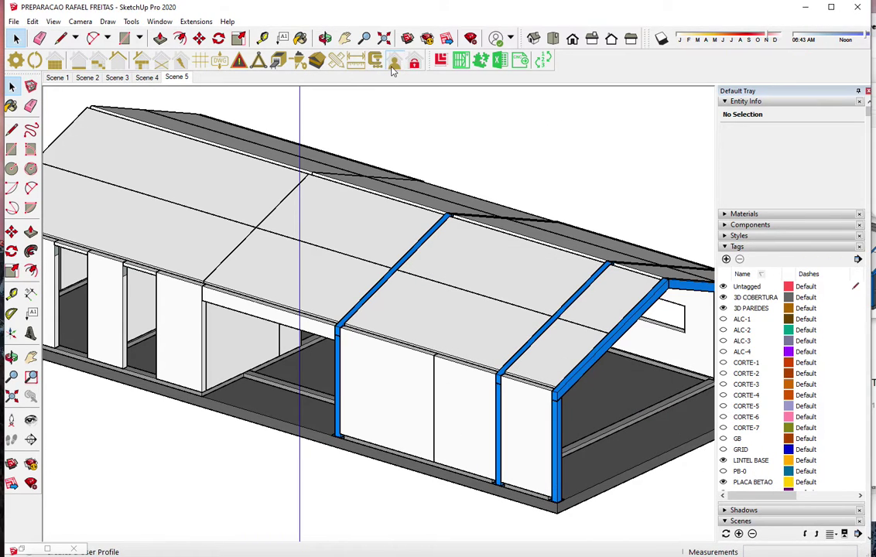
Set FrameBuilder's Default Profile to Carb Steel Howick 7600 and acknowledge the change notice
left_click(393, 66)
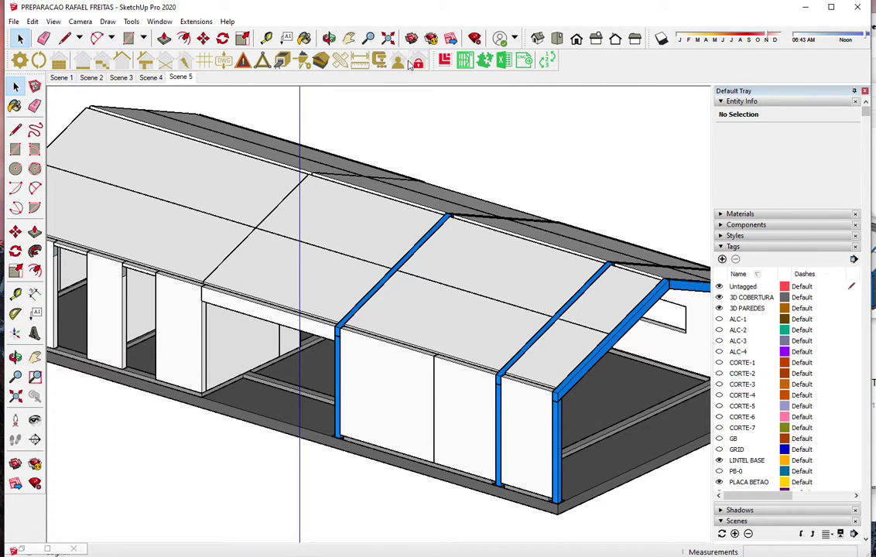
left_click(761, 62)
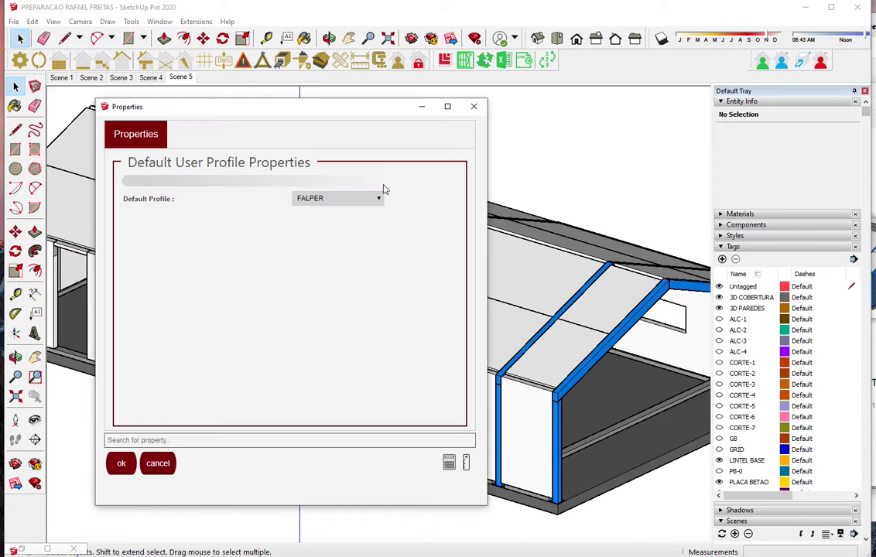
left_click(372, 198)
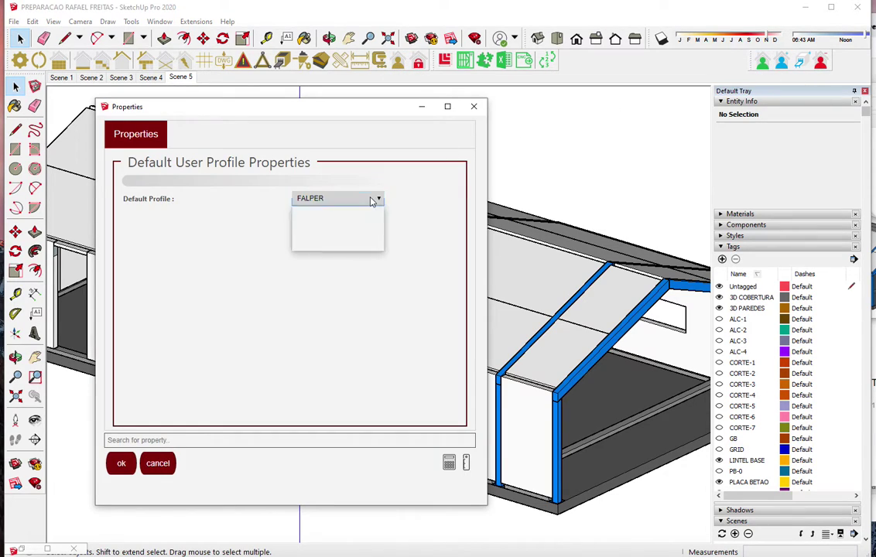
left_click(360, 220)
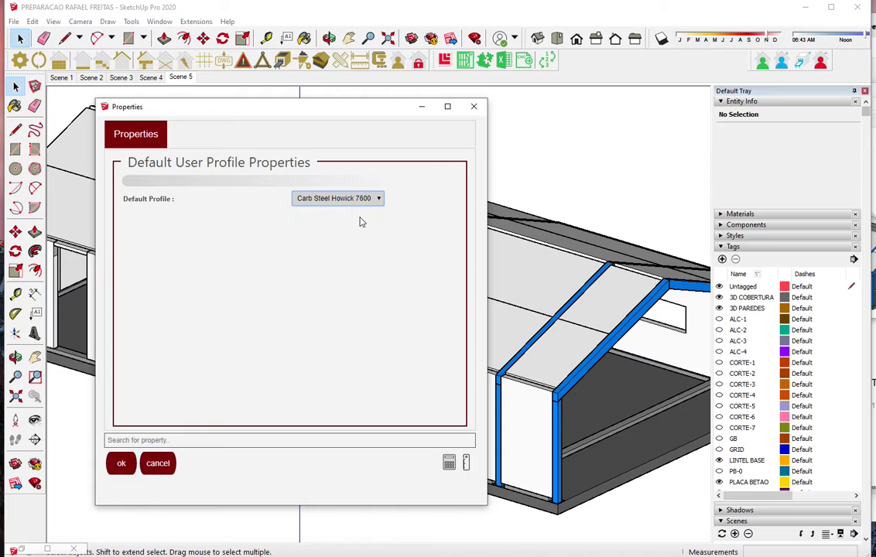
left_click(117, 466)
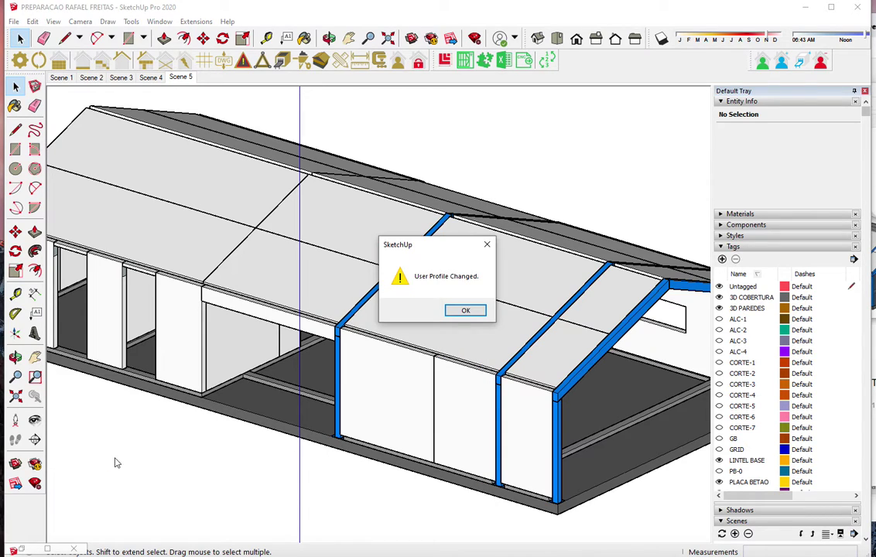
left_click(465, 314)
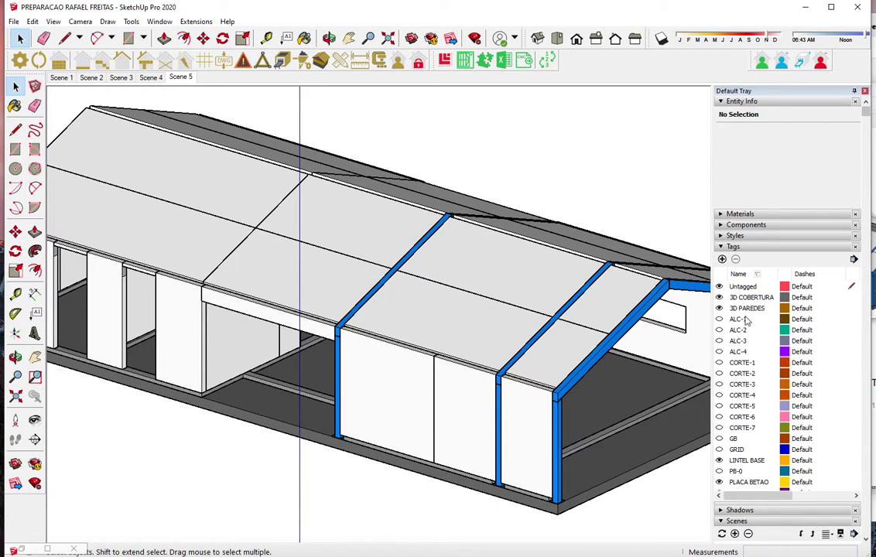
Hide the 3D COBERTURA, LINTEL BASE and PLACA BETAO tags
left_click(720, 298)
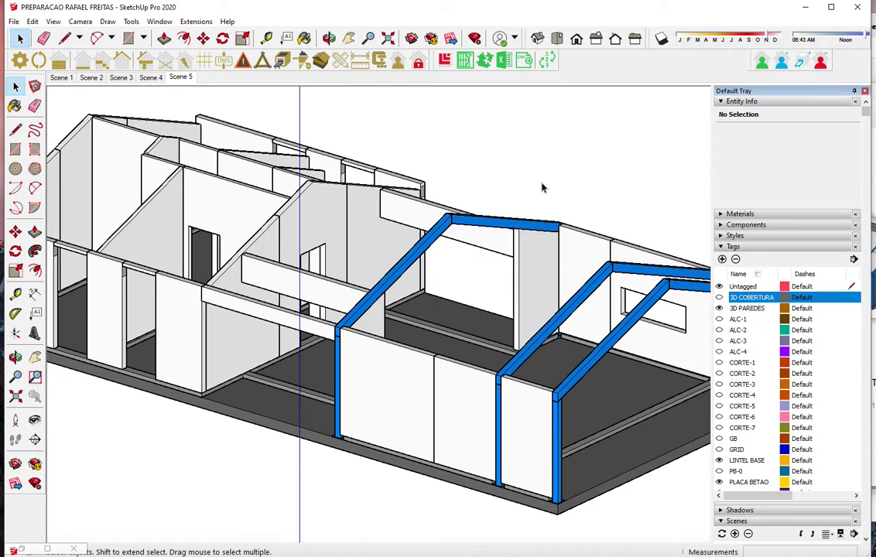
scroll(733, 426, "down", 2)
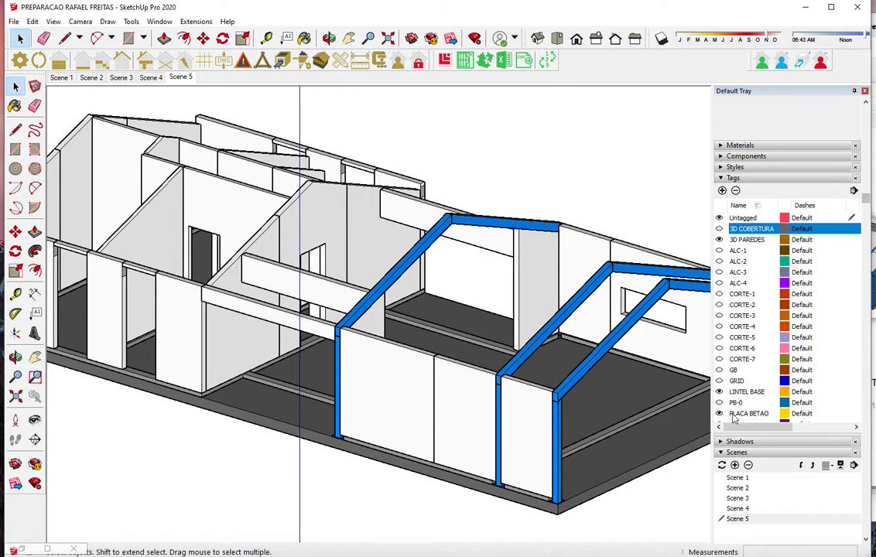
left_click(720, 391)
scroll(739, 383, "up", 2)
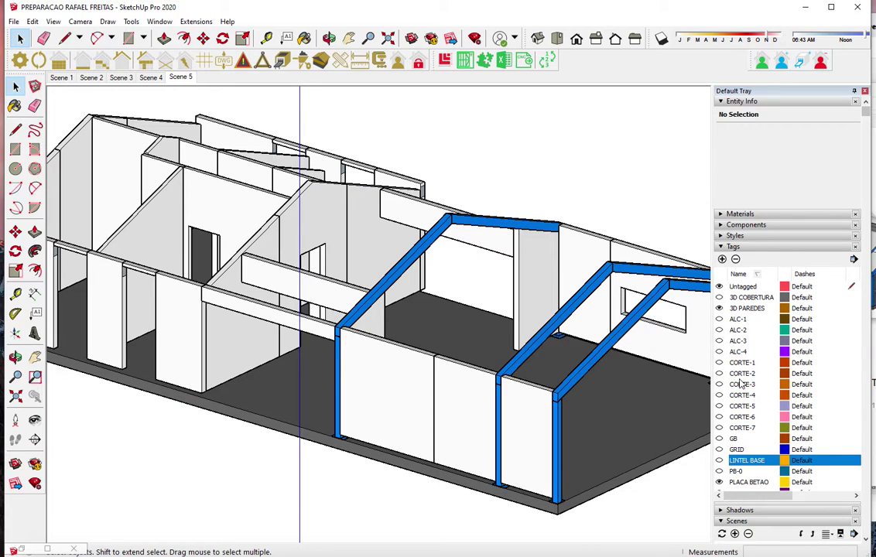
scroll(741, 383, "down", 2)
left_click(719, 414)
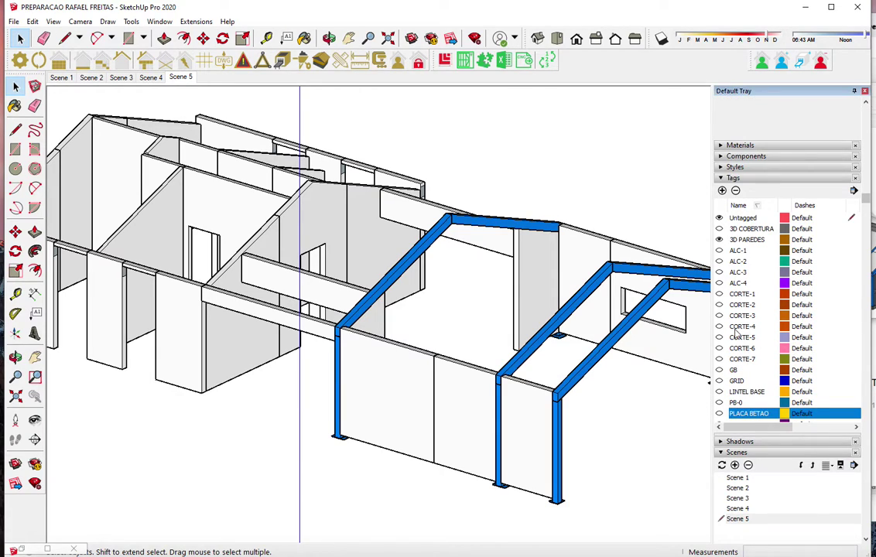
scroll(736, 312, "up", 2)
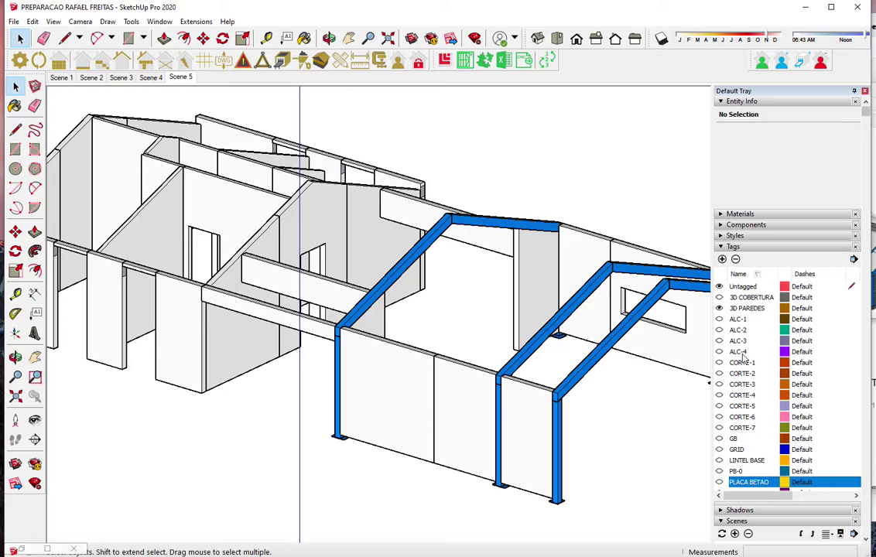
Collapse the Scenes and Entity Info trays and hide the PORTICOS tag
scroll(766, 476, "down", 4)
scroll(766, 474, "down", 2)
scroll(774, 370, "down", 2)
left_click(766, 247)
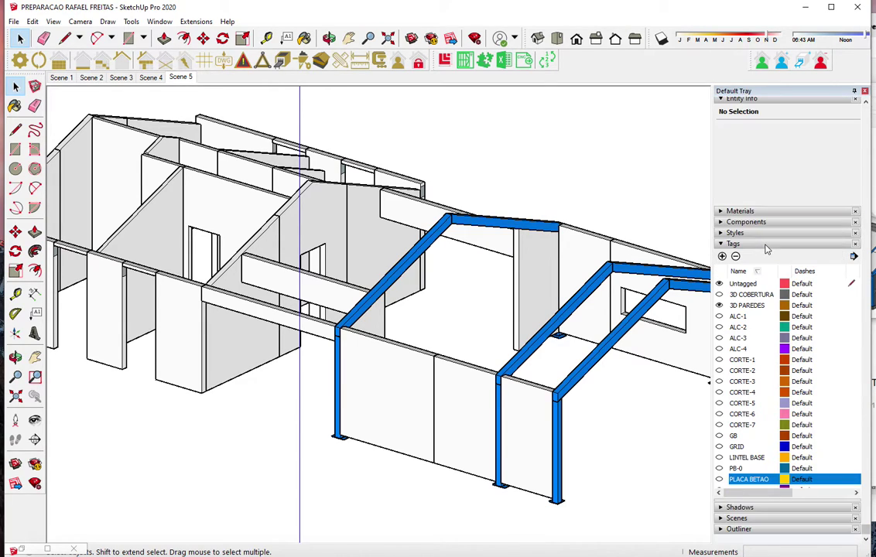
mouse_move(761, 493)
left_mouse_down()
mouse_move(831, 491)
mouse_move(783, 473)
left_mouse_up()
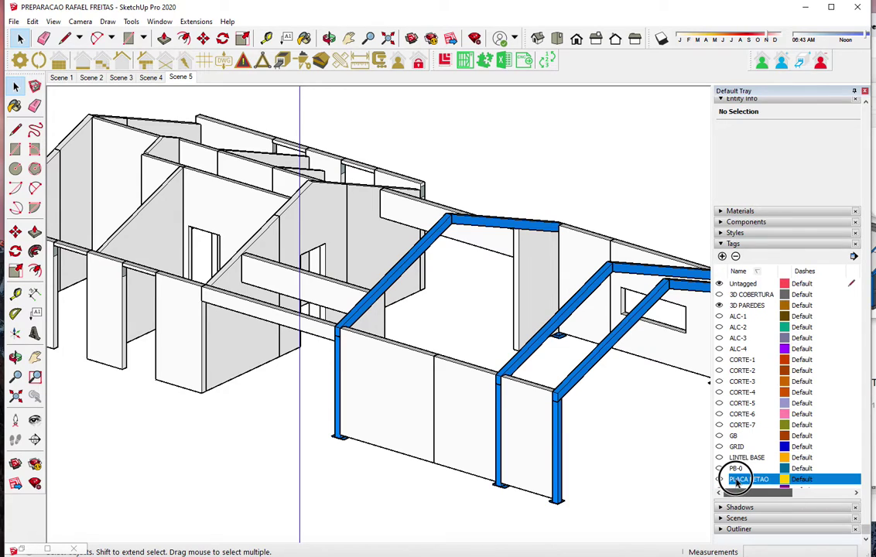
left_click(783, 99)
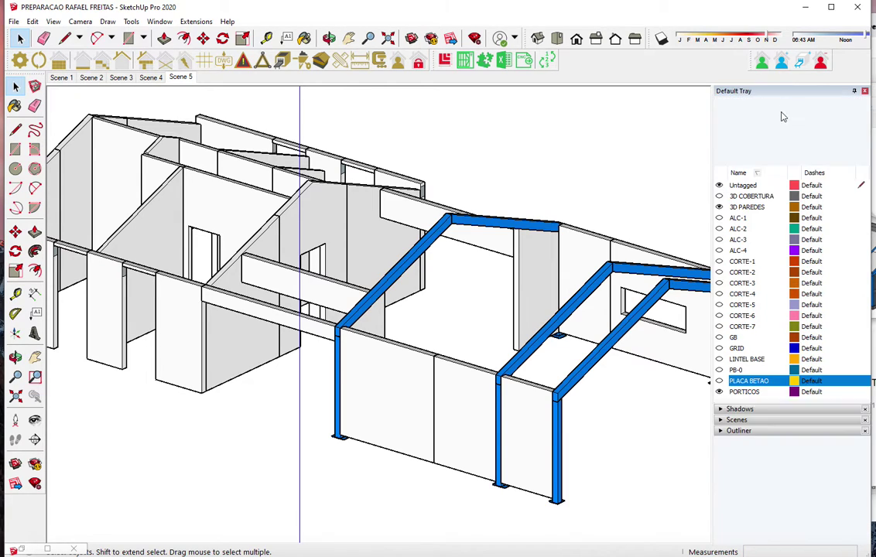
left_click(718, 392)
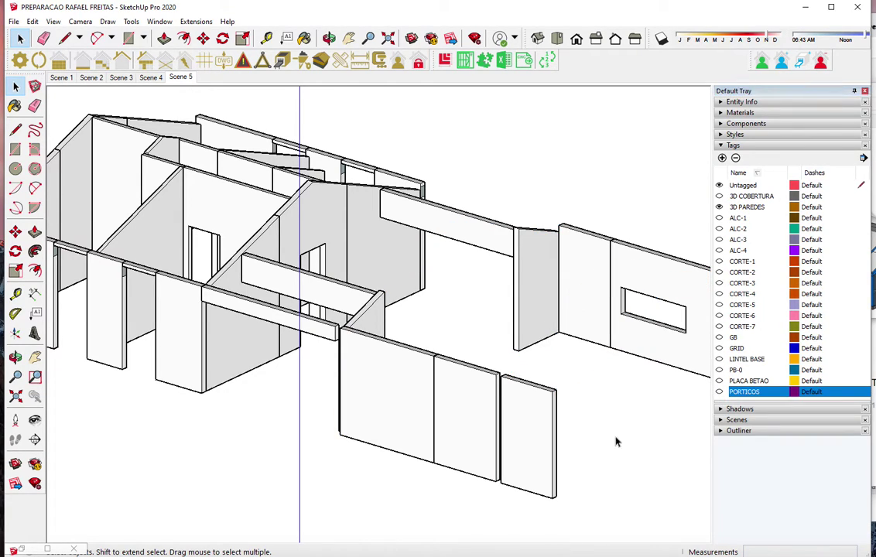
scroll(486, 456, "down", 3)
scroll(476, 402, "down", 2)
Orbit the wall-only model to a new angle, then switch to Finder
middle_click_drag(427, 332, 188, 463)
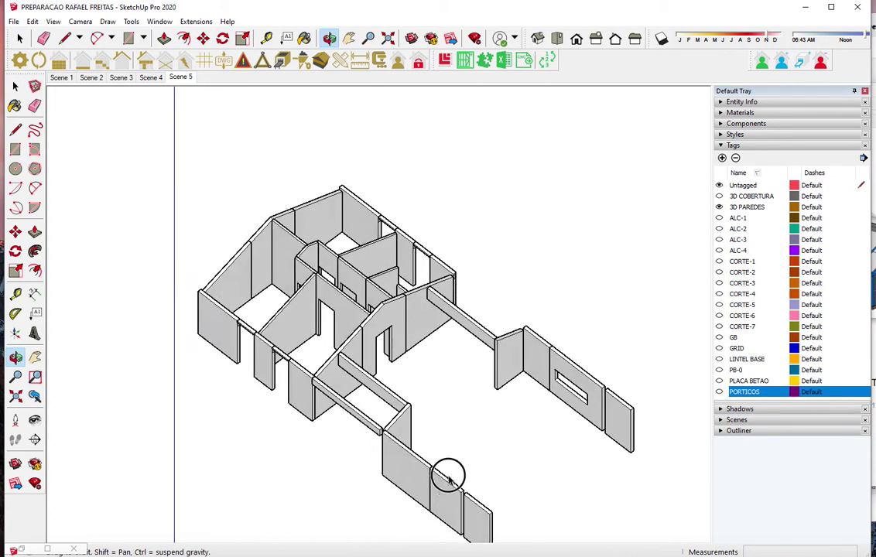
middle_click_drag(188, 463, 231, 400)
left_click(203, 362)
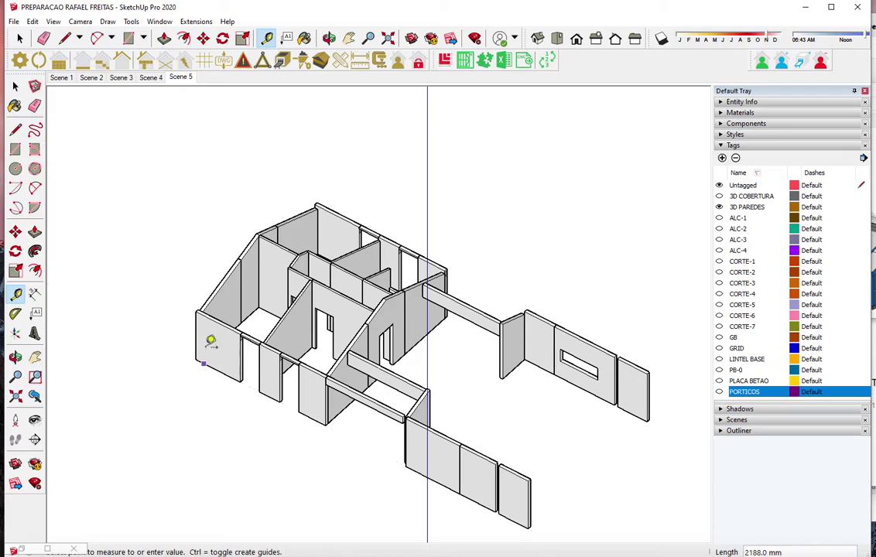
key("space")
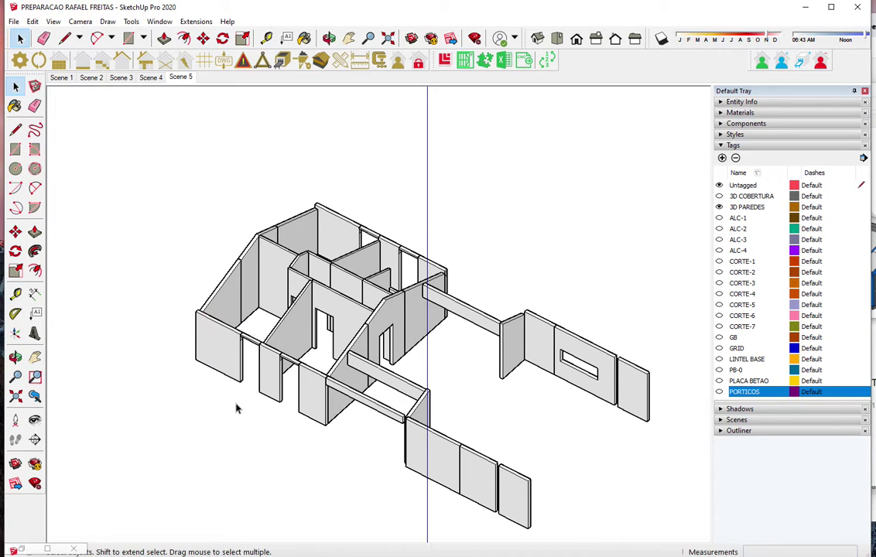
scroll(203, 158, "down", 1)
scroll(260, 387, "up", 1)
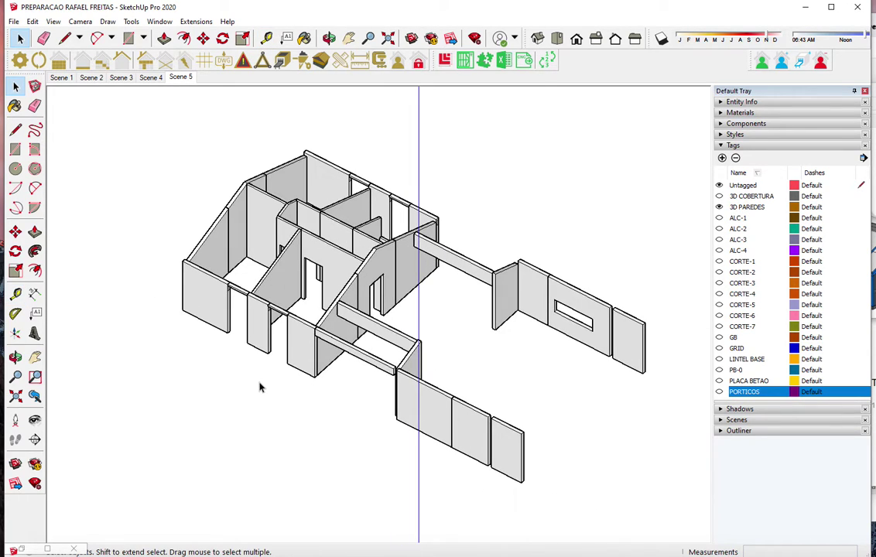
key("super+Tab")
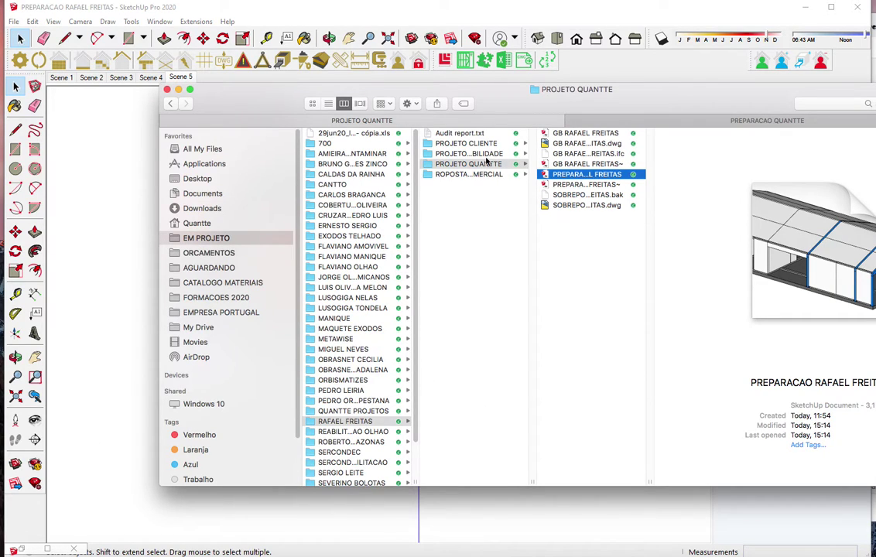
Browse to PROJETO DE ESTABILIDADE > entregaprojetopontedabarca and open 3-Peças Desenhadas.pdf
left_click(489, 154)
left_click(588, 122)
left_click(594, 134)
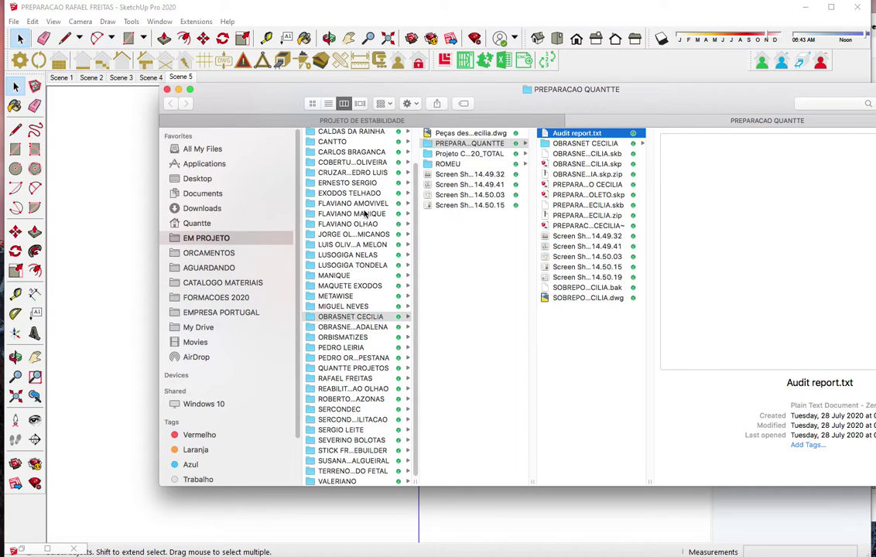
scroll(362, 325, "up", 1)
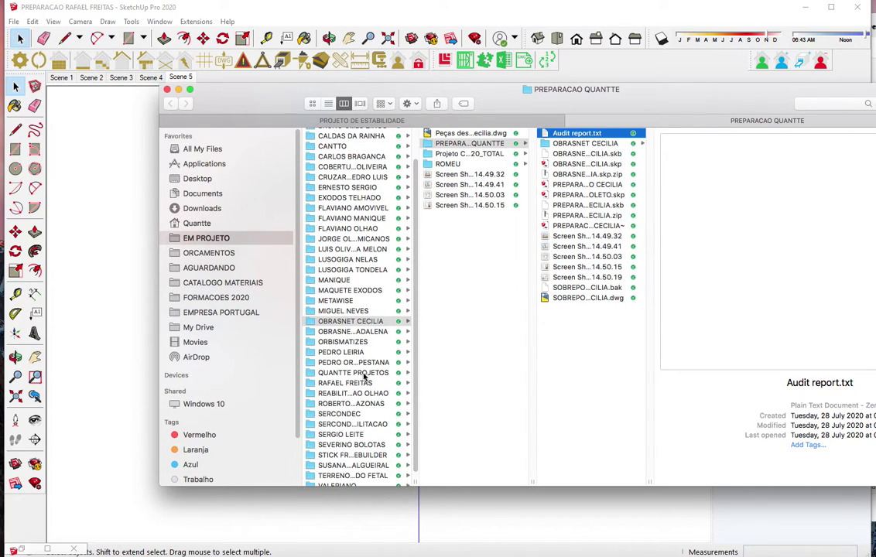
left_click(359, 385)
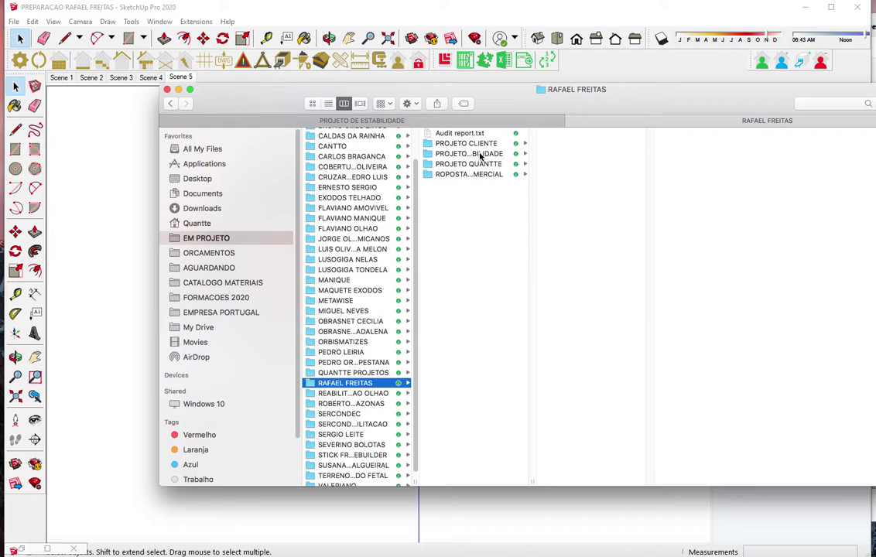
left_click(480, 155)
left_click(580, 133)
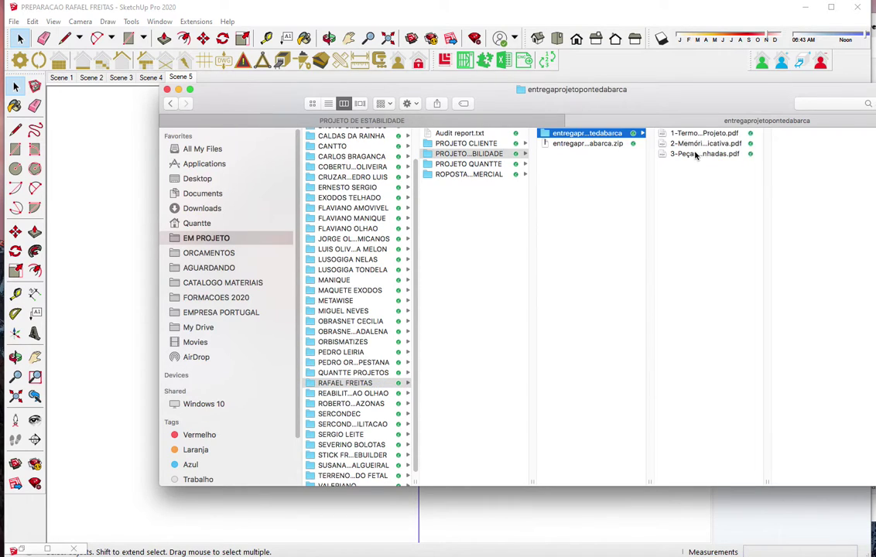
double_click(695, 154)
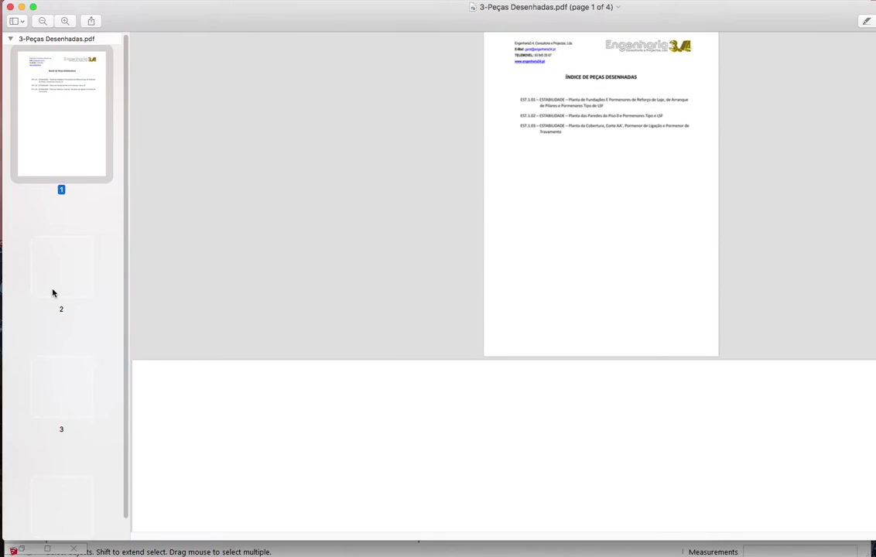
Go to page 3 of the drawings, zoom in and leave full-screen view
left_click(55, 291)
left_click(57, 409)
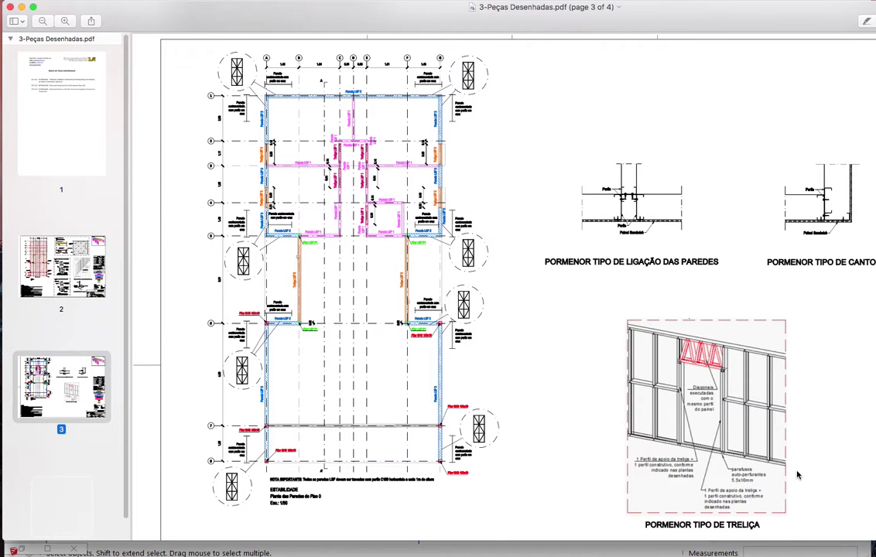
left_click(59, 21)
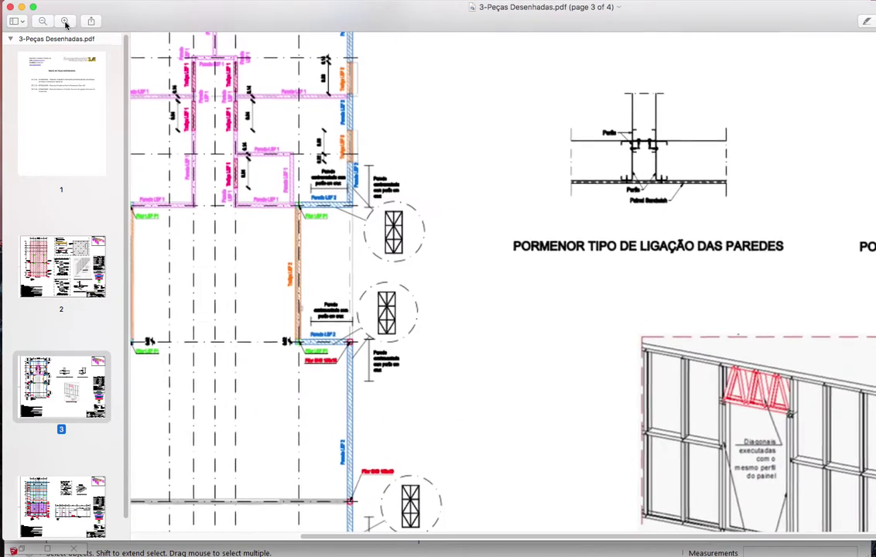
left_click_drag(479, 540, 647, 540)
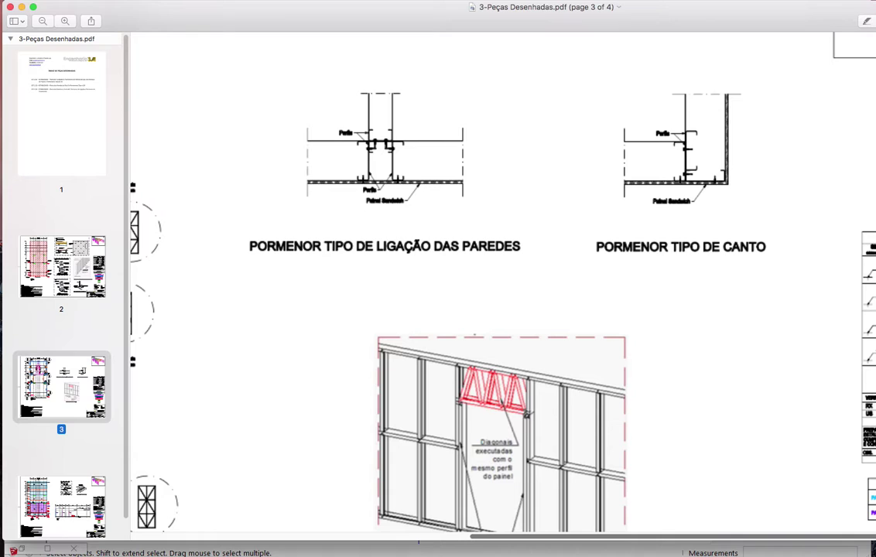
scroll(762, 397, "down", 2)
key("Escape")
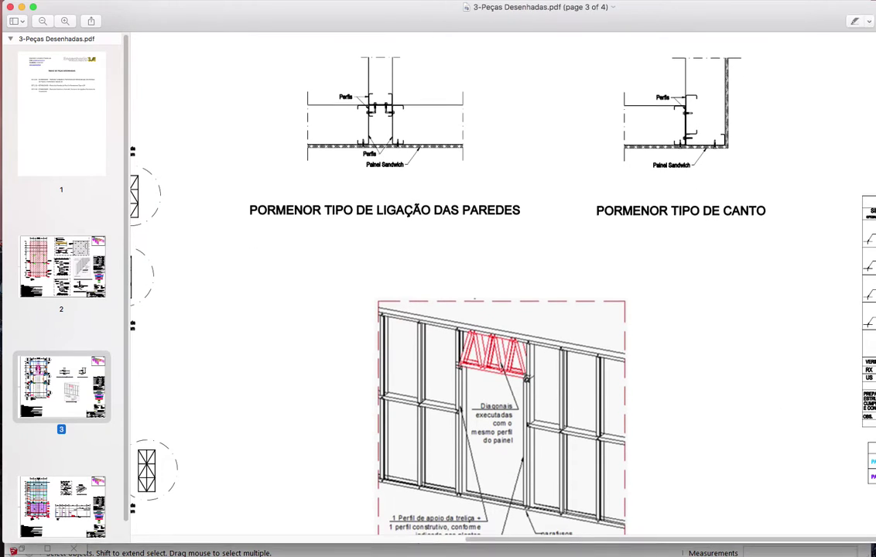
left_click_drag(679, 547, 797, 547)
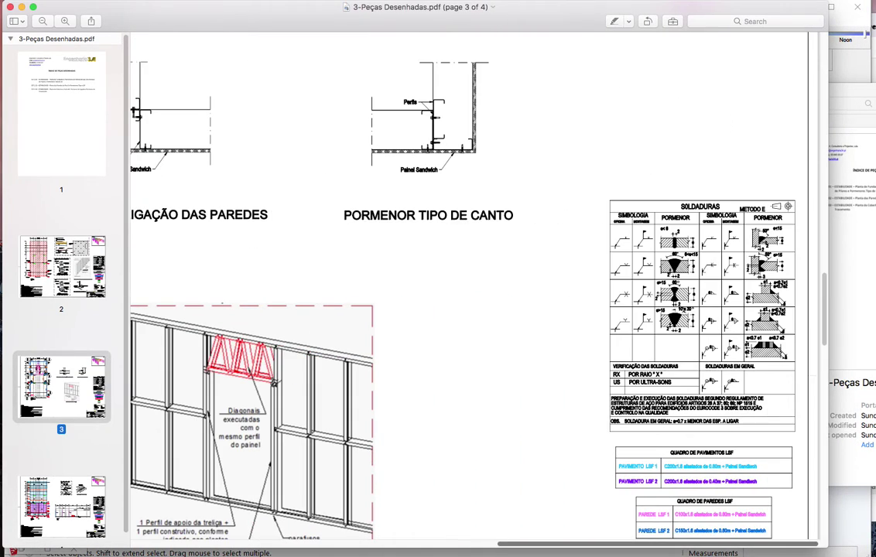
scroll(768, 486, "down", 3)
scroll(767, 486, "down", 2)
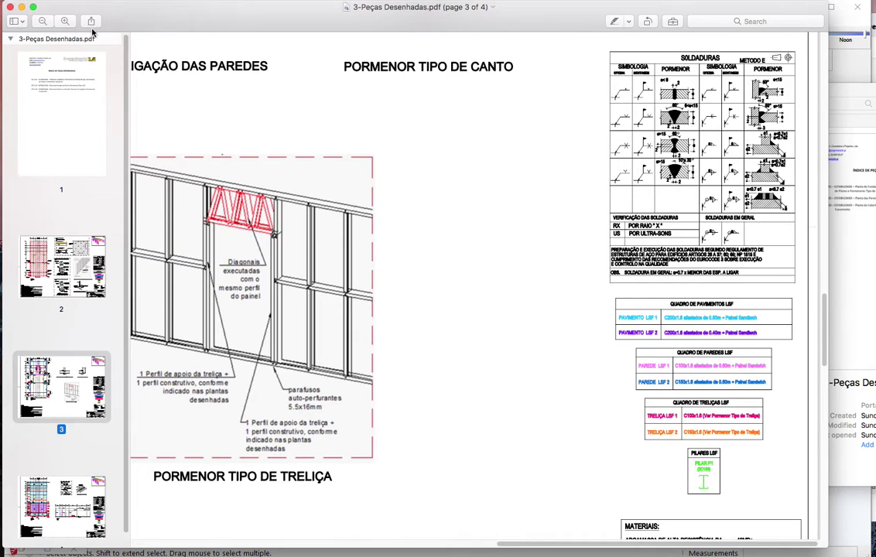
Magnify page 3 to read the LSF wall, floor and truss tables, then return to SketchUp
left_click(62, 24)
left_click(61, 24)
left_click(62, 24)
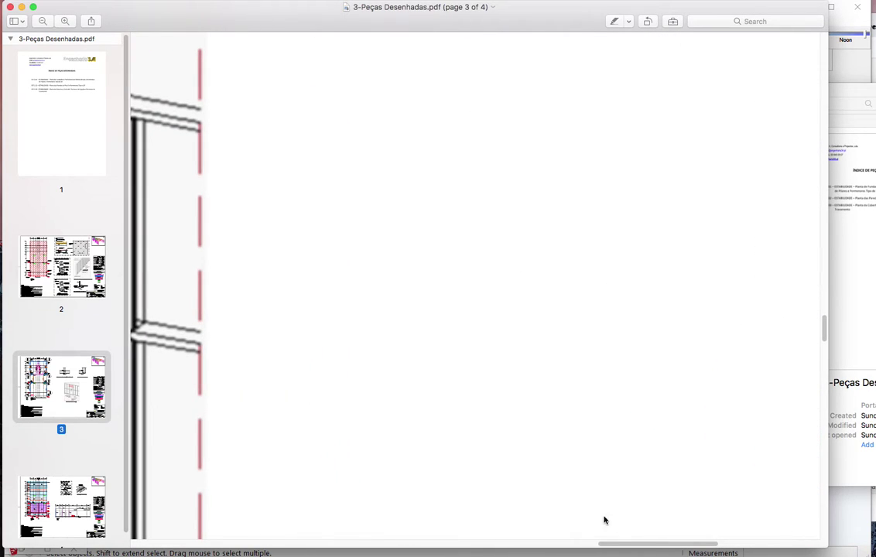
left_click_drag(636, 547, 784, 542)
scroll(608, 393, "down", 1)
scroll(607, 396, "down", 4)
scroll(606, 396, "down", 1)
scroll(606, 396, "down", 1)
scroll(605, 396, "down", 1)
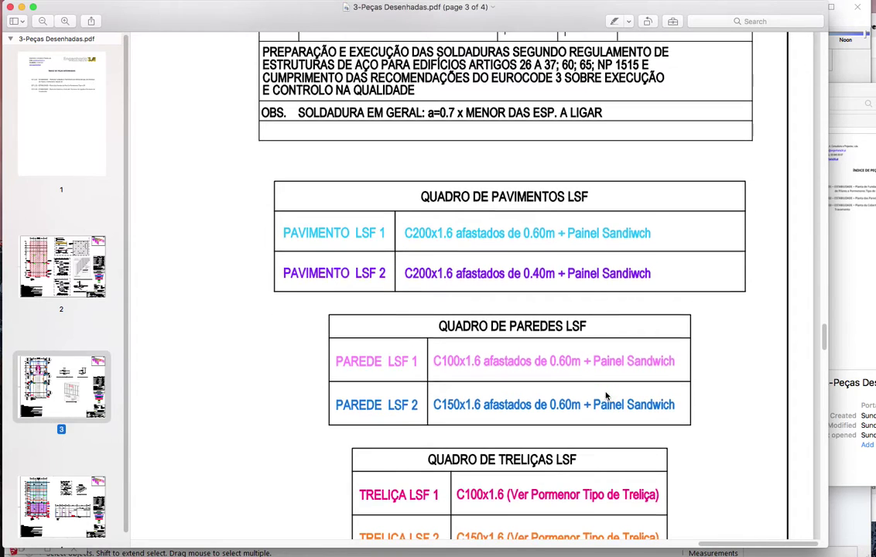
scroll(606, 396, "down", 1)
scroll(606, 396, "down", 3)
scroll(606, 396, "down", 2)
scroll(606, 396, "down", 3)
scroll(605, 396, "down", 4)
scroll(606, 397, "down", 6)
scroll(606, 396, "up", 6)
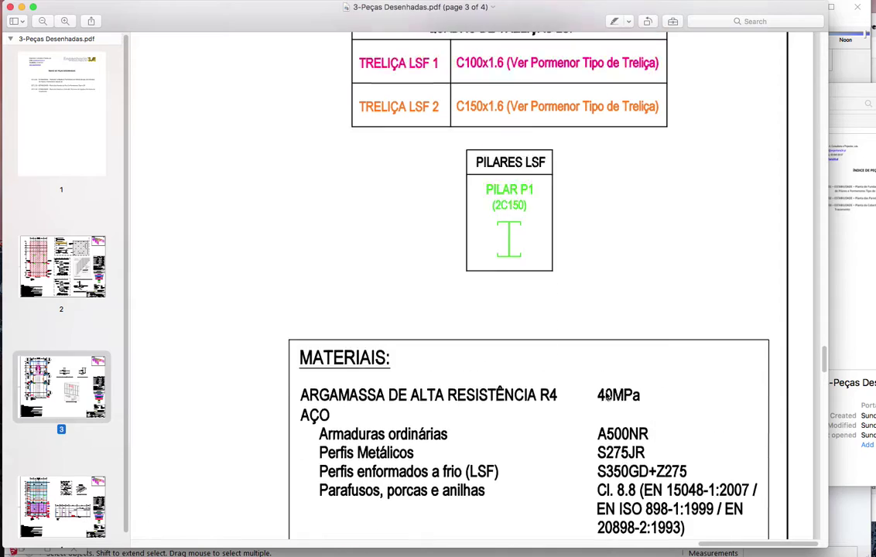
scroll(606, 396, "up", 2)
scroll(605, 397, "up", 2)
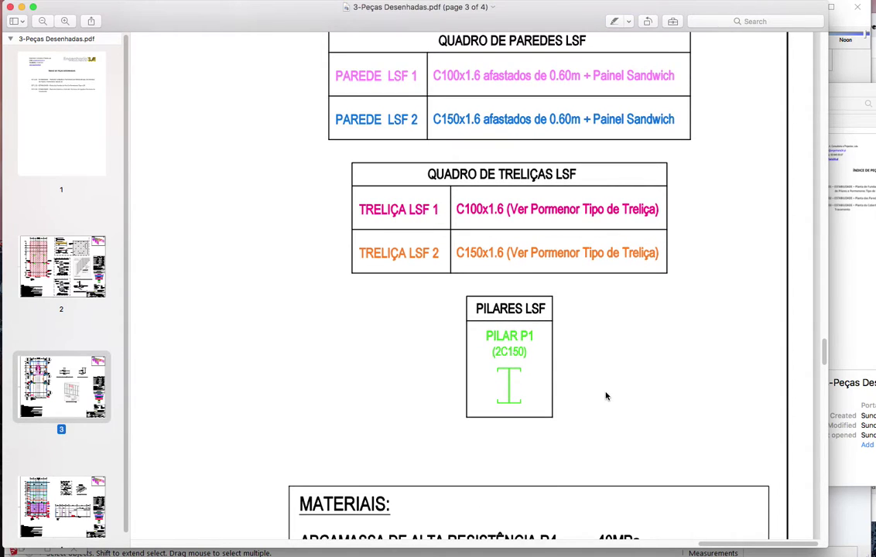
scroll(606, 396, "up", 1)
scroll(606, 396, "up", 2)
scroll(605, 396, "up", 3)
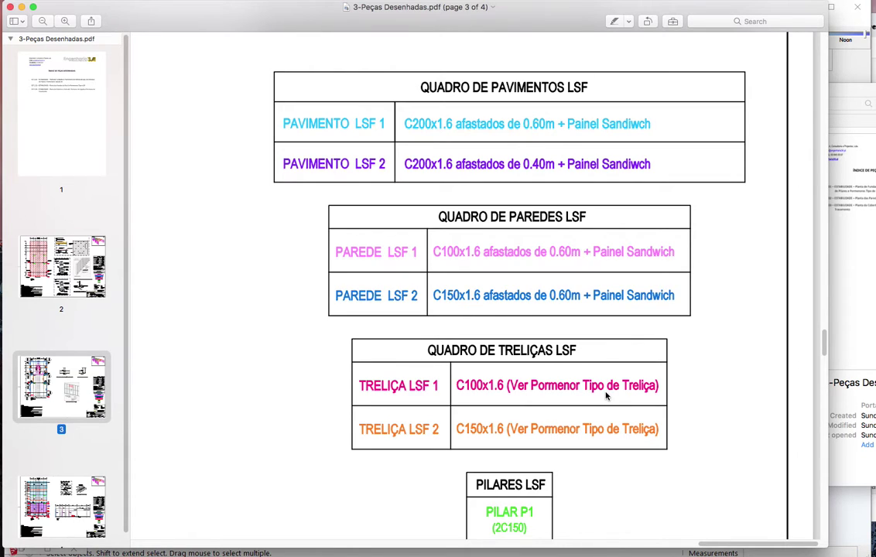
scroll(606, 396, "up", 3)
scroll(606, 396, "up", 3)
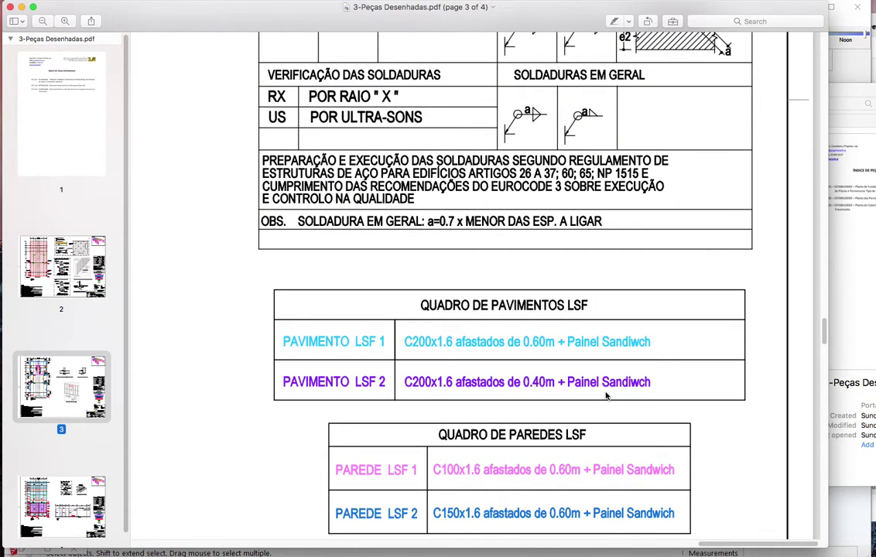
scroll(606, 396, "up", 2)
scroll(606, 396, "up", 5)
scroll(606, 396, "up", 4)
scroll(606, 396, "up", 4)
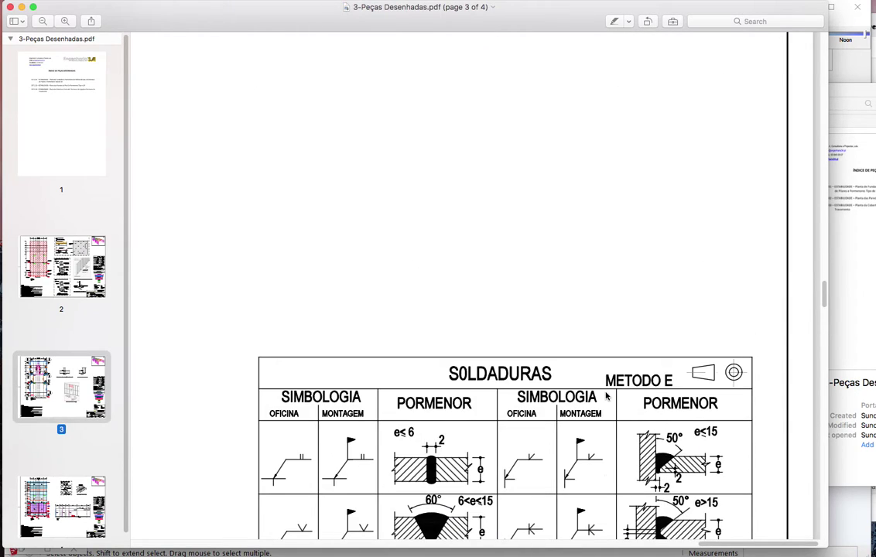
scroll(606, 396, "up", 5)
scroll(606, 396, "up", 2)
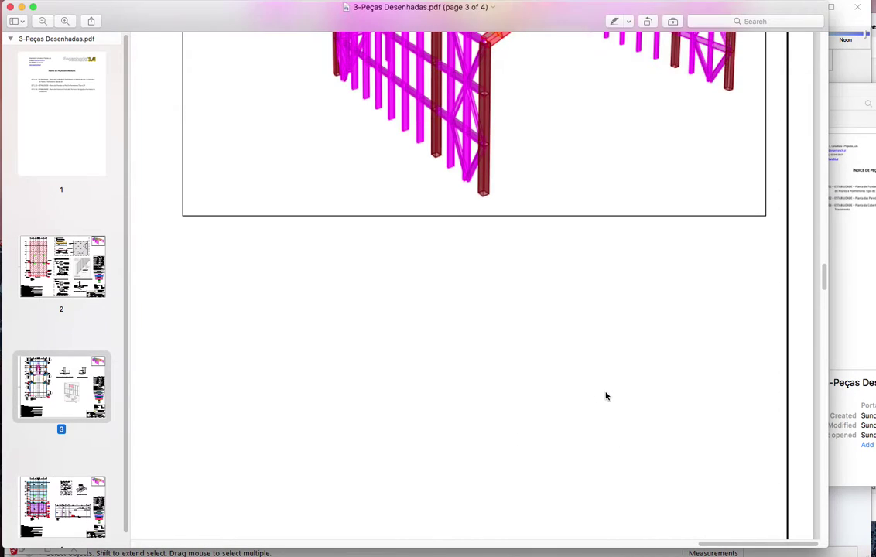
scroll(606, 396, "up", 2)
key("super+Tab")
key("super+Tab")
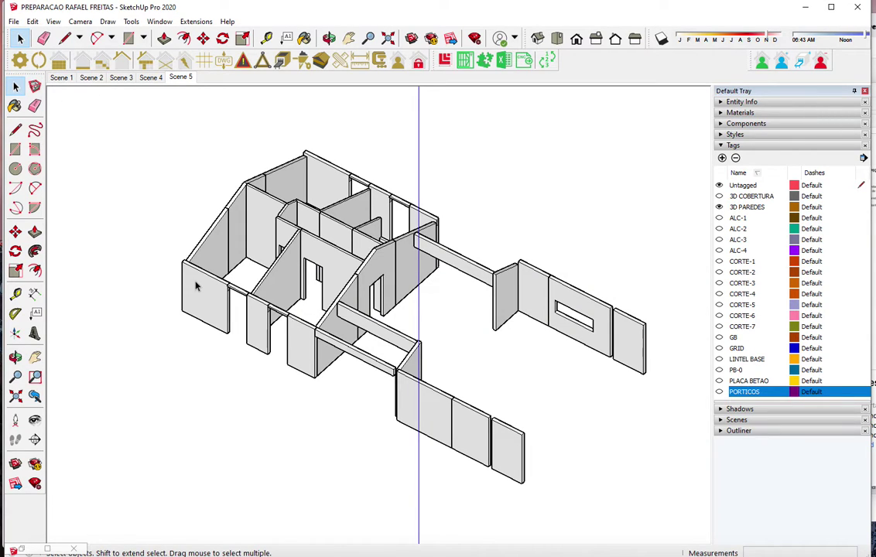
Measure the wall height with the Tape Measure to confirm 2560 mm
key("t")
left_click(216, 279)
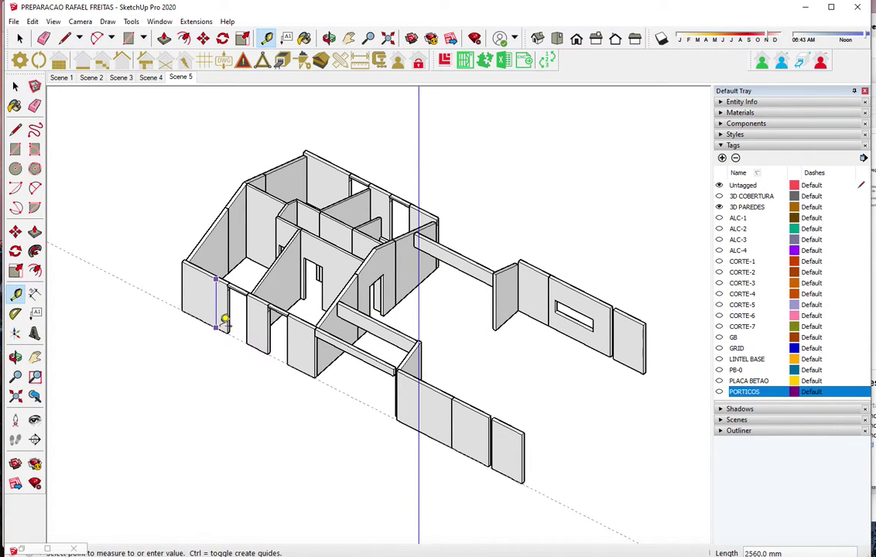
key("space")
Open FrameBuilder's Wall Properties and expand the LSF profile list
left_click(64, 64)
left_click(422, 82)
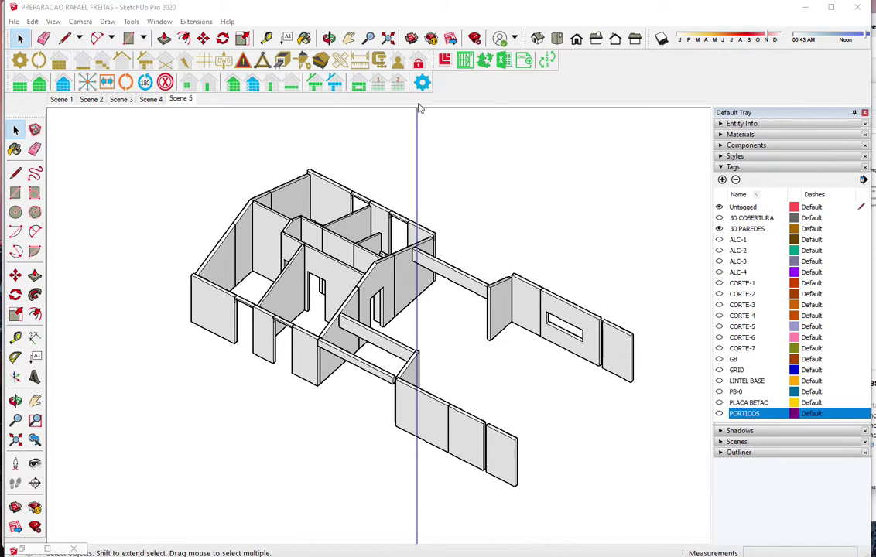
left_click(391, 196)
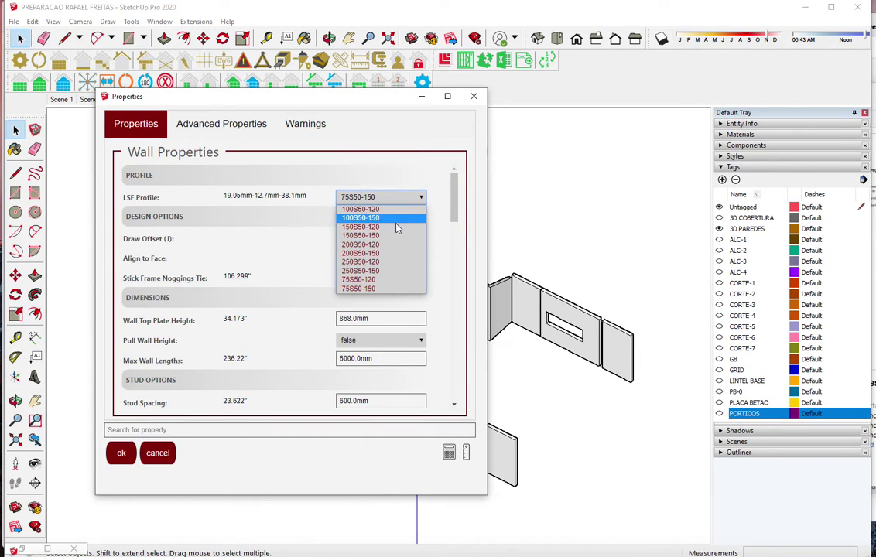
Set walls to 150S50-150 profile, 2560 mm top plate height, 1000 mm first nog and spacing
left_click(397, 235)
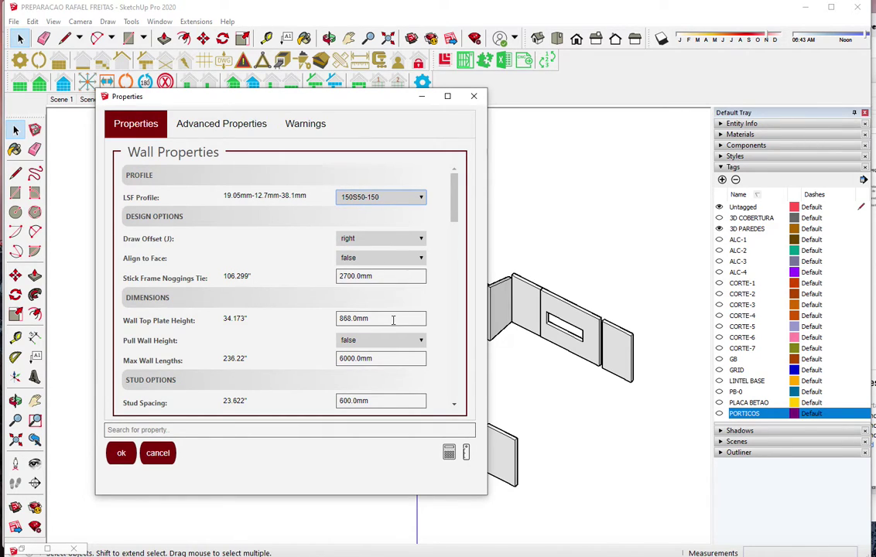
left_click_drag(391, 321, 219, 312)
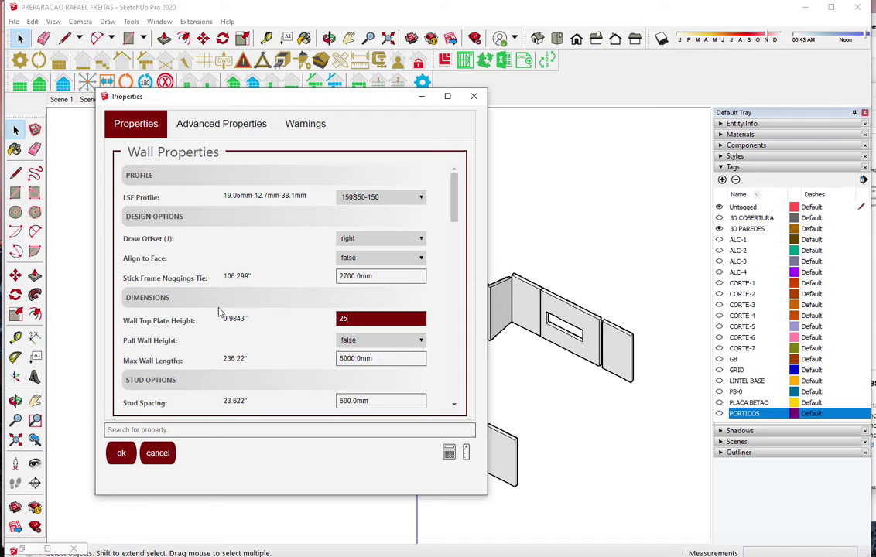
scroll(317, 333, "down", 3)
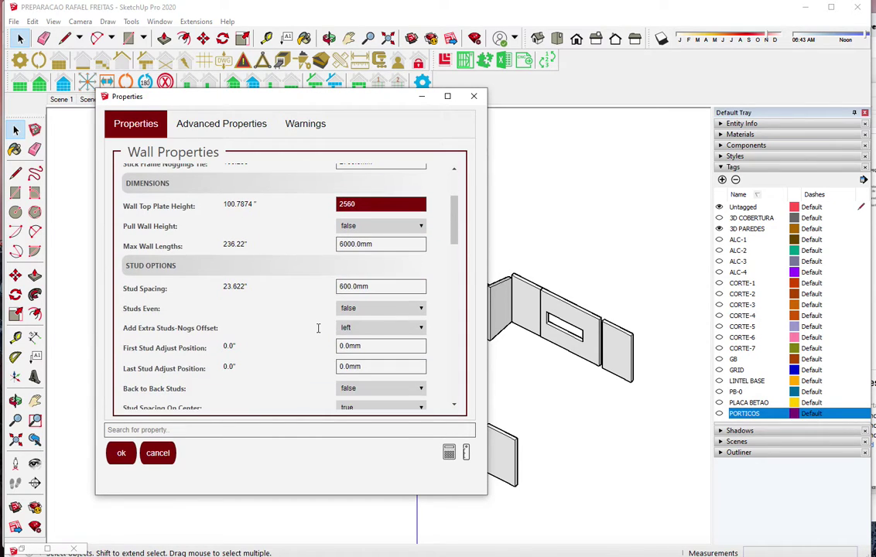
scroll(317, 328, "down", 2)
scroll(317, 329, "down", 2)
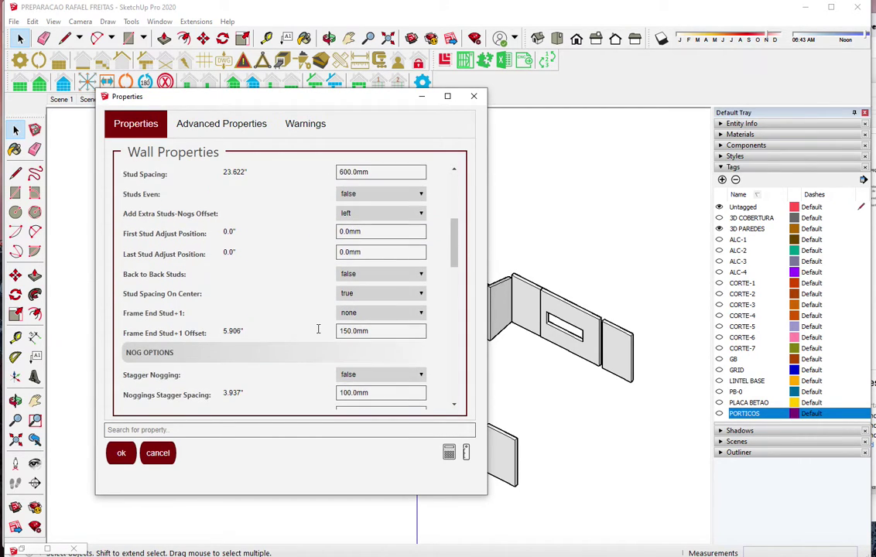
scroll(317, 329, "down", 3)
left_click(243, 311)
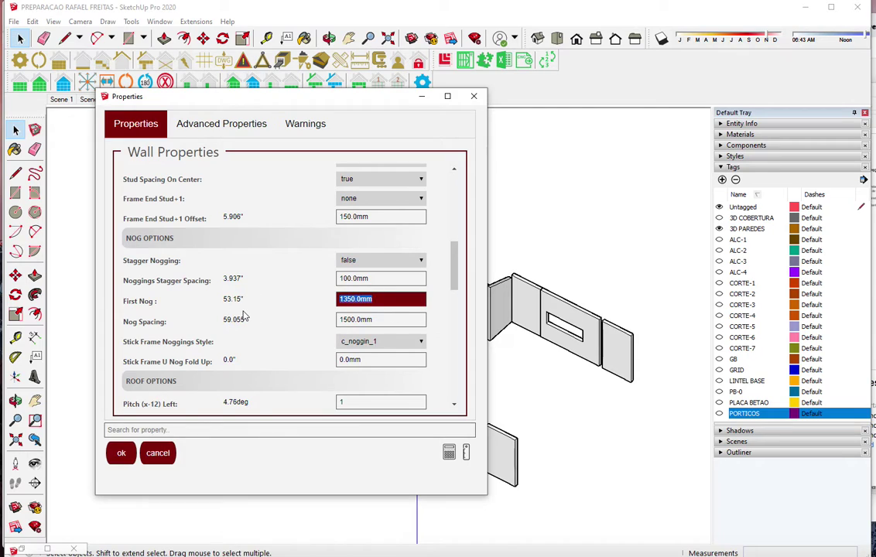
key("Tab")
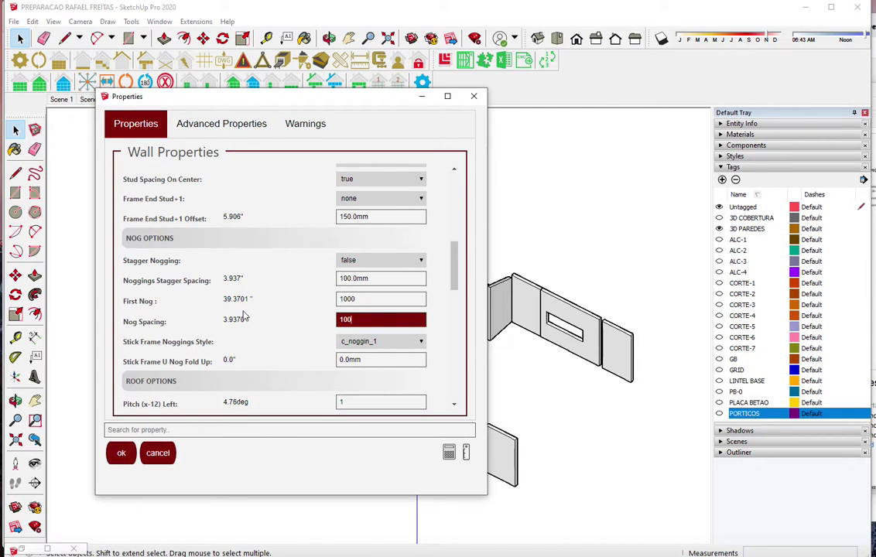
type("0")
scroll(240, 315, "down", 3)
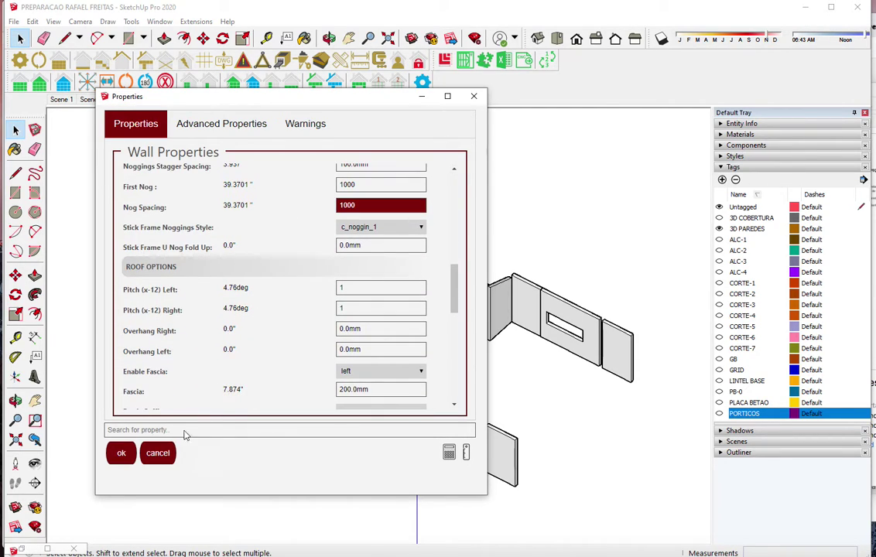
left_click(121, 454)
Accept the gable wall tool's properties and start a wall at the end wall's outer corner
left_click(21, 85)
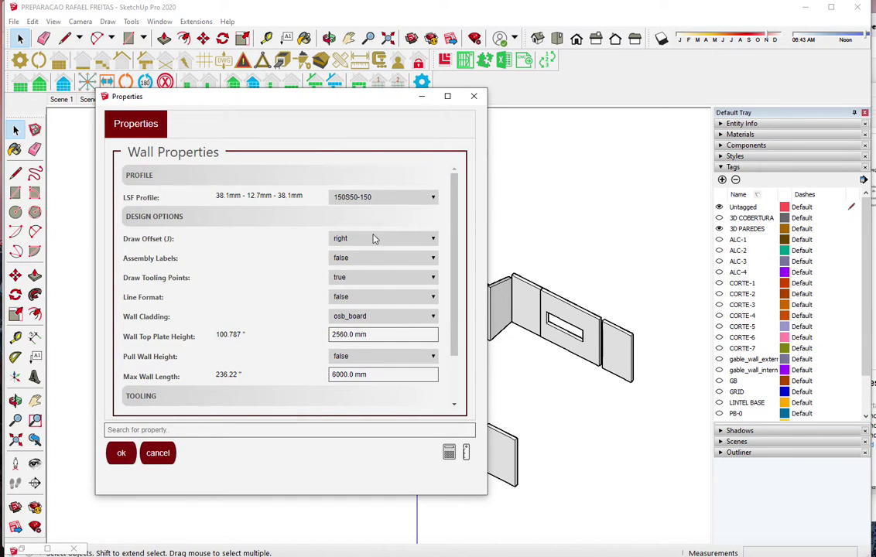
left_click(121, 453)
left_click(192, 323)
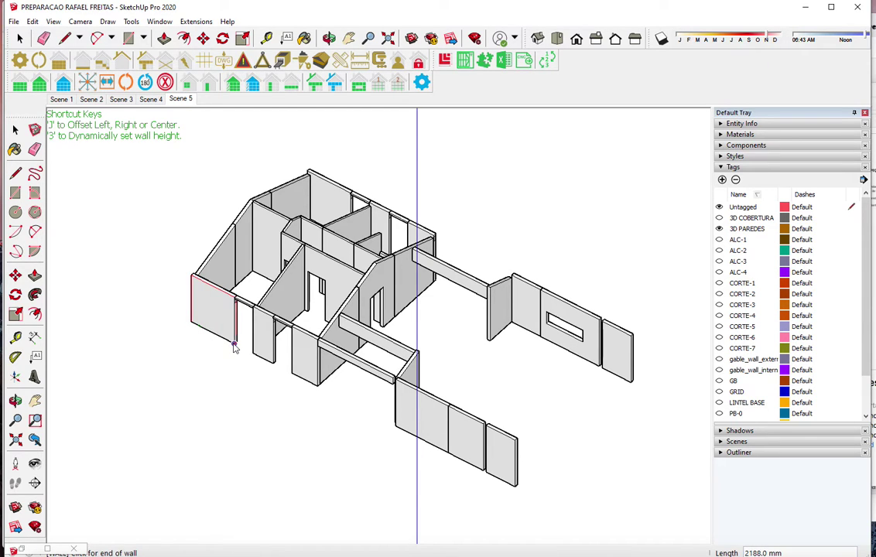
Finish the 2188 mm panel and frame the 940 mm and 1010 mm walls
left_click(234, 348)
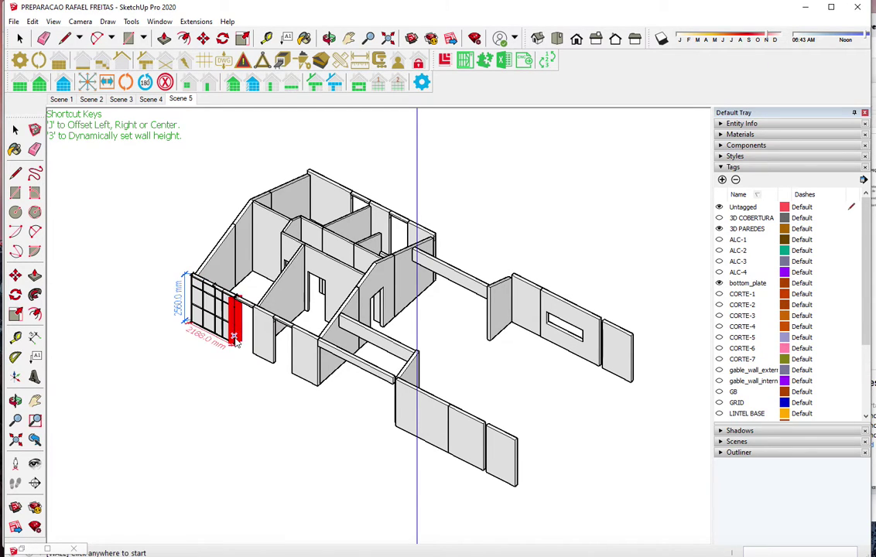
scroll(235, 342, "up", 3)
left_click(235, 342)
scroll(238, 217, "up", 5)
left_click(223, 231)
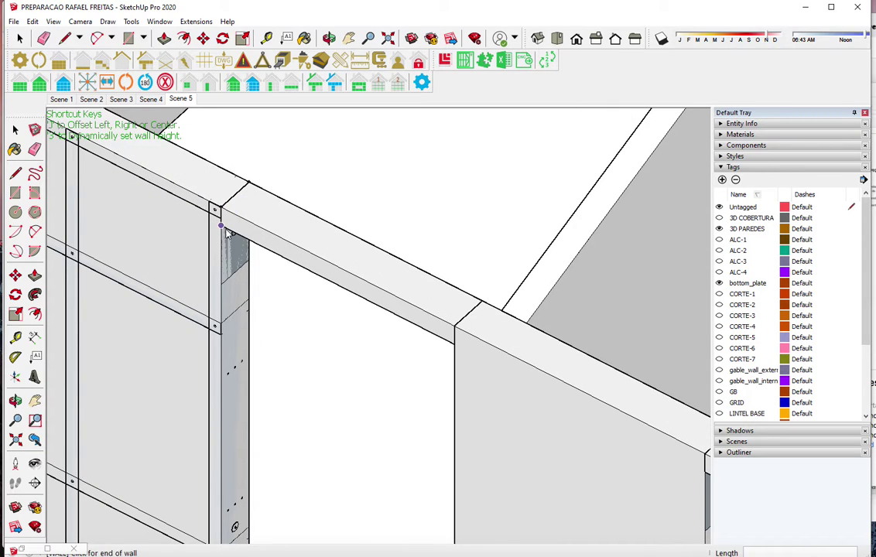
left_click(451, 344)
scroll(451, 344, "down", 3)
scroll(365, 467, "down", 3)
left_click(367, 465)
left_click(457, 507)
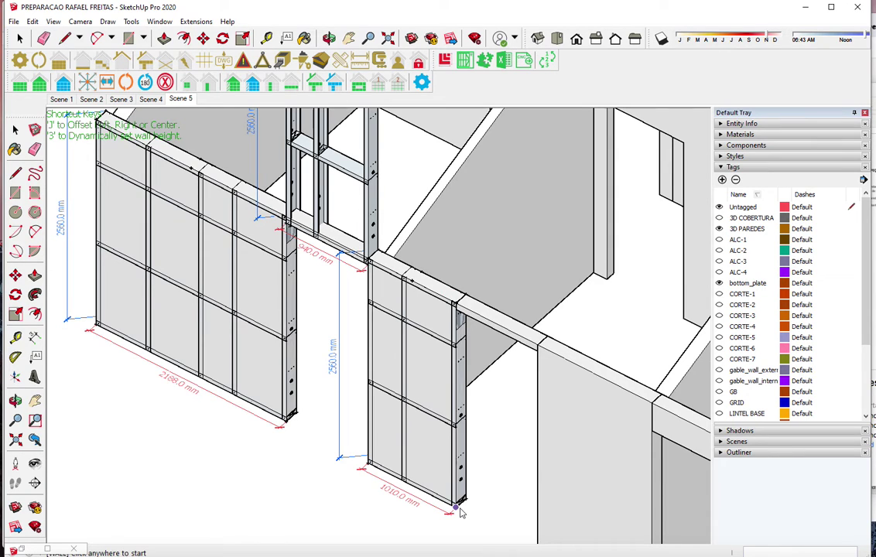
Frame the 940 mm wall above the opening and the 1312 mm wall panel
scroll(486, 329, "up", 3)
scroll(414, 284, "up", 3)
left_click(365, 250)
scroll(326, 237, "down", 3)
left_click(559, 356)
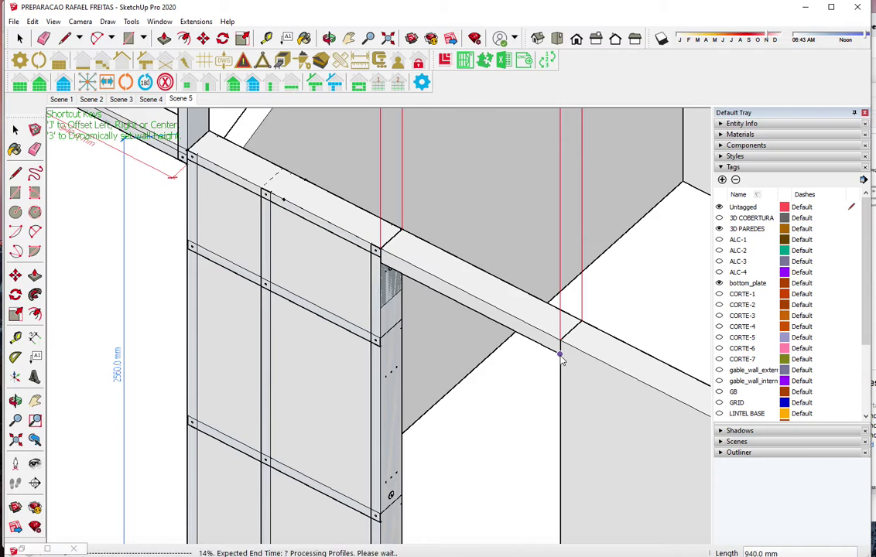
scroll(562, 360, "down", 3)
scroll(372, 364, "down", 2)
left_click(426, 470)
left_click(532, 524)
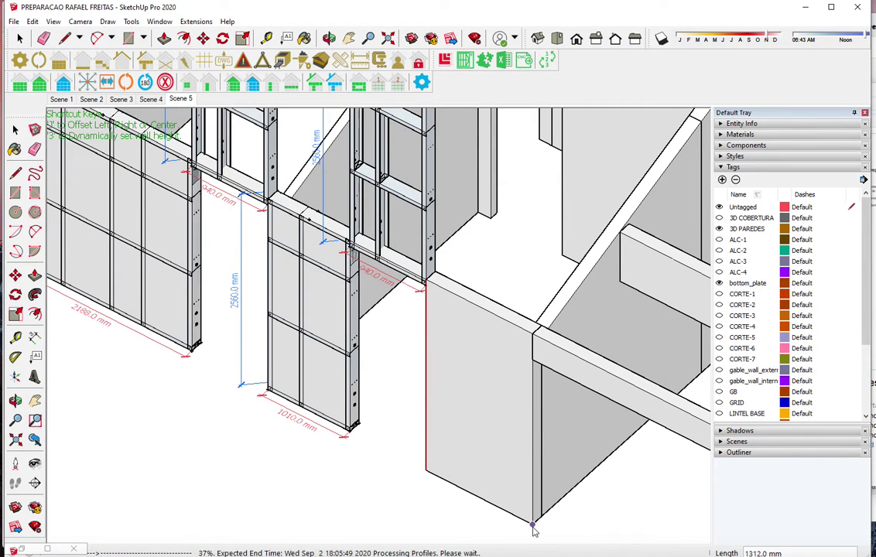
Frame the 2560 mm wall panel along the front wall run
scroll(533, 529, "down", 2)
scroll(495, 480, "down", 2)
scroll(444, 408, "down", 2)
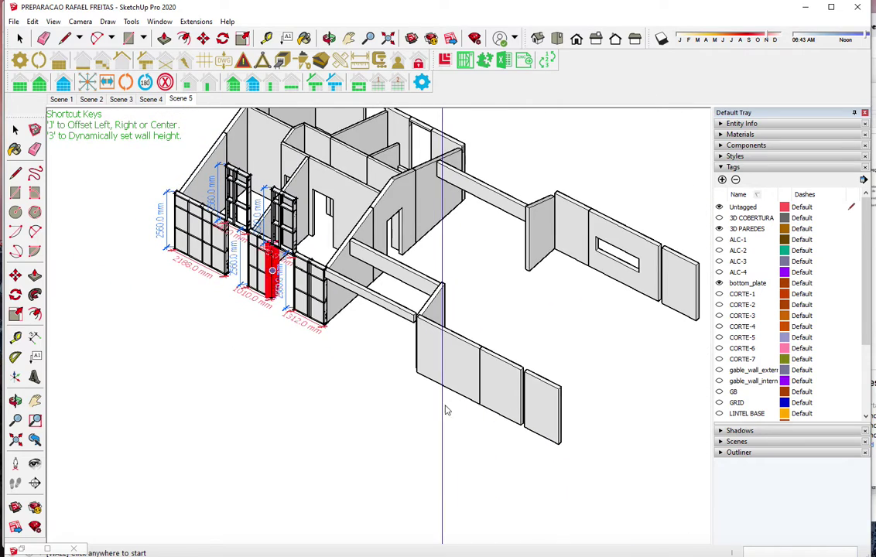
scroll(410, 368, "up", 3)
scroll(403, 368, "up", 2)
left_click(398, 351)
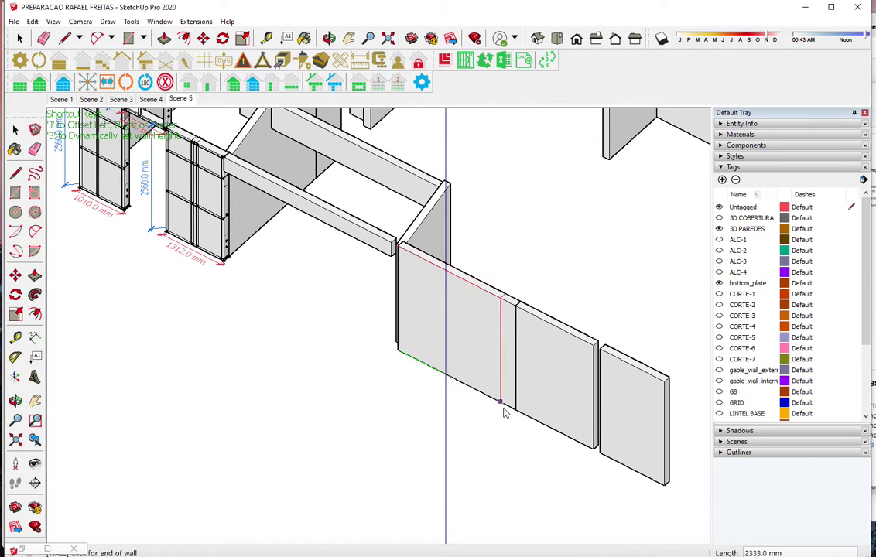
left_click(516, 411)
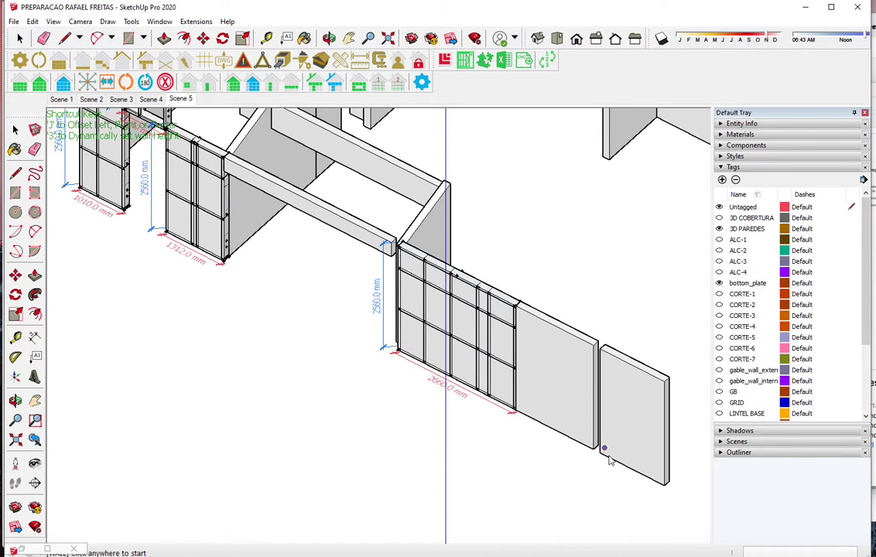
Frame the remaining front wall run and the 1458 mm wall to the far corner
scroll(610, 461, "up", 2)
scroll(342, 352, "up", 2)
scroll(342, 339, "up", 1)
scroll(340, 329, "up", 1)
scroll(340, 329, "up", 1)
scroll(340, 317, "up", 1)
left_click(325, 286)
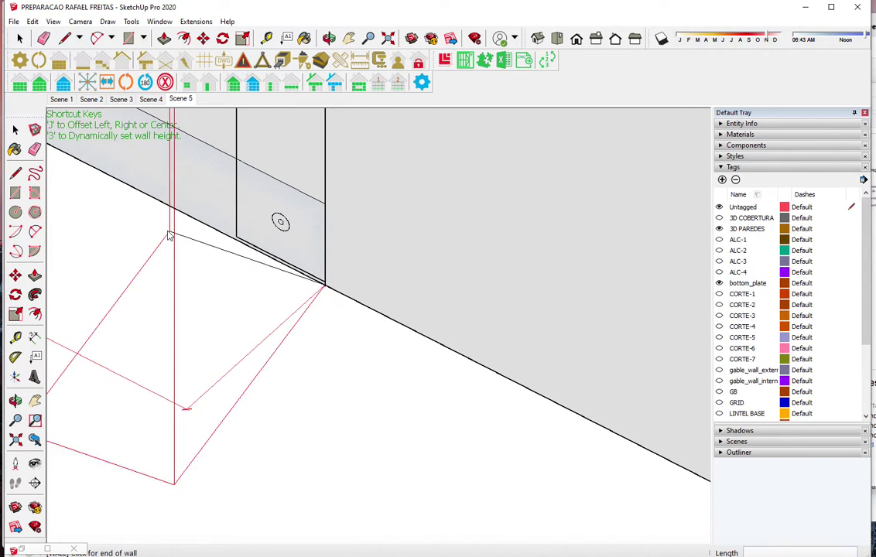
scroll(174, 238, "down", 2)
scroll(174, 238, "down", 1)
scroll(174, 237, "down", 1)
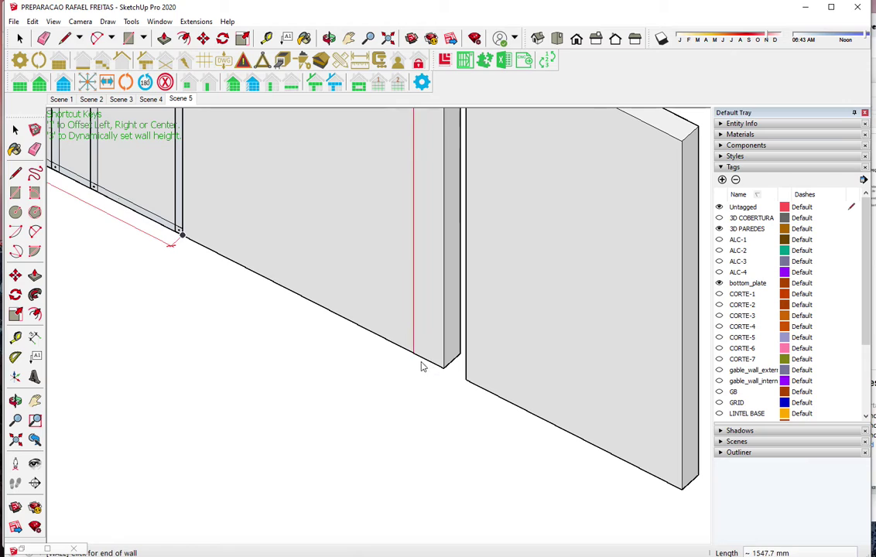
left_click(447, 372)
left_click(465, 381)
left_click(682, 492)
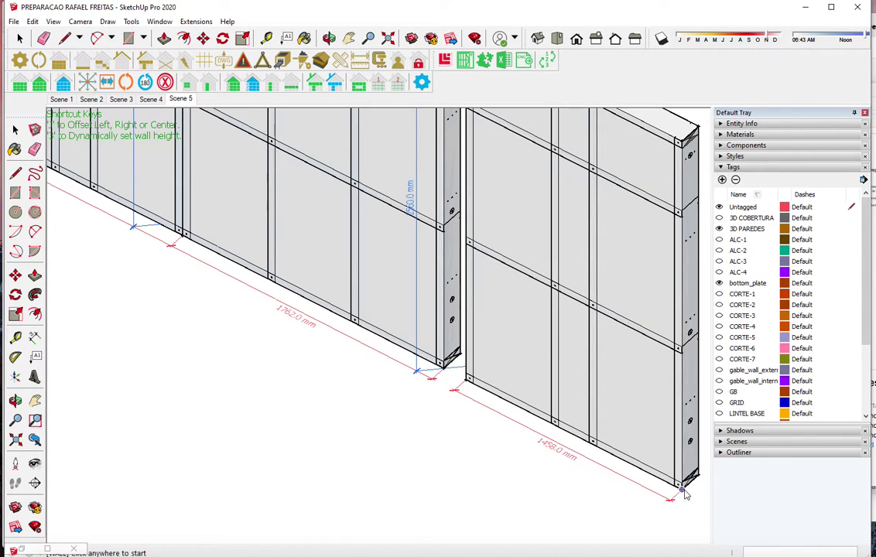
scroll(536, 469, "down", 1)
scroll(535, 469, "down", 2)
scroll(535, 469, "down", 2)
scroll(526, 445, "down", 1)
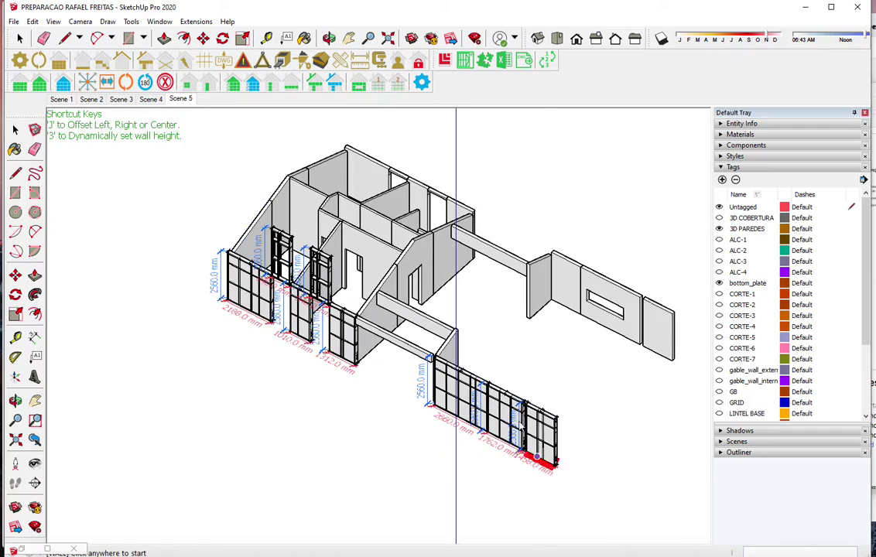
scroll(352, 172, "up", 3)
Orbit to the back of the house and frame the 2188 mm wall panel
middle_click_drag(352, 172, 314, 168)
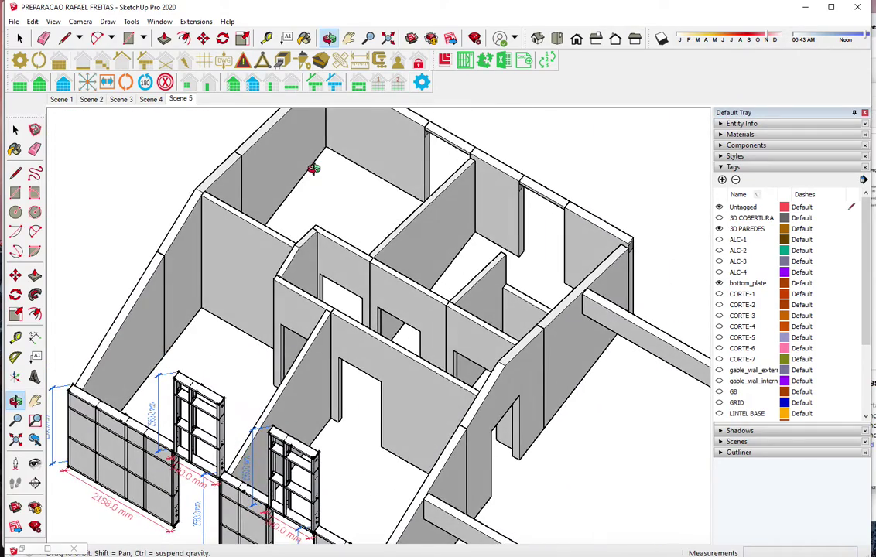
mouse_move(343, 255)
middle_mouse_down()
mouse_move(337, 190)
mouse_move(326, 199)
middle_mouse_up()
scroll(326, 199, "up", 3)
left_click(331, 218)
mouse_move(441, 280)
middle_mouse_down()
mouse_move(473, 283)
mouse_move(459, 279)
middle_mouse_up()
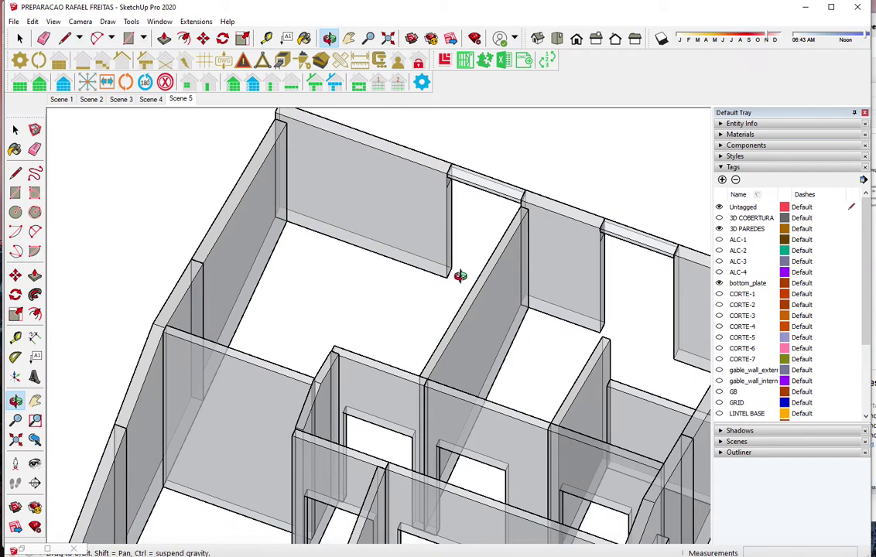
left_click(447, 278)
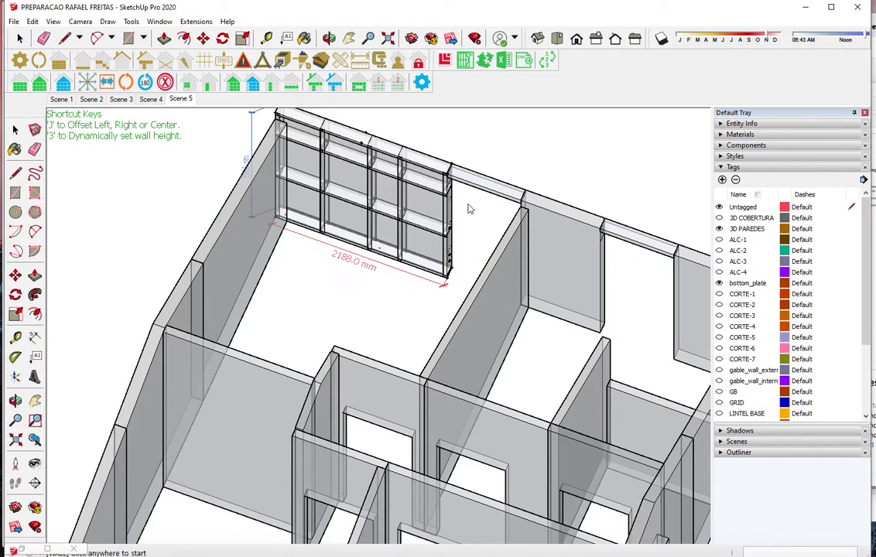
scroll(467, 172, "up", 3)
scroll(467, 172, "up", 4)
scroll(433, 155, "up", 3)
scroll(402, 147, "up", 2)
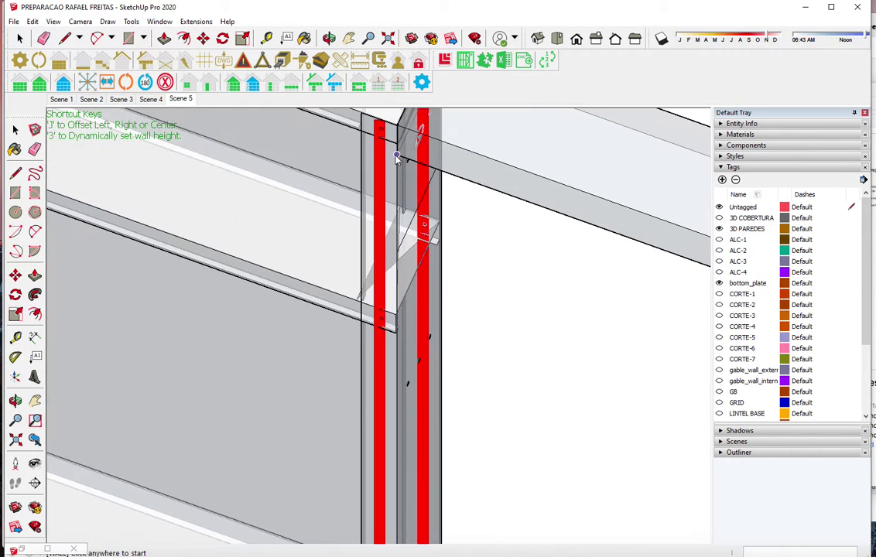
Frame a 940 mm wall panel from the end of the 2188 mm wall
left_click(354, 143)
scroll(267, 143, "down", 5)
scroll(542, 209, "down", 2)
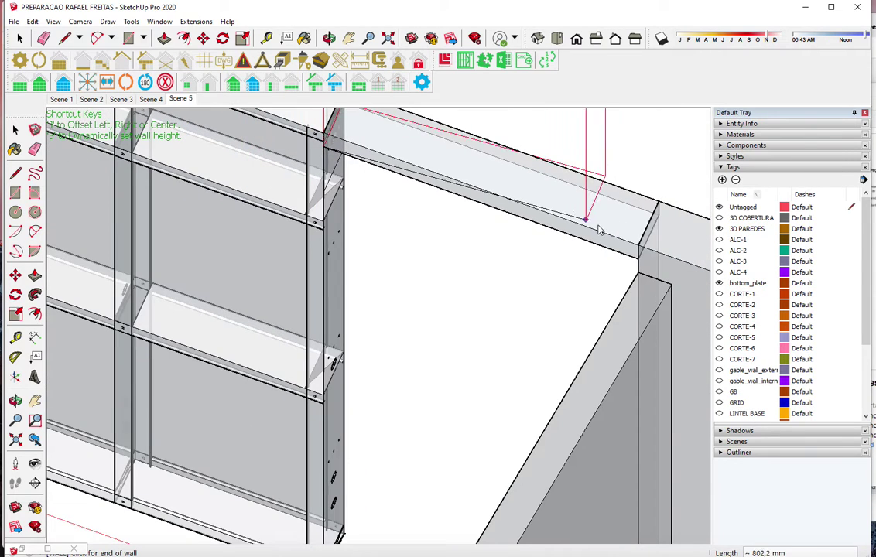
left_click(636, 264)
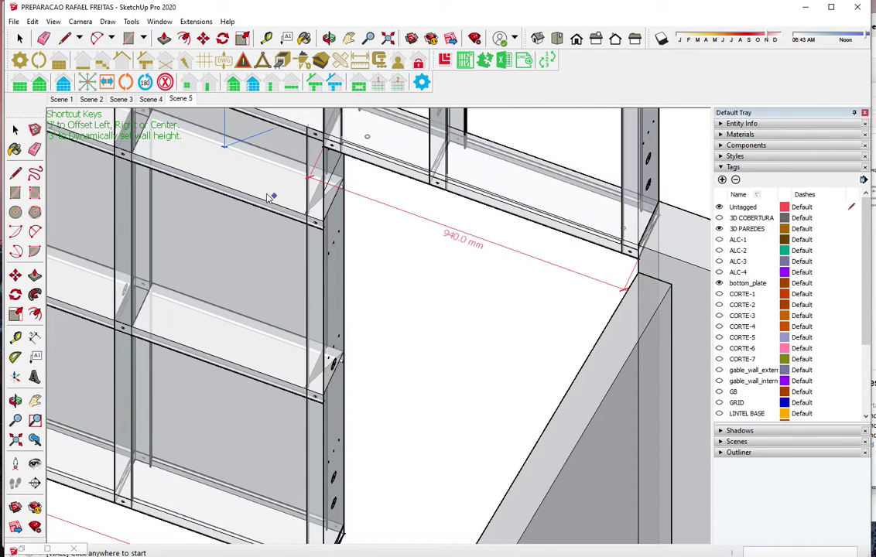
scroll(269, 197, "down", 4)
scroll(398, 428, "up", 2)
Frame the 1010 mm and second 940 mm wall panels at the next corners
left_click(439, 426)
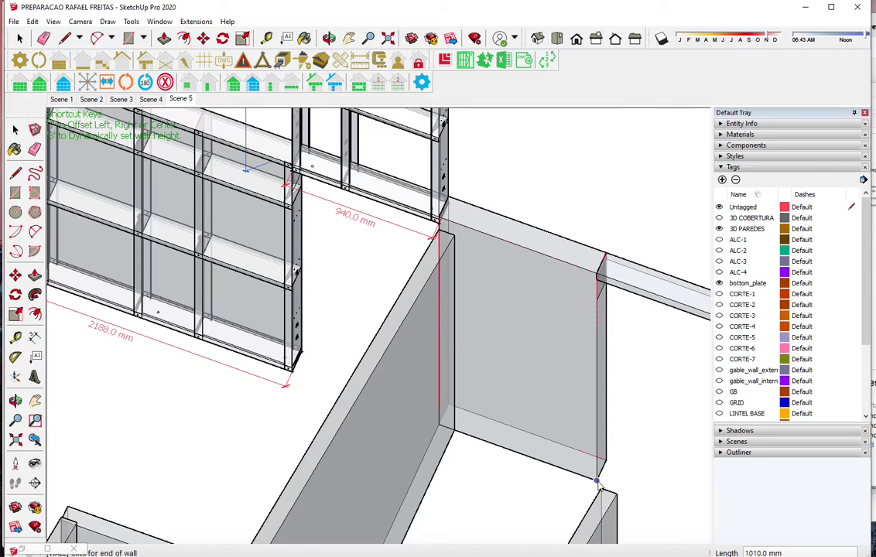
left_click(598, 483)
scroll(620, 270, "up", 3)
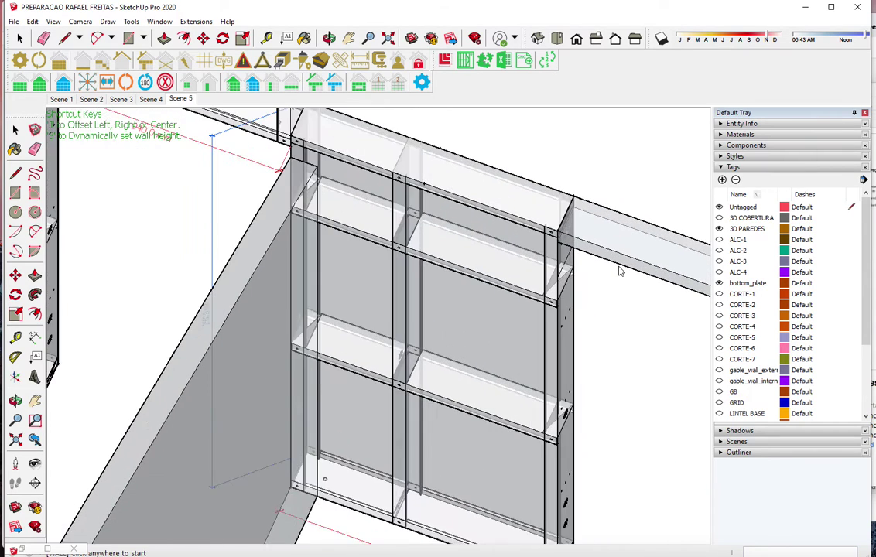
scroll(541, 247, "up", 3)
scroll(526, 236, "up", 1)
scroll(248, 225, "down", 3)
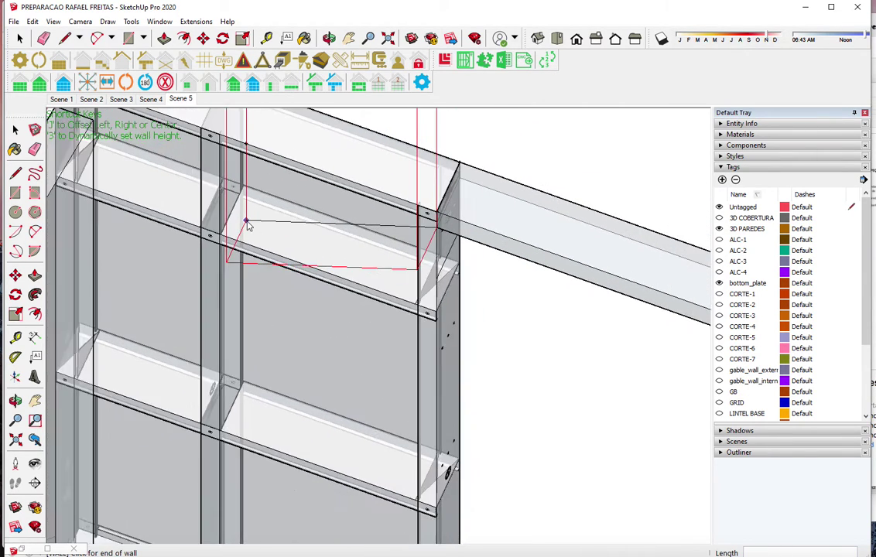
scroll(254, 225, "down", 3)
left_click(549, 299)
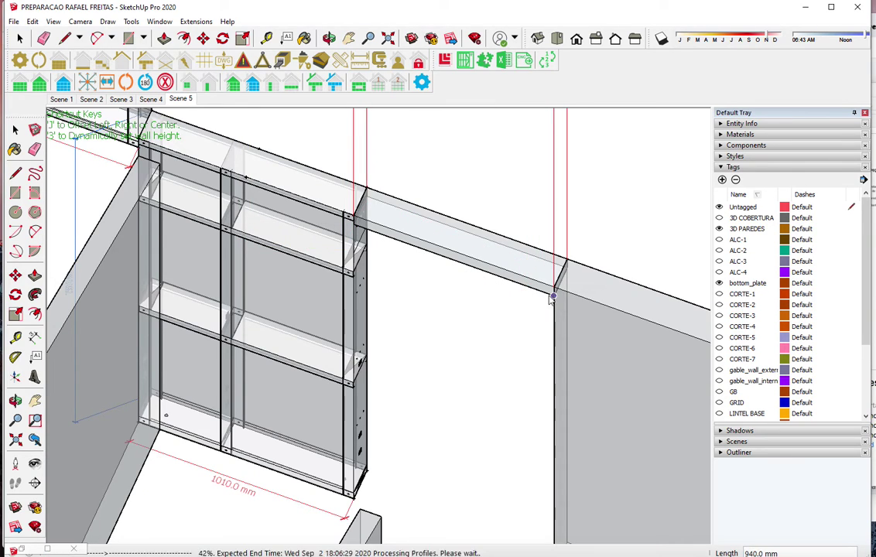
scroll(373, 213, "down", 2)
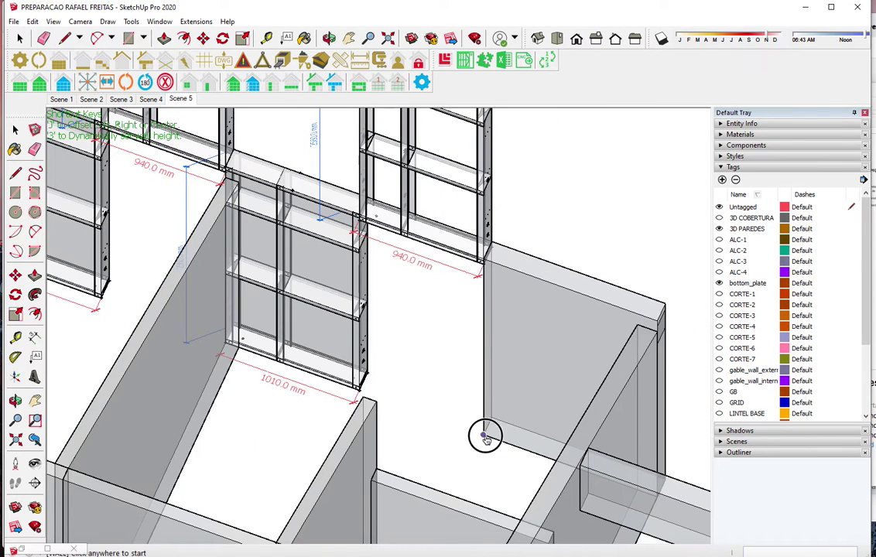
middle_click_drag(479, 438, 537, 467)
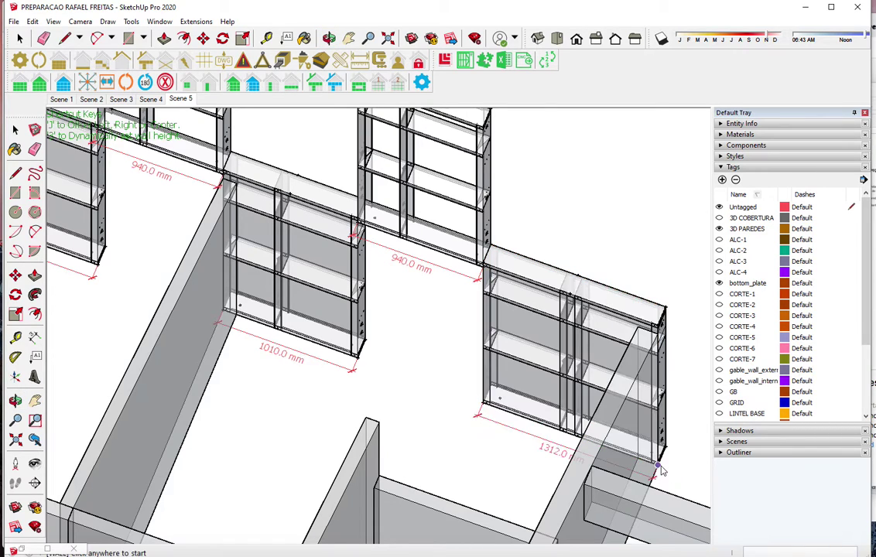
scroll(348, 301, "down", 3)
scroll(349, 302, "down", 3)
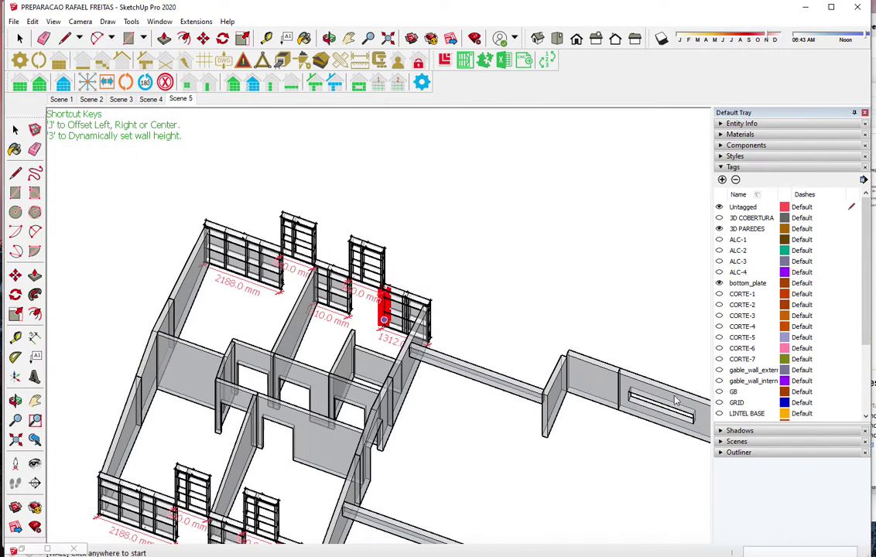
Frame a 1460 mm panel at the right-hand wall's corner
scroll(526, 397, "up", 2)
scroll(527, 397, "up", 3)
left_click(517, 382)
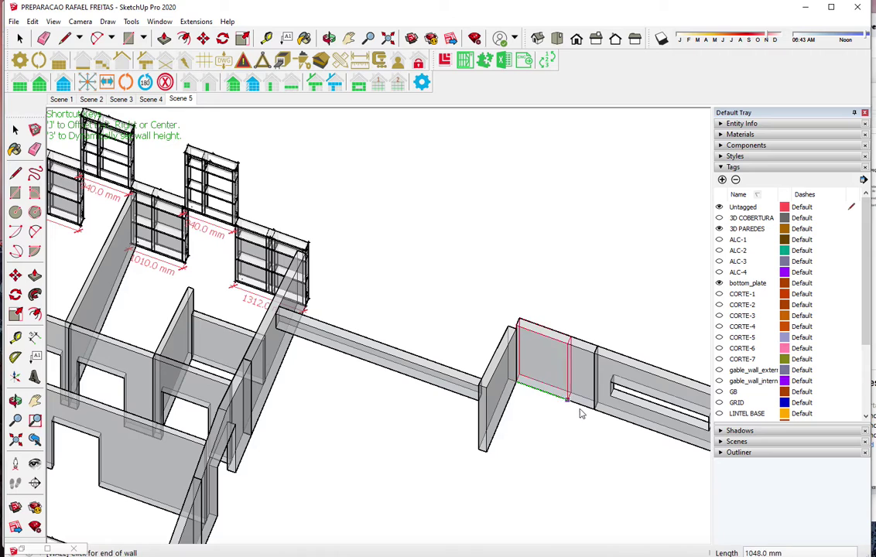
left_click(594, 411)
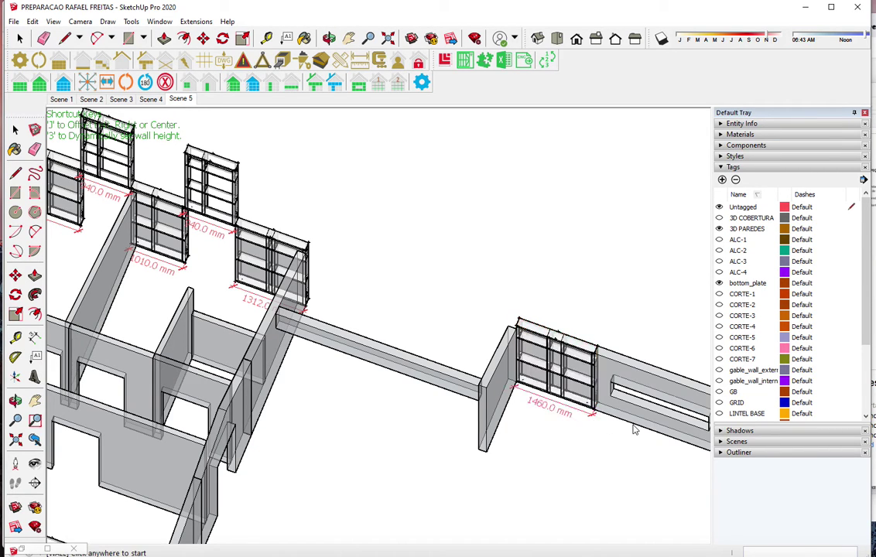
scroll(633, 431, "up", 2)
scroll(590, 413, "up", 2)
scroll(578, 411, "up", 2)
scroll(575, 409, "up", 2)
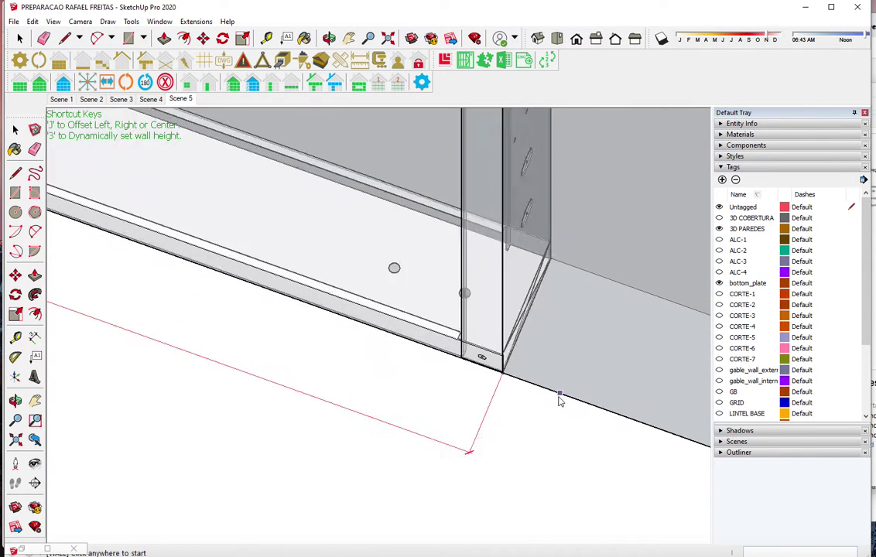
scroll(549, 394, "up", 3)
Continue the run with 2962 mm and 1458 mm panels, then orbit to review
left_click(436, 348)
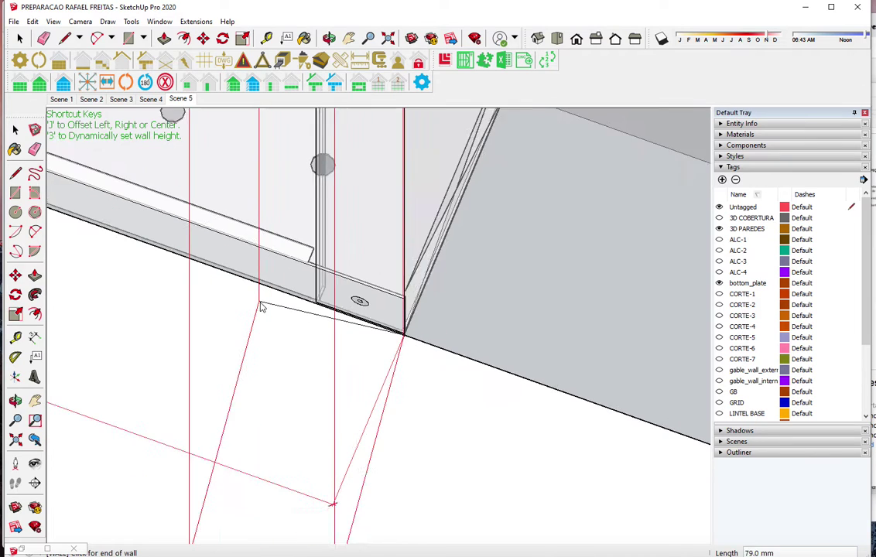
scroll(310, 372, "down", 2)
scroll(278, 333, "down", 2)
scroll(262, 307, "down", 2)
scroll(262, 308, "down", 3)
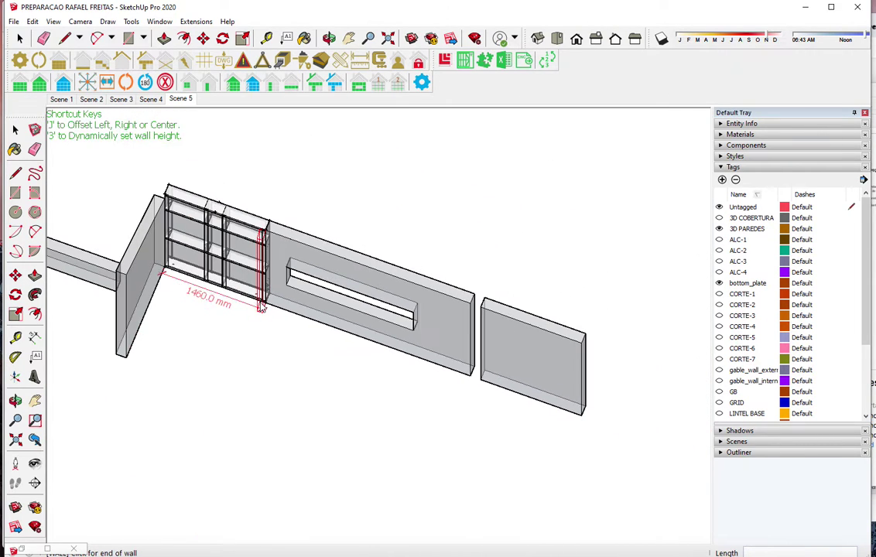
left_click(472, 377)
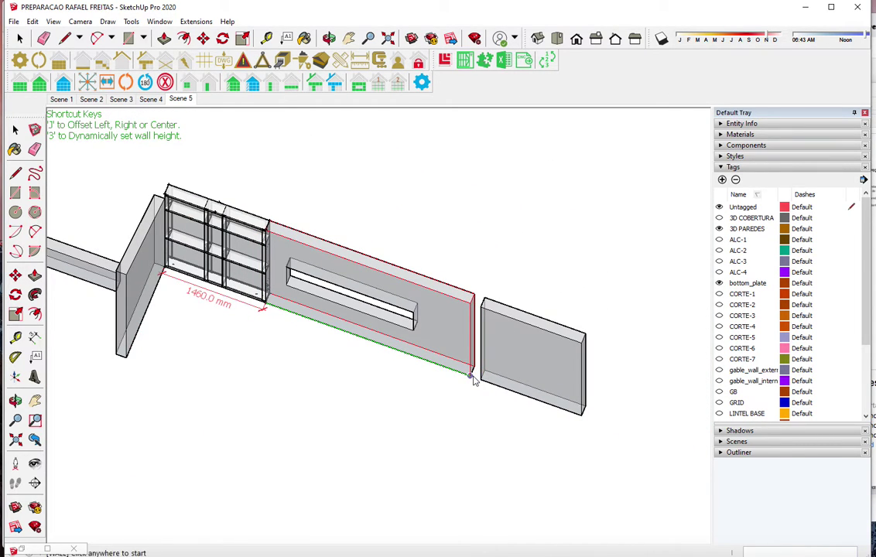
left_click(584, 414)
scroll(602, 300, "down", 2)
scroll(602, 300, "down", 3)
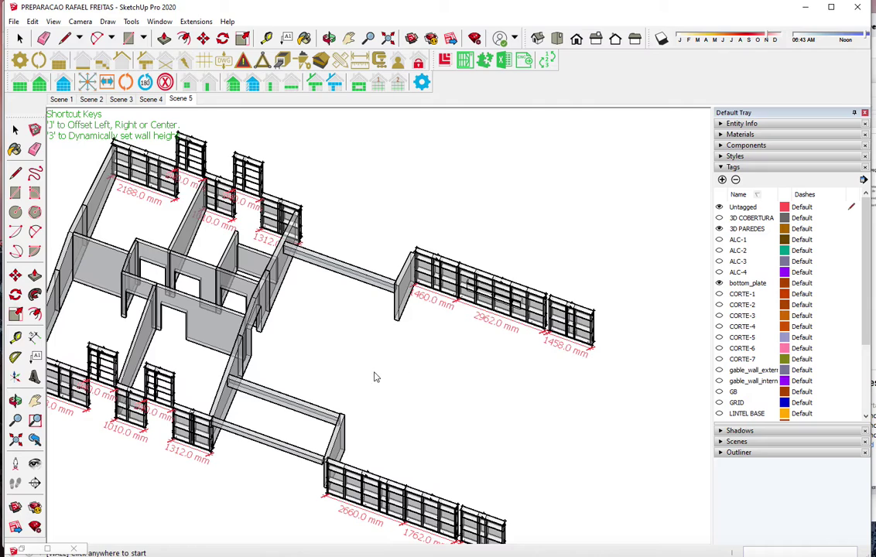
middle_click_drag(364, 375, 225, 339)
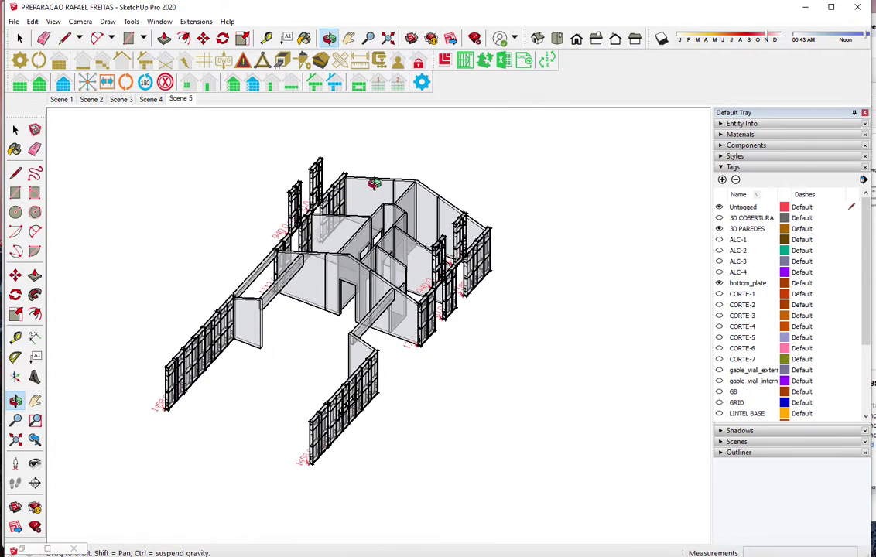
middle_click_drag(225, 338, 368, 176)
scroll(346, 210, "up", 3)
key("space")
double_click(352, 219)
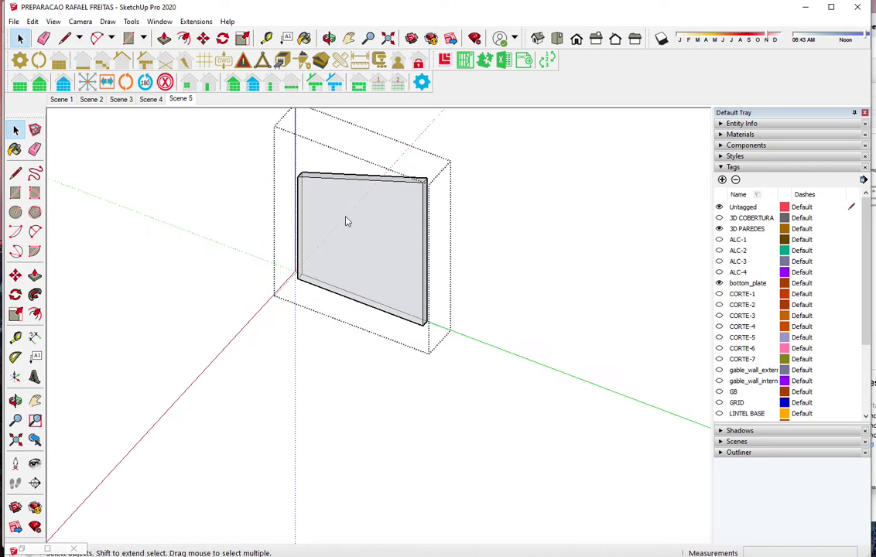
key("t")
left_click(297, 177)
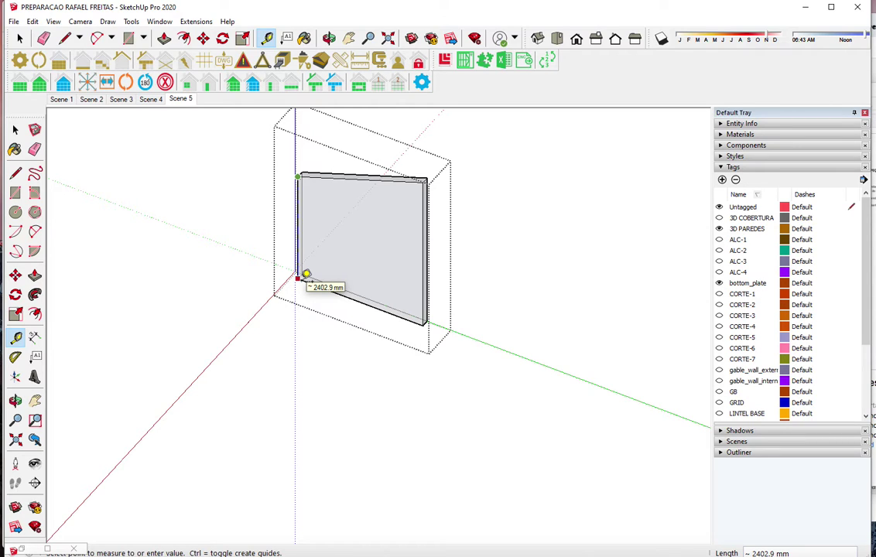
key("space")
key("Escape")
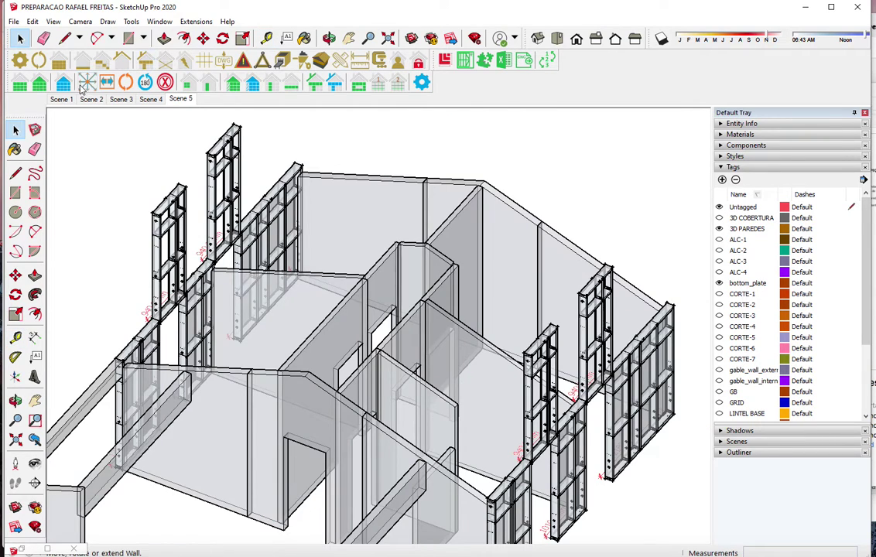
Enter 2402.9 mm for the gable wall's right and left heel heights, then access the roof type list
left_click(37, 65)
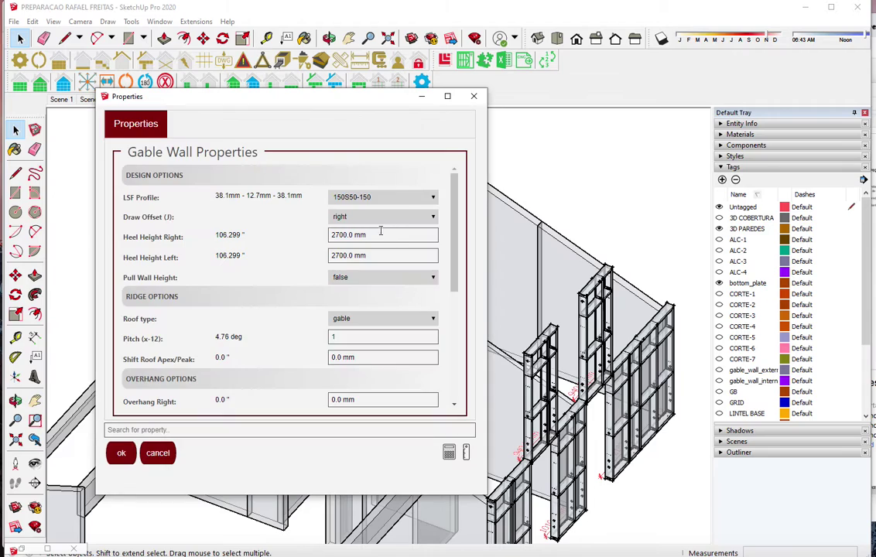
left_click(379, 235)
type("2402.9")
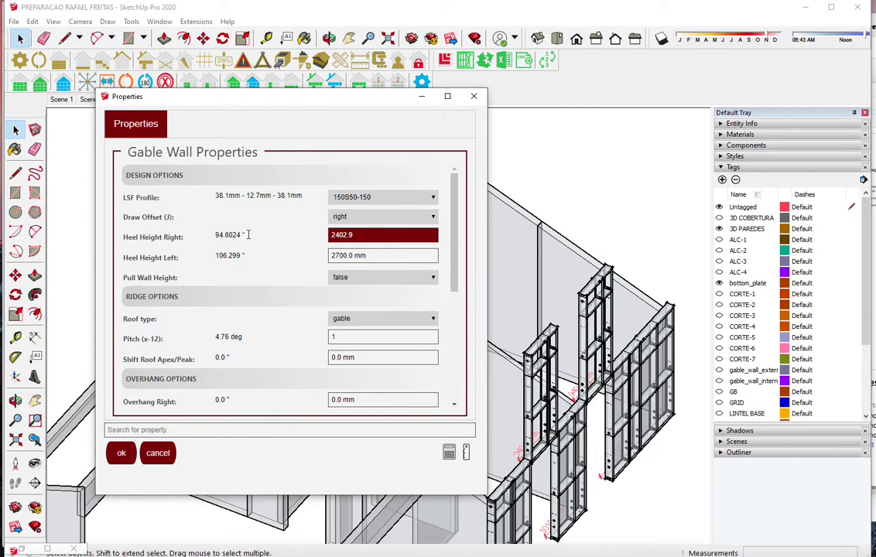
key("Tab")
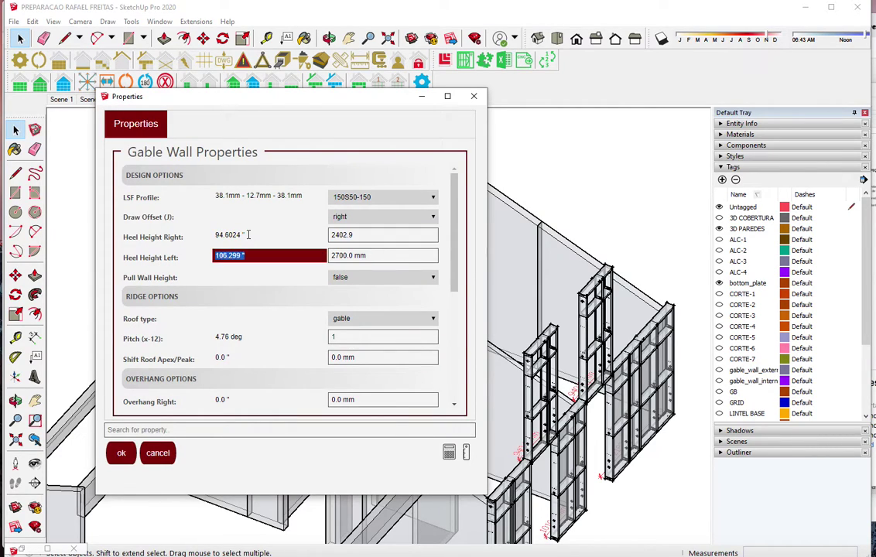
type("2")
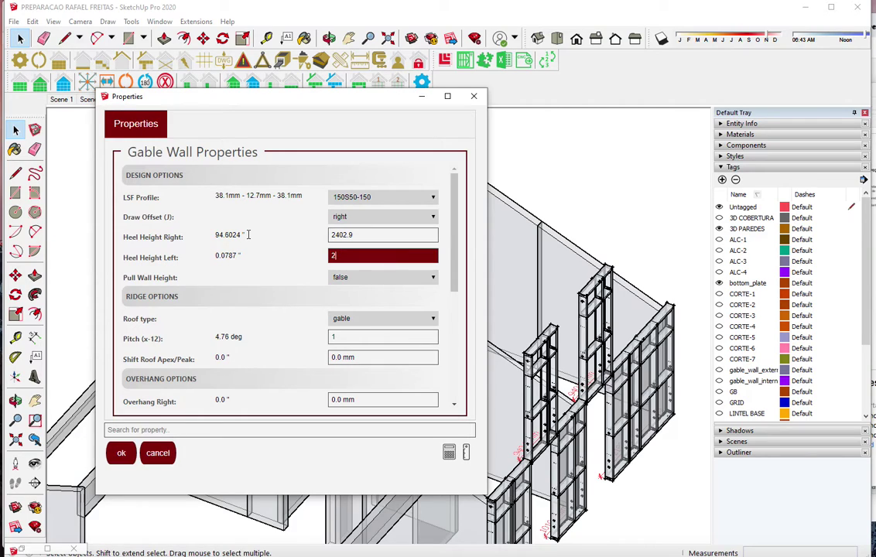
type(".9")
key("Tab")
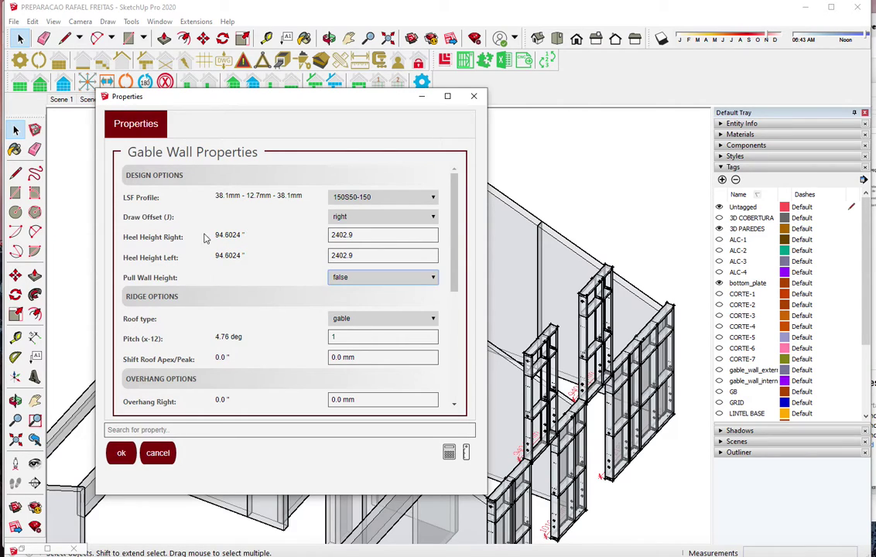
left_click(374, 320)
left_click(375, 322)
Set the roof type to mono and apply the gable wall settings
left_click(357, 340)
left_click(120, 454)
scroll(303, 287, "up", 3)
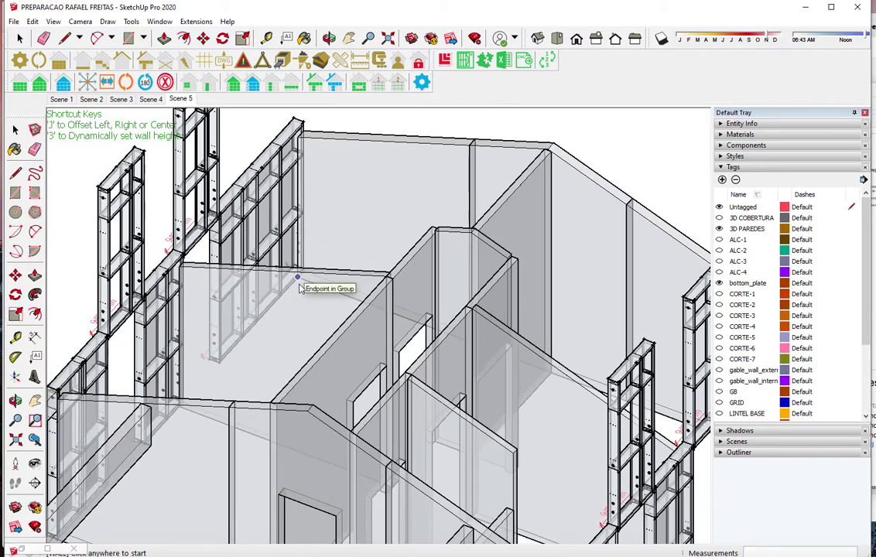
scroll(319, 254, "up", 3)
mouse_move(319, 254)
middle_mouse_down()
mouse_move(343, 315)
mouse_move(289, 171)
middle_mouse_up()
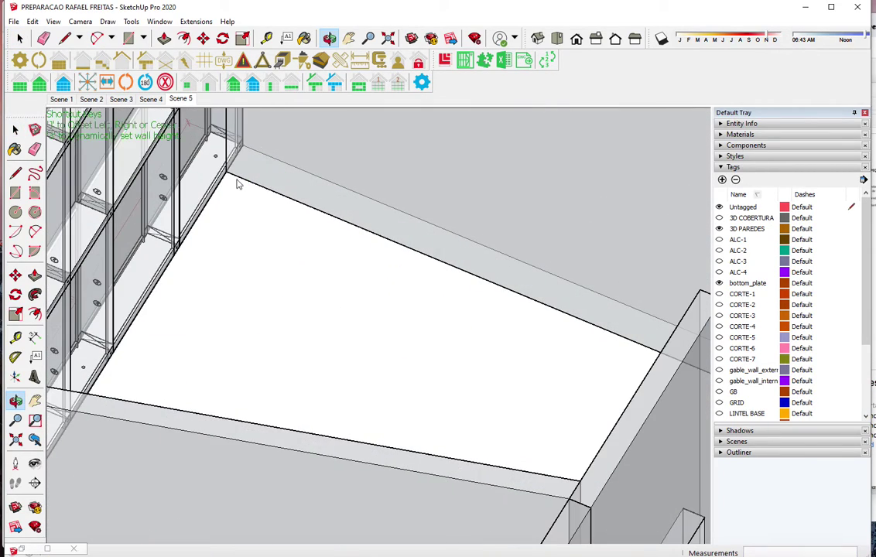
Draw a 2615 mm framed wall along the floor edge, answering the corner studs prompt
left_click(243, 179)
scroll(267, 198, "down", 3)
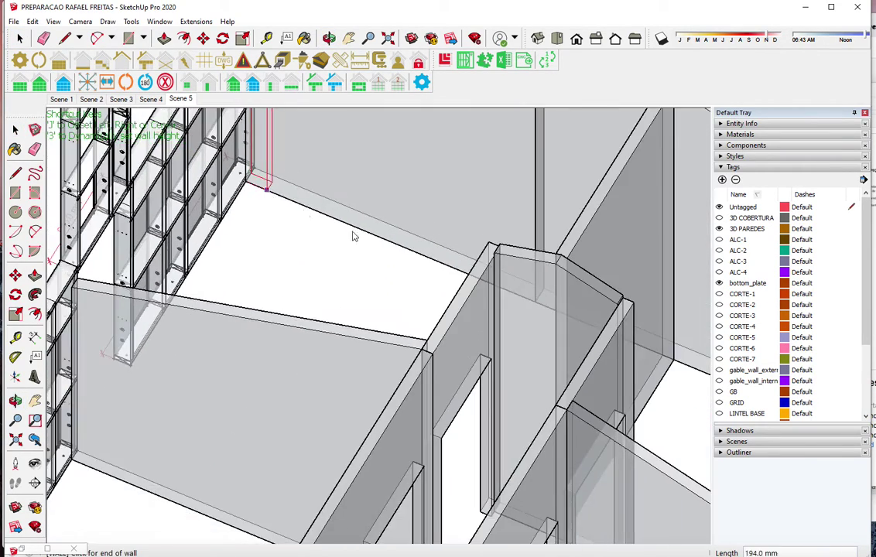
left_click(532, 301)
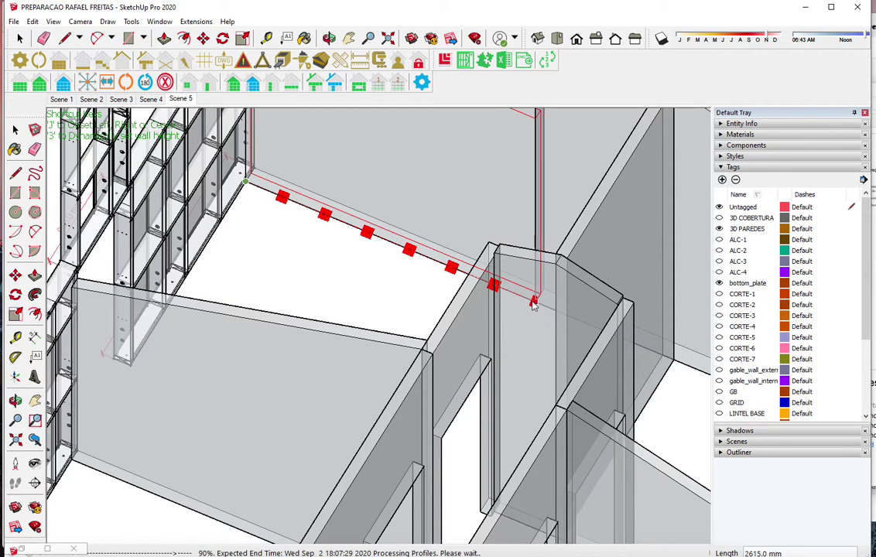
scroll(287, 317, "down", 2)
scroll(287, 316, "down", 2)
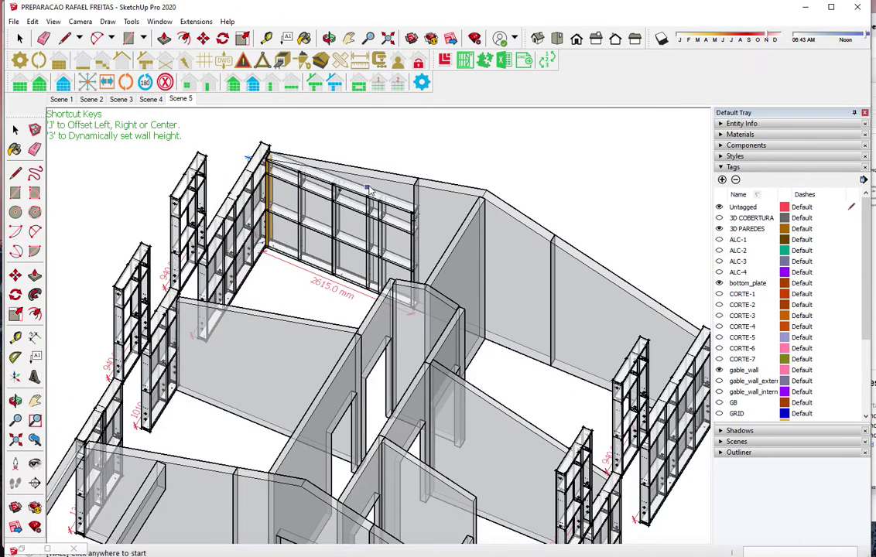
scroll(371, 190, "up", 3)
left_click(511, 310)
scroll(392, 241, "down", 1)
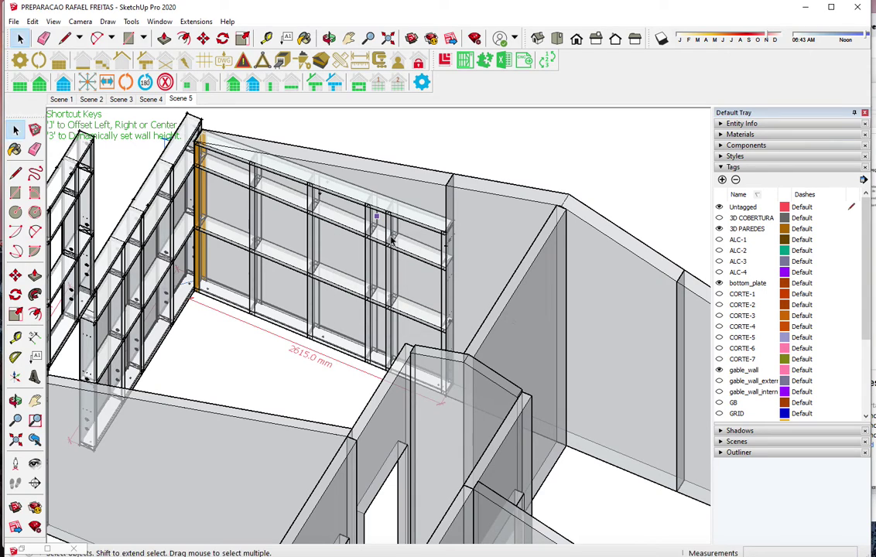
left_click(391, 239)
left_click(65, 83)
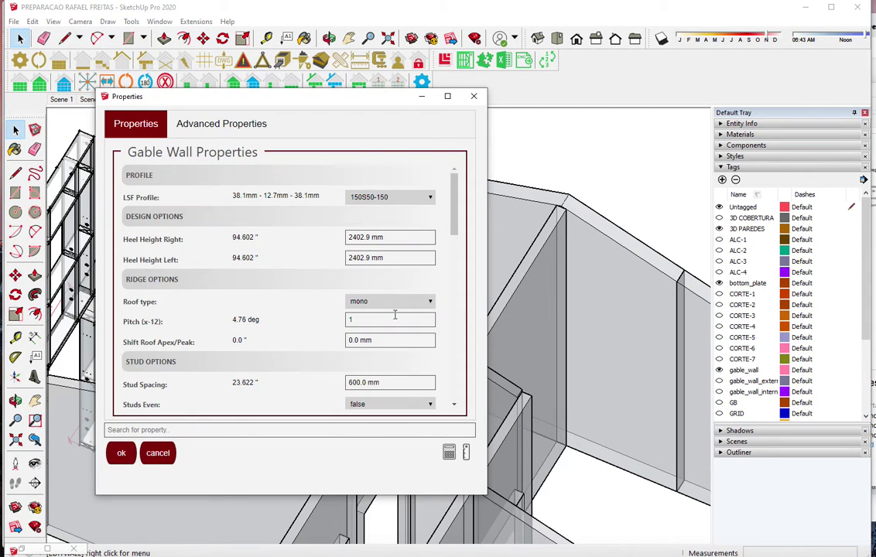
Edit and reapply the pitch value in the new gable wall frame's properties
double_click(396, 320)
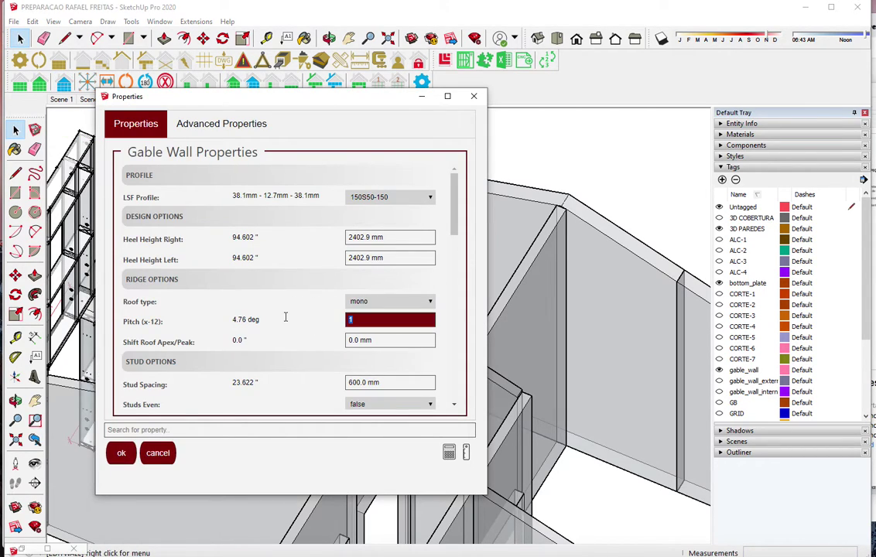
key("Return")
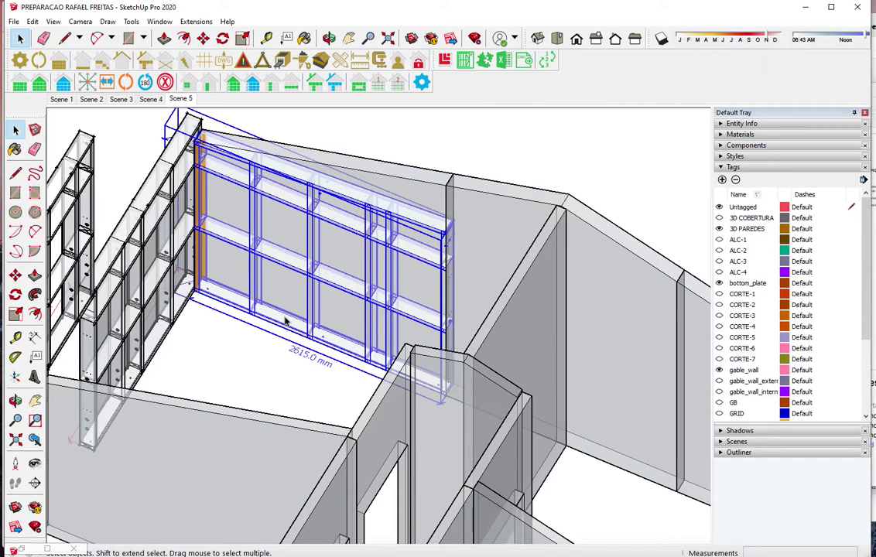
left_click(486, 140)
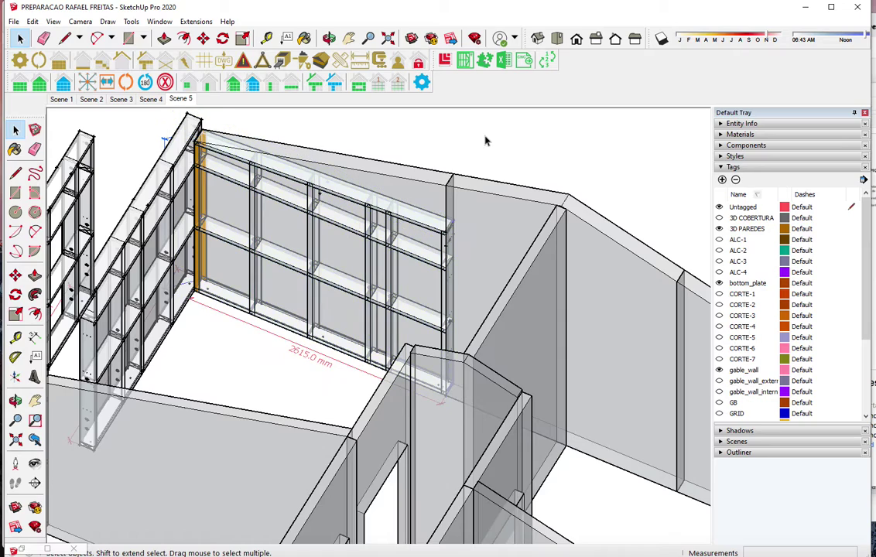
left_click(396, 220)
double_click(396, 221)
left_click(63, 83)
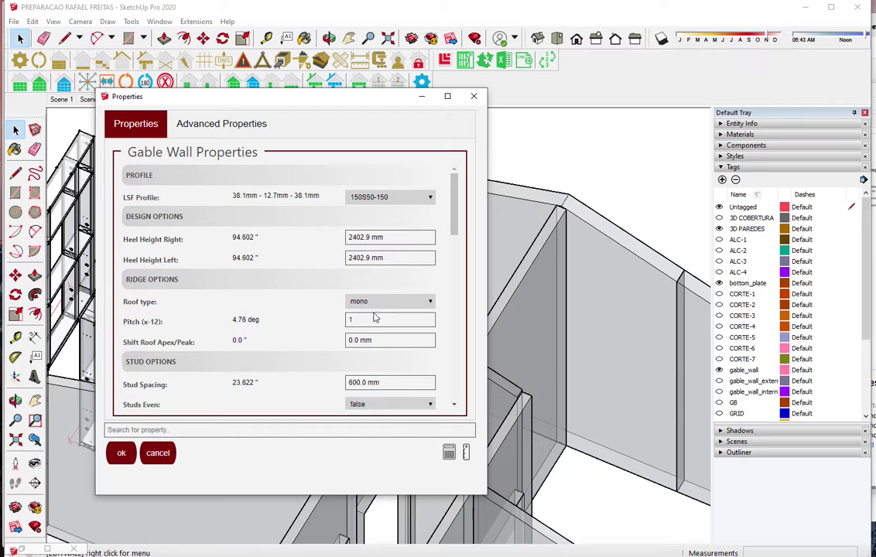
left_click(374, 319)
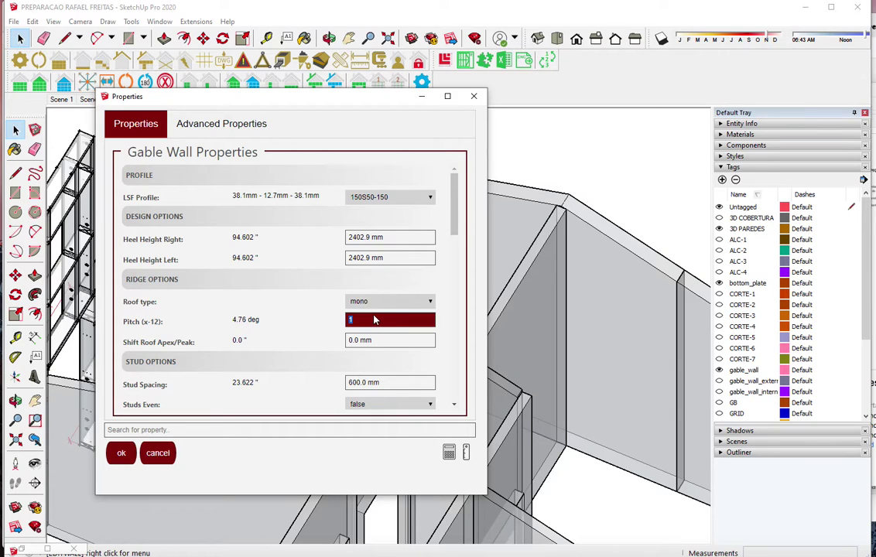
key("Return")
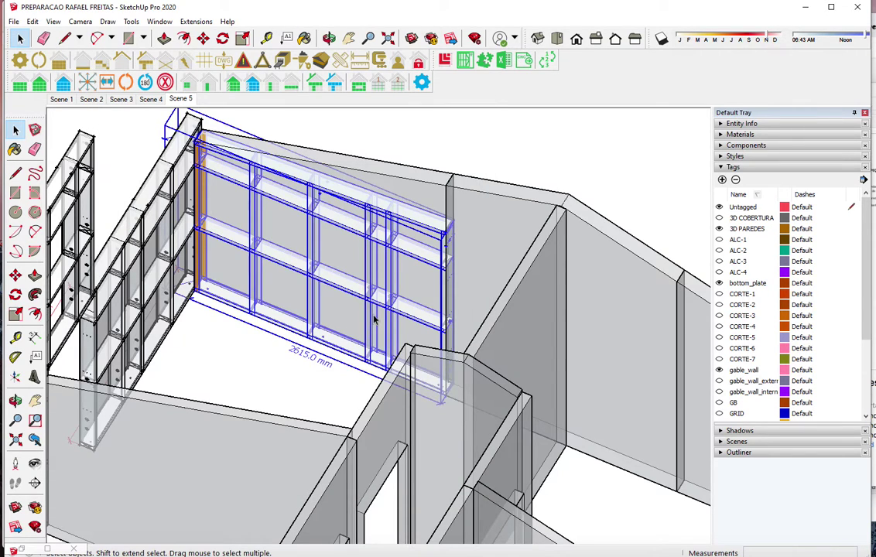
Delete the solid placeholder wall behind the frame and apply pitch 2 to the frame
left_click(497, 162)
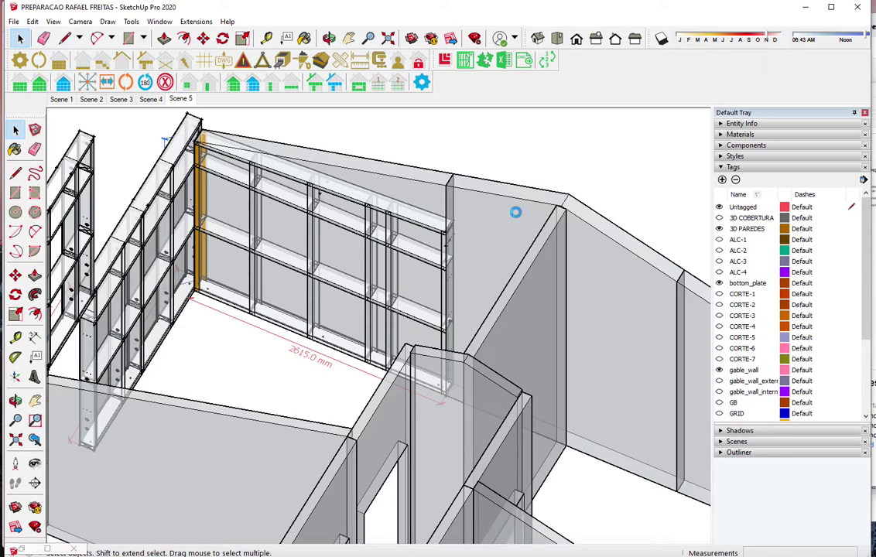
left_click(431, 194)
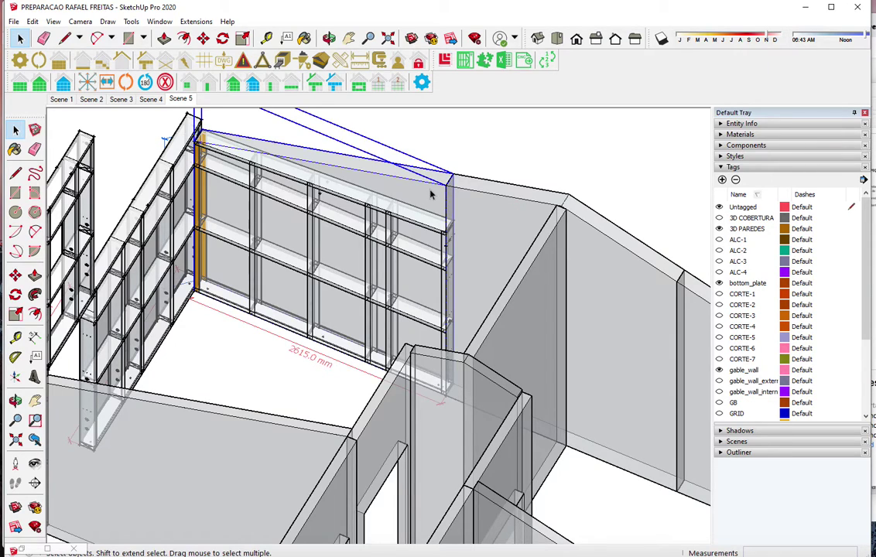
key("Delete")
left_click(415, 225)
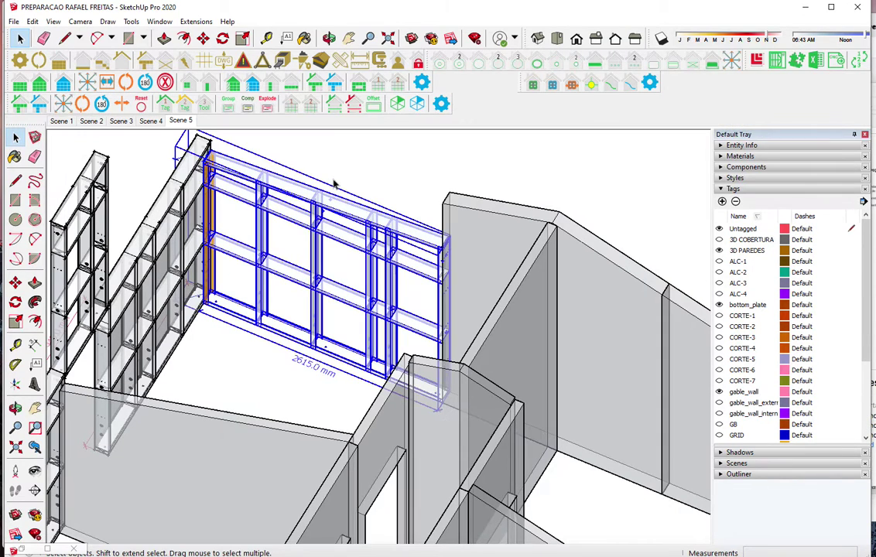
left_click(65, 85)
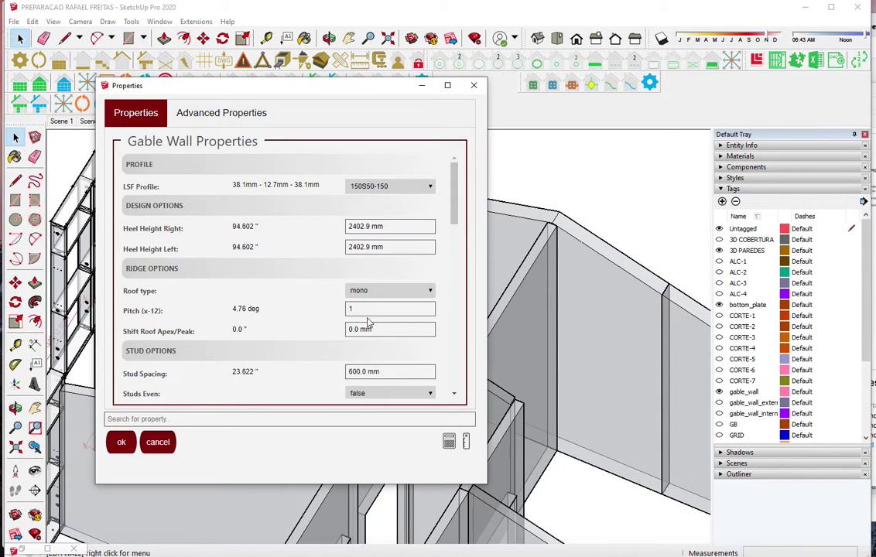
key("Return")
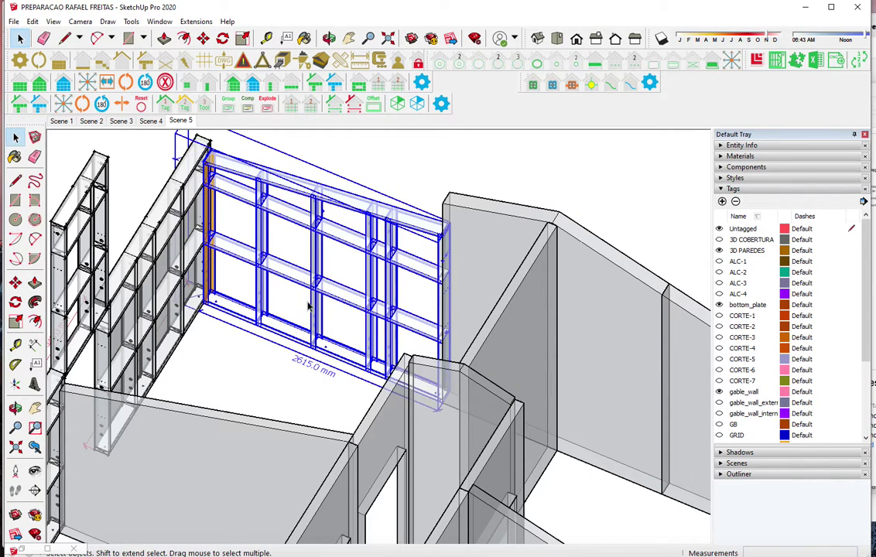
Raise the frame's mono pitch to 4, then to 4.2
left_click(65, 84)
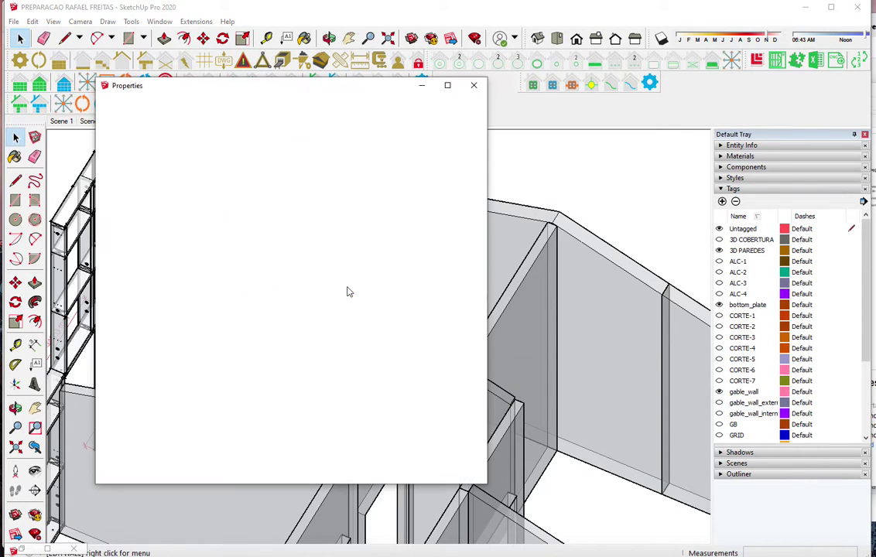
key("Tab")
type("4")
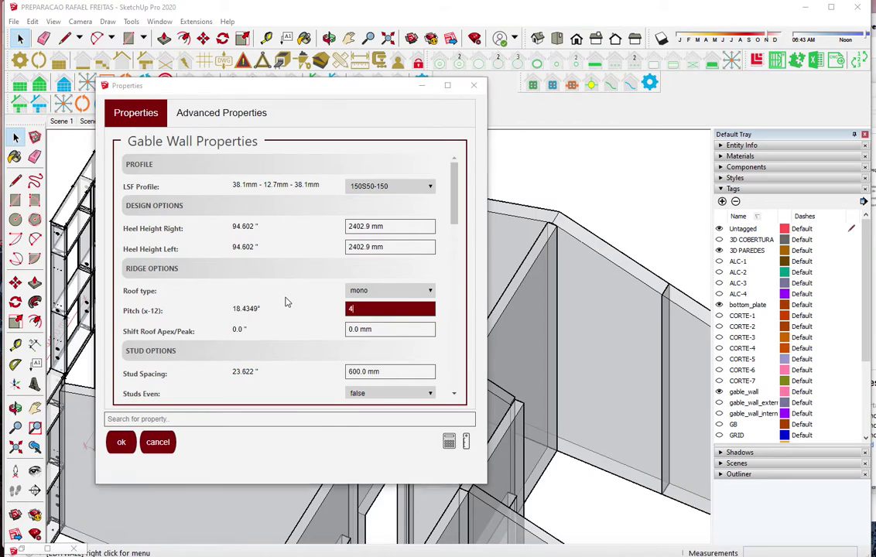
key("Return")
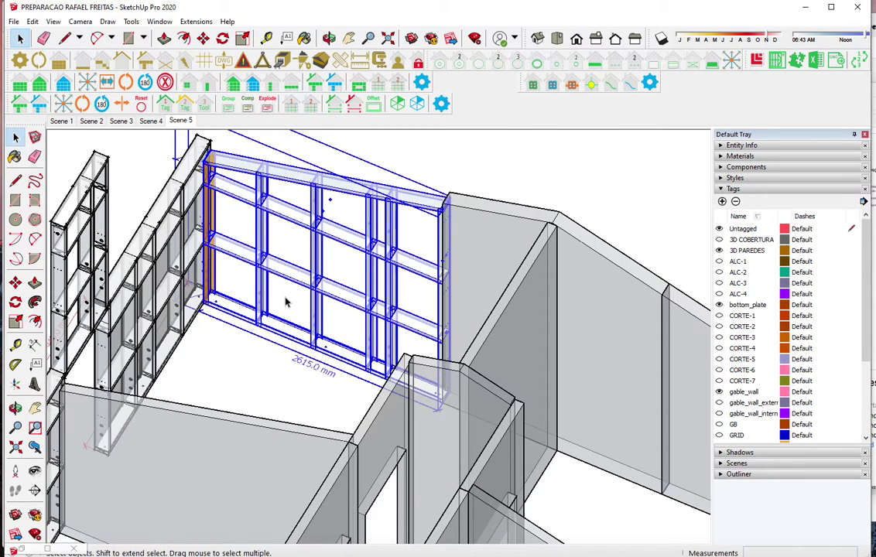
left_click(63, 84)
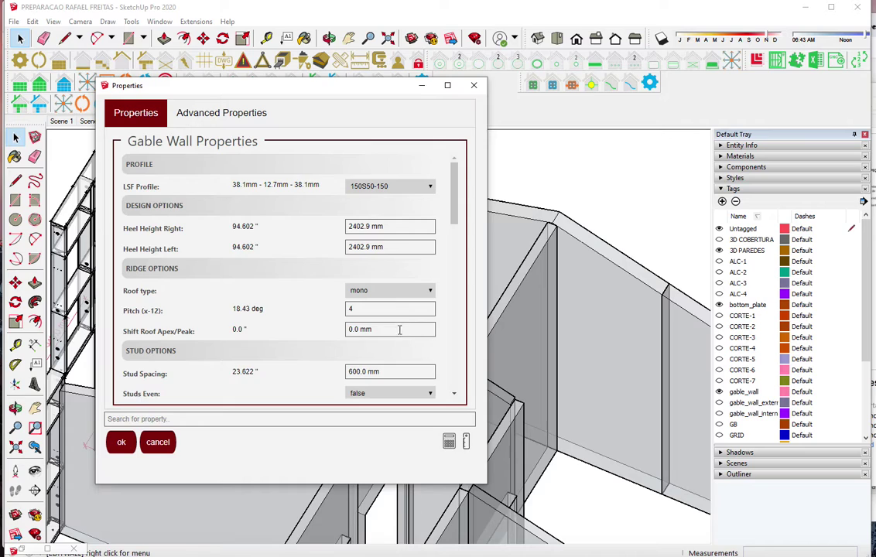
left_click(386, 311)
type(".2")
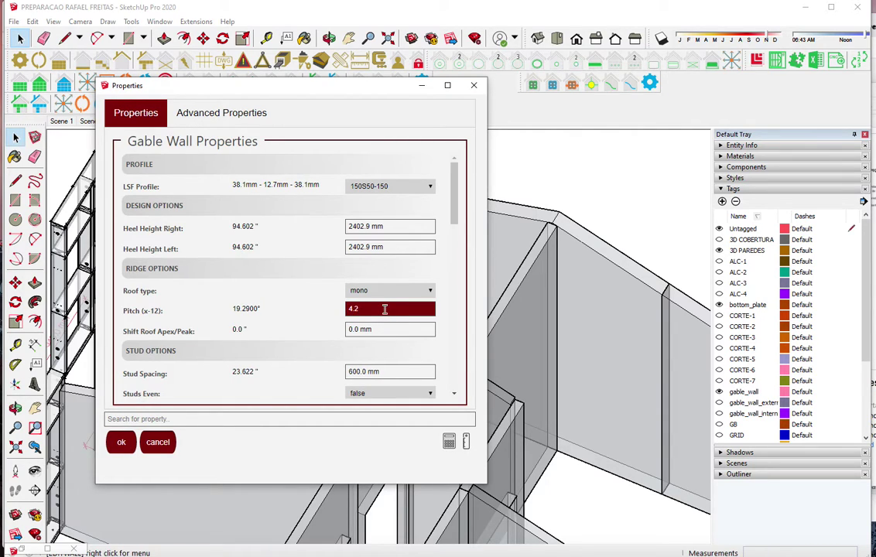
key("Return")
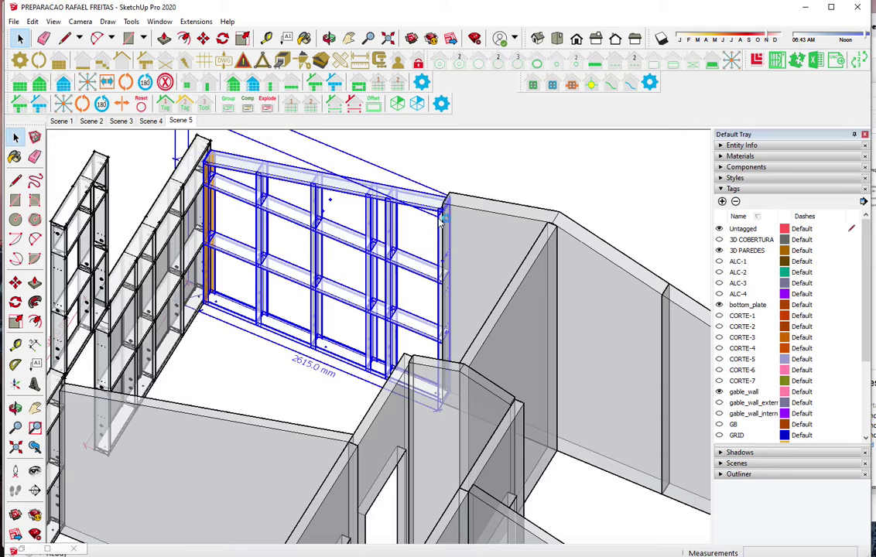
scroll(437, 218, "up", 3)
scroll(439, 216, "up", 3)
mouse_move(440, 215)
middle_mouse_down()
mouse_move(615, 112)
mouse_move(596, 140)
middle_mouse_up()
Draw a short reference edge at the frame's top corner and attempt to rotate it, then cancel
key("l")
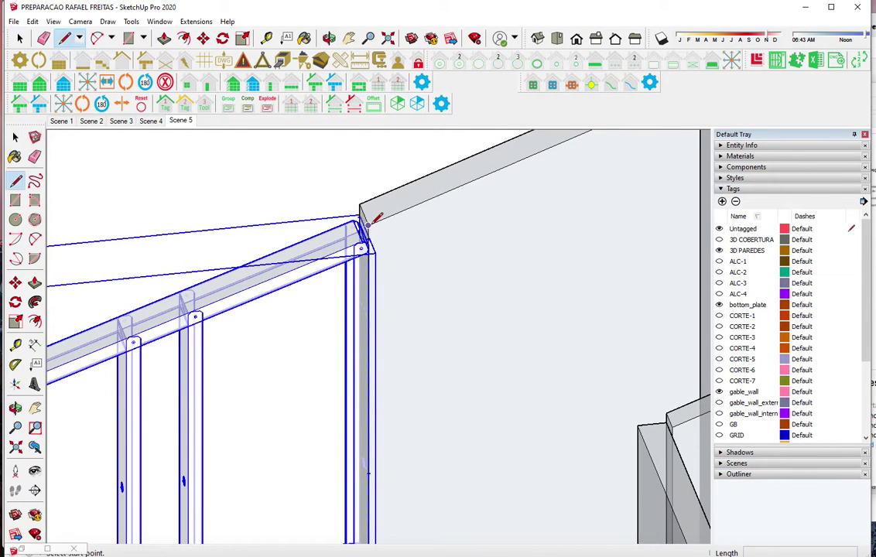
left_click(367, 224)
left_click(424, 220)
key("space")
left_click(394, 222)
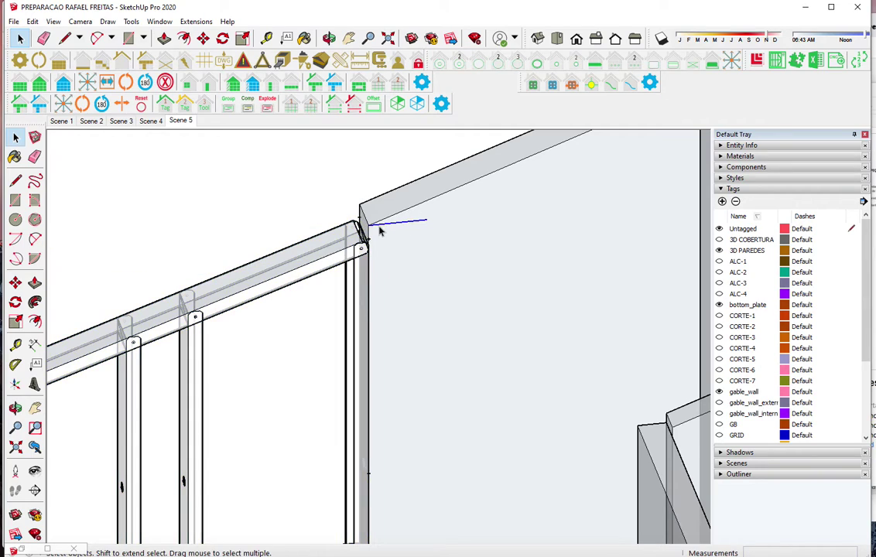
key("q")
left_click(368, 225)
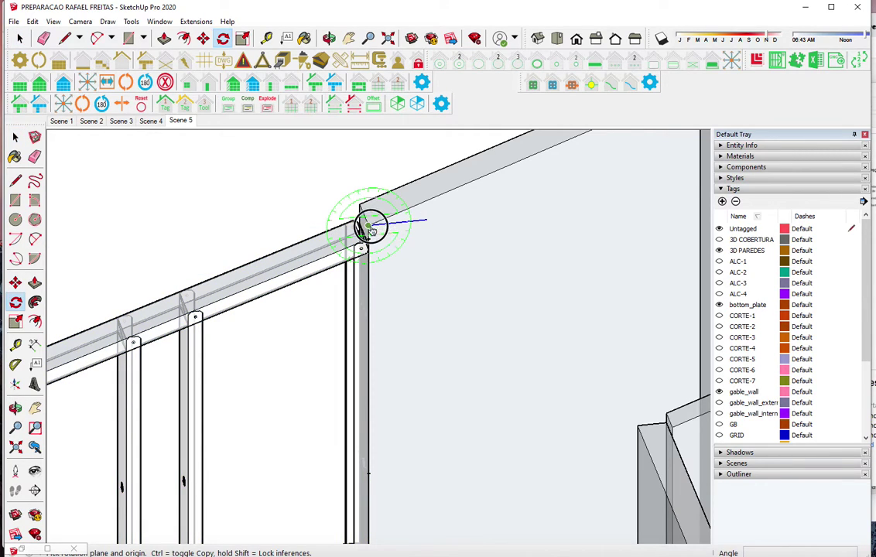
left_click(401, 224)
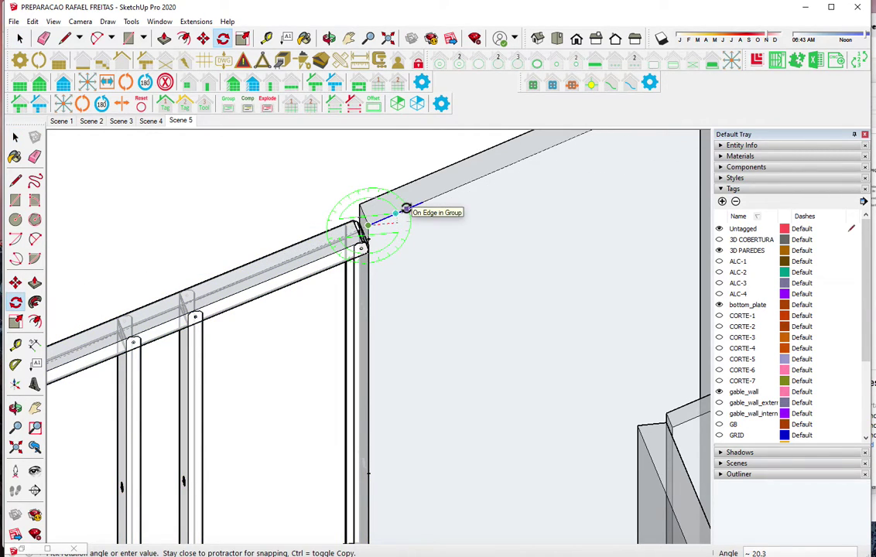
key("space")
Change the wall frame's pitch from 4.2 to 4.4389 and regenerate its framing
left_click(293, 260)
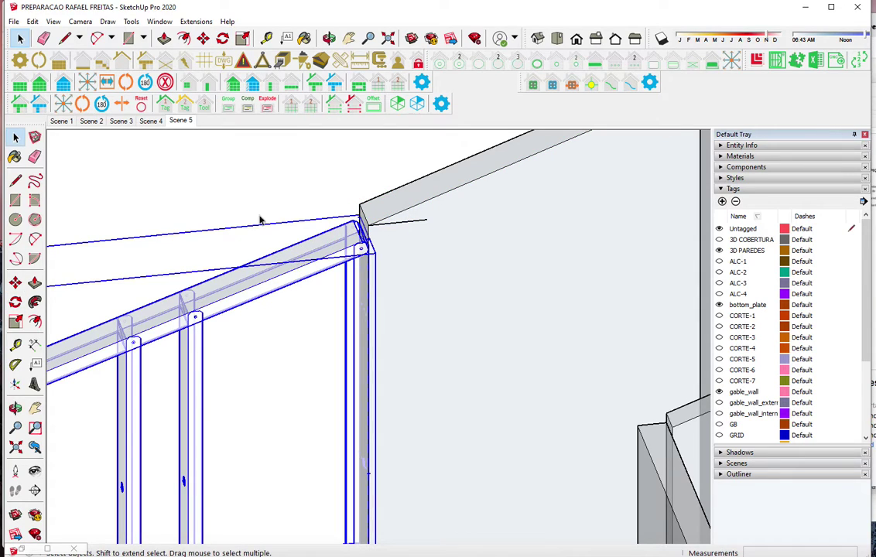
left_click(61, 86)
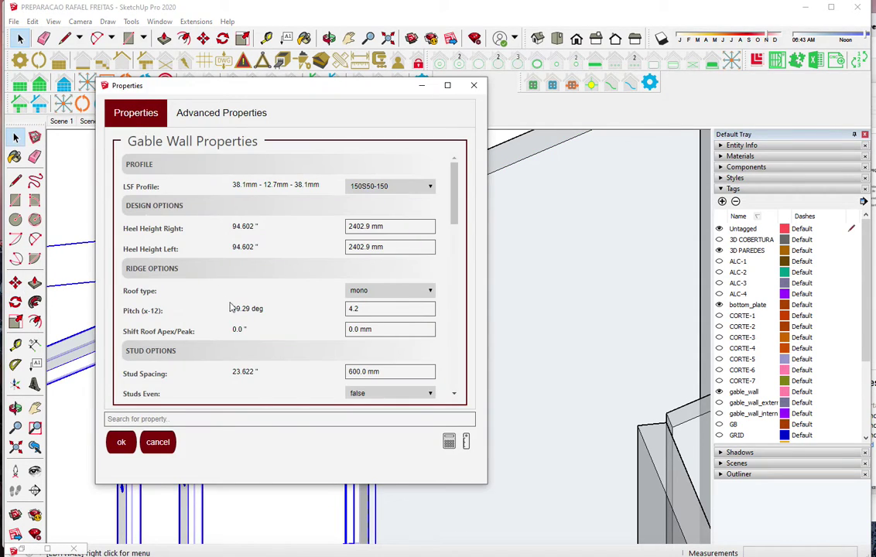
left_click_drag(241, 309, 371, 308)
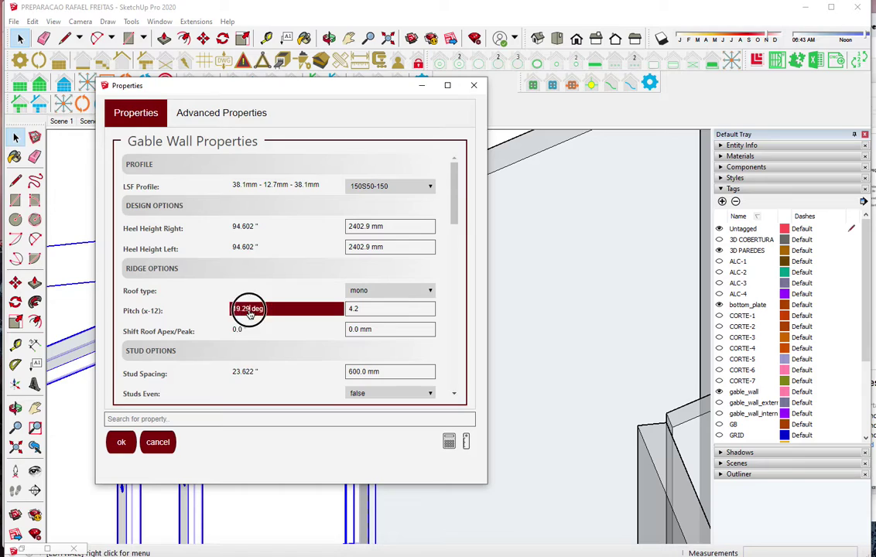
double_click(376, 311)
left_click(375, 311)
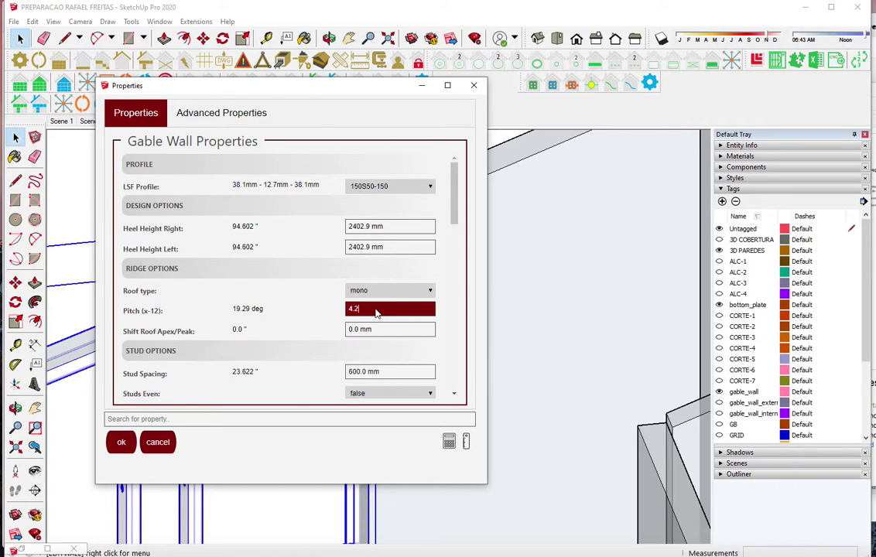
double_click(235, 310)
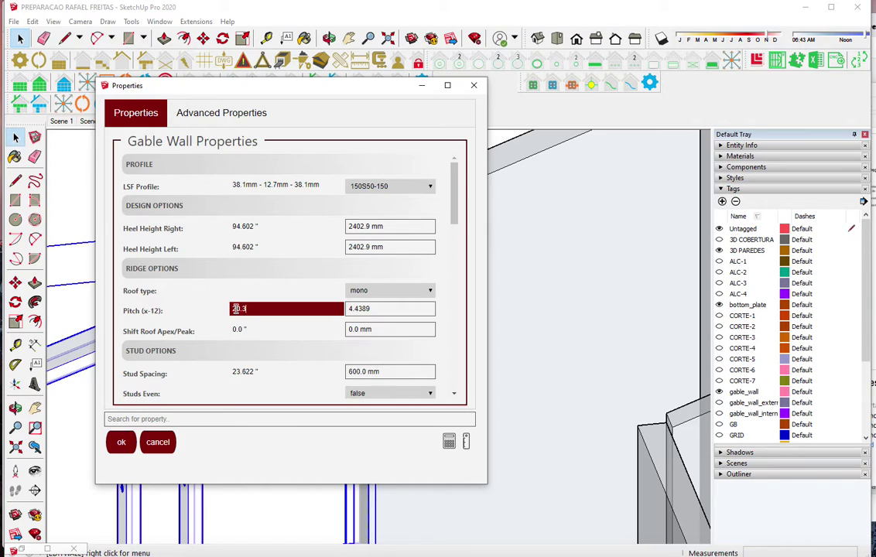
key("Tab")
left_click(132, 439)
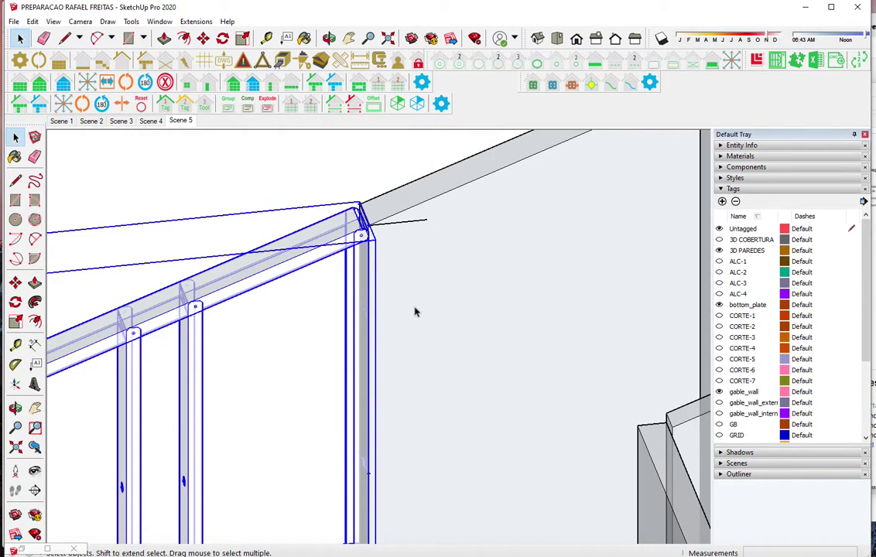
left_click(395, 228)
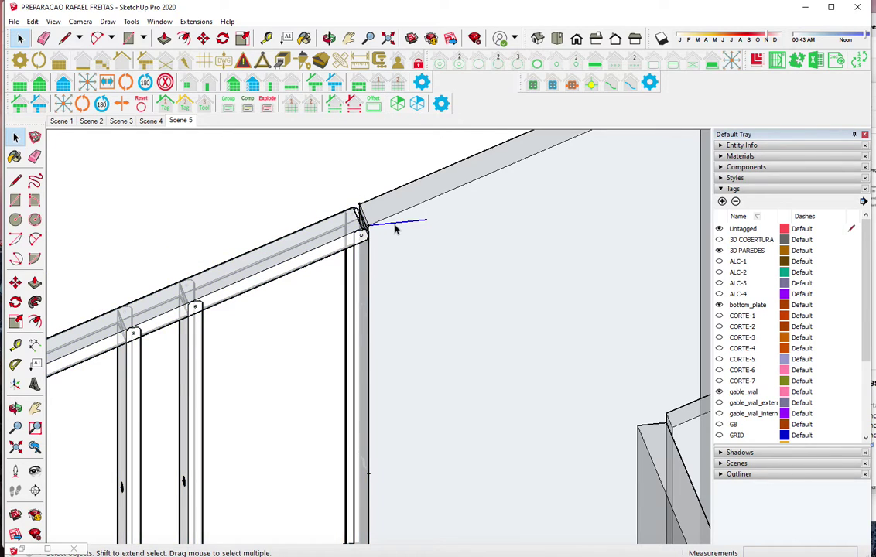
middle_click_drag(416, 249, 345, 220)
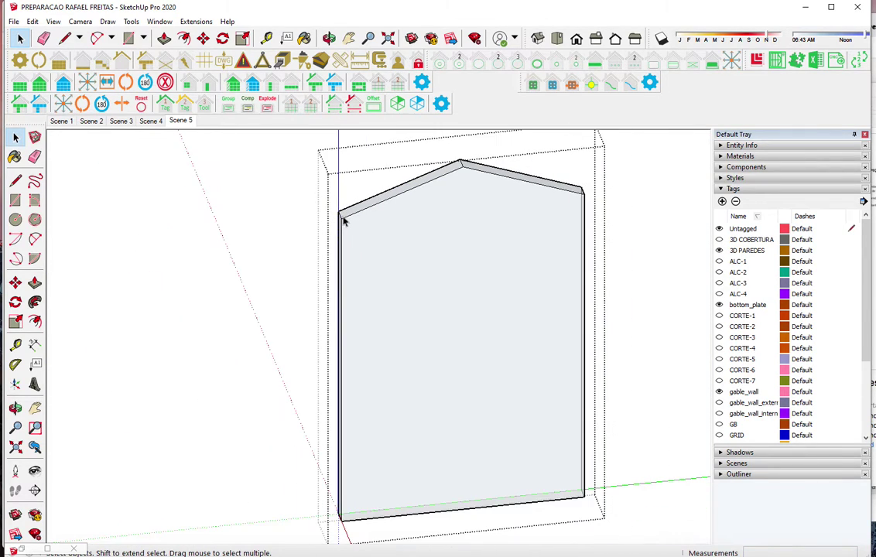
Measure the 3369.9 mm wall height and give a new gable wall 3369.9 mm heel heights on both sides
key("t")
left_click(341, 218)
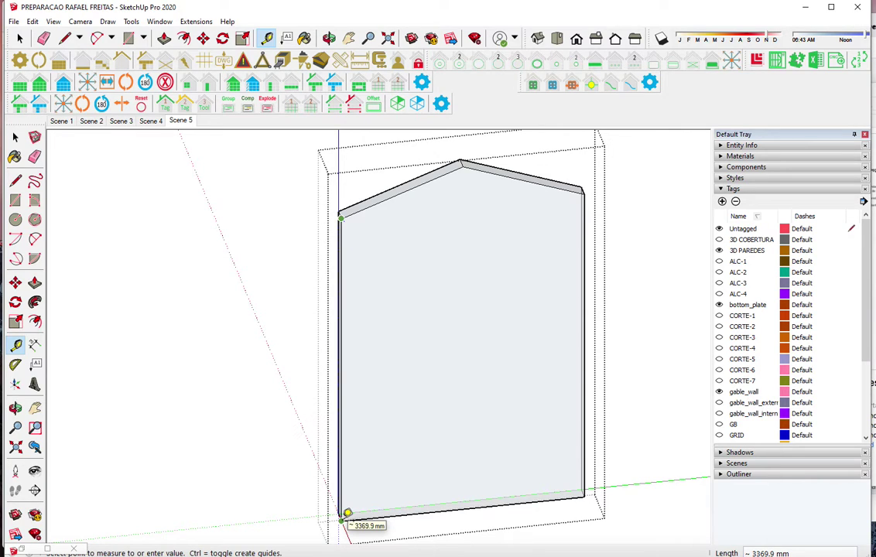
left_click(42, 85)
left_click(400, 226)
type("336")
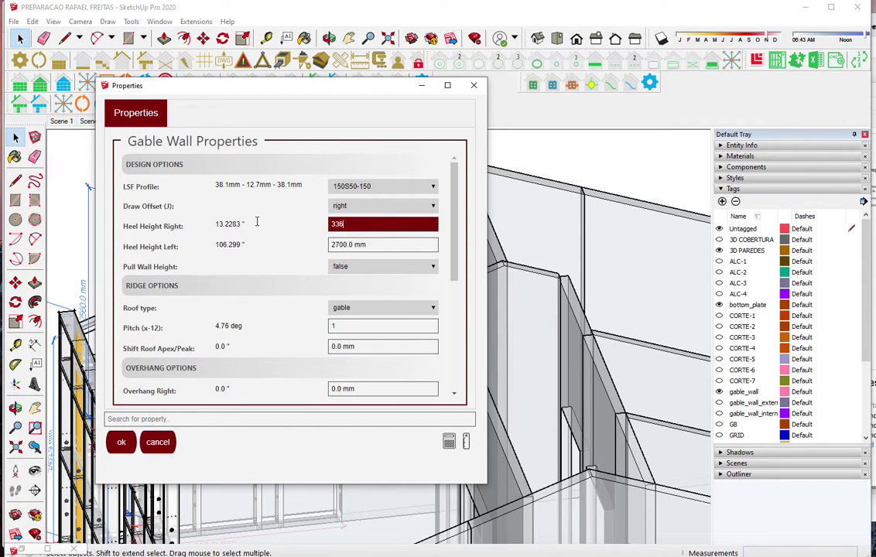
key("Tab")
type("33")
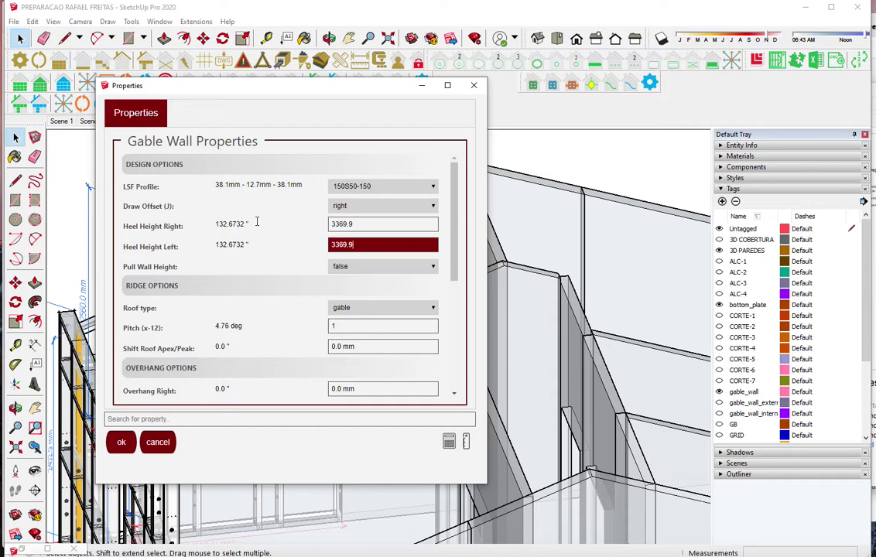
key("Tab")
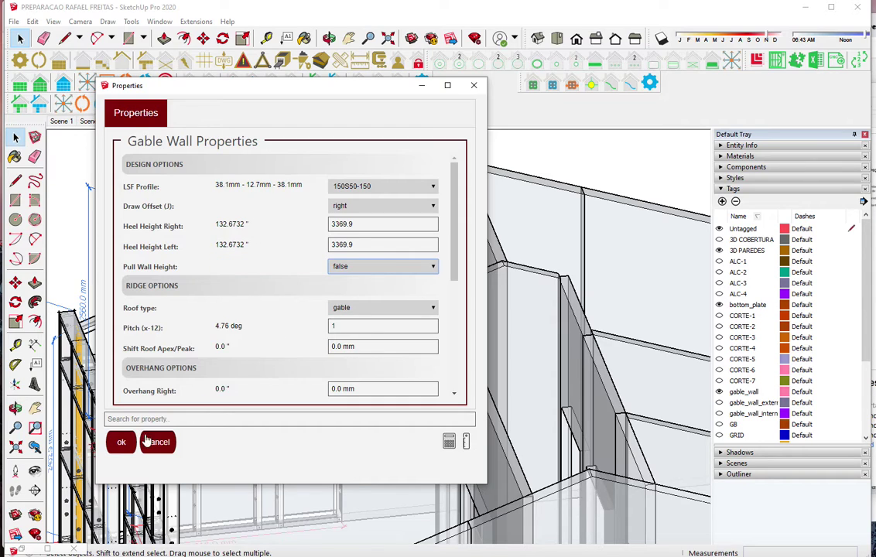
left_click(121, 442)
mouse_move(348, 410)
middle_mouse_down()
mouse_move(388, 449)
mouse_move(416, 542)
middle_mouse_up()
Place the far end point of the new 2400 mm gable wall
scroll(324, 196, "up", 3)
scroll(280, 246, "up", 3)
scroll(225, 289, "up", 2)
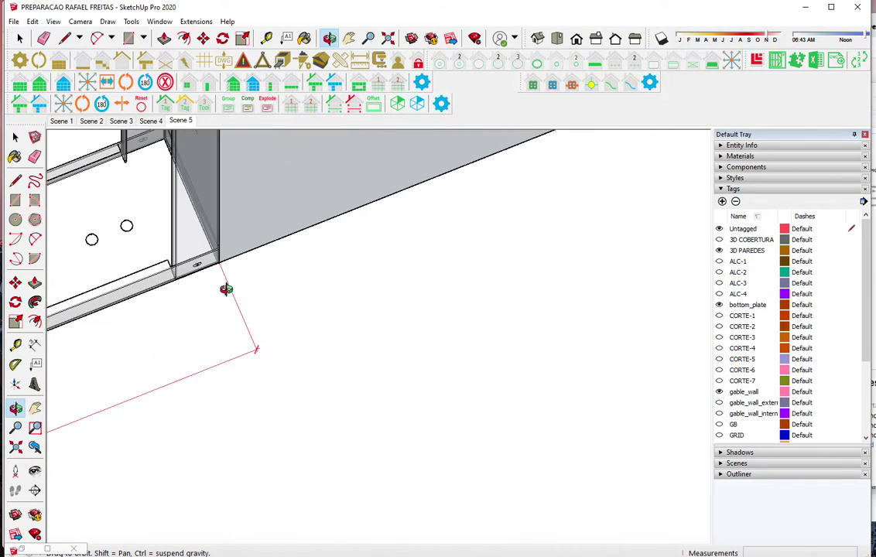
scroll(225, 289, "up", 2)
scroll(229, 260, "up", 1)
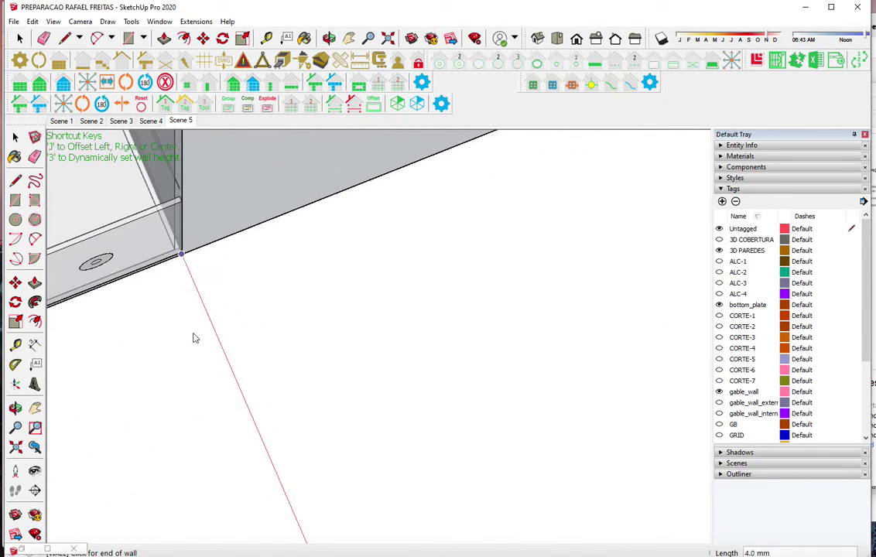
scroll(201, 350, "down", 1)
scroll(203, 352, "down", 1)
scroll(204, 353, "down", 2)
scroll(205, 354, "down", 2)
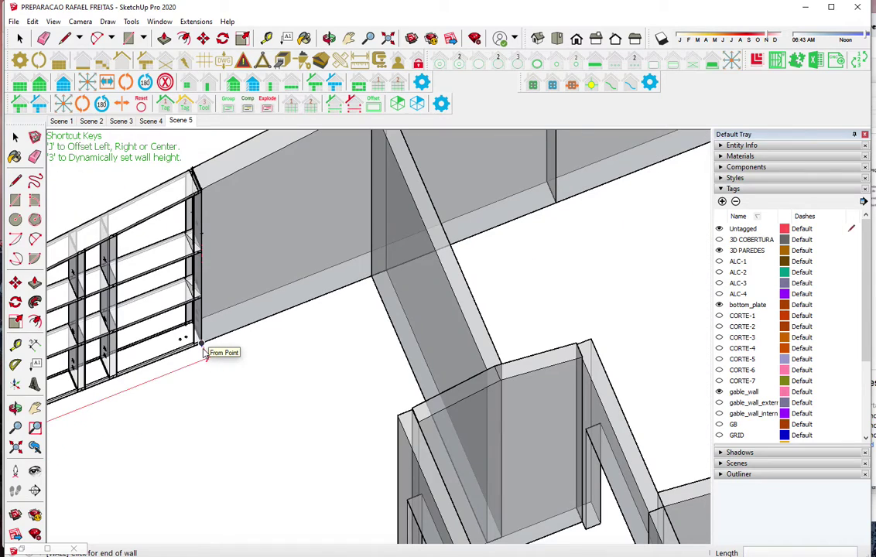
left_click(554, 202)
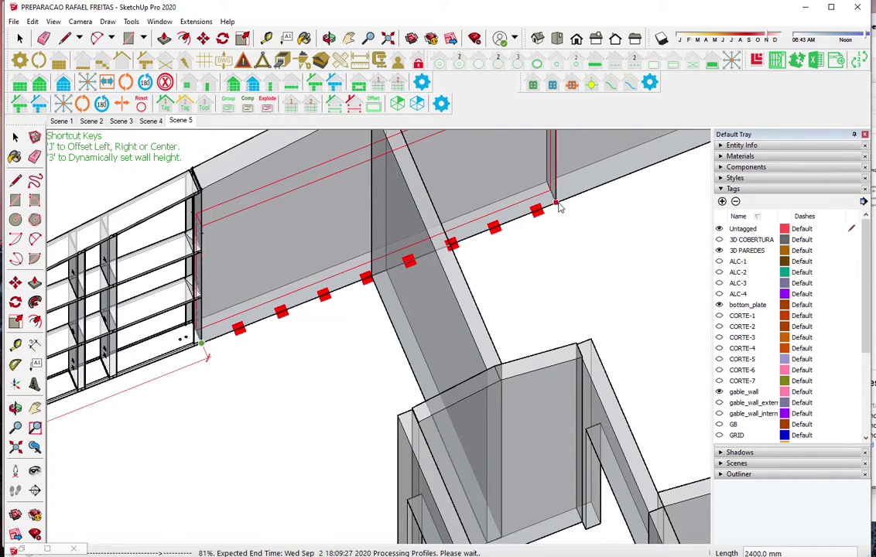
Check the neighbouring mono-pitch wall's pitch of 4.4389 and close its properties unchanged
key("space")
left_click(118, 189)
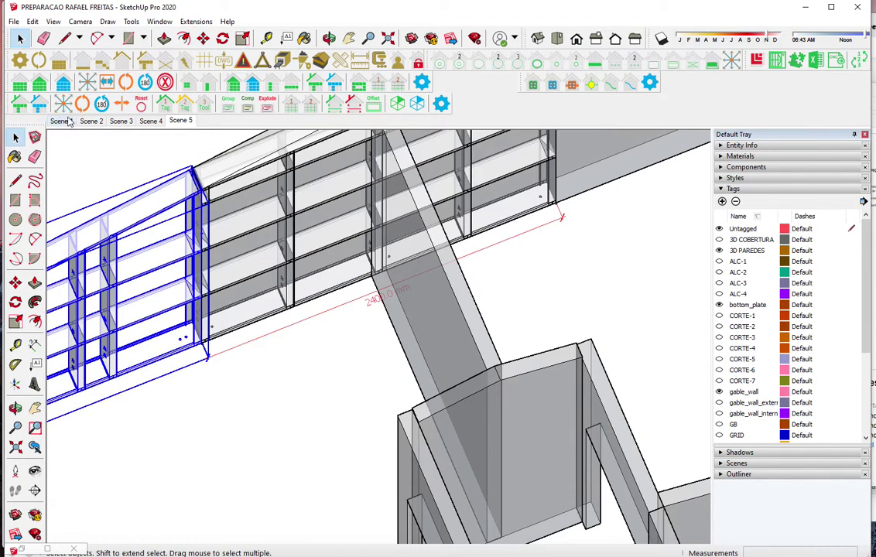
double_click(155, 255)
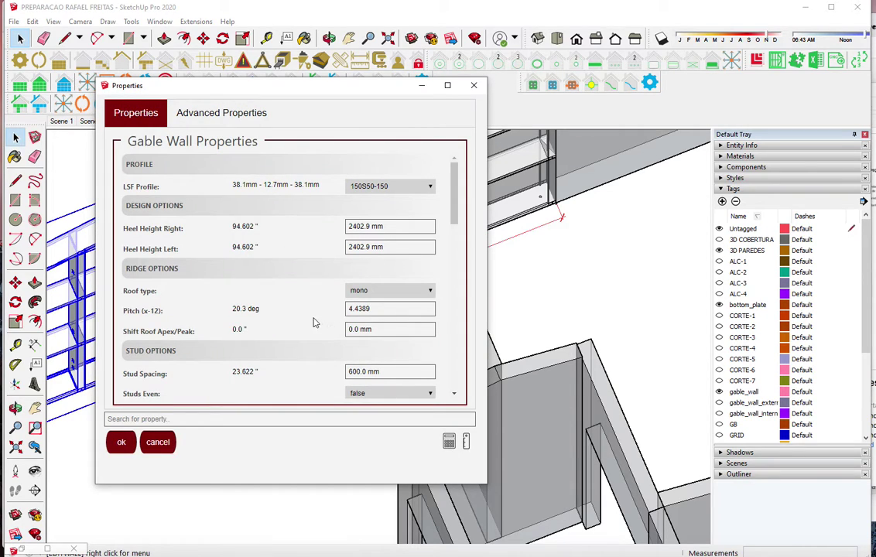
left_click_drag(395, 314, 312, 303)
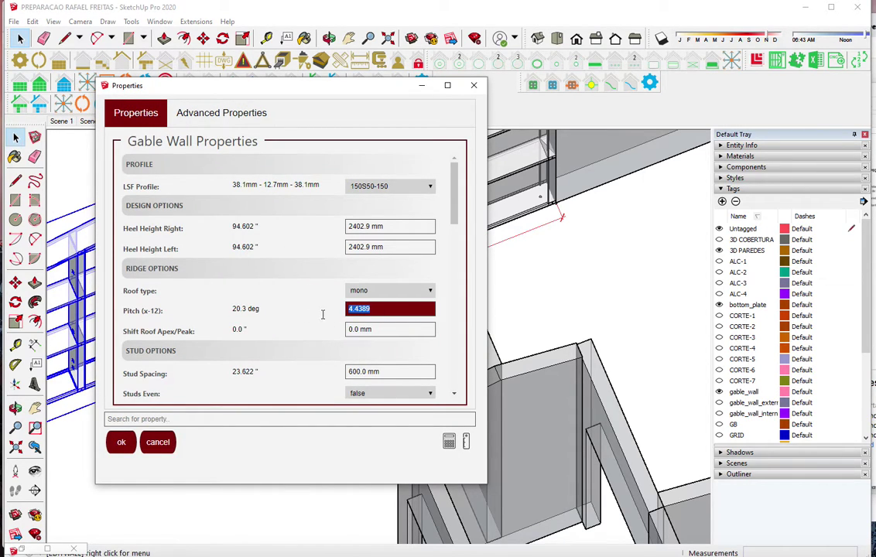
left_click(122, 442)
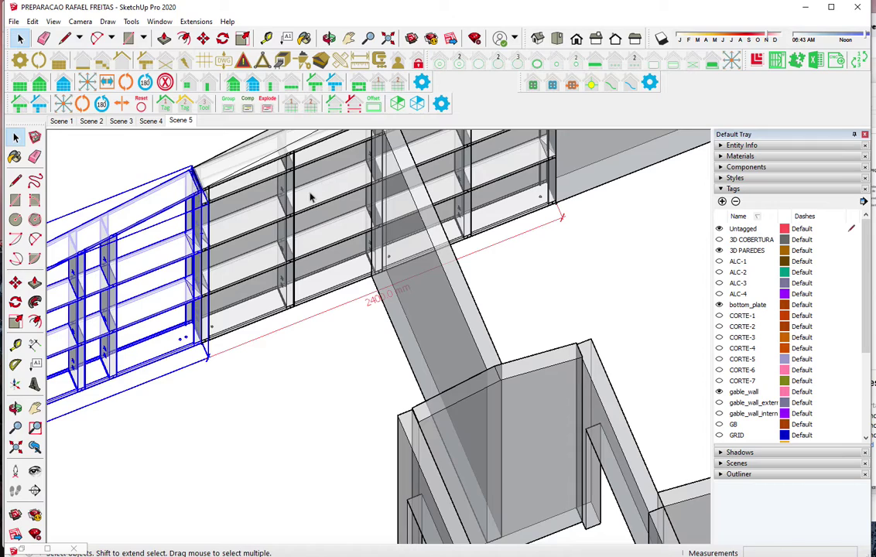
Set the new gable wall's pitch to 4.4389 and regenerate its peaked frame
left_click(285, 156)
key("Escape")
left_click(268, 163)
left_click(63, 85)
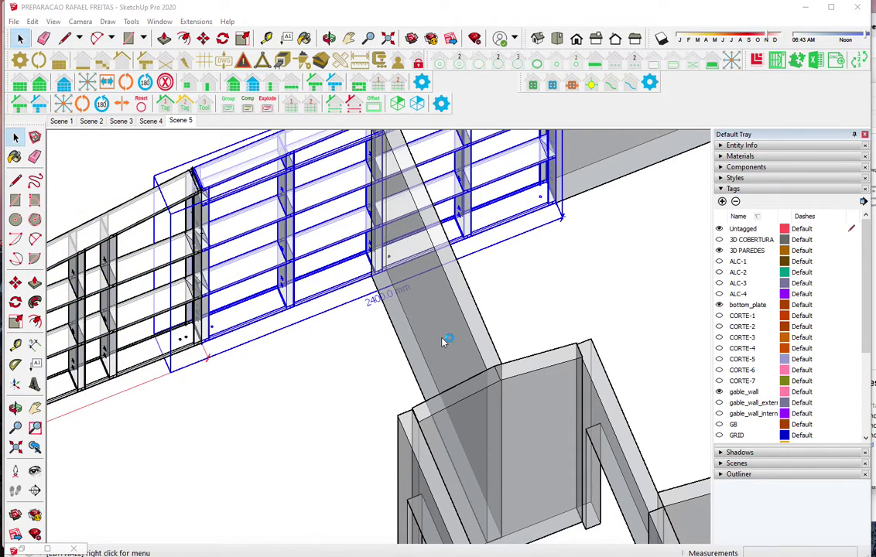
left_click(390, 310)
type("4.4389")
key("Tab")
key("Return")
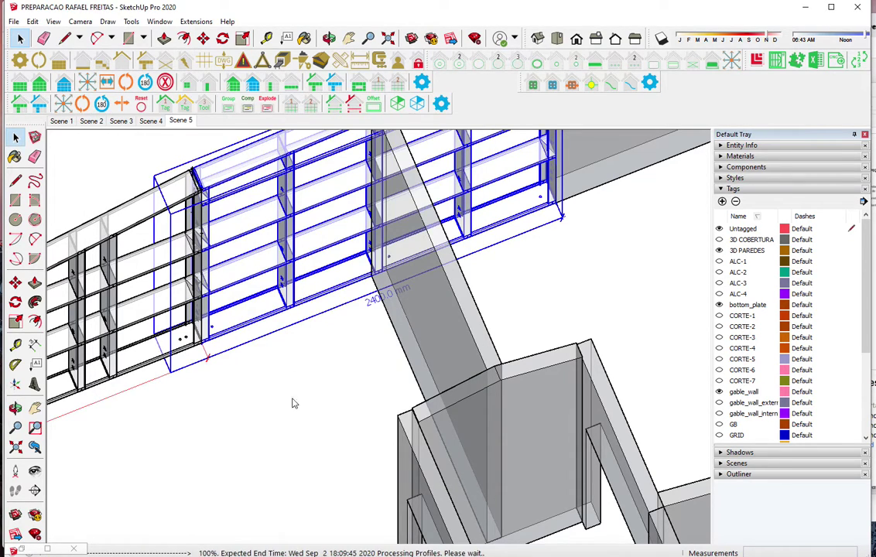
middle_click_drag(308, 446, 124, 357)
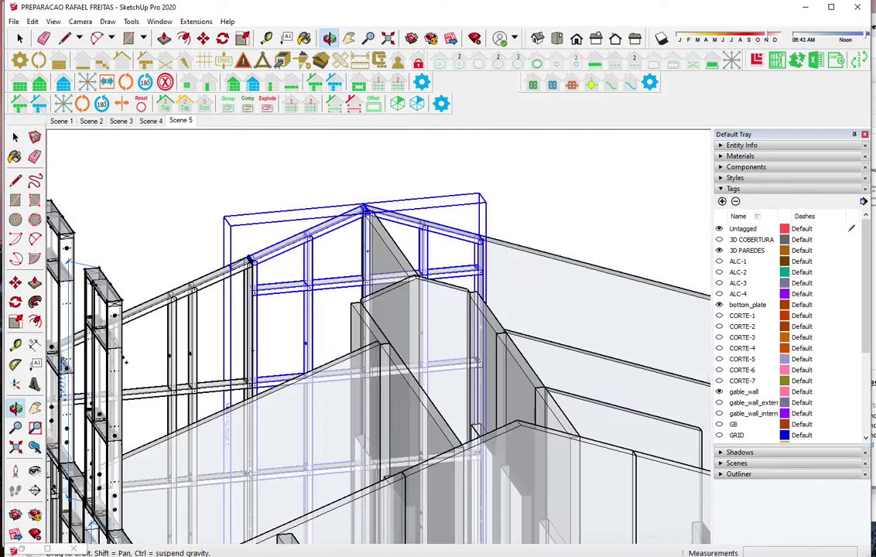
Orbit to view the whole framing model and start a tape measurement on a wall panel
mouse_move(307, 200)
middle_mouse_down()
mouse_move(293, 297)
mouse_move(333, 446)
mouse_move(449, 297)
middle_mouse_up()
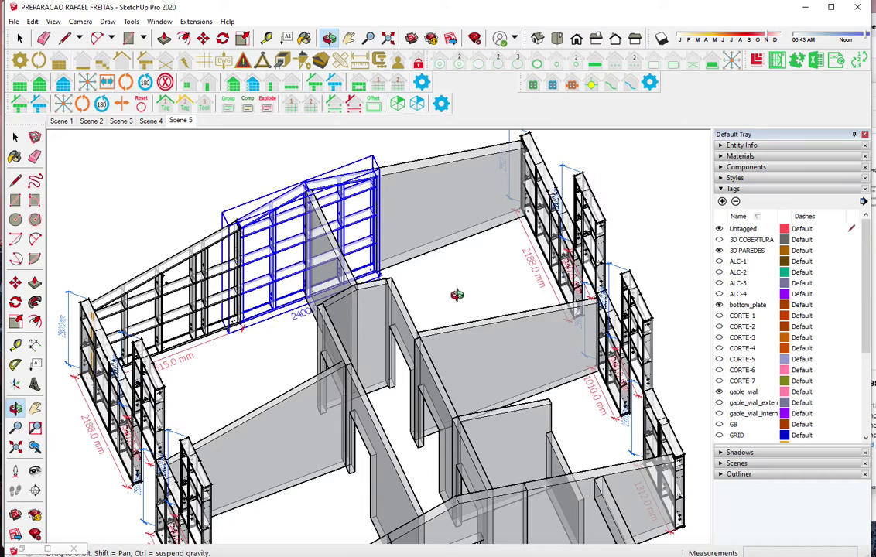
scroll(449, 250, "up", 2)
scroll(476, 273, "up", 2)
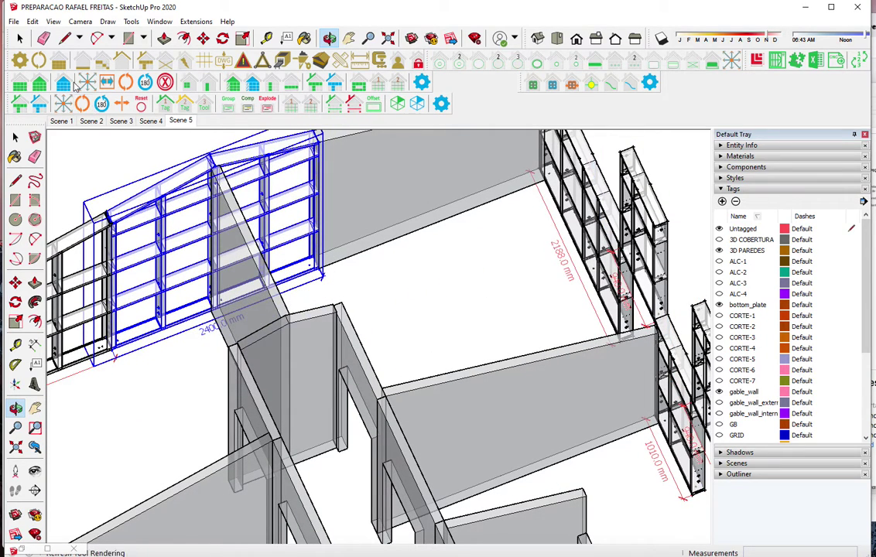
key("space")
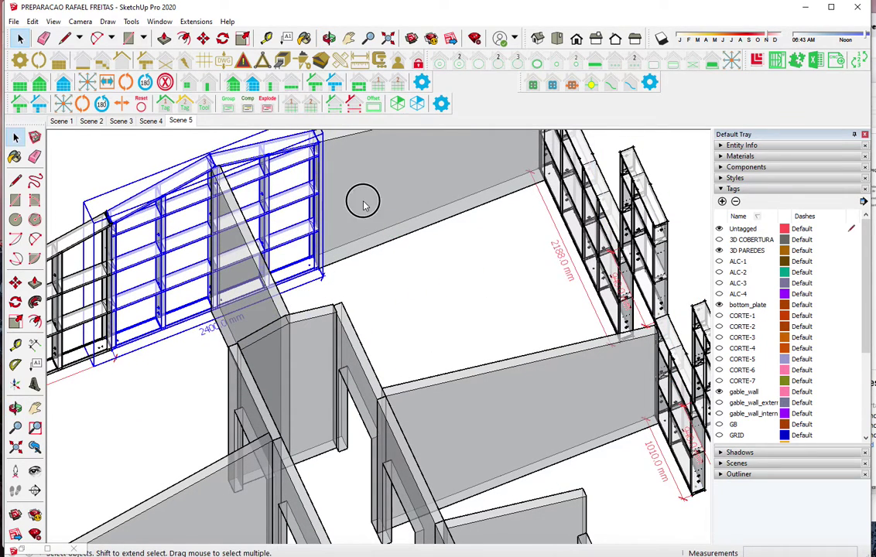
key("t")
left_click(318, 142)
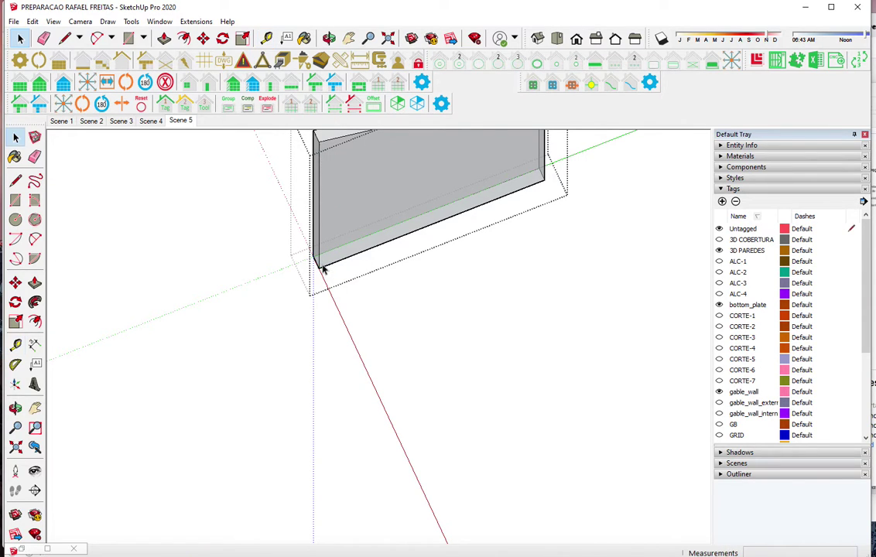
Dismiss the 'Please Select a Wall' warnings and open a fresh Gable Wall Properties dialog
left_click(65, 83)
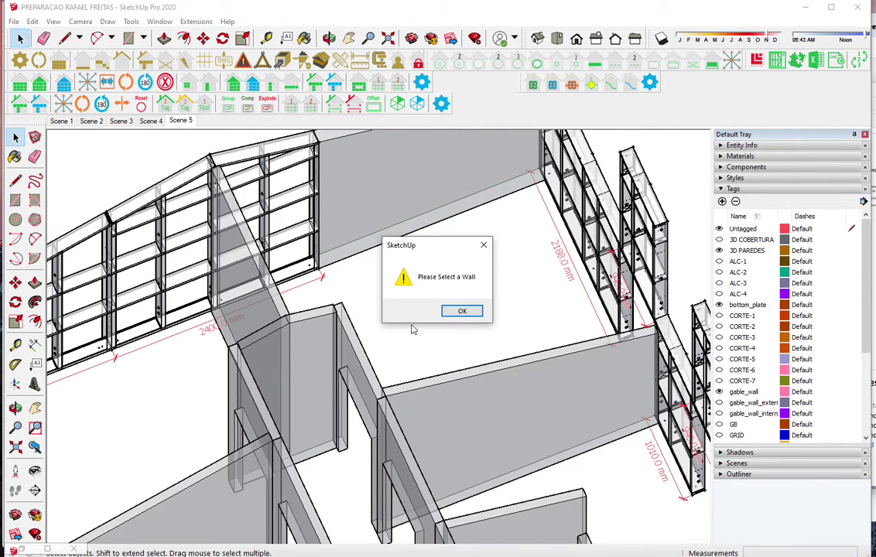
left_click(461, 311)
left_click(65, 87)
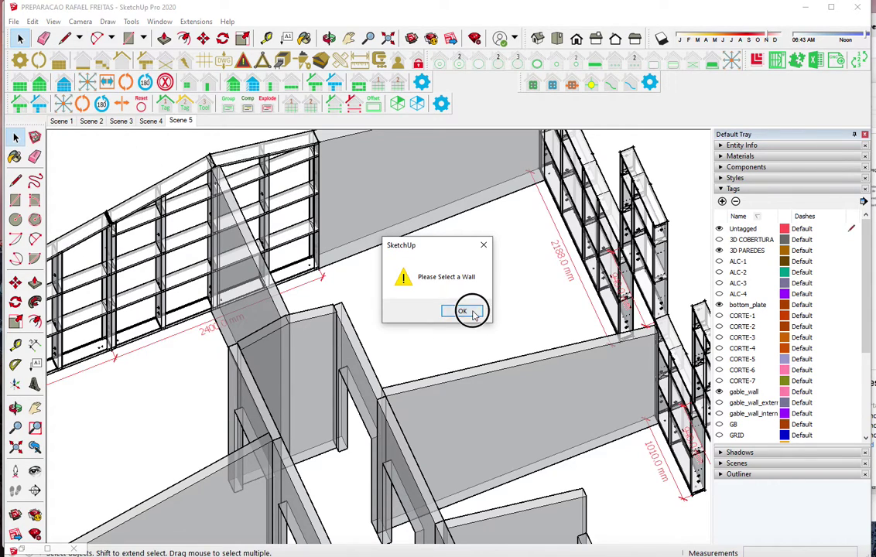
left_click(472, 312)
left_click(37, 82)
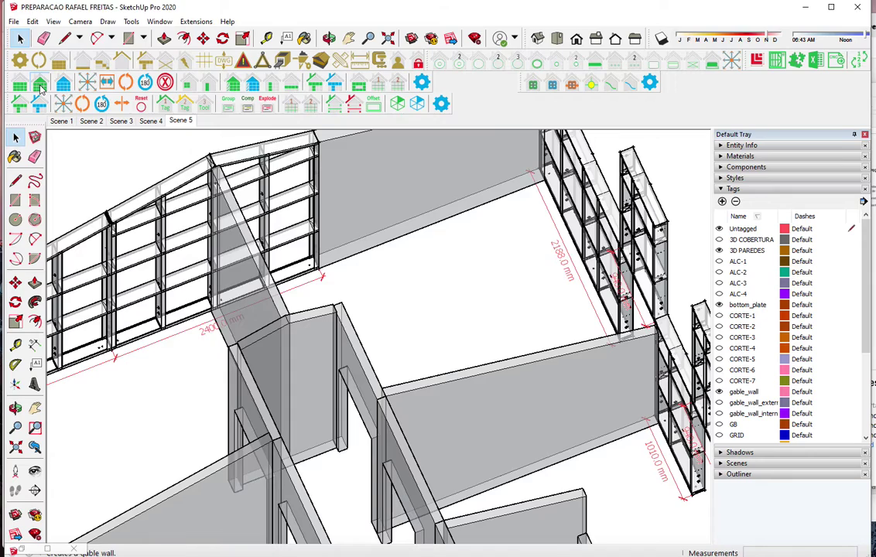
left_click(379, 226)
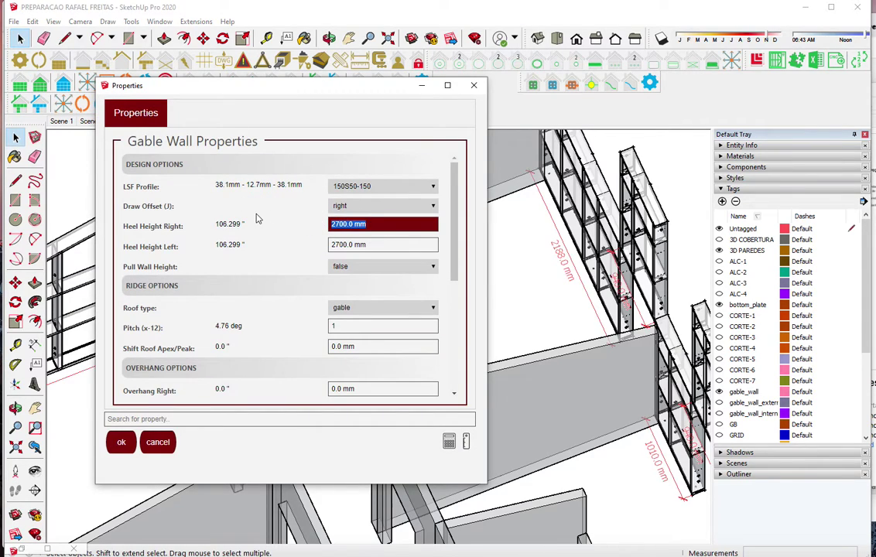
Accept gable wall settings of 3370 mm heel heights, mono roof and pitch 4.4389, then orbit to the target wall
key("Tab")
type("337")
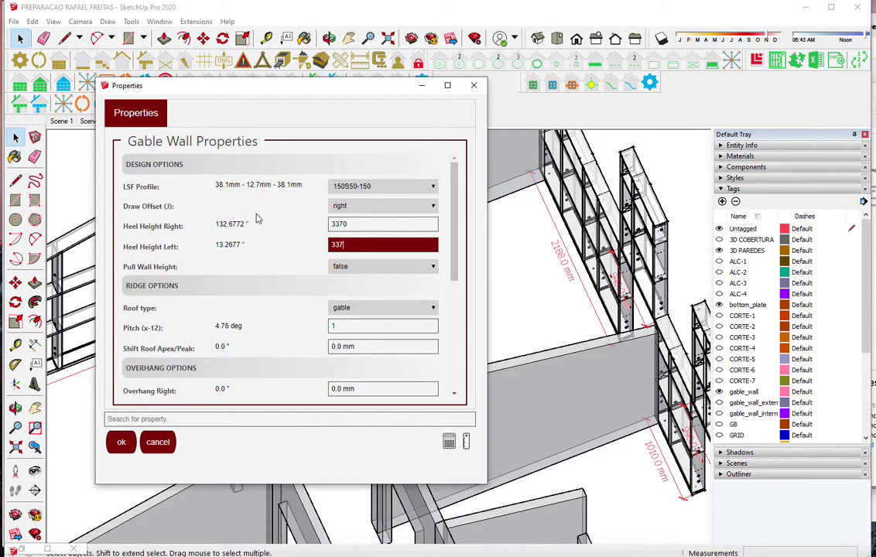
type("0")
key("Tab")
key("Tab")
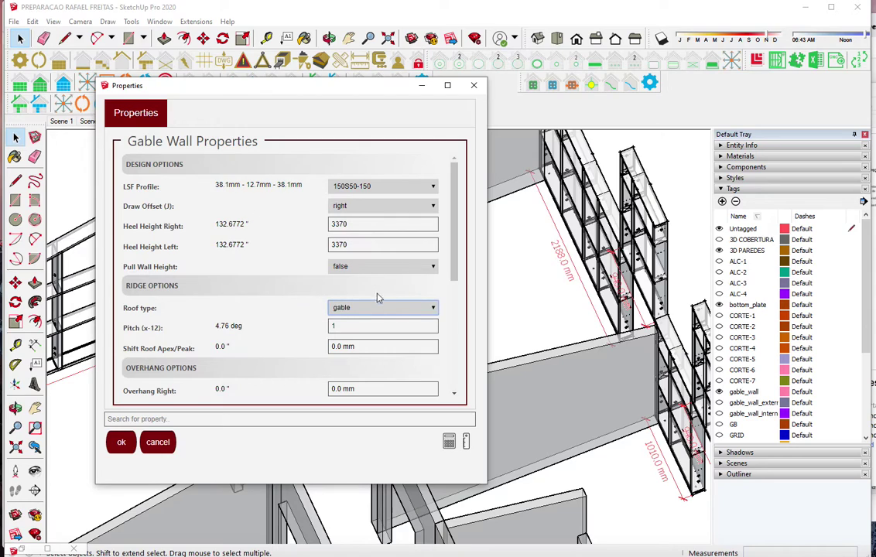
left_click(379, 307)
left_click(379, 330)
left_click(368, 326)
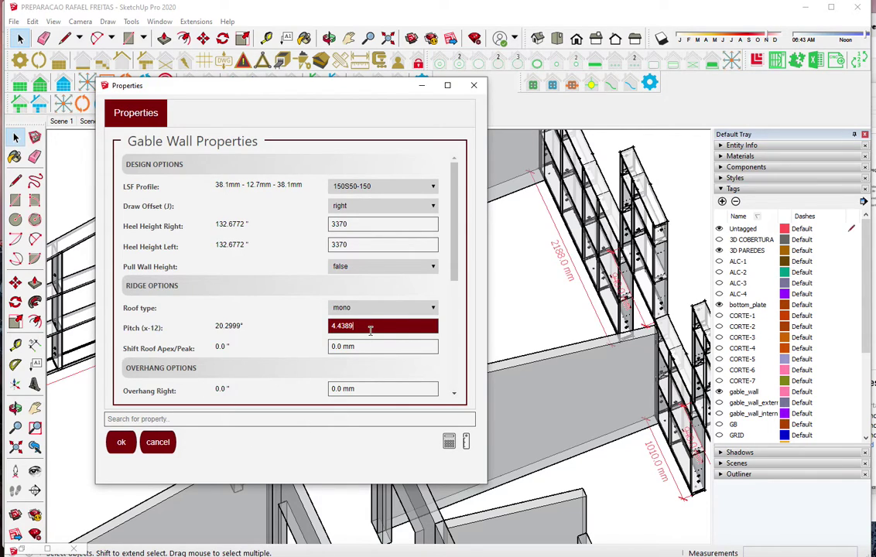
left_click(129, 446)
mouse_move(299, 271)
middle_mouse_down()
mouse_move(432, 226)
mouse_move(225, 336)
middle_mouse_up()
middle_click_drag(148, 439, 78, 378)
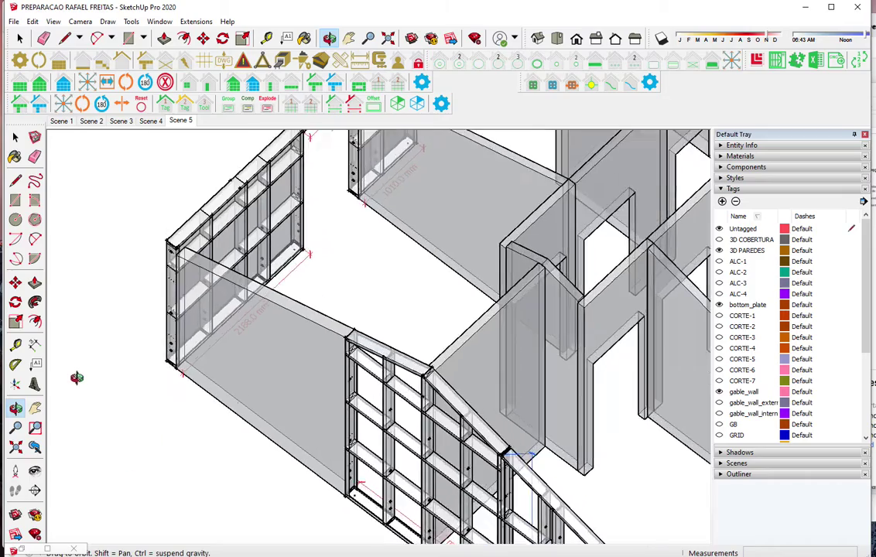
Zoom and orbit in close to the grey wall's base corner
scroll(198, 404, "up", 5)
mouse_move(300, 366)
middle_mouse_down()
mouse_move(345, 392)
mouse_move(183, 427)
middle_mouse_up()
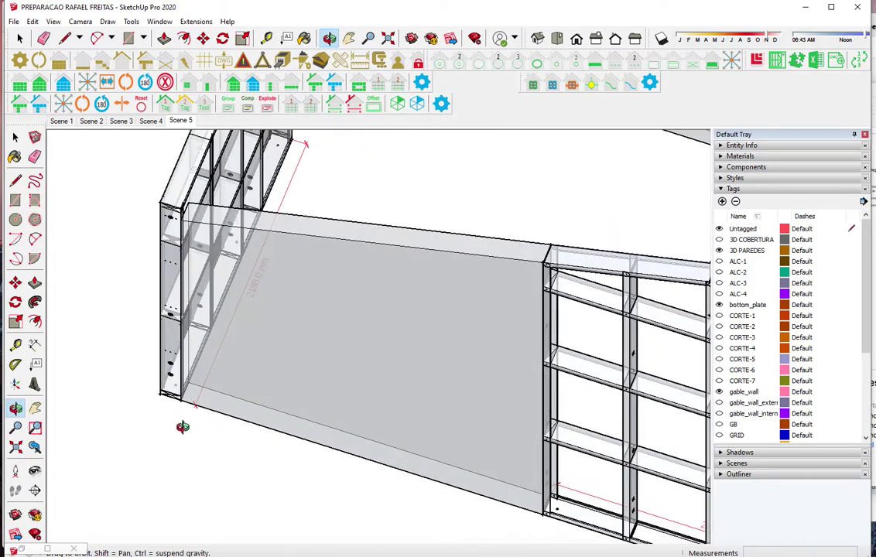
mouse_move(357, 407)
middle_mouse_down()
mouse_move(267, 479)
mouse_move(262, 469)
middle_mouse_up()
scroll(262, 464, "up", 1)
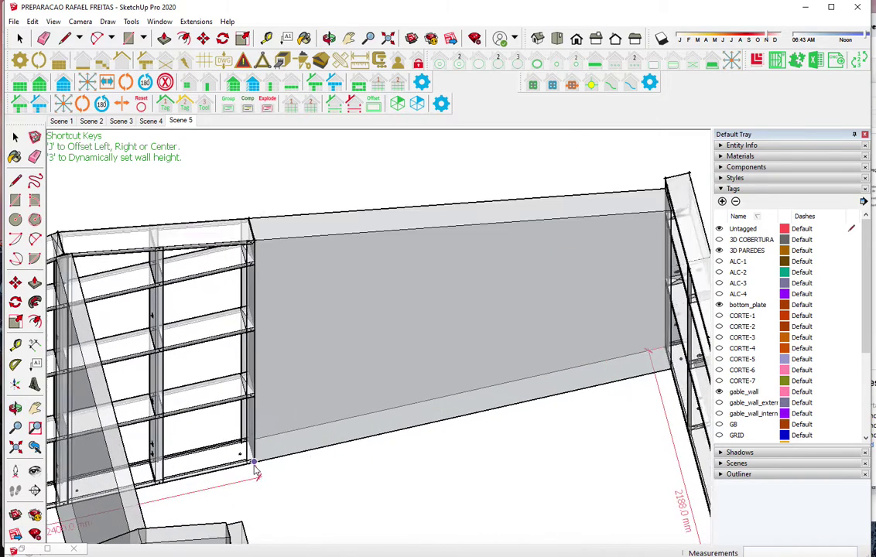
scroll(261, 458, "up", 2)
scroll(260, 453, "up", 2)
scroll(260, 453, "up", 2)
scroll(254, 438, "up", 2)
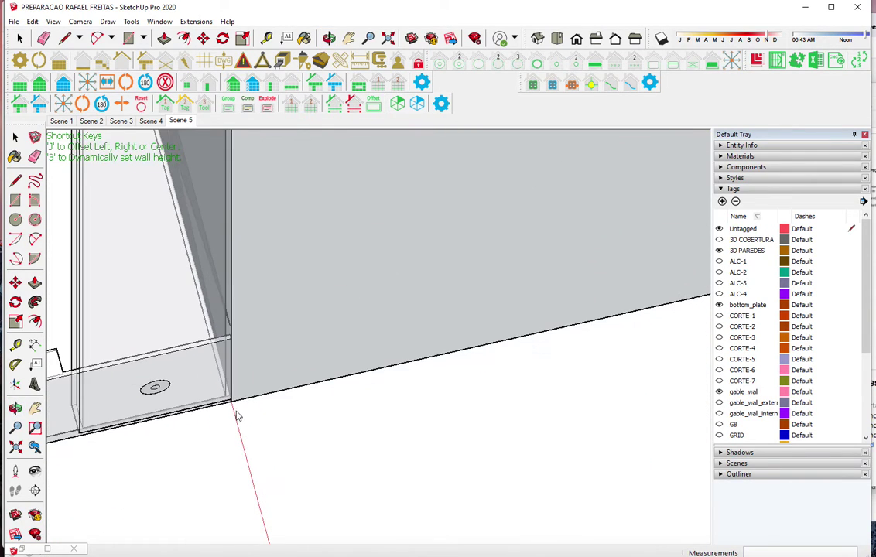
scroll(155, 408, "down", 1)
scroll(114, 409, "down", 2)
scroll(113, 409, "down", 2)
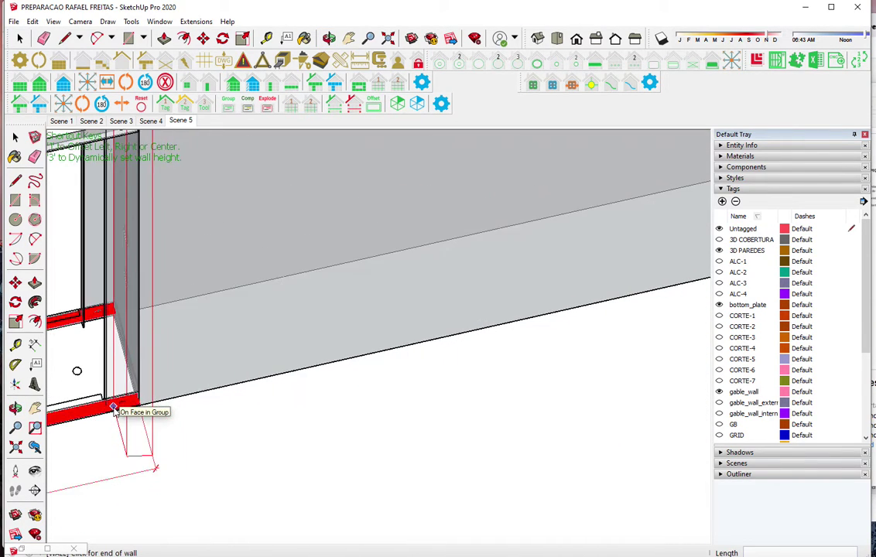
scroll(114, 409, "down", 2)
scroll(114, 410, "down", 3)
scroll(472, 332, "up", 3)
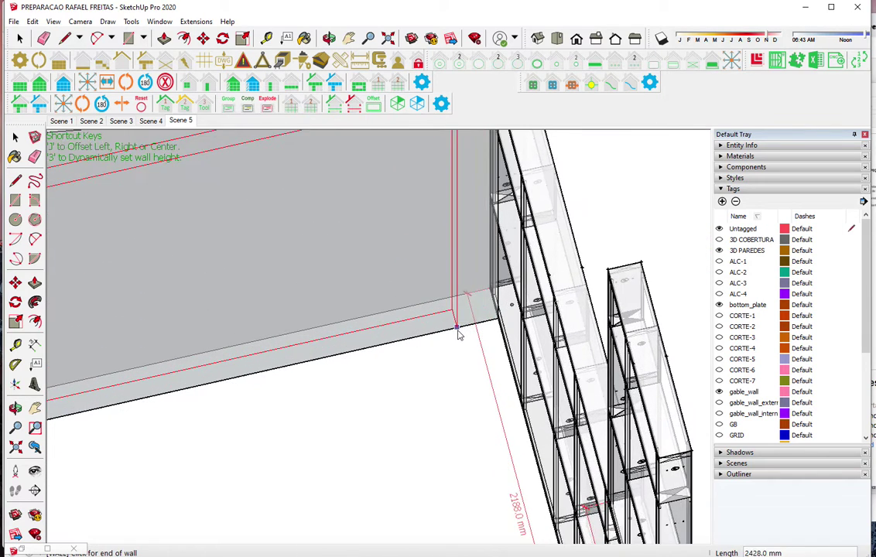
scroll(495, 326, "up", 2)
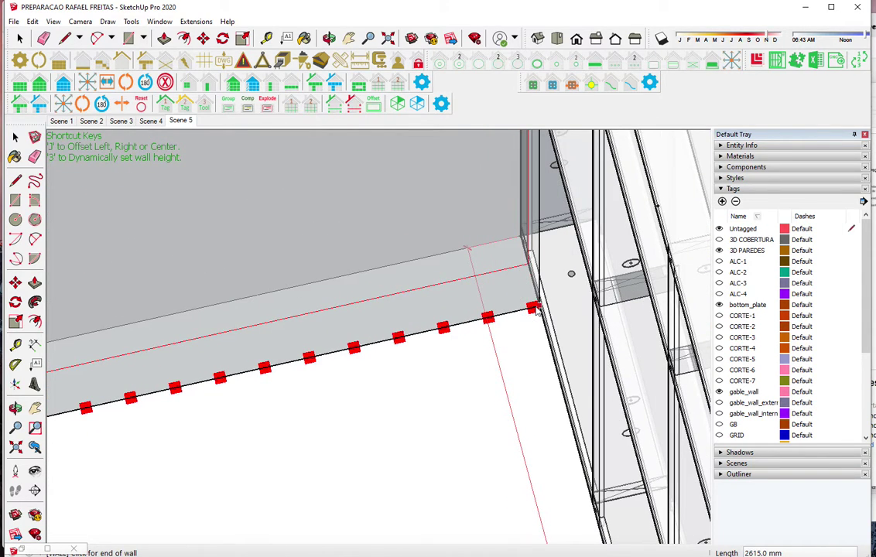
Finish the 2615 mm mono-pitch wall at the far corner and cancel the wall-detection prompt
left_click(534, 308)
scroll(399, 394, "down", 2)
mouse_move(398, 395)
middle_mouse_down()
mouse_move(416, 289)
mouse_move(357, 271)
middle_mouse_up()
left_click(510, 310)
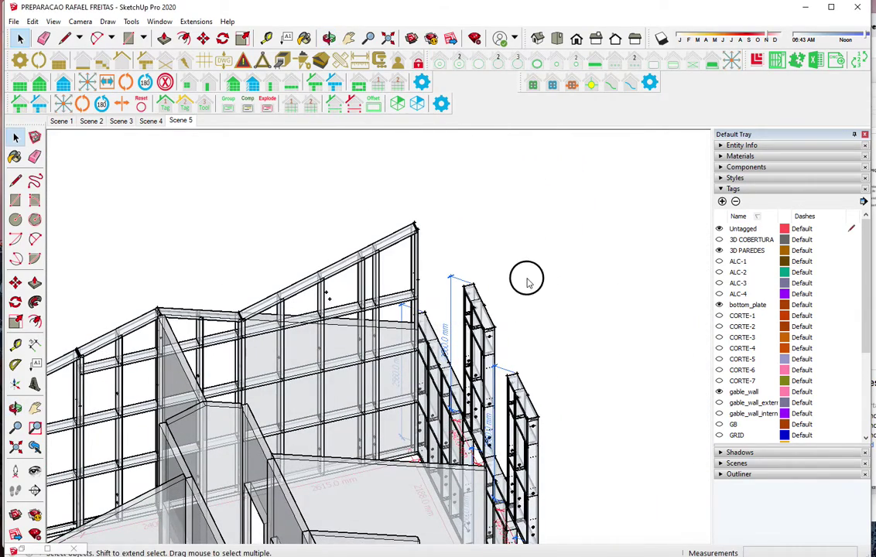
Try editing the new wall's pitch in degrees, then discard the invalid NaN entry
left_click(328, 297)
key("e")
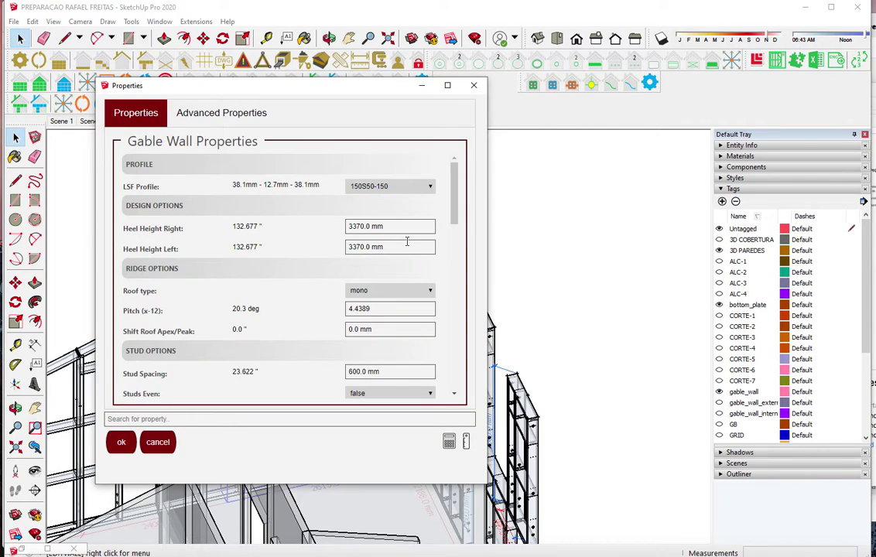
double_click(391, 309)
left_click(233, 310)
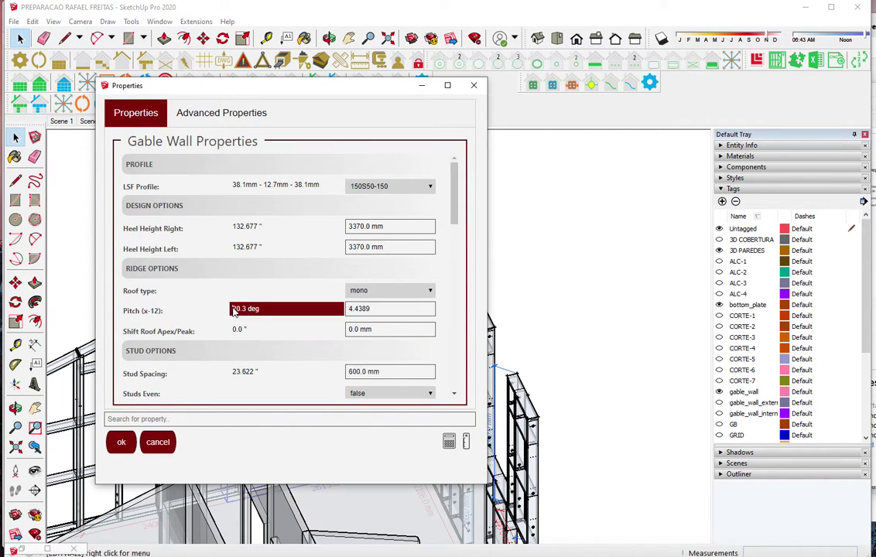
double_click(368, 309)
key("Return")
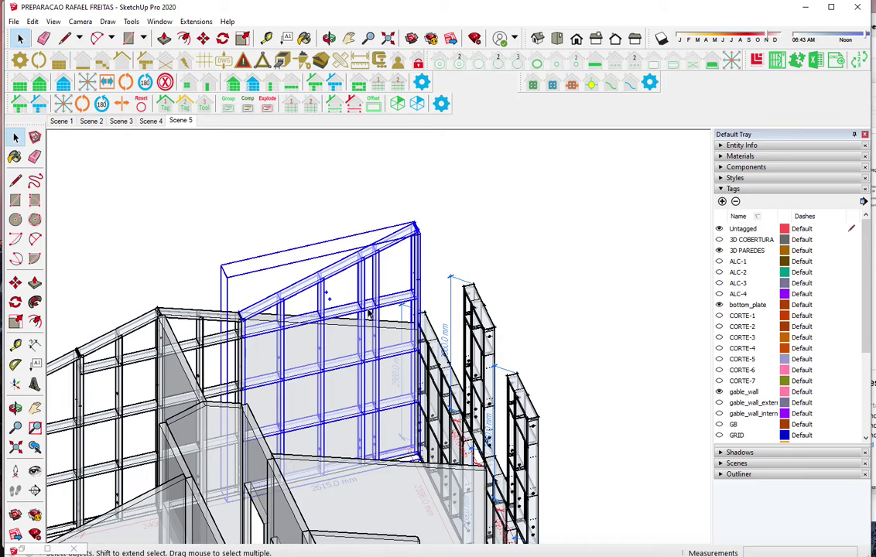
Rotate the mono-pitch gable wall with Move's rotate grip so it faces the other way
middle_click_drag(324, 217, 370, 237)
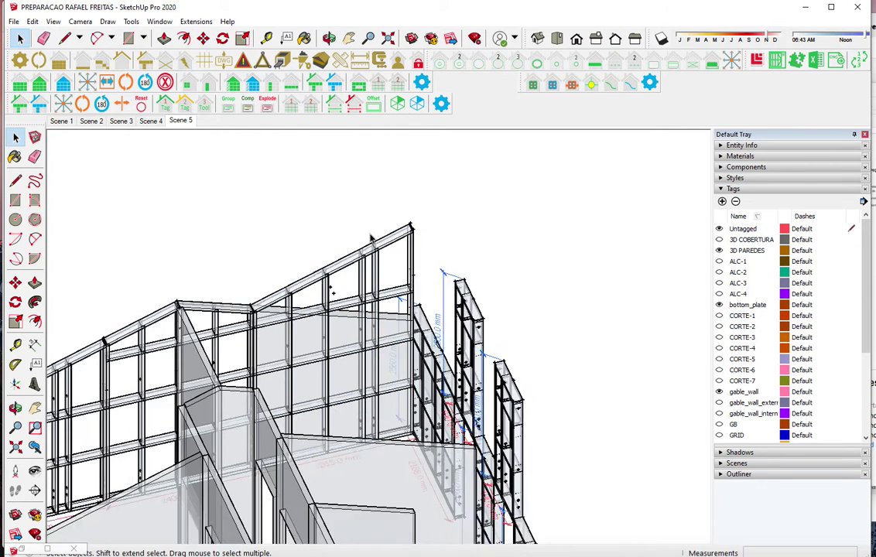
scroll(372, 239, "up", 2)
left_click(367, 258)
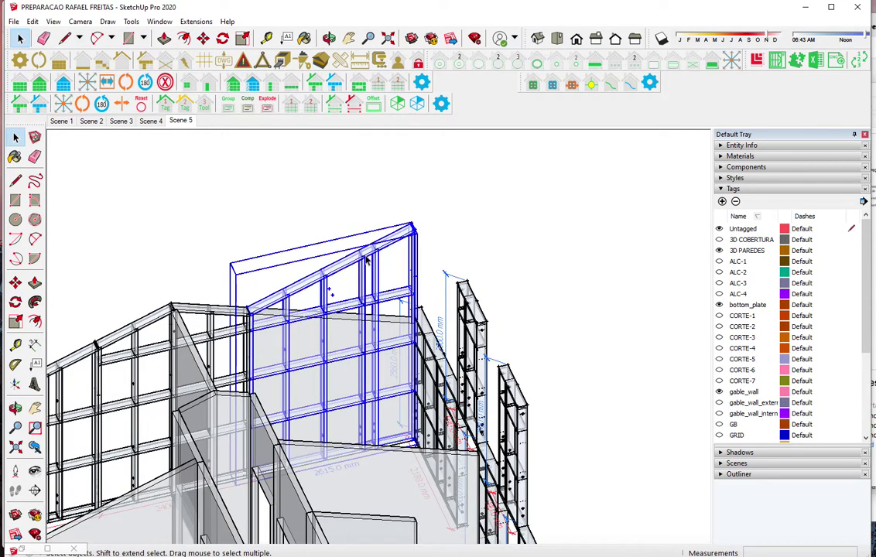
key("m")
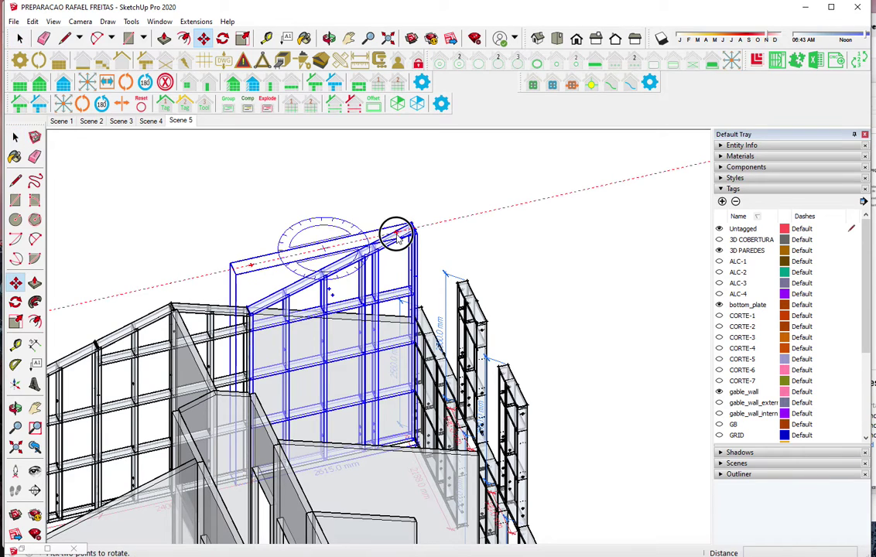
left_click(391, 233)
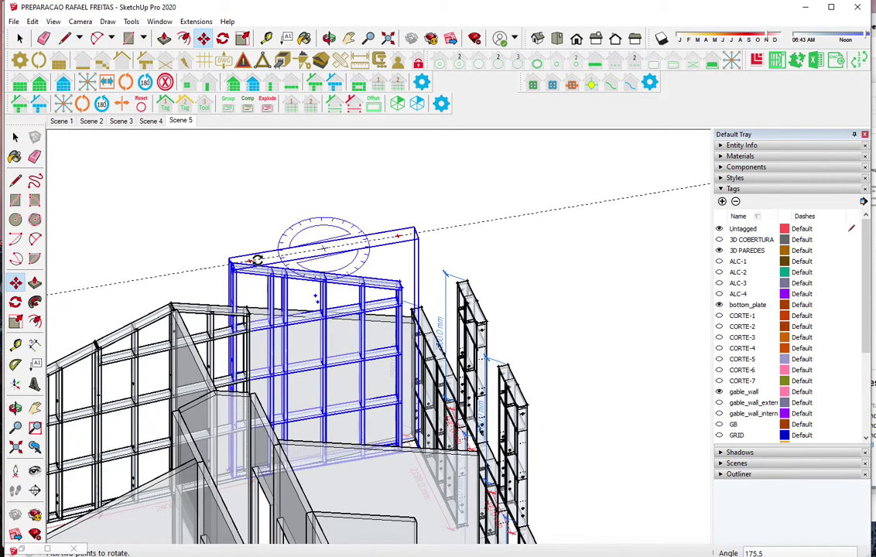
left_click(252, 262)
key("space")
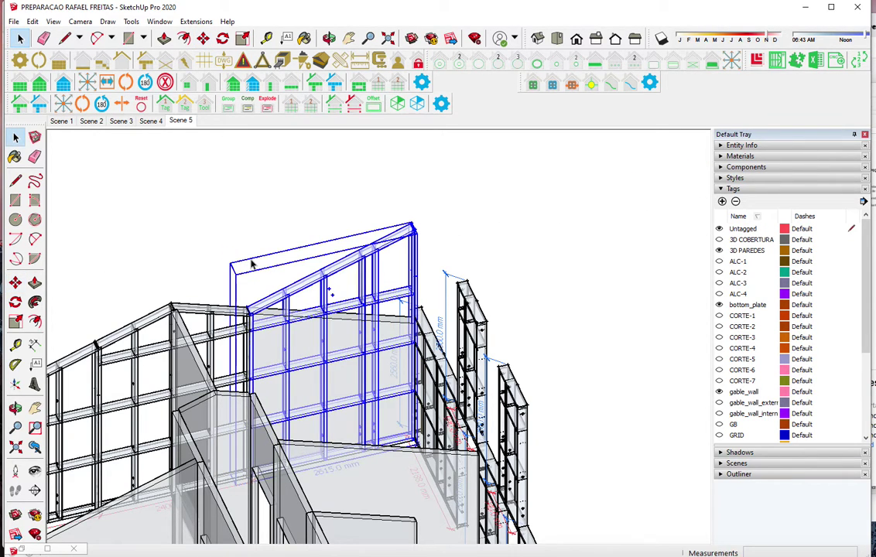
Select the gable wall on the left and open its properties
left_click(439, 232)
middle_click_drag(449, 234, 177, 350)
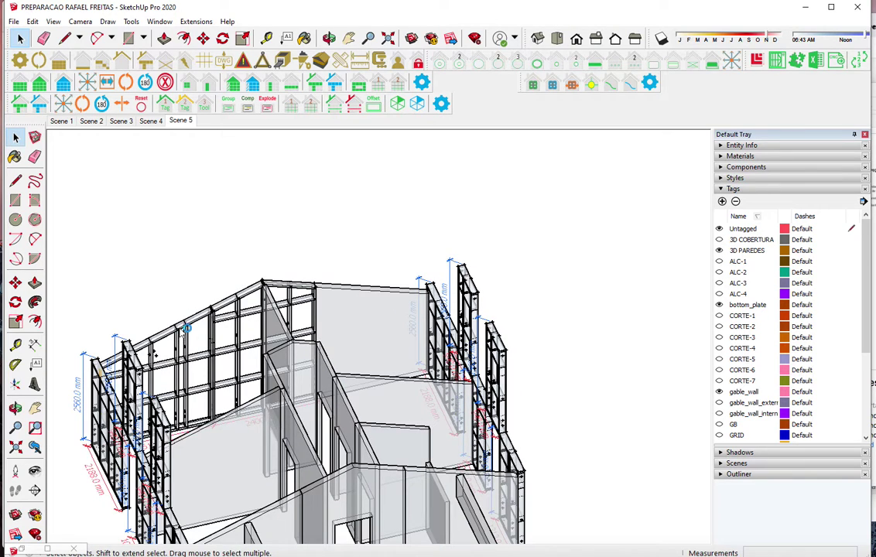
left_click(187, 328)
left_click(62, 83)
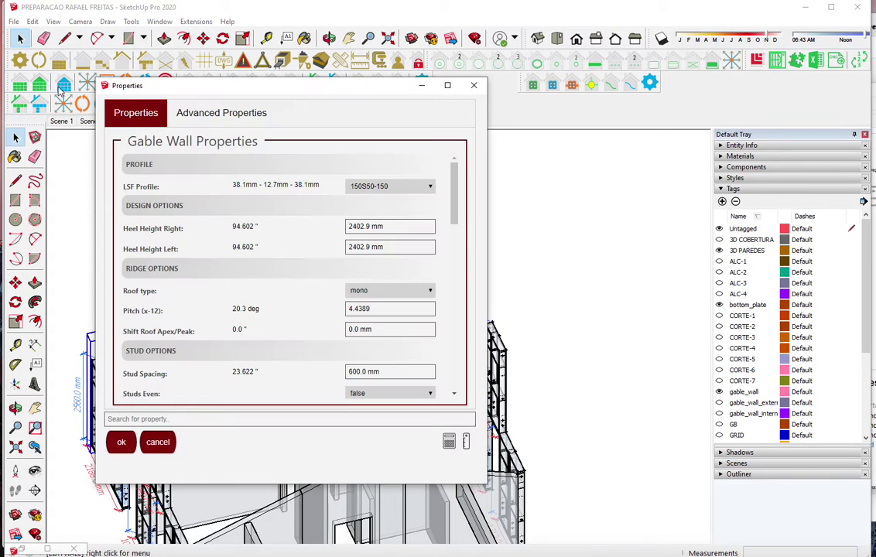
Note the left wall's 2402.9 mm right heel height, then open new Gable Wall settings
left_click_drag(391, 230, 308, 224)
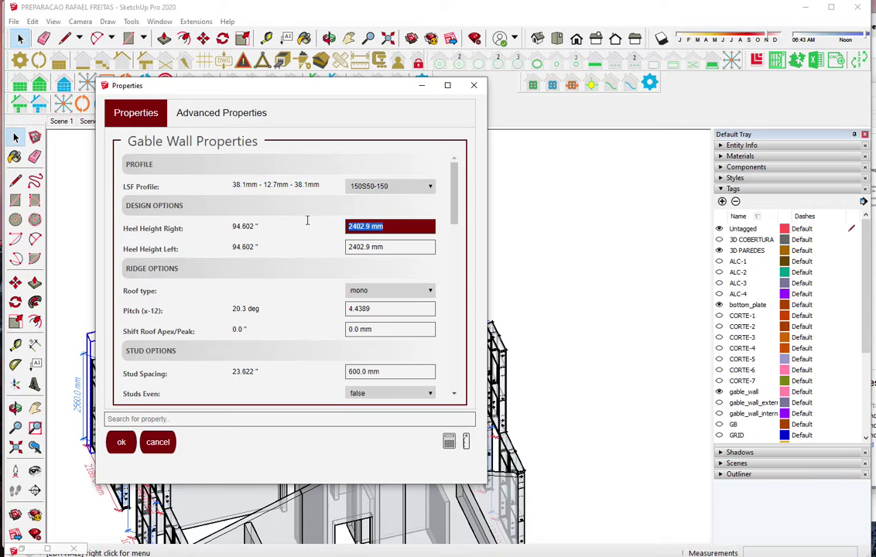
left_click(172, 442)
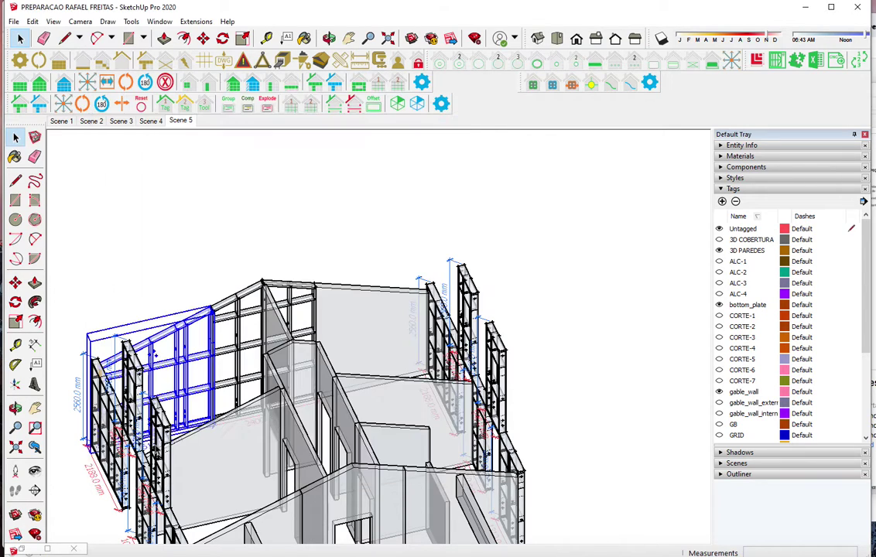
mouse_move(337, 251)
middle_mouse_down()
mouse_move(722, 350)
mouse_move(342, 308)
middle_mouse_up()
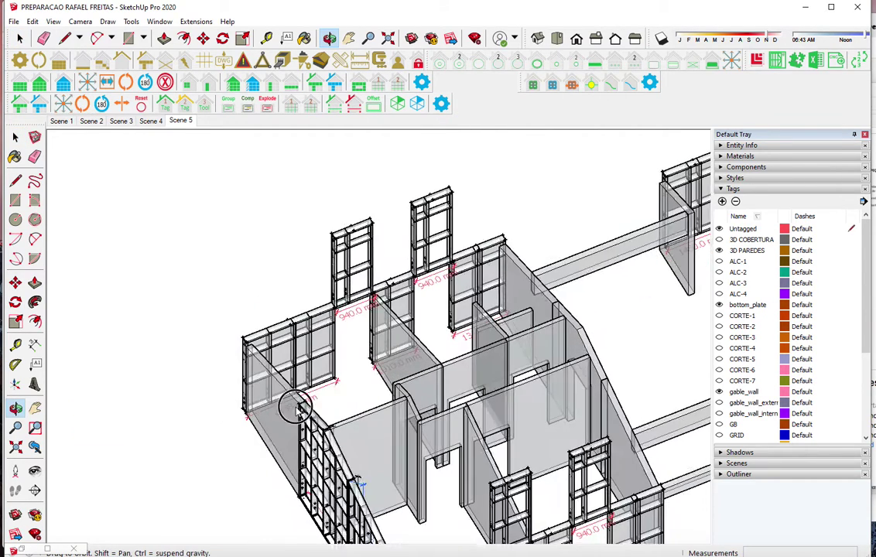
scroll(341, 539, "up", 3)
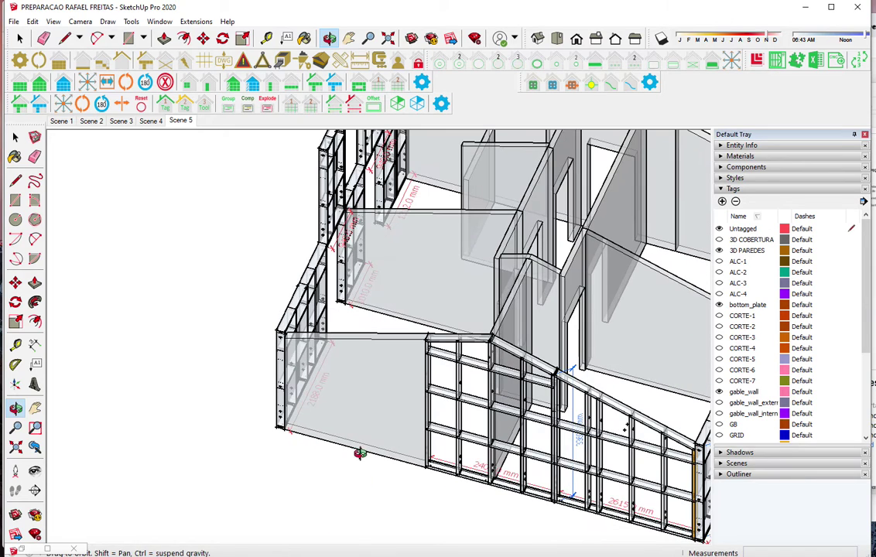
left_click(51, 88)
left_click(356, 224)
key("Tab")
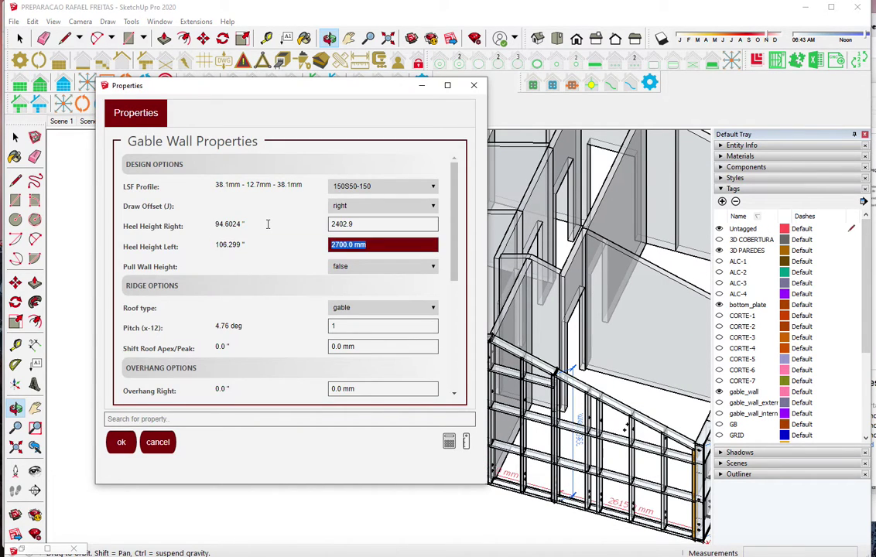
Accept new gable wall settings with 2402.9 mm heel heights and 20.3° pitch
type("2402.9")
key("Tab")
left_click(215, 325)
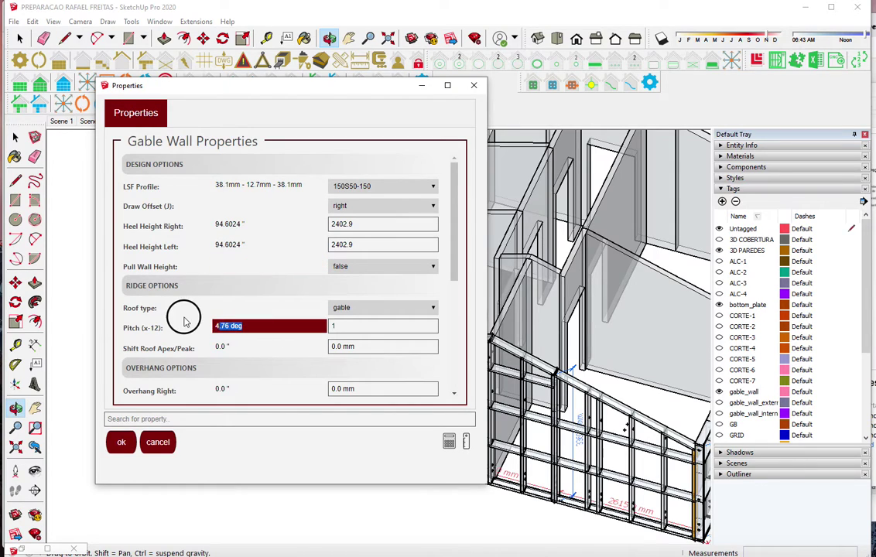
type("20.3")
key("Tab")
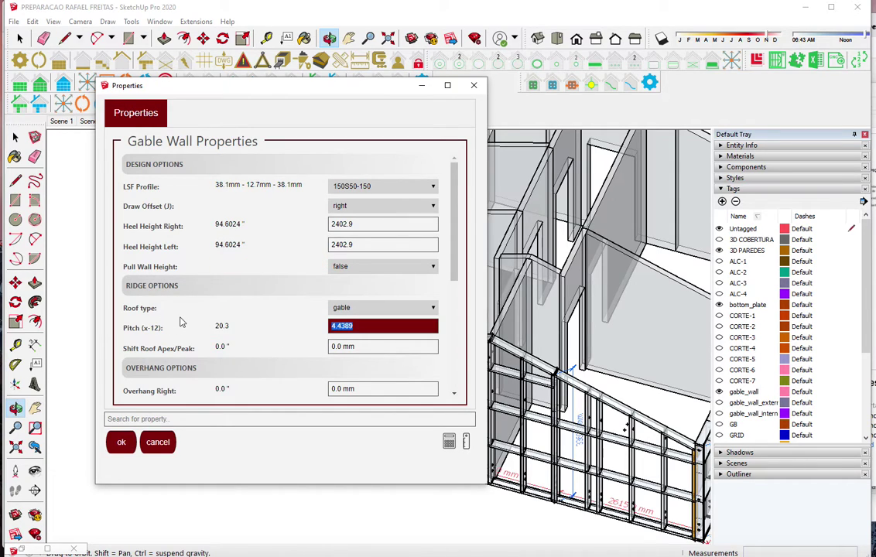
left_click(121, 441)
Zoom in and place the new wall's start point at the corner
scroll(300, 448, "up", 3)
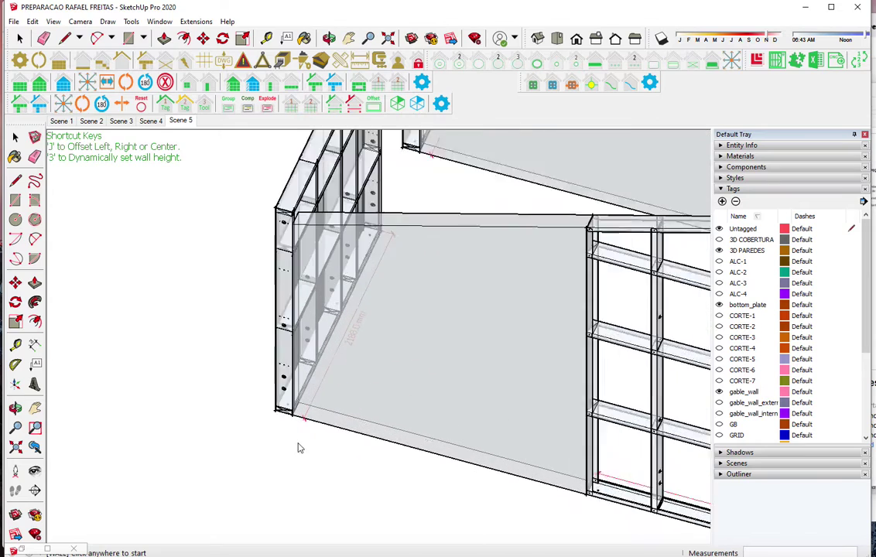
scroll(296, 415, "up", 3)
scroll(288, 399, "up", 3)
scroll(266, 361, "up", 3)
scroll(247, 336, "up", 2)
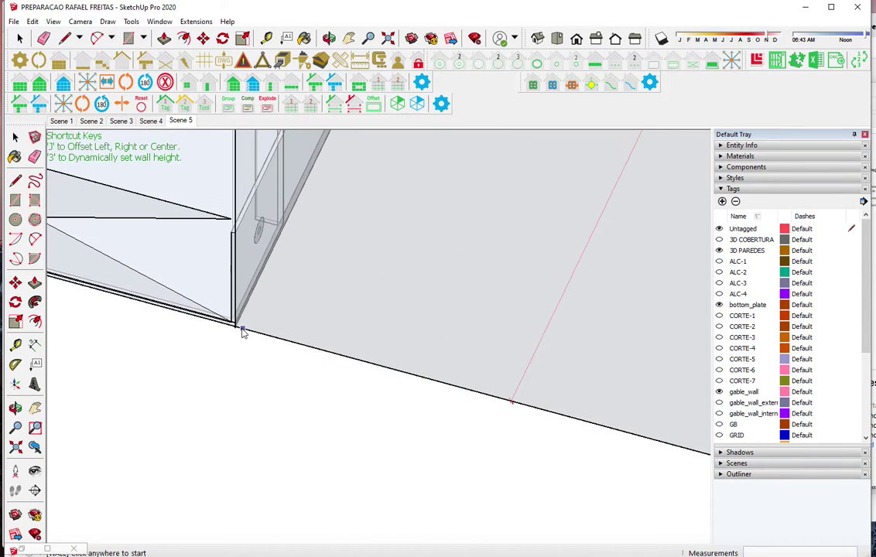
scroll(236, 326, "up", 2)
left_click(235, 328)
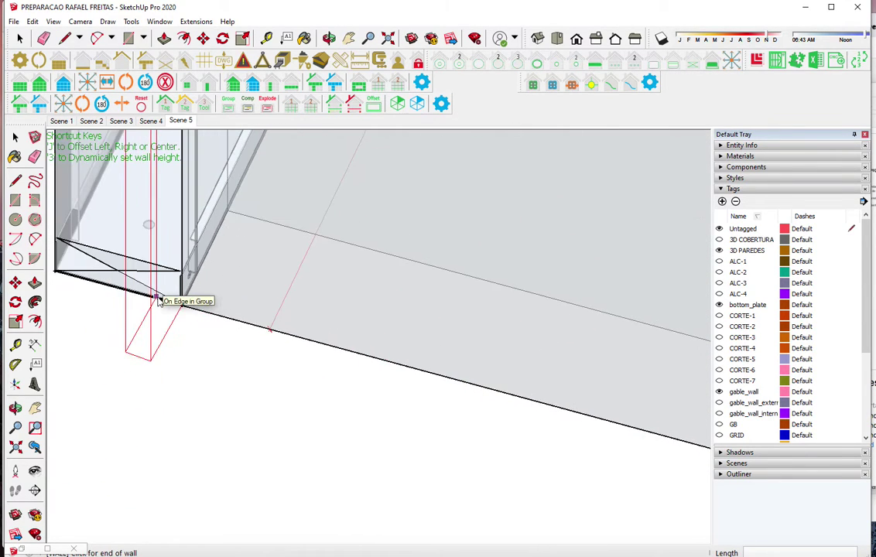
Place the wall's end point for a 2615 mm panel and accept adding corner studs
scroll(158, 301, "down", 3)
scroll(520, 406, "up", 2)
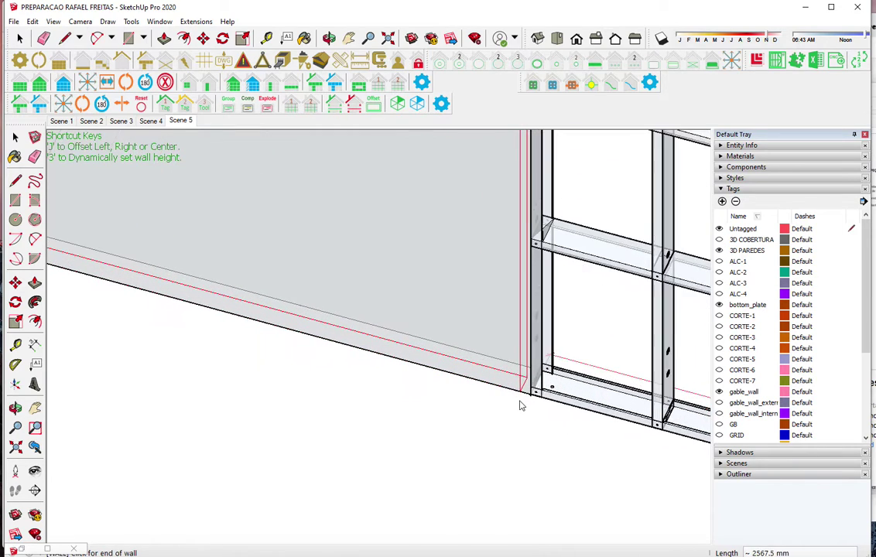
scroll(529, 392, "up", 2)
scroll(530, 393, "up", 2)
scroll(518, 383, "up", 2)
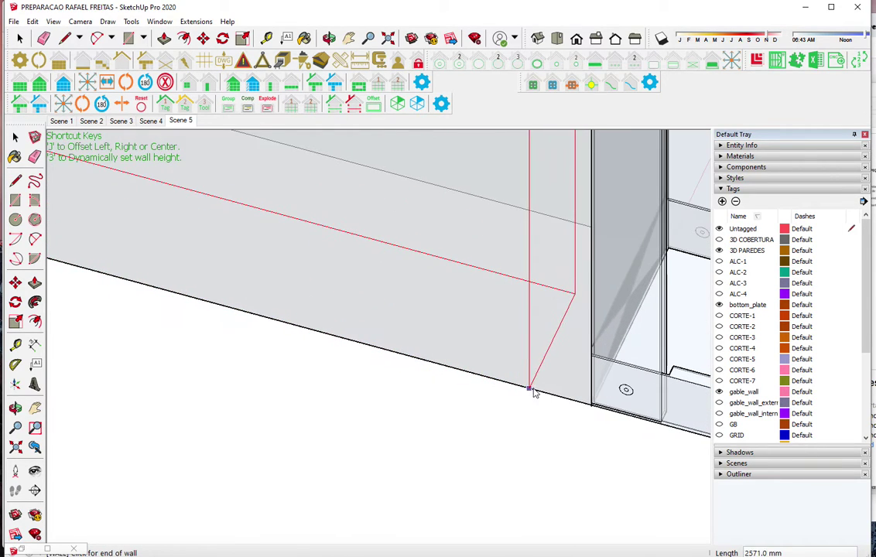
left_click(591, 412)
scroll(503, 473, "down", 2)
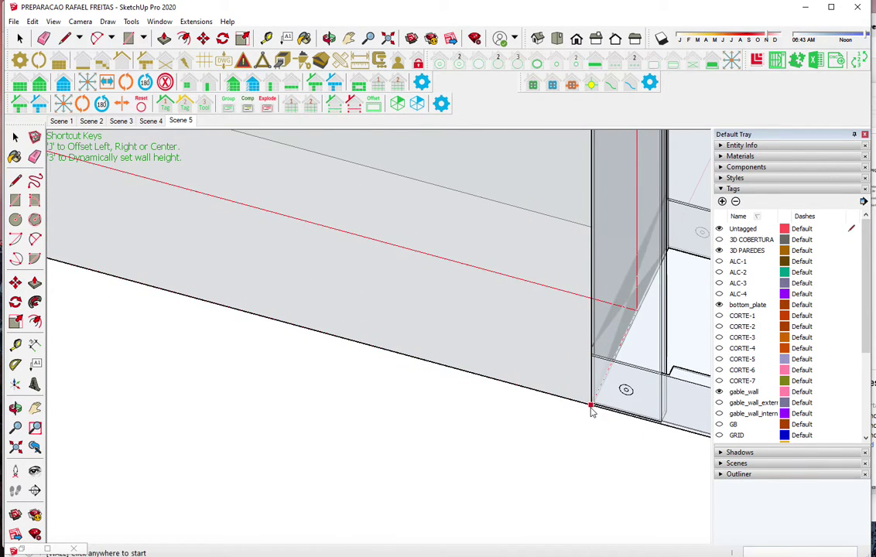
scroll(478, 483, "down", 2)
scroll(477, 484, "down", 2)
scroll(477, 487, "down", 2)
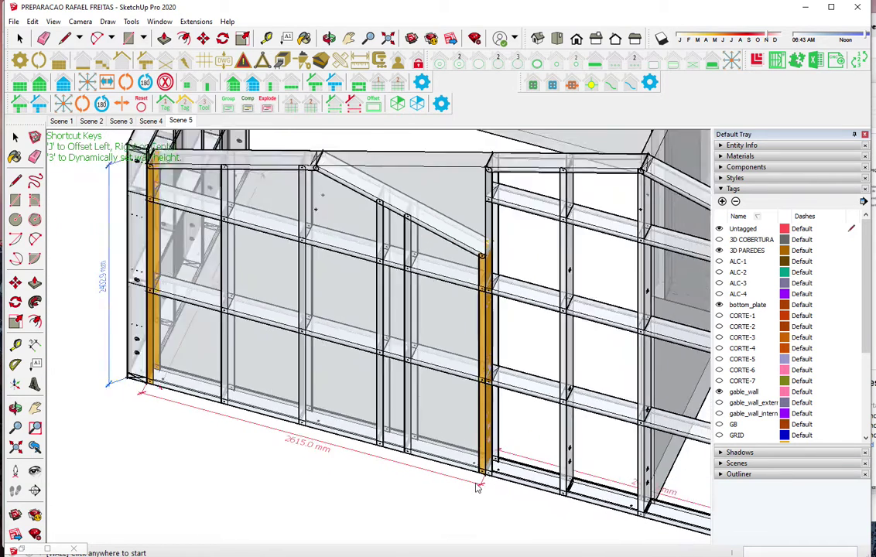
scroll(478, 486, "down", 2)
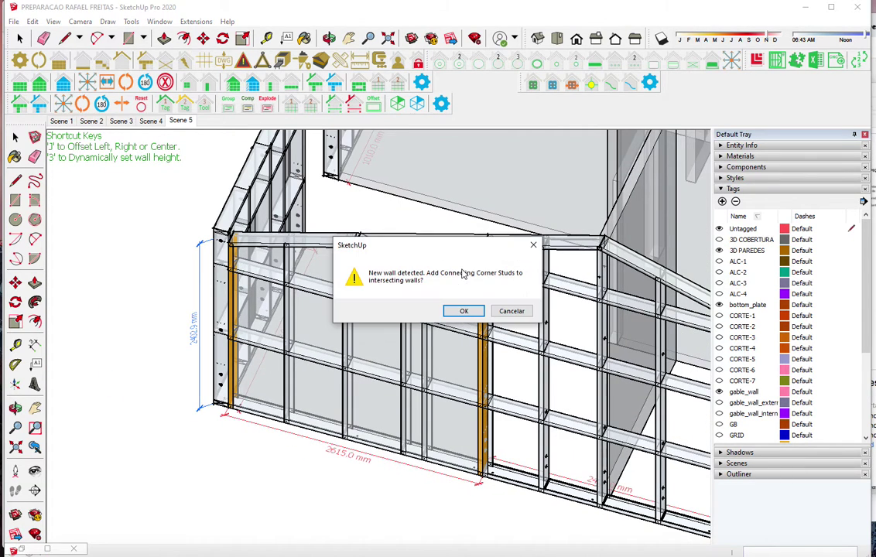
left_click(463, 311)
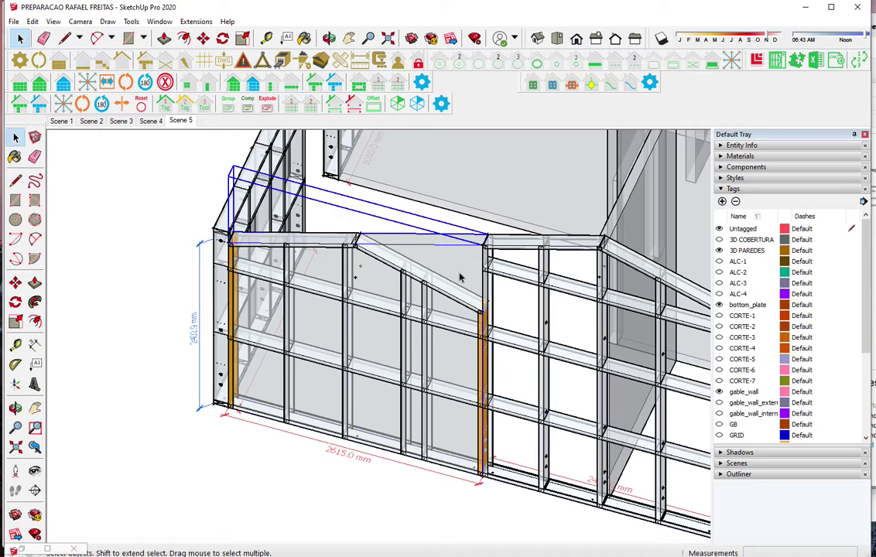
Change the new wall's roof type from gable to mono-pitch and apply it
left_click(400, 276)
left_click(66, 84)
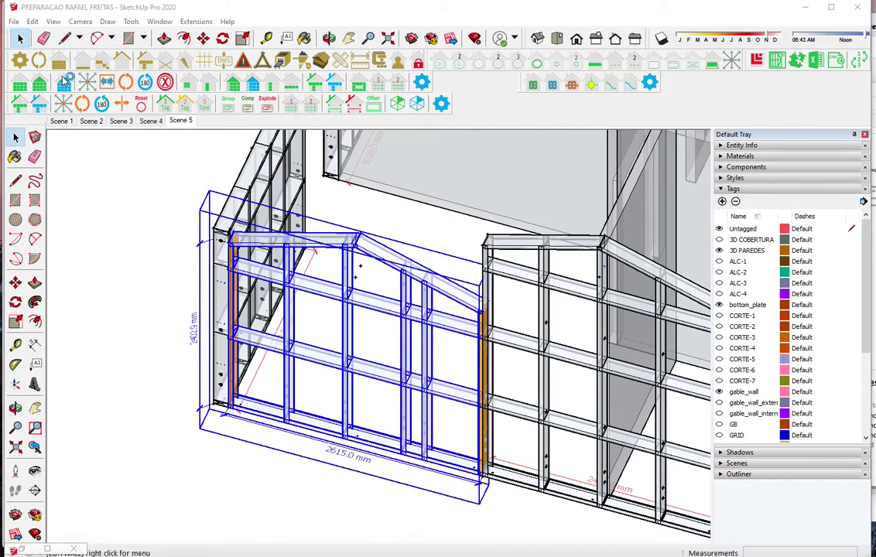
left_click(395, 287)
left_click(386, 311)
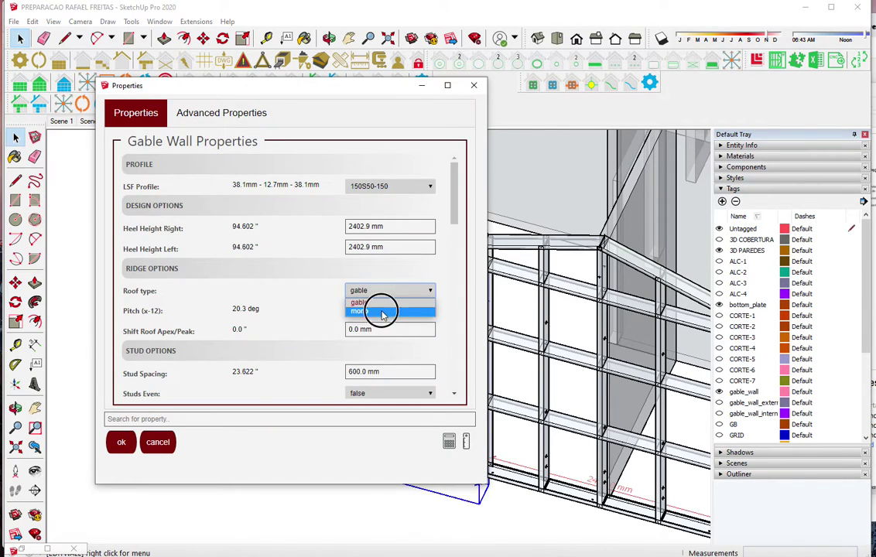
left_click(115, 445)
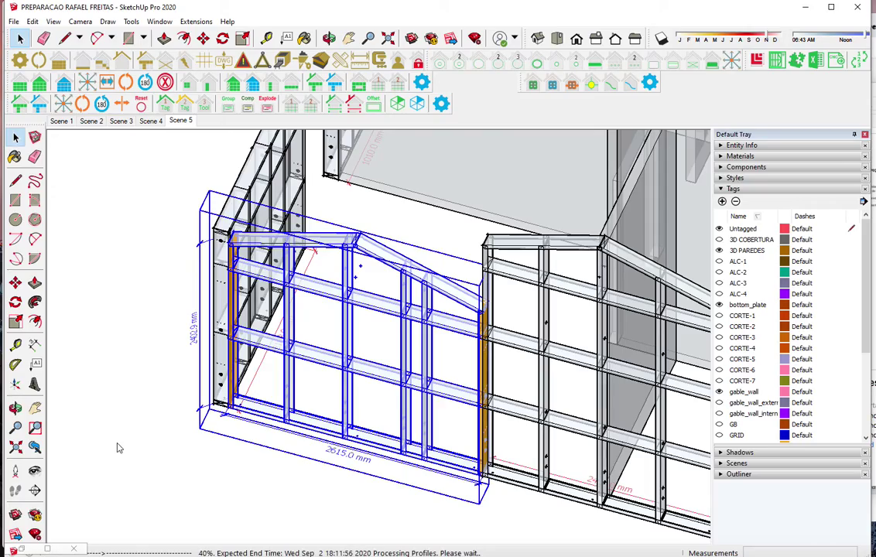
scroll(121, 444, "down", 3)
mouse_move(121, 444)
middle_mouse_down()
mouse_move(362, 365)
mouse_move(446, 255)
mouse_move(438, 237)
mouse_move(297, 348)
mouse_move(341, 414)
mouse_move(137, 415)
mouse_move(504, 290)
mouse_move(571, 360)
mouse_move(456, 425)
mouse_move(402, 442)
mouse_move(407, 272)
mouse_move(352, 246)
mouse_move(444, 400)
middle_mouse_up()
Orbit to the mono-pitch wall and turn on View > Hidden Objects
scroll(444, 400, "down", 3)
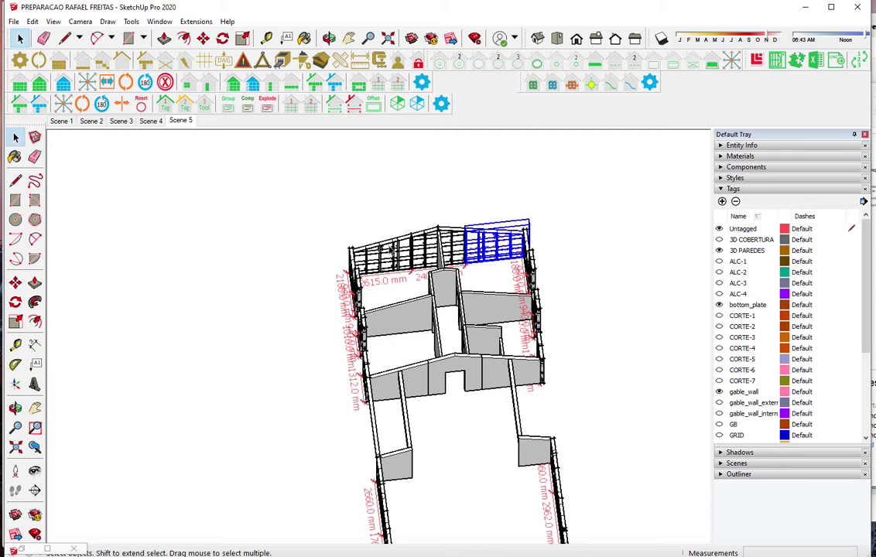
middle_click_drag(396, 244, 402, 282)
scroll(402, 282, "up", 2)
scroll(401, 282, "up", 2)
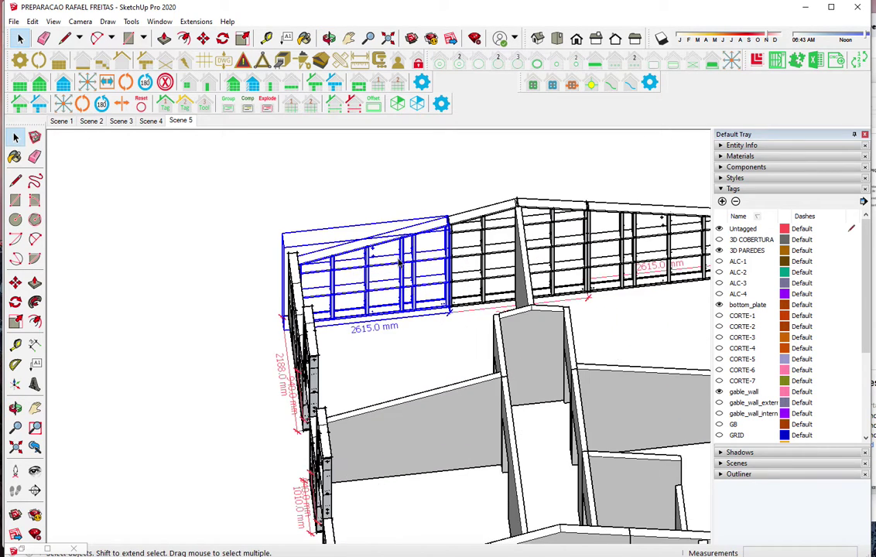
scroll(401, 283, "up", 2)
key("m")
scroll(401, 285, "up", 2)
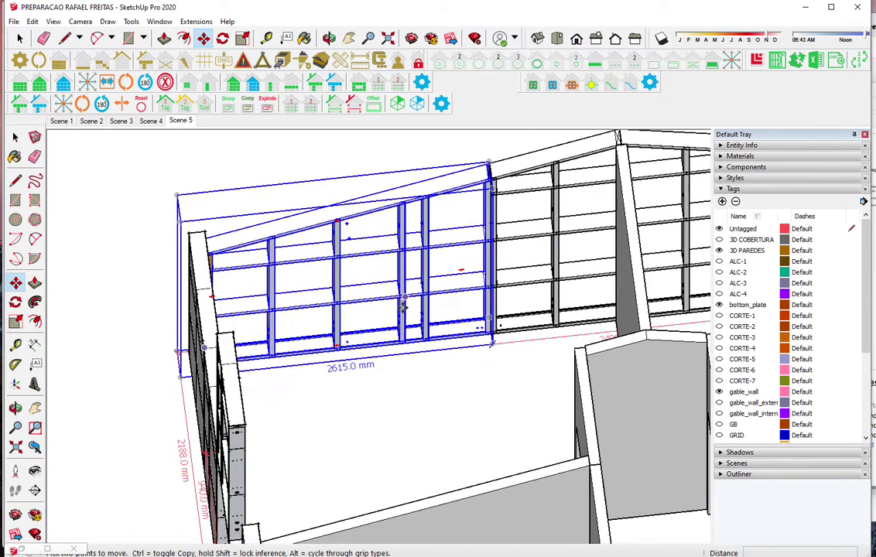
left_click(53, 22)
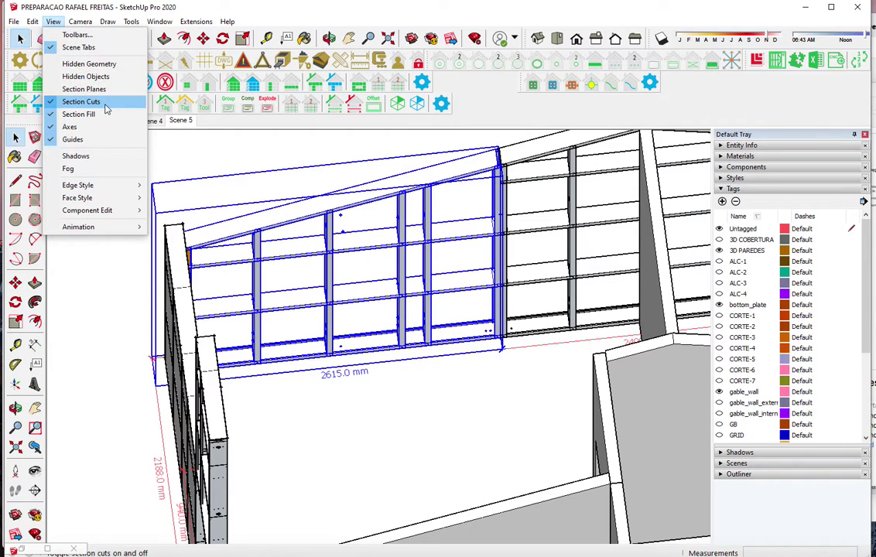
left_click(99, 77)
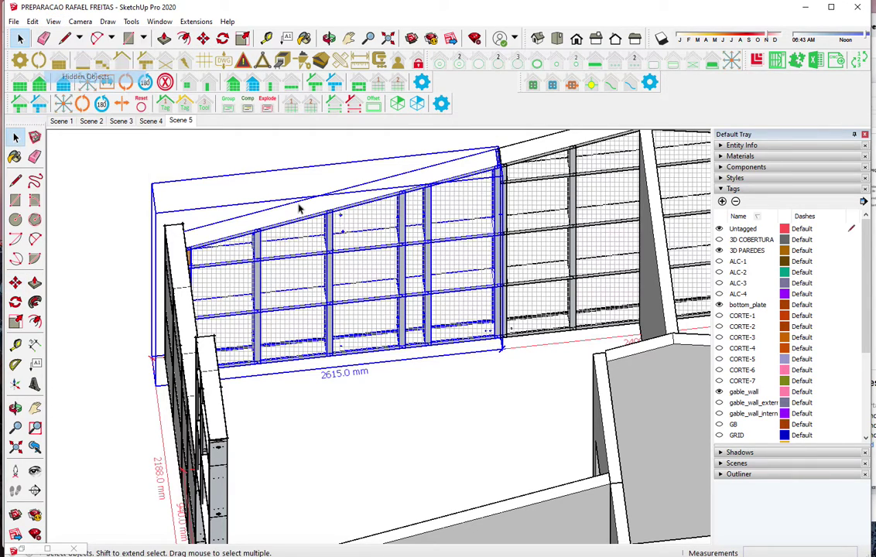
Explode the dashed hidden group over the wall
left_click(462, 215)
right_click(462, 215)
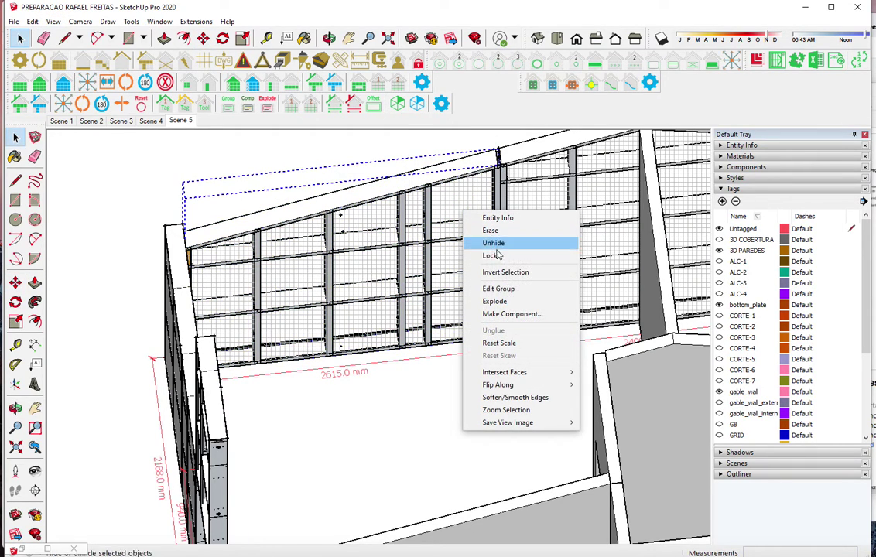
left_click(506, 307)
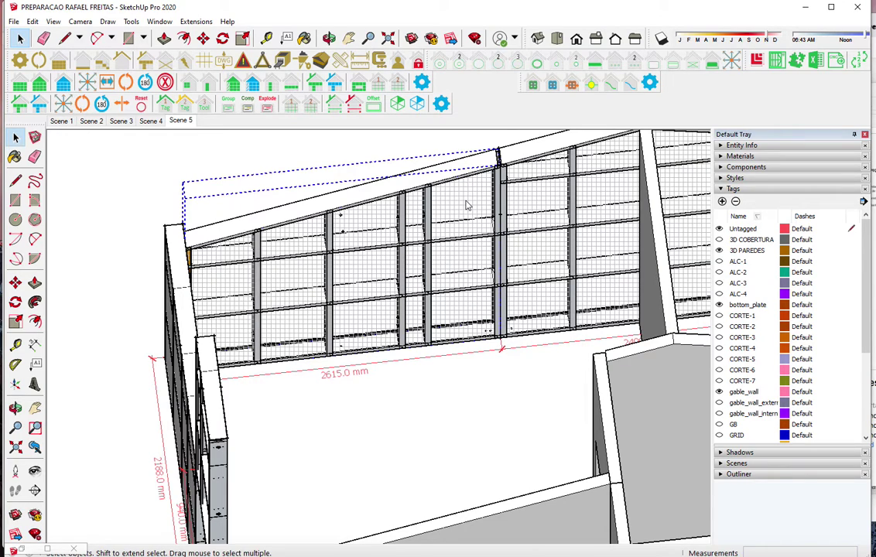
Unhide the concealed grey wall panel parts behind the new frame
right_click(467, 205)
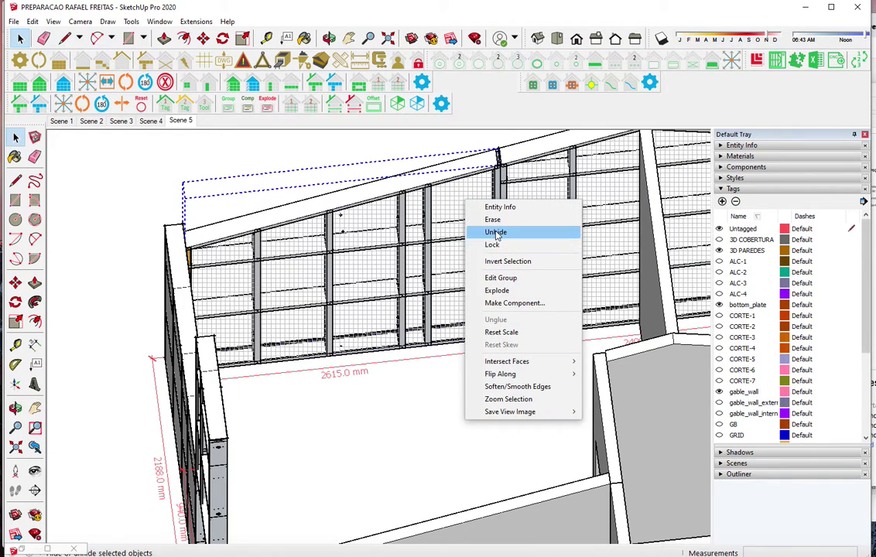
left_click(492, 232)
right_click(549, 190)
left_click(597, 222)
scroll(304, 329, "down", 3)
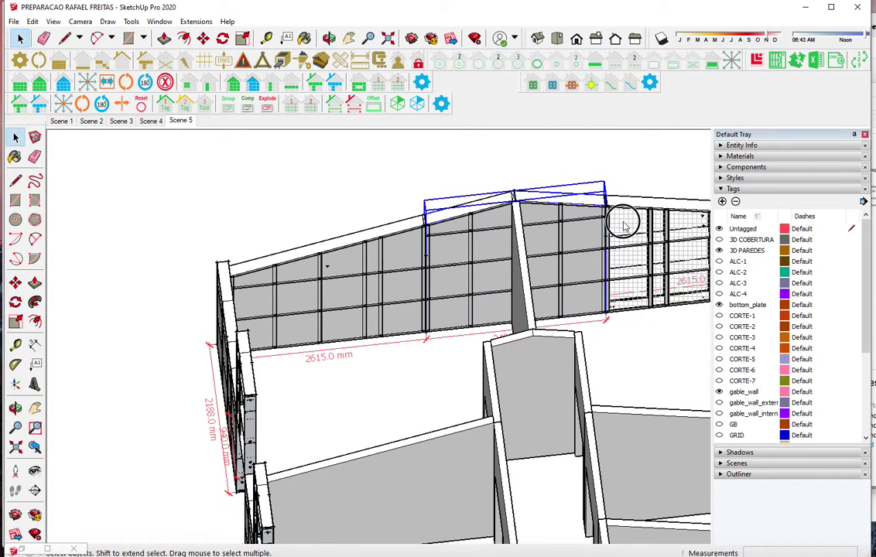
right_click(624, 223)
Unhide the remaining right wall parts and copy a mono-pitch wall panel toward the front
left_click(655, 257)
left_click(411, 274)
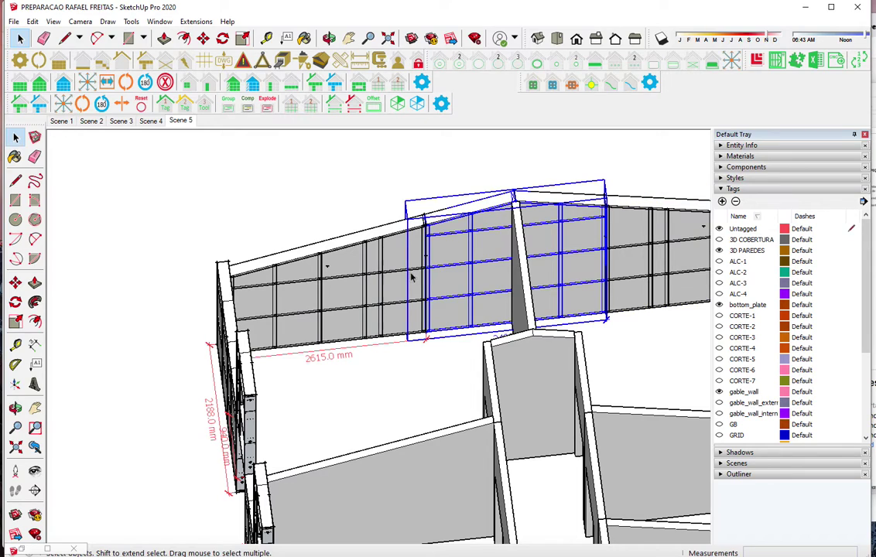
key("m")
left_click(452, 279)
scroll(453, 322, "down", 1)
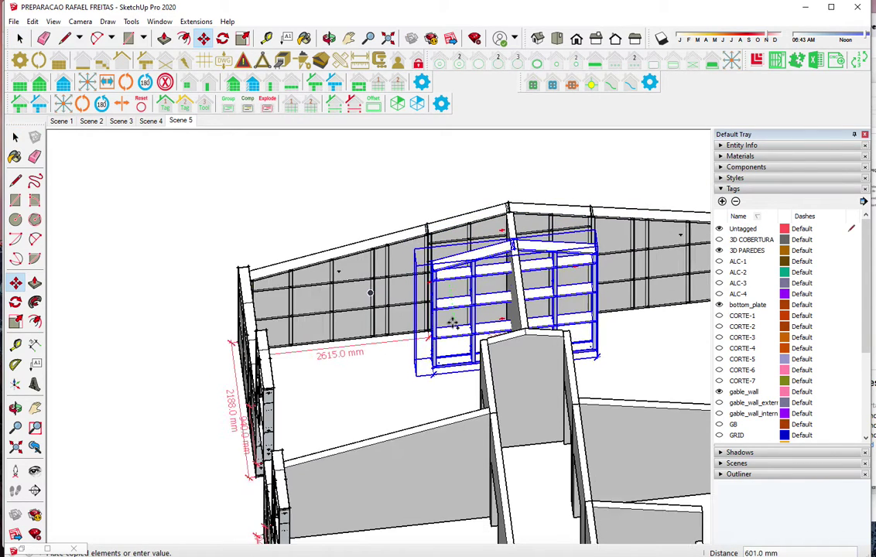
scroll(452, 322, "down", 2)
scroll(453, 323, "down", 2)
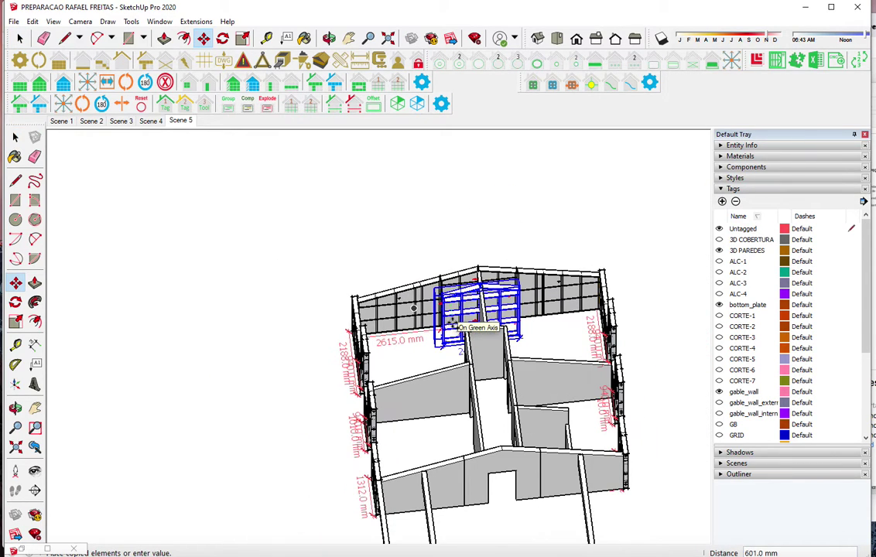
left_click(533, 465)
key("space")
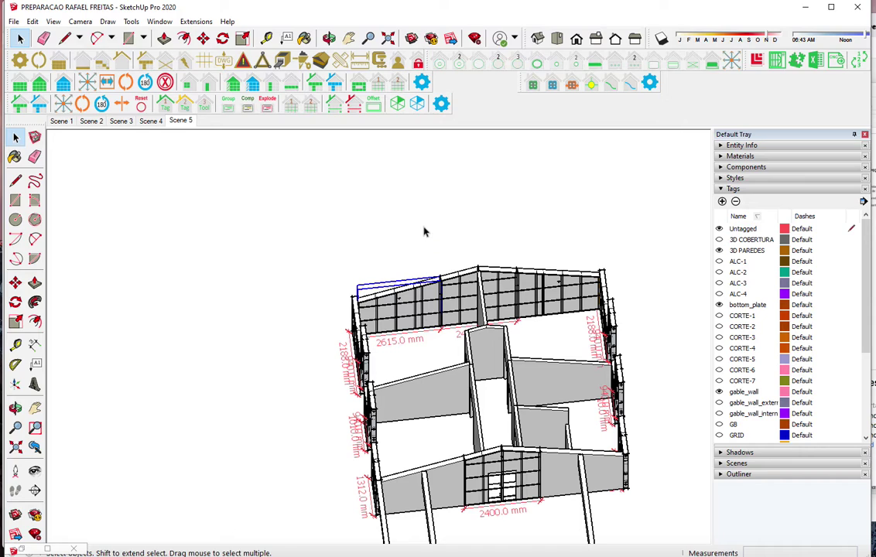
Copy the top-left mono-pitch wall panel 6240 mm along the green axis
key("m")
left_click(418, 201)
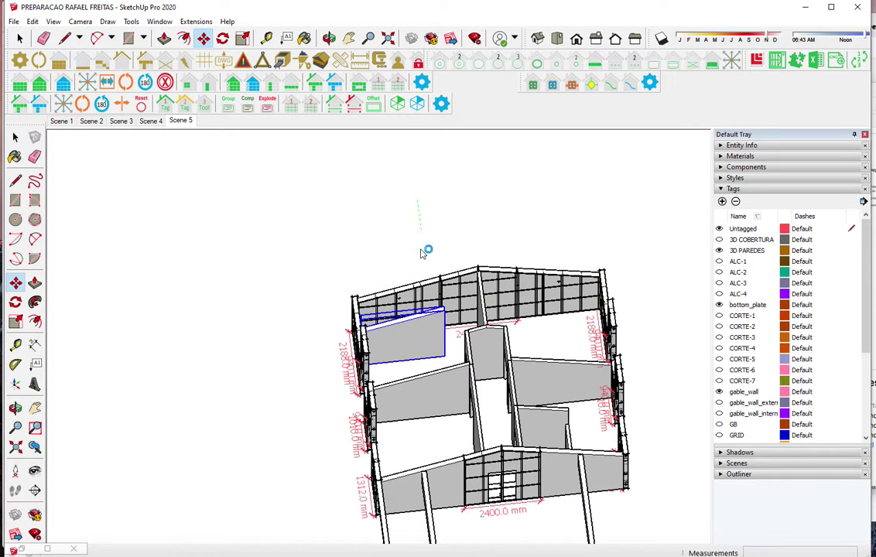
key("space")
left_click(407, 279)
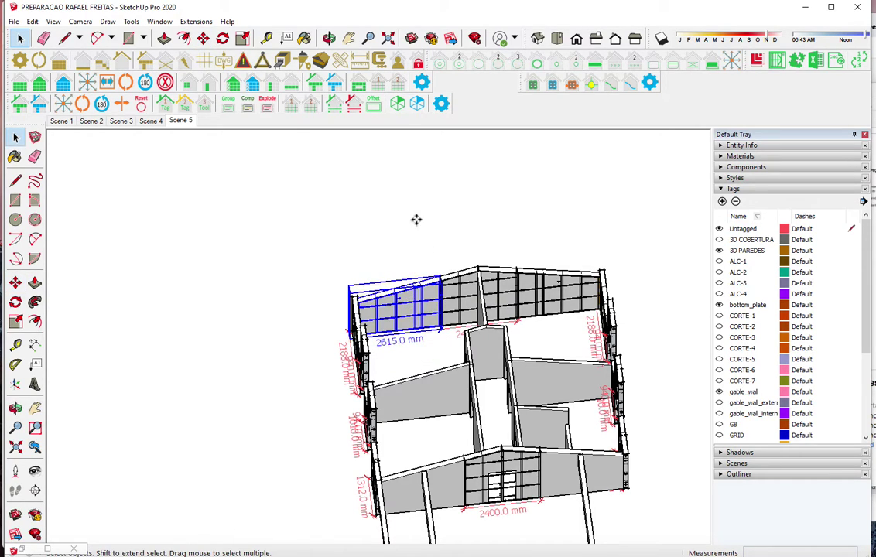
key("m")
left_click(416, 215)
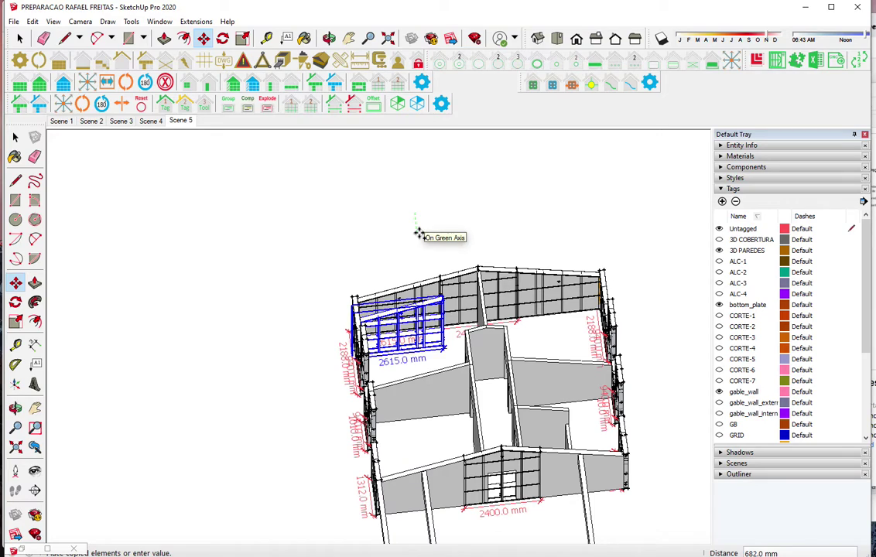
type("6240")
key("Return")
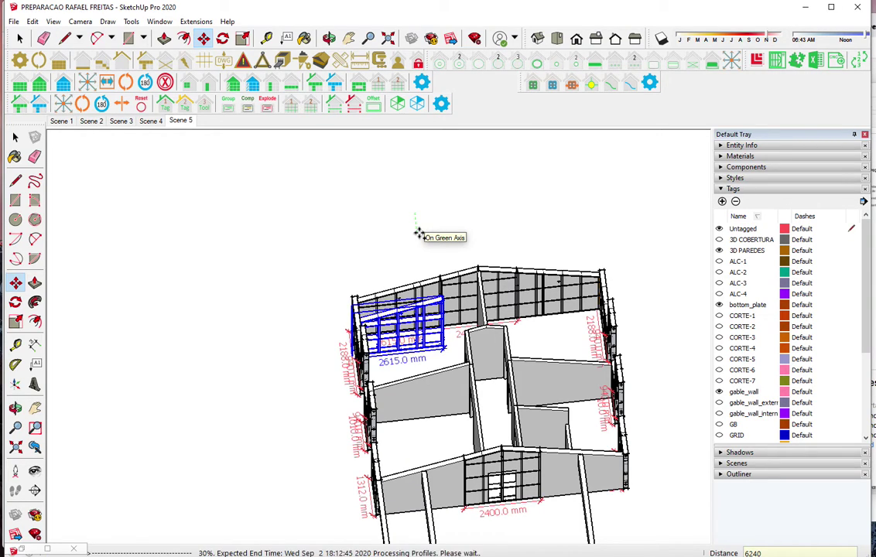
key("space")
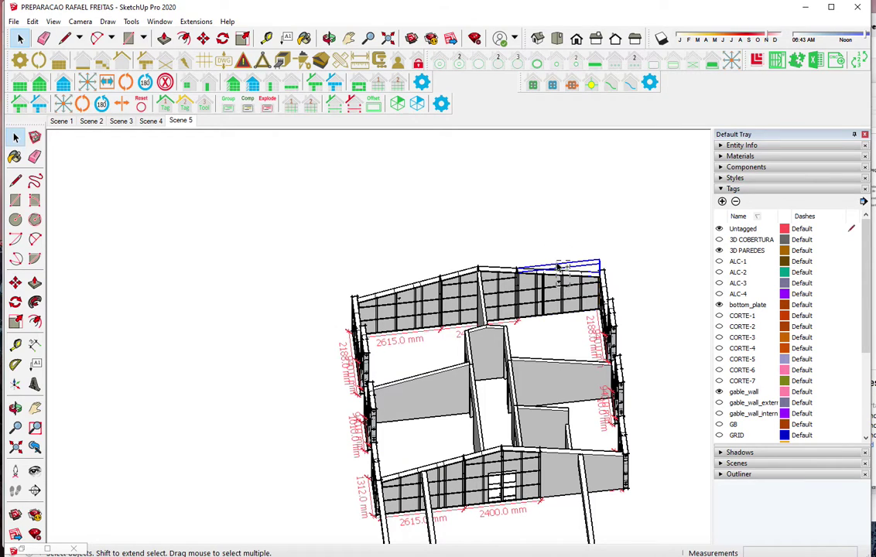
Copy the top-right mono-pitch wall panel 6240 mm along the green axis
left_click(558, 266)
key("m")
left_click(574, 200)
type("6240")
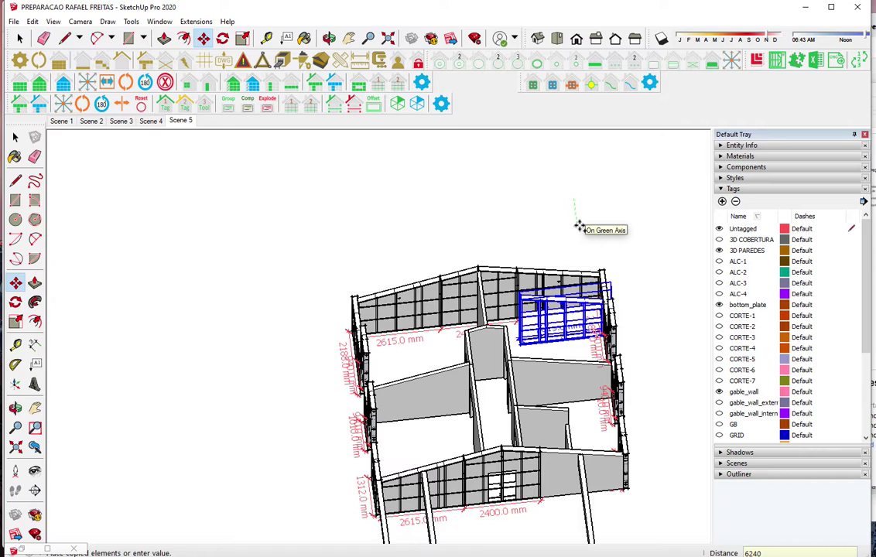
key("Return")
key("space")
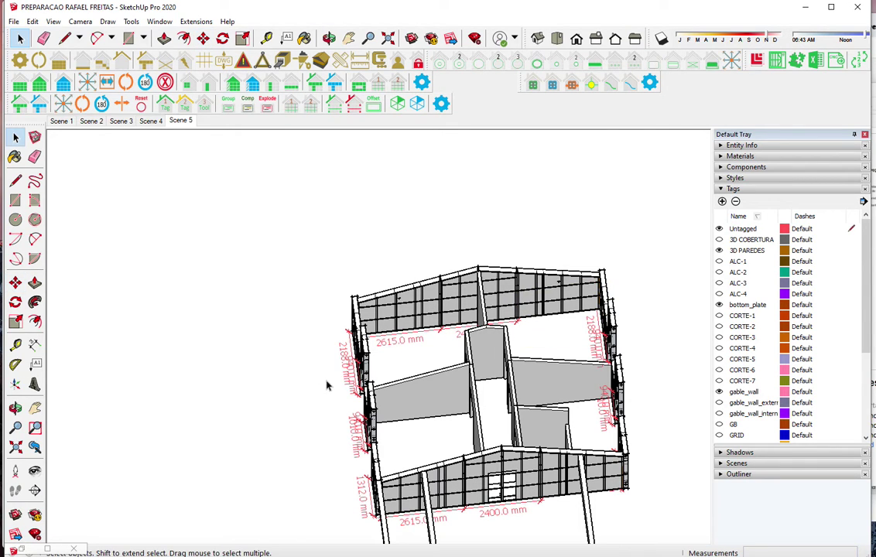
left_click(34, 534)
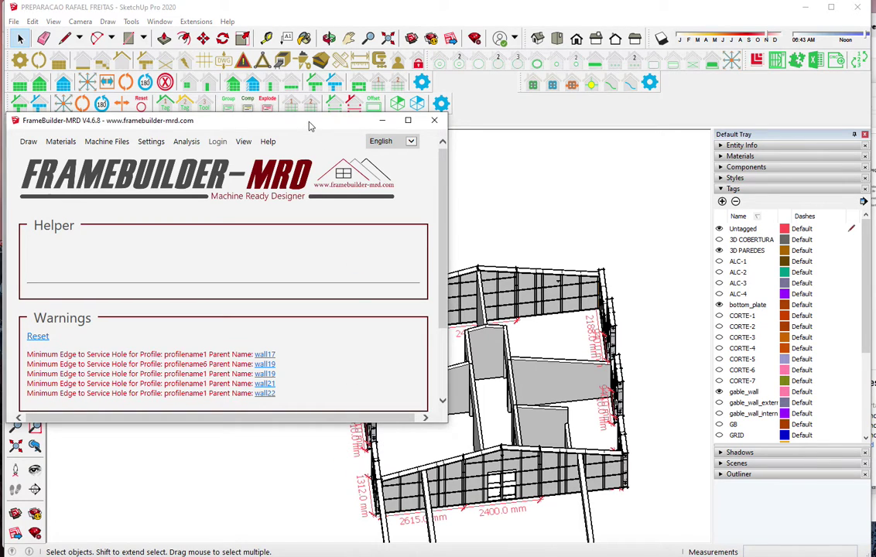
Check wall17, wall21 and the upper panel (2615 mm, 20.3° pitch), then close FrameBuilder
left_click_drag(354, 120, 804, 84)
left_click(408, 308)
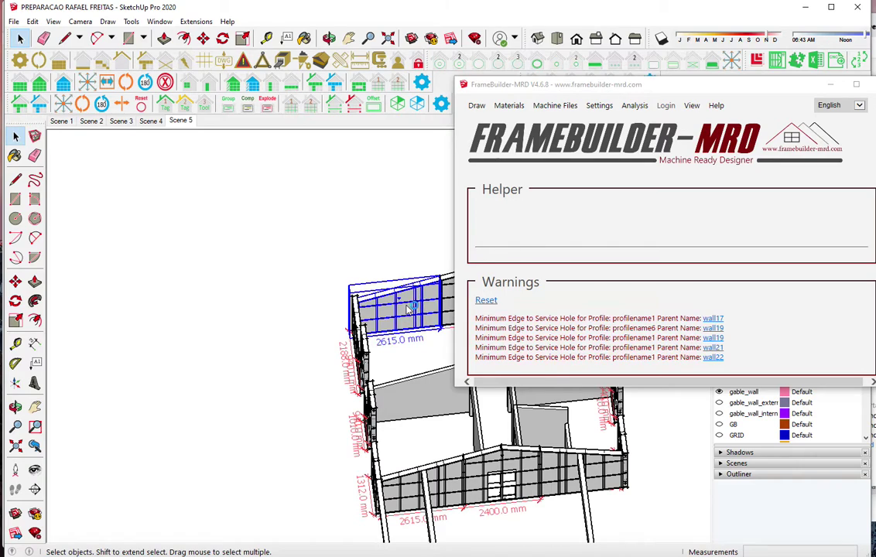
left_click(410, 309)
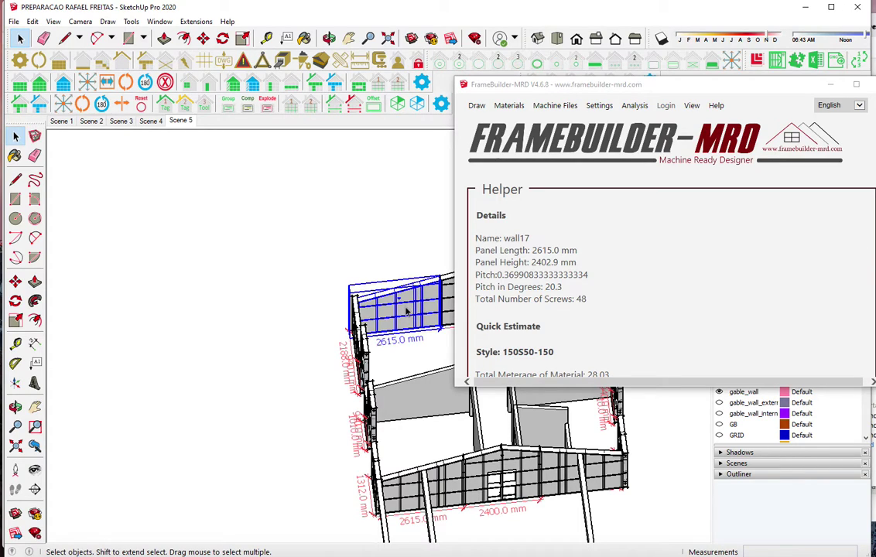
left_click(443, 467)
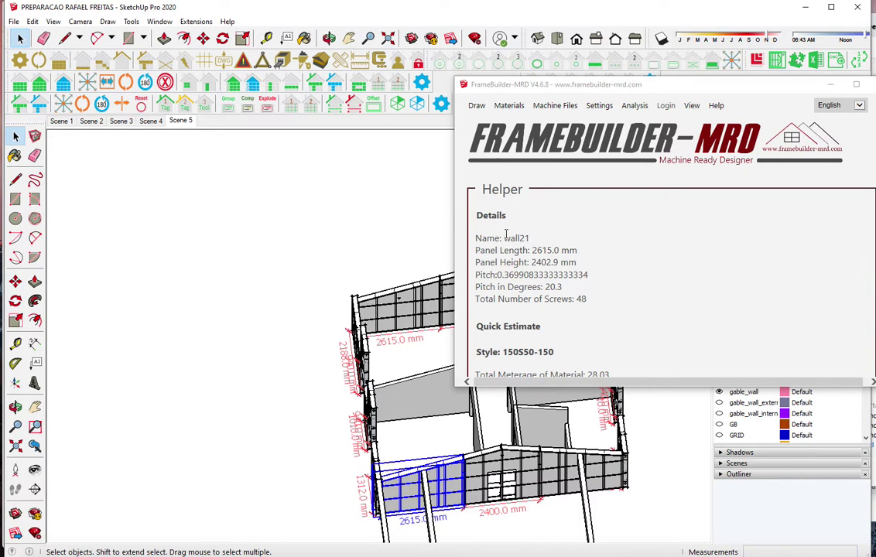
left_click(430, 288)
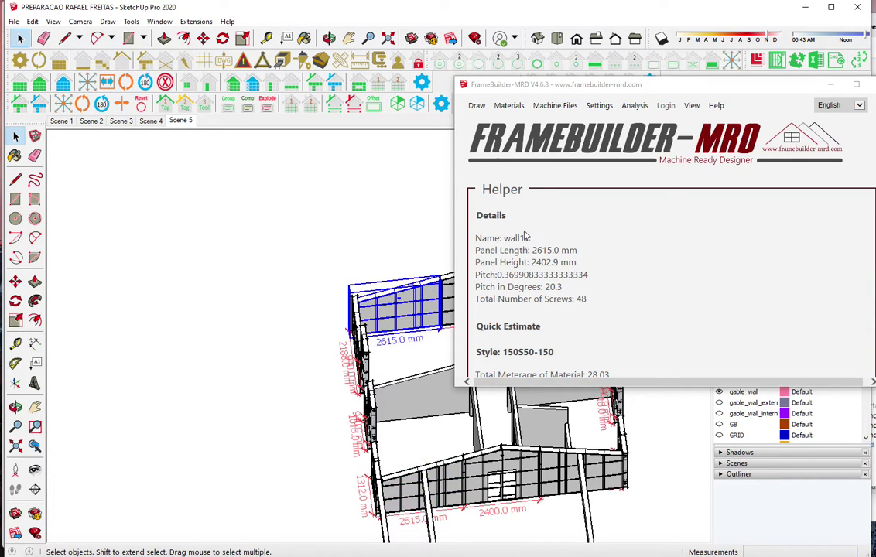
left_click(830, 84)
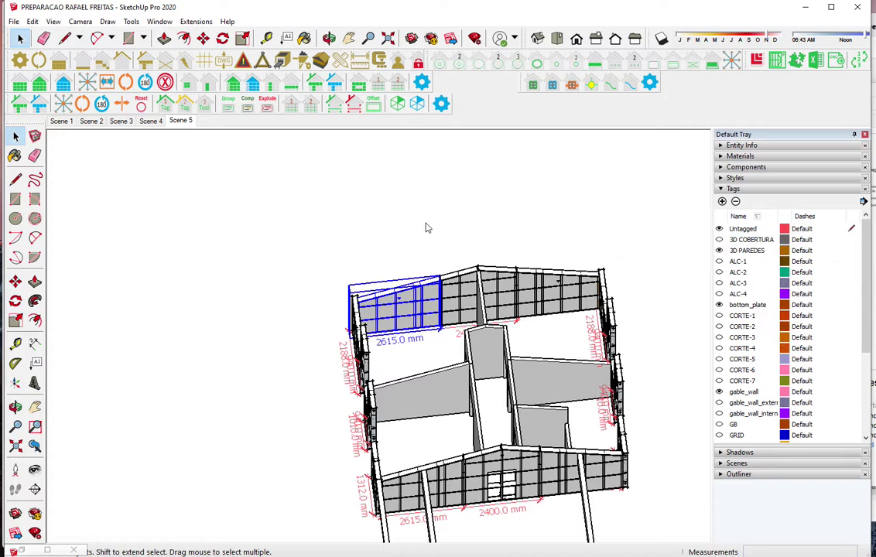
left_click(378, 202)
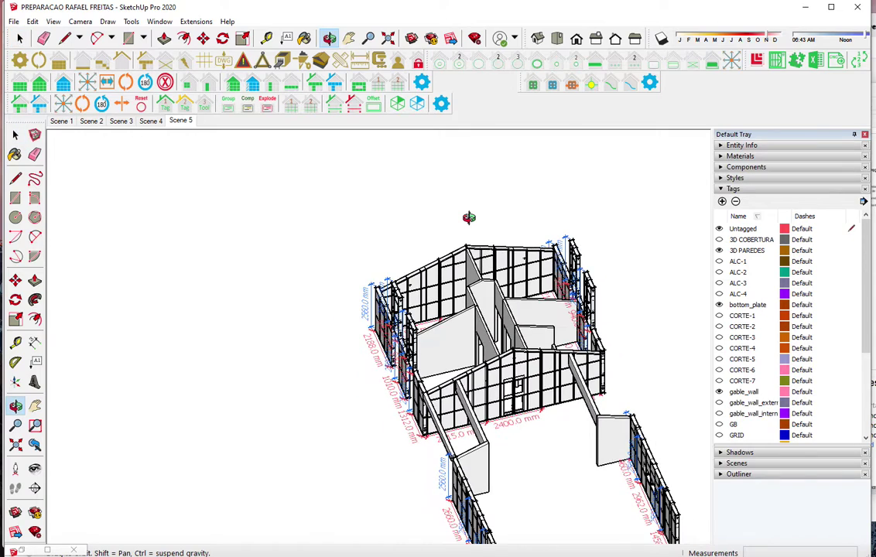
Orbit to the front walls and view an existing wall panel's properties without changing them
scroll(505, 507, "up", 2)
scroll(499, 456, "up", 1)
scroll(522, 438, "up", 1)
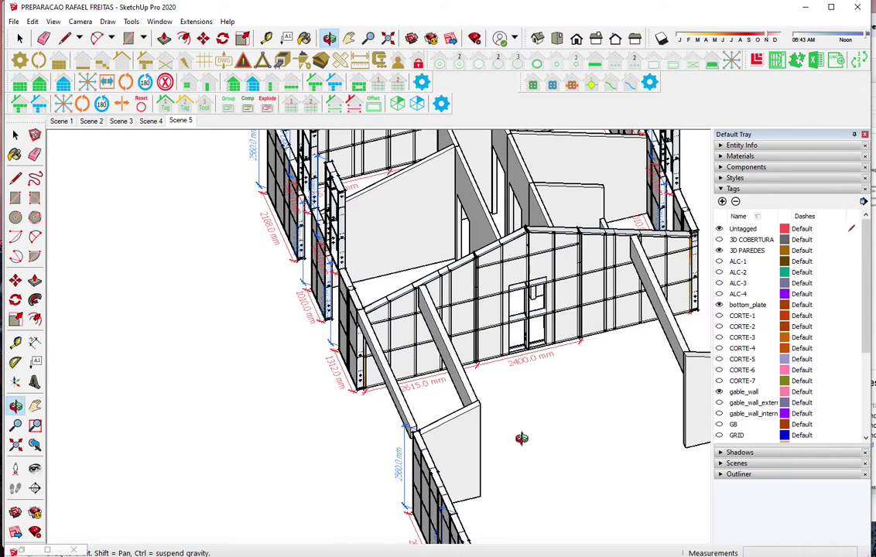
scroll(387, 441, "up", 1)
middle_click_drag(387, 441, 361, 321)
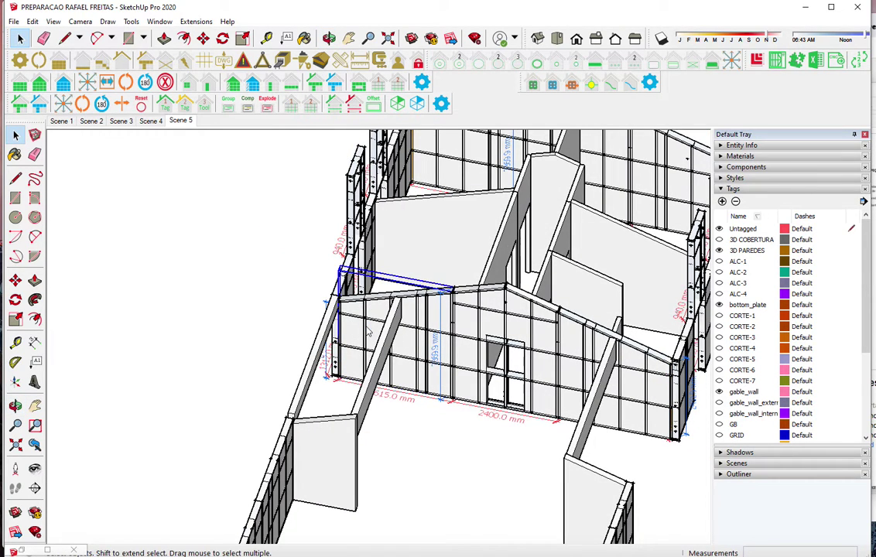
left_click(379, 295)
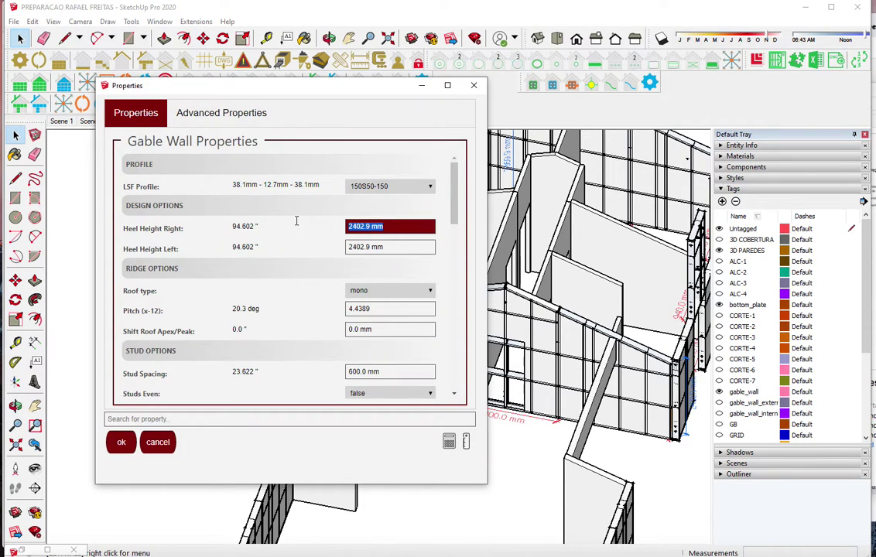
left_click(158, 442)
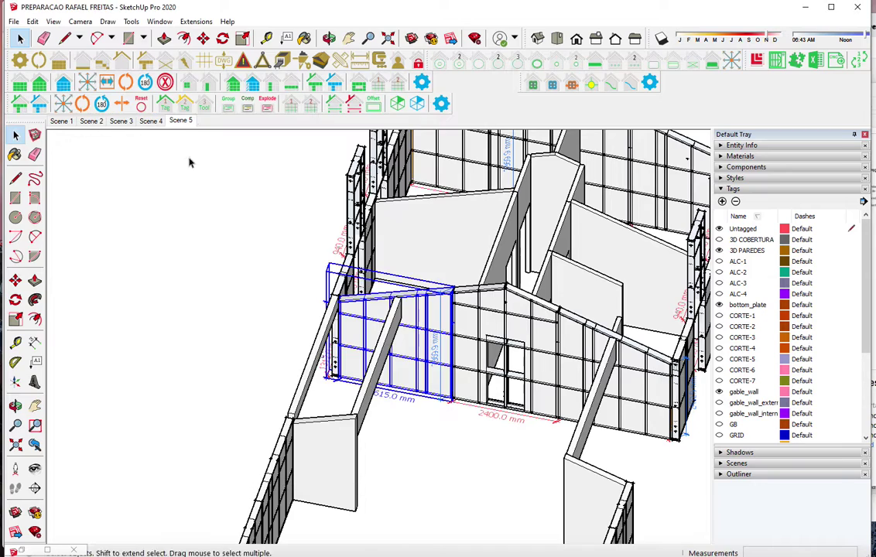
Set the new wall panel to 2402.9 mm heel heights, 20.3° pitch and mono roof
left_click(31, 77)
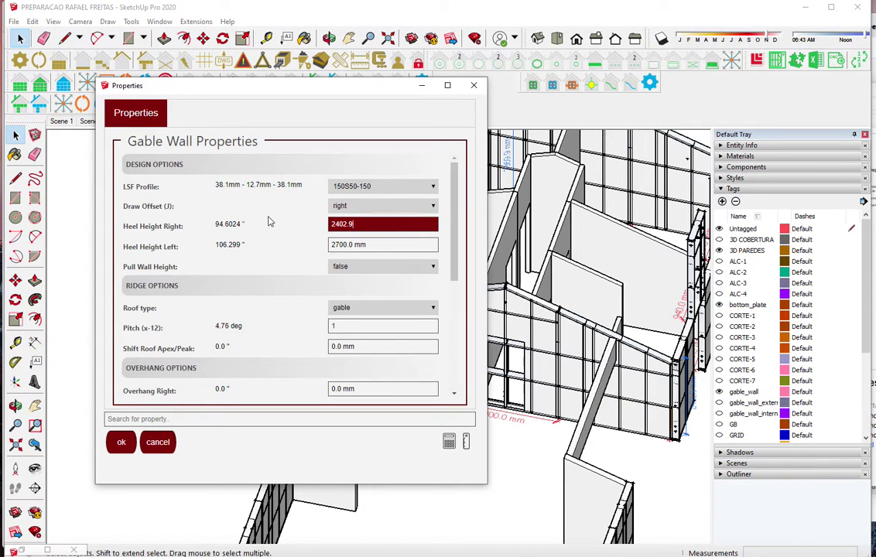
key("Tab")
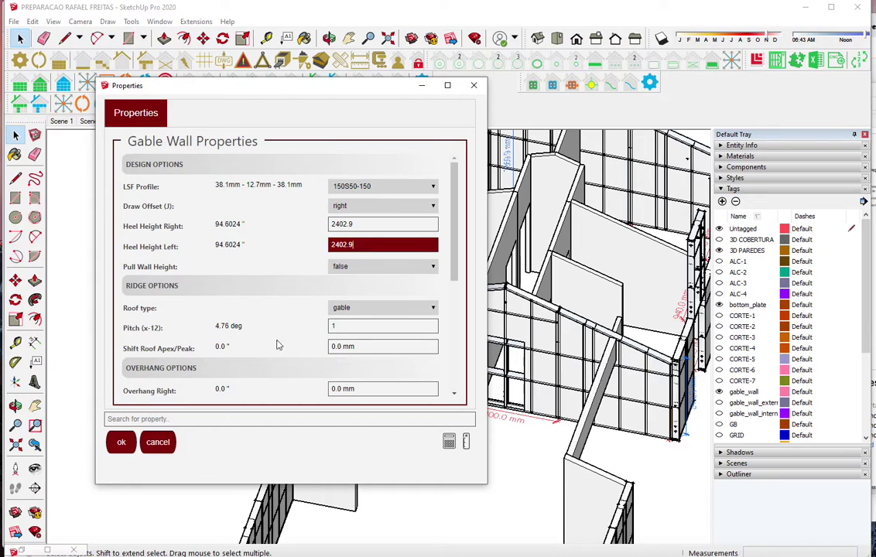
left_click(235, 345)
key("shift+Tab")
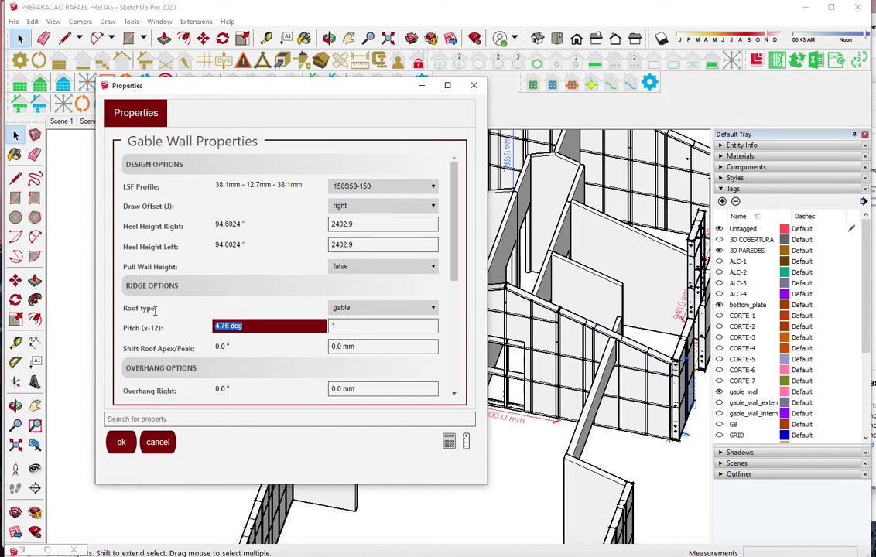
type("20.3")
key("Tab")
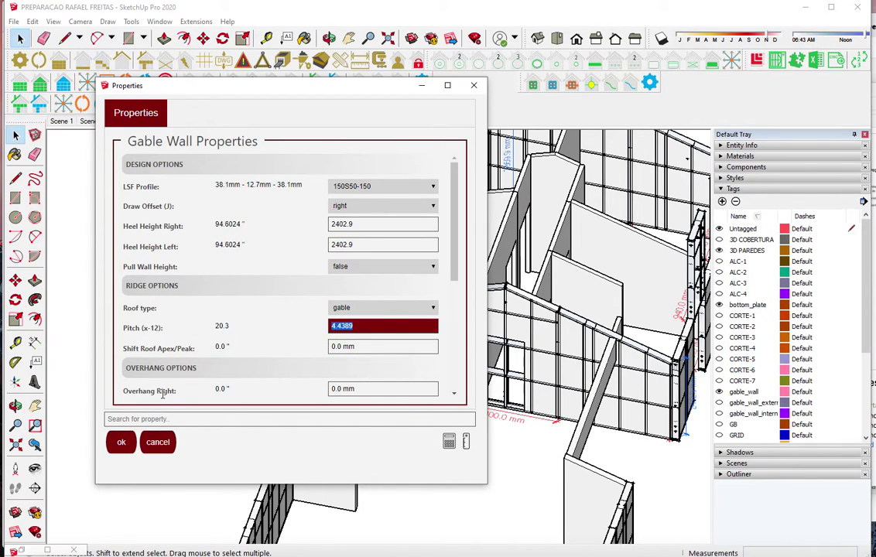
left_click(386, 309)
left_click(362, 330)
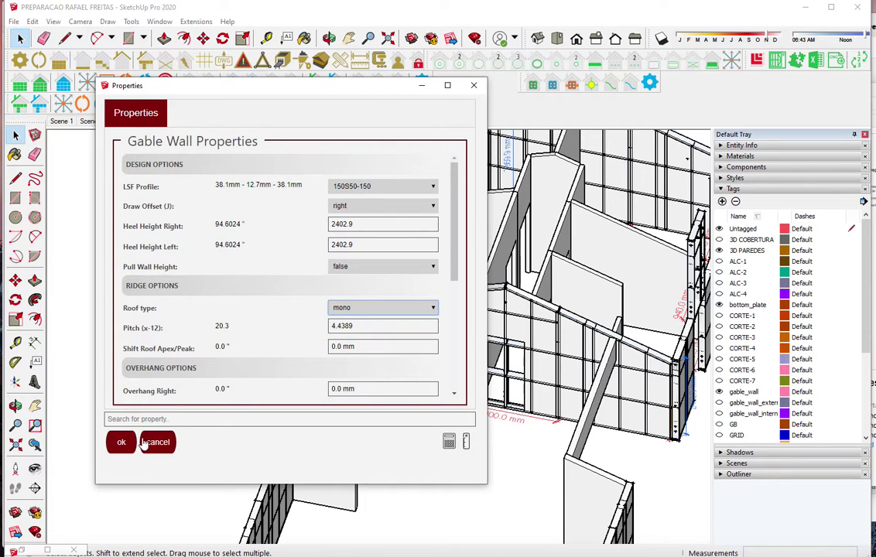
left_click(121, 442)
scroll(298, 520, "up", 3)
scroll(299, 518, "up", 3)
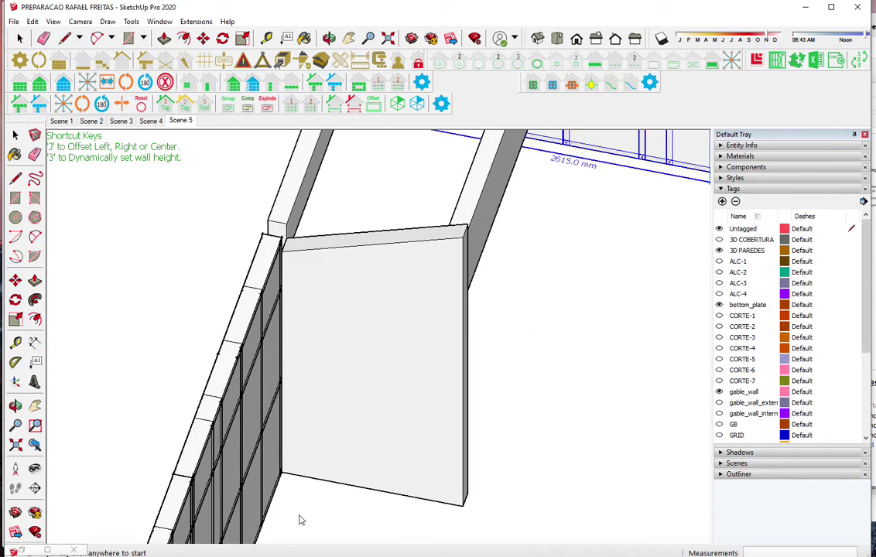
Zoom in and start the new wall at the existing wall's corner
scroll(287, 464, "up", 3)
scroll(275, 449, "up", 3)
scroll(268, 456, "up", 2)
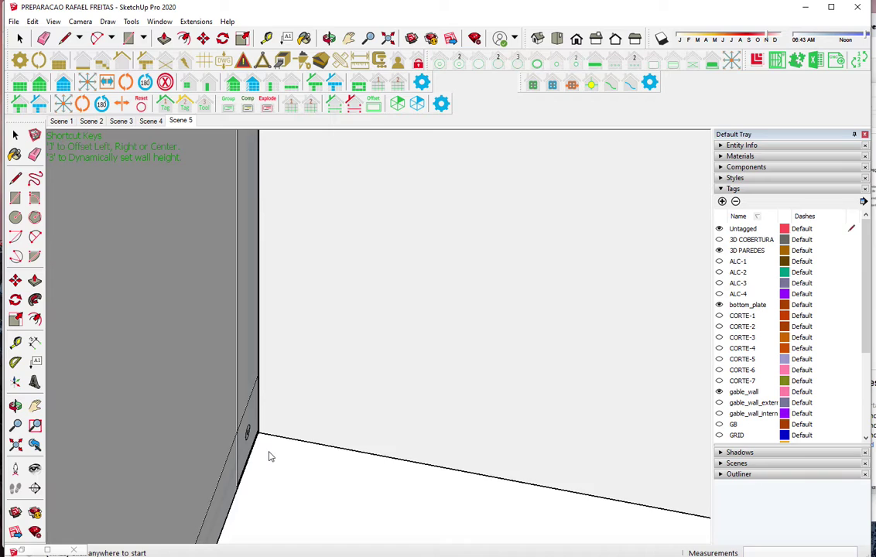
scroll(259, 422, "up", 2)
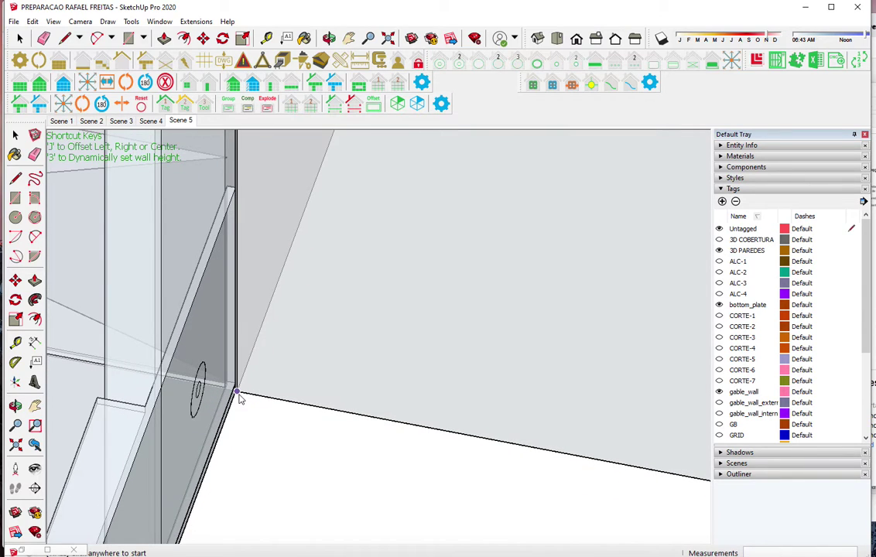
scroll(274, 401, "up", 2)
scroll(279, 402, "up", 1)
scroll(279, 402, "up", 1)
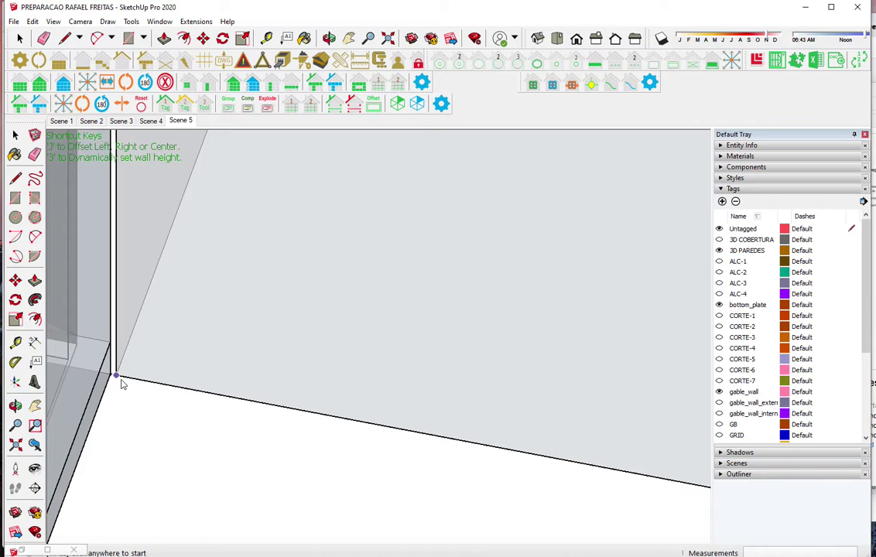
left_click(117, 377)
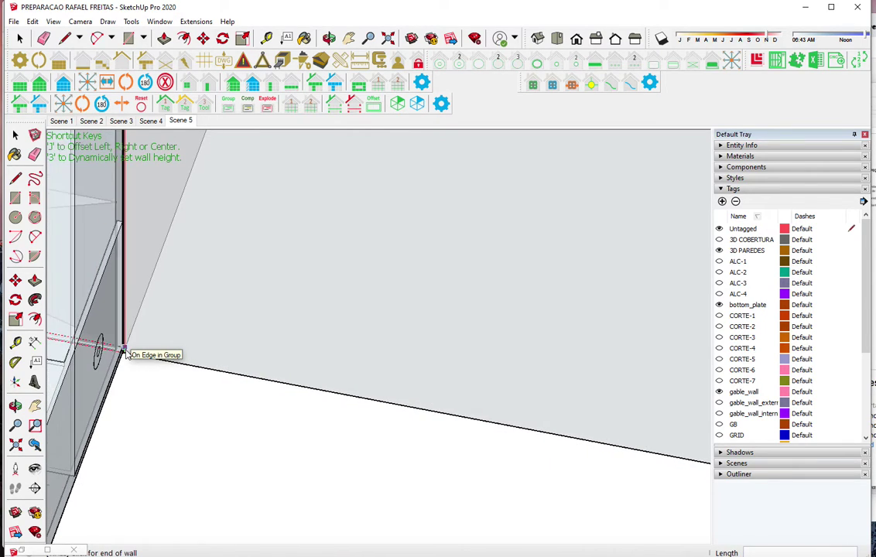
End the wall 1430 mm along to generate its framing, declining corner studs
scroll(124, 352, "down", 2)
scroll(124, 352, "down", 2)
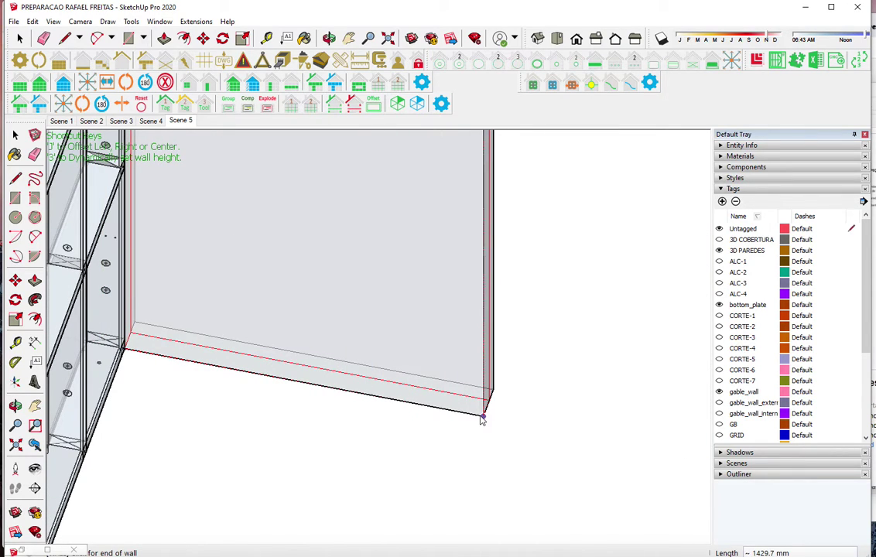
scroll(124, 352, "up", 2)
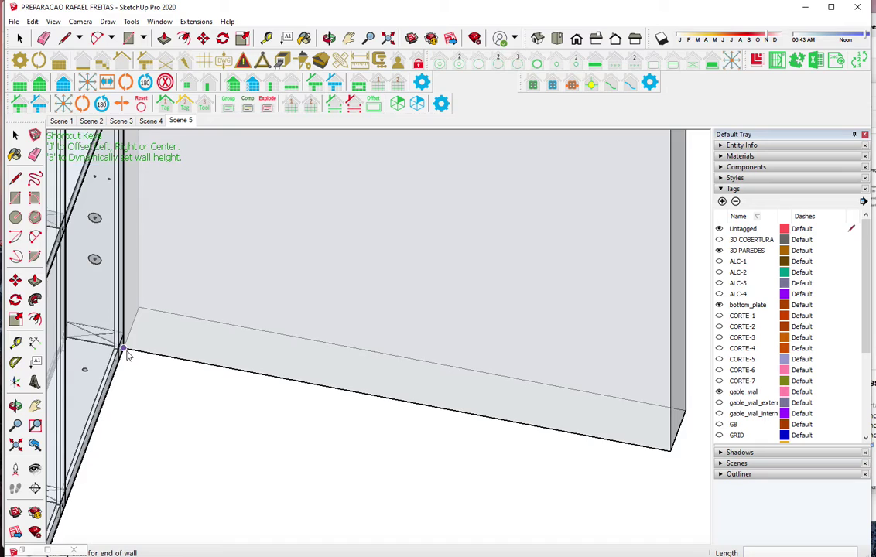
scroll(125, 353, "up", 2)
scroll(127, 355, "down", 2)
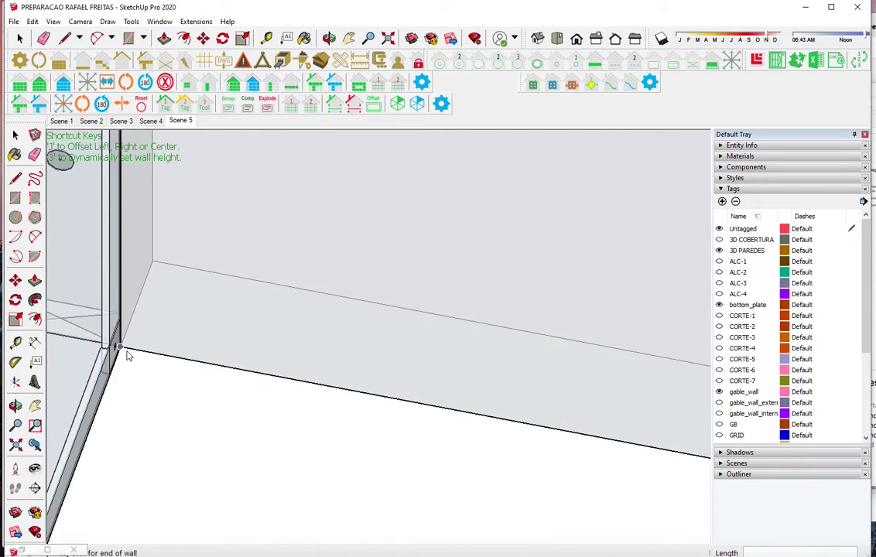
scroll(127, 355, "down", 2)
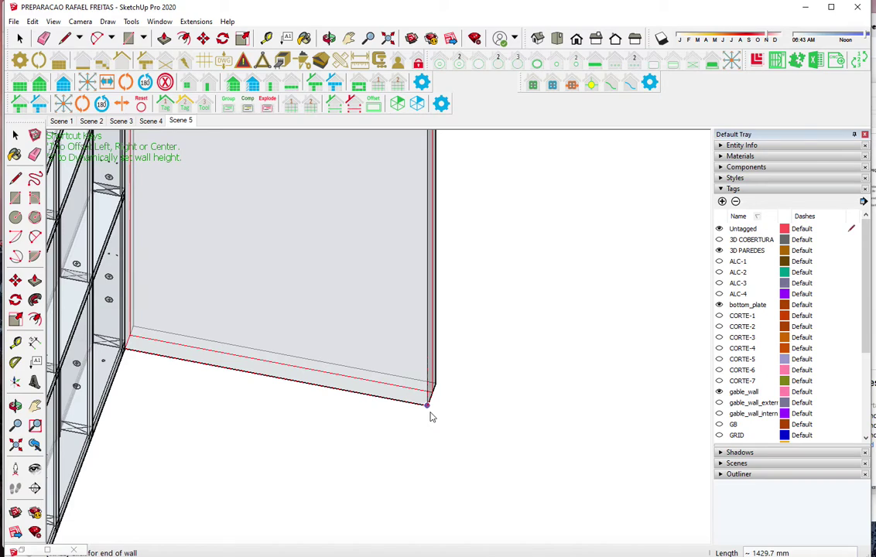
left_click(430, 413)
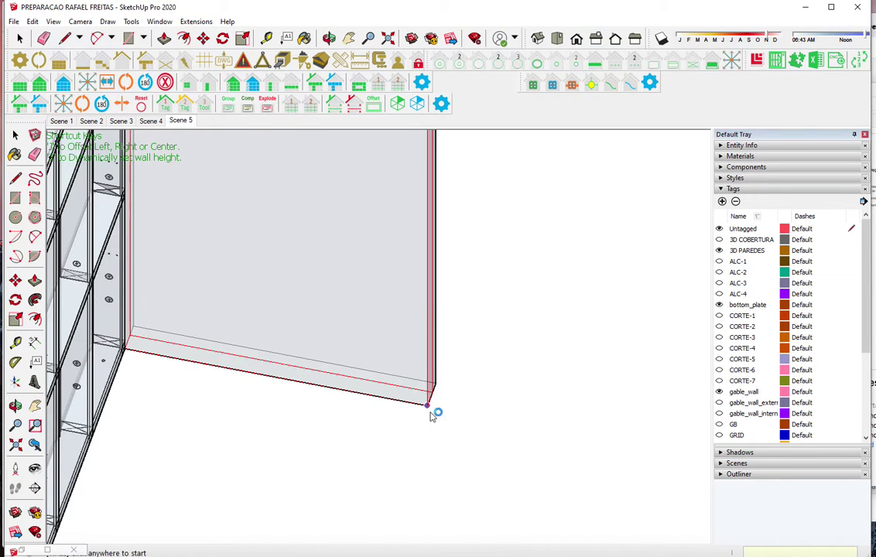
left_click(512, 311)
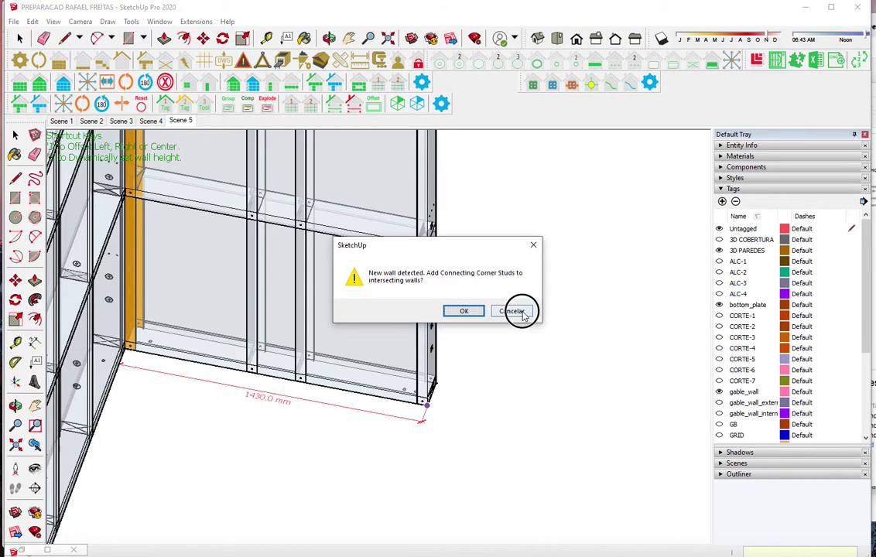
scroll(438, 405, "up", 2)
scroll(437, 407, "up", 2)
scroll(438, 406, "up", 2)
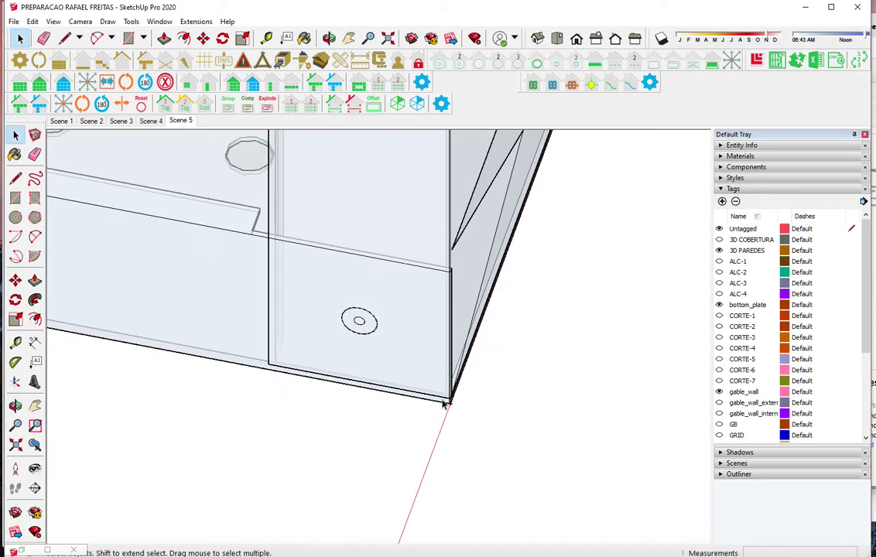
scroll(449, 403, "up", 1)
left_click(451, 406)
scroll(452, 409, "up", 2)
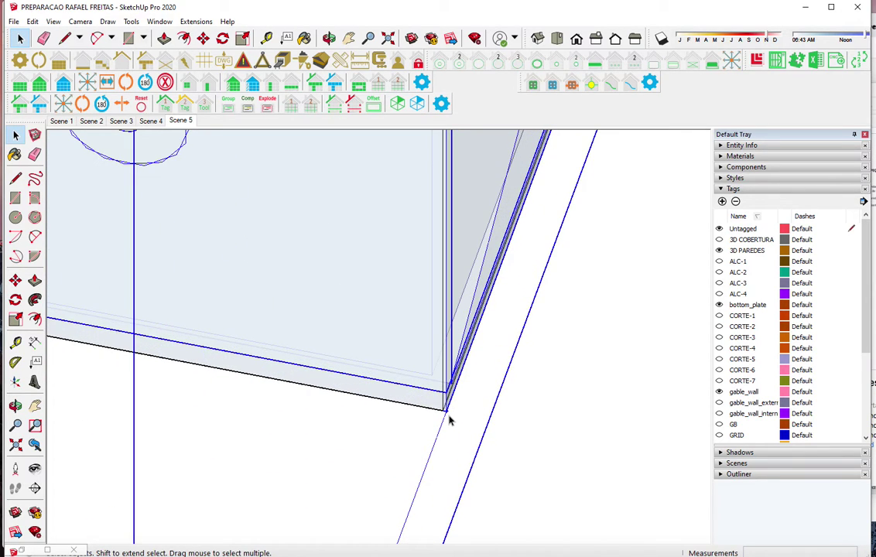
scroll(451, 419, "up", 2)
key("m")
left_click(445, 407)
scroll(438, 408, "up", 1)
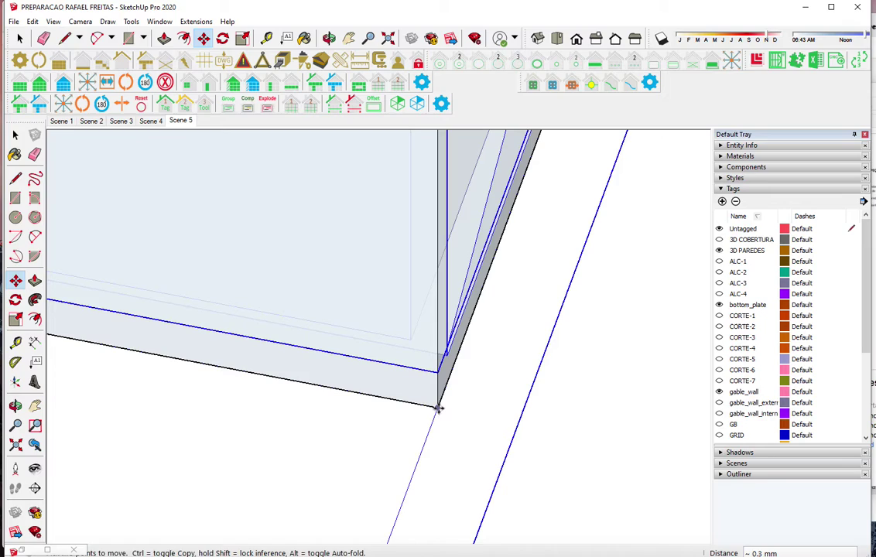
key("space")
scroll(512, 398, "down", 2)
scroll(515, 399, "down", 2)
scroll(516, 401, "down", 2)
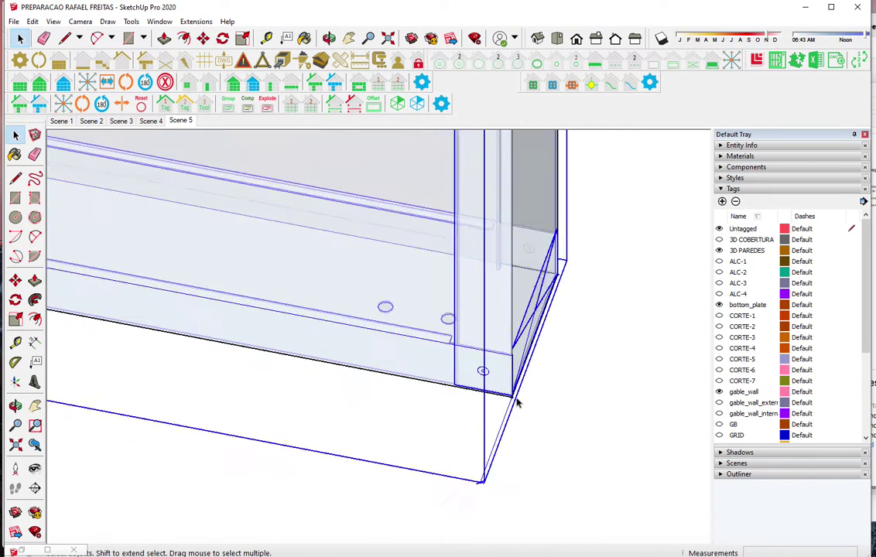
scroll(517, 403, "down", 2)
scroll(517, 402, "down", 1)
scroll(189, 331, "up", 2)
scroll(187, 332, "up", 2)
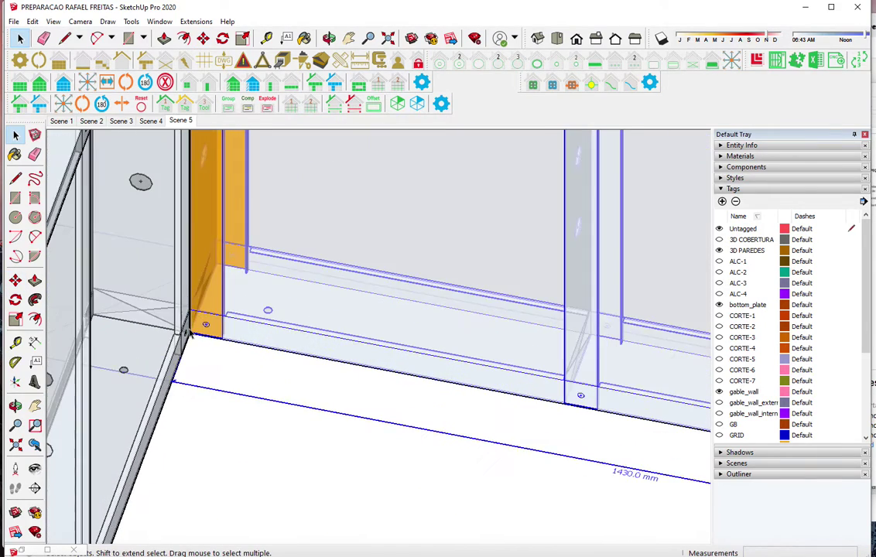
scroll(188, 334, "up", 2)
scroll(192, 341, "up", 2)
scroll(195, 348, "up", 2)
scroll(199, 359, "up", 1)
scroll(200, 360, "up", 1)
scroll(201, 361, "up", 1)
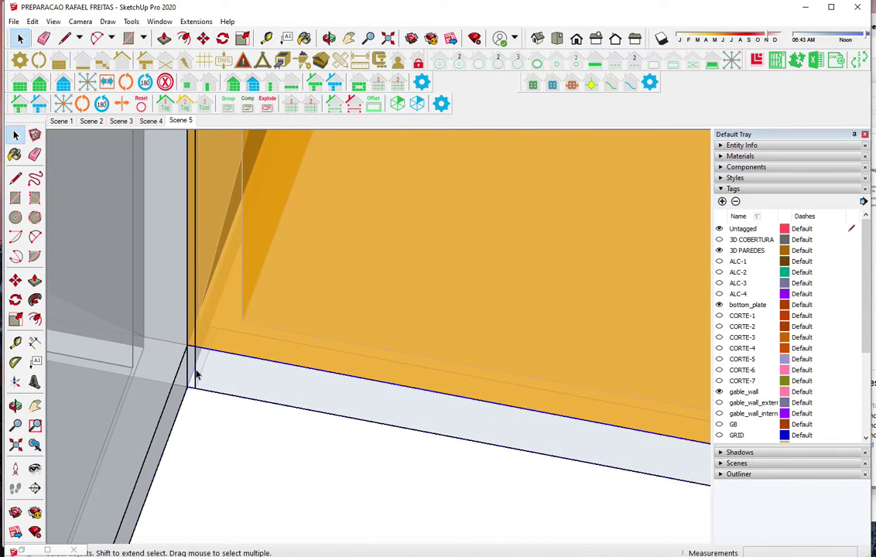
scroll(197, 375, "up", 1)
mouse_move(197, 375)
middle_mouse_down()
mouse_move(300, 341)
mouse_move(246, 366)
middle_mouse_up()
key("p")
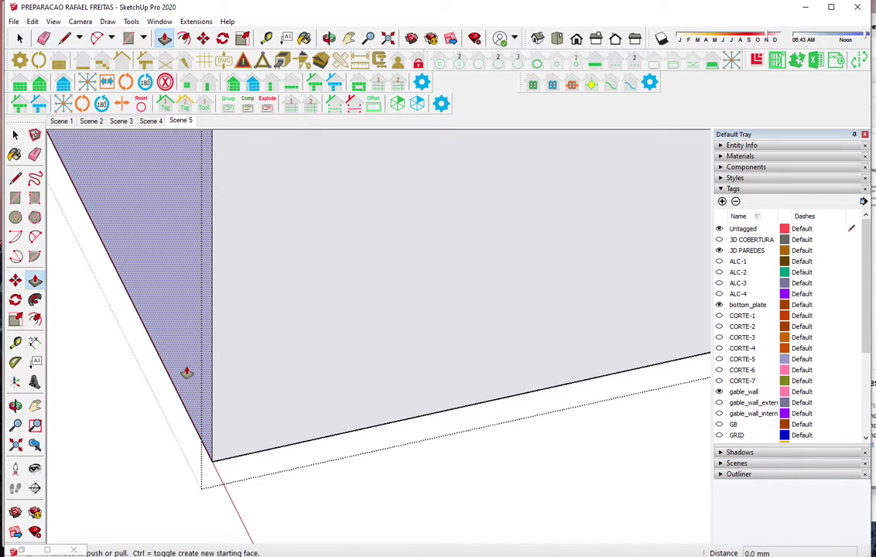
left_click_drag(186, 371, 167, 385)
scroll(166, 384, "down", 3)
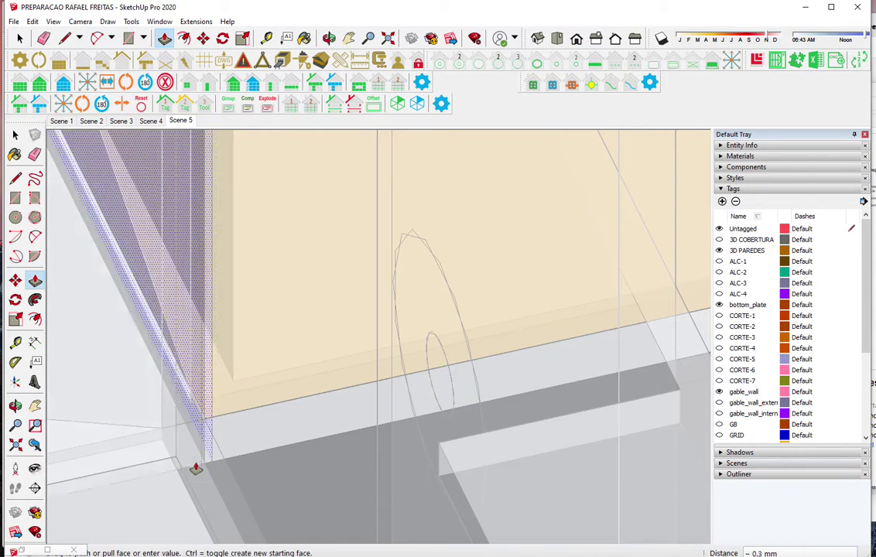
mouse_move(201, 469)
middle_mouse_down()
mouse_move(64, 450)
mouse_move(205, 432)
middle_mouse_up()
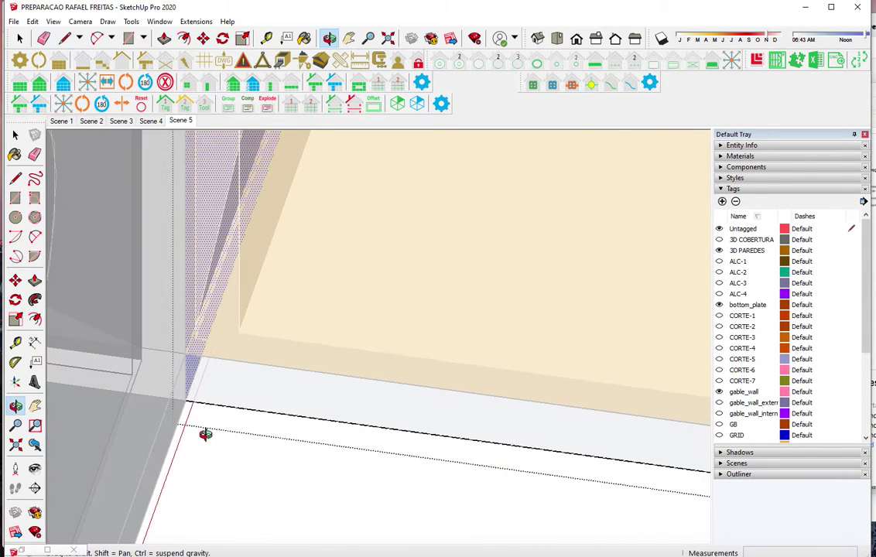
left_click(182, 420)
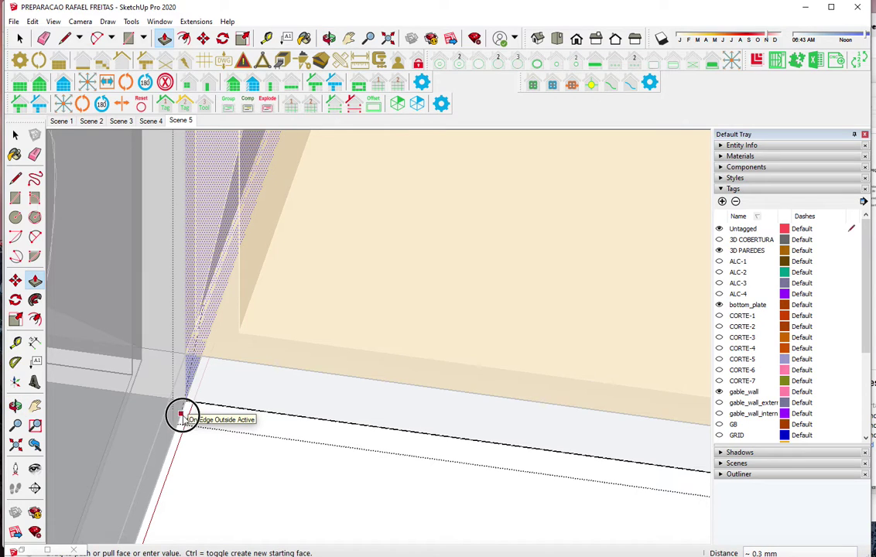
scroll(182, 419, "up", 3)
key("space")
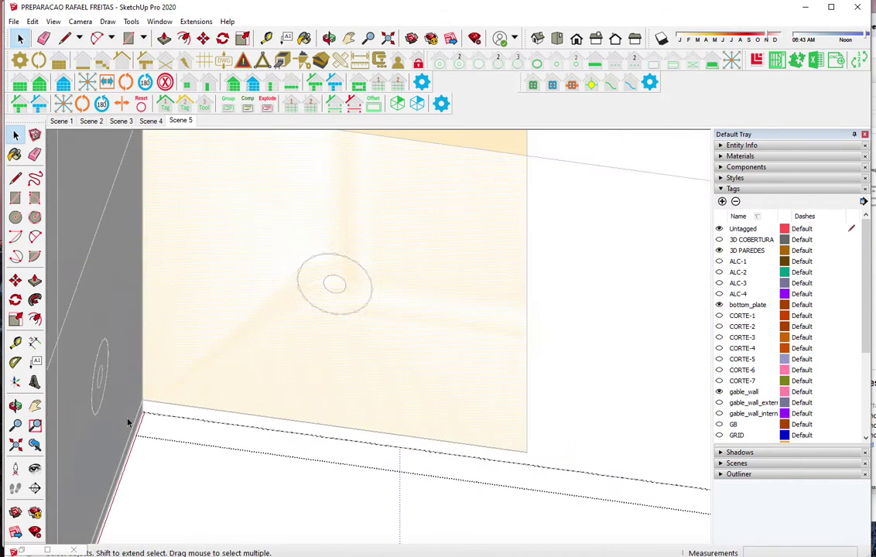
scroll(129, 422, "down", 2)
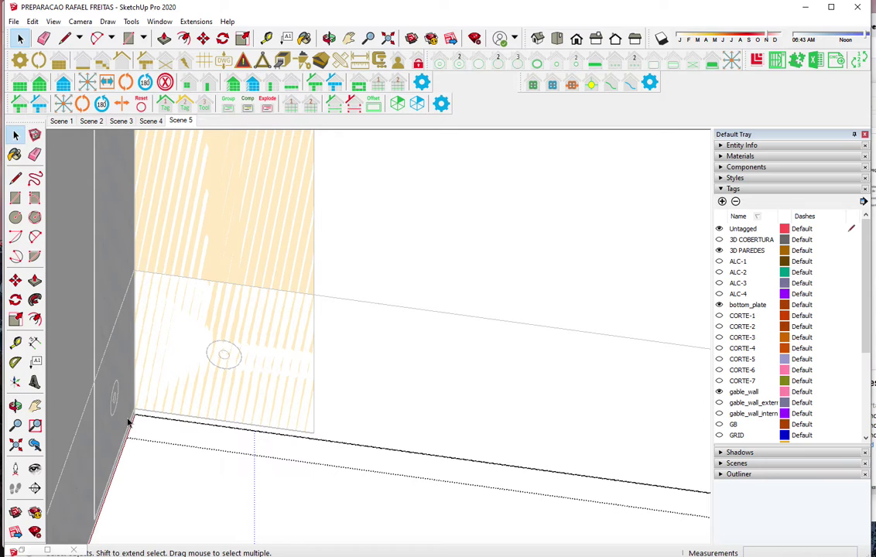
scroll(137, 421, "up", 1)
scroll(133, 422, "up", 2)
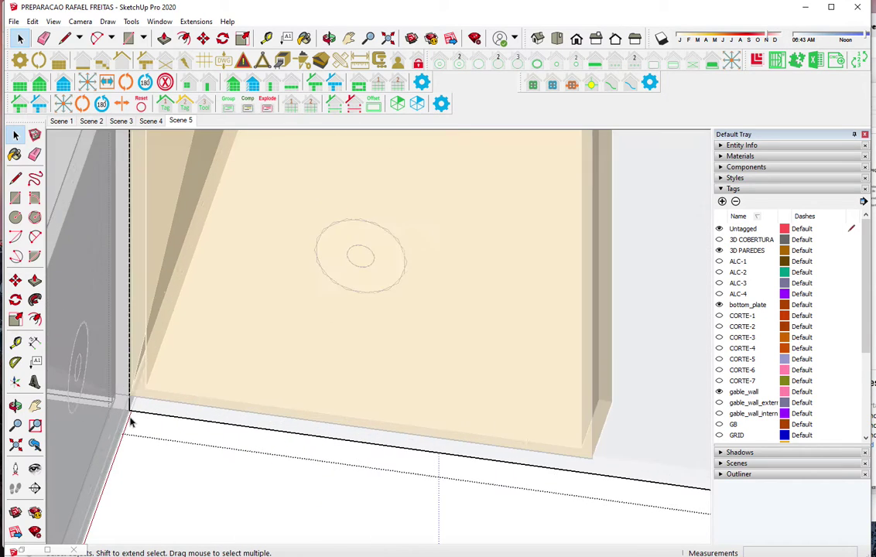
scroll(130, 422, "up", 2)
scroll(130, 422, "up", 1)
key("x")
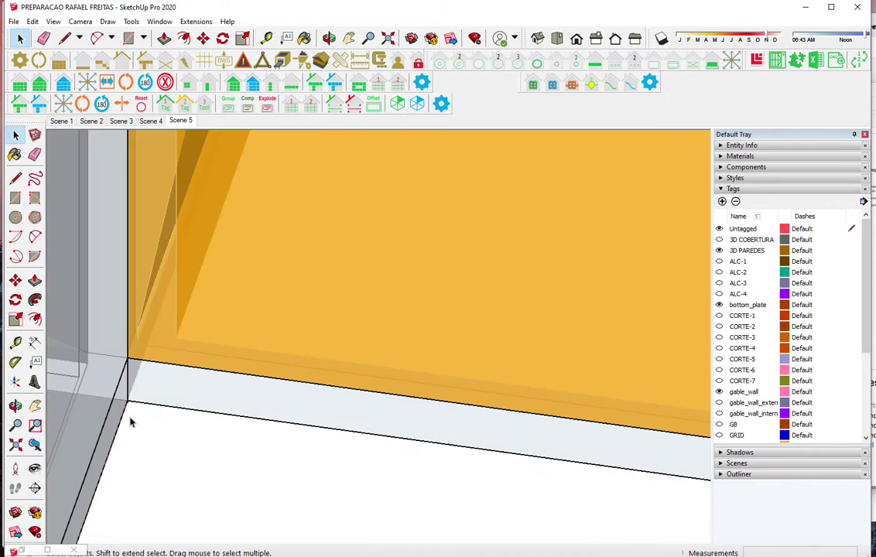
scroll(130, 412, "down", 1)
scroll(130, 412, "down", 1)
scroll(130, 413, "down", 1)
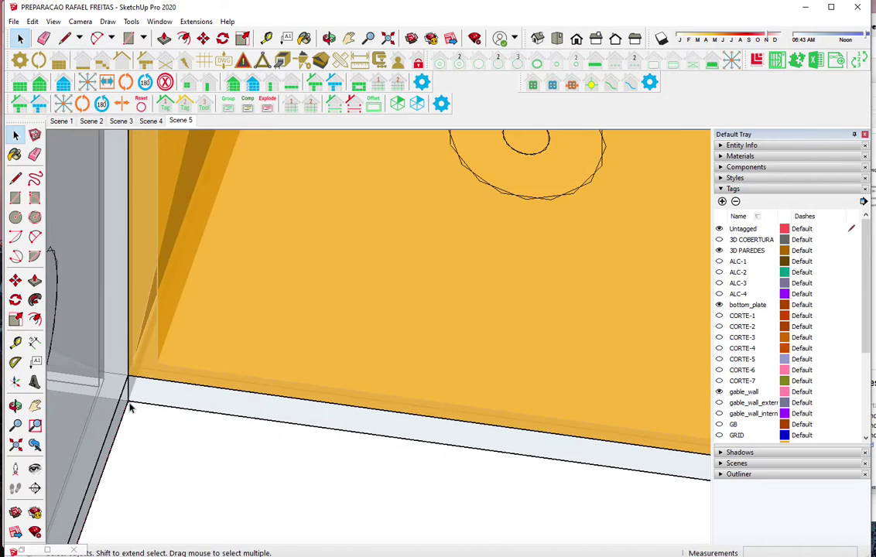
scroll(130, 413, "down", 1)
key("x")
scroll(130, 411, "down", 1)
scroll(130, 410, "down", 1)
scroll(130, 410, "down", 1)
scroll(130, 408, "down", 1)
scroll(130, 410, "down", 2)
scroll(129, 411, "down", 1)
scroll(130, 410, "down", 1)
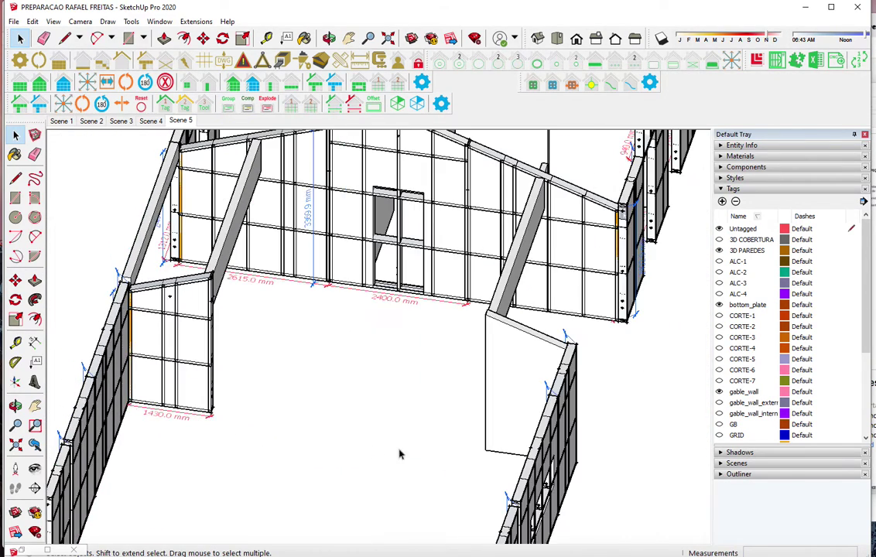
Give the new gable wall 2402.9 mm heel heights and a 20.3° pitch
mouse_move(499, 455)
middle_mouse_down()
mouse_move(160, 421)
mouse_move(124, 371)
middle_mouse_up()
left_click(57, 63)
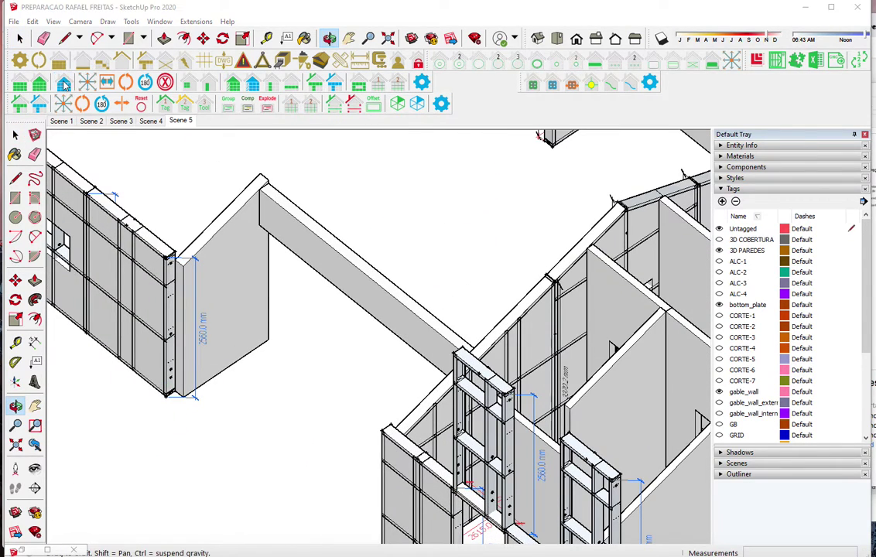
left_click(462, 310)
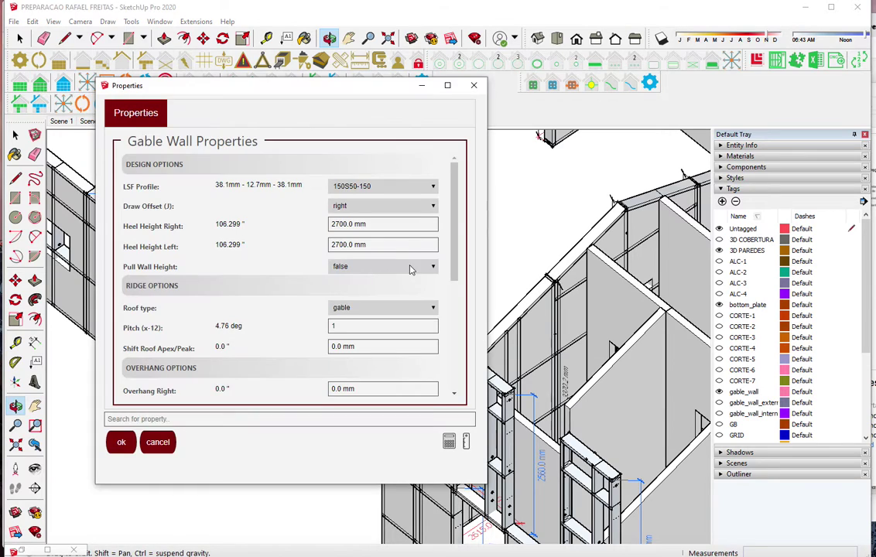
left_click(342, 223)
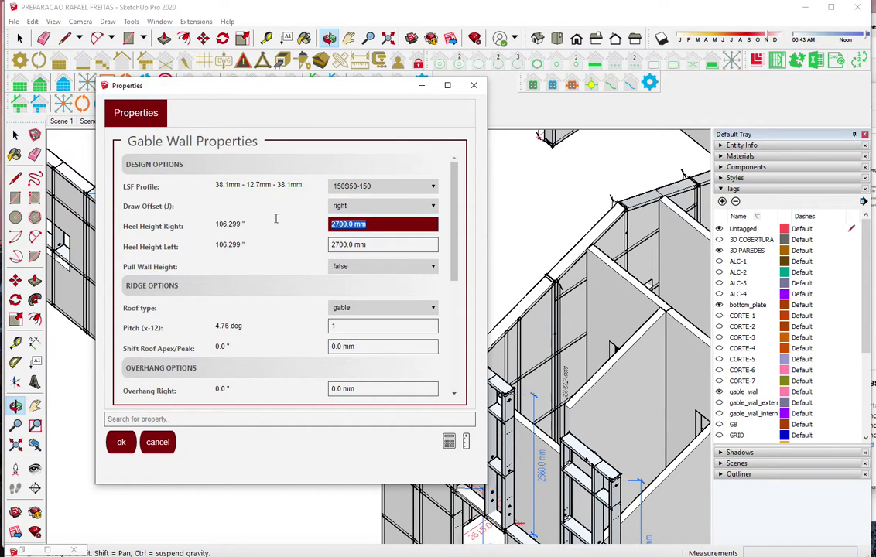
type("2402.9")
key("Tab")
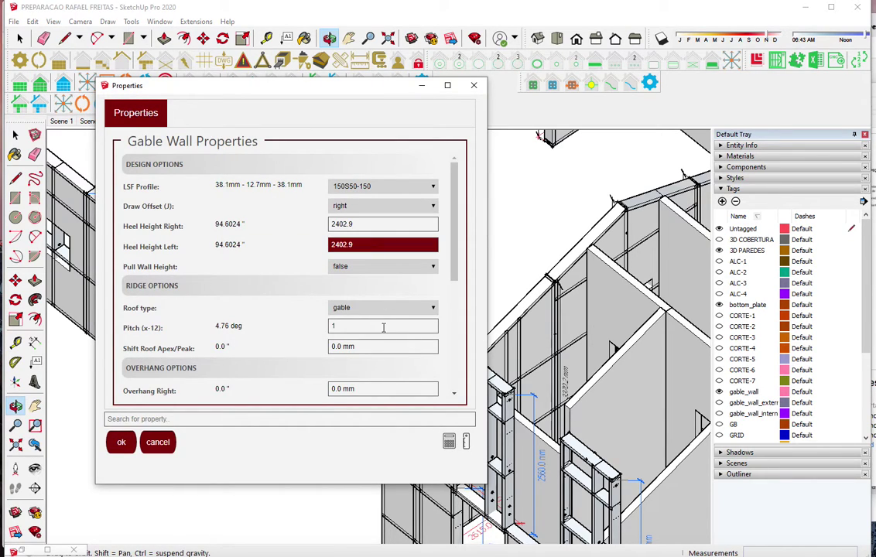
left_click(383, 328)
left_click(241, 326)
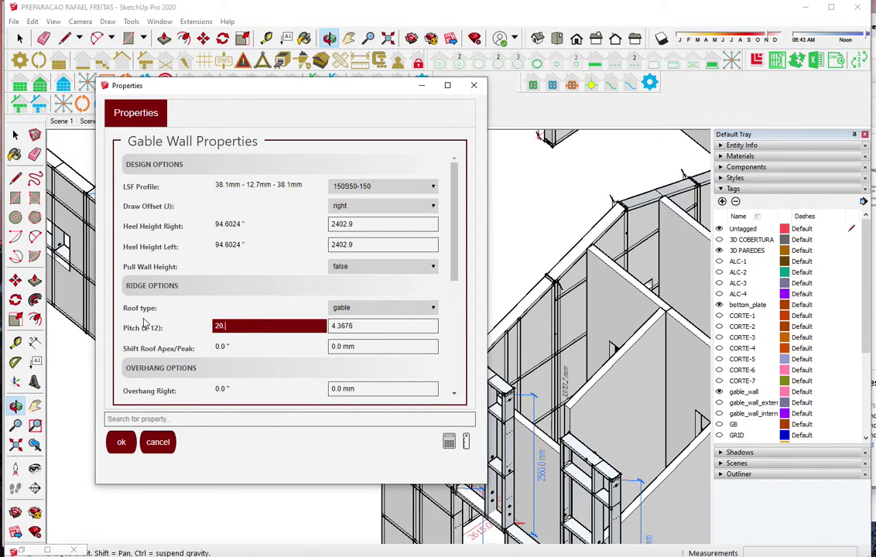
type("3")
key("Tab")
left_click(119, 443)
key("Tab")
type("1430")
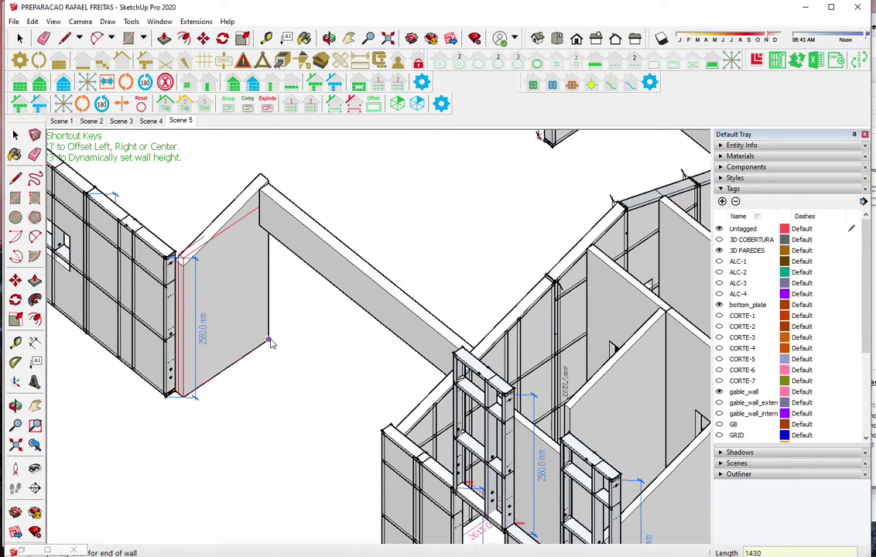
Finish the 1430 mm wall with corner studs at the intersection and select it
left_click(270, 341)
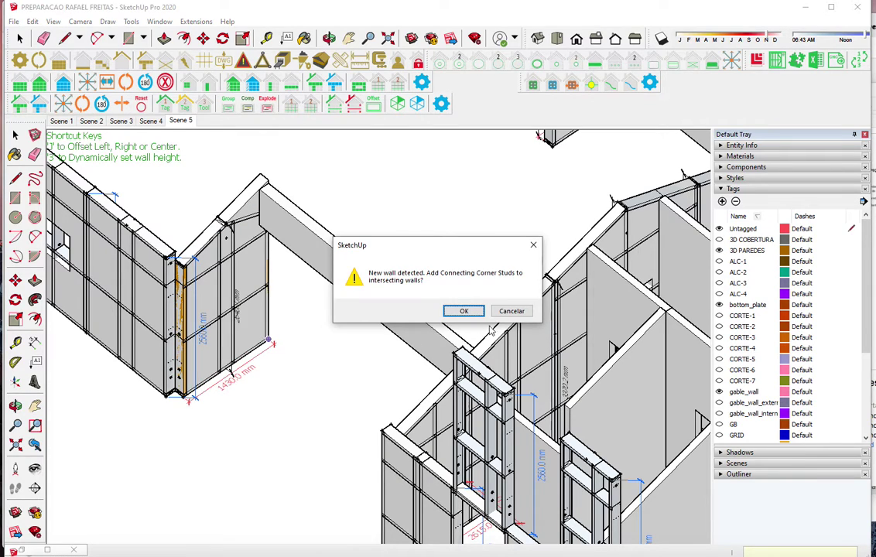
key("Return")
left_click(247, 332)
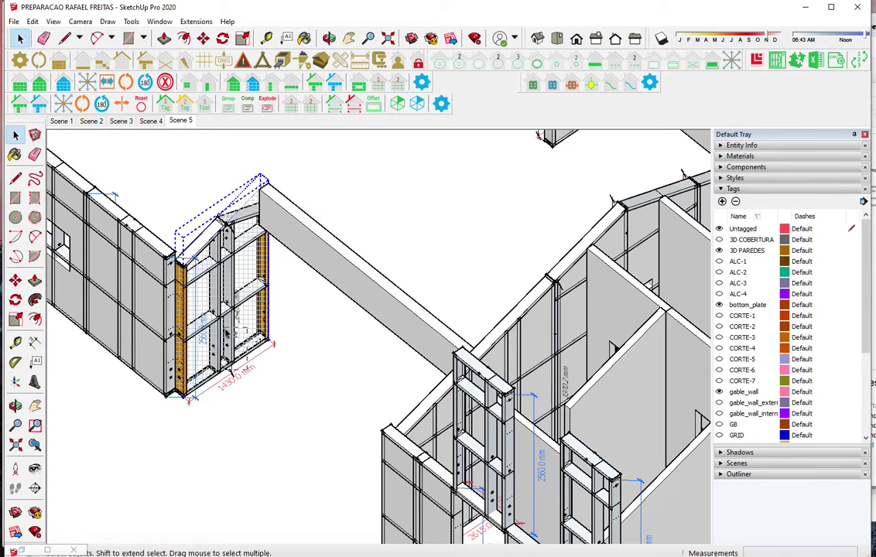
left_click(247, 363)
Change the new wall's roof type to mono and hide the panel grid lines
left_click(63, 78)
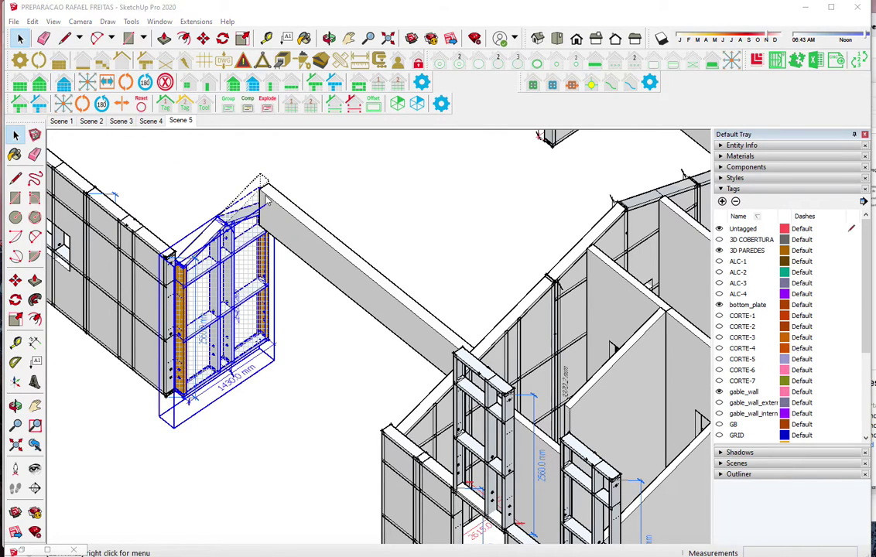
left_click(388, 291)
left_click(376, 290)
left_click(376, 291)
left_click(364, 311)
left_click(122, 441)
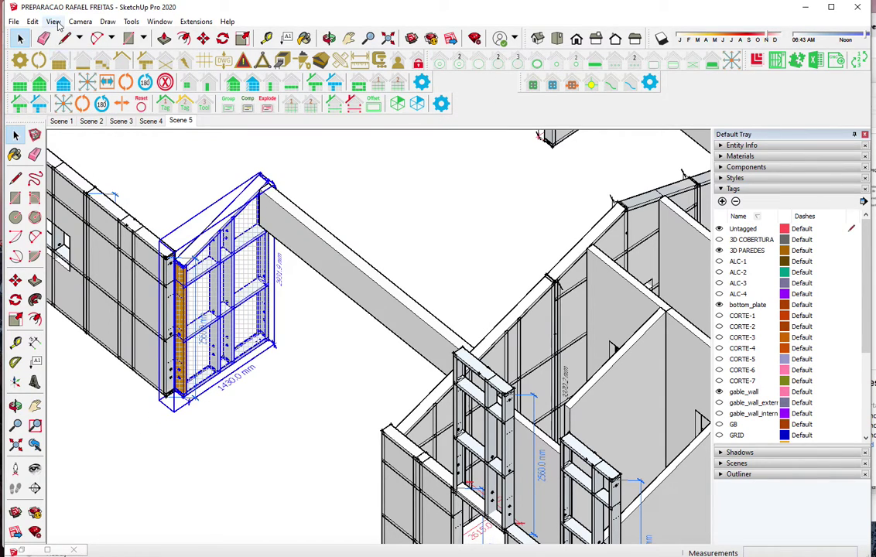
left_click(53, 22)
left_click(77, 68)
left_click(274, 408)
scroll(172, 409, "up", 1)
scroll(181, 386, "up", 3)
scroll(180, 383, "up", 2)
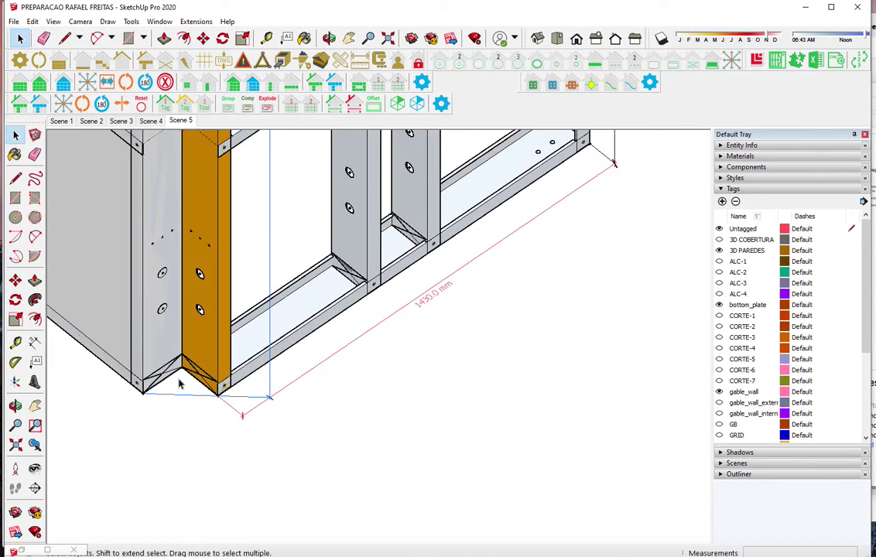
scroll(179, 383, "up", 2)
scroll(182, 376, "up", 2)
scroll(189, 363, "up", 2)
scroll(196, 357, "up", 1)
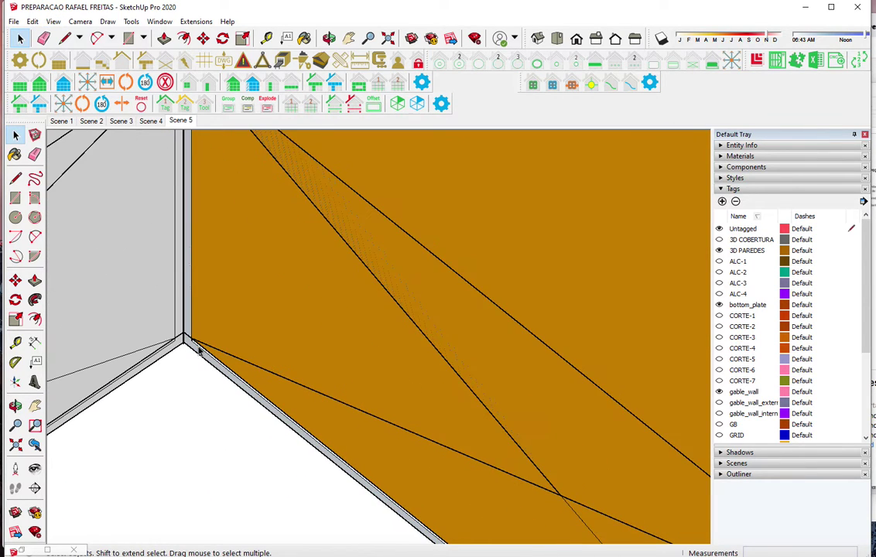
middle_click_drag(198, 350, 167, 351)
left_click(167, 350)
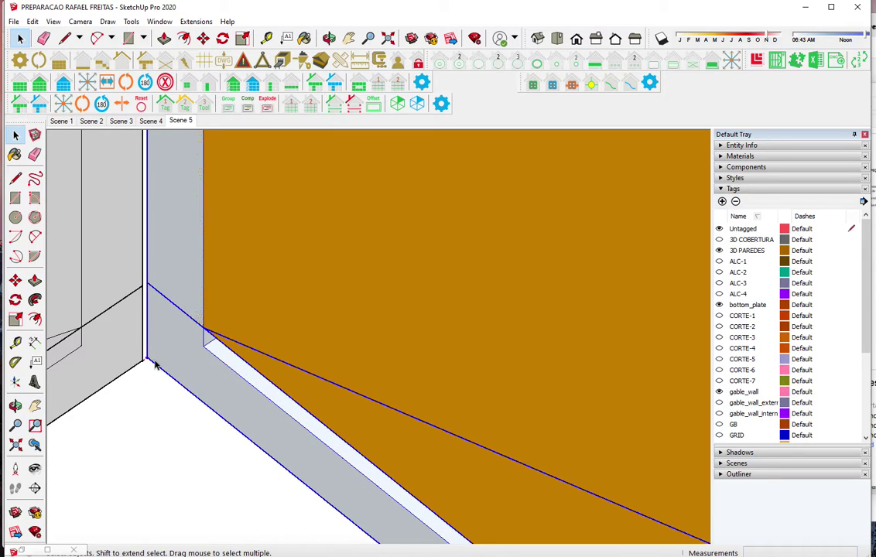
key("m")
scroll(150, 360, "up", 1)
left_click(143, 354)
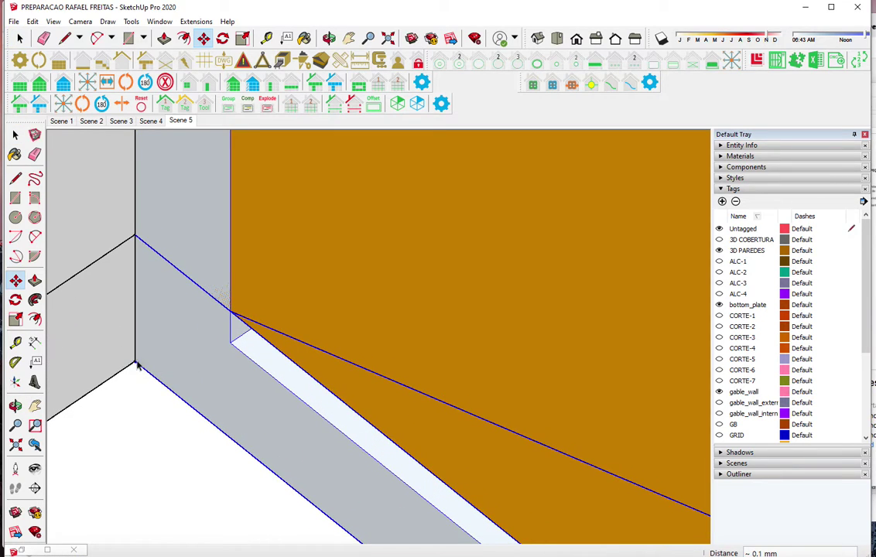
key("space")
scroll(174, 356, "up", 2)
scroll(175, 355, "up", 2)
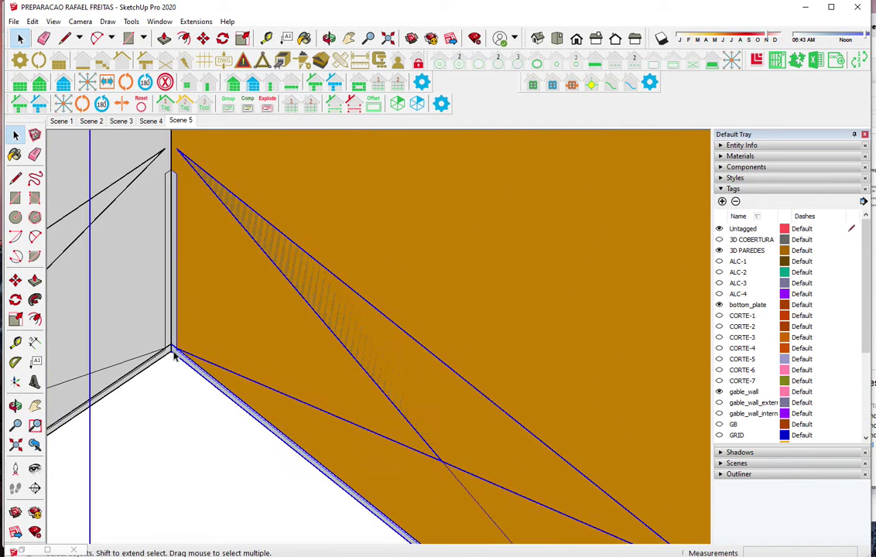
scroll(174, 354, "down", 2)
scroll(175, 354, "down", 2)
scroll(175, 355, "down", 1)
scroll(175, 356, "down", 1)
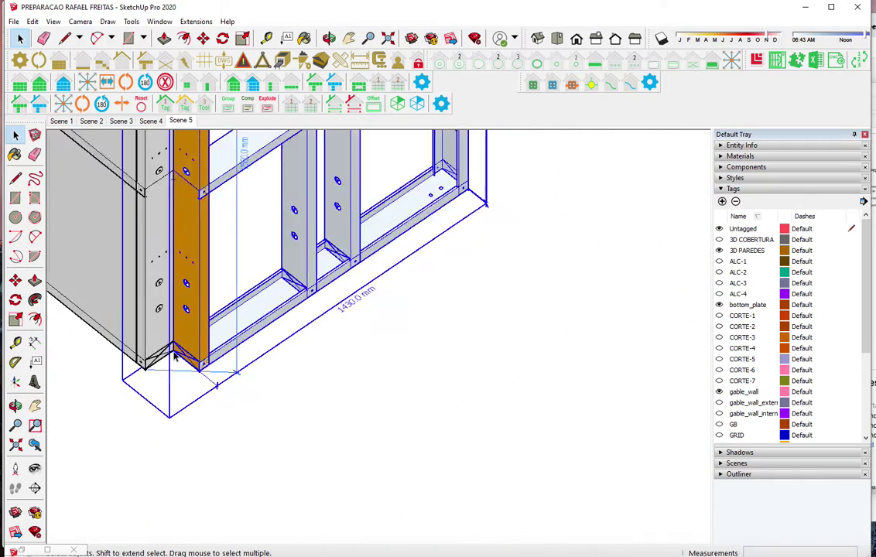
scroll(175, 356, "down", 3)
scroll(175, 355, "down", 2)
middle_click_drag(323, 383, 714, 491)
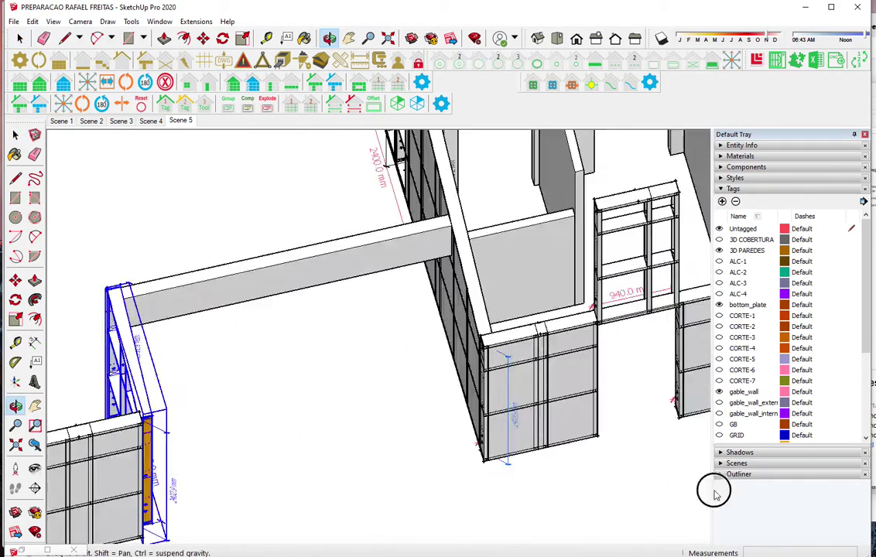
scroll(478, 411, "up", 3)
scroll(478, 414, "up", 2)
scroll(472, 422, "up", 2)
scroll(481, 404, "up", 1)
scroll(473, 386, "up", 2)
scroll(498, 375, "up", 2)
middle_click_drag(498, 375, 539, 349)
scroll(479, 328, "up", 2)
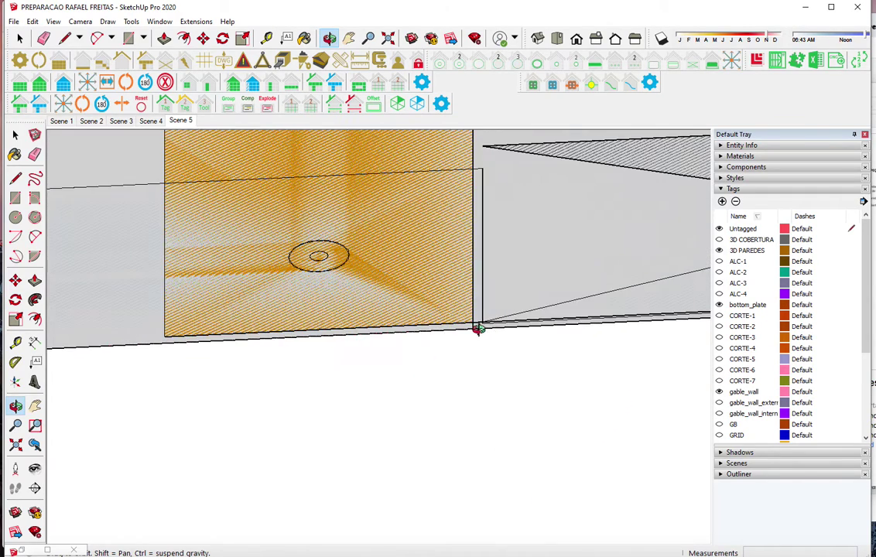
scroll(478, 328, "up", 3)
mouse_move(483, 322)
middle_mouse_down()
mouse_move(362, 309)
mouse_move(455, 412)
middle_mouse_up()
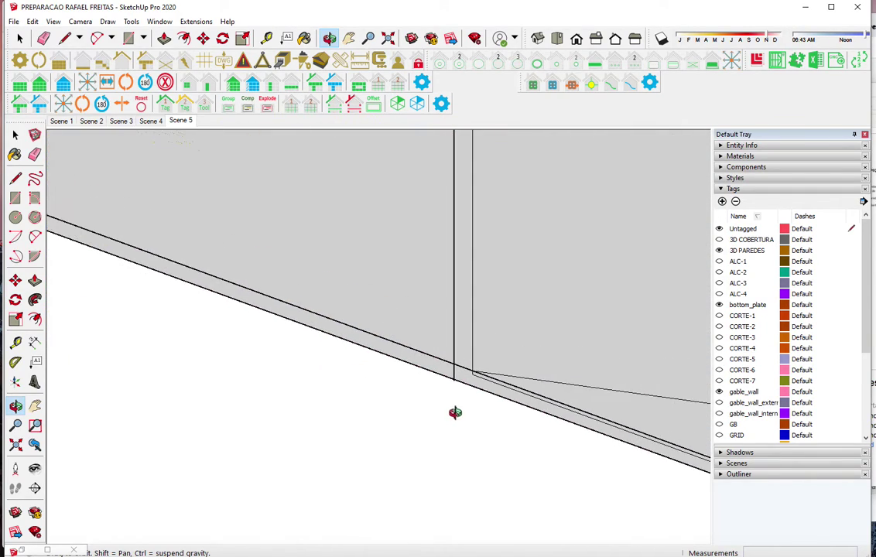
scroll(368, 405, "down", 2)
scroll(368, 404, "down", 1)
scroll(367, 405, "down", 2)
scroll(367, 404, "down", 1)
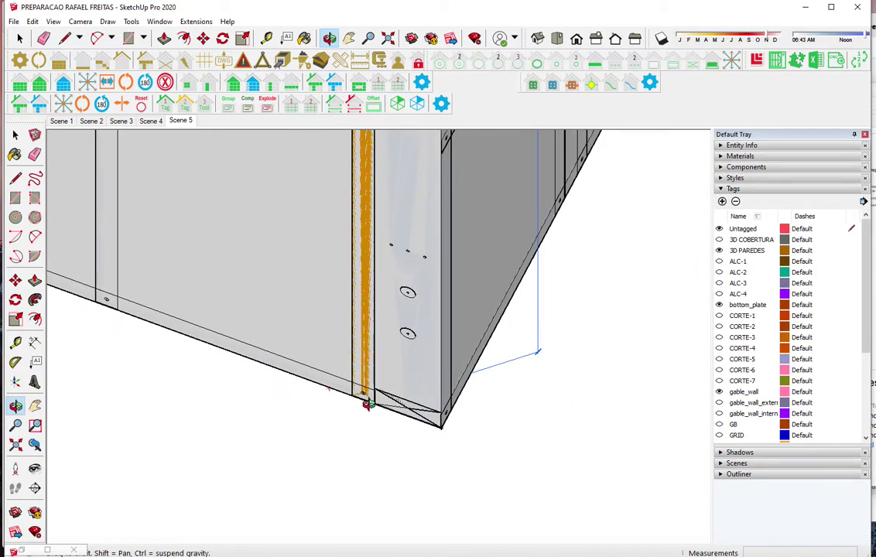
scroll(367, 405, "down", 2)
scroll(370, 402, "down", 2)
scroll(372, 402, "down", 2)
scroll(371, 404, "down", 1)
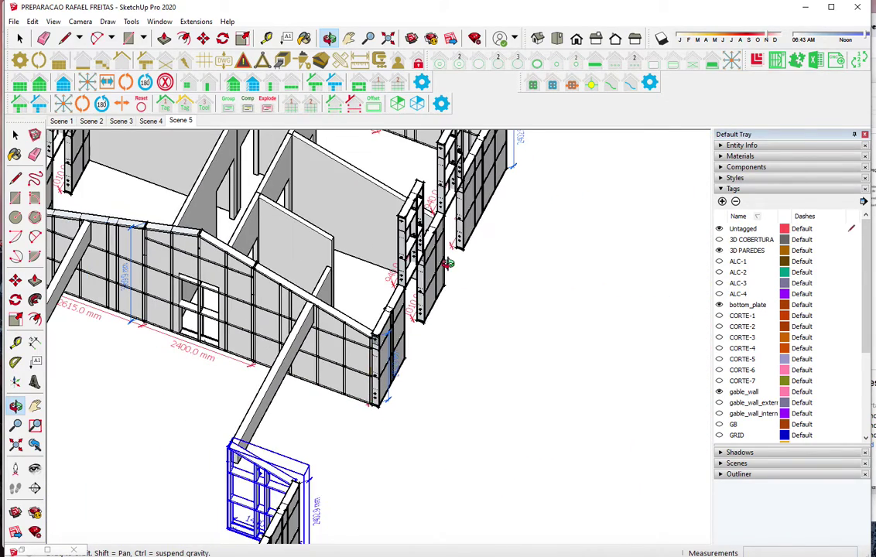
scroll(447, 263, "down", 3)
scroll(448, 263, "down", 2)
mouse_move(448, 263)
middle_mouse_down()
mouse_move(303, 485)
mouse_move(393, 410)
mouse_move(552, 392)
mouse_move(606, 401)
mouse_move(542, 402)
middle_mouse_up()
scroll(302, 483, "up", 1)
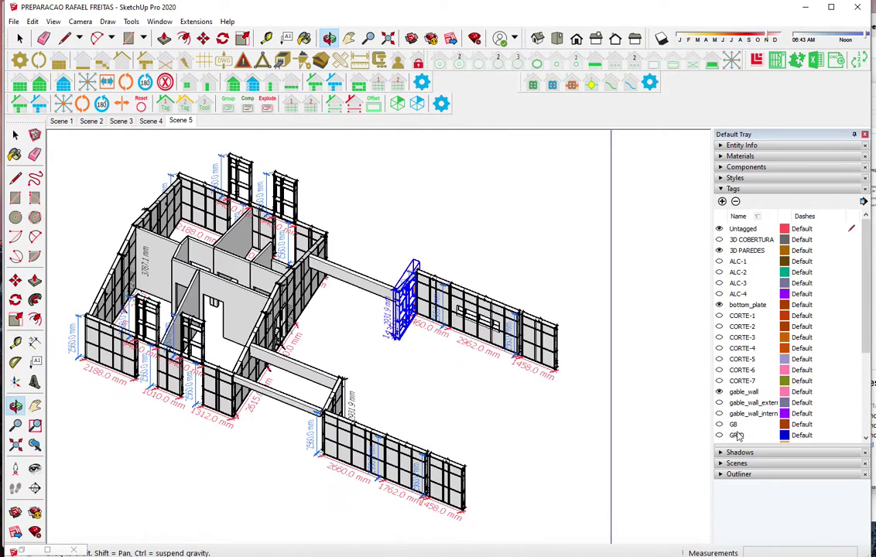
Zoom in on the house and open Wall Properties from the FrameBuilder Wall Settings gear
scroll(122, 333, "up", 1)
scroll(125, 326, "up", 2)
scroll(132, 319, "up", 2)
scroll(136, 311, "up", 1)
scroll(147, 287, "up", 2)
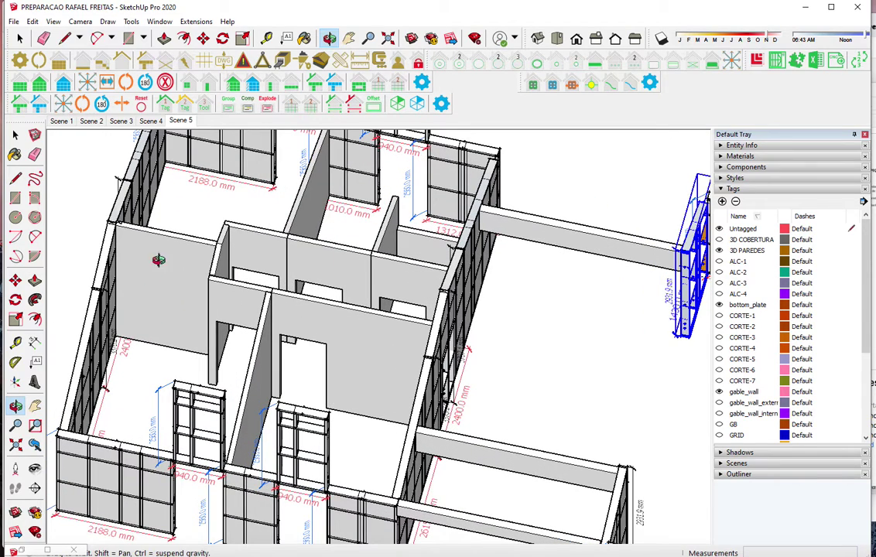
left_click(435, 92)
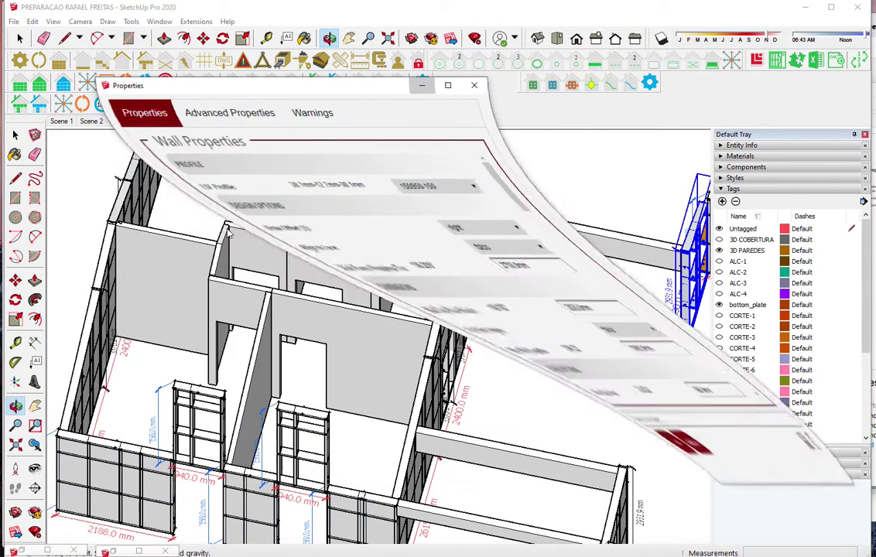
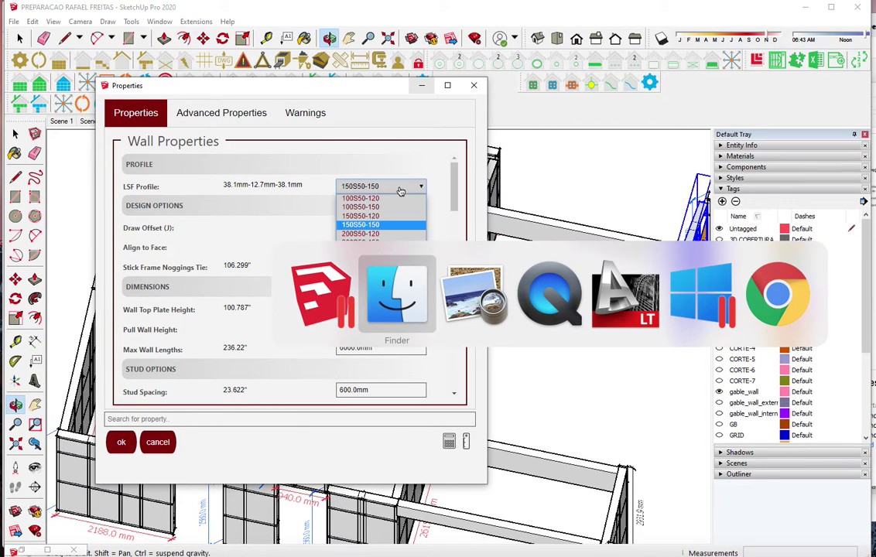
Check the reference drawings, then set the LSF stud profile to 100S50-150 in Wall Properties
key("super+Tab")
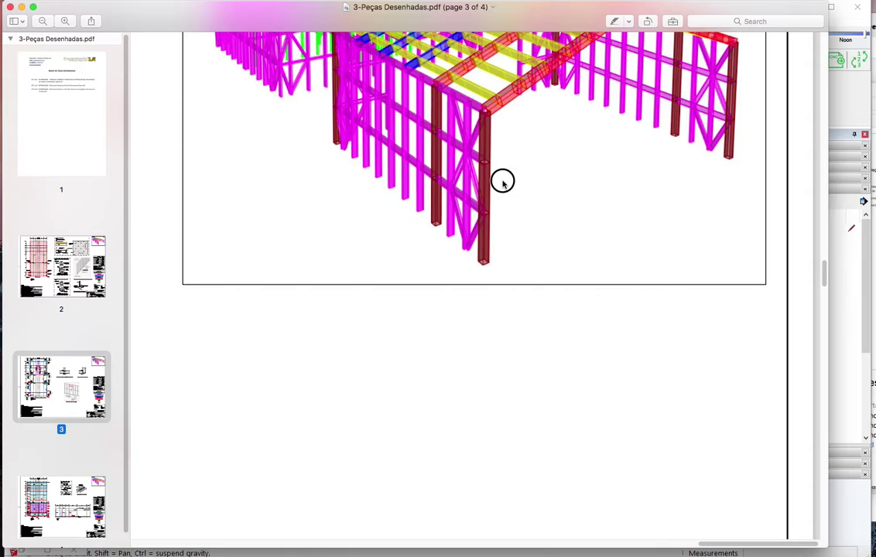
scroll(573, 357, "up", 2)
scroll(574, 358, "up", 3)
scroll(391, 197, "up", 3)
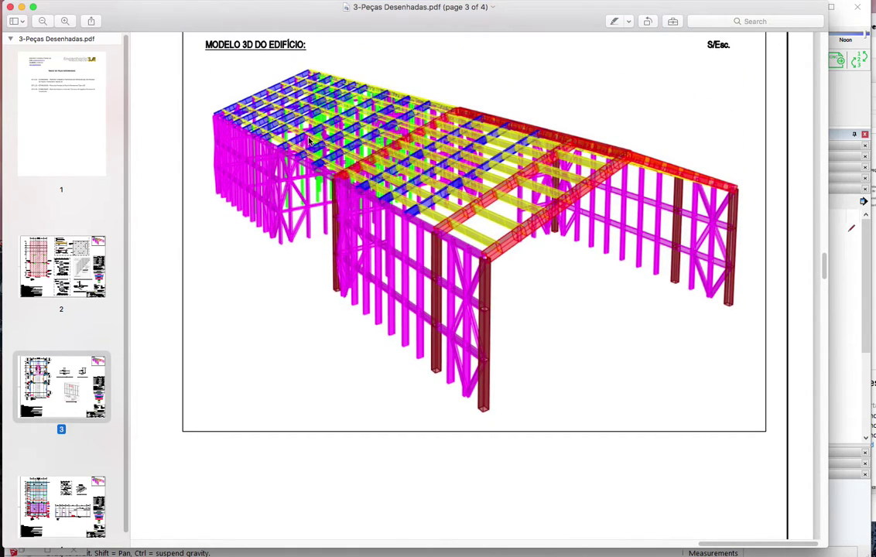
key("super+Tab")
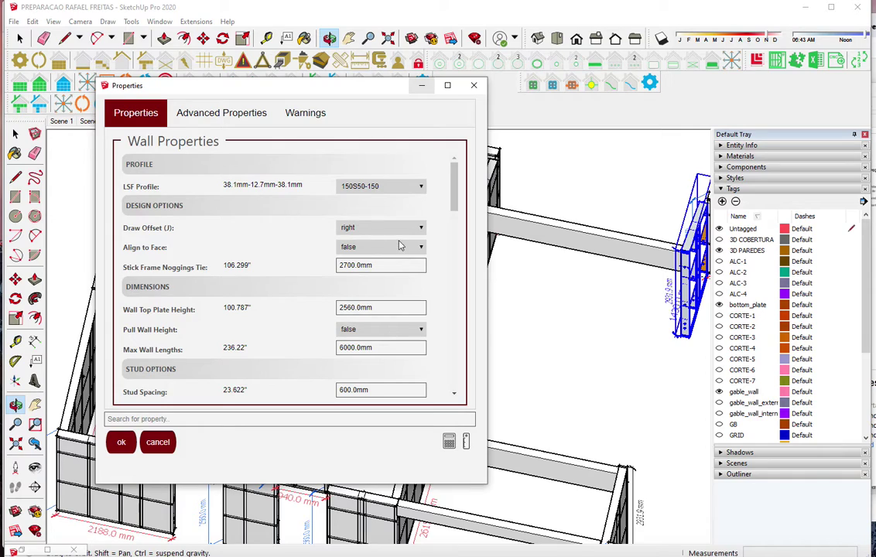
left_click(403, 185)
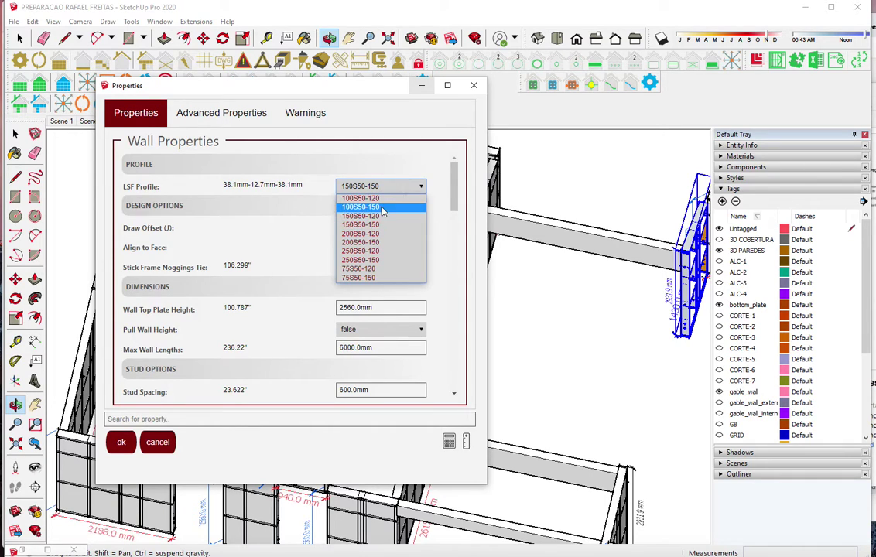
left_click(384, 208)
left_click(122, 441)
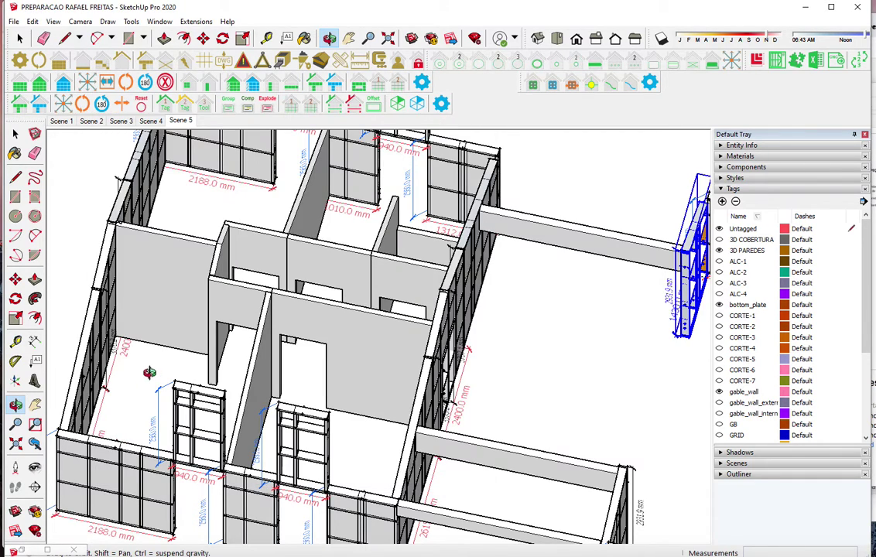
Measure the left concrete wall's height at about 3795.3 mm with the Tape Measure
scroll(124, 342, "up", 2)
scroll(123, 342, "up", 1)
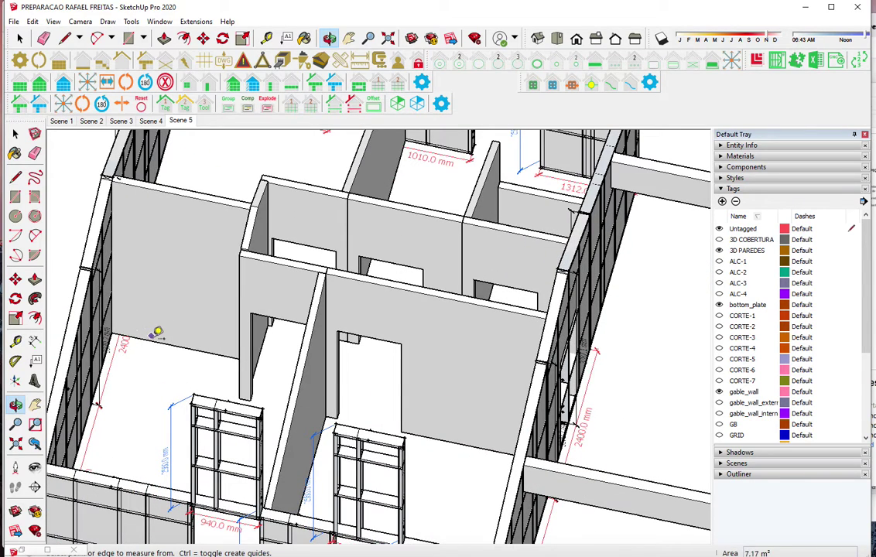
left_click(156, 335)
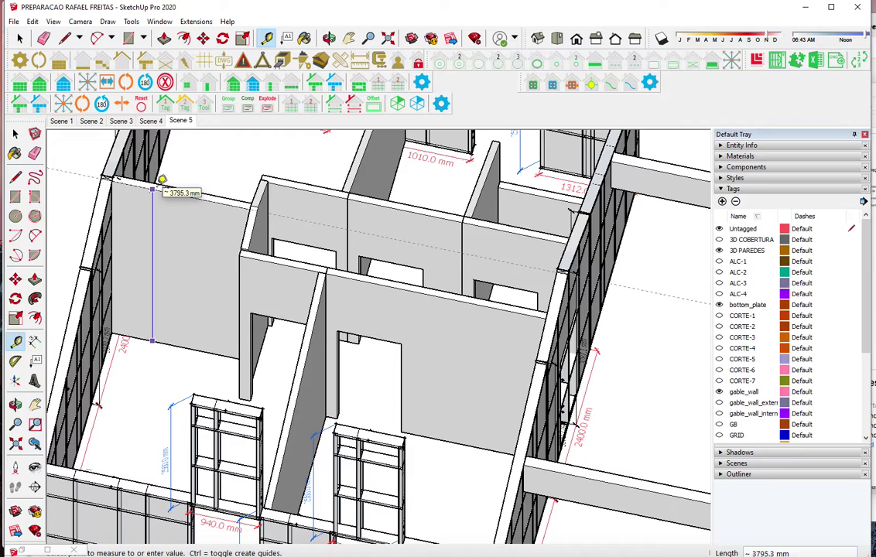
key("space")
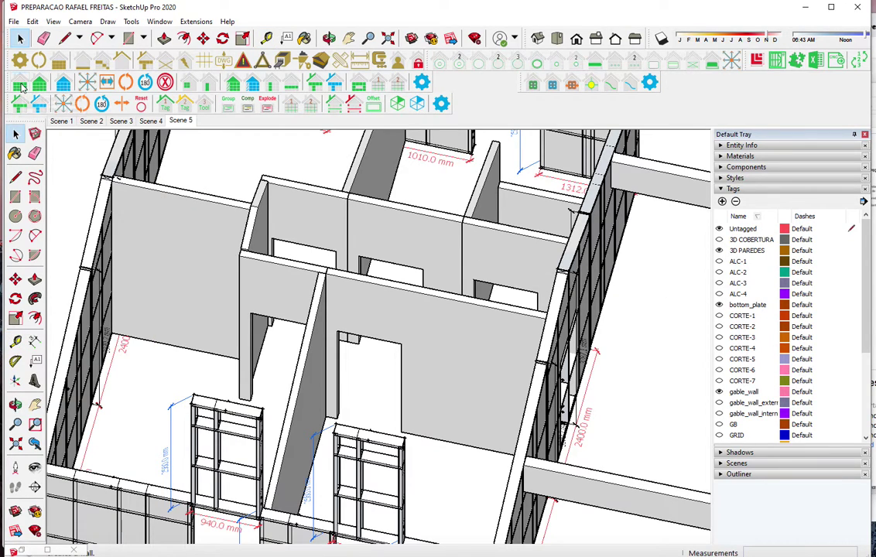
left_click(20, 85)
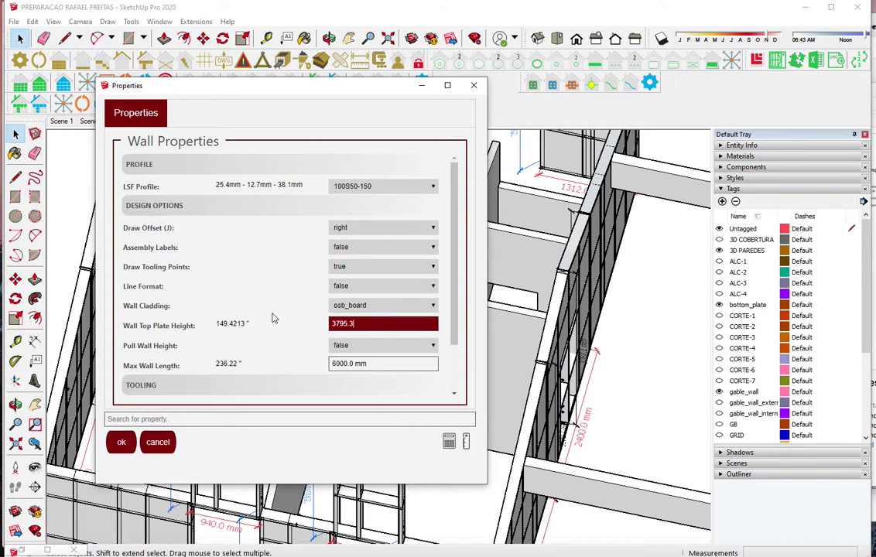
Apply a 3795.3 mm wall top plate height and start the wall at the concrete wall corner
key("Return")
scroll(96, 332, "up", 2)
scroll(96, 333, "up", 3)
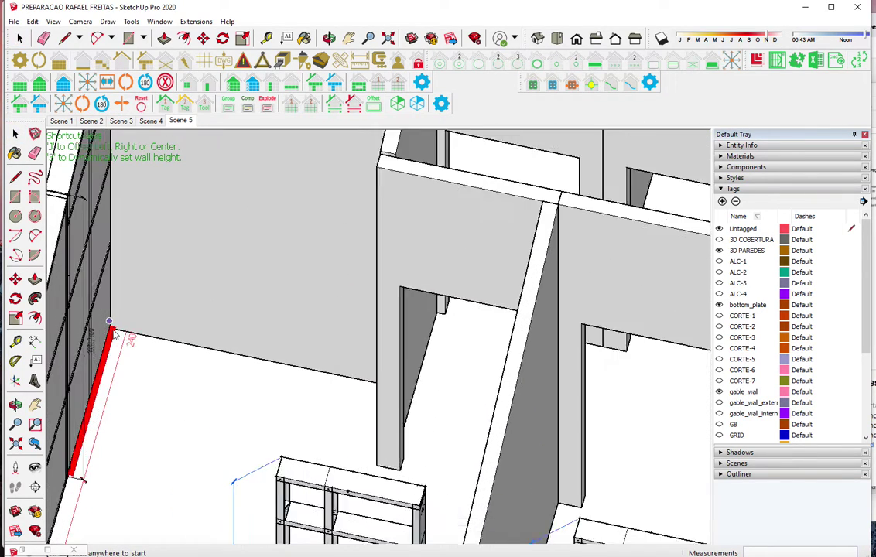
scroll(96, 333, "up", 3)
middle_click_drag(96, 333, 98, 333)
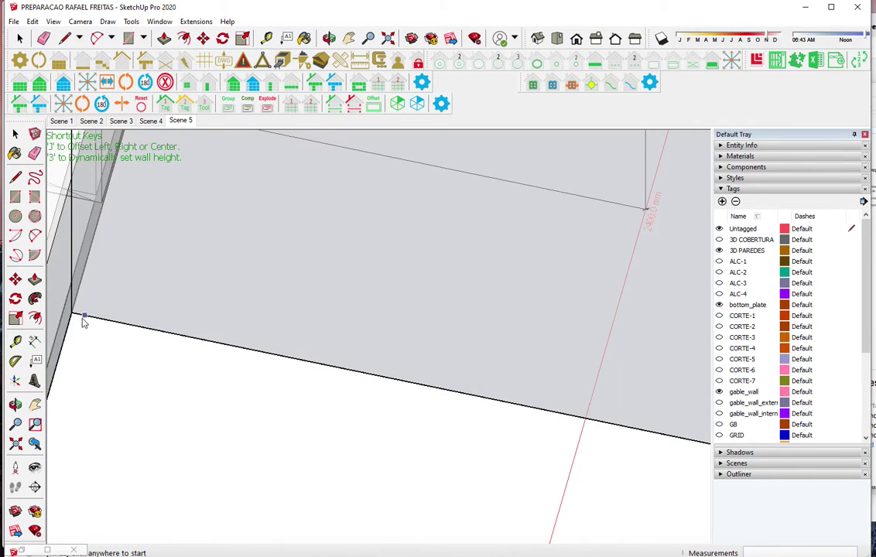
left_click(72, 315)
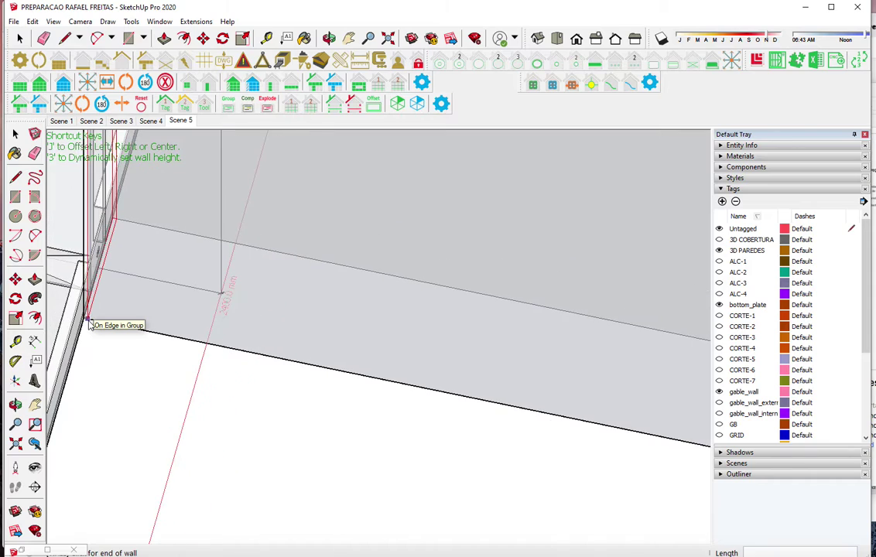
Finish the 1890 mm wall without corner studs, then measure the height beside the doorway
scroll(89, 324, "down", 5)
middle_click_drag(89, 323, 334, 400)
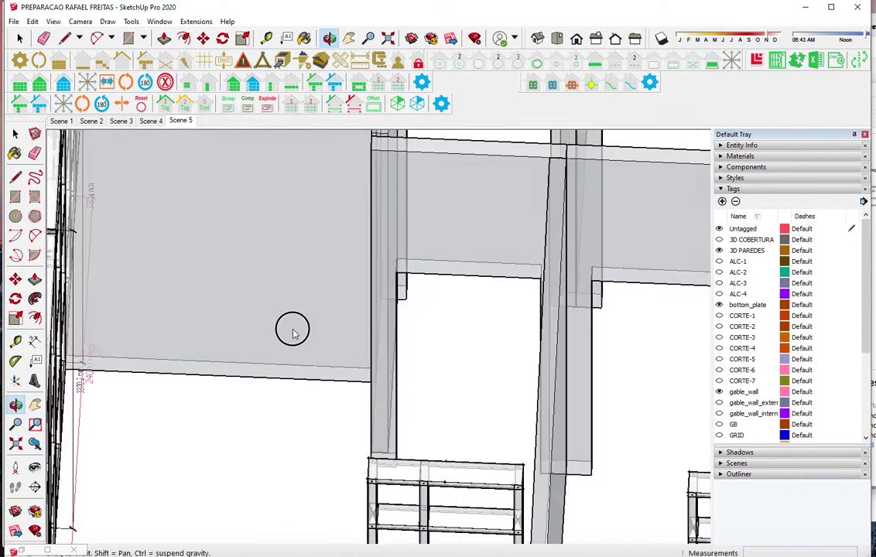
scroll(340, 391, "up", 3)
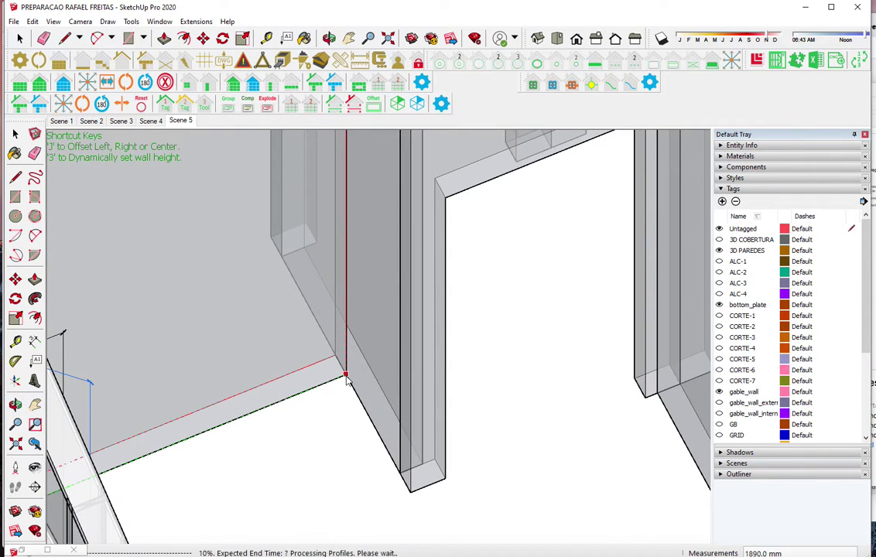
scroll(337, 449, "down", 2)
scroll(314, 440, "down", 2)
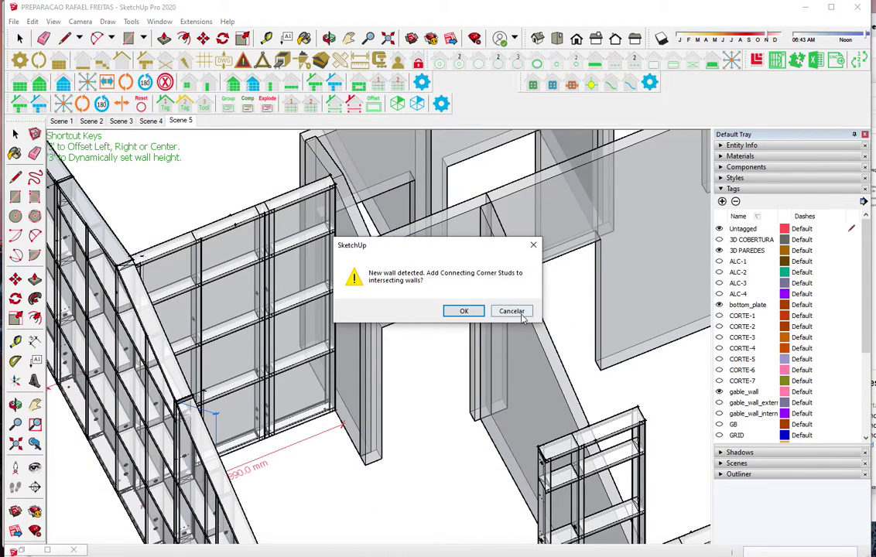
left_click(520, 313)
left_click(400, 234)
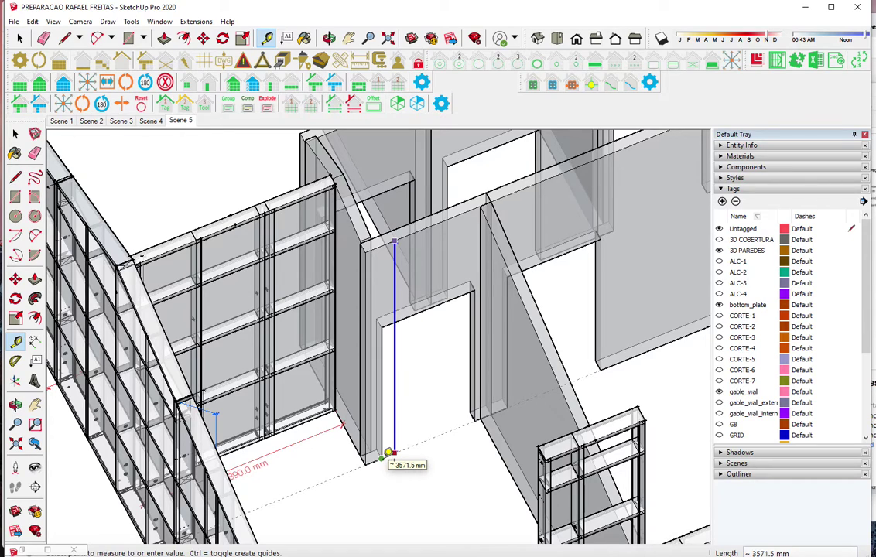
Set the wall top plate height to 3571 mm and draw the 1188 mm doorway wall
key("space")
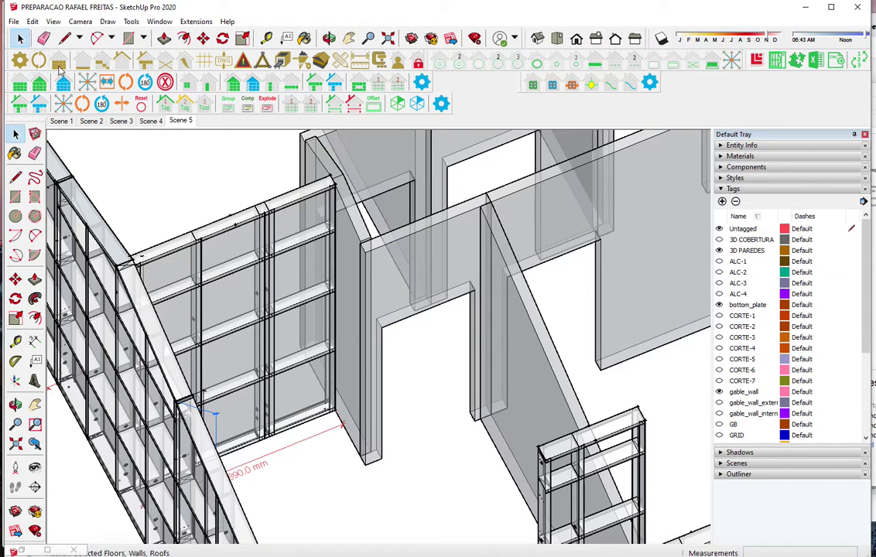
left_click(20, 85)
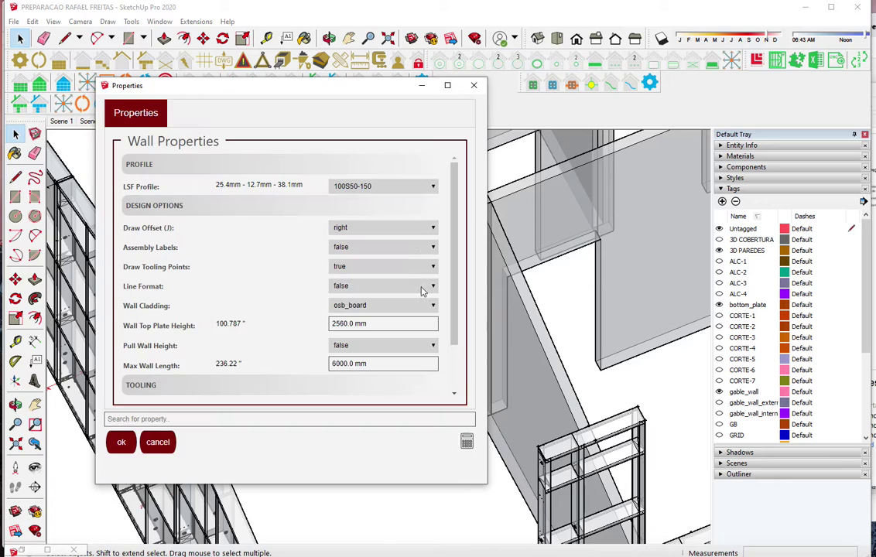
left_click_drag(390, 323, 285, 317)
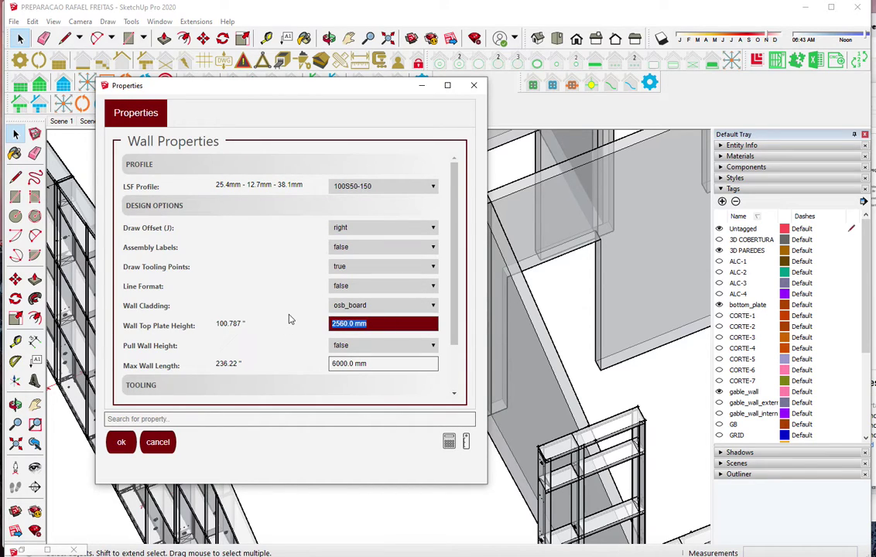
type("3571")
key("Return")
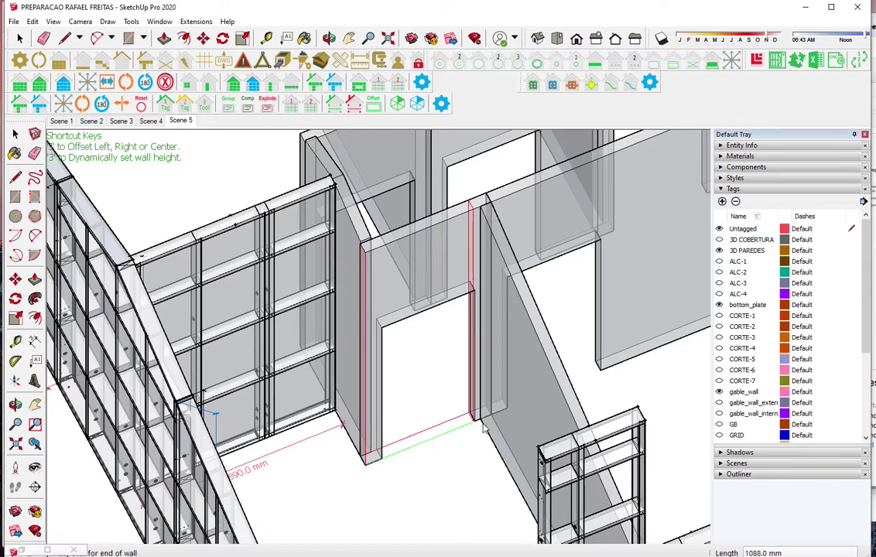
middle_click_drag(491, 418, 315, 397)
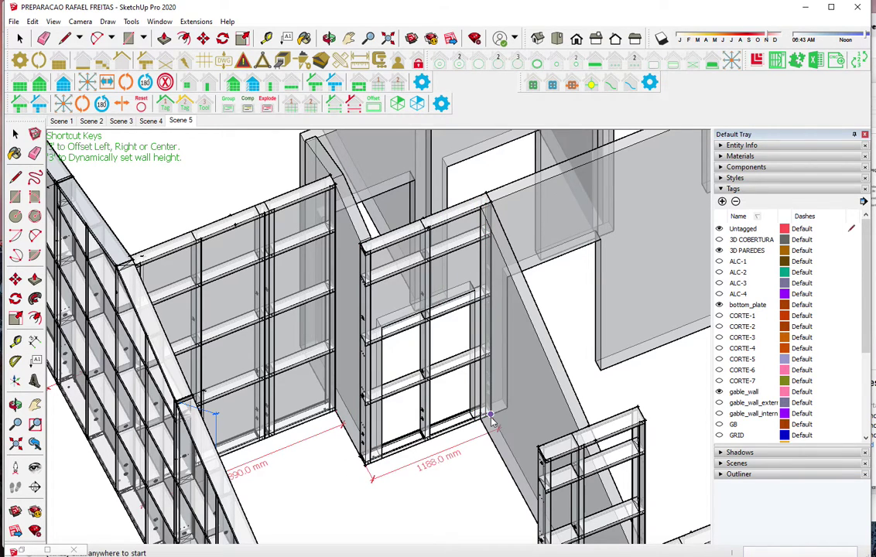
Zoom in and start a new wall at the doorway wall's corner
scroll(498, 479, "up", 1)
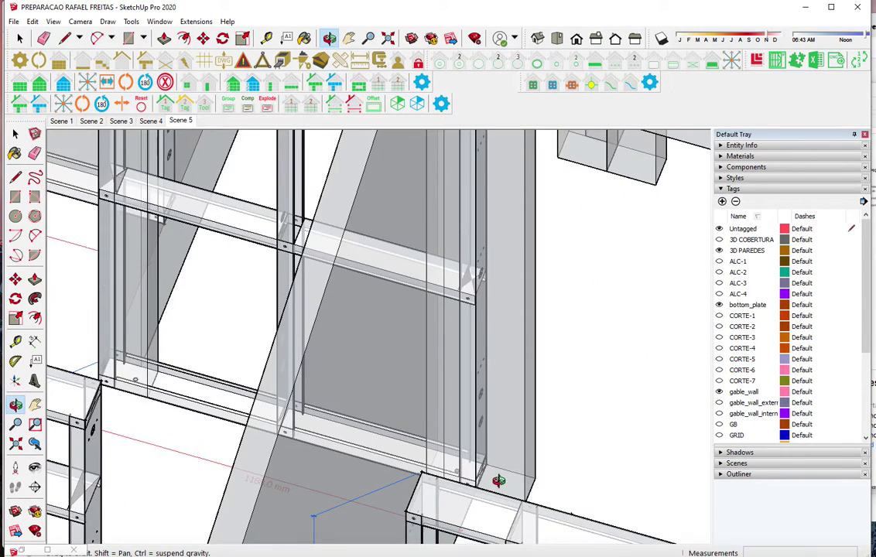
scroll(489, 464, "up", 1)
scroll(489, 475, "up", 1)
scroll(442, 482, "up", 1)
scroll(439, 472, "up", 1)
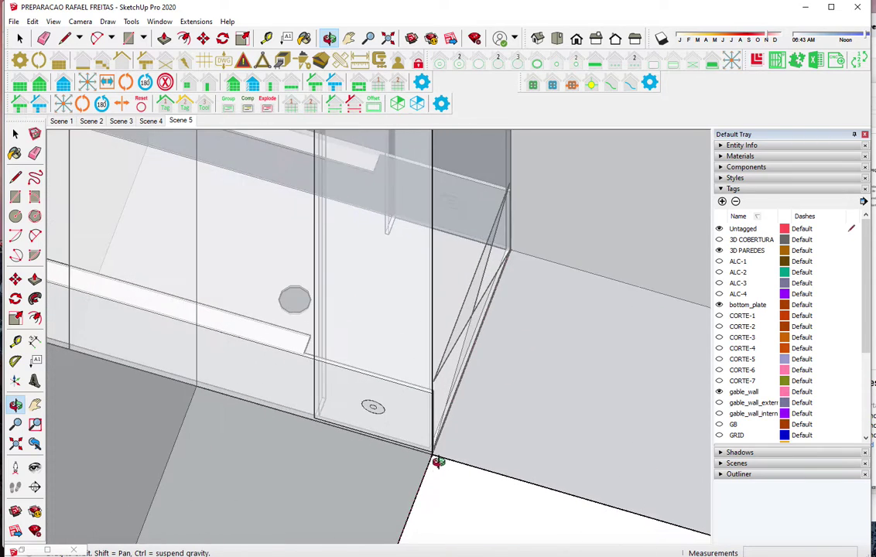
scroll(438, 460, "up", 1)
scroll(430, 457, "up", 1)
left_click(418, 452)
scroll(233, 371, "down", 2)
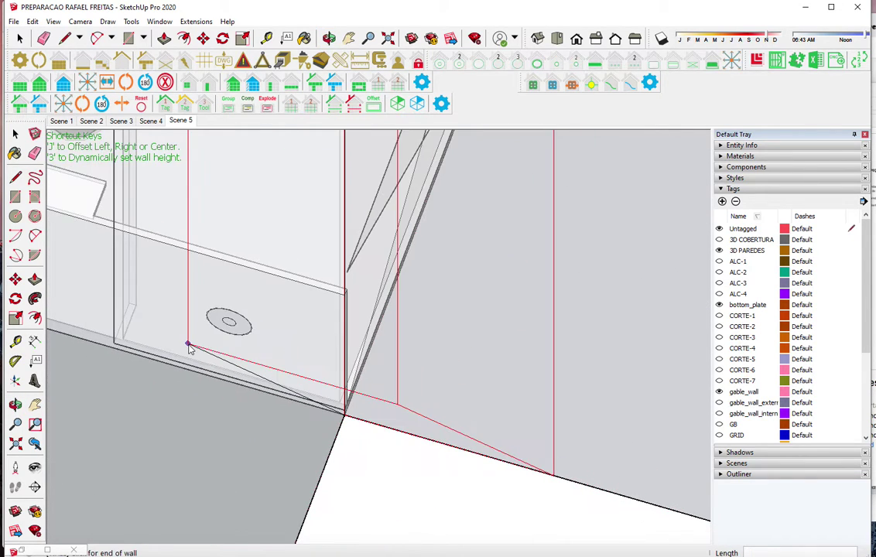
scroll(193, 347, "down", 1)
scroll(195, 348, "down", 1)
scroll(191, 349, "down", 1)
scroll(191, 348, "down", 1)
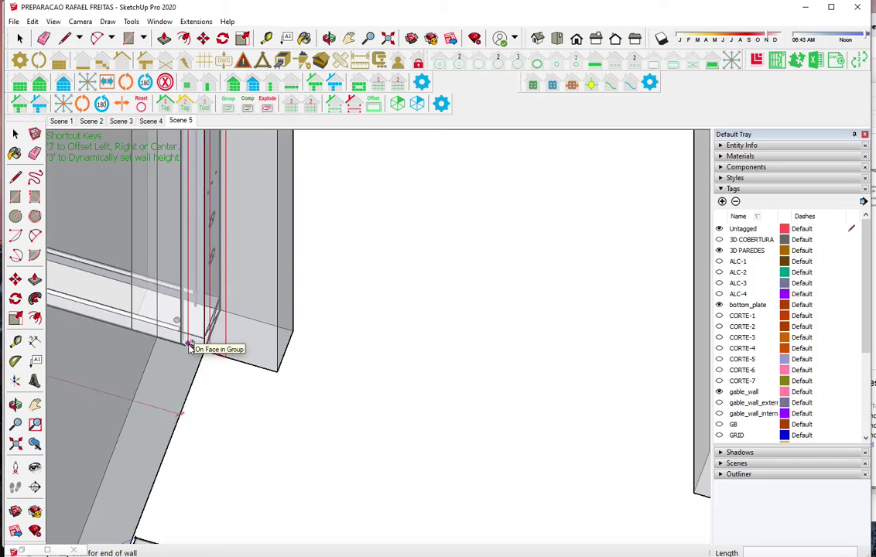
scroll(192, 348, "down", 1)
scroll(193, 348, "down", 2)
scroll(196, 348, "down", 1)
End the wall at 3012 mm, inspect its framing, and begin another wall from the snapped corner
mouse_move(269, 376)
middle_mouse_down()
mouse_move(438, 386)
mouse_move(523, 333)
mouse_move(567, 319)
middle_mouse_up()
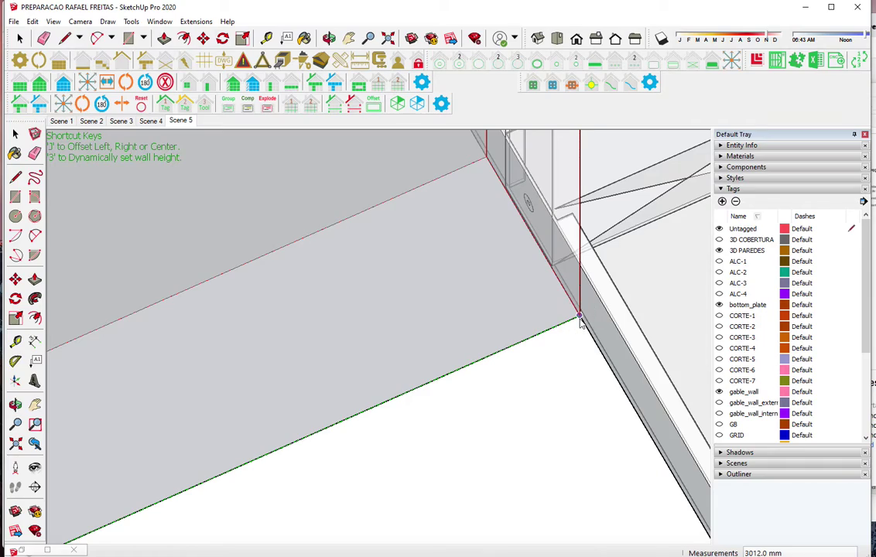
scroll(580, 400, "down", 2)
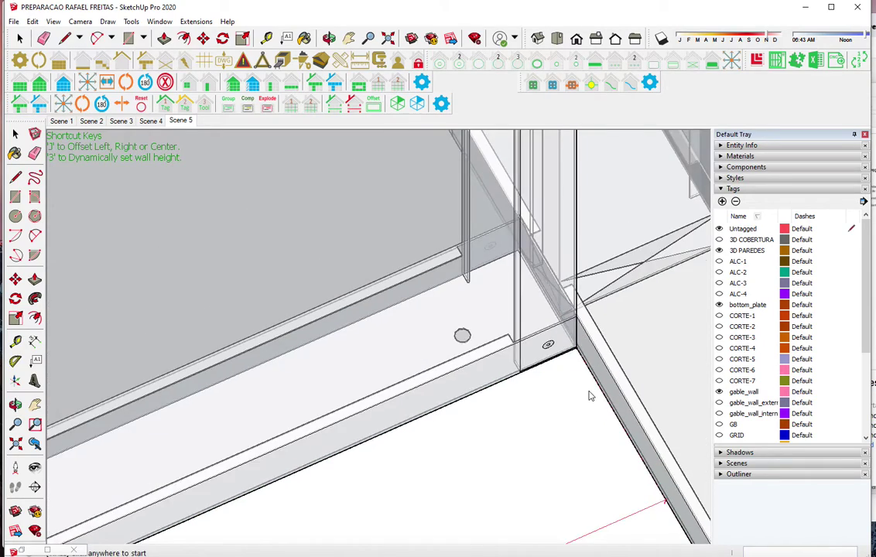
scroll(589, 396, "down", 2)
scroll(590, 396, "down", 3)
mouse_move(589, 396)
middle_mouse_down()
mouse_move(507, 422)
mouse_move(352, 498)
mouse_move(209, 239)
middle_mouse_up()
scroll(188, 287, "up", 3)
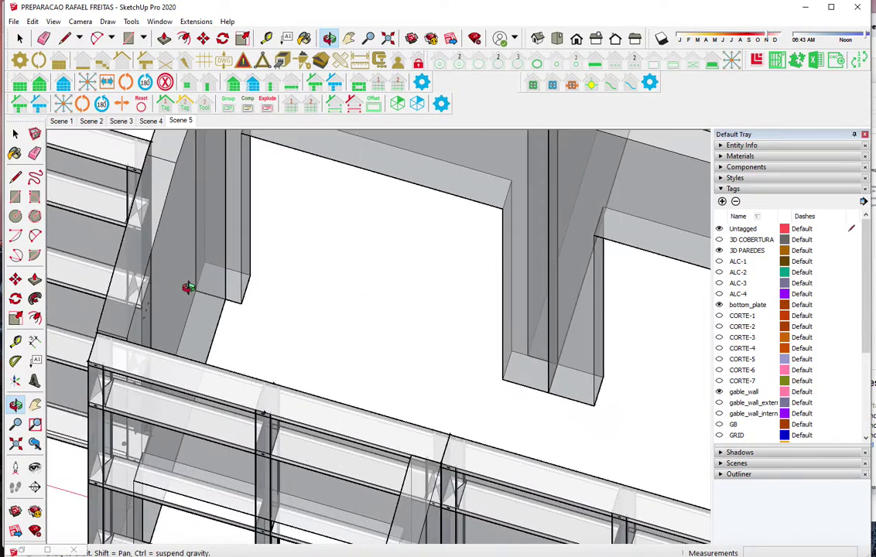
scroll(205, 298, "up", 2)
left_click(198, 292)
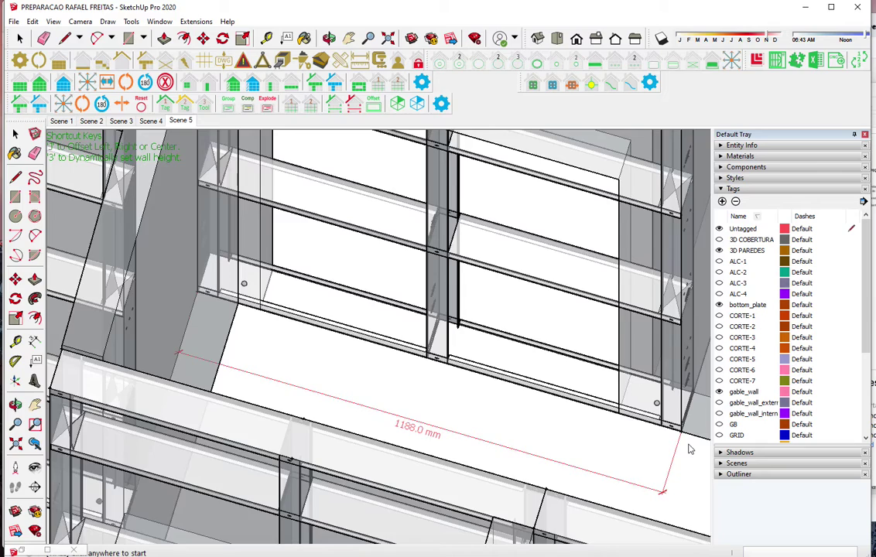
Zoom in and pick the bottom plate corner to continue the framing
scroll(689, 447, "up", 2)
scroll(691, 433, "up", 3)
scroll(693, 432, "up", 2)
scroll(650, 435, "up", 1)
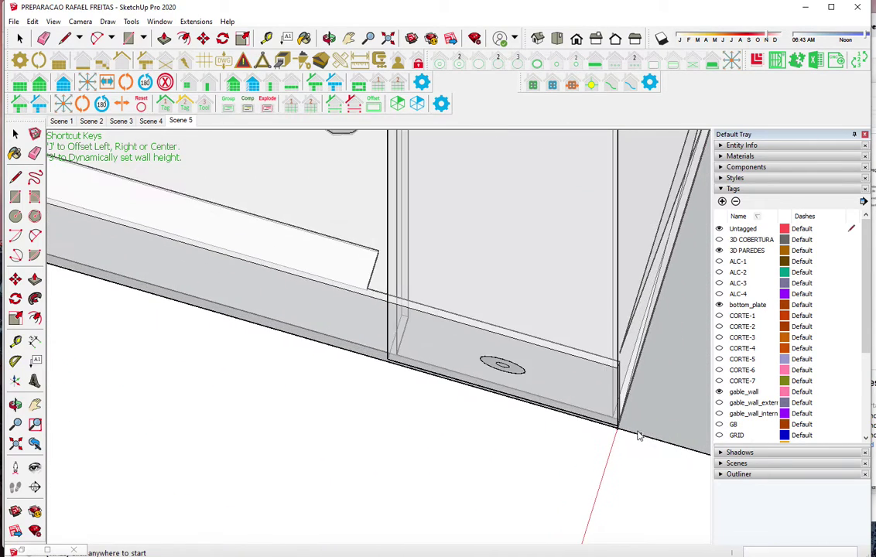
scroll(639, 435, "up", 1)
left_click(609, 430)
scroll(172, 275, "down", 2)
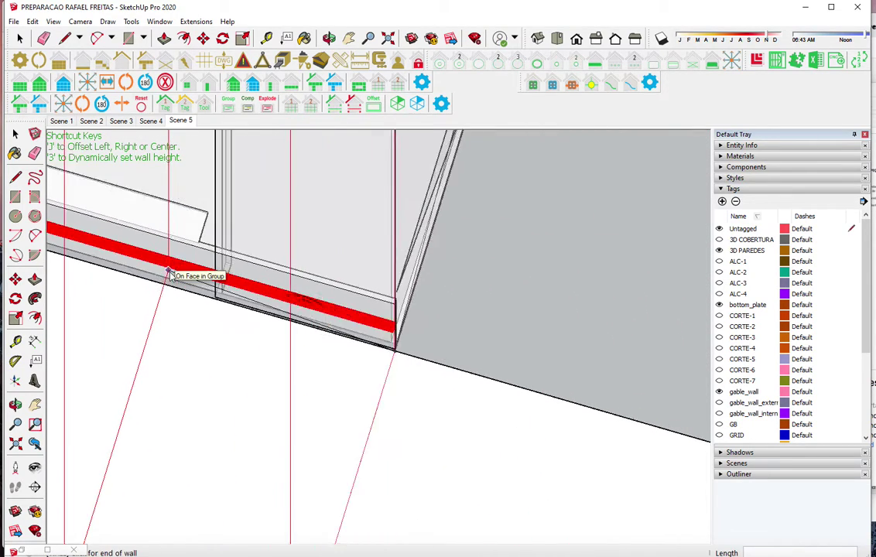
scroll(172, 275, "down", 2)
scroll(171, 275, "down", 2)
scroll(172, 275, "down", 2)
scroll(172, 276, "down", 2)
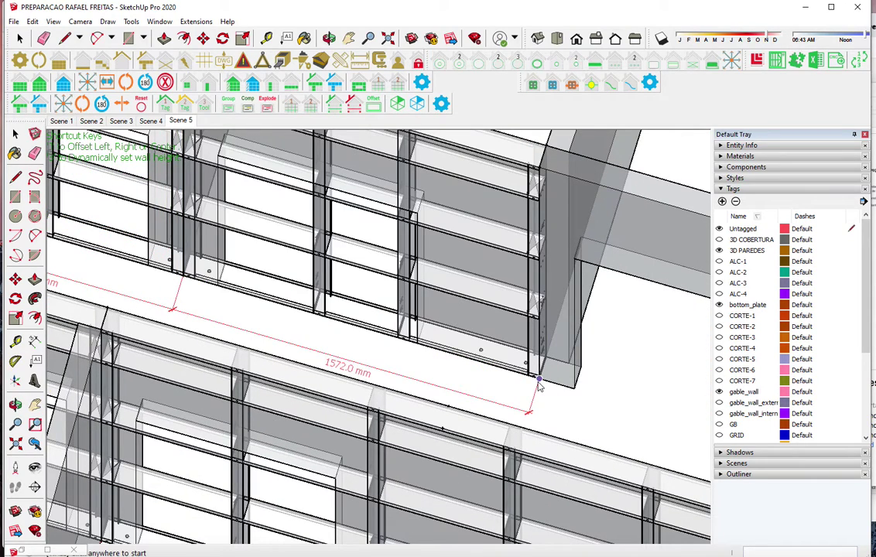
scroll(542, 387, "up", 2)
scroll(545, 387, "up", 2)
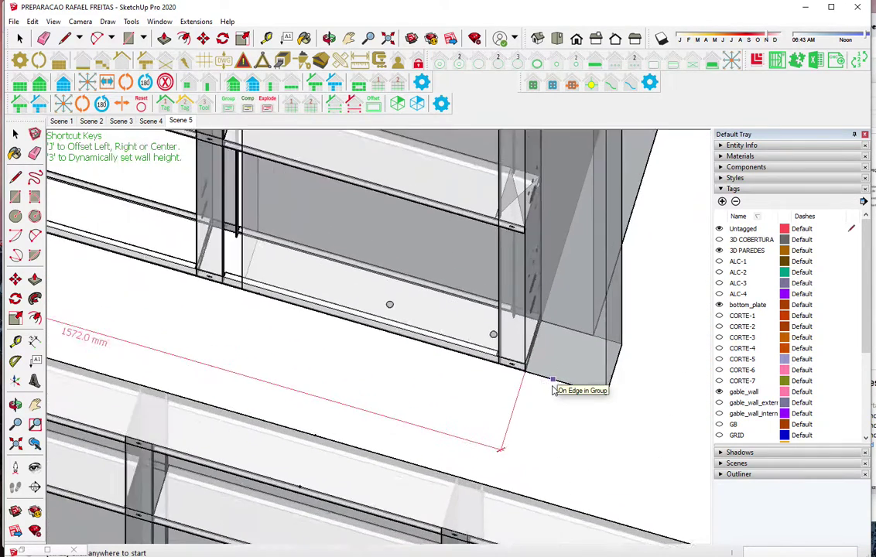
scroll(540, 382, "up", 2)
scroll(499, 354, "up", 2)
scroll(499, 354, "up", 1)
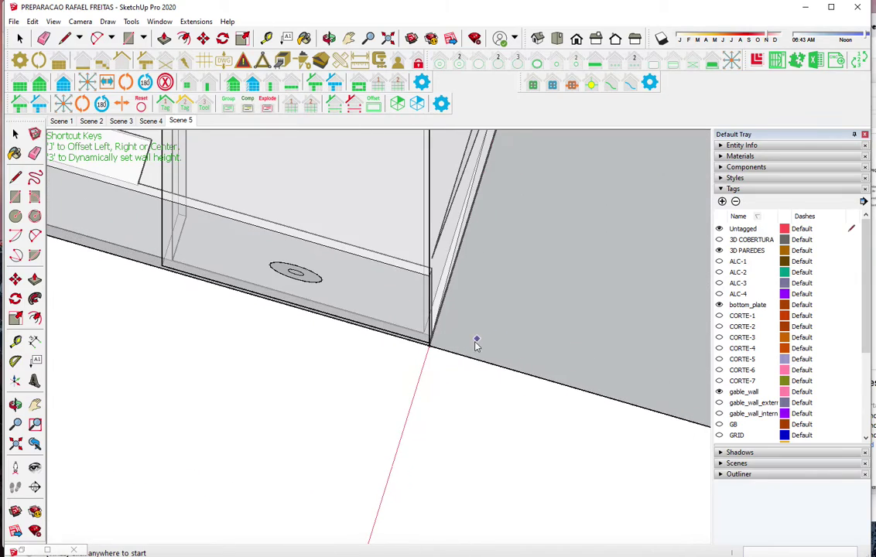
Draw the roughly 1440 mm wall from the corner and accept the connecting corner studs
left_click(431, 345)
scroll(229, 290, "down", 1)
scroll(228, 290, "down", 1)
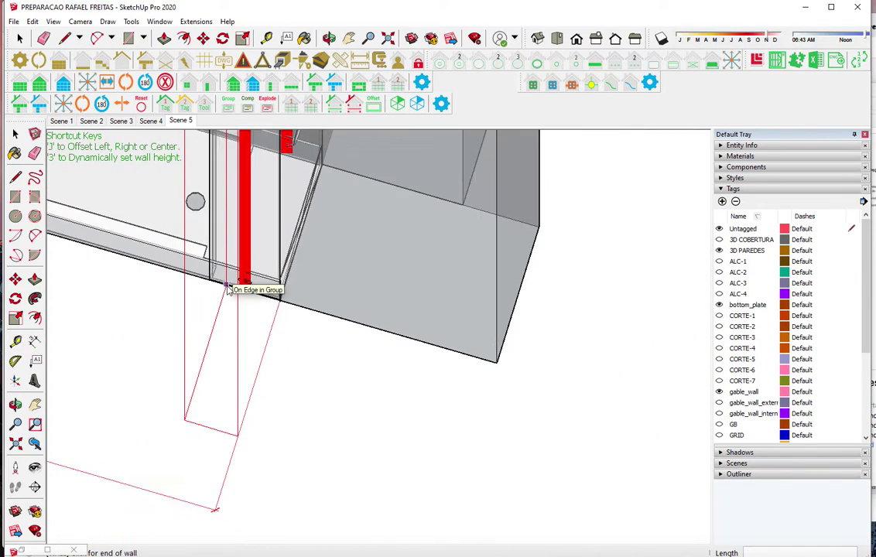
scroll(228, 290, "down", 1)
scroll(228, 290, "down", 1)
mouse_move(228, 290)
middle_mouse_down()
mouse_move(482, 270)
mouse_move(461, 260)
mouse_move(492, 322)
middle_mouse_up()
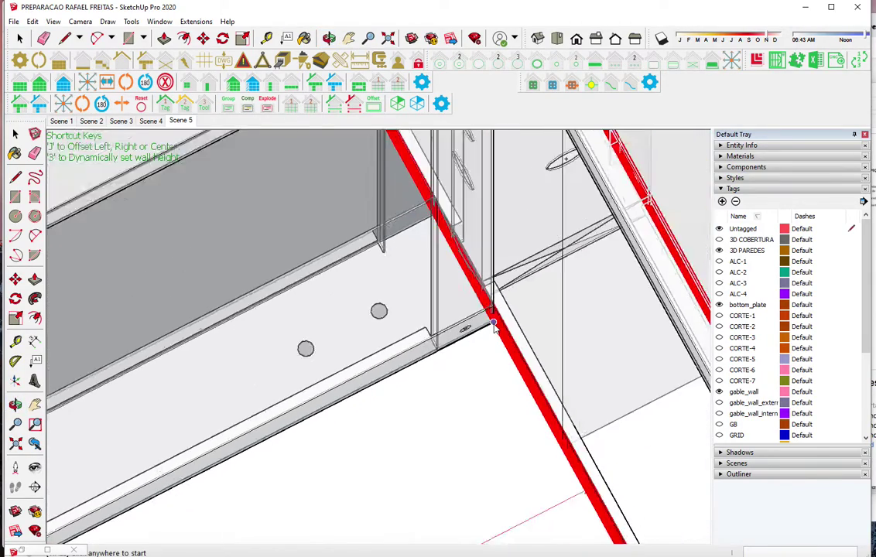
scroll(492, 321, "down", 2)
scroll(492, 321, "down", 2)
scroll(493, 322, "down", 2)
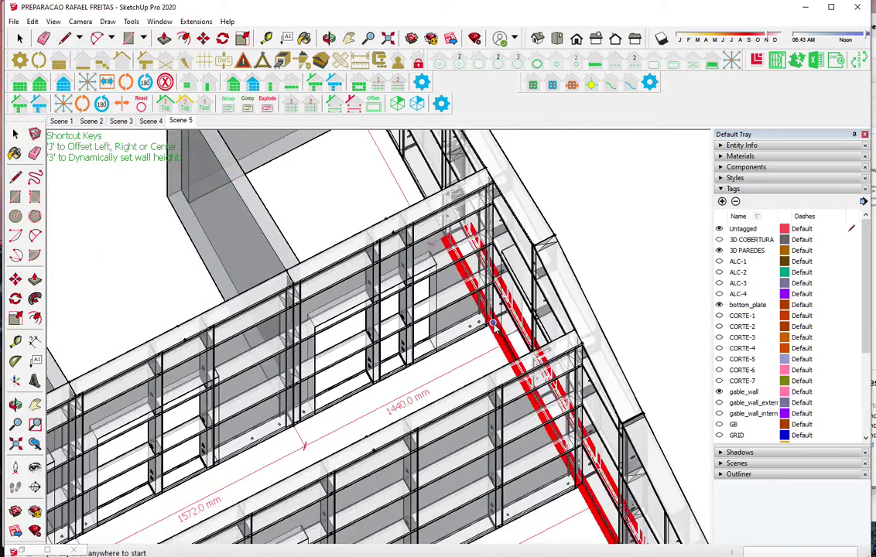
scroll(492, 321, "down", 2)
scroll(492, 322, "down", 3)
scroll(492, 322, "down", 2)
mouse_move(368, 258)
middle_mouse_down()
mouse_move(244, 260)
mouse_move(473, 290)
middle_mouse_up()
key("t")
scroll(473, 279, "up", 2)
key("Return")
Measure the new wall's height, then set the wall top plate height to 2000
left_click(448, 246)
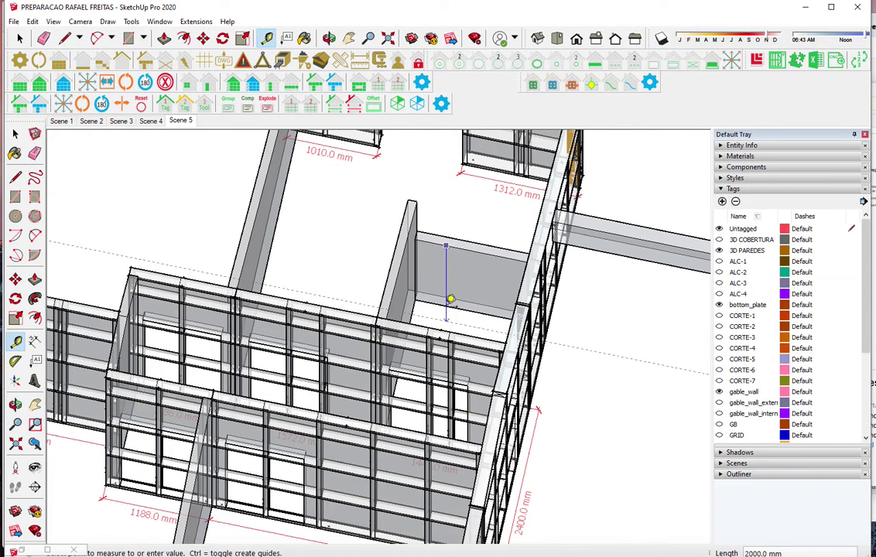
key("space")
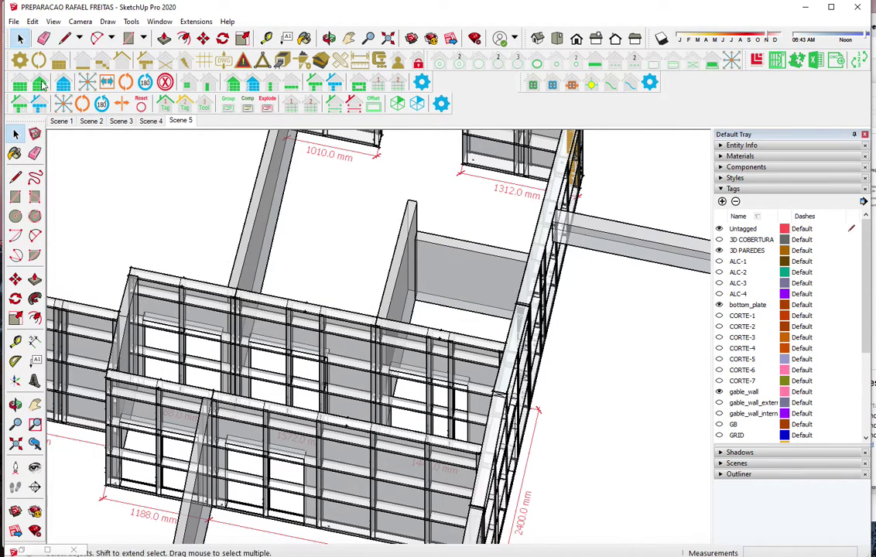
left_click(19, 85)
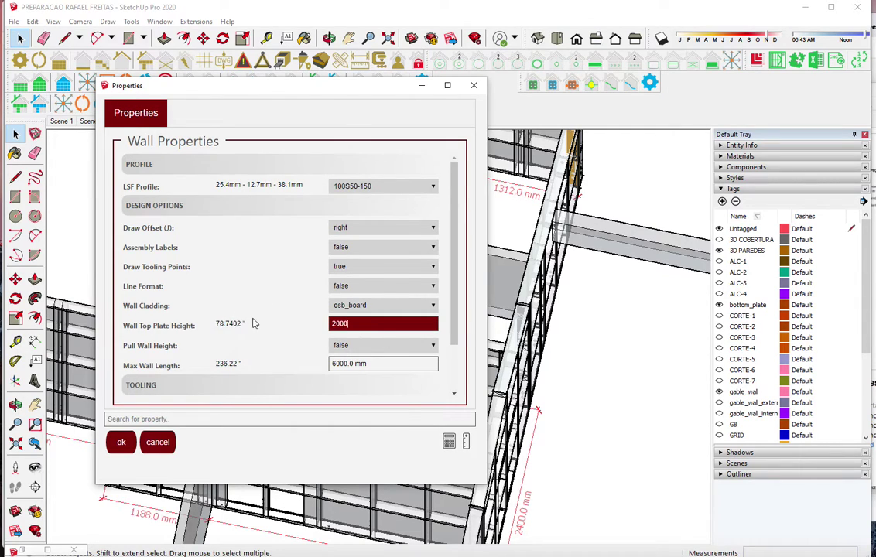
key("Return")
Draw the 2000 mm interior wall and accept corner studs for it
middle_click_drag(415, 303, 485, 259)
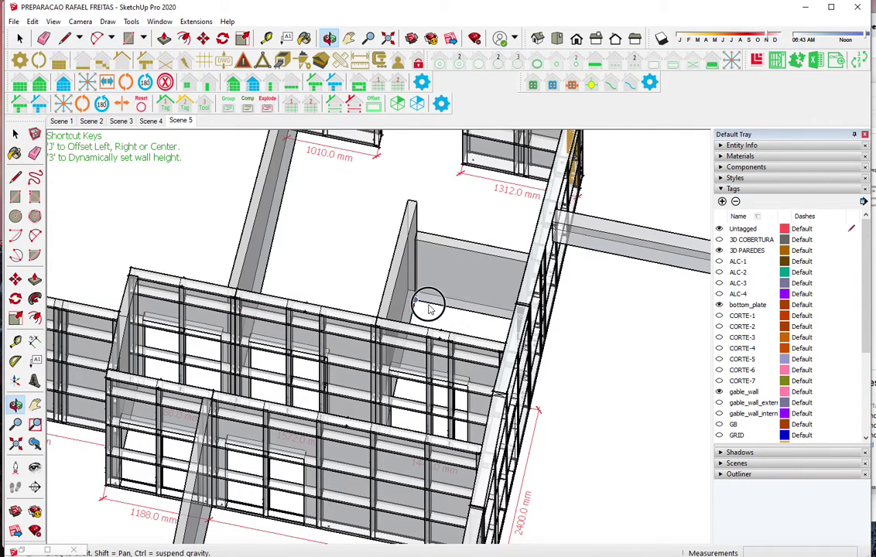
scroll(485, 260, "up", 3)
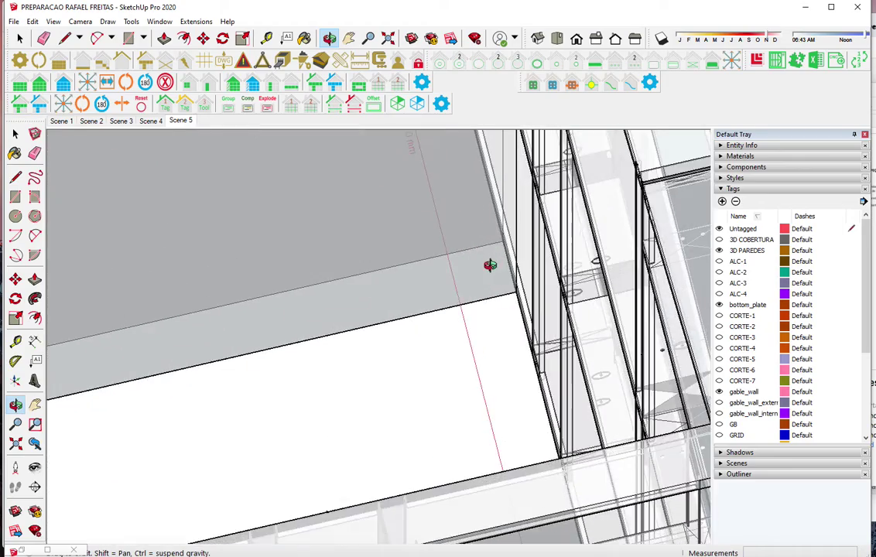
scroll(489, 264, "up", 2)
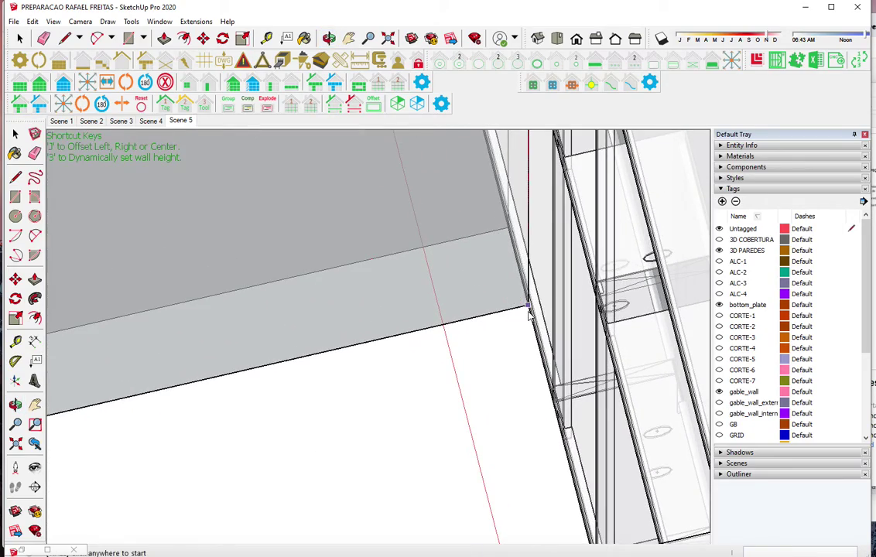
scroll(528, 313, "down", 3)
scroll(497, 348, "down", 2)
mouse_move(497, 349)
middle_mouse_down()
mouse_move(493, 333)
mouse_move(493, 341)
middle_mouse_up()
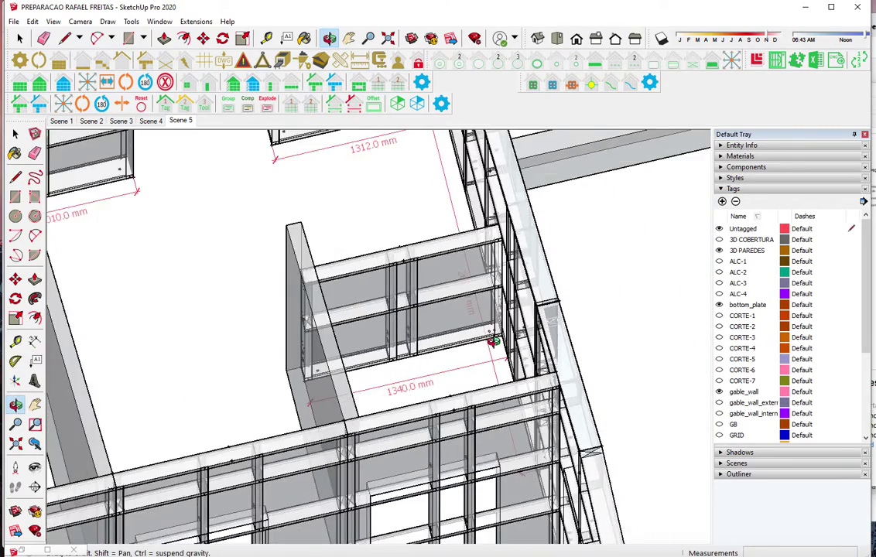
scroll(493, 341, "down", 2)
scroll(492, 341, "down", 2)
scroll(348, 335, "down", 1)
mouse_move(348, 334)
middle_mouse_down()
mouse_move(109, 298)
mouse_move(366, 334)
middle_mouse_up()
mouse_move(284, 312)
middle_mouse_down()
mouse_move(318, 248)
mouse_move(133, 230)
mouse_move(150, 387)
middle_mouse_up()
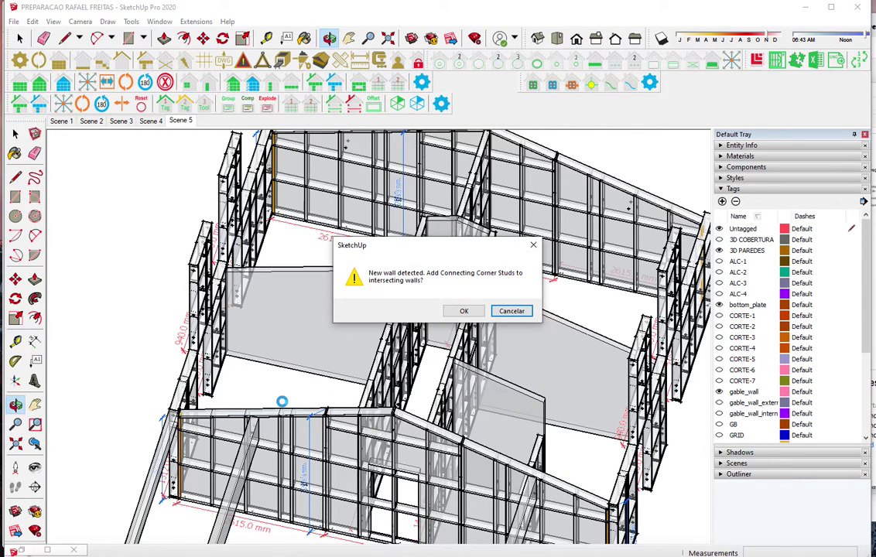
key("Return")
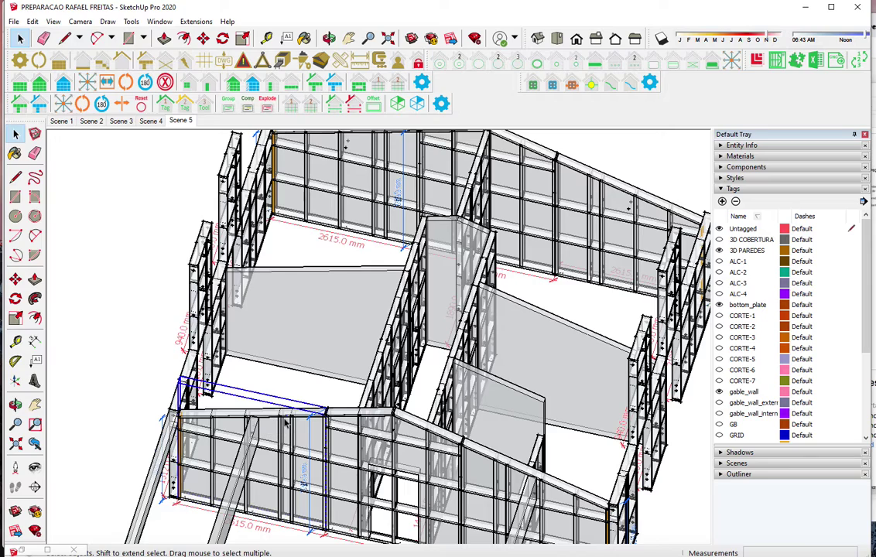
Check the existing front-left gable wall's properties
left_click(285, 413)
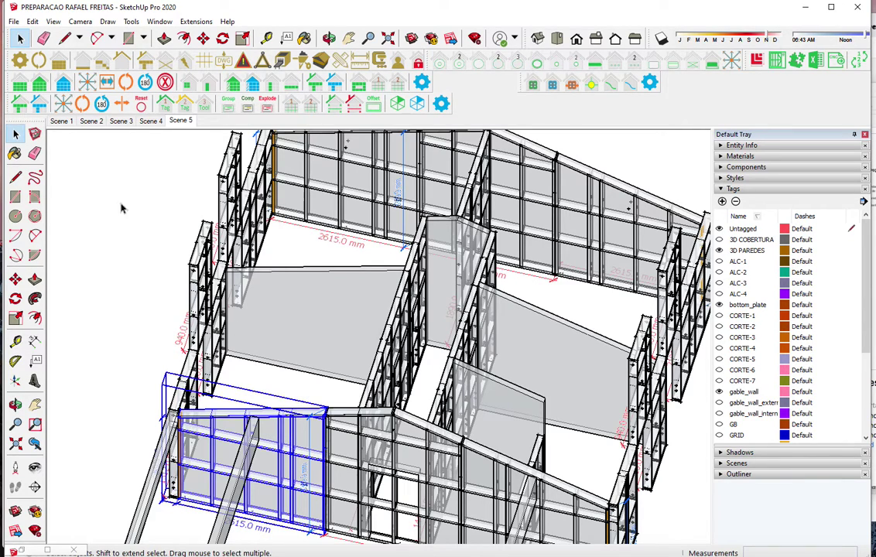
left_click(70, 92)
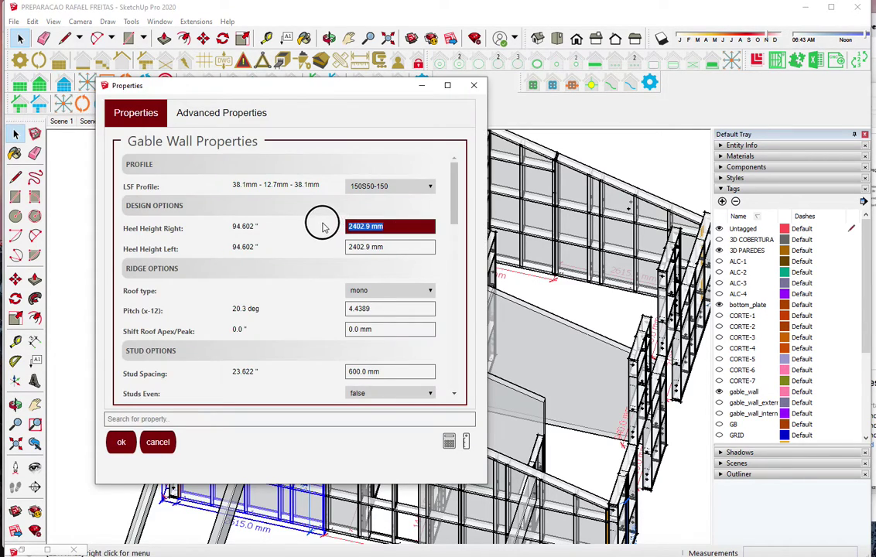
left_click(138, 441)
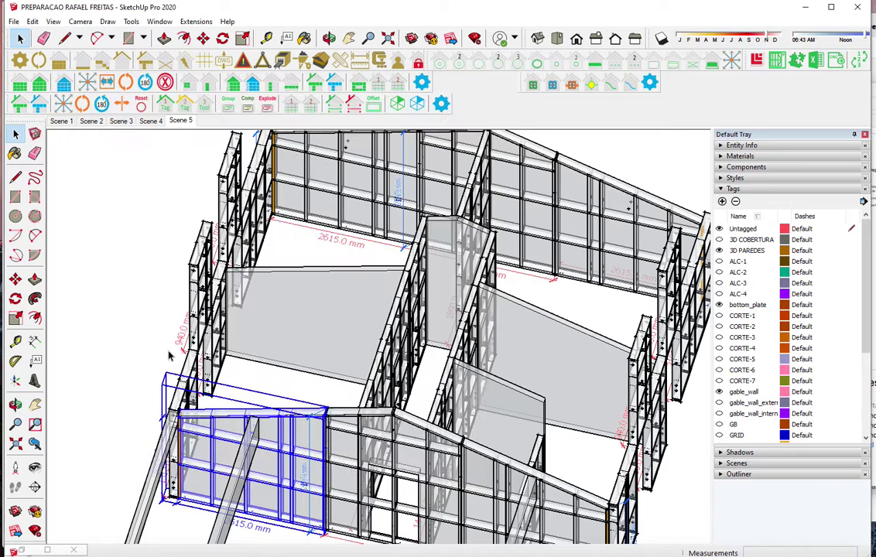
Set gable wall heel heights to 2402.9 on both sides and the pitch to 20.3 degrees
left_click(43, 87)
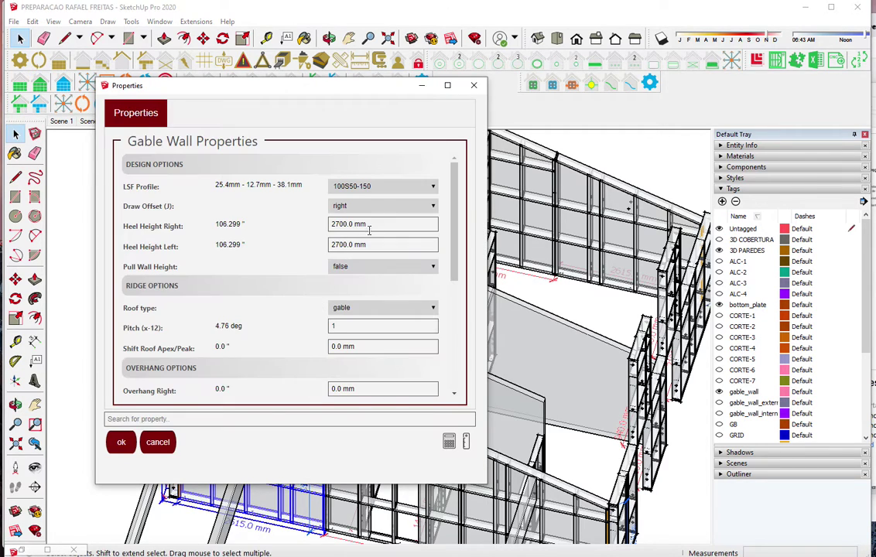
type("2402.9")
key("Tab")
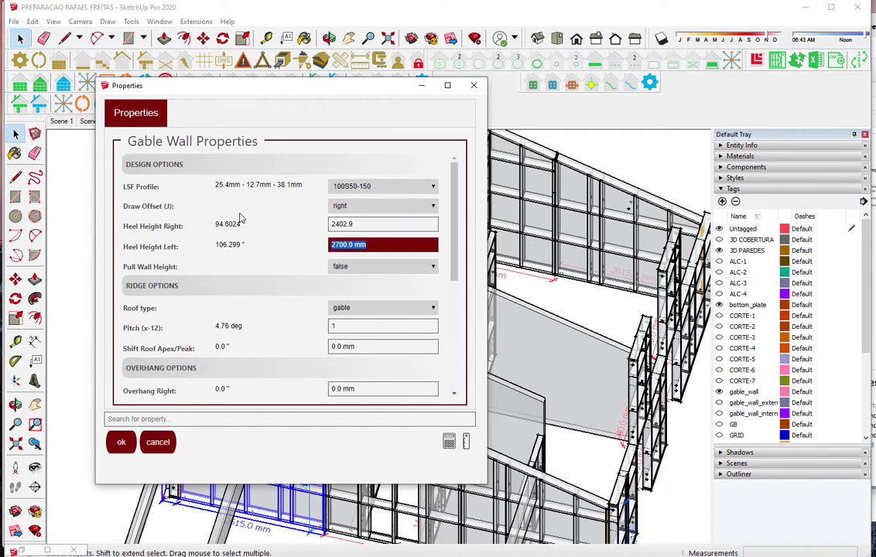
key("Tab")
key("Tab")
key("Tab")
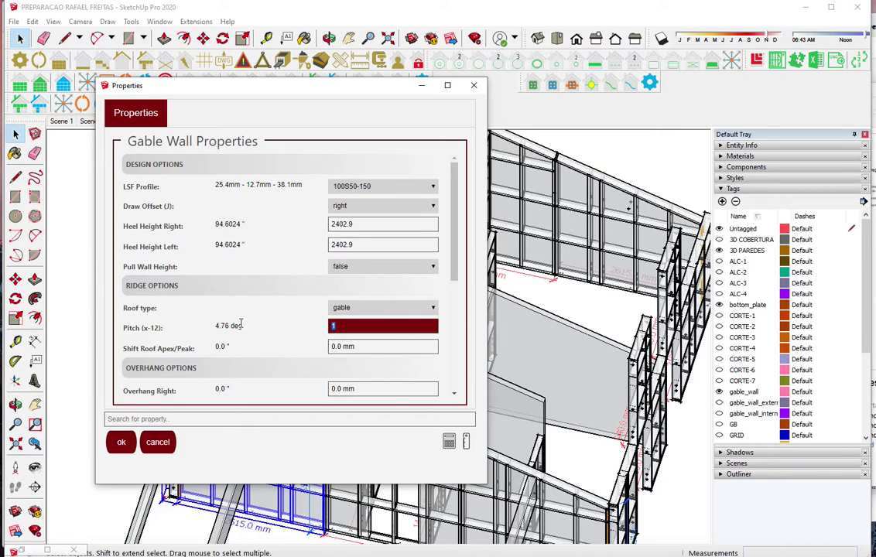
left_click(241, 325)
type(".3")
key("Tab")
left_click(147, 326)
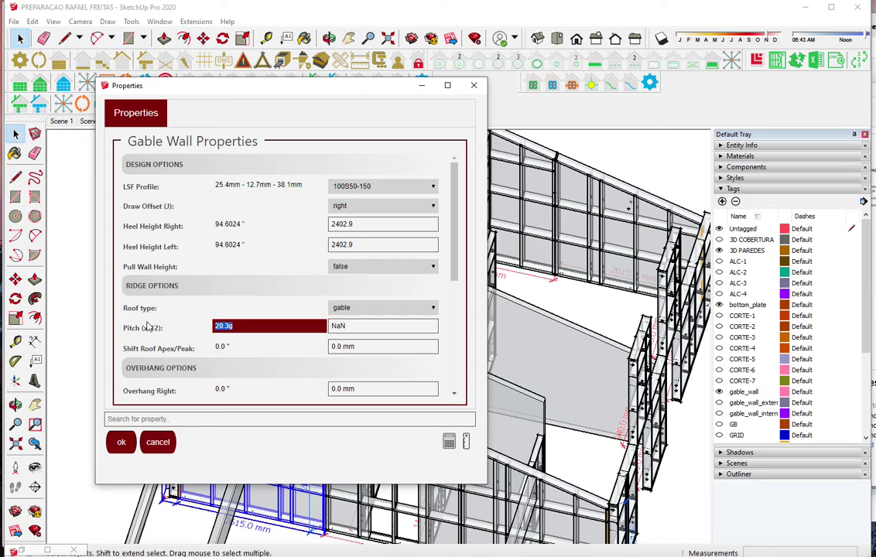
key("Tab")
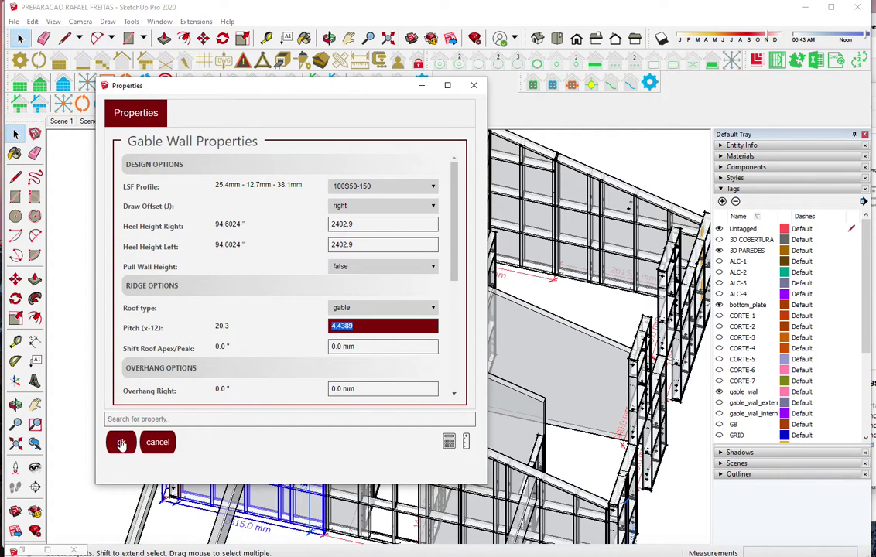
left_click(122, 444)
scroll(234, 362, "up", 2)
Zoom in and place the start corner of the new 3160 mm gable wall
scroll(235, 362, "up", 3)
scroll(234, 366, "up", 3)
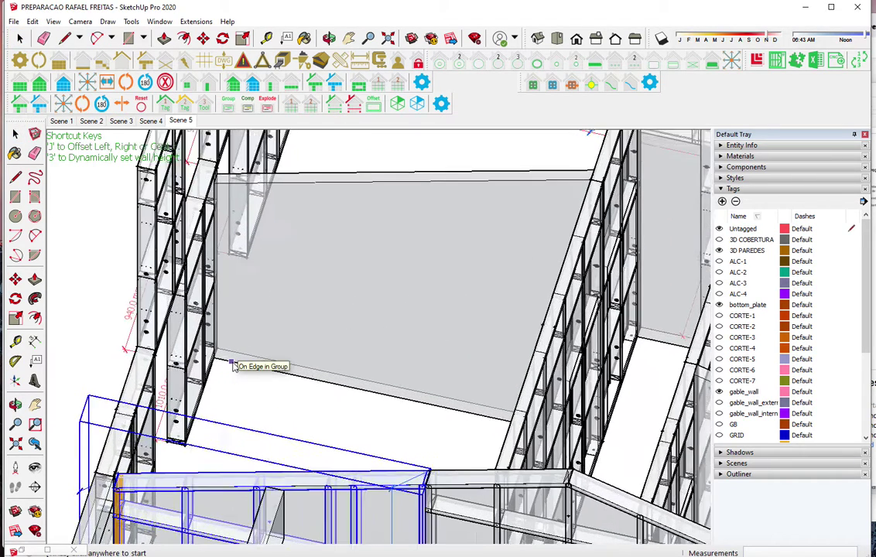
scroll(224, 364, "up", 2)
scroll(221, 364, "up", 2)
scroll(205, 357, "up", 2)
scroll(185, 355, "up", 2)
scroll(186, 354, "up", 1)
left_click(112, 329)
Orbit and zoom to inspect the wall framing from another angle
scroll(137, 312, "down", 2)
scroll(139, 317, "down", 2)
scroll(140, 312, "down", 2)
middle_click_drag(342, 333, 408, 351)
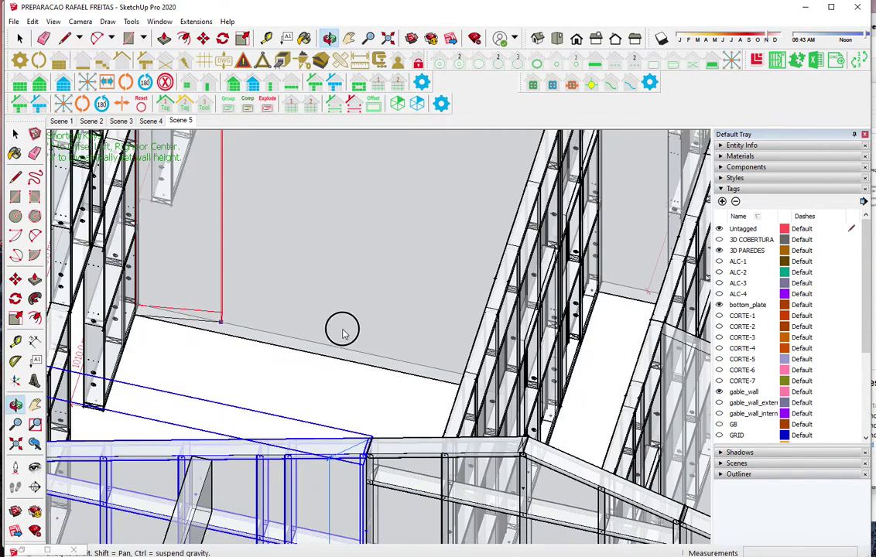
scroll(410, 350, "up", 2)
scroll(412, 346, "up", 1)
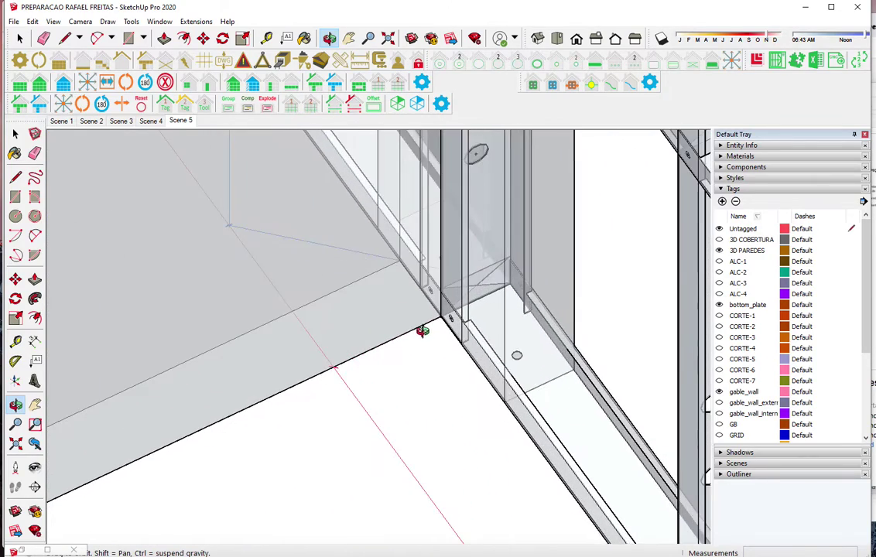
scroll(423, 330, "up", 2)
scroll(434, 313, "up", 2)
scroll(460, 300, "up", 2)
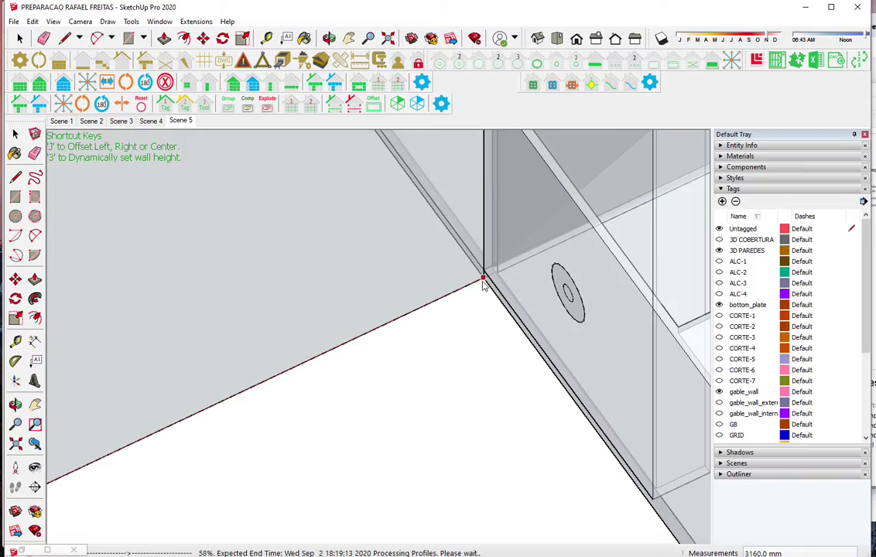
scroll(271, 414, "down", 2)
scroll(271, 414, "down", 2)
scroll(271, 416, "down", 2)
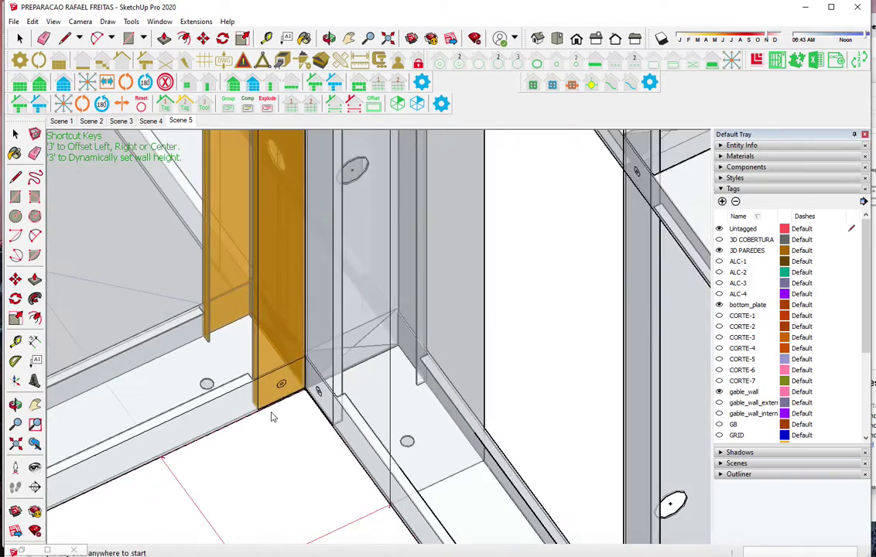
scroll(271, 417, "down", 2)
scroll(271, 416, "down", 2)
scroll(272, 417, "down", 2)
scroll(272, 417, "down", 1)
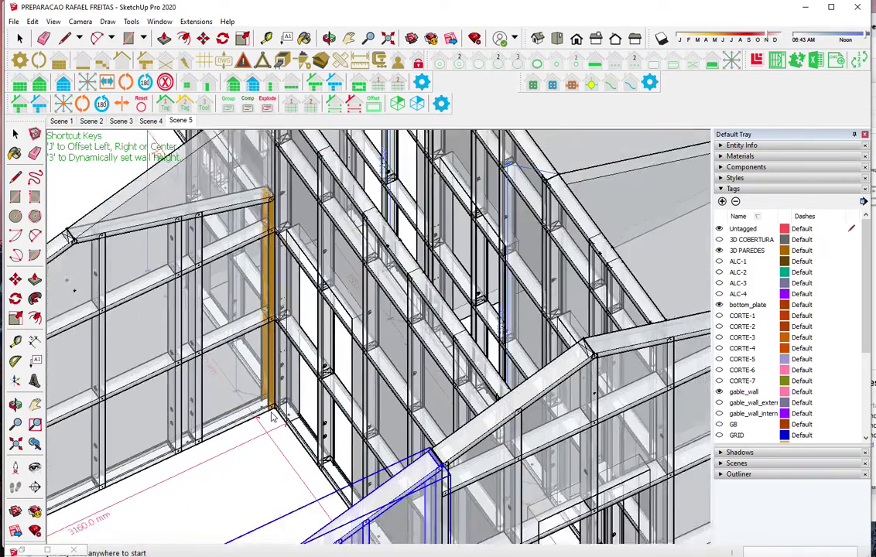
scroll(272, 416, "down", 2)
scroll(582, 260, "up", 3)
Orbit to the floor slab corner and begin the next wall there
mouse_move(582, 260)
middle_mouse_down()
mouse_move(550, 344)
mouse_move(165, 417)
middle_mouse_up()
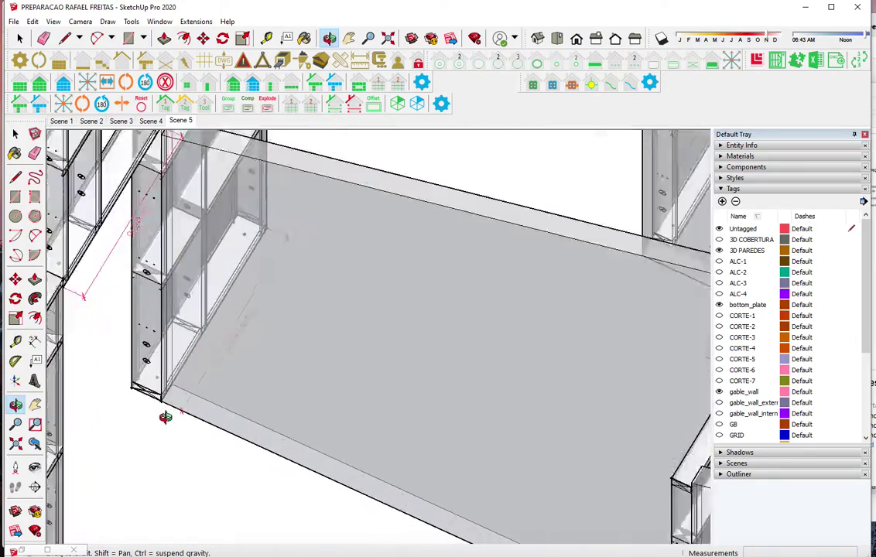
scroll(165, 417, "up", 2)
scroll(158, 405, "up", 2)
scroll(153, 385, "up", 2)
scroll(148, 367, "up", 1)
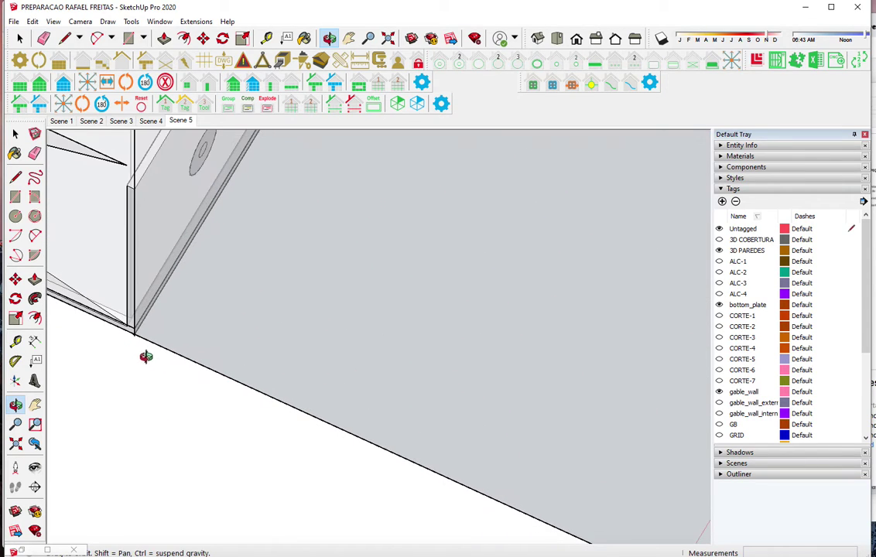
scroll(136, 337, "up", 1)
mouse_move(182, 358)
middle_mouse_down()
mouse_move(371, 352)
mouse_move(322, 361)
mouse_move(599, 326)
middle_mouse_up()
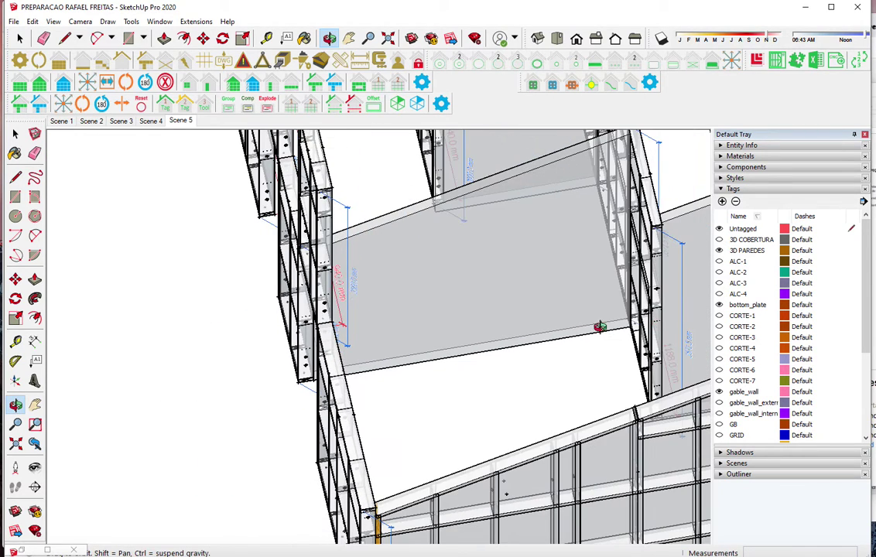
scroll(653, 328, "up", 3)
scroll(651, 314, "up", 2)
scroll(653, 313, "up", 1)
scroll(656, 315, "up", 1)
middle_click_drag(656, 315, 671, 314)
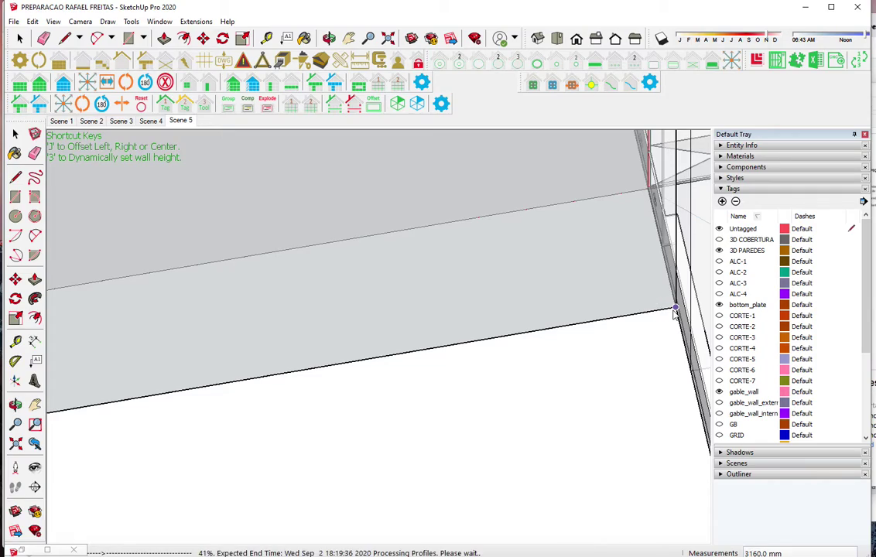
Orbit, switch to the top view, then tilt back to perspective and zoom in
scroll(674, 309, "down", 3)
scroll(453, 443, "down", 1)
scroll(452, 443, "down", 1)
scroll(453, 444, "down", 1)
mouse_move(452, 444)
middle_mouse_down()
mouse_move(348, 266)
mouse_move(353, 310)
mouse_move(345, 256)
mouse_move(352, 242)
middle_mouse_up()
key("F2")
mouse_move(405, 332)
middle_mouse_down()
mouse_move(235, 304)
mouse_move(304, 232)
middle_mouse_up()
scroll(285, 222, "up", 3)
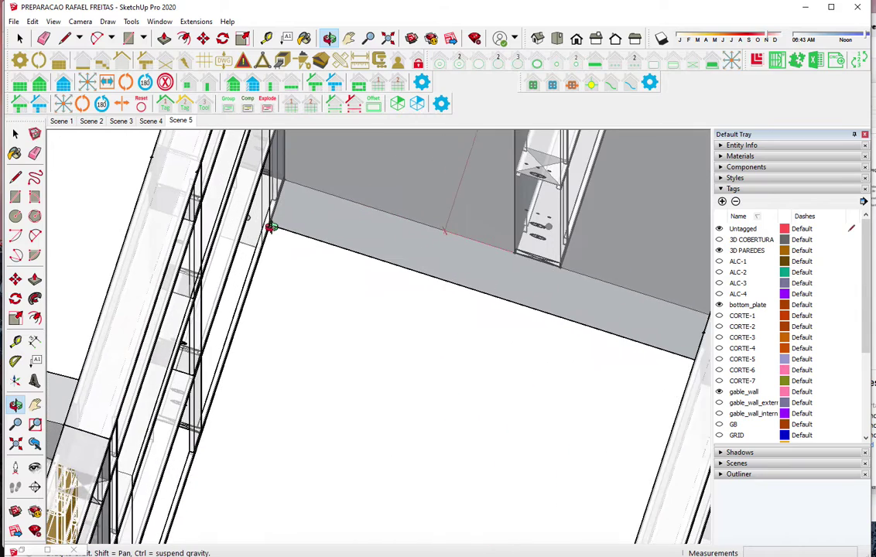
scroll(268, 229, "up", 2)
scroll(261, 231, "up", 2)
scroll(259, 232, "up", 1)
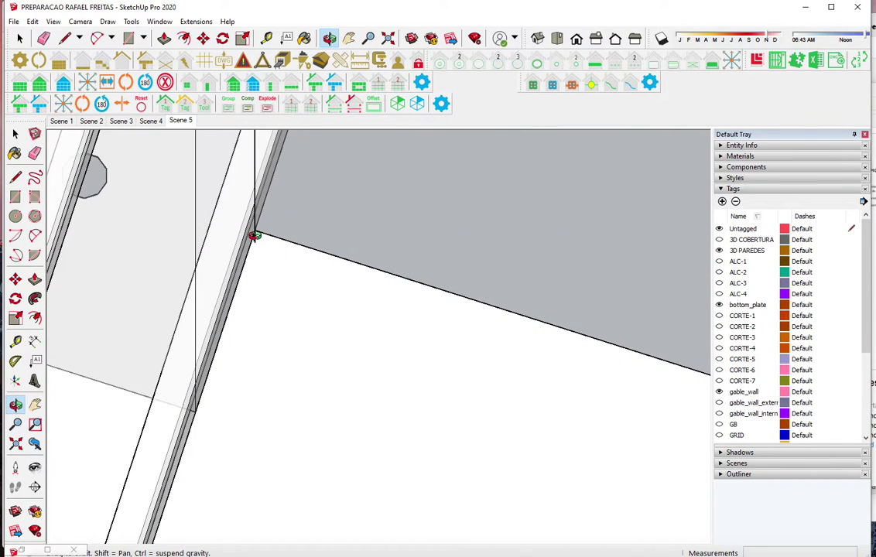
scroll(259, 229, "up", 1)
scroll(253, 232, "up", 1)
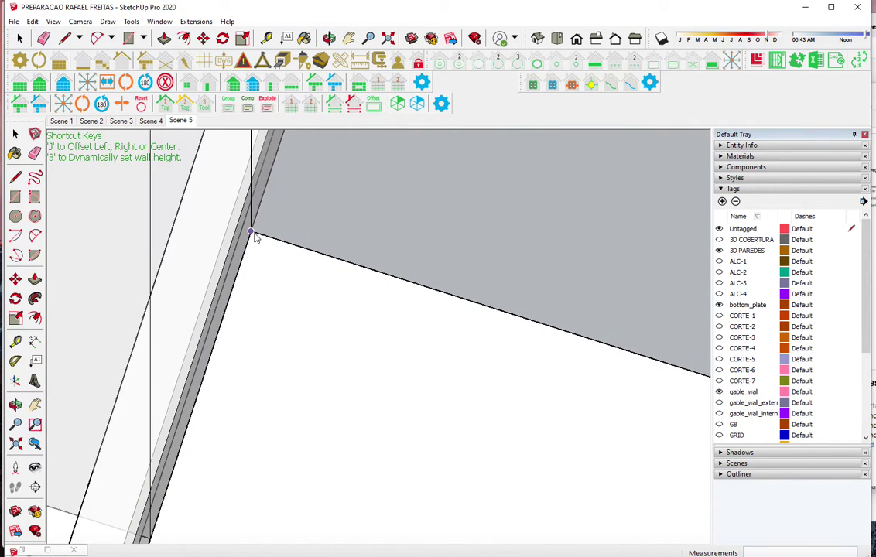
Orbit and zoom around the wall corner toward the grey wall block
middle_click_drag(371, 287, 657, 221)
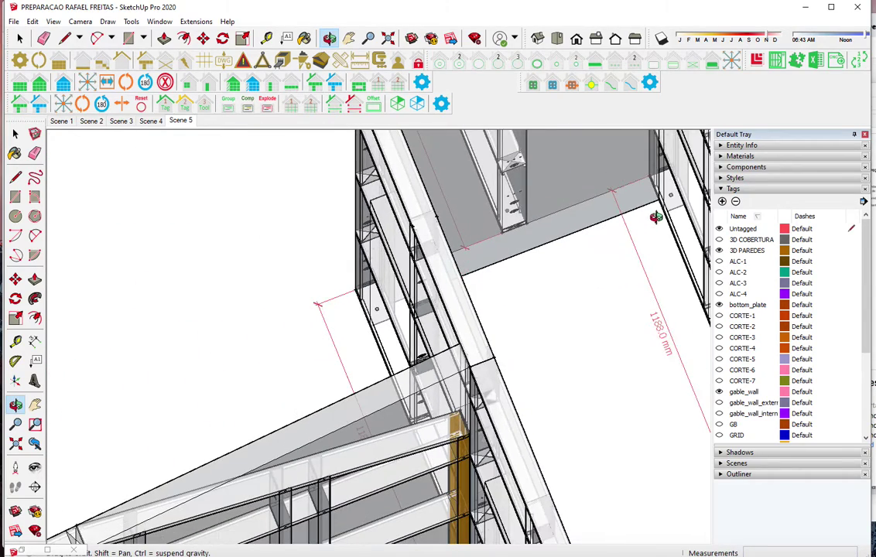
scroll(654, 202, "up", 2)
scroll(655, 202, "up", 2)
scroll(659, 190, "up", 2)
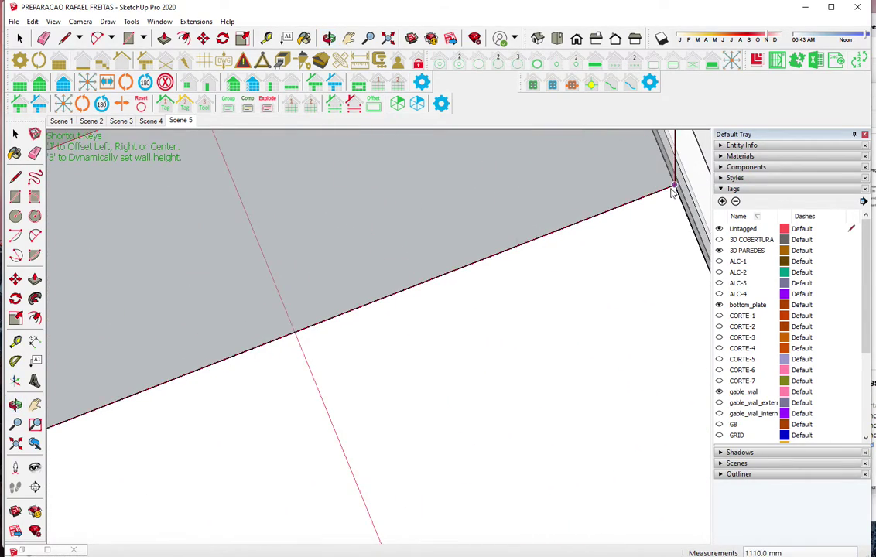
scroll(179, 292, "down", 2)
scroll(180, 292, "down", 1)
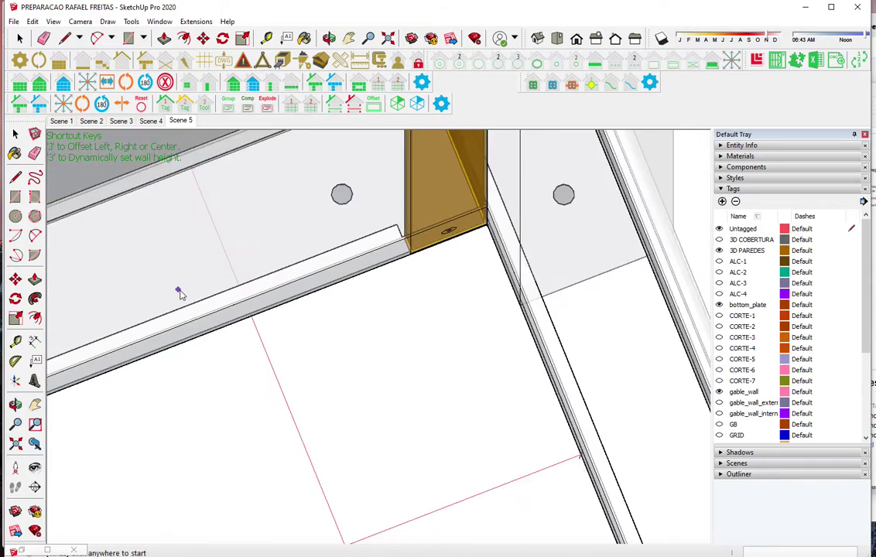
scroll(180, 292, "down", 1)
scroll(179, 292, "down", 2)
scroll(180, 293, "down", 2)
scroll(180, 292, "down", 1)
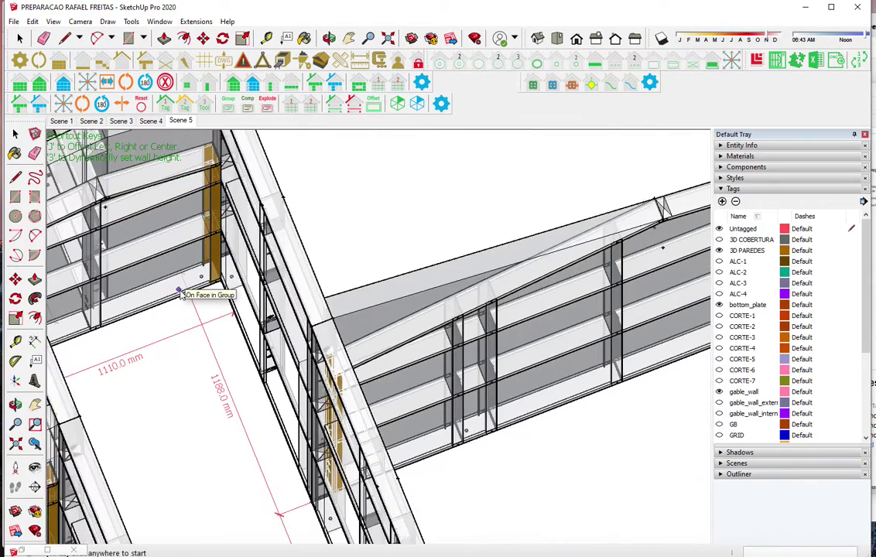
scroll(180, 293, "down", 1)
scroll(179, 293, "down", 2)
scroll(179, 292, "down", 1)
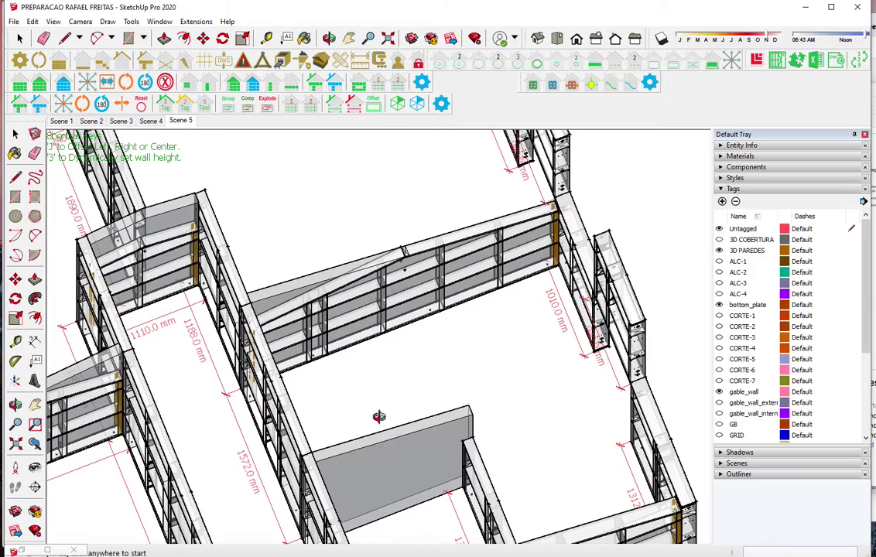
middle_click_drag(378, 416, 196, 417)
scroll(224, 475, "up", 2)
scroll(221, 469, "up", 1)
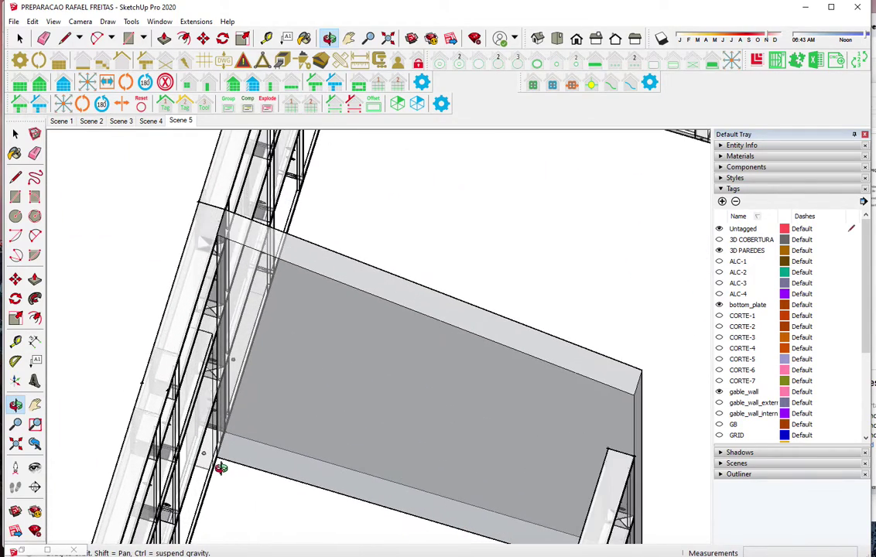
scroll(220, 468, "up", 2)
scroll(193, 428, "up", 1)
scroll(193, 428, "up", 1)
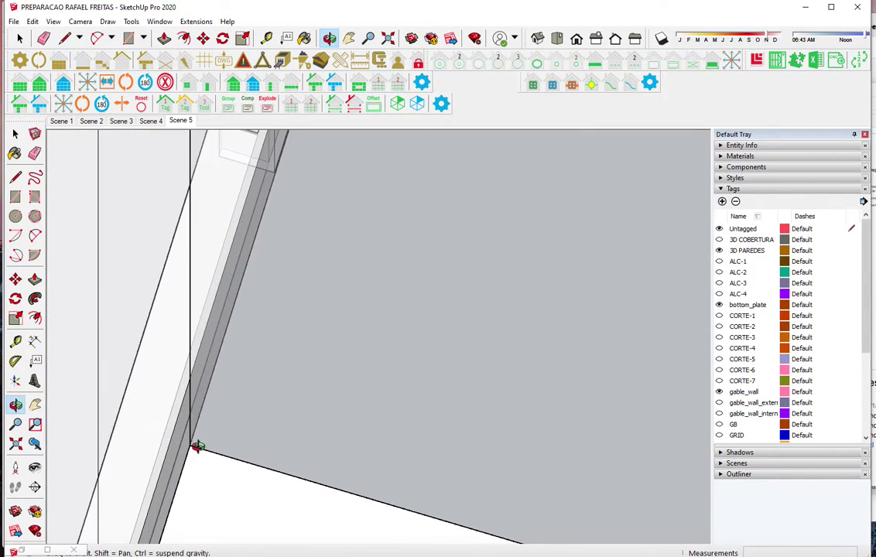
middle_click(198, 446)
Zoom in on the wall corner and set the new gable wall's starting corner
scroll(193, 454, "up", 1)
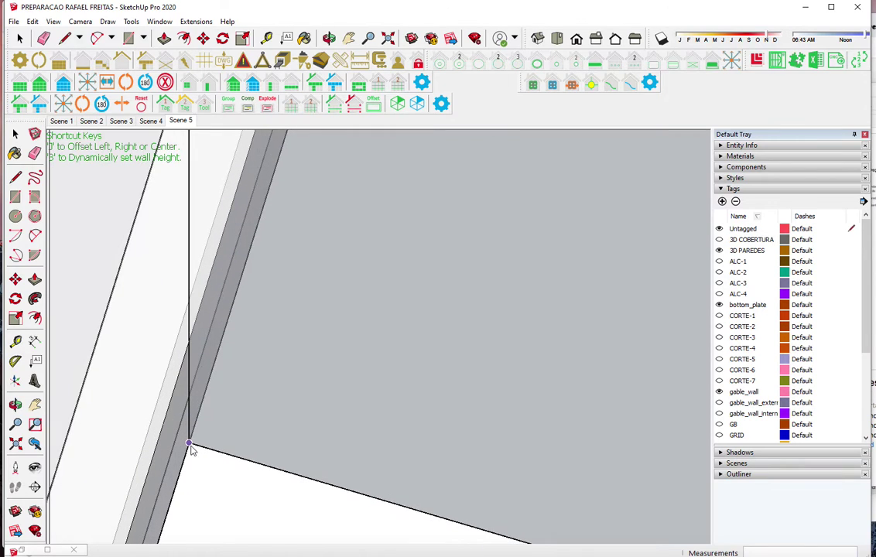
scroll(198, 283, "down", 2)
scroll(198, 283, "down", 1)
scroll(198, 282, "down", 1)
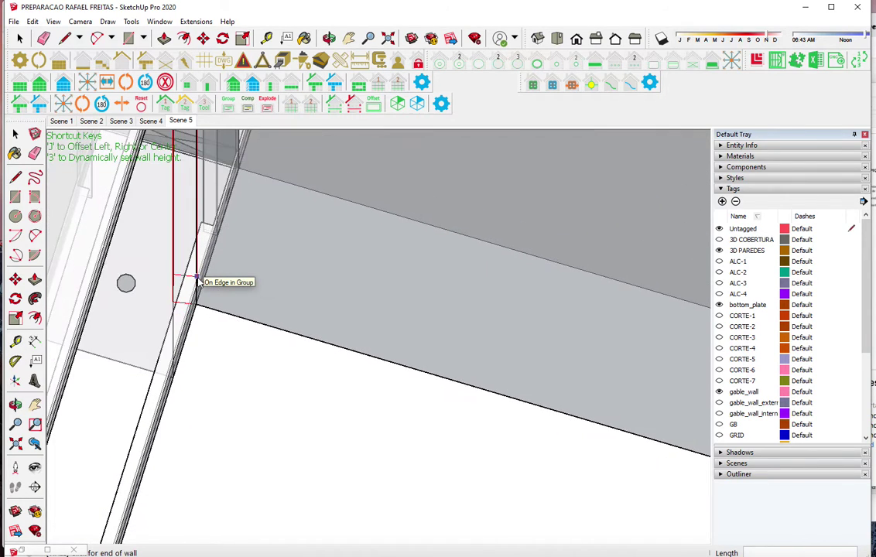
scroll(198, 283, "down", 1)
scroll(198, 283, "down", 2)
mouse_move(198, 282)
middle_mouse_down()
mouse_move(330, 310)
mouse_move(260, 264)
mouse_move(387, 364)
middle_mouse_up()
scroll(387, 364, "up", 2)
scroll(456, 411, "up", 2)
scroll(424, 381, "up", 2)
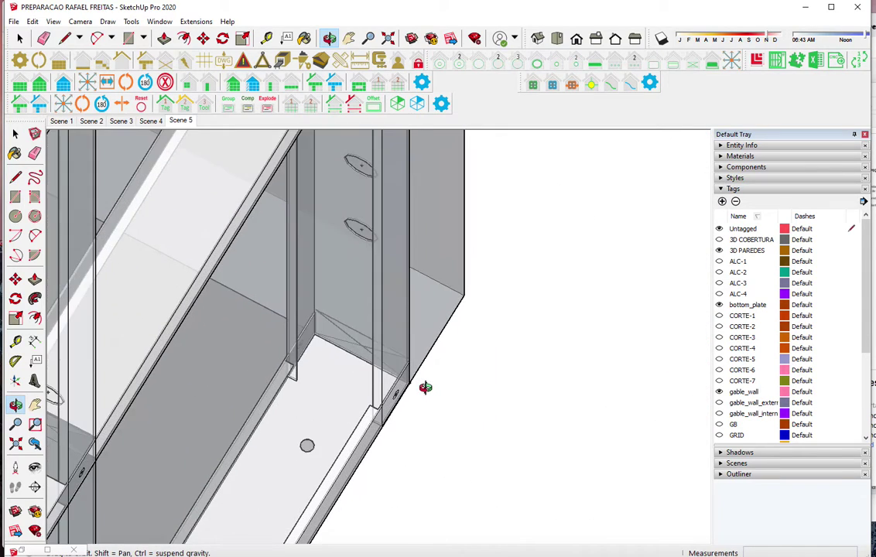
scroll(424, 387, "up", 1)
scroll(402, 377, "up", 3)
scroll(391, 364, "up", 2)
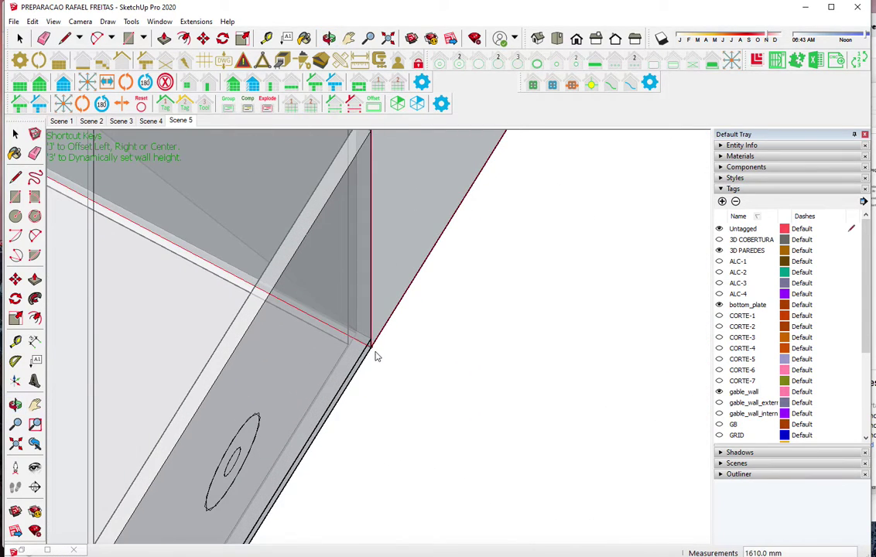
left_click(373, 349)
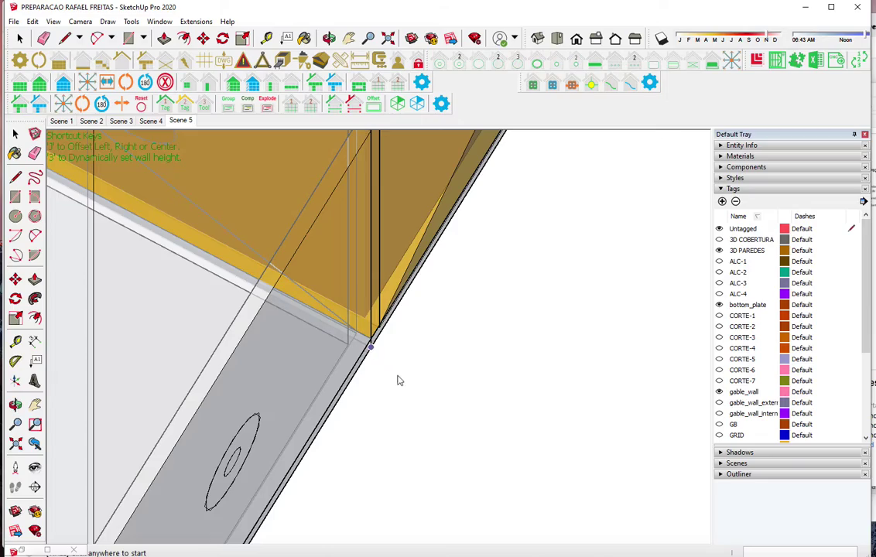
Set the wall's end point across the opening and answer the corner-studs prompt
scroll(410, 383, "down", 2)
scroll(413, 388, "down", 1)
scroll(413, 388, "down", 1)
scroll(412, 388, "down", 1)
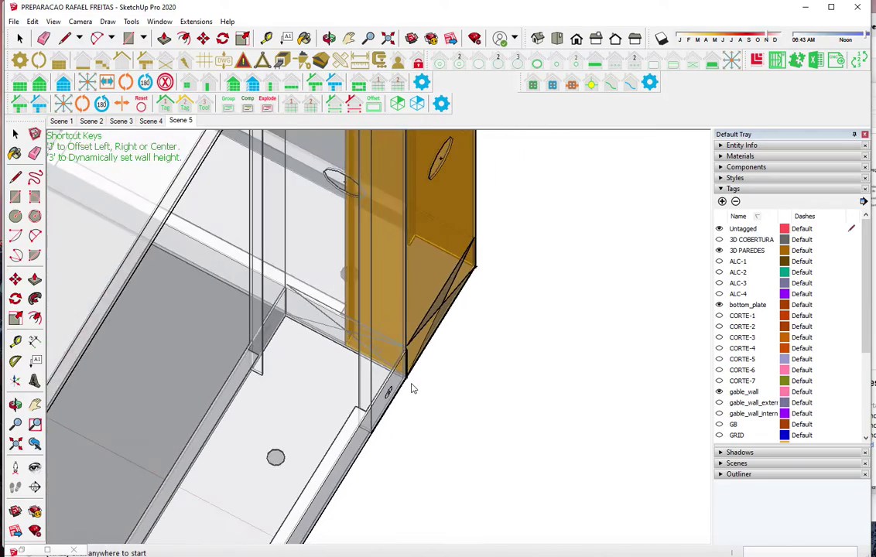
scroll(412, 388, "down", 1)
scroll(412, 389, "down", 1)
scroll(412, 389, "down", 1)
scroll(412, 389, "down", 1)
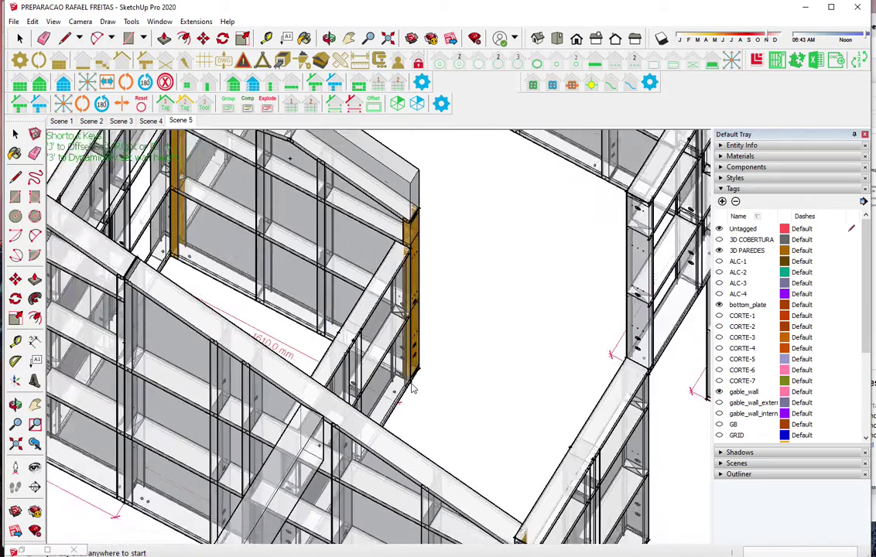
scroll(412, 388, "down", 1)
scroll(413, 389, "down", 2)
scroll(413, 388, "down", 1)
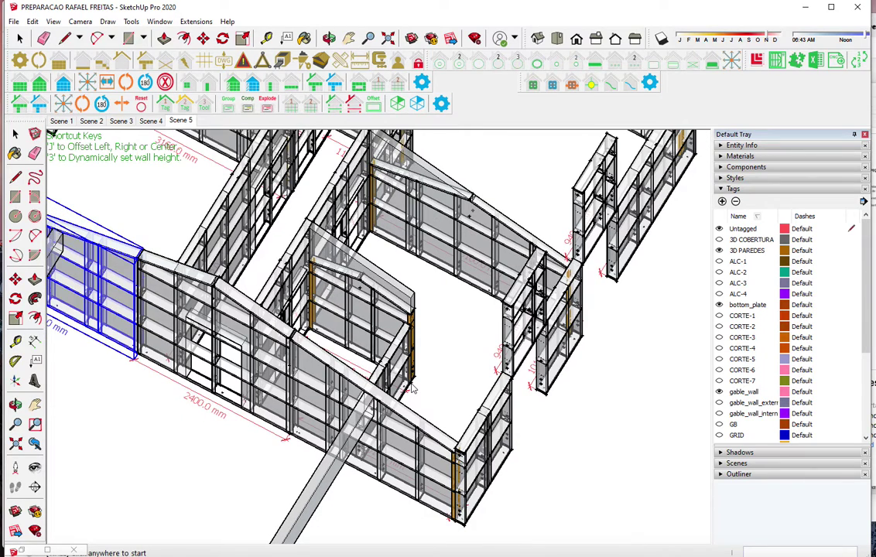
left_click(370, 334)
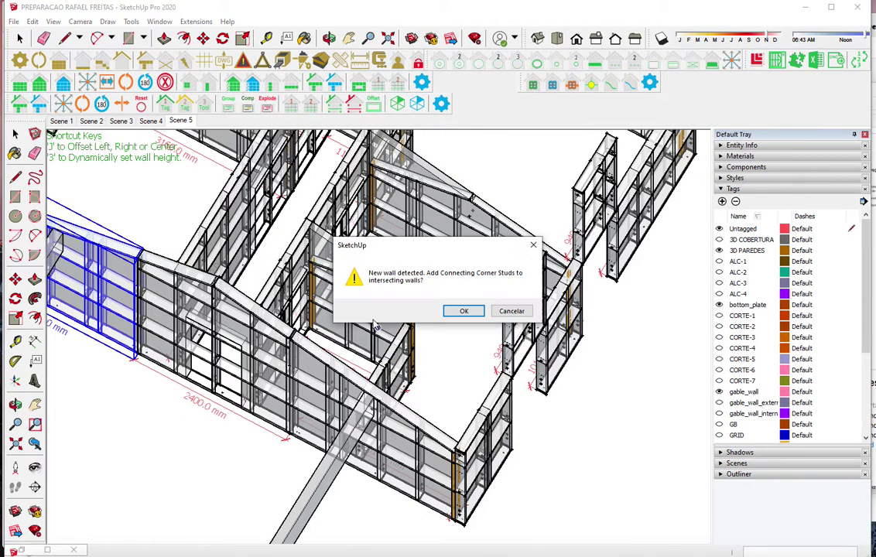
left_click(507, 312)
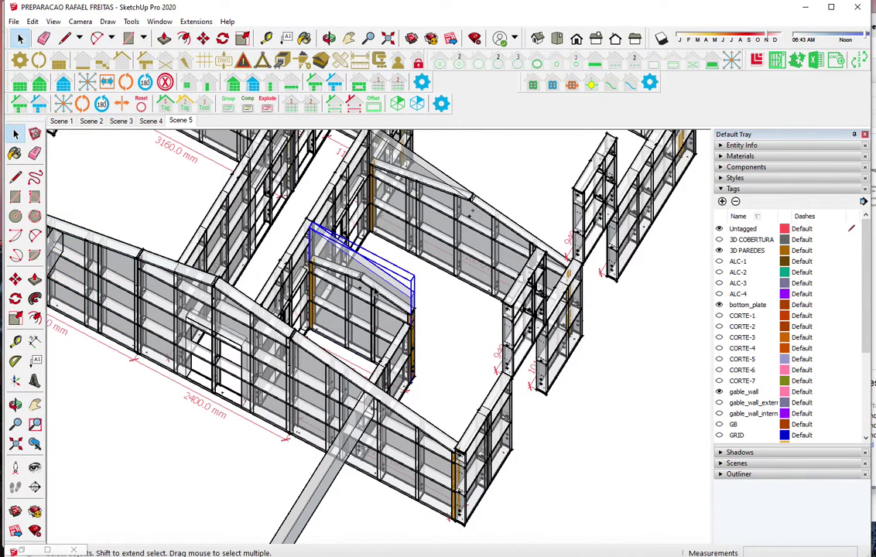
Delete the new wall's generated frame panel, leaving only the grey wall surface
left_click(384, 294)
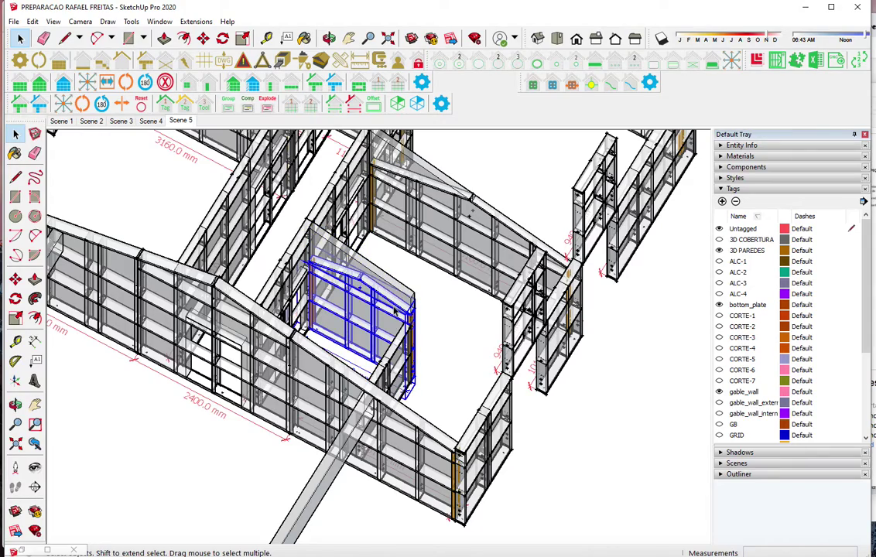
key("Delete")
mouse_move(449, 344)
middle_mouse_down()
mouse_move(325, 393)
mouse_move(430, 322)
middle_mouse_up()
Isolate the grey panel in X-ray, measure its 2976.1 mm height, then unhide everything
left_click(407, 342)
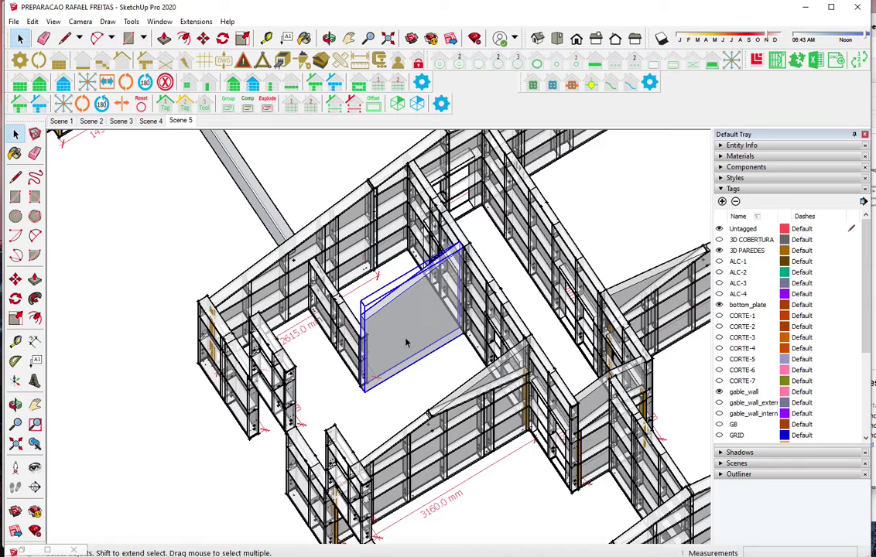
key("alt+x")
key("t")
key("h")
left_click(361, 318)
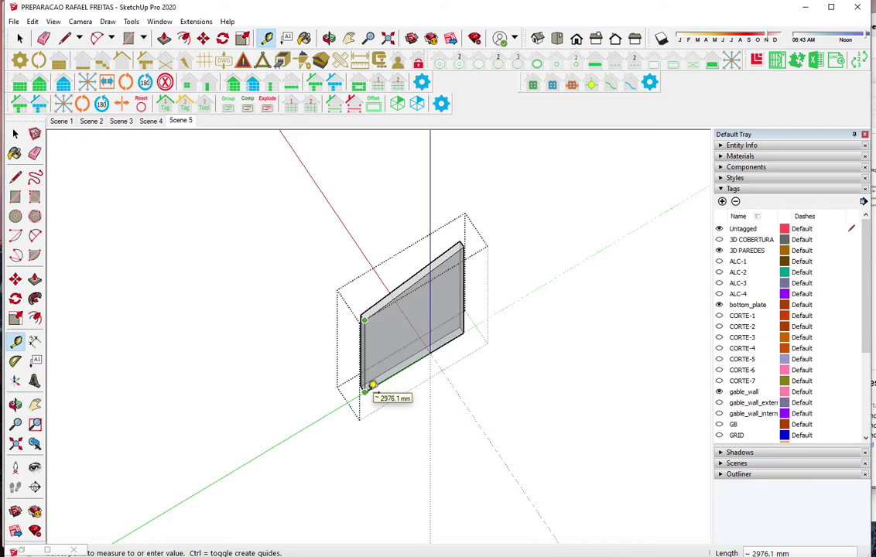
key("h")
key("alt+x")
key("space")
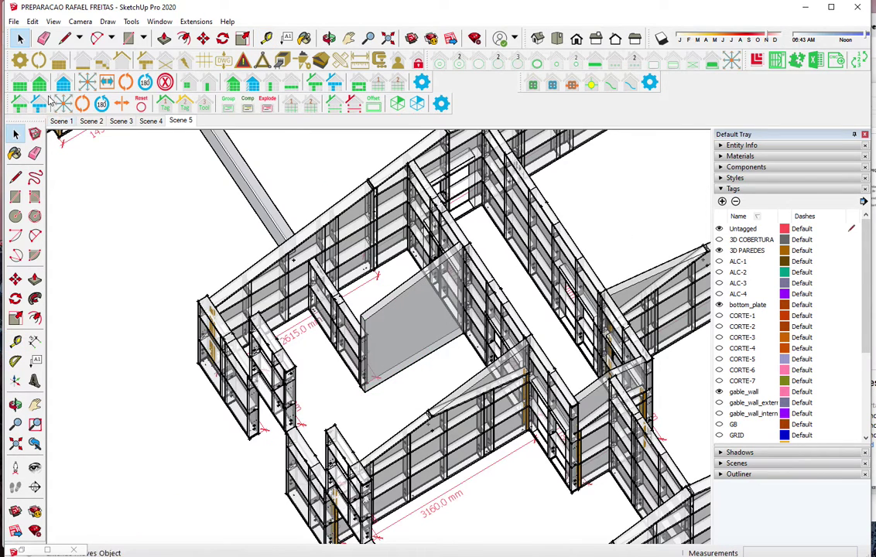
Set Gable Wall Properties to 2976.1 heel height, mono roof and pitch 20, then cancel the pending wall
left_click(42, 90)
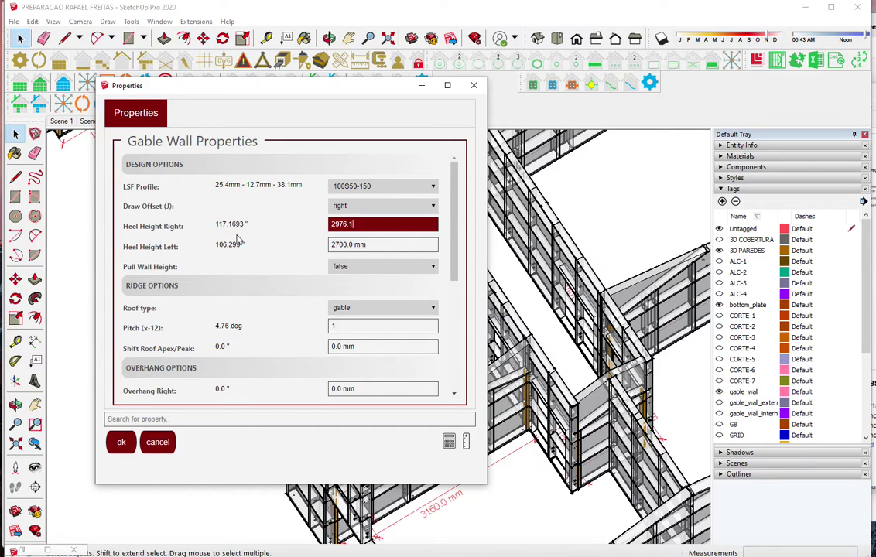
key("Tab")
type("2976.")
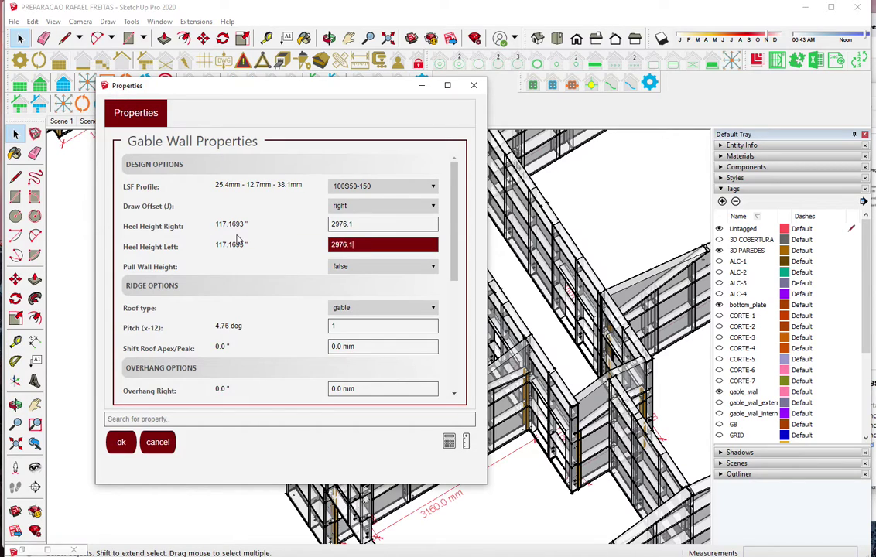
type("1")
key("Tab")
left_click(356, 305)
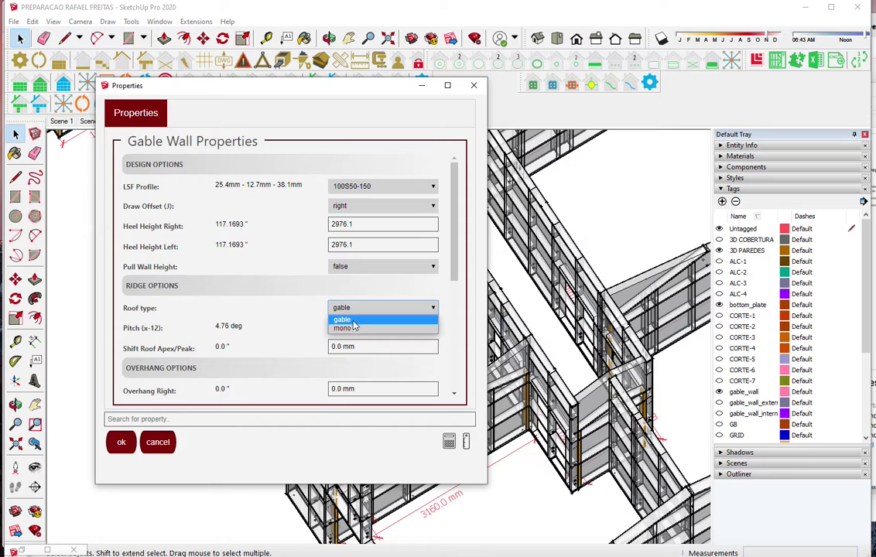
left_click(348, 326)
left_click(219, 328)
type("20.3")
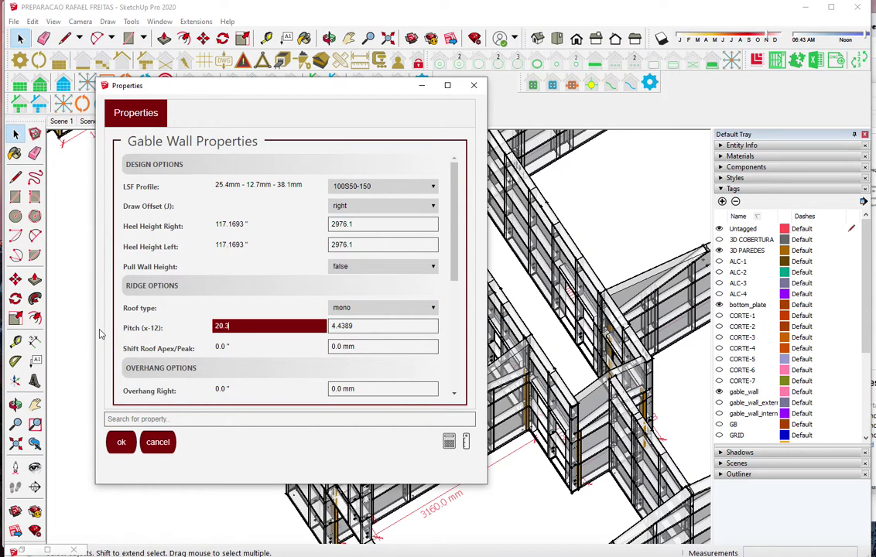
key("Tab")
key("Return")
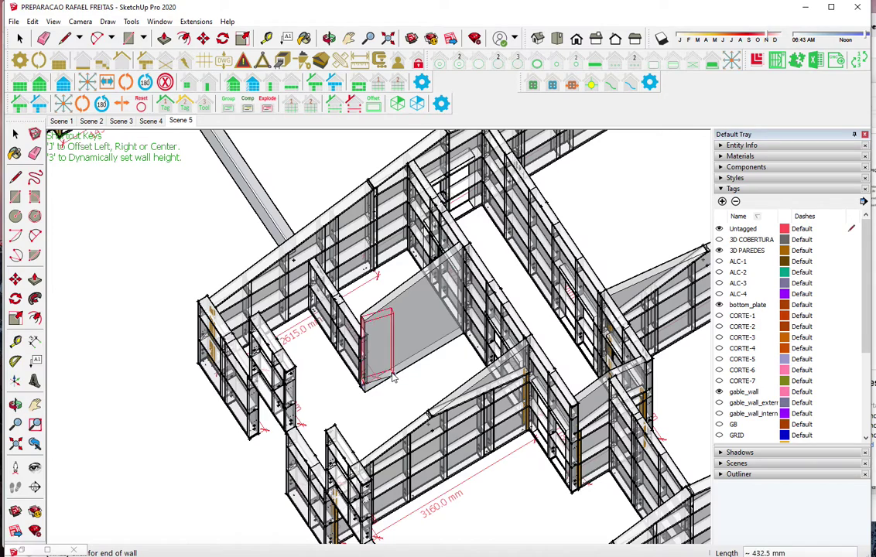
key("space")
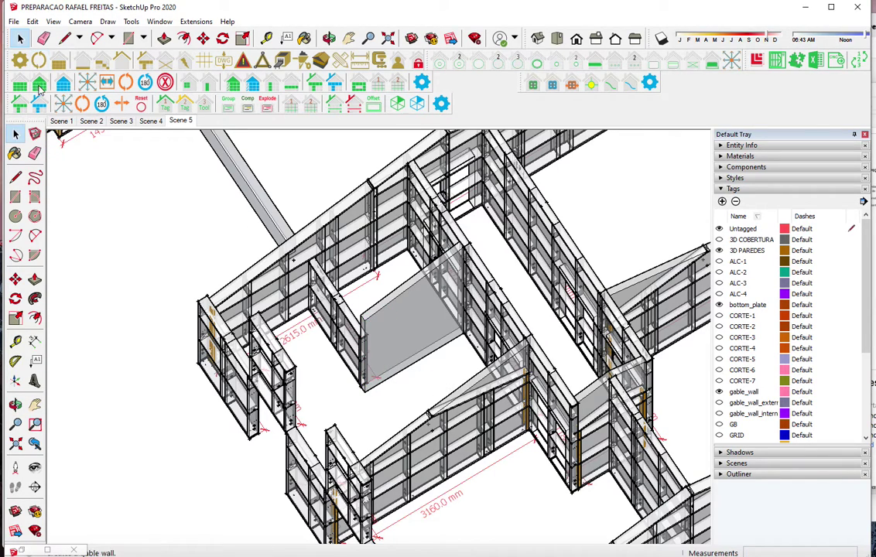
left_click(22, 85)
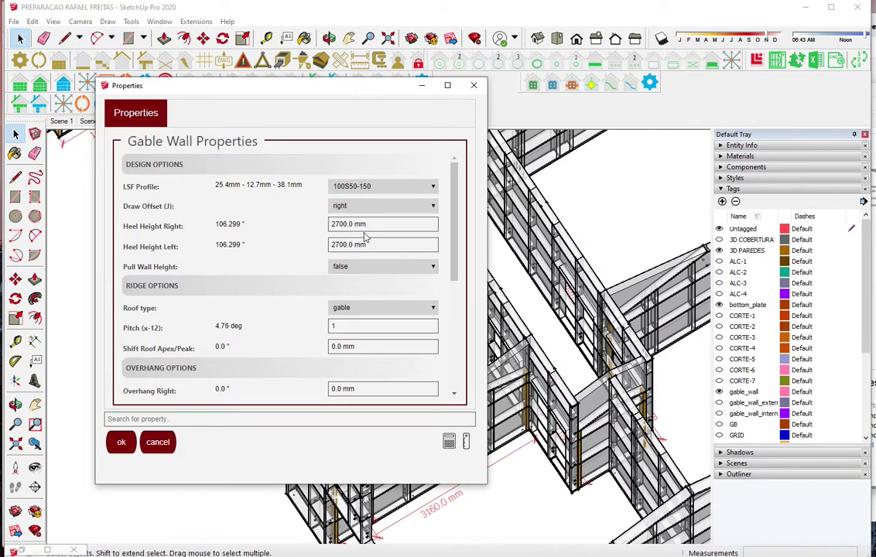
Measure the wall height from its upper corner with Tape Measure
left_click(158, 443)
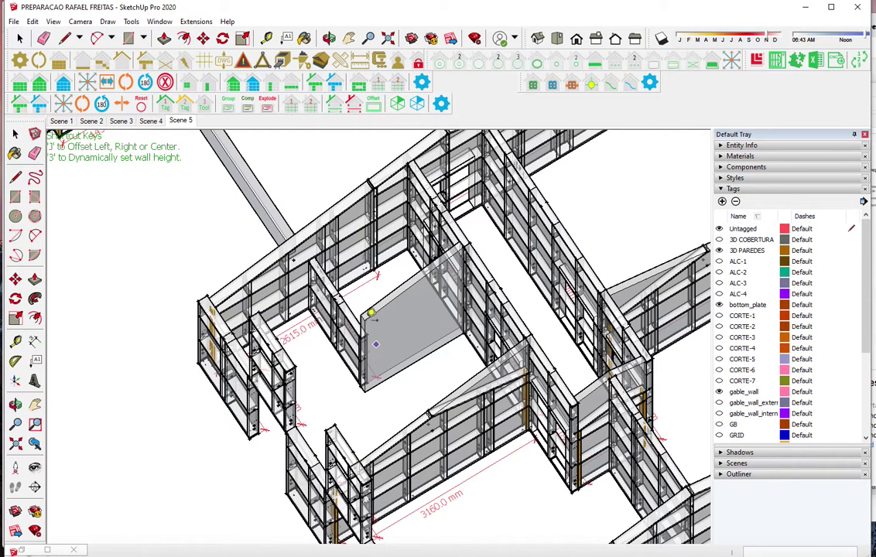
key("t")
left_click(367, 316)
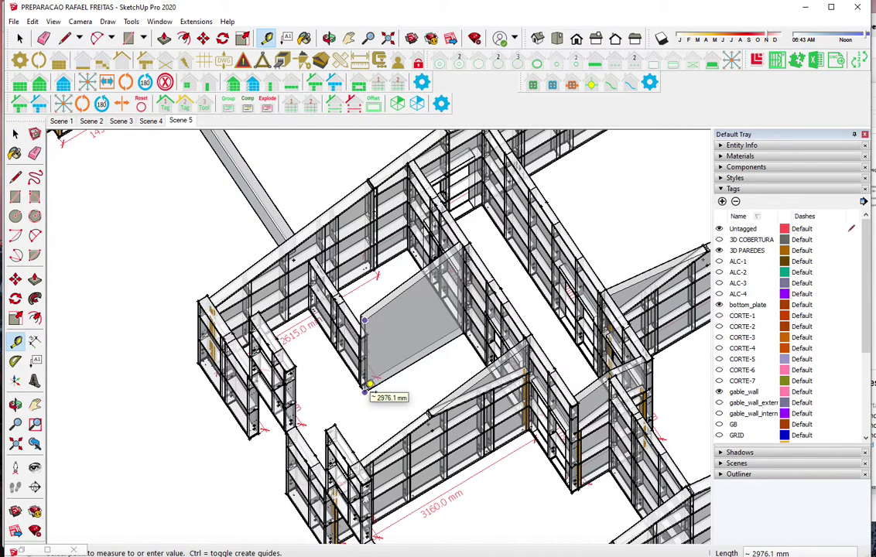
key("space")
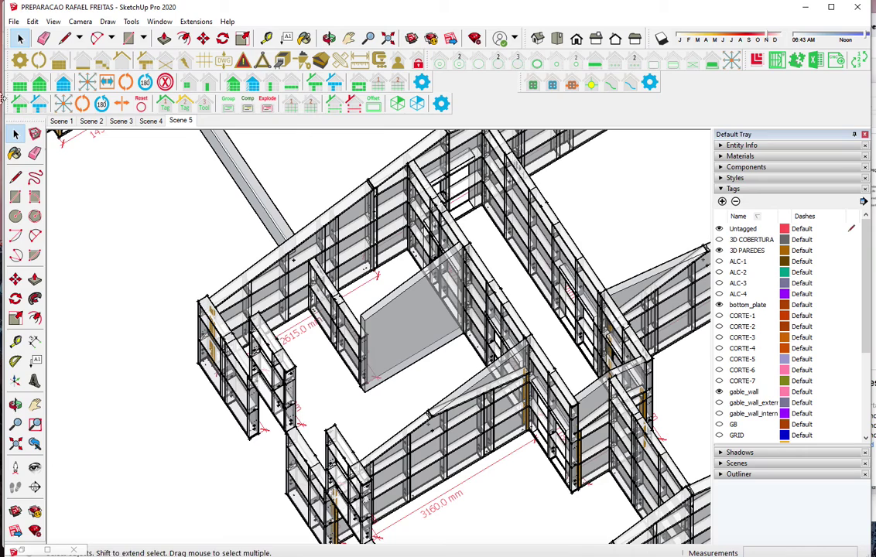
Set both heel heights to 2976.1, mono roof, pitch 20.3, and start the wall at the corner
left_click(22, 85)
left_click(342, 223)
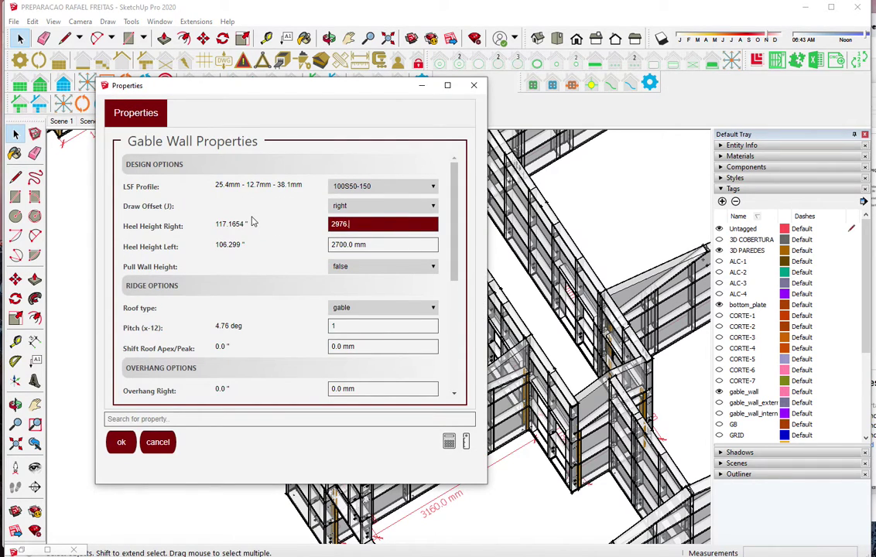
type("1")
key("Tab")
type("2976")
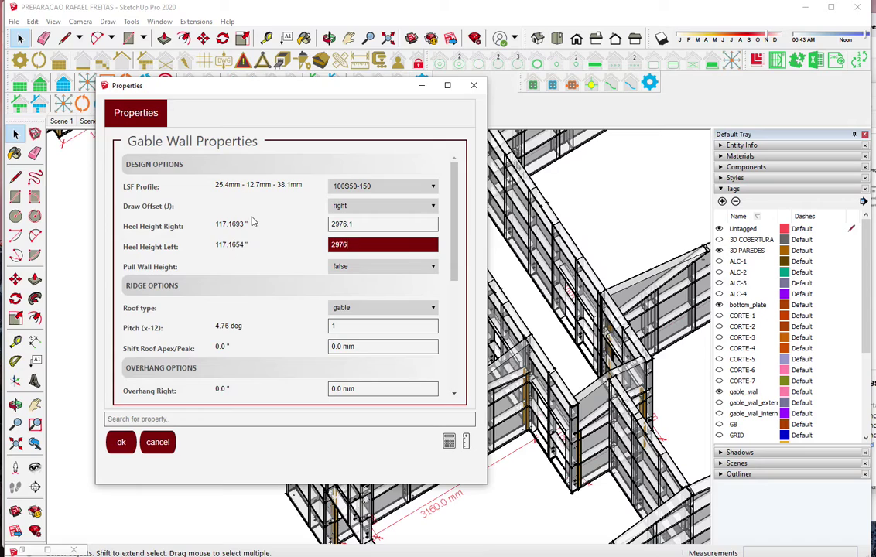
type(".1")
key("Tab")
left_click(389, 308)
left_click(371, 332)
left_click(250, 326)
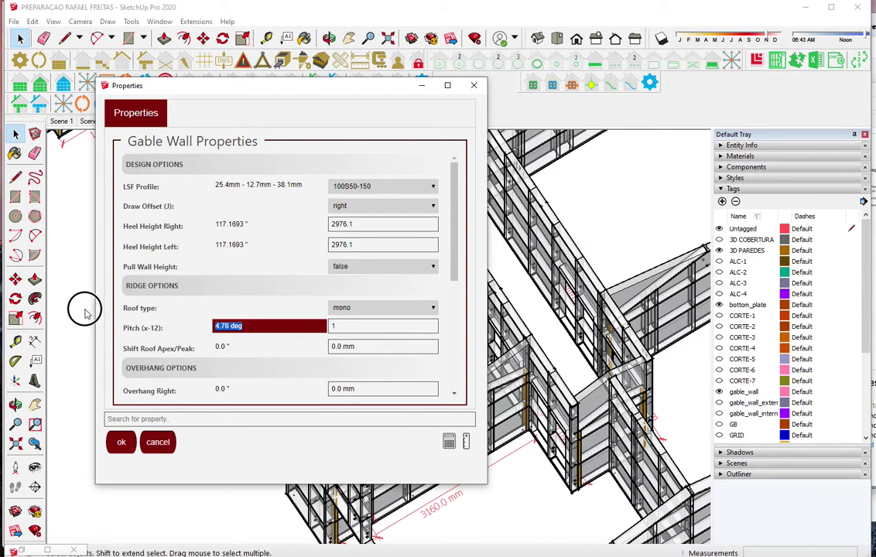
type("203")
key("Tab")
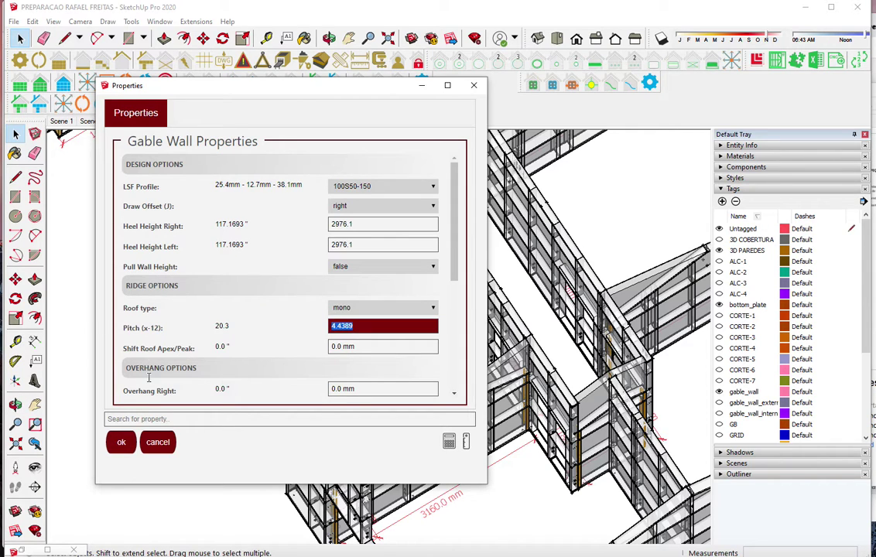
left_click(121, 443)
left_click(367, 398)
Zoom in and end the 1610 mm wall at the opposite corner of the inner opening
scroll(441, 341, "up", 2)
scroll(457, 329, "up", 1)
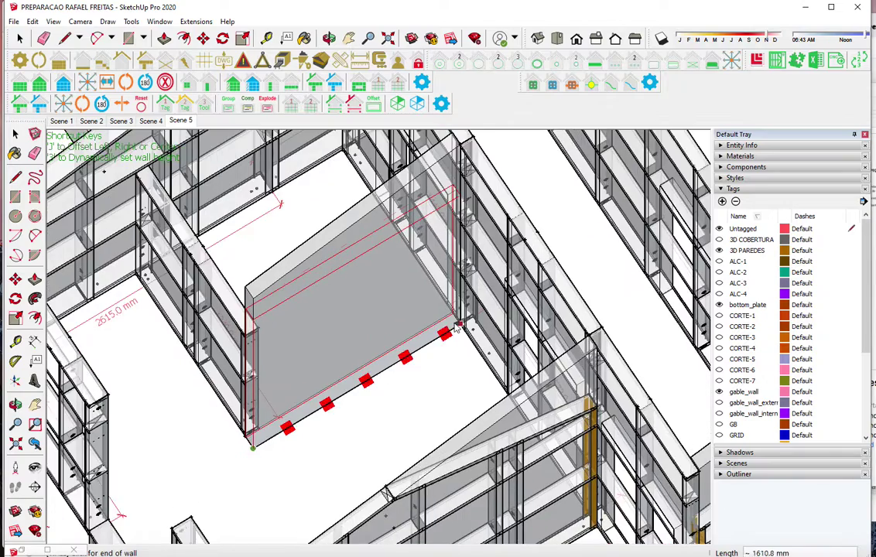
scroll(458, 328, "up", 2)
scroll(459, 329, "up", 1)
scroll(461, 331, "up", 1)
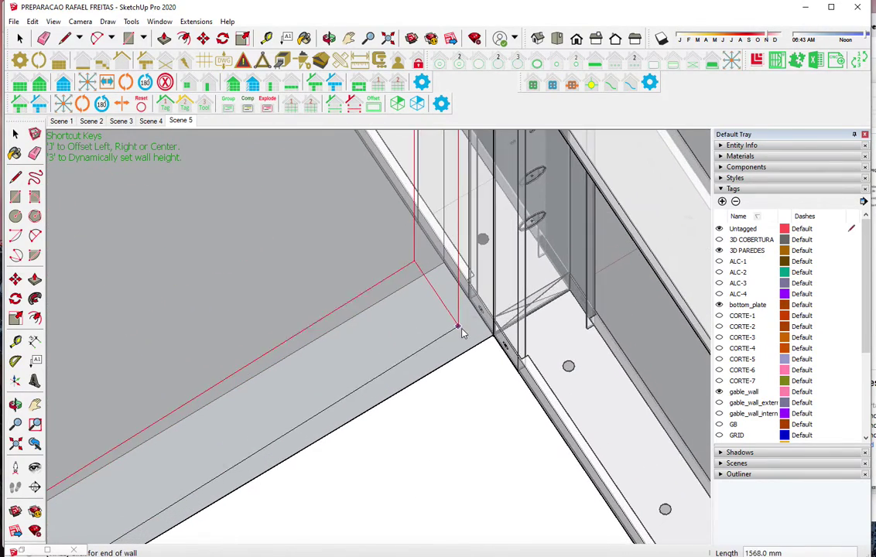
scroll(464, 334, "up", 2)
scroll(526, 354, "up", 1)
scroll(524, 356, "up", 1)
scroll(542, 348, "up", 1)
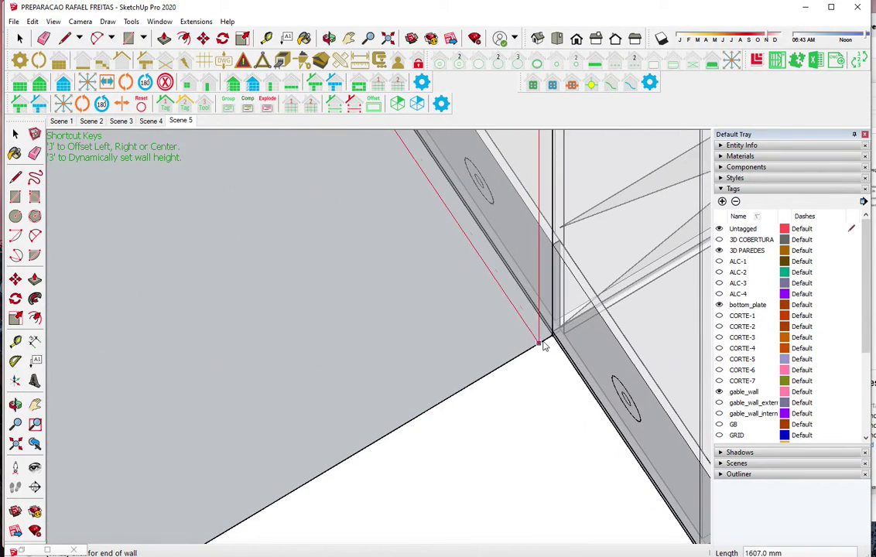
left_click(551, 338)
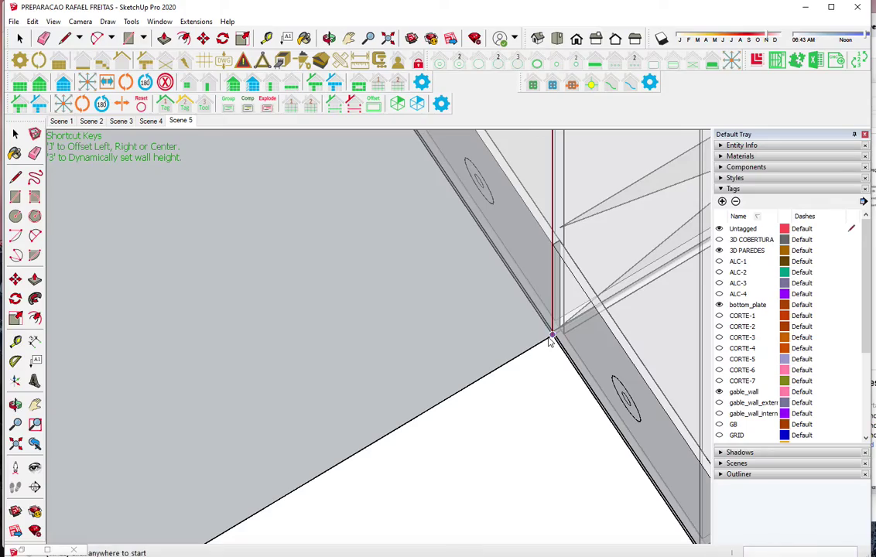
Zoom out, orbit to see the whole wall layout, and answer the corner-stud prompt
scroll(432, 328, "down", 2)
scroll(432, 329, "down", 1)
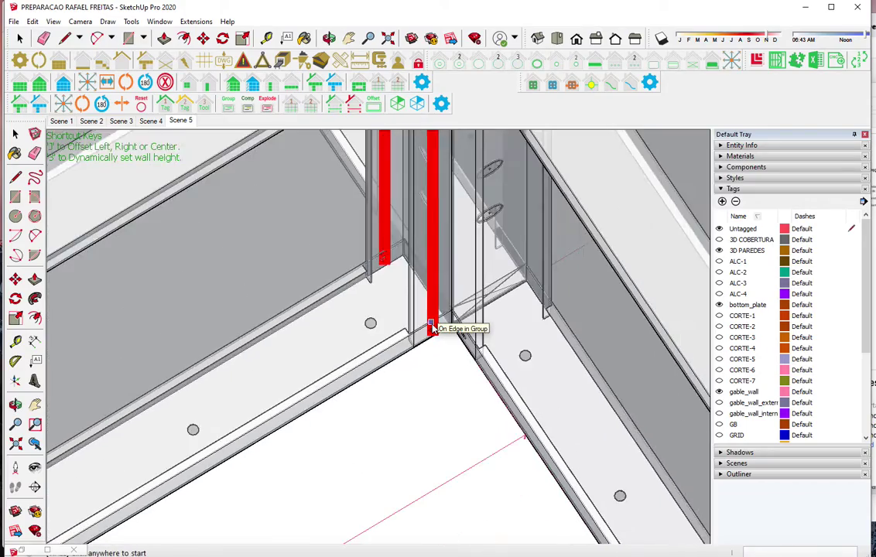
scroll(431, 329, "down", 1)
scroll(431, 329, "down", 1)
scroll(432, 329, "down", 3)
scroll(440, 329, "down", 2)
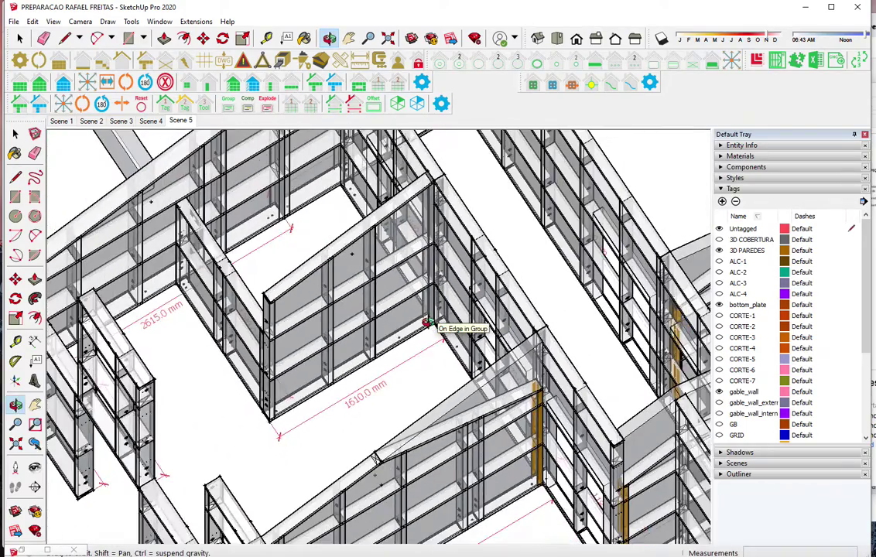
middle_click_drag(440, 329, 420, 428)
left_click(461, 309)
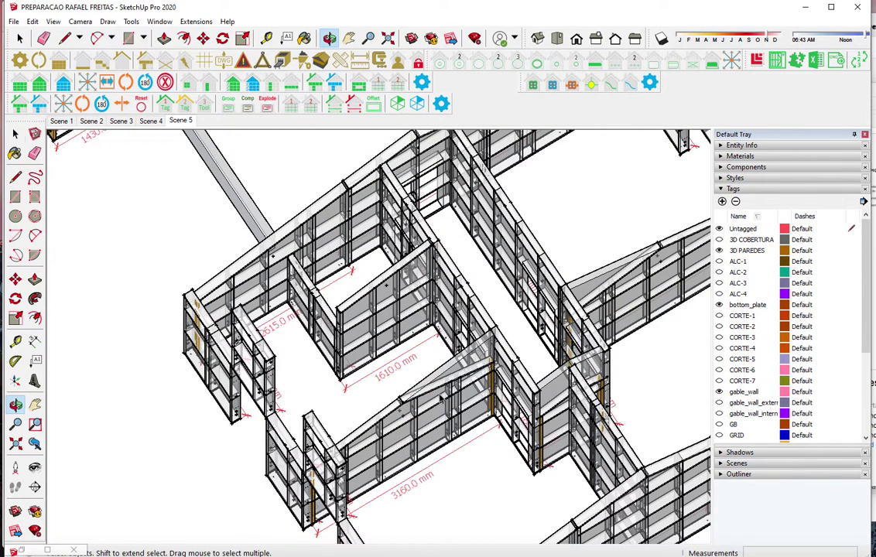
Change the lower 3160 mm wall's roof type to mono
left_click(416, 417)
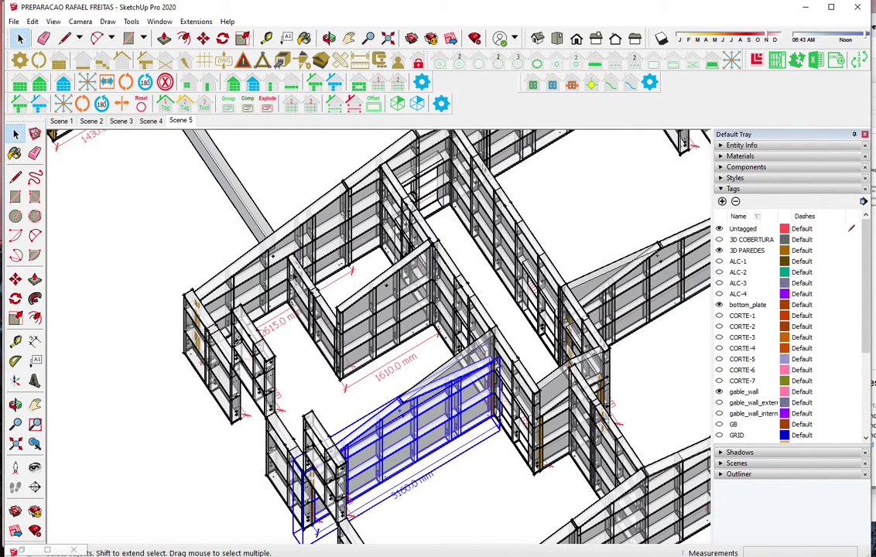
left_click(63, 81)
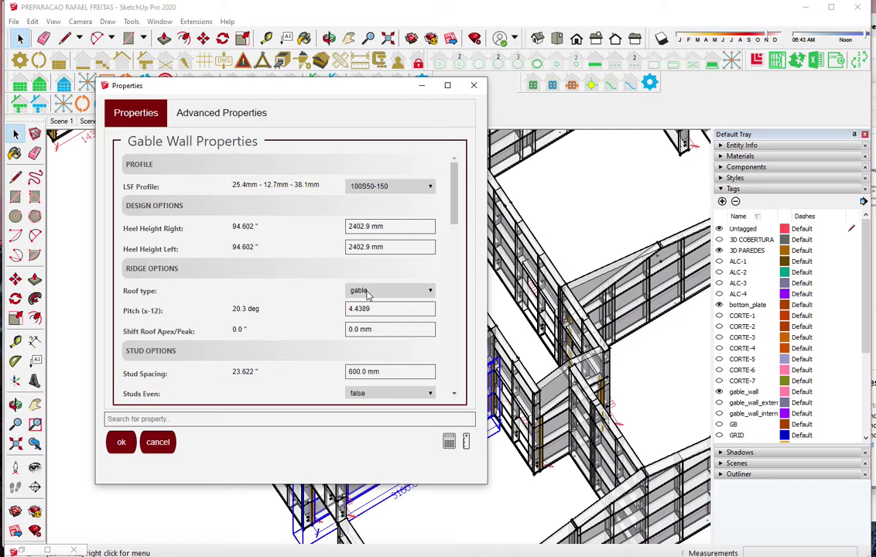
left_click(369, 294)
left_click(375, 312)
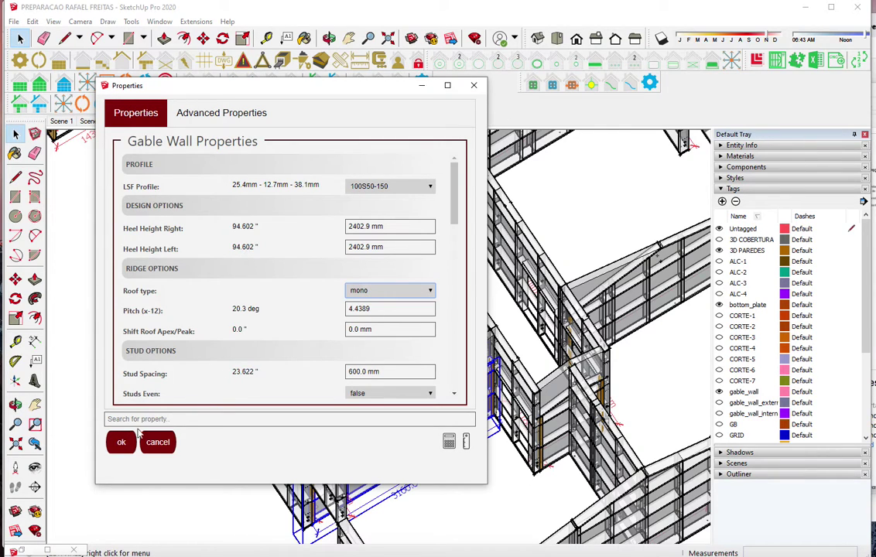
left_click(122, 442)
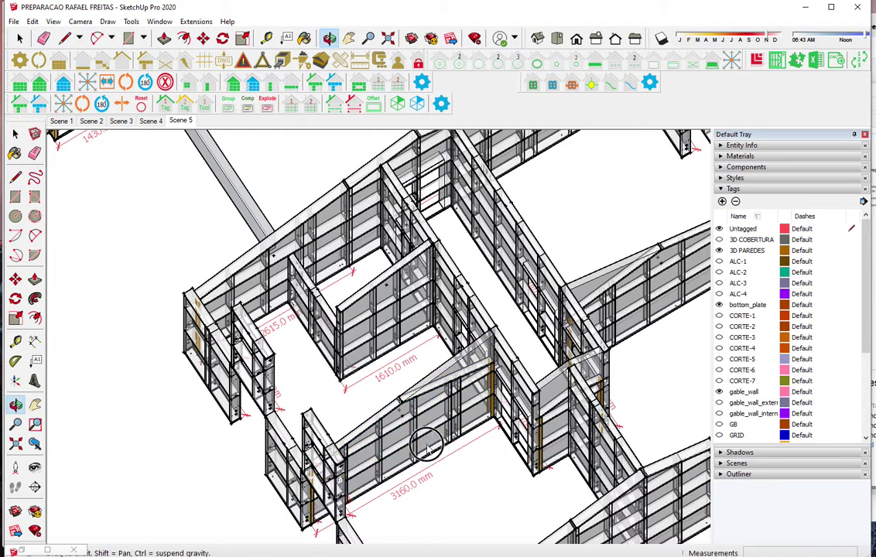
Reapply the mono roof type in the wall settings and orbit to check the rebuilt wall
middle_click_drag(455, 492, 446, 352)
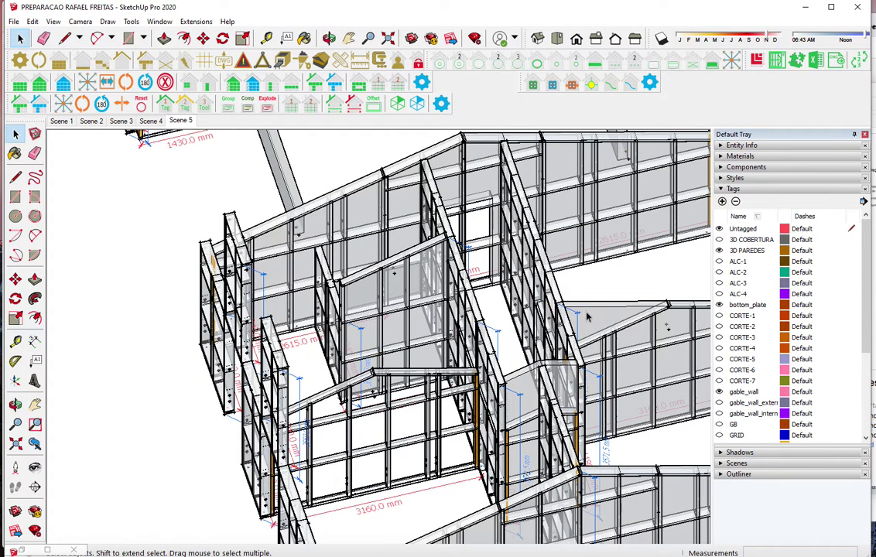
left_click(64, 82)
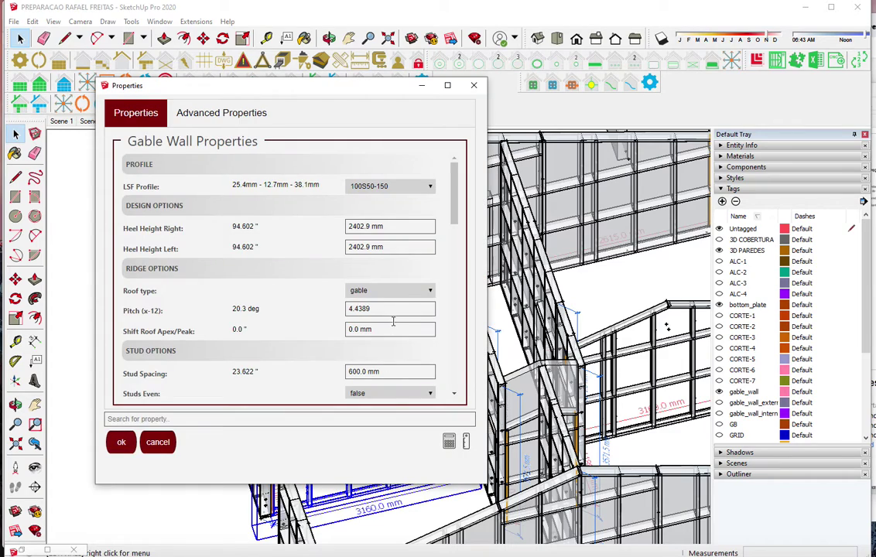
left_click(390, 291)
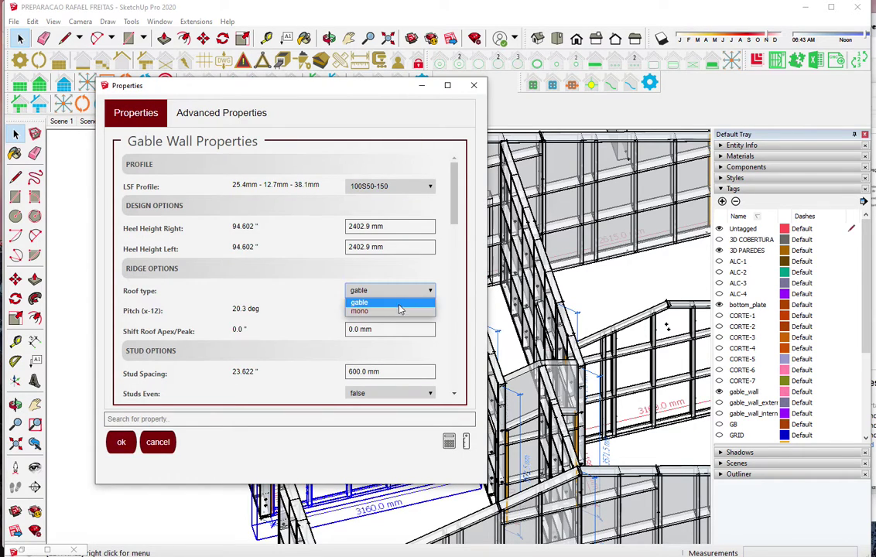
left_click(397, 313)
key("Return")
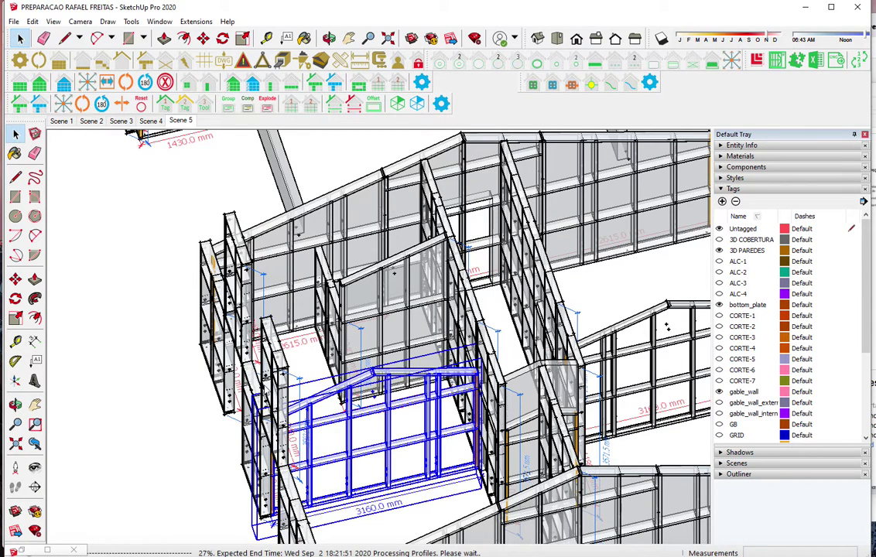
middle_click_drag(106, 426, 475, 299)
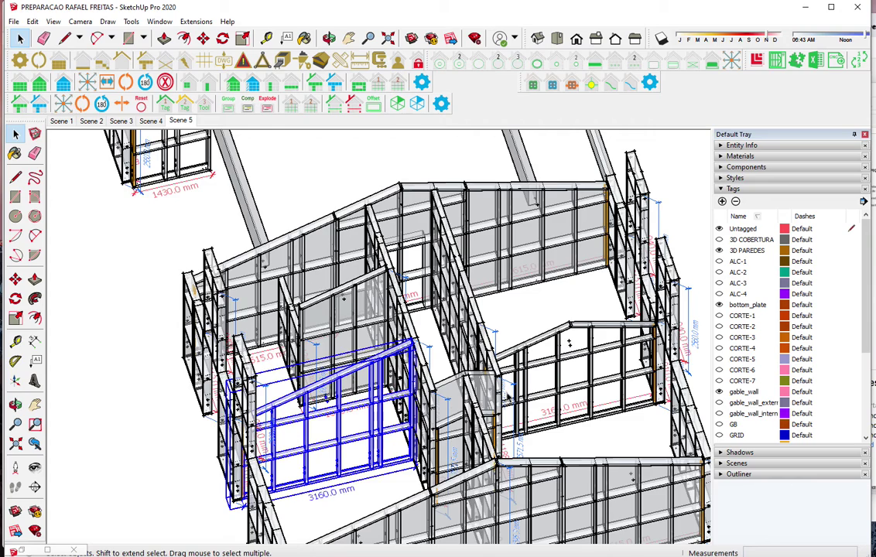
Change the right-hand 3160 mm wall's roof type to mono
left_click(529, 336)
left_click(64, 85)
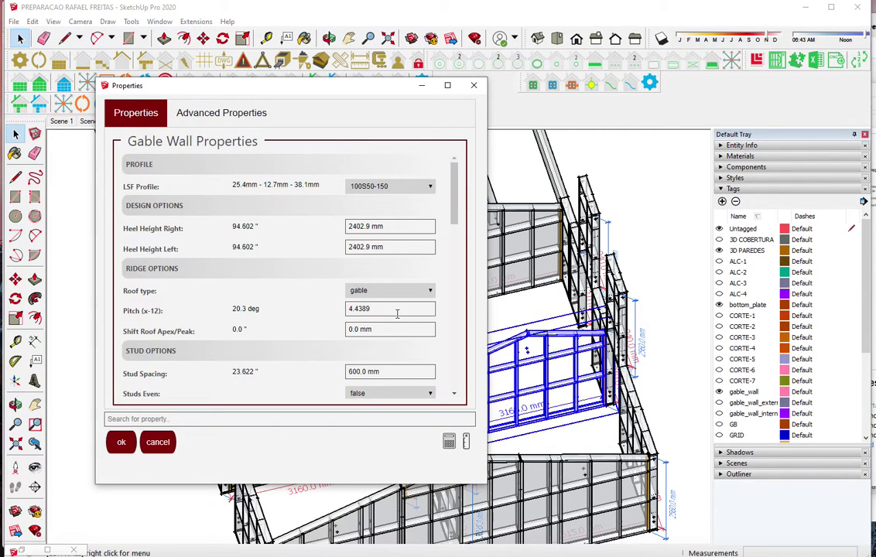
left_click(413, 292)
left_click(392, 309)
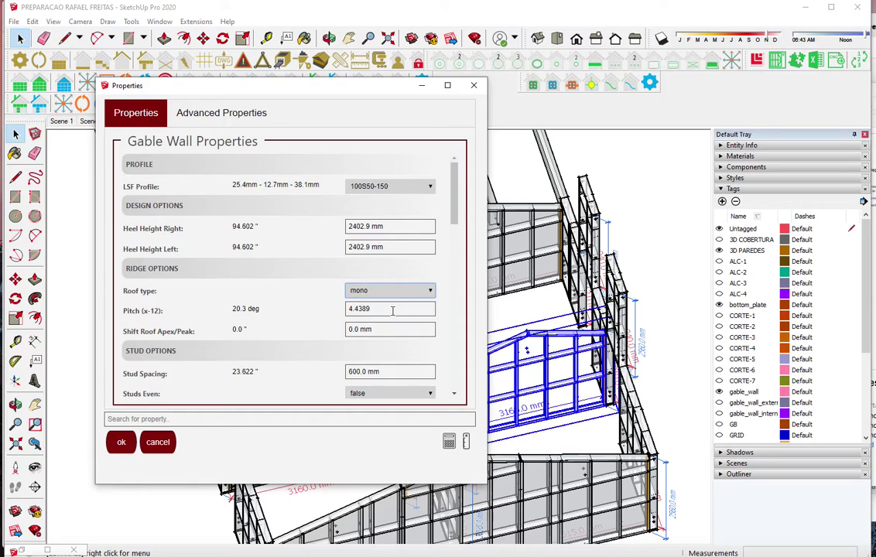
left_click(121, 442)
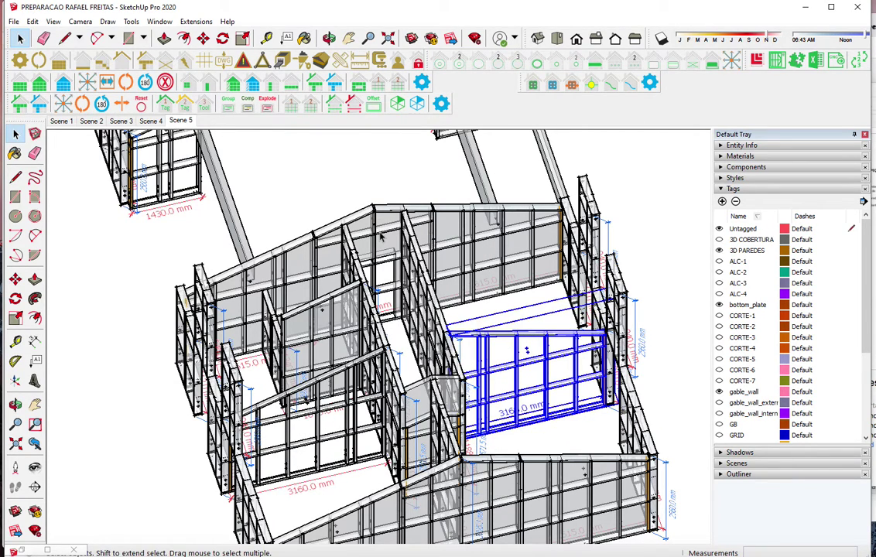
Inside the small wall component, measure the sloped grey panel at about 3608.5 mm tall
scroll(381, 238, "down", 2)
scroll(445, 399, "up", 1)
scroll(445, 399, "up", 2)
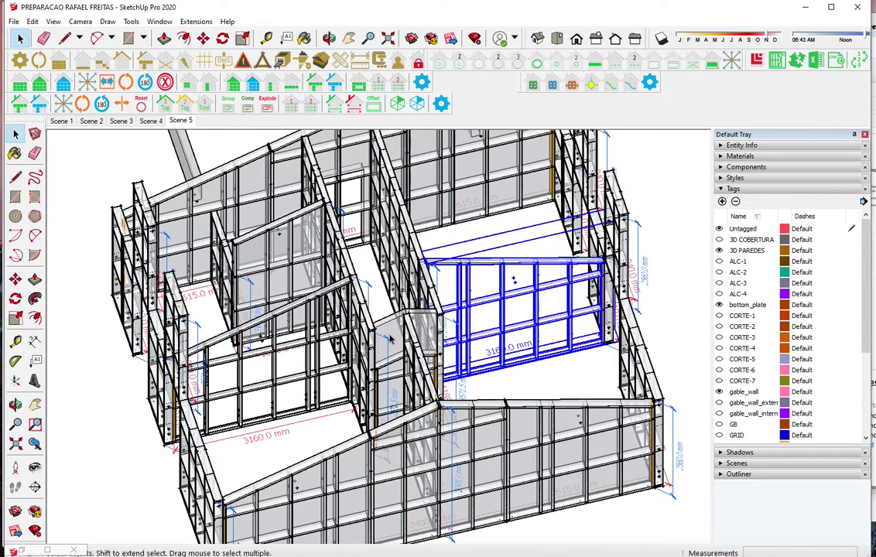
double_click(394, 333)
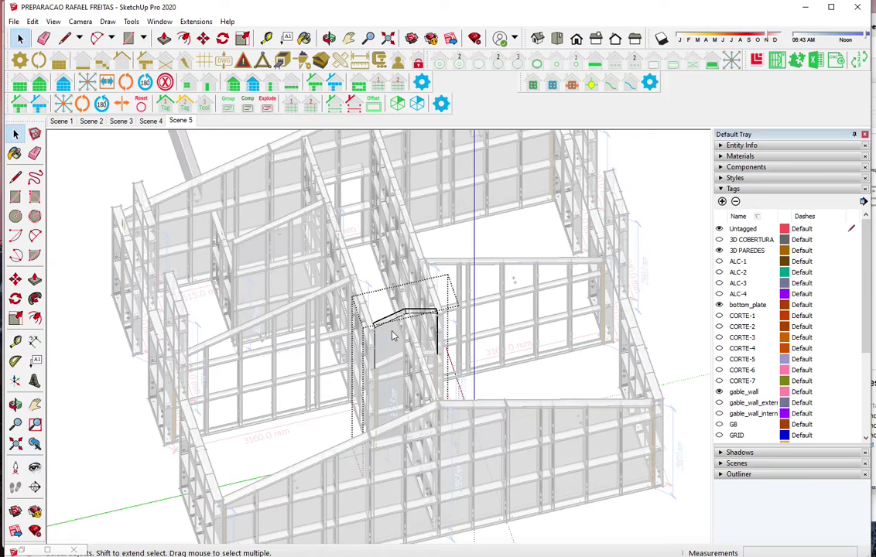
key("h")
key("t")
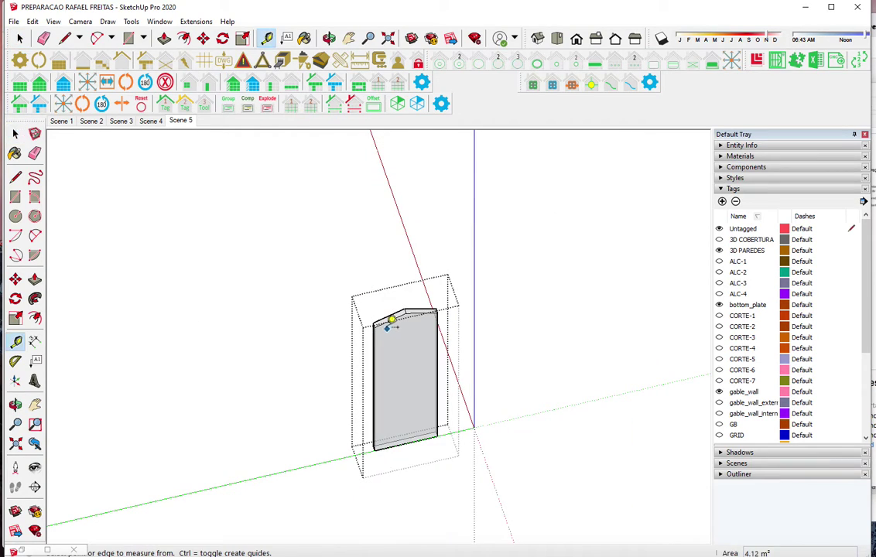
left_click(380, 322)
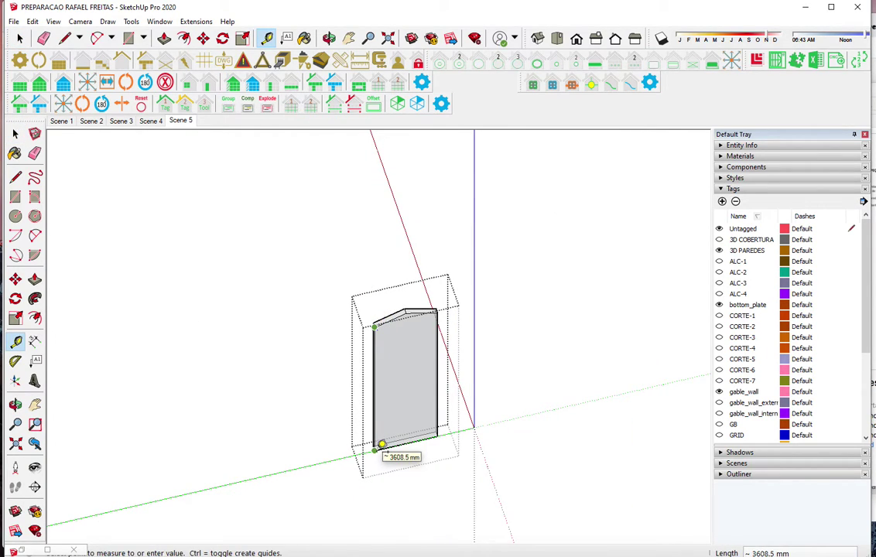
left_click(381, 445)
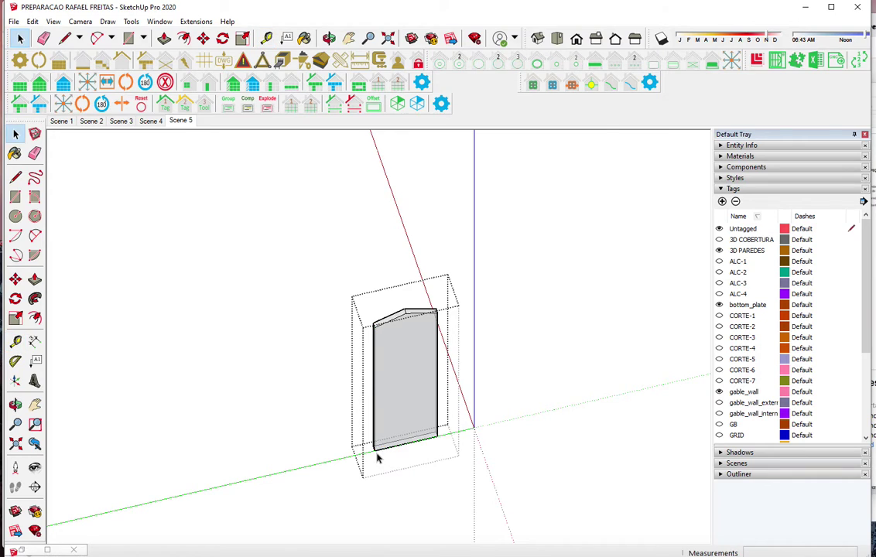
key("space")
key("Escape")
Select the short gable frame next to the tall wall frame
left_click(389, 365)
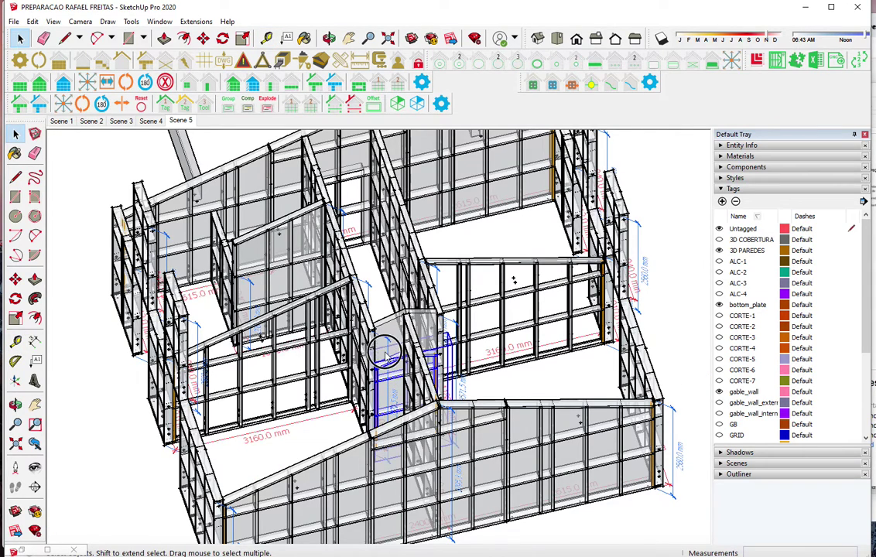
left_click(372, 338)
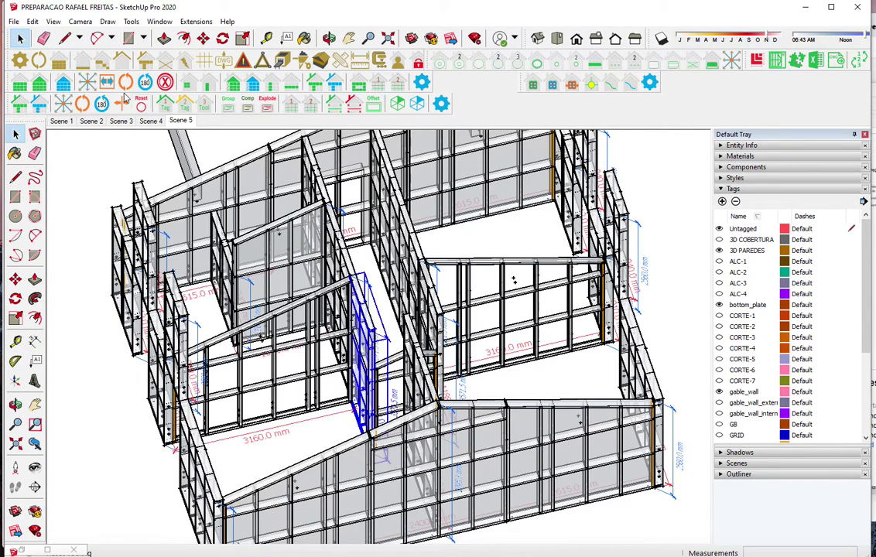
left_click(399, 362)
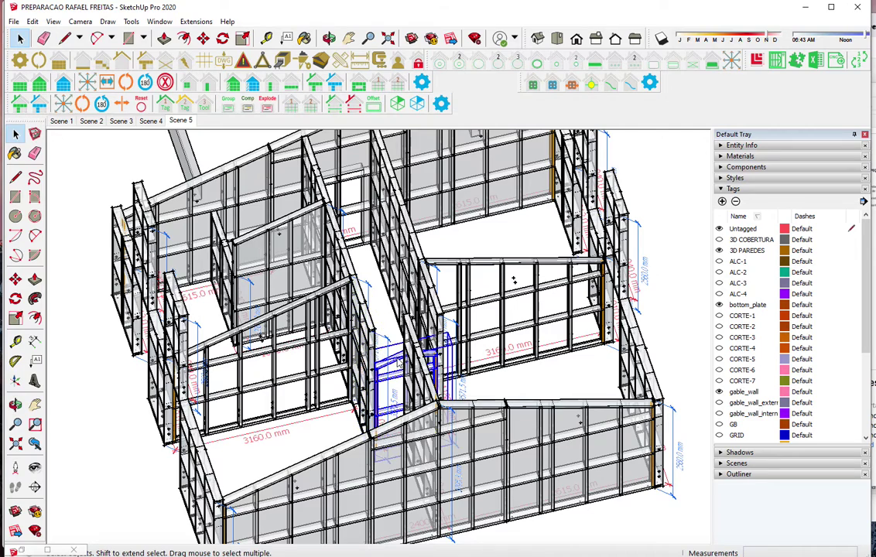
Set the short gable frame's right and left heel heights to 3608.5 mm
left_click(67, 81)
left_click(296, 216)
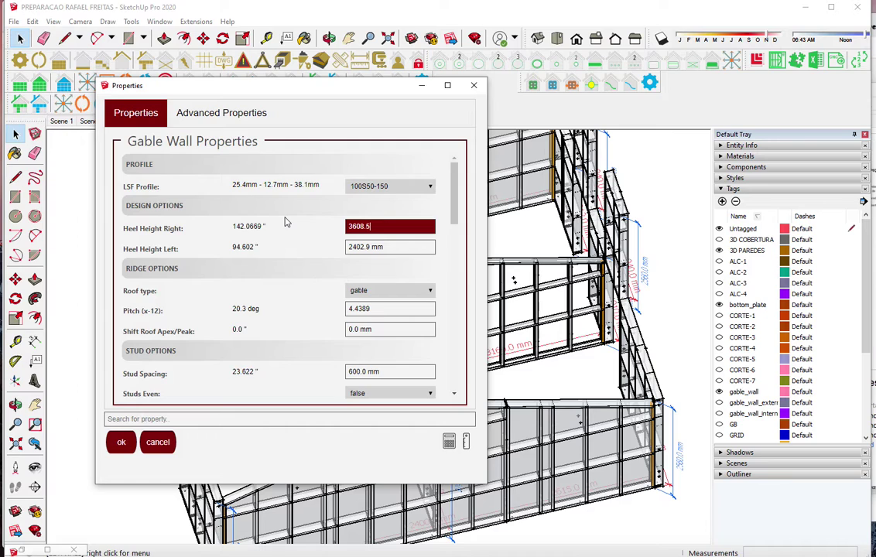
key("Tab")
type(".5")
key("Return")
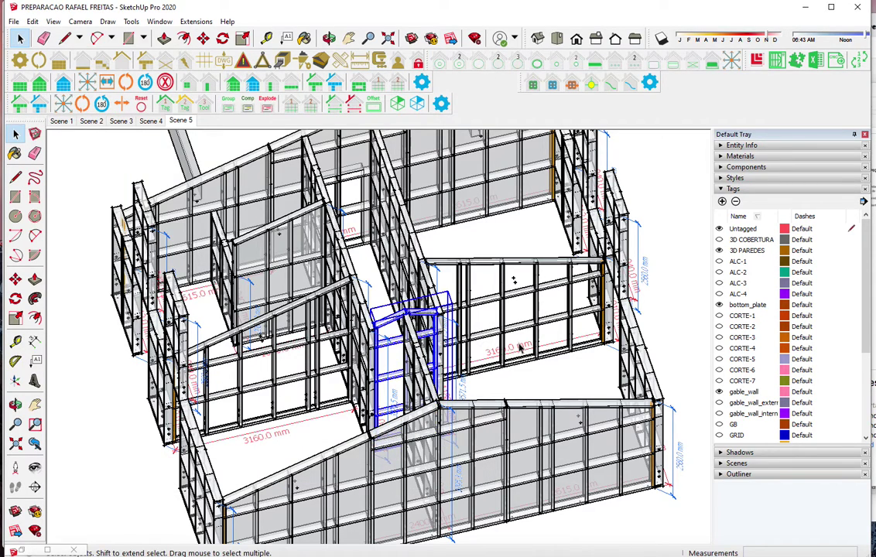
mouse_move(371, 305)
middle_mouse_down()
mouse_move(336, 282)
mouse_move(495, 413)
middle_mouse_up()
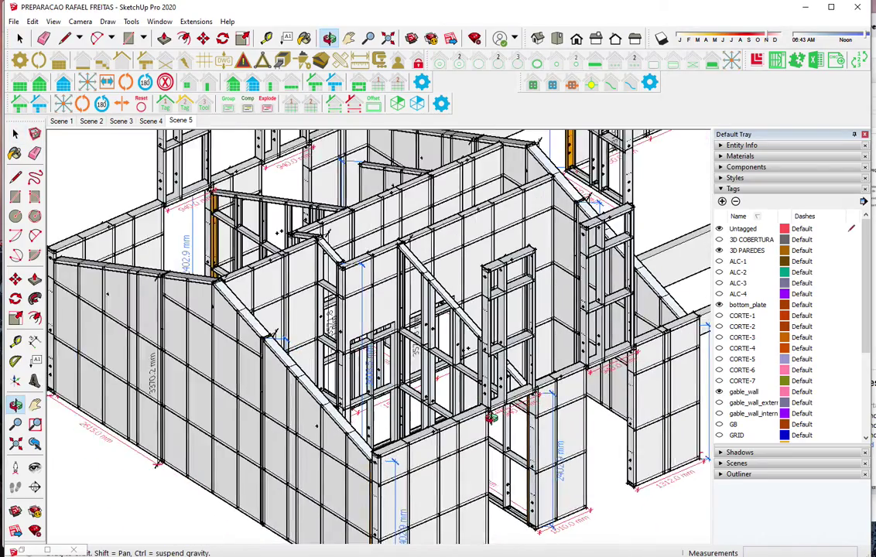
Lower the top plate height to 100 mm on the frame above the opening and the right wall's frame
scroll(495, 413, "up", 5)
scroll(495, 412, "down", 3)
left_click(474, 402)
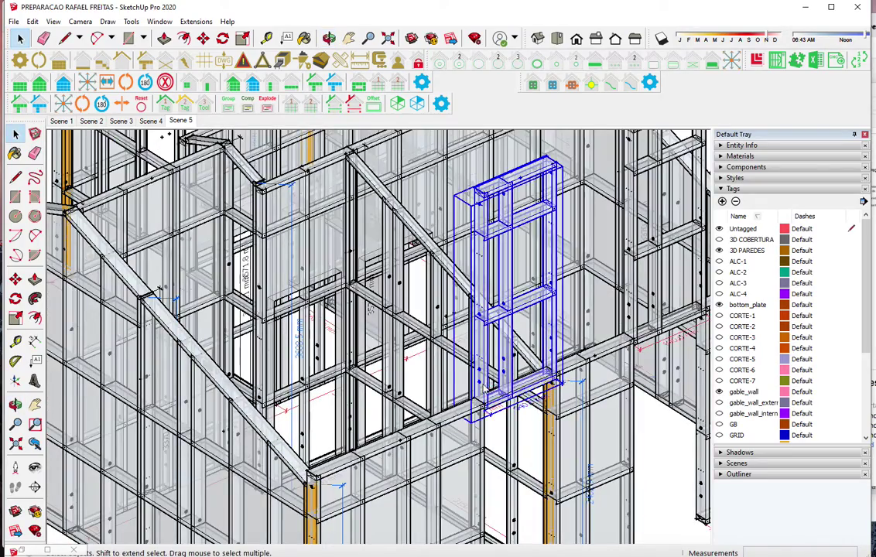
scroll(473, 402, "up", 2)
scroll(473, 403, "down", 3)
left_click(58, 63)
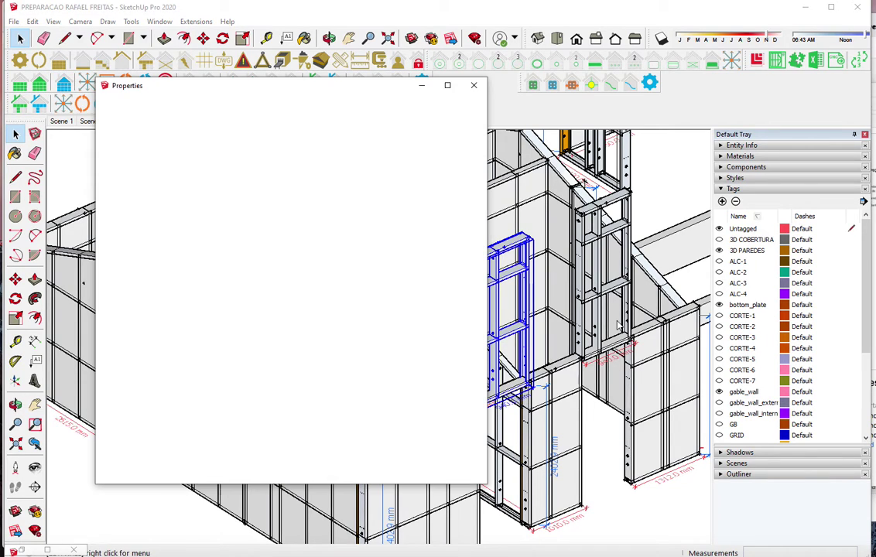
left_click(243, 222)
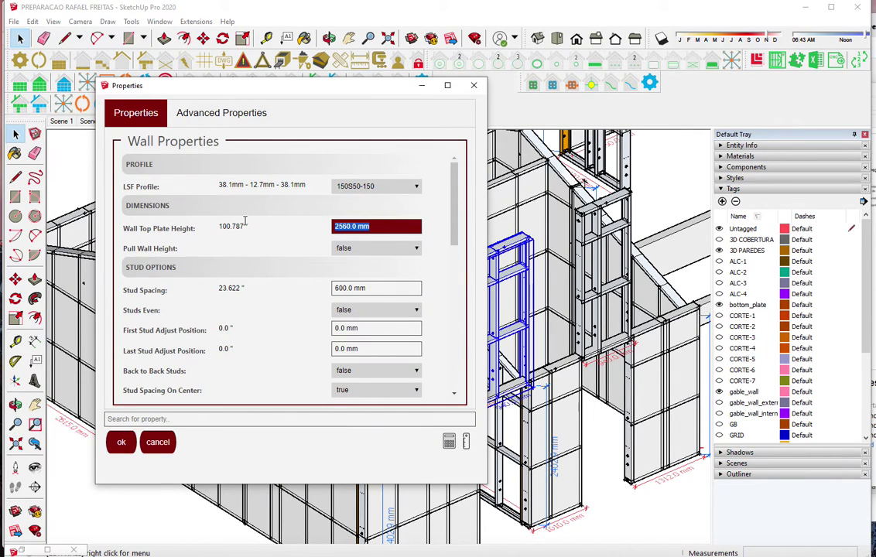
key("Return")
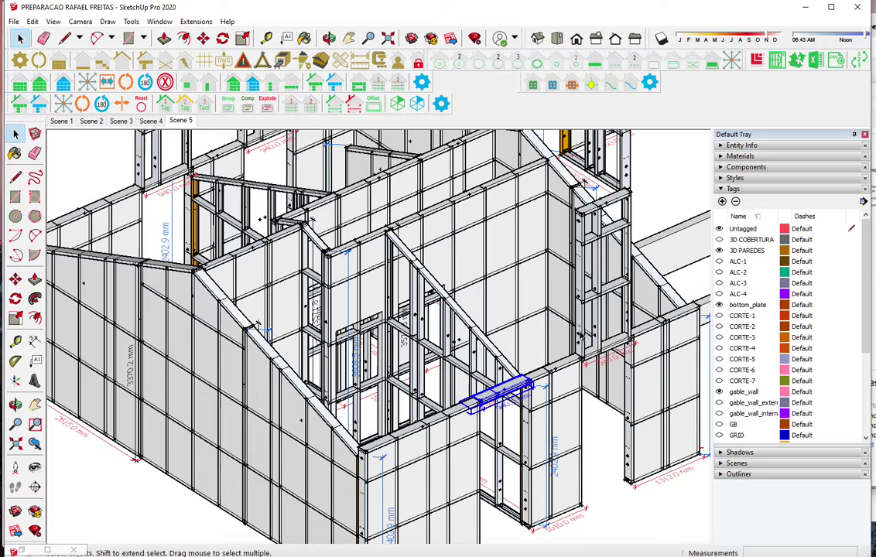
left_click(584, 256)
left_click(64, 83)
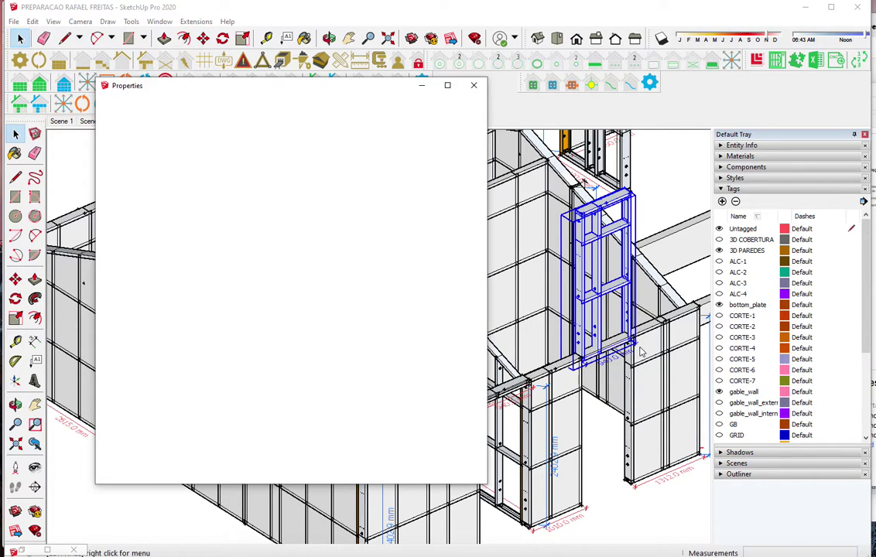
left_click(222, 243)
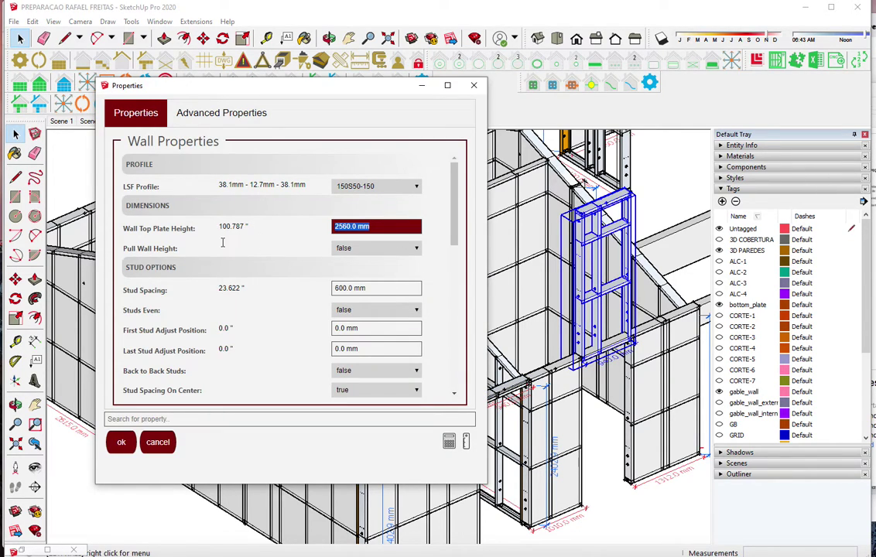
key("Return")
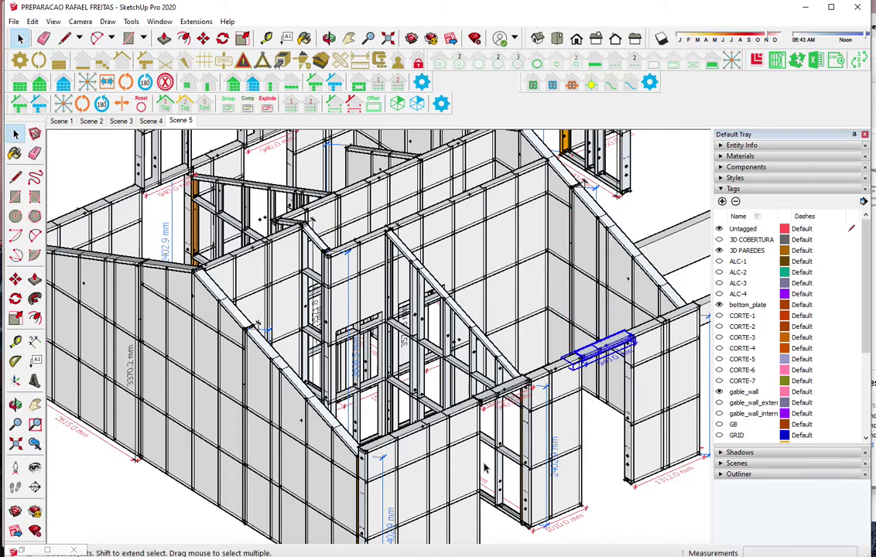
Set the left wall frame's top plate height to 100 mm and hide the 3D PAREDES tag
middle_click_drag(222, 246, 185, 186)
left_click(205, 208)
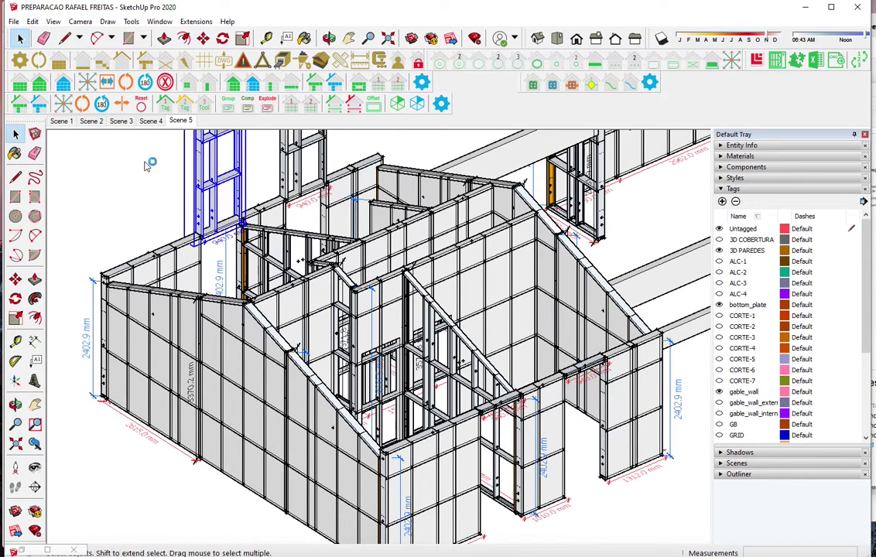
left_click(64, 83)
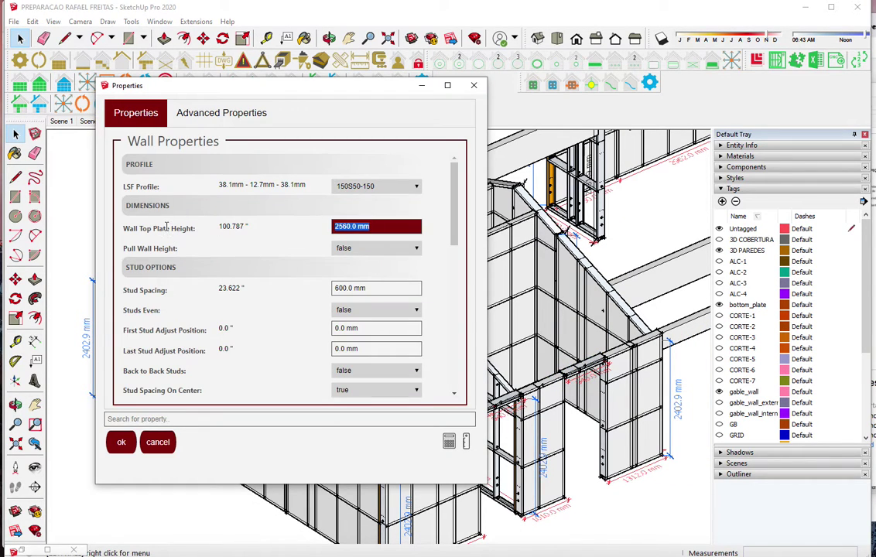
key("Return")
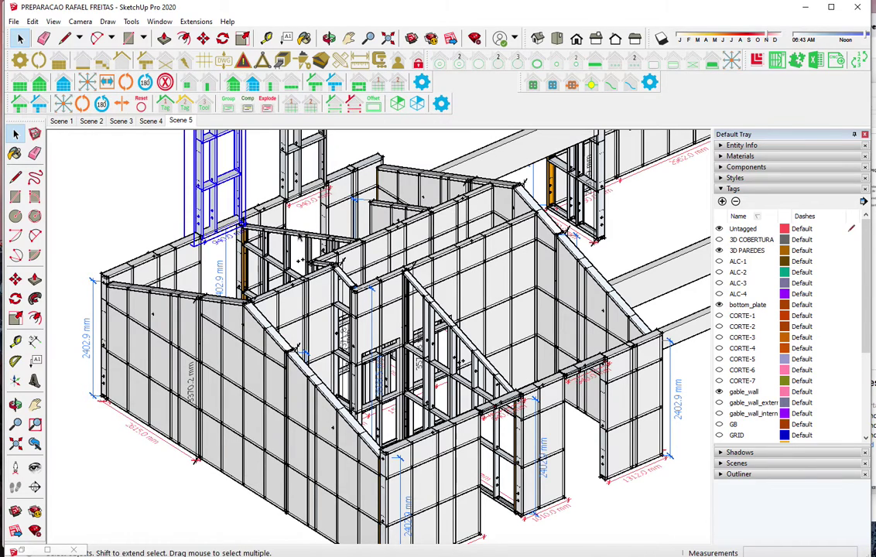
left_click(64, 83)
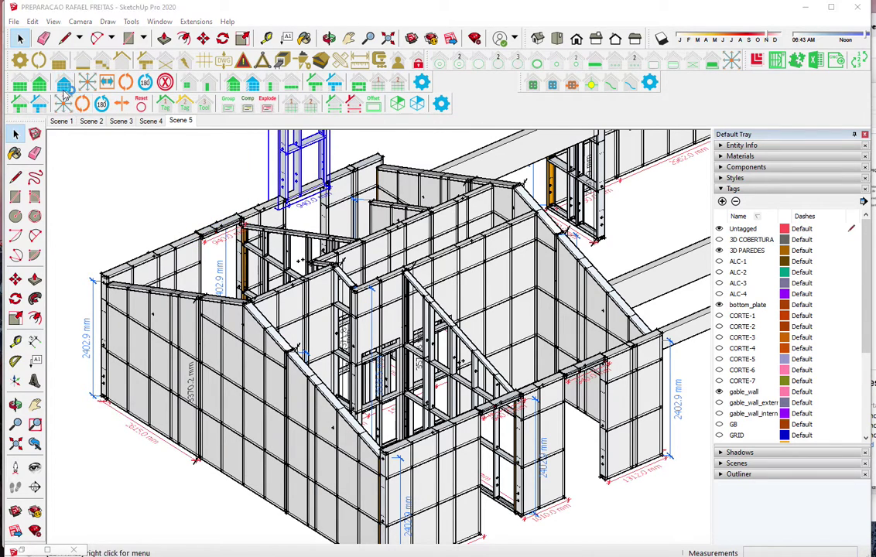
left_click(371, 229)
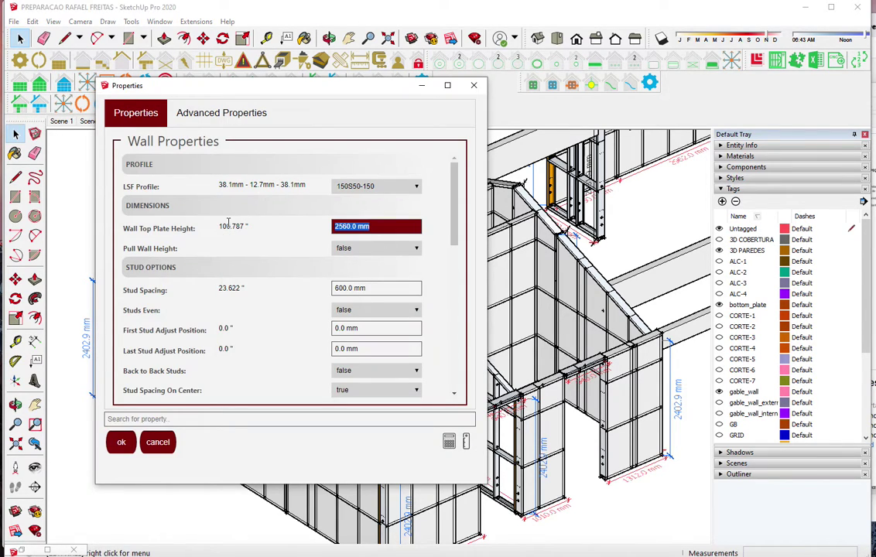
key("Return")
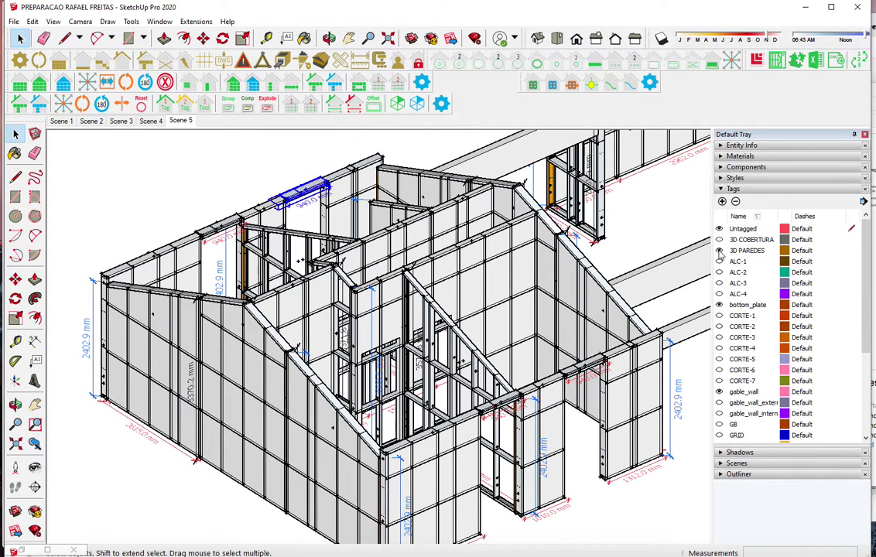
left_click(719, 251)
left_click(213, 230)
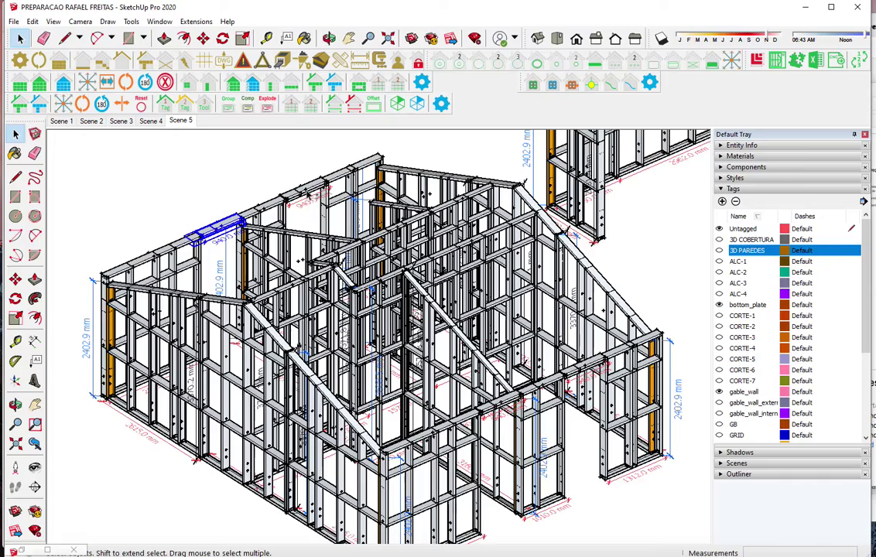
left_click(305, 191, "shift")
scroll(588, 385, "up", 2)
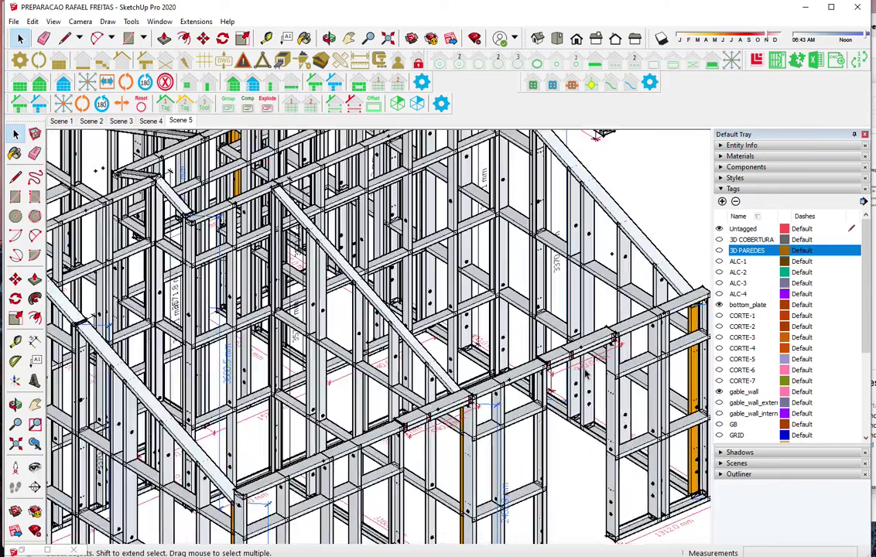
scroll(588, 385, "up", 2)
scroll(588, 385, "up", 1)
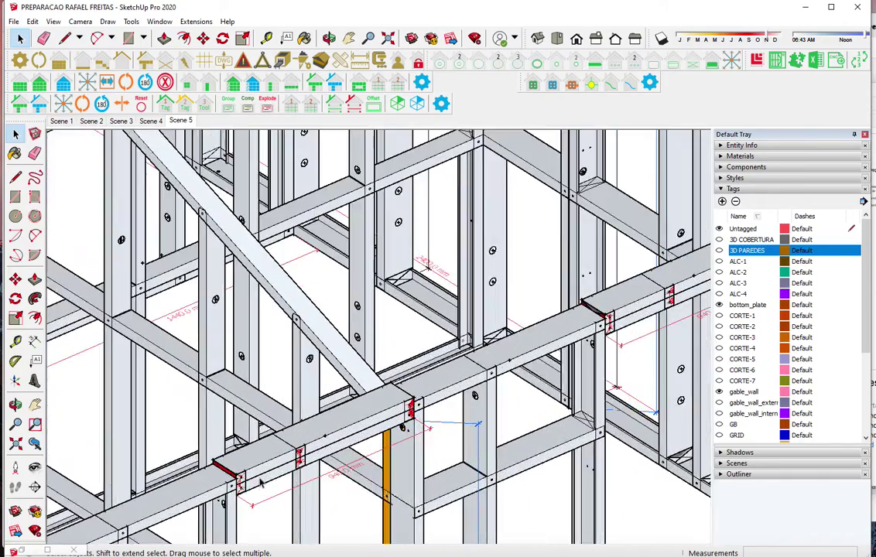
scroll(259, 484, "up", 2)
scroll(244, 492, "up", 2)
scroll(238, 494, "up", 2)
scroll(238, 494, "up", 1)
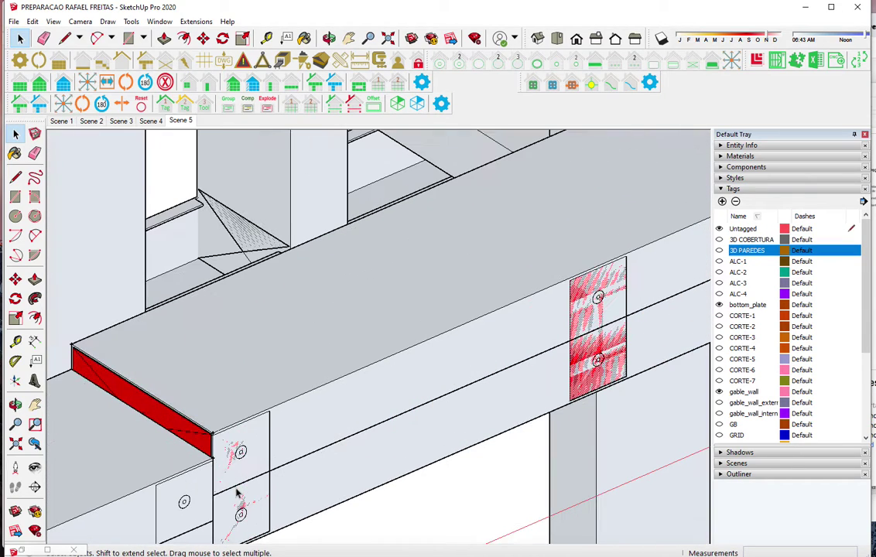
left_click(244, 498)
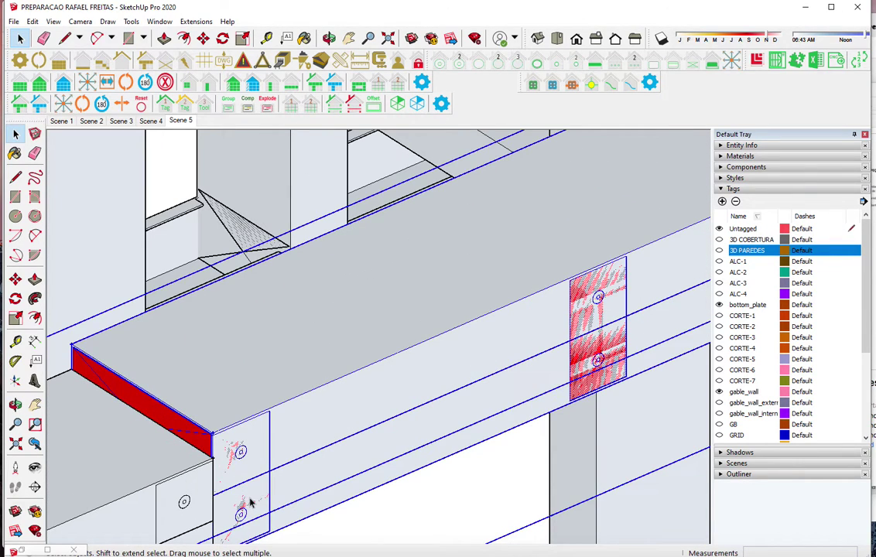
Check the header beam's wall properties and its Warnings limits, closing them without changes
left_click(65, 90)
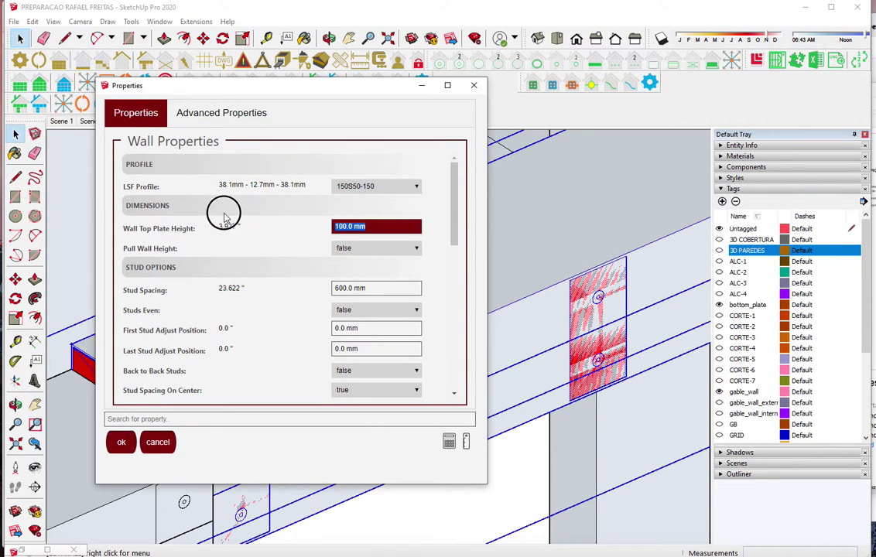
type("10")
key("Return")
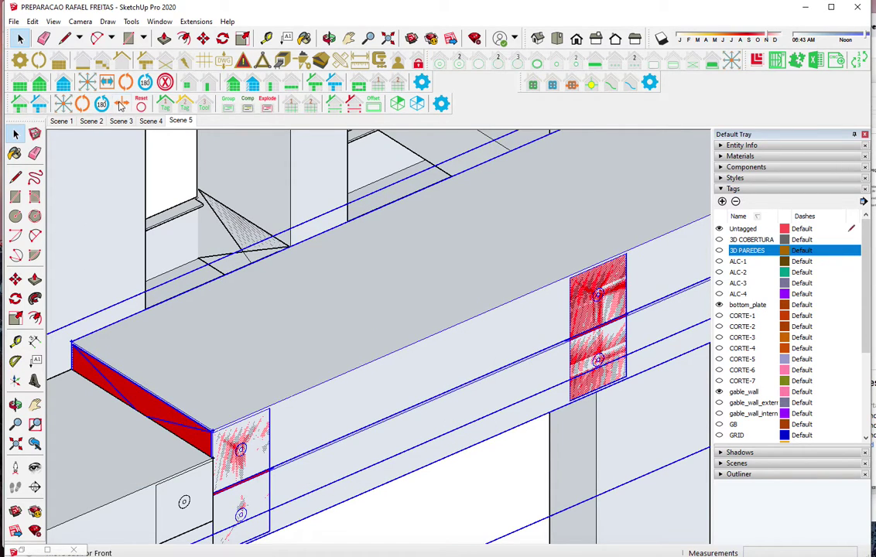
left_click(65, 85)
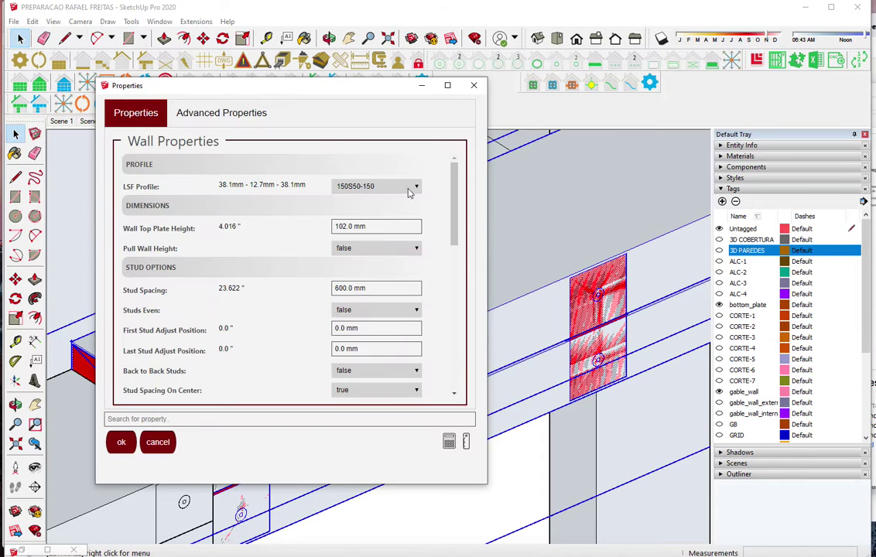
left_click(421, 84)
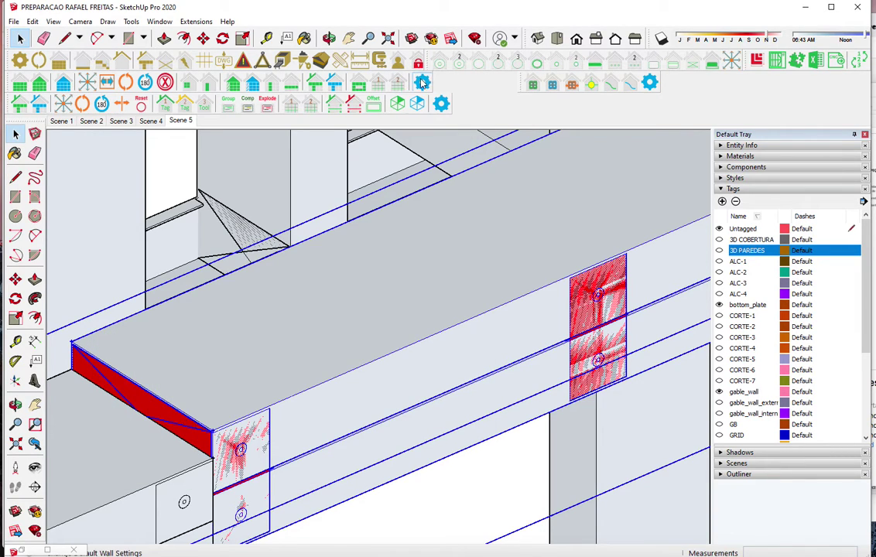
left_click(422, 83)
left_click(306, 114)
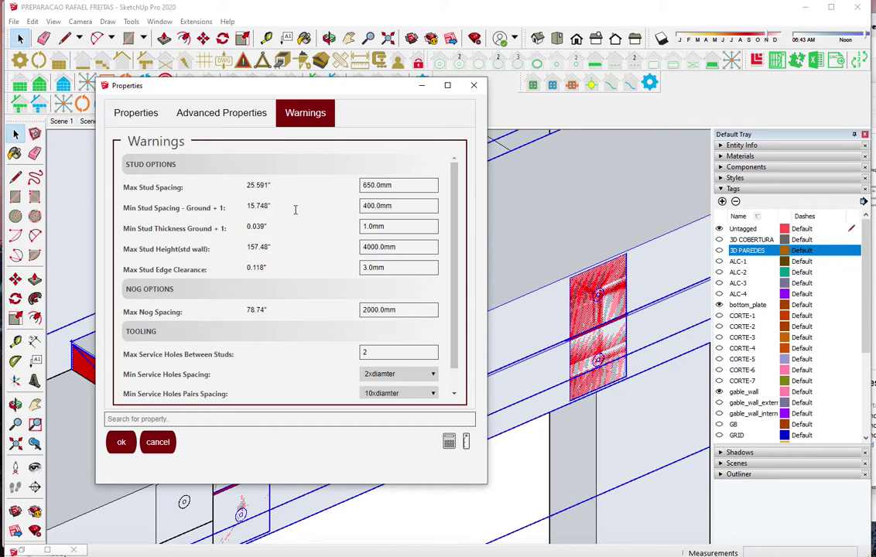
scroll(295, 209, "down", 1)
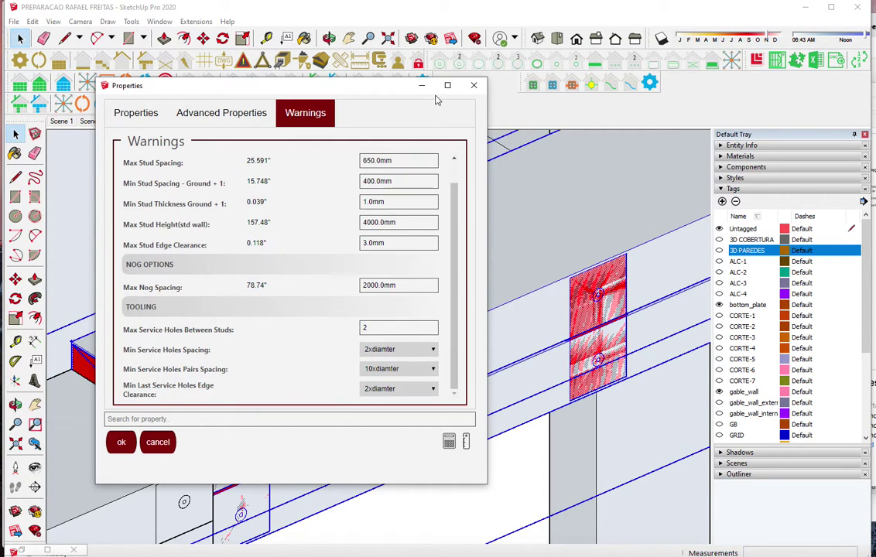
left_click(474, 84)
Enter a new wall top plate height for the header beam frame
left_click(63, 83)
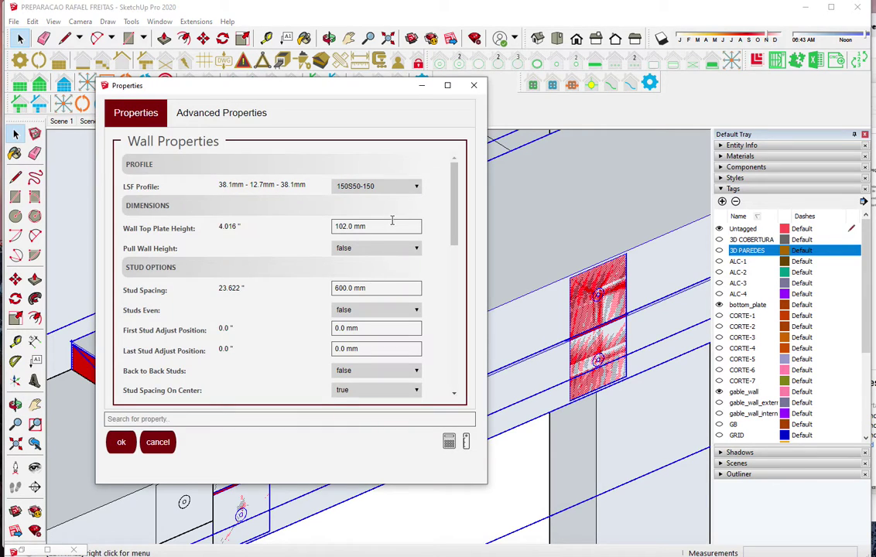
left_click_drag(391, 225, 191, 224)
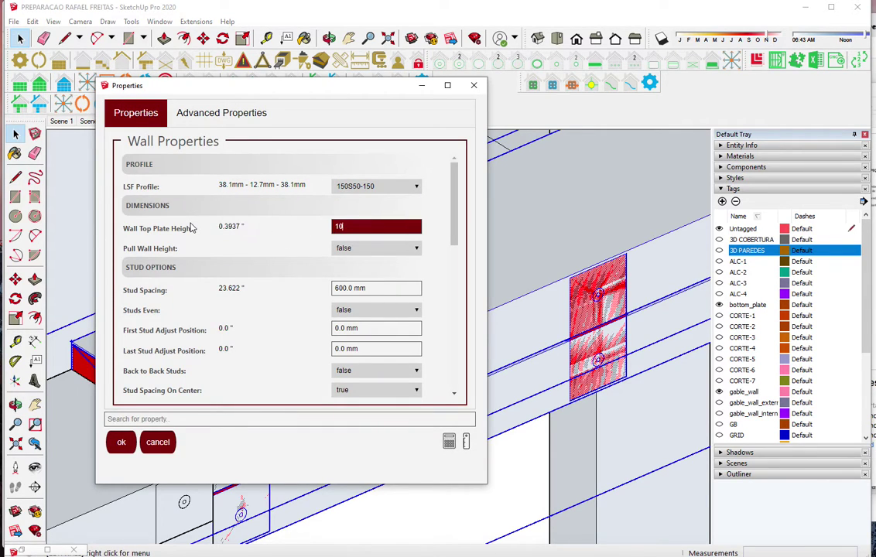
key("Return")
scroll(155, 363, "down", 2)
scroll(154, 385, "down", 2)
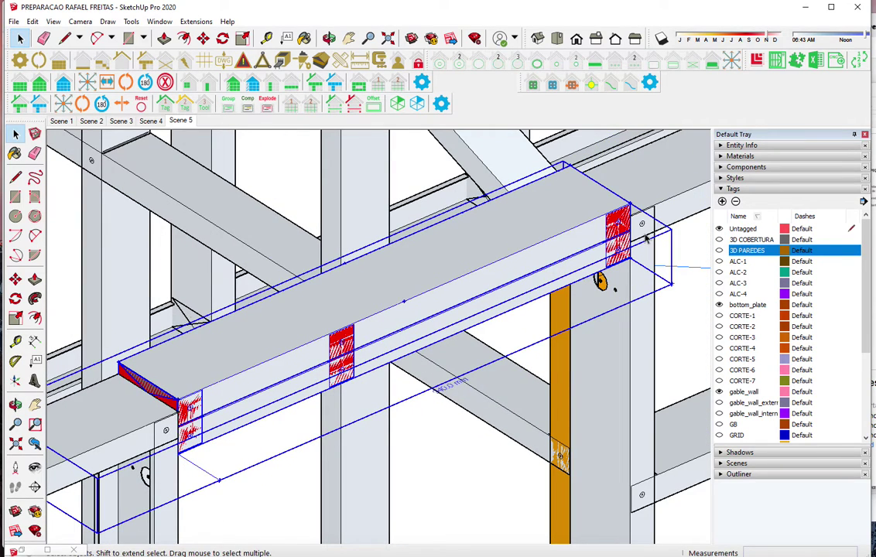
scroll(180, 450, "up", 2)
scroll(197, 425, "up", 2)
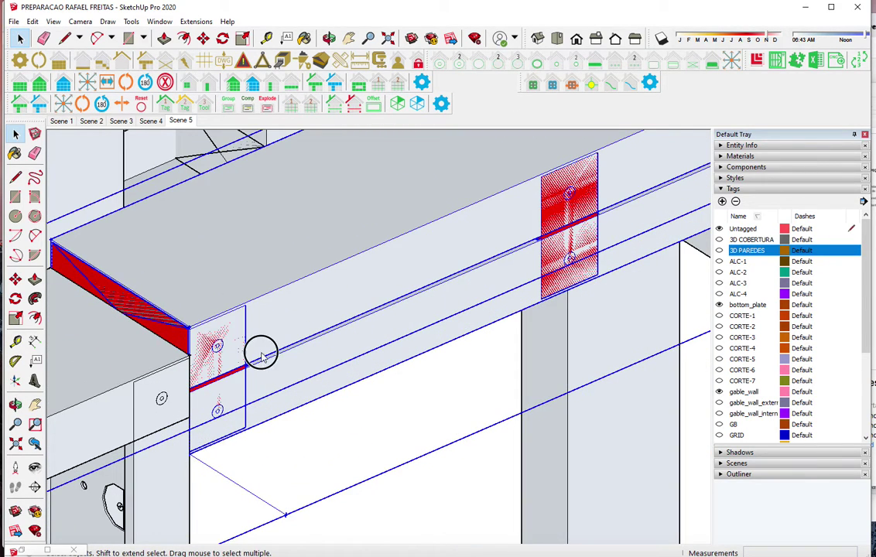
Move the header beam from its left end to a new position along the wall
key("m")
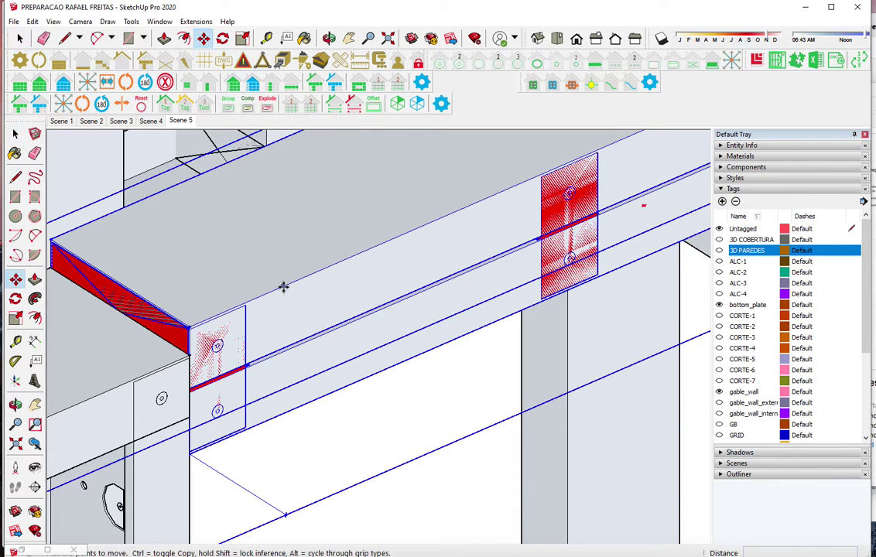
left_click(283, 287)
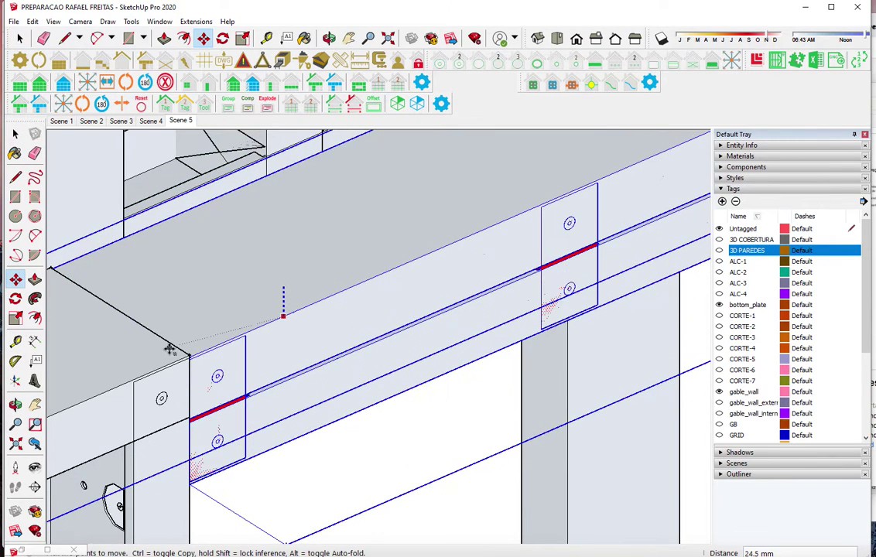
left_click(159, 337)
key("space")
scroll(156, 382, "down", 2)
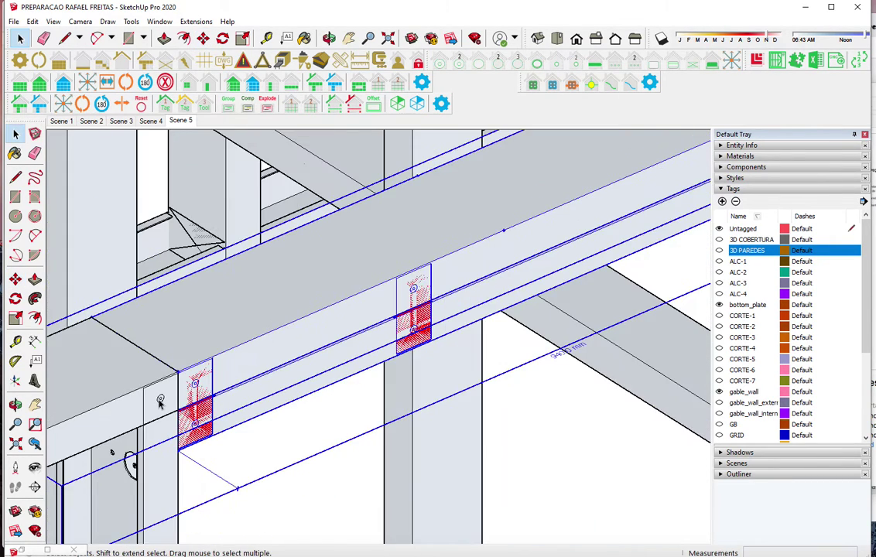
scroll(159, 403, "down", 2)
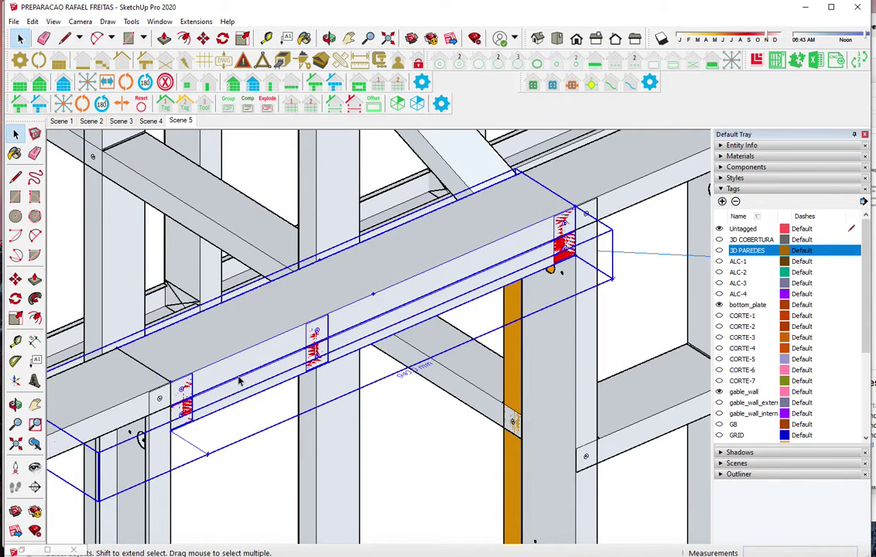
Review the framing profile warnings list, then bring up the default wall settings
left_click(242, 60)
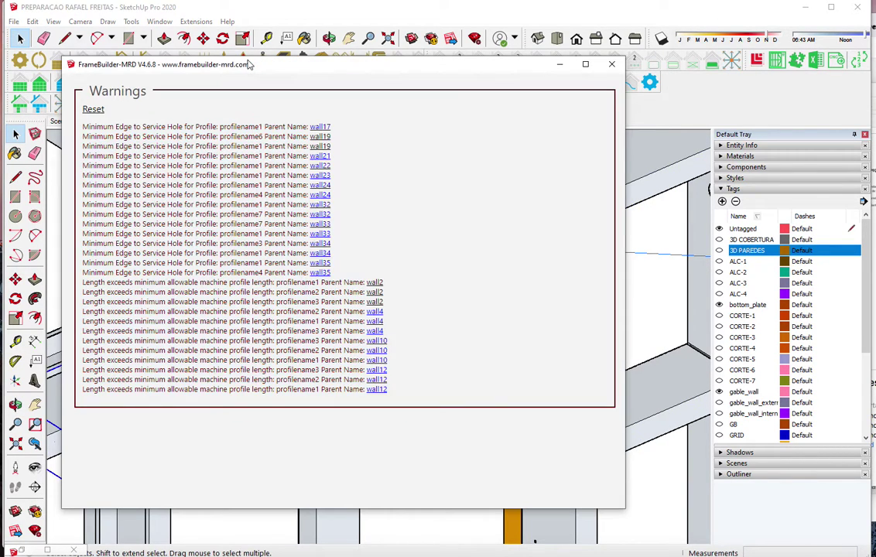
left_click(611, 65)
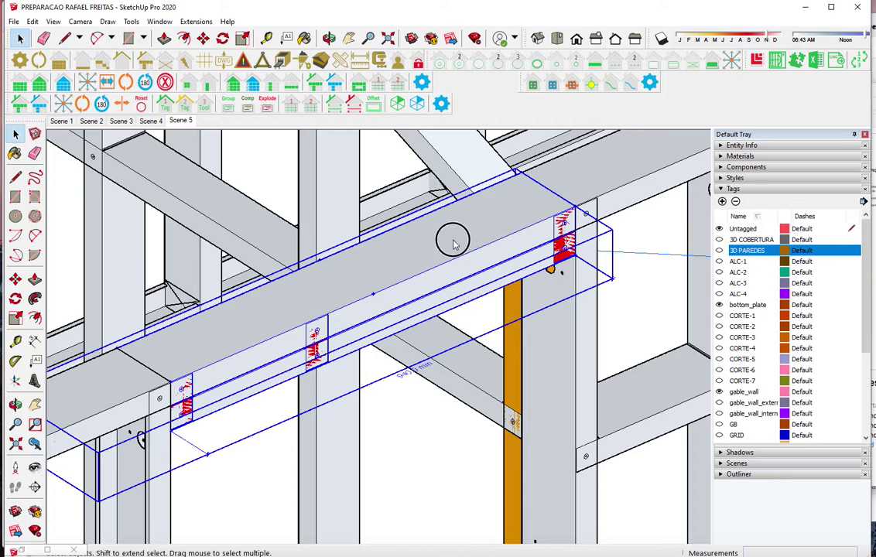
left_click(423, 83)
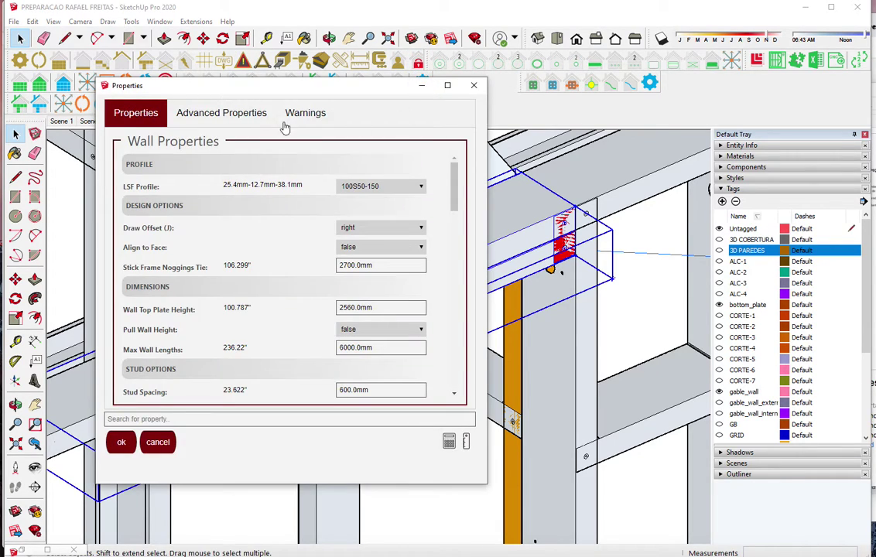
Review the stud, nog and service-hole warning limits, then cancel the Properties dialog
left_click(300, 122)
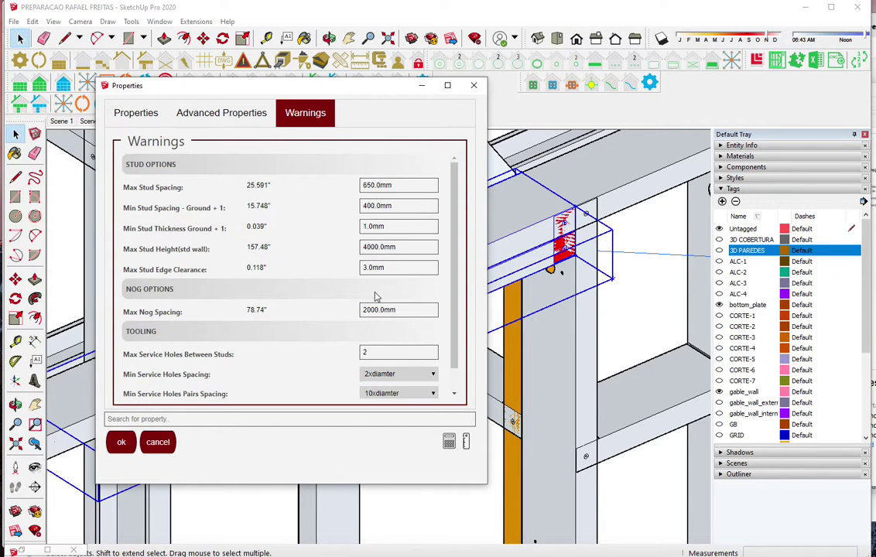
scroll(375, 296, "down", 1)
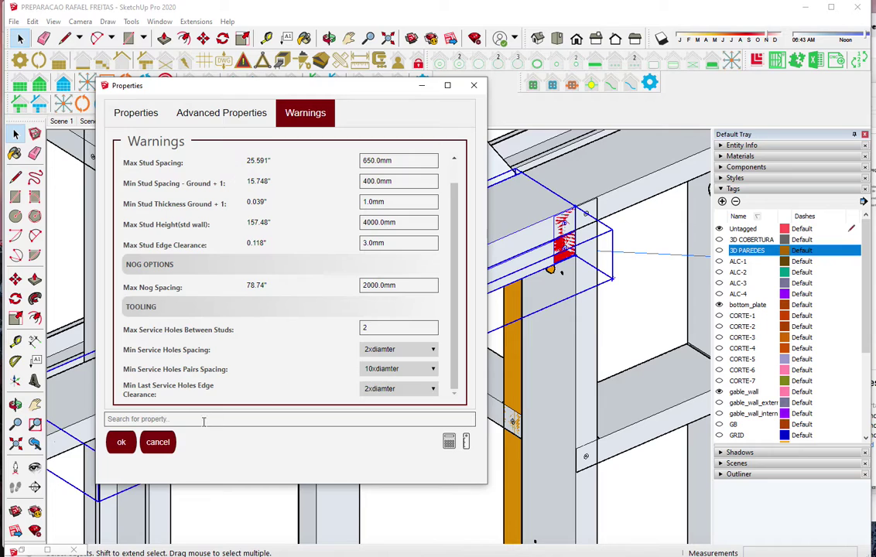
left_click(157, 442)
scroll(300, 336, "down", 2)
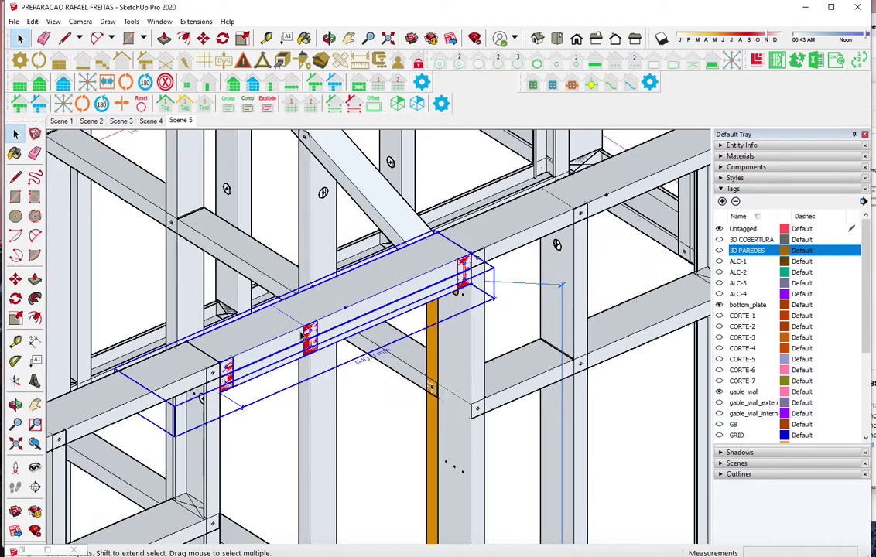
Set the upper-right header wall's Wall Top Plate Height to 105 mm
scroll(426, 310, "down", 2)
scroll(547, 283, "down", 2)
left_click(553, 215)
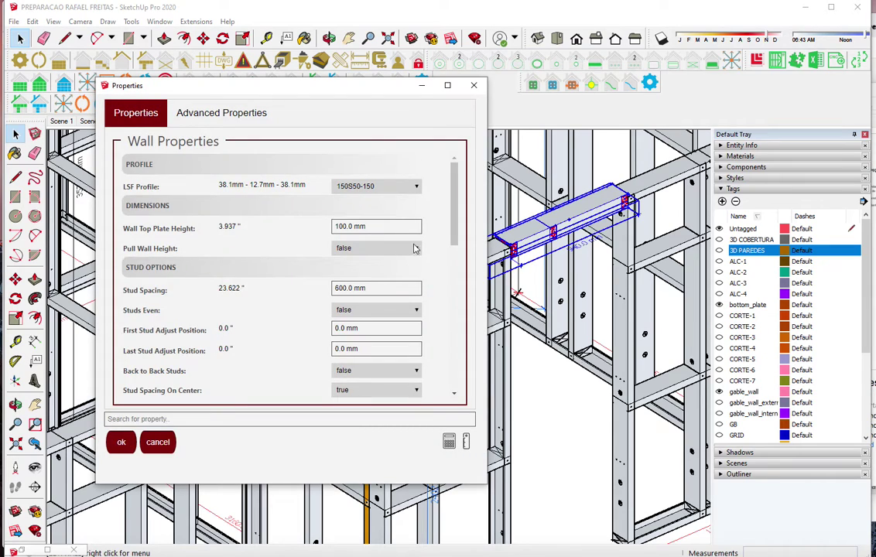
left_click(197, 223)
type("105")
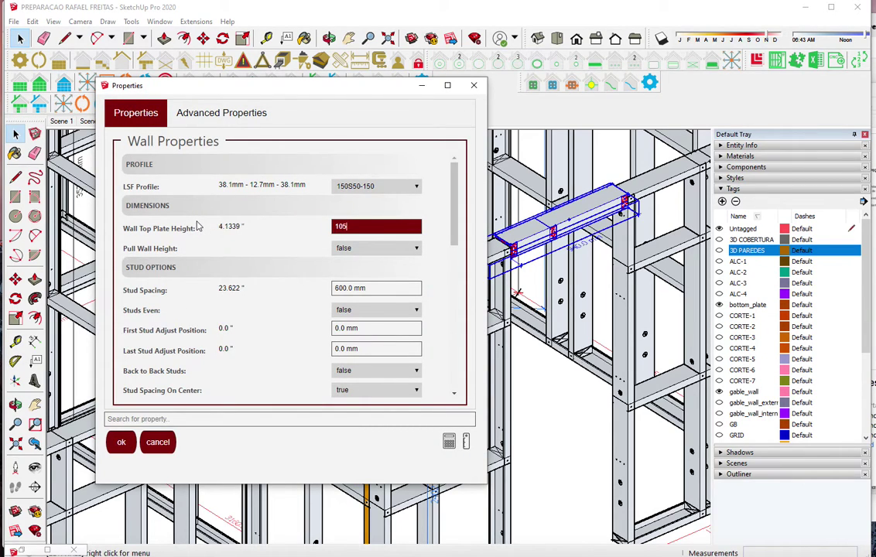
key("Return")
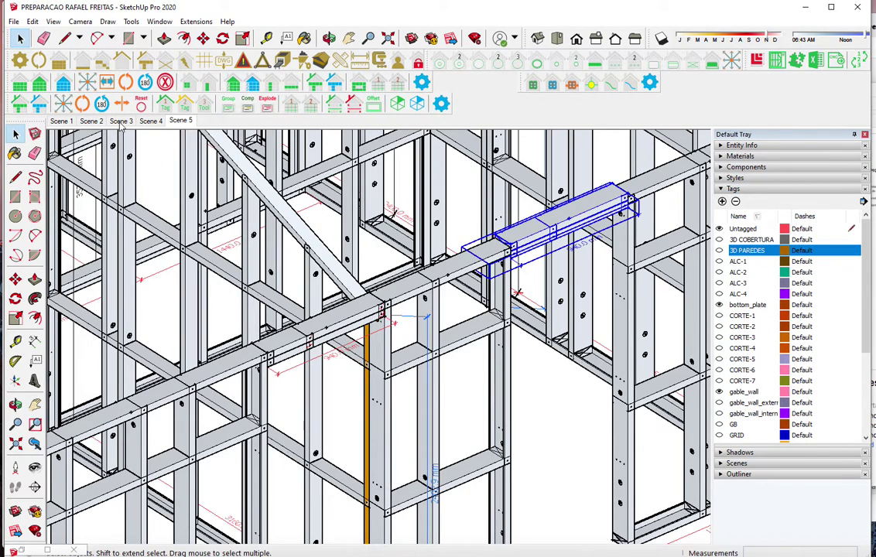
Change the upper-right header wall's top plate height to 104 mm and check it with Move
left_click(63, 82)
triple_click(374, 228)
type("140")
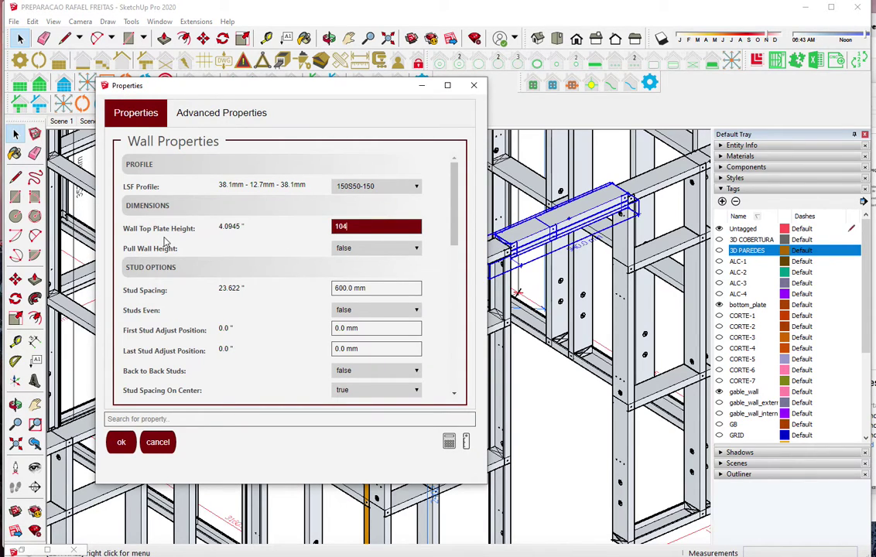
key("Return")
scroll(546, 267, "up", 2)
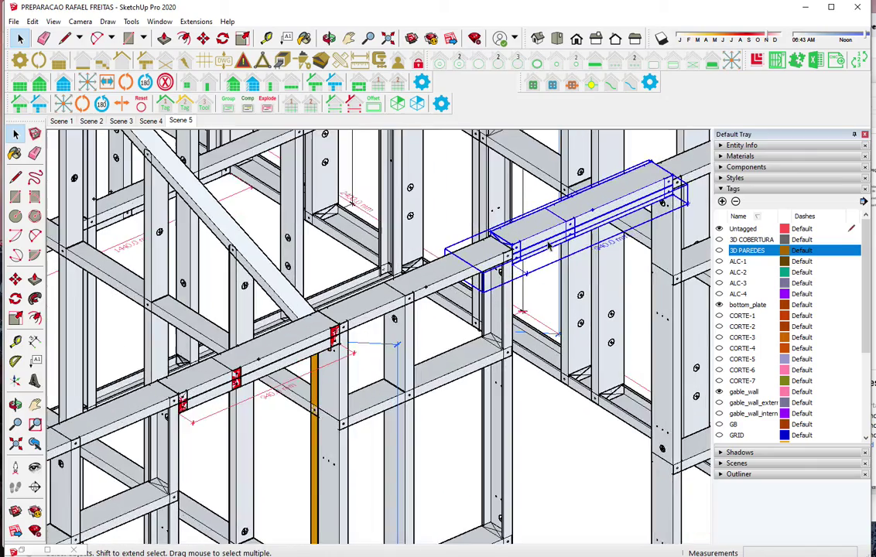
scroll(534, 248, "up", 2)
scroll(519, 228, "up", 2)
scroll(507, 212, "up", 2)
key("m")
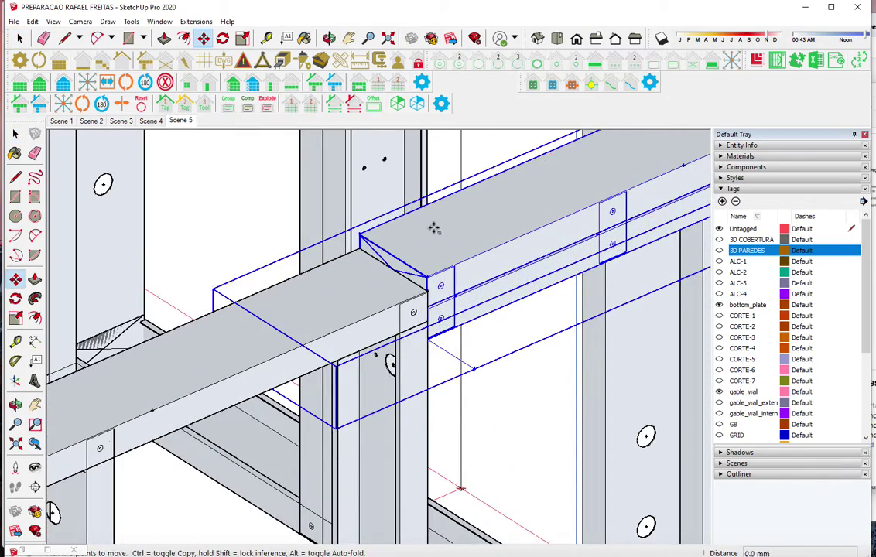
key("space")
Set the lower-left header wall's top plate height to 103 mm and check it with Move
scroll(510, 236, "down", 3)
scroll(509, 236, "down", 2)
left_click(194, 372)
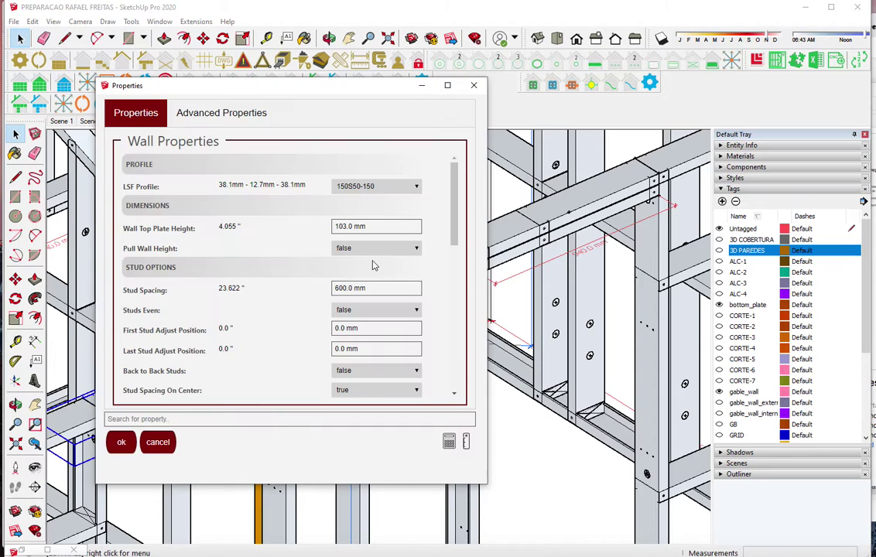
left_click_drag(383, 226, 258, 224)
key("Return")
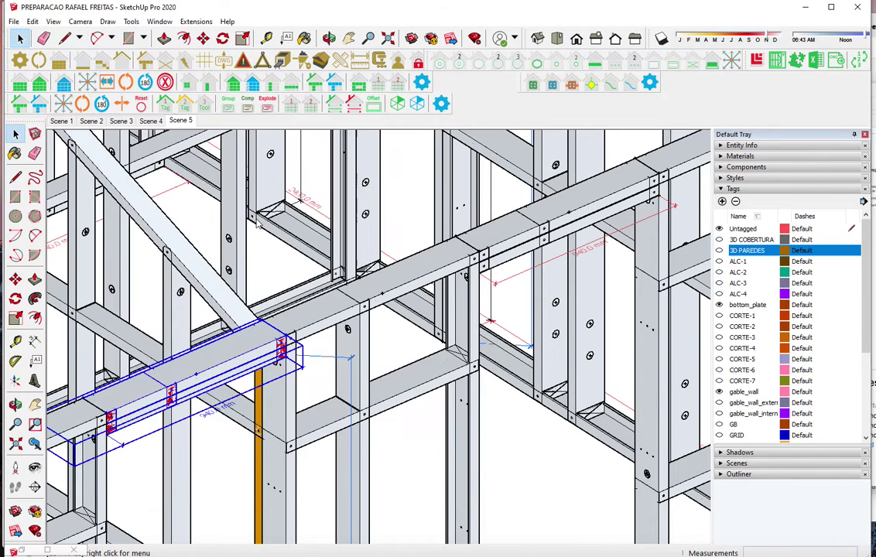
scroll(240, 362, "up", 3)
scroll(239, 362, "up", 3)
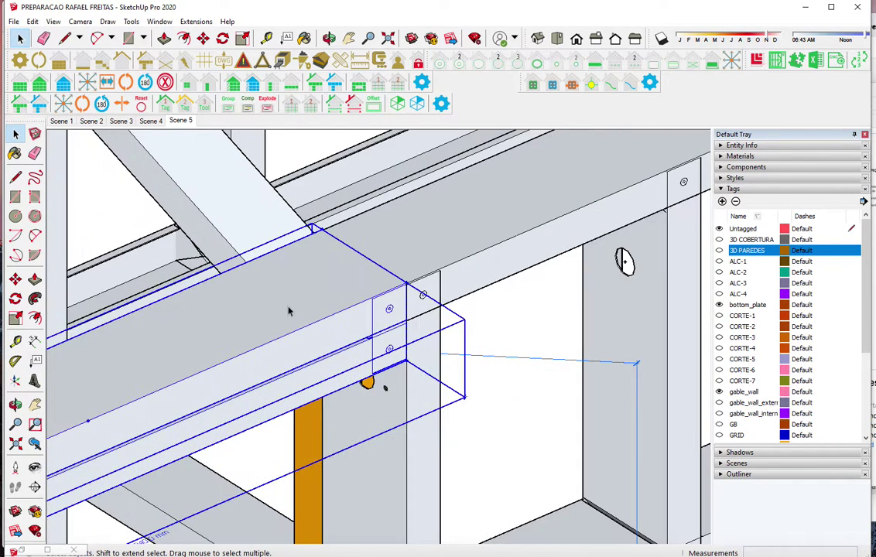
key("m")
left_click(284, 289)
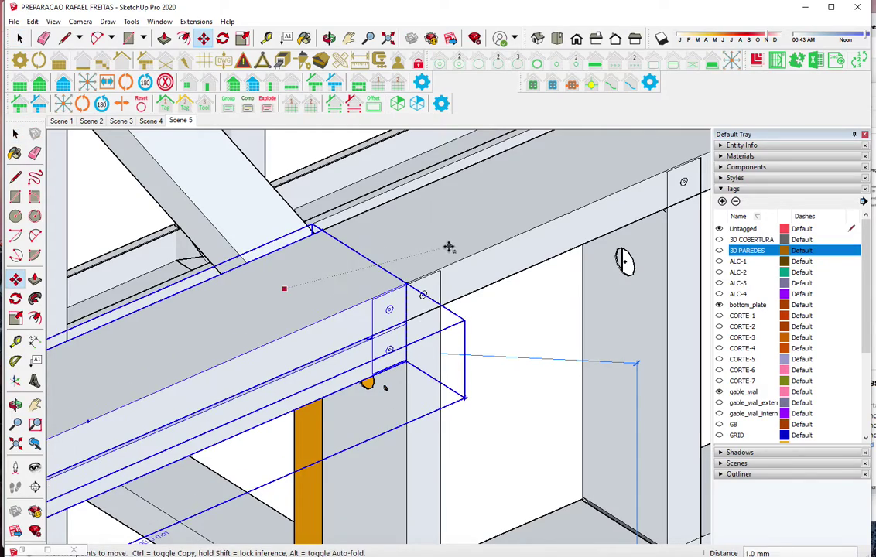
key("space")
Undo the last change and review the top-left header wall's properties without editing
scroll(526, 375, "down", 2)
scroll(564, 404, "down", 2)
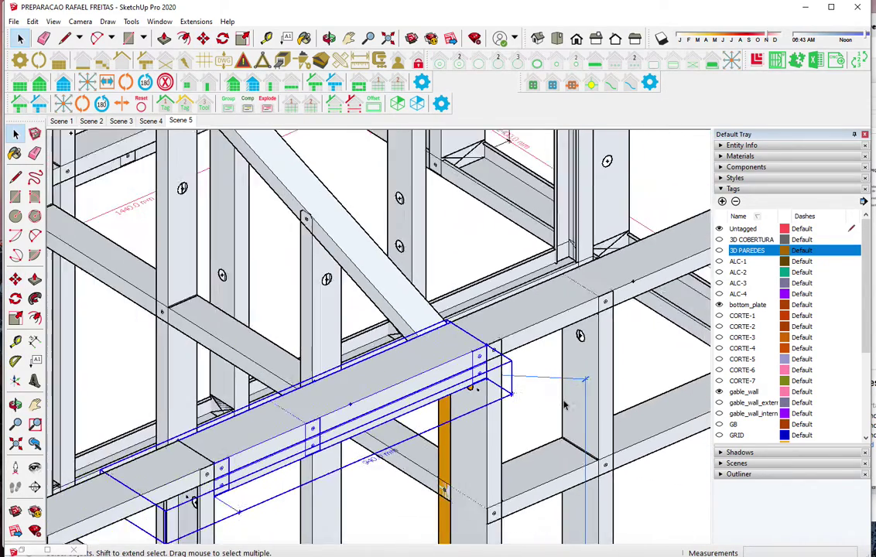
scroll(581, 429, "down", 2)
scroll(592, 455, "down", 2)
scroll(593, 459, "down", 2)
scroll(594, 464, "down", 2)
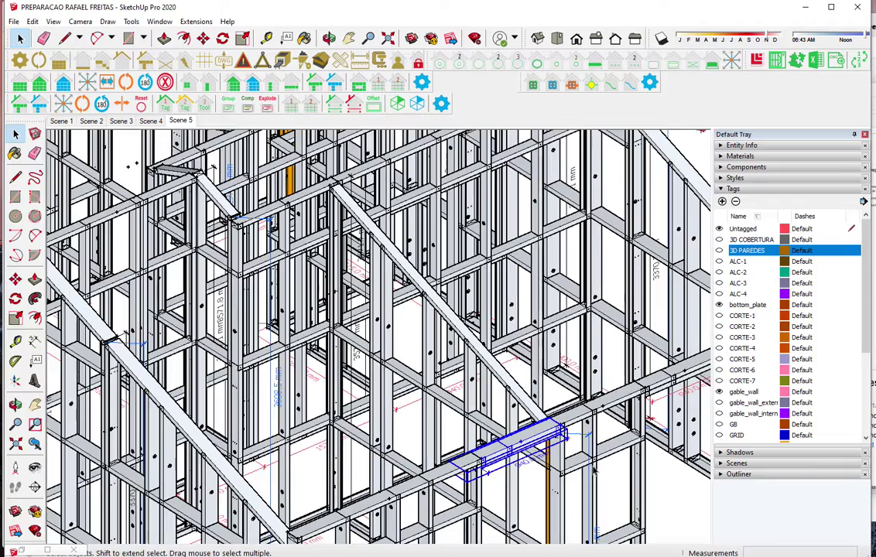
scroll(594, 469, "down", 1)
scroll(594, 470, "down", 3)
key("ctrl+z")
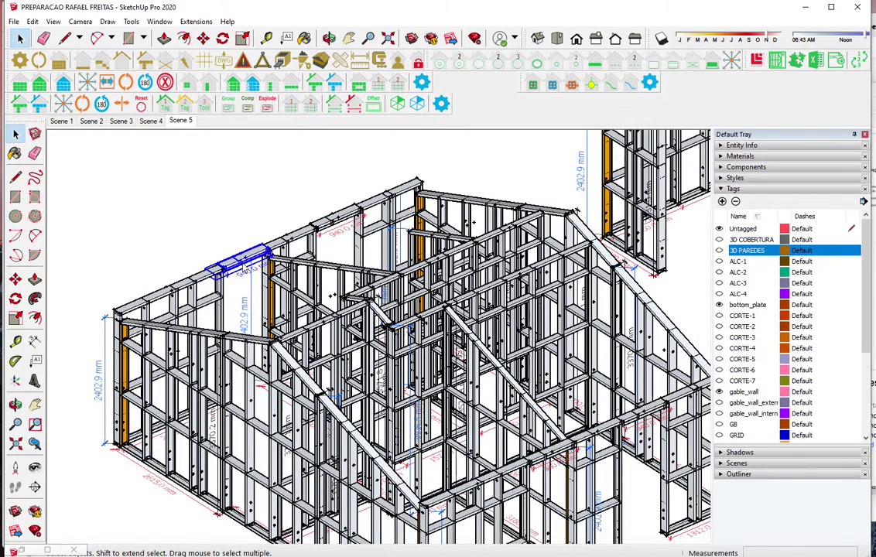
left_click(66, 101)
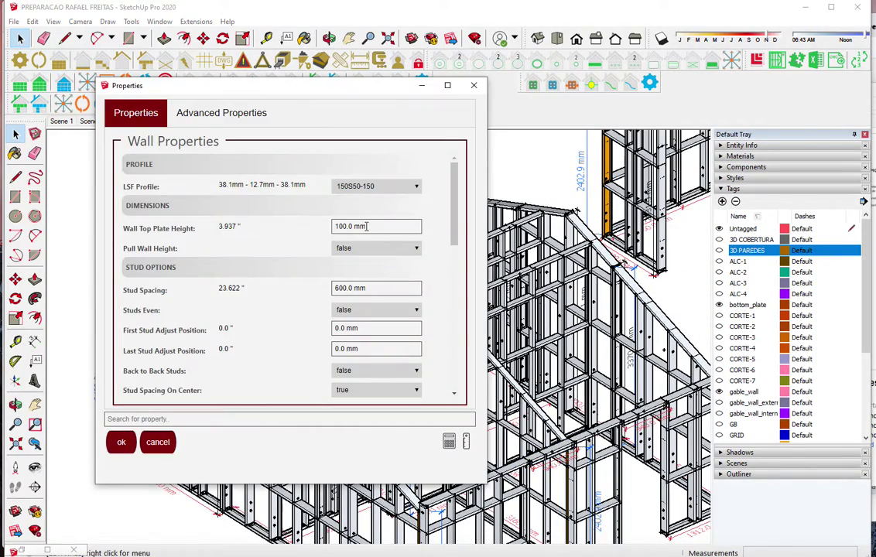
type("10")
key("Return")
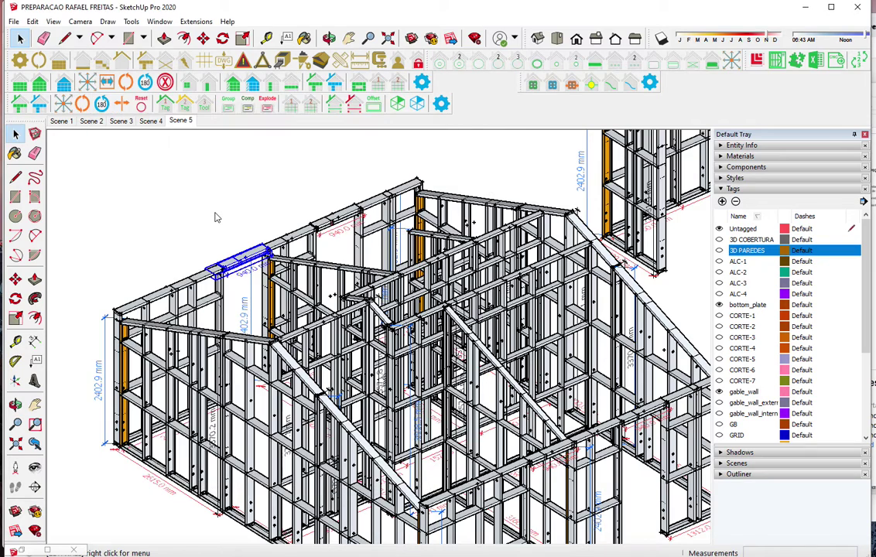
Set the top-left header wall's top plate height to 104 mm and check it with Move
scroll(219, 196, "up", 5)
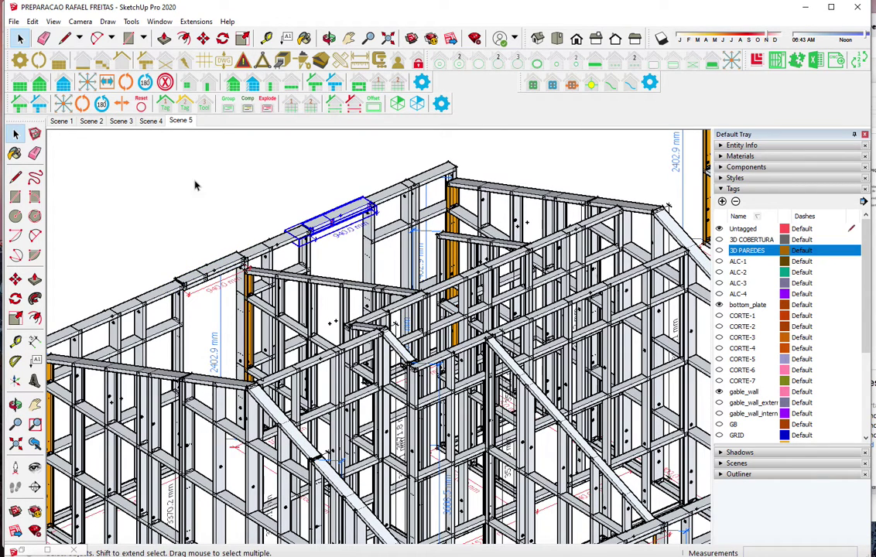
left_click(66, 102)
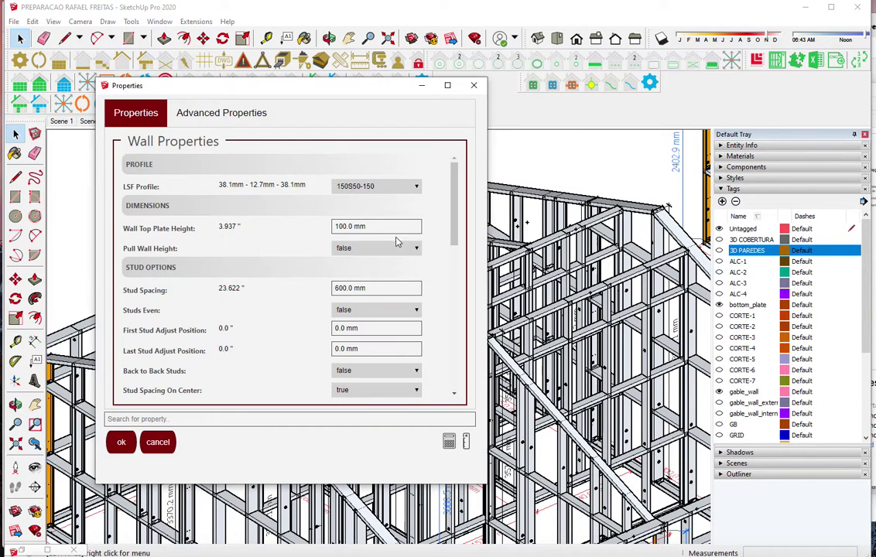
left_click_drag(379, 229, 231, 228)
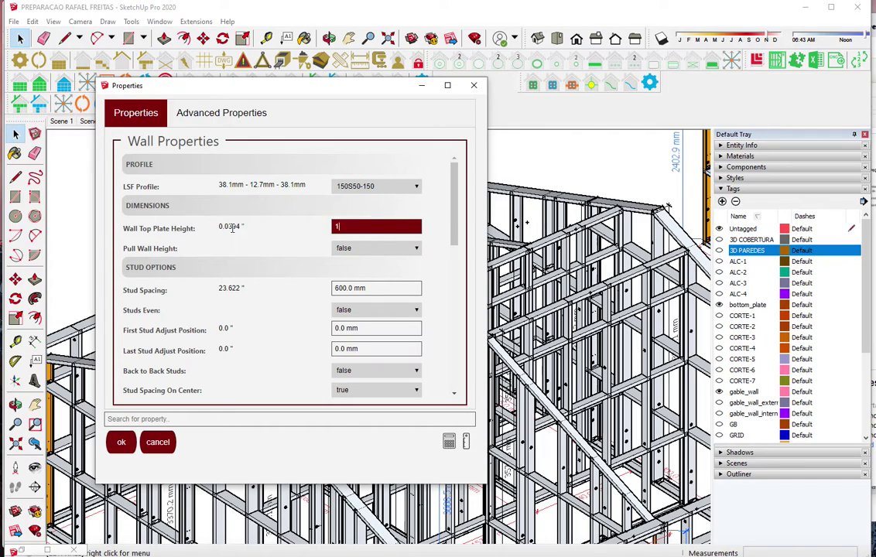
type("04")
key("Return")
scroll(232, 231, "up", 2)
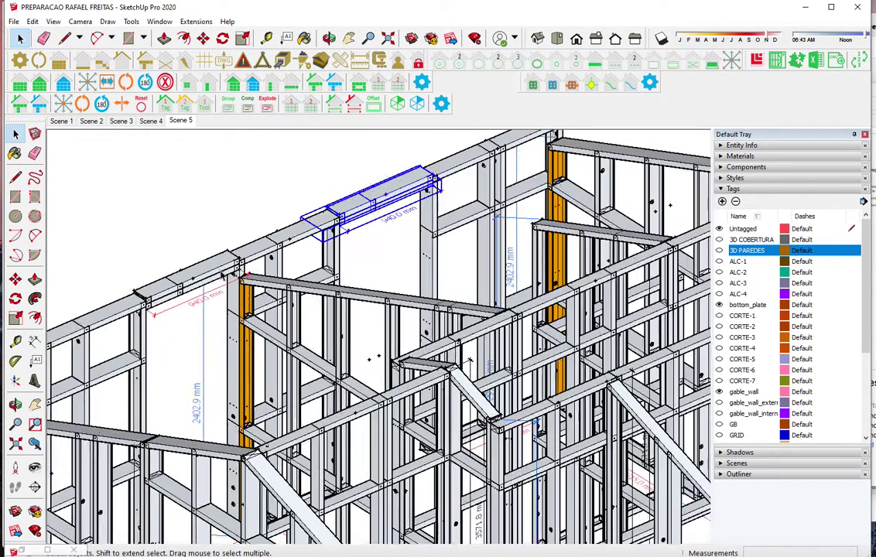
scroll(225, 255, "up", 1)
scroll(216, 274, "up", 2)
scroll(213, 269, "up", 2)
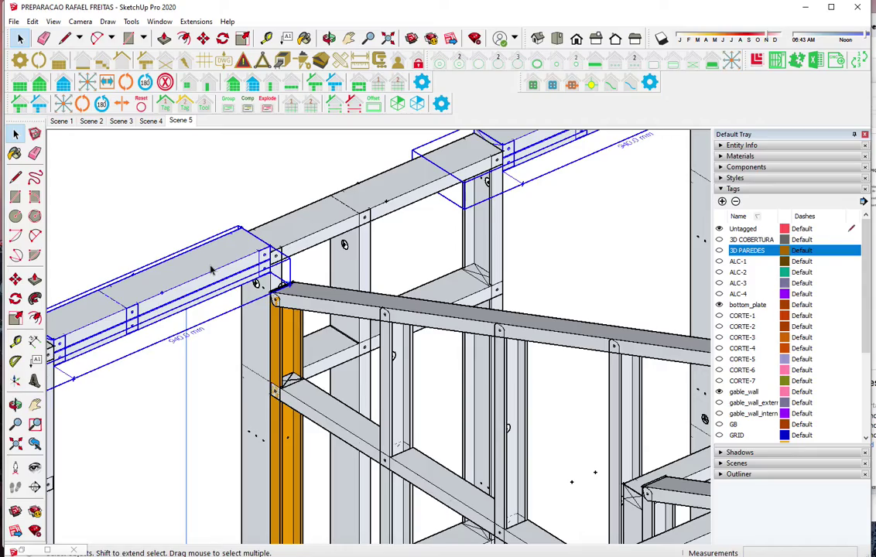
key("m")
scroll(209, 264, "down", 2)
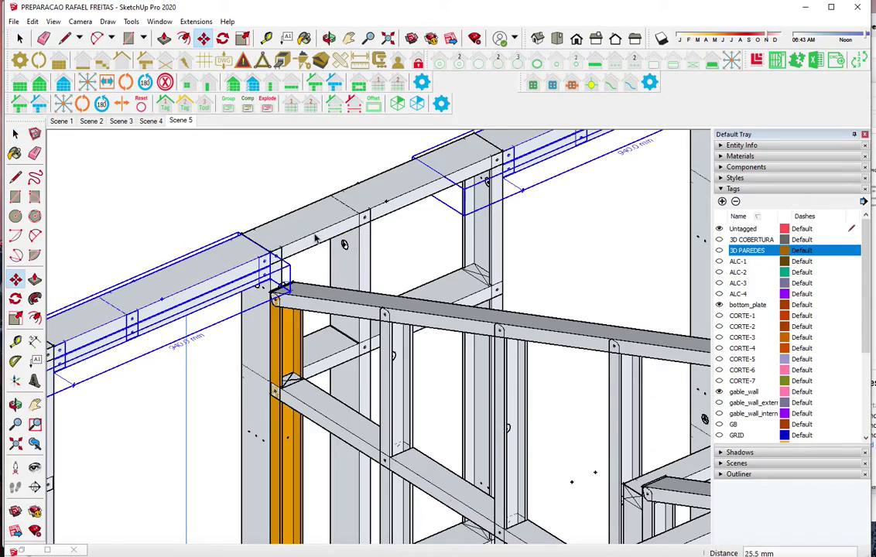
key("space")
scroll(339, 253, "down", 2)
scroll(264, 232, "down", 2)
scroll(262, 263, "down", 2)
scroll(261, 273, "down", 2)
scroll(262, 273, "down", 2)
mouse_move(261, 273)
middle_mouse_down()
mouse_move(489, 422)
mouse_move(192, 446)
middle_mouse_up()
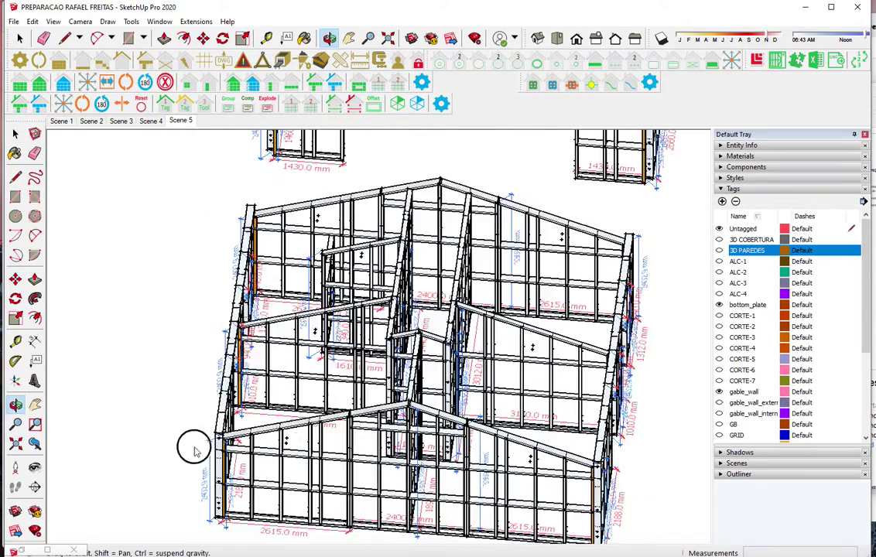
Hide the 'wall' tag and inspect a small standalone frame in Entity Info
middle_click_drag(410, 384, 704, 386)
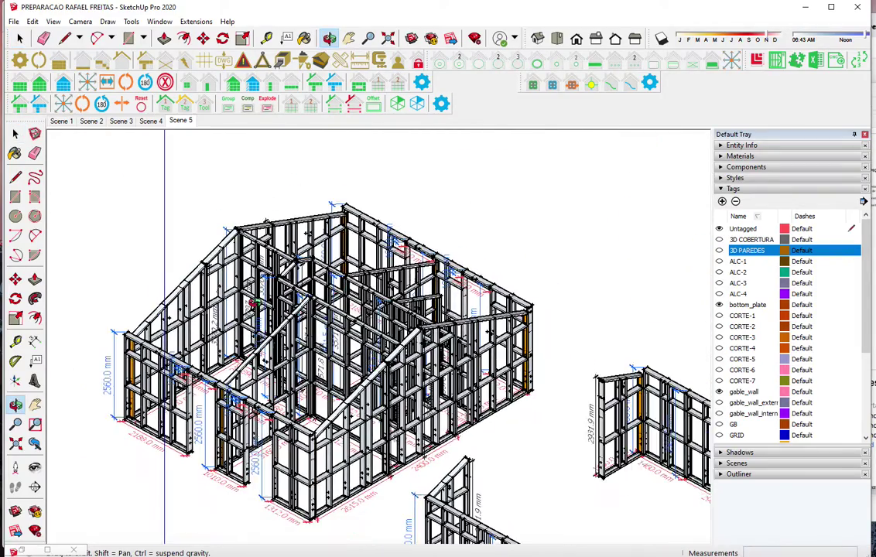
scroll(749, 390, "down", 2)
scroll(743, 391, "down", 2)
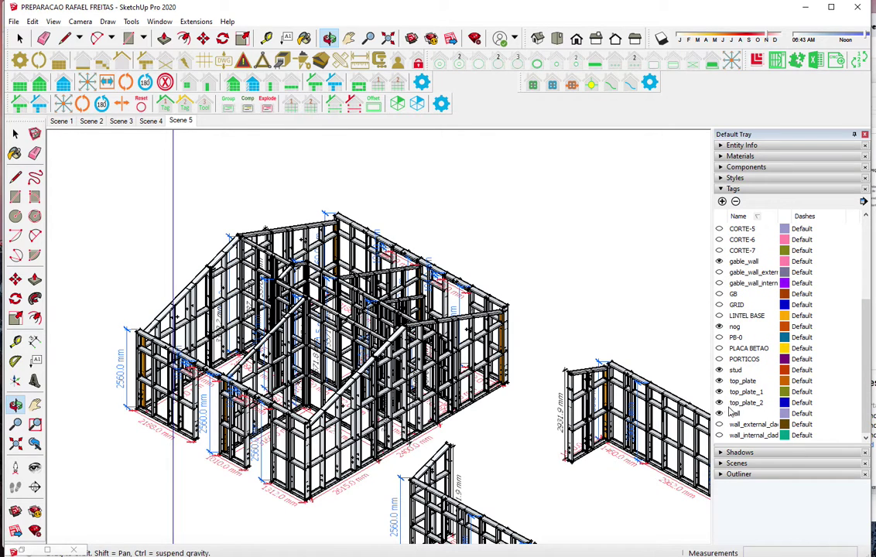
left_click(734, 413)
mouse_move(635, 371)
middle_mouse_down()
mouse_move(538, 268)
mouse_move(445, 370)
mouse_move(591, 446)
middle_mouse_up()
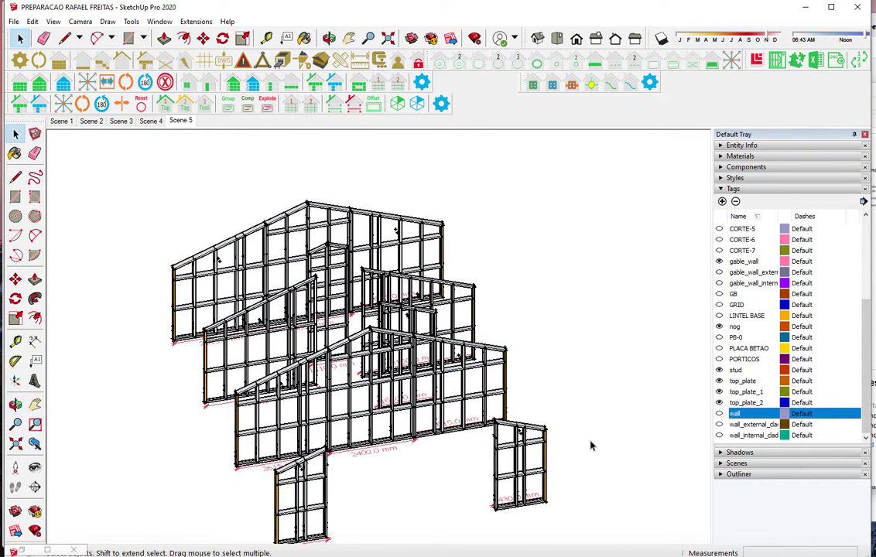
left_click(532, 430)
left_click(746, 145)
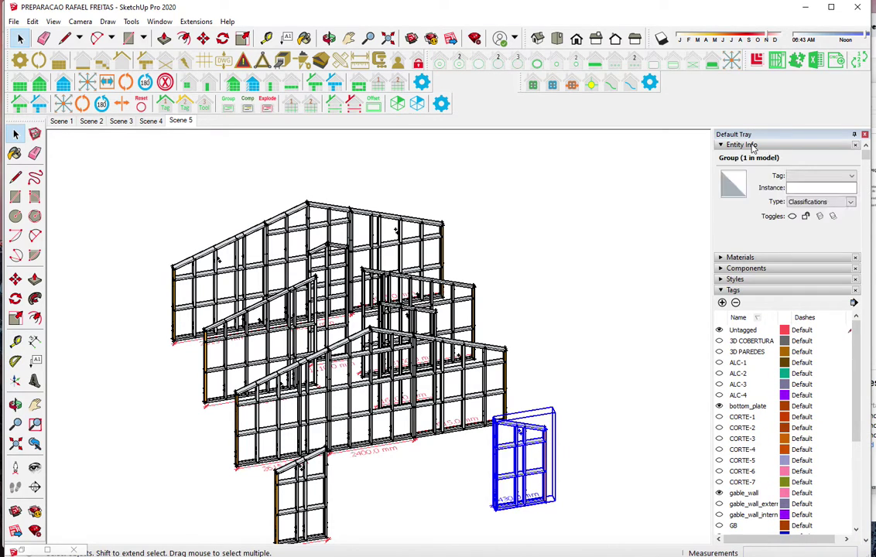
left_click(749, 146)
Hide the 'gable_wall' tag and make the 3D PAREDES tag visible
scroll(795, 366, "down", 2)
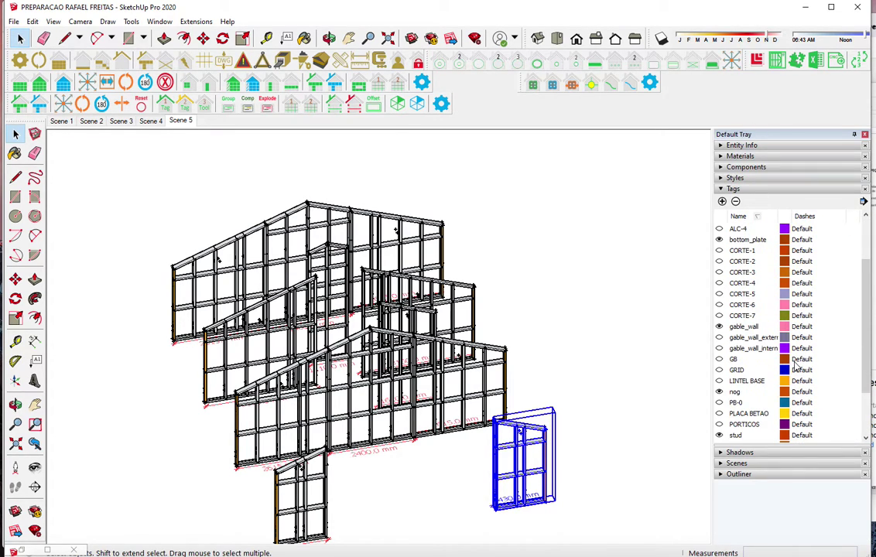
left_click(719, 325)
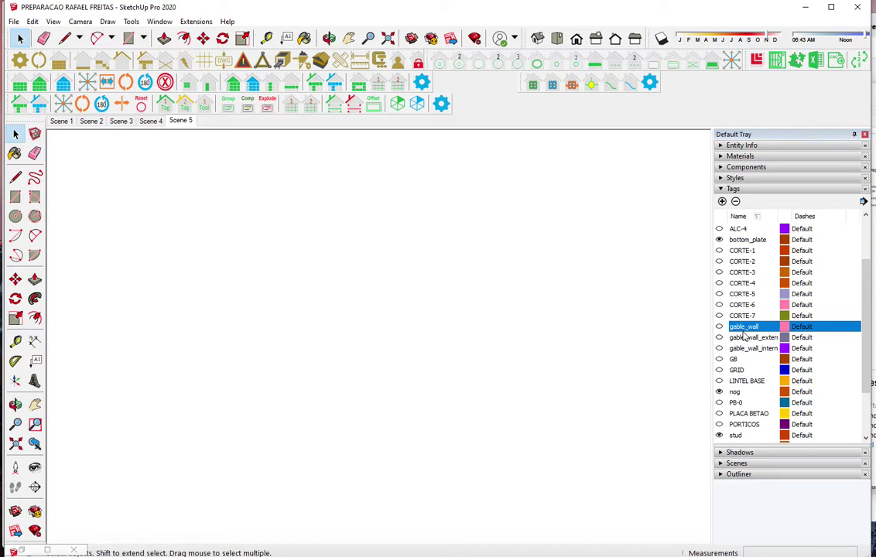
scroll(738, 263, "up", 2)
left_click(718, 250)
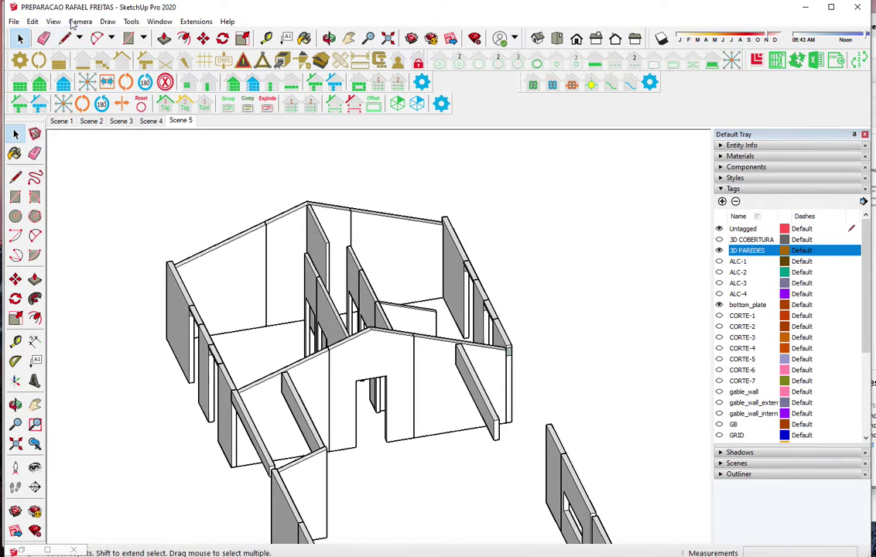
Show hidden objects and unhide the three hidden header beams
left_click(52, 21)
left_click(130, 65)
left_click(53, 21)
left_click(85, 75)
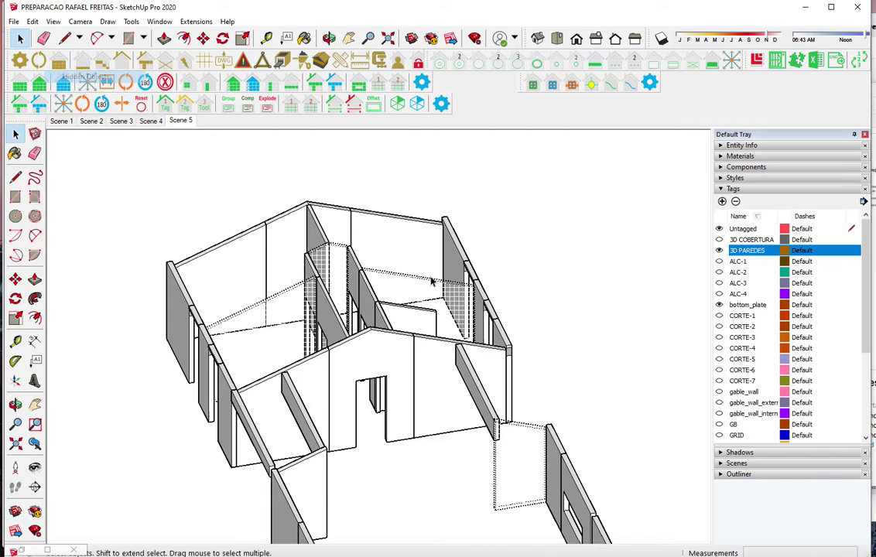
left_click(392, 268, "shift")
left_click(259, 298, "shift")
left_click(534, 451, "shift")
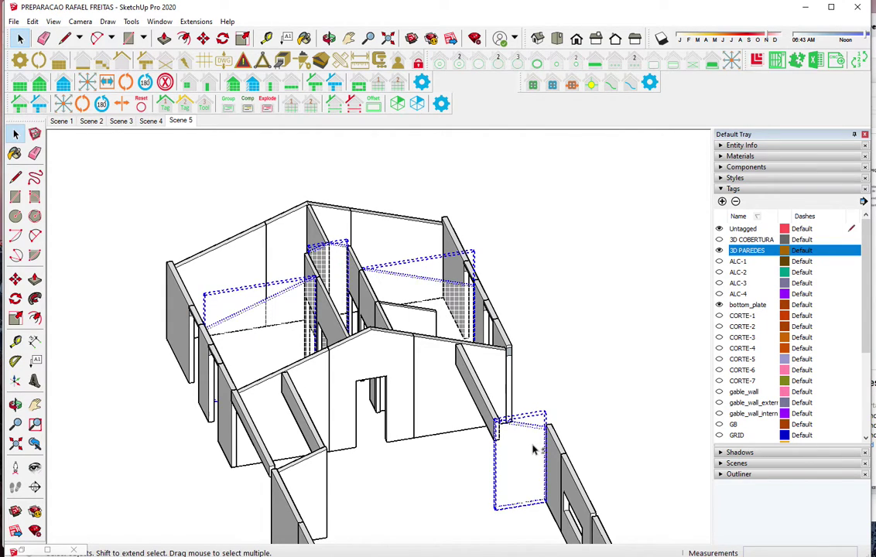
right_click(531, 450)
left_click(581, 255)
left_click(553, 337)
Turn off the display of hidden geometry and hidden objects
scroll(511, 418, "down", 3)
middle_click_drag(511, 418, 498, 475)
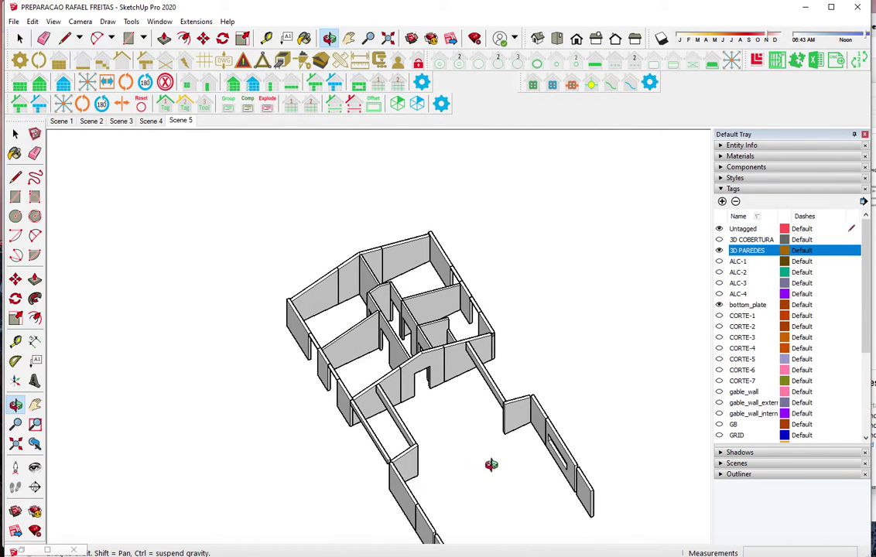
left_click(52, 21)
left_click(86, 65)
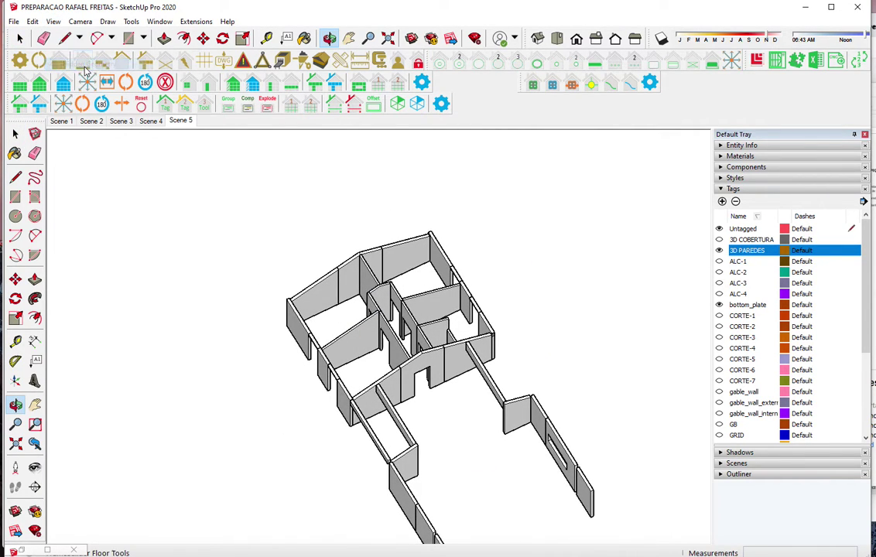
left_click(52, 21)
left_click(74, 78)
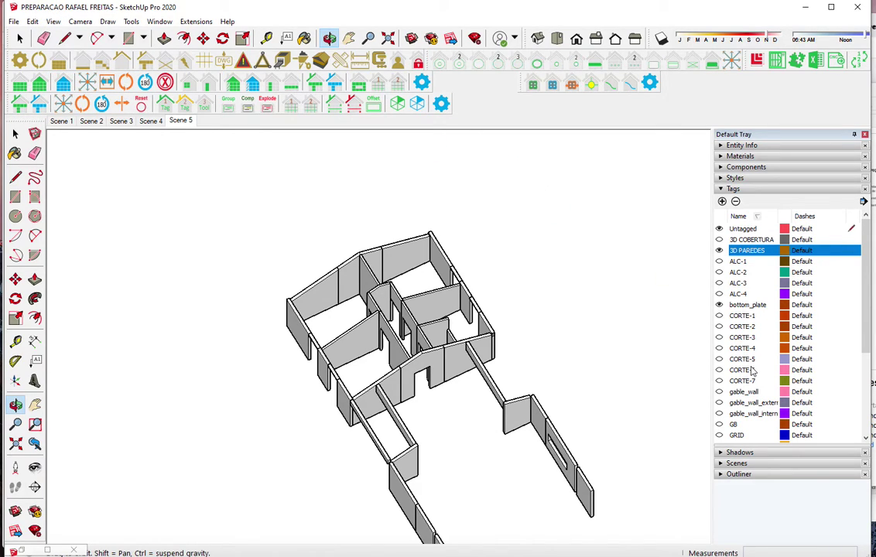
Measure the concrete lintel beam over the inner opening with Tape Measure (348.0 mm deep)
left_click_drag(568, 364, 640, 324)
scroll(514, 389, "up", 2)
scroll(435, 434, "up", 3)
scroll(398, 446, "up", 4)
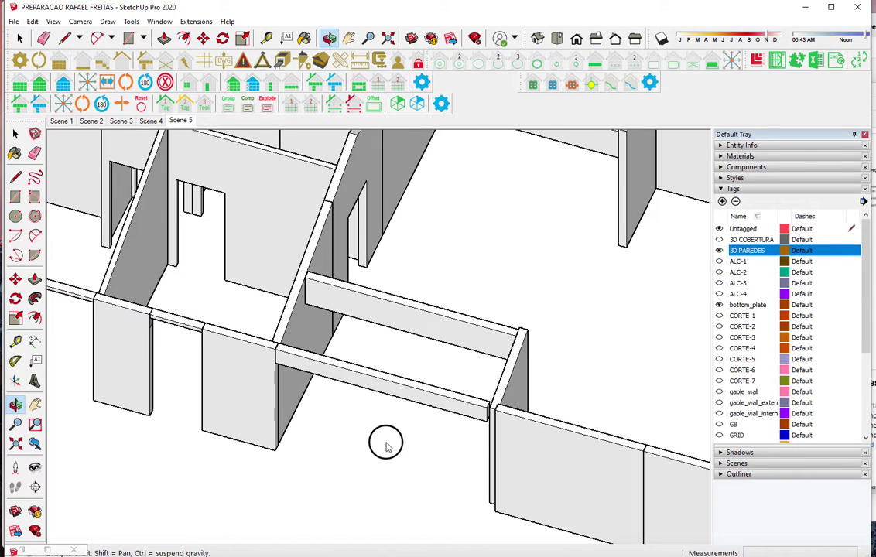
left_click_drag(385, 444, 382, 381)
key("t")
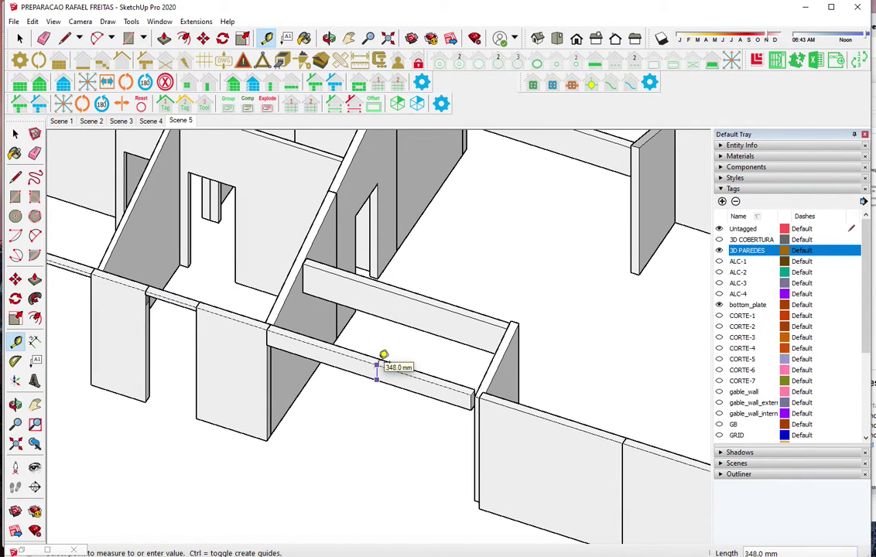
key("space")
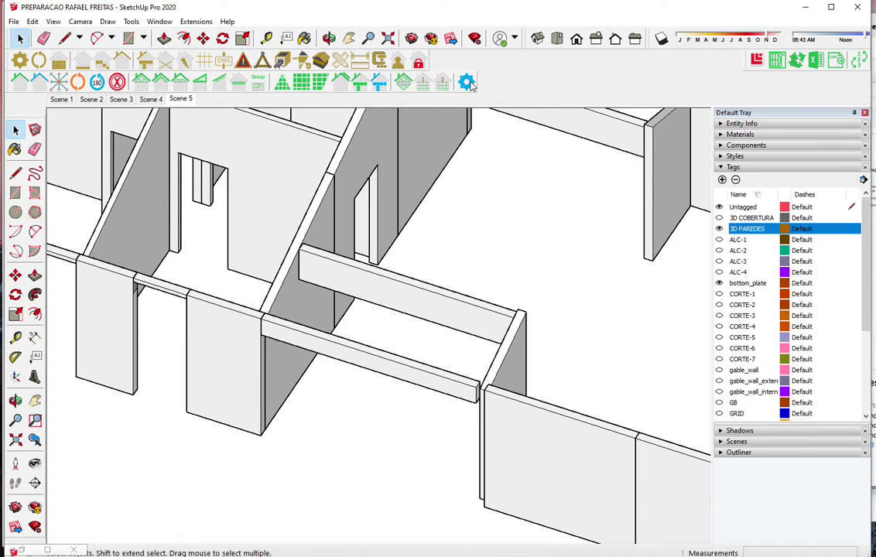
Set both roof truss chord profiles to 150S50-150 and review the truss profile list
left_click(472, 83)
left_click(410, 198)
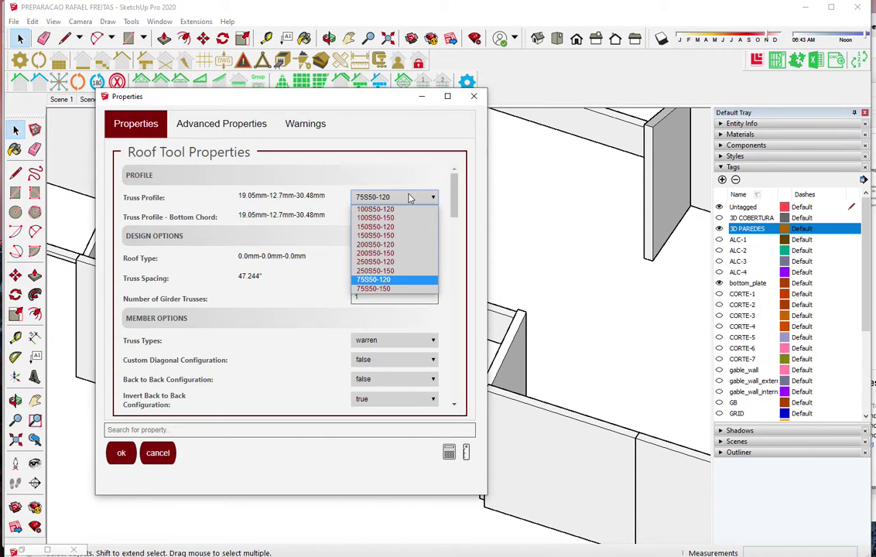
left_click(404, 235)
left_click(404, 217)
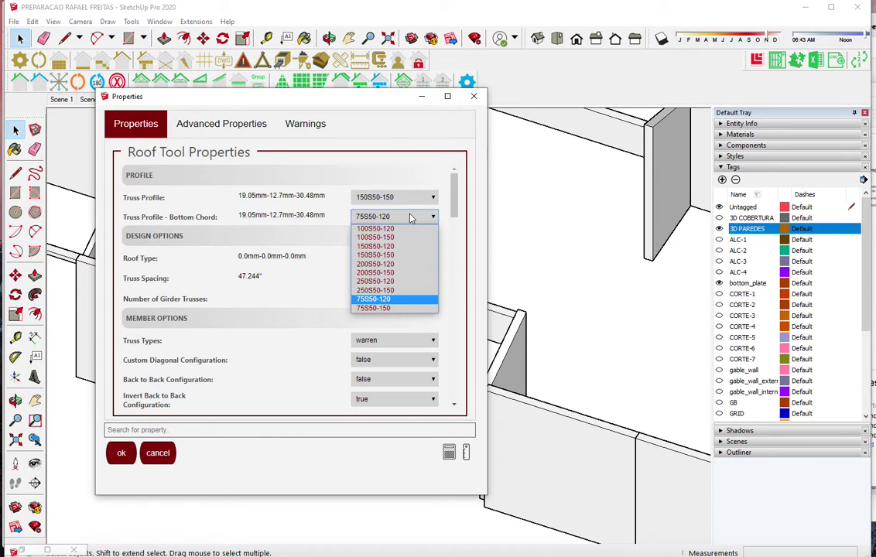
left_click(401, 254)
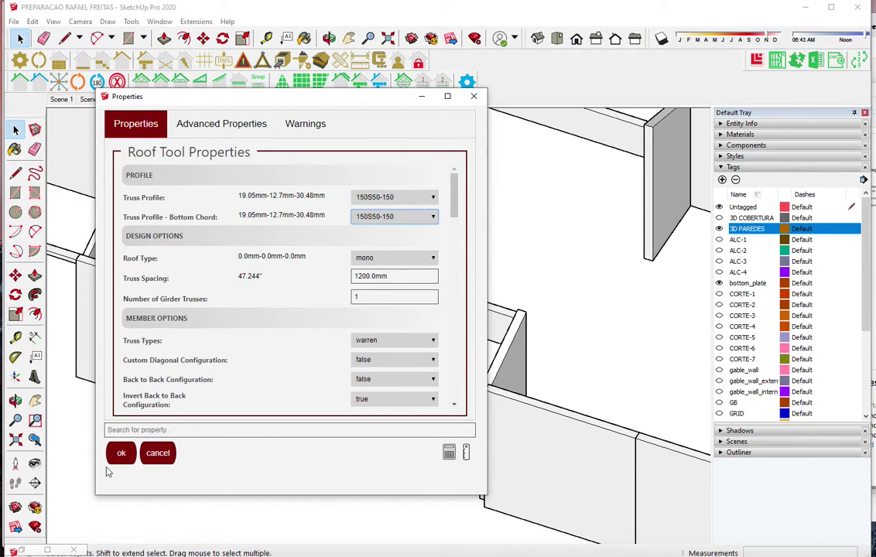
left_click(120, 452)
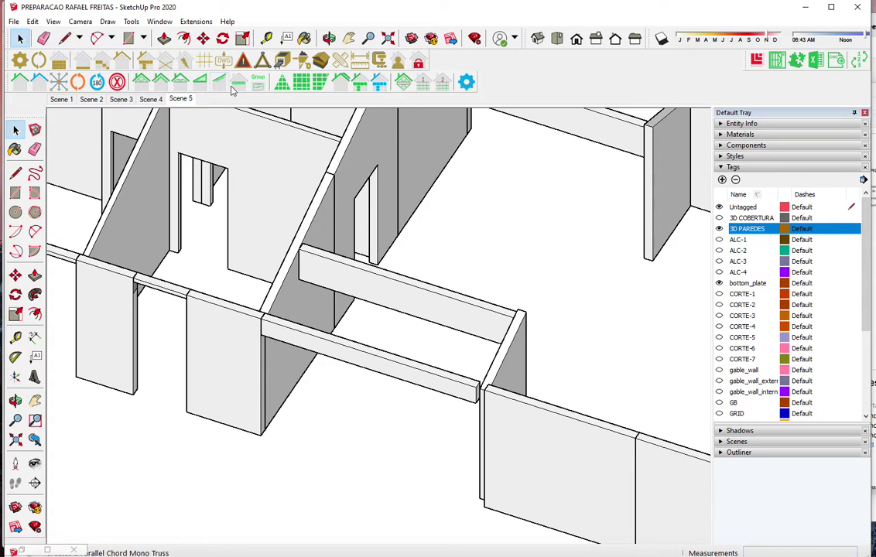
left_click(234, 84)
left_click(405, 196)
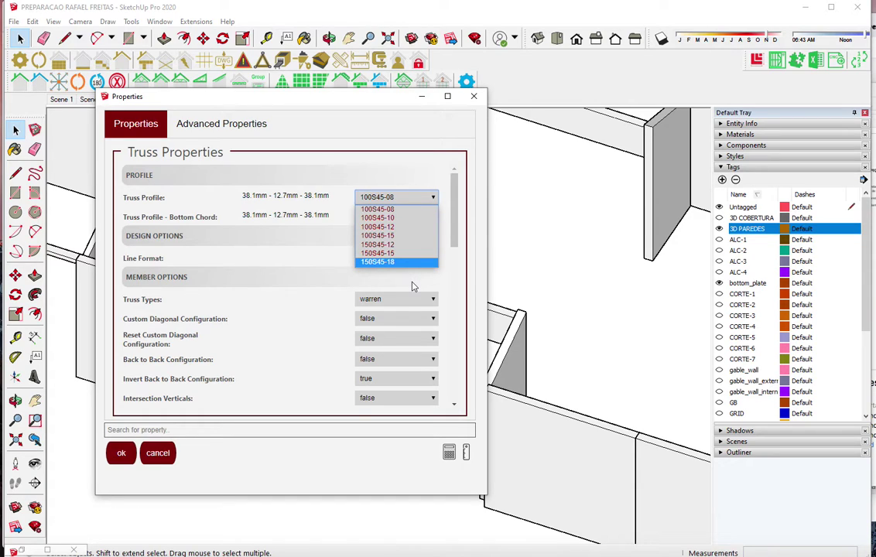
left_click(474, 97)
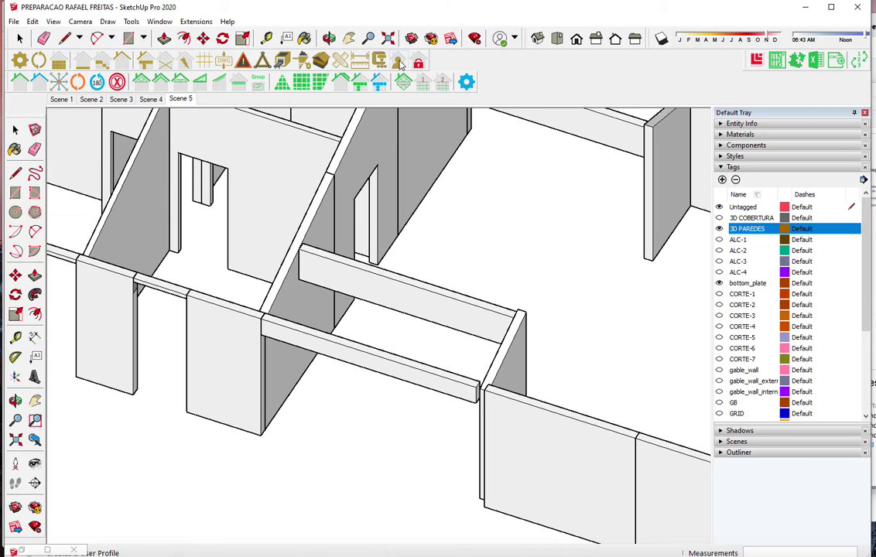
Change the Default User Profile to Carb Steel Howick 7600 and bring up Truss Properties
left_click(800, 62)
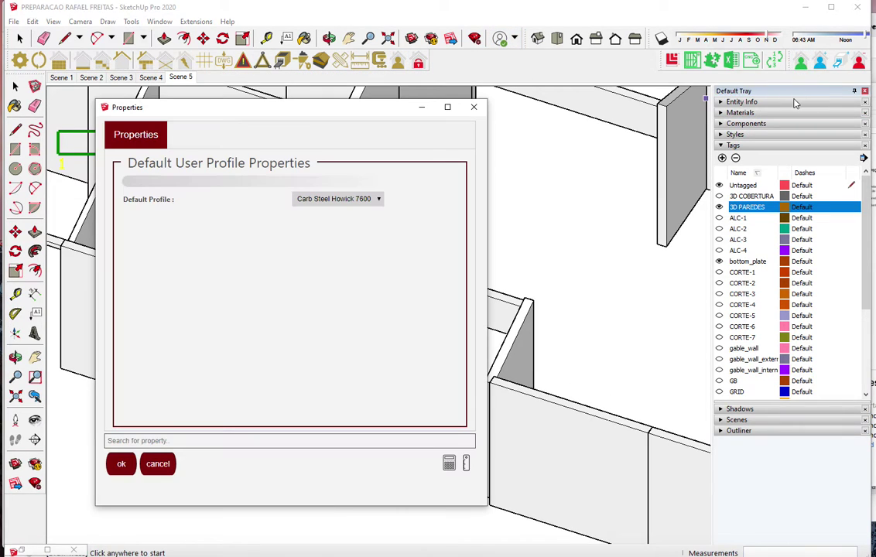
left_click(339, 199)
left_click(333, 219)
left_click(128, 466)
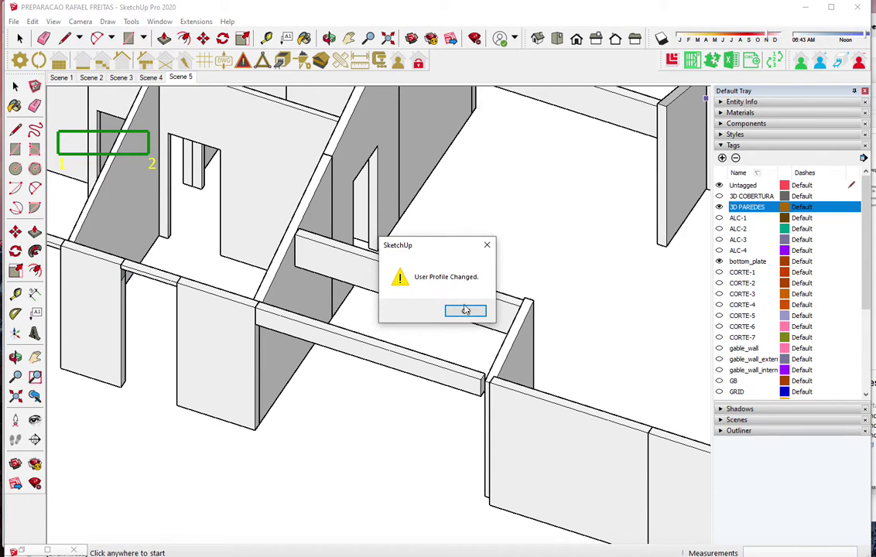
left_click(412, 276)
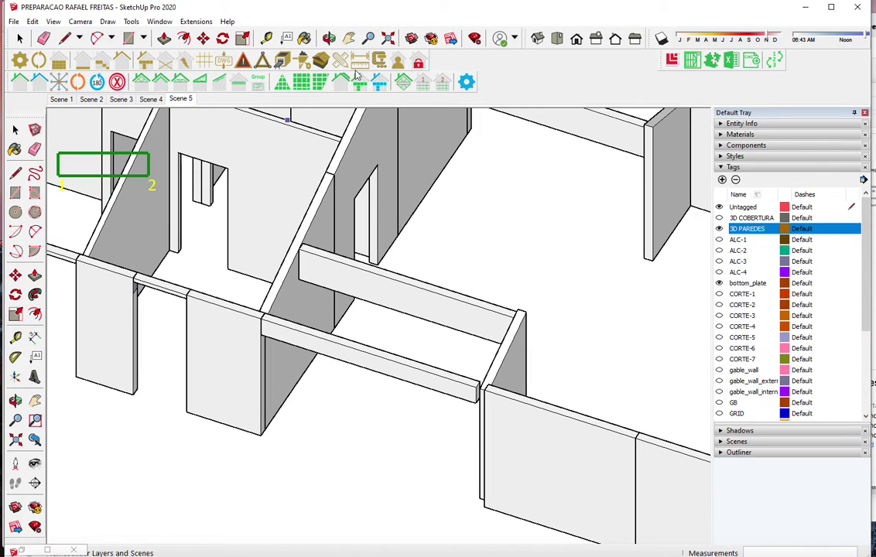
left_click(238, 87)
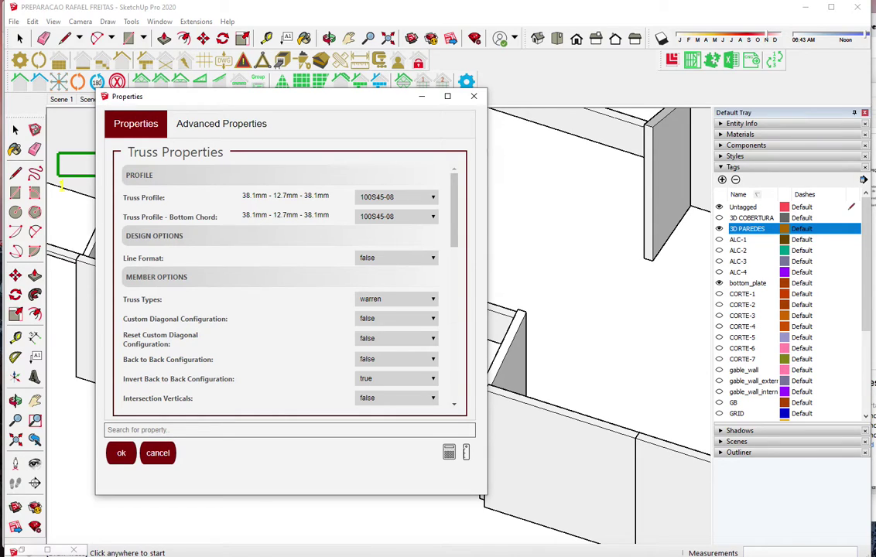
Keep the 100S45-08 profile and place a warren truss along the first concrete beam
left_click(382, 196)
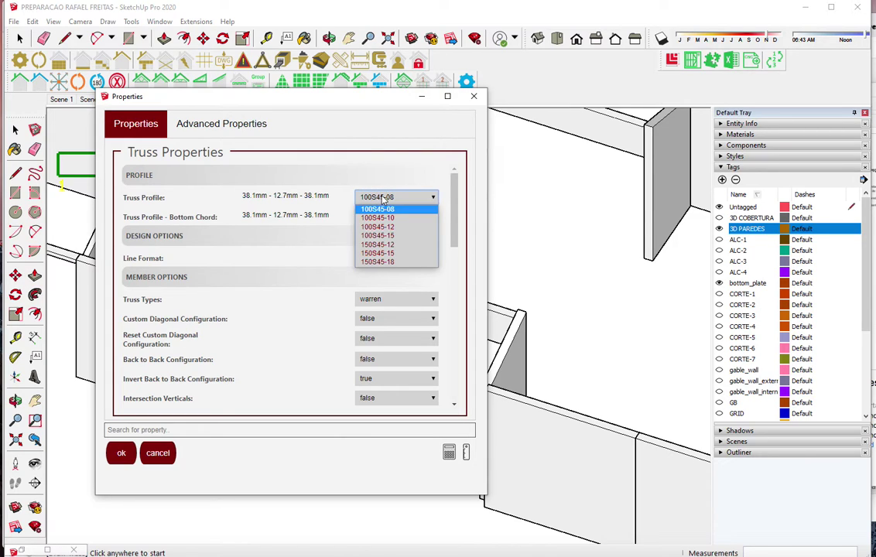
left_click(413, 179)
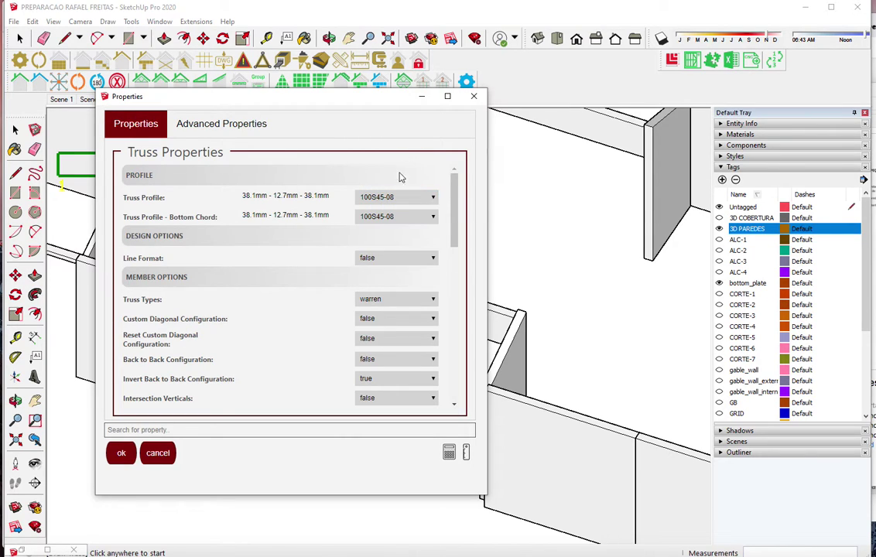
left_click(116, 453)
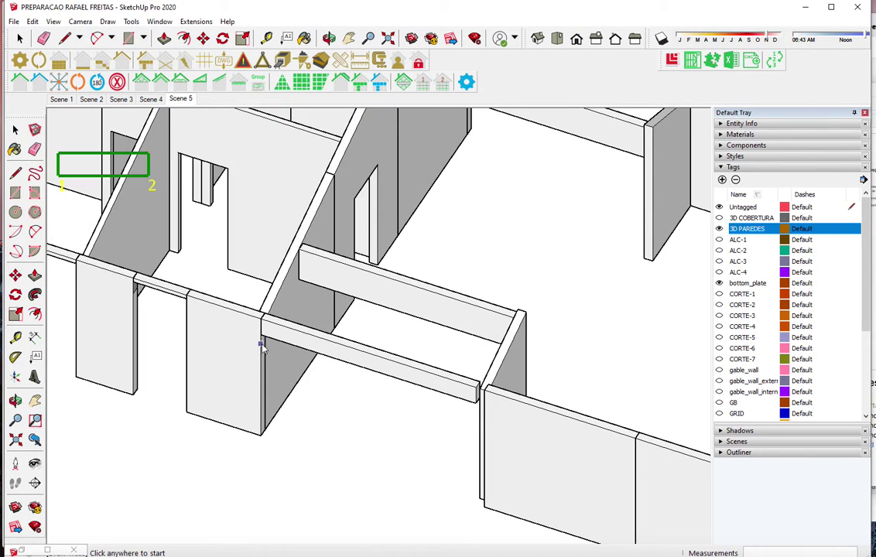
left_click(264, 338)
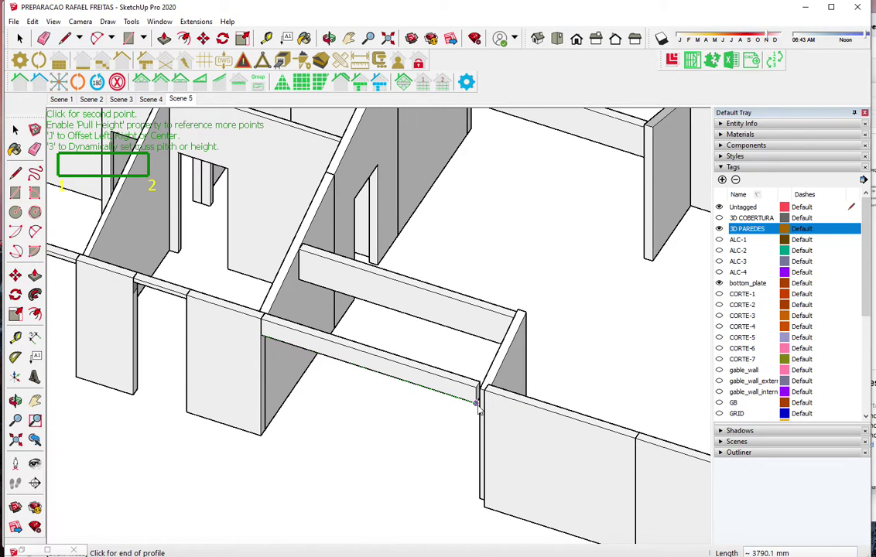
left_click(477, 403)
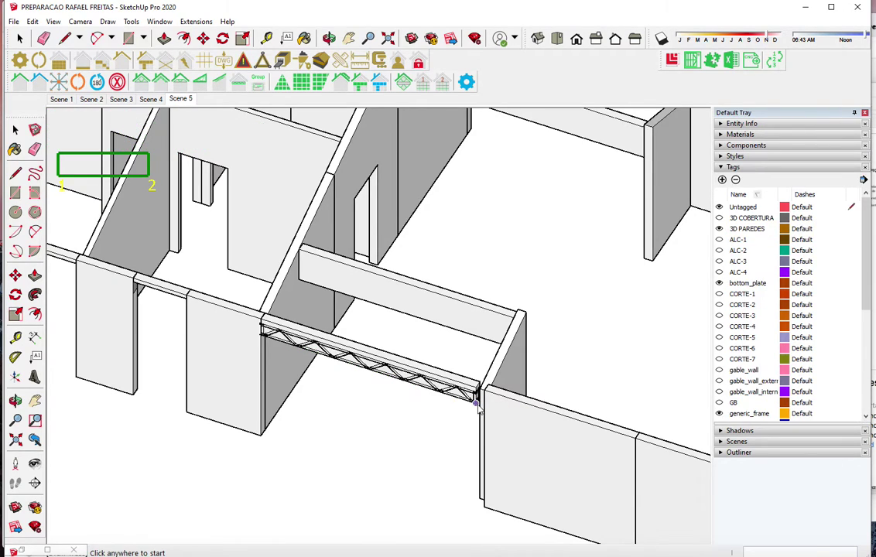
Draw a second truss line along the parallel concrete beam
left_click(301, 252)
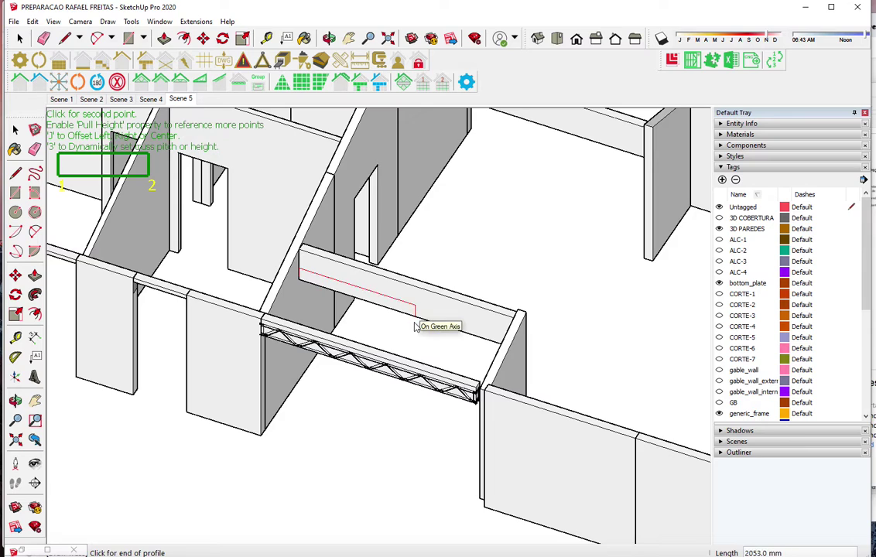
middle_click_drag(431, 307, 575, 319)
scroll(567, 280, "down", 3)
scroll(563, 276, "down", 3)
mouse_move(563, 276)
middle_mouse_down()
mouse_move(616, 284)
mouse_move(552, 270)
middle_mouse_up()
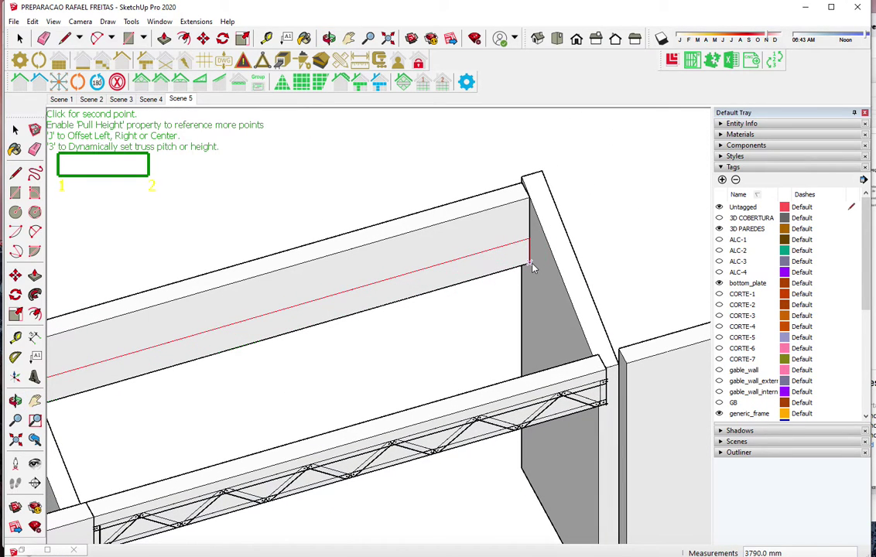
left_click(530, 264)
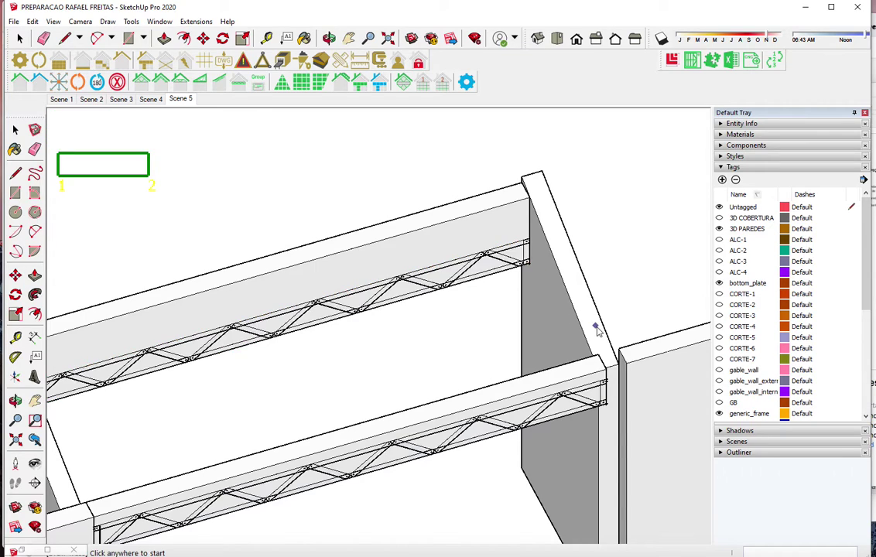
Start a truss under the far header beam, then undo the header-beam trusses
scroll(596, 323, "down", 5)
scroll(352, 195, "up", 3)
middle_click_drag(390, 185, 414, 182)
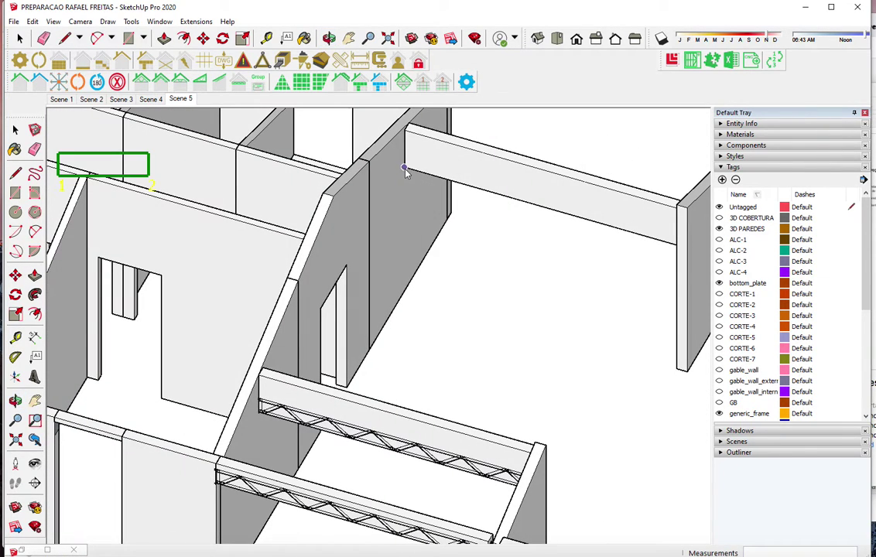
left_click(404, 168)
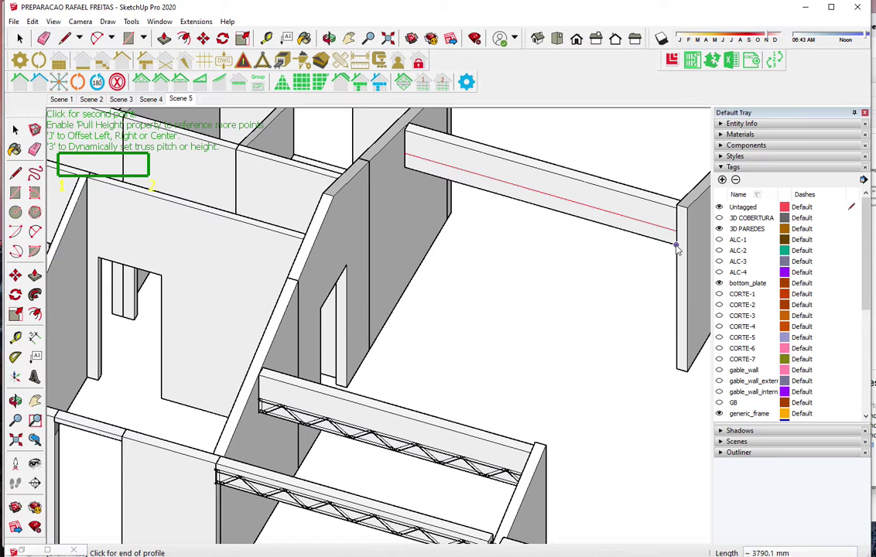
key("ctrl+z")
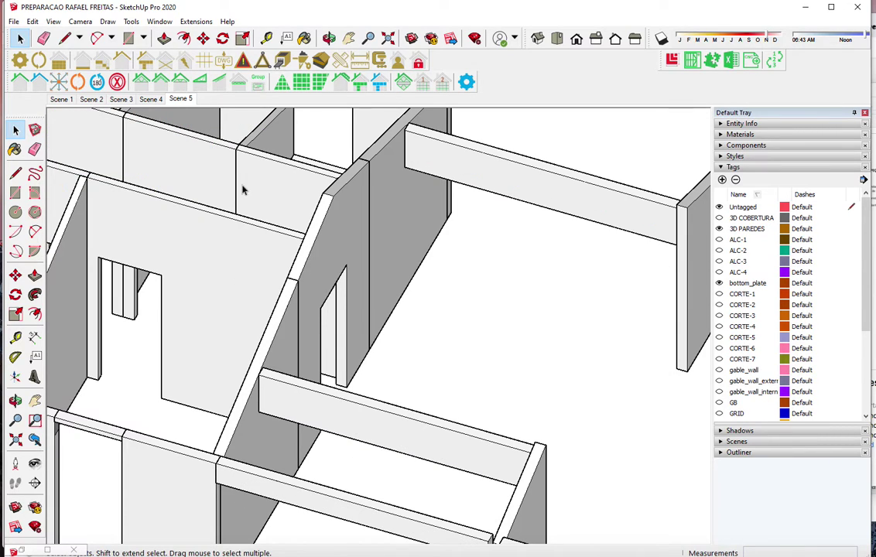
Accept the truss settings and place a 3790 mm Warren truss under the near beam
scroll(242, 189, "down", 5)
scroll(362, 391, "up", 4)
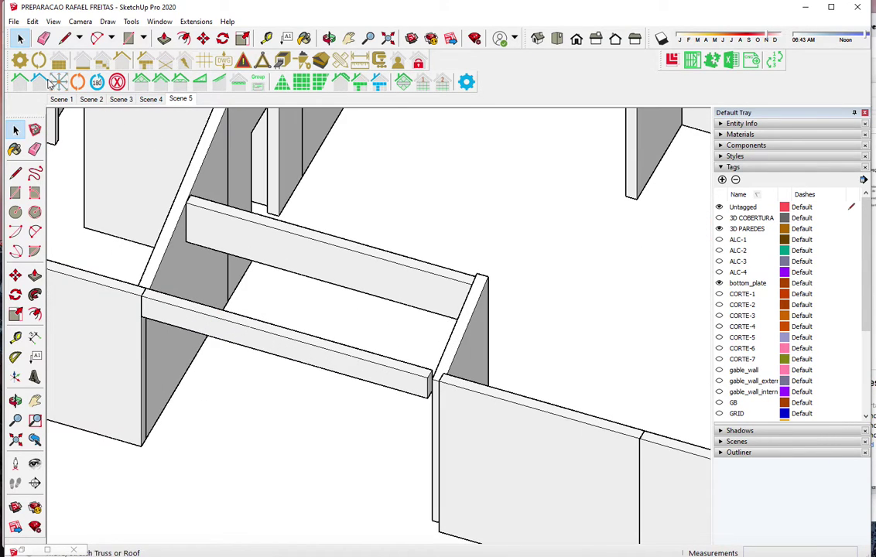
left_click(238, 82)
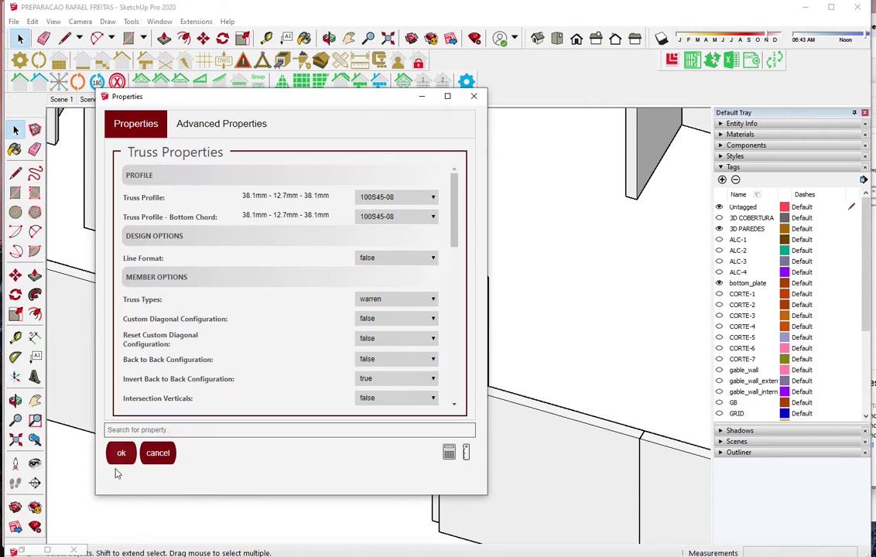
left_click(121, 452)
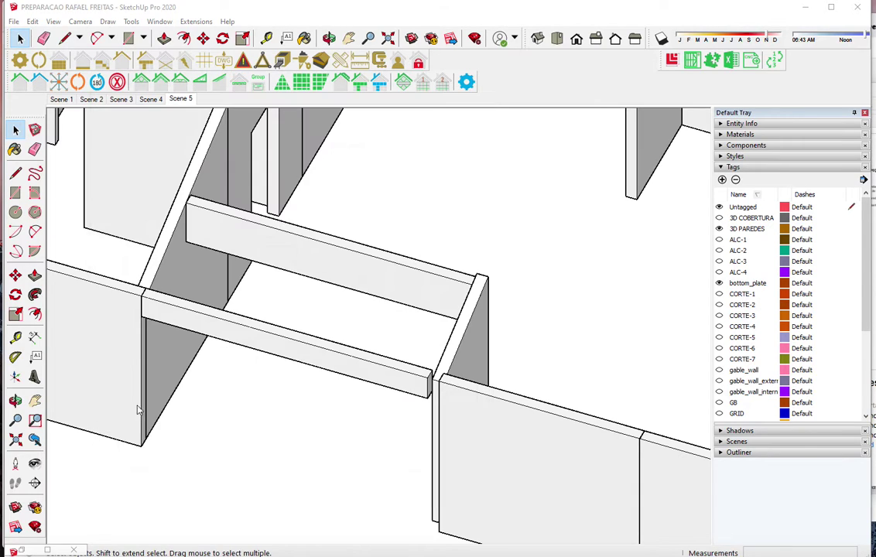
left_click(141, 317)
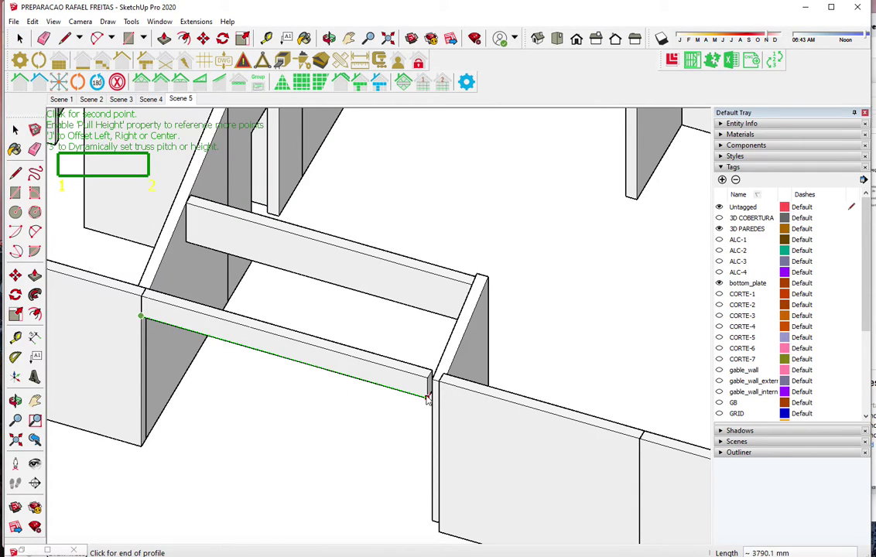
type("3790")
key("Return")
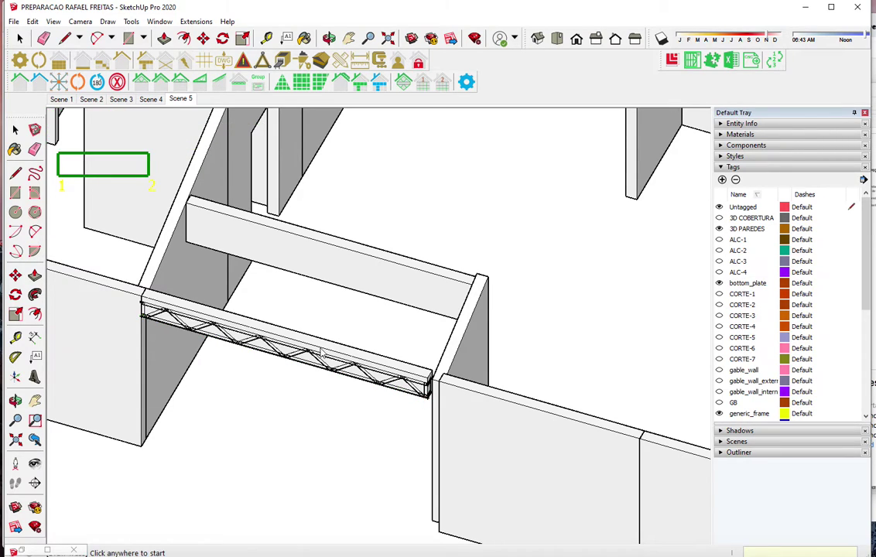
Place 3790 mm Warren trusses under the back beam and the far header beam
left_click(186, 245)
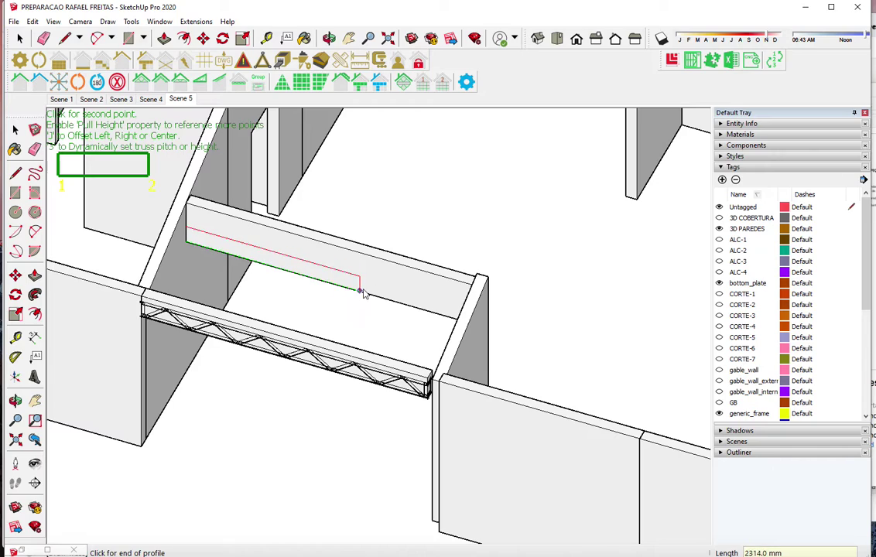
type("3790")
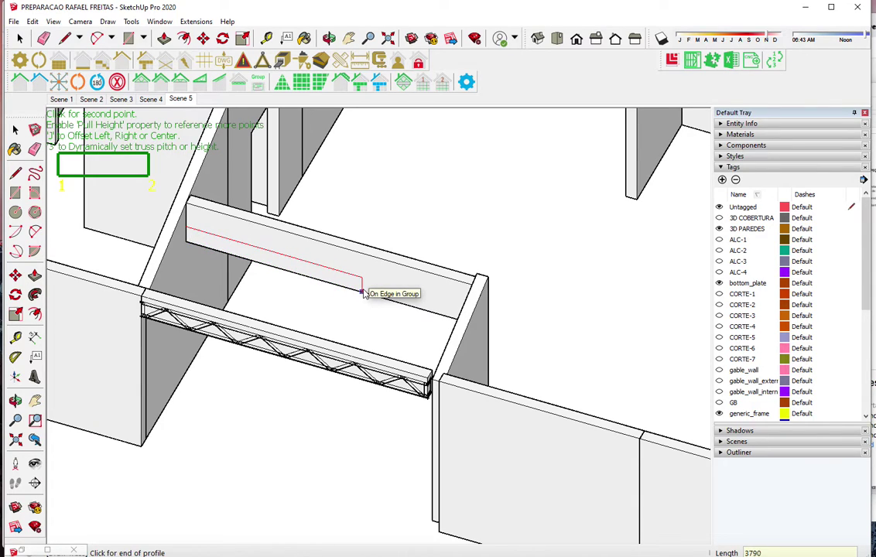
key("Return")
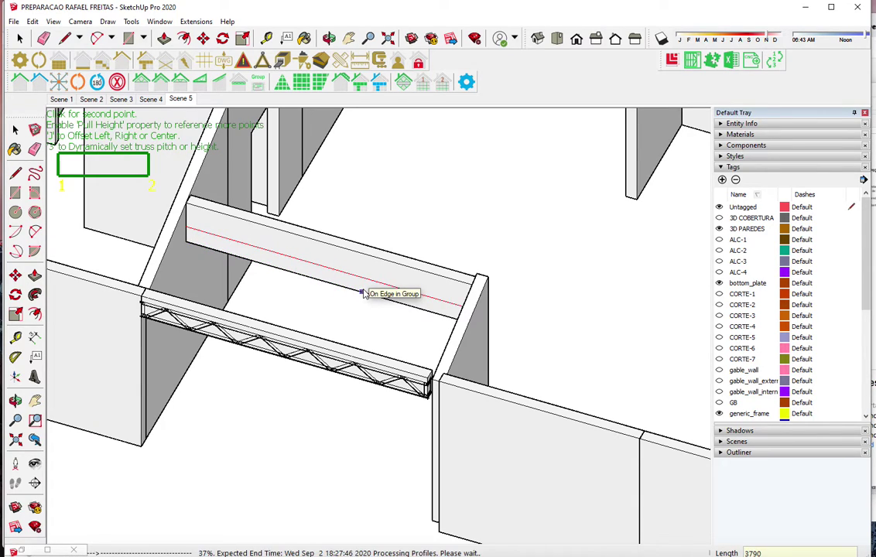
scroll(366, 291, "down", 2)
scroll(367, 291, "down", 3)
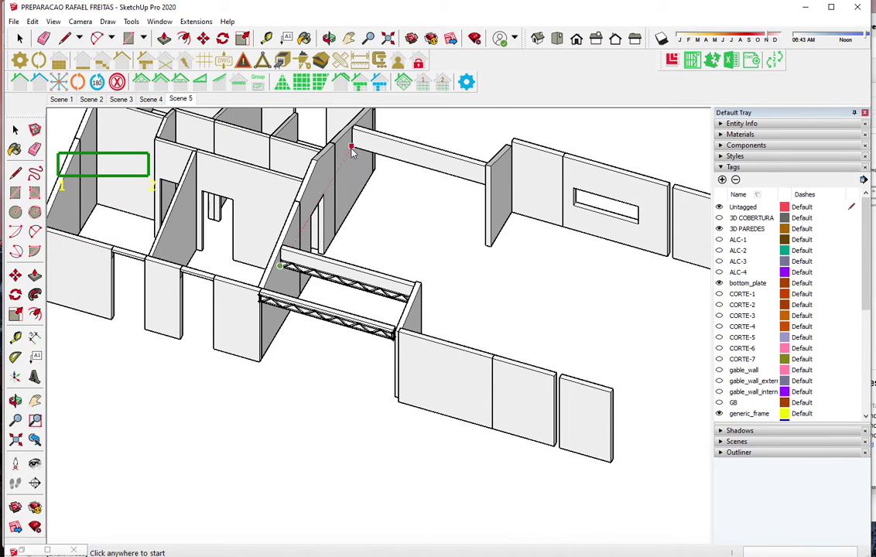
left_click(351, 149)
type("3790")
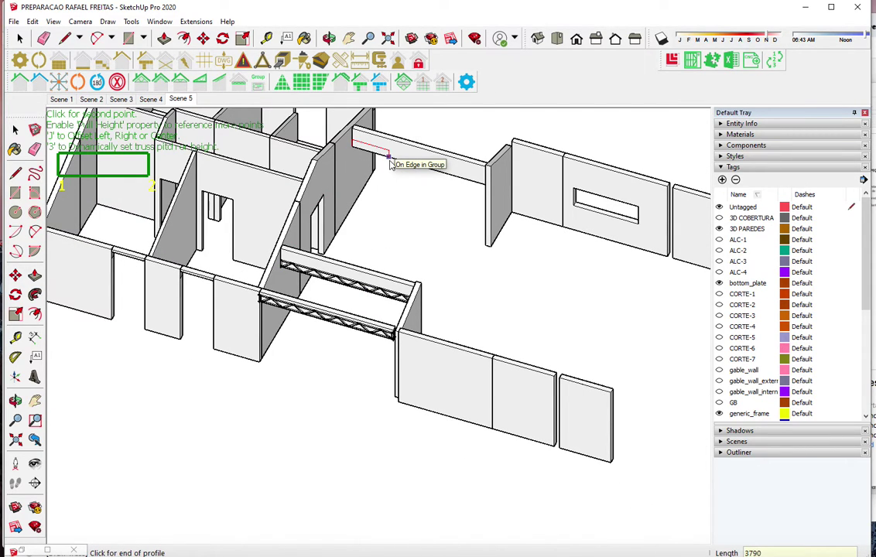
key("Return")
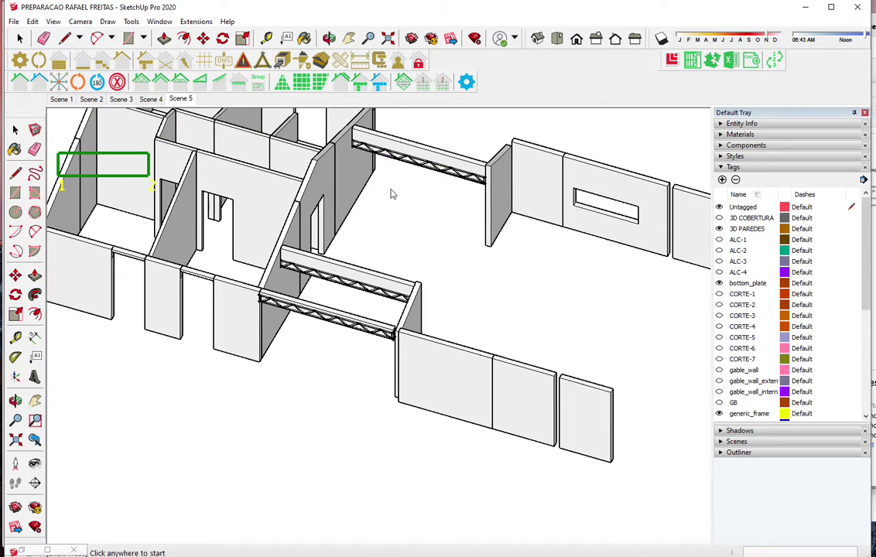
scroll(322, 283, "up", 2)
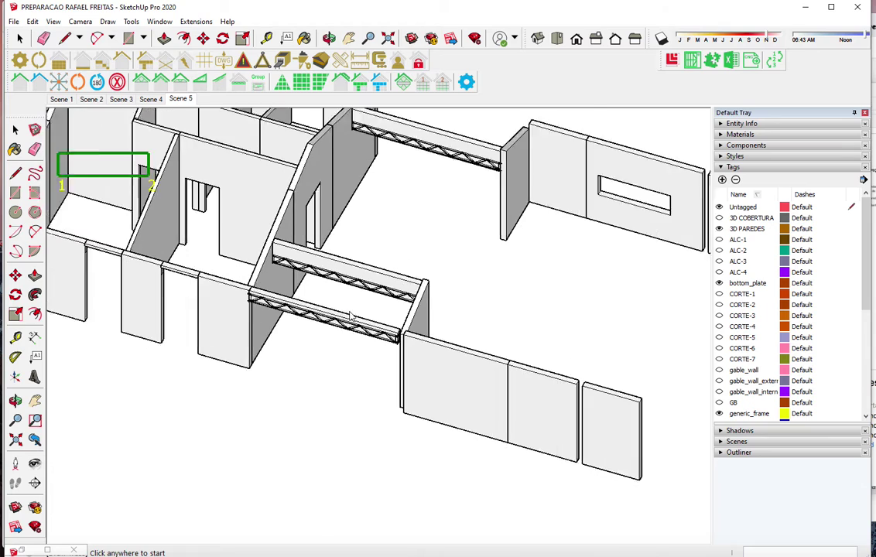
scroll(326, 329, "up", 3)
Measure the lower header beam's depth with the Tape Measure inside its group
double_click(329, 317)
key("t")
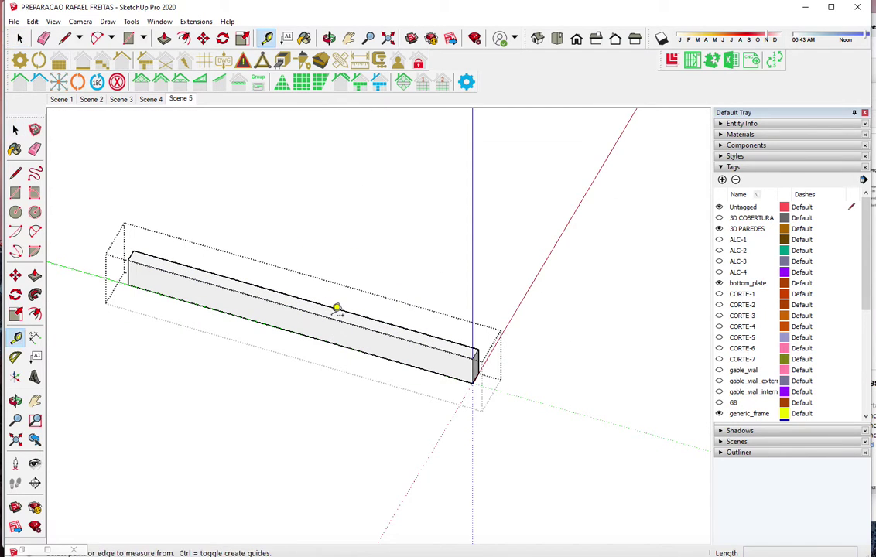
left_click(330, 318)
key("space")
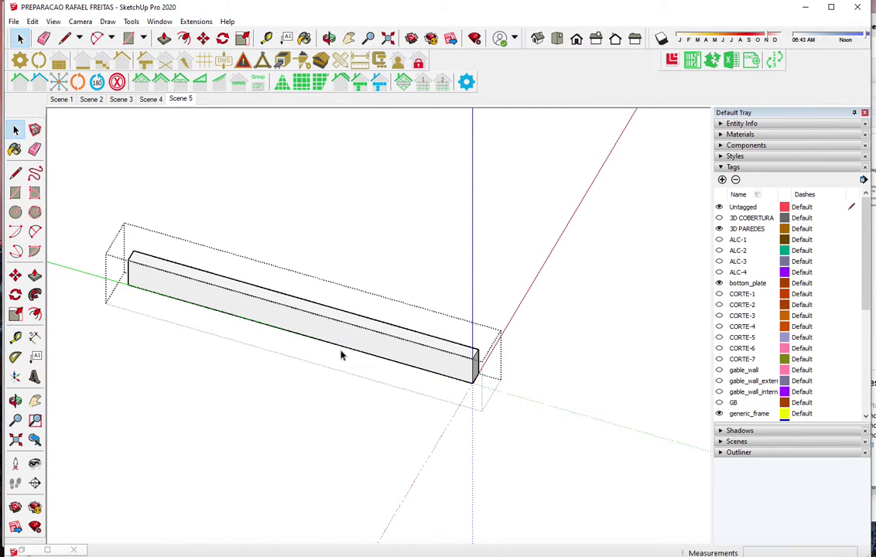
key("Escape")
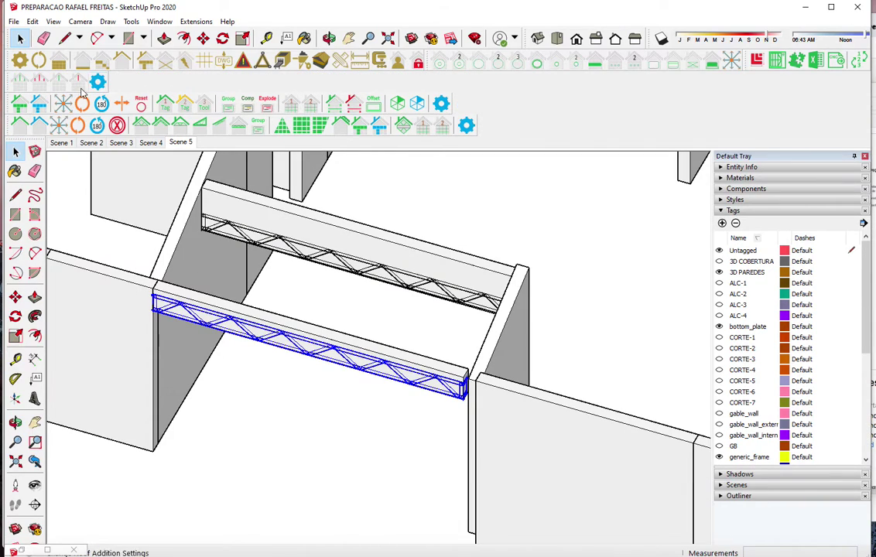
Set the lower truss's top and bottom chord profiles to 150S45-15
left_click(39, 105)
left_click(401, 176)
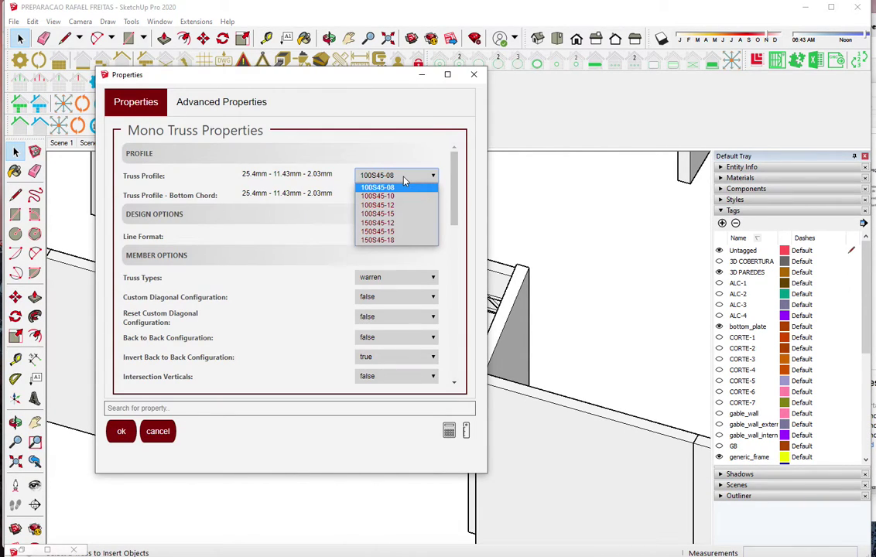
left_click(393, 232)
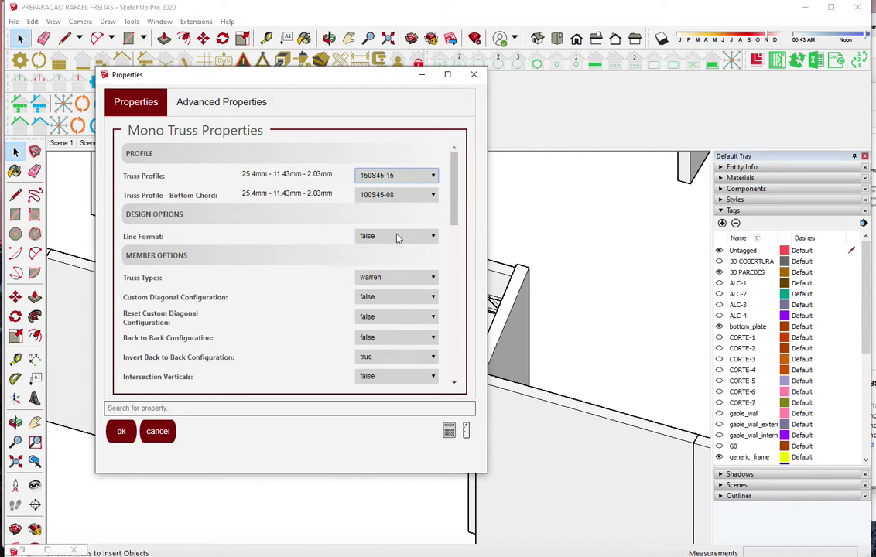
left_click(405, 195)
left_click(391, 251)
Give the lower truss heel heights of 348 mm and apply to regenerate it
scroll(275, 212, "down", 3)
scroll(387, 247, "down", 2)
left_click(361, 245)
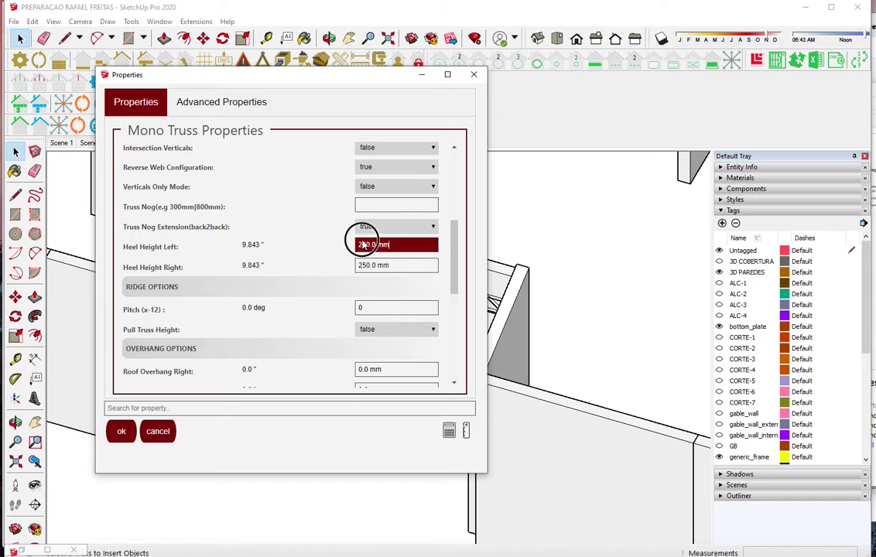
type("348")
key("Tab")
type("354")
key("BackSpace")
key("BackSpace")
type("48")
key("Return")
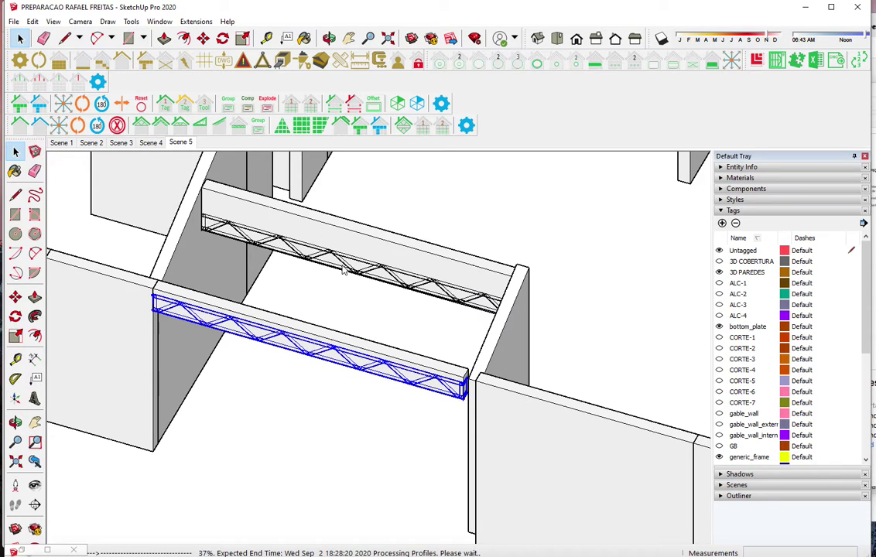
Measure the upper header beam's depth with the Tape Measure inside its group
scroll(348, 256, "up", 3)
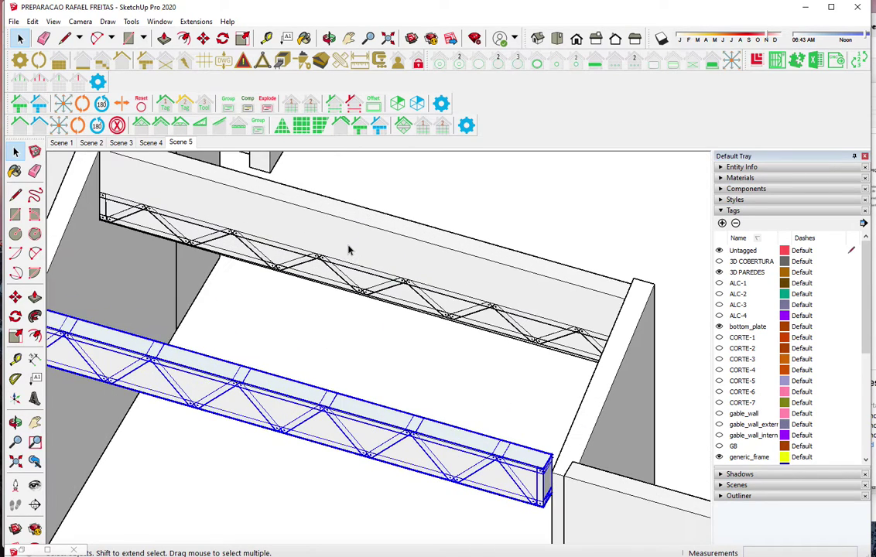
double_click(348, 249)
key("t")
left_click(353, 222)
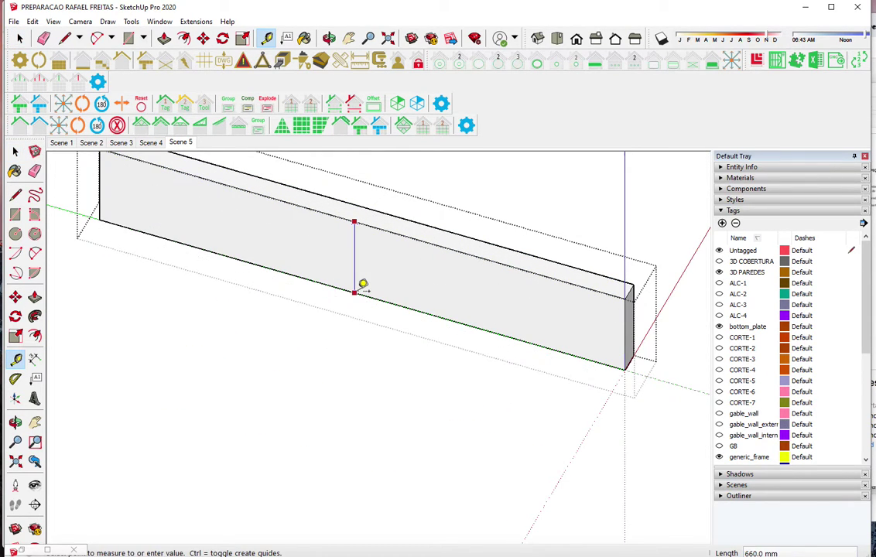
key("space")
key("Escape")
Set the upper truss's top and bottom chord profiles to 150S45-15
left_click(361, 272)
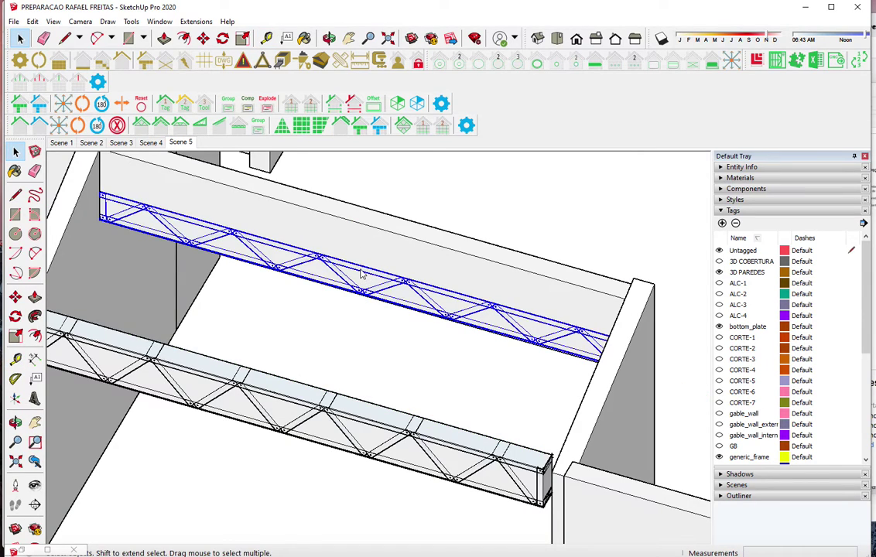
left_click(48, 124)
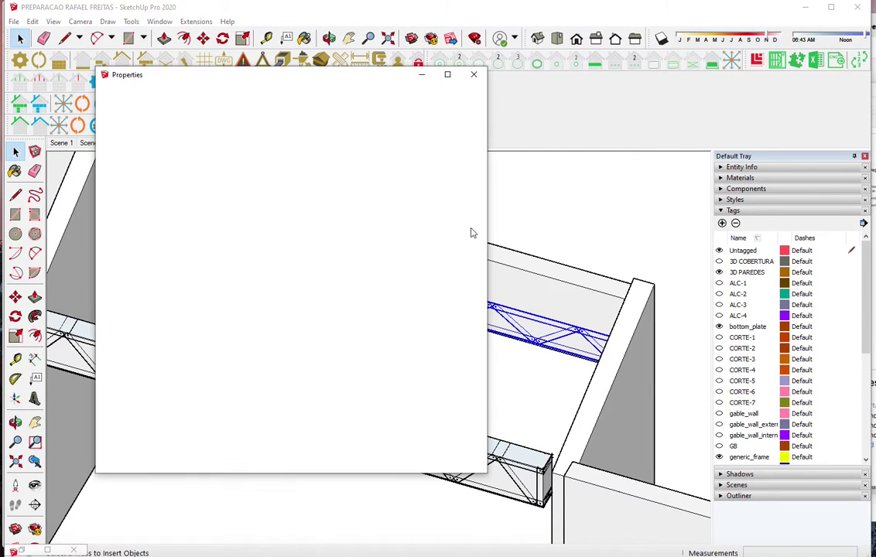
left_click(406, 175)
left_click(401, 231)
left_click(403, 194)
left_click(399, 252)
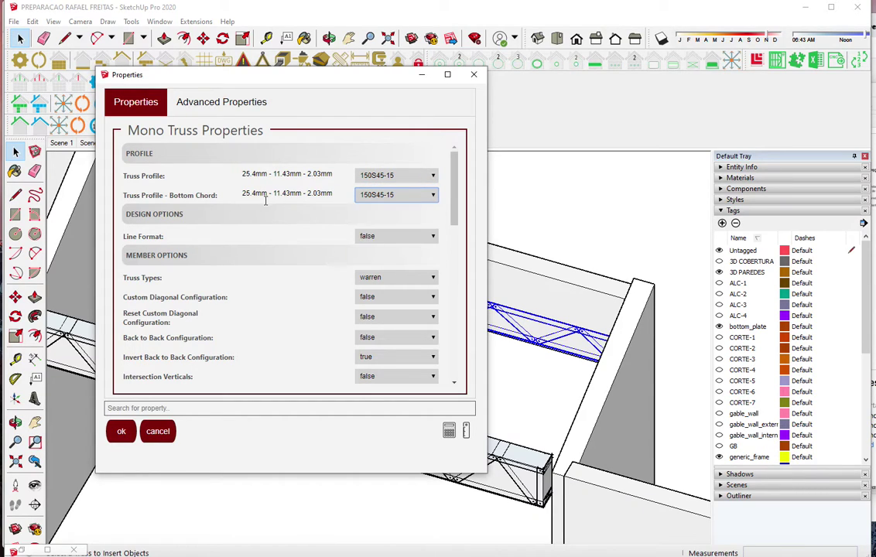
Give the upper truss heel heights of 660 mm and apply to regenerate it
scroll(268, 199, "down", 3)
scroll(348, 209, "down", 3)
left_click(244, 193)
type("660")
key("Tab")
type("60")
key("Return")
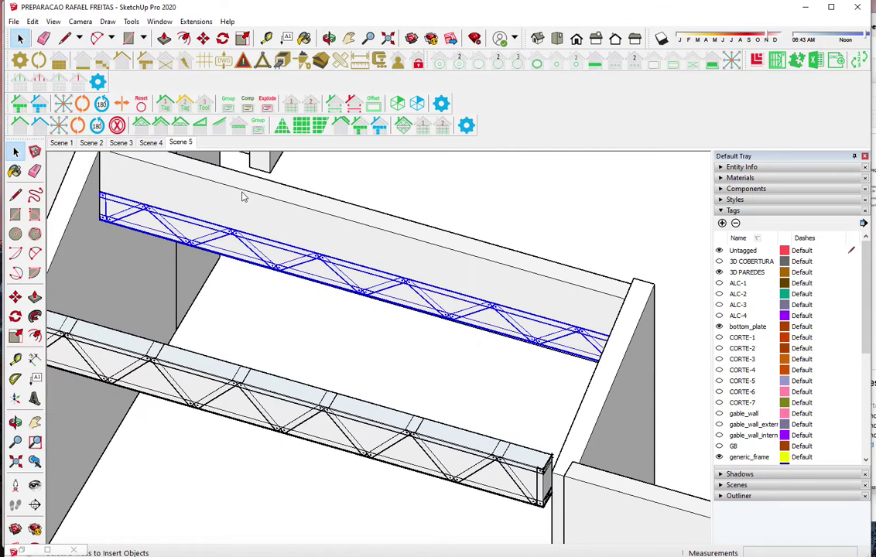
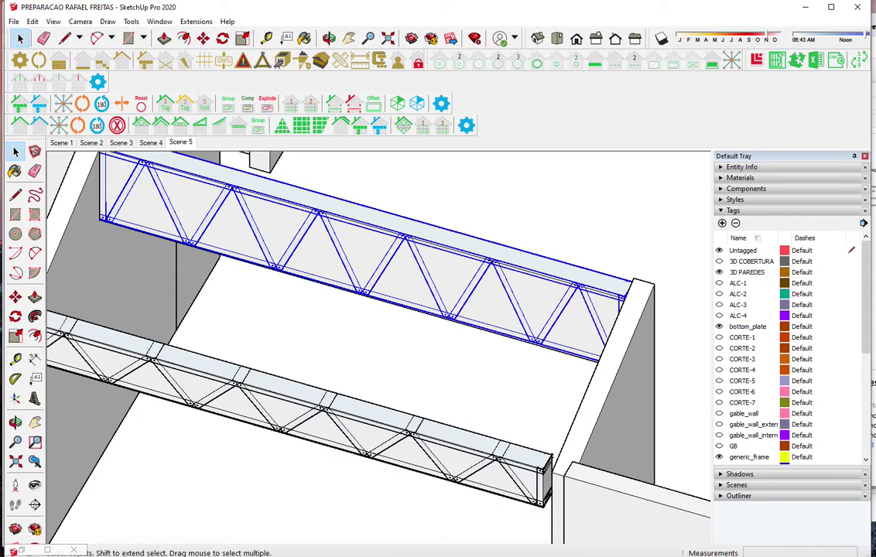
Set both chord profiles of the upper mono truss to 150S45-15
scroll(356, 315, "down", 3)
scroll(387, 294, "down", 3)
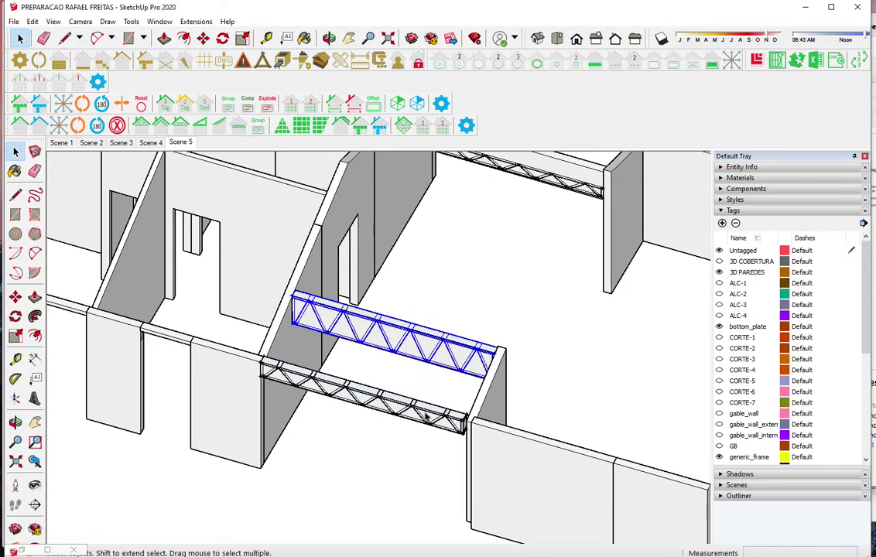
scroll(404, 269, "down", 3)
left_click(488, 251)
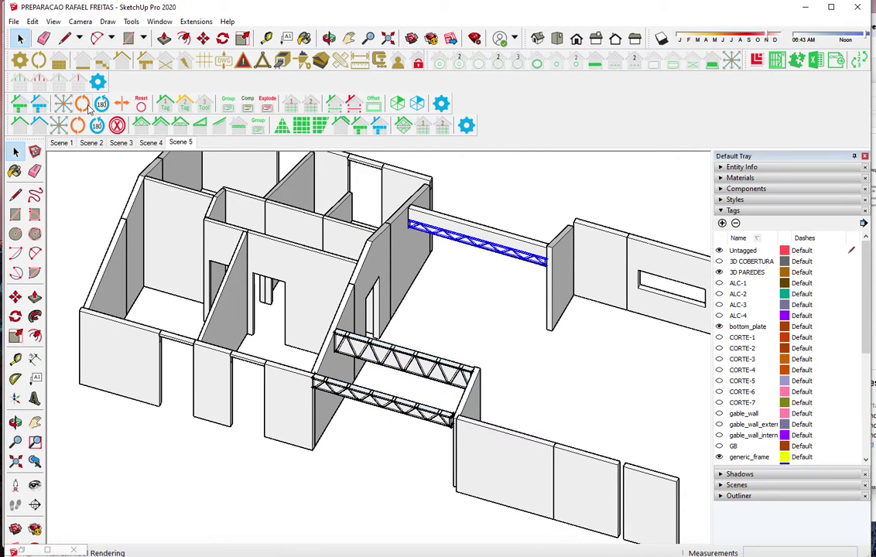
left_click(42, 126)
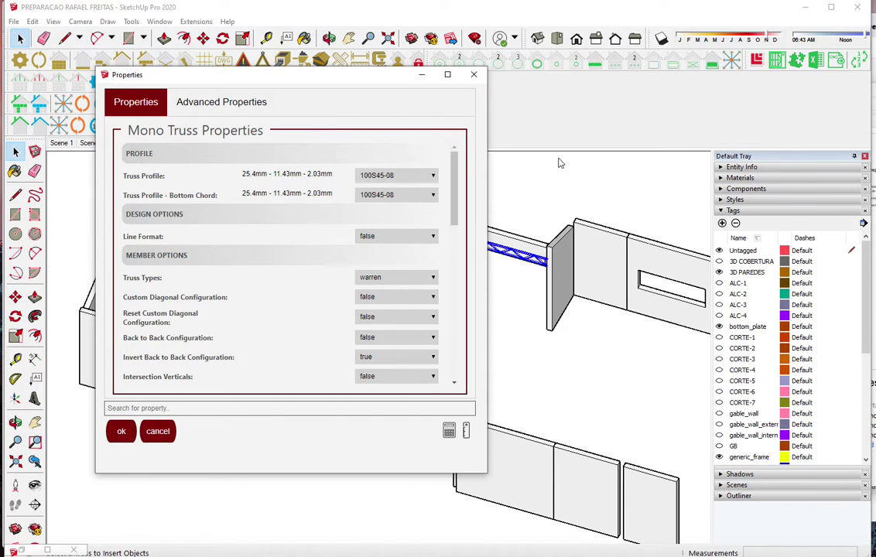
left_click(396, 176)
left_click(395, 231)
left_click(397, 200)
left_click(387, 253)
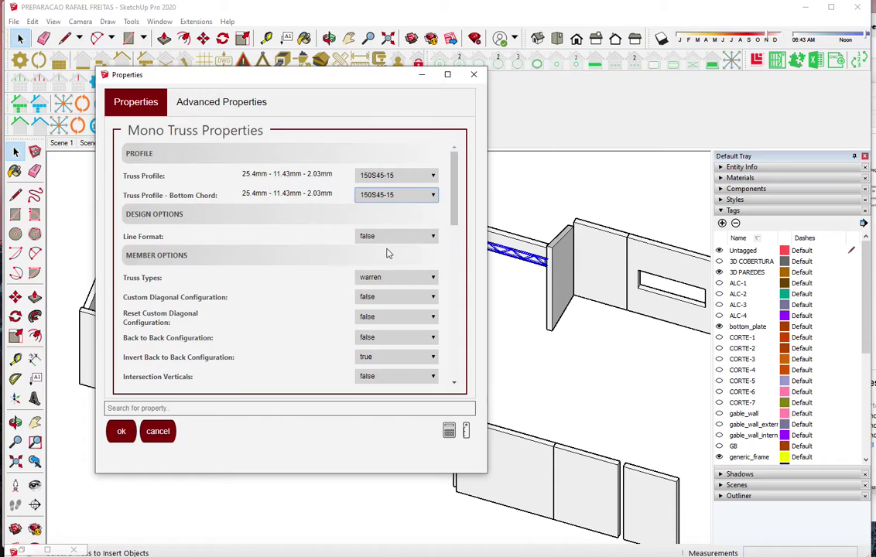
Enter 660 mm for the left and right heel heights and confirm the truss
scroll(391, 253, "down", 5)
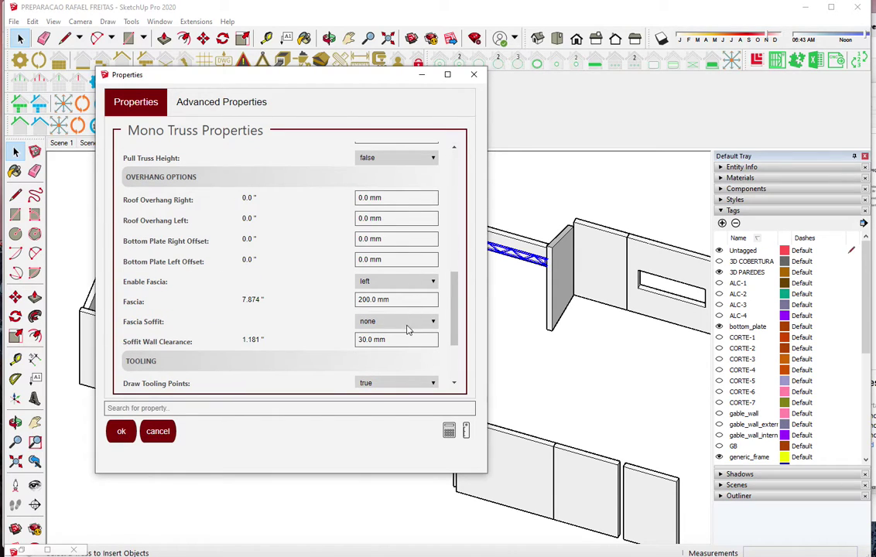
scroll(406, 257, "up", 2)
scroll(409, 229, "up", 1)
left_click(291, 183)
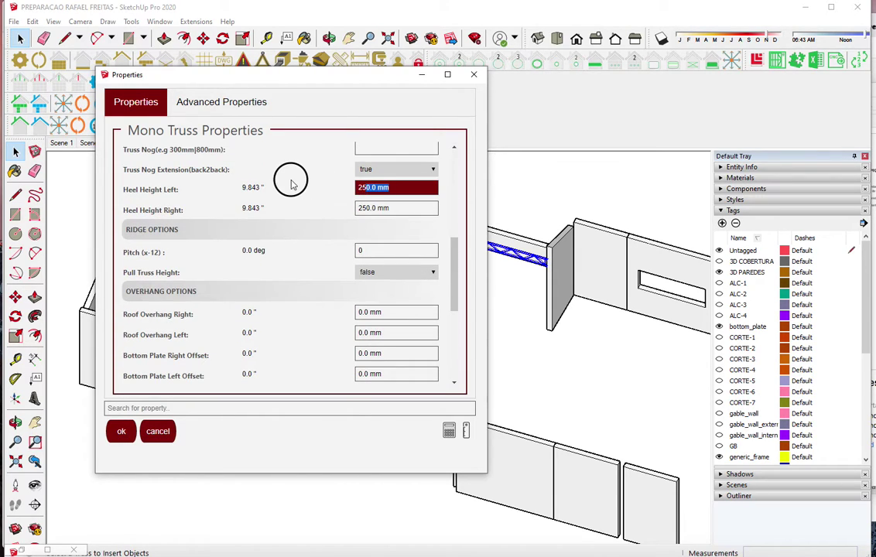
type("60")
key("Tab")
type("60")
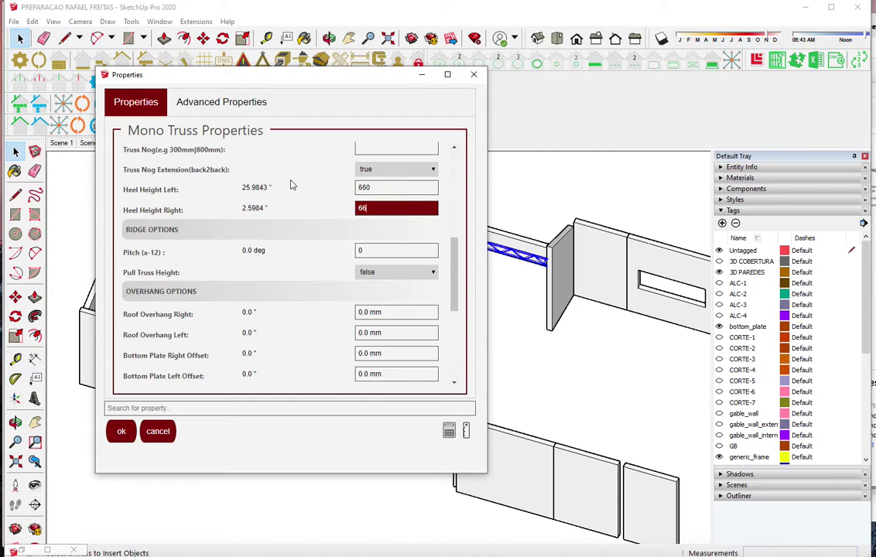
key("Return")
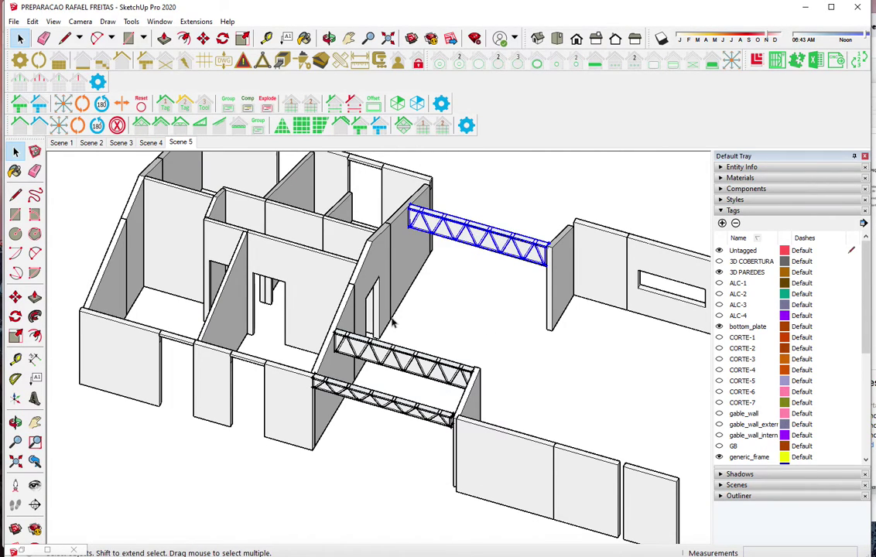
scroll(203, 308, "down", 3)
Deselect the truss, orbit the building, and toggle the 3D PAREDES walls off and on
left_click(415, 360)
mouse_move(465, 342)
middle_mouse_down()
mouse_move(377, 351)
mouse_move(390, 358)
middle_mouse_up()
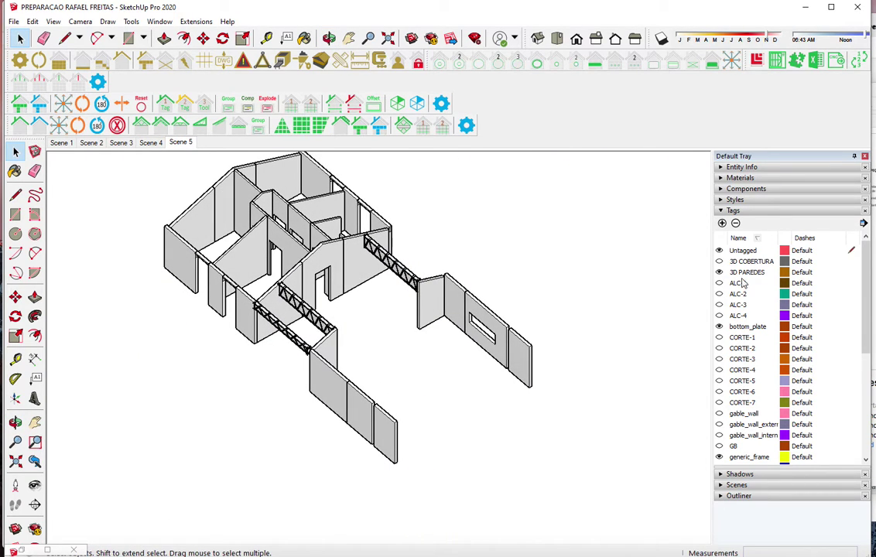
left_click(719, 272)
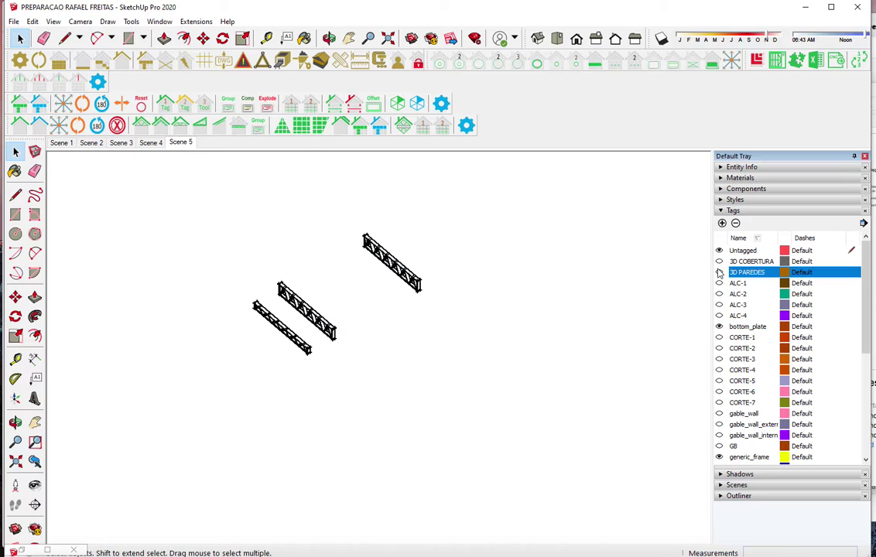
left_click(719, 272)
scroll(731, 310, "down", 3)
scroll(738, 331, "down", 1)
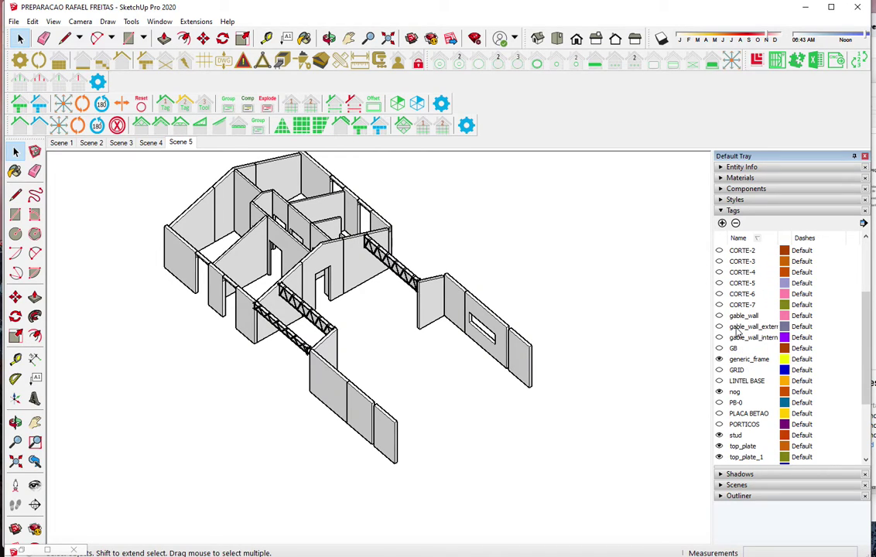
scroll(748, 438, "up", 2)
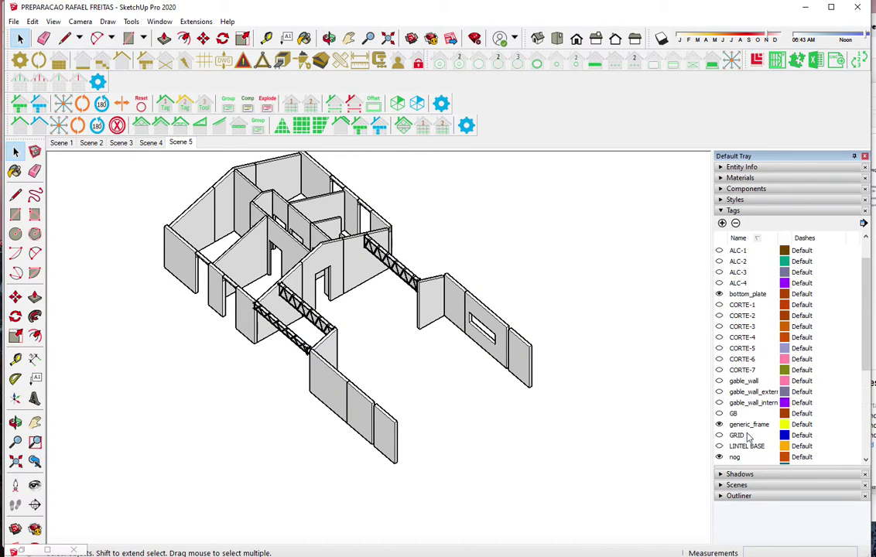
scroll(749, 438, "up", 2)
scroll(749, 438, "down", 2)
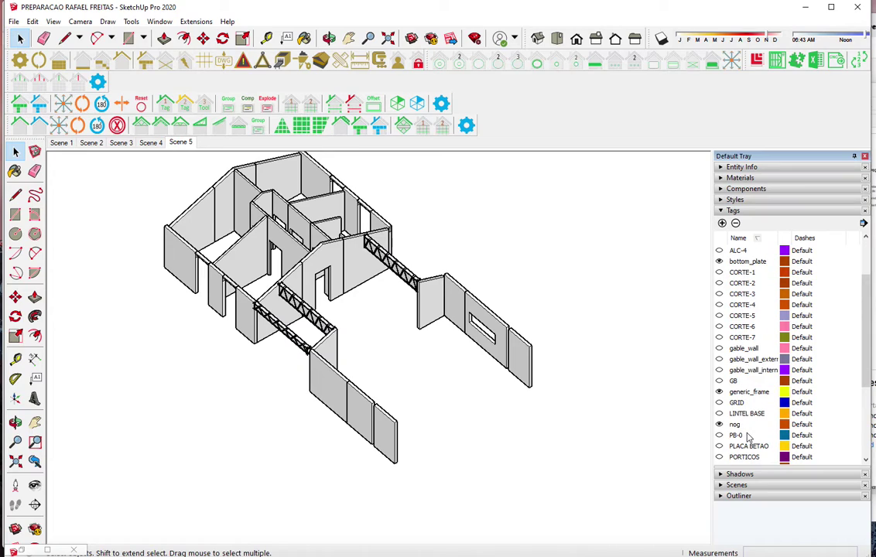
scroll(748, 438, "down", 2)
scroll(748, 438, "down", 1)
scroll(749, 438, "down", 1)
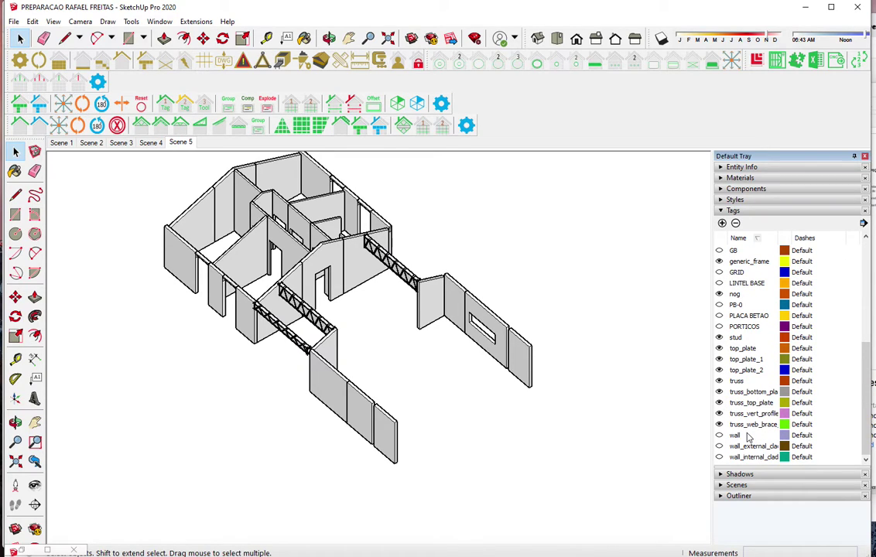
Hide the truss tag and unhide the gable_wall tag
left_click(719, 380)
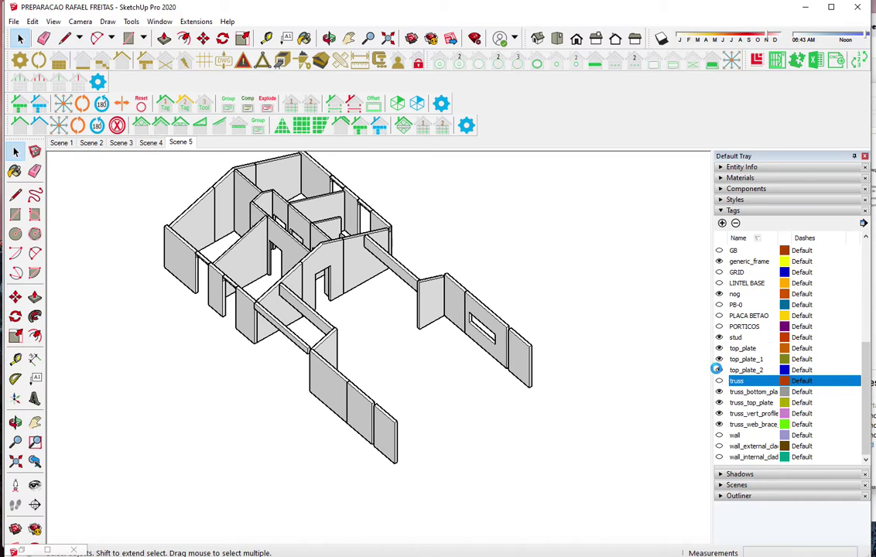
scroll(718, 282, "up", 1)
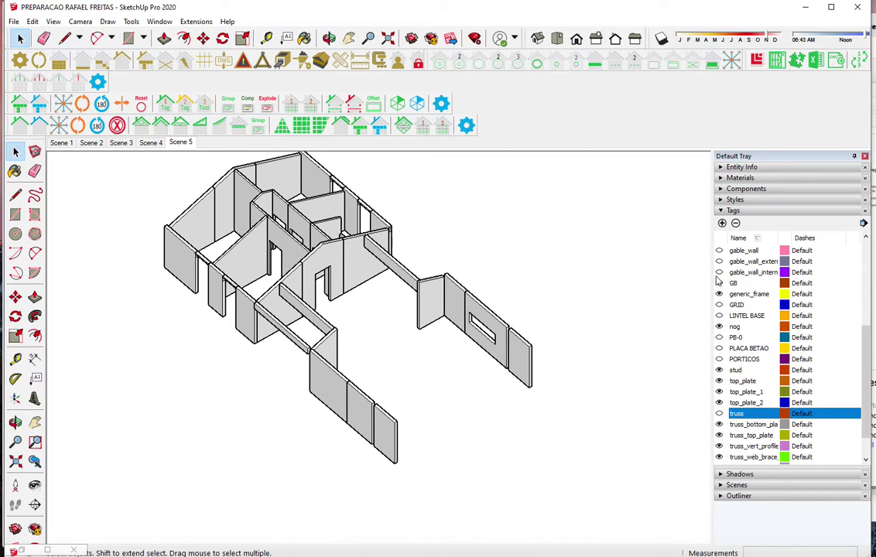
left_click(719, 250)
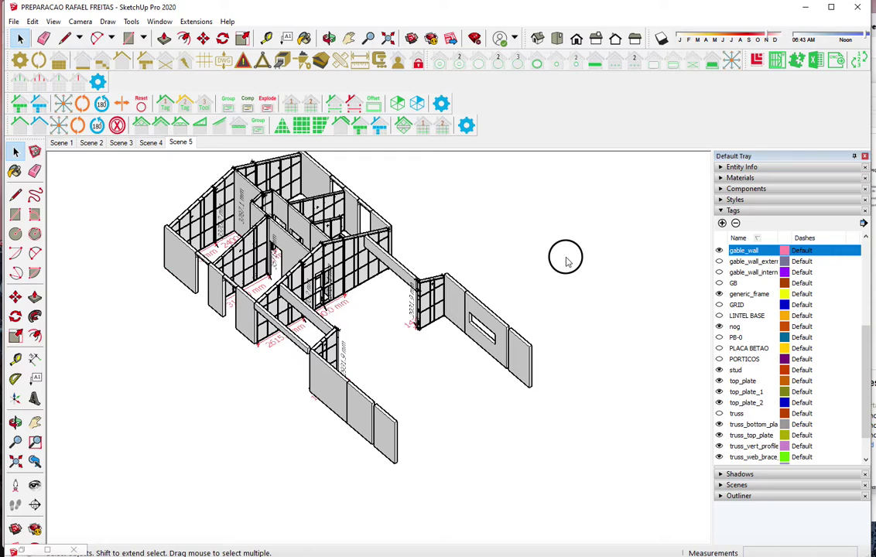
scroll(344, 299, "up", 2)
scroll(344, 299, "up", 2)
scroll(350, 304, "up", 2)
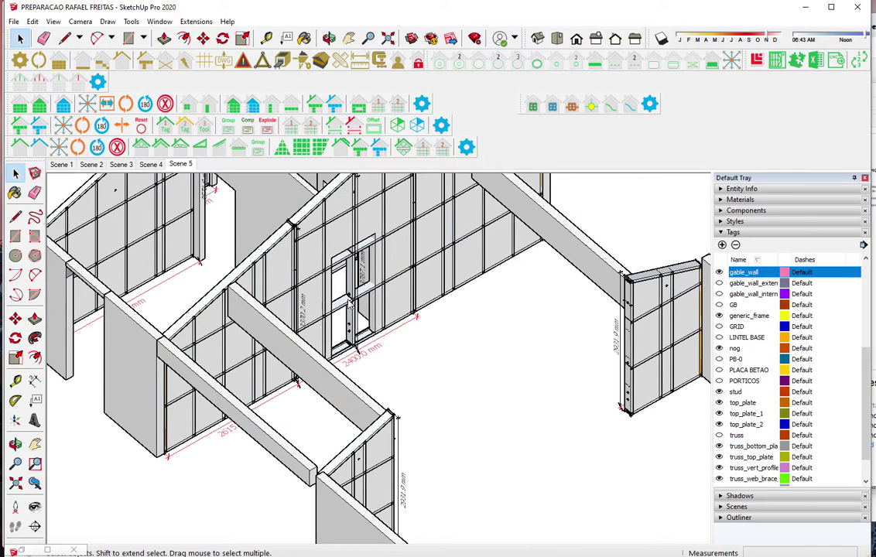
Set the gable wall door's Header Bottom Chord Height to 2200 mm, then reopen Door Properties
scroll(350, 304, "down", 1)
left_click(361, 341)
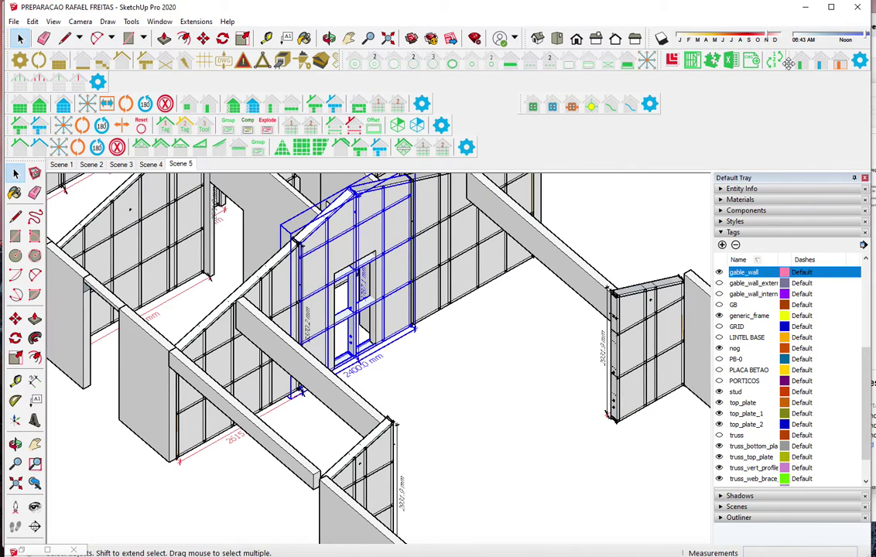
left_click(857, 65)
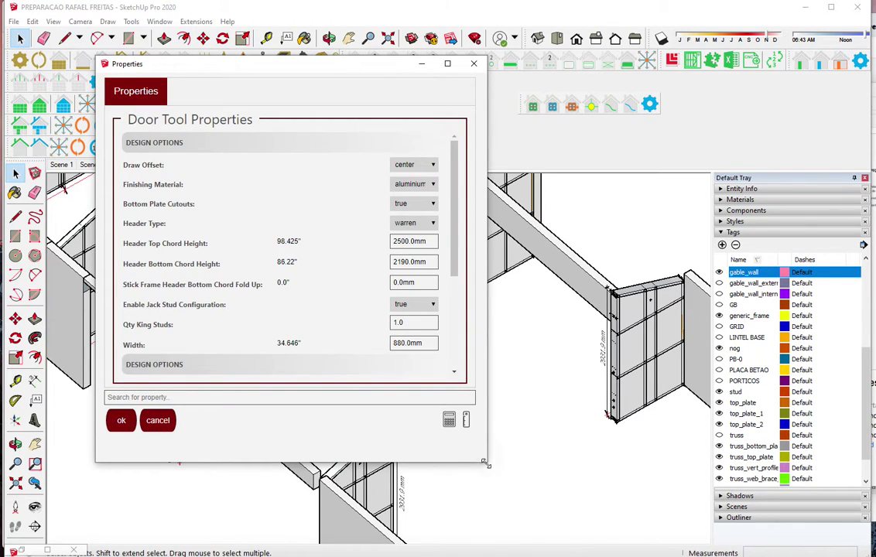
left_click(493, 241)
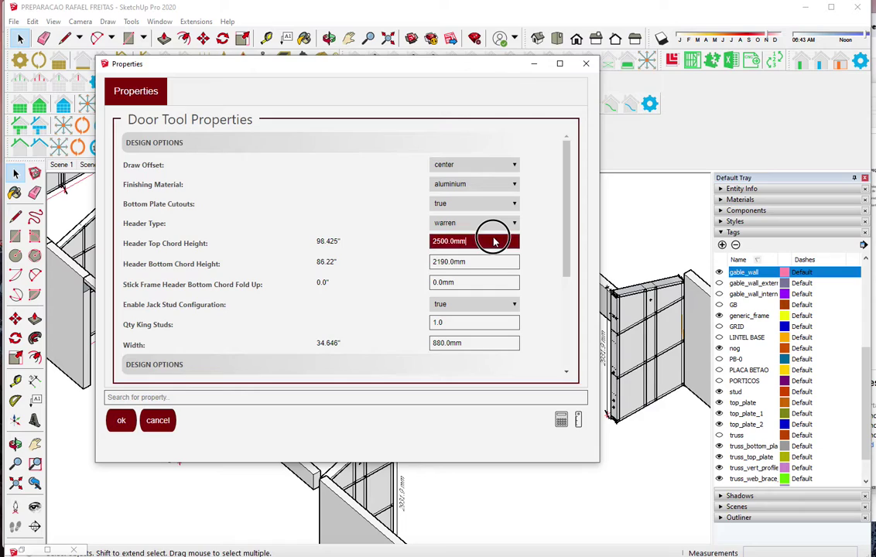
key("Tab")
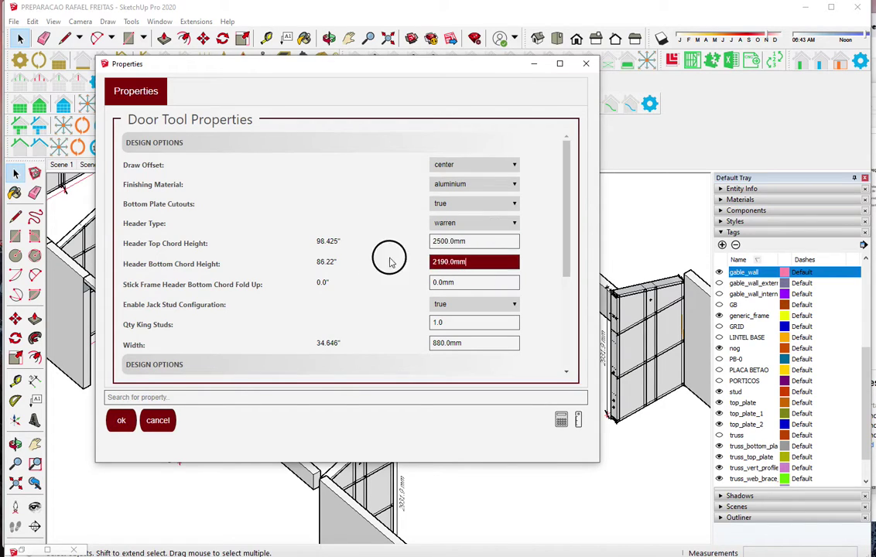
type("2200")
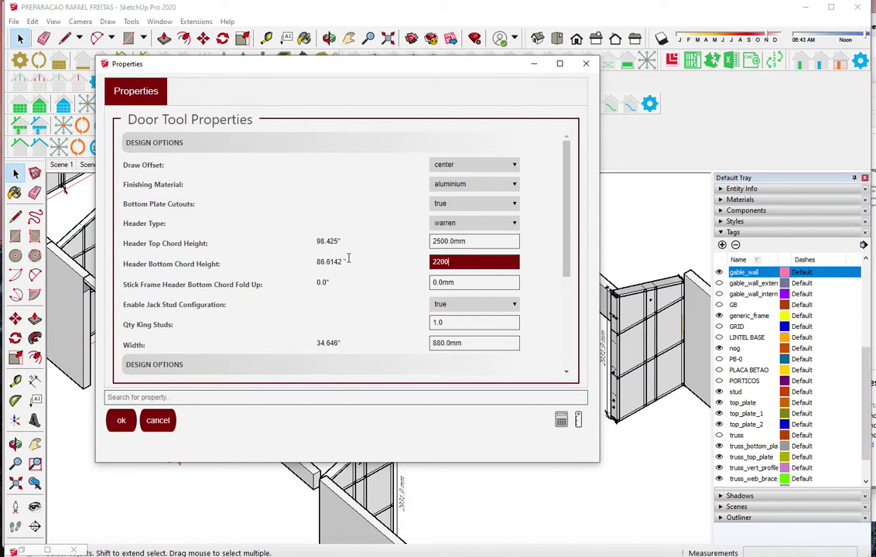
left_click(121, 420)
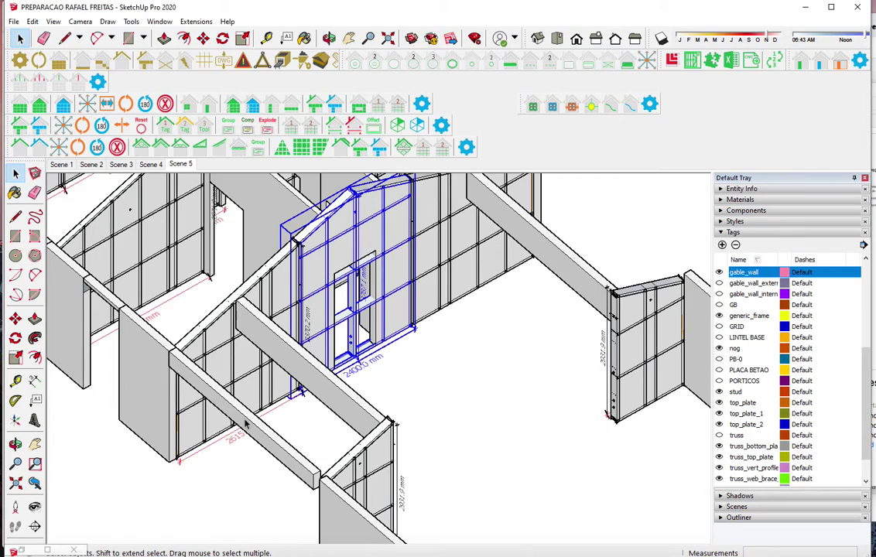
scroll(358, 361, "up", 2)
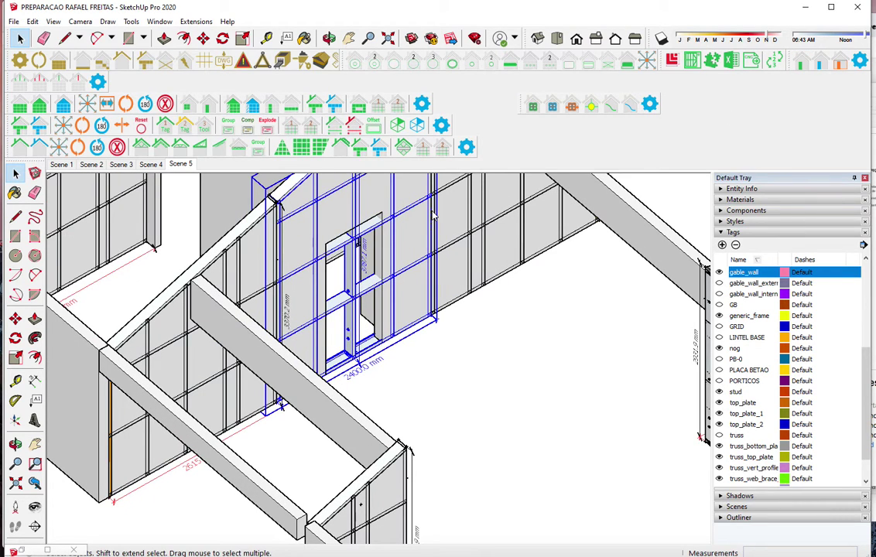
double_click(369, 225)
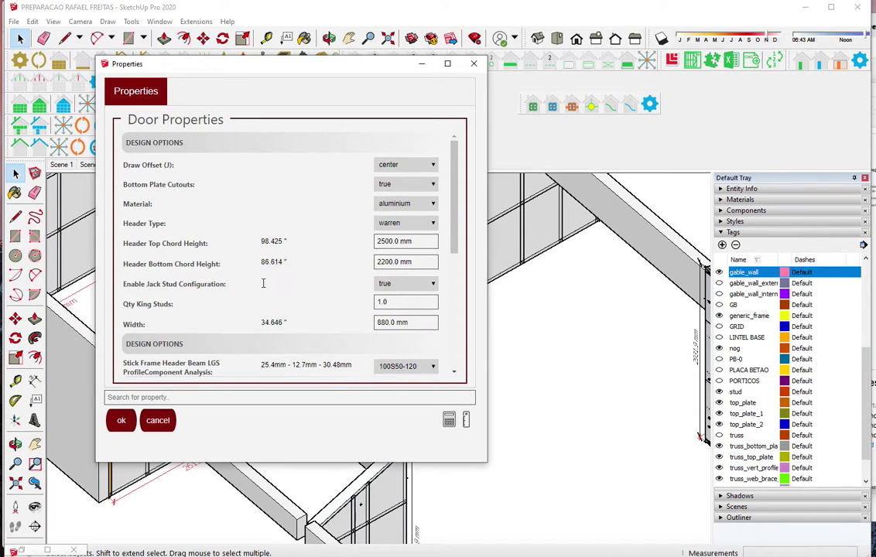
Confirm the door properties and orbit to a high view over the floor plan
left_click(121, 420)
scroll(341, 230, "up", 2)
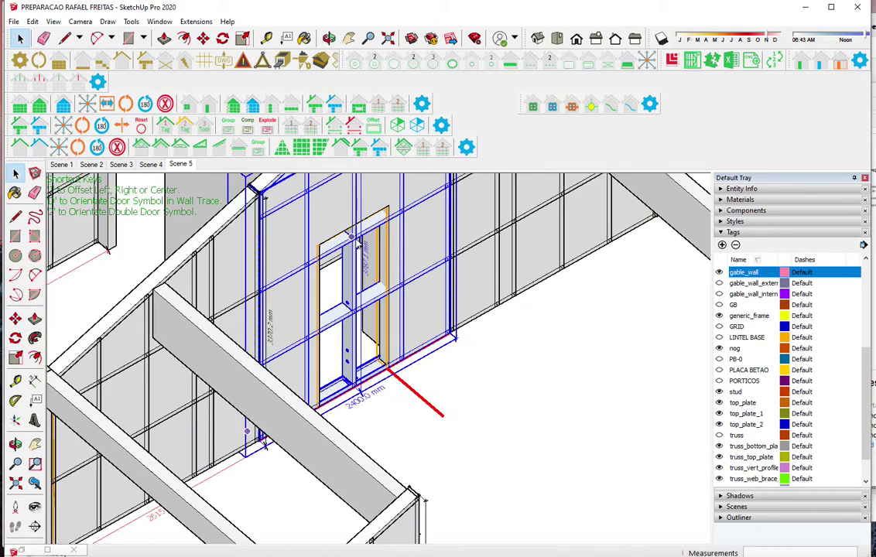
scroll(342, 230, "up", 2)
scroll(341, 230, "up", 2)
scroll(352, 229, "up", 2)
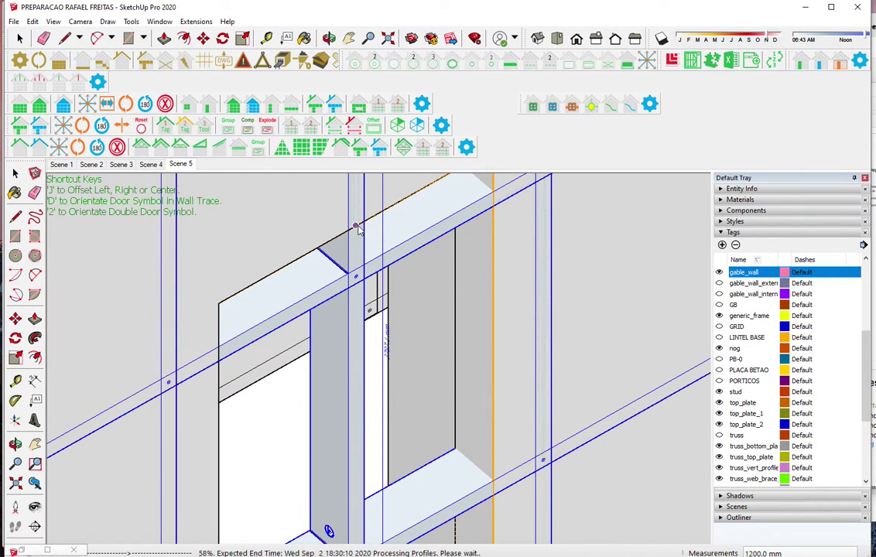
scroll(328, 327, "down", 2)
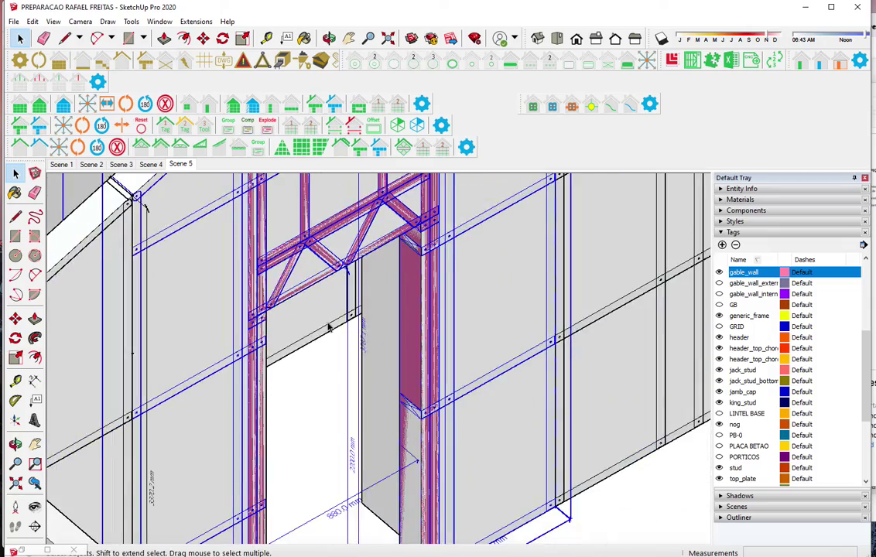
scroll(328, 327, "down", 2)
scroll(328, 327, "down", 3)
middle_click_drag(328, 327, 370, 408)
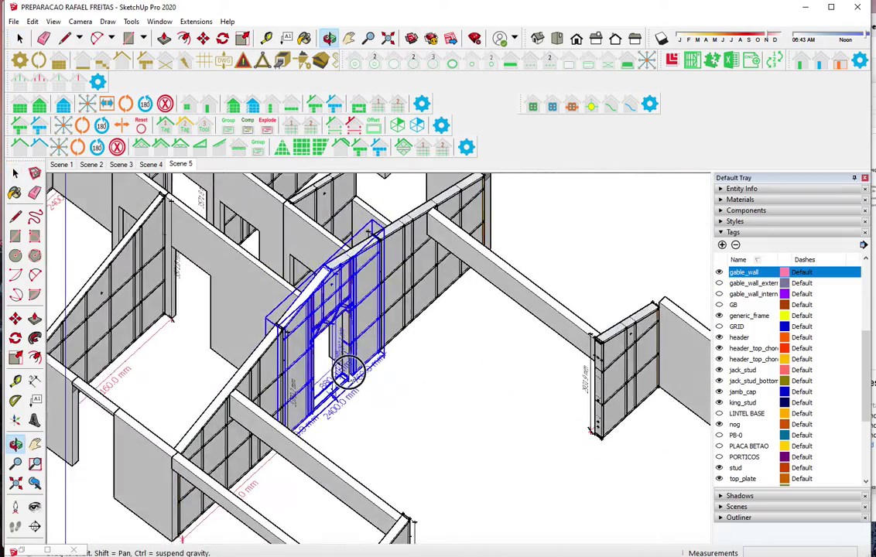
scroll(369, 409, "down", 3)
scroll(391, 411, "down", 2)
mouse_move(397, 445)
middle_mouse_down()
mouse_move(381, 405)
mouse_move(172, 348)
mouse_move(152, 308)
middle_mouse_up()
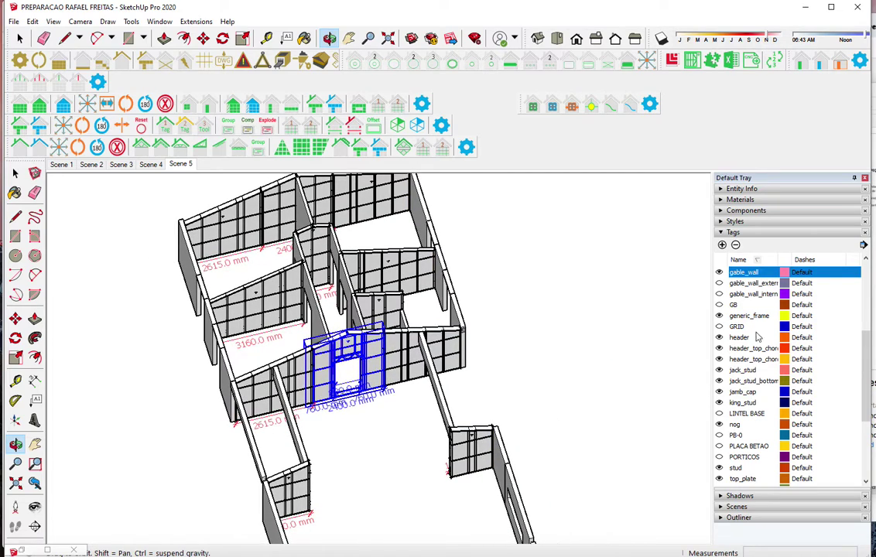
Hide the gable_wall and truss tags and show the wall tag
left_click(719, 272)
scroll(747, 396, "down", 2)
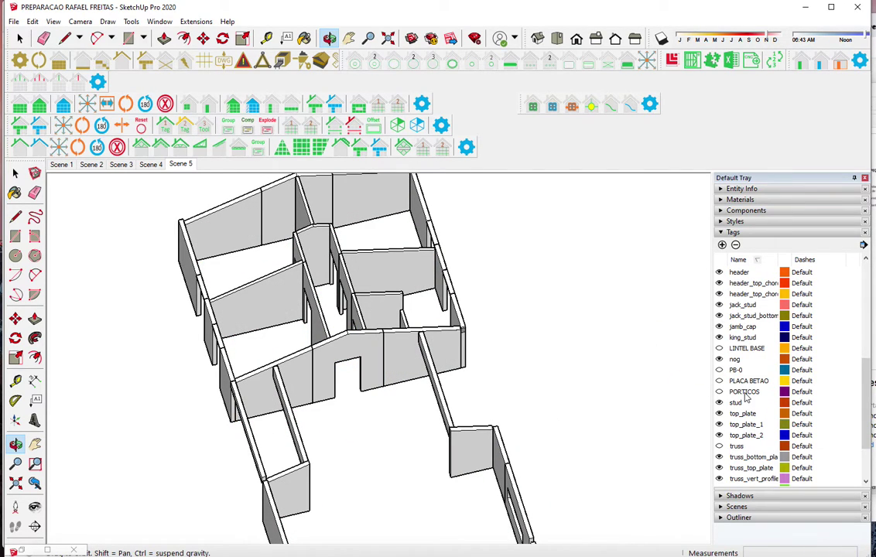
scroll(747, 397, "down", 2)
left_click(719, 380)
mouse_move(621, 376)
left_mouse_down()
mouse_move(372, 366)
mouse_move(444, 332)
left_mouse_up()
left_click(719, 381)
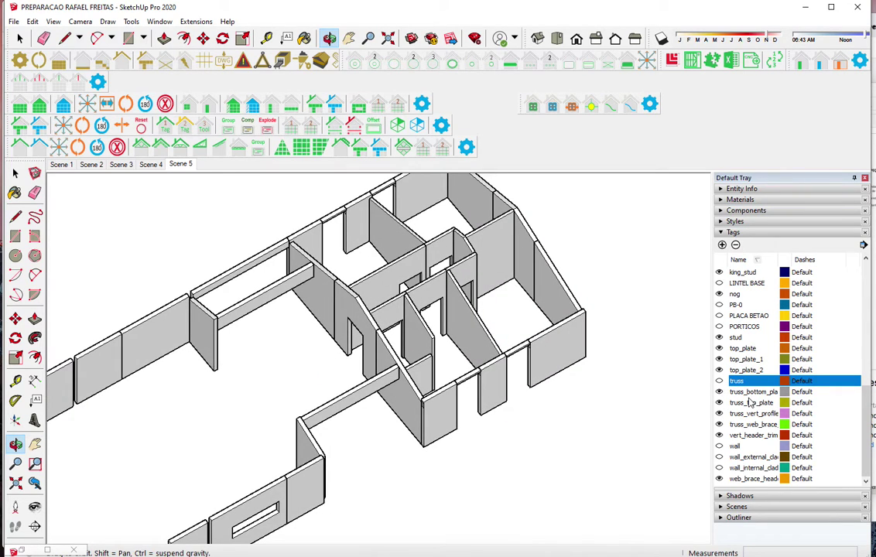
left_click(719, 447)
Zoom in and select the wall framing group with the window opening
scroll(445, 340, "up", 3)
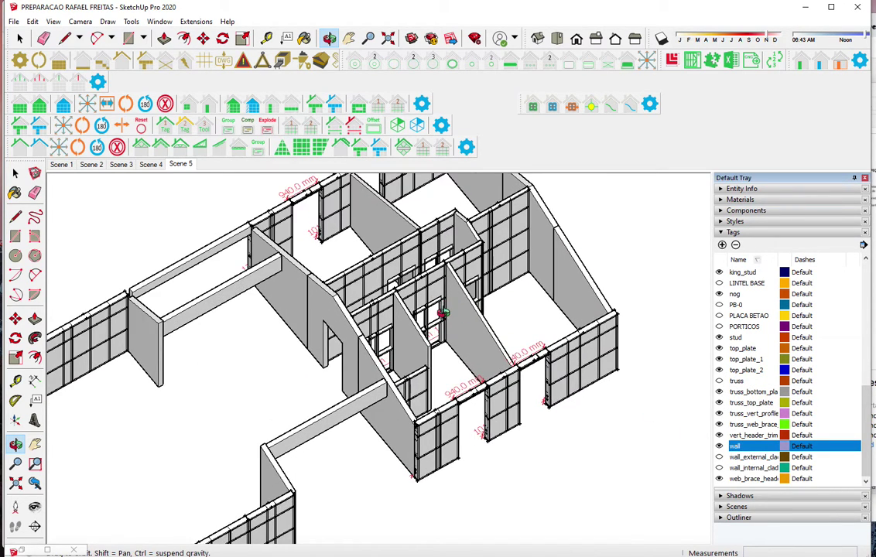
scroll(438, 330, "up", 3)
scroll(438, 330, "up", 3)
scroll(299, 378, "up", 2)
key("space")
left_click(212, 389)
scroll(210, 388, "up", 2)
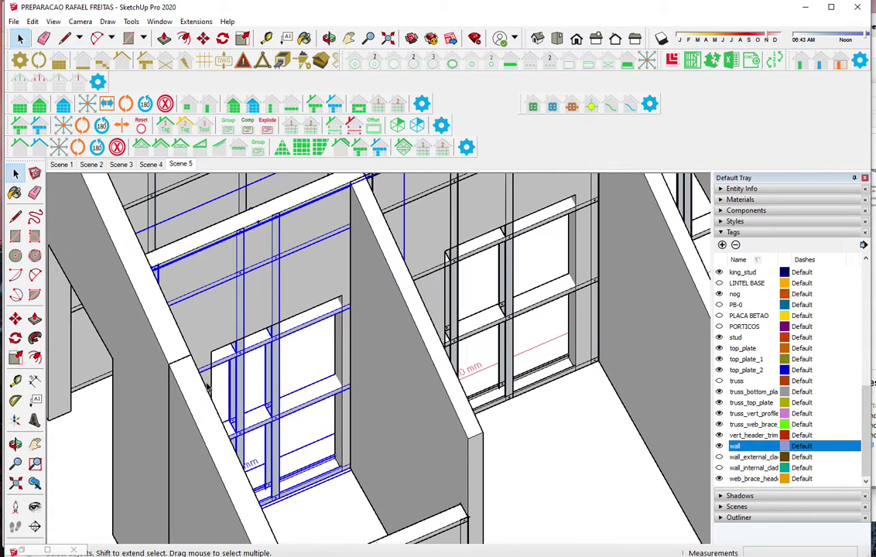
Frame an 880 mm door with a warren truss header into the selected wall
left_click(818, 68)
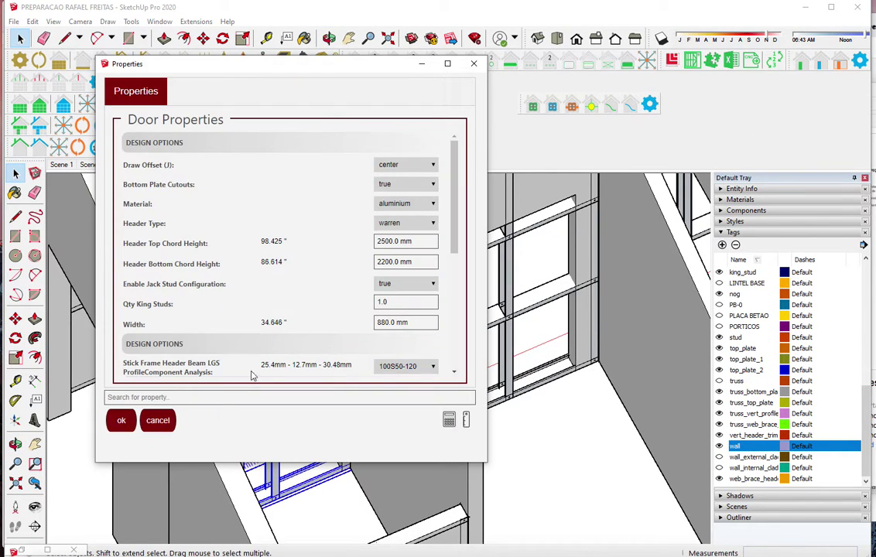
left_click(120, 421)
scroll(288, 314, "up", 2)
scroll(289, 313, "up", 2)
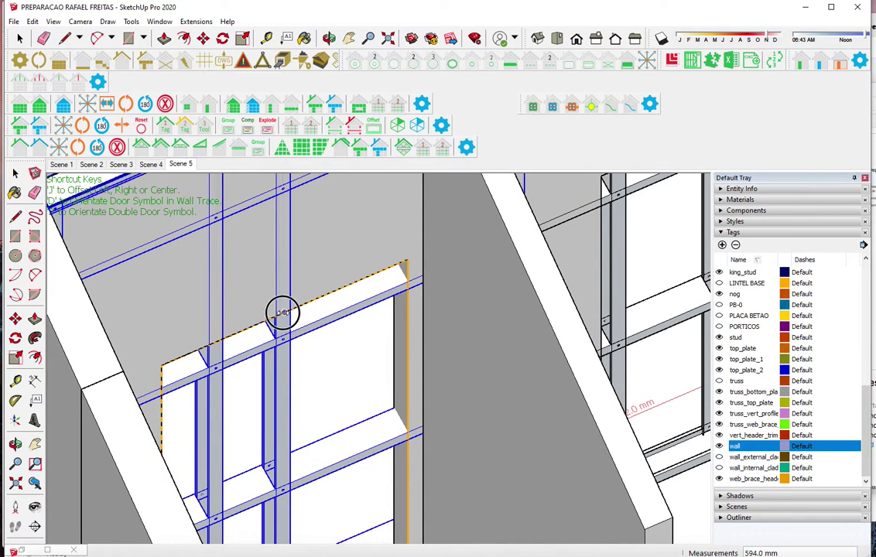
left_click(285, 315)
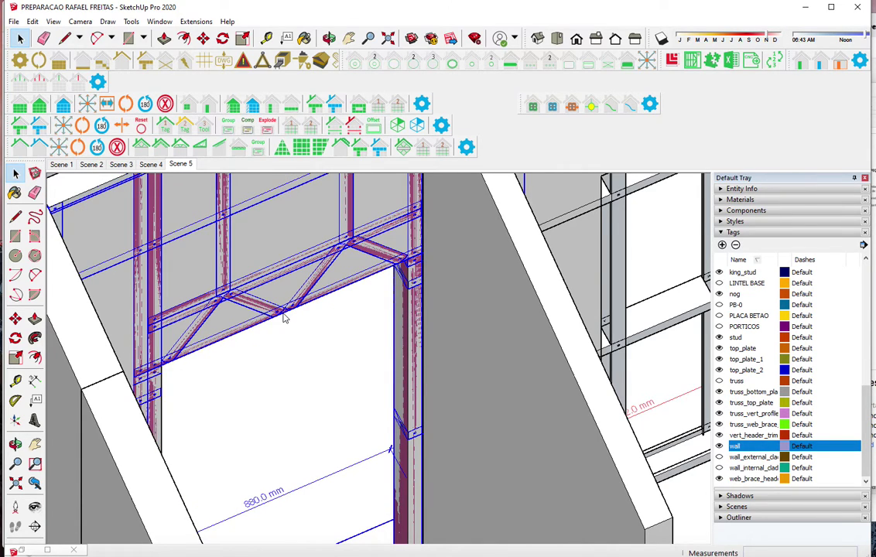
scroll(268, 385, "down", 3)
scroll(268, 387, "down", 3)
scroll(309, 363, "down", 2)
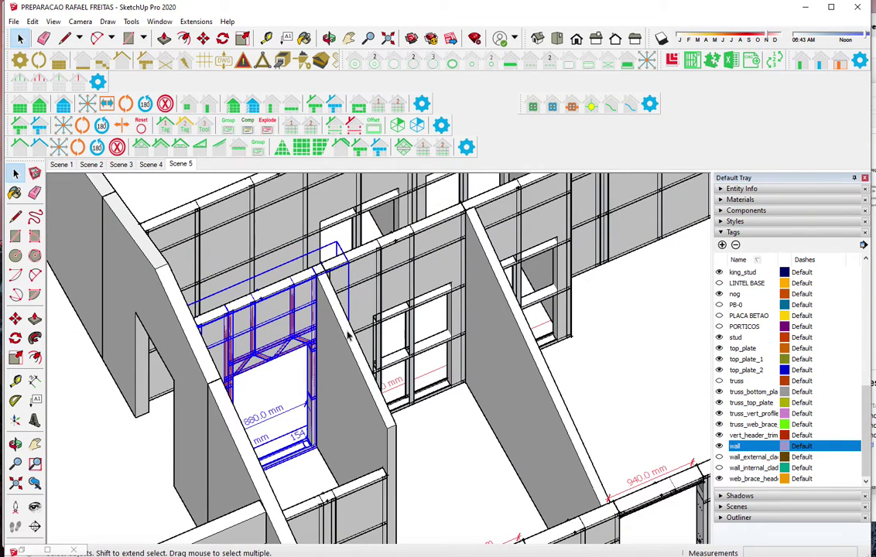
Select the neighbouring wall's framing and place a door centred on a stud
left_click(489, 303)
scroll(489, 303, "up", 3)
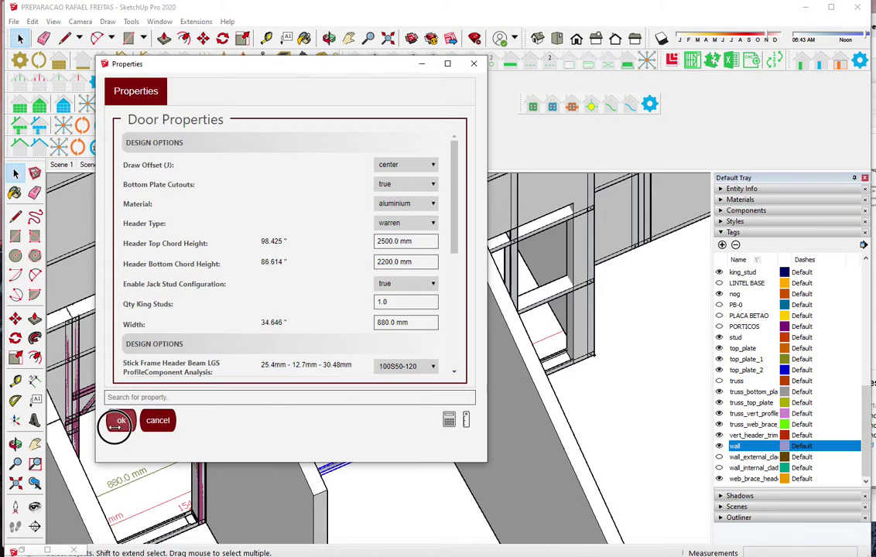
left_click(120, 419)
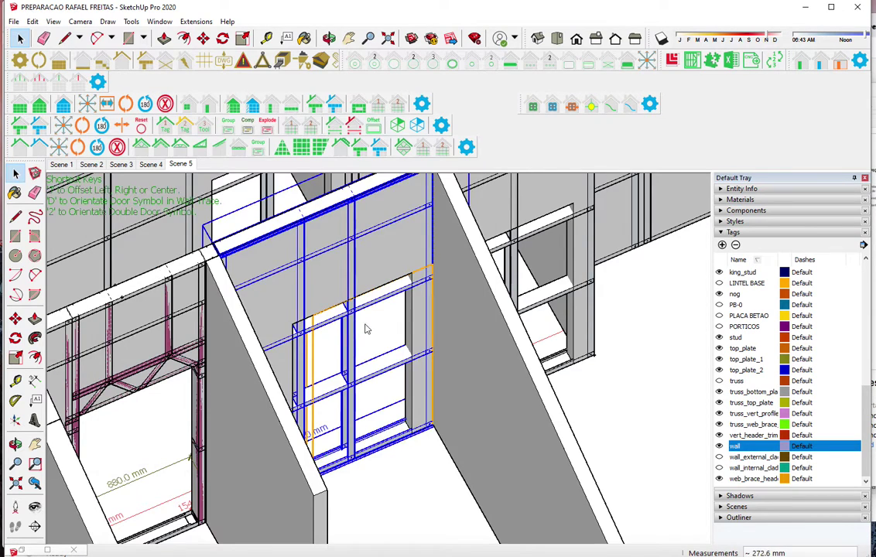
scroll(380, 292, "up", 3)
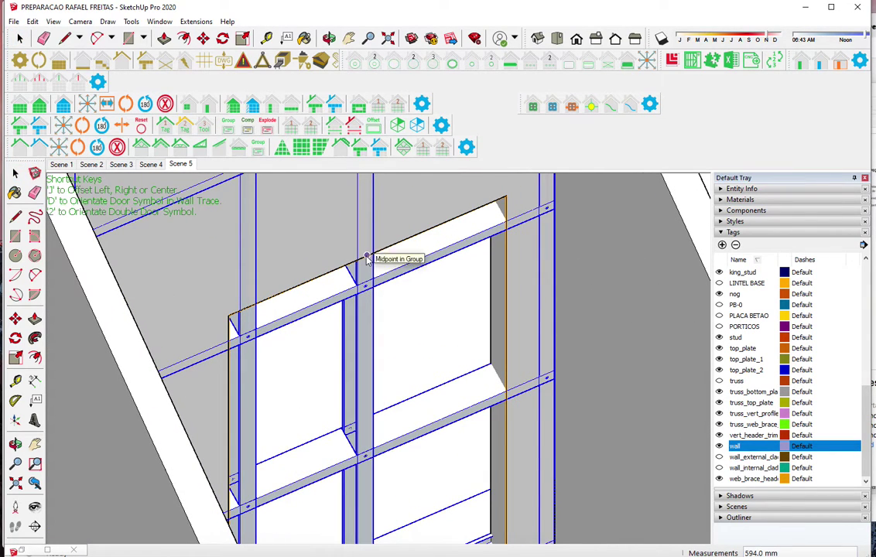
left_click(367, 260)
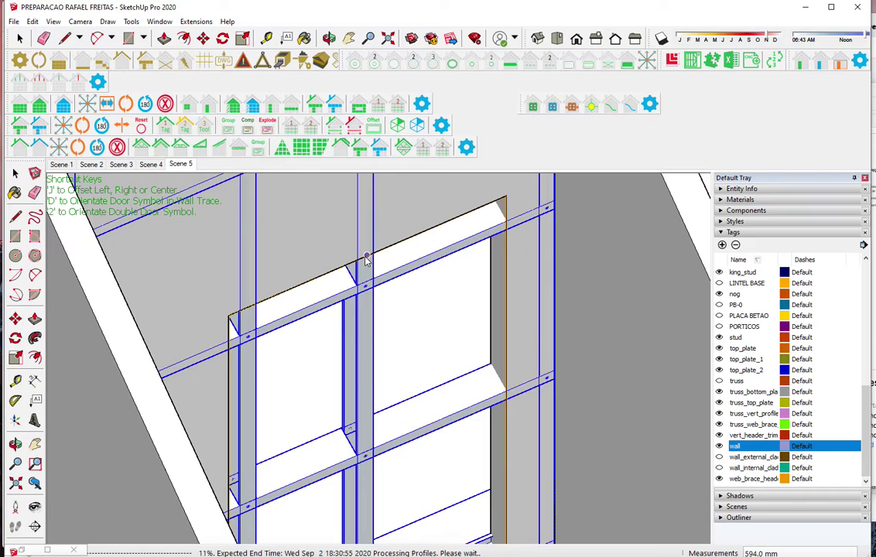
key("space")
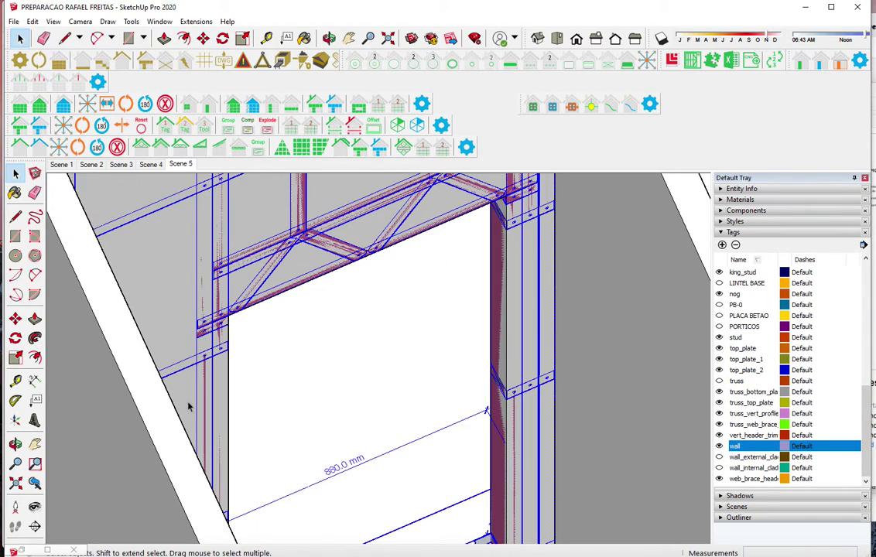
scroll(201, 398, "down", 3)
scroll(216, 386, "down", 3)
scroll(216, 387, "up", 3)
scroll(216, 387, "up", 2)
Place two more 880 mm doors in the facing wall, the second at its midpoint
mouse_move(216, 386)
middle_mouse_down()
mouse_move(245, 300)
mouse_move(244, 313)
middle_mouse_up()
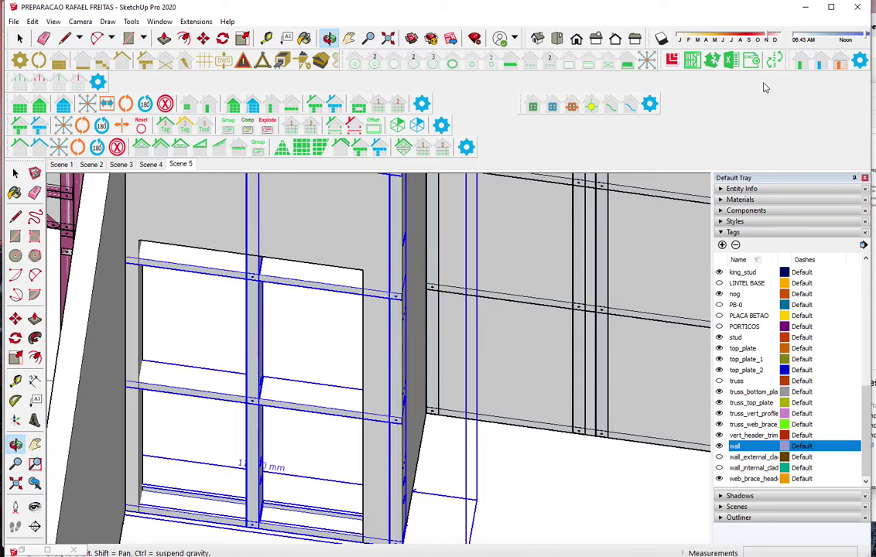
left_click(774, 61)
left_click(118, 420)
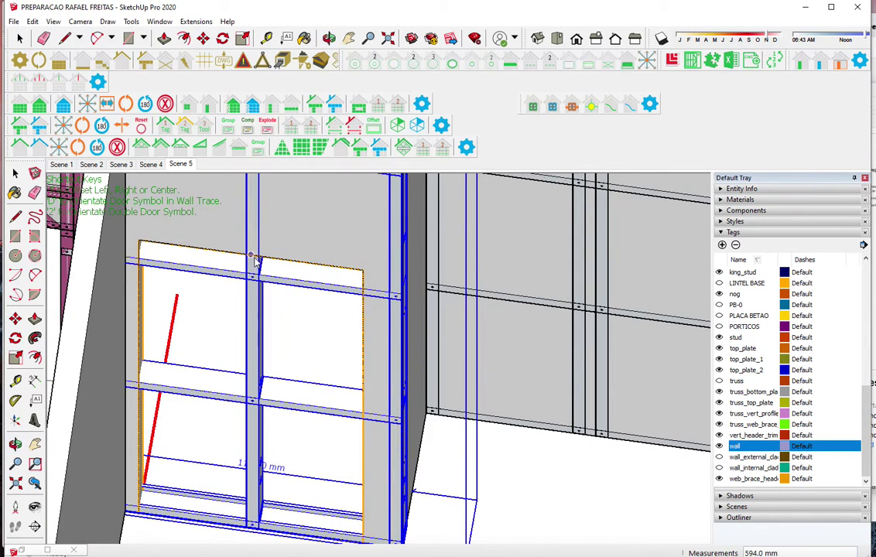
left_click(254, 260)
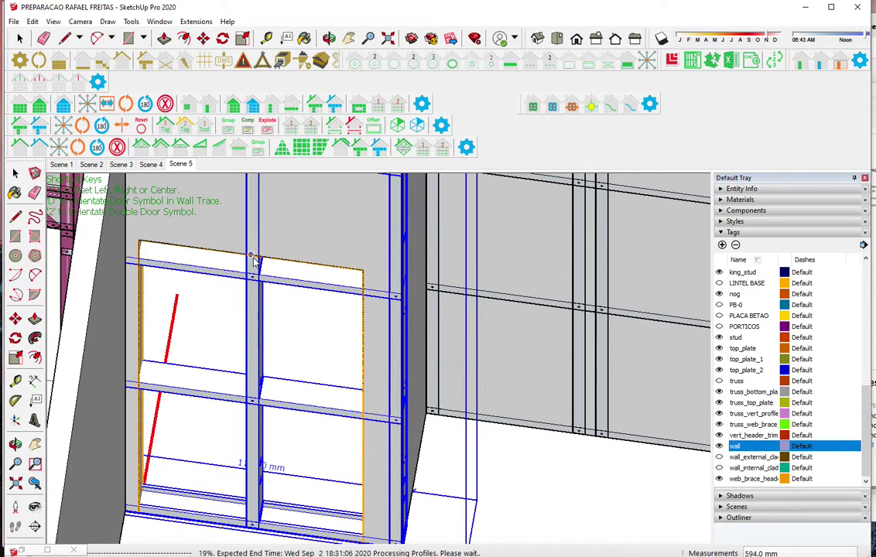
mouse_move(239, 375)
middle_mouse_down()
mouse_move(244, 448)
mouse_move(270, 297)
mouse_move(348, 303)
mouse_move(263, 304)
middle_mouse_up()
scroll(267, 301, "up", 5)
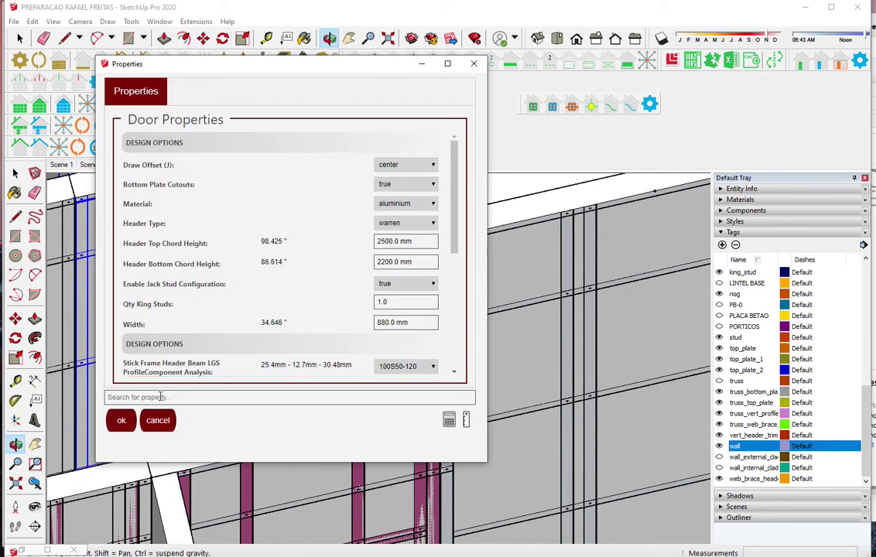
left_click(117, 419)
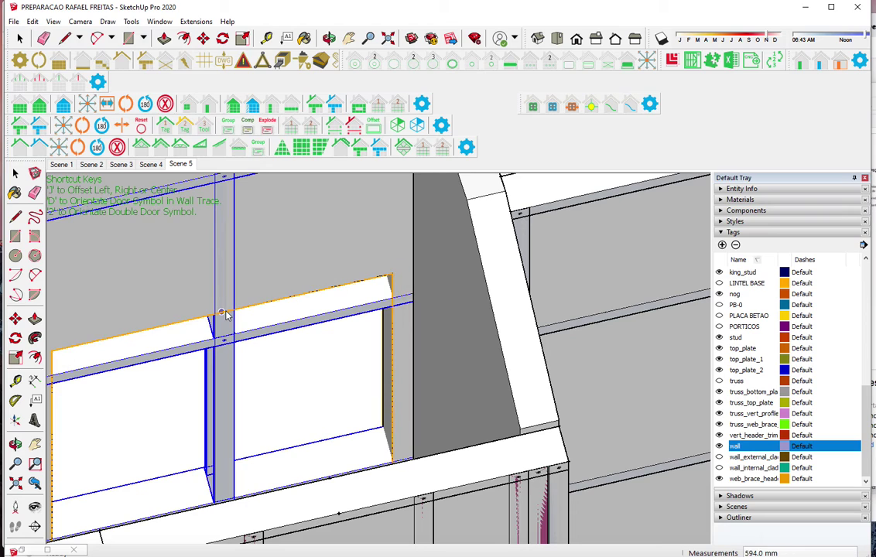
left_click(222, 314)
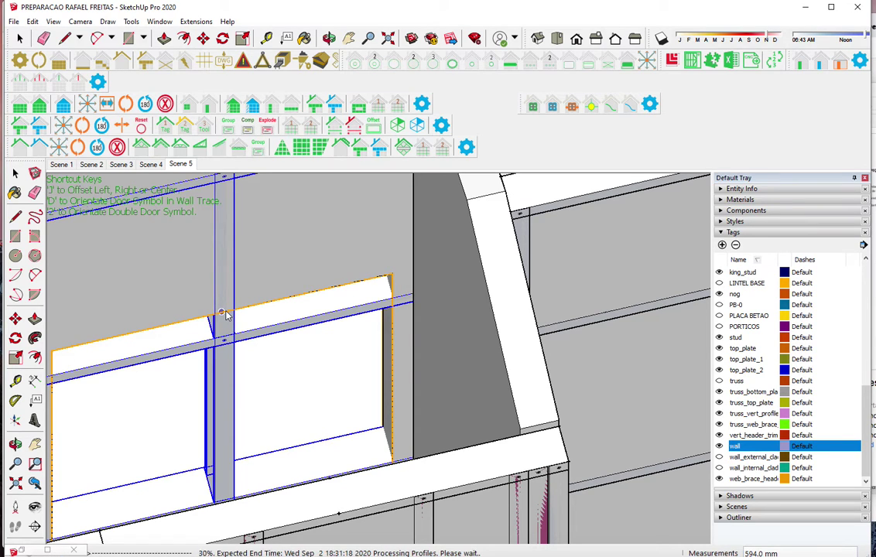
scroll(501, 236, "down", 3)
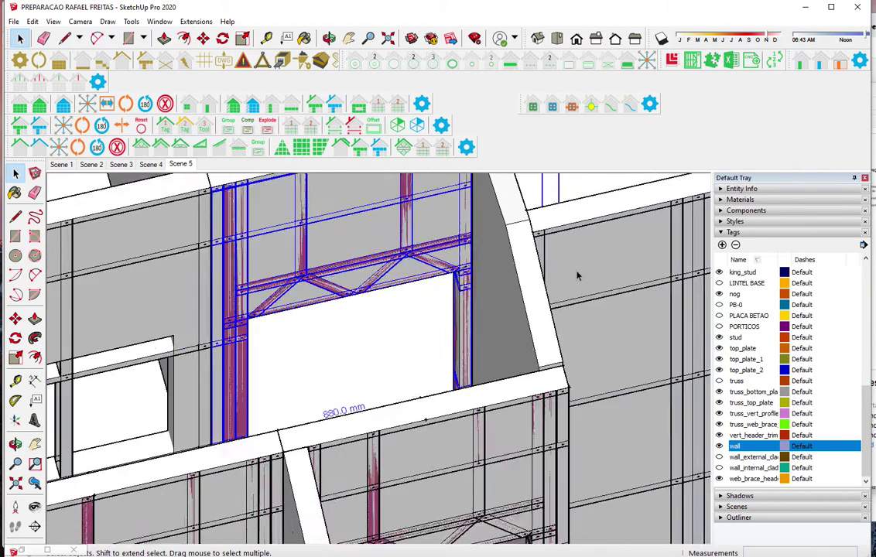
scroll(576, 273, "down", 3)
Frame an 880 mm door opening into the left wall's framing
left_click(321, 330)
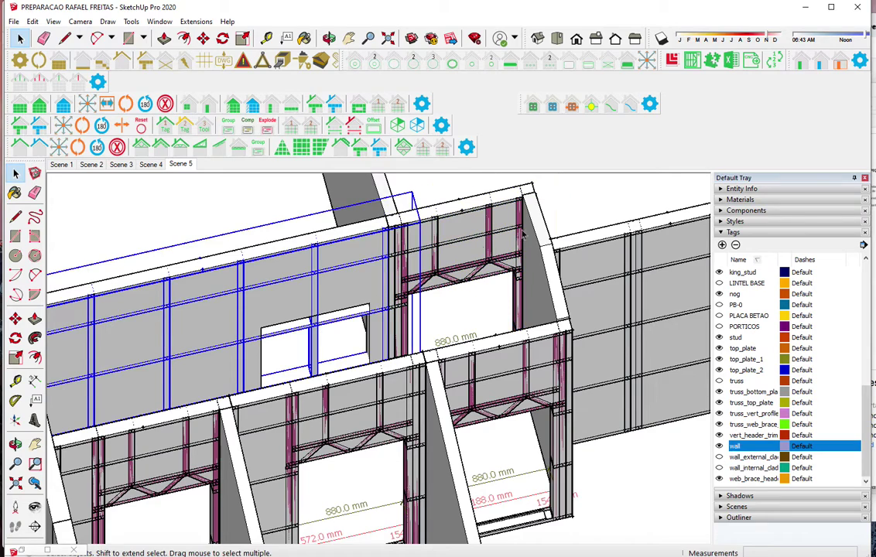
left_click(801, 68)
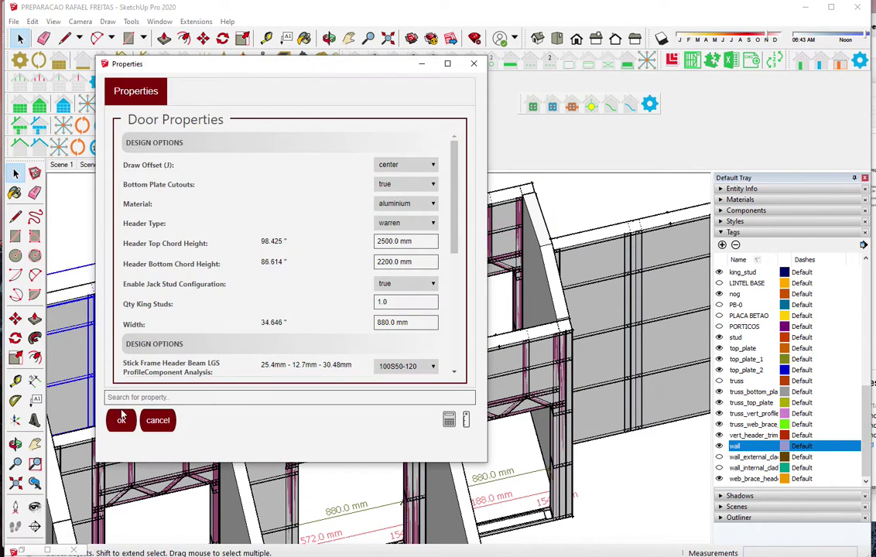
left_click(121, 420)
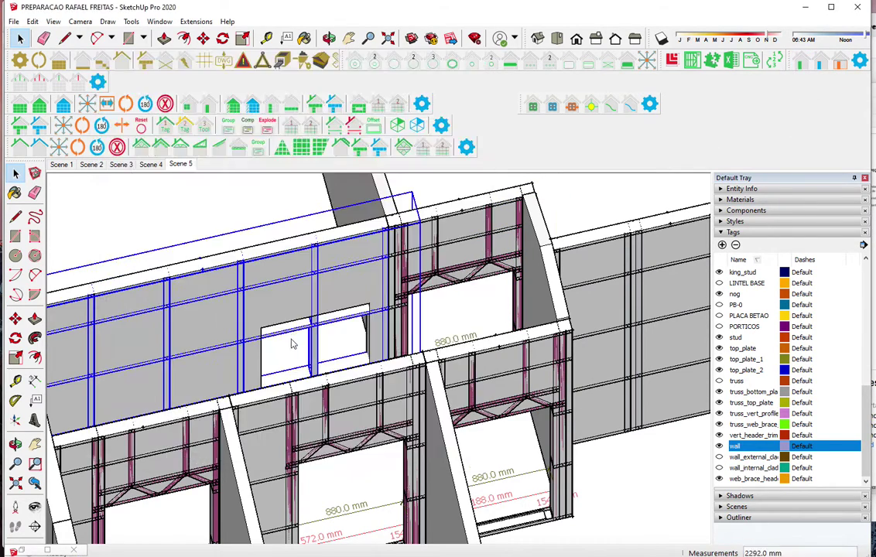
scroll(291, 342, "up", 3)
scroll(318, 318, "up", 3)
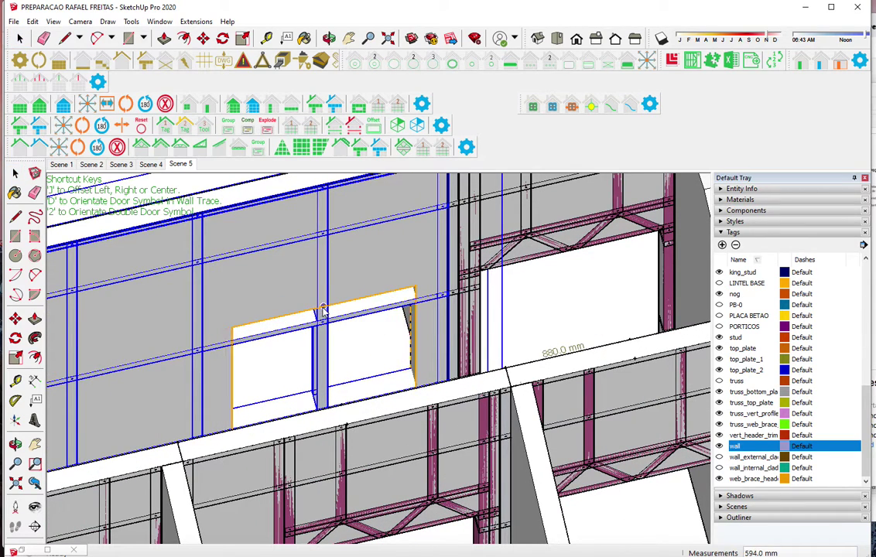
left_click(323, 310)
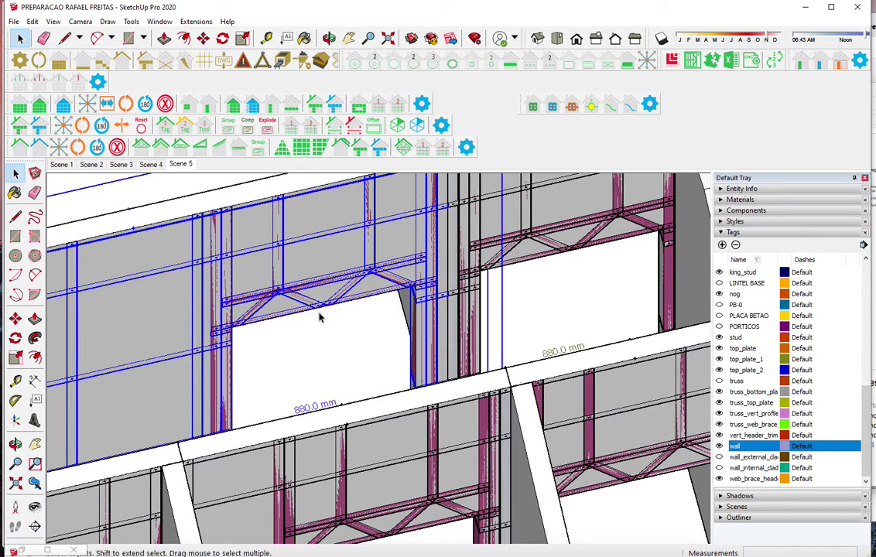
scroll(462, 436, "down", 3)
mouse_move(462, 436)
middle_mouse_down()
mouse_move(499, 355)
mouse_move(560, 272)
mouse_move(632, 242)
mouse_move(452, 300)
middle_mouse_up()
scroll(499, 354, "down", 3)
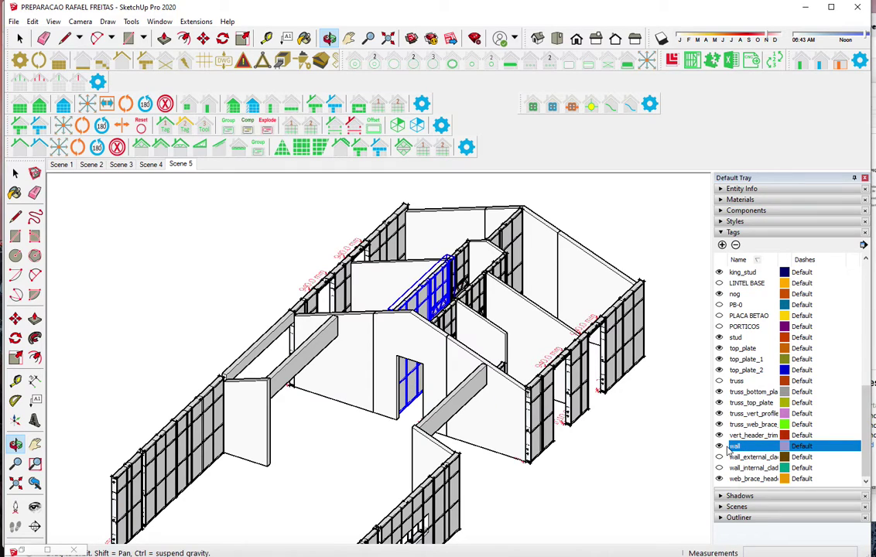
Toggle PORTICOS visibility and briefly show then hide the 3D COBERTURA roof
scroll(727, 450, "up", 2)
scroll(727, 451, "down", 1)
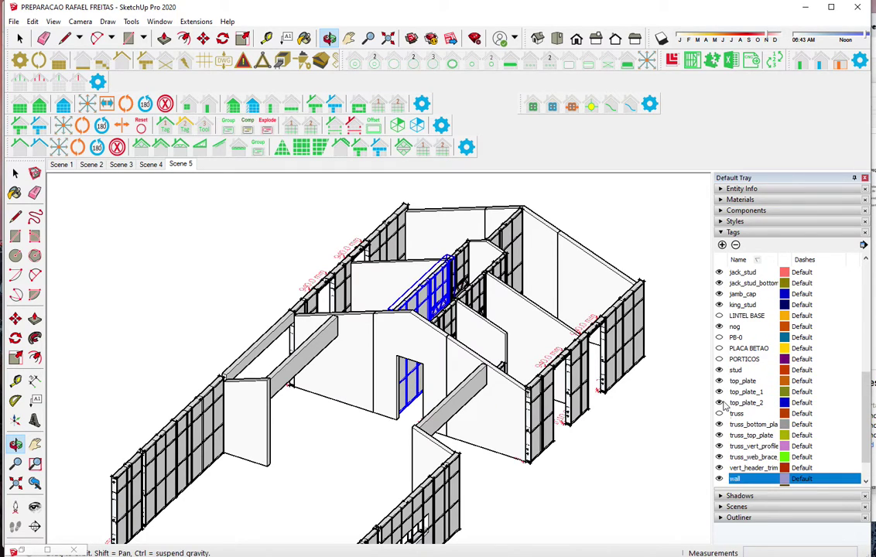
left_click(720, 360)
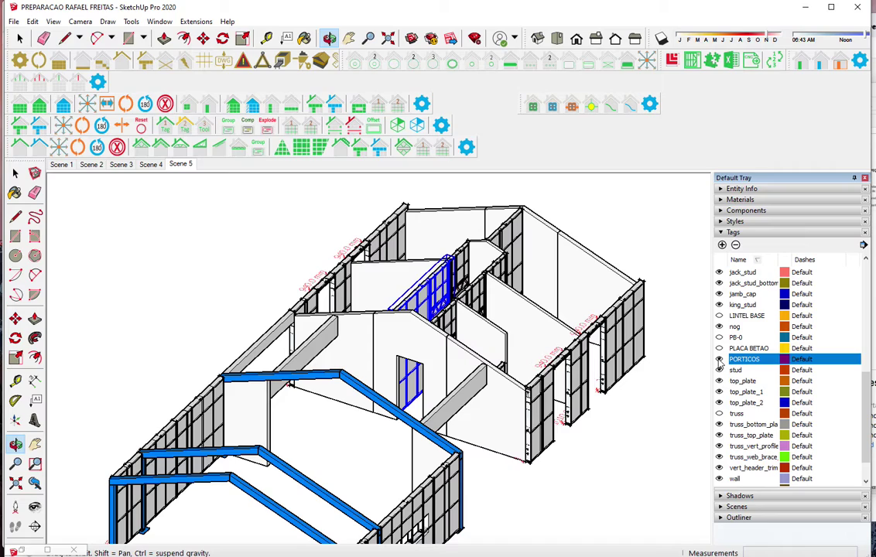
scroll(719, 364, "up", 2)
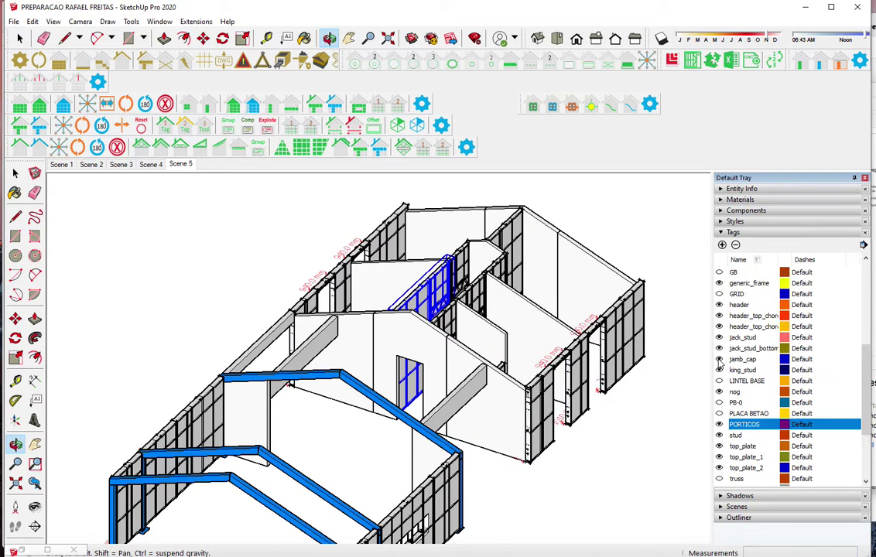
scroll(719, 362, "up", 2)
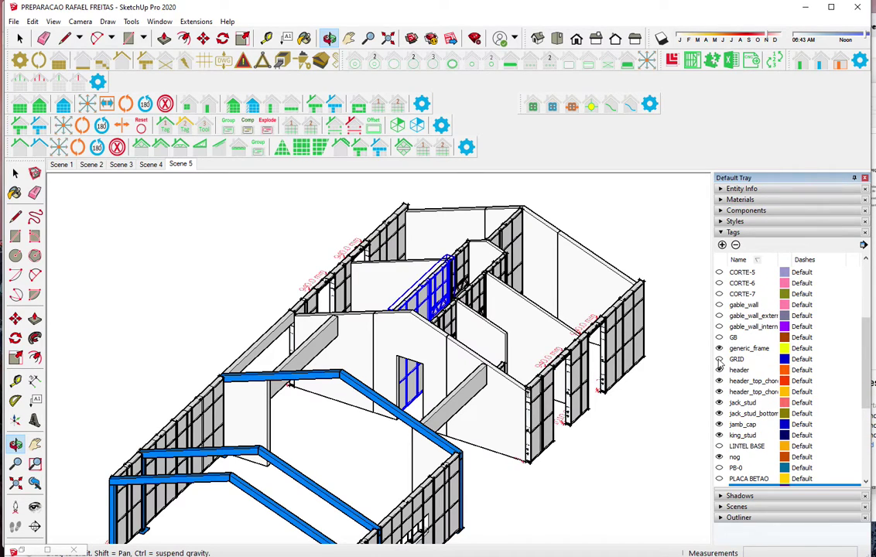
scroll(720, 362, "up", 4)
left_click(720, 284)
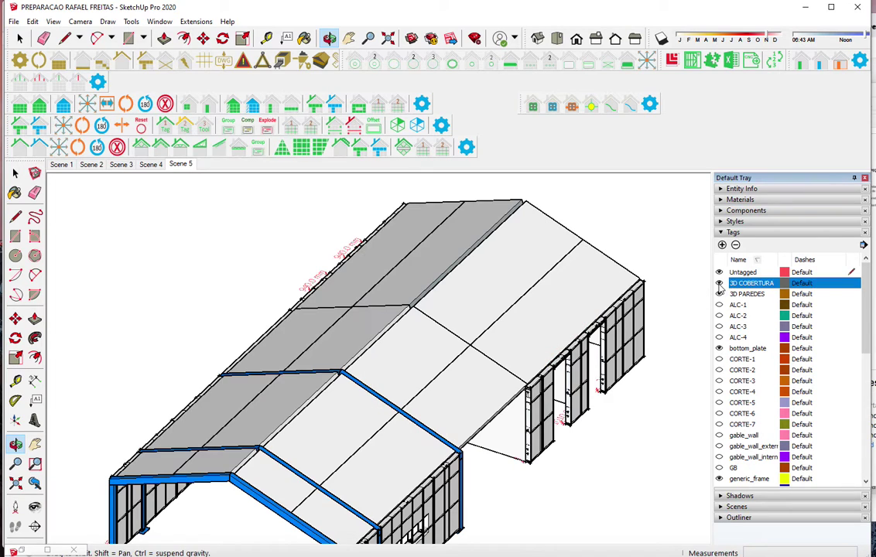
left_click(719, 284)
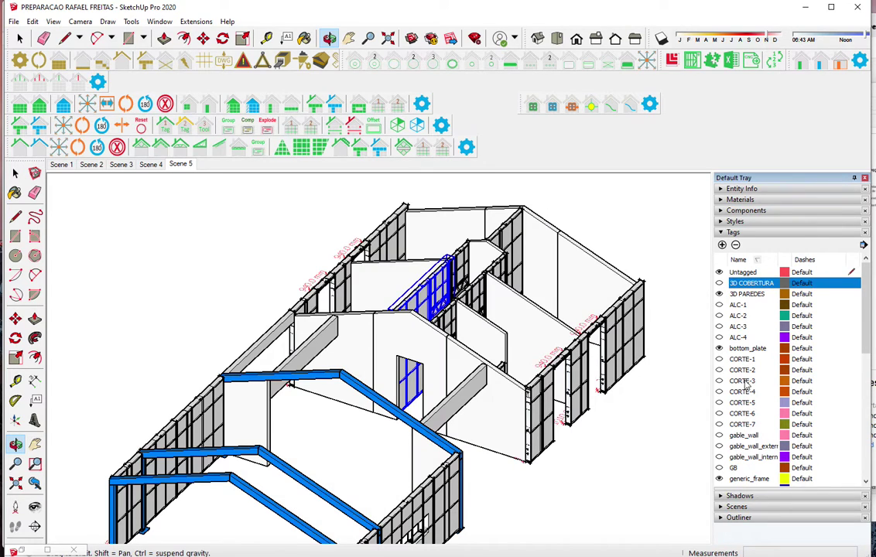
Hide the PORTICOS portal frames and zoom in on the front wall with the window
scroll(745, 385, "down", 2)
scroll(743, 399, "down", 2)
scroll(741, 414, "down", 2)
scroll(739, 426, "down", 2)
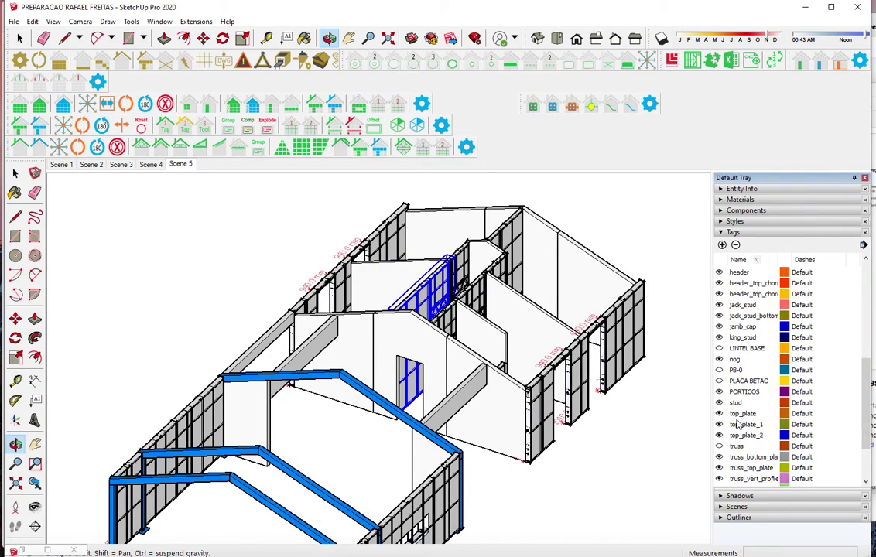
left_click(719, 392)
mouse_move(557, 489)
left_mouse_down()
mouse_move(458, 417)
mouse_move(584, 316)
left_mouse_up()
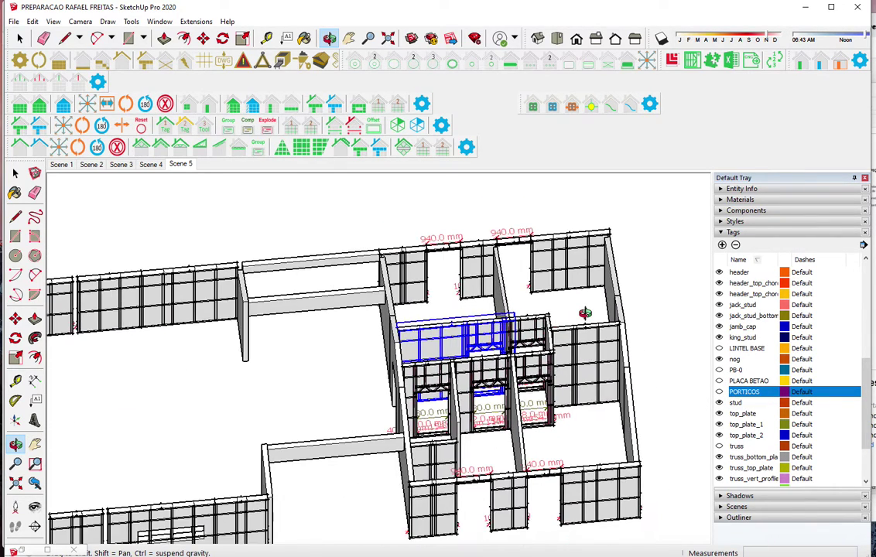
scroll(288, 489, "up", 3)
scroll(302, 441, "up", 3)
scroll(321, 402, "up", 2)
scroll(334, 400, "up", 2)
scroll(310, 421, "up", 2)
scroll(263, 395, "up", 2)
key("t")
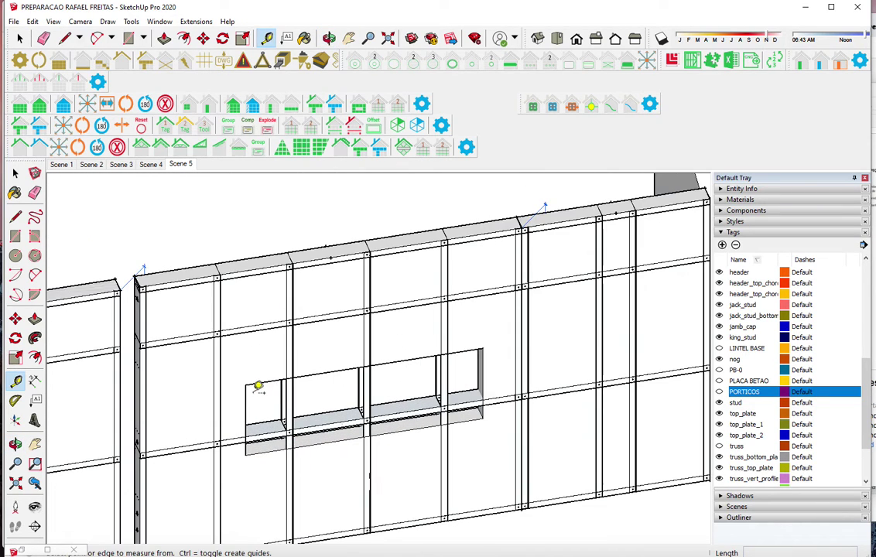
left_click(246, 384)
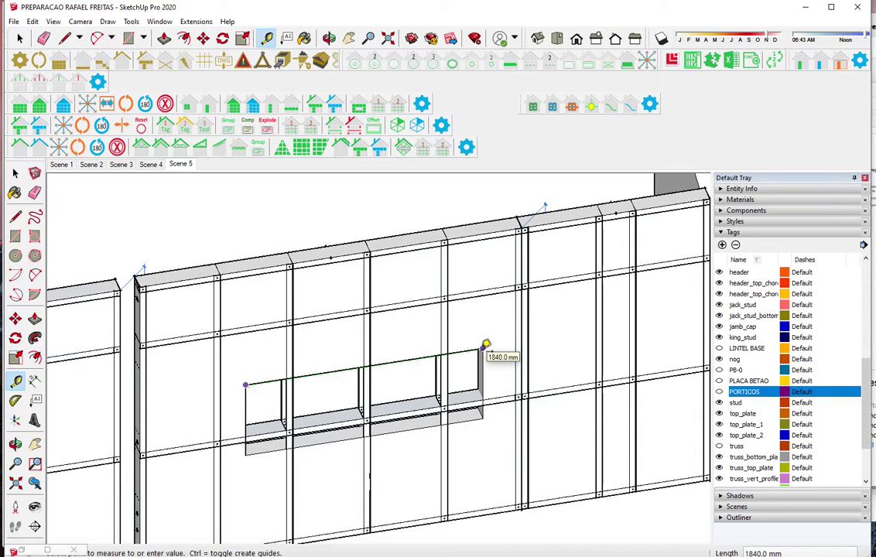
key("space")
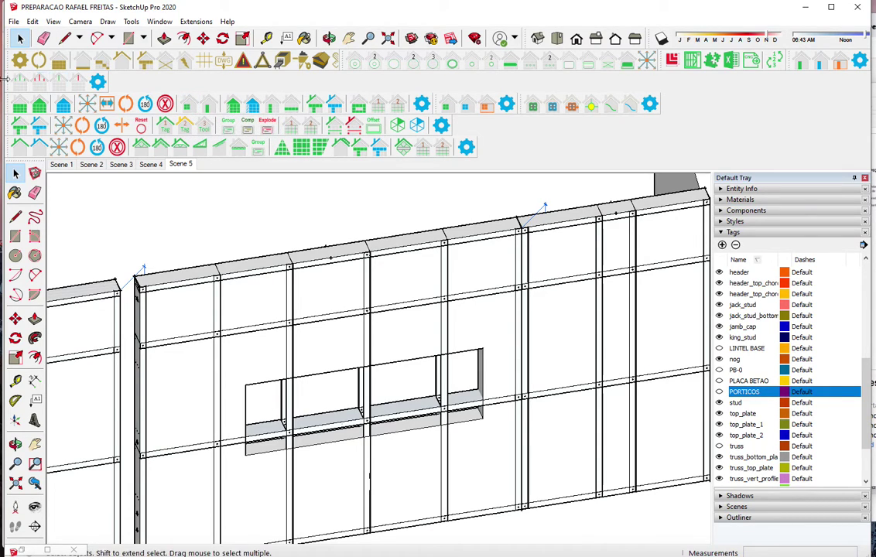
Rearrange the toolbars and bring up the FrameBuilder window tool's properties, widened for reading
left_click_drag(7, 82, 520, 104)
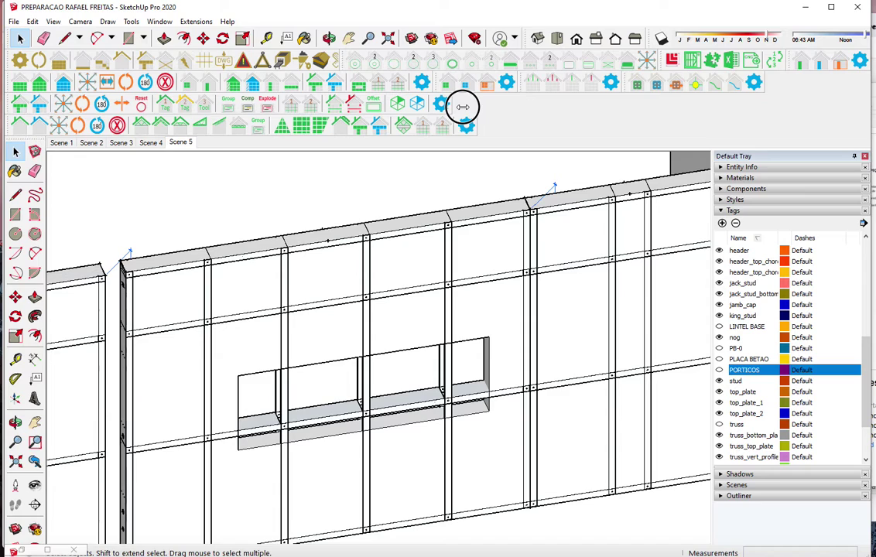
left_click_drag(772, 72, 470, 102)
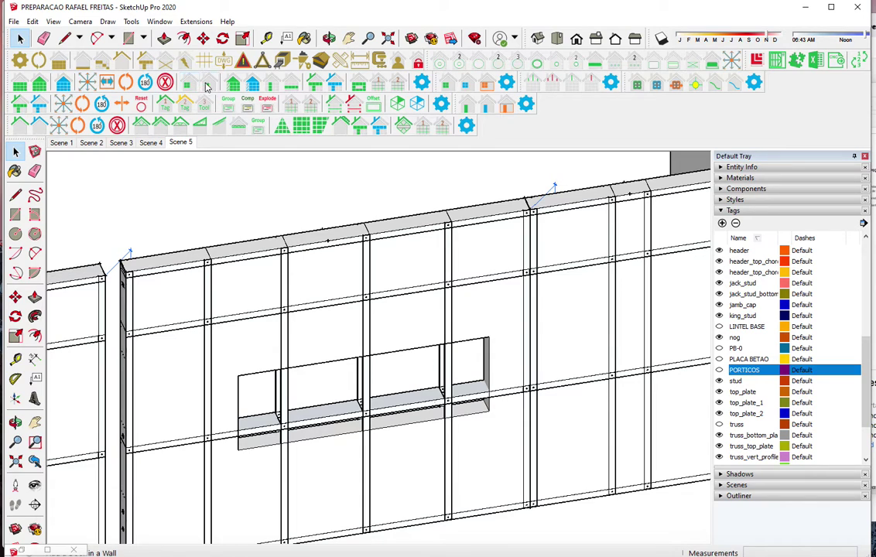
left_click(506, 82)
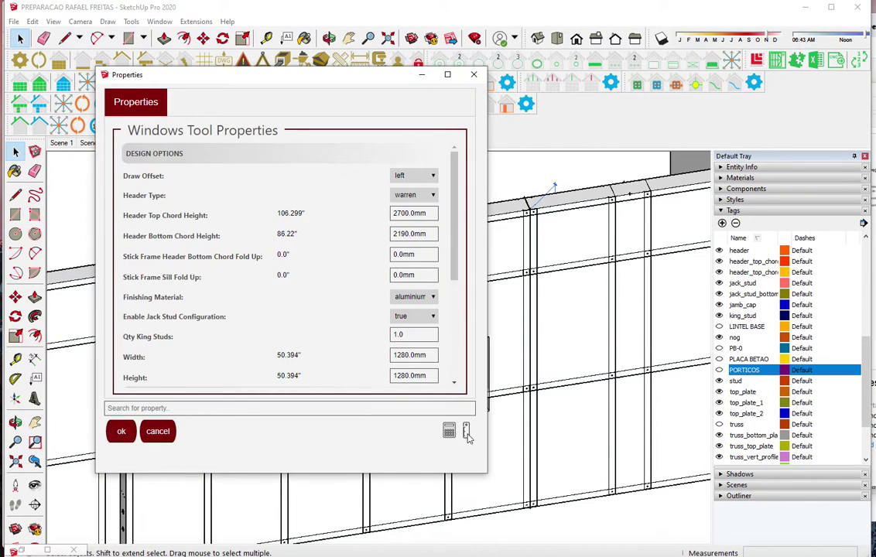
left_click_drag(486, 469, 613, 469)
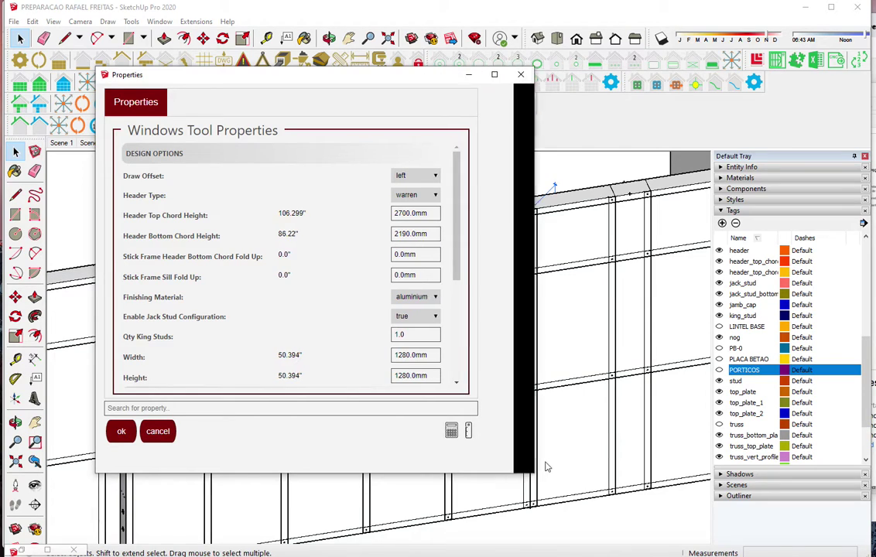
Set header top chord 1820 mm, bottom chord 1520 mm, width 1840 mm and height 674
left_click(433, 213)
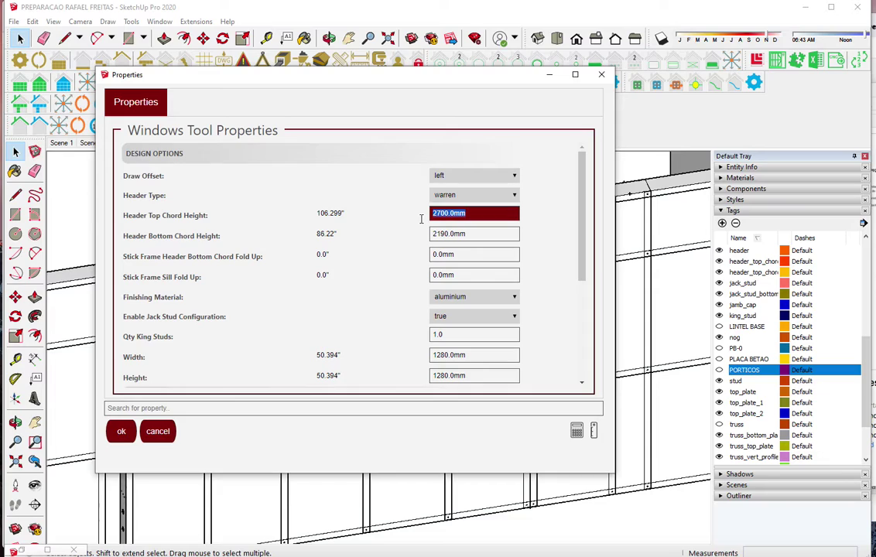
type("1820")
key("Tab")
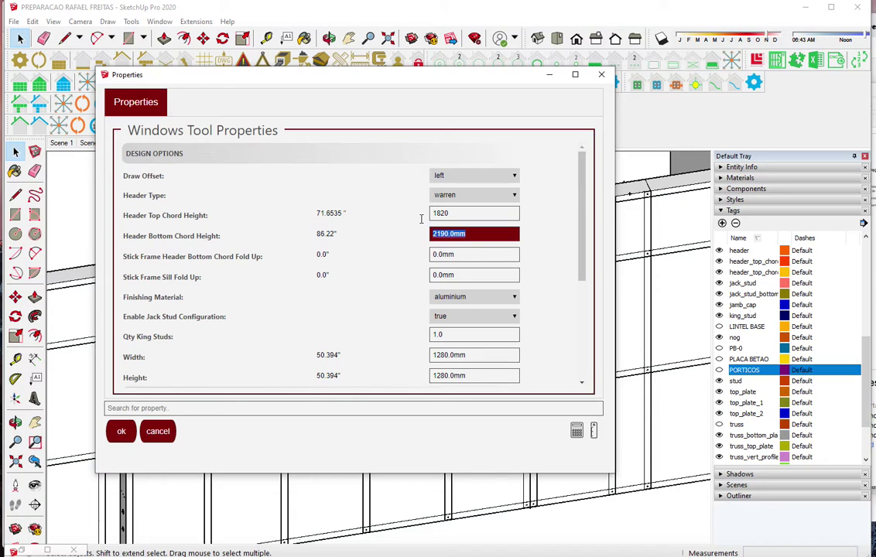
type("154")
left_click(499, 355)
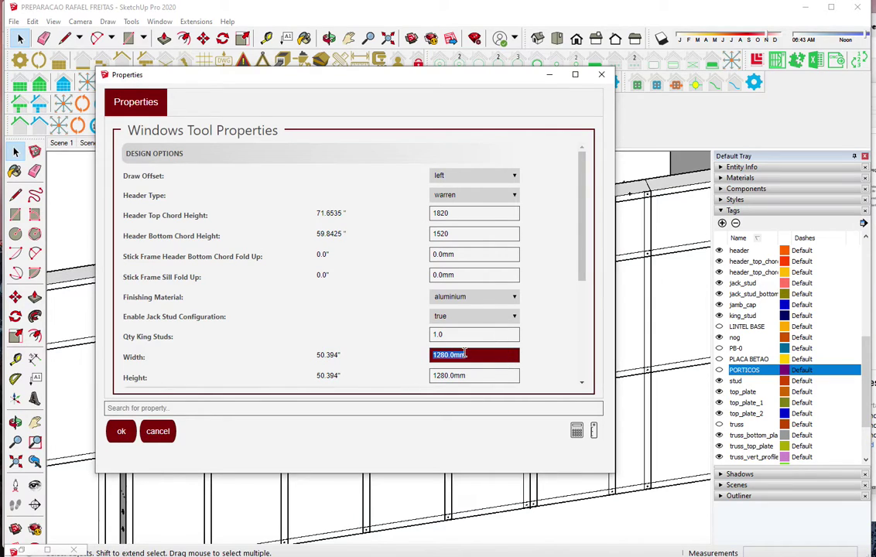
type("184")
type("0")
key("Tab")
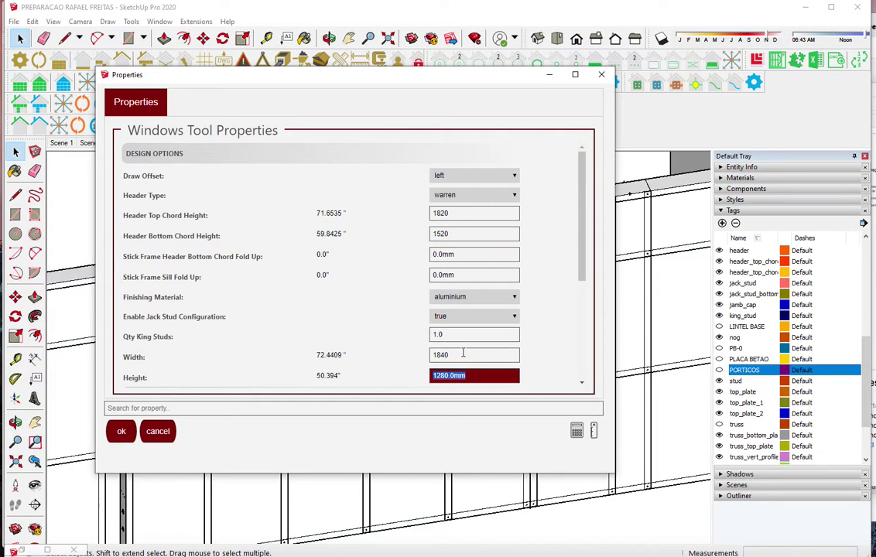
type("674")
key("Return")
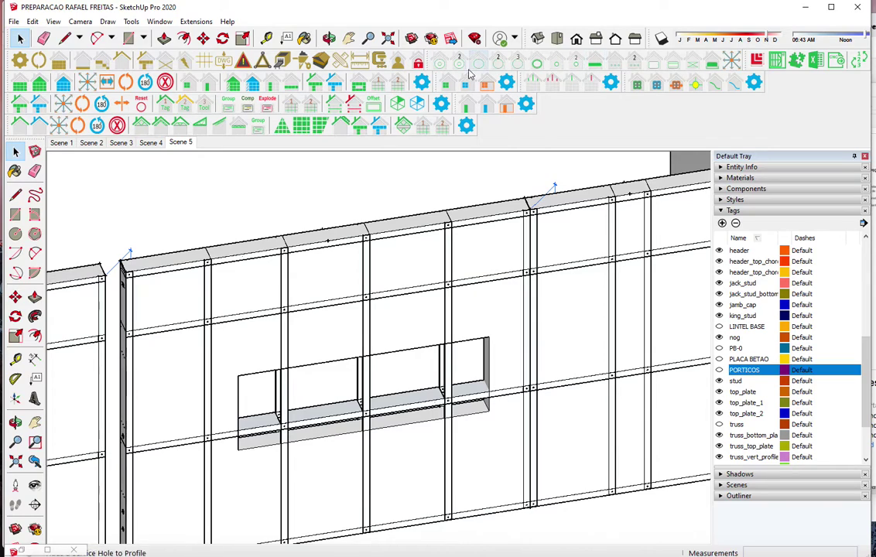
Pick the front wall and its window opening to build warren-truss header framing, then view the whole wall
left_click(461, 309)
left_click(448, 372)
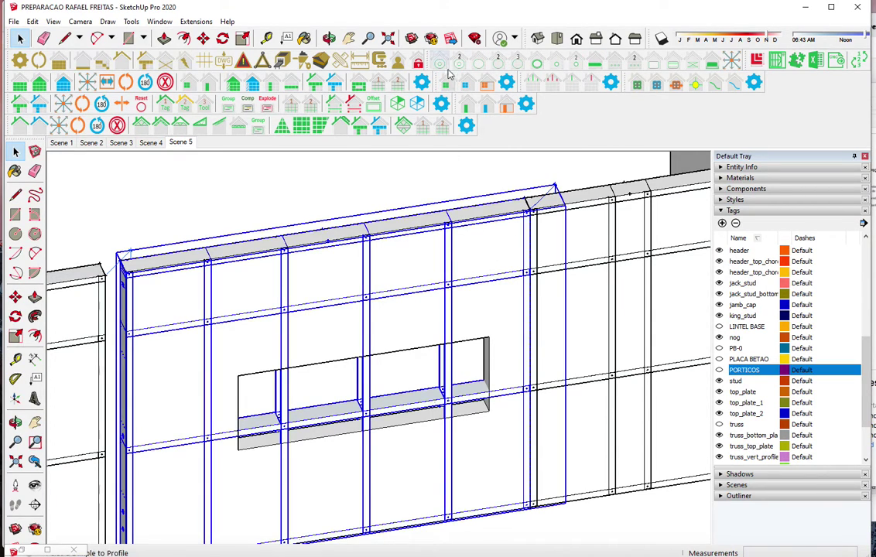
double_click(372, 355)
left_click(121, 431)
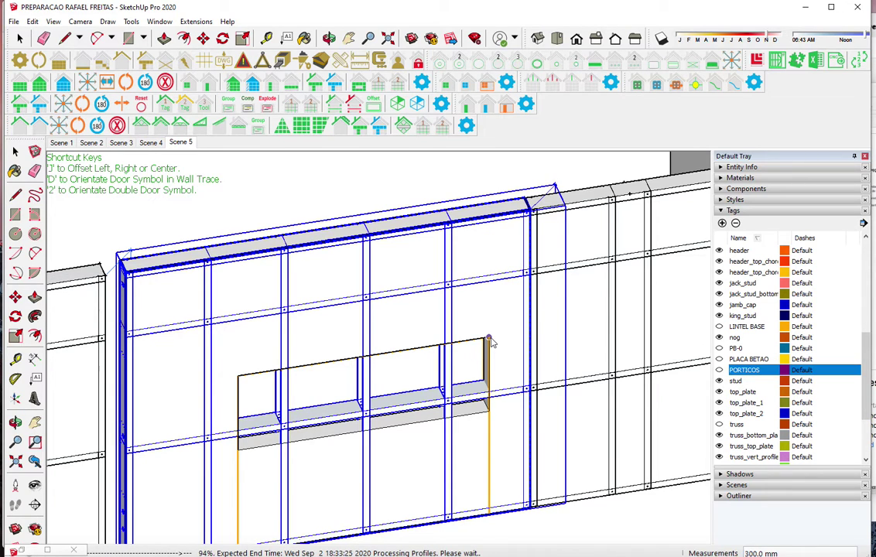
scroll(318, 297, "down", 5)
scroll(319, 296, "down", 3)
mouse_move(319, 296)
middle_mouse_down()
mouse_move(559, 263)
mouse_move(619, 270)
mouse_move(449, 296)
middle_mouse_up()
Hide the 3D PAREDES wall sheathing and show the gable_wall framing tag
scroll(739, 317, "up", 2)
scroll(739, 317, "up", 5)
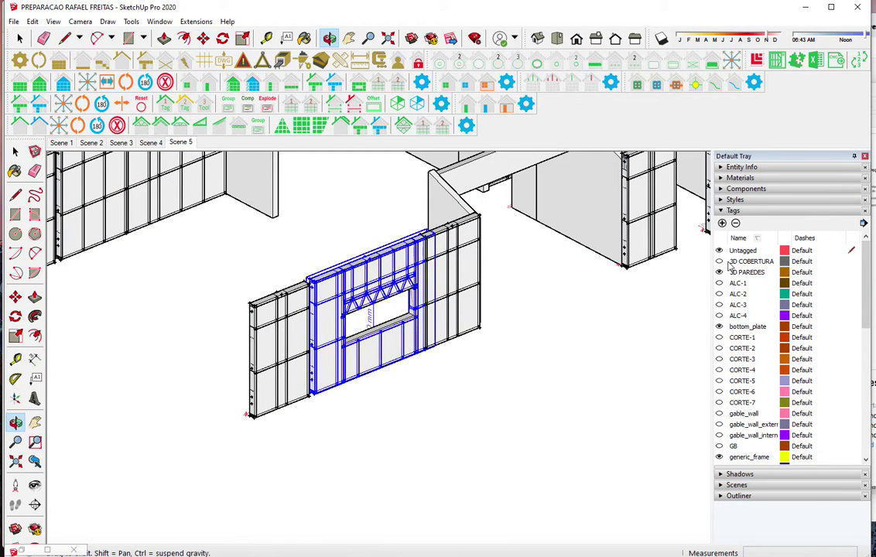
left_click(719, 272)
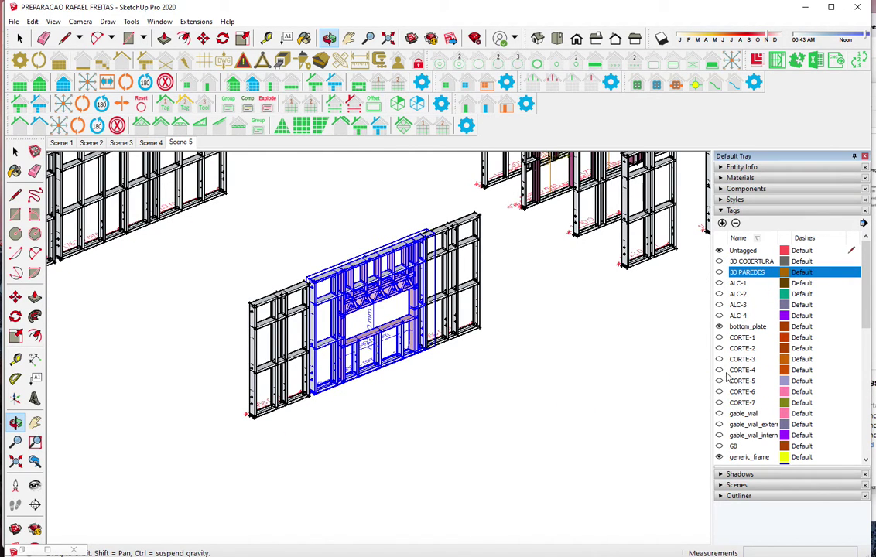
scroll(727, 376, "down", 1)
left_click(720, 380)
Show the roof trusses and orbit around the whole frame structure
mouse_move(504, 424)
middle_mouse_down()
mouse_move(407, 471)
mouse_move(458, 454)
middle_mouse_up()
scroll(457, 454, "down", 1)
scroll(457, 454, "down", 1)
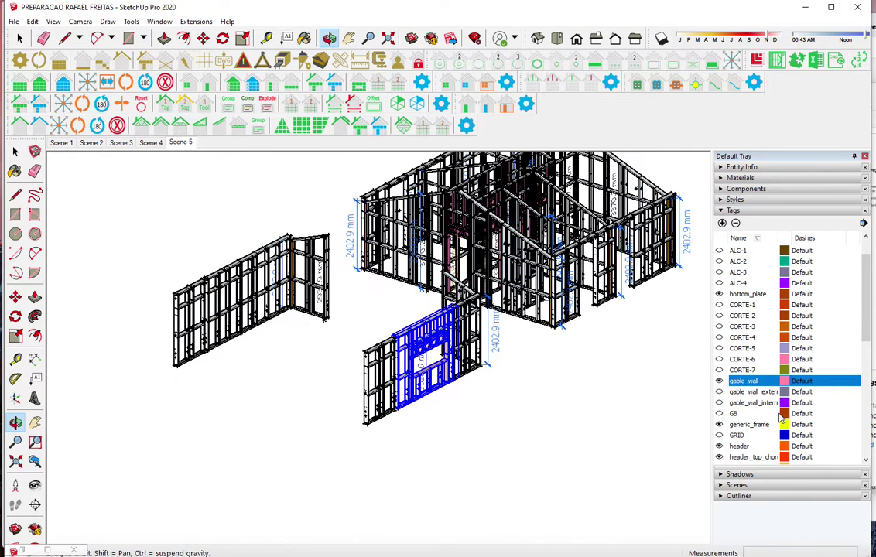
mouse_move(542, 377)
left_mouse_down()
mouse_move(786, 397)
mouse_move(359, 426)
mouse_move(689, 376)
left_mouse_up()
scroll(766, 353, "down", 2)
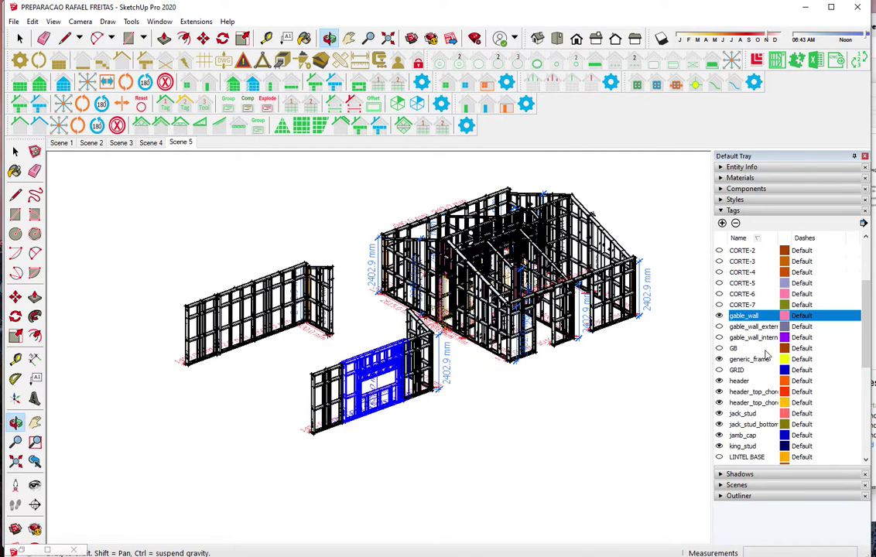
scroll(766, 354, "down", 2)
scroll(766, 354, "down", 1)
scroll(766, 354, "down", 1)
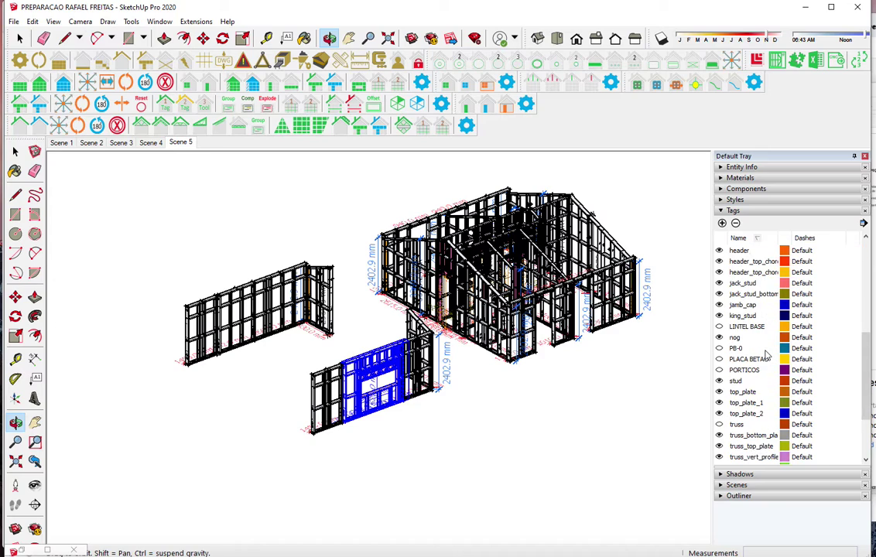
left_click(719, 424)
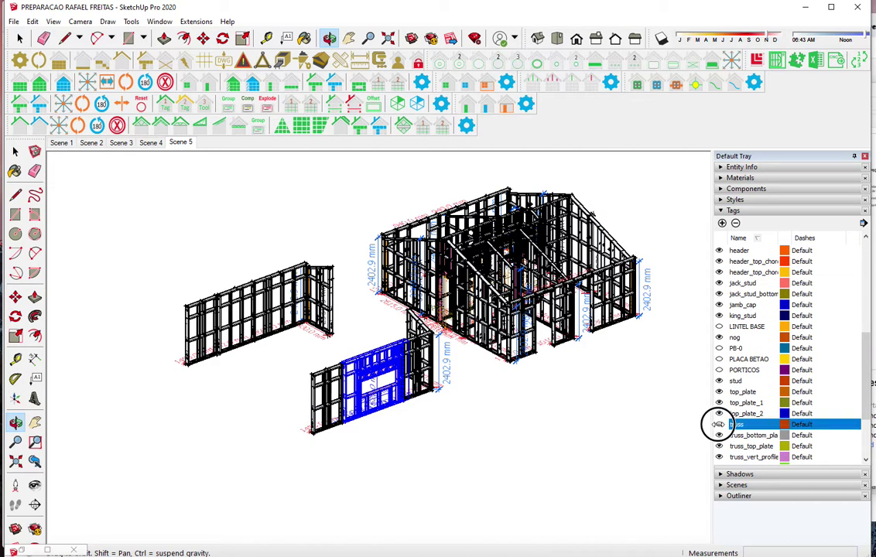
left_click_drag(495, 463, 541, 433)
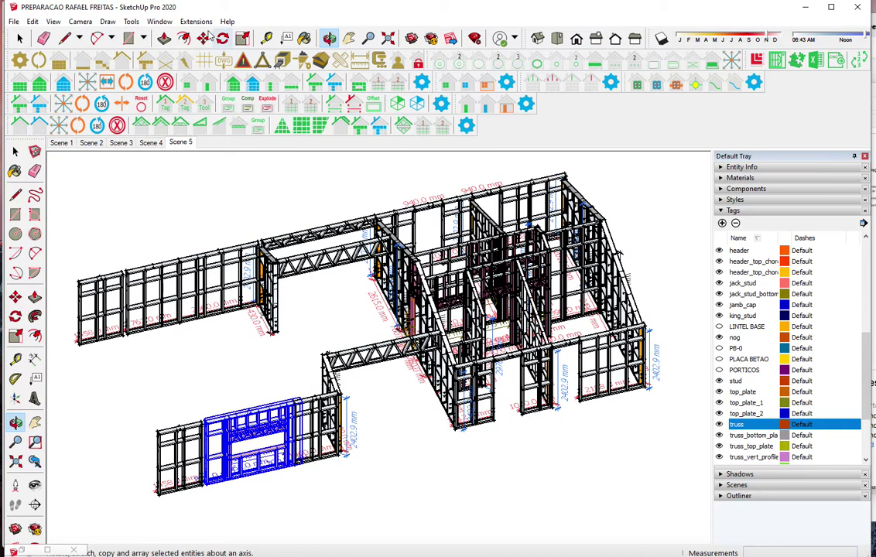
Check the framing plugin's units settings and toggle the display of section cuts
left_click(361, 65)
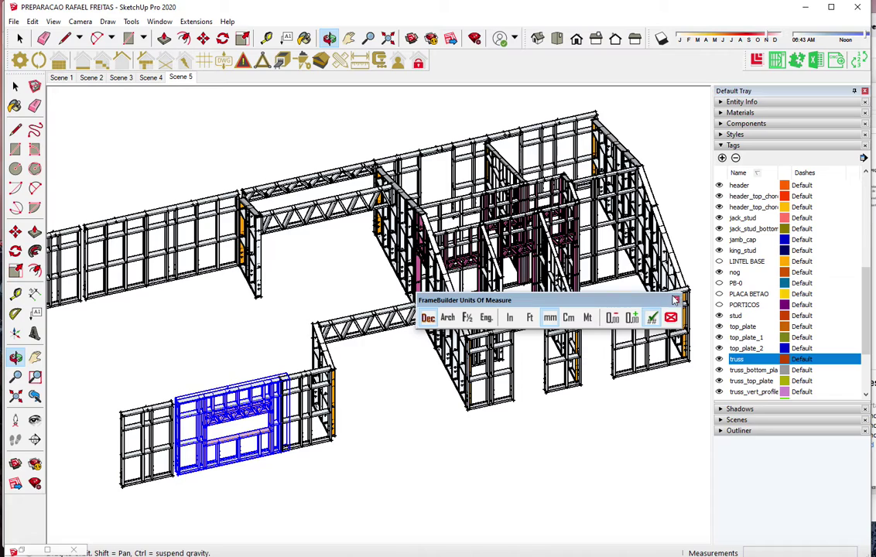
left_click(675, 299)
left_click(54, 22)
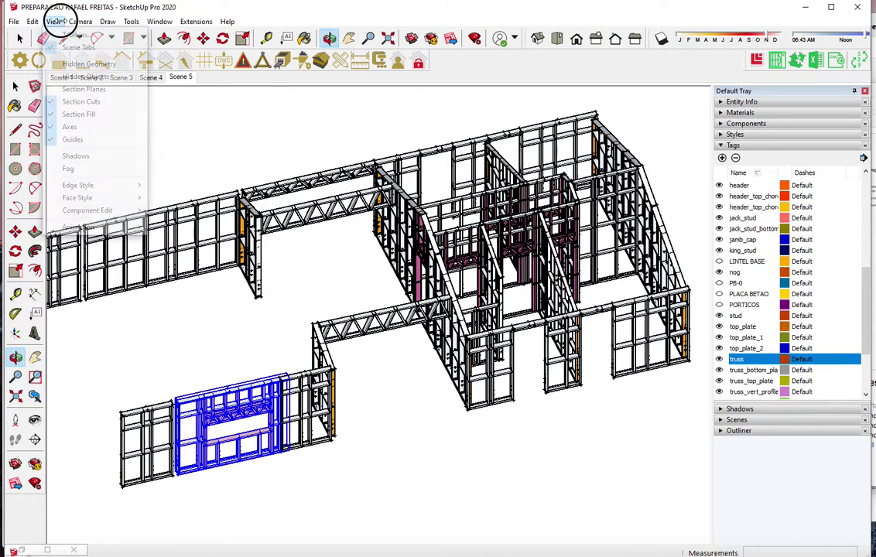
left_click(81, 101)
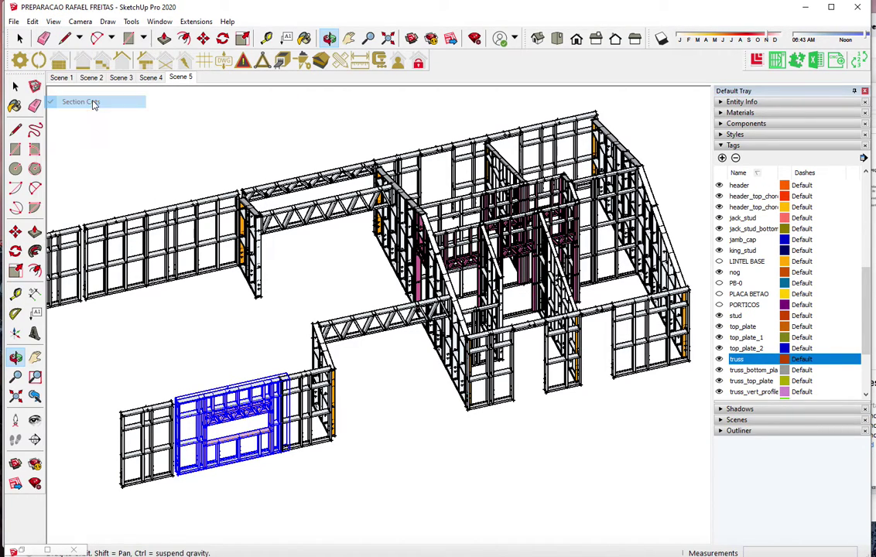
left_click_drag(274, 133, 60, 130)
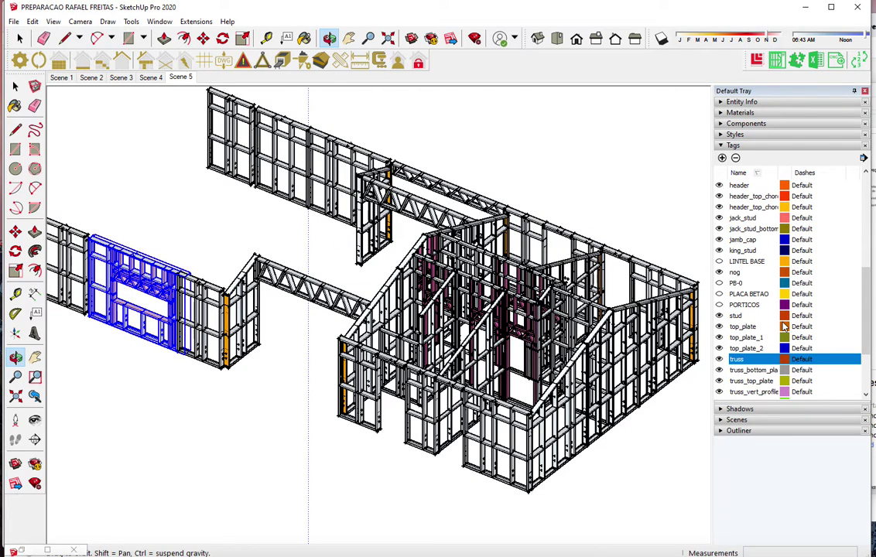
Show the PORTICOS, PLACA BETAO and LINTEL BASE tags and view the building from the front-left
left_click(718, 305)
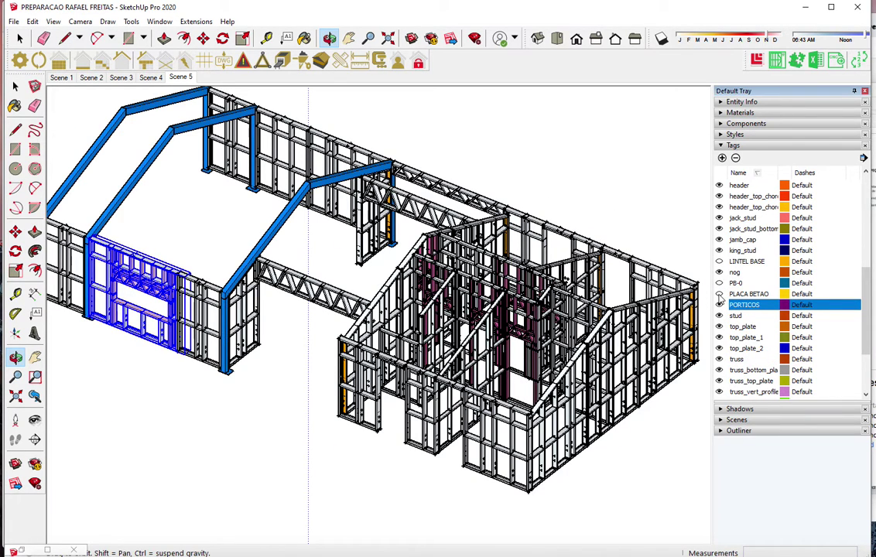
left_click(719, 294)
left_click(718, 260)
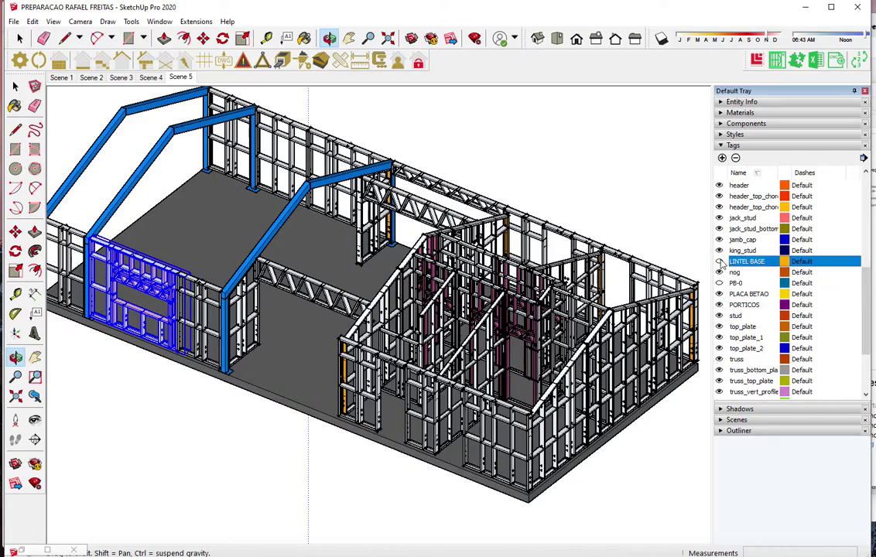
mouse_move(594, 192)
left_mouse_down()
mouse_move(642, 179)
mouse_move(348, 363)
left_mouse_up()
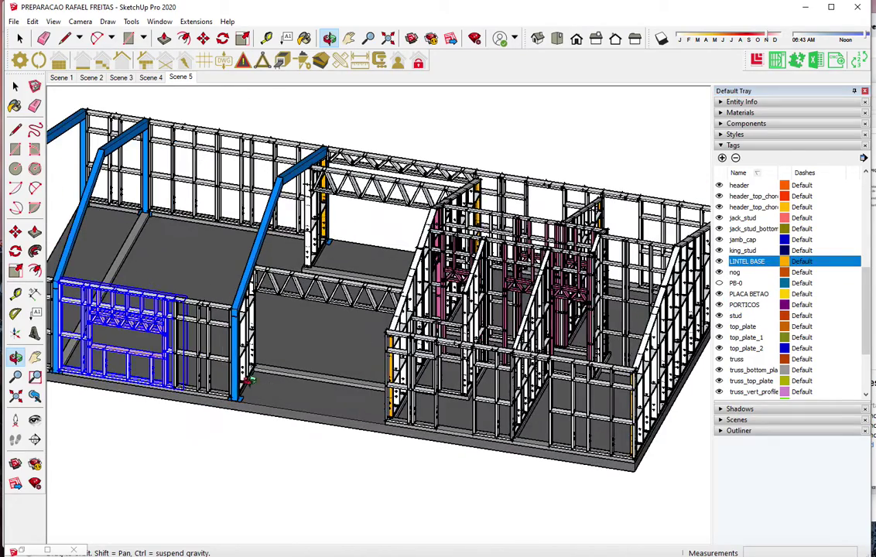
scroll(493, 369, "up", 3)
scroll(493, 369, "down", 3)
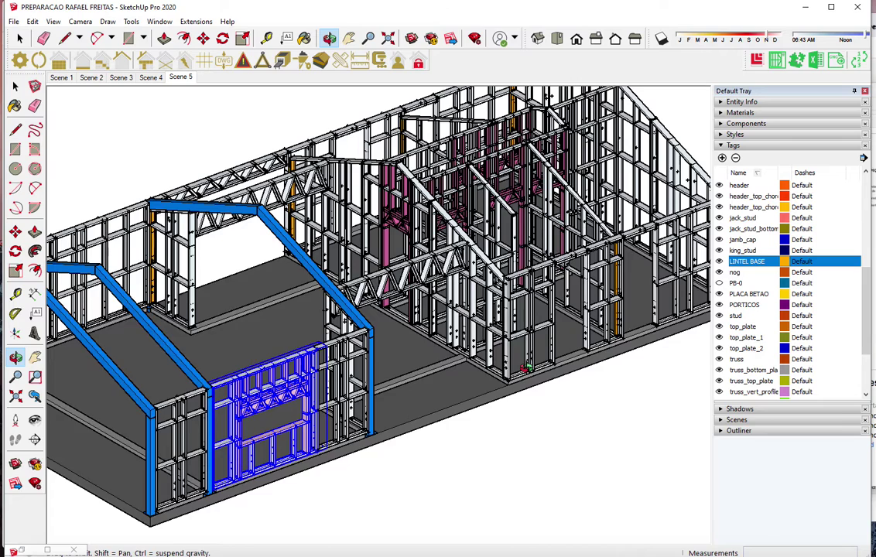
left_click_drag(493, 369, 718, 266)
Hide LINTEL BASE, PLACA BETAO and PORTICOS again, and turn on the GRID tag
left_click(719, 262)
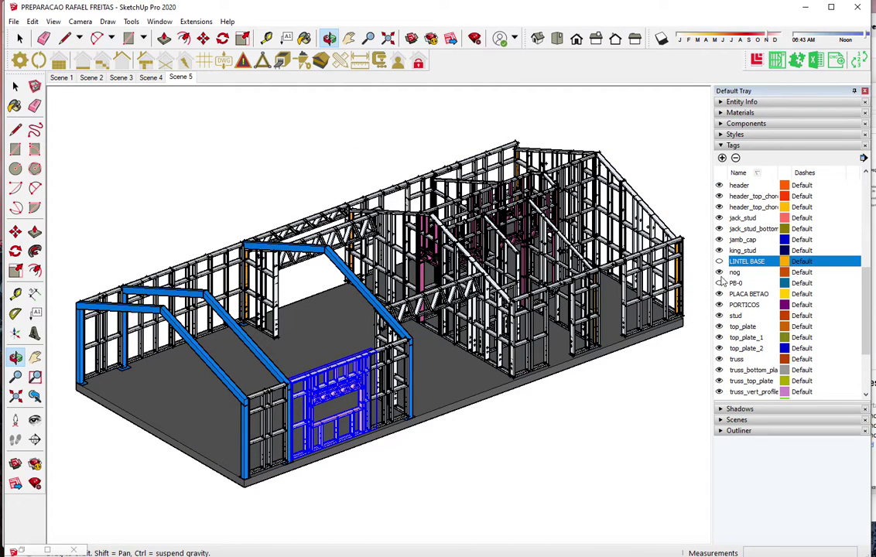
left_click(719, 294)
left_click(719, 305)
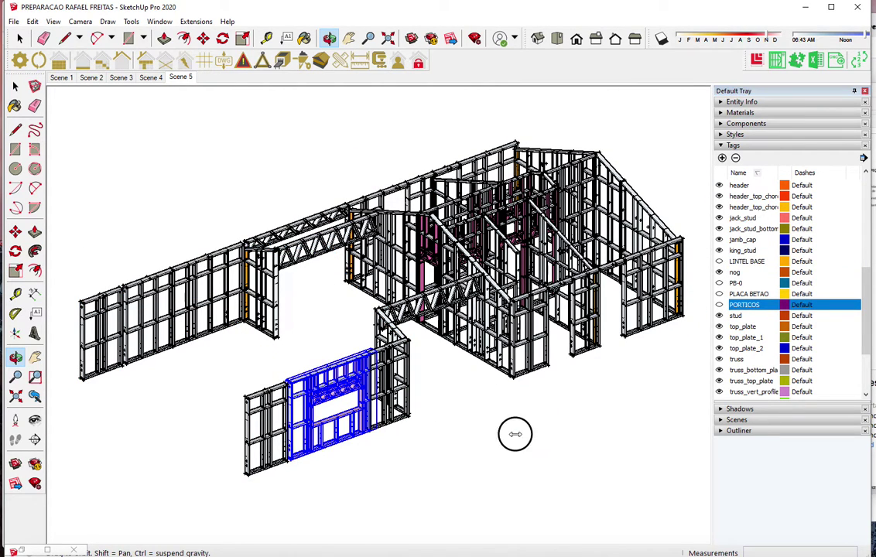
scroll(760, 293, "down", 1)
scroll(759, 292, "down", 1)
scroll(760, 292, "down", 1)
scroll(760, 293, "up", 5)
scroll(759, 292, "up", 3)
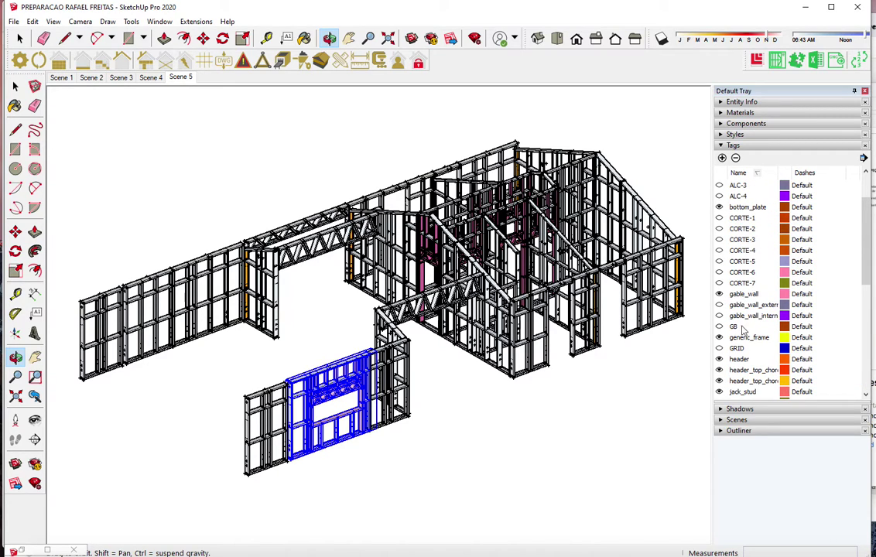
left_click(719, 348)
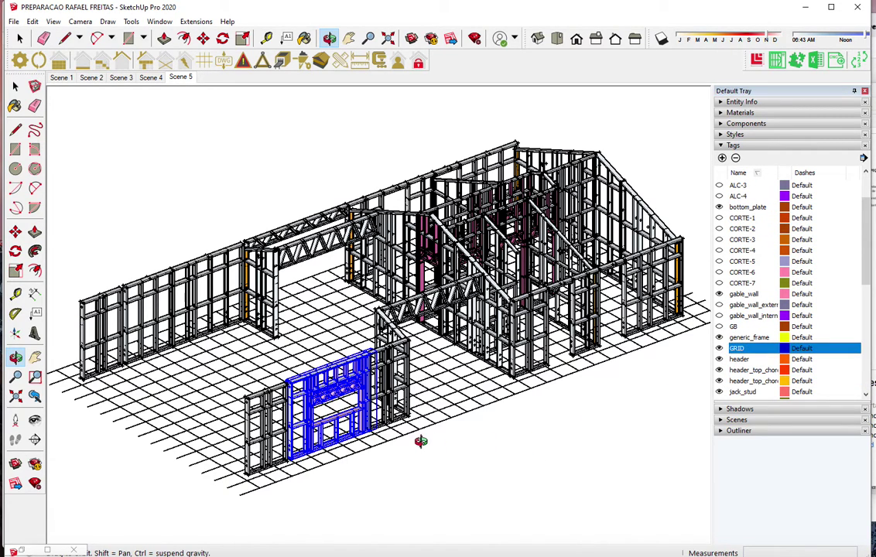
Zoom in toward the base of the short wall
scroll(371, 440, "up", 2)
key("space")
scroll(372, 440, "up", 2)
scroll(380, 453, "up", 1)
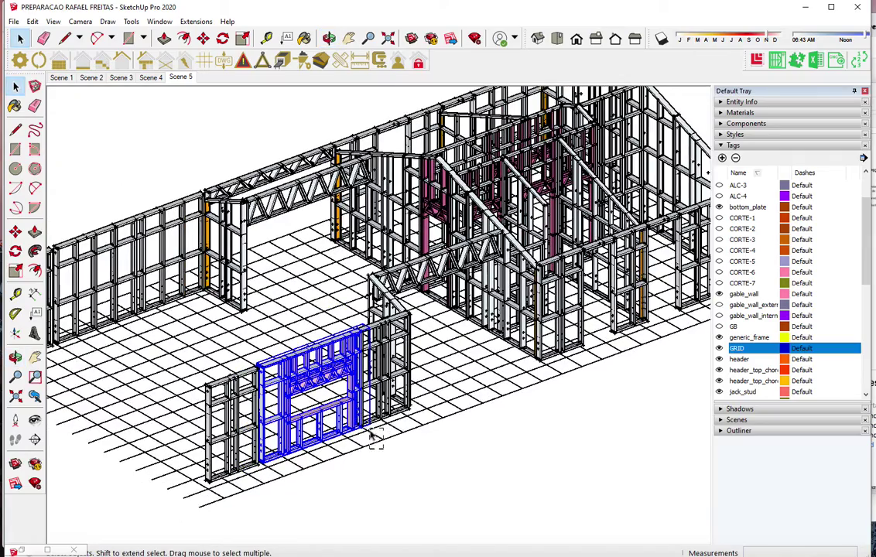
scroll(368, 439, "up", 2)
scroll(368, 439, "up", 2)
scroll(366, 438, "up", 2)
scroll(357, 428, "up", 2)
scroll(356, 420, "up", 2)
Orbit to a higher frontal view of the wall and zoom close to its bottom plate over the grid
key("o")
mouse_move(387, 416)
left_mouse_down()
mouse_move(237, 387)
mouse_move(189, 407)
left_mouse_up()
mouse_move(435, 379)
left_mouse_down()
mouse_move(523, 378)
mouse_move(251, 300)
mouse_move(630, 336)
mouse_move(378, 415)
left_mouse_up()
scroll(524, 378, "down", 3)
scroll(377, 414, "up", 2)
scroll(493, 478, "up", 2)
scroll(450, 431, "up", 2)
scroll(449, 431, "up", 2)
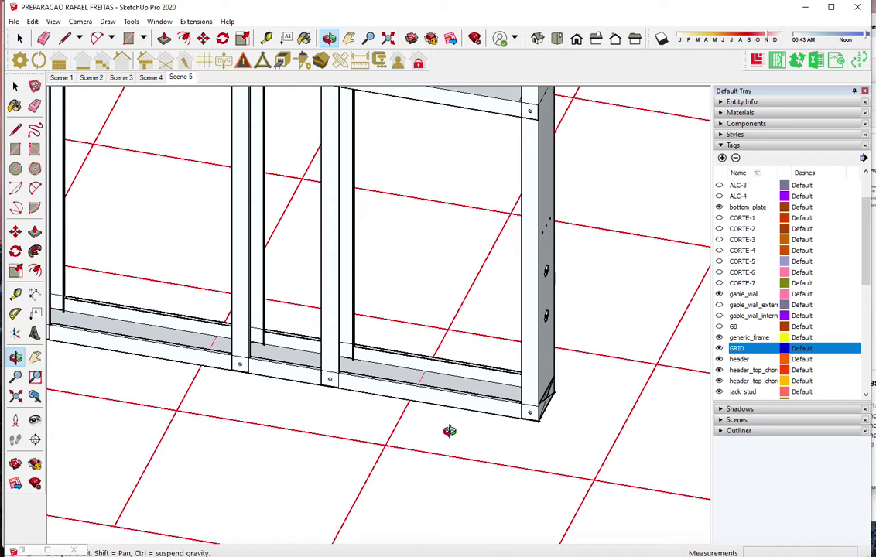
Measure the first end stud's distance to its nearest grid line, about 230 mm
scroll(532, 419, "up", 2)
key("t")
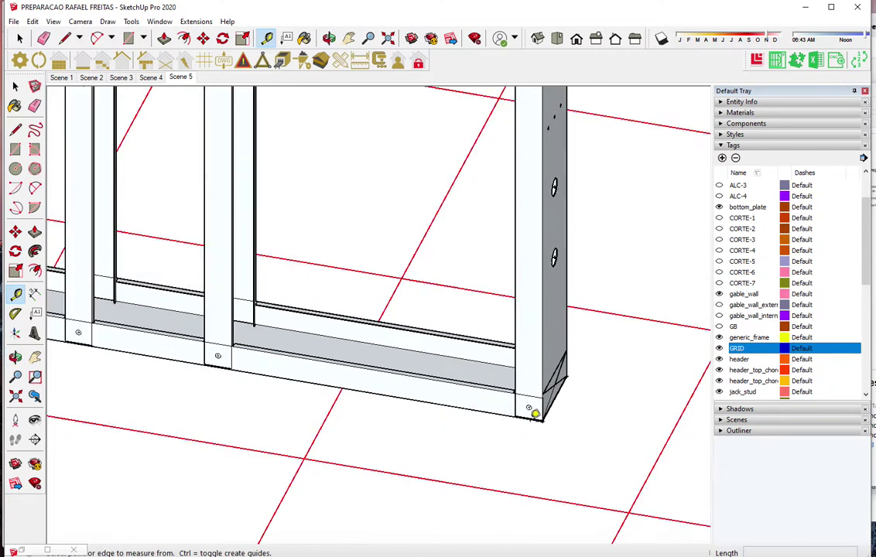
scroll(542, 419, "up", 4)
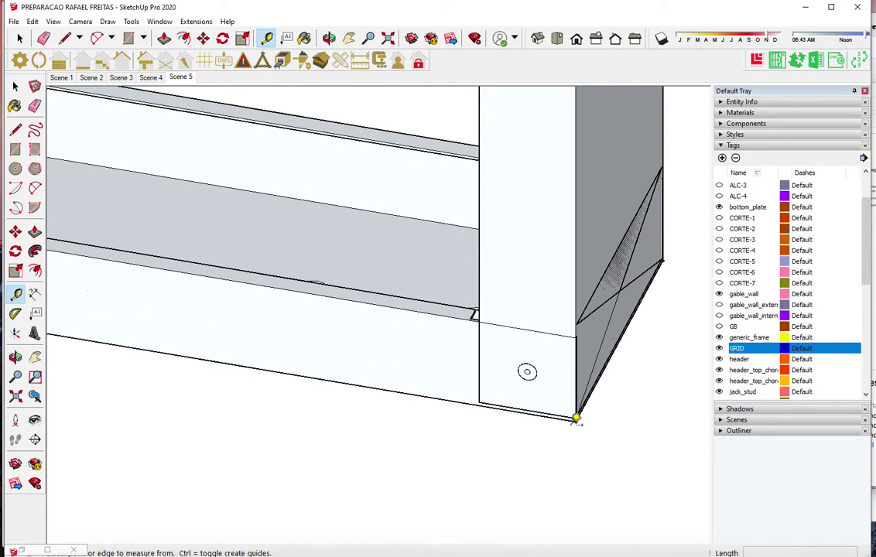
key("l")
scroll(626, 411, "down", 3)
scroll(626, 411, "down", 1)
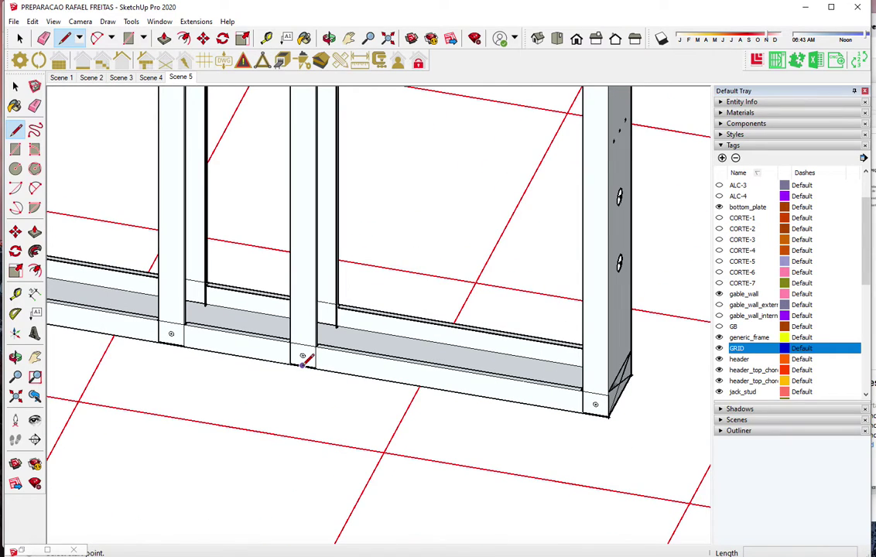
left_click(302, 364)
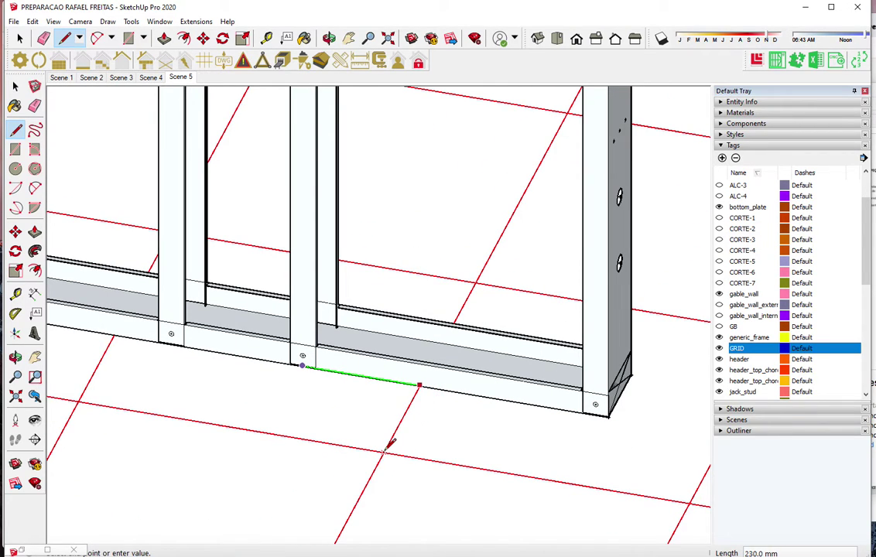
key("space")
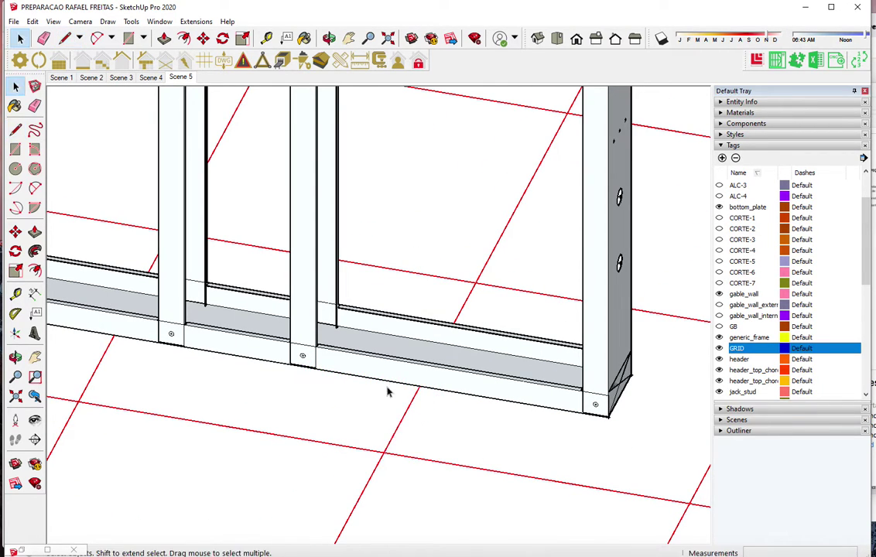
Measure the other end stud's distance to its grid line, about 112 mm, and select the wall
scroll(469, 426, "down", 2)
scroll(273, 391, "up", 3)
scroll(307, 368, "up", 2)
key("l")
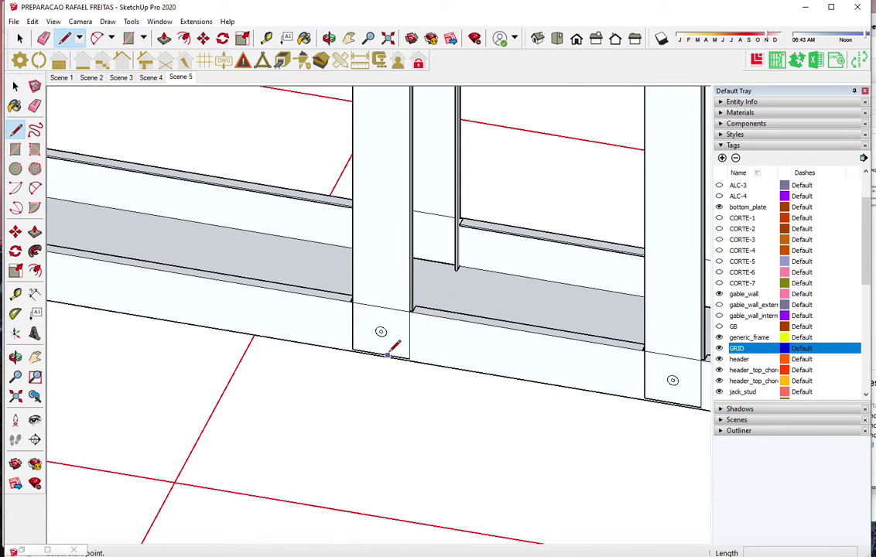
left_click(255, 333)
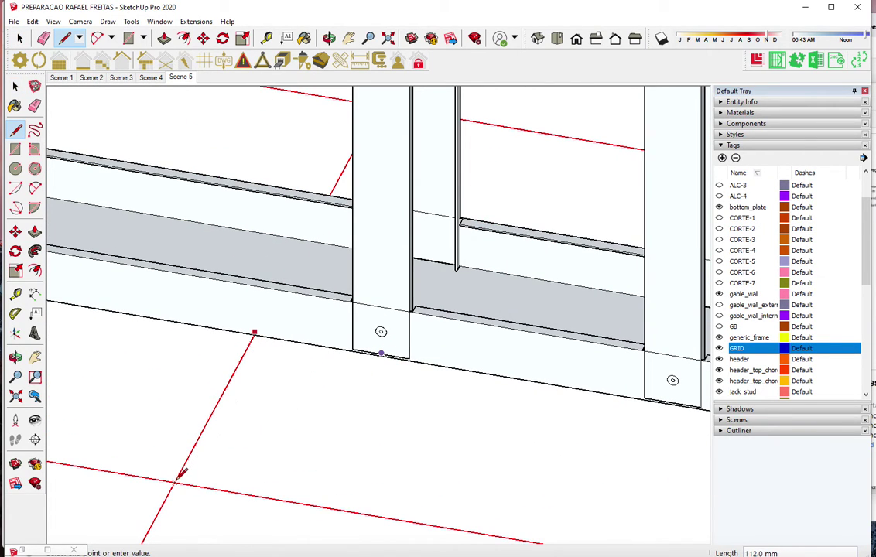
key("space")
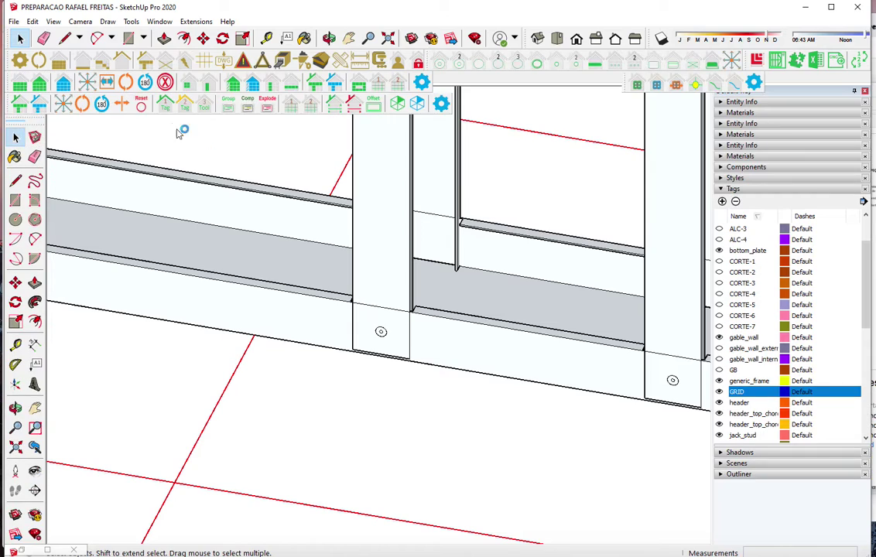
key("ctrl+a")
Try new first- and last-stud adjust positions in Wall Properties and apply them
left_click(66, 83)
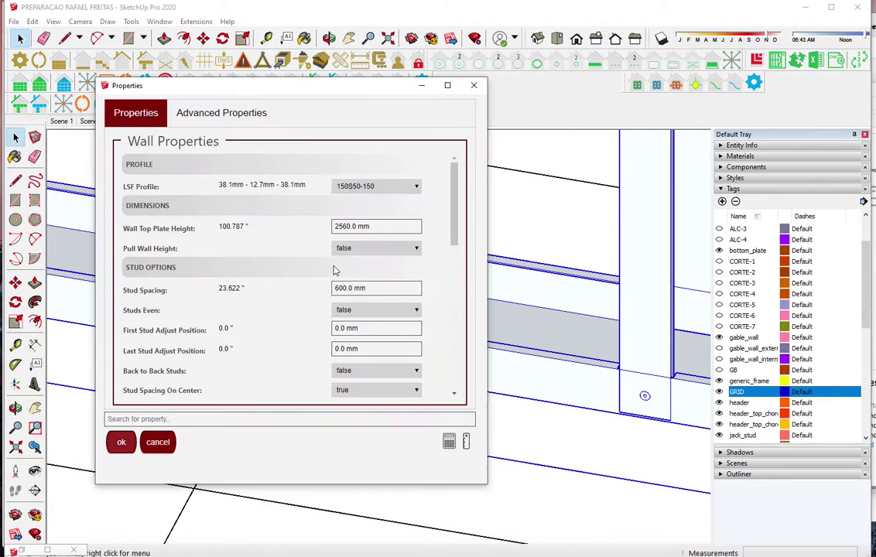
left_click_drag(371, 328, 267, 332)
type("-23")
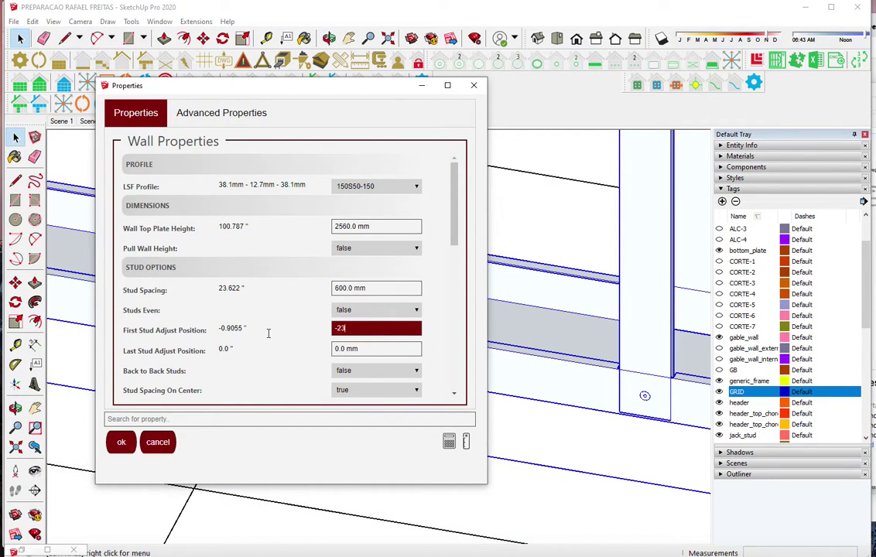
key("Tab")
type("23")
key("Return")
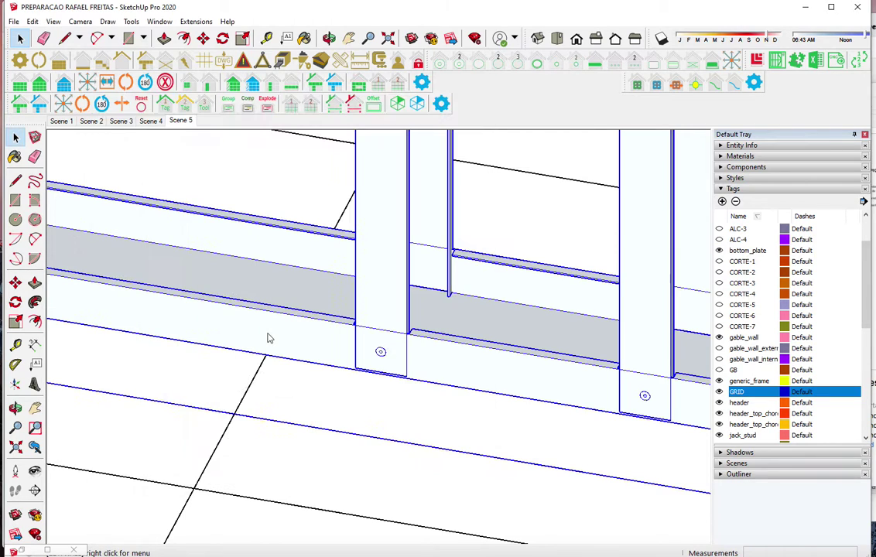
scroll(279, 348, "down", 3)
scroll(300, 364, "down", 3)
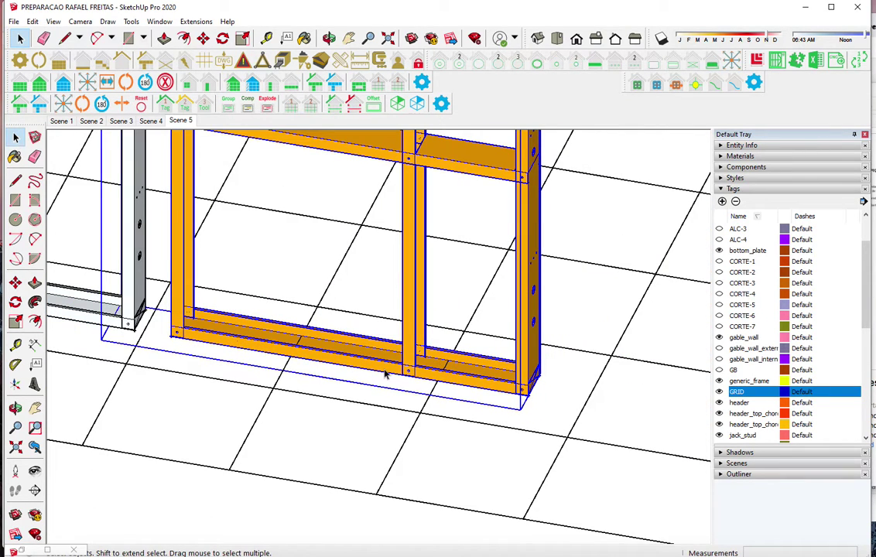
Reset the wall's first- and last-stud adjust positions to 0
left_click(209, 166)
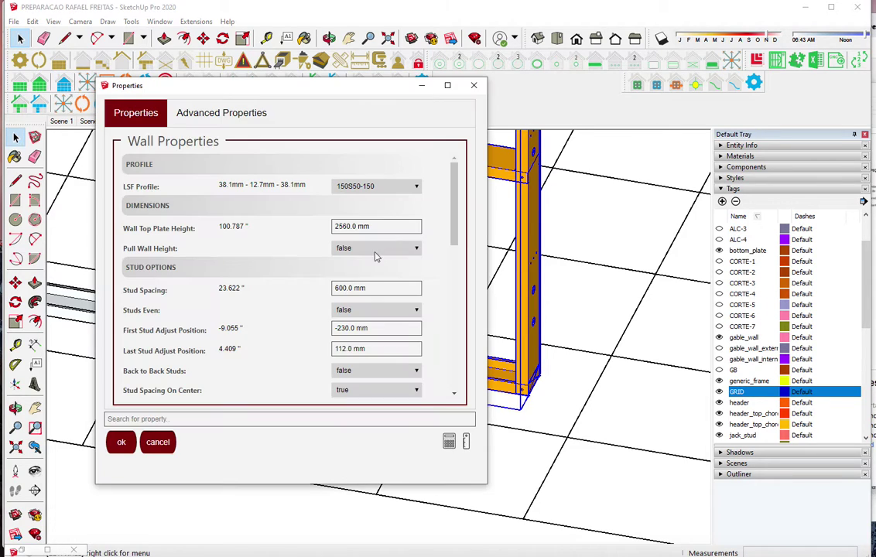
left_click(389, 330)
type("0")
key("Tab")
type("0")
key("Return")
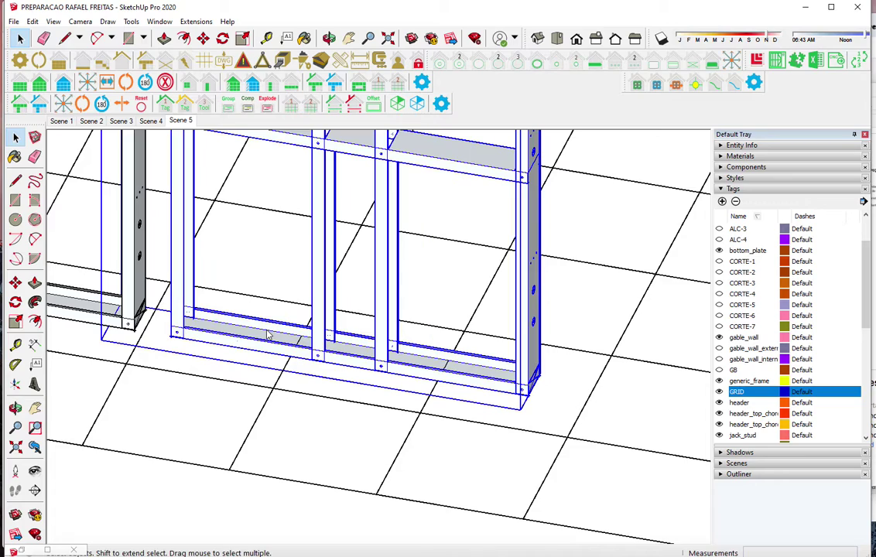
Set the wall's First Stud Adjust Position to -230 mm
left_click(65, 85)
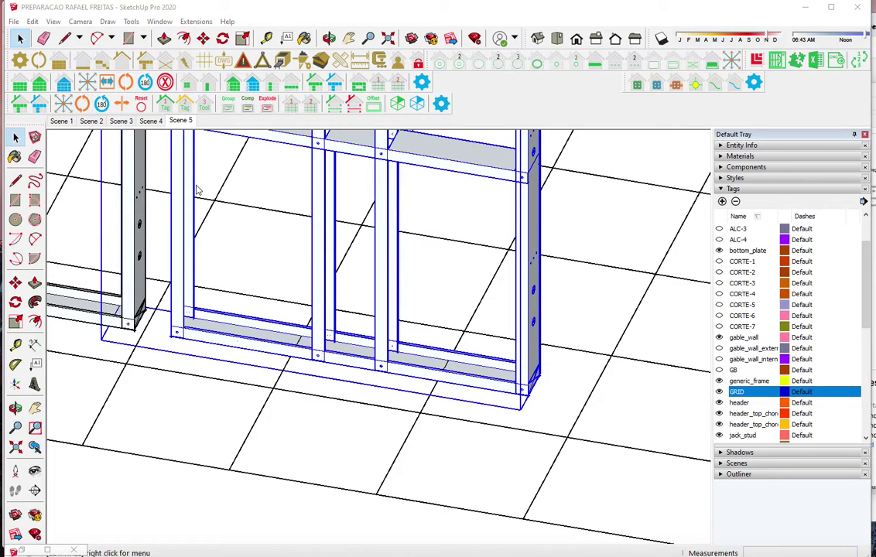
left_click(362, 261)
left_click(375, 330)
type("-")
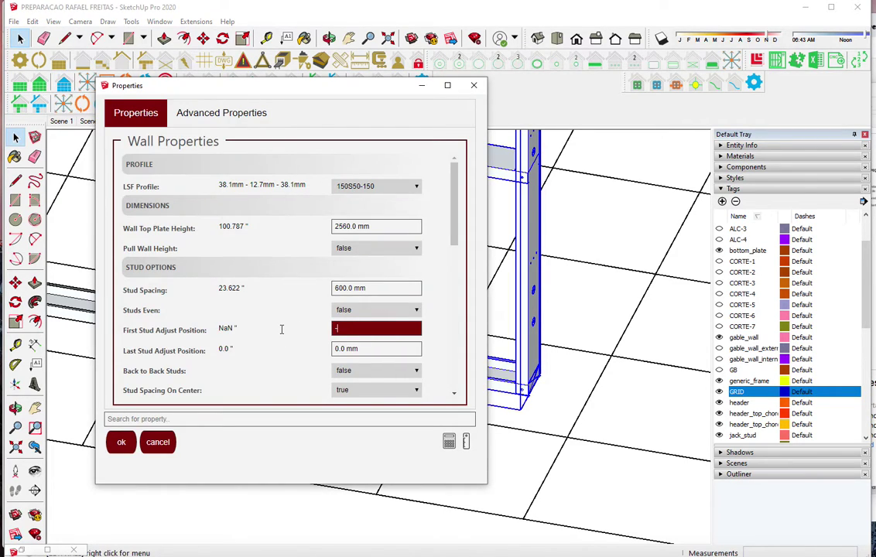
key("Return")
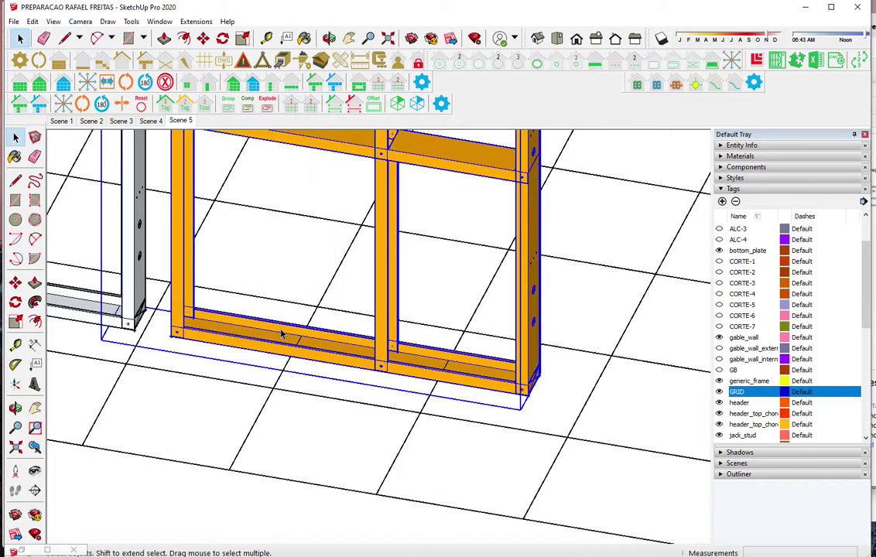
Change the First Stud Adjust Position to -112 mm
left_click(65, 85)
left_click(184, 166)
left_click(378, 327)
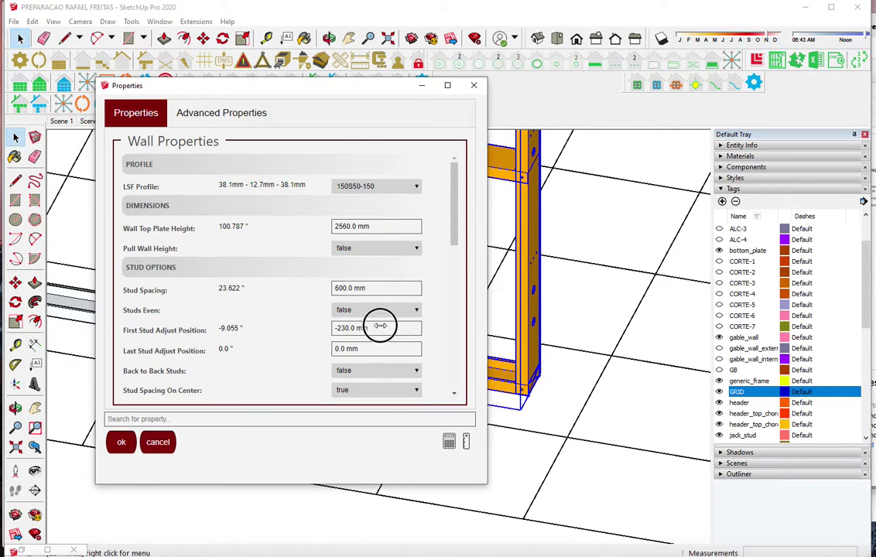
type("-112")
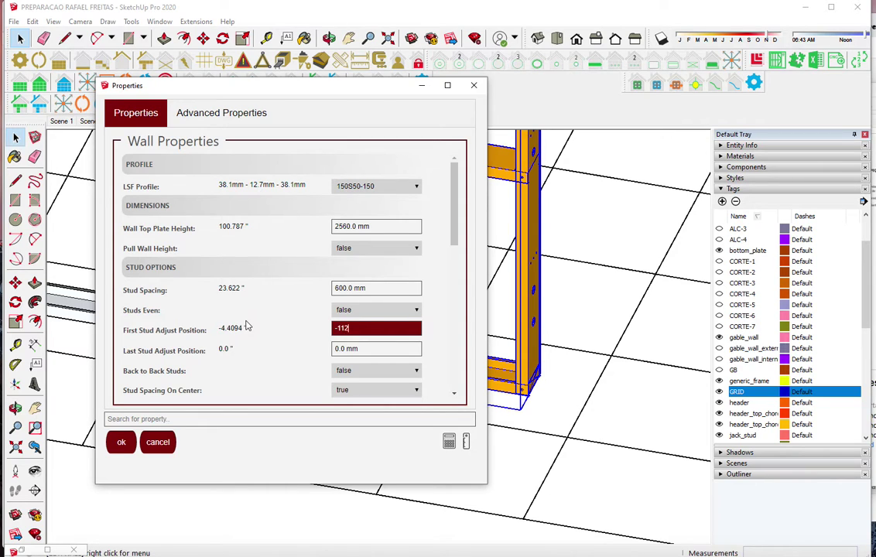
key("Return")
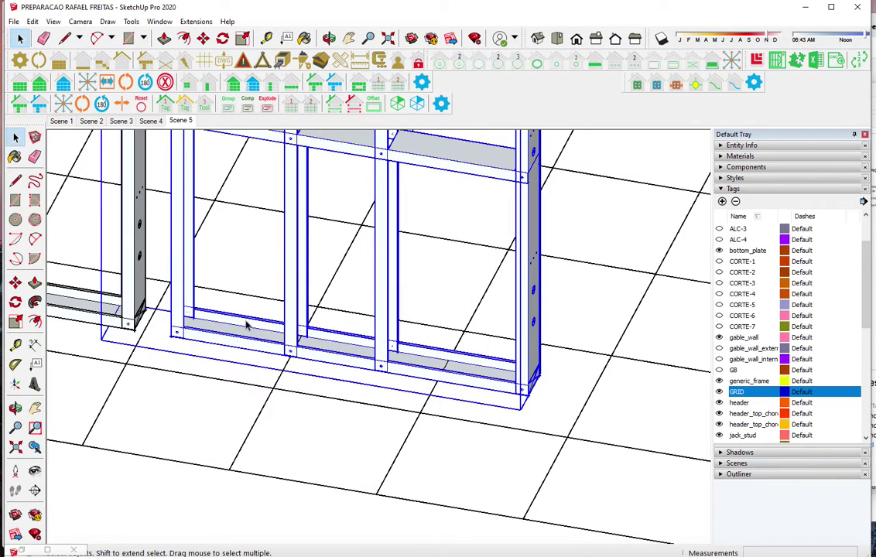
Set the Last Stud Adjust Position to 240 and orbit to check the wall
left_click(64, 84)
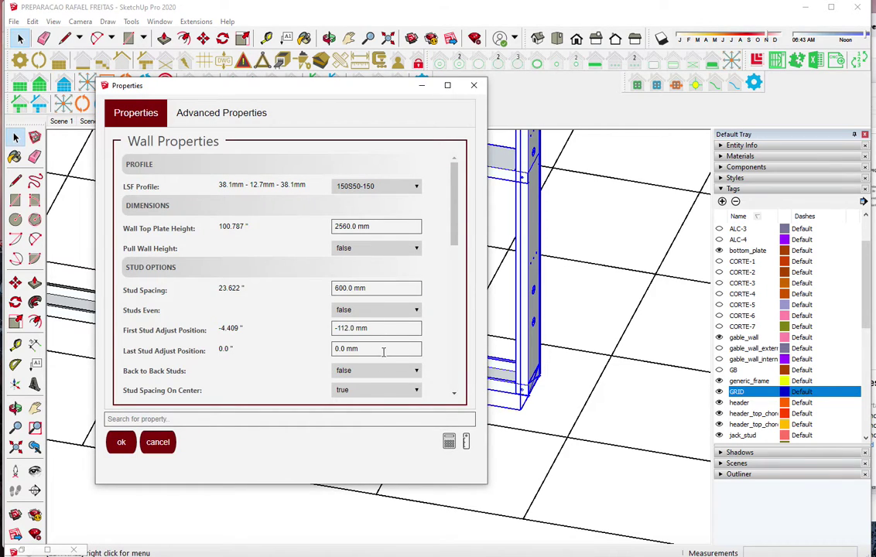
left_click(383, 352)
type("240")
key("Return")
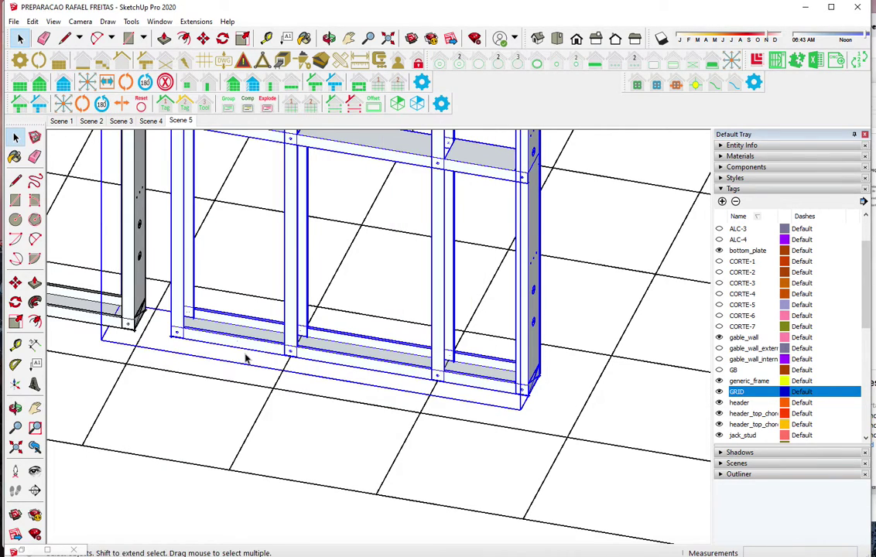
middle_click_drag(321, 362, 776, 412)
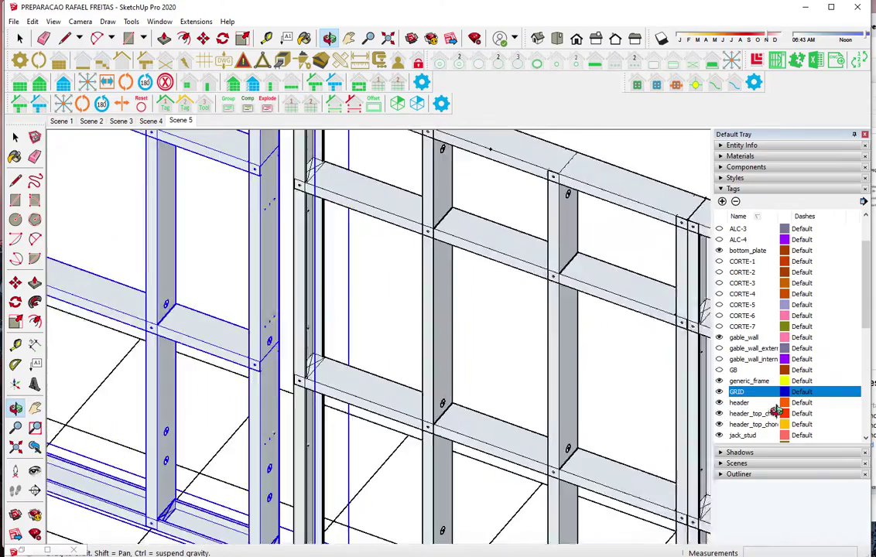
Measure the stud's offset from the grid with a temporary line, then cancel it
scroll(414, 313, "down", 5)
scroll(415, 313, "down", 2)
middle_click_drag(415, 313, 593, 407)
scroll(368, 381, "up", 3)
scroll(368, 380, "up", 3)
scroll(376, 395, "up", 2)
scroll(163, 383, "down", 2)
scroll(163, 383, "down", 2)
scroll(162, 383, "down", 2)
scroll(286, 410, "down", 1)
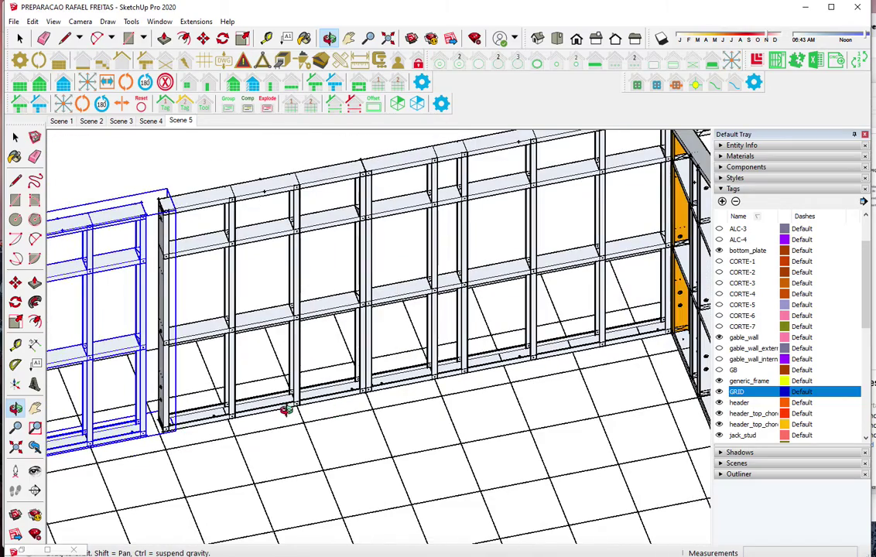
scroll(287, 411, "up", 2)
scroll(425, 368, "up", 2)
scroll(212, 416, "up", 2)
key("l")
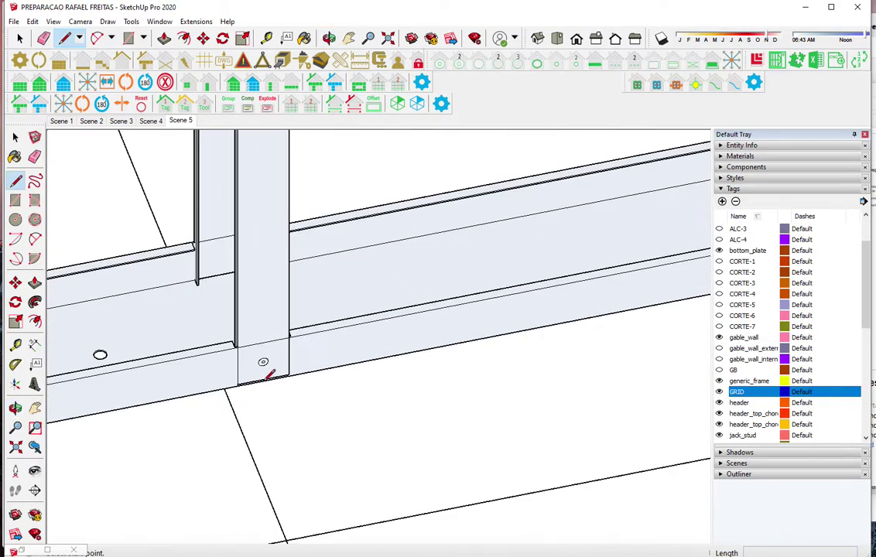
left_click(264, 378)
scroll(346, 334, "down", 2)
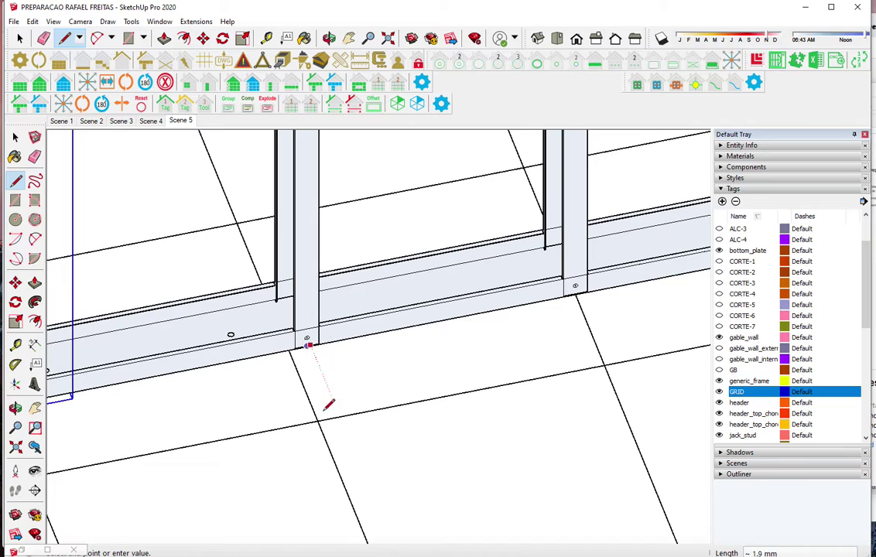
key("space")
Set the wall's Last Stud Adjust Position to 50 mm
left_click(299, 289)
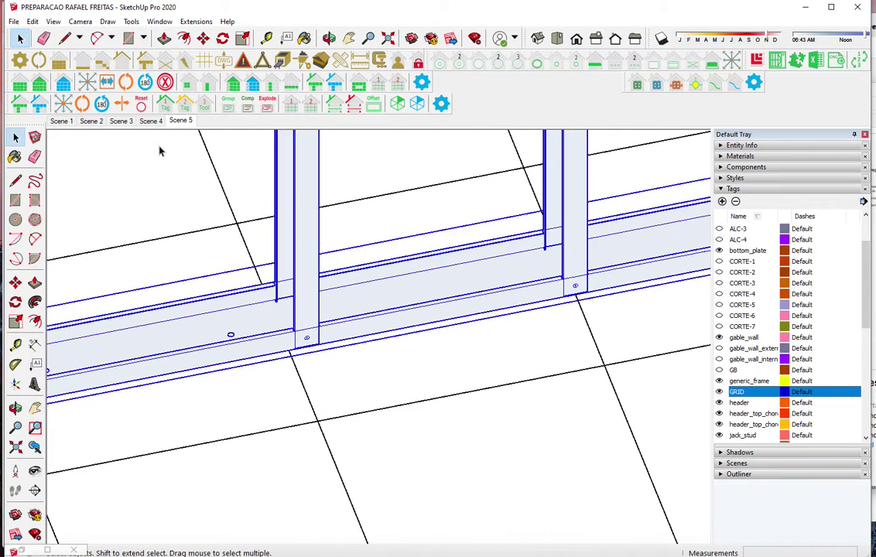
left_click(63, 82)
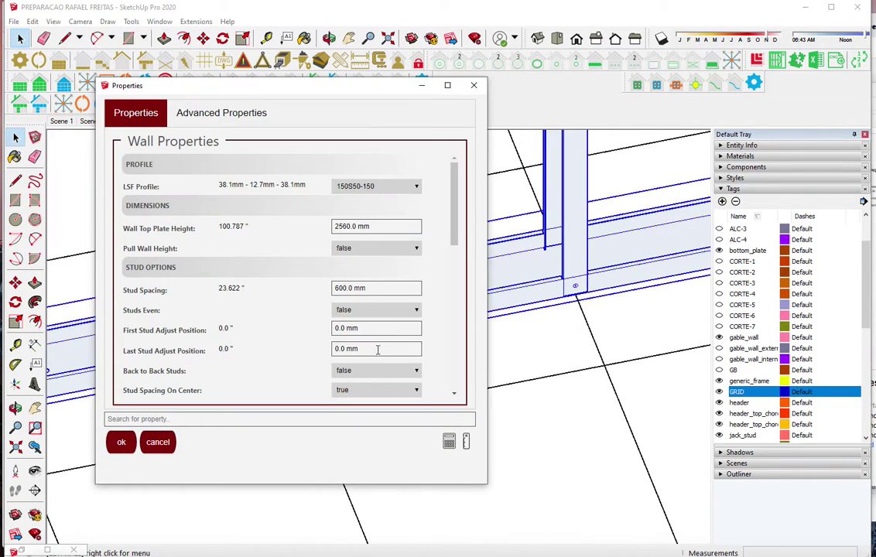
left_click_drag(379, 348, 262, 349)
type("50")
key("Return")
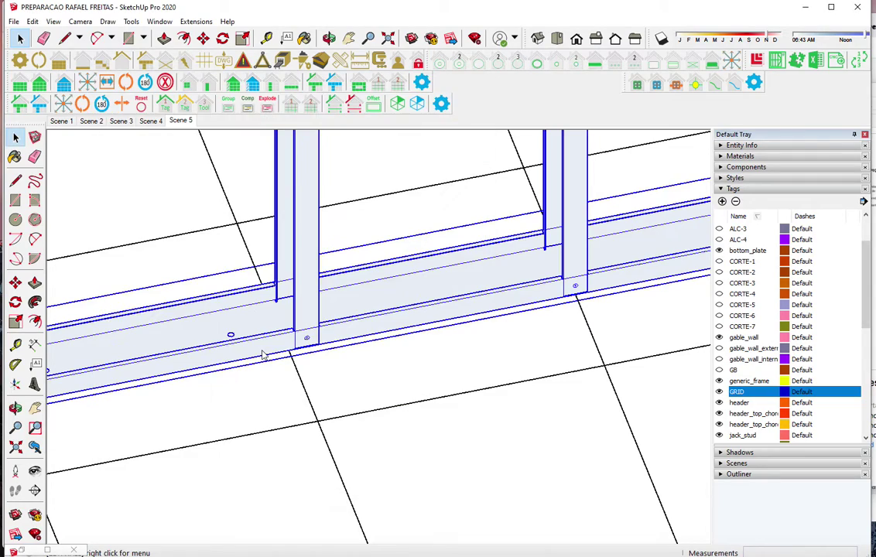
Measure the first stud's distance from the grid line with a temporary line
scroll(58, 422, "down", 2)
scroll(58, 422, "down", 2)
scroll(58, 421, "down", 2)
scroll(58, 422, "down", 2)
scroll(134, 354, "up", 2)
scroll(456, 288, "up", 2)
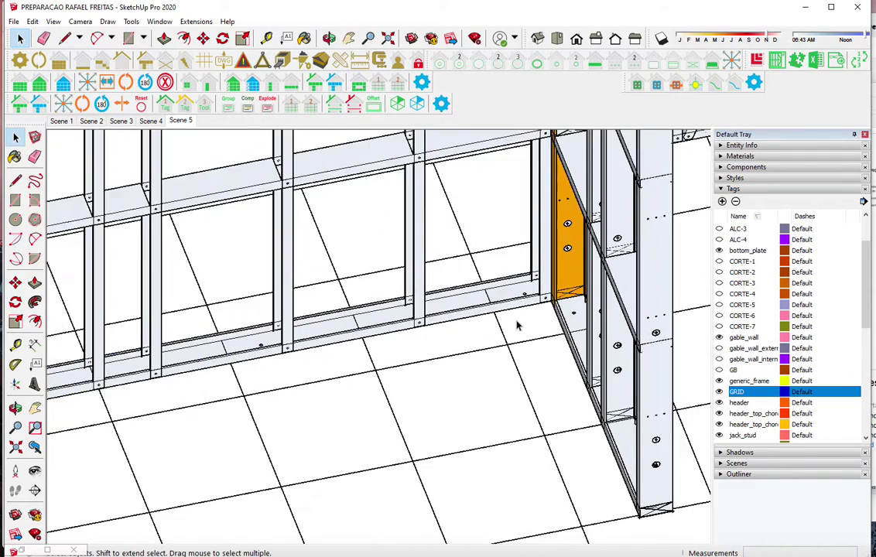
scroll(454, 287, "up", 2)
scroll(360, 293, "up", 2)
key("l")
left_click(257, 339)
scroll(257, 339, "up", 1)
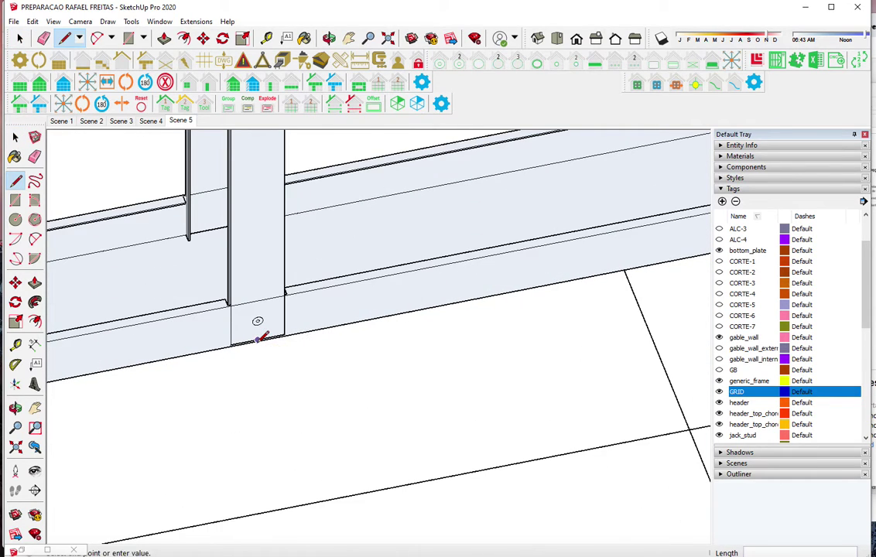
key("space")
Set the wall's First Stud Adjust Position to -340 mm
left_click(267, 271)
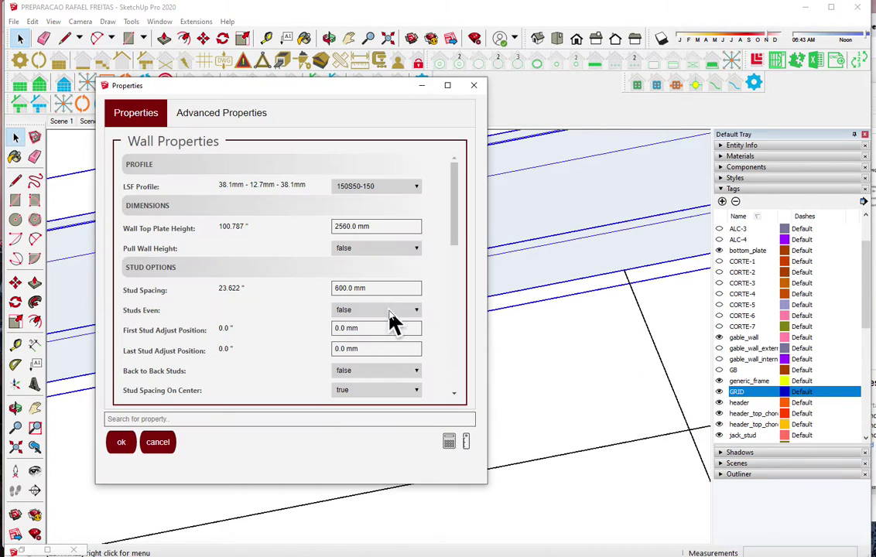
left_click(215, 334)
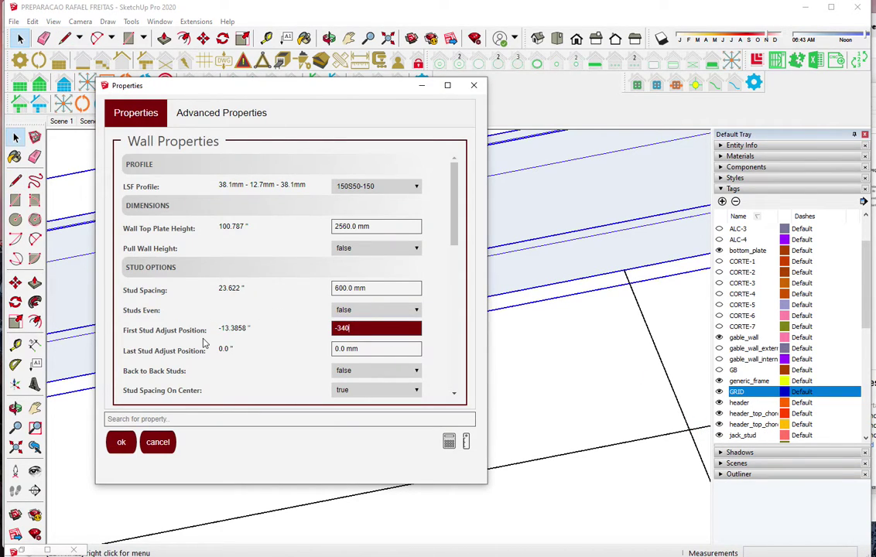
key("Return")
scroll(552, 308, "down", 2)
scroll(545, 309, "down", 2)
scroll(545, 309, "down", 1)
scroll(158, 389, "up", 5)
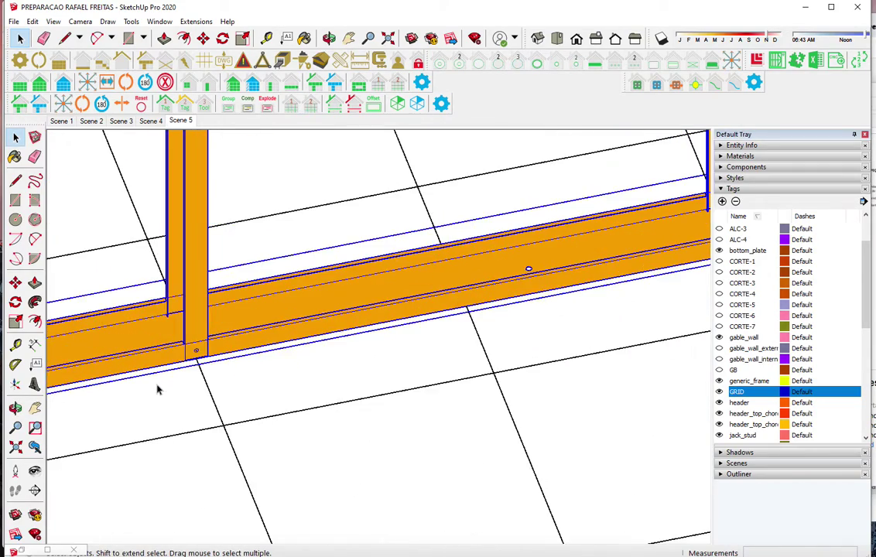
scroll(158, 390, "down", 1)
scroll(157, 389, "down", 2)
scroll(157, 389, "down", 1)
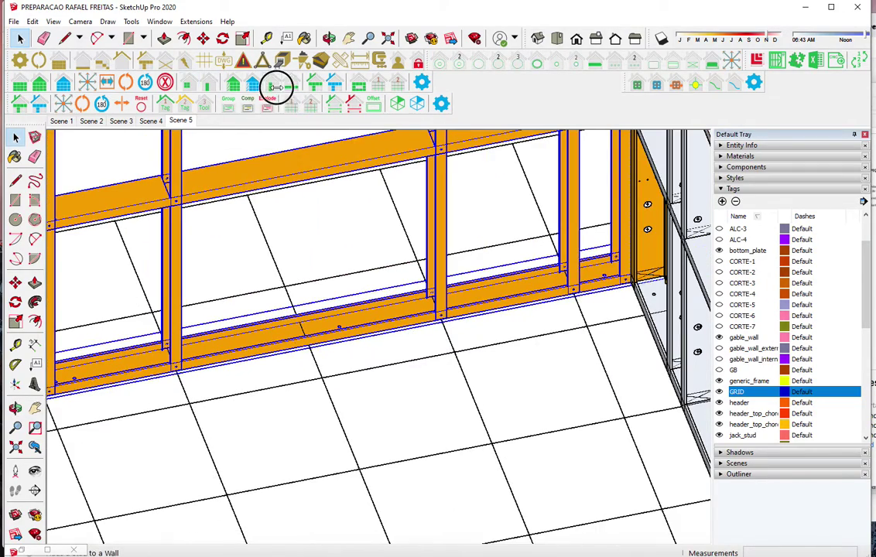
Add a single stud to the wall with the center draw offset
left_click(276, 87)
left_click(306, 197)
left_click(307, 218)
left_click(118, 455)
left_click(313, 354)
Orbit to the next wall and measure its stud against the grid with a temporary line
scroll(315, 355, "down", 3)
scroll(315, 356, "down", 3)
mouse_move(371, 348)
middle_mouse_down()
mouse_move(324, 385)
mouse_move(415, 231)
mouse_move(398, 498)
middle_mouse_up()
scroll(415, 231, "down", 1)
scroll(417, 227, "down", 1)
scroll(403, 471, "up", 1)
scroll(394, 476, "up", 2)
scroll(377, 484, "up", 2)
scroll(391, 471, "up", 2)
scroll(399, 449, "up", 2)
scroll(393, 437, "up", 2)
key("l")
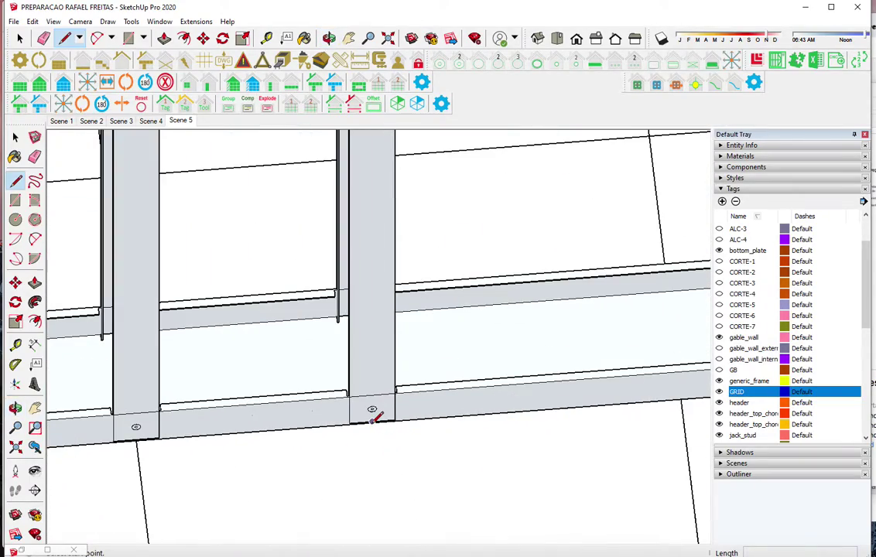
left_click(372, 422)
scroll(400, 352, "down", 3)
scroll(397, 348, "down", 1)
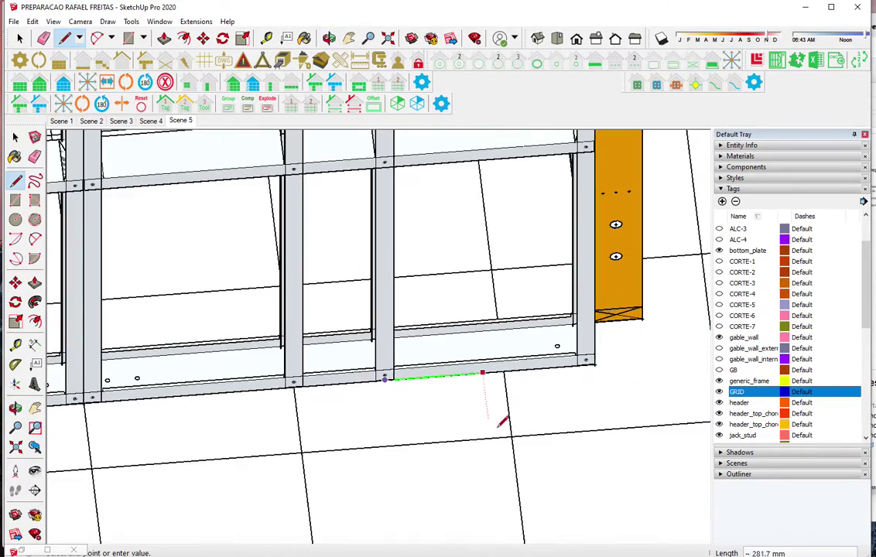
key("space")
Try a First Stud Adjust Position of -340 mm on that wall, then reset it to 0
left_click(377, 305)
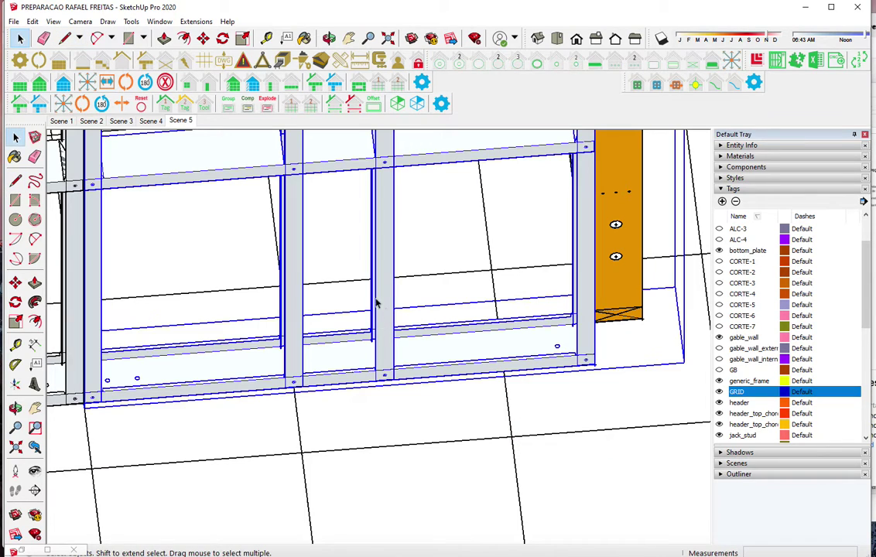
left_click(87, 83)
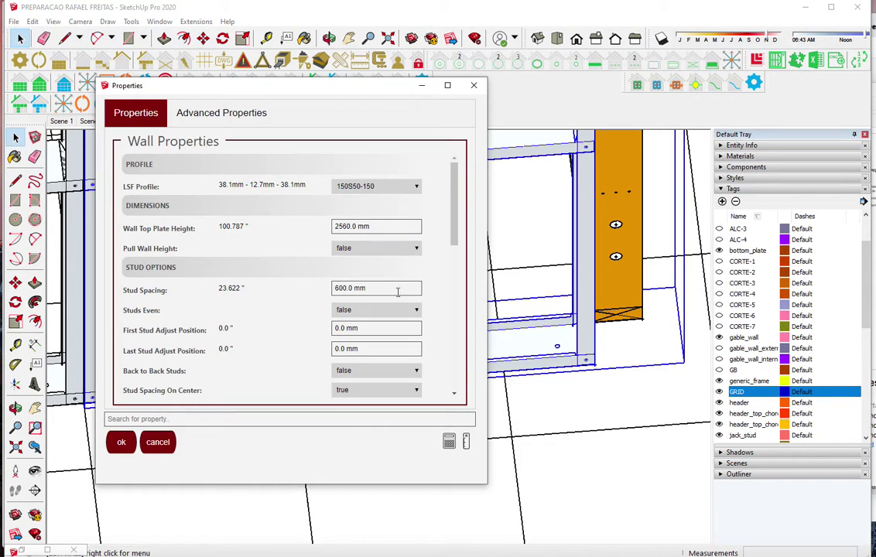
left_click(399, 328)
type("-340")
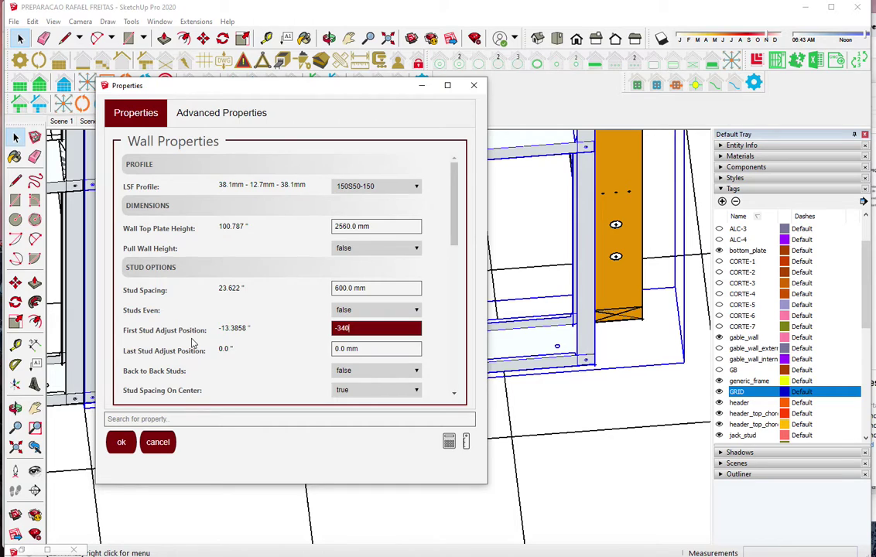
key("Return")
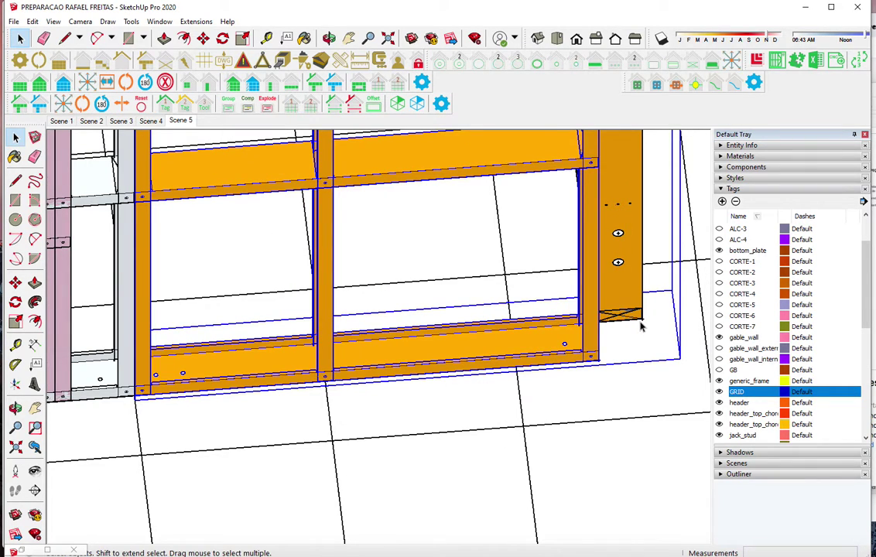
left_click(65, 83)
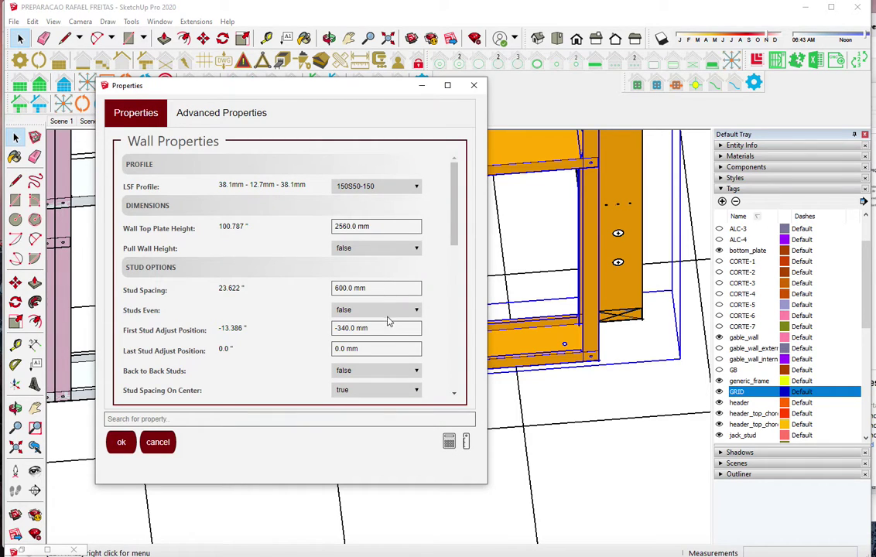
left_click_drag(387, 328, 264, 338)
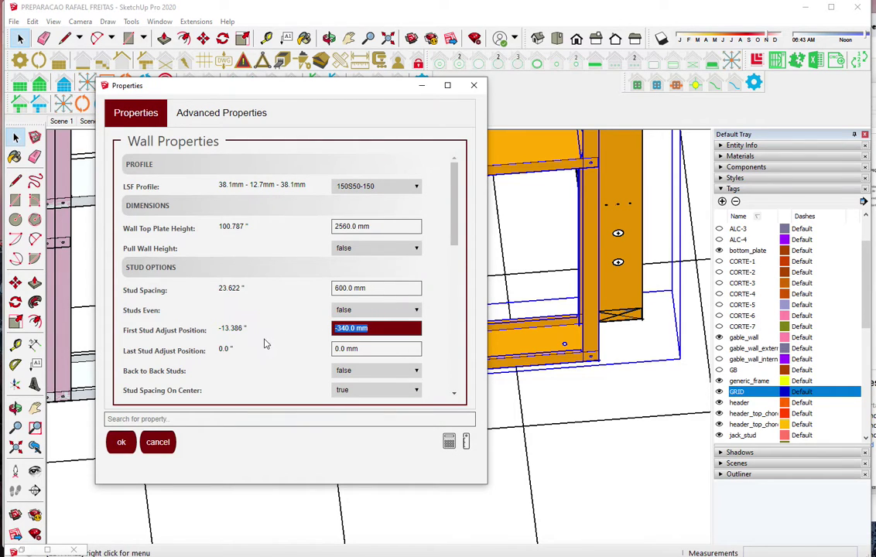
type("0")
key("Return")
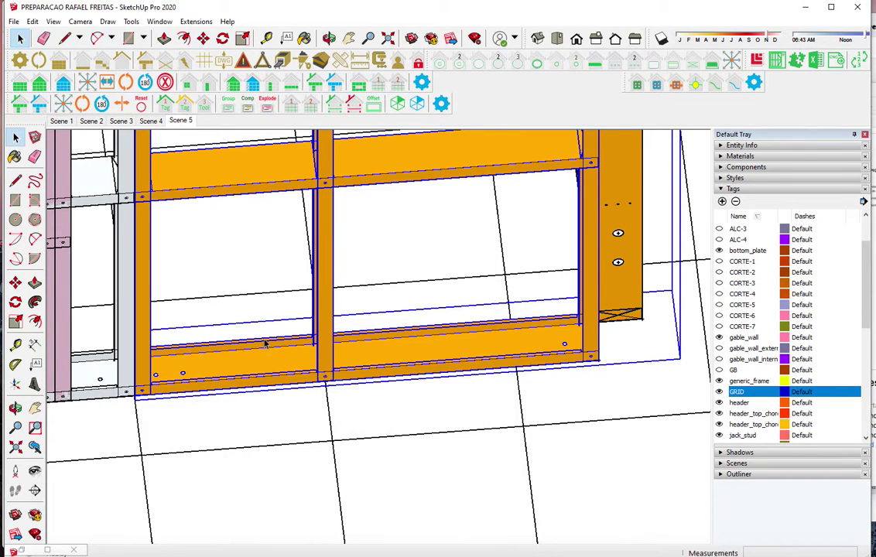
scroll(462, 433, "down", 2)
Measure the wall's first stud position from the grid with a temporary line
scroll(459, 446, "down", 3)
scroll(459, 445, "down", 2)
scroll(459, 446, "down", 1)
scroll(422, 289, "up", 2)
scroll(423, 289, "up", 2)
scroll(425, 255, "up", 3)
scroll(435, 169, "up", 1)
scroll(434, 169, "down", 2)
scroll(438, 271, "down", 2)
scroll(446, 371, "down", 2)
scroll(473, 503, "up", 2)
scroll(478, 495, "up", 2)
scroll(478, 475, "up", 2)
scroll(409, 431, "up", 3)
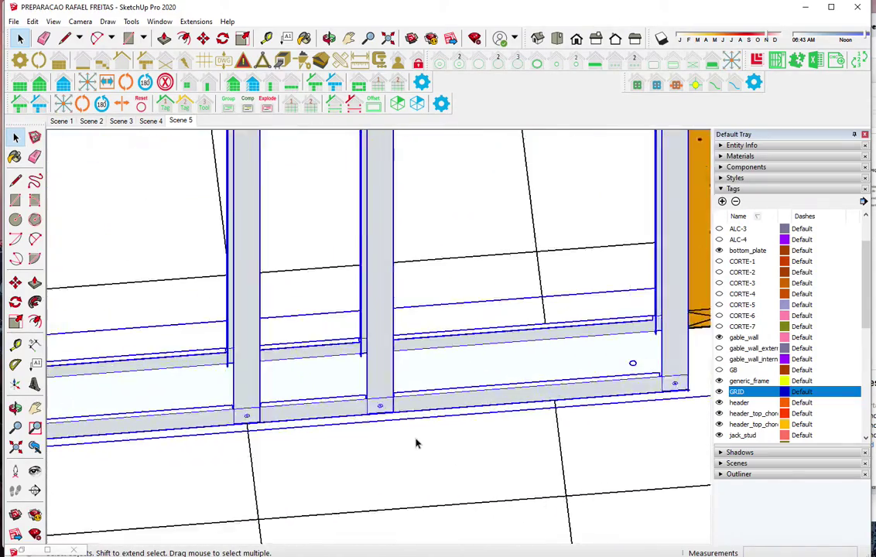
scroll(417, 442, "up", 2)
key("l")
left_click(361, 391)
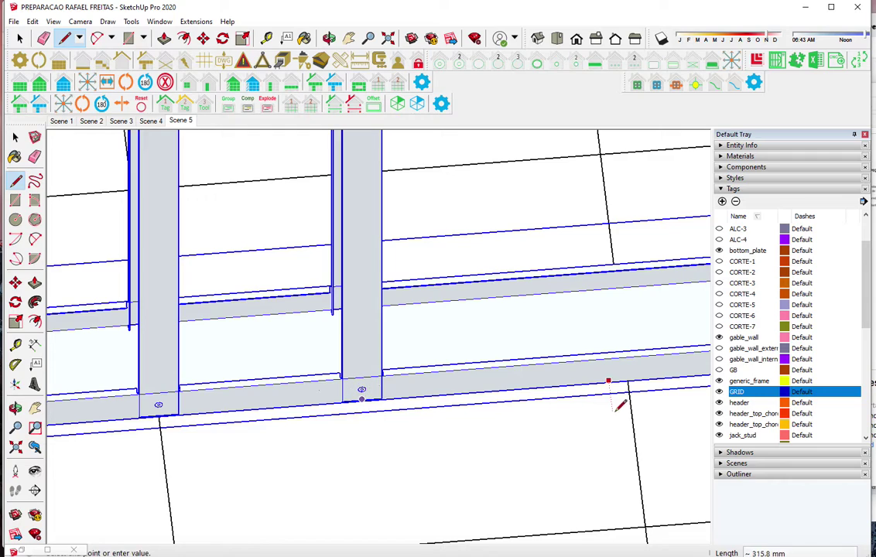
key("space")
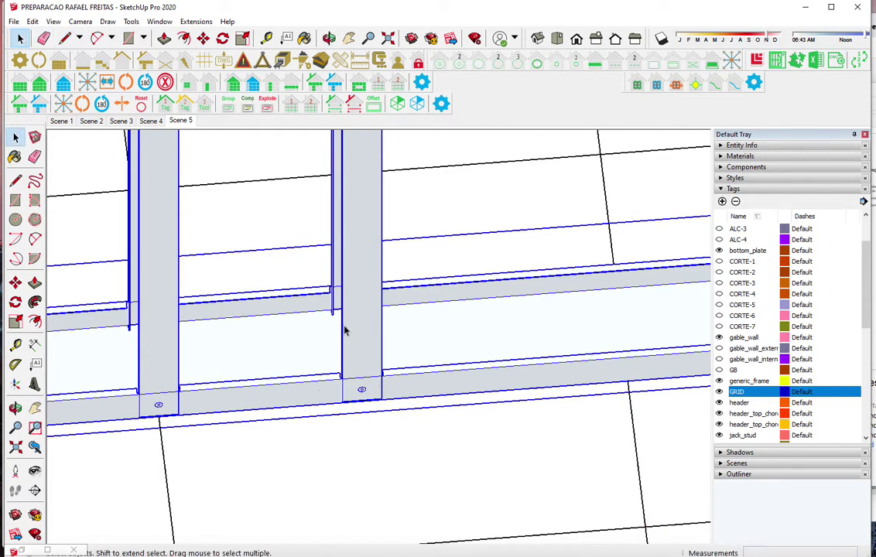
Set First Stud Adjust Position to -100 mm, then change it to -34 mm
left_click(64, 83)
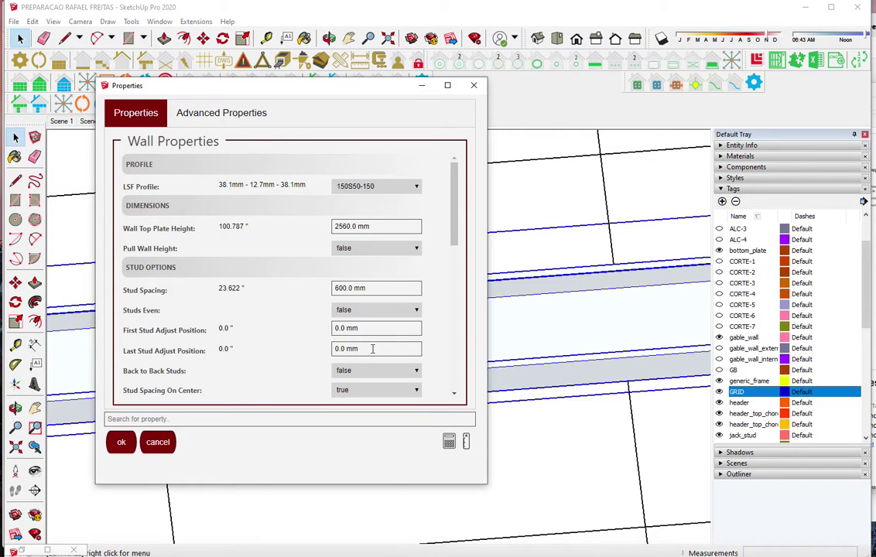
left_click(374, 329)
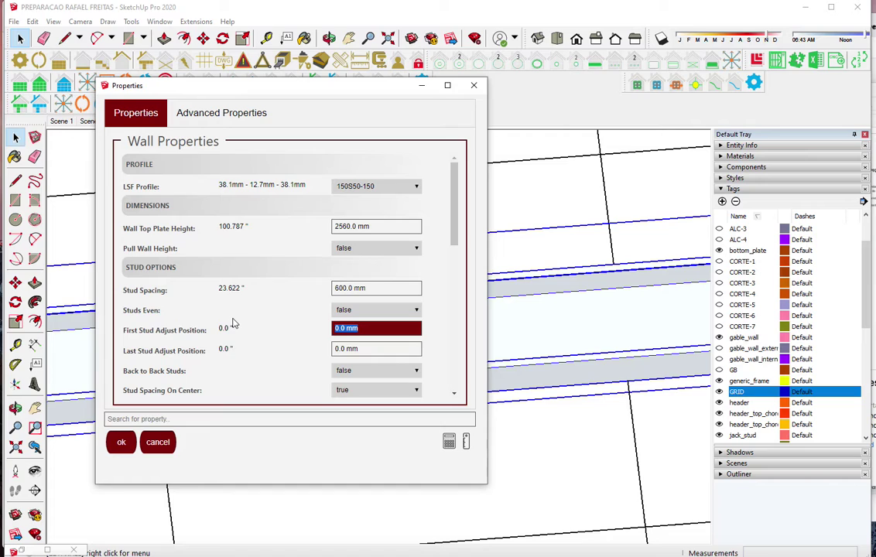
type("-100")
key("Return")
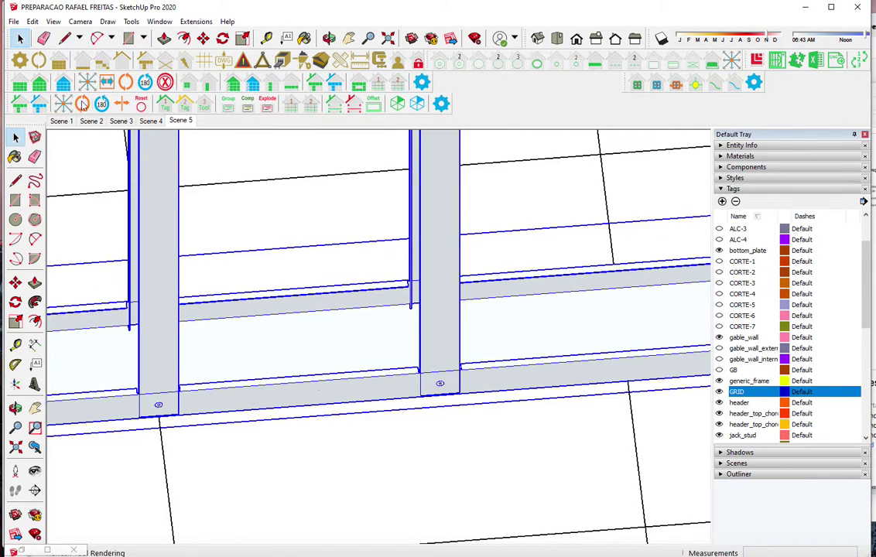
left_click(65, 85)
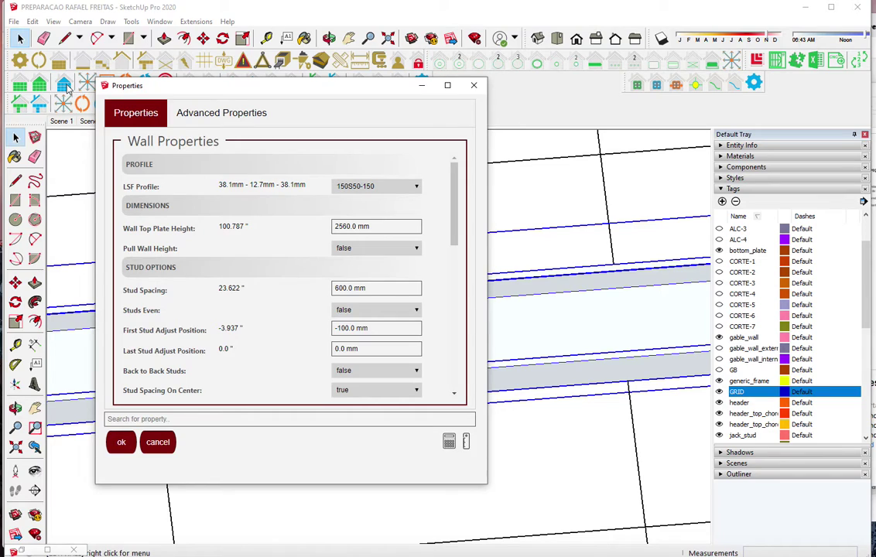
left_click(322, 330)
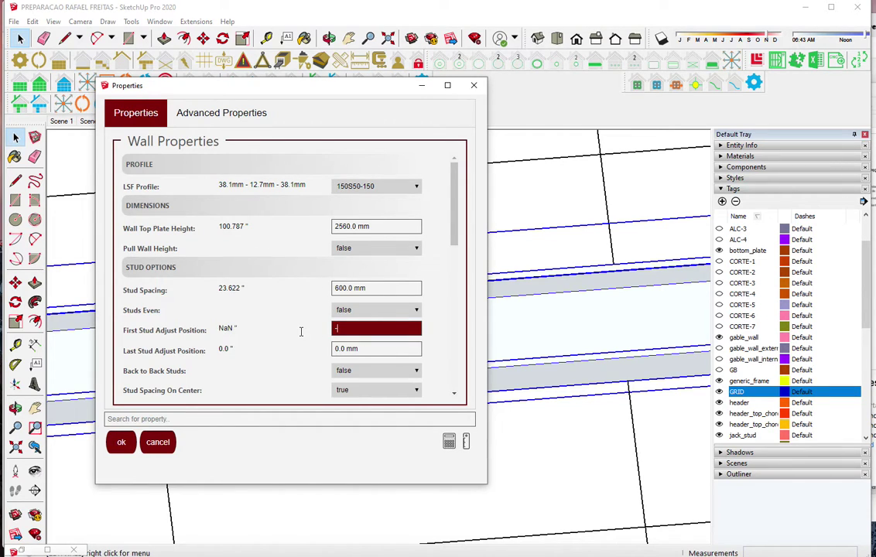
type("34")
key("Return")
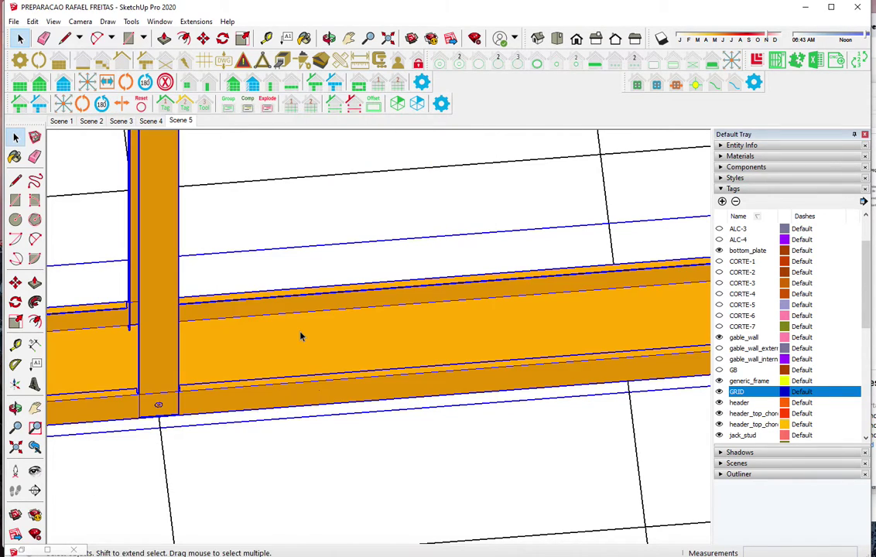
scroll(301, 336, "down", 3)
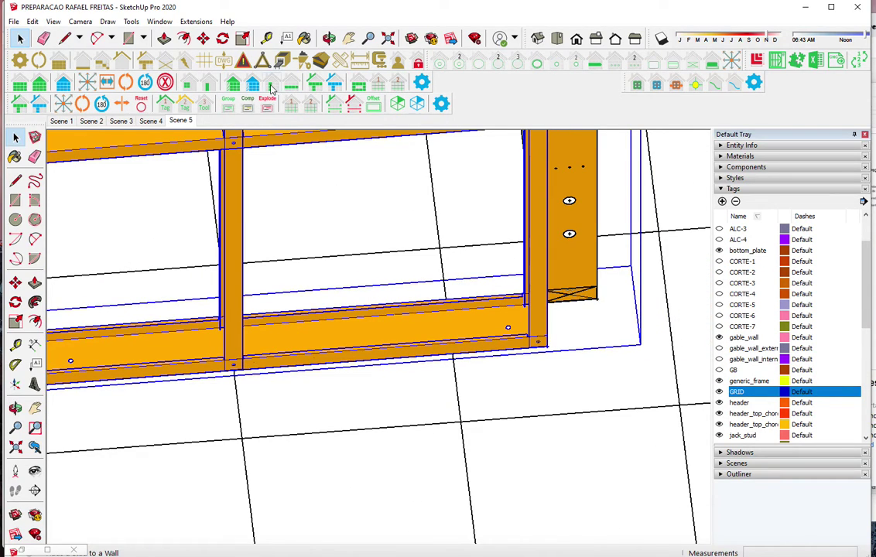
Set the Add Stud tool to the center draw offset, then cancel without placing a stud
left_click(236, 80)
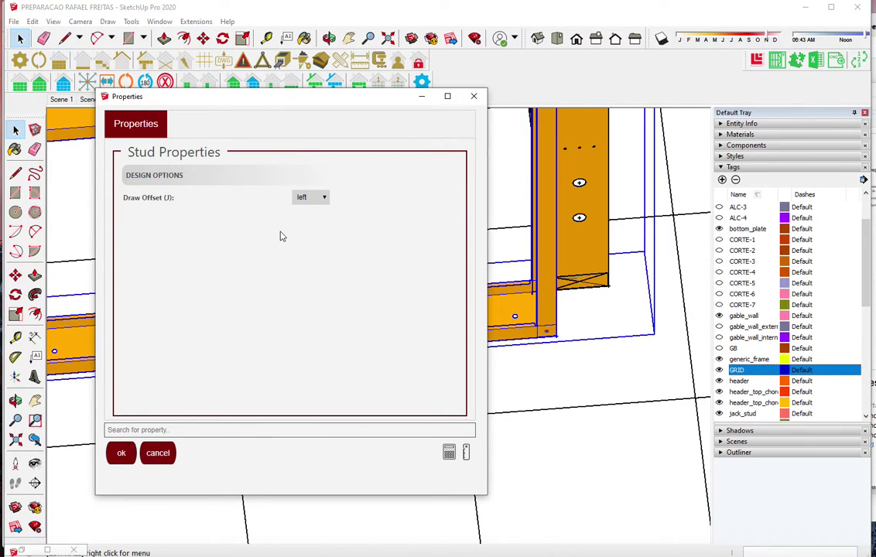
left_click(302, 198)
left_click(303, 215)
left_click(112, 460)
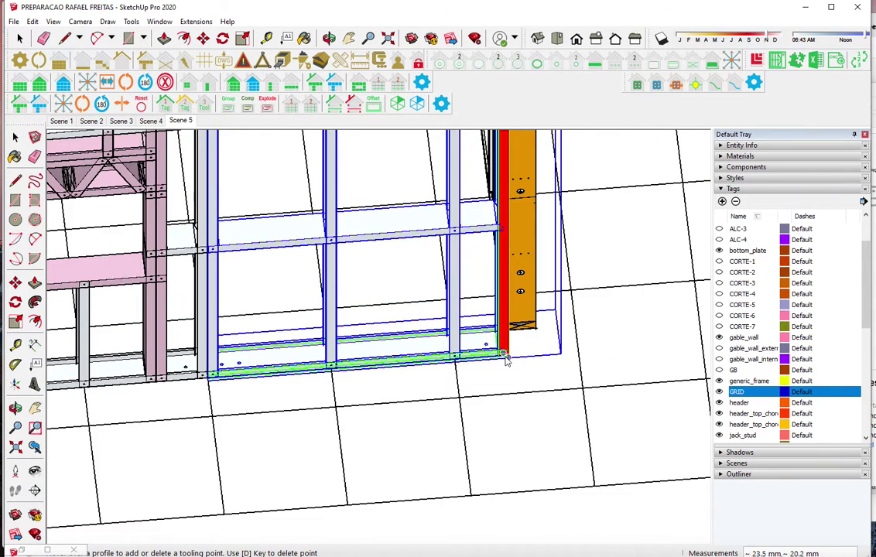
scroll(504, 360, "down", 3)
scroll(244, 380, "up", 3)
scroll(244, 379, "down", 3)
scroll(232, 379, "down", 1)
key("space")
Select the wall frame and measure its stud against the grid with a temporary line
scroll(199, 379, "up", 4)
left_click(245, 361)
scroll(171, 221, "up", 3)
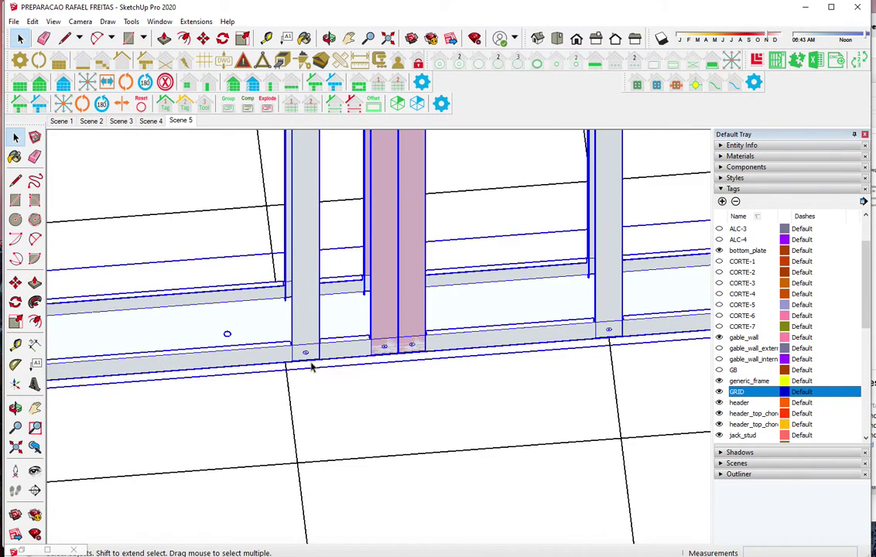
scroll(312, 367, "up", 3)
key("l")
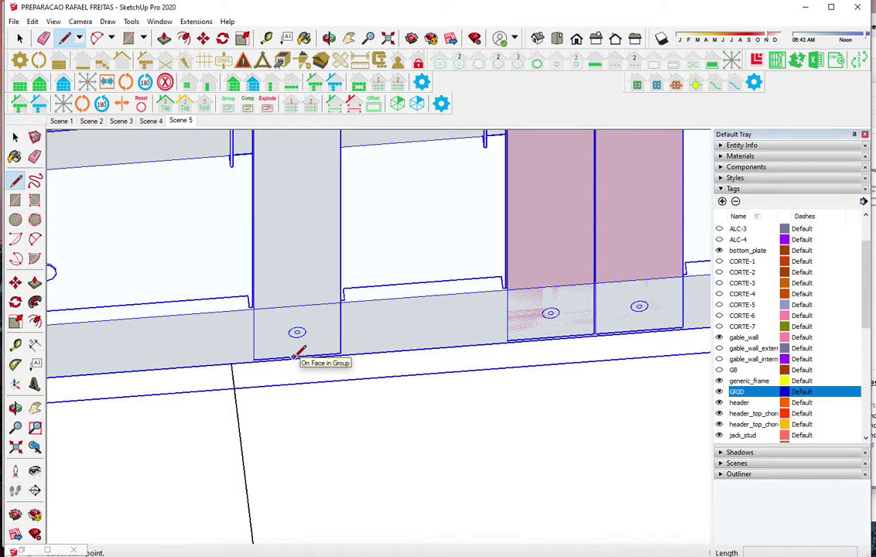
left_click(297, 356)
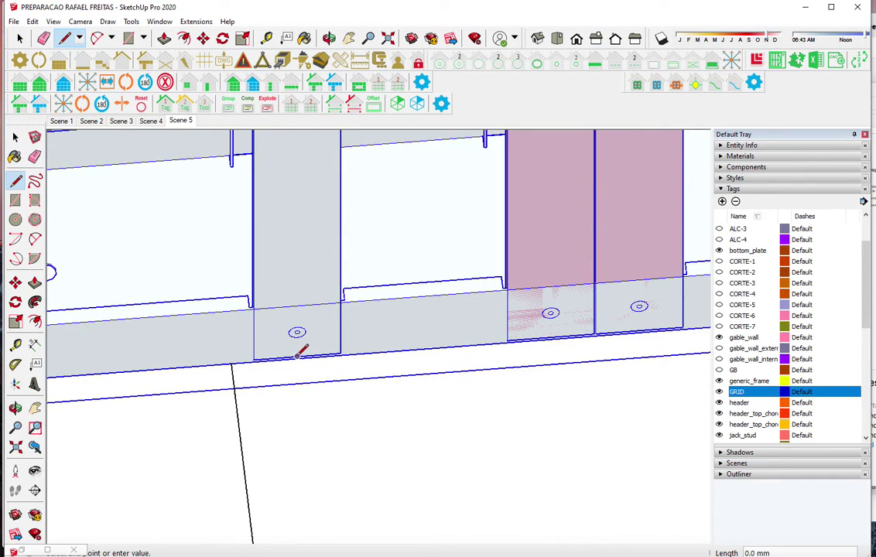
scroll(322, 333, "down", 2)
scroll(325, 387, "down", 2)
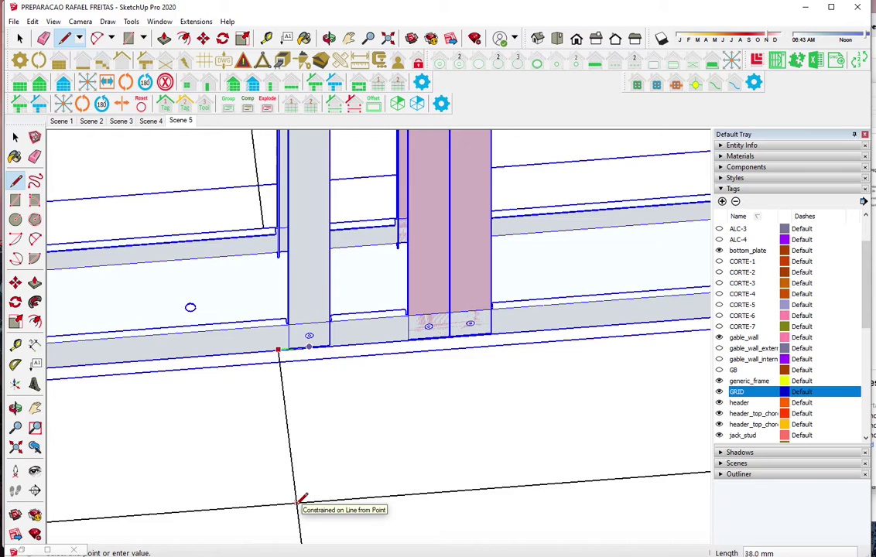
key("space")
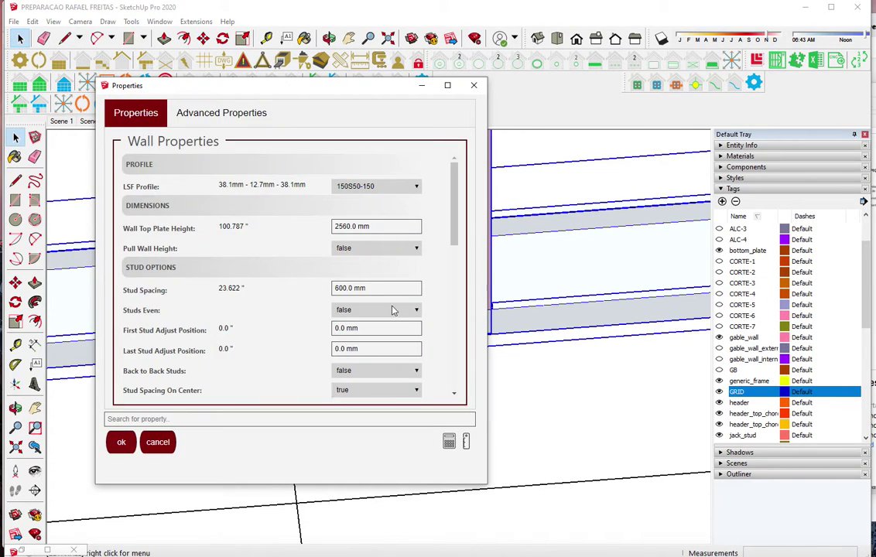
Set the wall's Last Stud Adjust Position to 0.0 mm, matching its first-stud offset
left_click(359, 349)
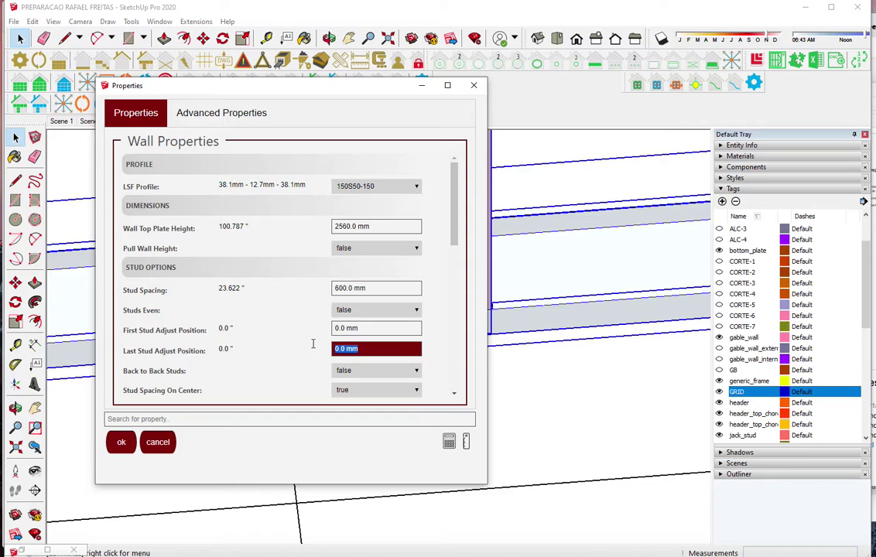
type("38")
key("Return")
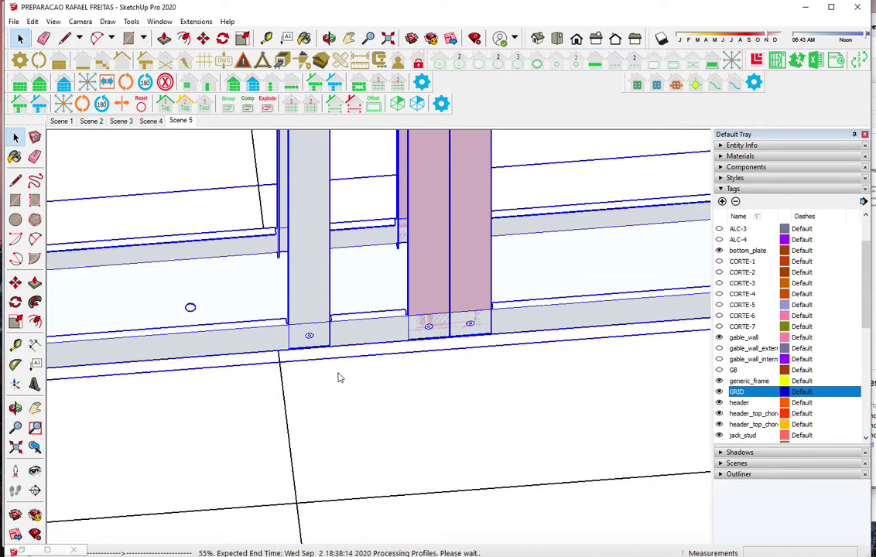
scroll(338, 378, "down", 2)
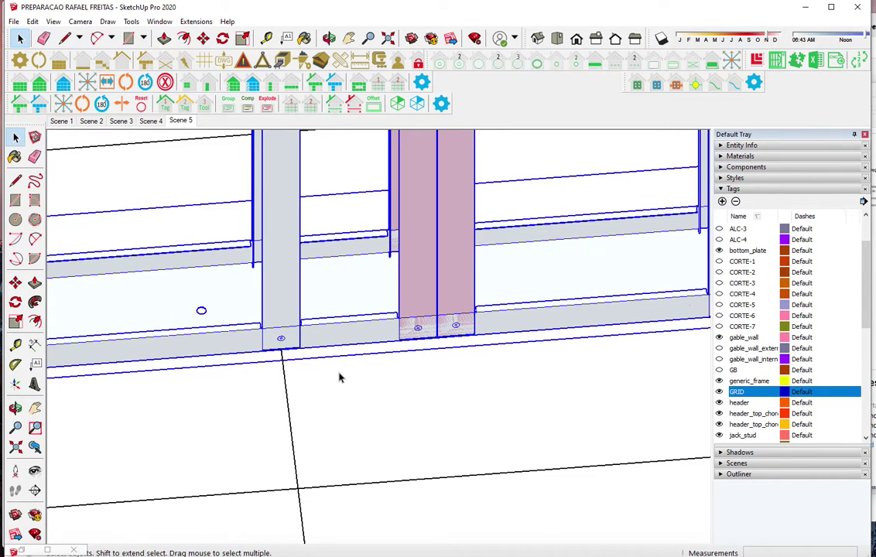
scroll(337, 386, "down", 2)
scroll(334, 393, "down", 2)
scroll(316, 398, "down", 2)
Measure the distance from the stud bottom to the grid with a temporary line
left_click(361, 447)
scroll(427, 352, "down", 1)
scroll(313, 420, "up", 3)
scroll(338, 400, "up", 2)
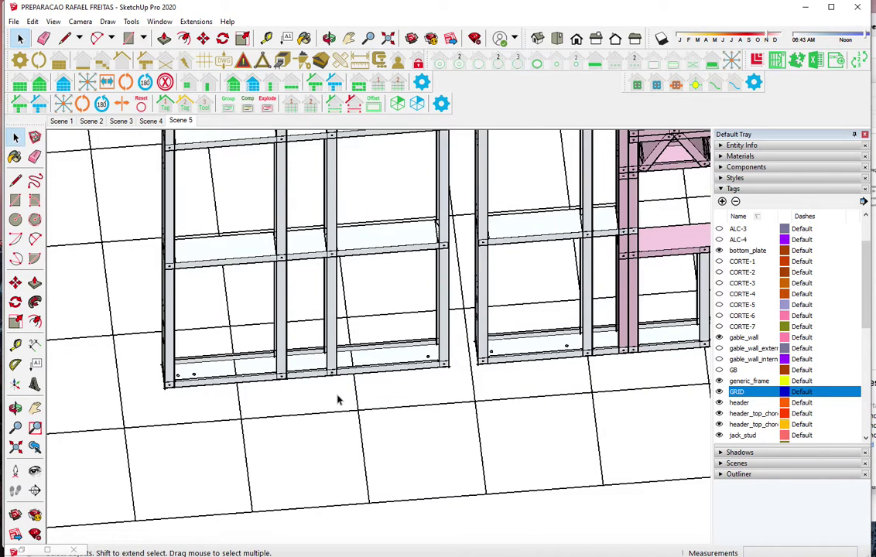
scroll(338, 398, "up", 3)
scroll(341, 382, "up", 3)
key("l")
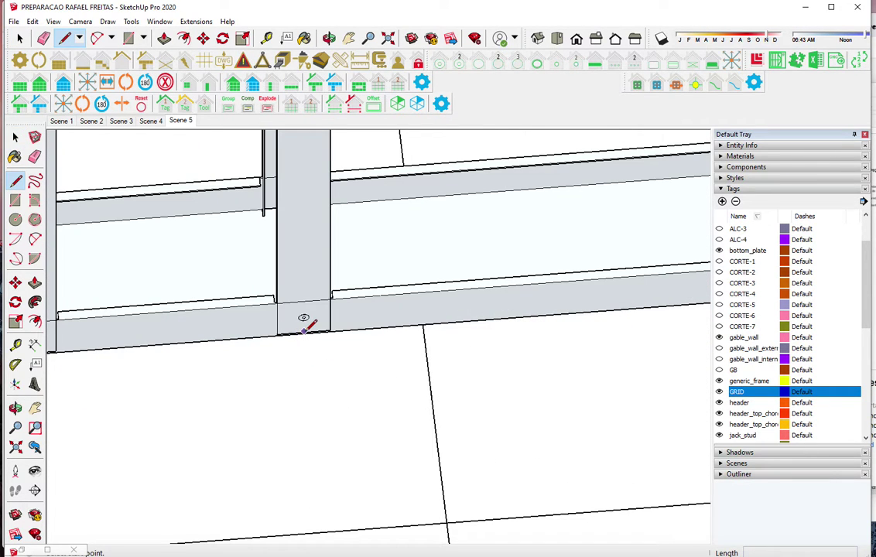
scroll(305, 333, "up", 1)
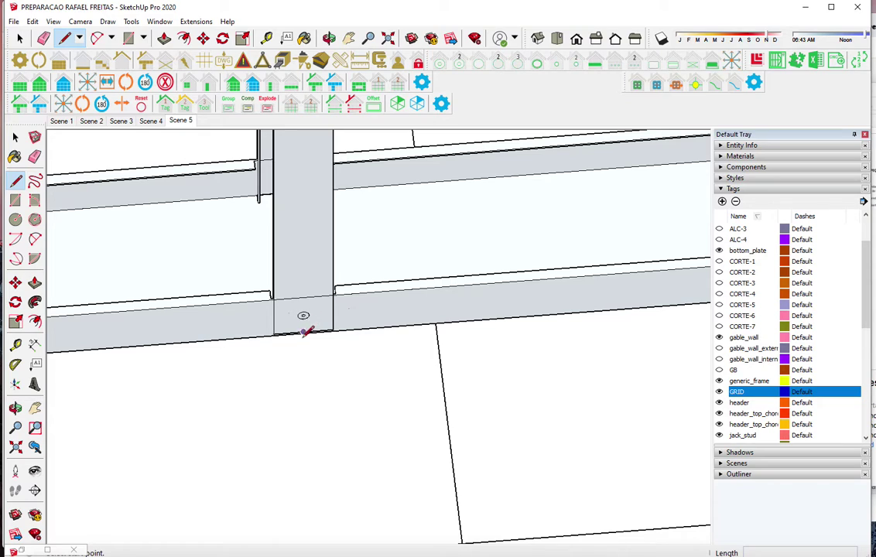
scroll(303, 332, "up", 1)
left_click(305, 328)
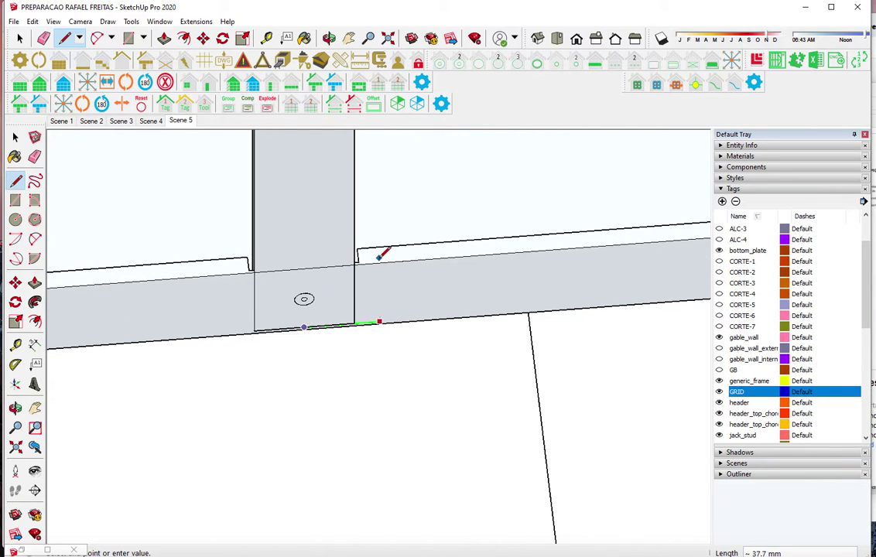
scroll(379, 254, "down", 3)
key("space")
Set the wall's First Stud Adjust Position to -112.0 mm
left_click(307, 229)
left_click(81, 103)
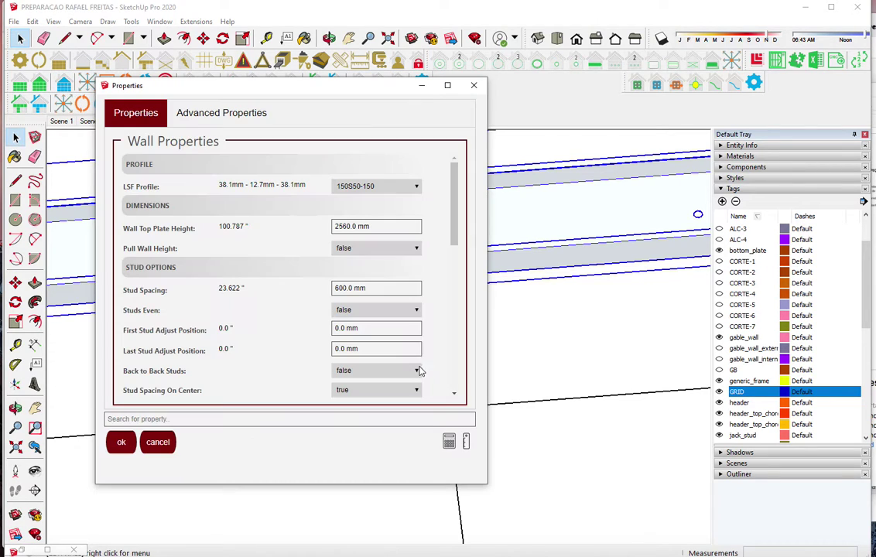
left_click(395, 328)
type("-112")
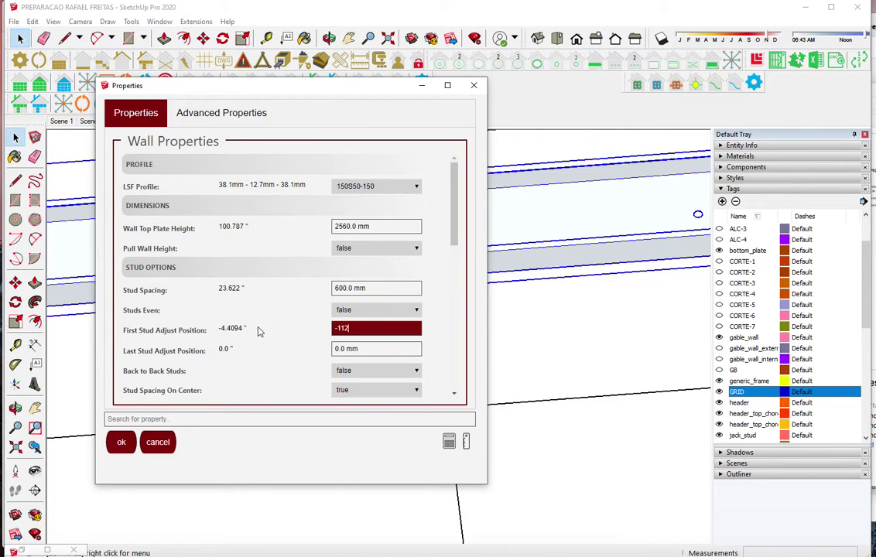
key("Return")
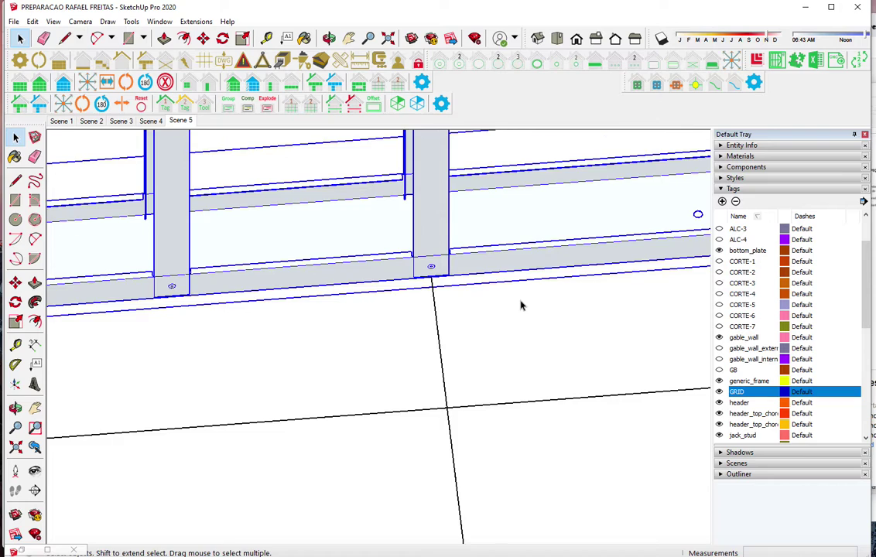
Re-measure the stud base against the grid and reconfirm the wall properties to regenerate studs
key("l")
scroll(334, 294, "up", 2)
scroll(333, 295, "up", 2)
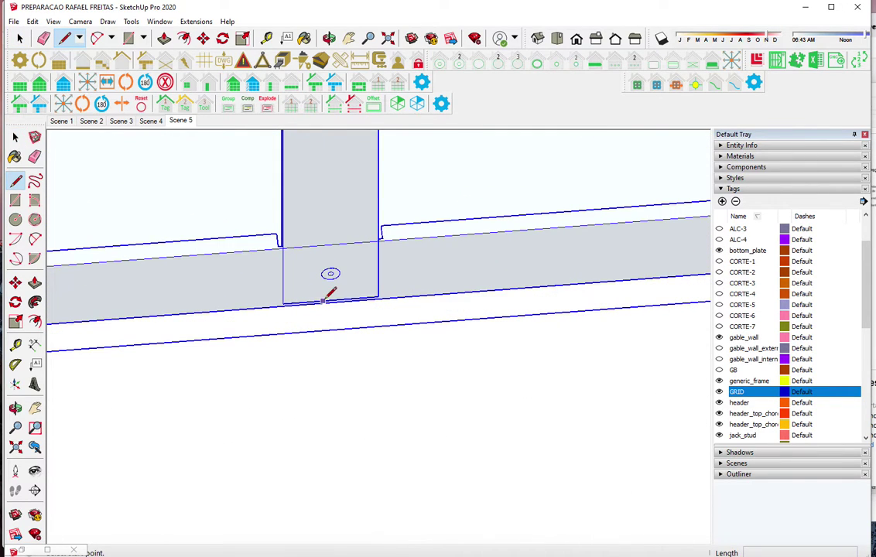
left_click(331, 300)
scroll(340, 267, "down", 2)
scroll(341, 268, "down", 2)
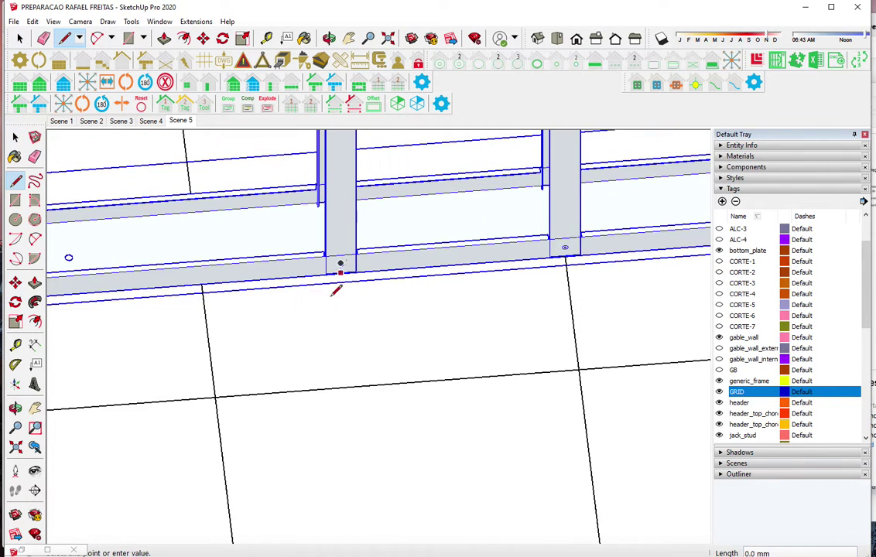
key("space")
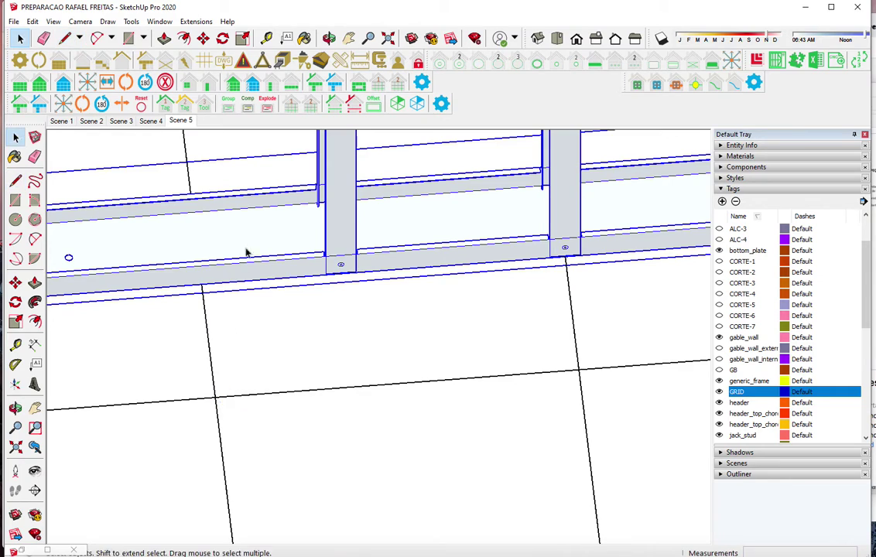
left_click(65, 85)
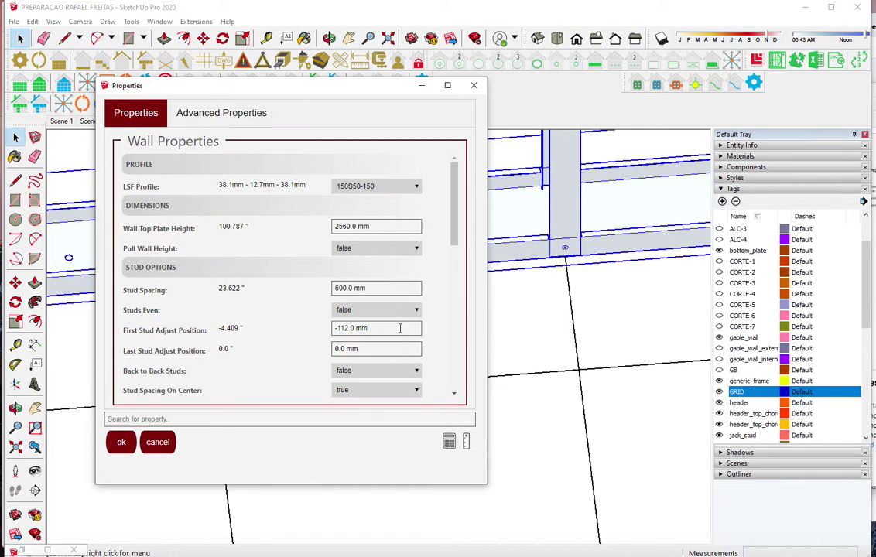
key("Tab")
key("Return")
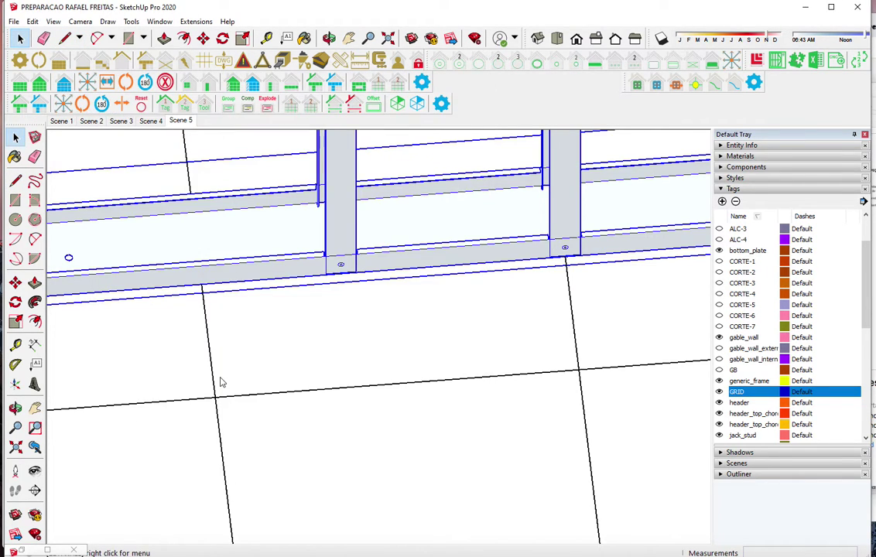
Measure from the right-hand wall's stud corner to the grid with a temporary line
scroll(332, 370, "up", 2)
scroll(230, 362, "down", 3)
scroll(172, 380, "down", 3)
scroll(172, 379, "down", 2)
scroll(171, 379, "down", 2)
scroll(172, 379, "down", 2)
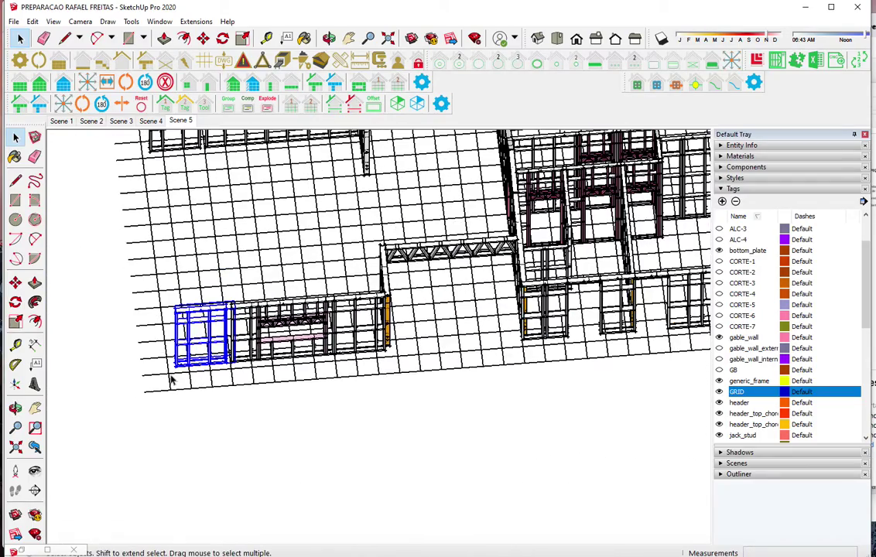
scroll(172, 380, "down", 2)
scroll(631, 346, "up", 3)
scroll(584, 350, "up", 2)
scroll(596, 341, "up", 2)
scroll(596, 344, "up", 2)
scroll(576, 337, "up", 2)
scroll(542, 340, "up", 3)
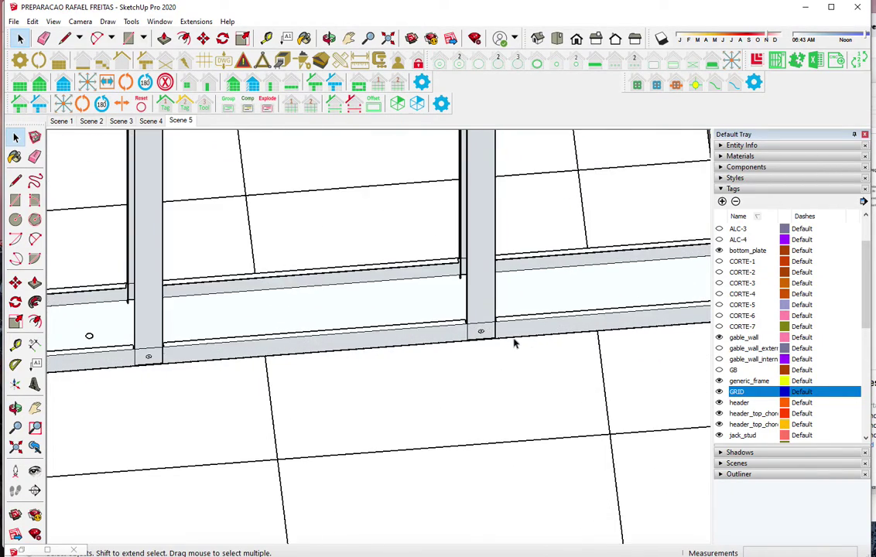
scroll(495, 337, "up", 2)
key("l")
scroll(458, 337, "up", 1)
left_click(462, 338)
scroll(333, 274, "down", 2)
scroll(472, 357, "down", 2)
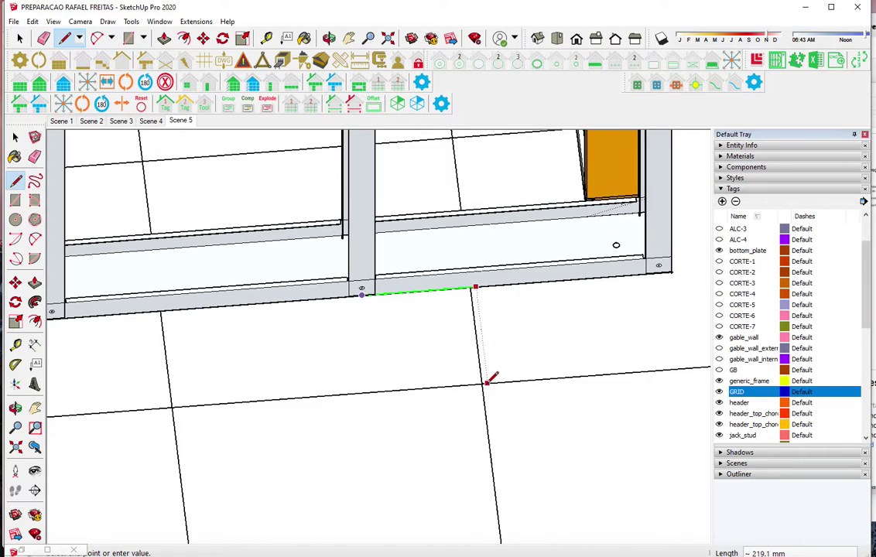
key("space")
Change the right-hand wall's First Stud Adjust Position so its studs align with the grid
left_click(311, 198)
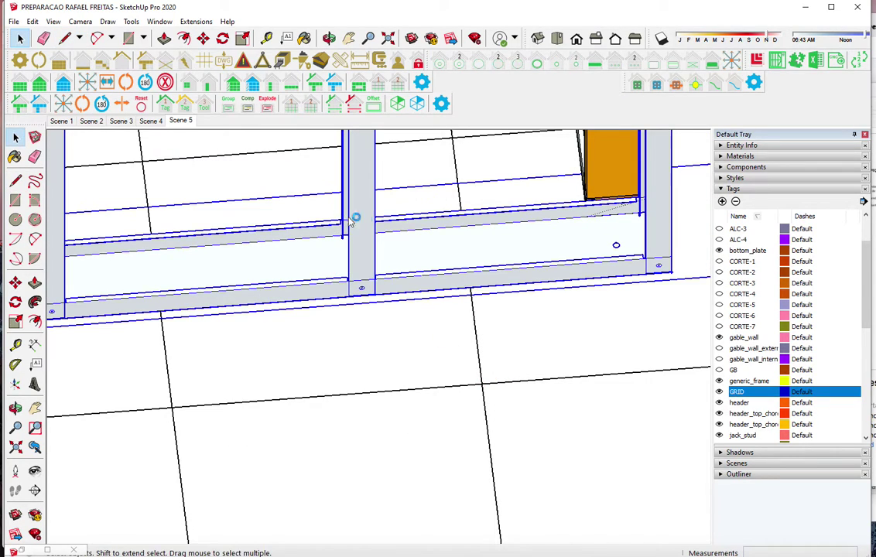
left_click(83, 90)
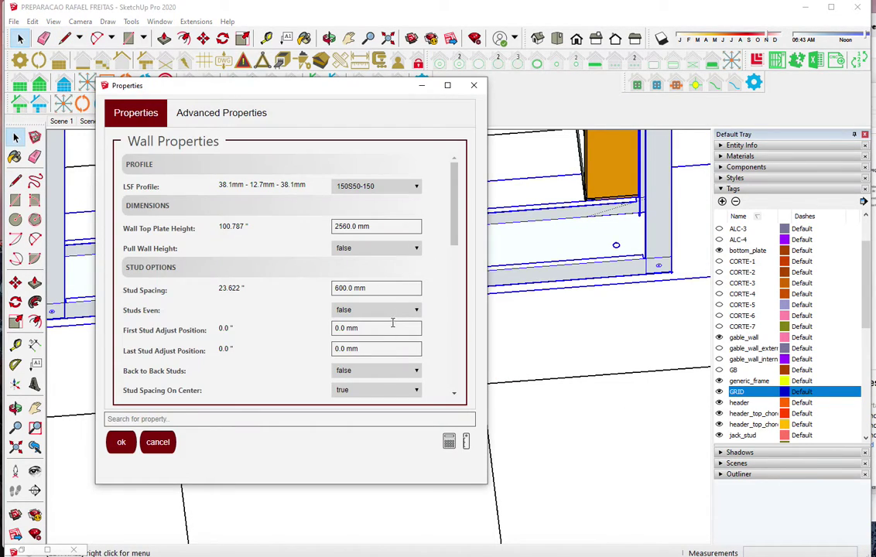
left_click(393, 328)
key("Return")
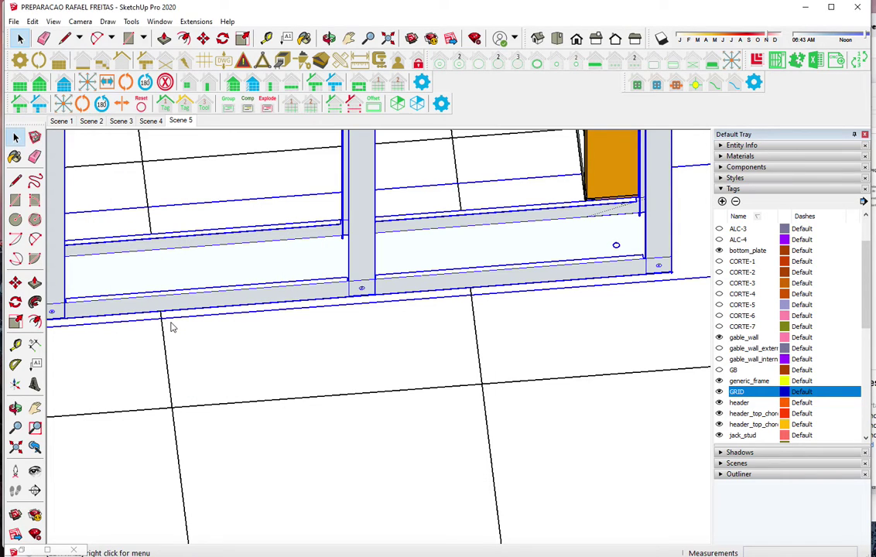
scroll(490, 370, "down", 5)
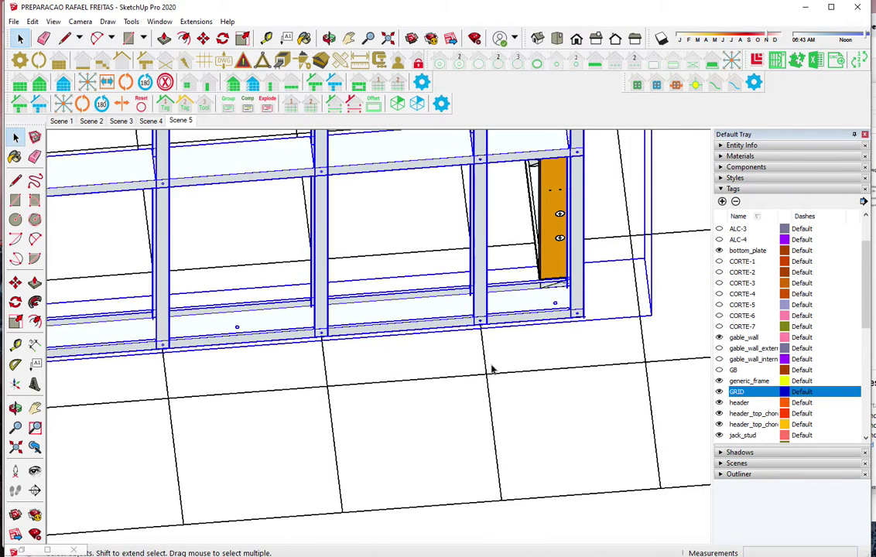
Accept the default Add Stud settings to begin placing a stud
scroll(510, 356, "up", 3)
scroll(474, 417, "down", 3)
scroll(555, 189, "down", 2)
scroll(533, 318, "up", 5)
scroll(533, 317, "up", 1)
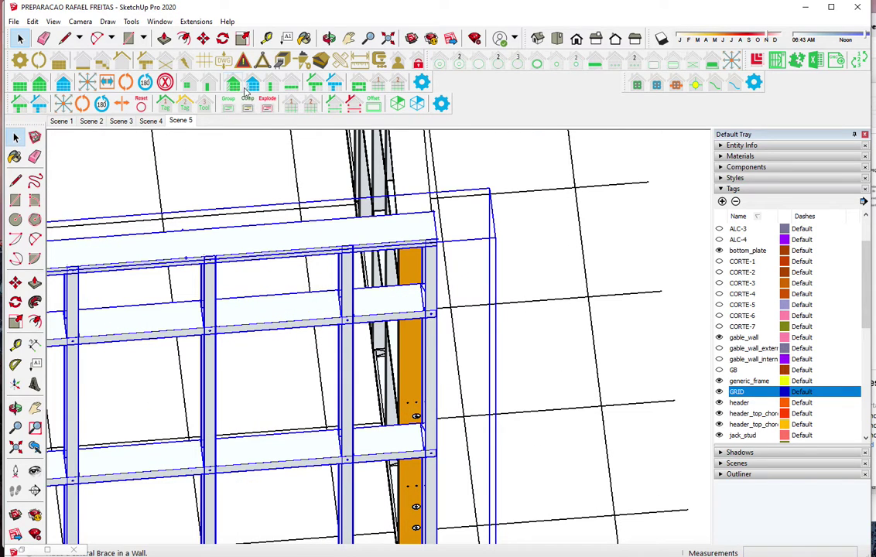
left_click(273, 89)
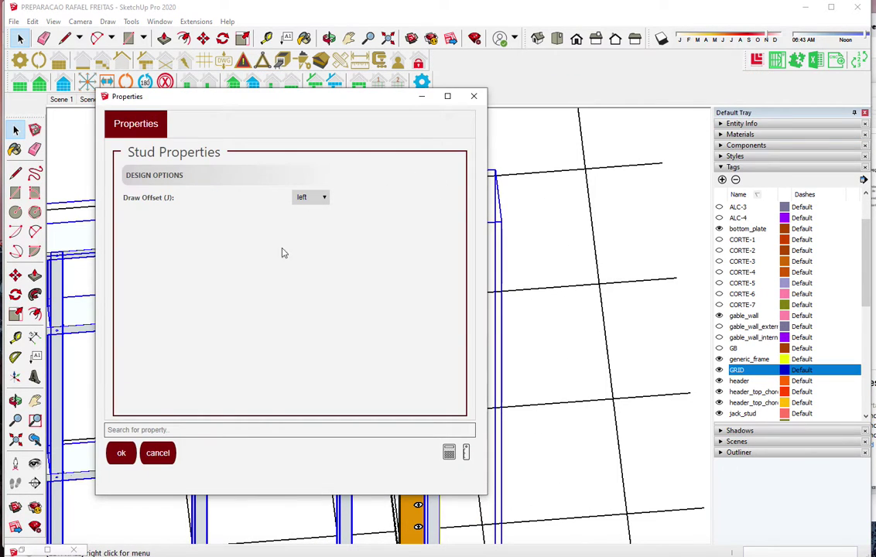
left_click(120, 454)
scroll(380, 194, "up", 2)
scroll(379, 194, "up", 2)
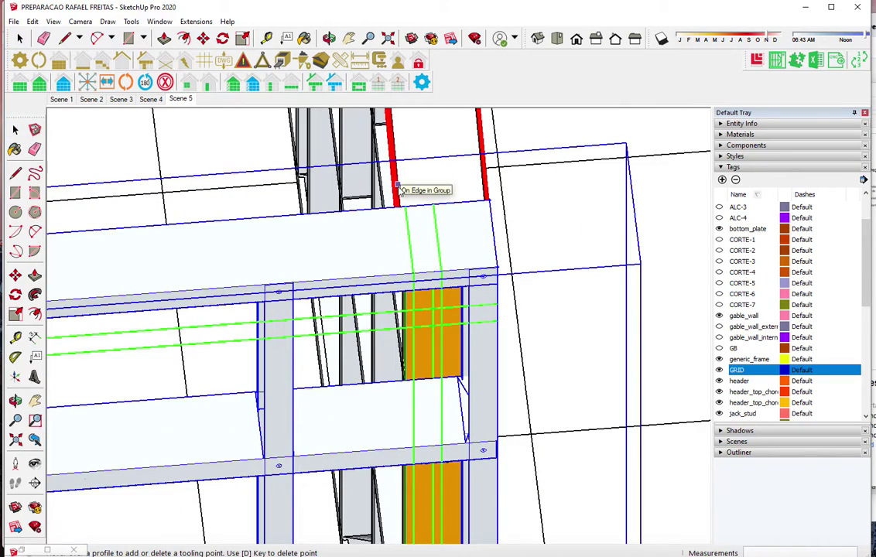
Set the stud Draw Offset to right and place it at the wall edge beside the orange stud
left_click(280, 63)
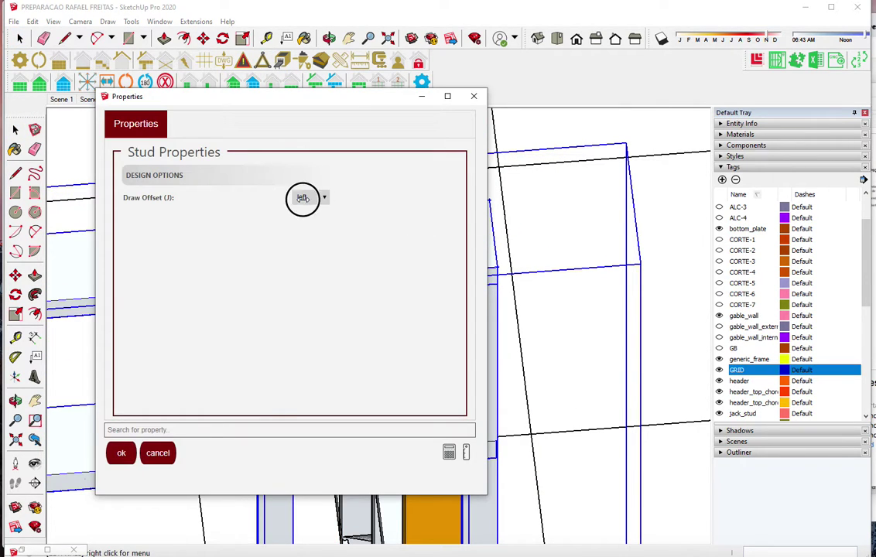
left_click(301, 199)
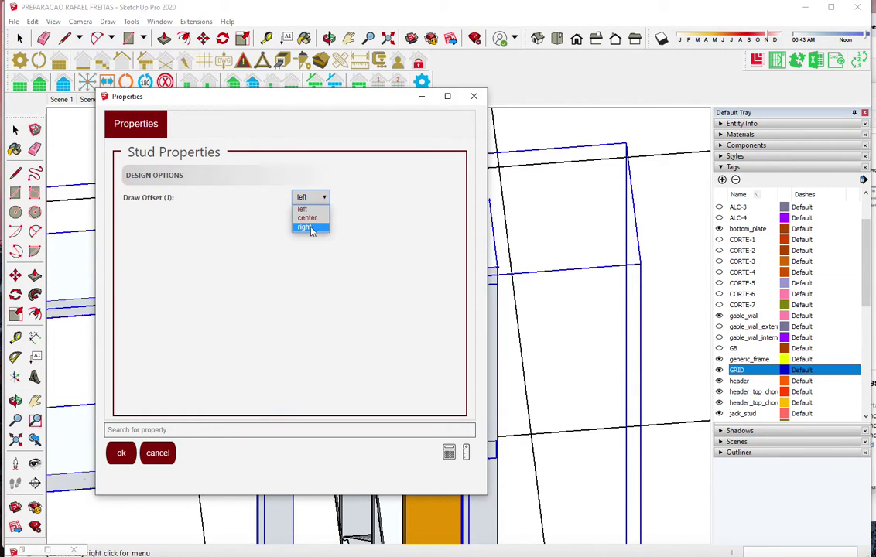
left_click(307, 223)
left_click(120, 453)
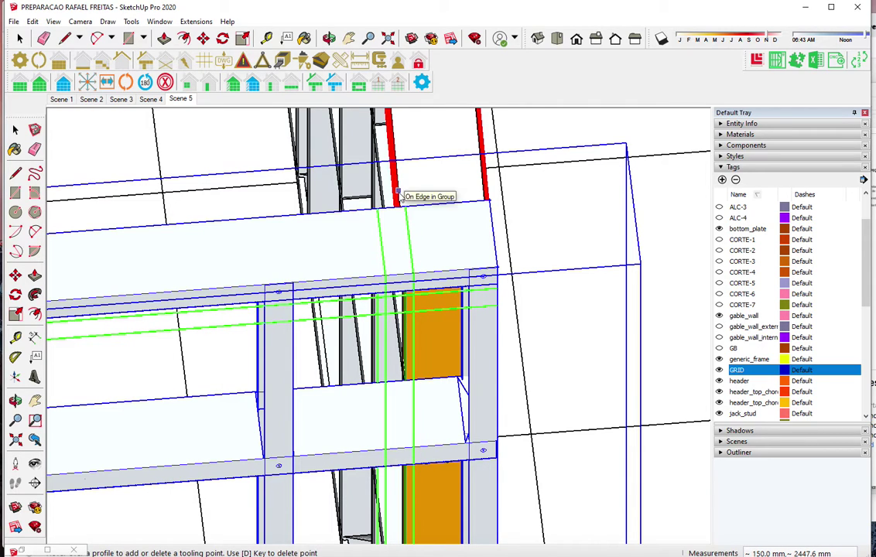
left_click(399, 194)
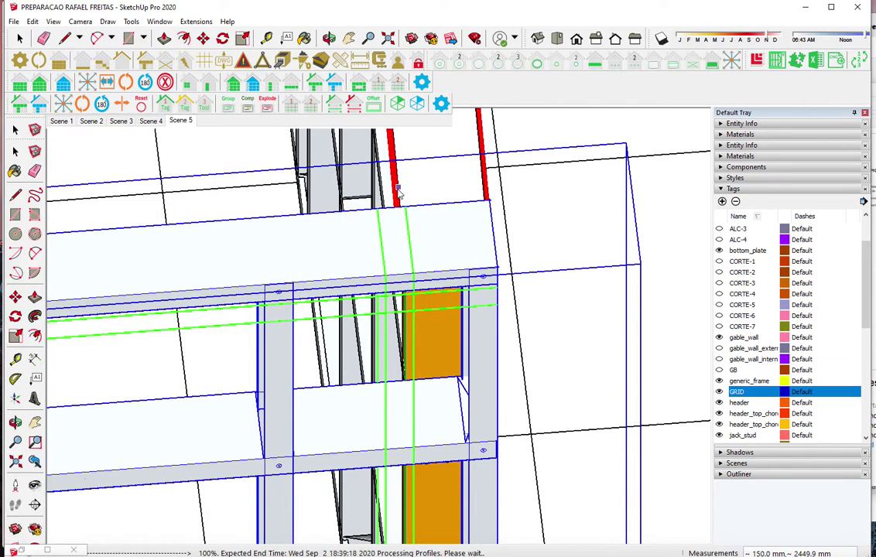
mouse_move(354, 254)
middle_mouse_down()
mouse_move(589, 390)
mouse_move(353, 452)
middle_mouse_up()
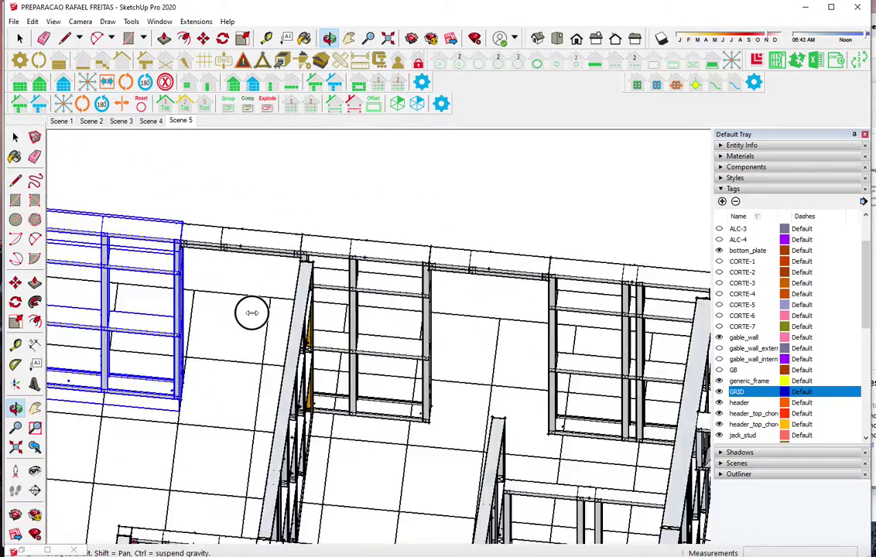
Measure the distance from the stud to the grid with a temporary line
scroll(347, 418, "up", 3)
scroll(346, 417, "up", 3)
scroll(344, 388, "up", 2)
key("space")
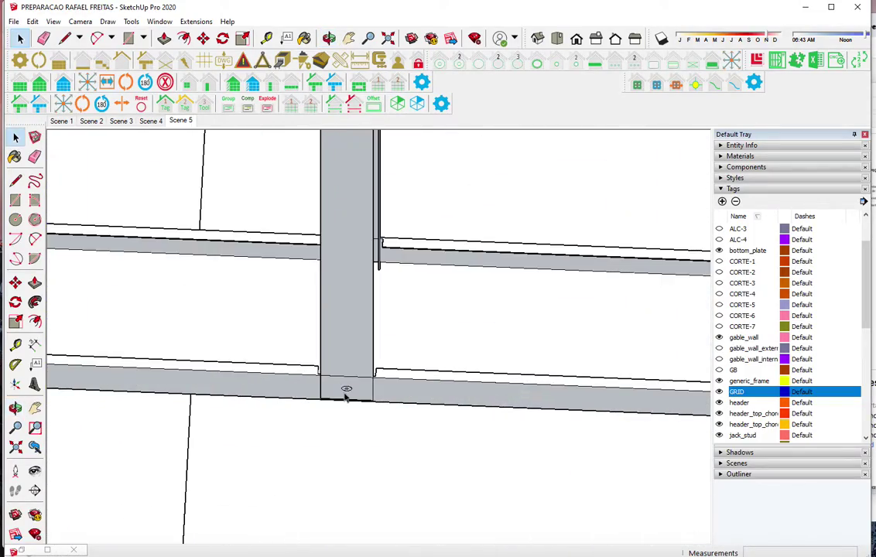
scroll(344, 388, "up", 2)
key("l")
left_click(349, 404)
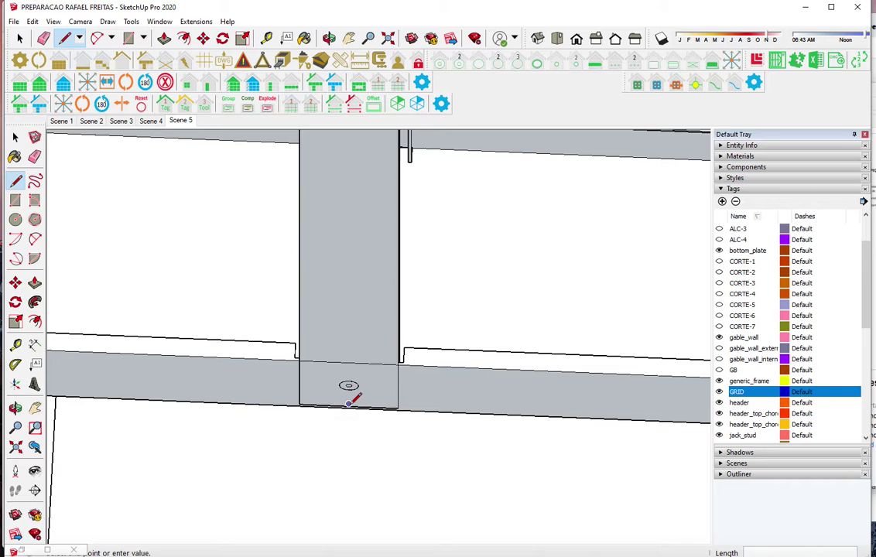
scroll(274, 277, "down", 3)
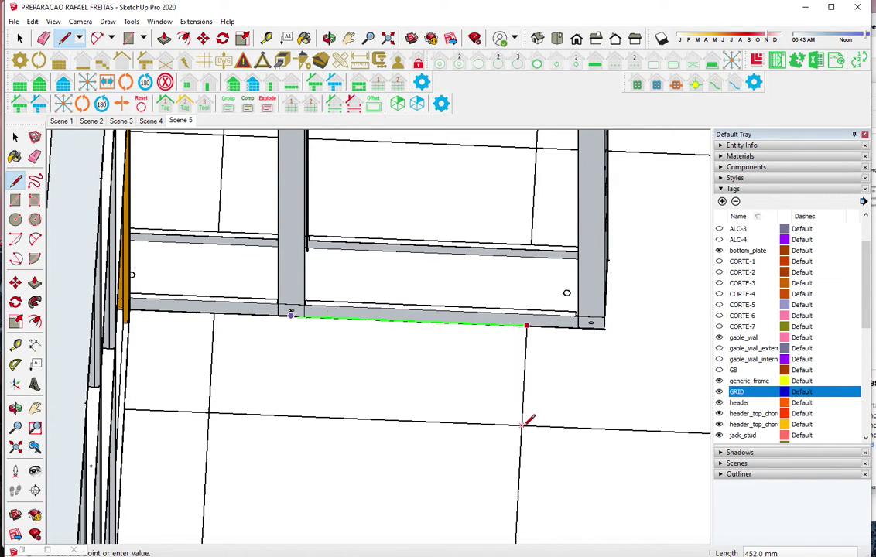
key("space")
Set the wall's stud adjust position to 45 mm
left_click(293, 250)
left_click(65, 83)
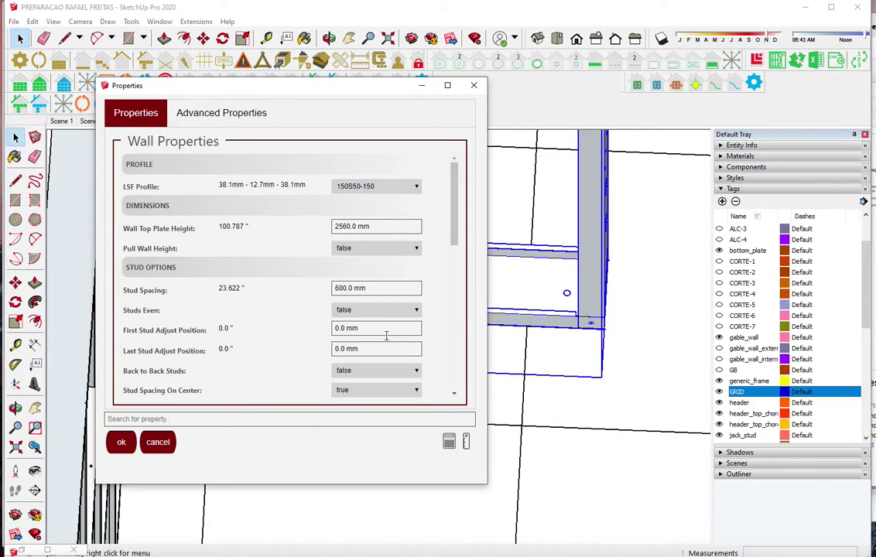
left_click(364, 348)
key("Return")
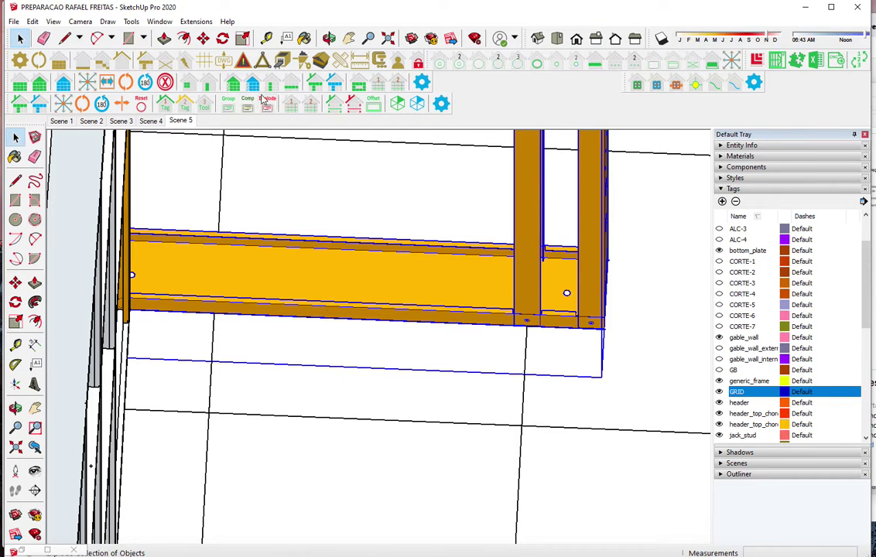
Add a stud with a right draw offset at the bottom plate's left end
left_click(567, 293)
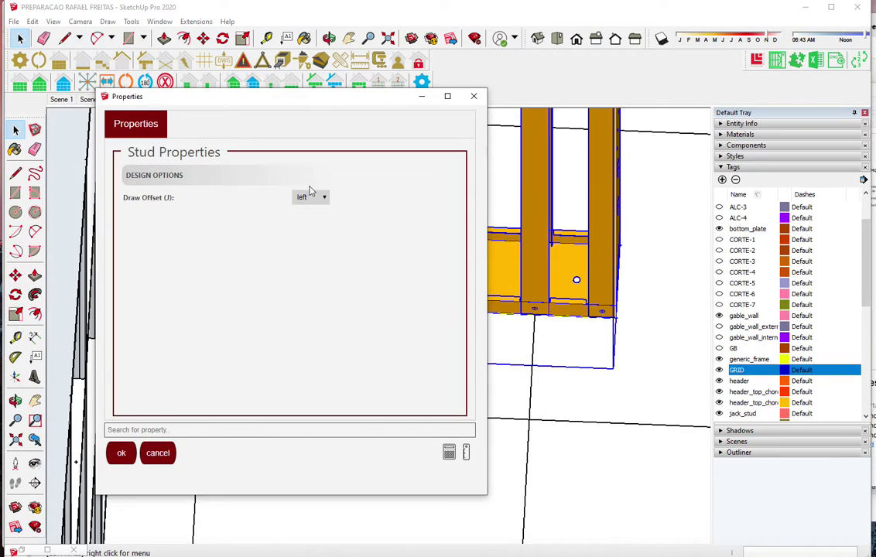
left_click(313, 197)
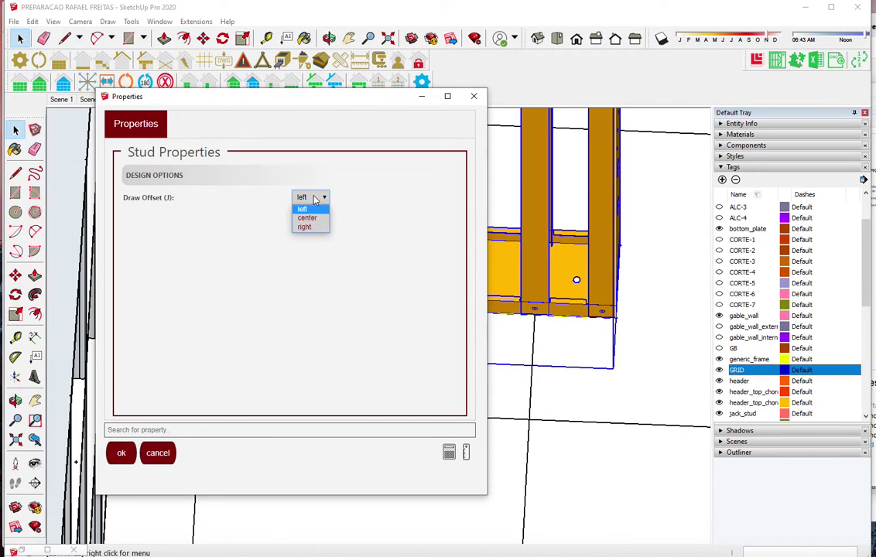
left_click(313, 219)
left_click(121, 453)
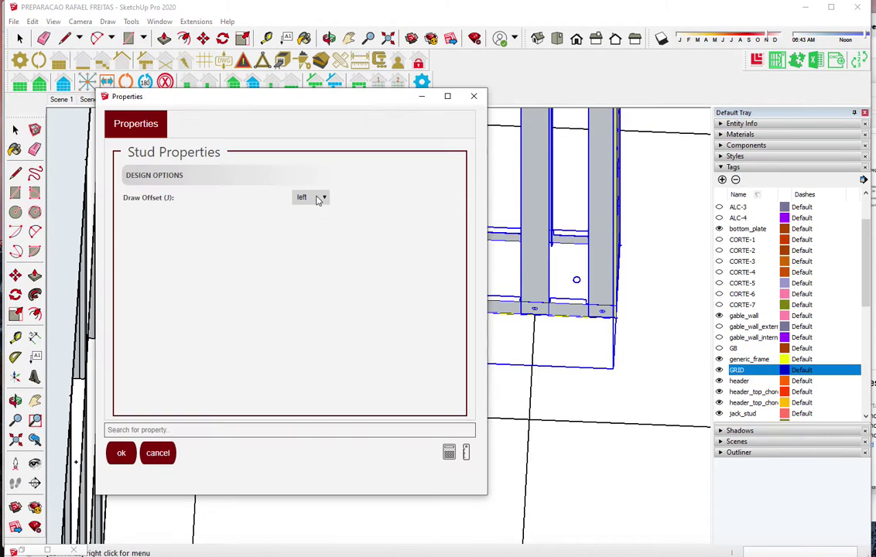
left_click(319, 198)
left_click(319, 227)
left_click(121, 453)
scroll(120, 301, "up", 2)
scroll(125, 306, "up", 3)
scroll(124, 309, "up", 2)
scroll(119, 296, "up", 1)
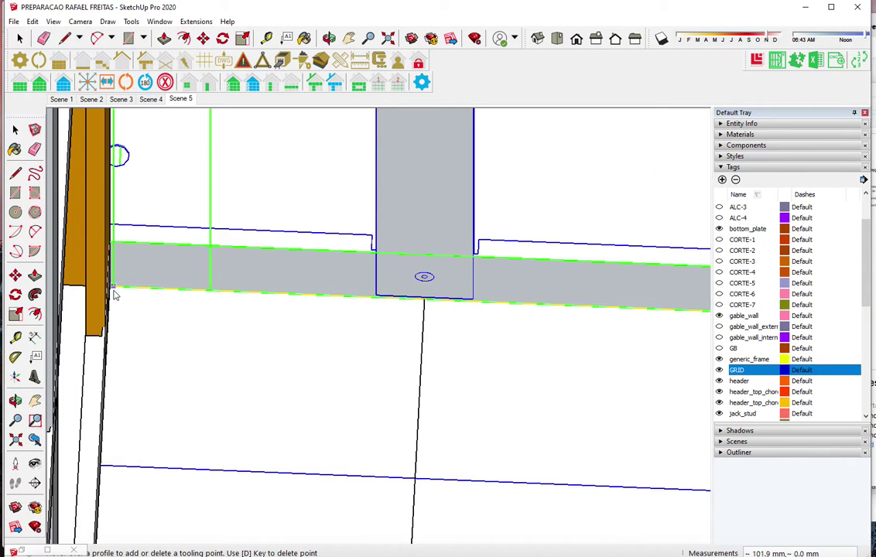
left_click(109, 286)
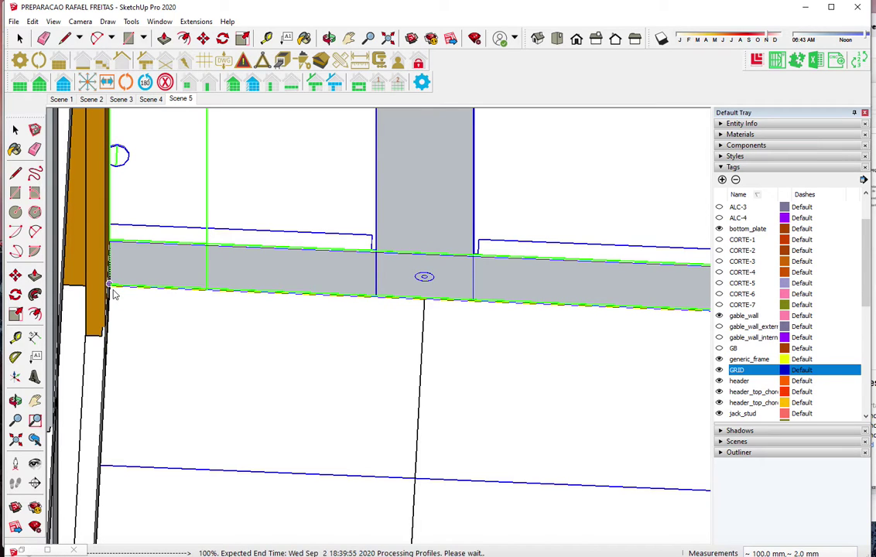
scroll(157, 288, "down", 3)
scroll(118, 325, "down", 2)
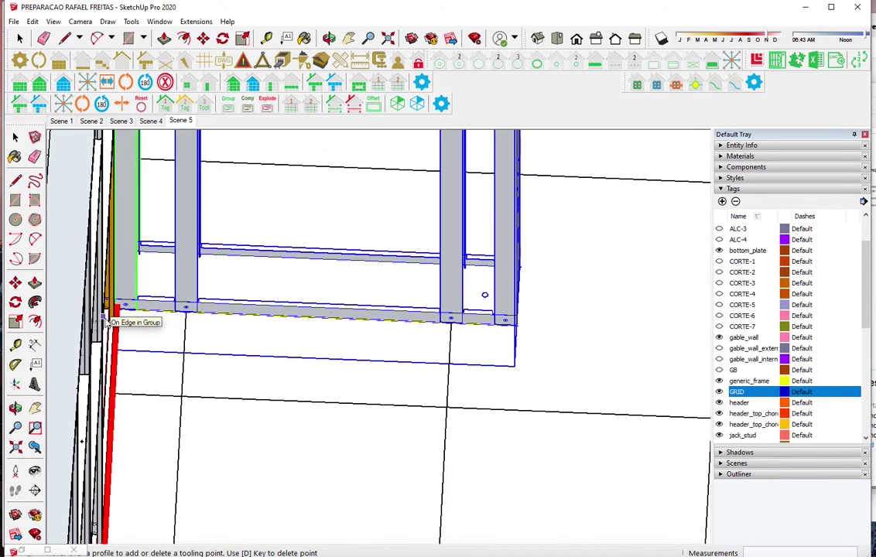
Measure from the bottom plate end to the grid with a temporary line
scroll(113, 323, "down", 2)
scroll(199, 328, "down", 2)
scroll(342, 308, "up", 3)
scroll(401, 334, "up", 2)
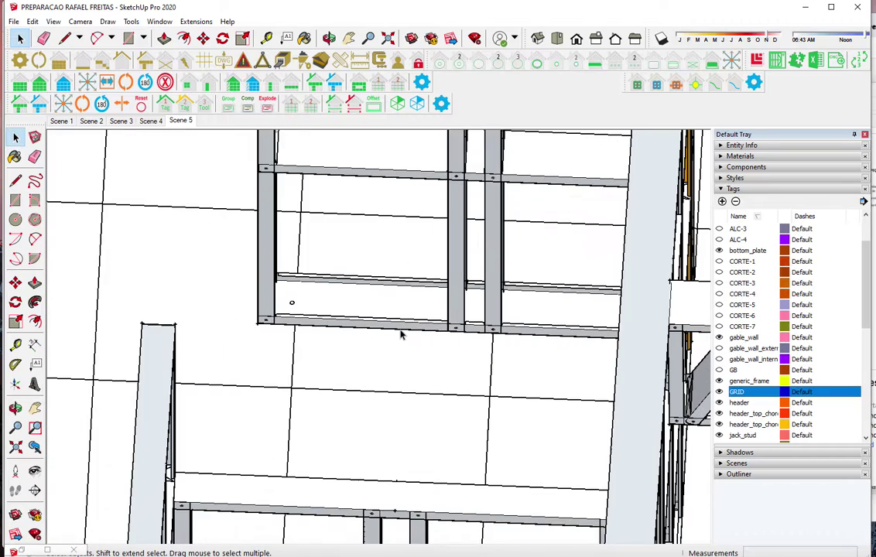
scroll(401, 328, "up", 2)
mouse_move(400, 328)
middle_mouse_down()
mouse_move(476, 306)
mouse_move(435, 327)
middle_mouse_up()
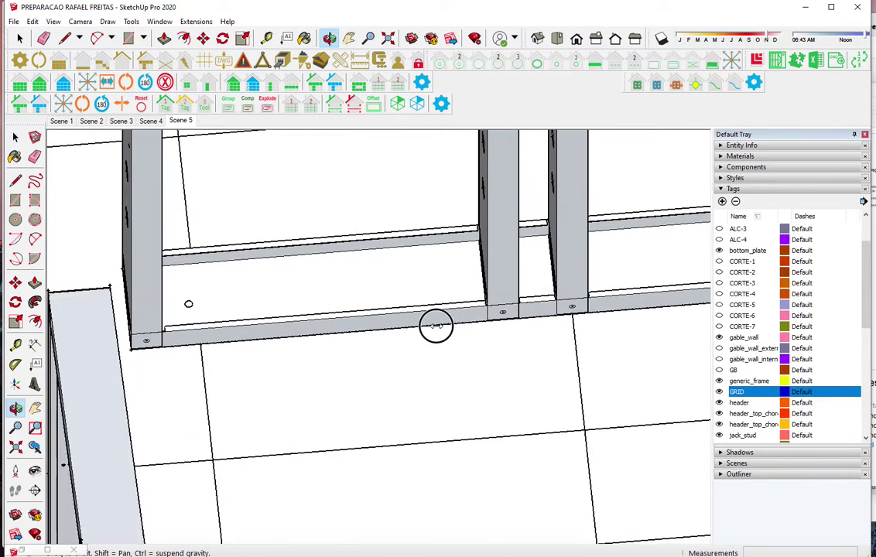
scroll(453, 328, "up", 2)
key("l")
scroll(554, 318, "up", 2)
left_click(534, 299)
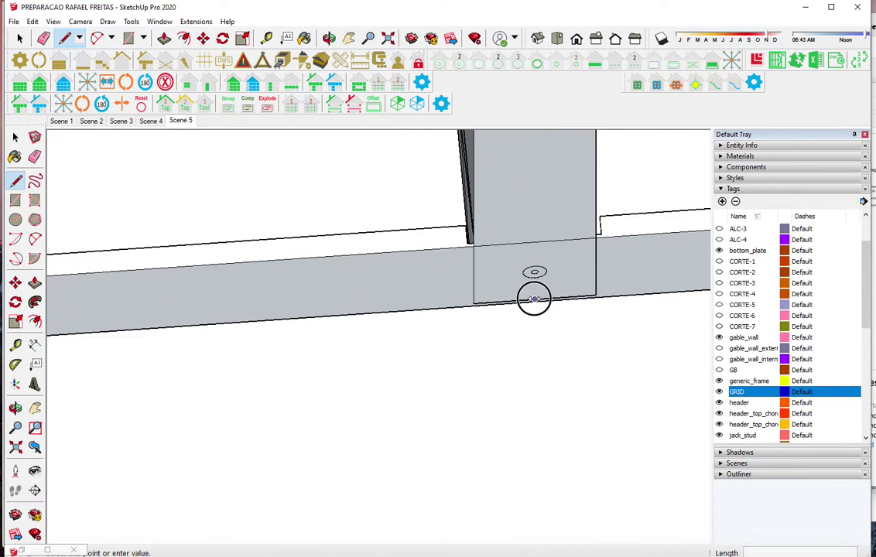
scroll(549, 236, "down", 2)
scroll(542, 243, "down", 2)
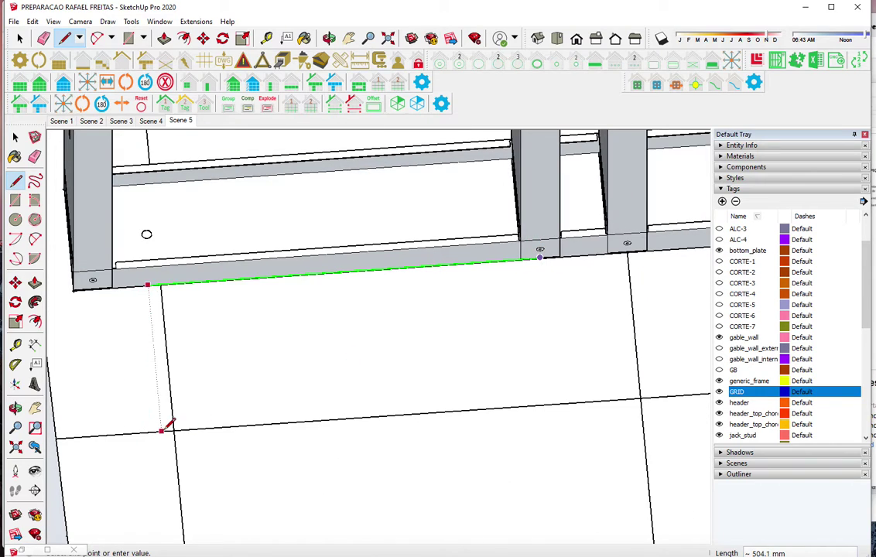
key("space")
Set the wall's First Stud Adjust Position to -488 mm
left_click(171, 277)
left_click(63, 84)
type("-488")
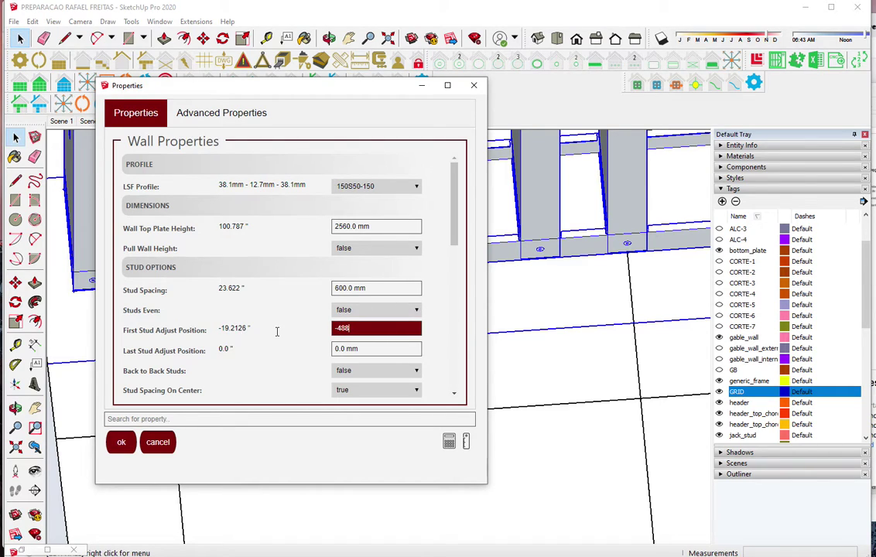
key("Return")
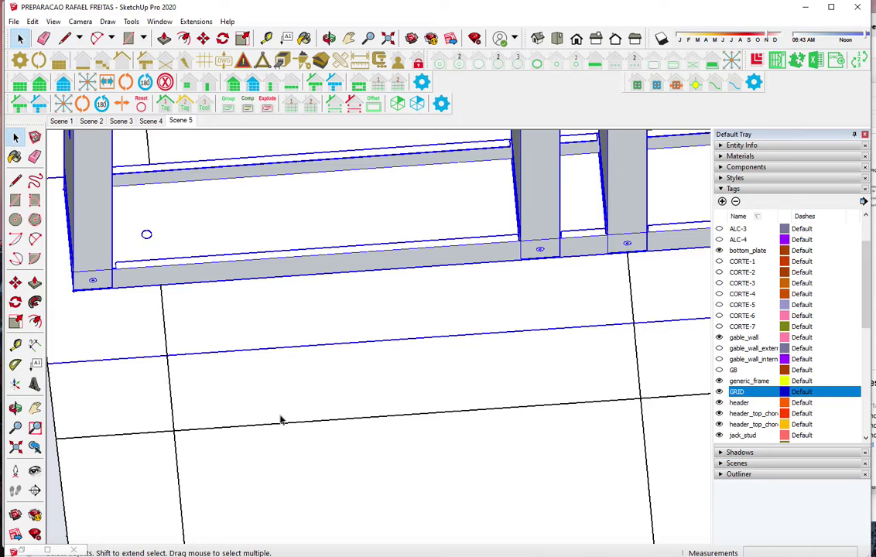
middle_click_drag(277, 427, 360, 304)
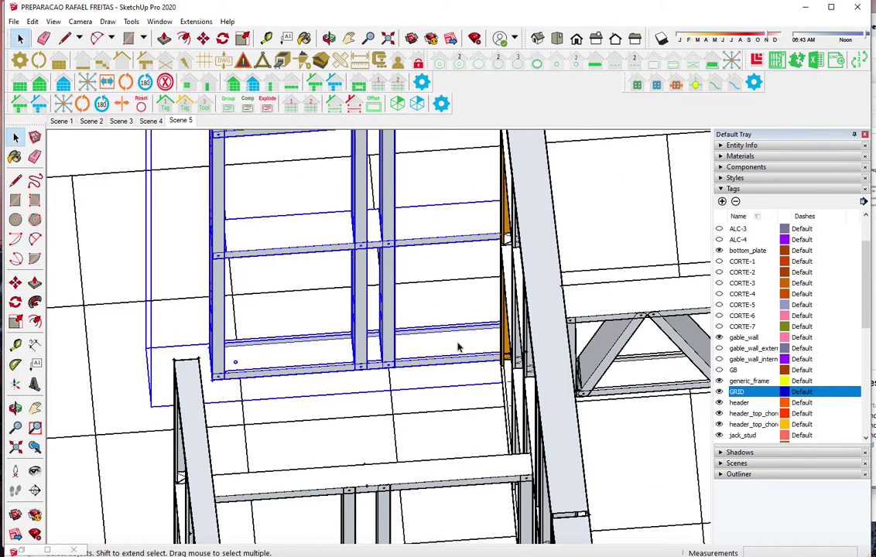
Apply a new First Stud Adjust Position to the right wall panel's framing
scroll(458, 347, "down", 3)
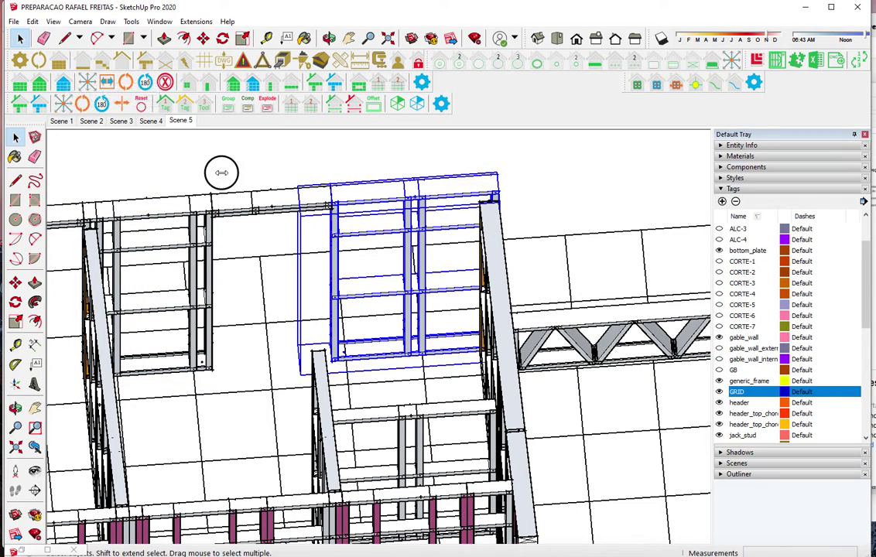
left_click(366, 236)
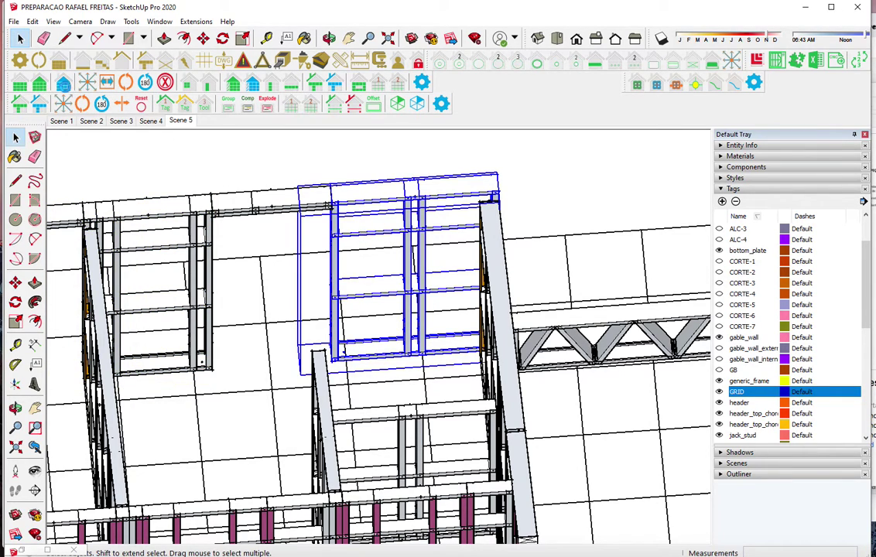
left_click(64, 85)
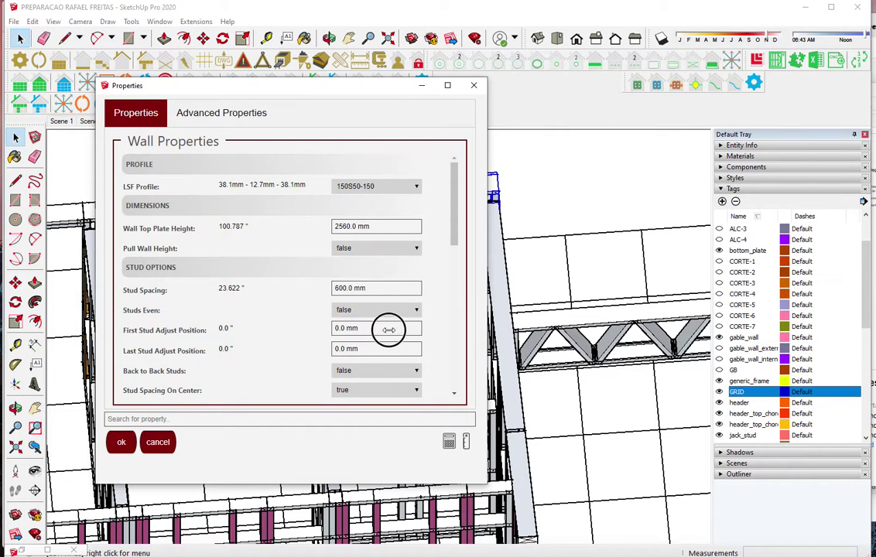
left_click(389, 330)
key("Return")
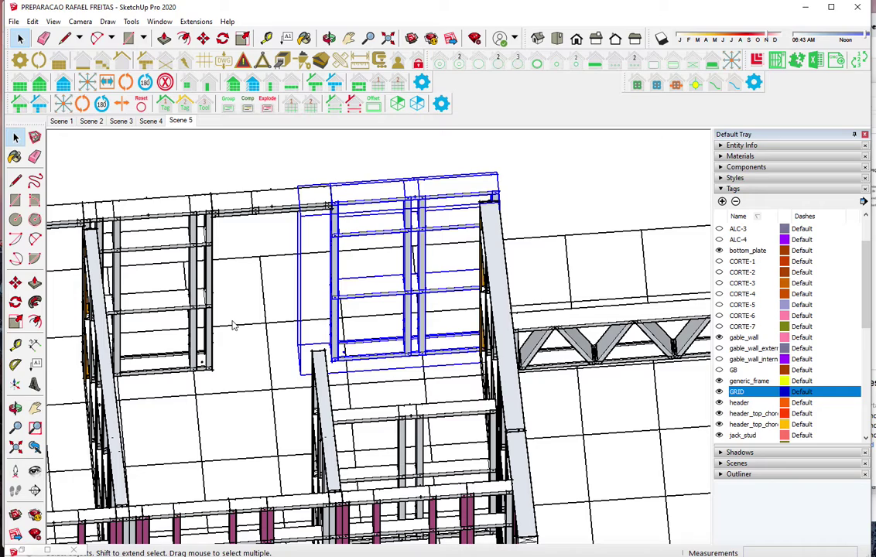
Set the middle wall's First Stud Adjust Position to -488 mm
left_click(302, 267)
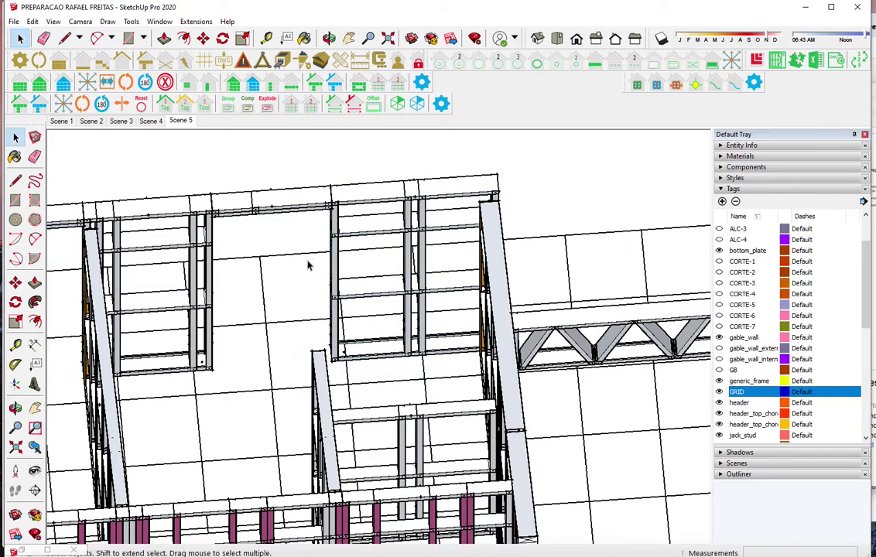
left_click(335, 238)
left_click(63, 103)
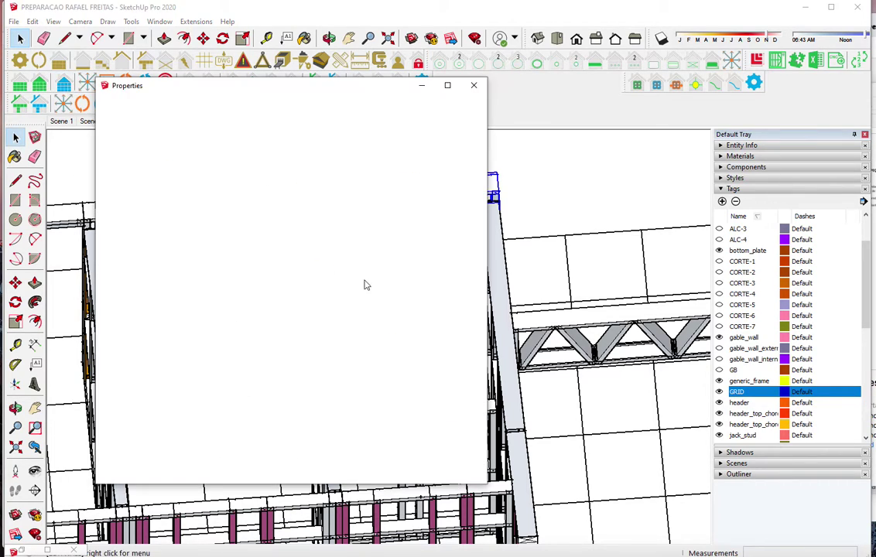
left_click(334, 328)
type("-488")
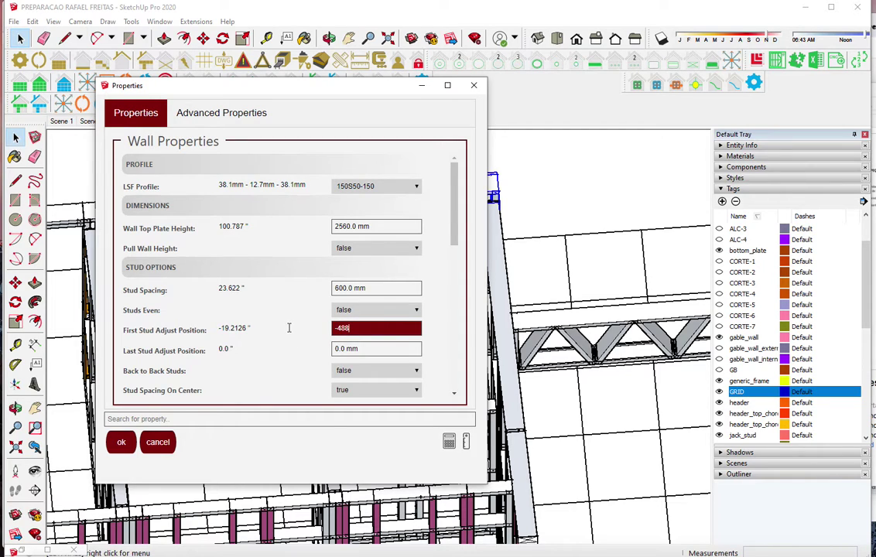
key("Return")
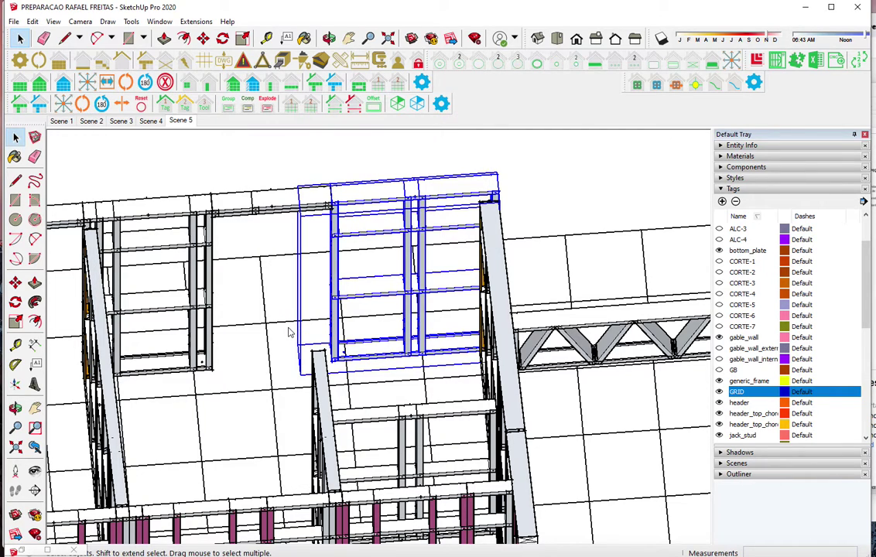
Delete the off-grid stud from the middle wall and set stud Draw Offset to center
left_click(147, 91)
left_click(407, 248)
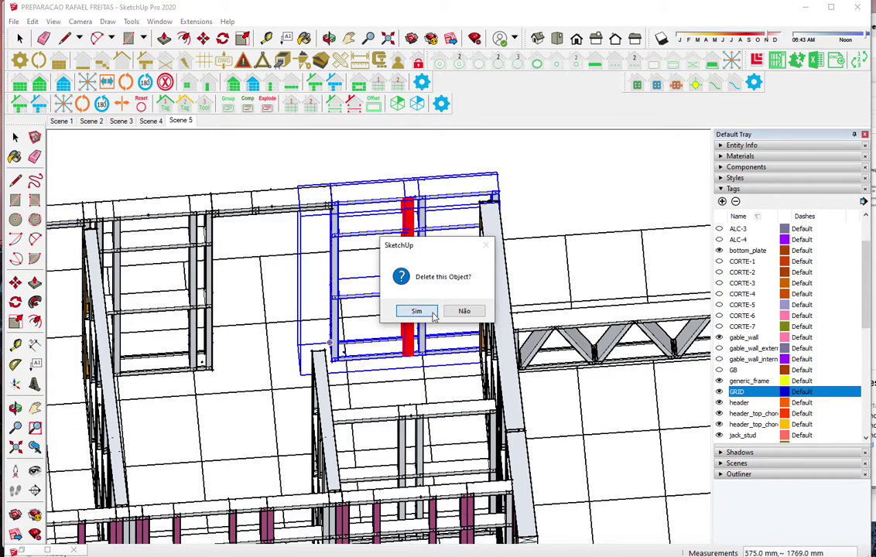
left_click(433, 316)
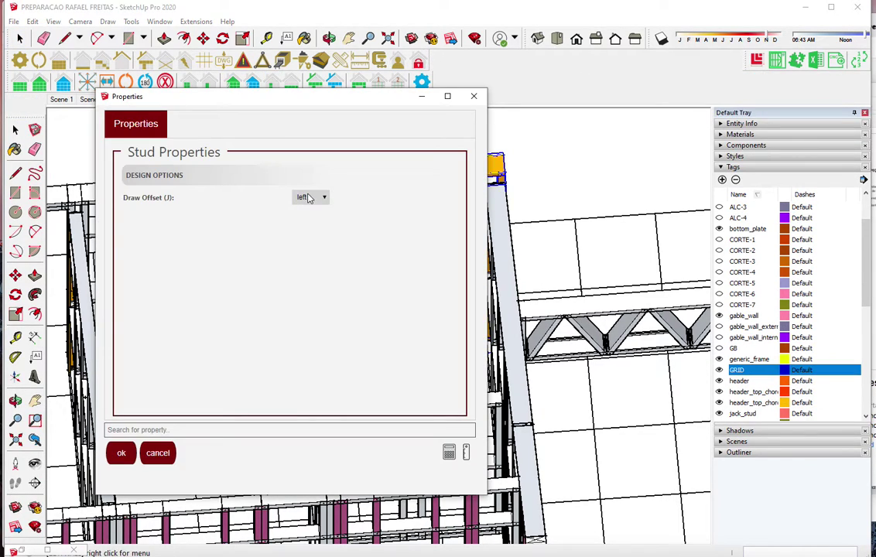
left_click(310, 196)
left_click(308, 218)
left_click(120, 453)
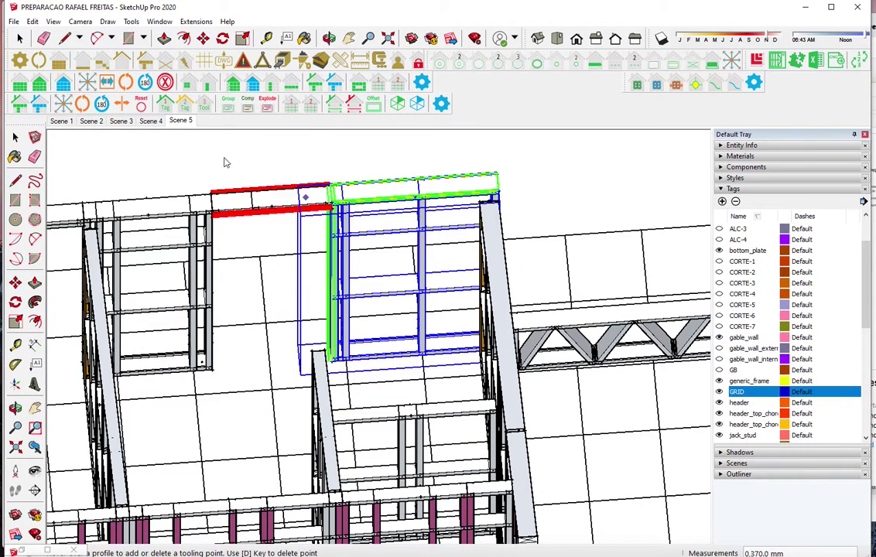
Add a centre-offset stud at the wall's end on the grid line
key("Escape")
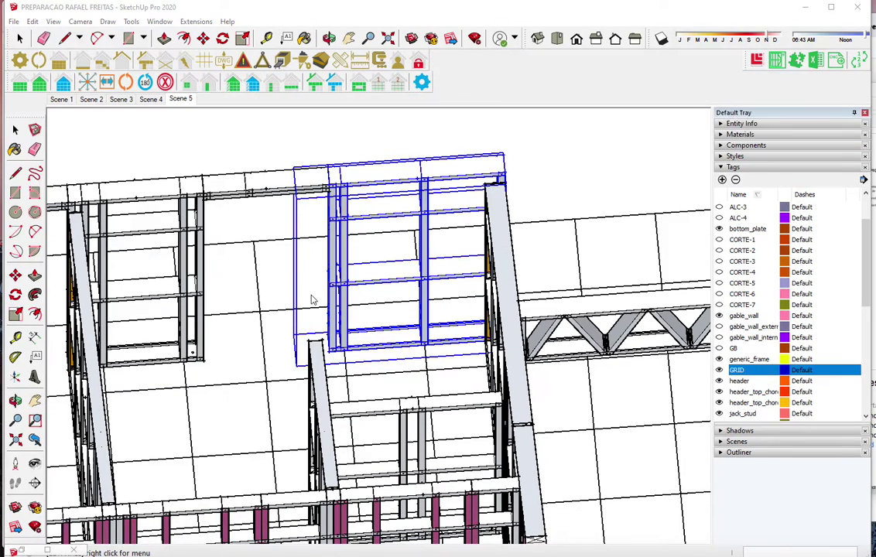
left_click(313, 299)
left_click(132, 450)
scroll(483, 194, "up", 2)
scroll(483, 194, "up", 3)
scroll(484, 195, "up", 2)
scroll(483, 195, "up", 2)
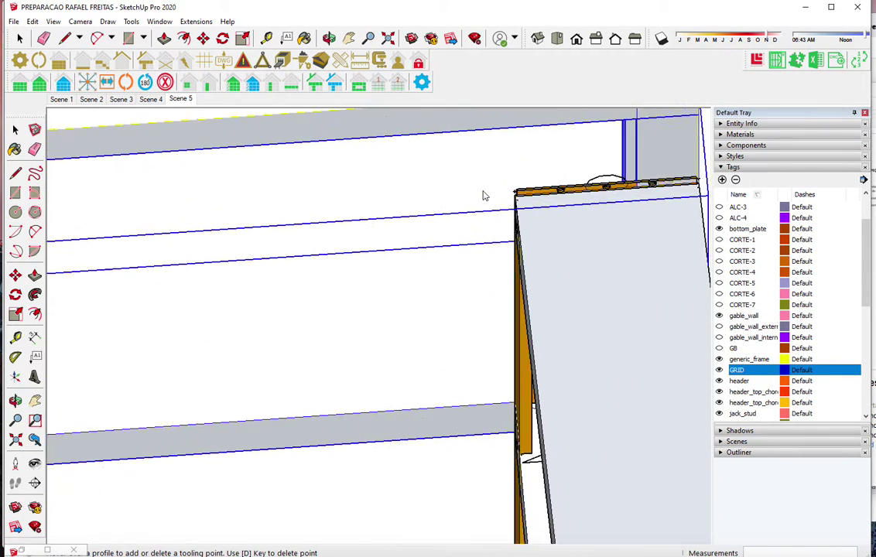
scroll(522, 211, "up", 2)
left_click(549, 218)
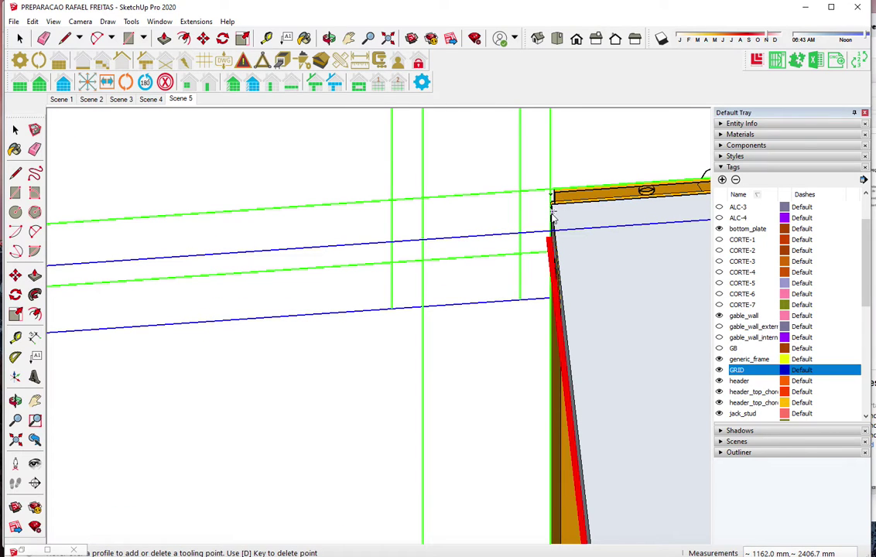
Zoom out and orbit toward a top view to check the wall framing
scroll(511, 198, "down", 2)
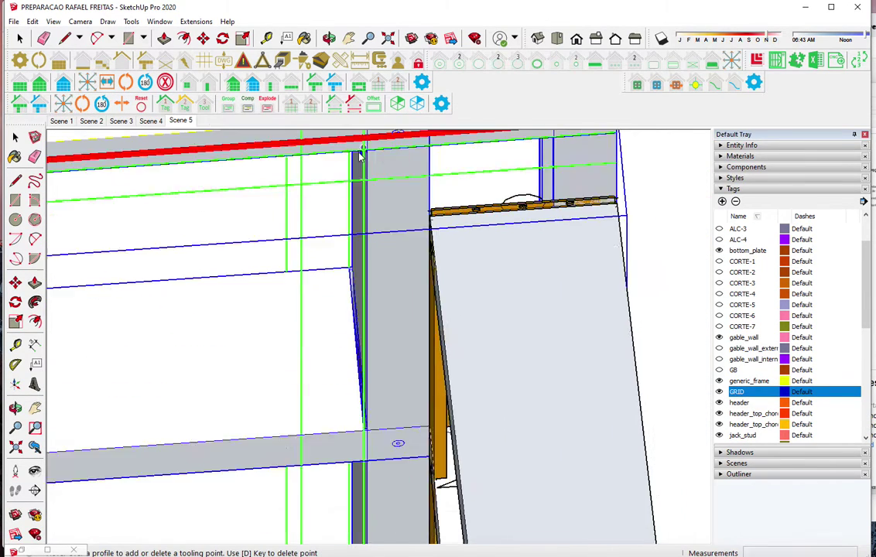
scroll(487, 182, "down", 2)
scroll(473, 176, "down", 2)
scroll(474, 176, "down", 2)
scroll(476, 178, "down", 1)
scroll(476, 182, "down", 1)
scroll(473, 189, "down", 1)
middle_click_drag(473, 194, 436, 358)
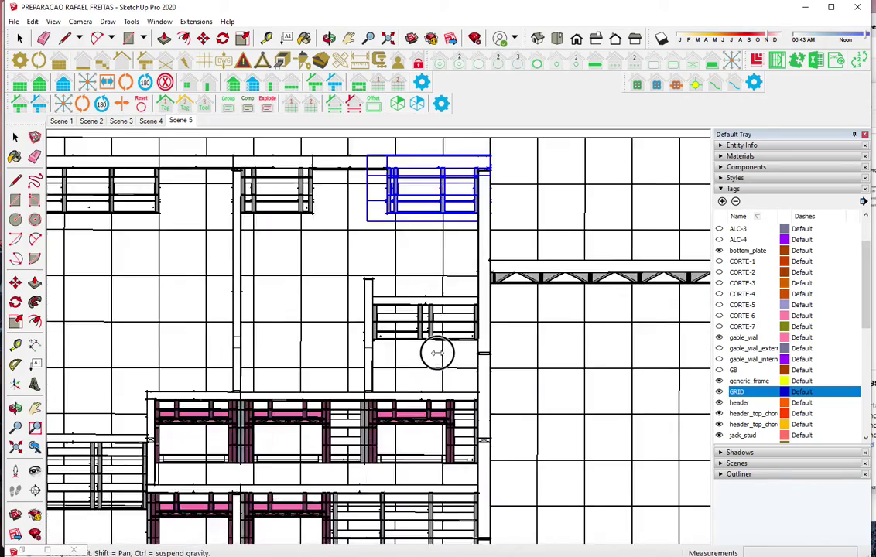
Tilt the view toward the wall and measure from a stud's base with a line
middle_click_drag(436, 358, 465, 336)
scroll(411, 348, "up", 2)
scroll(442, 347, "up", 2)
scroll(442, 347, "up", 2)
scroll(442, 347, "up", 2)
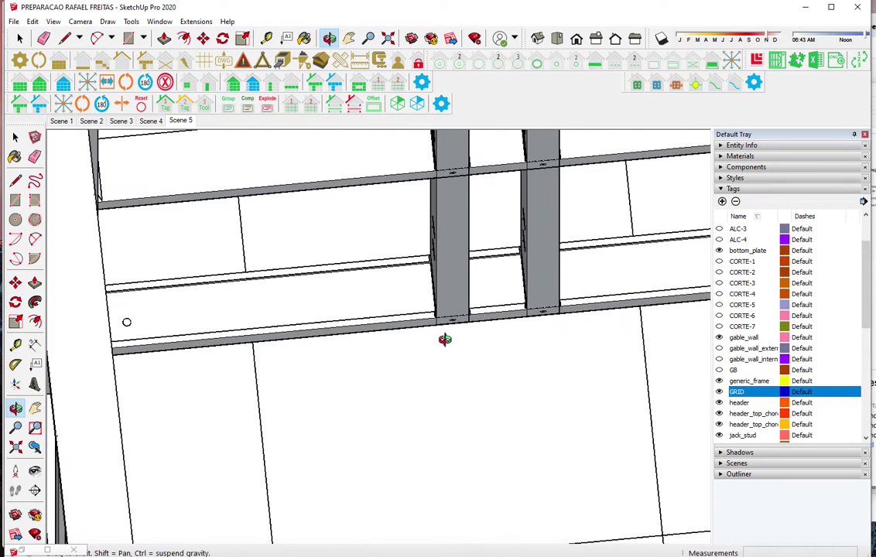
scroll(442, 340, "up", 2)
scroll(444, 339, "up", 1)
key("l")
scroll(468, 278, "up", 2)
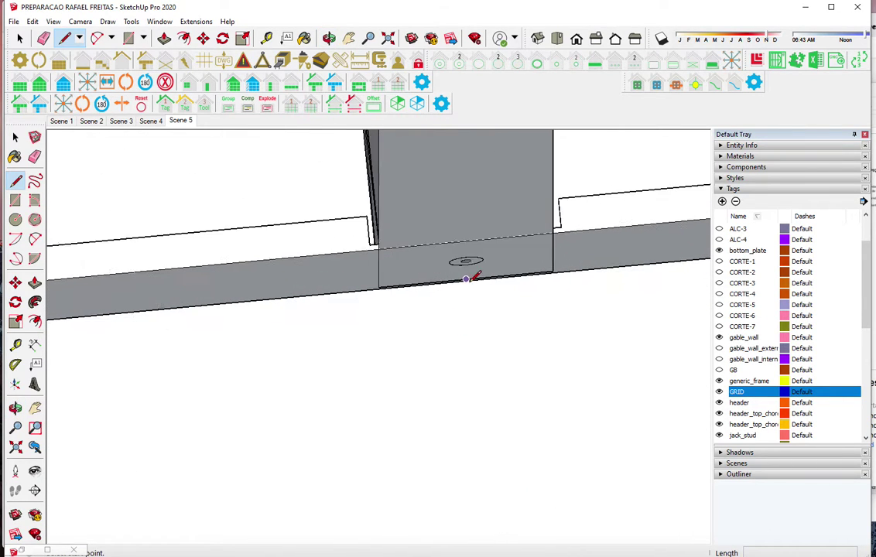
scroll(469, 277, "up", 2)
left_click(466, 277)
scroll(554, 222, "down", 2)
scroll(554, 222, "down", 2)
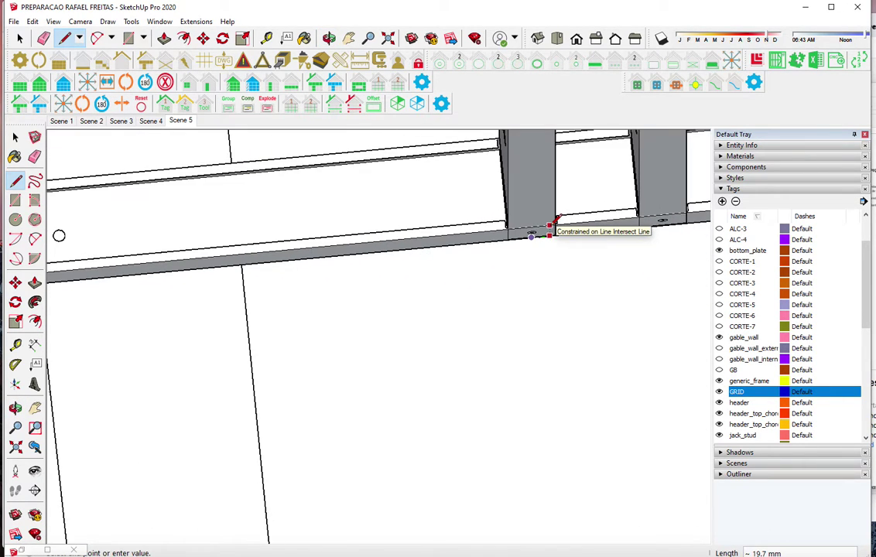
scroll(554, 222, "down", 2)
scroll(554, 222, "down", 1)
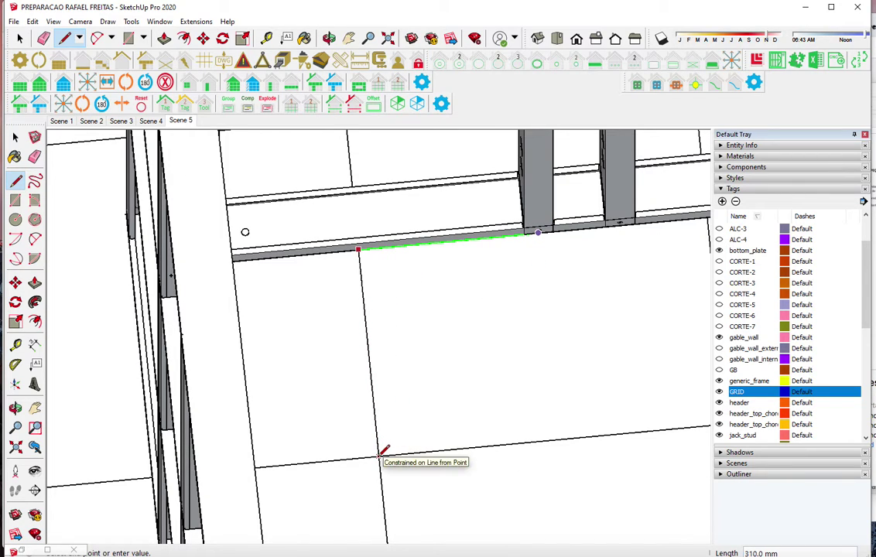
key("space")
Shift the wall's first stud back with a negative First Stud Adjust Position
left_click(533, 175)
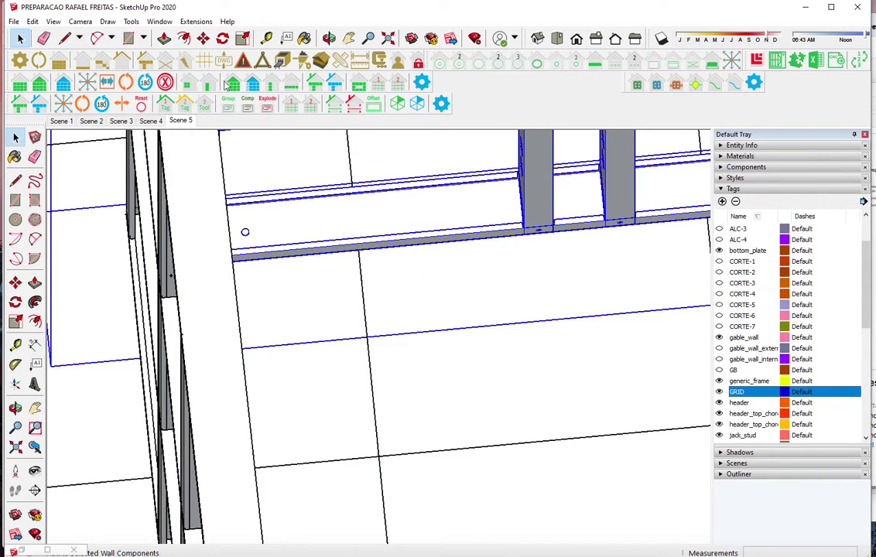
left_click(63, 82)
type("-310")
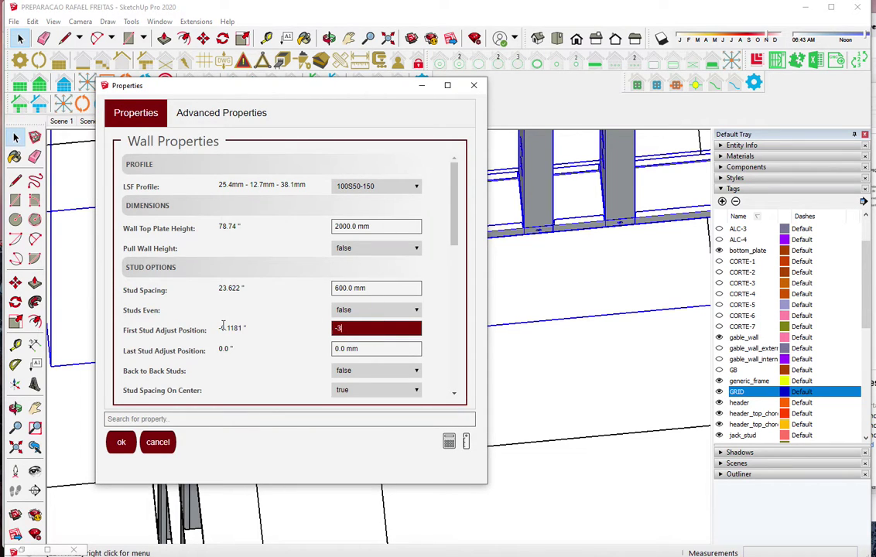
key("Return")
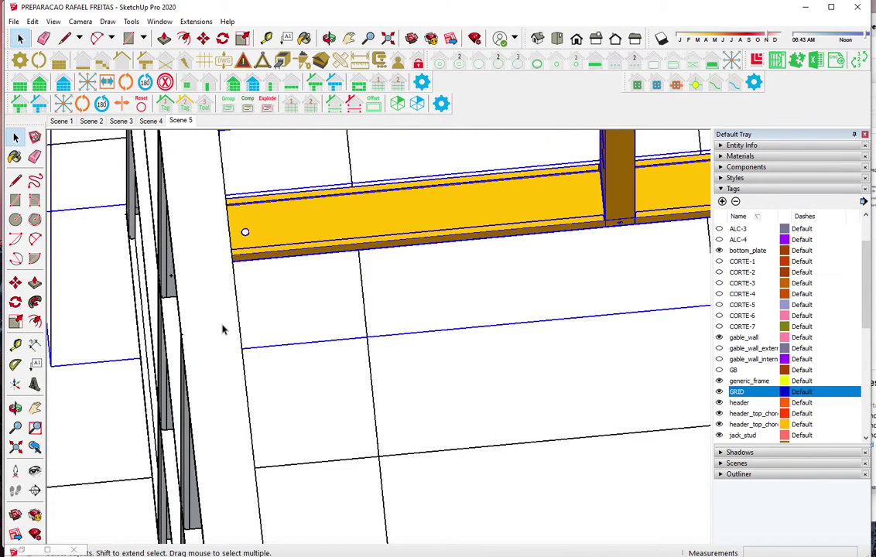
scroll(222, 330, "down", 3)
Delete the off-grid stud from the wall
left_click(144, 62)
left_click(428, 244)
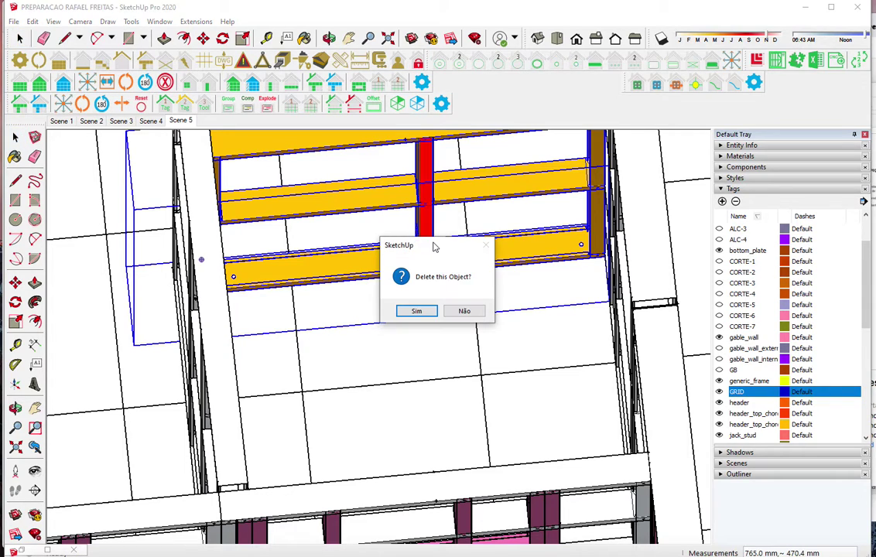
left_click(416, 311)
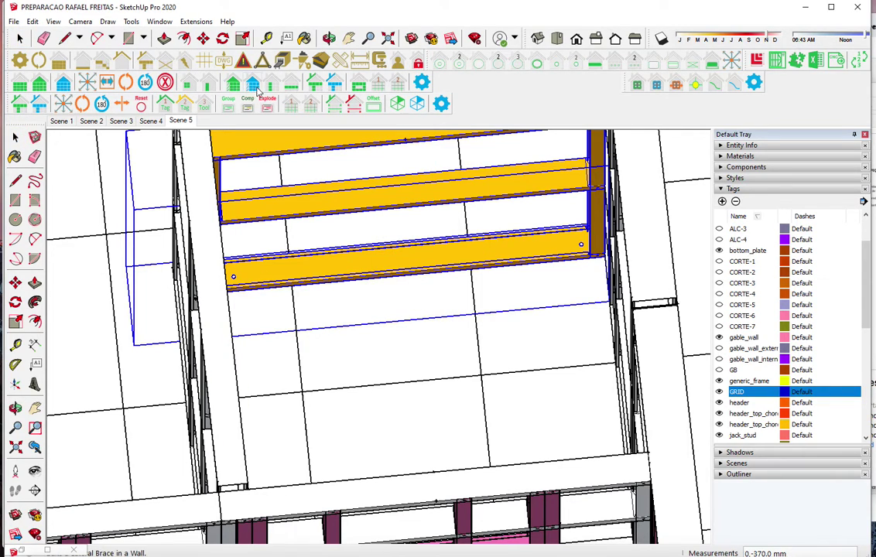
Add two centre-offset studs on consecutive grid lines
left_click(258, 90)
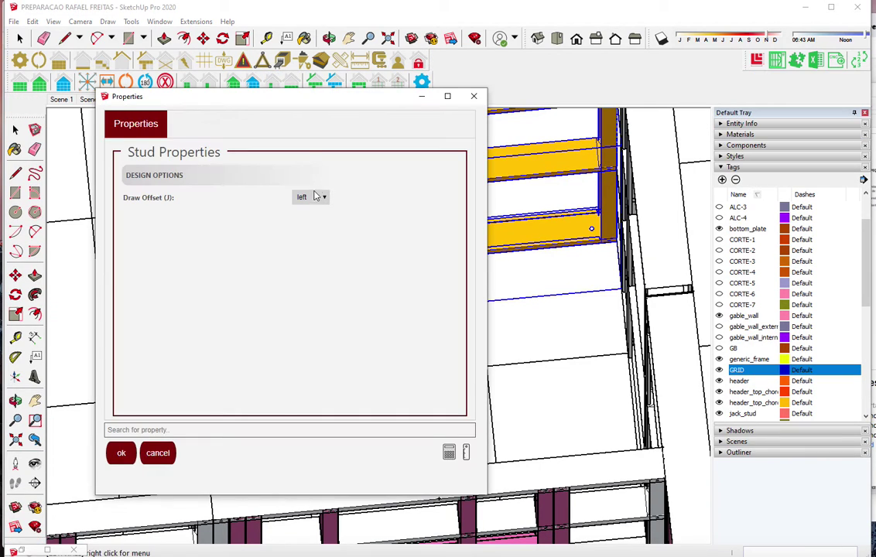
left_click(310, 197)
left_click(306, 218)
left_click(118, 454)
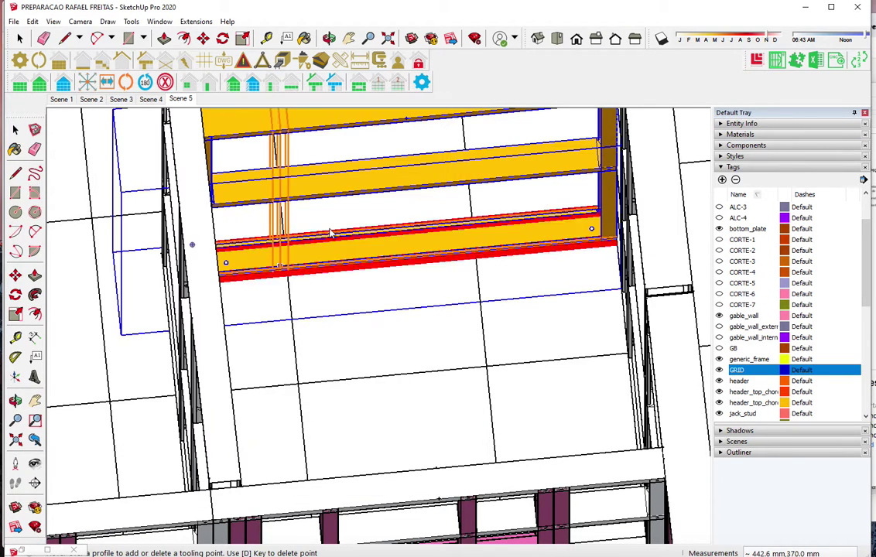
left_click(287, 292)
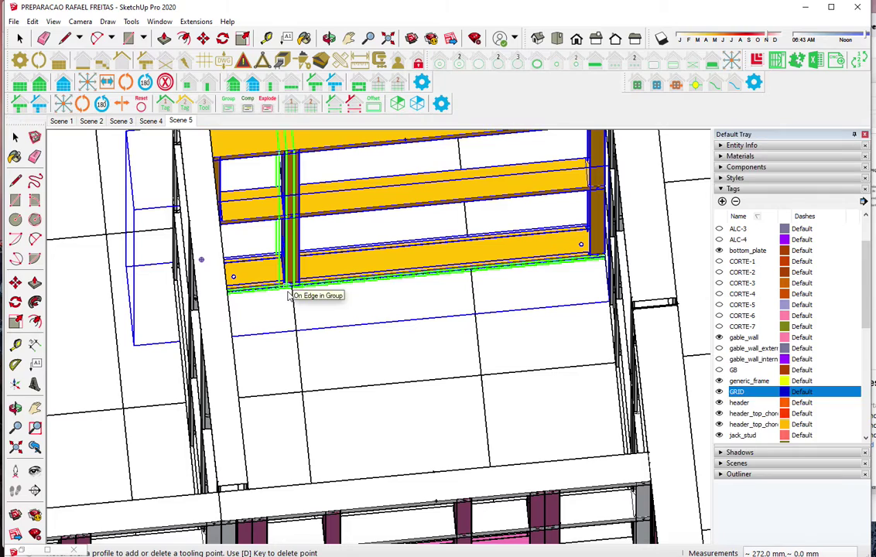
left_click(473, 294)
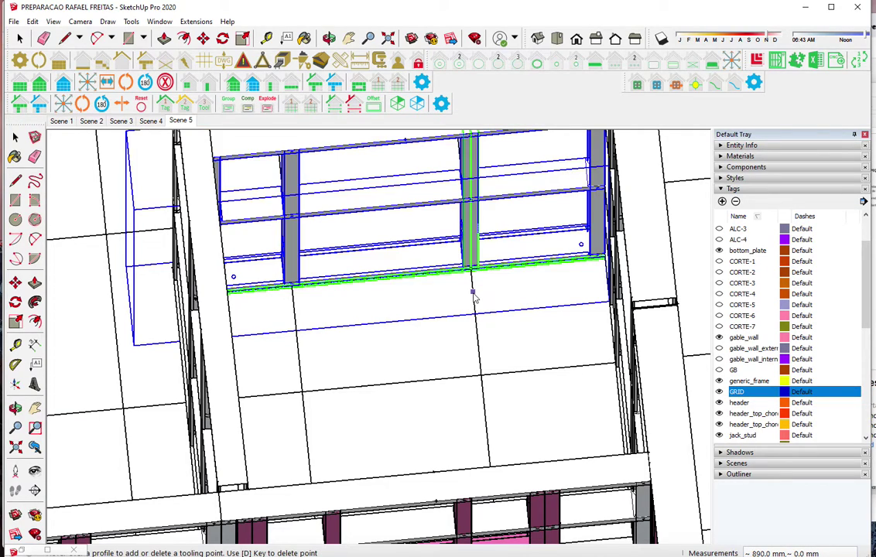
scroll(499, 274, "down", 6)
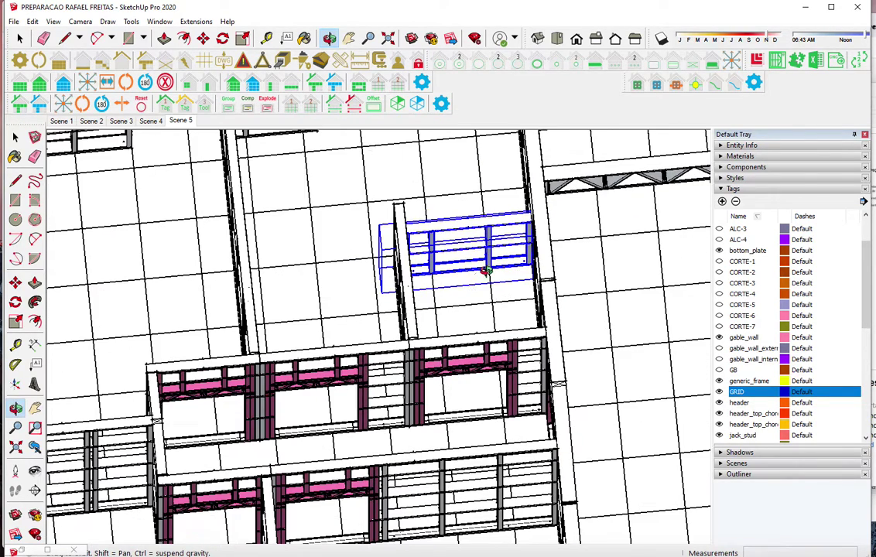
Orbit to the lower walls and select the wall beside the window openings
middle_click_drag(483, 303, 507, 308)
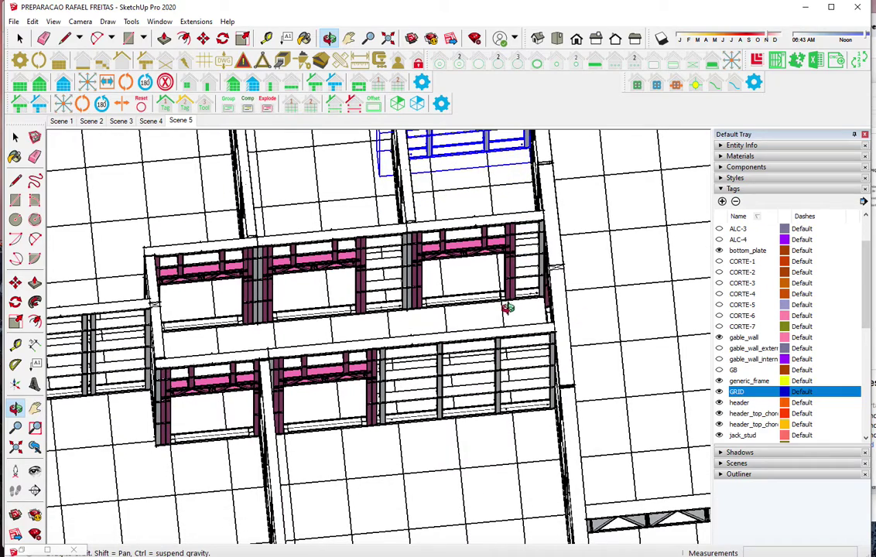
middle_click_drag(510, 442, 505, 412)
key("space")
left_click(504, 416)
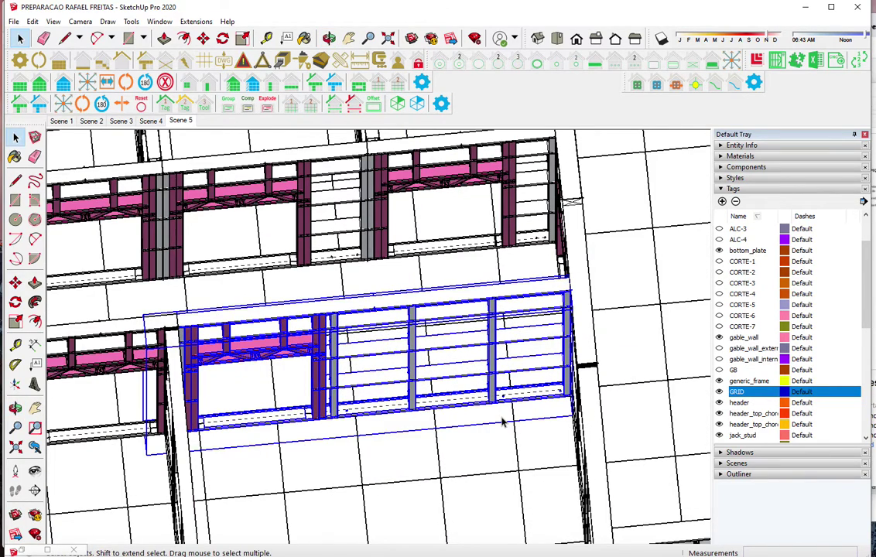
scroll(501, 418, "up", 4)
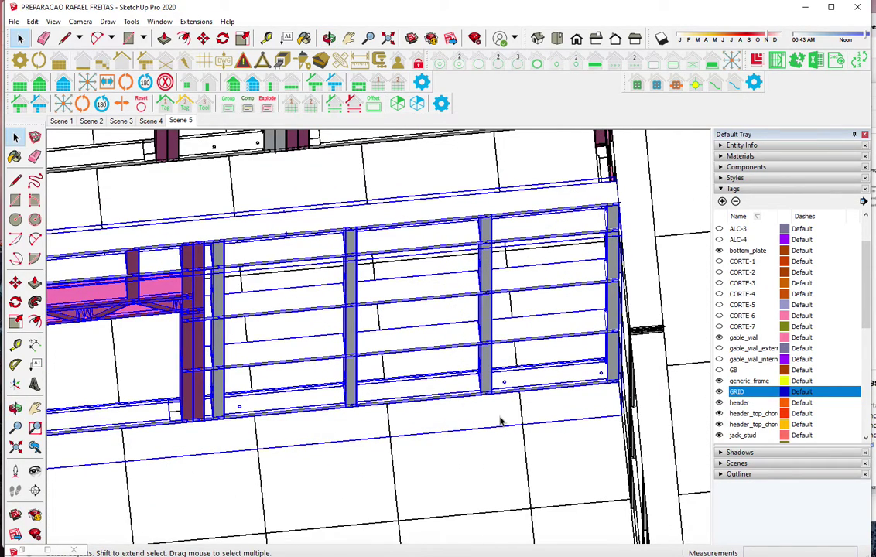
scroll(499, 422, "up", 3)
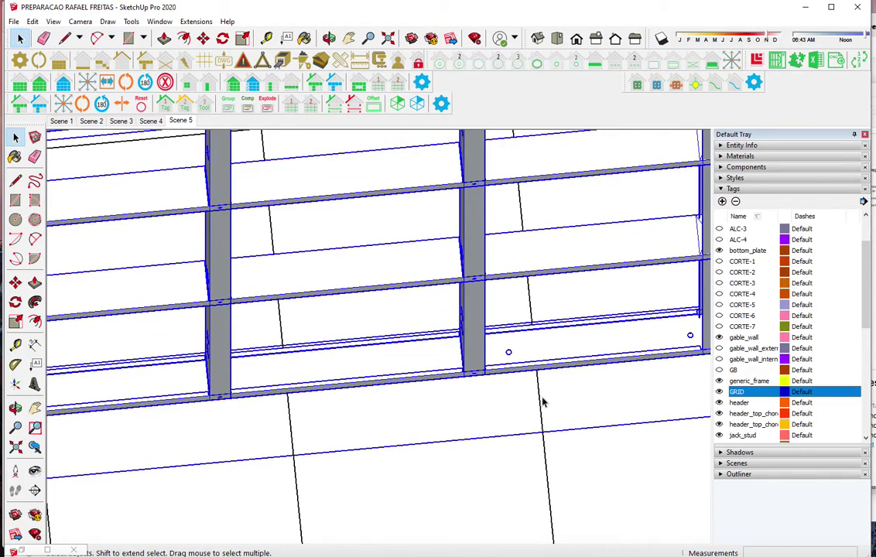
scroll(364, 422, "down", 2)
scroll(216, 436, "up", 2)
scroll(221, 413, "up", 2)
scroll(218, 391, "up", 2)
Measure from the stud's base on the bottom plate with a temporary line
key("l")
scroll(217, 387, "up", 2)
left_click(250, 337)
scroll(250, 337, "down", 2)
scroll(248, 341, "down", 2)
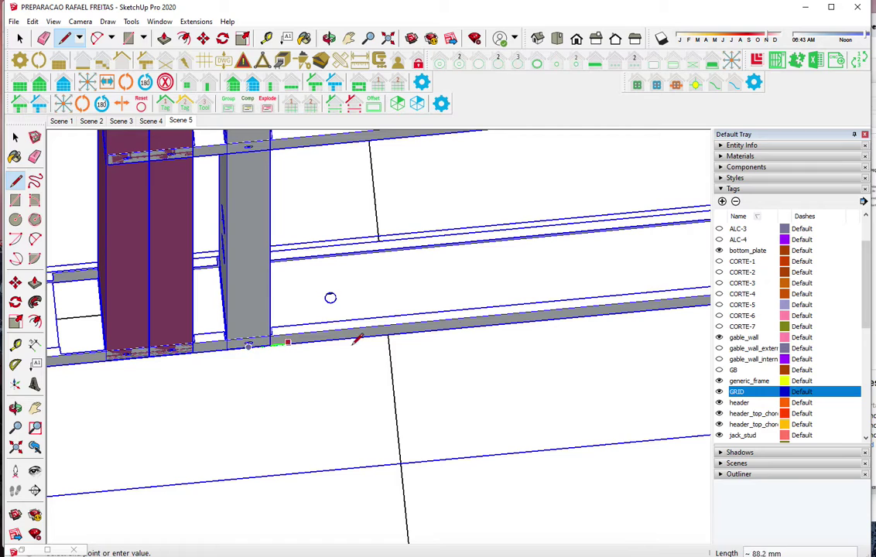
scroll(359, 347, "down", 2)
scroll(387, 364, "down", 2)
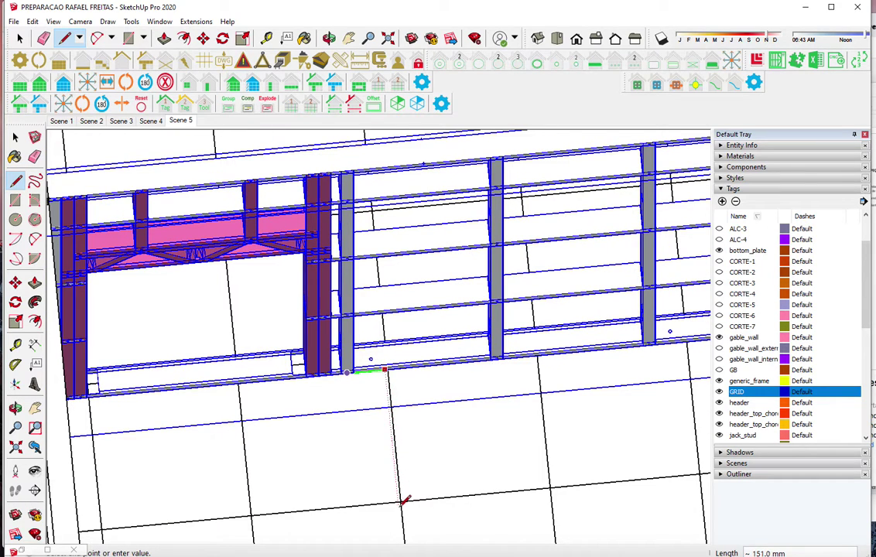
key("space")
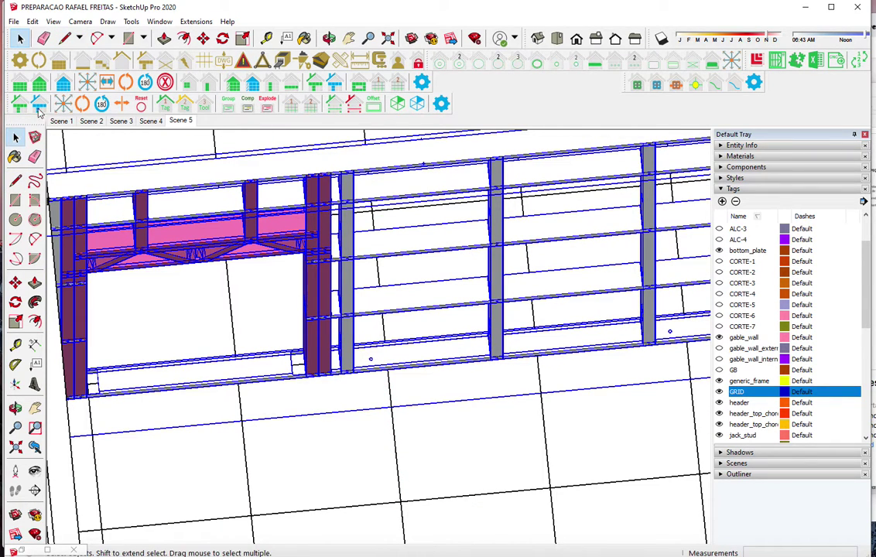
Change the wall's First Stud Adjust Position and regenerate its framing
left_click(64, 83)
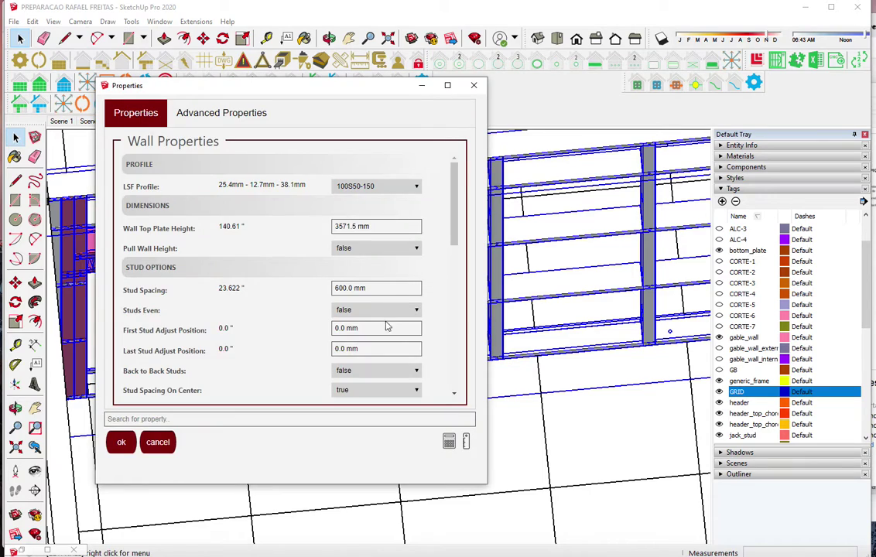
left_click_drag(387, 328, 220, 333)
key("Return")
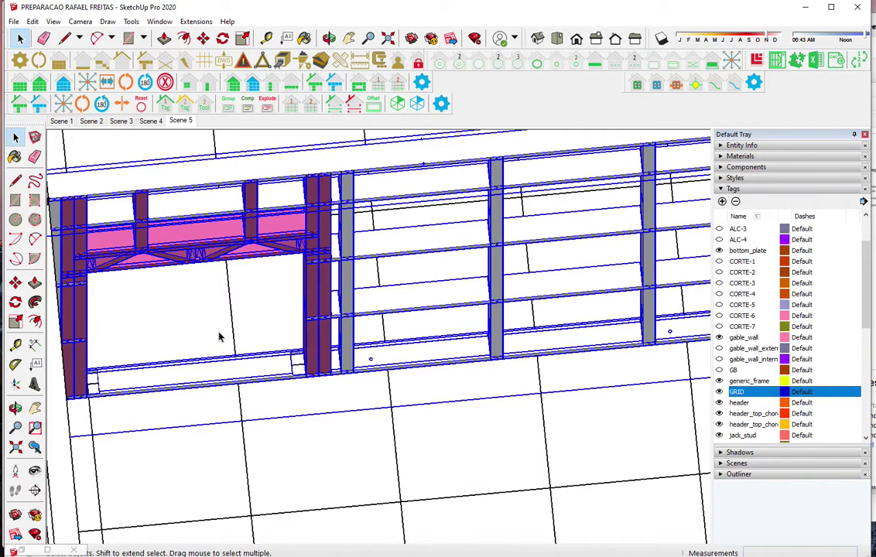
scroll(271, 352, "down", 3)
scroll(322, 366, "down", 2)
scroll(344, 390, "down", 2)
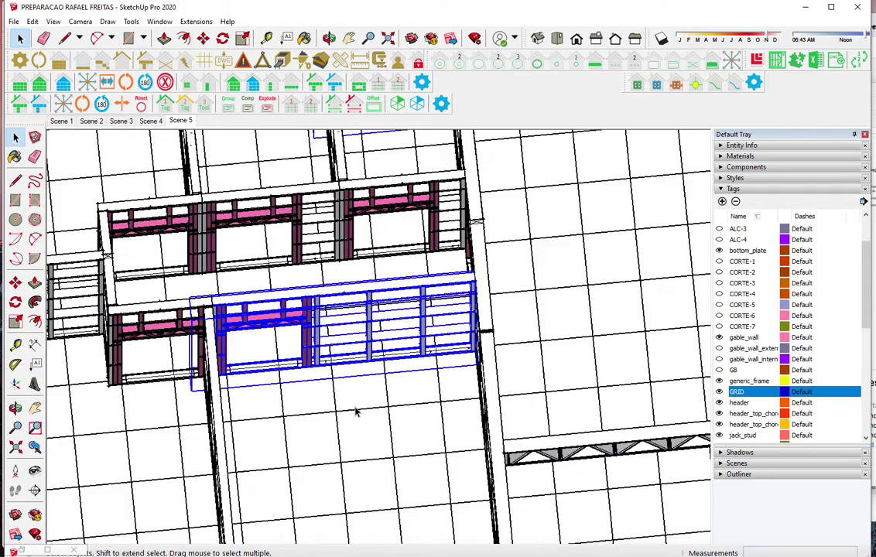
scroll(356, 411, "down", 1)
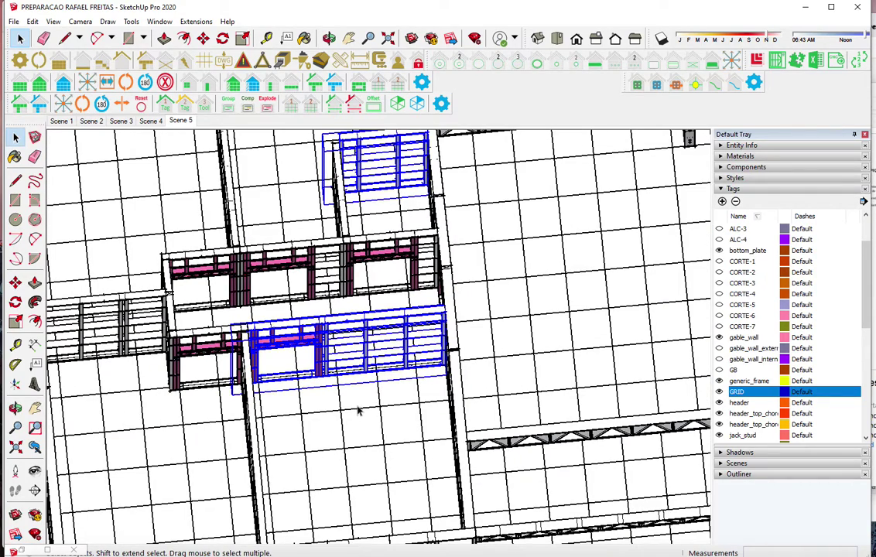
Reselect the wall and set its First Stud Adjust Position to 1 mm
left_click(368, 402)
left_click(366, 323)
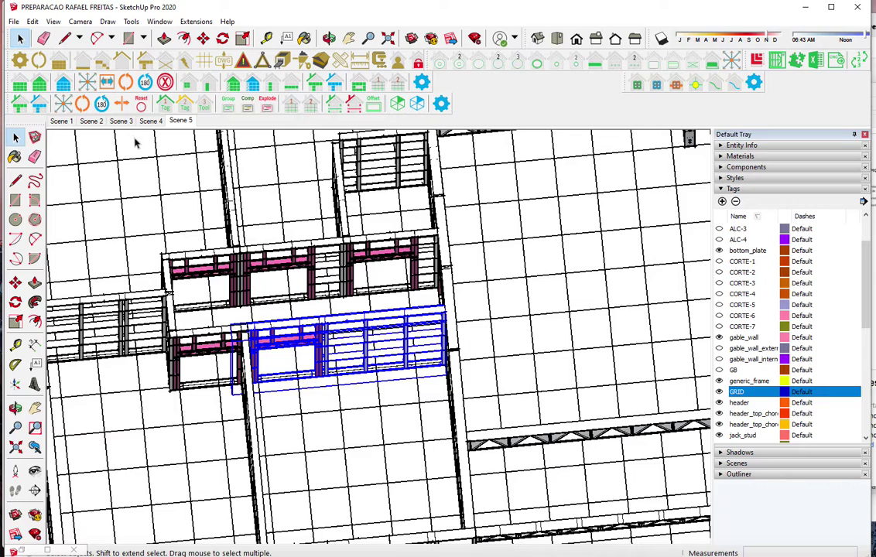
left_click(63, 83)
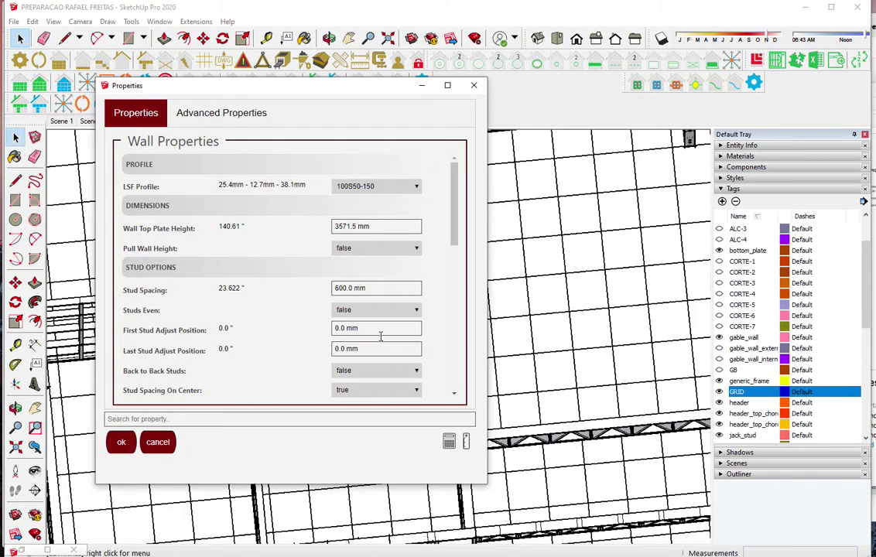
left_click(386, 328)
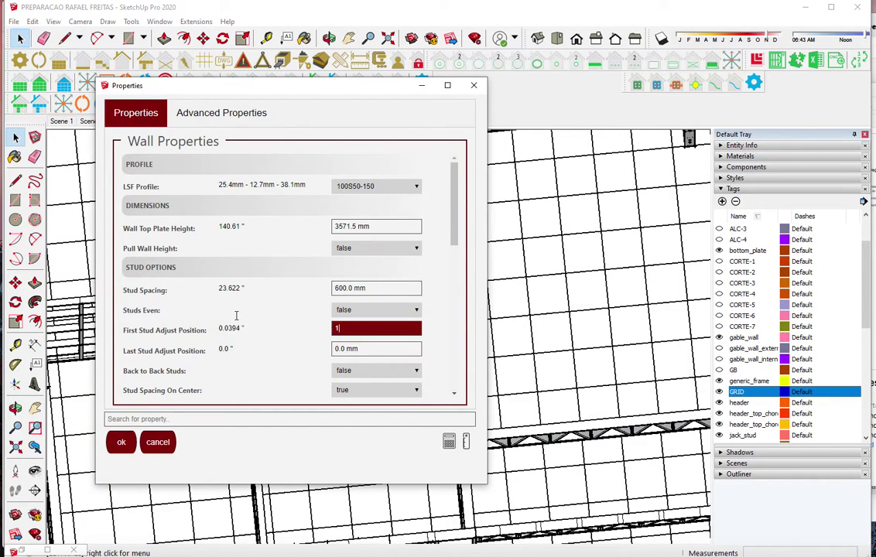
key("Return")
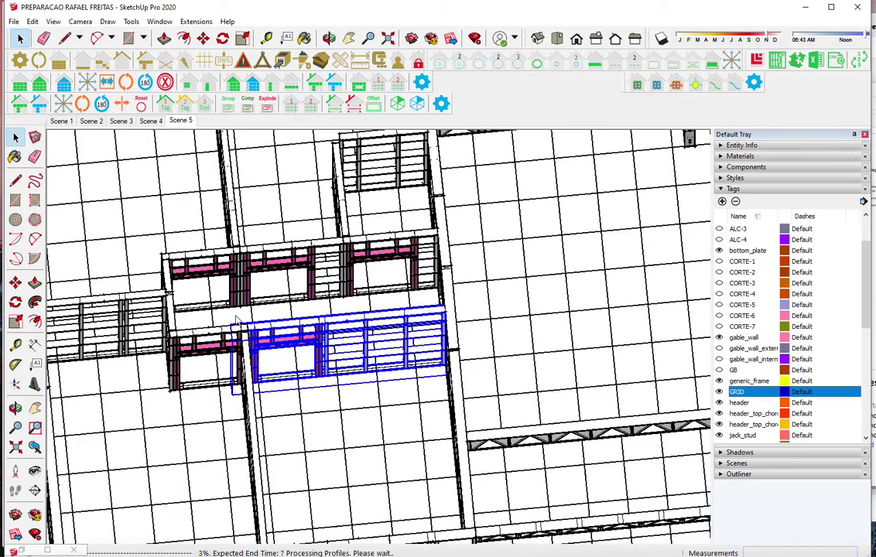
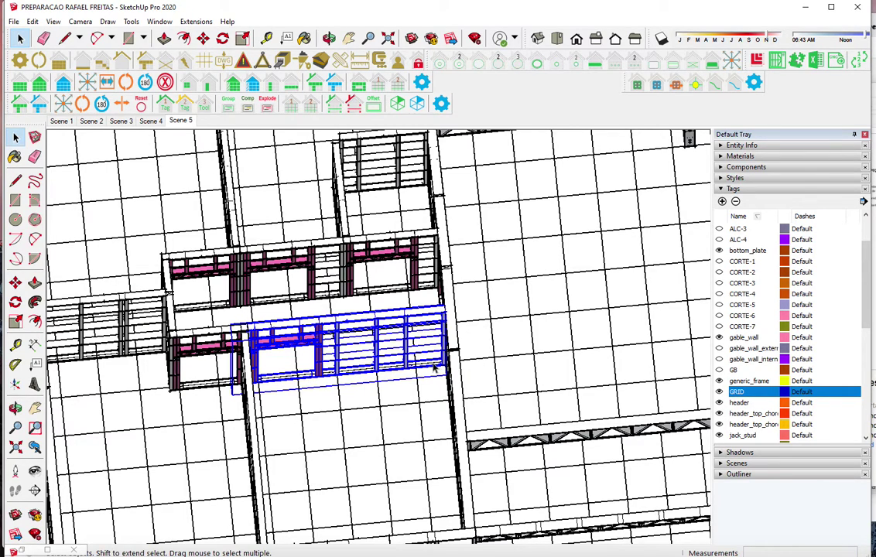
Check the wall's framing properties and measure the last stud's position at the junction
scroll(418, 371, "up", 1)
scroll(390, 375, "up", 1)
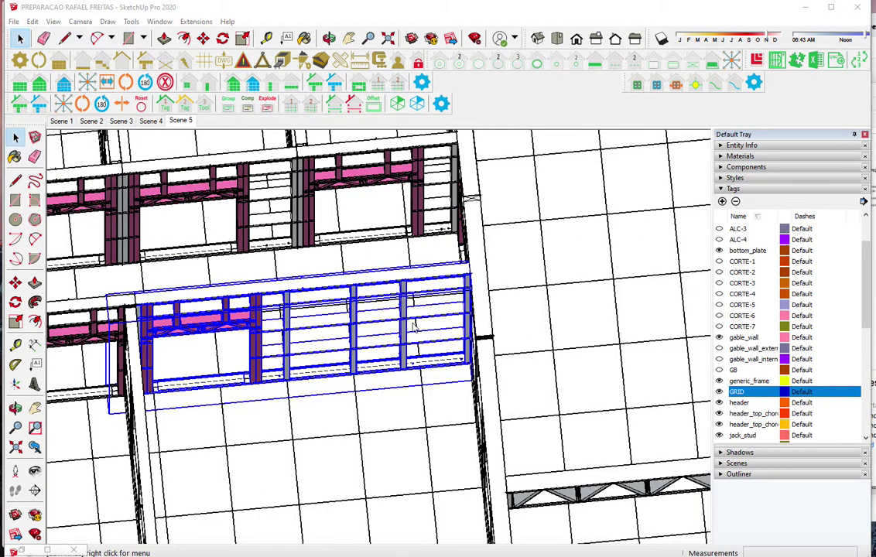
double_click(414, 327)
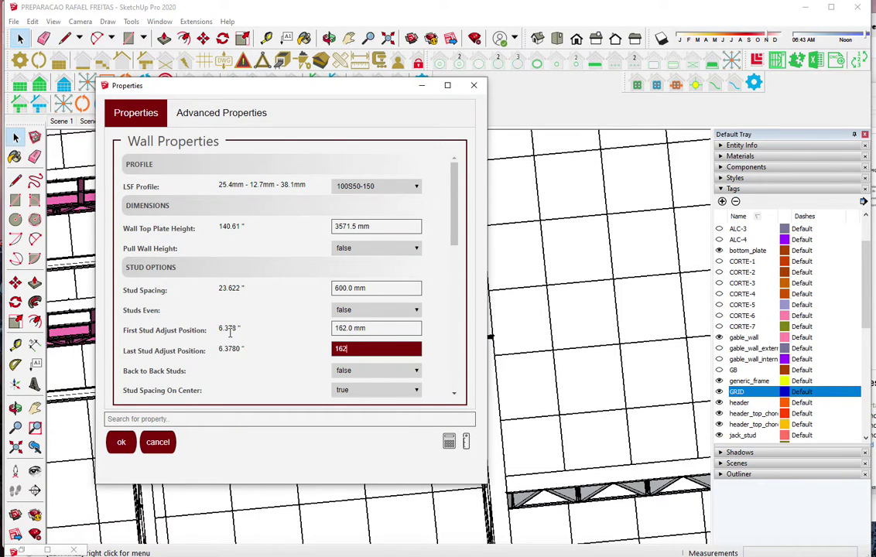
key("Return")
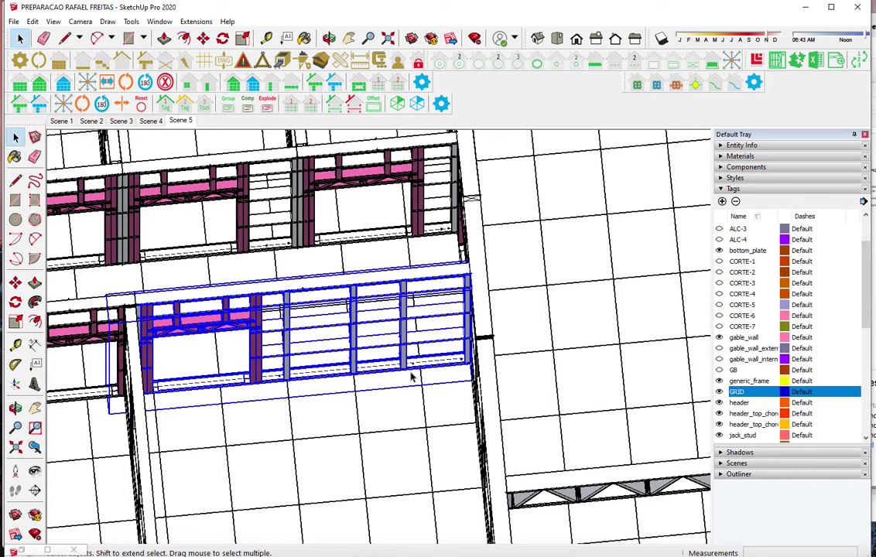
scroll(412, 376, "up", 3)
middle_click(395, 373)
scroll(418, 379, "up", 3)
scroll(429, 386, "up", 2)
middle_click_drag(434, 393, 447, 320)
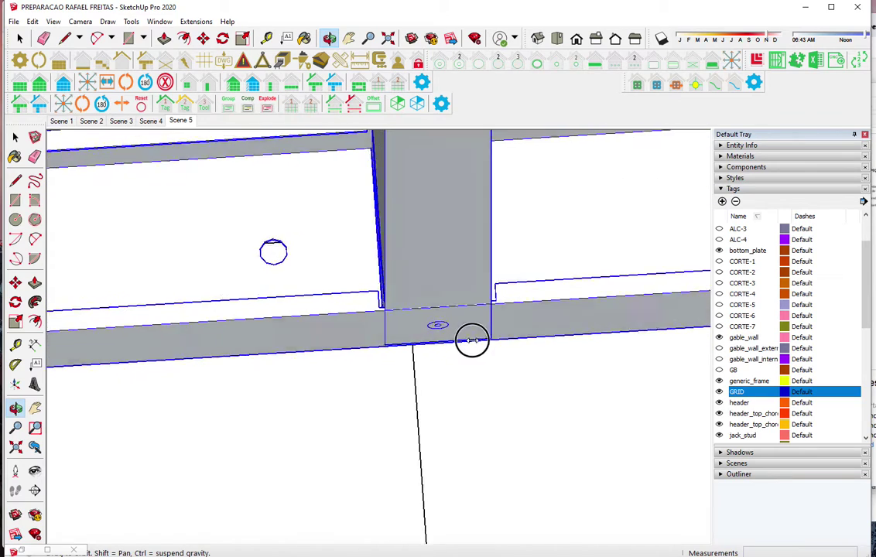
left_click(432, 318)
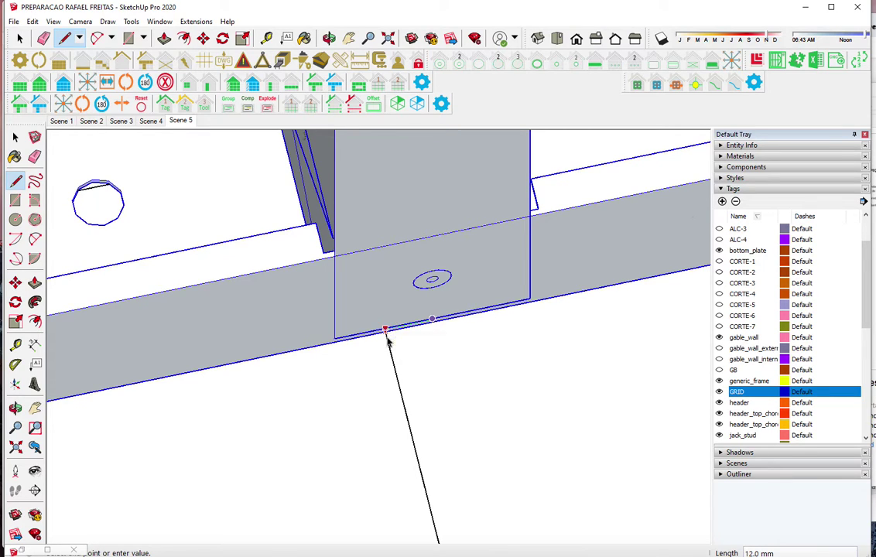
key("space")
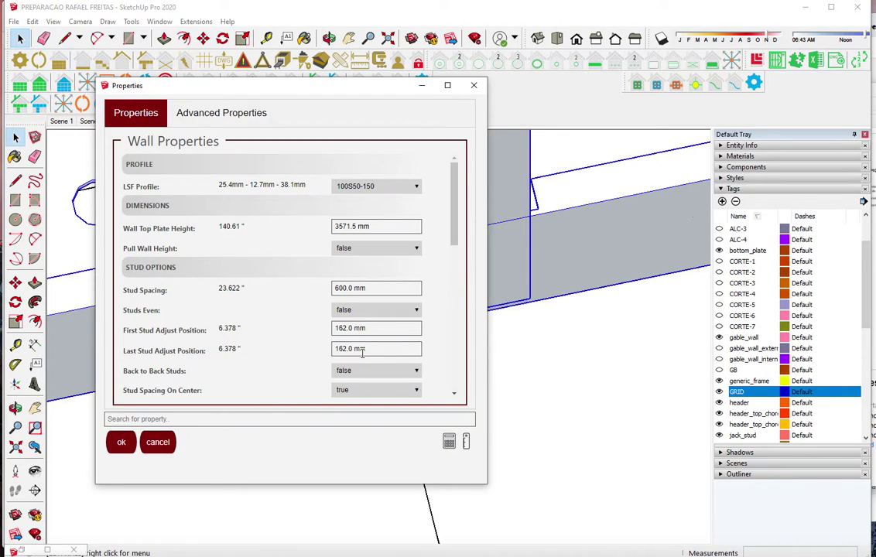
Change the wall's Last Stud Adjust Position from 162 mm to 150 mm
left_click_drag(361, 352, 253, 340)
key("Return")
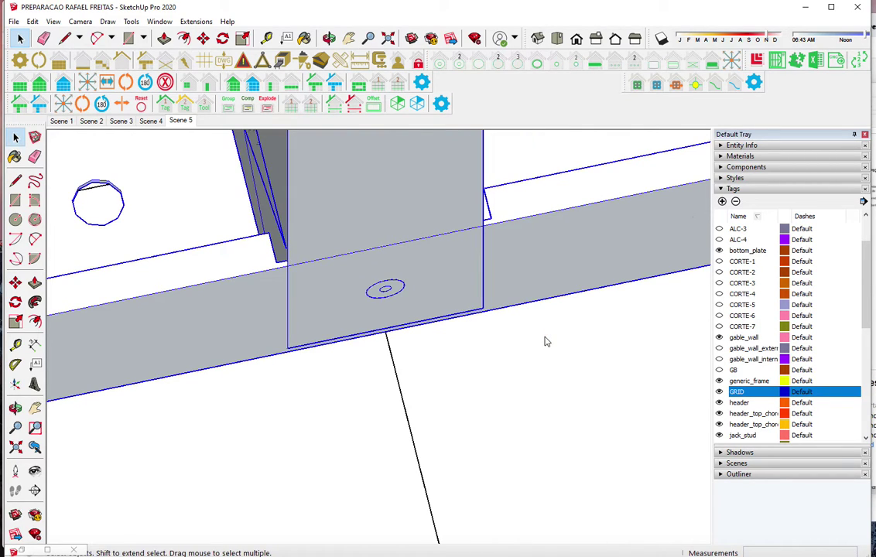
scroll(545, 342, "down", 2)
scroll(544, 342, "down", 2)
scroll(544, 342, "down", 3)
scroll(545, 341, "down", 2)
scroll(545, 341, "down", 2)
scroll(545, 341, "down", 2)
scroll(394, 319, "down", 2)
scroll(394, 319, "down", 2)
scroll(395, 318, "down", 1)
middle_click_drag(395, 318, 294, 458)
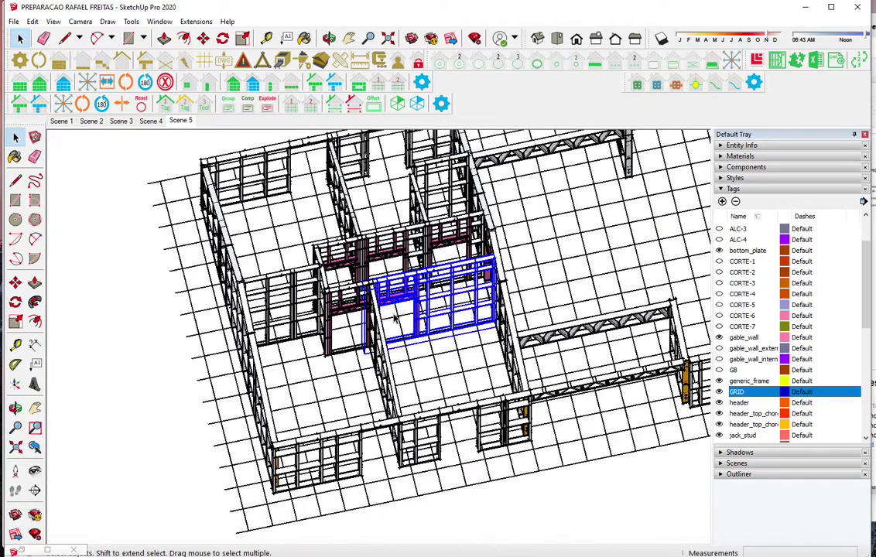
Measure the corner wall's stud-plate corner with a temporary line and select its framing group
middle_click_drag(297, 418, 305, 480)
scroll(305, 481, "up", 2)
scroll(303, 473, "up", 2)
scroll(304, 469, "up", 2)
scroll(304, 456, "up", 2)
scroll(313, 451, "up", 5)
left_click(401, 370)
key("l")
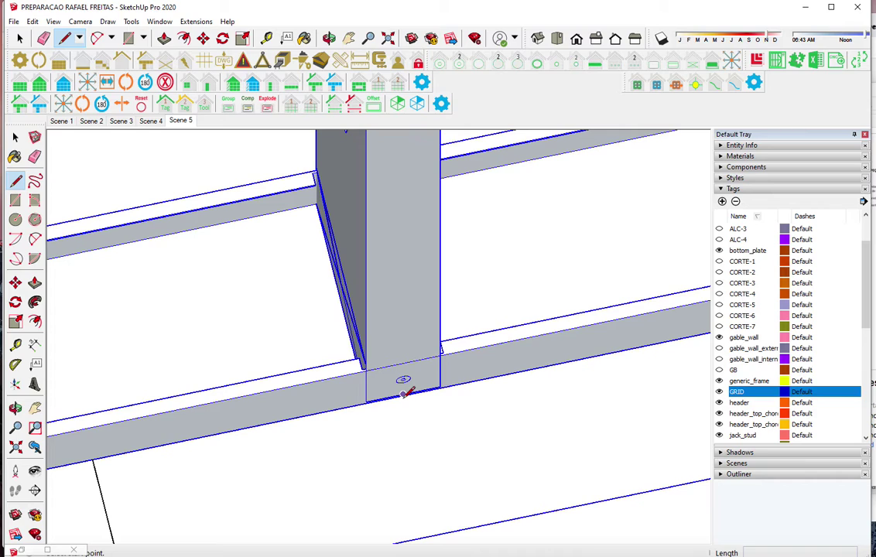
left_click(401, 395)
scroll(551, 286, "down", 3)
scroll(545, 305, "down", 2)
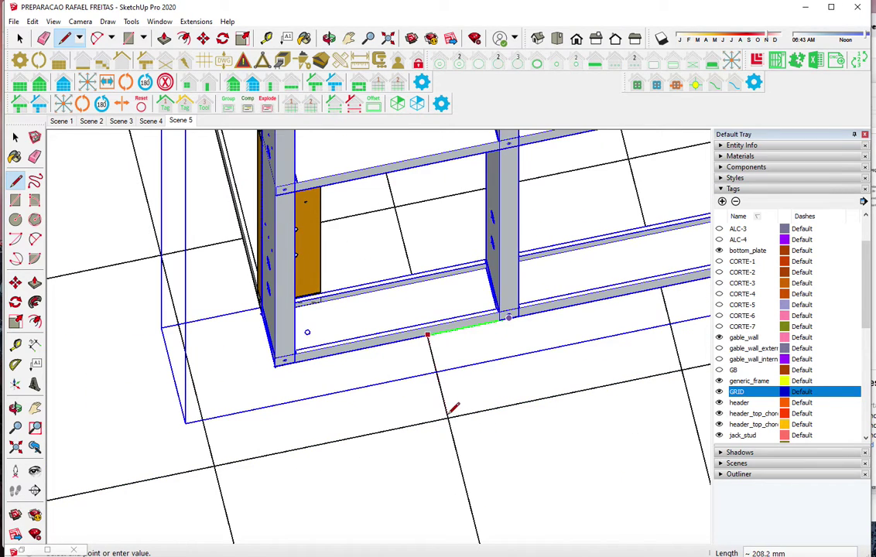
key("space")
left_click(291, 406)
left_click(296, 313)
Set the corner wall's First Stud Adjust Position to -21 mm
left_click(70, 87)
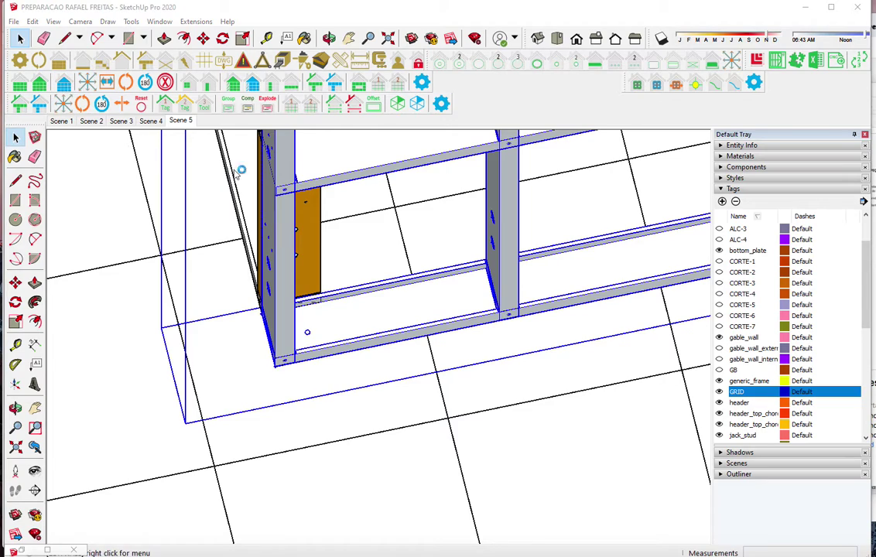
left_click(384, 331)
type("-21")
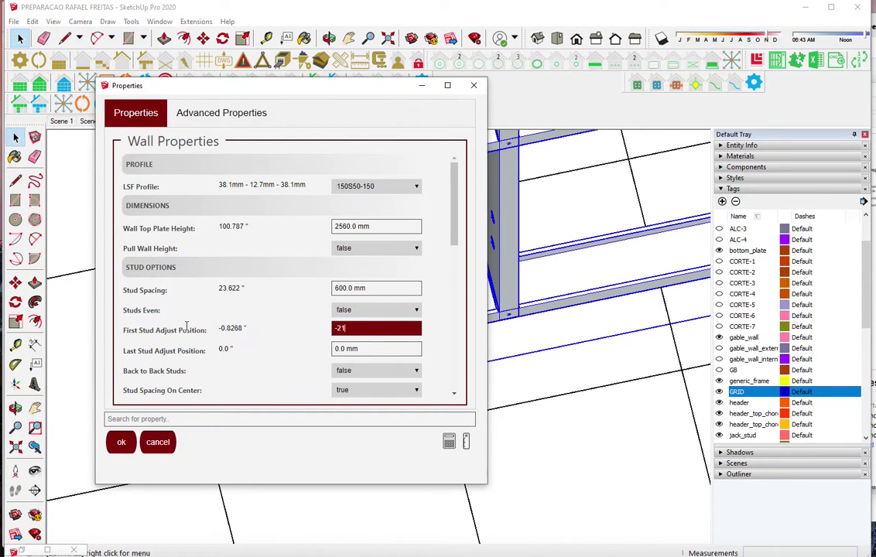
key("Return")
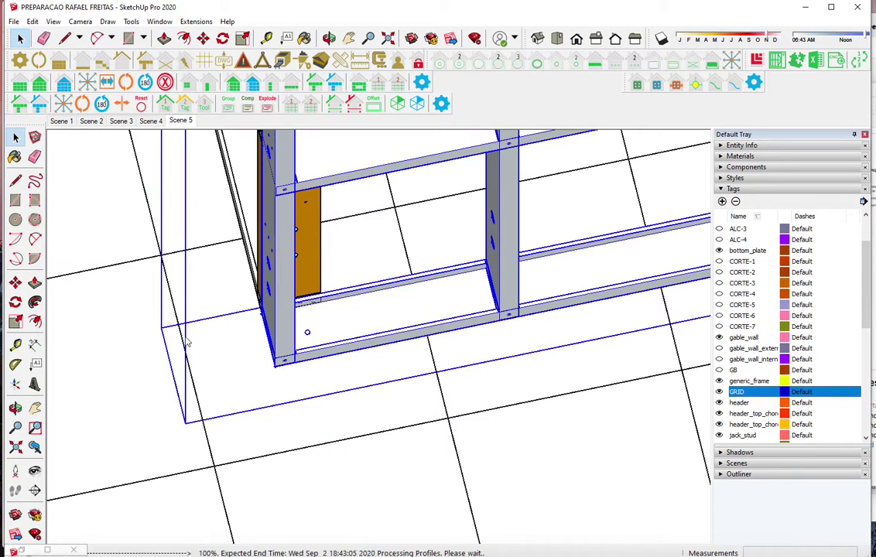
scroll(152, 411, "down", 3)
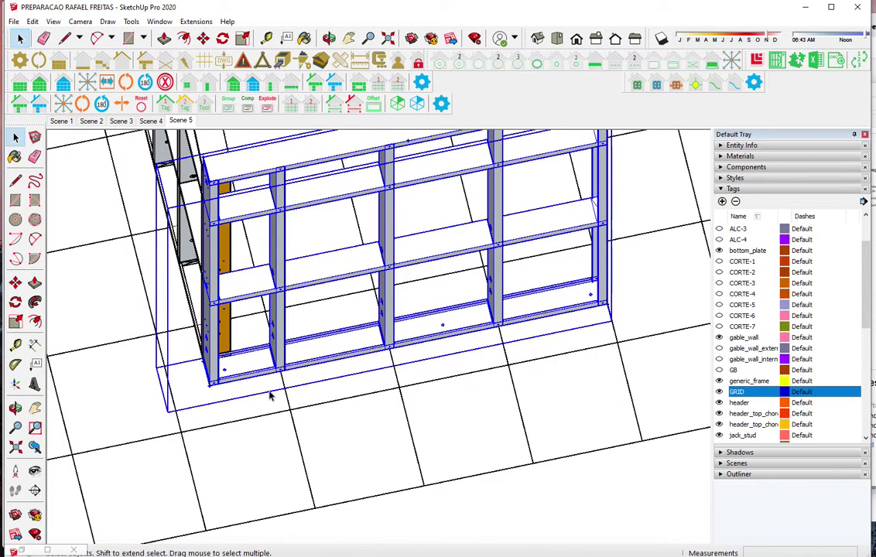
Set the Add Stud tool's Draw Offset to right
left_click(266, 82)
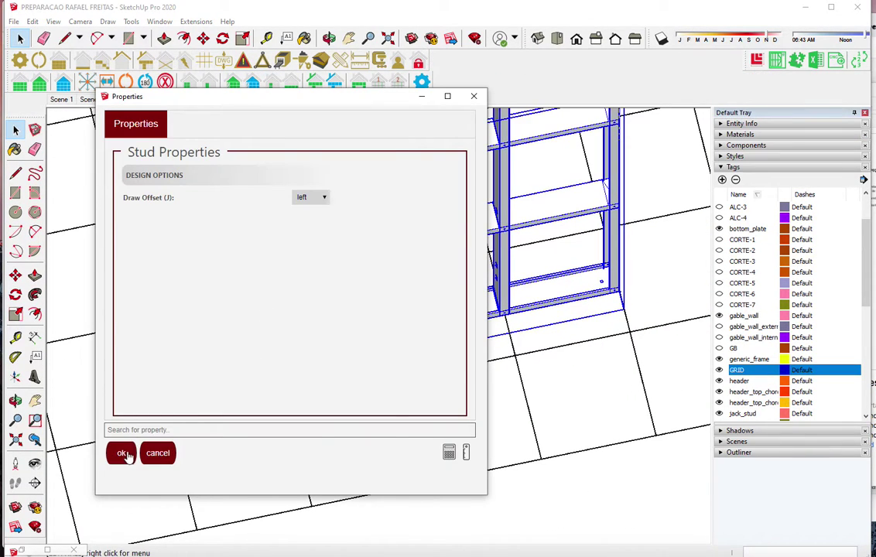
left_click(122, 453)
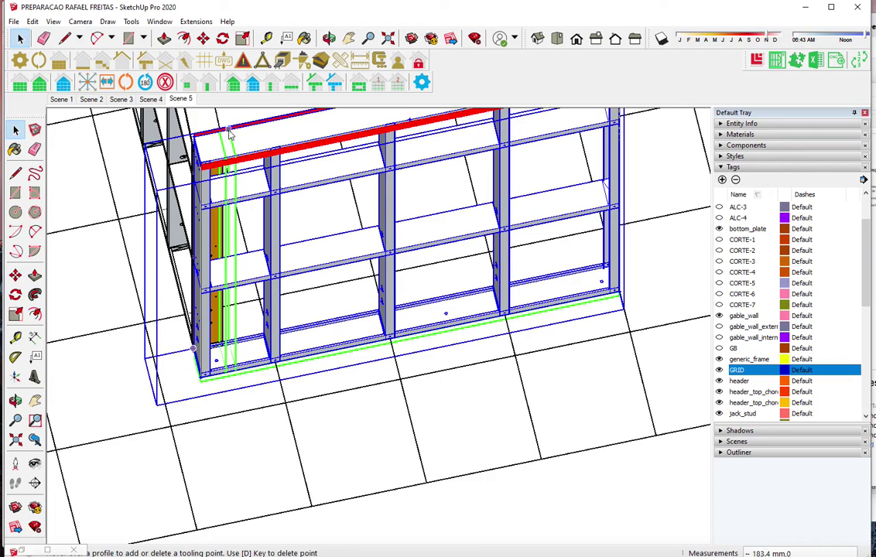
left_click(253, 82)
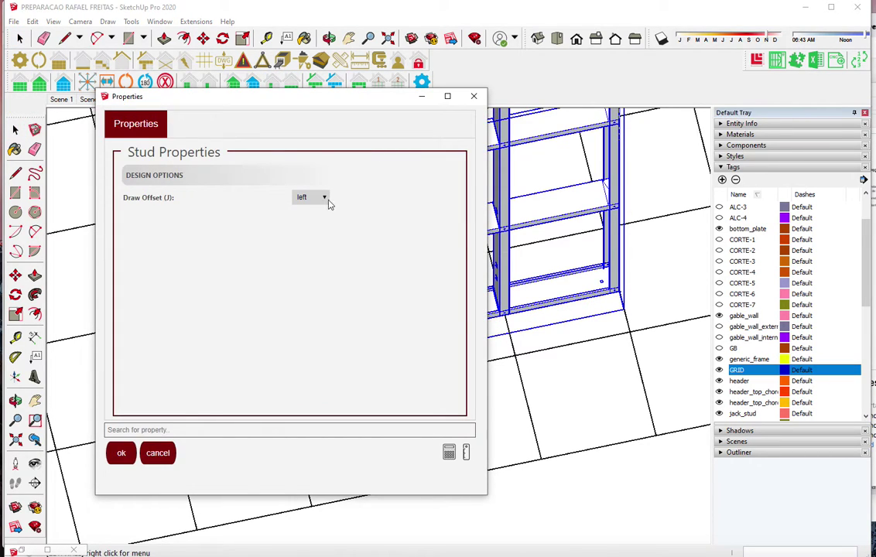
left_click(324, 198)
left_click(309, 226)
left_click(121, 454)
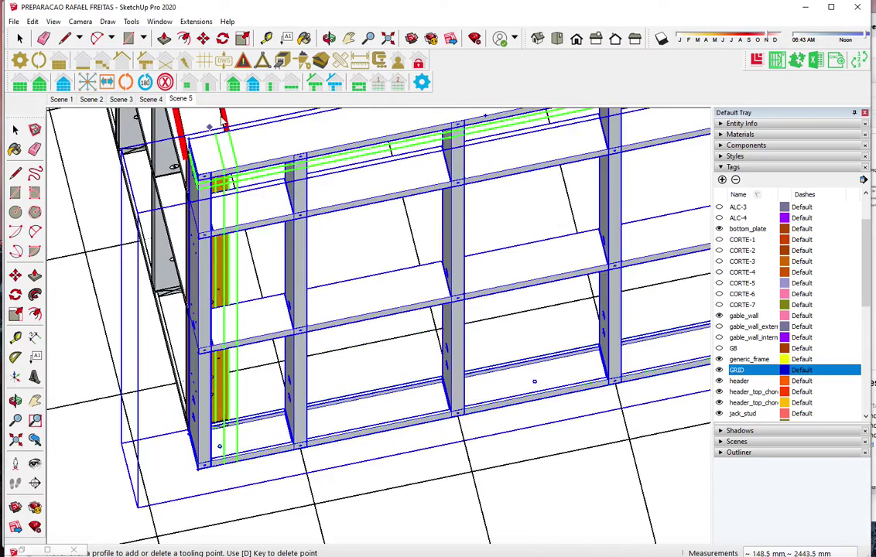
Place a new stud at the corner wall's left end
scroll(224, 120, "up", 3)
scroll(222, 127, "up", 2)
left_click(222, 135)
scroll(168, 205, "down", 2)
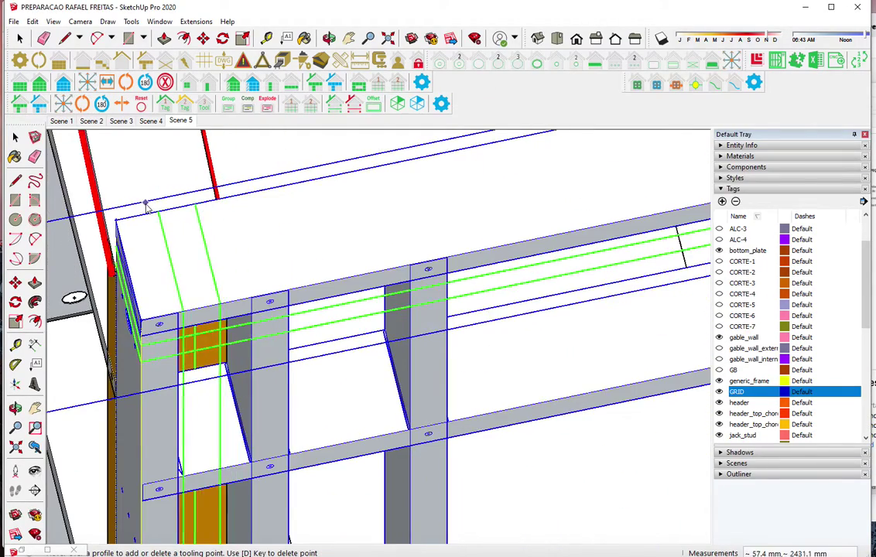
scroll(146, 205, "down", 3)
scroll(147, 205, "down", 2)
scroll(146, 205, "down", 2)
scroll(146, 205, "down", 1)
scroll(387, 214, "up", 2)
scroll(498, 238, "up", 2)
scroll(501, 239, "up", 2)
scroll(223, 277, "up", 2)
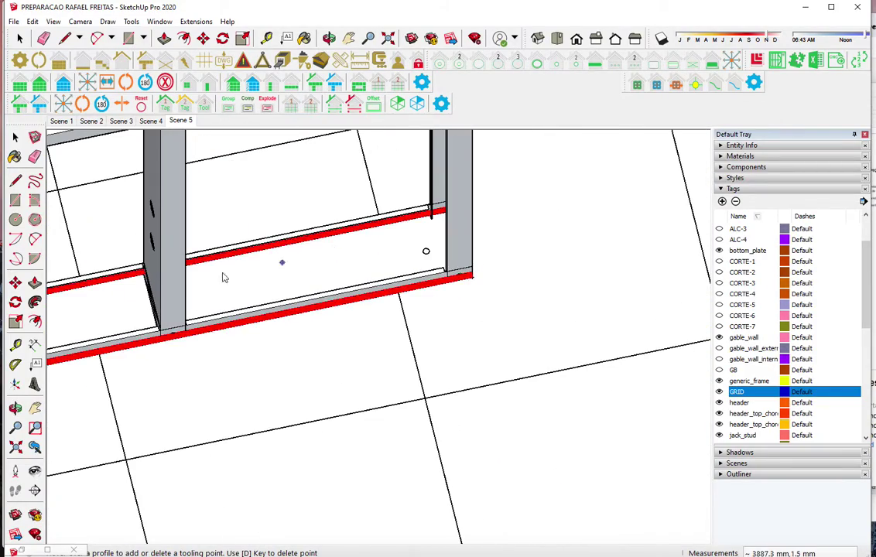
Delete a stud from the middle wall's framing
key("space")
left_click(207, 136)
left_click(163, 85)
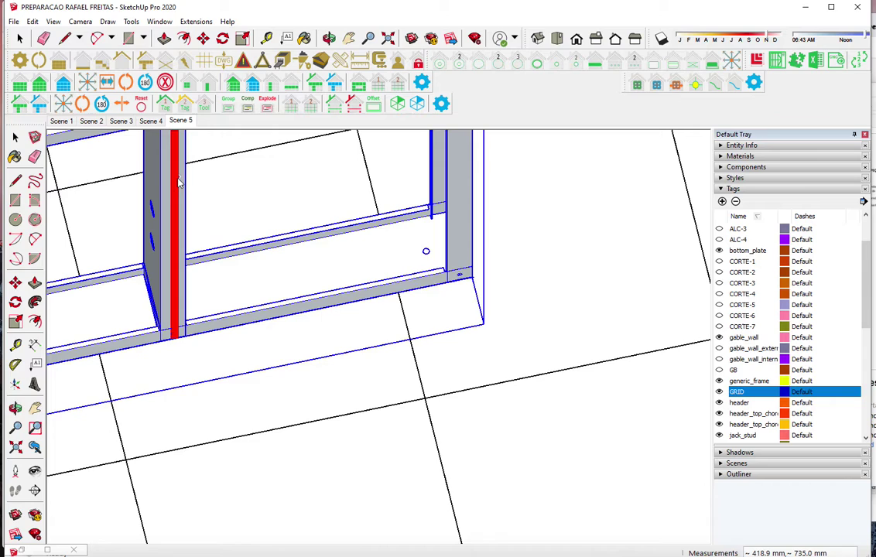
left_click(431, 310)
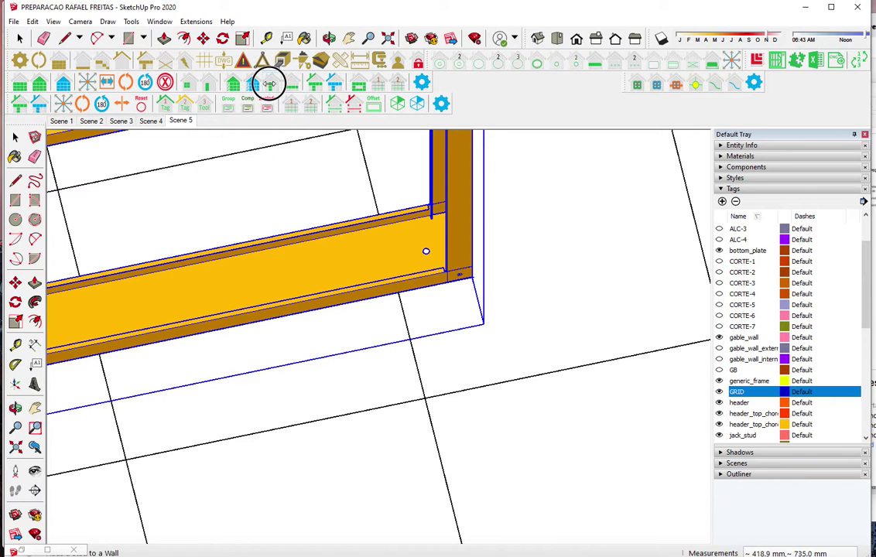
Add two centre-offset studs, one at the wall's left side and one near its right end
left_click(428, 236)
left_click(309, 196)
left_click(307, 217)
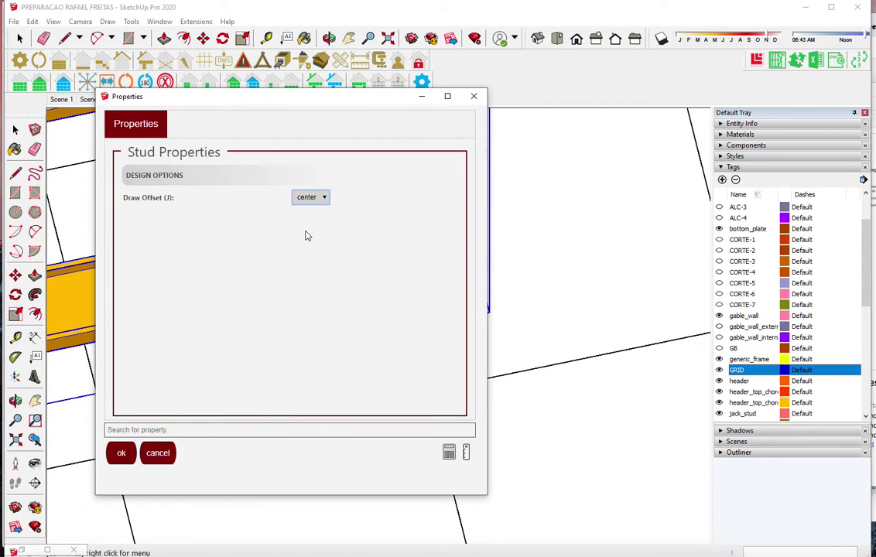
left_click(122, 454)
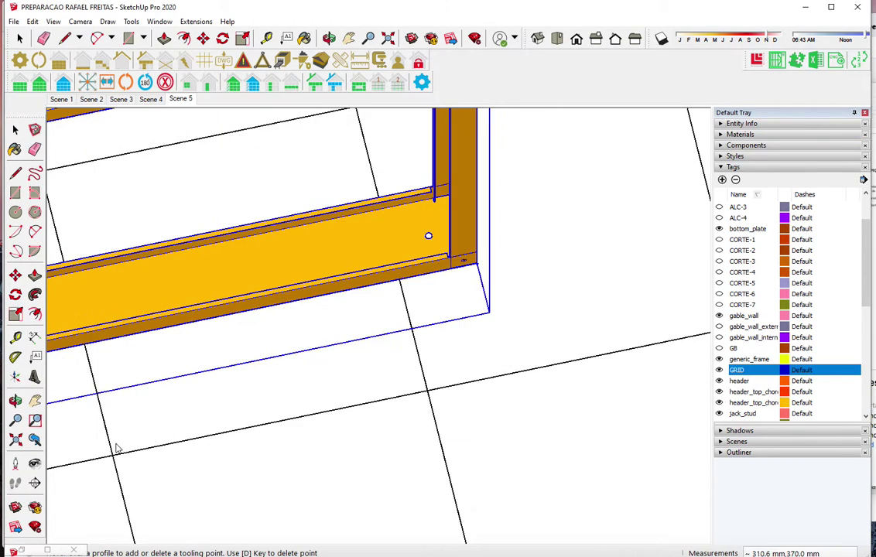
left_click(94, 380)
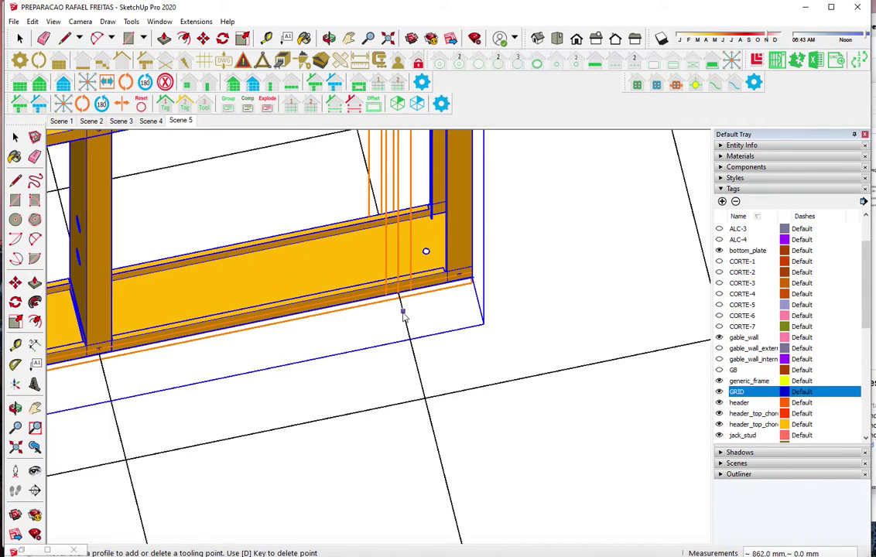
left_click(402, 315)
scroll(401, 305, "down", 3)
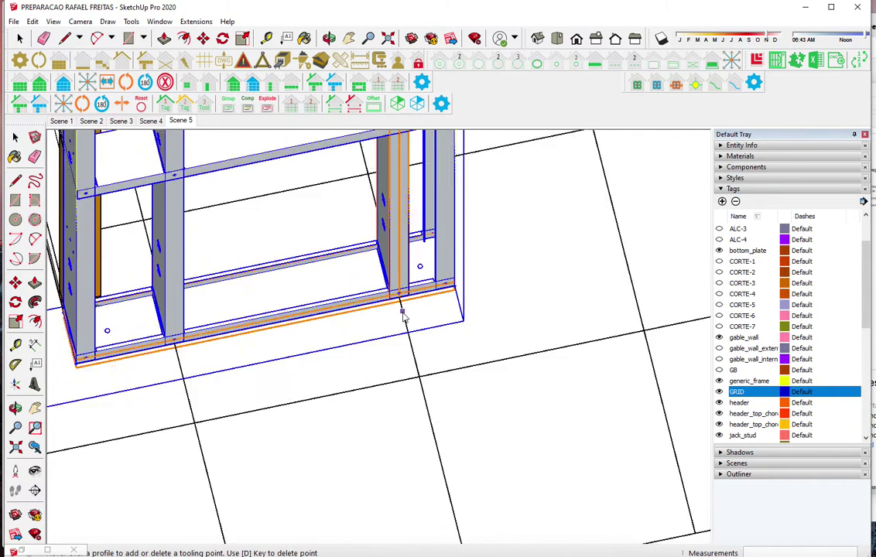
Change the stud draw offset again and return to selecting objects
left_click(272, 88)
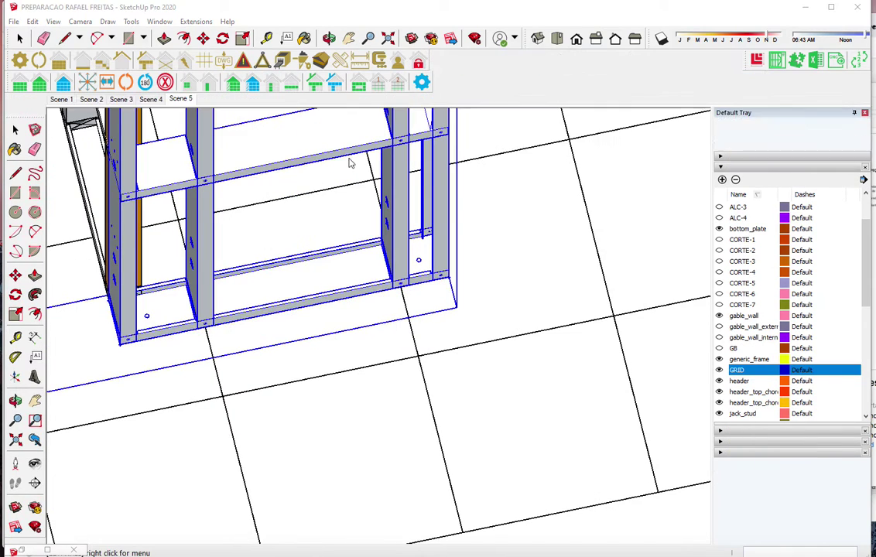
left_click(316, 198)
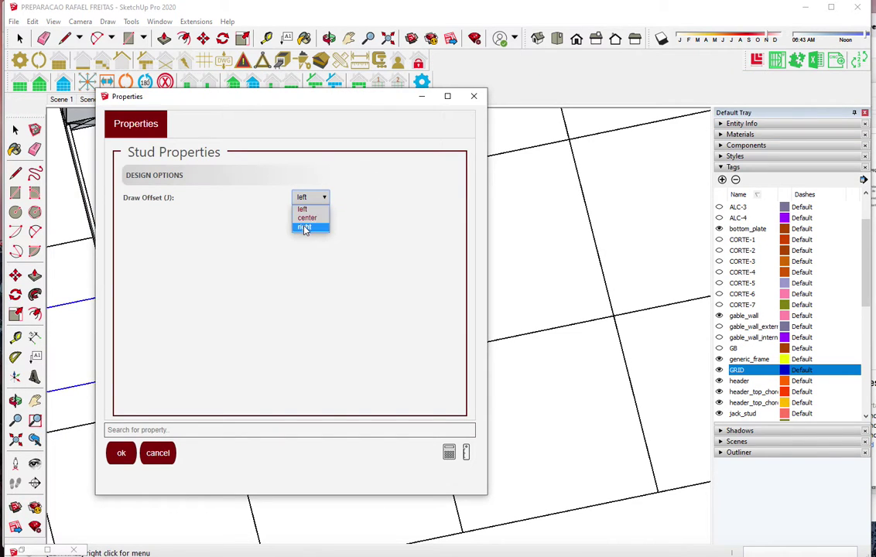
key("Return")
scroll(143, 287, "up", 3)
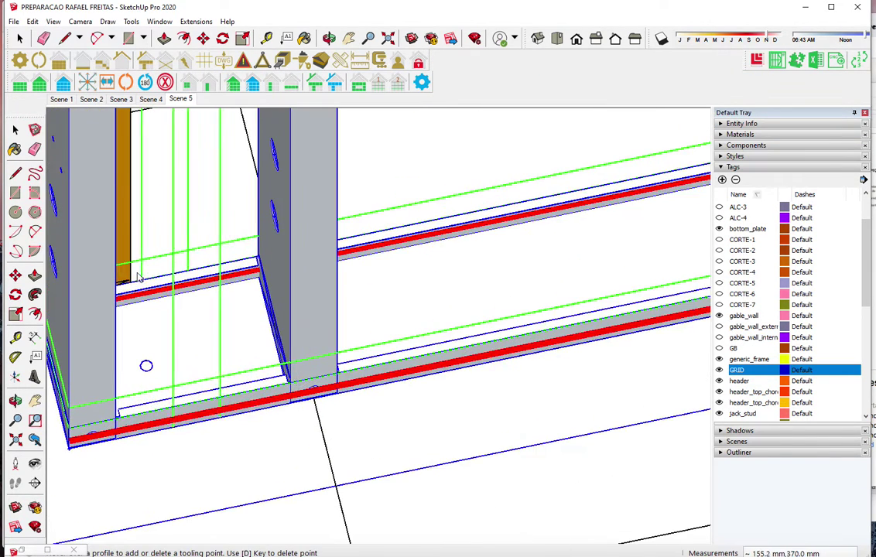
scroll(131, 269, "up", 2)
scroll(131, 267, "up", 1)
scroll(132, 263, "up", 2)
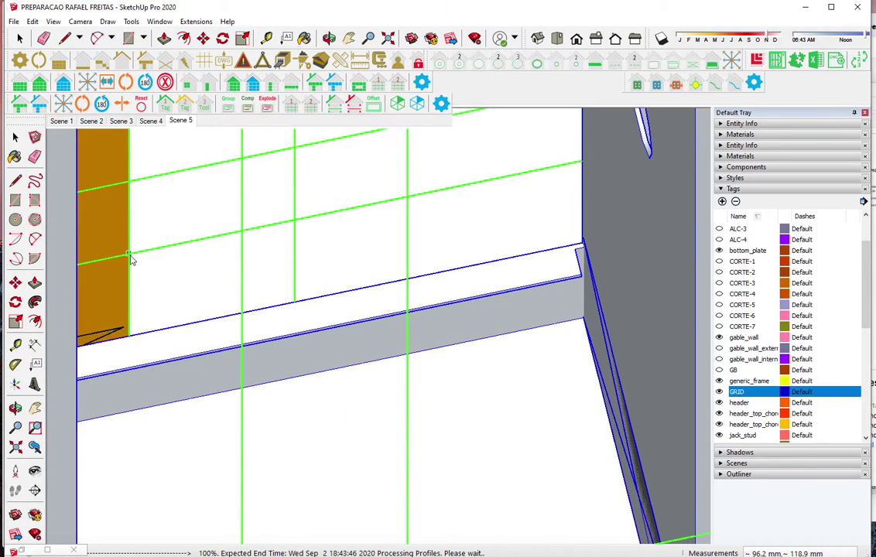
scroll(149, 331, "down", 2)
scroll(147, 332, "down", 2)
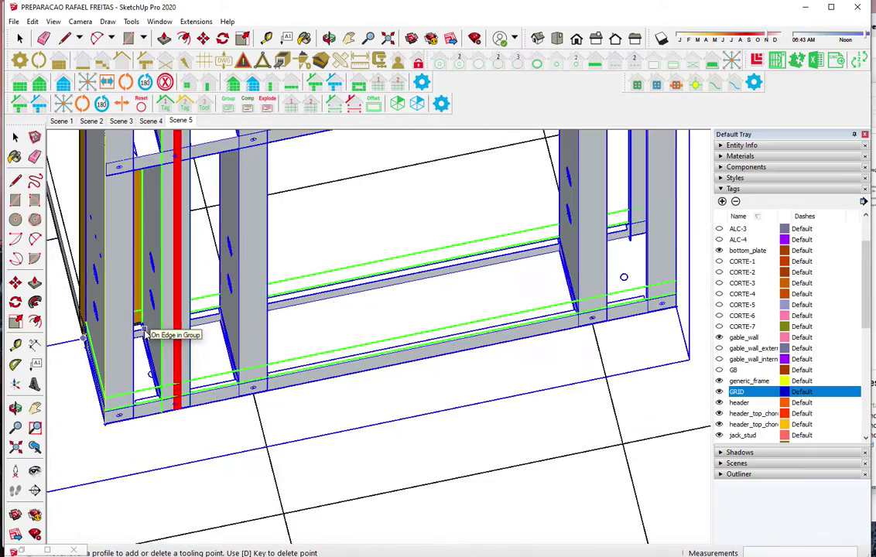
scroll(145, 333, "down", 1)
scroll(145, 334, "down", 2)
key("space")
scroll(453, 287, "up", 2)
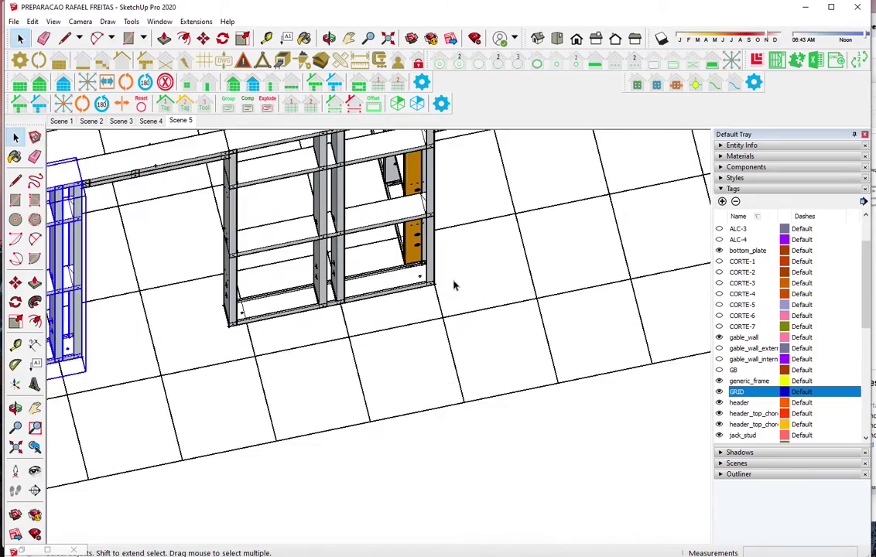
scroll(249, 352, "up", 2)
scroll(225, 349, "up", 2)
scroll(391, 344, "down", 2)
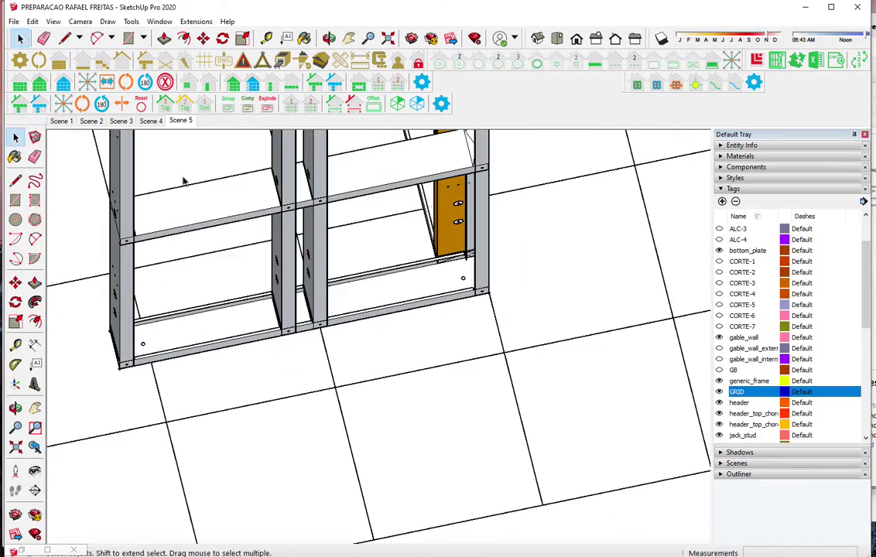
Delete two more studs from the wall frame
left_click(294, 259)
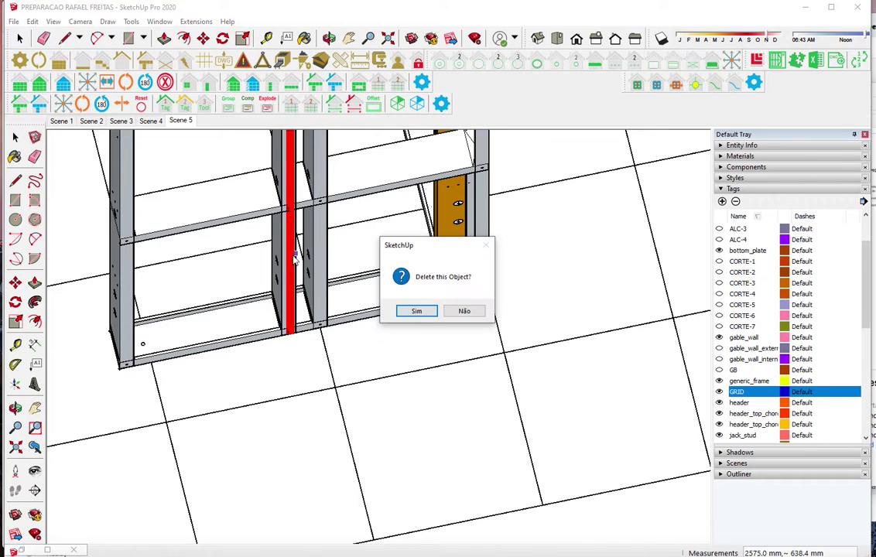
left_click(418, 310)
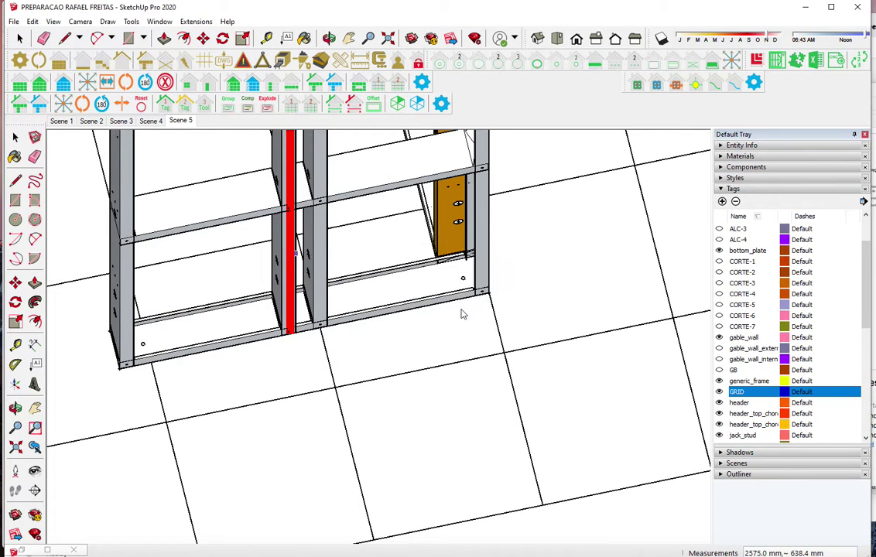
left_click(326, 294)
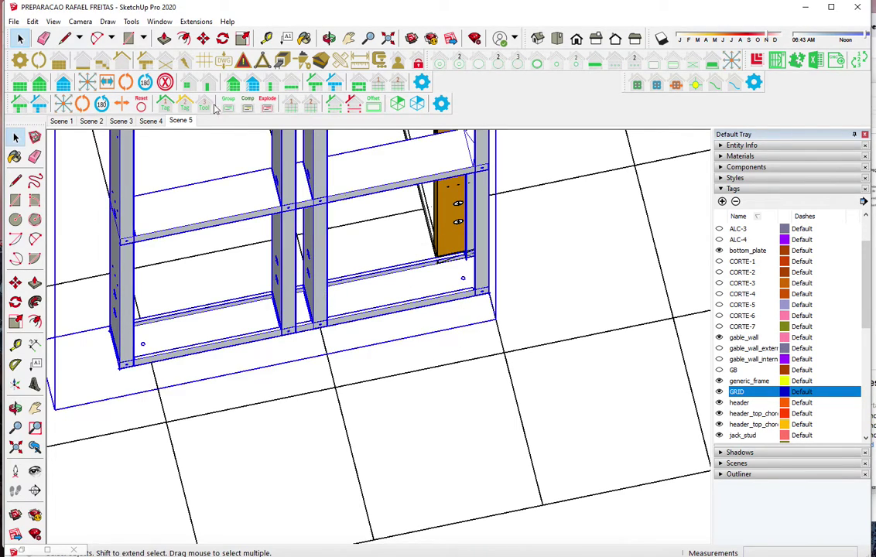
left_click(290, 262)
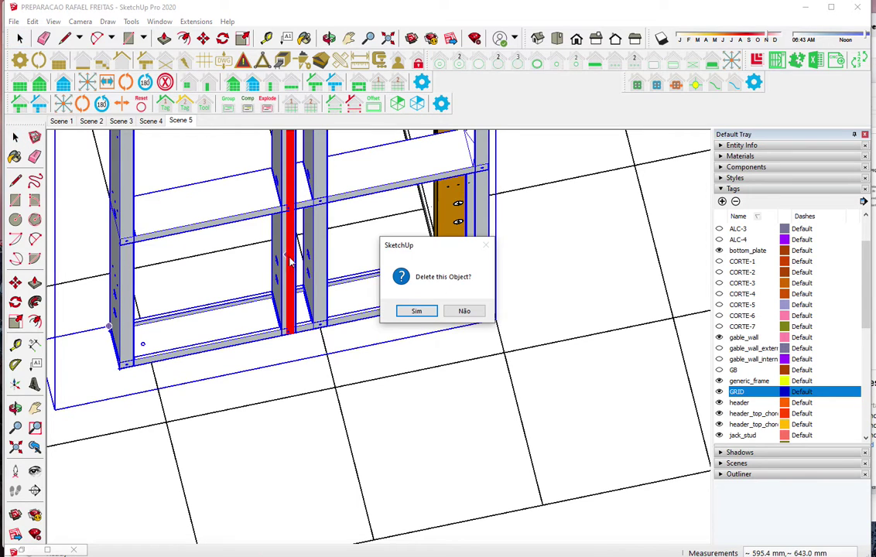
left_click(415, 311)
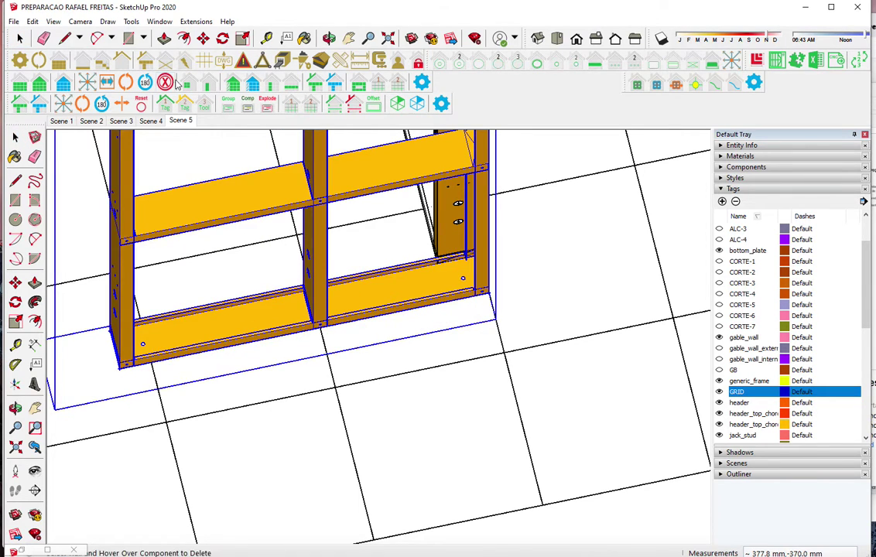
Add a stud near the wall's right end and set the next stud's draw offset to center
left_click(187, 82)
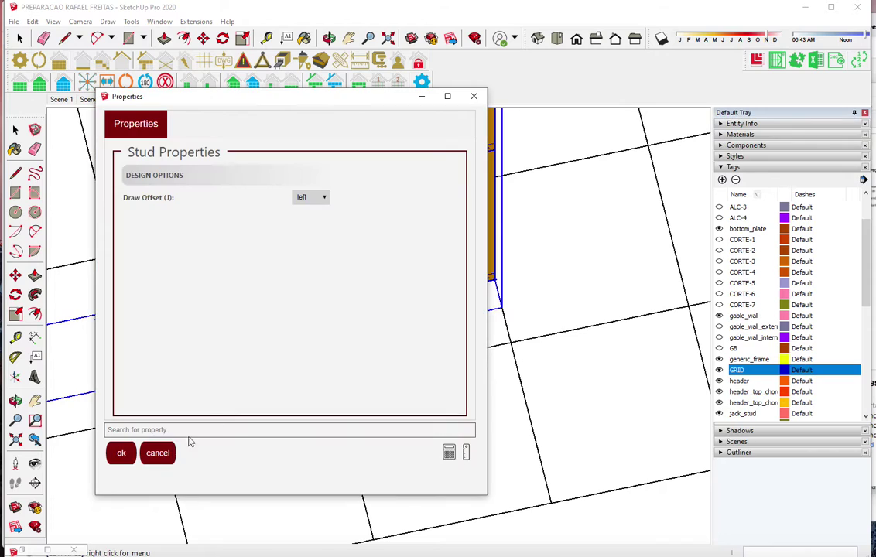
left_click(121, 454)
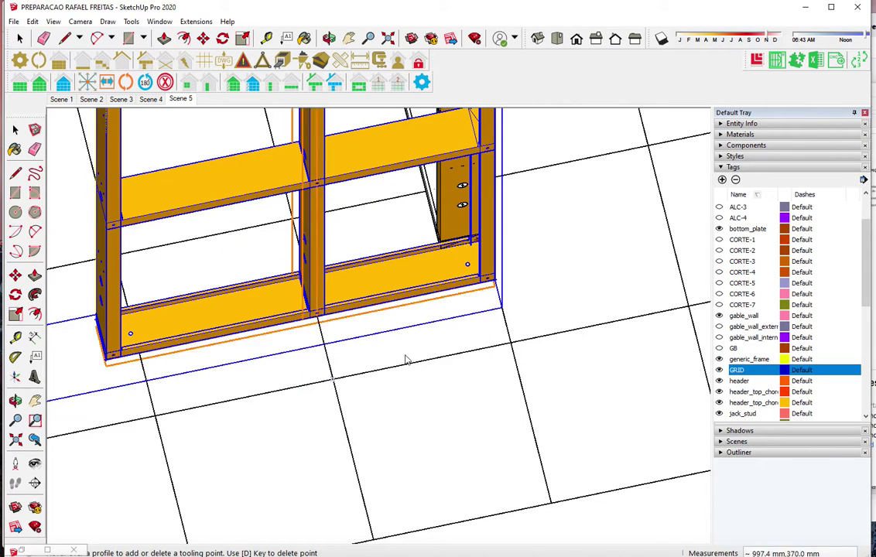
left_click(439, 226)
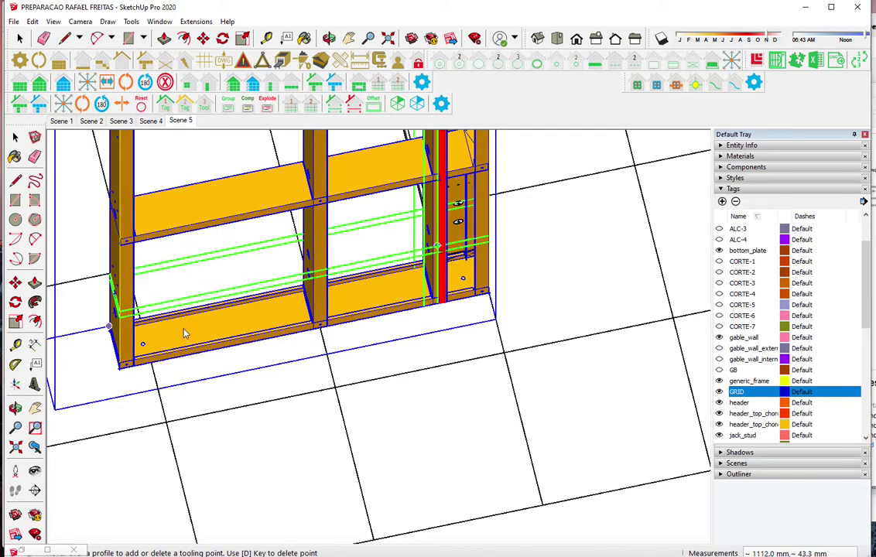
left_click(265, 86)
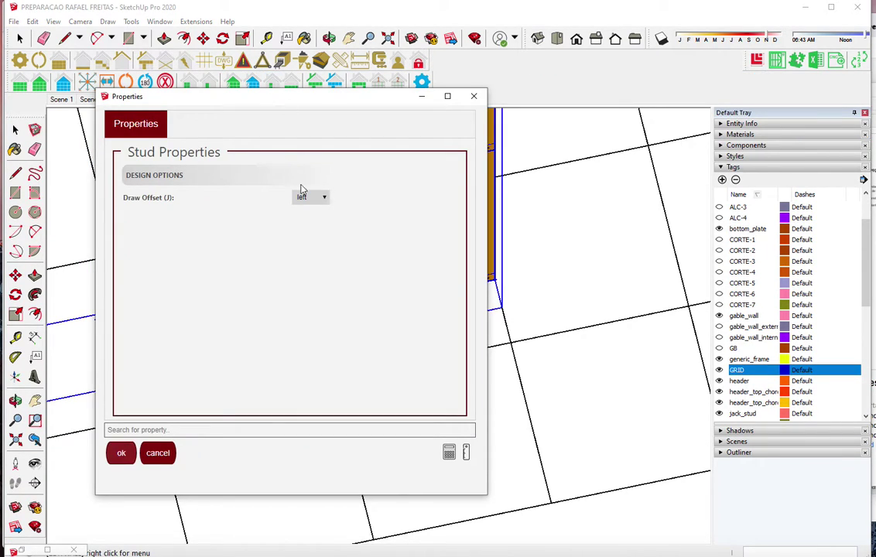
left_click(309, 197)
left_click(303, 215)
left_click(124, 453)
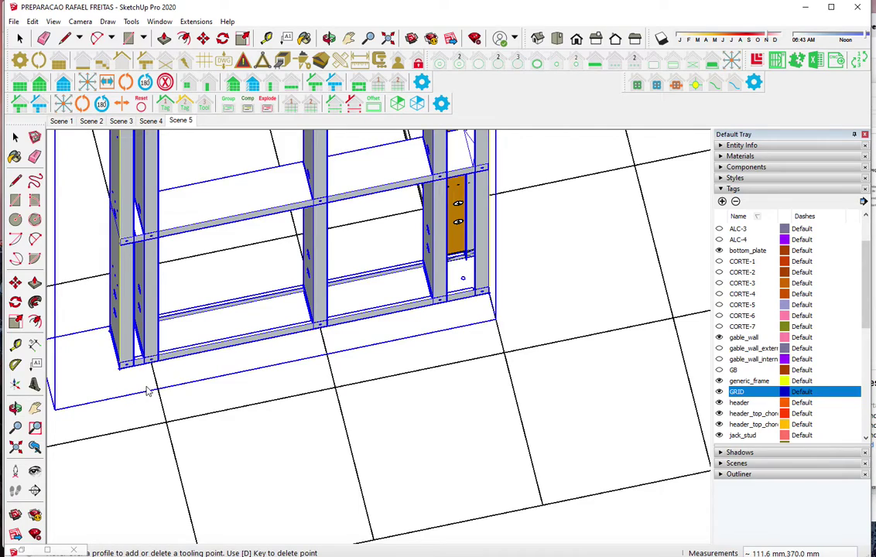
Orbit and zoom in on the gable wall's corner
scroll(147, 391, "down", 3)
scroll(325, 380, "down", 3)
scroll(274, 381, "down", 2)
scroll(270, 379, "down", 2)
mouse_move(271, 379)
middle_mouse_down()
mouse_move(440, 321)
mouse_move(314, 344)
mouse_move(171, 300)
middle_mouse_up()
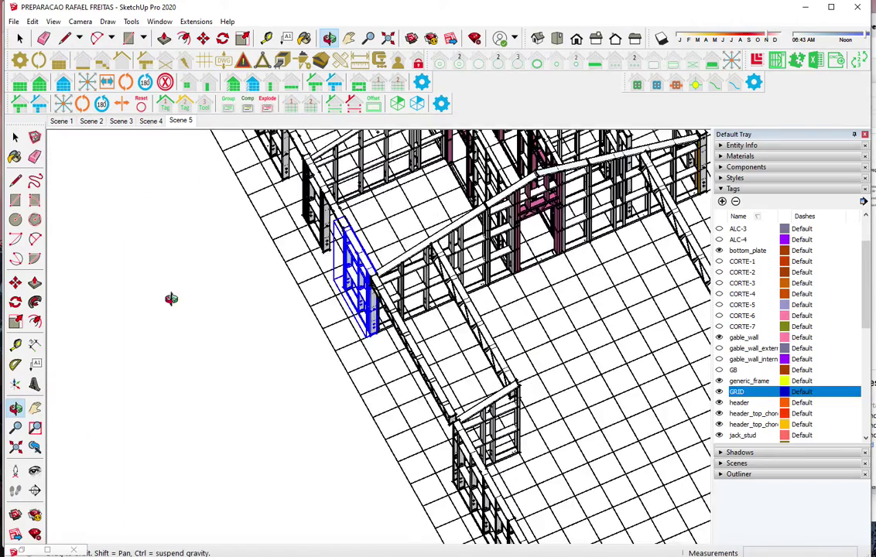
left_click_drag(171, 299, 458, 118)
mouse_move(468, 310)
left_mouse_down()
mouse_move(493, 469)
mouse_move(362, 489)
mouse_move(372, 363)
mouse_move(383, 353)
left_mouse_up()
scroll(383, 353, "up", 2)
scroll(381, 352, "up", 3)
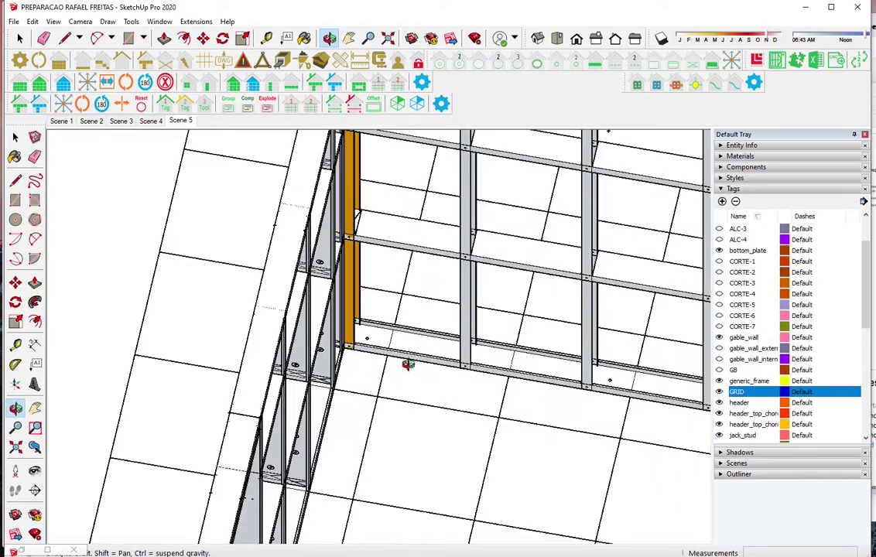
scroll(407, 363, "up", 3)
scroll(475, 366, "up", 3)
scroll(479, 367, "up", 2)
Measure the 385 mm gap from the wall end to the nearest stud and select the gable wall framing
key("l")
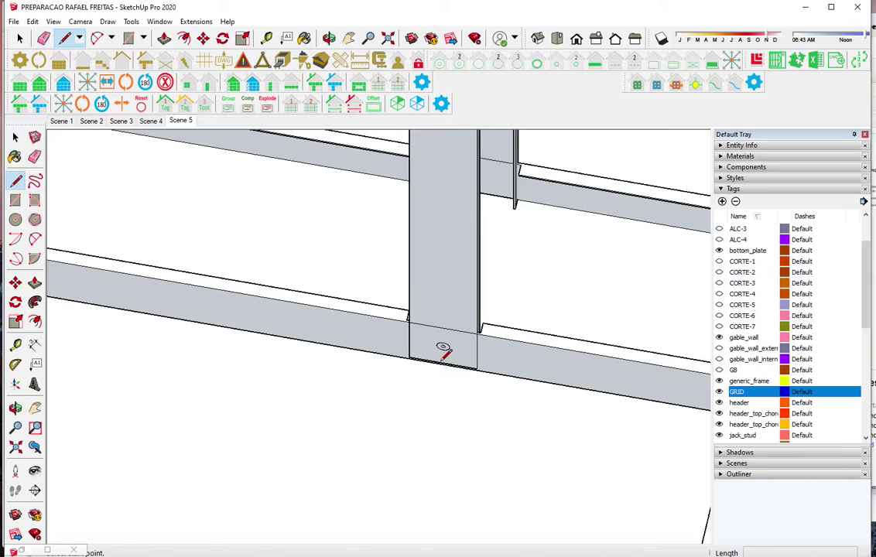
left_click(443, 363)
scroll(352, 308, "down", 3)
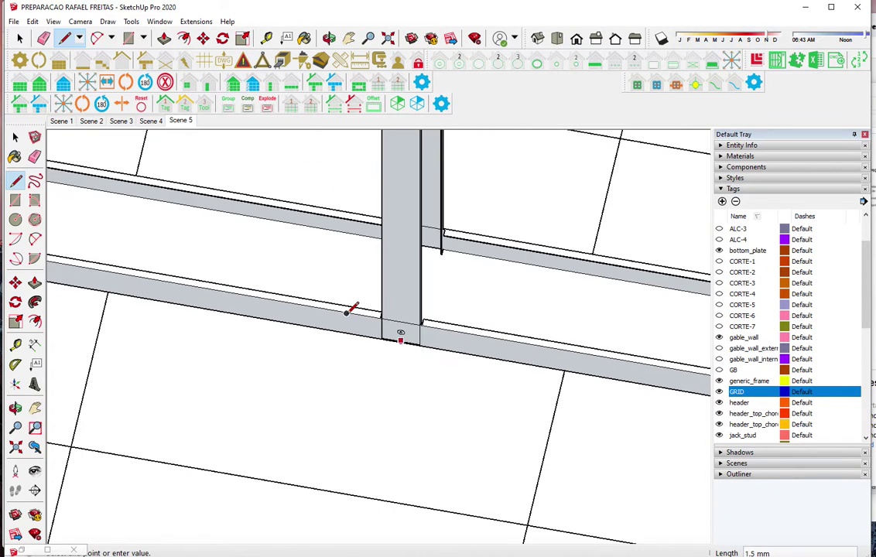
scroll(294, 340, "down", 1)
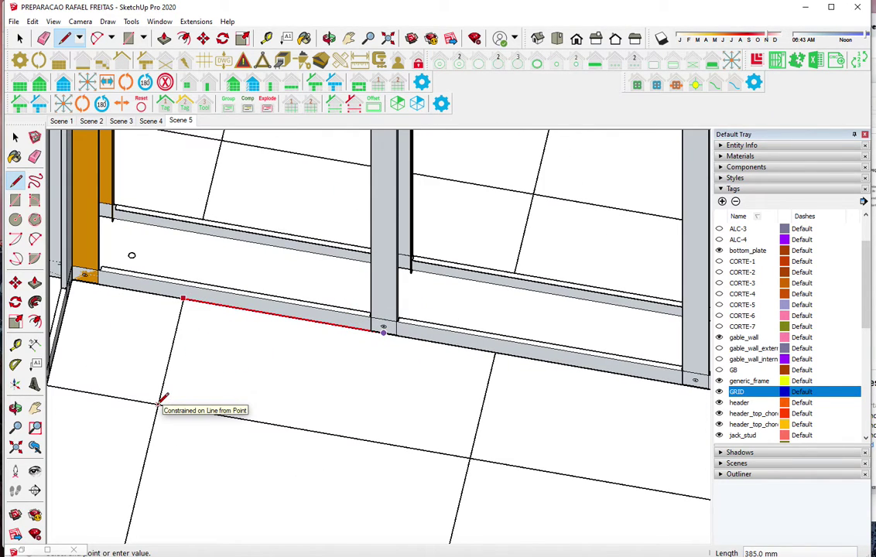
key("space")
left_click(193, 293)
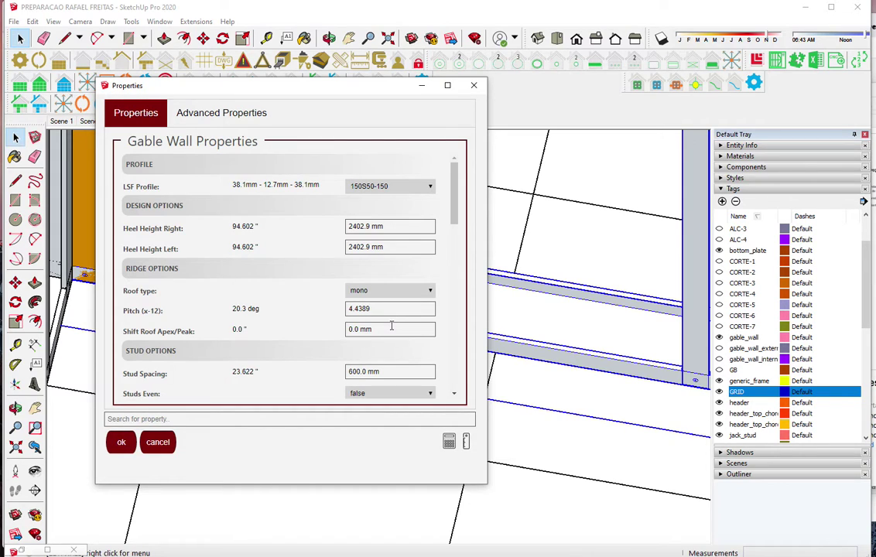
Change and apply the gable wall's First Stud Adjust Position
scroll(391, 326, "down", 3)
left_click(390, 298)
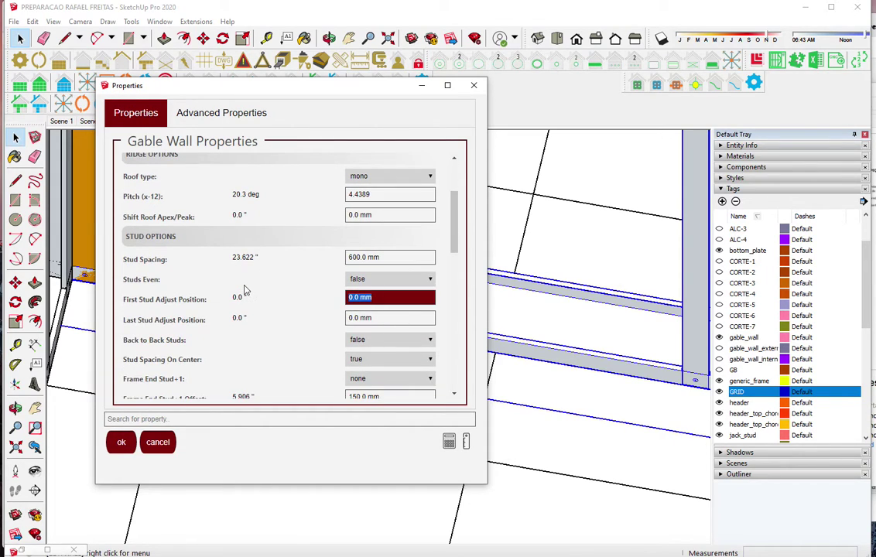
key("Return")
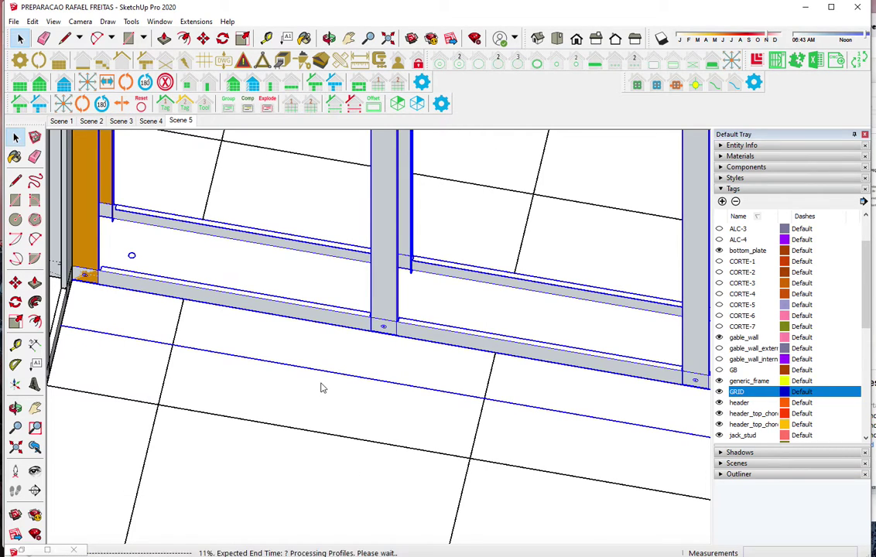
scroll(322, 387, "down", 2)
scroll(323, 387, "down", 2)
scroll(323, 387, "down", 1)
scroll(499, 404, "up", 2)
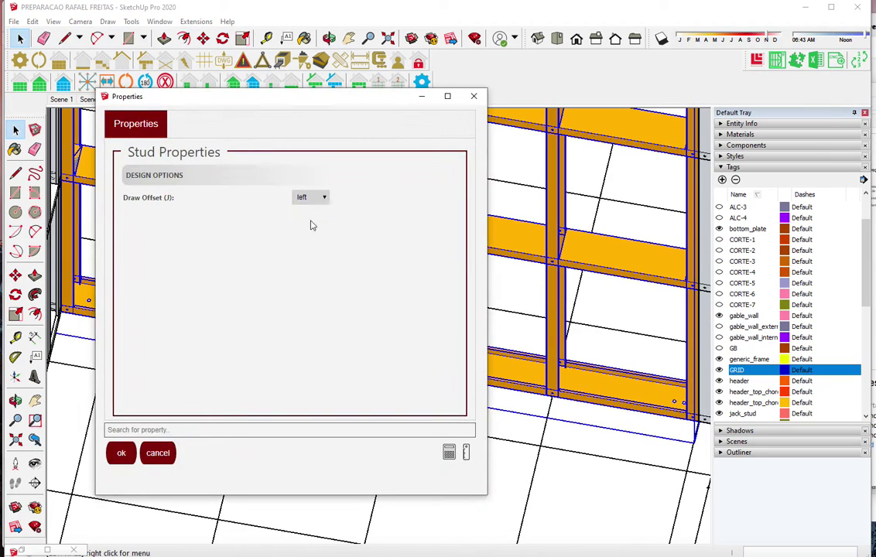
Add a new mid-span stud to the gable wall using the center draw offset
left_click(310, 197)
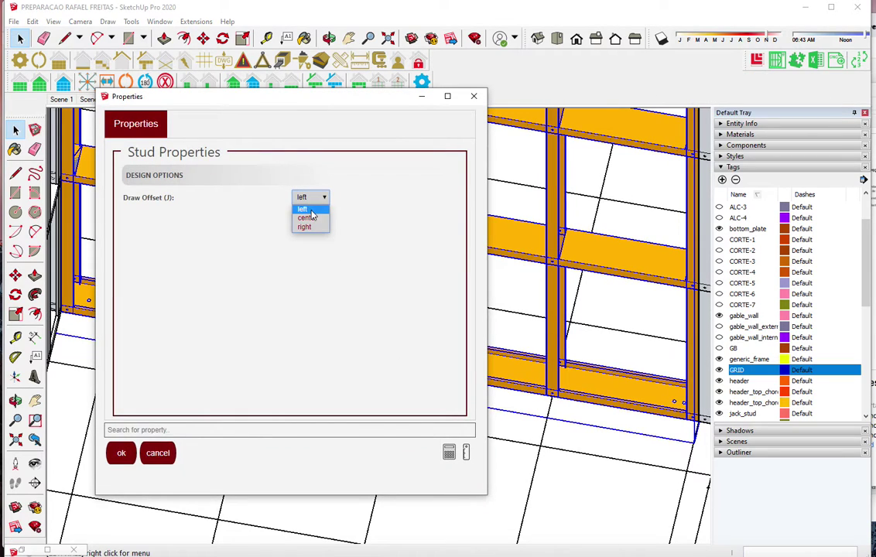
left_click(307, 219)
left_click(122, 453)
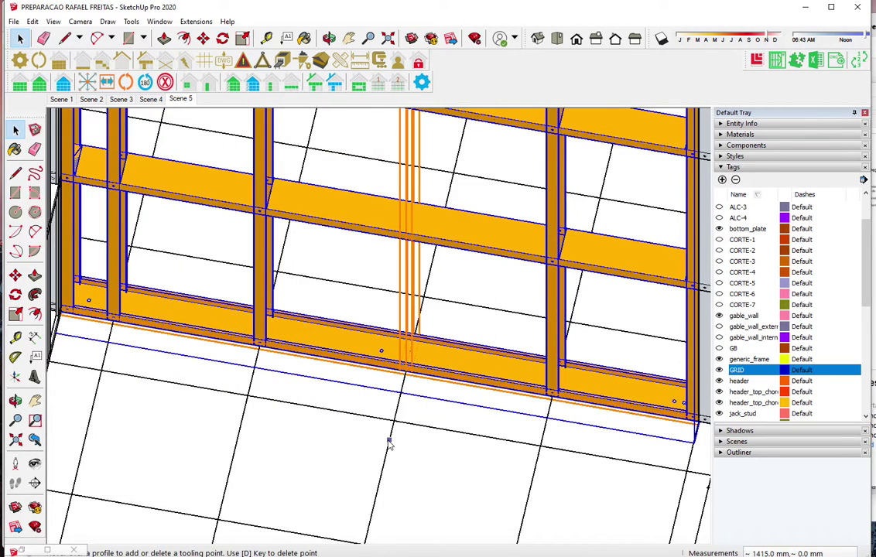
key("Return")
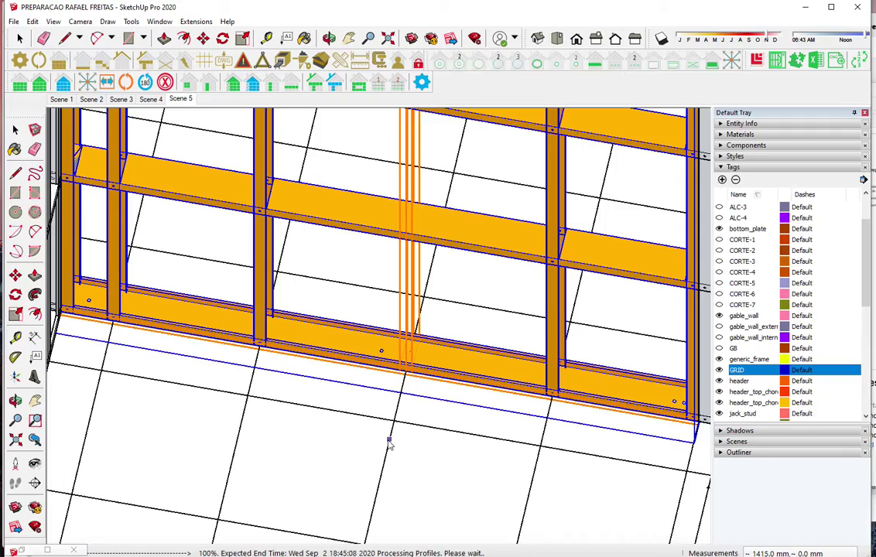
mouse_move(387, 441)
middle_mouse_down()
mouse_move(329, 390)
mouse_move(494, 332)
middle_mouse_up()
scroll(328, 391, "down", 2)
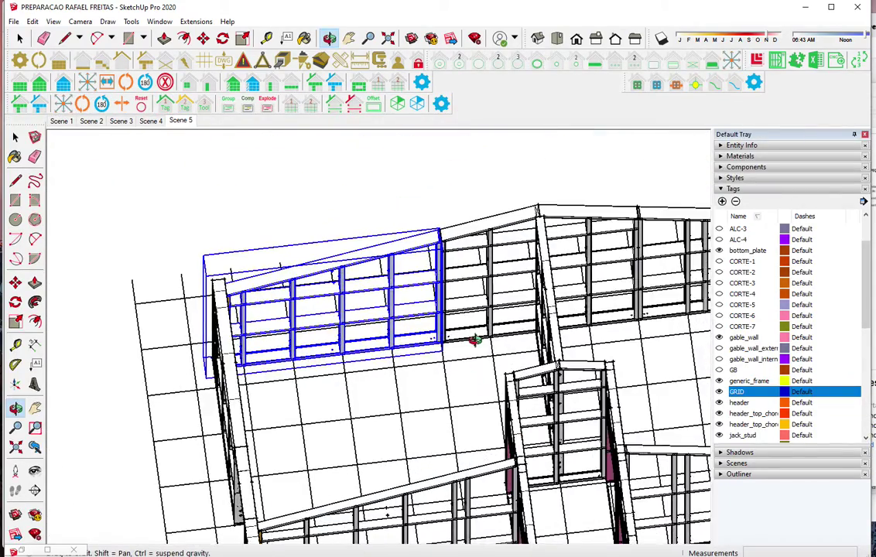
Select the left wall frame and accept the stud tool's settings
scroll(493, 333, "up", 2)
scroll(397, 424, "up", 2)
scroll(395, 425, "down", 2)
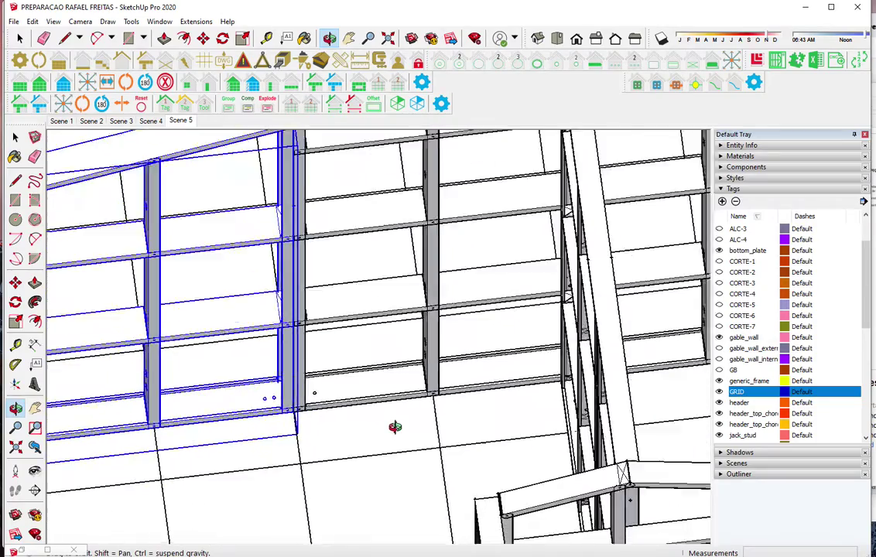
scroll(395, 427, "down", 2)
scroll(555, 178, "up", 3)
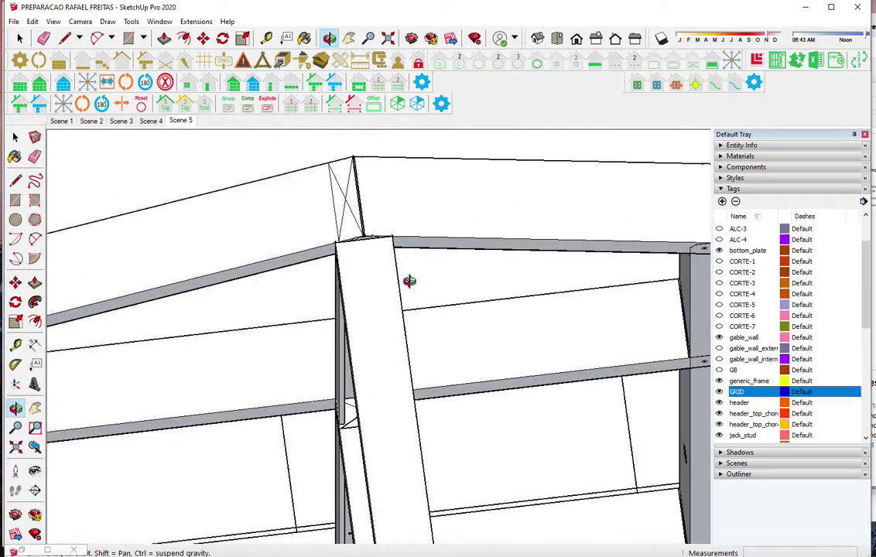
mouse_move(355, 293)
middle_mouse_down()
mouse_move(596, 254)
mouse_move(202, 255)
mouse_move(221, 267)
mouse_move(324, 286)
mouse_move(666, 281)
mouse_move(369, 374)
mouse_move(352, 358)
mouse_move(363, 325)
mouse_move(471, 274)
mouse_move(493, 303)
mouse_move(15, 370)
mouse_move(101, 366)
mouse_move(166, 399)
mouse_move(188, 180)
mouse_move(208, 208)
middle_mouse_up()
left_click(207, 208)
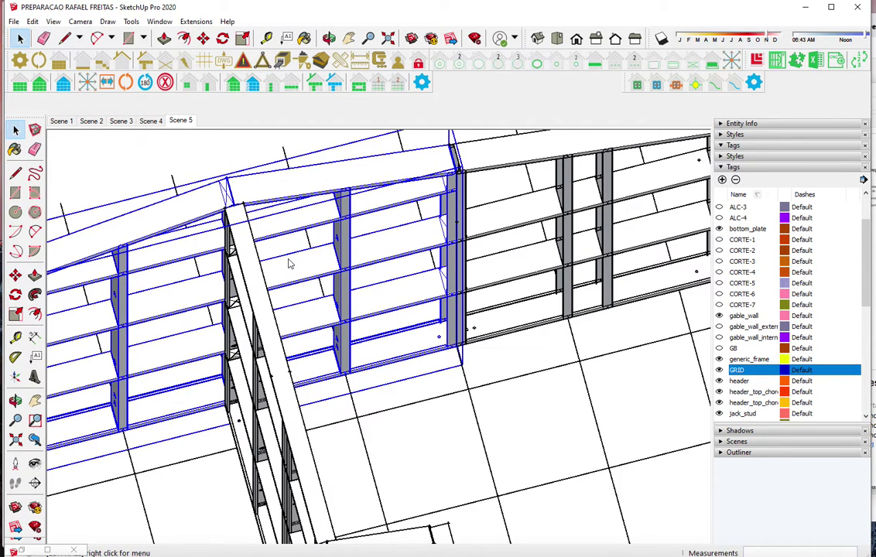
left_click(288, 264)
left_click(121, 453)
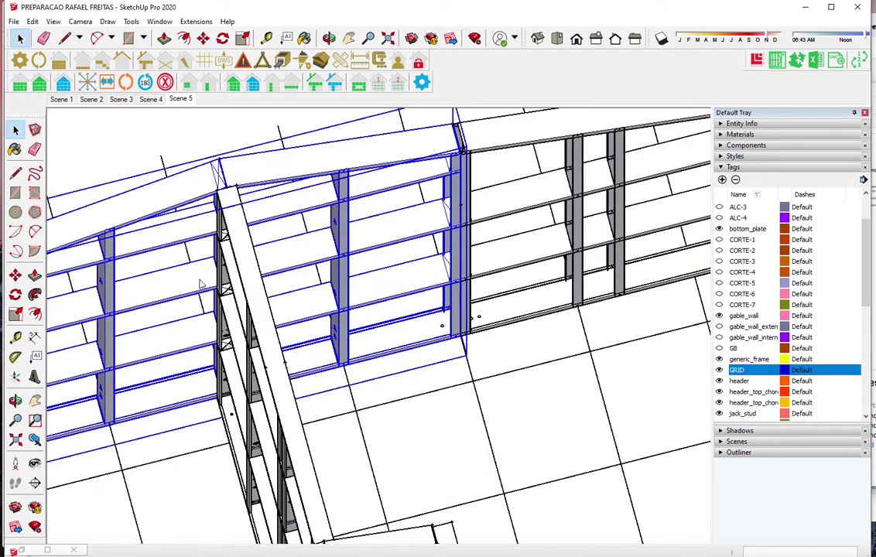
Place a new stud at the chosen edge near the roof corner, then orbit to check it
scroll(205, 248, "up", 3)
scroll(209, 201, "up", 3)
scroll(224, 203, "up", 2)
left_click(240, 206)
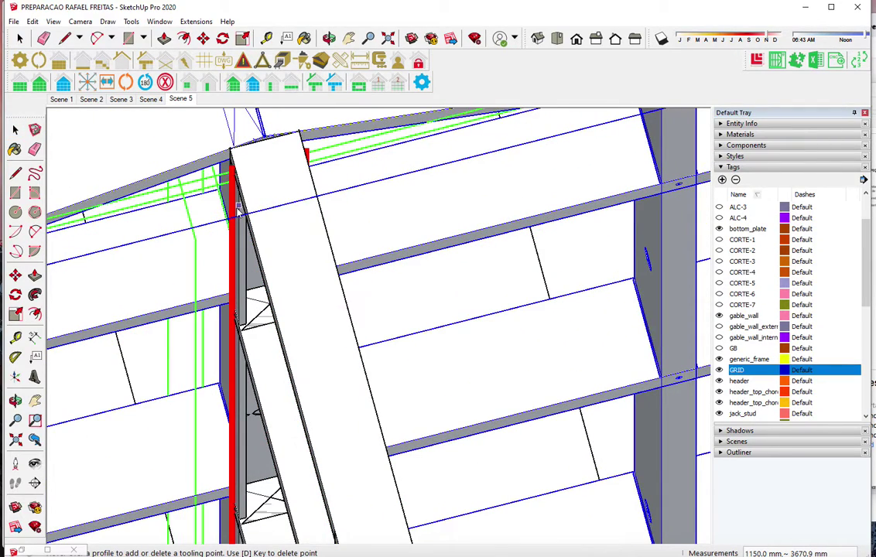
scroll(236, 213, "up", 2)
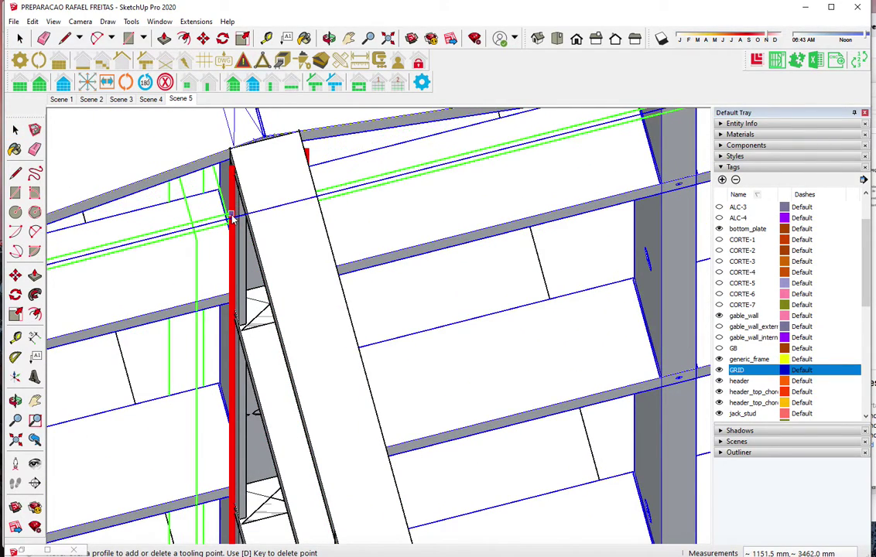
scroll(231, 219, "up", 2)
scroll(228, 219, "up", 1)
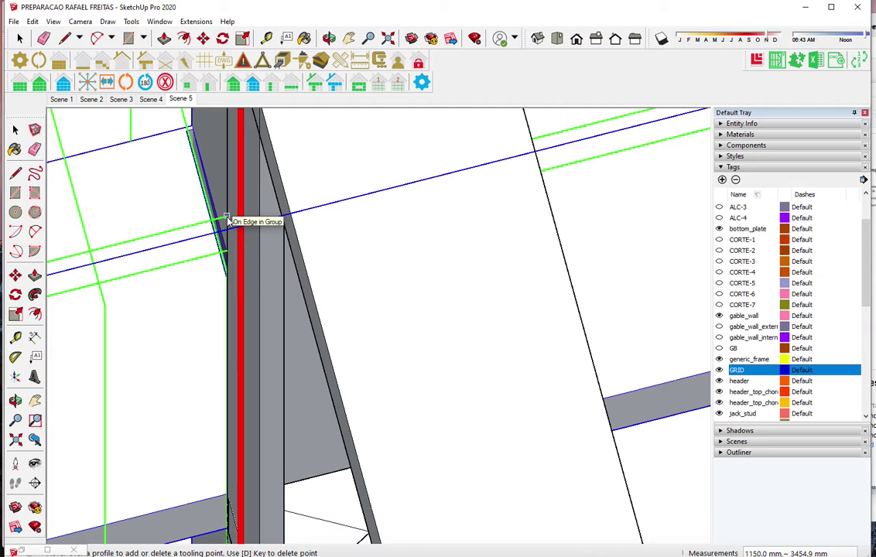
left_click(227, 220)
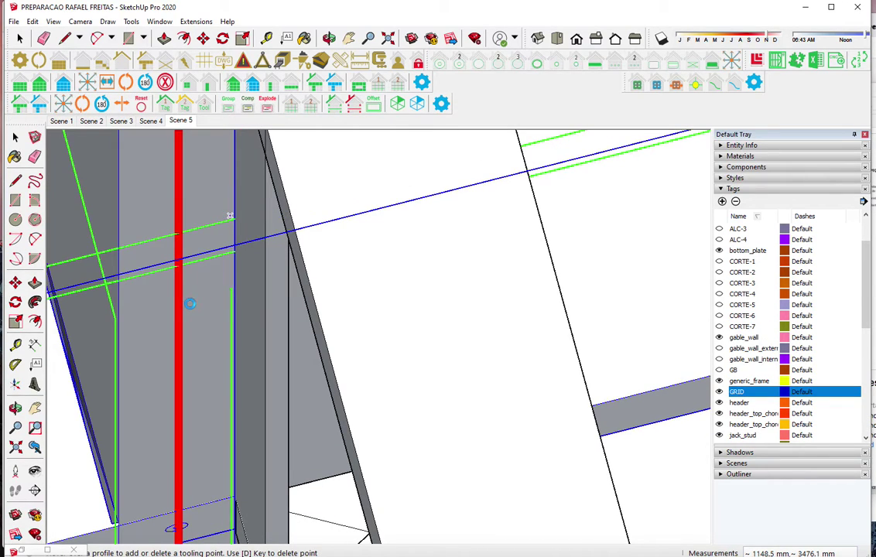
mouse_move(230, 216)
middle_mouse_down()
mouse_move(191, 307)
mouse_move(246, 209)
middle_mouse_up()
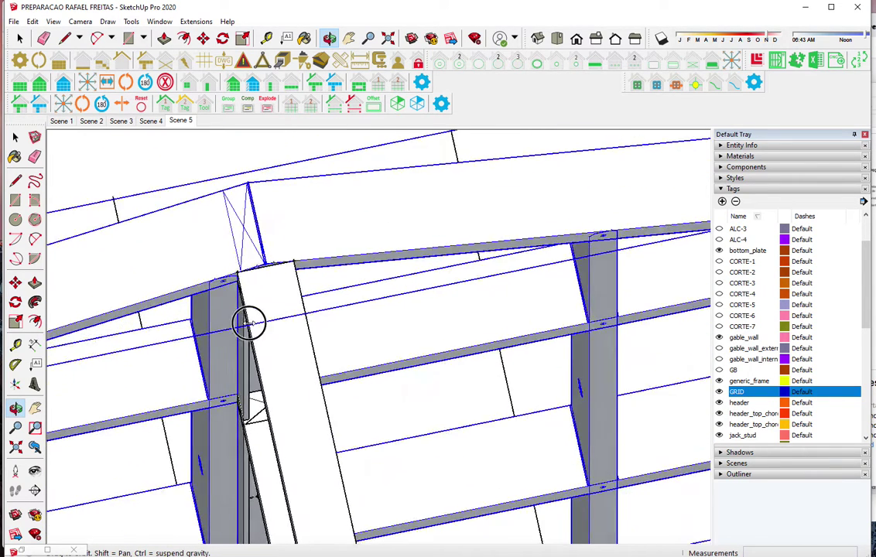
Place a stud with Draw Offset set to right against the existing stud edge
left_click(271, 86)
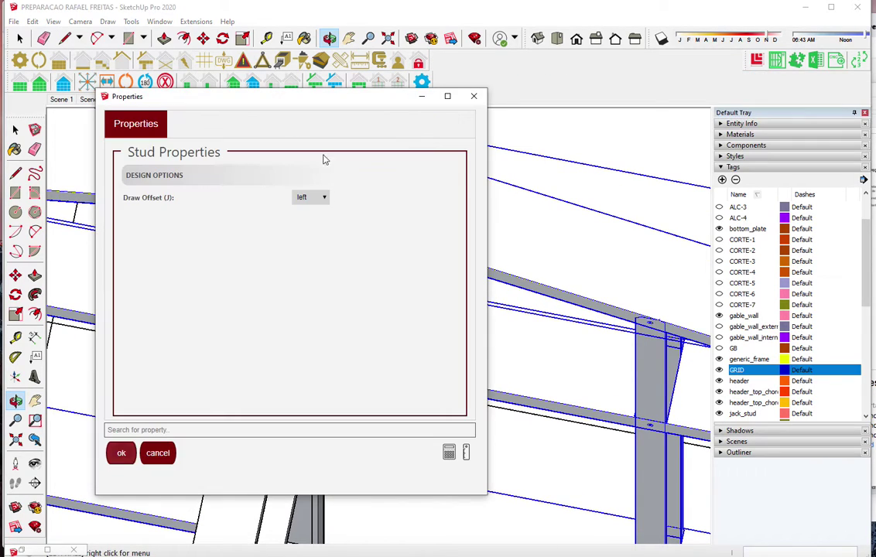
left_click(309, 227)
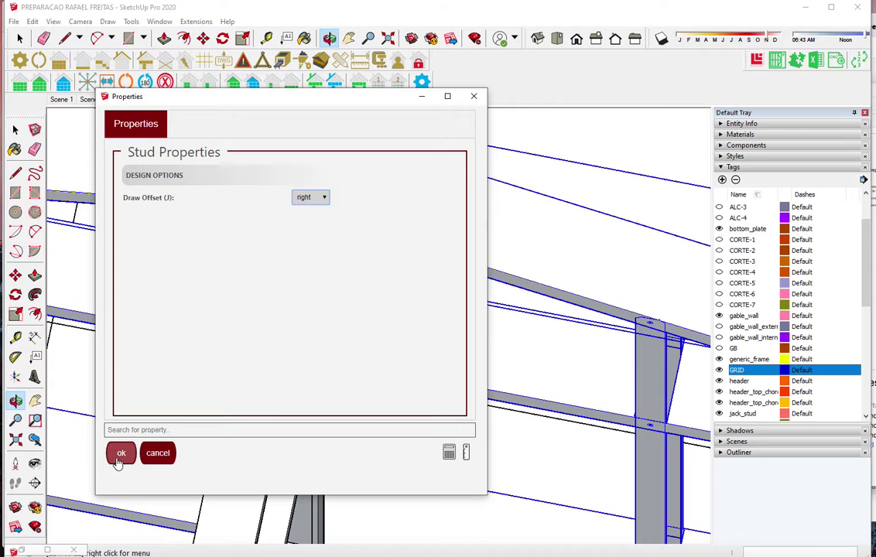
left_click(120, 455)
scroll(324, 334, "up", 3)
scroll(322, 331, "up", 1)
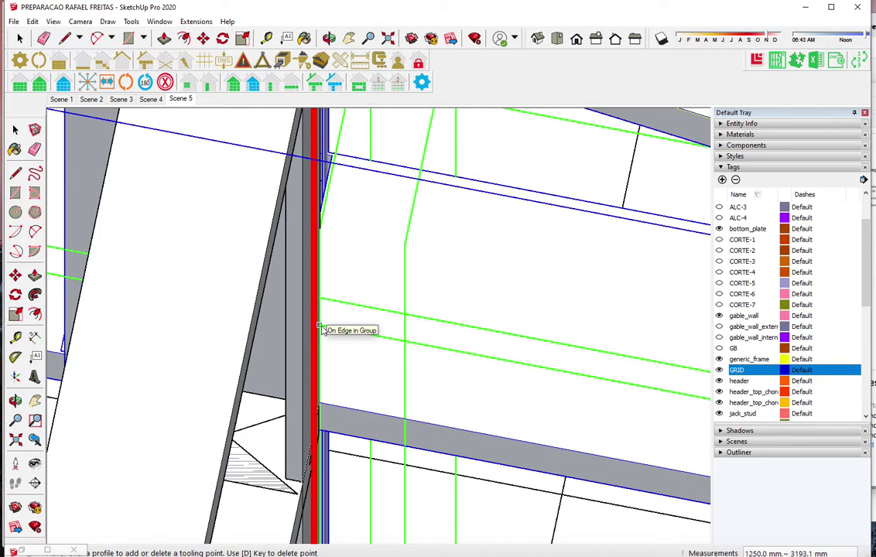
scroll(322, 329, "up", 2)
left_click(319, 325)
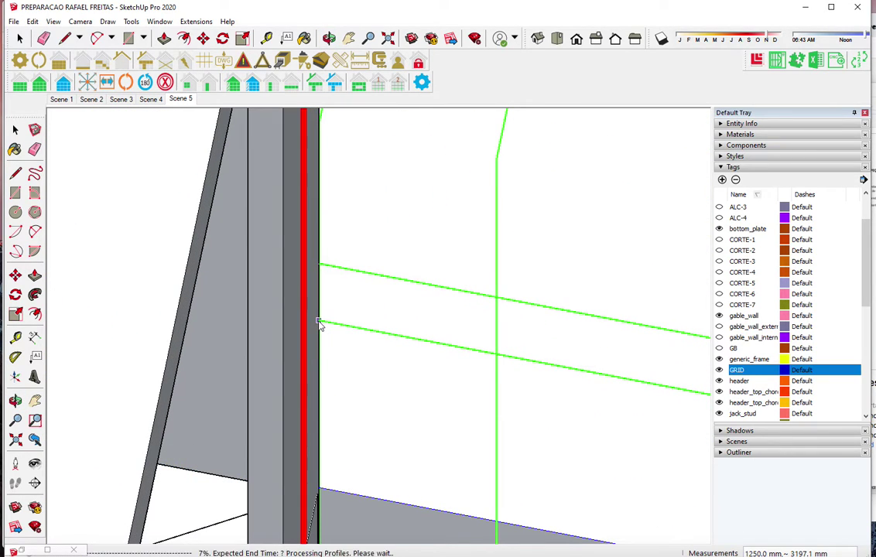
Delete the doubled stud from the wall frame, confirming with Sim
scroll(353, 360, "down", 3)
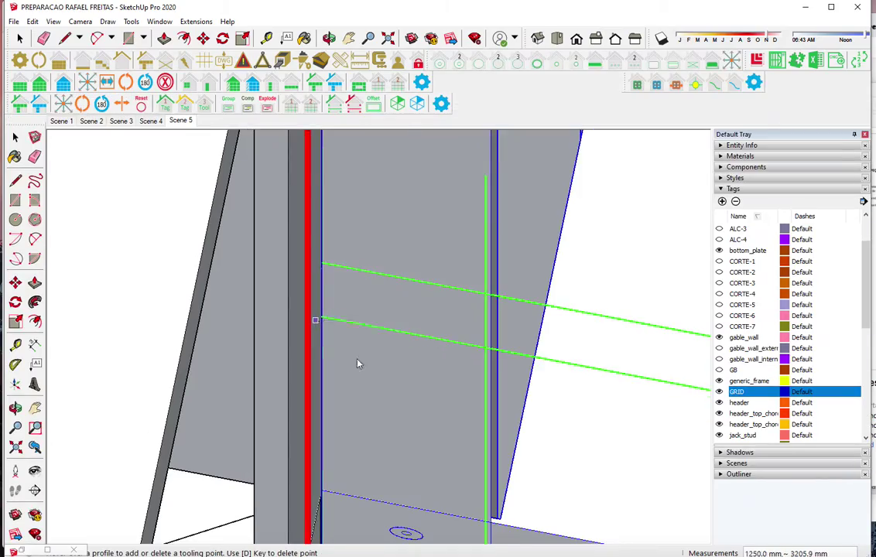
scroll(391, 364, "down", 3)
mouse_move(391, 364)
middle_mouse_down()
mouse_move(549, 350)
mouse_move(313, 219)
mouse_move(368, 472)
mouse_move(317, 169)
middle_mouse_up()
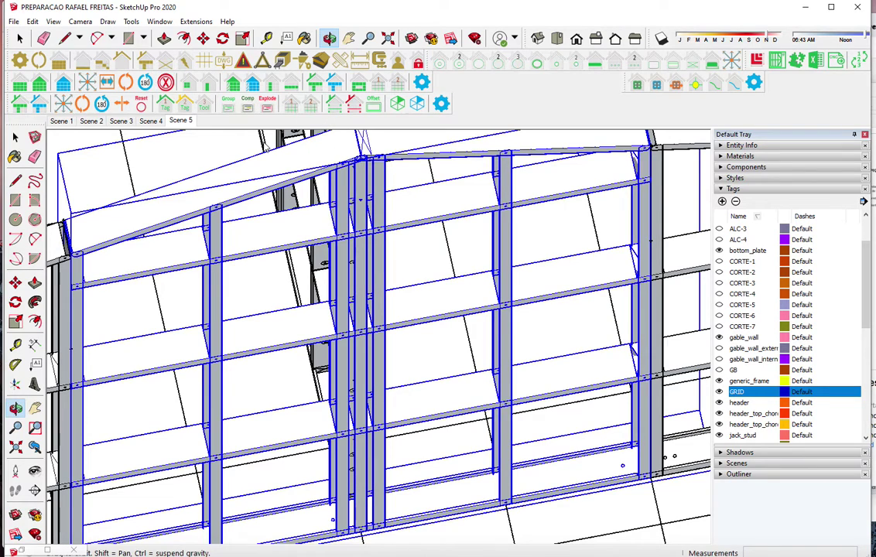
key("e")
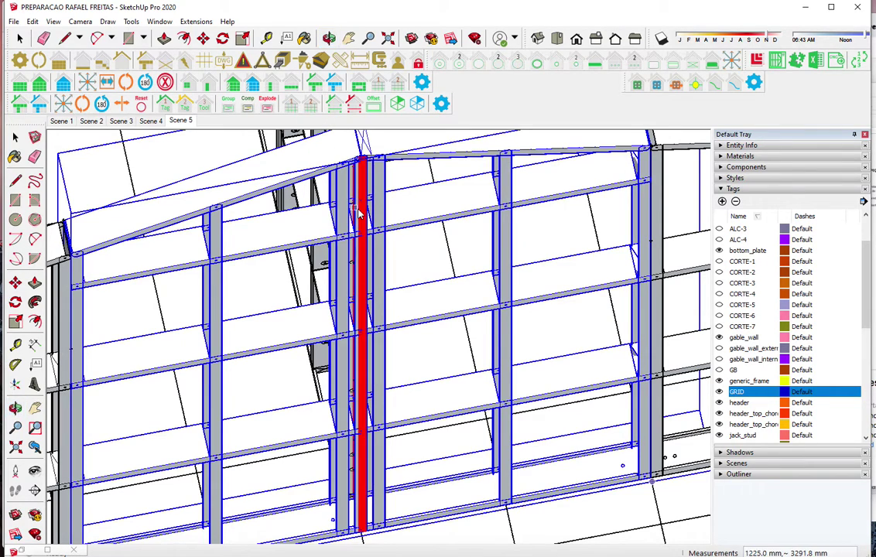
left_click(362, 221)
left_click(414, 311)
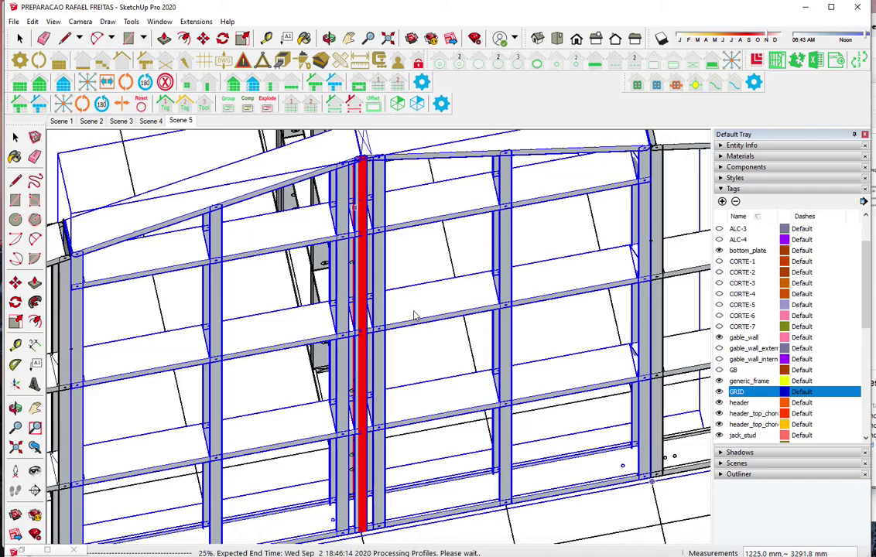
scroll(413, 313, "up", 2)
scroll(361, 142, "up", 2)
scroll(361, 143, "up", 2)
scroll(478, 180, "up", 2)
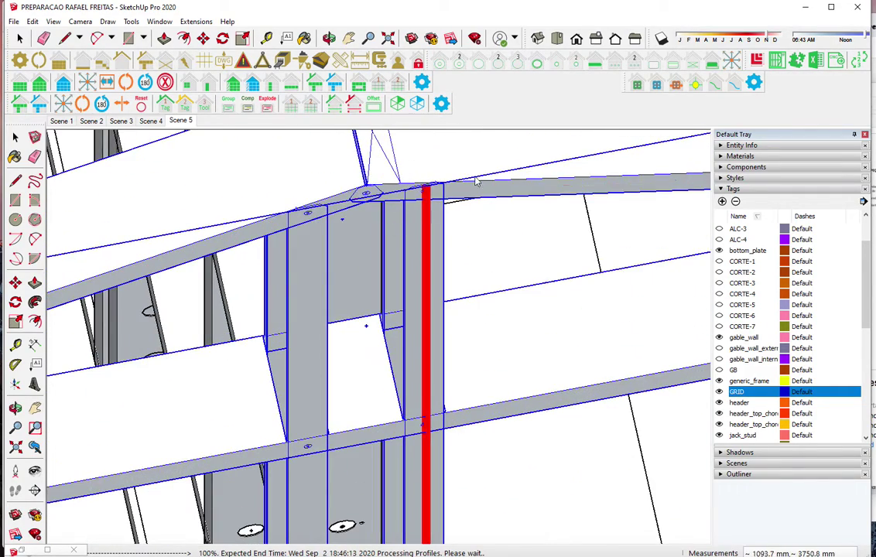
scroll(477, 180, "down", 3)
scroll(497, 193, "down", 3)
scroll(499, 191, "down", 3)
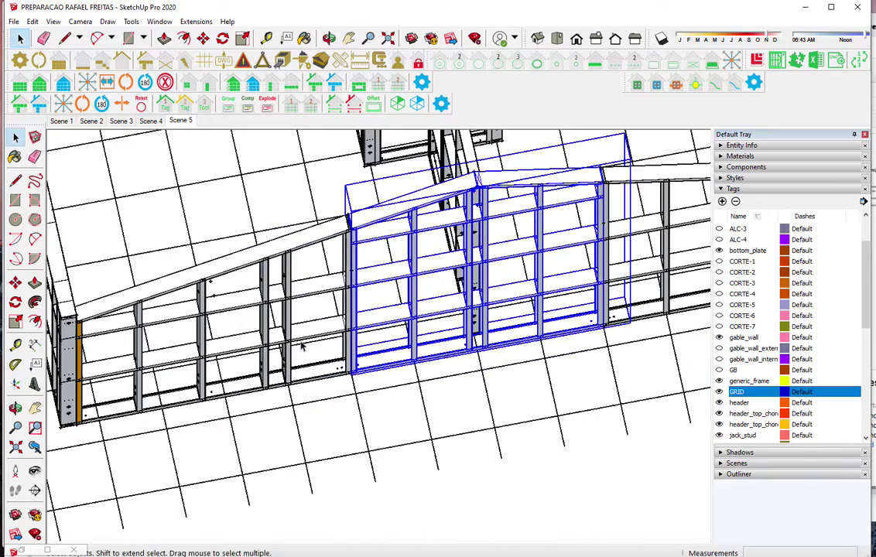
Start a line at the stud's base corner, then cancel it
scroll(201, 414, "up", 2)
scroll(360, 398, "up", 2)
scroll(400, 372, "up", 2)
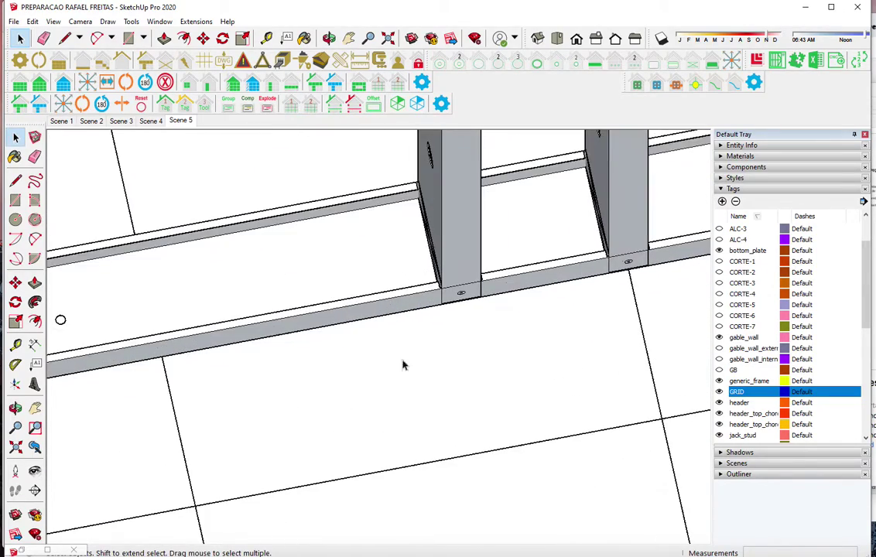
key("l")
scroll(462, 294, "up", 2)
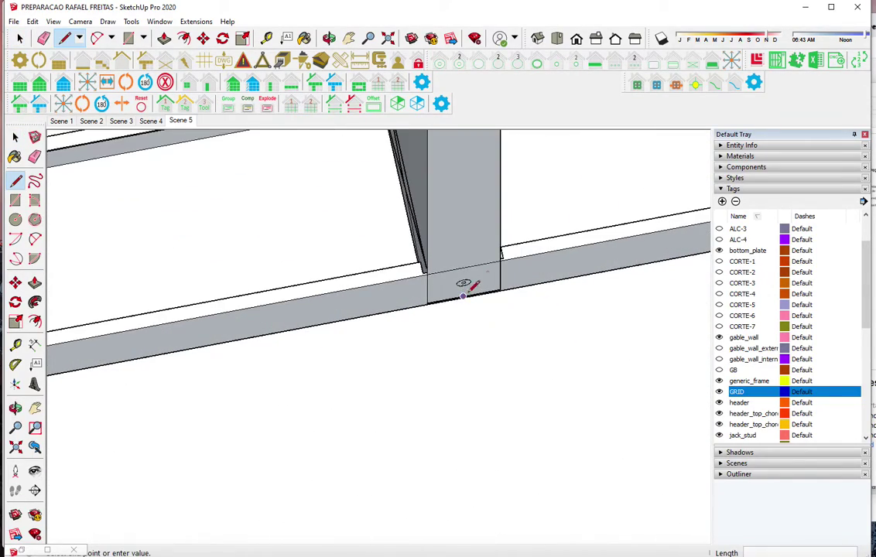
left_click(462, 295)
scroll(462, 294, "down", 2)
scroll(433, 317, "down", 1)
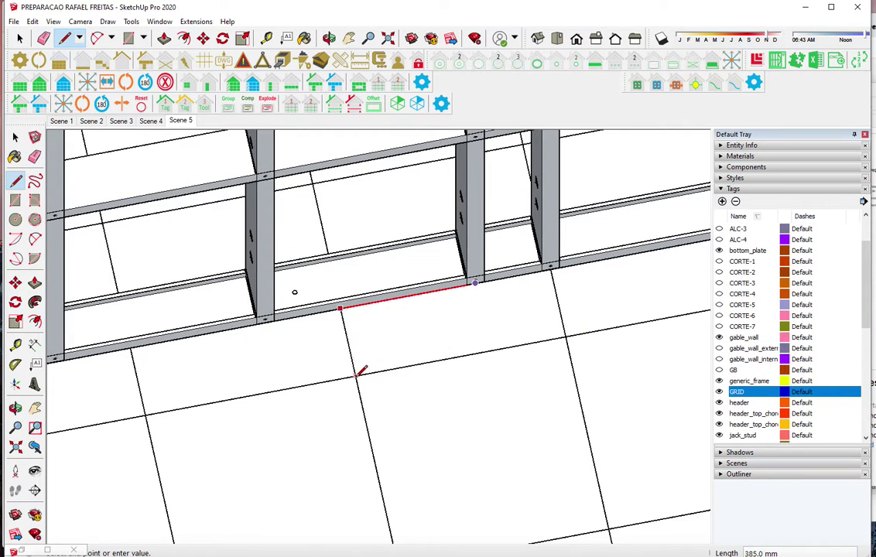
key("space")
Set the gable wall's First Stud Adjust Position to -30 mm
left_click(262, 279)
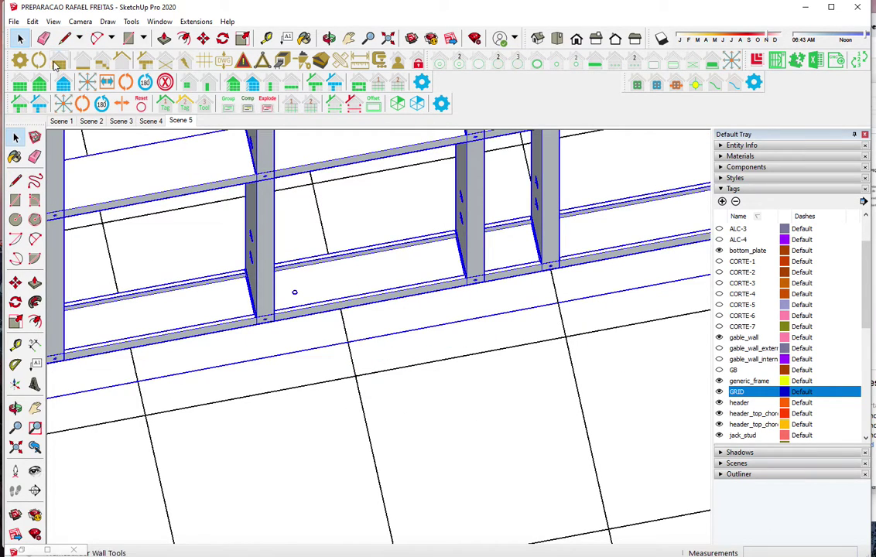
scroll(449, 250, "down", 2)
scroll(447, 253, "down", 2)
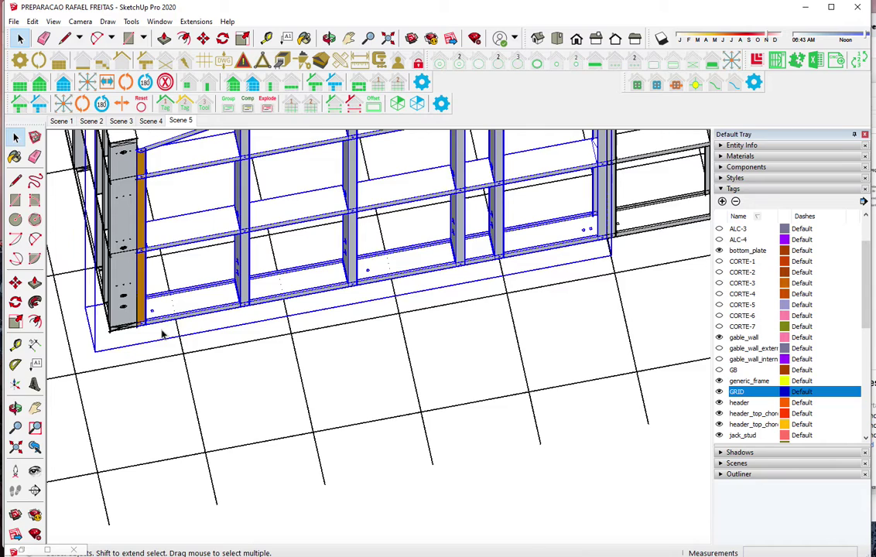
scroll(163, 333, "up", 2)
left_click(63, 83)
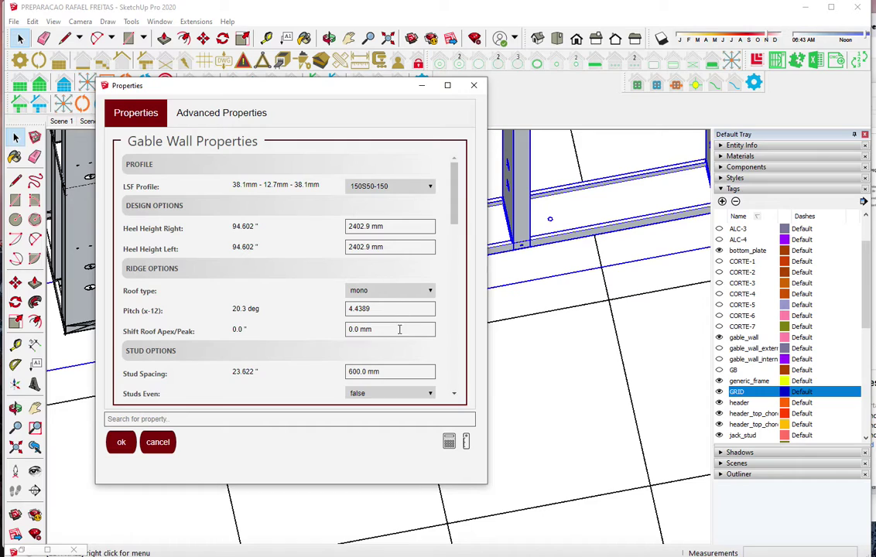
scroll(400, 329, "down", 3)
left_click(391, 240)
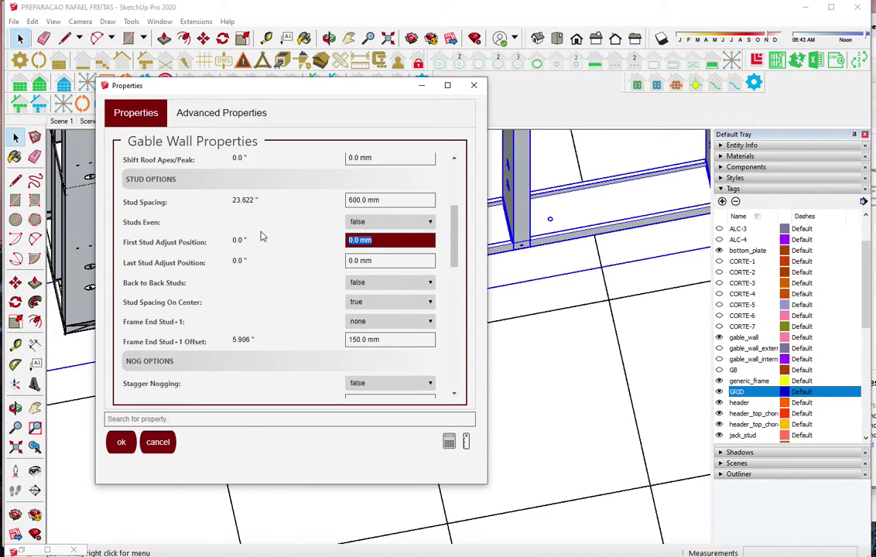
type("-30")
key("Return")
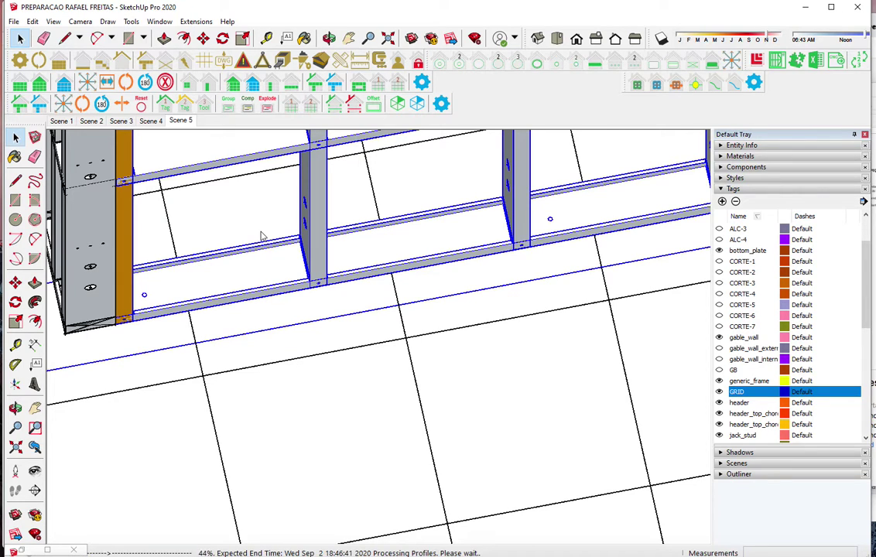
scroll(279, 371, "down", 3)
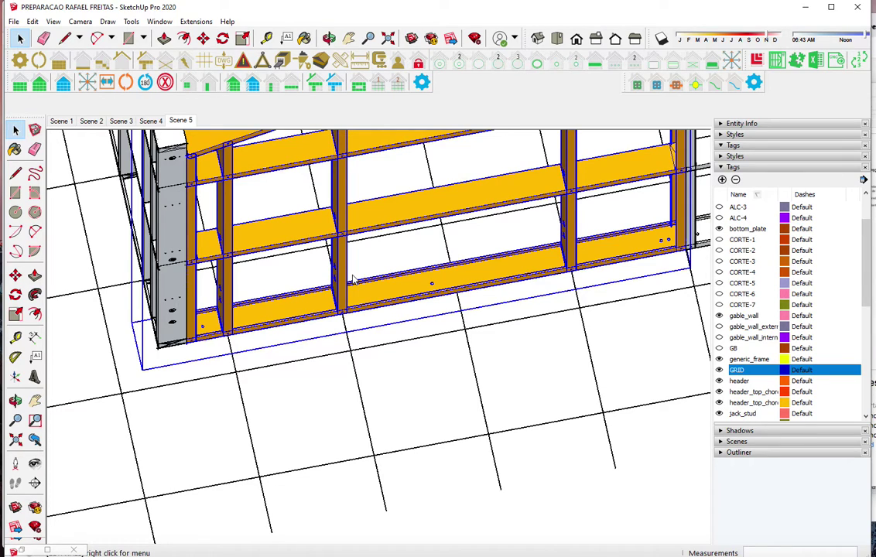
Place a stud with center Draw Offset on the wall's bottom plate
scroll(353, 280, "up", 1)
left_click(313, 196)
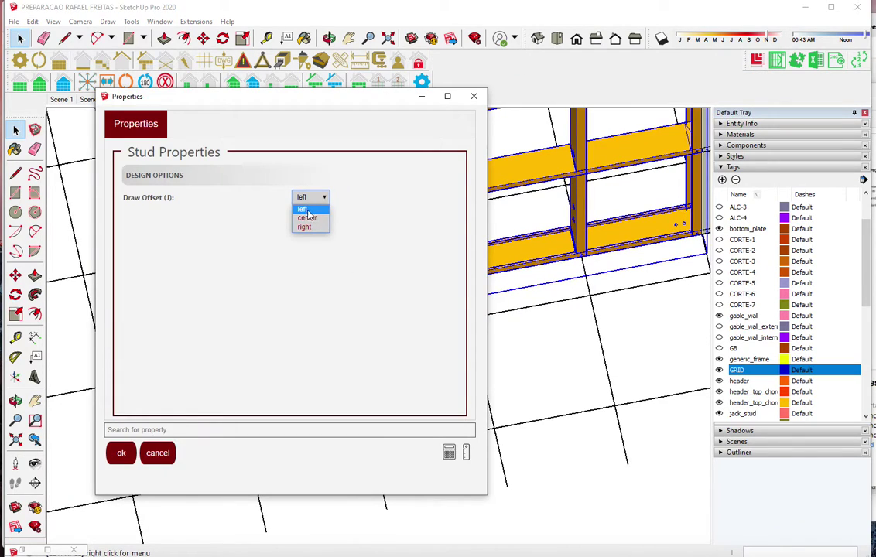
left_click(275, 213)
left_click(121, 453)
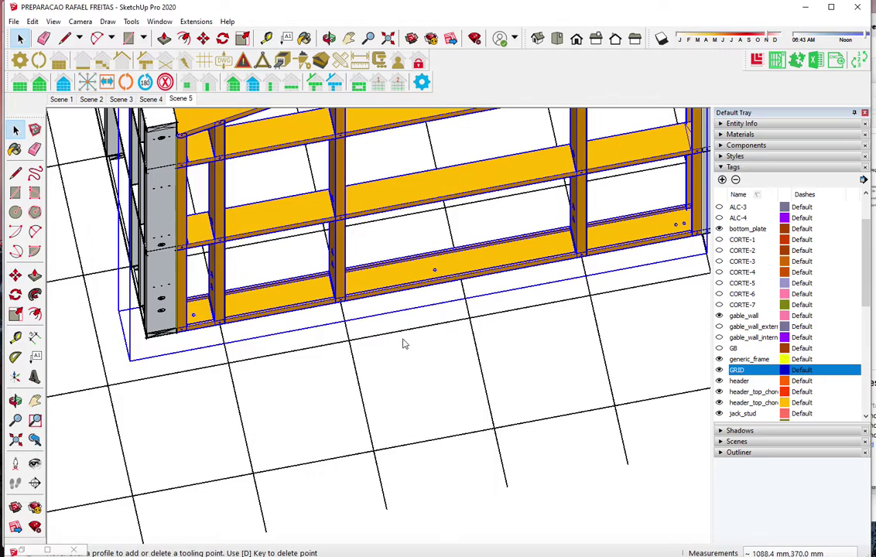
left_click(465, 299)
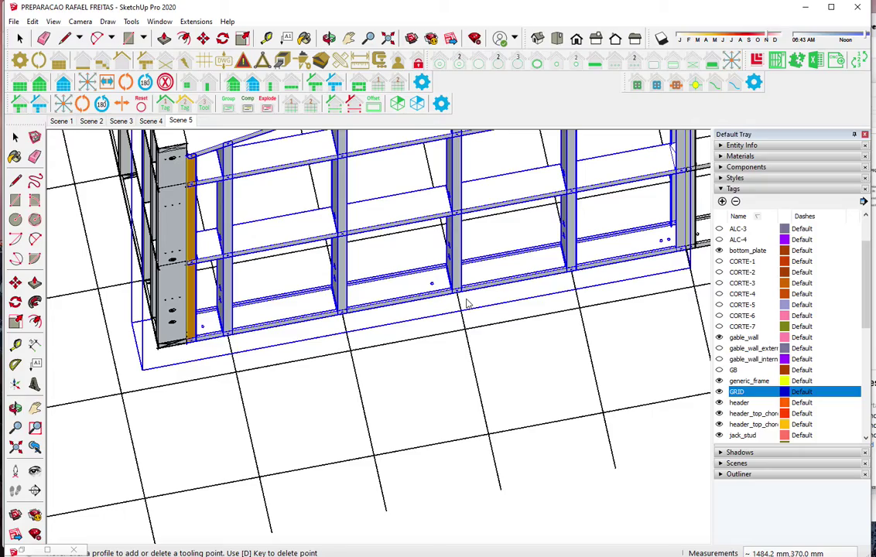
Orbit to a near top-down view to review the building's framing
scroll(401, 302, "down", 3)
scroll(401, 301, "down", 2)
scroll(401, 302, "down", 2)
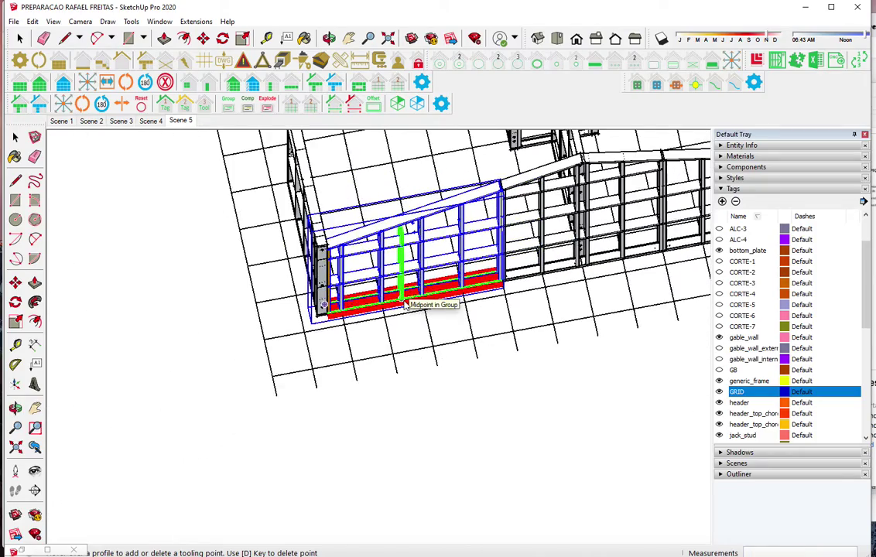
scroll(401, 302, "down", 1)
mouse_move(505, 264)
middle_mouse_down()
mouse_move(396, 387)
mouse_move(412, 400)
mouse_move(422, 333)
mouse_move(410, 303)
middle_mouse_up()
scroll(410, 304, "up", 2)
scroll(410, 304, "up", 2)
scroll(422, 302, "up", 2)
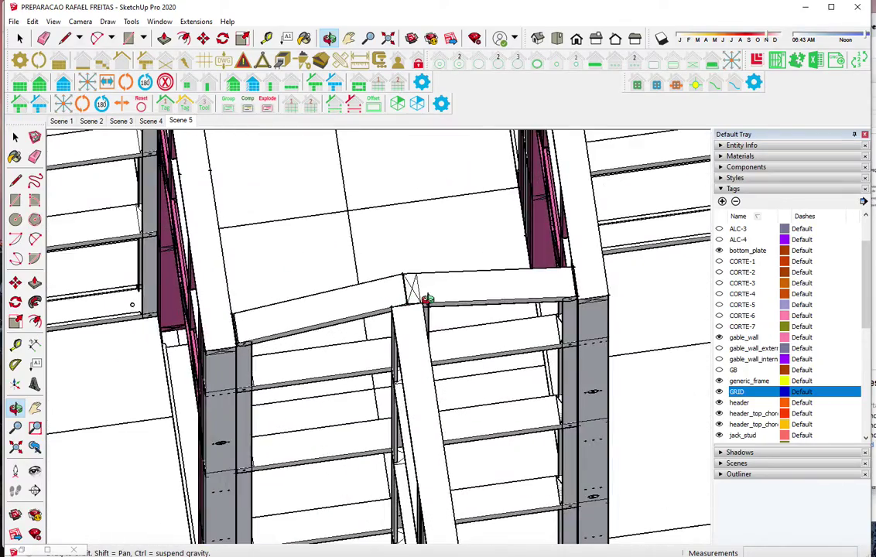
Select the wall framing group and add studs through the stud settings
scroll(438, 298, "up", 1)
scroll(438, 300, "down", 2)
scroll(441, 313, "down", 2)
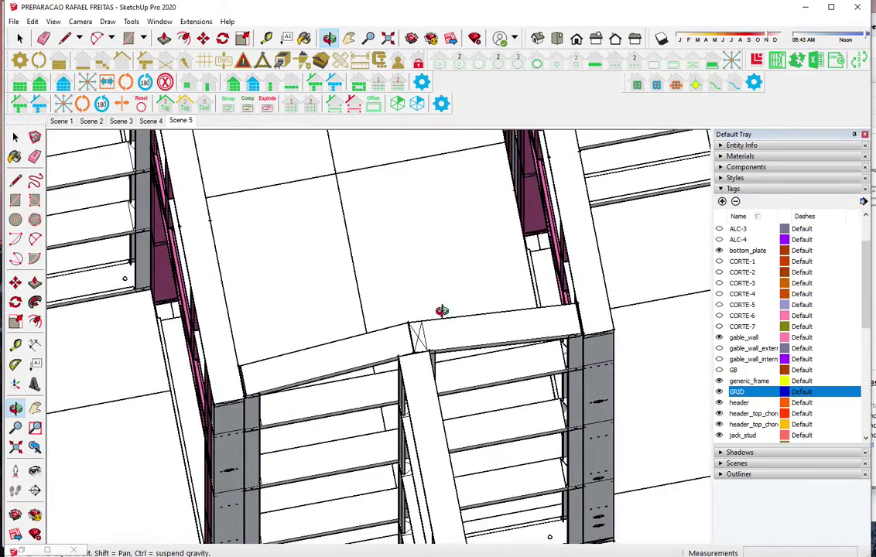
middle_click_drag(442, 313, 440, 260)
scroll(440, 260, "up", 2)
middle_click_drag(368, 315, 381, 301)
left_click(381, 300)
left_click(270, 85)
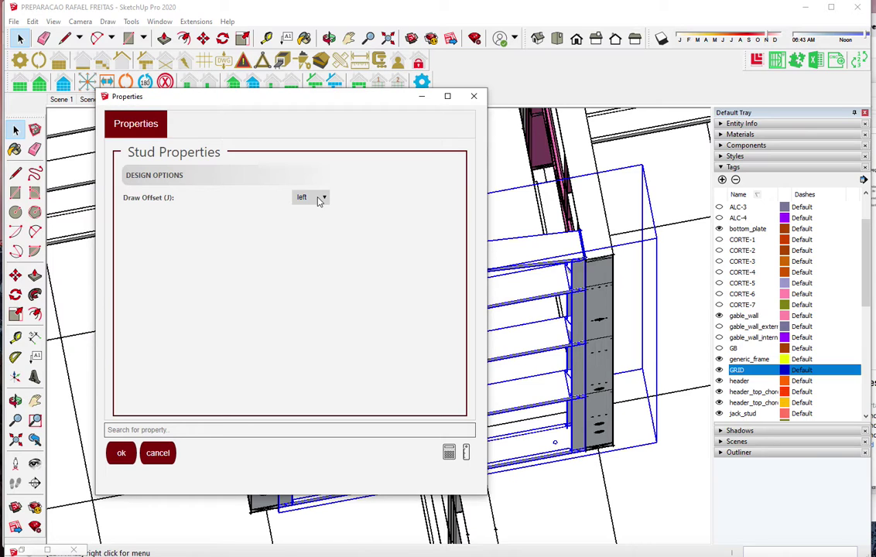
left_click(121, 454)
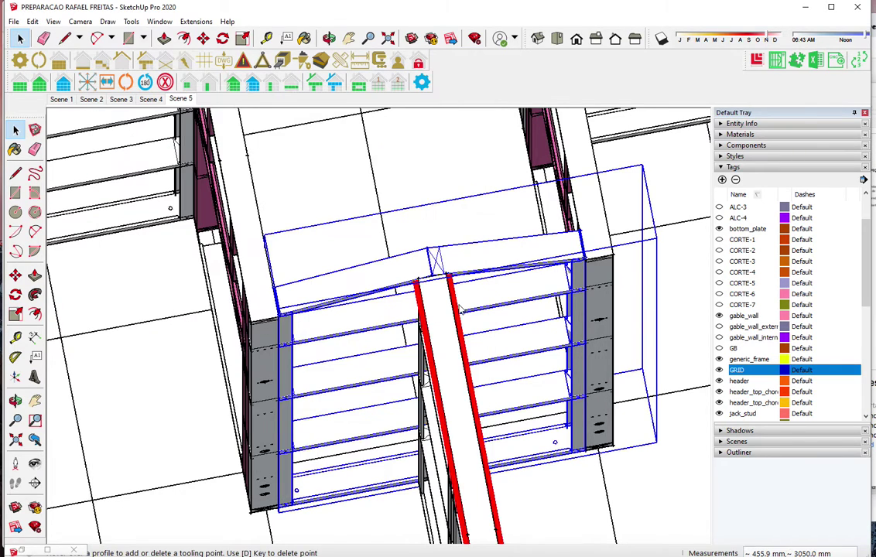
Remove the middle stud from the gable wall frame
scroll(459, 302, "up", 3)
scroll(459, 302, "up", 2)
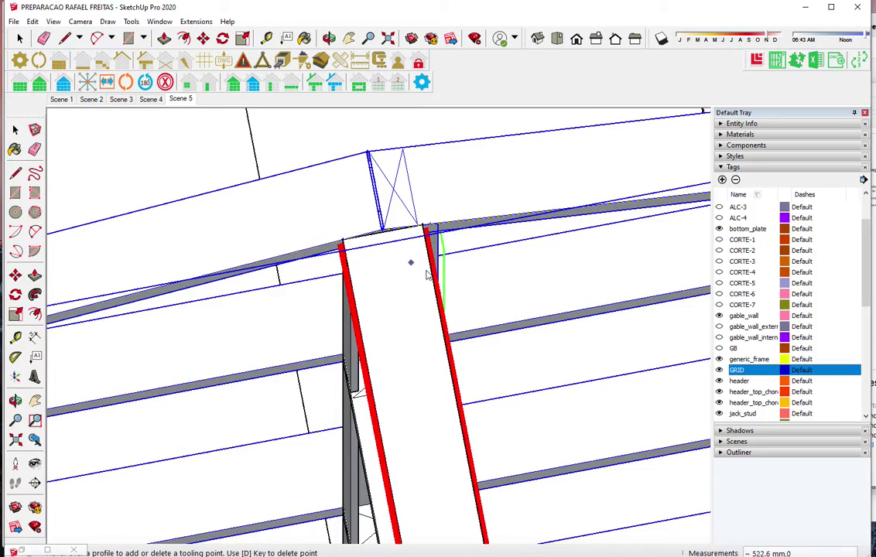
middle_click(295, 296)
mouse_move(295, 296)
middle_mouse_down()
mouse_move(383, 353)
mouse_move(508, 364)
mouse_move(512, 274)
mouse_move(458, 327)
mouse_move(434, 382)
mouse_move(215, 121)
middle_mouse_up()
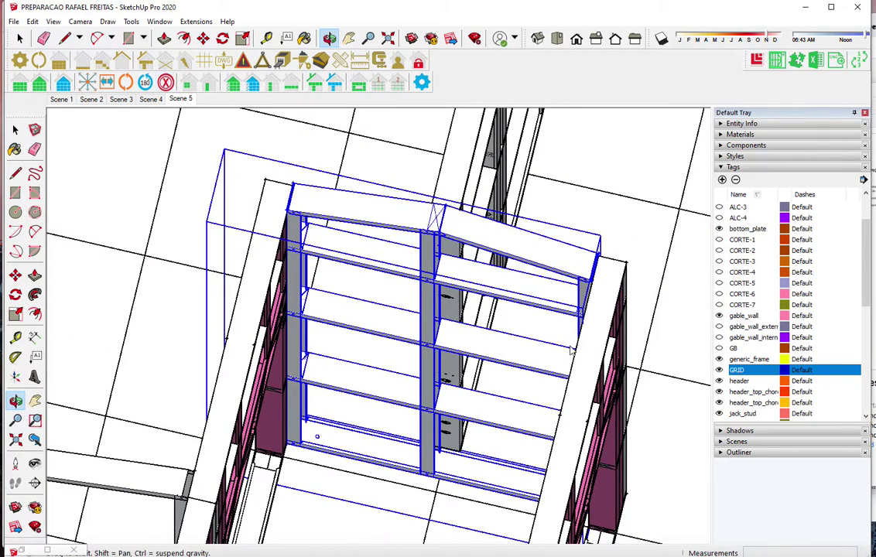
key("space")
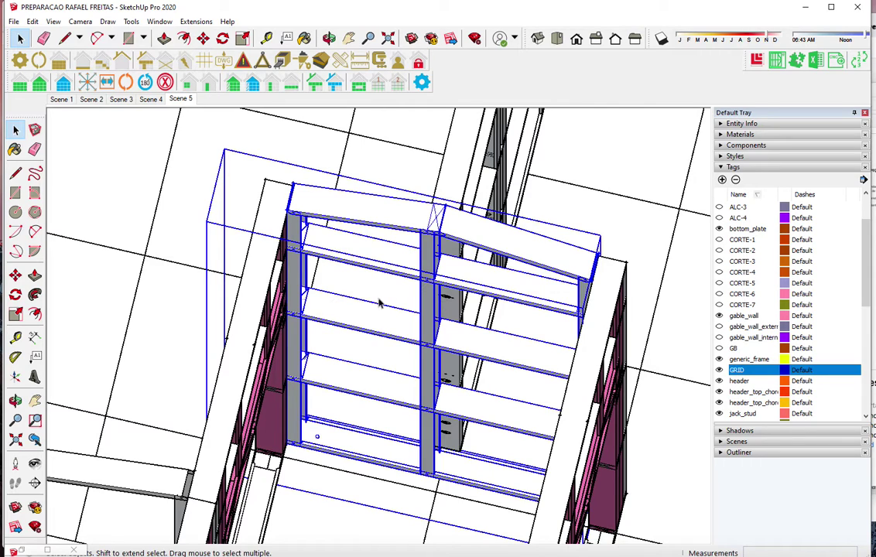
left_click(129, 150)
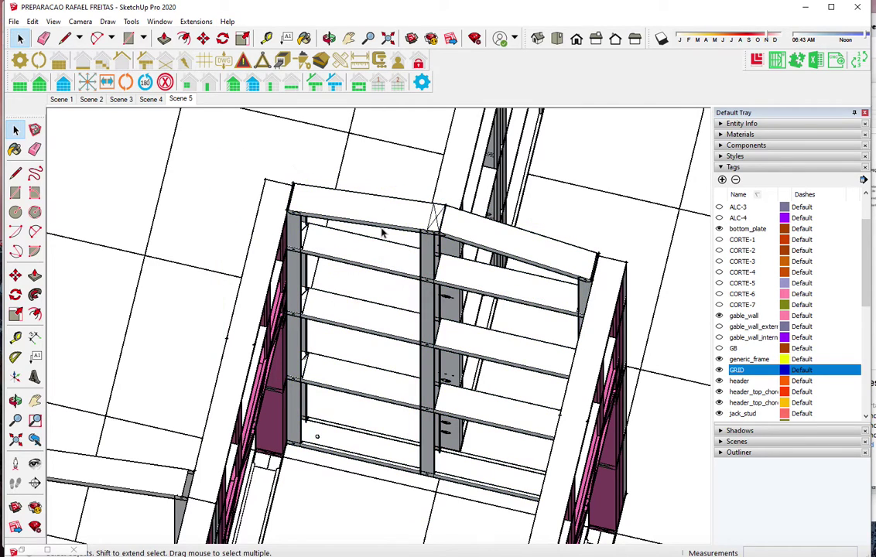
left_click(382, 233)
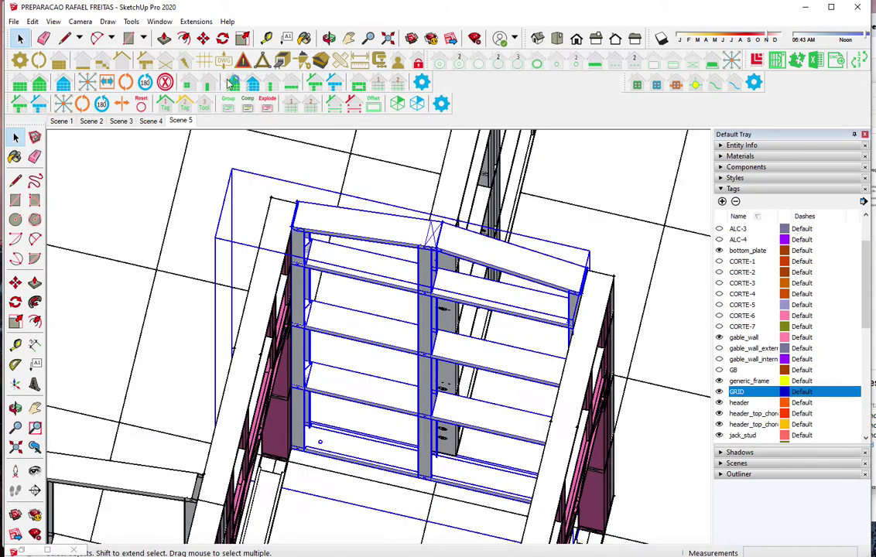
left_click(428, 275)
left_click(418, 308)
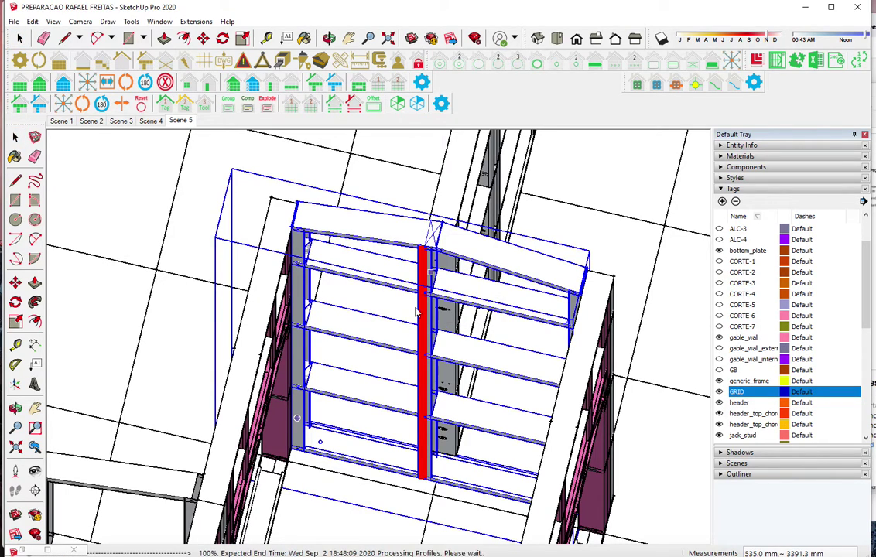
left_click(272, 90)
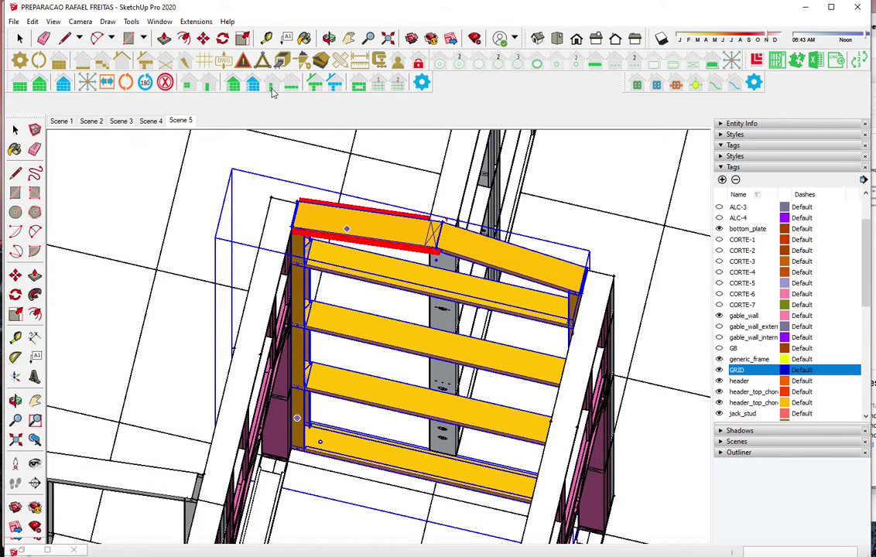
Reopen the stud settings and bring up the stud placement options
left_click(343, 317)
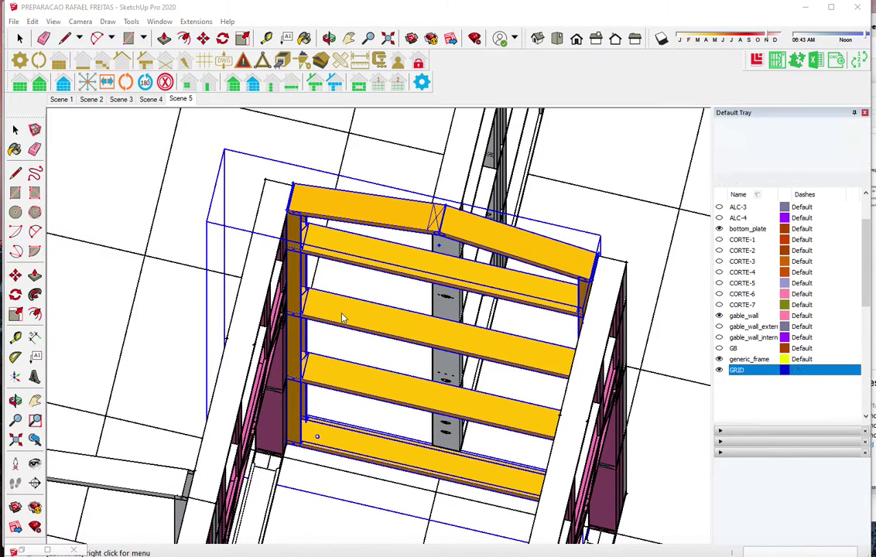
left_click(121, 450)
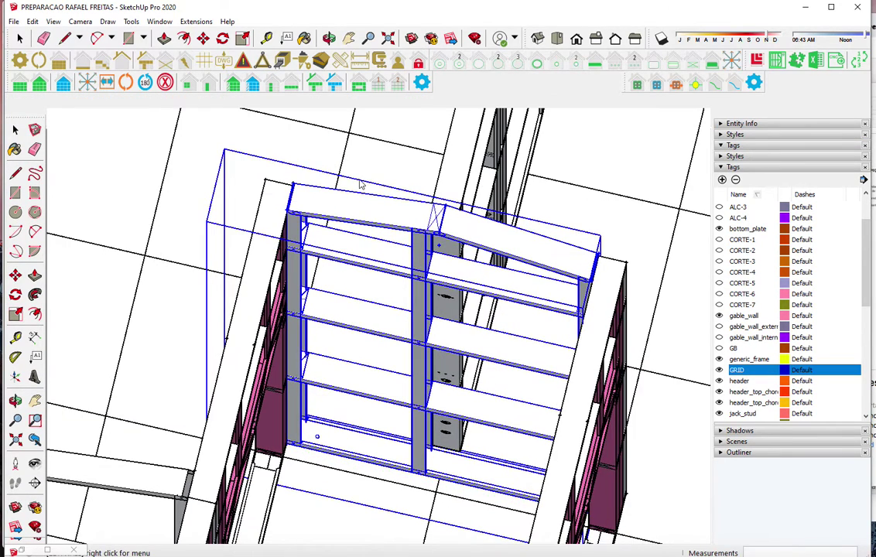
right_click(362, 187)
Place a right-offset stud beside the gable wall's middle stud
left_click(314, 197)
left_click(307, 227)
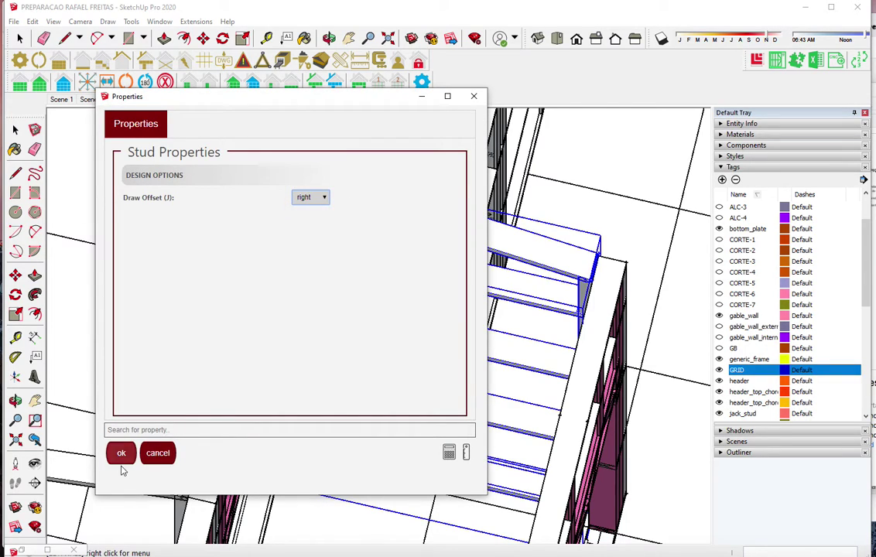
left_click(120, 453)
scroll(460, 294, "up", 3)
scroll(463, 297, "up", 3)
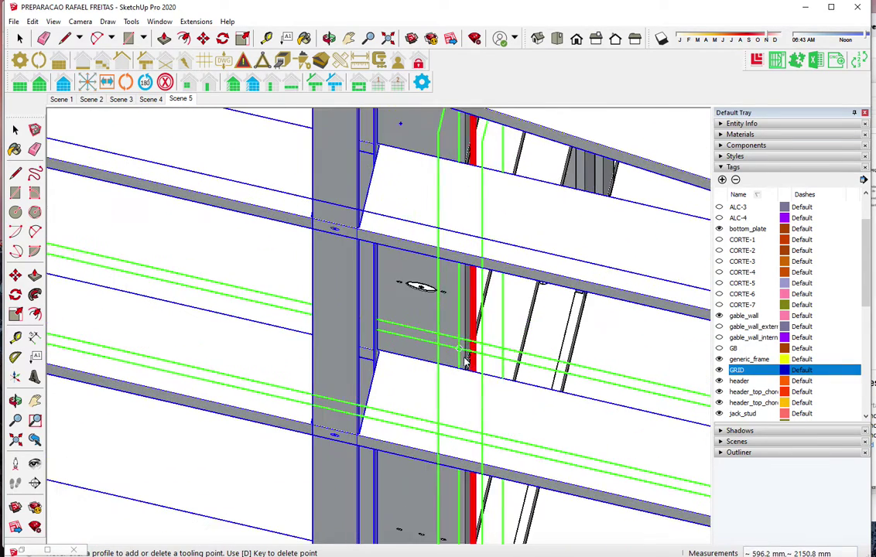
scroll(464, 364, "up", 2)
scroll(463, 385, "up", 1)
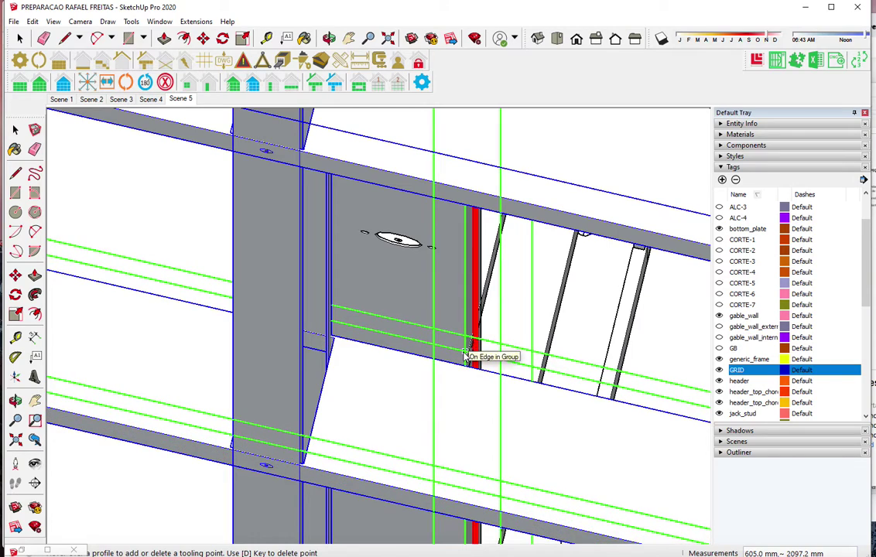
left_click(465, 355)
scroll(464, 352, "down", 2)
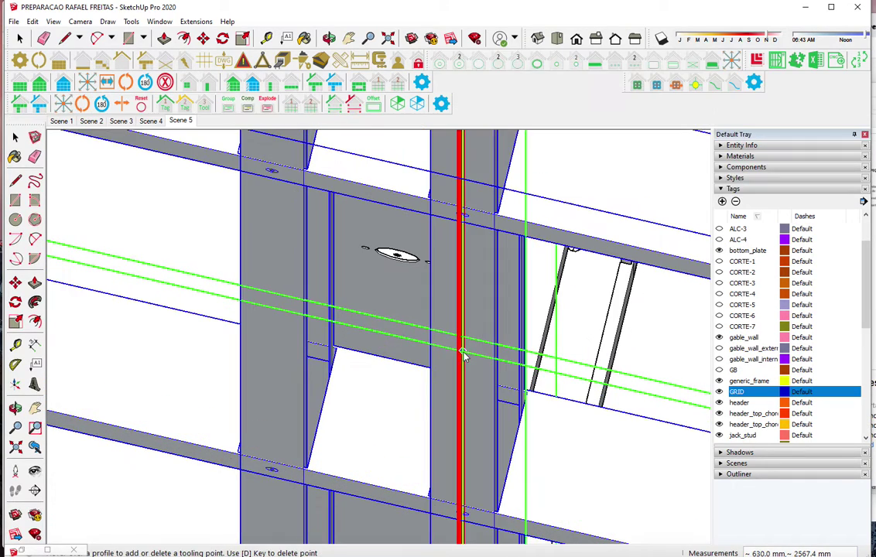
scroll(446, 357, "down", 1)
scroll(394, 346, "down", 2)
key("space")
Select the gable wall frame and process the middle stud and its new neighbour
scroll(376, 339, "down", 4)
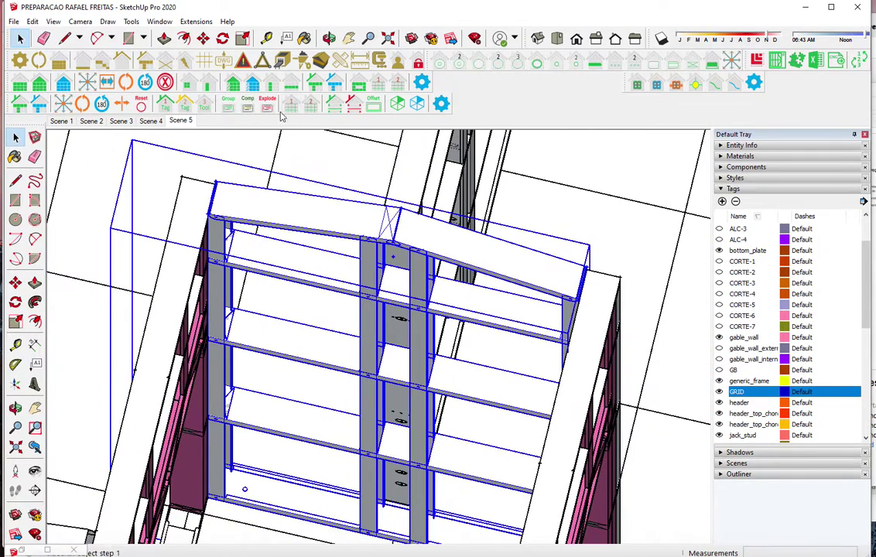
left_click(368, 332)
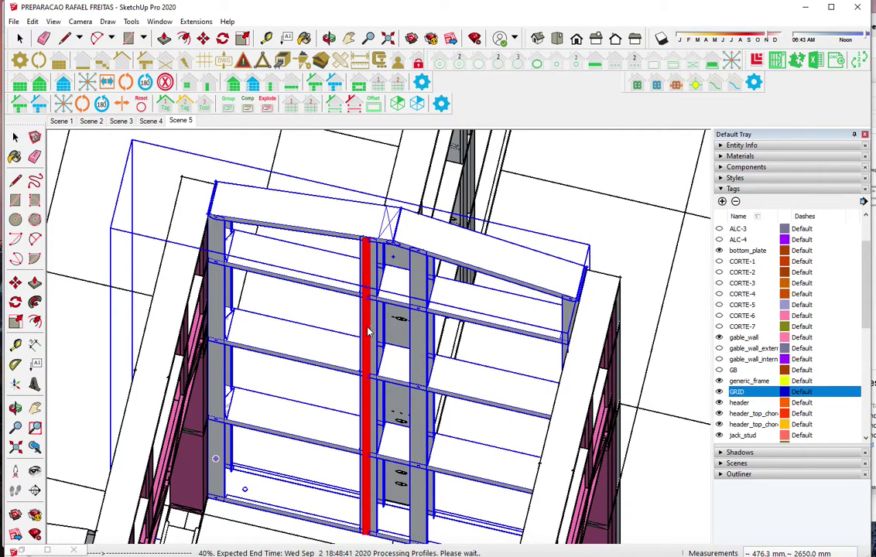
scroll(368, 331, "down", 2)
mouse_move(371, 341)
middle_mouse_down()
mouse_move(519, 297)
mouse_move(454, 483)
mouse_move(505, 383)
mouse_move(309, 372)
mouse_move(127, 345)
middle_mouse_up()
left_click_drag(126, 346, 412, 334)
key("space")
left_click(410, 319)
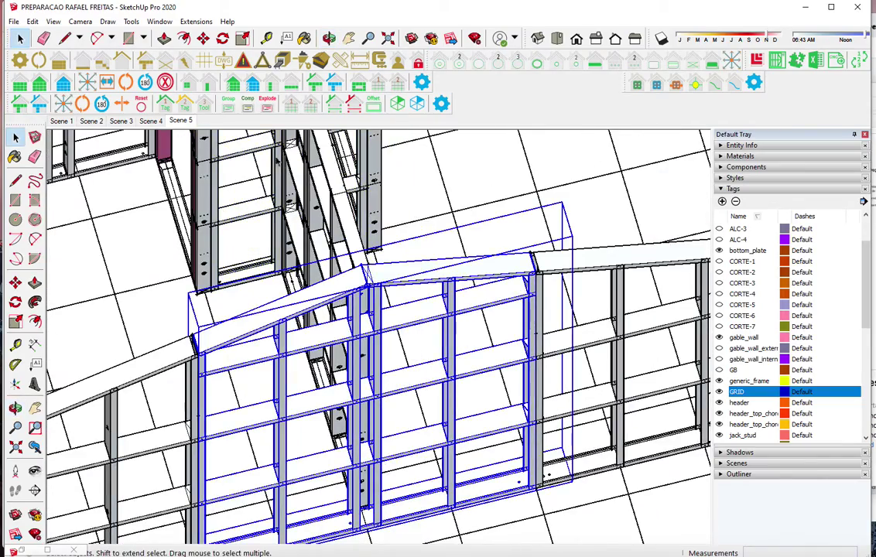
left_click(378, 309)
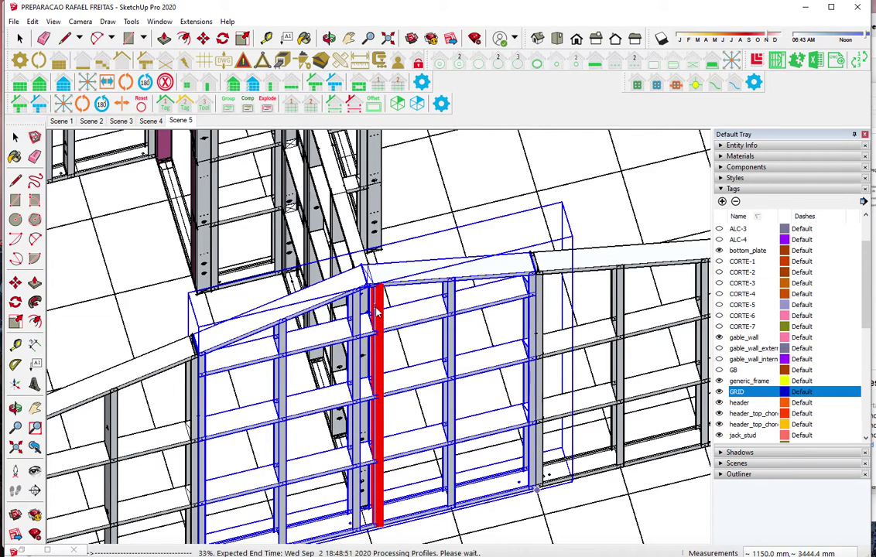
scroll(526, 433, "down", 2)
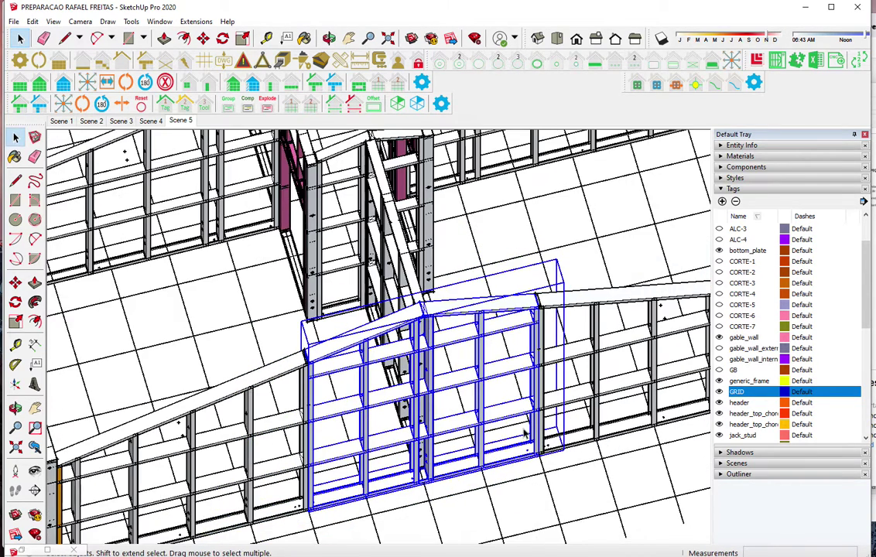
Zoom and orbit to a flat front view of the orange wall and measure a stud's bottom corner
scroll(525, 436, "down", 2)
scroll(209, 279, "up", 2)
scroll(201, 302, "up", 1)
scroll(186, 332, "up", 2)
scroll(172, 366, "up", 2)
scroll(172, 366, "up", 2)
mouse_move(248, 361)
middle_mouse_down()
mouse_move(162, 341)
mouse_move(260, 418)
middle_mouse_up()
left_click(270, 450)
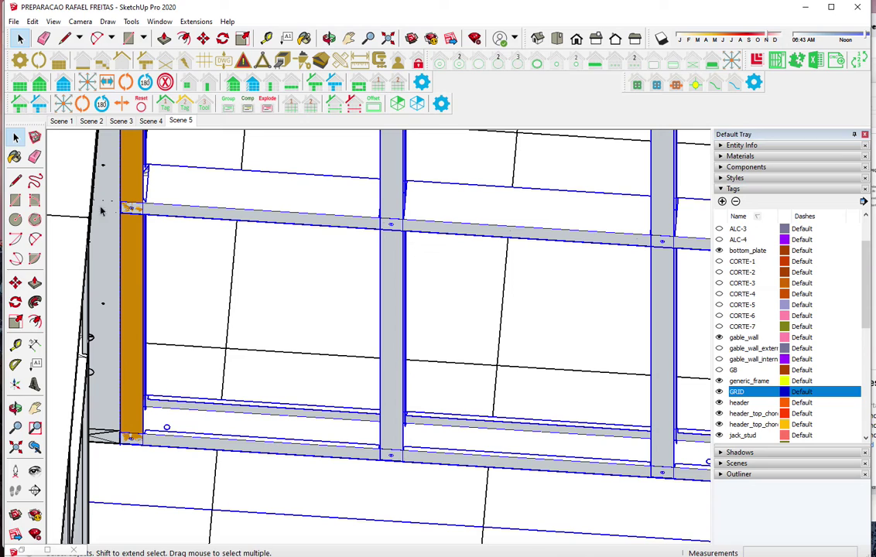
scroll(343, 430, "up", 2)
scroll(385, 464, "up", 2)
key("l")
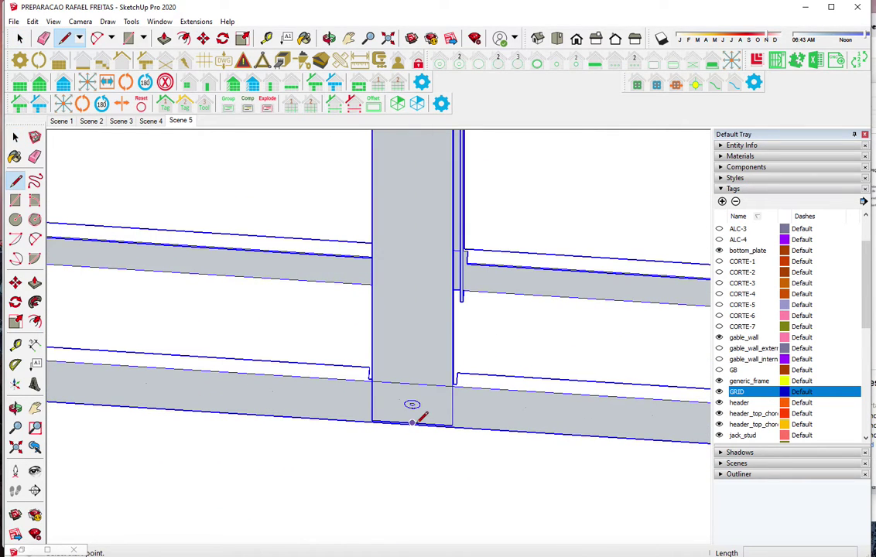
left_click(412, 420)
scroll(416, 341, "down", 3)
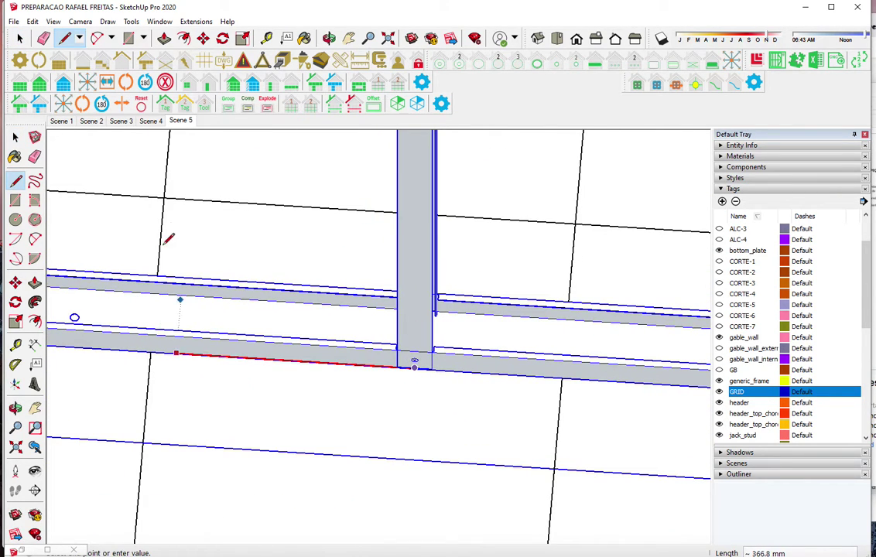
key("space")
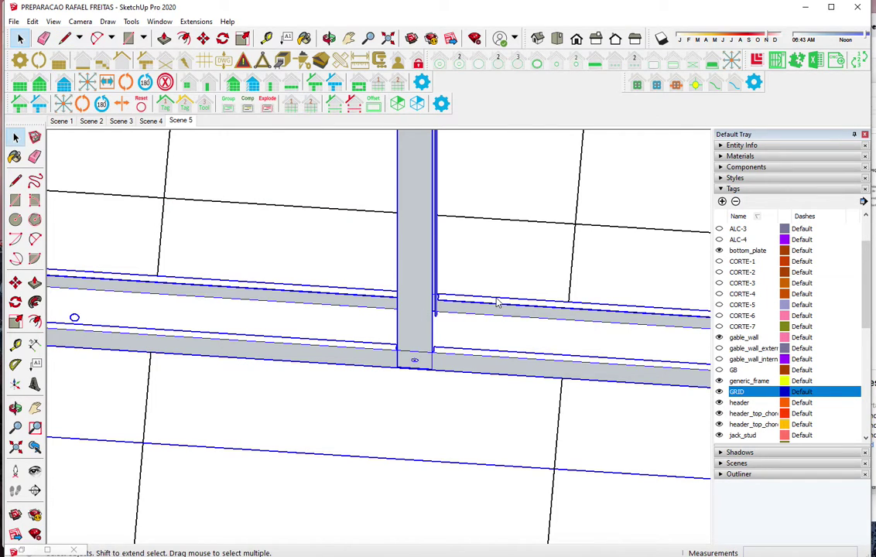
Set the gable wall's First Stud Adjust Position to -40
double_click(334, 317)
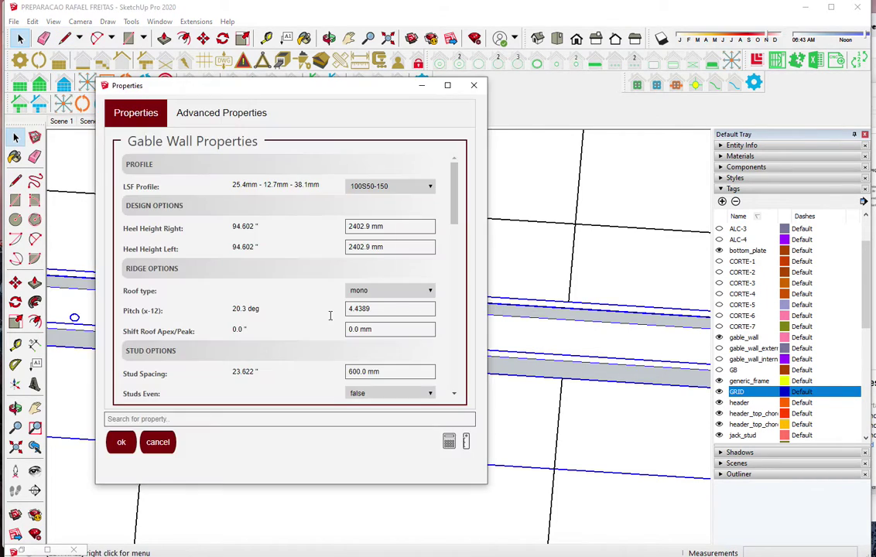
scroll(398, 317, "down", 3)
left_click(399, 300)
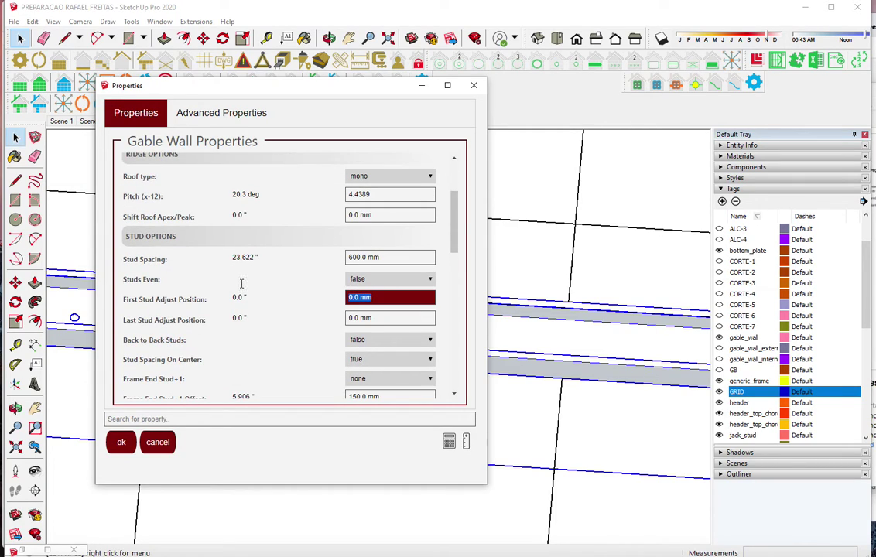
type("-40")
key("Return")
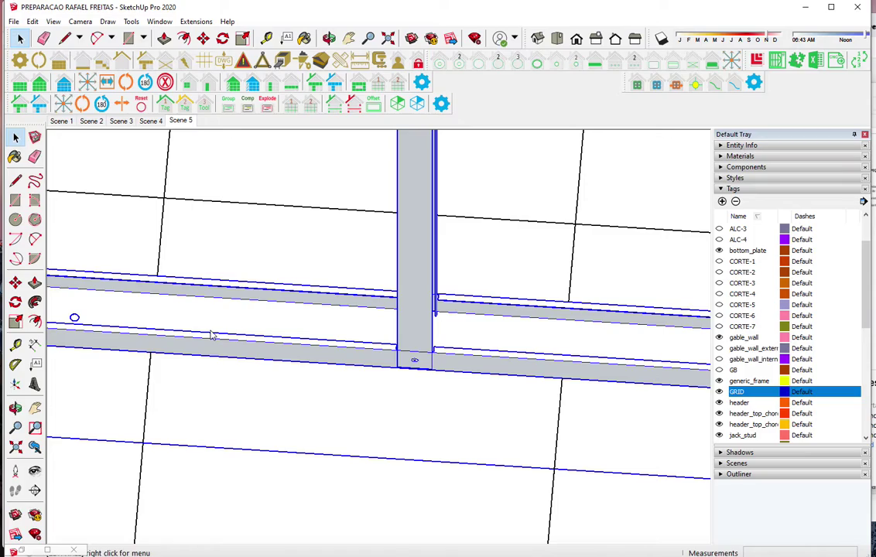
Zoom in and measure from another stud's bottom corner on the wall
scroll(211, 343, "down", 3)
scroll(377, 196, "down", 2)
scroll(465, 387, "up", 4)
scroll(464, 387, "up", 3)
scroll(467, 363, "up", 3)
key("l")
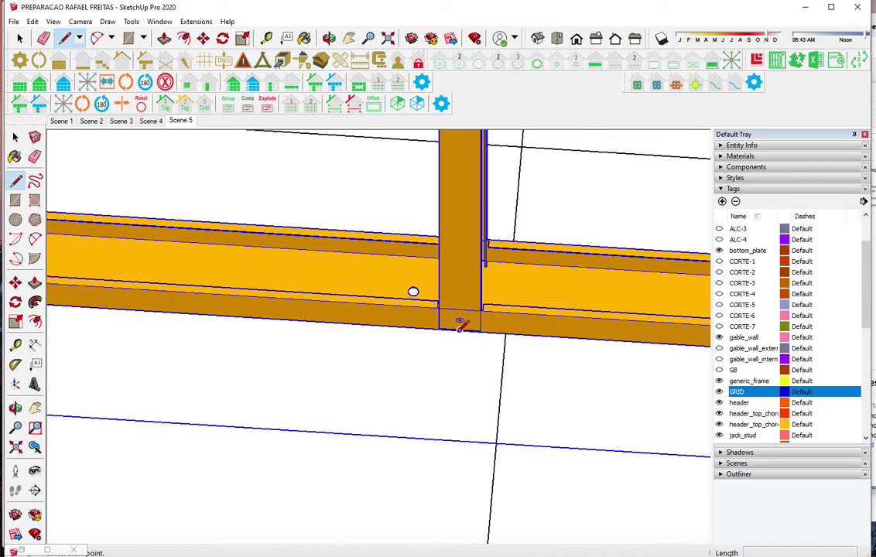
left_click(460, 331)
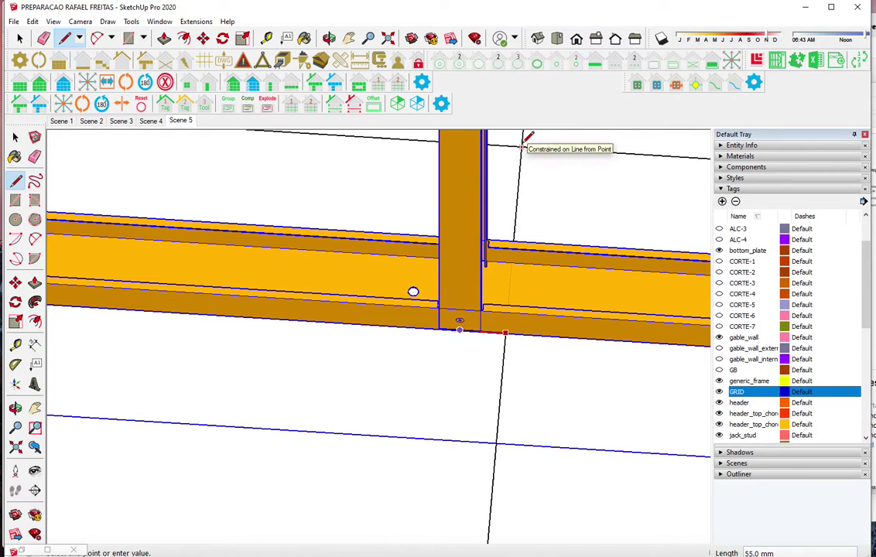
key("space")
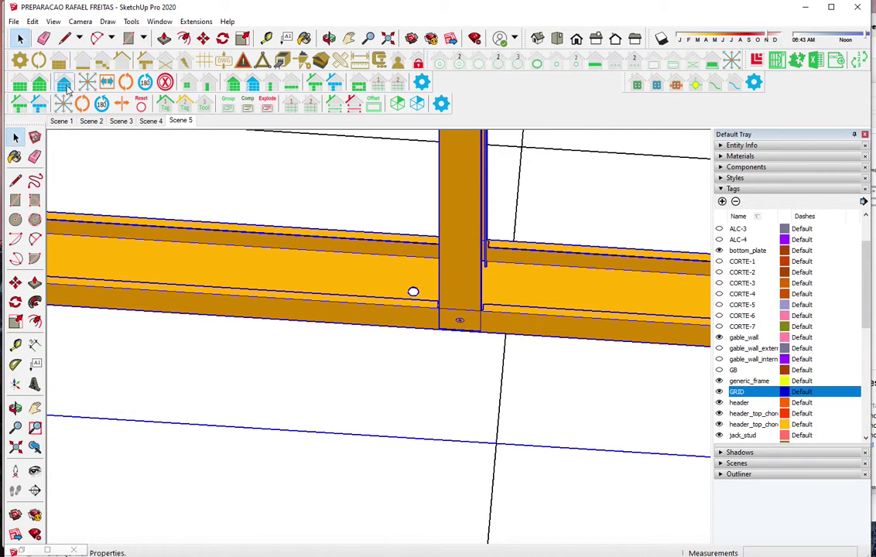
Set the gable wall's Last Stud Adjust Position to 50, leaving Roof Apex shift unchanged
double_click(406, 315)
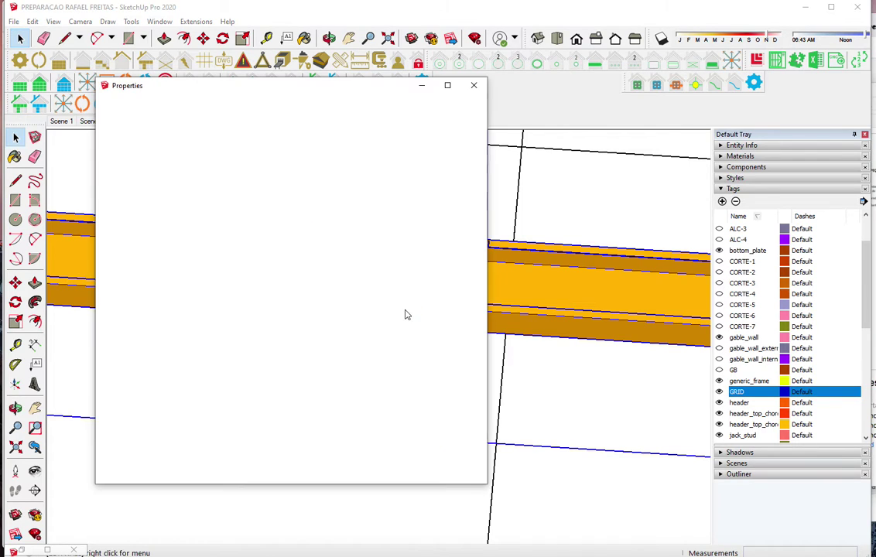
scroll(403, 302, "down", 3)
left_click_drag(395, 210, 286, 212)
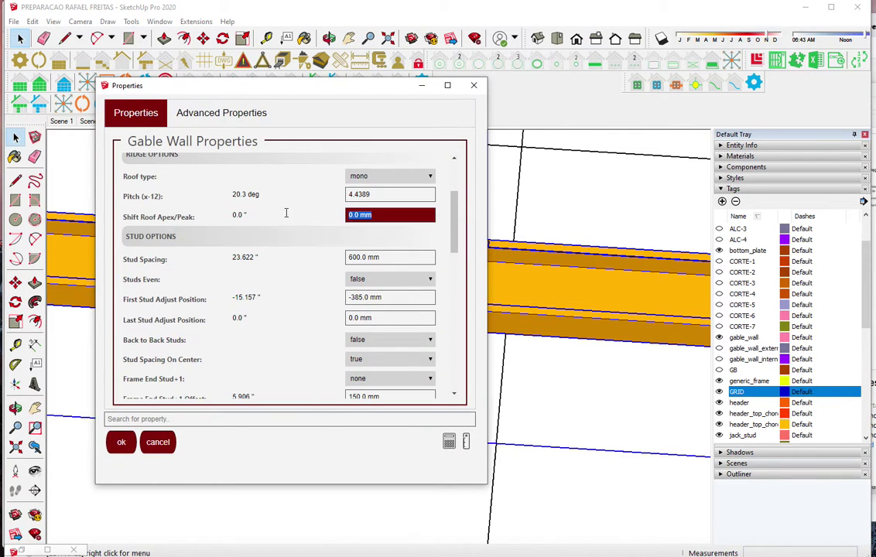
type("55")
key("BackSpace")
left_click_drag(391, 318, 260, 322)
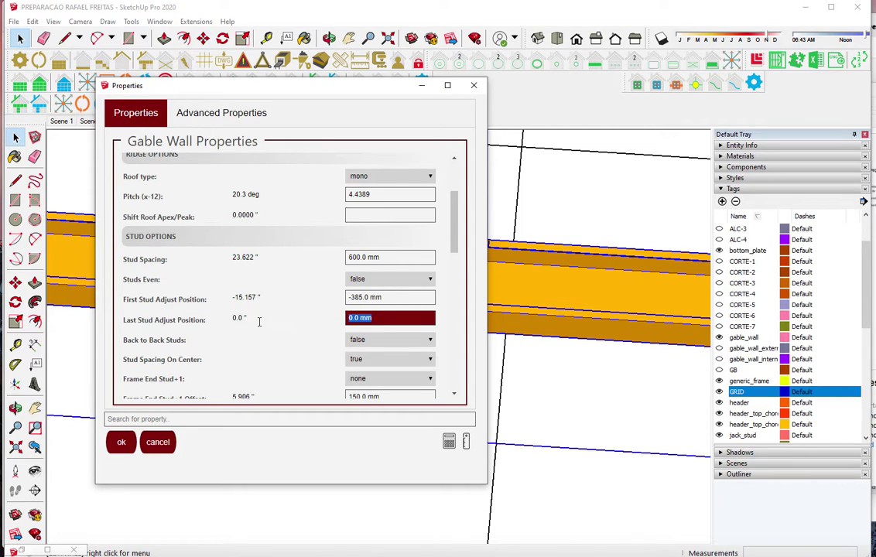
type("50")
key("Tab")
key("Return")
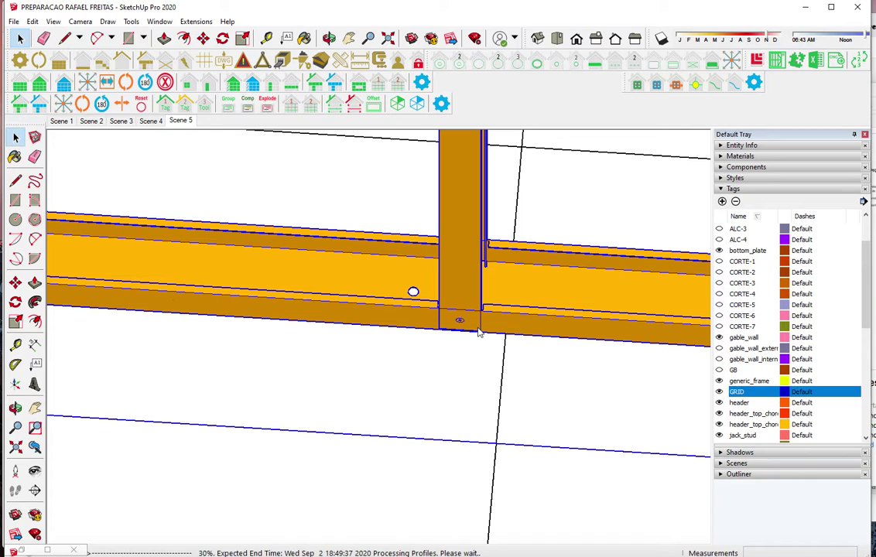
Zoom out and bring up the stud's Draw Offset choices
scroll(468, 309, "down", 2)
scroll(346, 167, "down", 2)
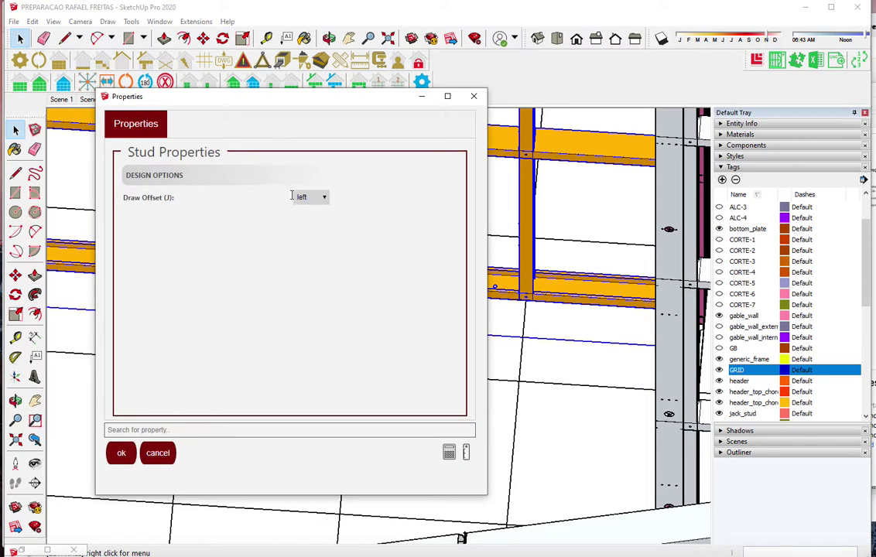
left_click(294, 196)
Place a centre-offset stud midway along the wall
left_click(303, 210)
key("Return")
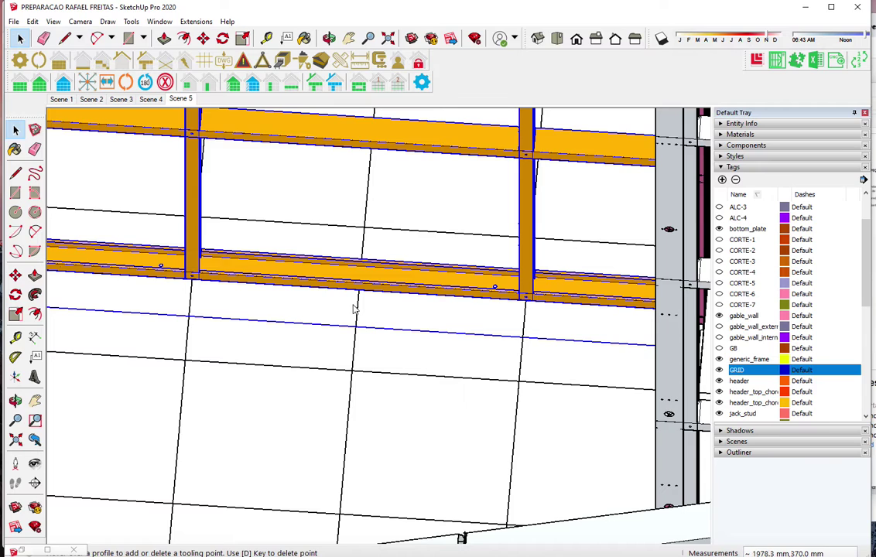
left_click(356, 304)
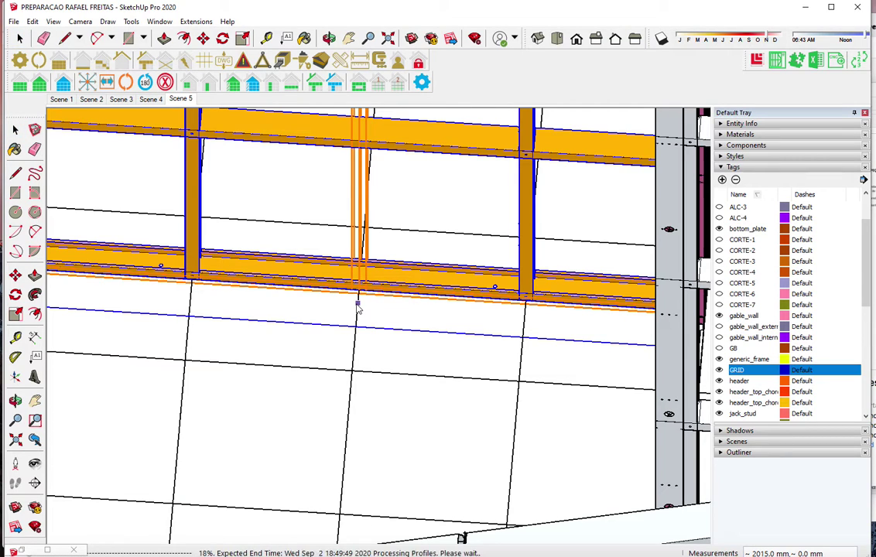
Orbit to the neighbouring right gable wall and select its framing
scroll(245, 364, "down", 2)
scroll(238, 362, "down", 1)
scroll(234, 366, "down", 2)
scroll(249, 348, "down", 2)
scroll(249, 348, "down", 2)
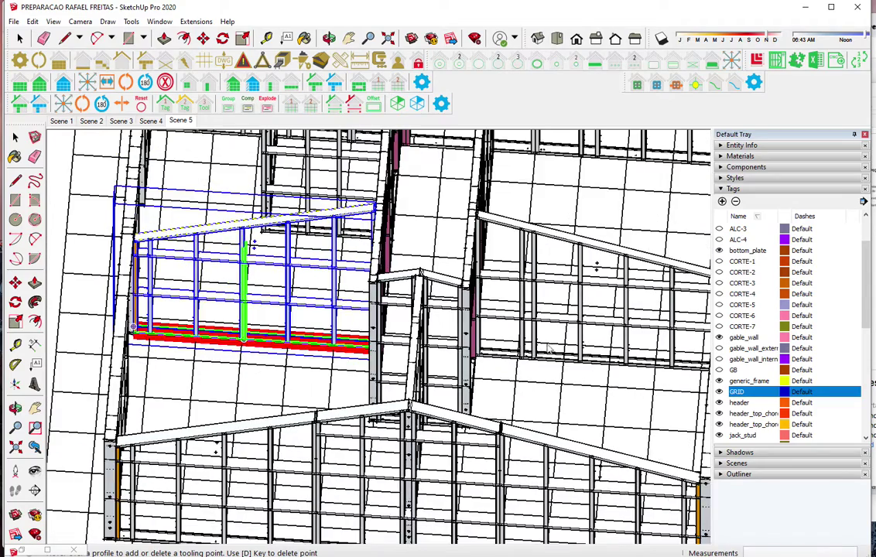
middle_click_drag(255, 341, 570, 306)
scroll(641, 373, "up", 3)
key("space")
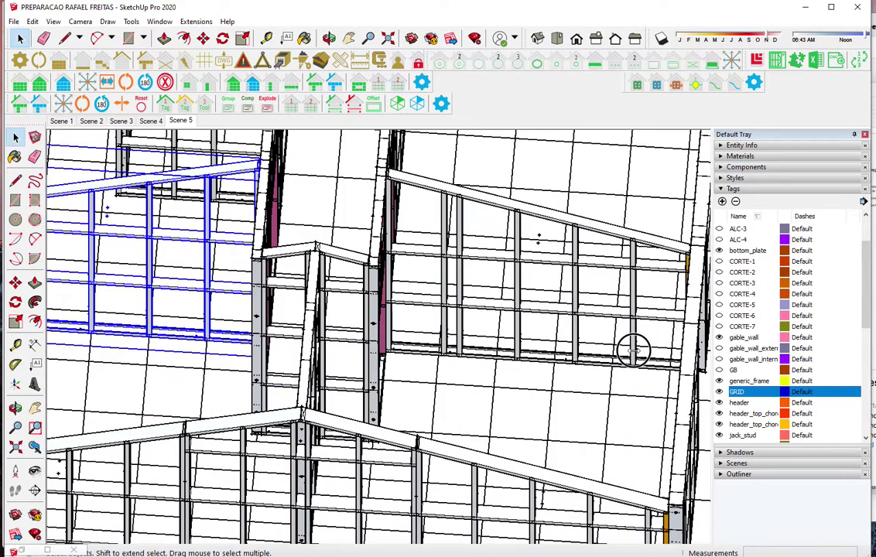
left_click(565, 315)
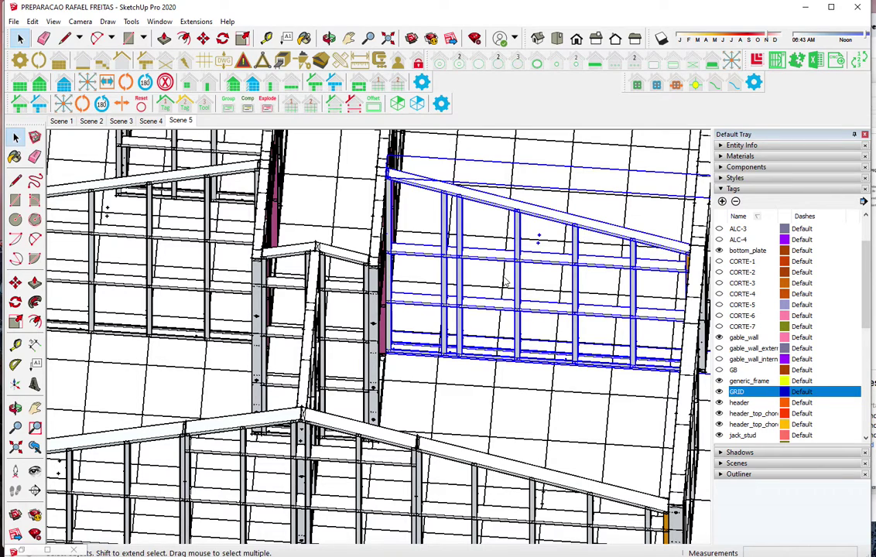
Set the right gable wall's First Stud Adjust Position to -385
scroll(413, 296, "down", 2)
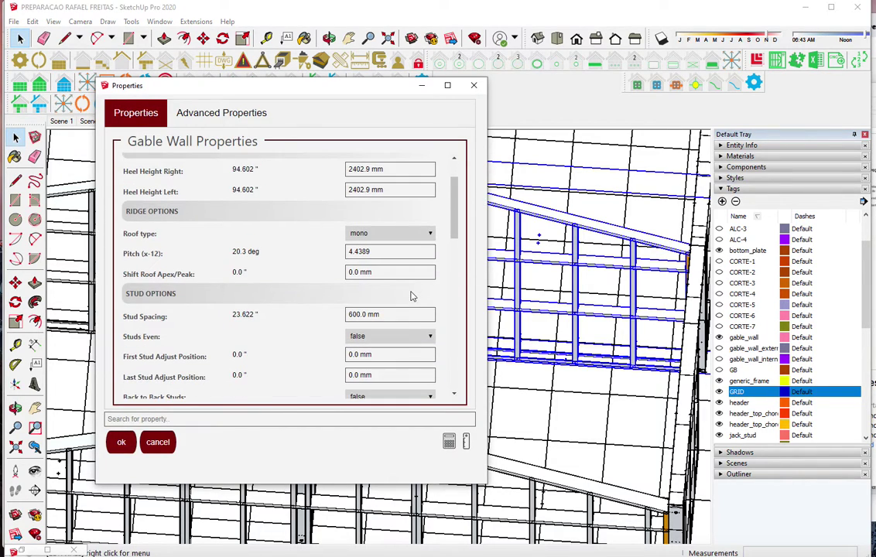
left_click(356, 354)
type("-385")
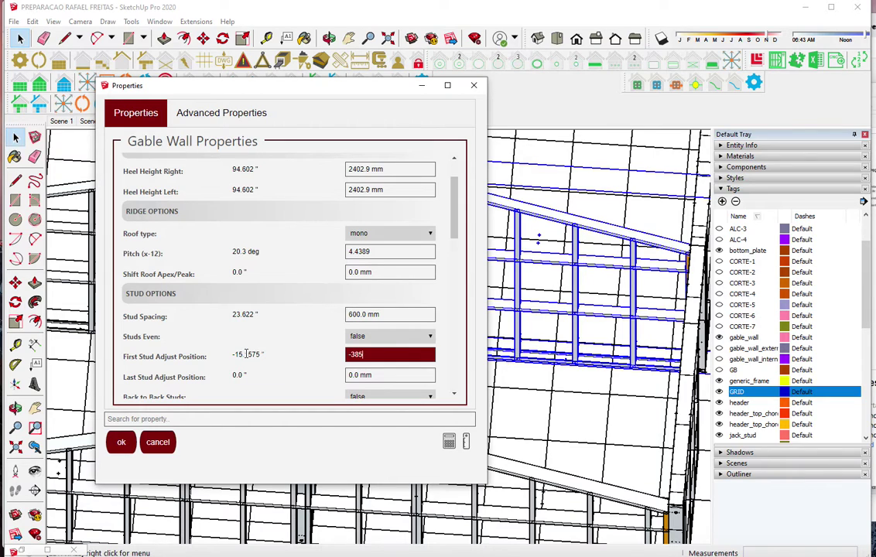
key("Tab")
key("Return")
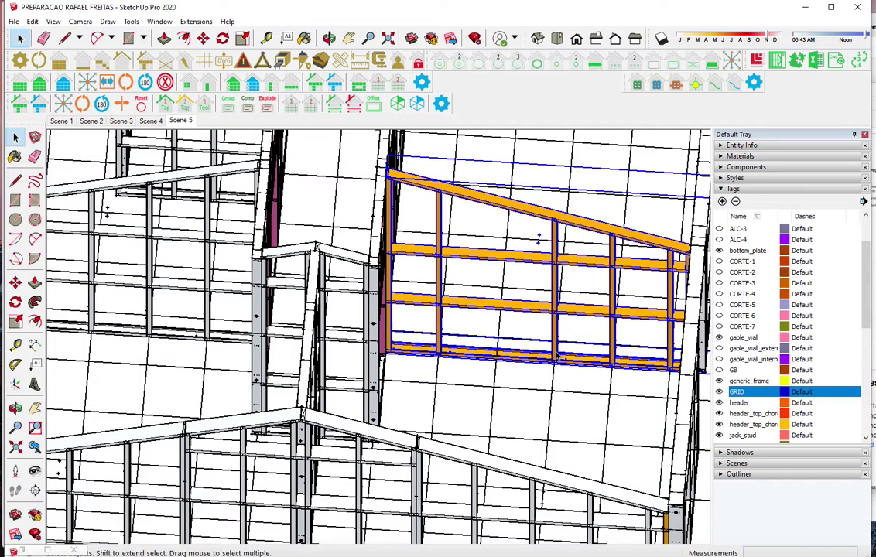
scroll(468, 328, "up", 1)
scroll(454, 326, "up", 2)
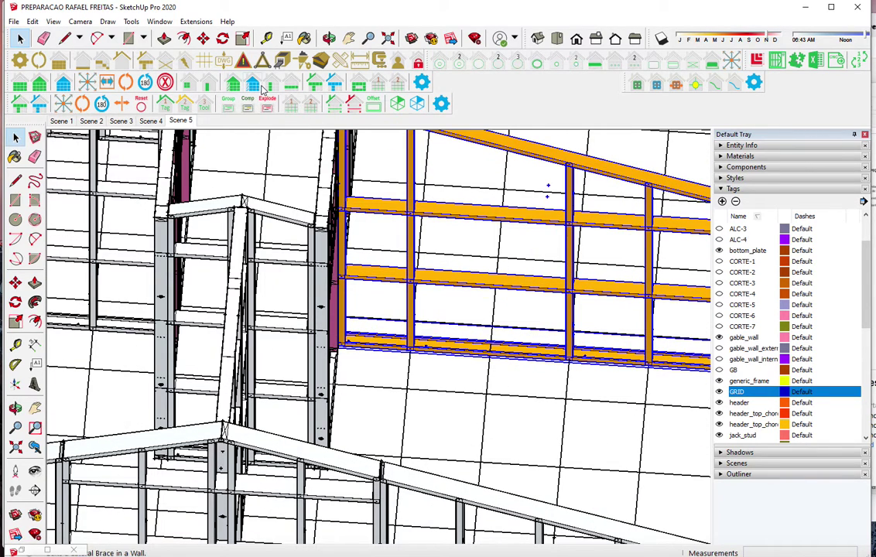
Place a centre-offset stud on the orange wall's bottom plate, then open another wall's framing properties
left_click(496, 345)
left_click(306, 199)
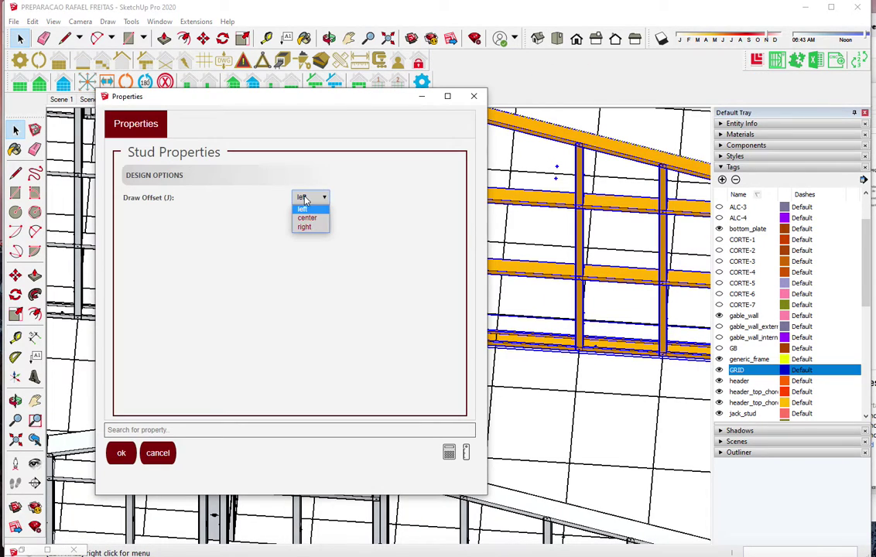
left_click(303, 215)
left_click(120, 452)
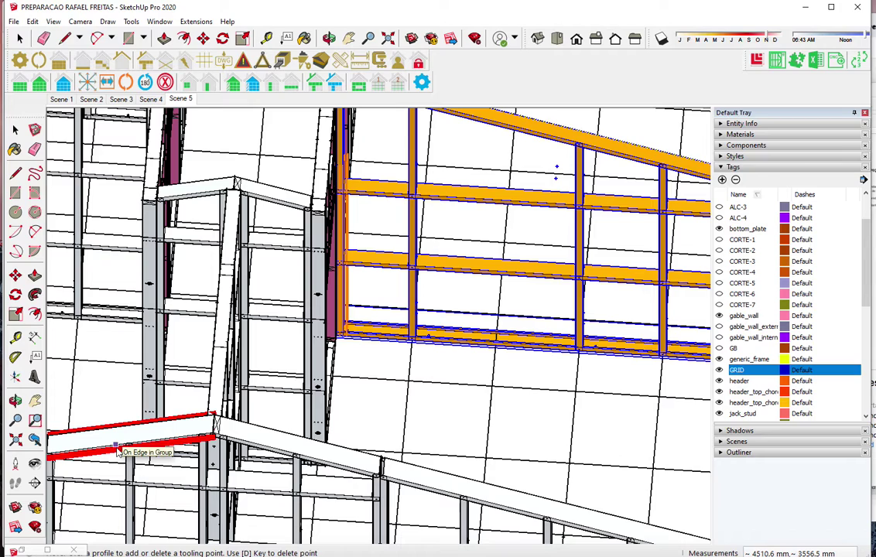
left_click(495, 357)
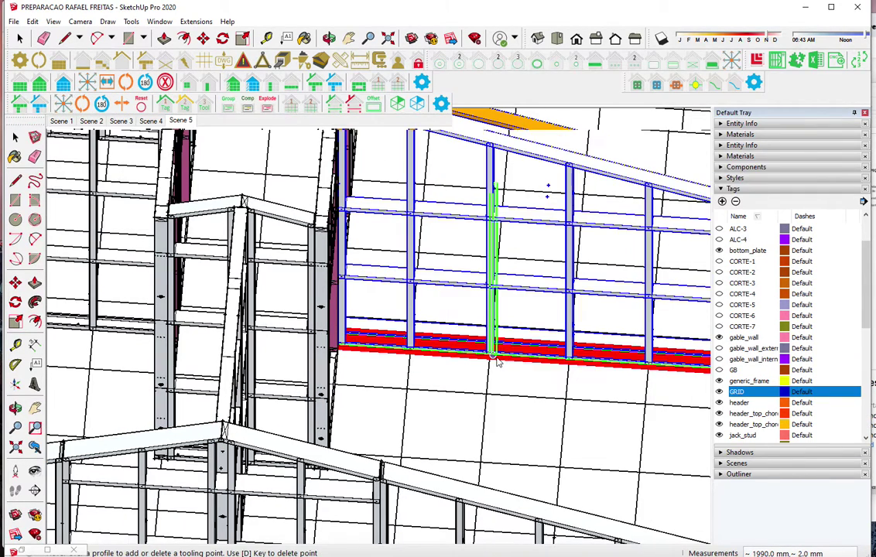
mouse_move(512, 452)
middle_mouse_down()
mouse_move(493, 324)
mouse_move(437, 283)
middle_mouse_up()
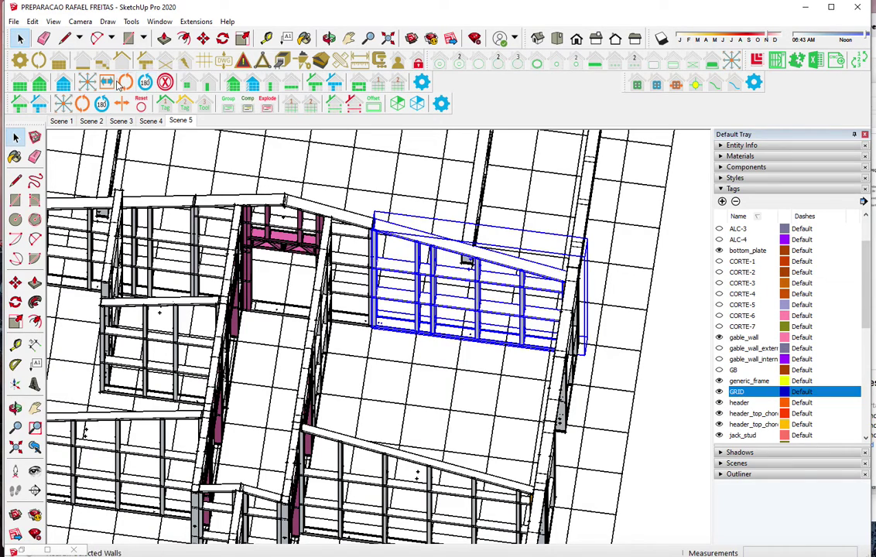
left_click(65, 87)
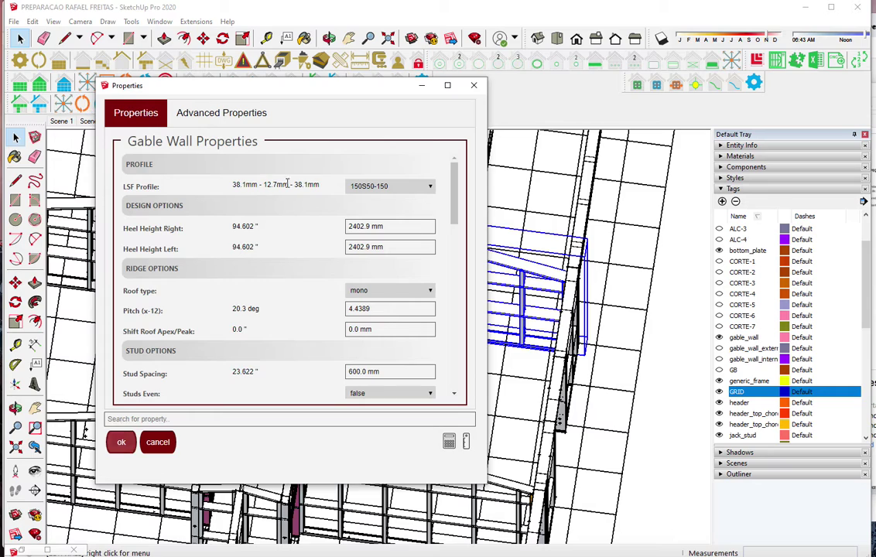
Set this gable wall's First Stud Adjust Position to -385
scroll(380, 314, "down", 3)
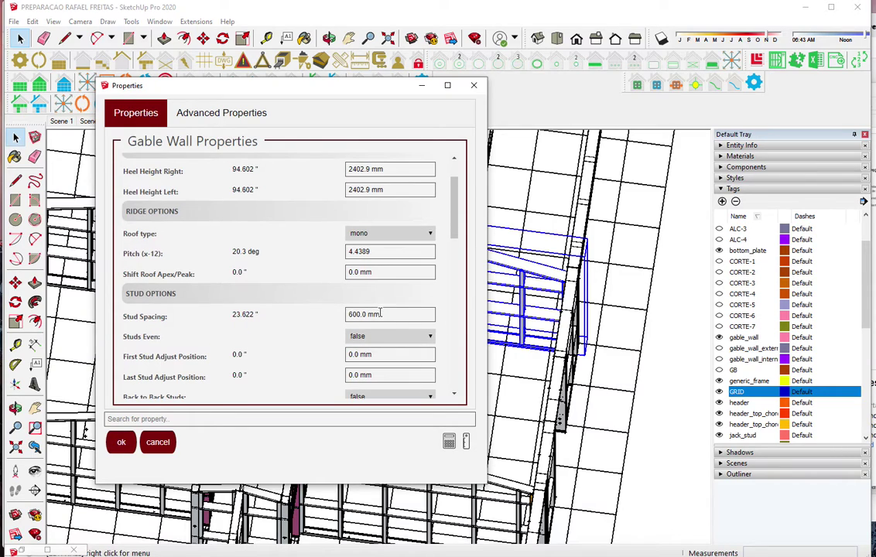
left_click(410, 357)
type("-385")
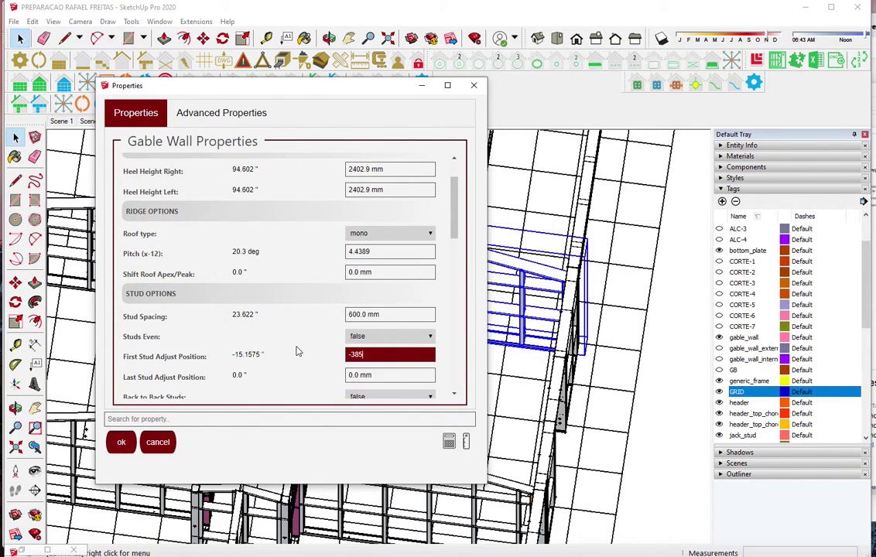
key("Return")
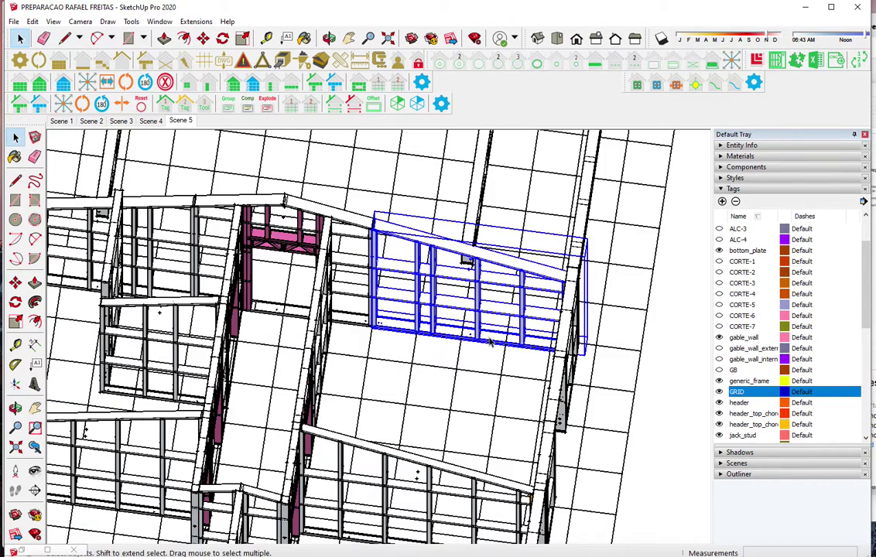
Zoom in on the wall and start a new single stud's Draw Offset settings
scroll(437, 343, "up", 2)
scroll(438, 344, "up", 2)
scroll(428, 337, "up", 3)
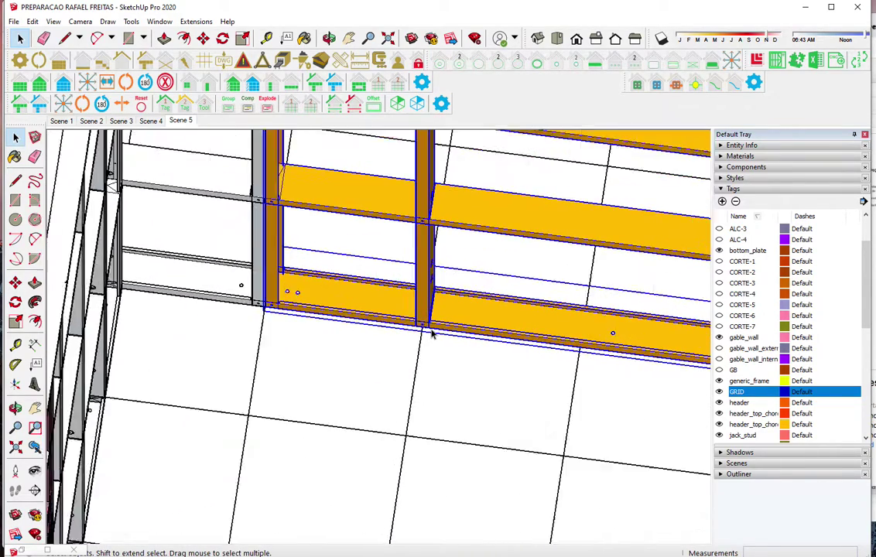
scroll(432, 332, "up", 2)
left_click(238, 76)
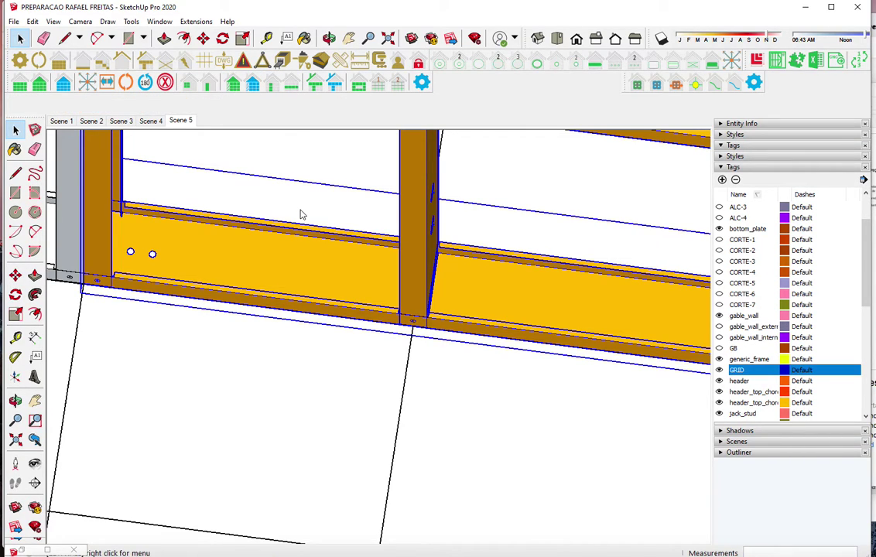
left_click(300, 211)
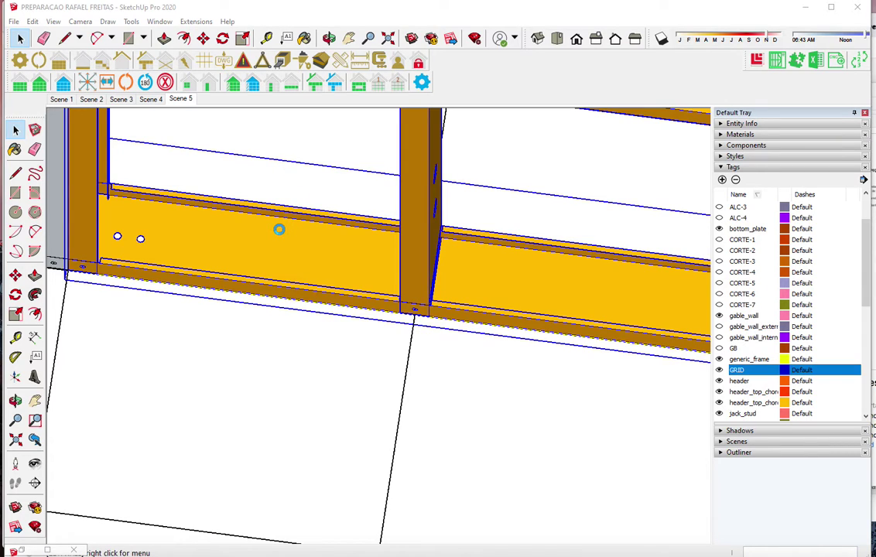
left_click(278, 229)
left_click(309, 197)
Place a centre-offset stud on the gable wall's bottom plate
left_click(308, 212)
left_click(121, 453)
scroll(238, 240, "down", 3)
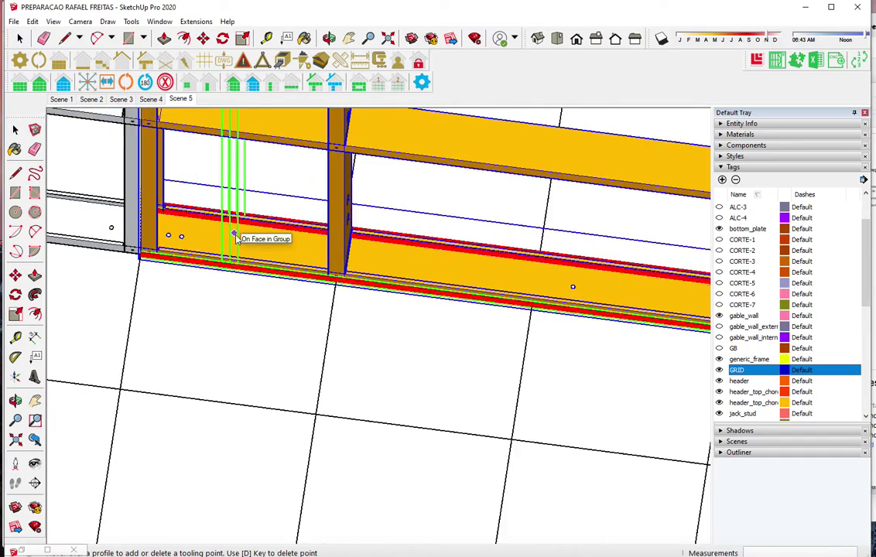
scroll(256, 236, "down", 2)
left_click(456, 310)
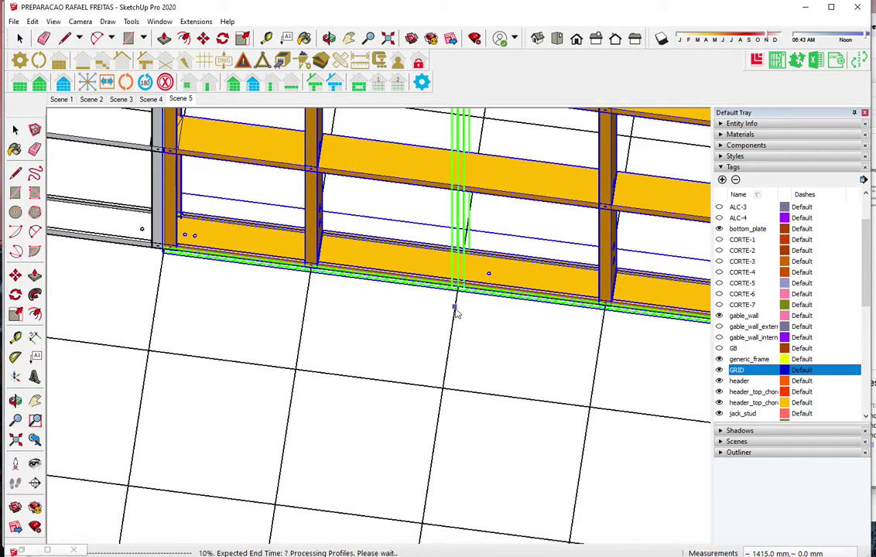
Orbit the model to face the upper gable walls
mouse_move(452, 306)
left_mouse_down()
mouse_move(374, 307)
mouse_move(647, 312)
mouse_move(436, 293)
mouse_move(411, 342)
left_mouse_up()
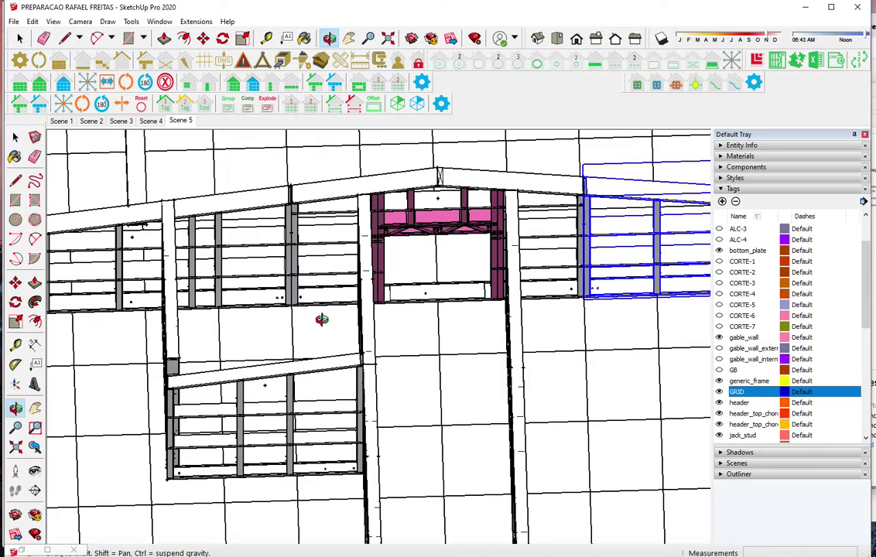
left_click_drag(391, 299, 456, 297)
key("space")
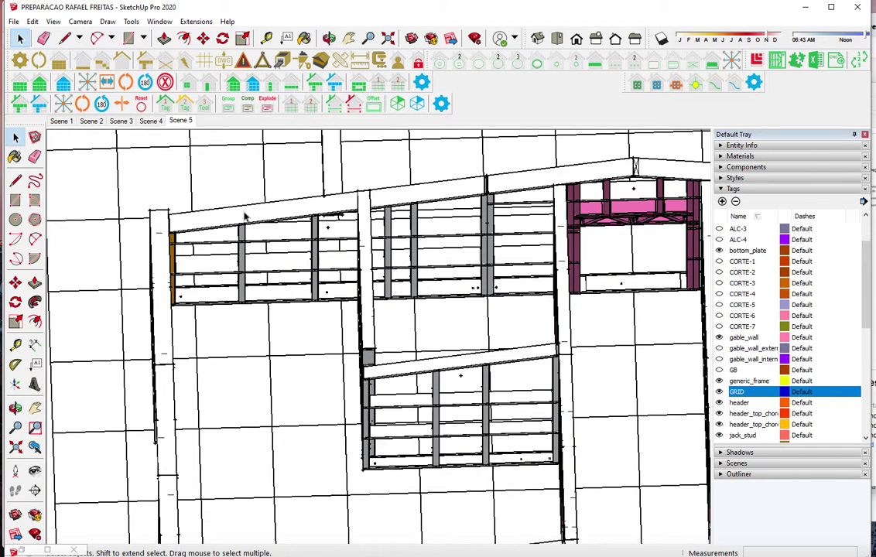
Give the upper-left gable wall framing a negative First Stud Adjust Position value
left_click(244, 219)
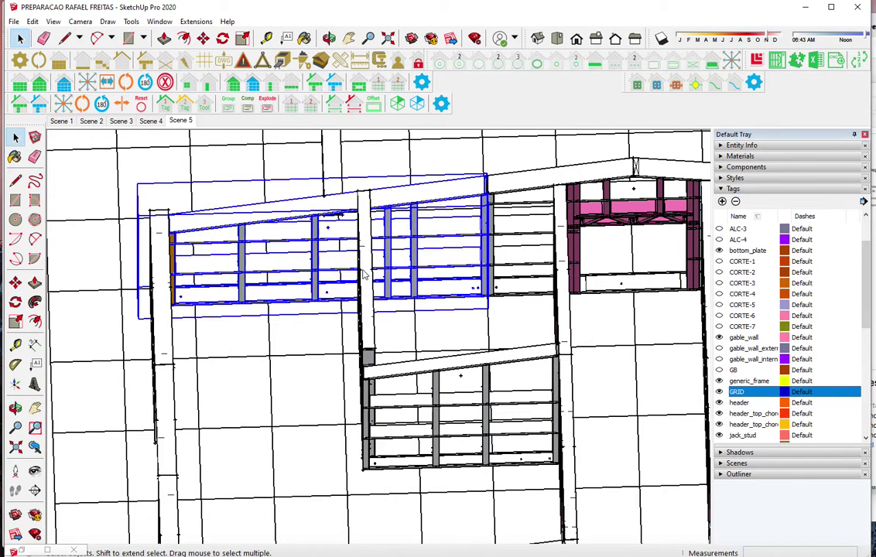
double_click(368, 268)
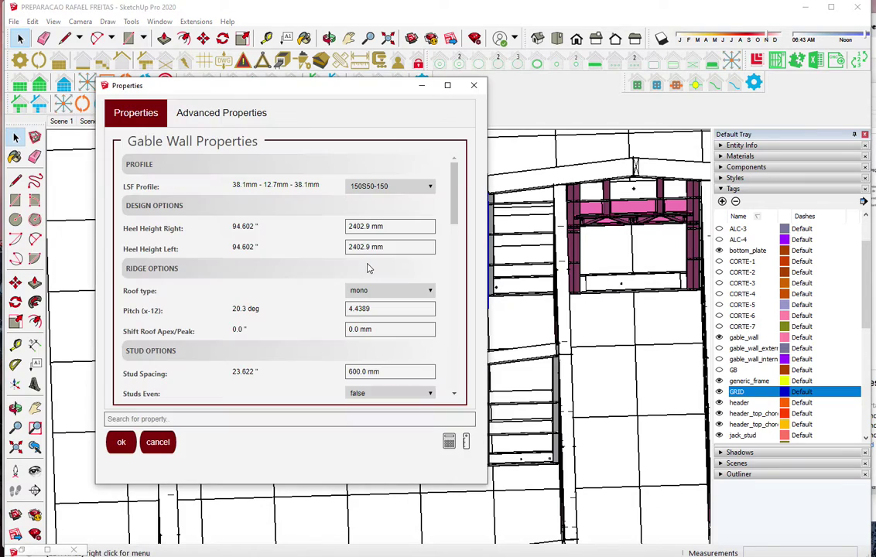
scroll(397, 286, "down", 3)
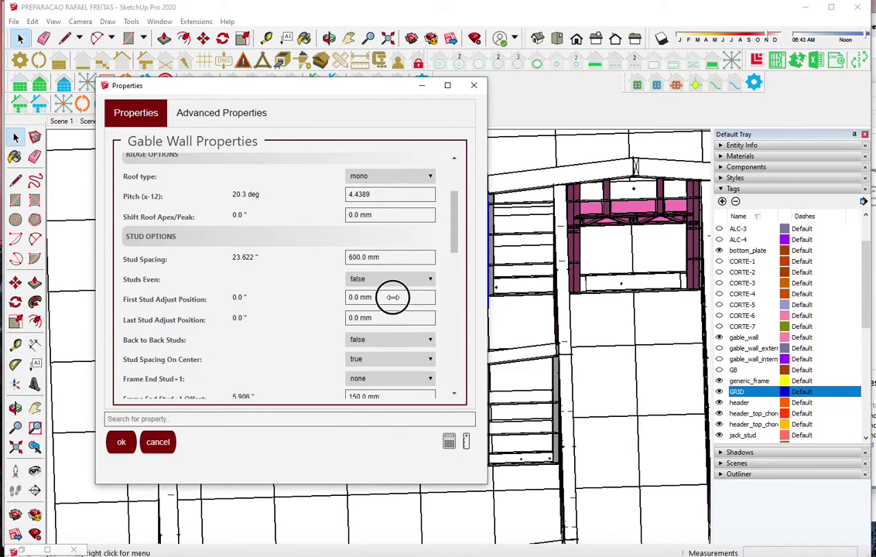
left_click(392, 297)
type("-385")
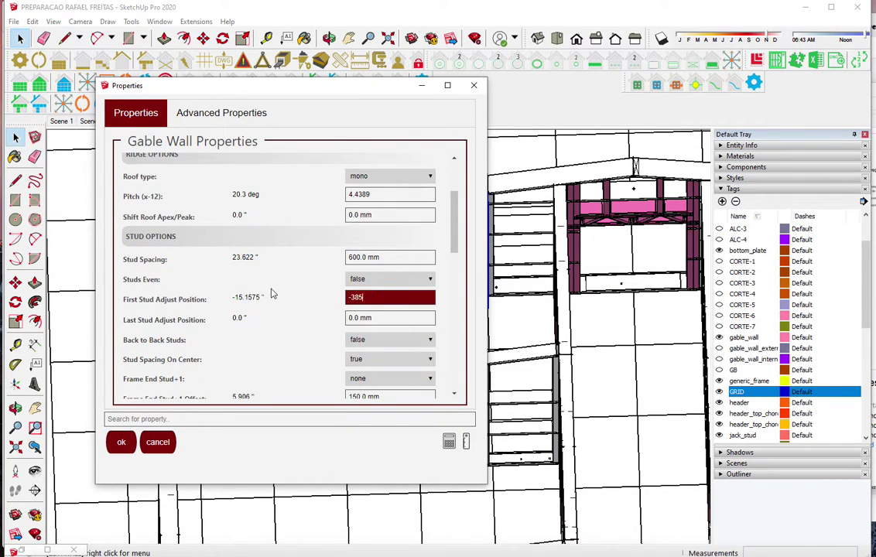
key("Return")
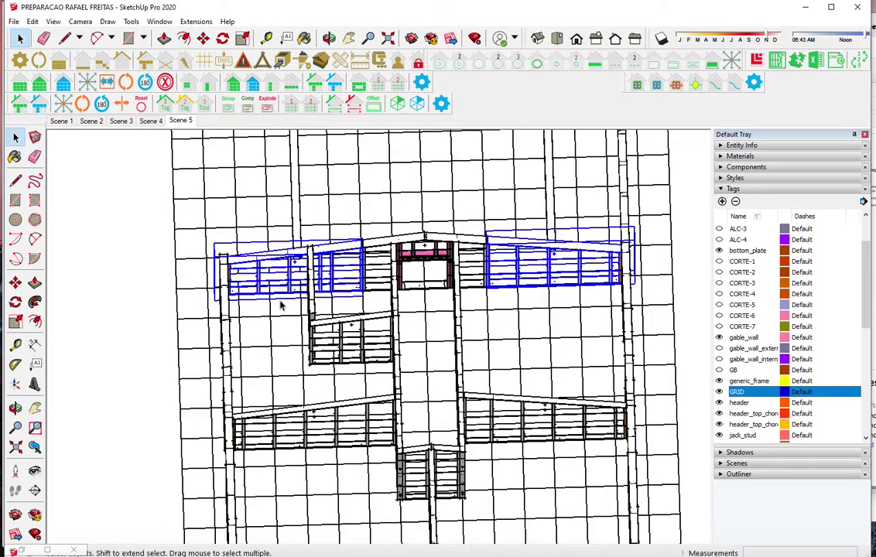
Set the upper-left header frame's First Stud Adjust Position to -385 mm
left_click(294, 338)
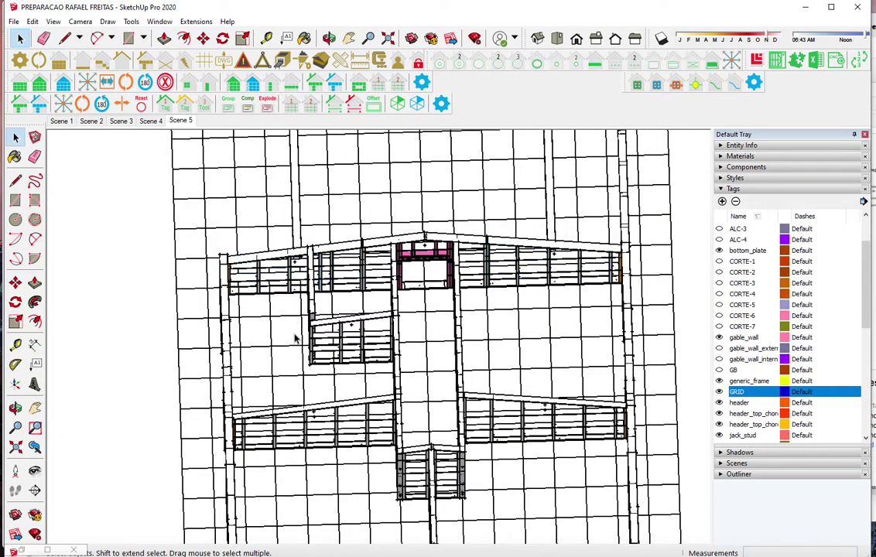
left_click(284, 262)
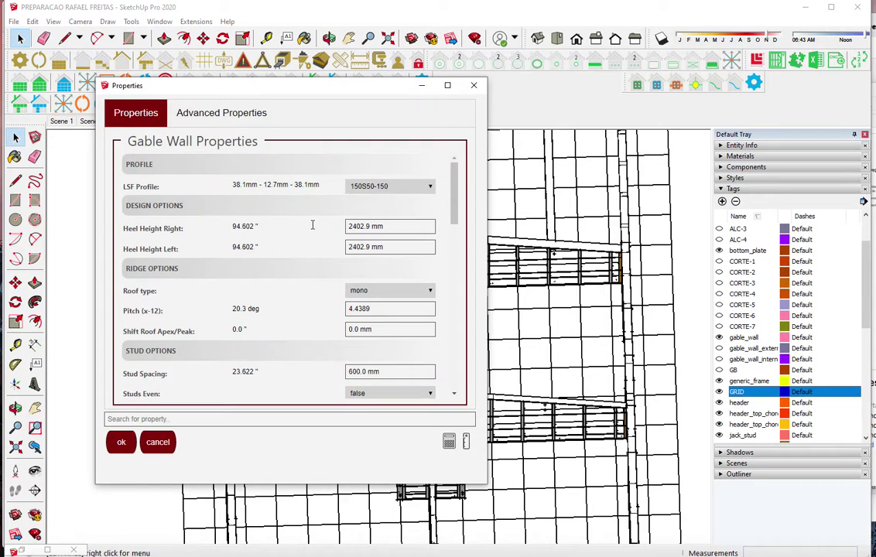
scroll(400, 307, "down", 1)
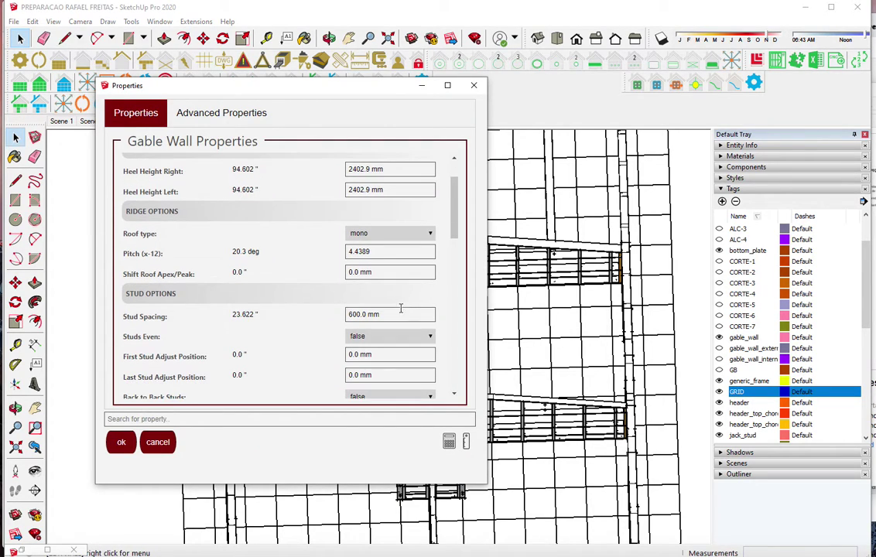
left_click(405, 357)
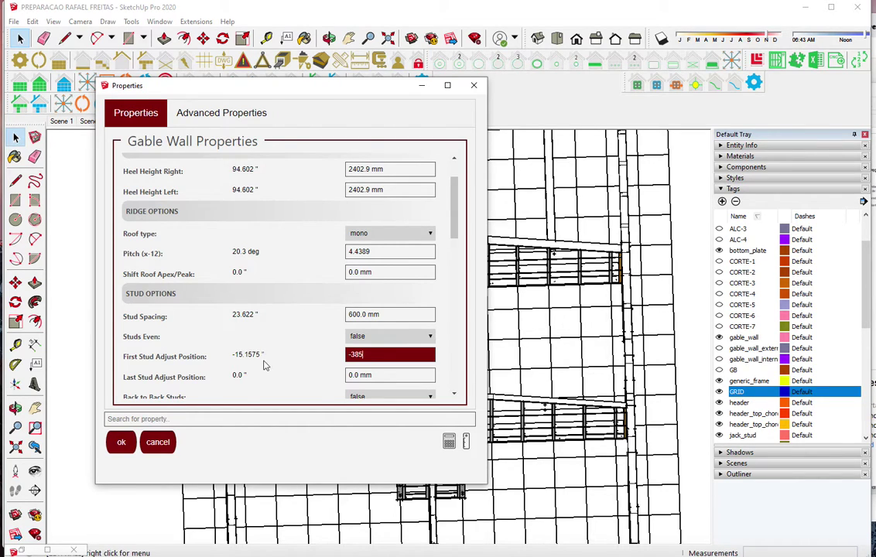
key("Return")
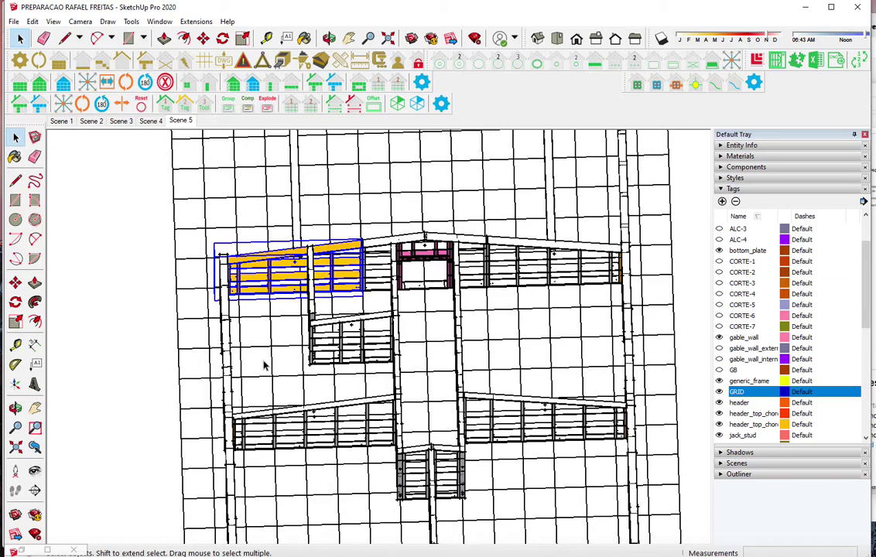
Start adding a new stud and bring up its Draw Offset choices
scroll(302, 320, "up", 3)
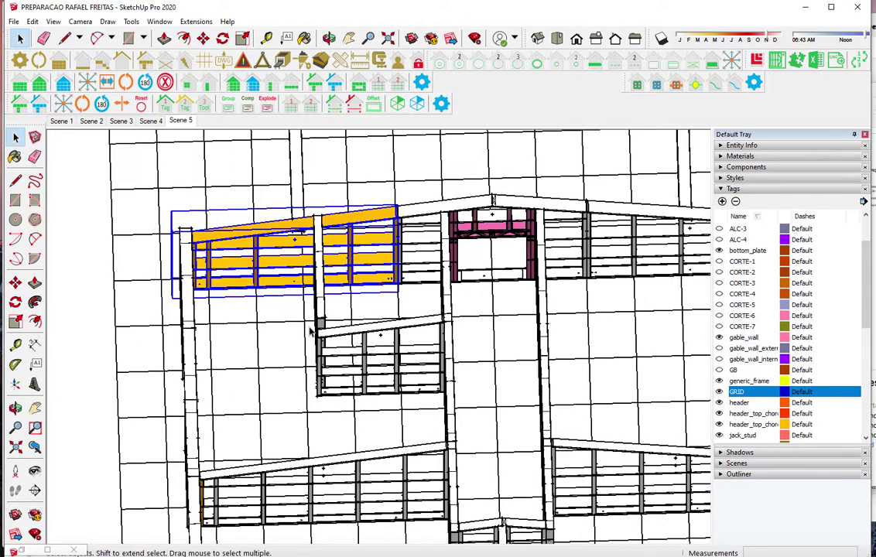
left_click(266, 84)
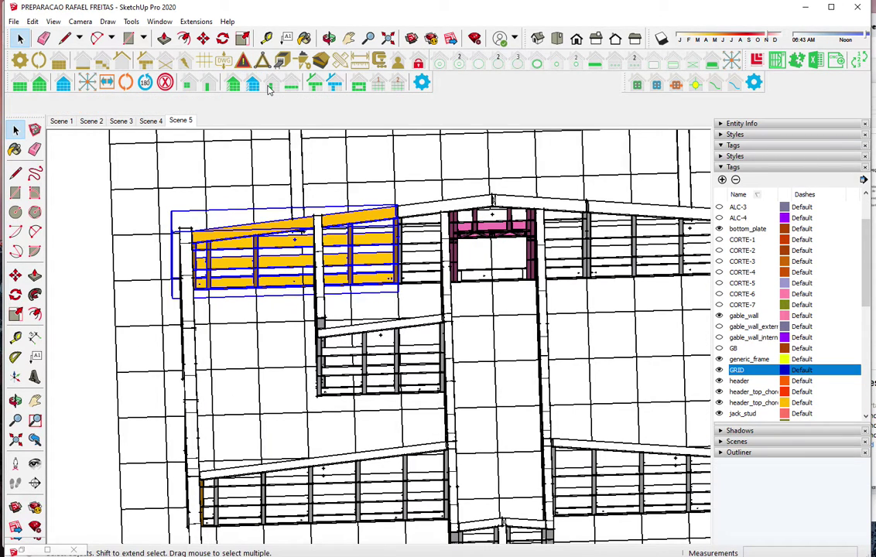
left_click(308, 231)
Place two centre-offset studs at endpoints along the left gable's sloped top chord
left_click(323, 197)
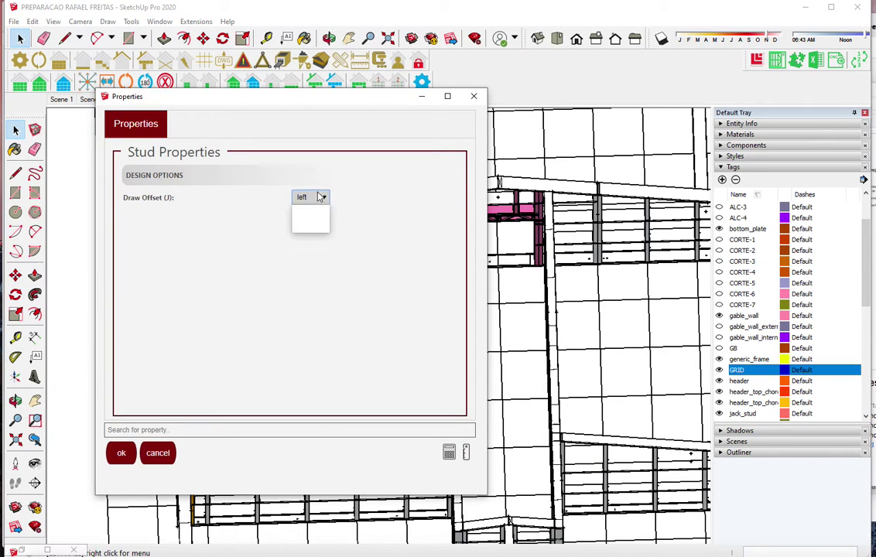
left_click(307, 218)
left_click(120, 453)
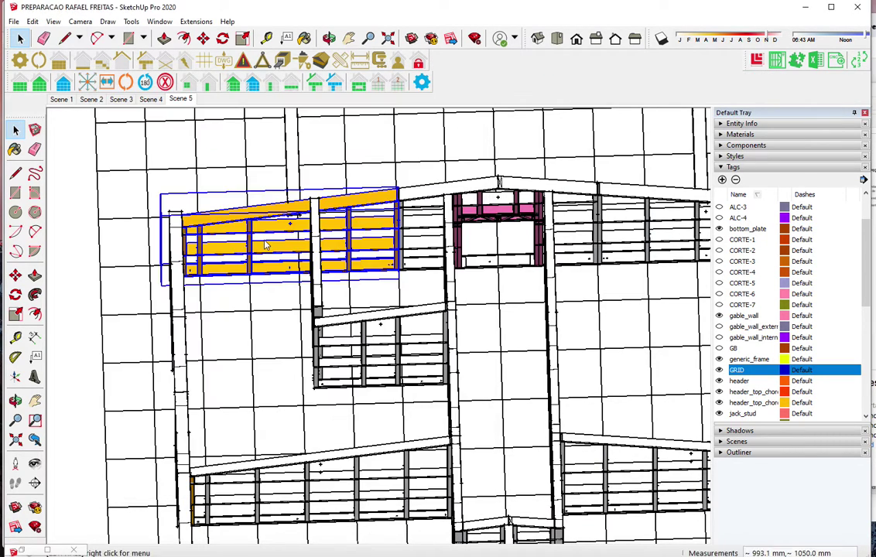
scroll(313, 220, "up", 2)
scroll(312, 186, "up", 2)
scroll(305, 155, "up", 2)
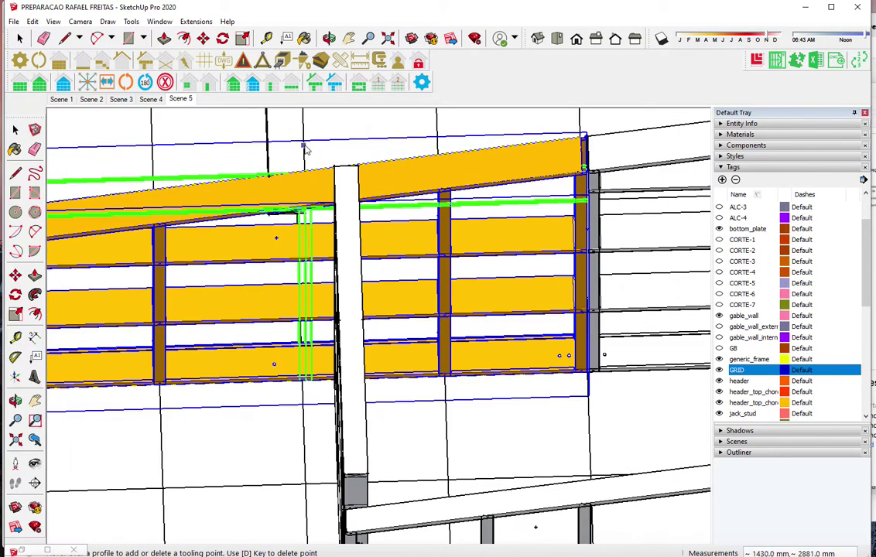
scroll(304, 217, "up", 1)
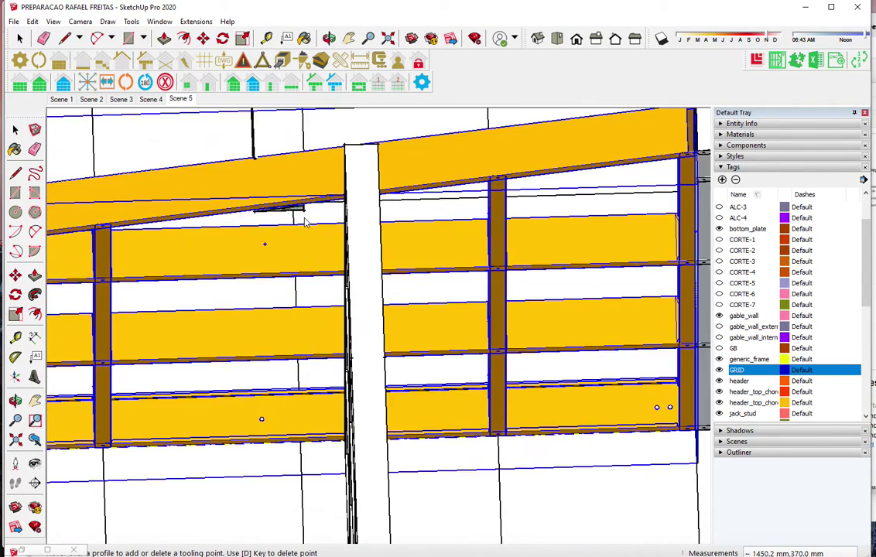
scroll(305, 223, "up", 2)
scroll(305, 220, "up", 2)
scroll(306, 201, "up", 2)
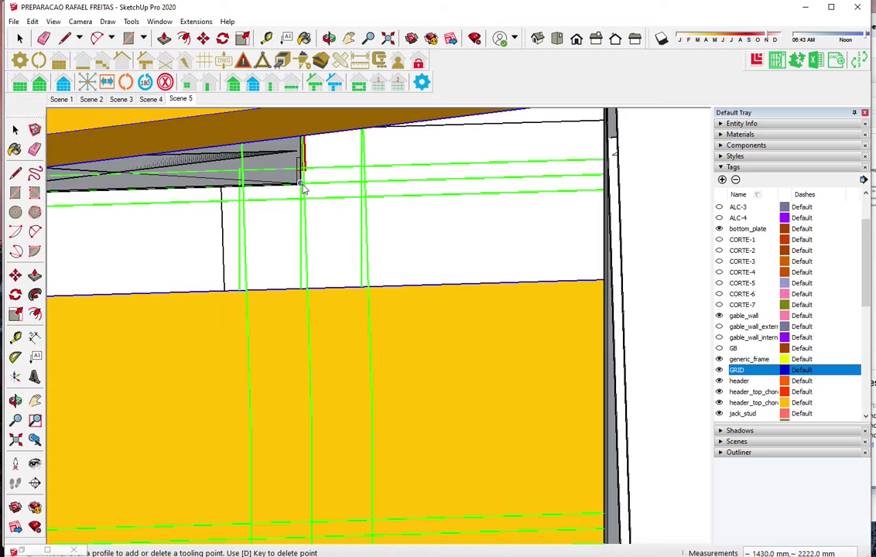
left_click(303, 188)
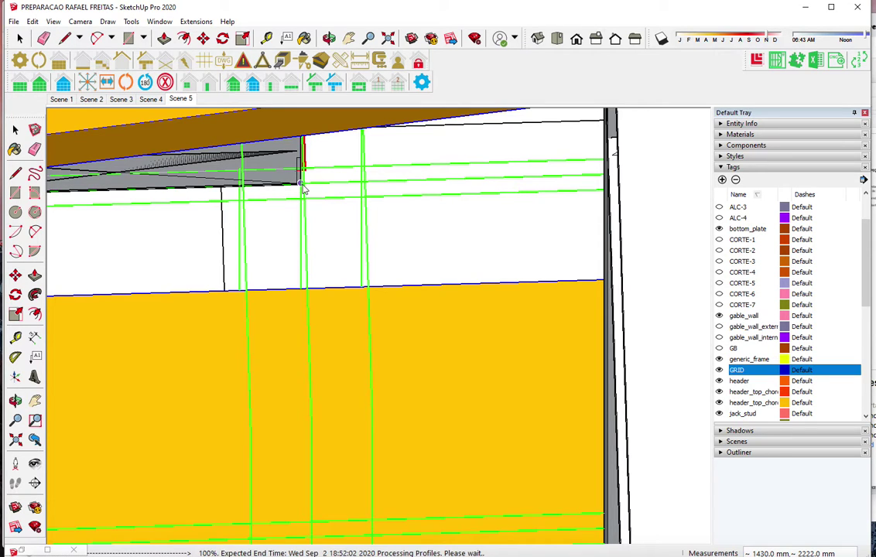
scroll(344, 178, "down", 2)
scroll(78, 219, "up", 3)
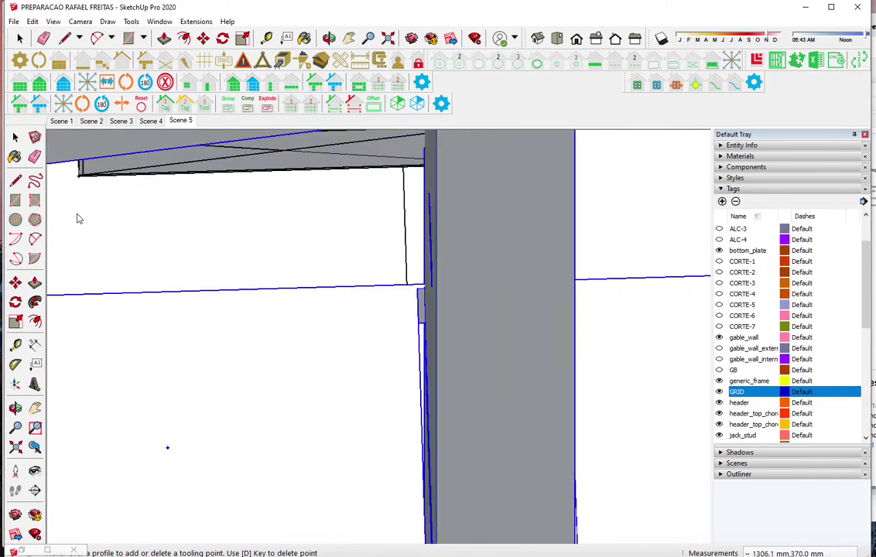
scroll(71, 174, "up", 3)
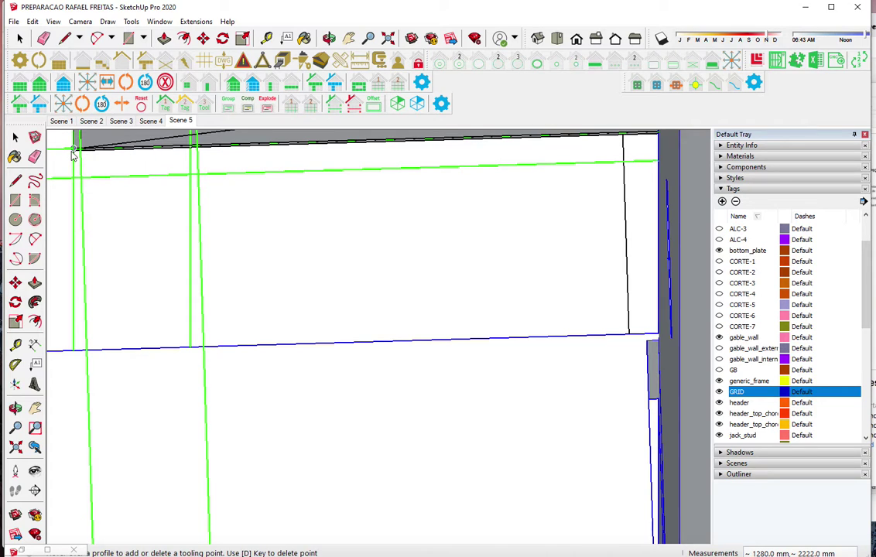
left_click(72, 152)
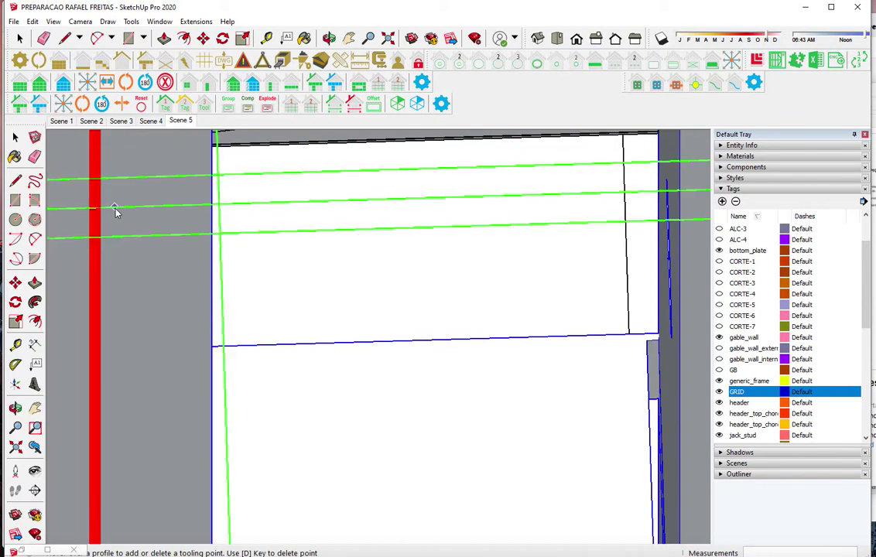
Zoom out and select the next wall frame to edit
scroll(113, 232, "down", 2)
scroll(85, 267, "down", 2)
scroll(217, 144, "down", 2)
scroll(208, 185, "down", 2)
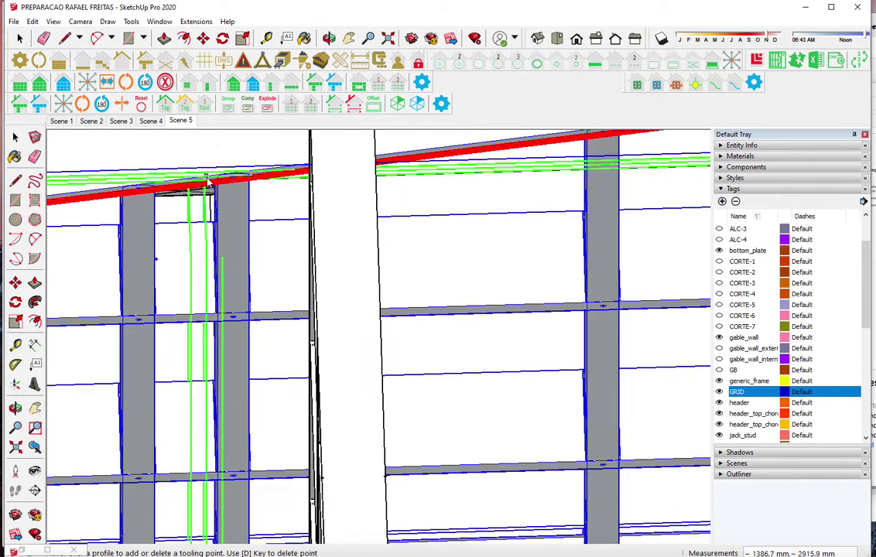
scroll(178, 224, "down", 2)
scroll(157, 245, "down", 1)
scroll(159, 245, "down", 2)
scroll(162, 246, "down", 2)
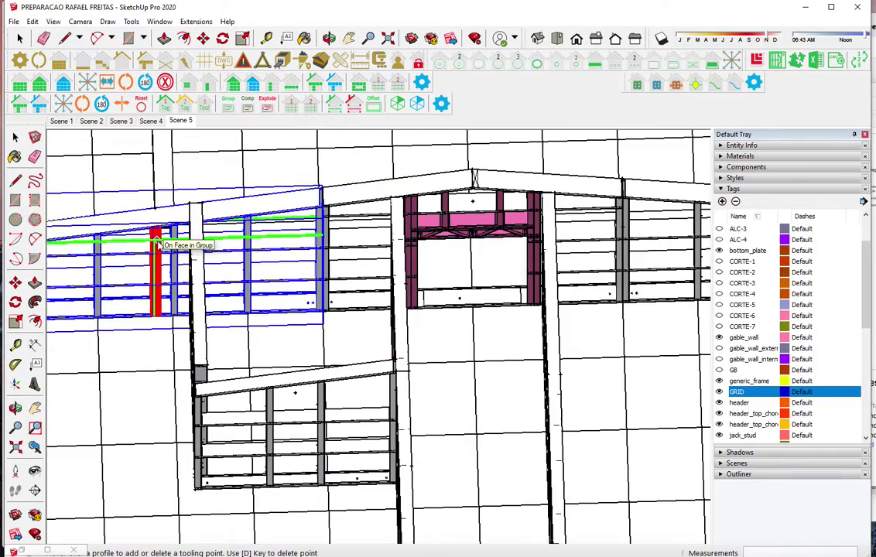
scroll(164, 246, "down", 1)
scroll(658, 217, "up", 2)
key("space")
scroll(661, 225, "up", 2)
scroll(664, 228, "up", 3)
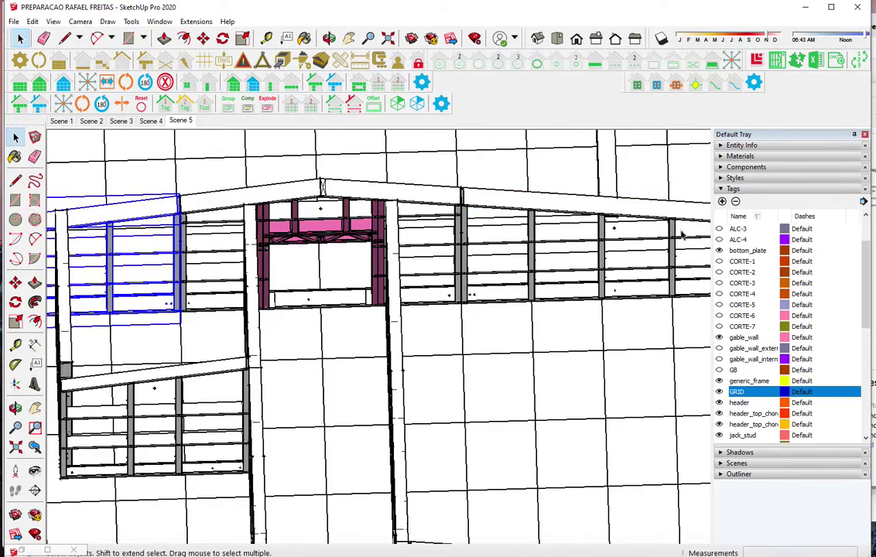
scroll(666, 232, "up", 3)
left_click(667, 233)
Delete the misplaced stud from the next wall frame
scroll(666, 227, "up", 2)
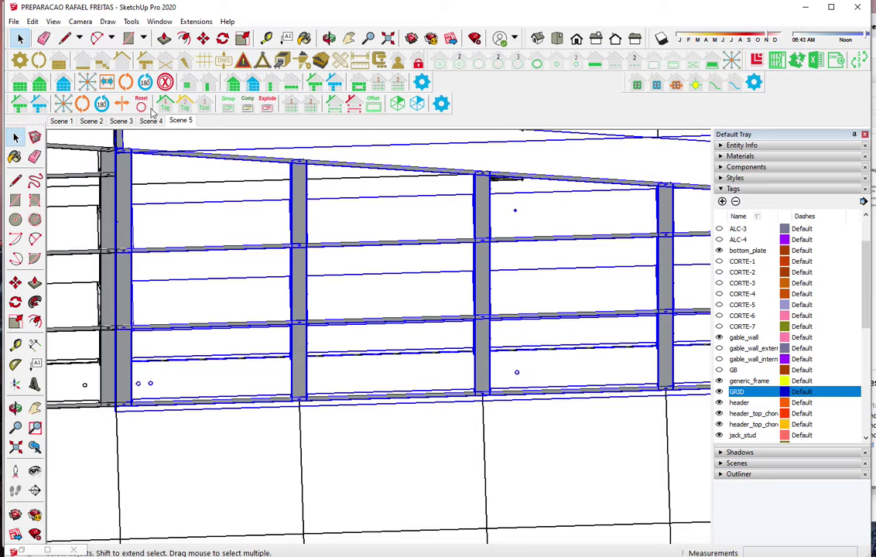
left_click(480, 205)
left_click(417, 310)
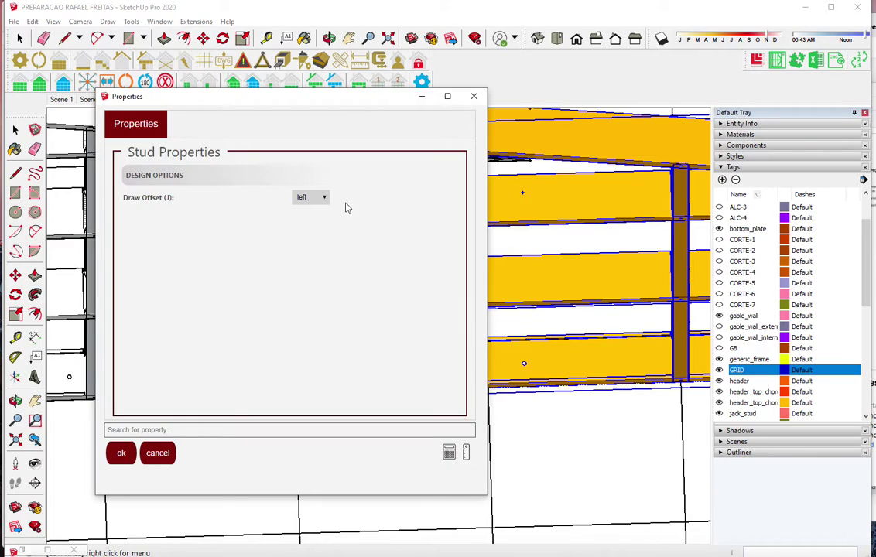
Set the new stud's Draw Offset to center and zoom in on the placement area
left_click(312, 198)
left_click(309, 218)
left_click(121, 452)
scroll(522, 186, "up", 3)
scroll(562, 166, "up", 3)
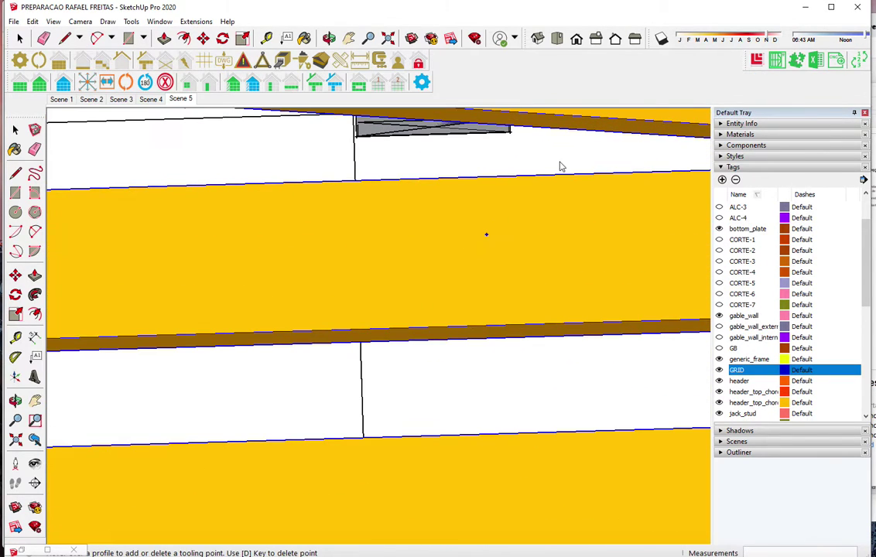
scroll(518, 142, "up", 2)
scroll(517, 141, "up", 1)
scroll(504, 135, "up", 2)
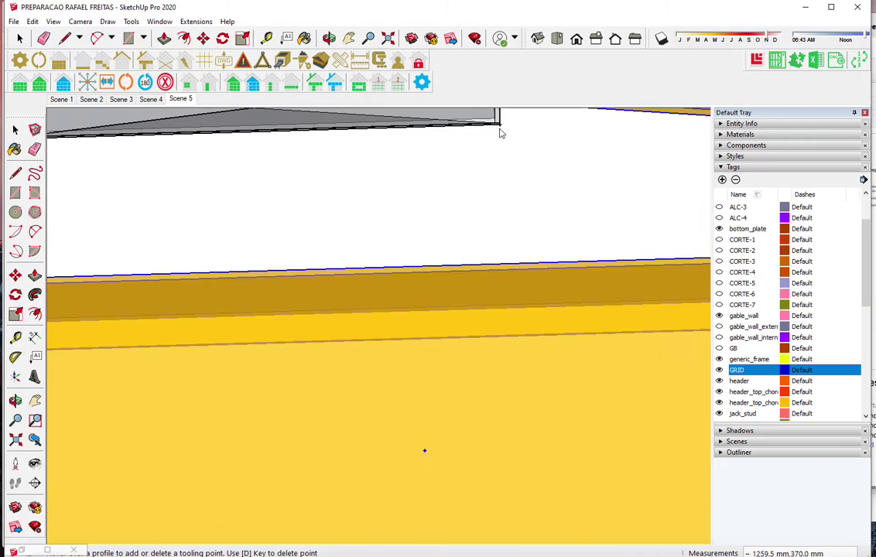
Place centre-aligned studs at the snapped points beside the existing stud, then orbit out
left_click(501, 128)
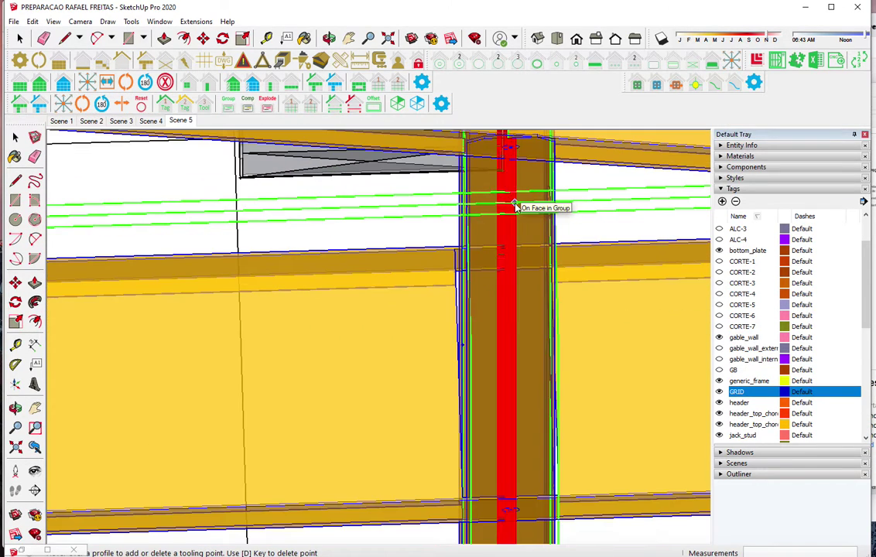
scroll(199, 196, "up", 2)
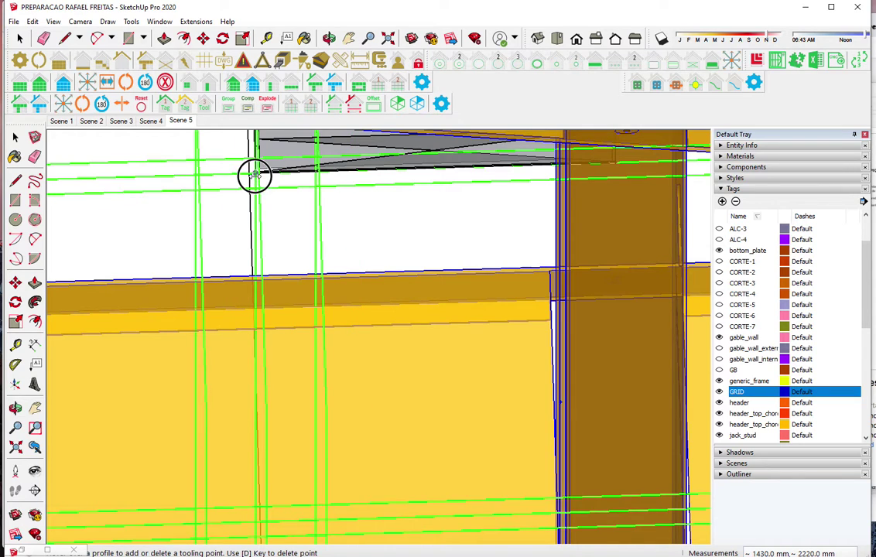
left_click(256, 176)
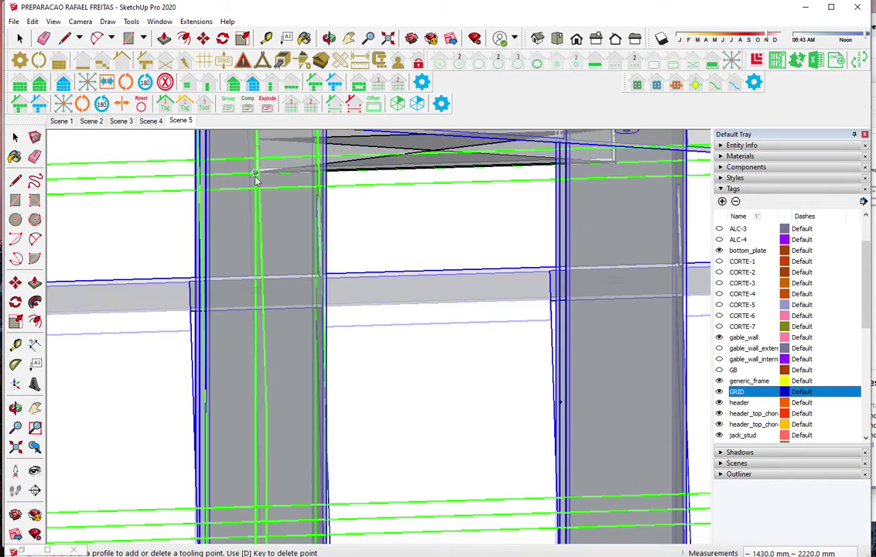
scroll(354, 260, "down", 3)
scroll(375, 277, "down", 3)
scroll(395, 287, "down", 2)
mouse_move(395, 287)
middle_mouse_down()
mouse_move(326, 323)
mouse_move(381, 283)
mouse_move(450, 284)
mouse_move(463, 345)
mouse_move(255, 248)
mouse_move(349, 335)
middle_mouse_up()
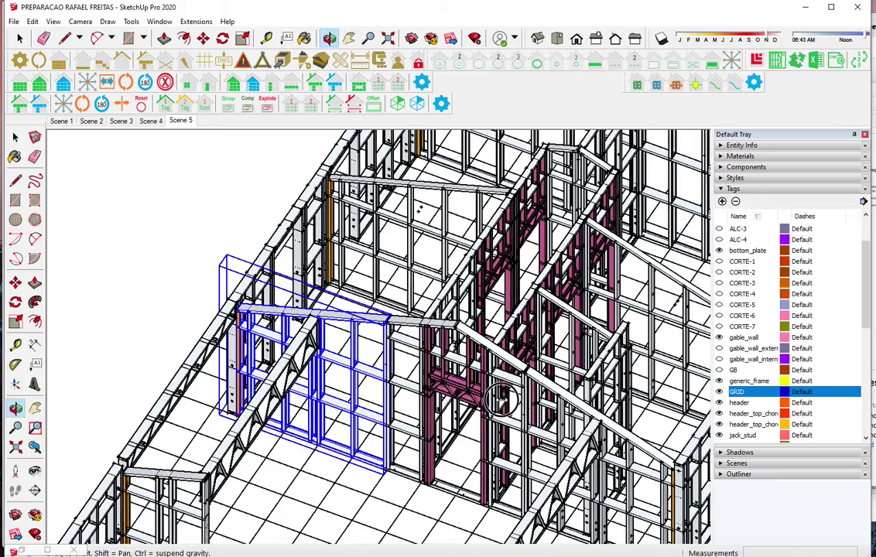
Orbit and zoom onto the grey stud beside the yellow header
scroll(416, 351, "up", 5)
middle_click_drag(415, 351, 535, 409)
scroll(535, 409, "up", 2)
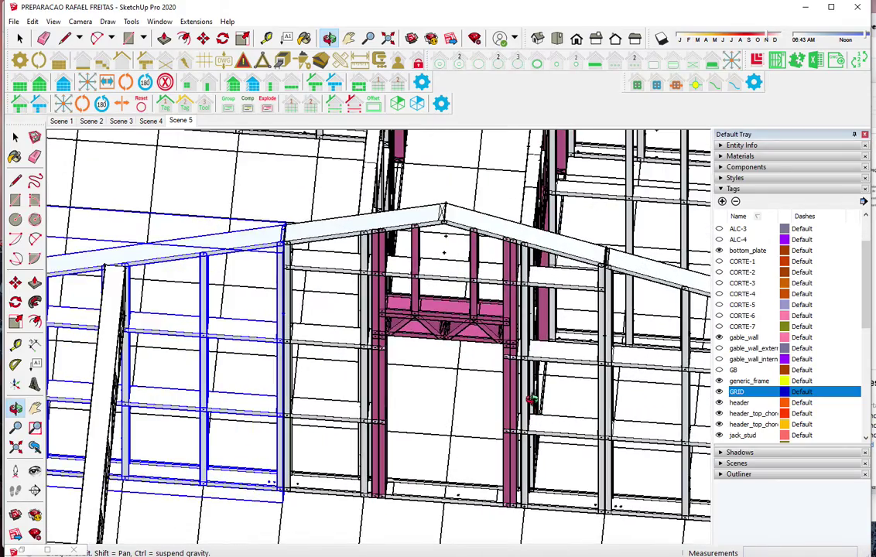
scroll(524, 516, "up", 3)
scroll(524, 516, "up", 2)
mouse_move(520, 489)
middle_mouse_down()
mouse_move(563, 502)
mouse_move(516, 508)
middle_mouse_up()
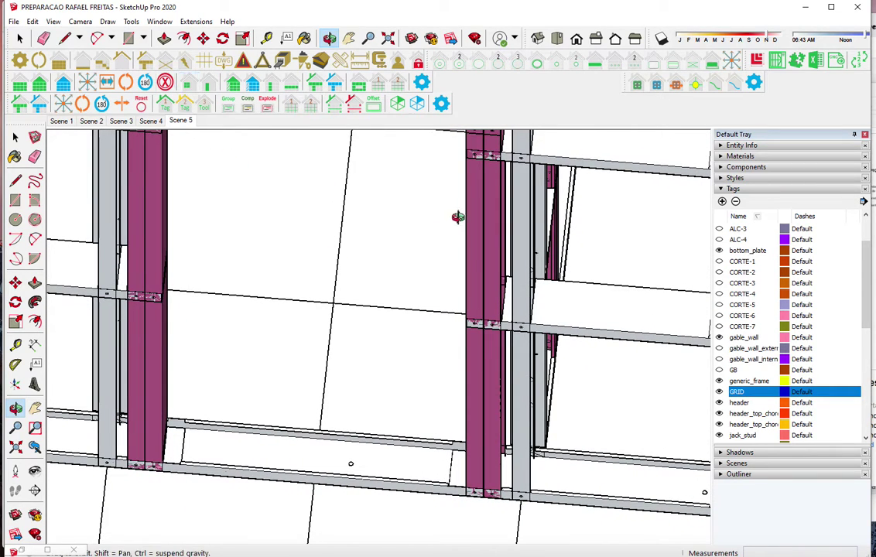
Edit the grey stud's tooling point and apply the change
key("space")
key("ctrl+a")
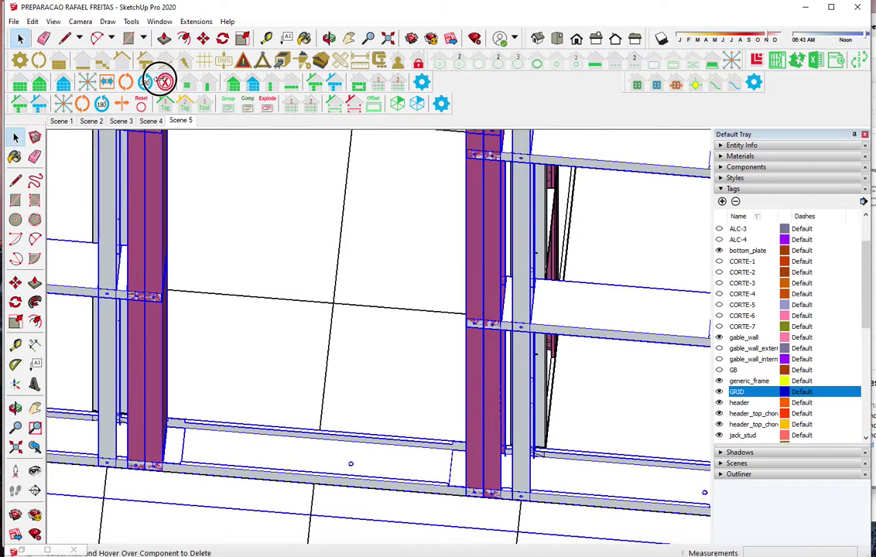
left_click(520, 209)
left_click(417, 311)
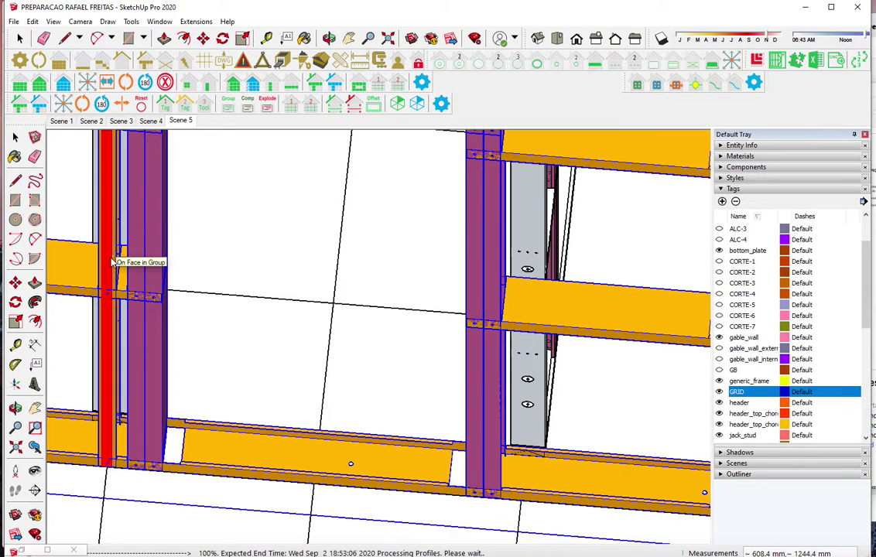
left_click(411, 313)
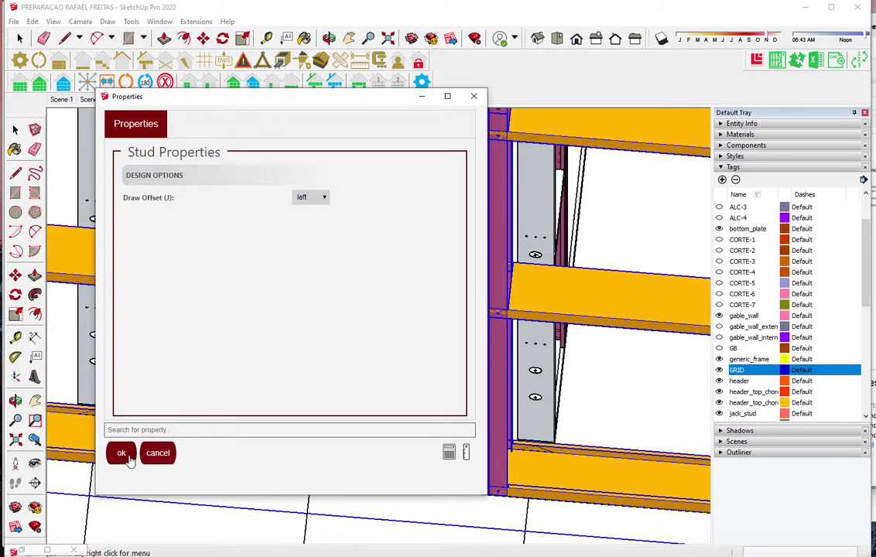
left_click(122, 455)
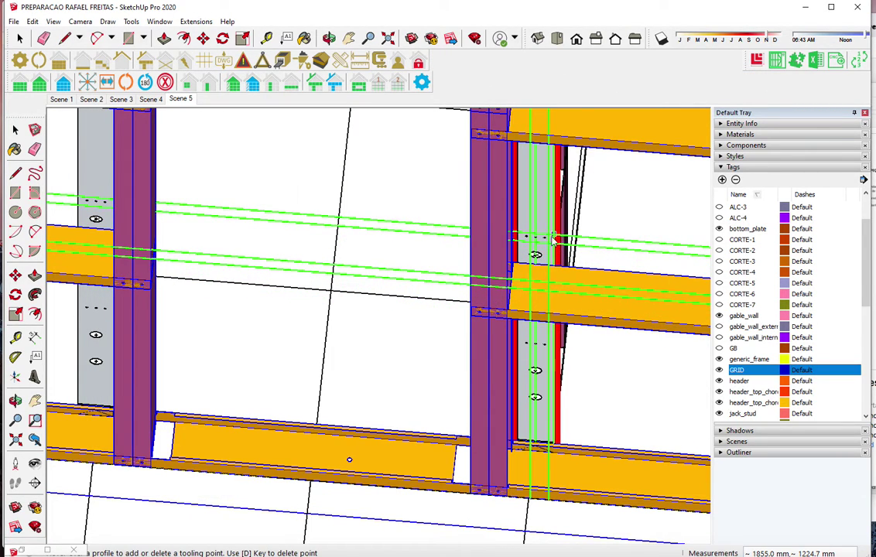
scroll(70, 191, "up", 2)
scroll(70, 191, "up", 3)
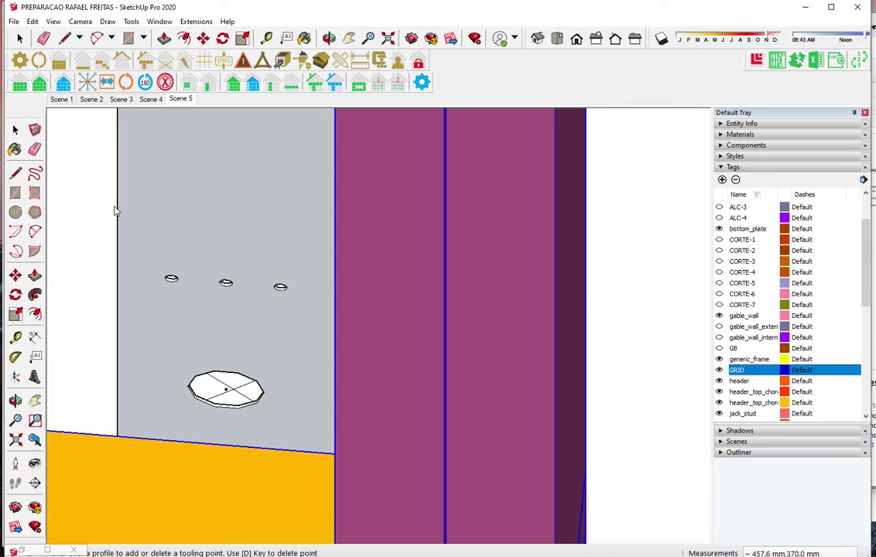
key("Return")
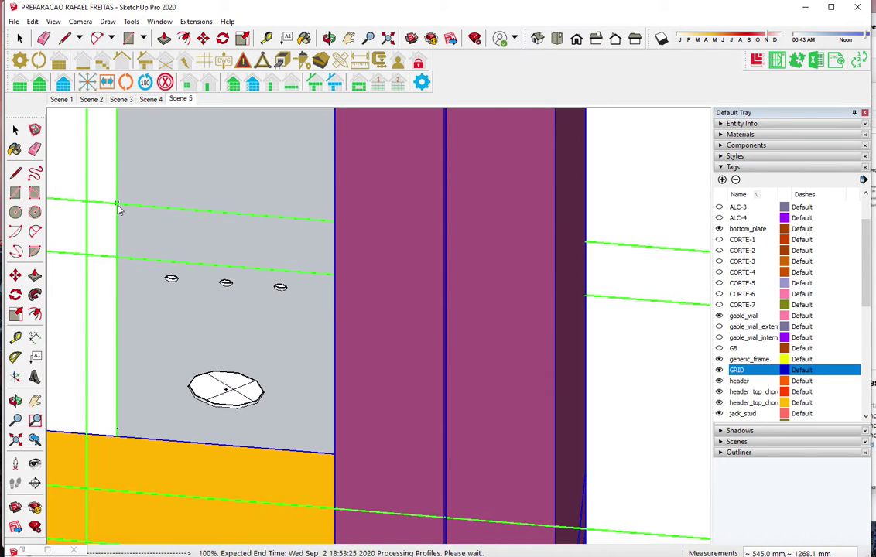
Let the profiles regenerate, then open Stud Properties for the next stud
scroll(117, 205, "down", 3)
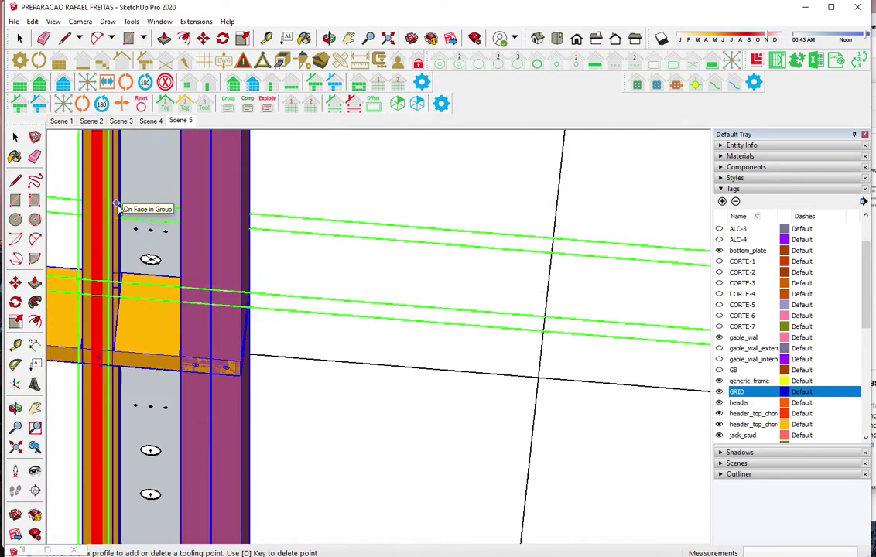
scroll(117, 205, "down", 3)
scroll(391, 303, "down", 2)
scroll(525, 308, "up", 5)
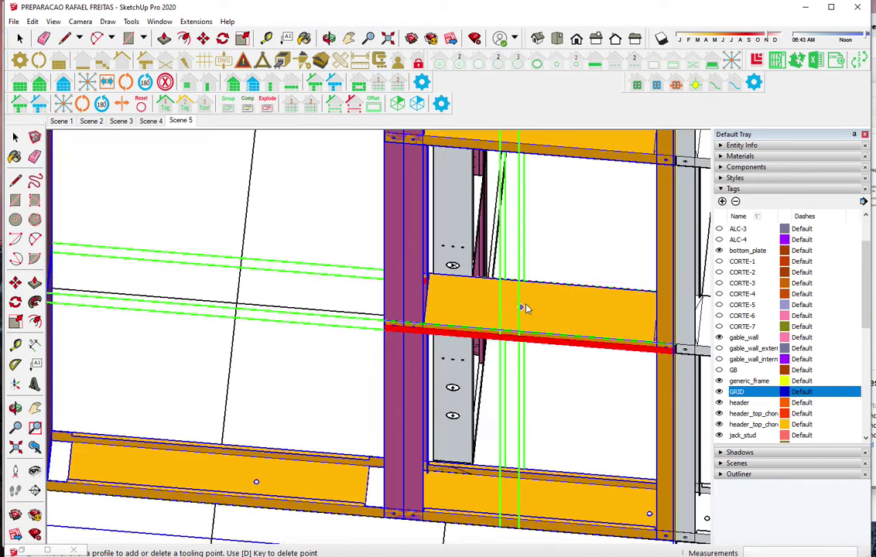
scroll(524, 308, "up", 3)
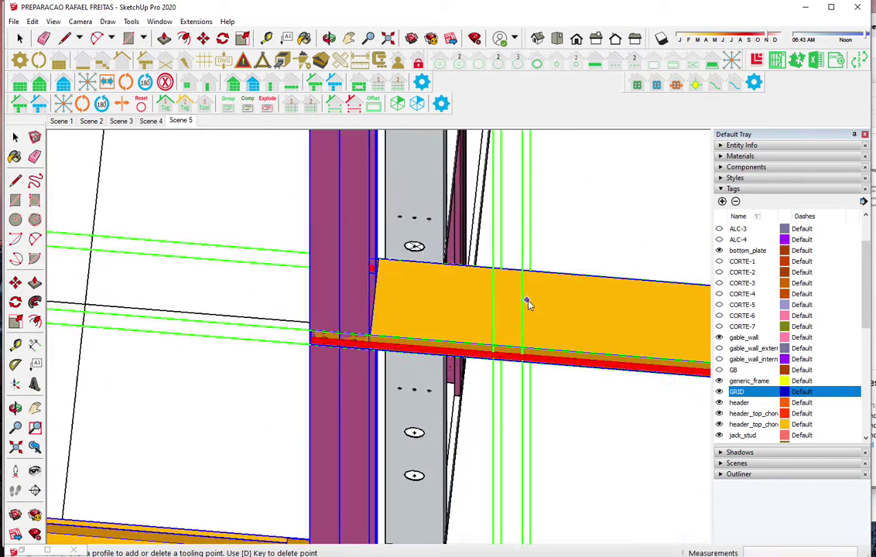
scroll(526, 300, "up", 3)
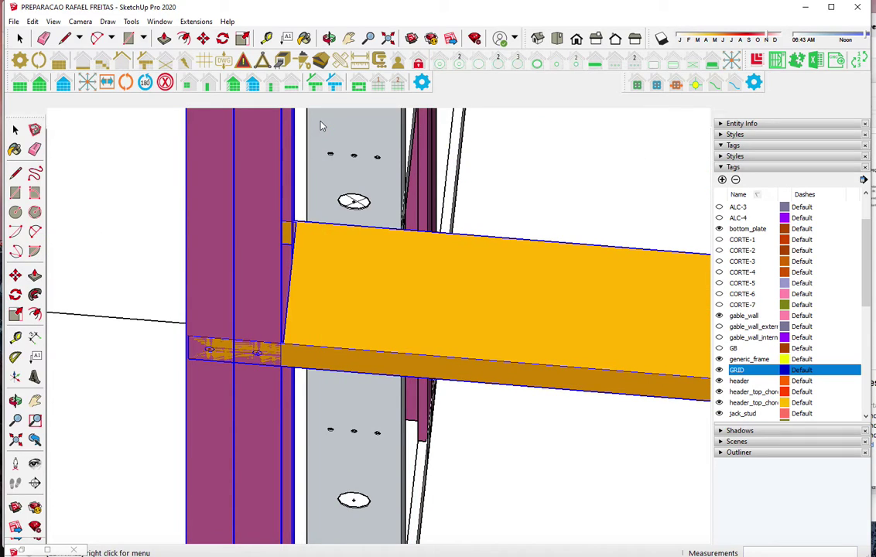
left_click(322, 126)
Place a right-offset stud at the top edge of the yellow header panel
left_click(310, 198)
left_click(308, 227)
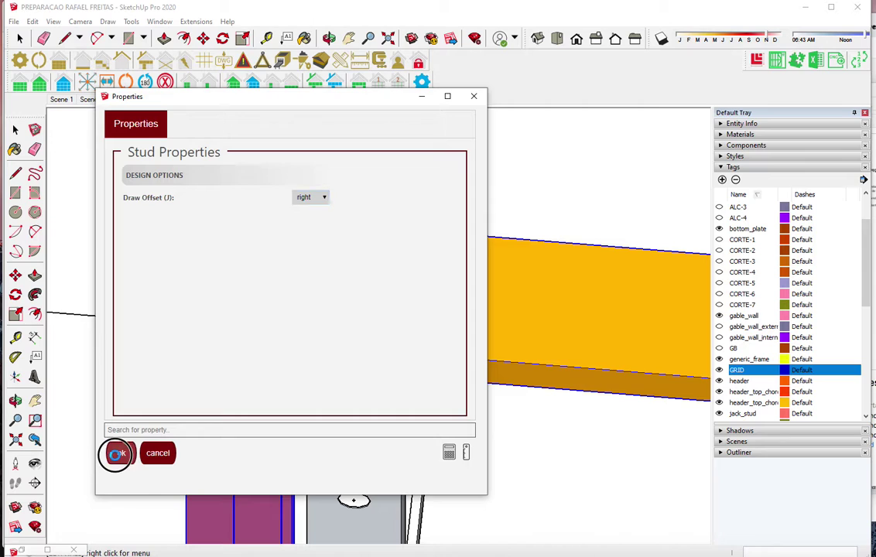
left_click(120, 453)
scroll(399, 236, "up", 3)
scroll(398, 236, "up", 2)
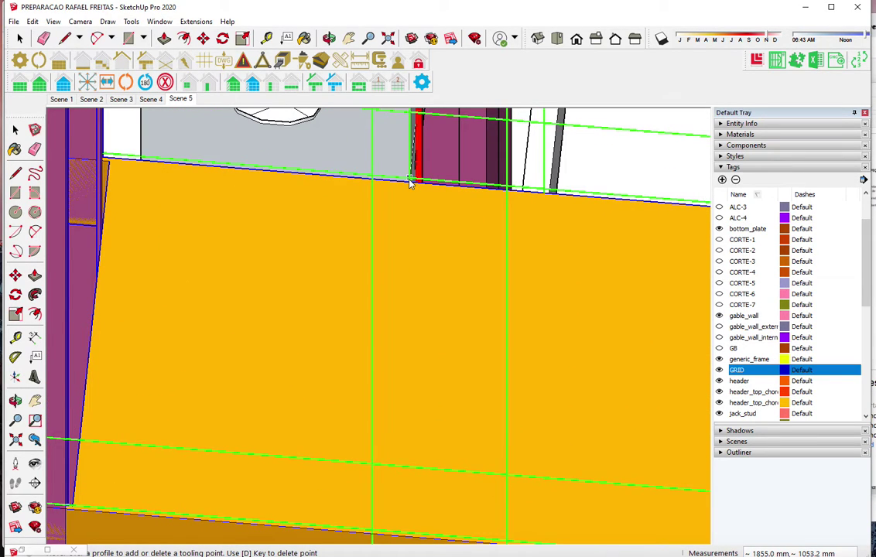
left_click(410, 180)
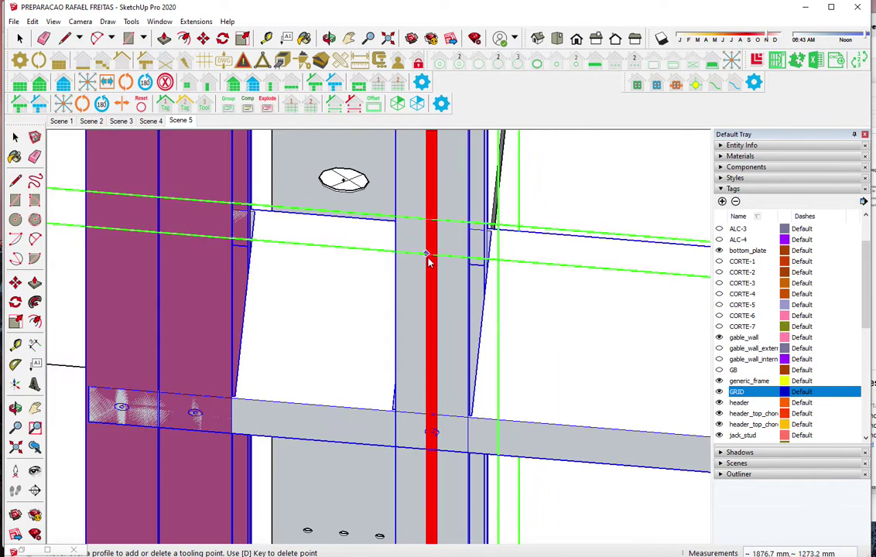
scroll(460, 321, "down", 2)
scroll(460, 328, "down", 2)
scroll(464, 332, "down", 2)
scroll(433, 310, "down", 2)
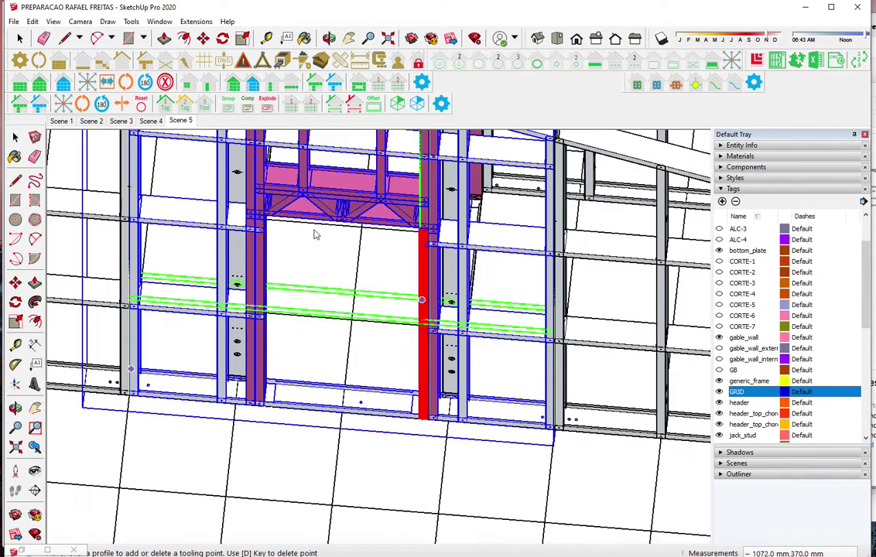
key("space")
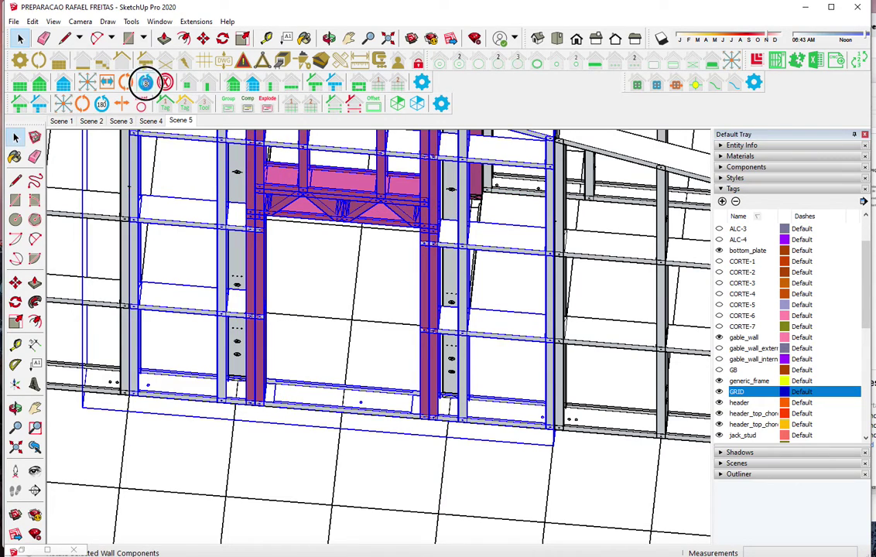
Flip the stud left of the window opening by 180 degrees
key("m")
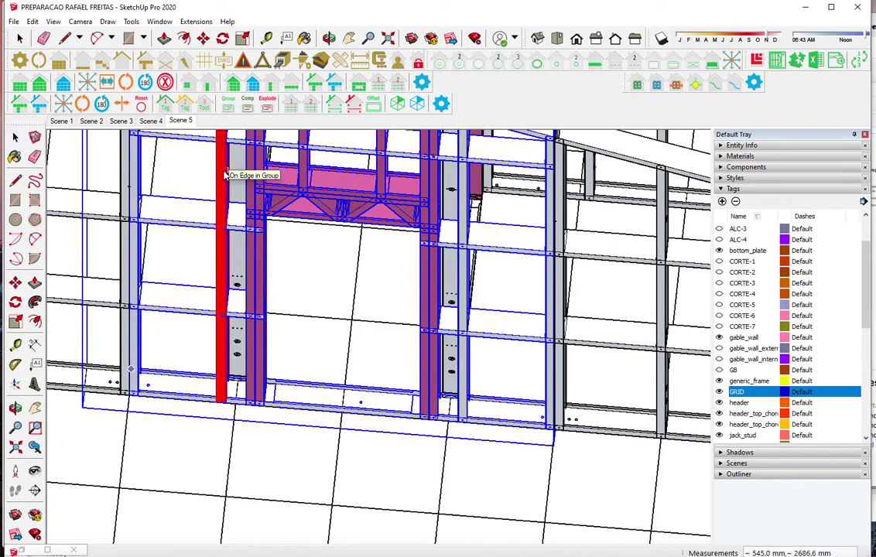
left_click(223, 175)
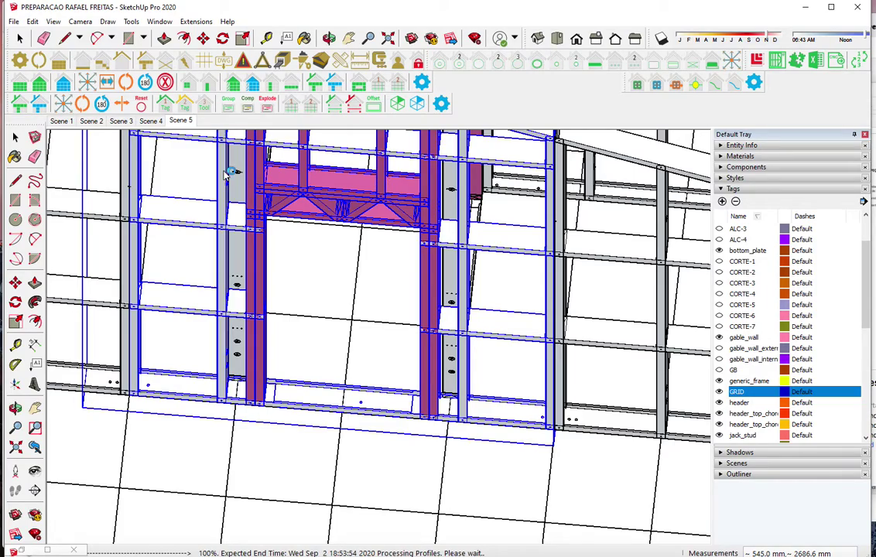
scroll(279, 416, "down", 3)
mouse_move(280, 416)
middle_mouse_down()
mouse_move(343, 369)
mouse_move(231, 452)
mouse_move(325, 387)
middle_mouse_up()
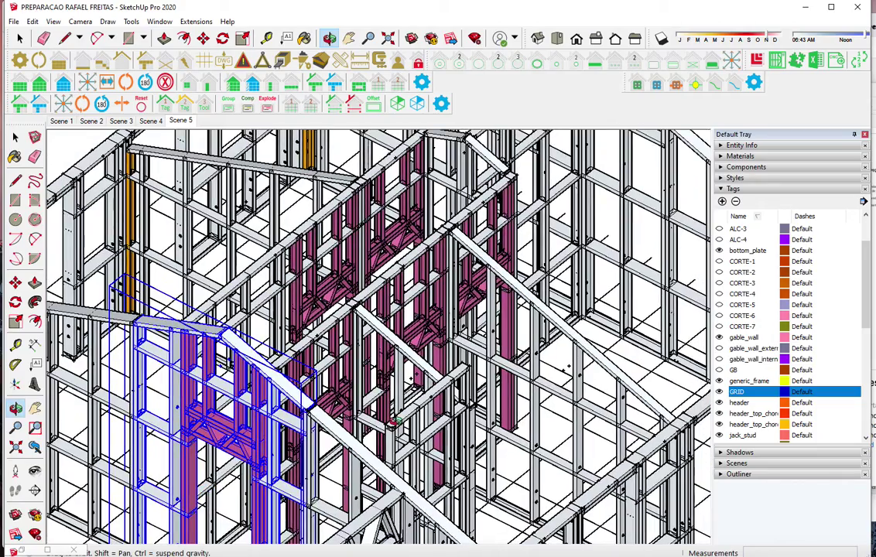
Zoom to the small interior wall frame and open its Wall Properties
scroll(393, 422, "up", 1)
scroll(379, 387, "up", 1)
scroll(357, 279, "up", 1)
scroll(324, 304, "up", 2)
middle_click_drag(323, 303, 249, 261)
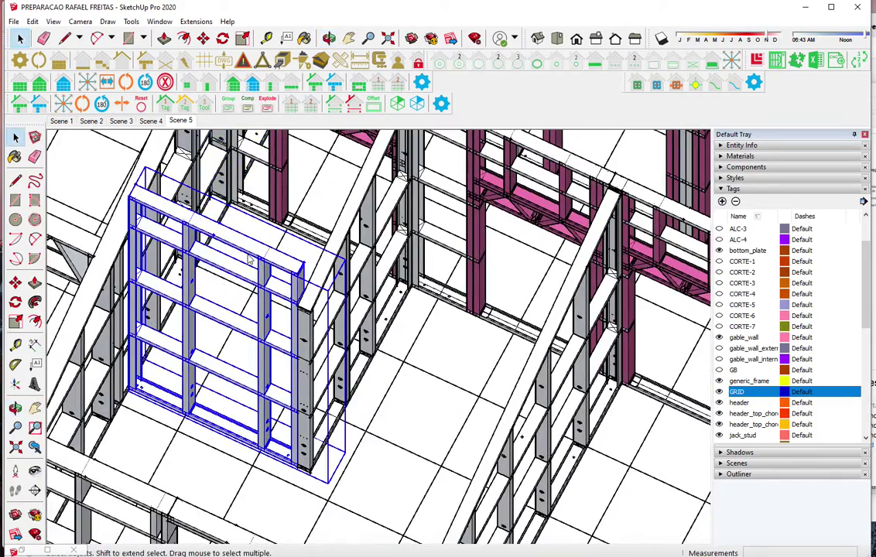
left_click(64, 83)
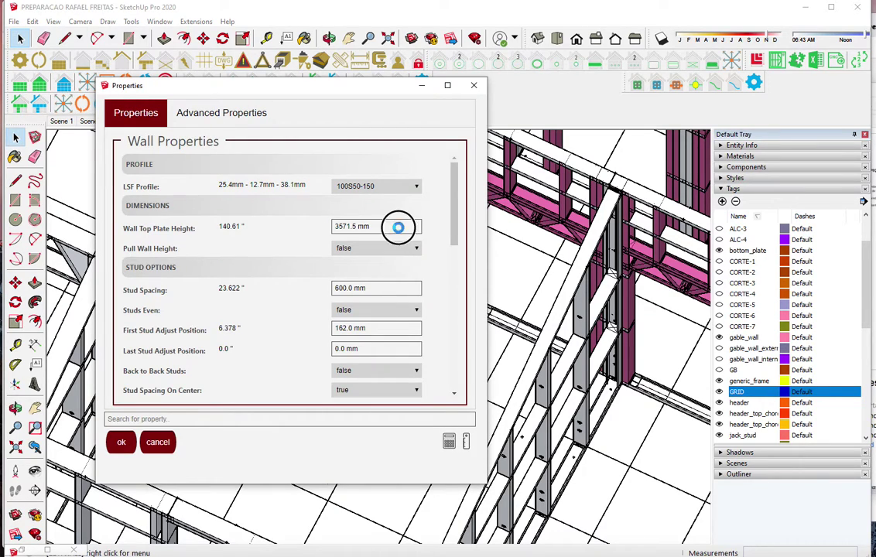
Set the small wall's Wall Top Plate Height to 2000 mm and inspect the lowered framing
left_click(398, 227)
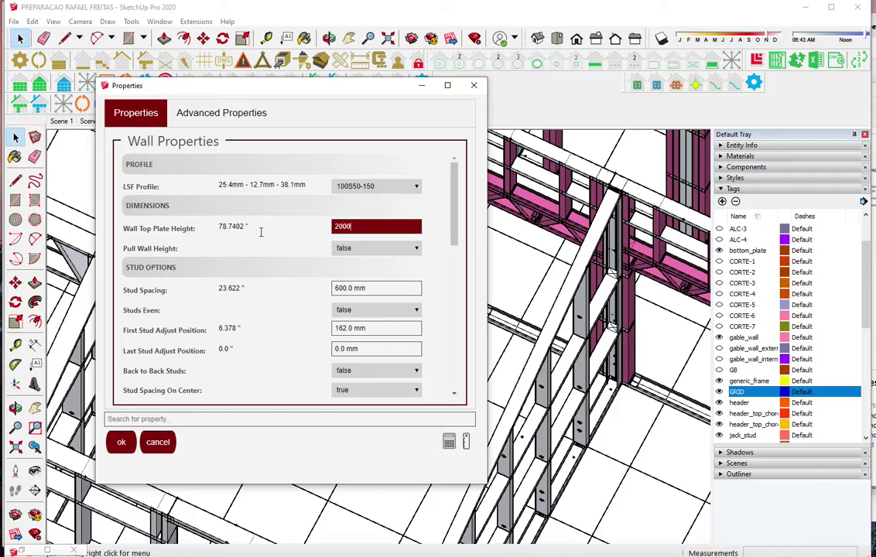
key("Return")
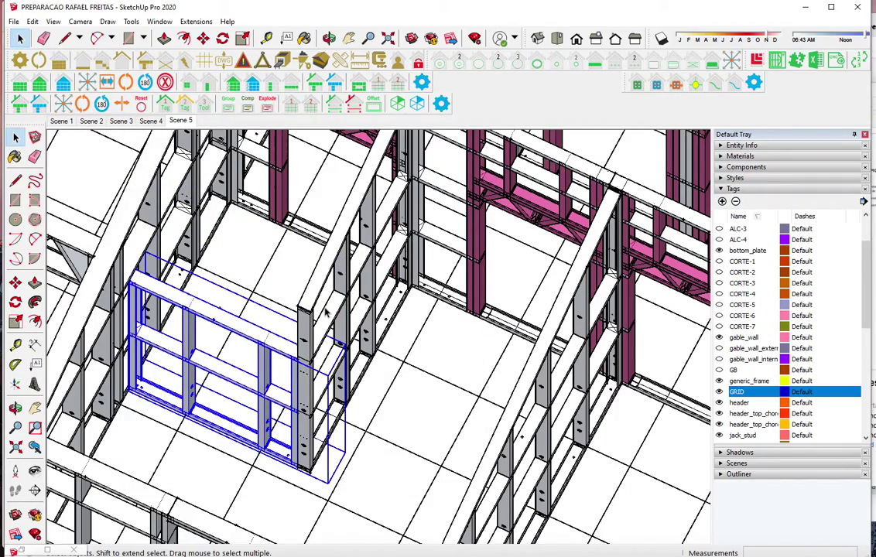
scroll(326, 312, "down", 4)
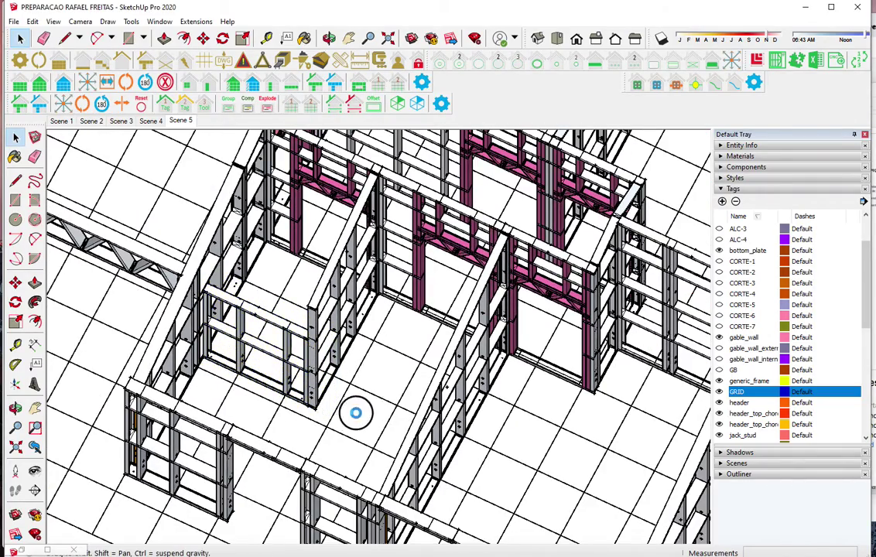
middle_click_drag(367, 410, 163, 445)
scroll(301, 153, "up", 4)
scroll(303, 172, "up", 4)
key("space")
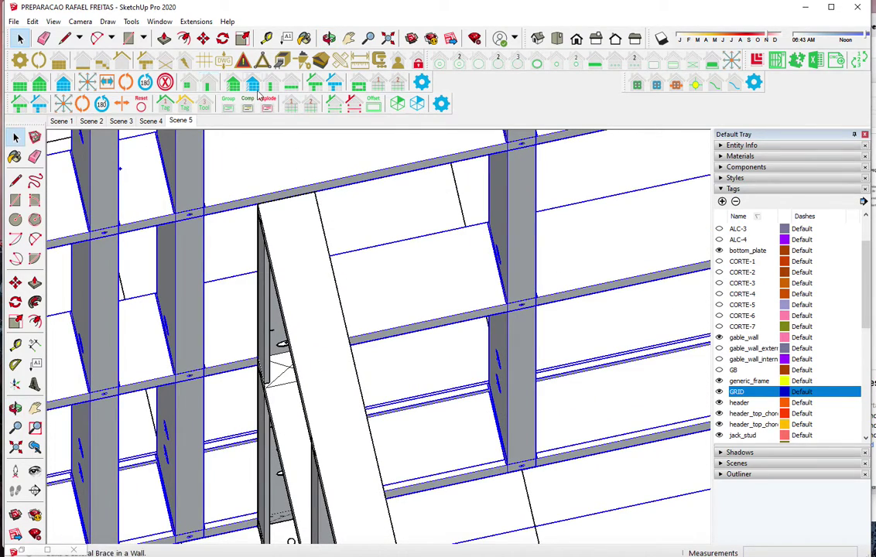
left_click(271, 82)
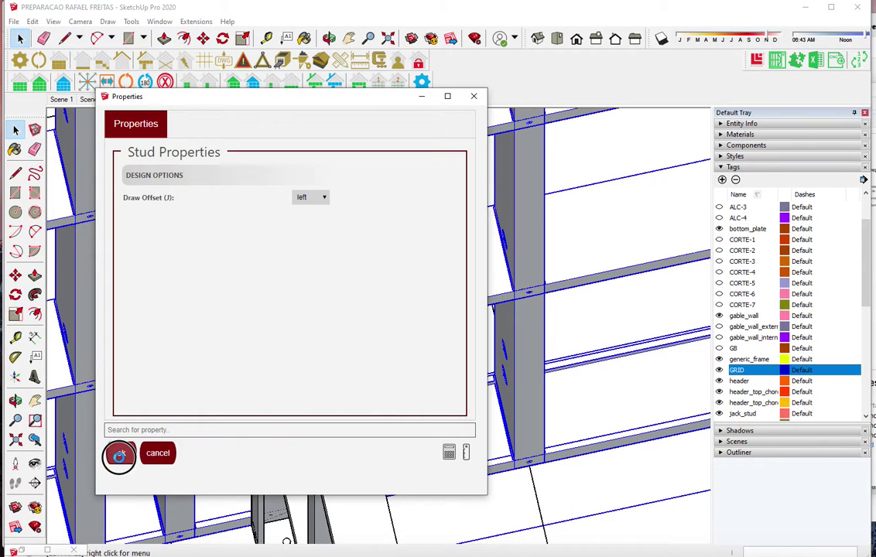
Add a stud where the diagonal brace meets the top plate
left_click(119, 455)
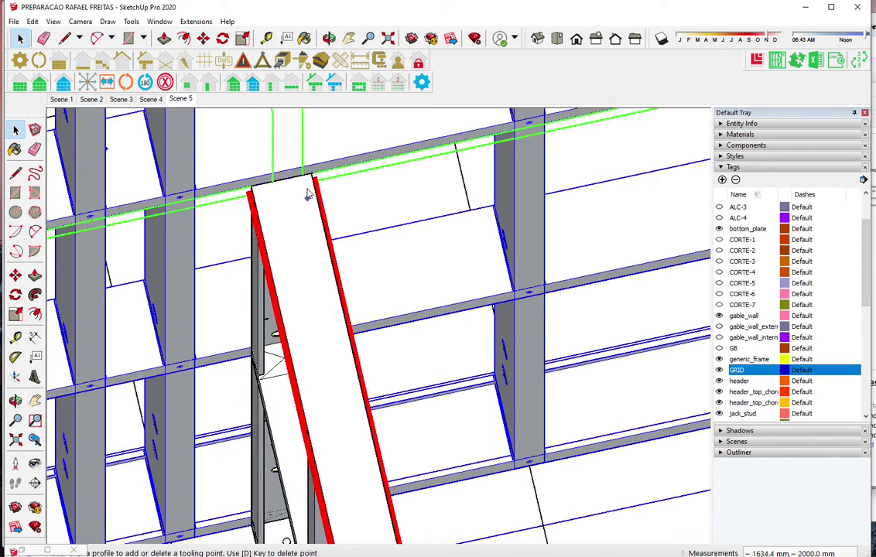
scroll(250, 194, "up", 2)
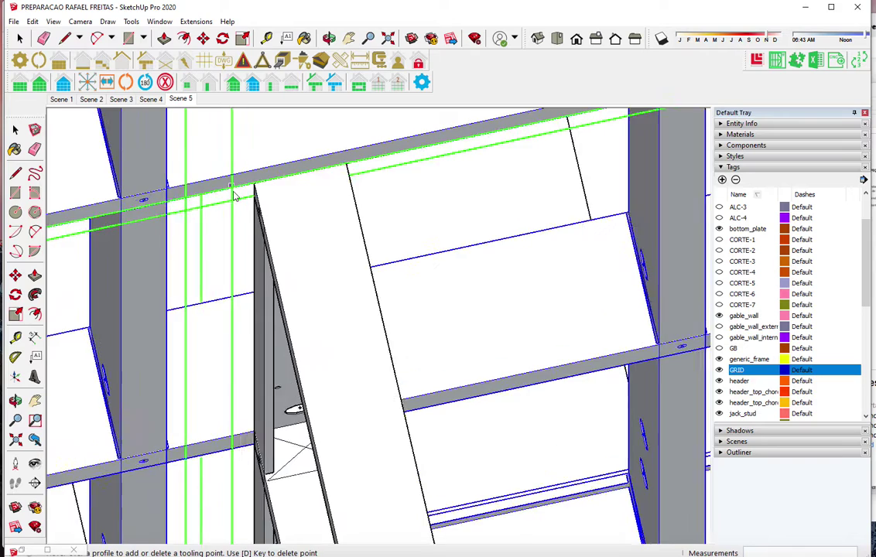
scroll(259, 186, "up", 2)
left_click(264, 180)
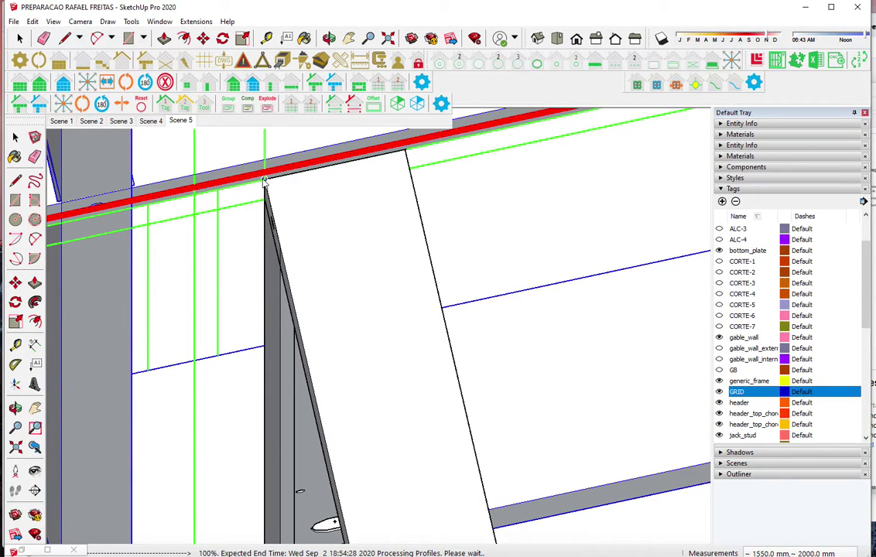
left_click(210, 83)
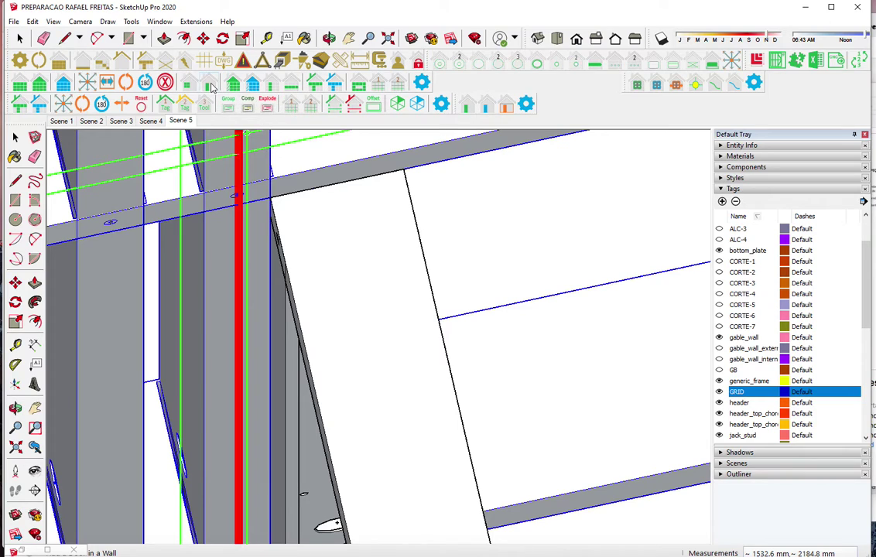
Add a second right-offset stud at the brace's upper corner, then orbit over the wall
left_click(256, 188)
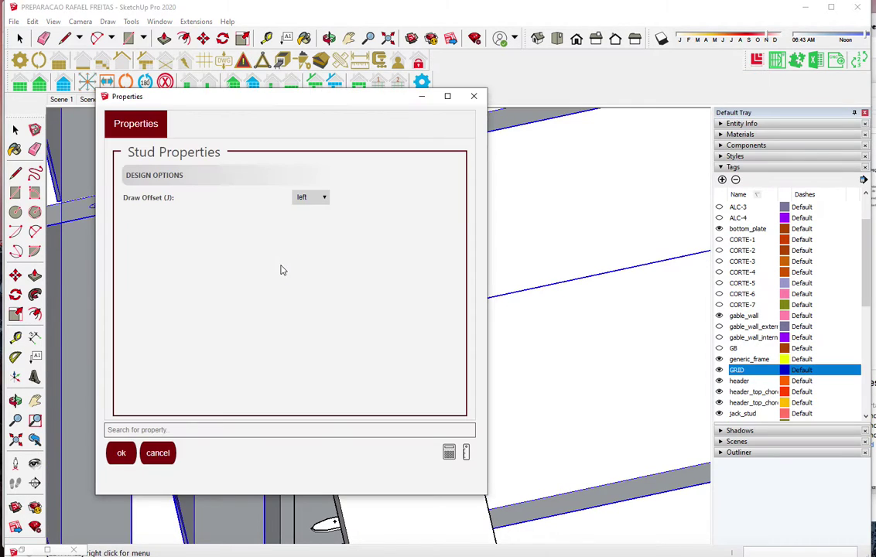
left_click(313, 197)
left_click(309, 228)
left_click(115, 454)
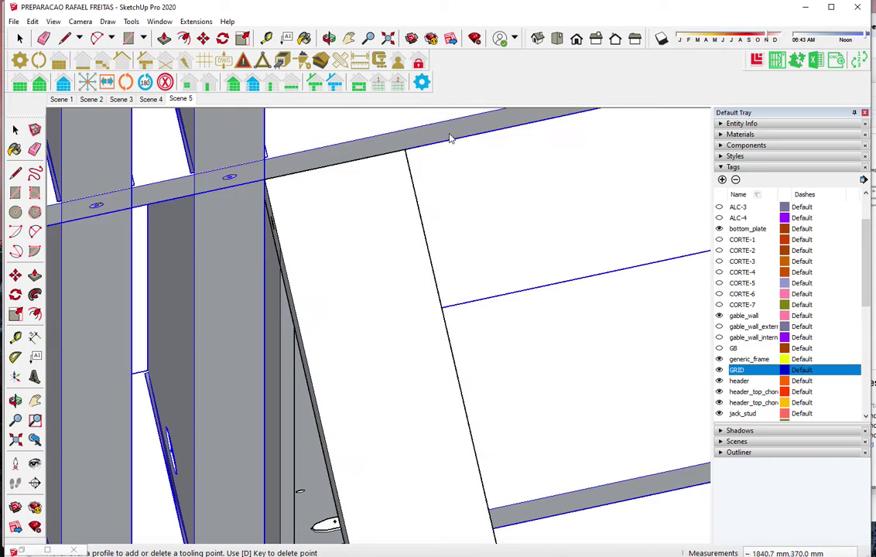
left_click(405, 152)
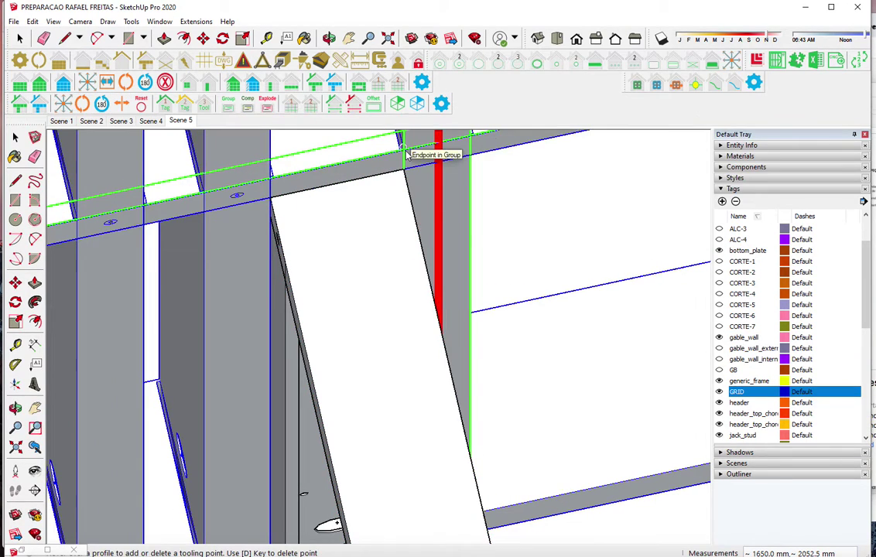
scroll(302, 338, "down", 3)
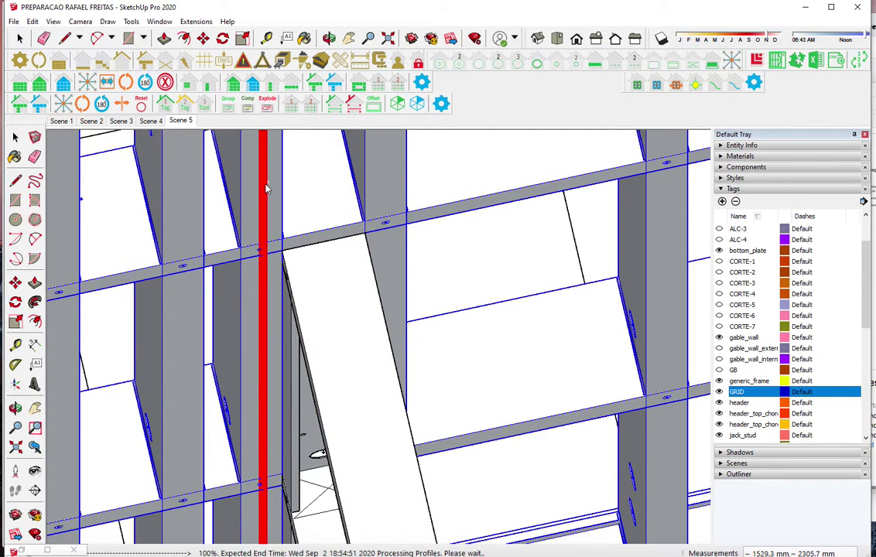
scroll(255, 394, "down", 3)
scroll(256, 279, "down", 2)
mouse_move(255, 279)
middle_mouse_down()
mouse_move(274, 274)
mouse_move(338, 319)
mouse_move(342, 293)
middle_mouse_up()
scroll(308, 326, "up", 2)
mouse_move(307, 327)
middle_mouse_down()
mouse_move(367, 503)
mouse_move(358, 515)
middle_mouse_up()
scroll(358, 514, "up", 3)
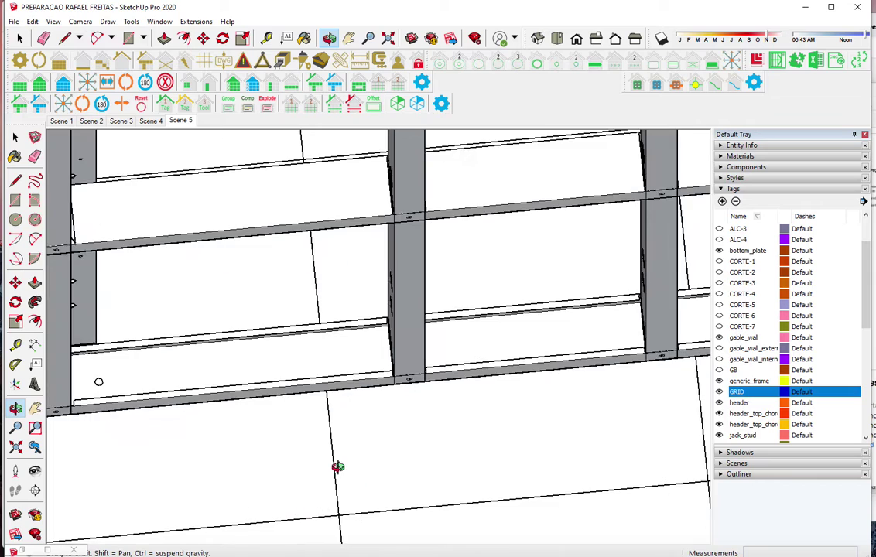
scroll(334, 471, "up", 2)
Measure the gap between the gable wall's first stud and the grid line using the Line tool
key("l")
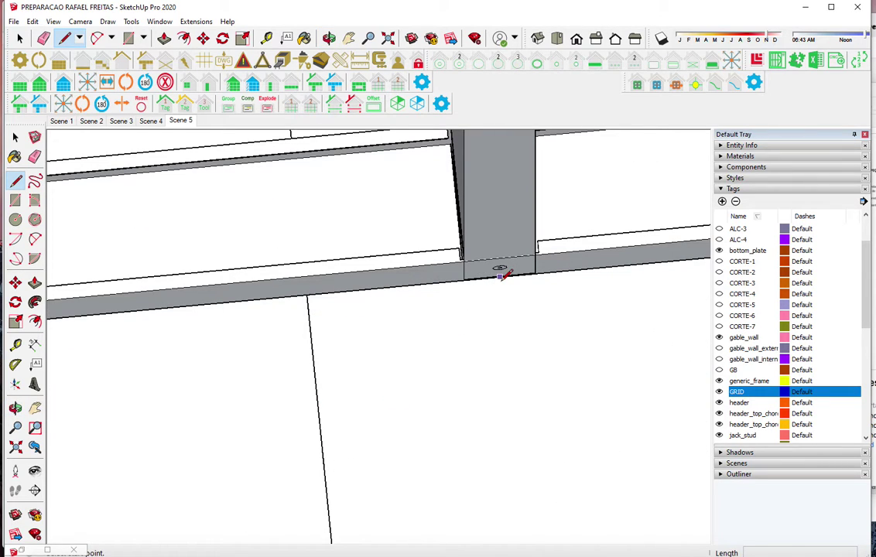
left_click(500, 276)
scroll(501, 273, "down", 2)
scroll(458, 373, "down", 3)
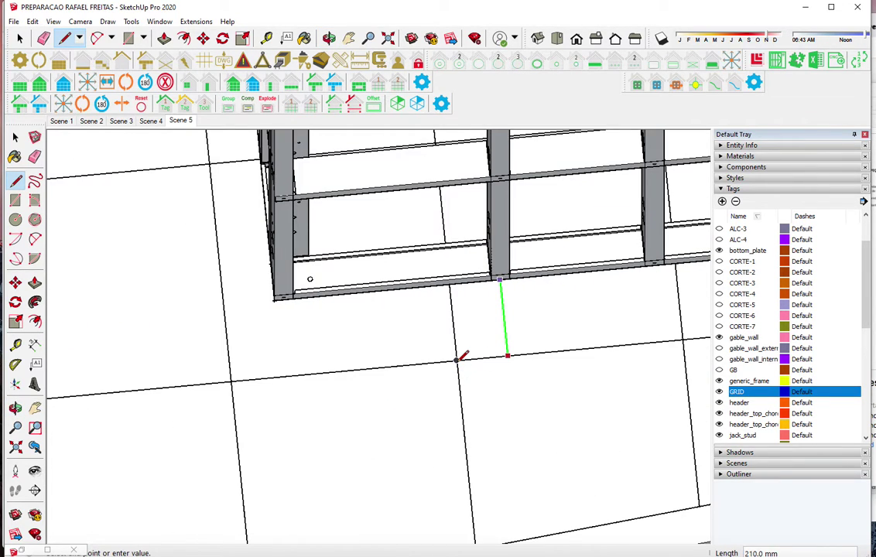
key("Escape")
scroll(497, 313, "up", 2)
scroll(520, 268, "up", 2)
scroll(514, 197, "up", 1)
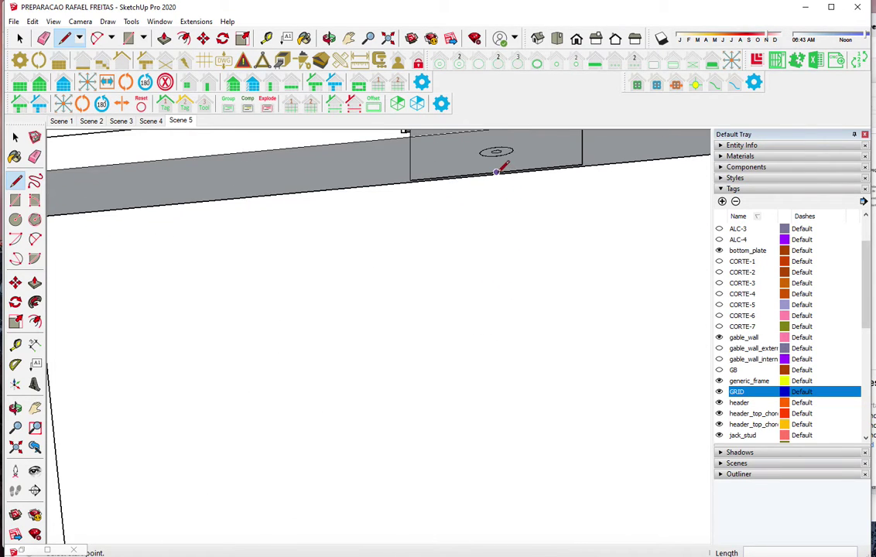
left_click(495, 172)
scroll(497, 166, "down", 3)
scroll(501, 171, "down", 1)
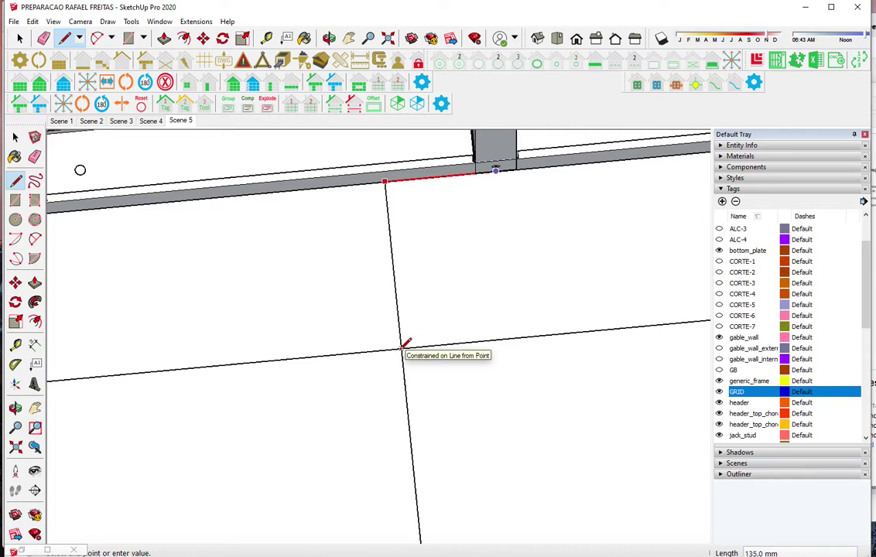
key("space")
Set the gable wall's First Stud Adjust Position to -135 mm
left_click(386, 165)
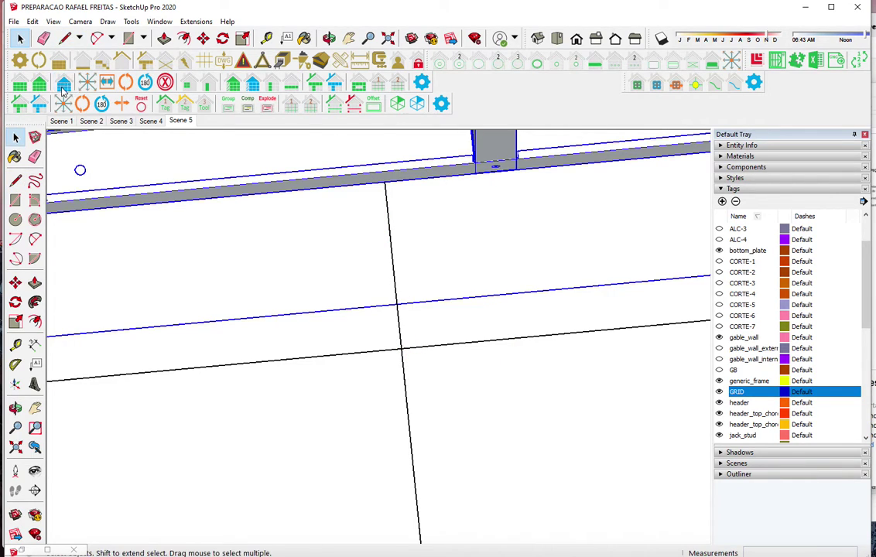
double_click(479, 288)
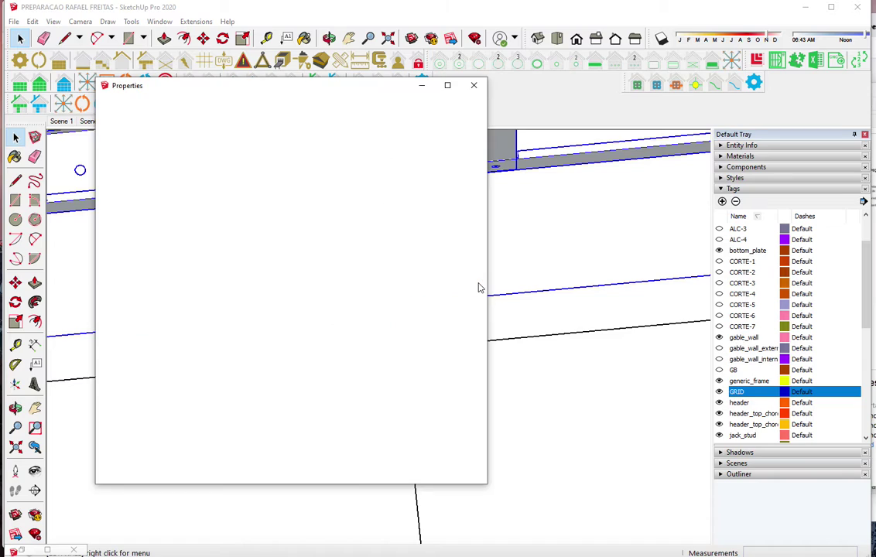
scroll(414, 319, "down", 1)
left_click(401, 353)
type("-135")
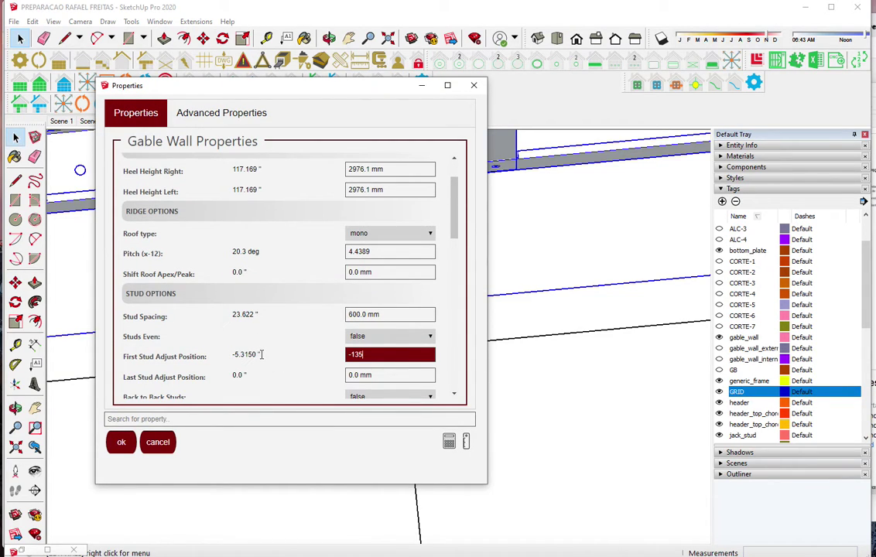
key("Return")
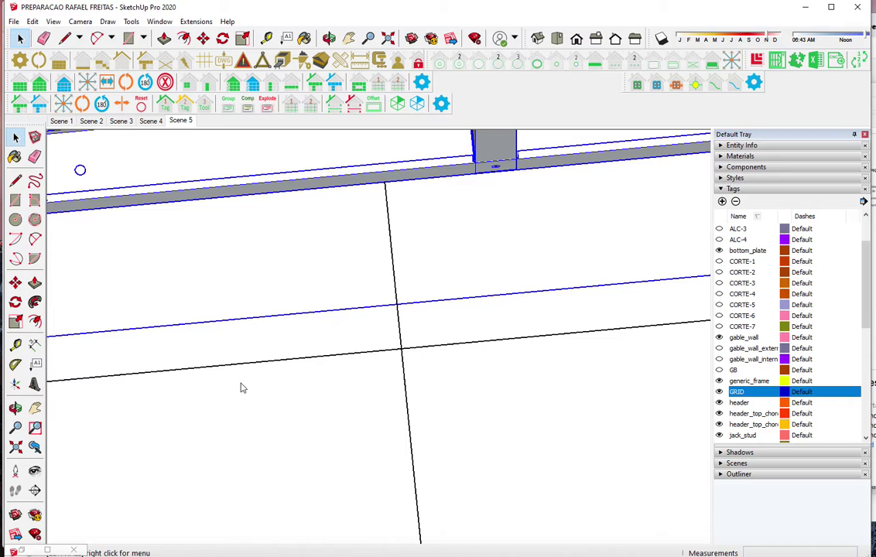
Measure the distance from the gable wall's stud base to the grid with a line
scroll(363, 410, "down", 1)
scroll(364, 410, "down", 2)
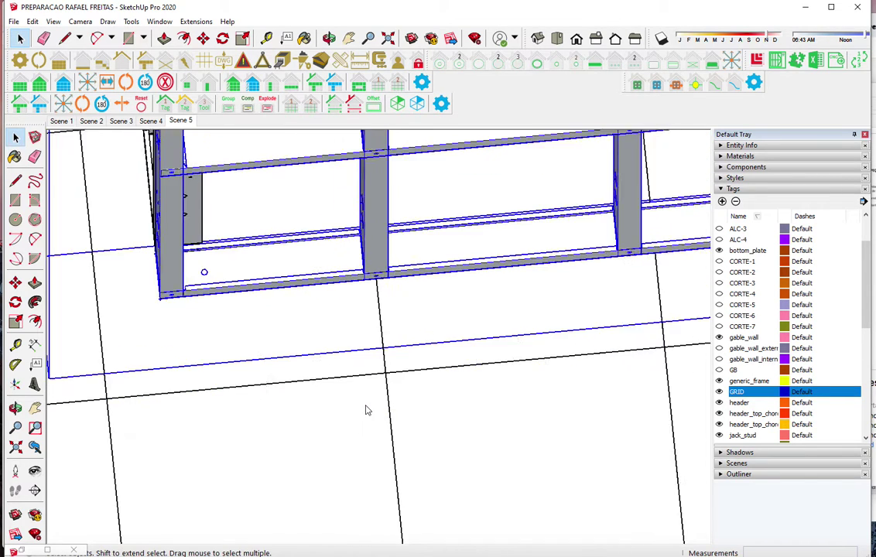
scroll(364, 410, "down", 2)
scroll(364, 410, "up", 1)
scroll(364, 387, "up", 2)
scroll(362, 356, "up", 1)
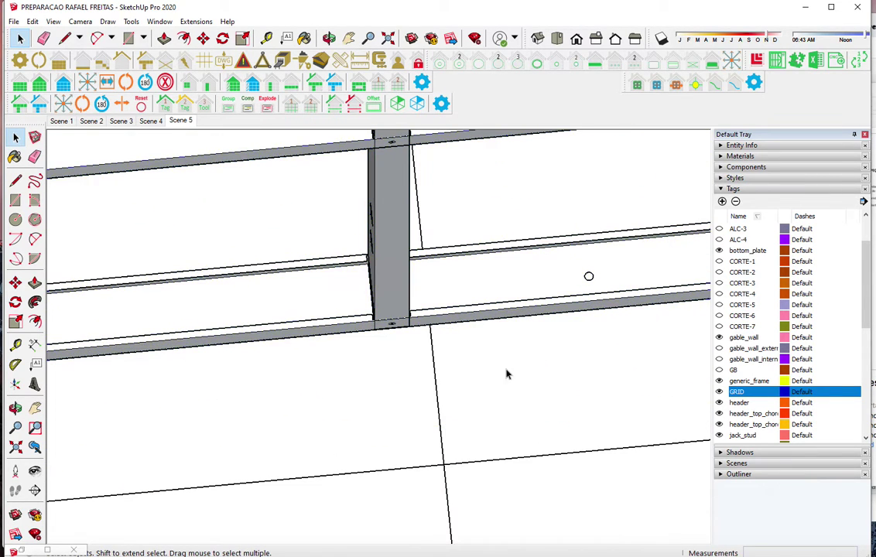
scroll(361, 330, "up", 1)
scroll(359, 309, "up", 2)
scroll(357, 283, "up", 1)
key("l")
scroll(348, 275, "down", 1)
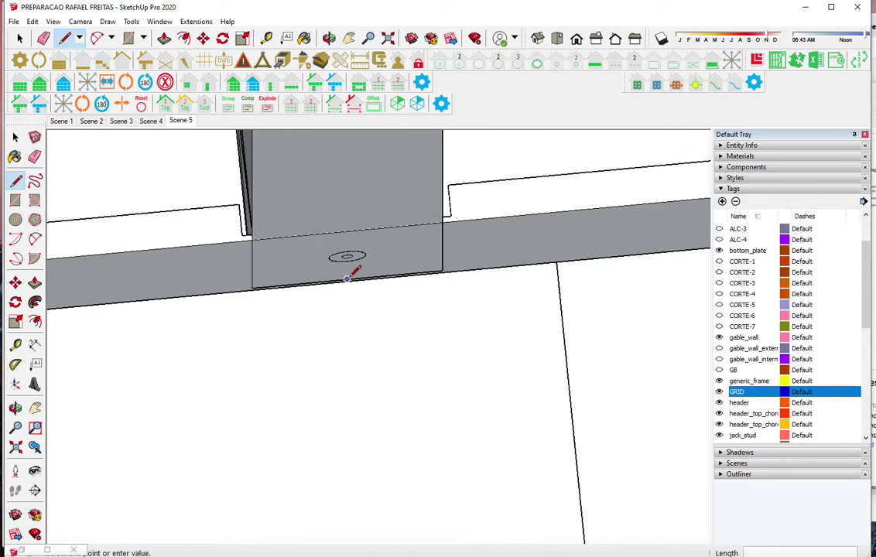
scroll(350, 275, "down", 2)
left_click(348, 277)
scroll(420, 249, "down", 1)
scroll(420, 249, "down", 1)
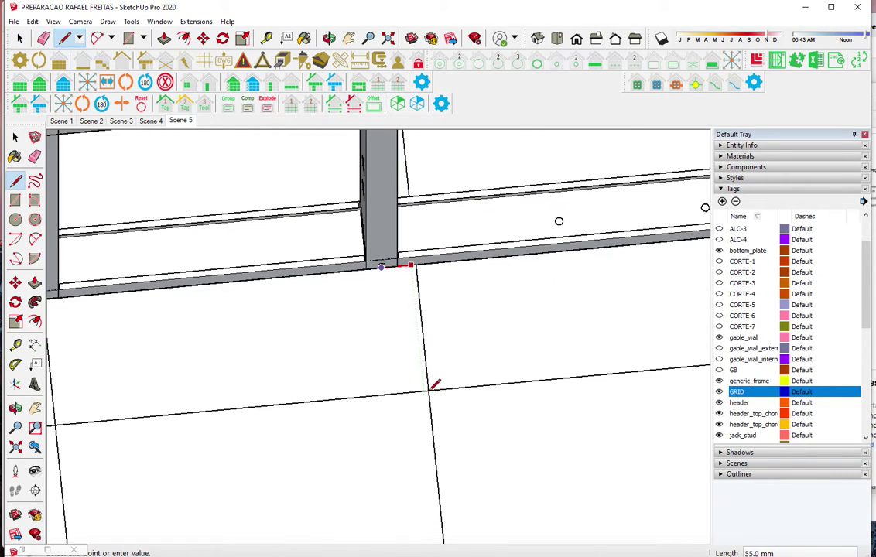
key("space")
Set the gable wall's Last Stud Adjust Position to 55 mm
left_click(377, 210)
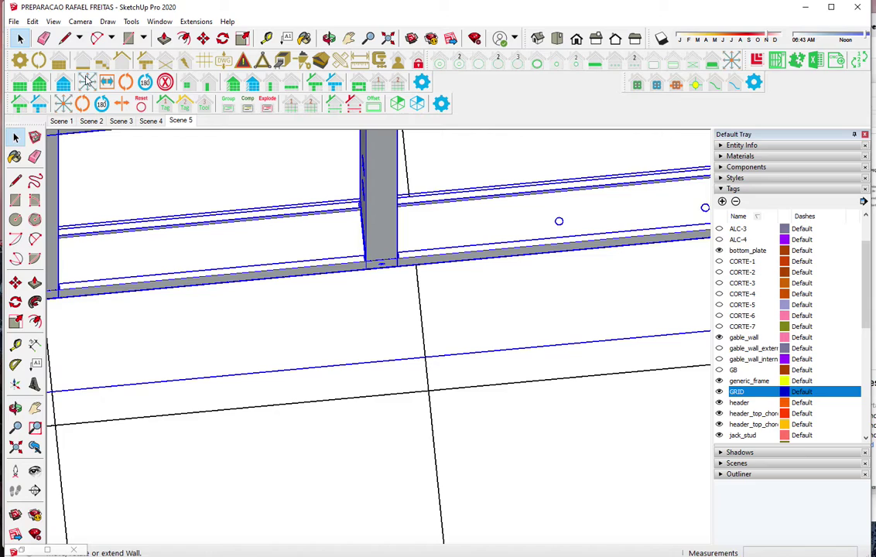
double_click(438, 288)
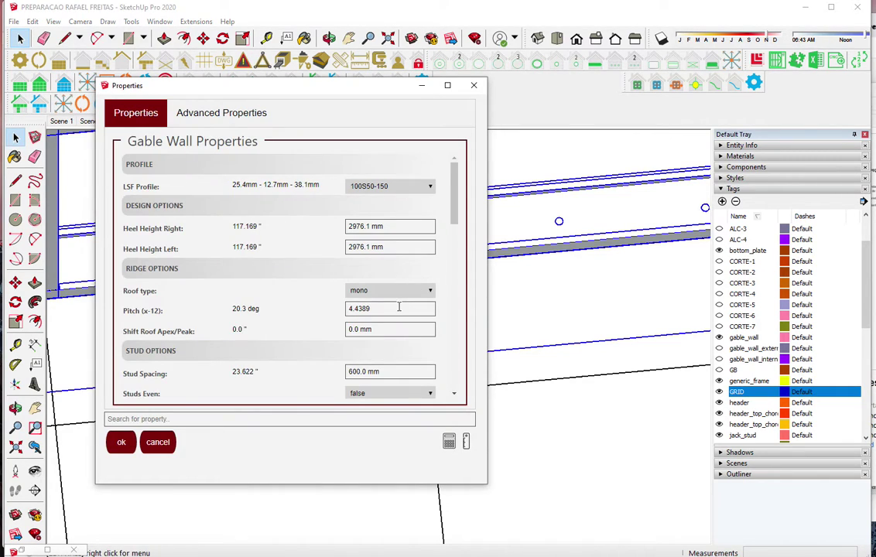
scroll(400, 307, "down", 2)
left_click(391, 373)
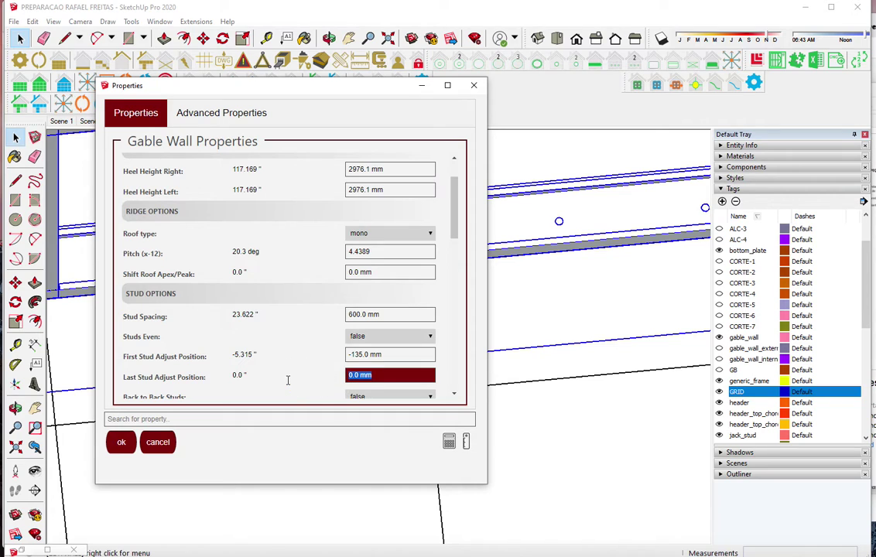
type("55")
key("Return")
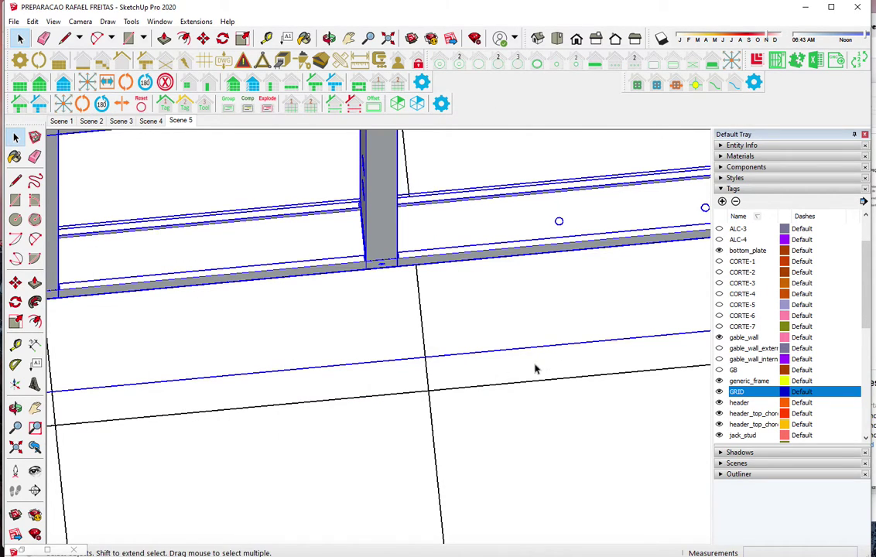
Place a single stud with Draw Offset right at the wall's bottom corner
scroll(500, 358, "down", 4)
middle_click_drag(499, 358, 344, 274)
scroll(342, 338, "up", 4)
scroll(342, 338, "up", 2)
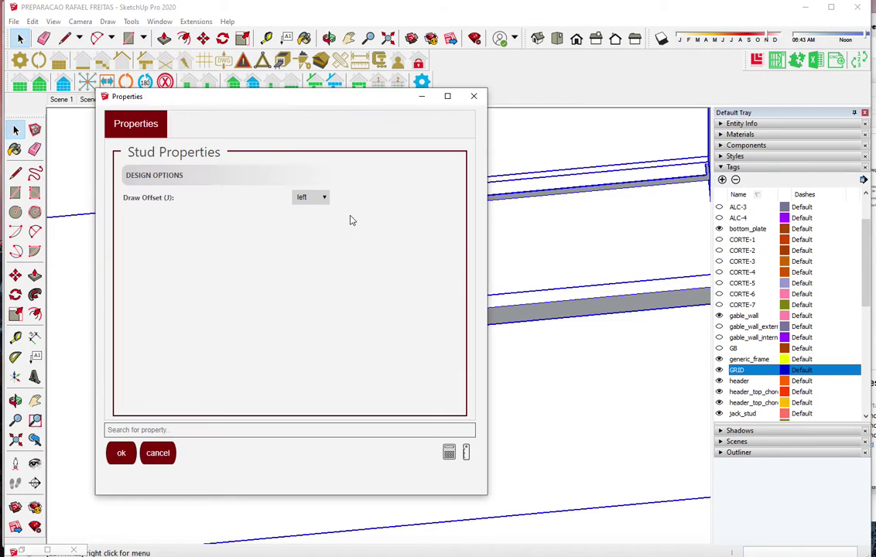
left_click(313, 198)
left_click(314, 225)
left_click(121, 453)
scroll(279, 186, "up", 3)
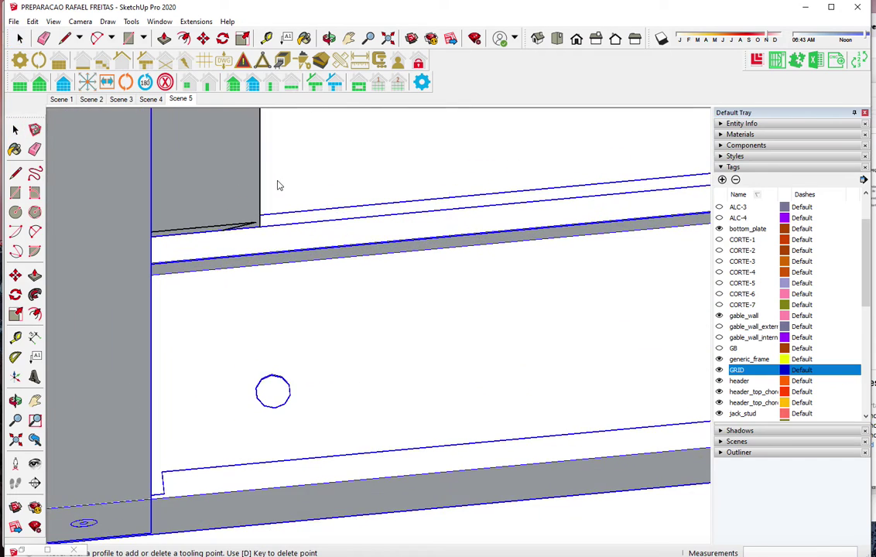
left_click(261, 181)
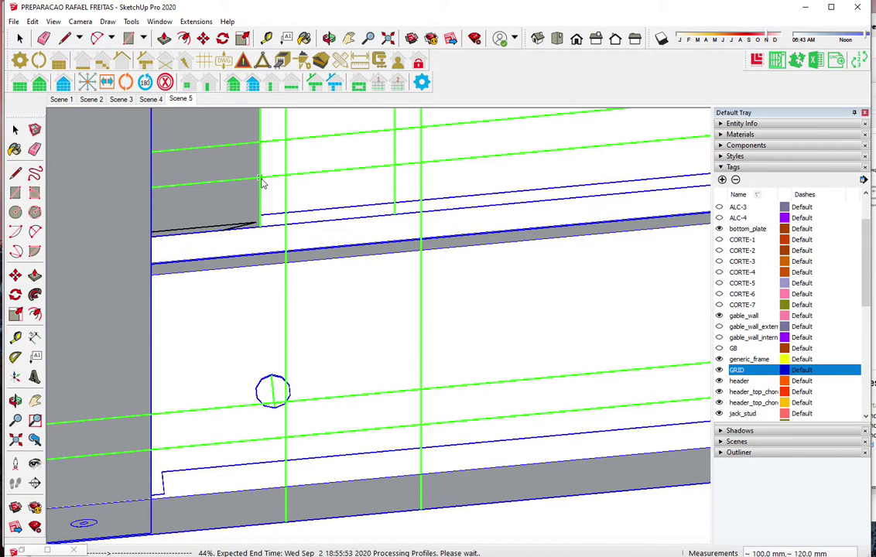
scroll(221, 361, "down", 2)
scroll(221, 361, "down", 2)
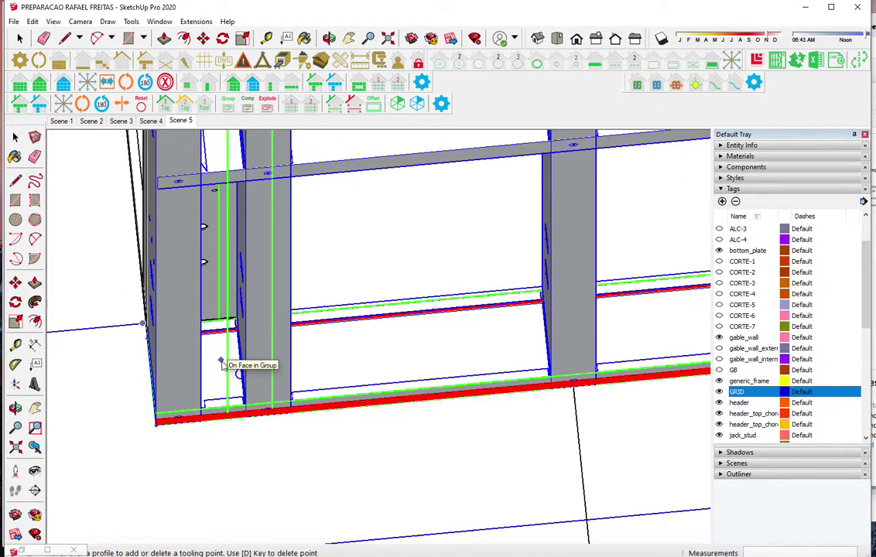
scroll(221, 361, "down", 2)
scroll(221, 361, "down", 2)
scroll(221, 361, "down", 2)
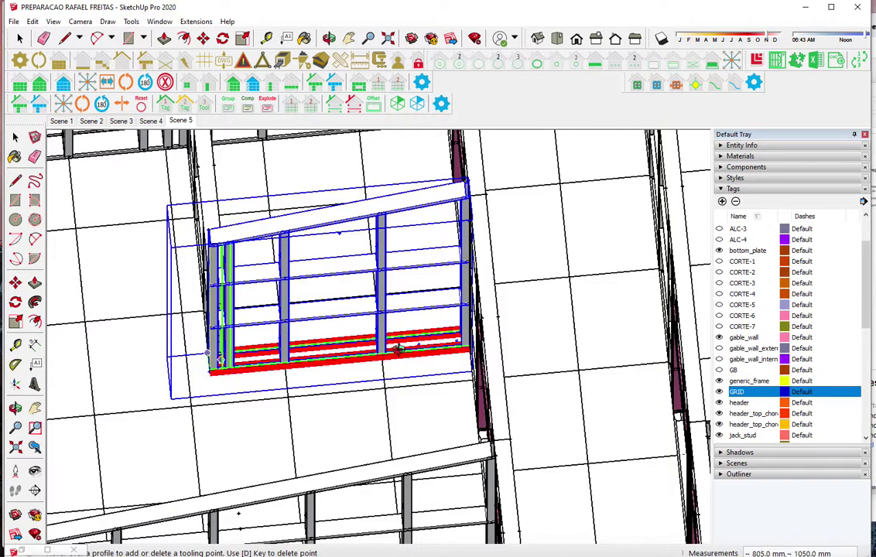
mouse_move(220, 360)
middle_mouse_down()
mouse_move(234, 387)
mouse_move(225, 386)
mouse_move(341, 282)
mouse_move(316, 363)
mouse_move(331, 312)
middle_mouse_up()
Orbit and zoom around to face the next wall's framing
scroll(358, 266, "down", 2)
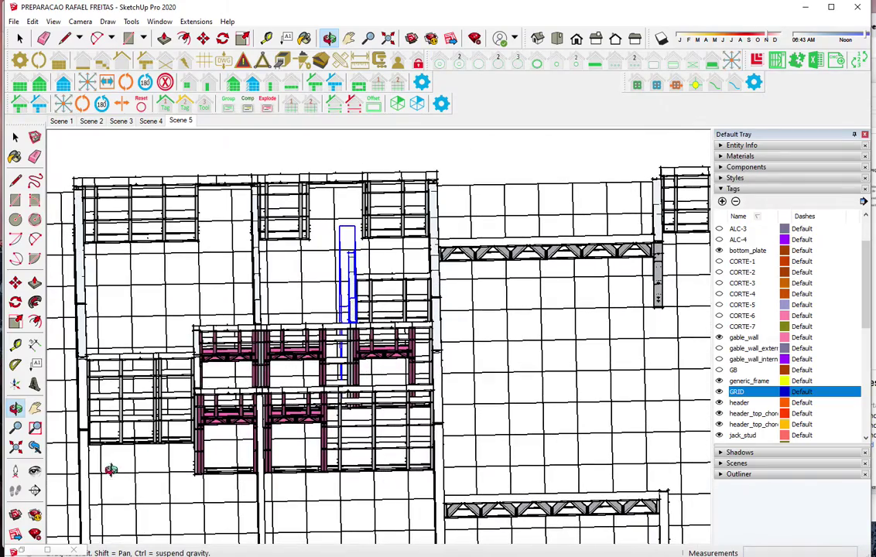
scroll(101, 446, "up", 2)
scroll(100, 445, "up", 2)
scroll(100, 446, "up", 2)
scroll(100, 446, "up", 2)
scroll(109, 443, "up", 2)
scroll(154, 433, "up", 2)
mouse_move(193, 428)
middle_mouse_down()
mouse_move(104, 410)
mouse_move(314, 372)
middle_mouse_up()
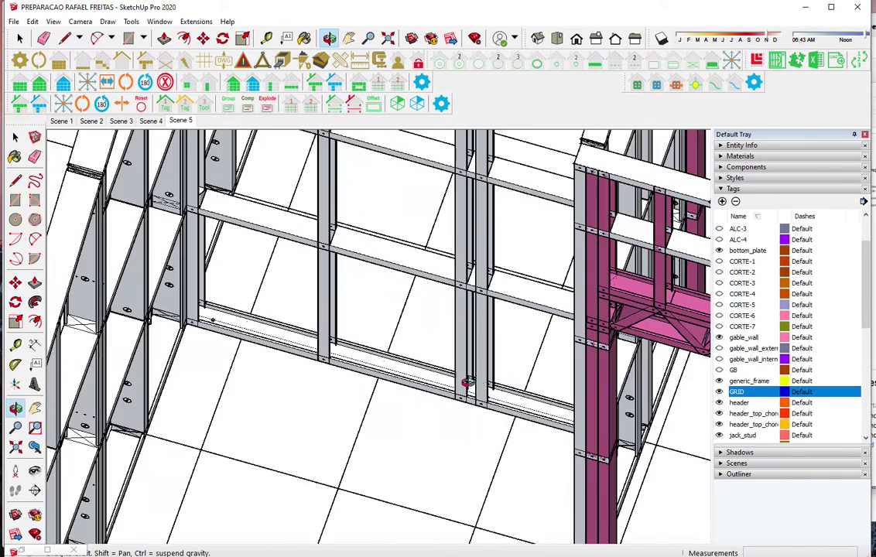
scroll(315, 371, "up", 3)
scroll(340, 364, "up", 3)
scroll(467, 346, "up", 2)
Measure from that wall's stud base midpoint, then select its framing to show Stud Options
key("l")
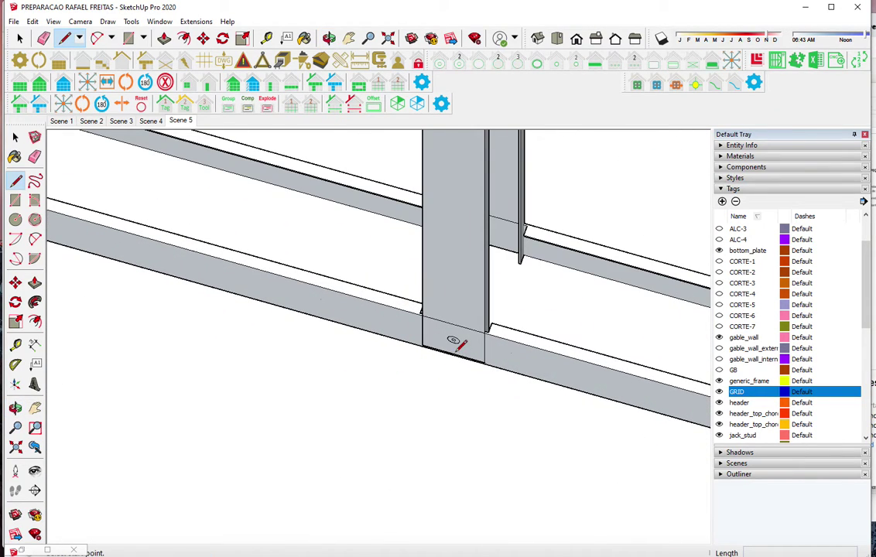
scroll(455, 349, "up", 2)
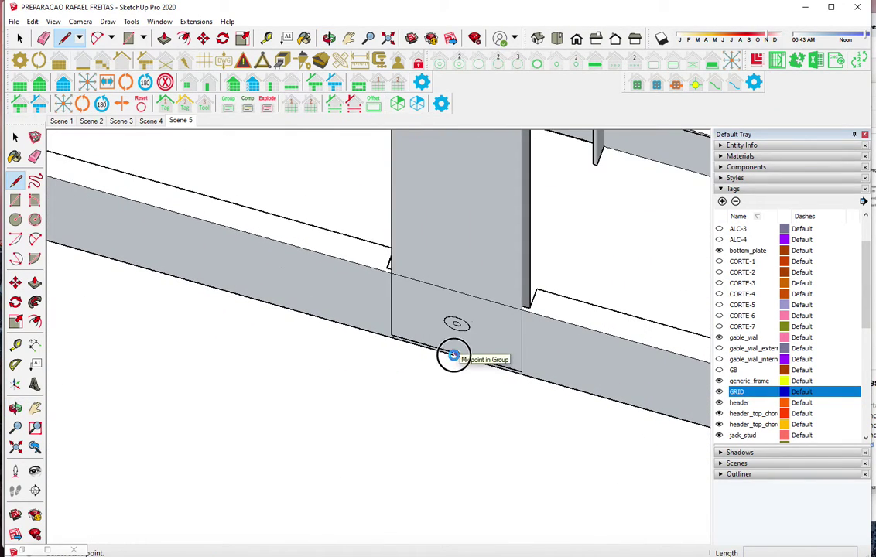
left_click(453, 355)
scroll(553, 317, "down", 2)
scroll(553, 317, "down", 2)
scroll(541, 319, "down", 2)
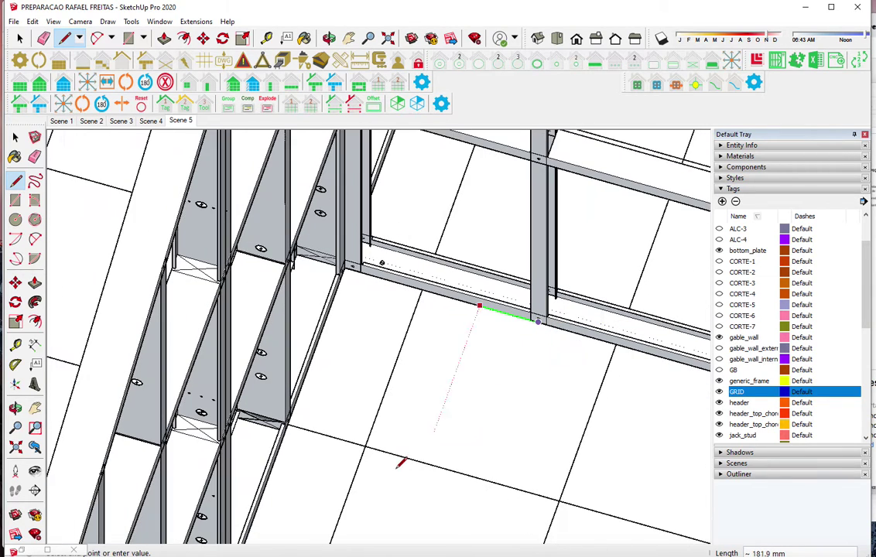
key("space")
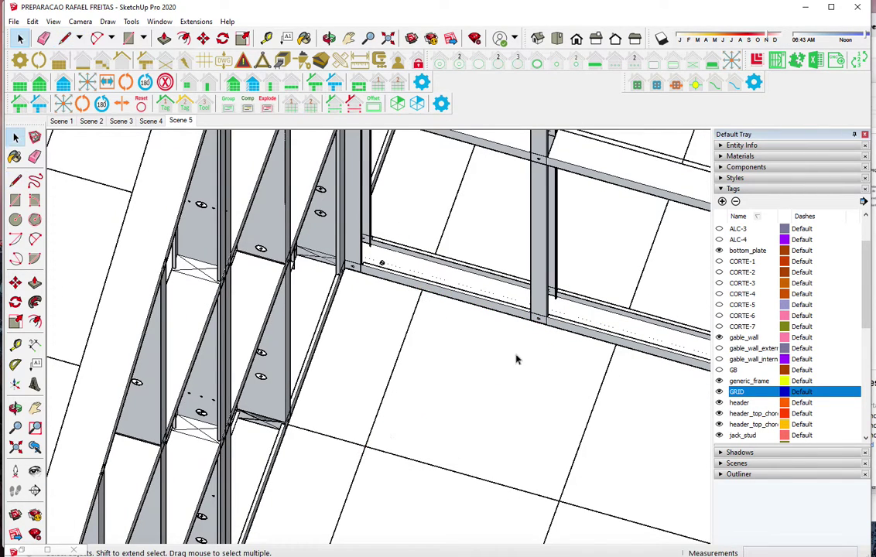
left_click(544, 290)
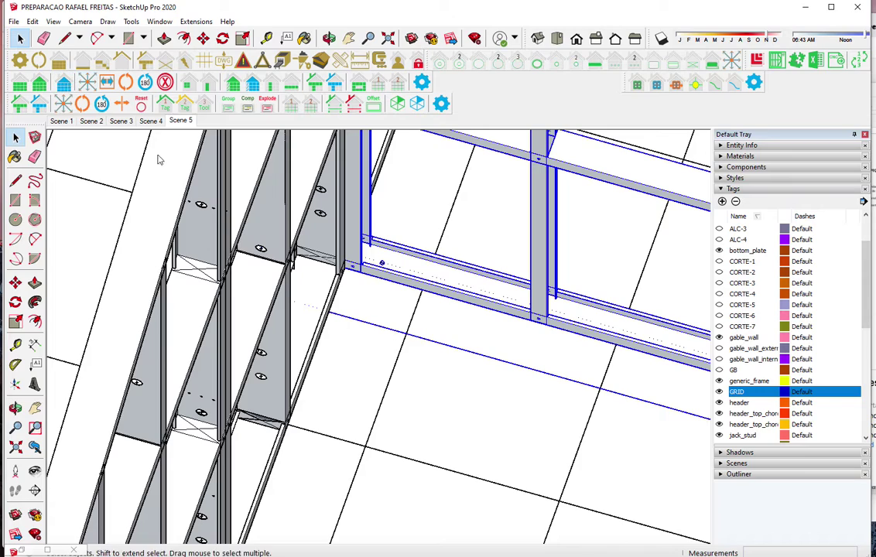
scroll(411, 322, "down", 3)
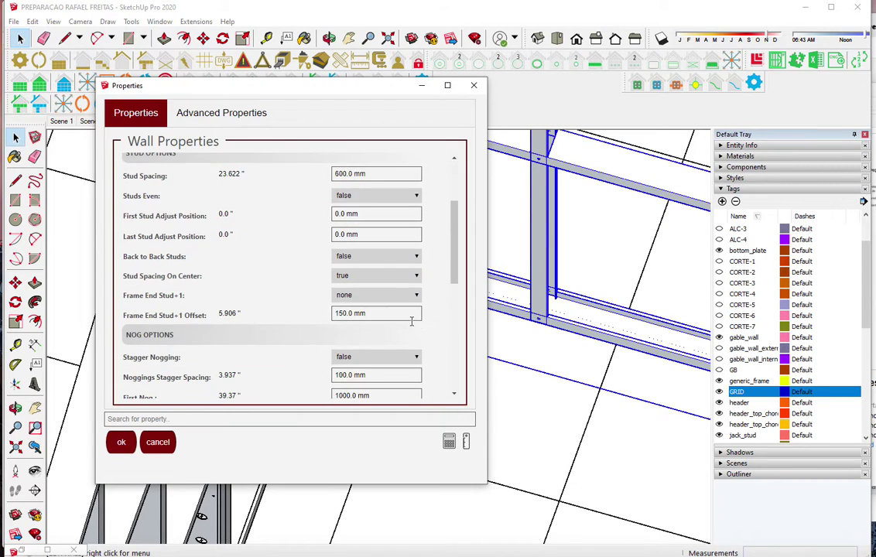
Set the wall's First Stud Adjust Position to -36
left_click(287, 210)
type("-36")
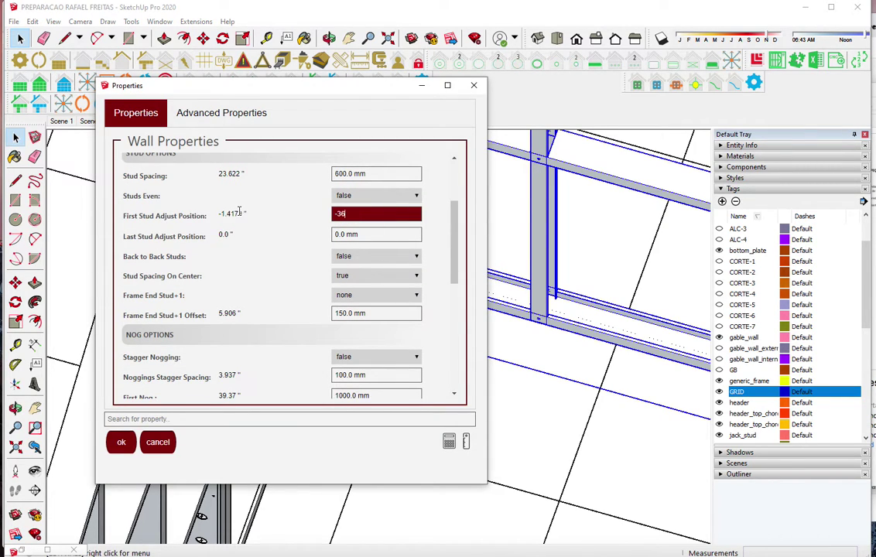
key("Return")
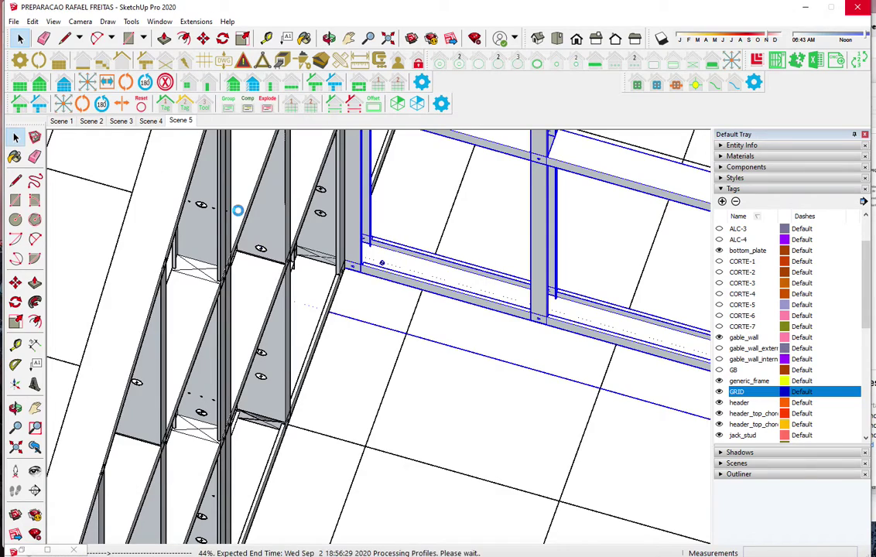
scroll(219, 377, "down", 2)
scroll(532, 387, "up", 1)
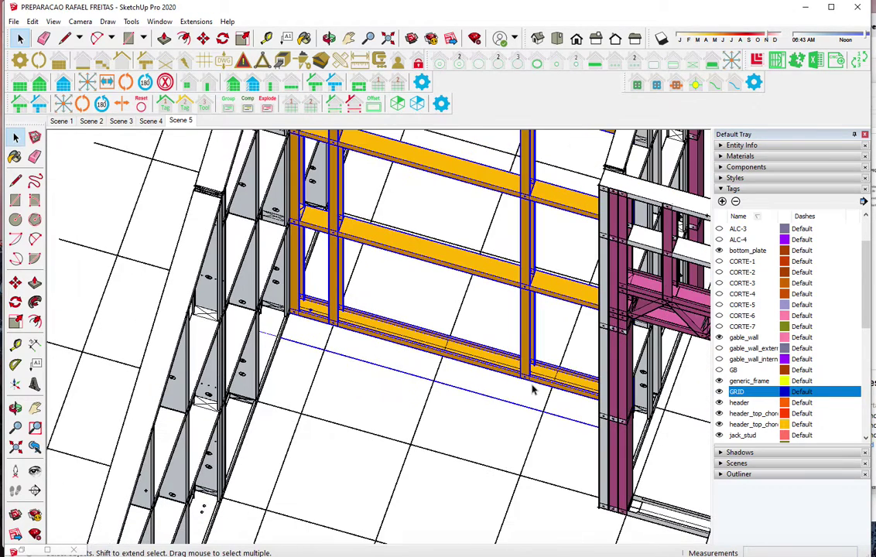
scroll(532, 387, "up", 2)
scroll(532, 387, "up", 2)
scroll(532, 387, "up", 2)
Measure from the stud's bottom corner with a temporary line
key("l")
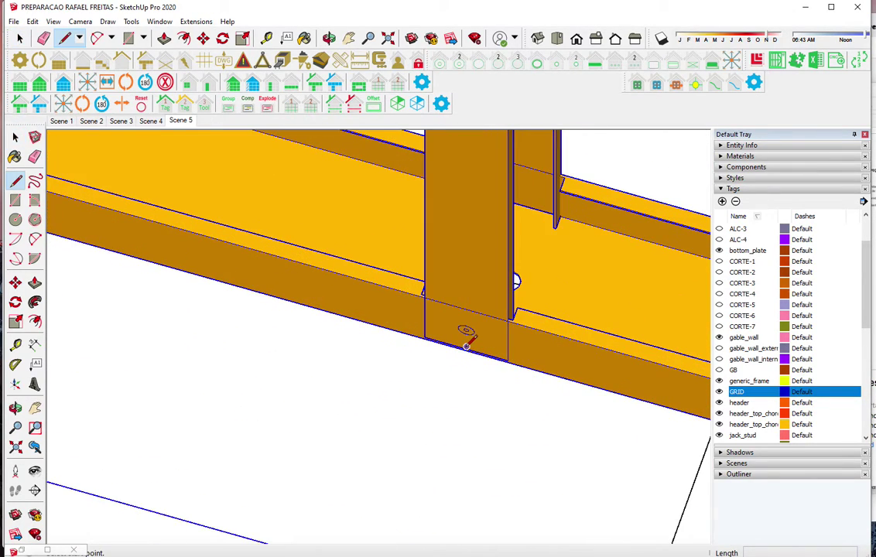
left_click(462, 349)
scroll(463, 349, "down", 1)
scroll(464, 338, "down", 1)
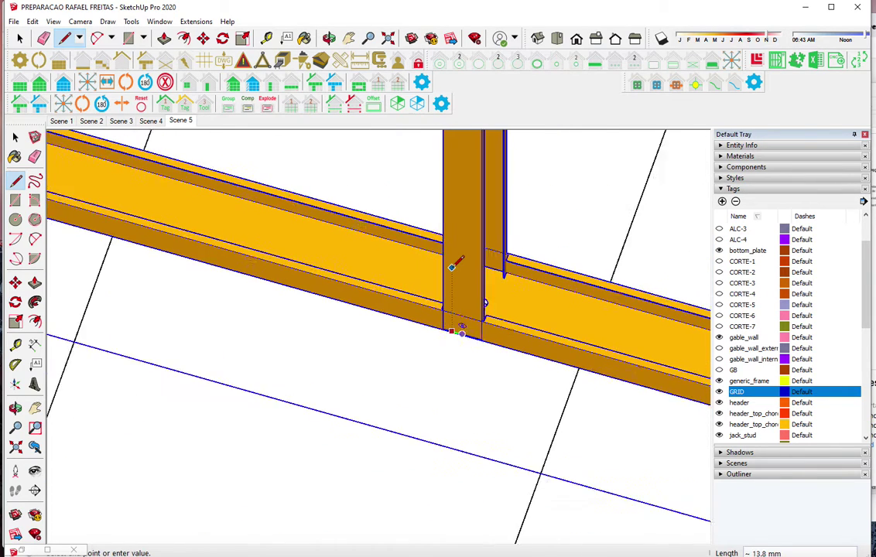
scroll(456, 271, "down", 1)
key("space")
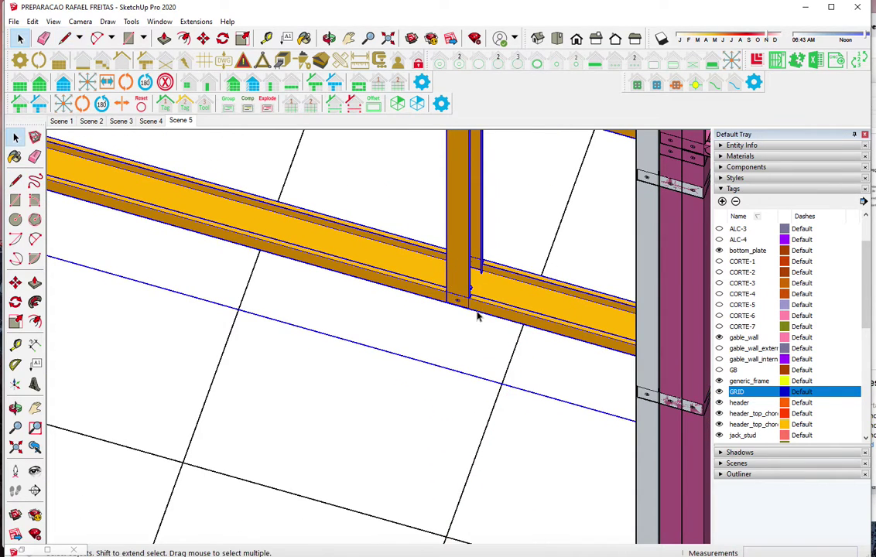
Change the wall's Last Stud Adjust Position and apply the new stud positions
left_click(63, 82)
left_click(385, 208)
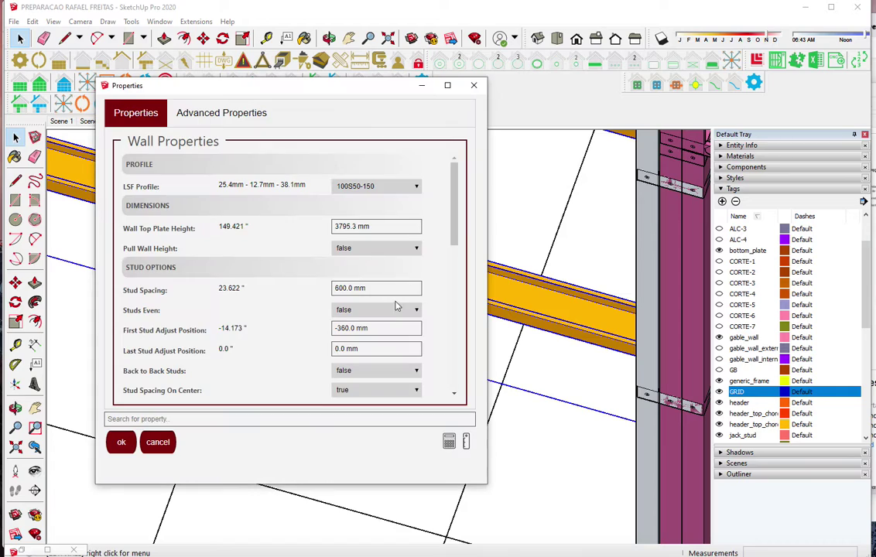
left_click(375, 347)
key("Return")
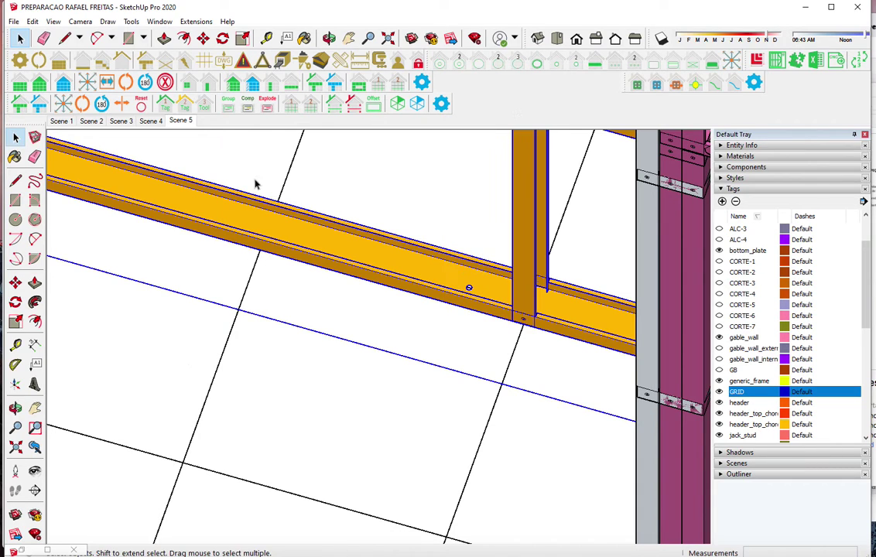
Place a single stud on the wall with Draw Offset center
left_click(244, 76)
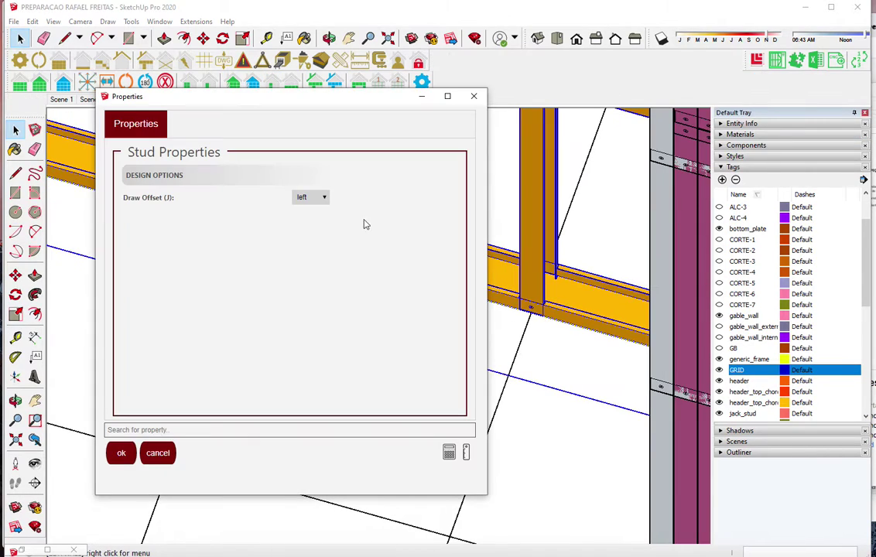
left_click(310, 197)
left_click(306, 217)
left_click(122, 453)
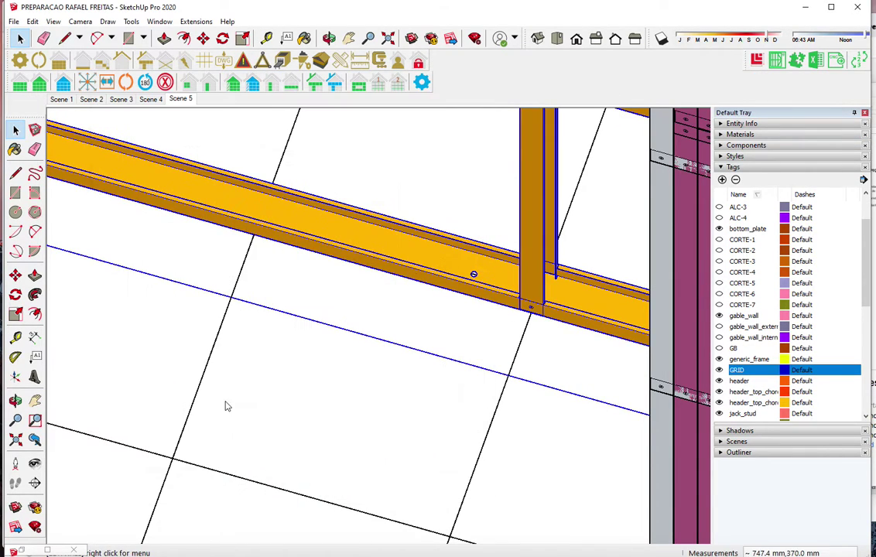
left_click(205, 372)
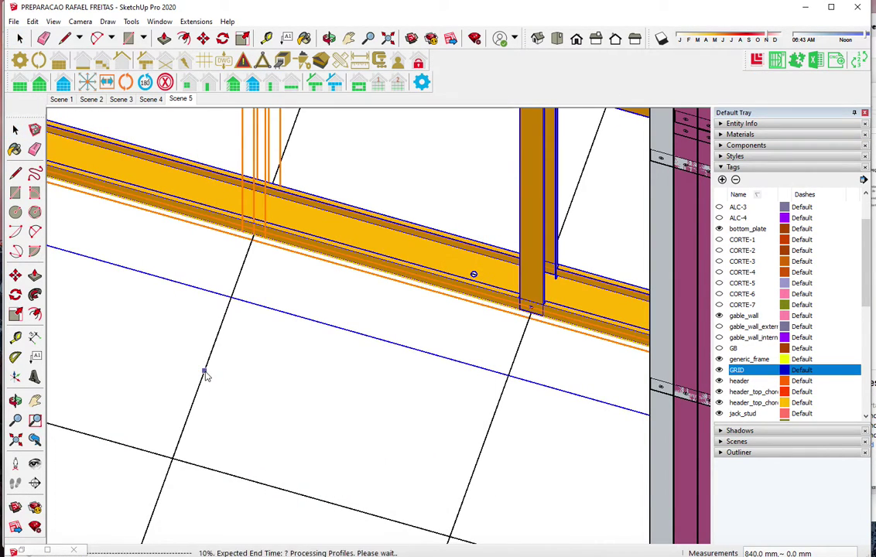
Orbit out to view the whole framed house from new angles
scroll(250, 308, "down", 5)
scroll(255, 308, "down", 3)
mouse_move(255, 308)
middle_mouse_down()
mouse_move(248, 301)
mouse_move(504, 345)
mouse_move(398, 365)
mouse_move(275, 345)
mouse_move(214, 320)
mouse_move(396, 325)
middle_mouse_up()
scroll(214, 320, "down", 5)
mouse_move(583, 360)
middle_mouse_down()
mouse_move(416, 312)
mouse_move(336, 270)
mouse_move(245, 249)
mouse_move(309, 245)
mouse_move(446, 426)
mouse_move(412, 457)
mouse_move(332, 477)
mouse_move(213, 443)
mouse_move(468, 434)
middle_mouse_up()
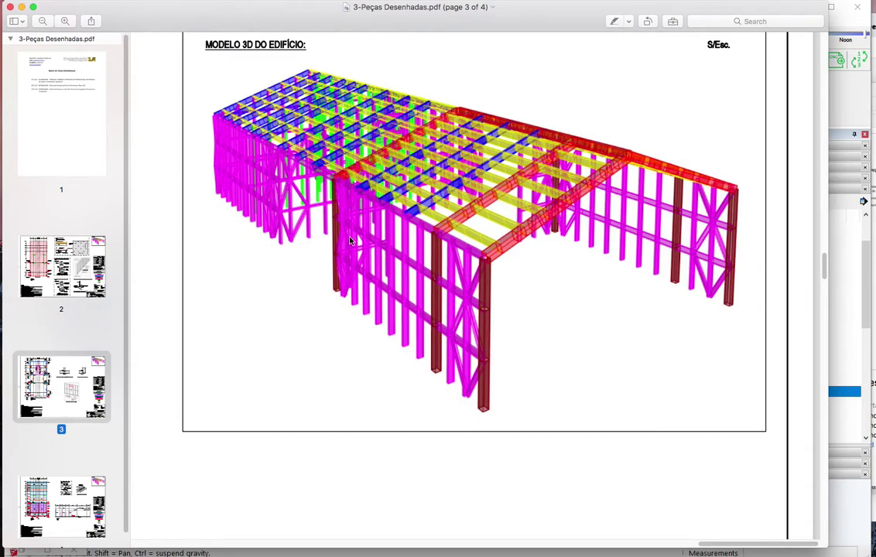
Zoom page 3 out and back in until the wall layout plan fills the window
left_click(42, 21)
left_click(42, 21)
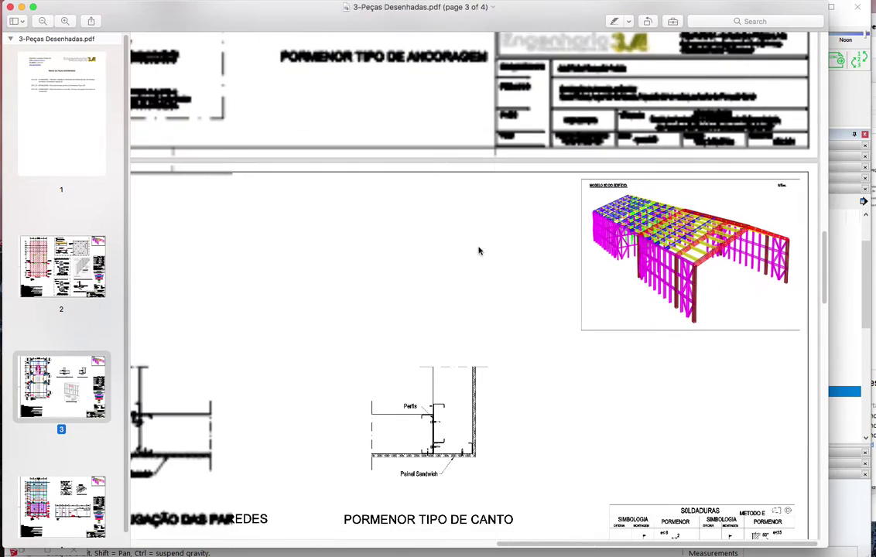
scroll(490, 252, "down", 3)
left_click(45, 21)
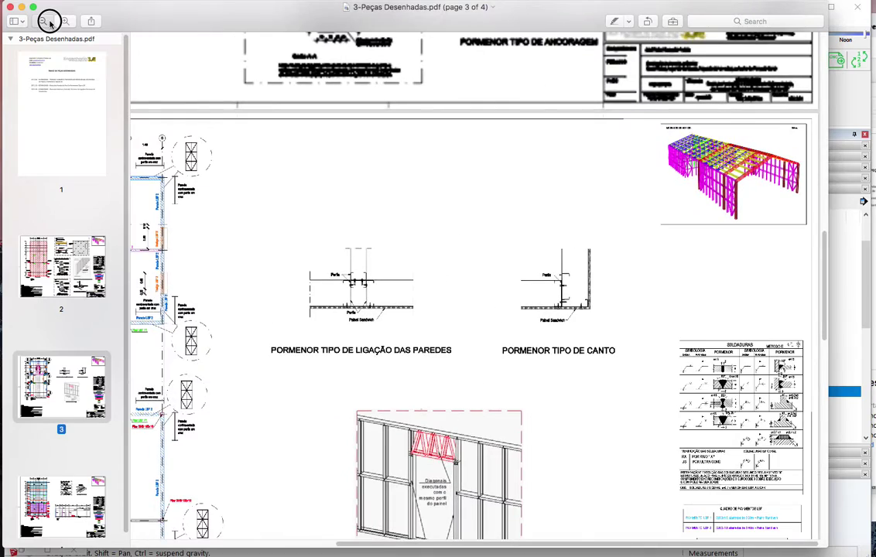
left_click(65, 21)
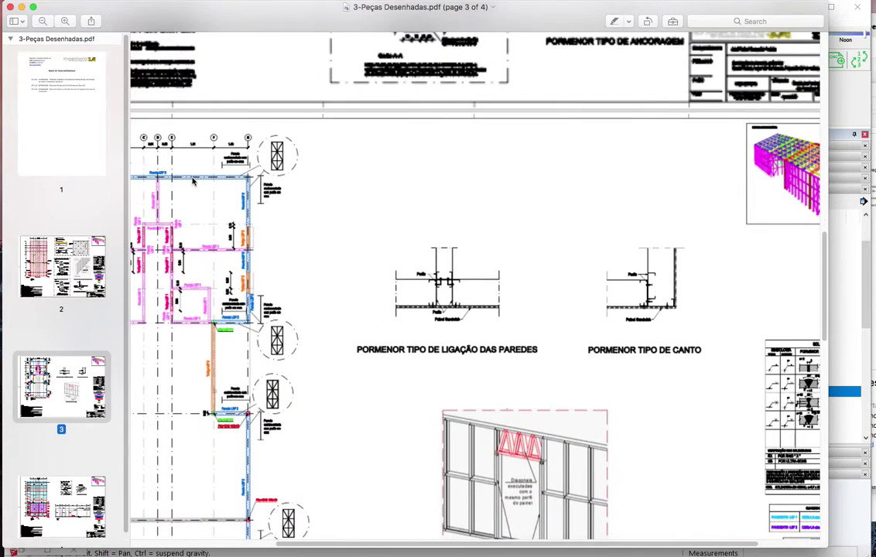
scroll(293, 526, "left", 5)
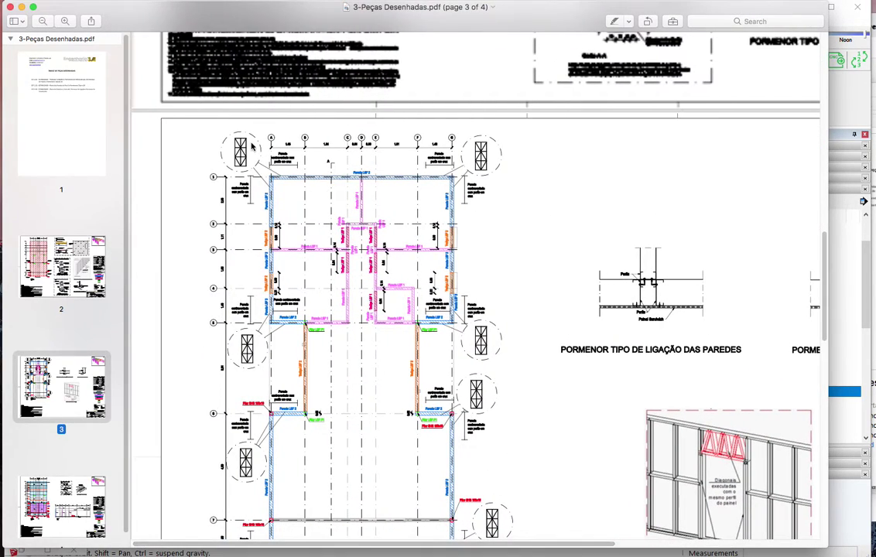
left_click(65, 21)
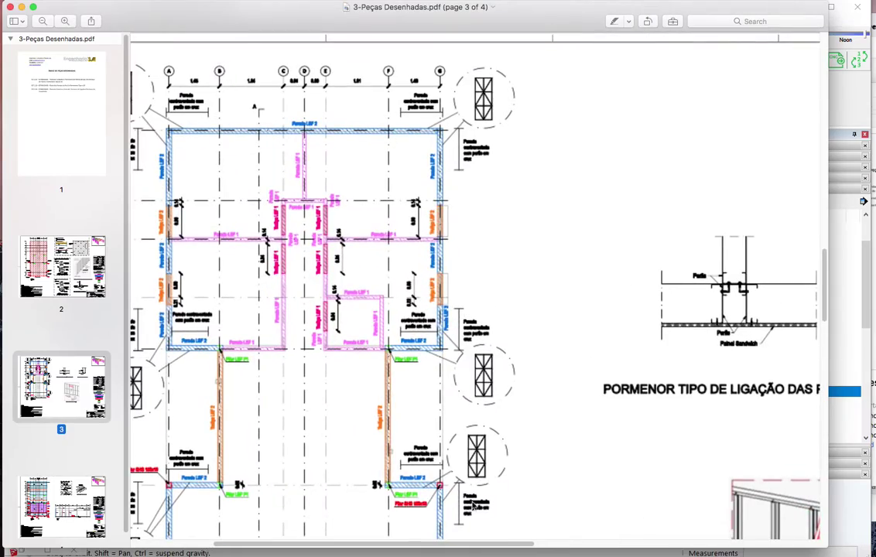
scroll(386, 532, "left", 5)
scroll(385, 531, "left", 3)
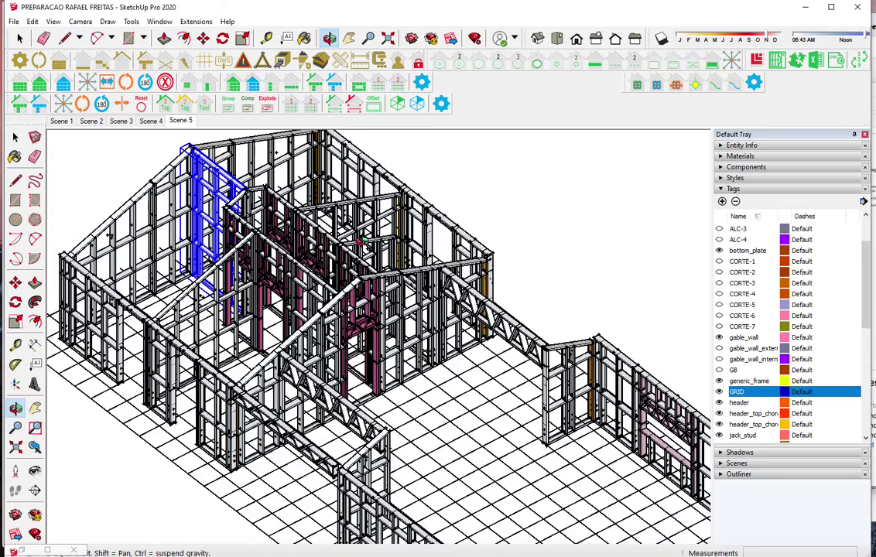
Add plate_to_stud diagonal braces, max 3, to one bay of the front wall frame
mouse_move(256, 329)
left_mouse_down()
mouse_move(58, 424)
mouse_move(286, 390)
mouse_move(375, 396)
left_mouse_up()
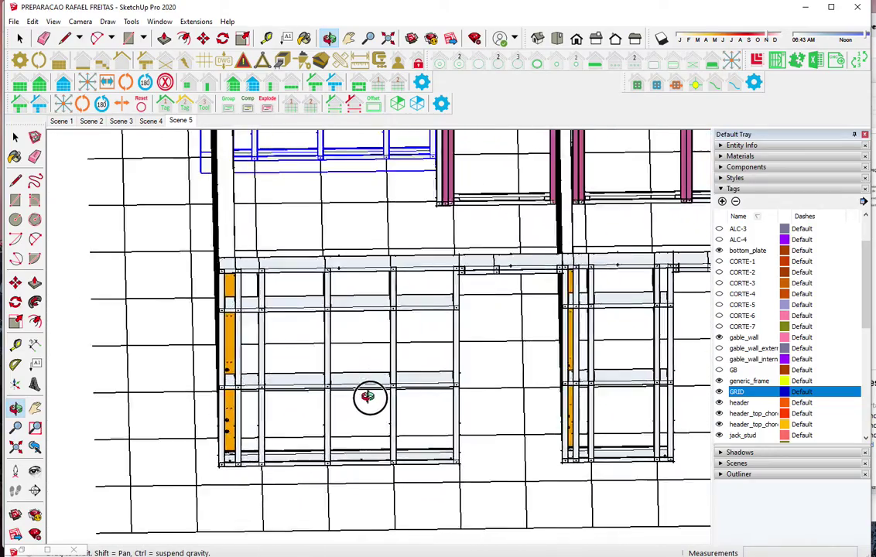
left_click_drag(262, 425, 247, 431)
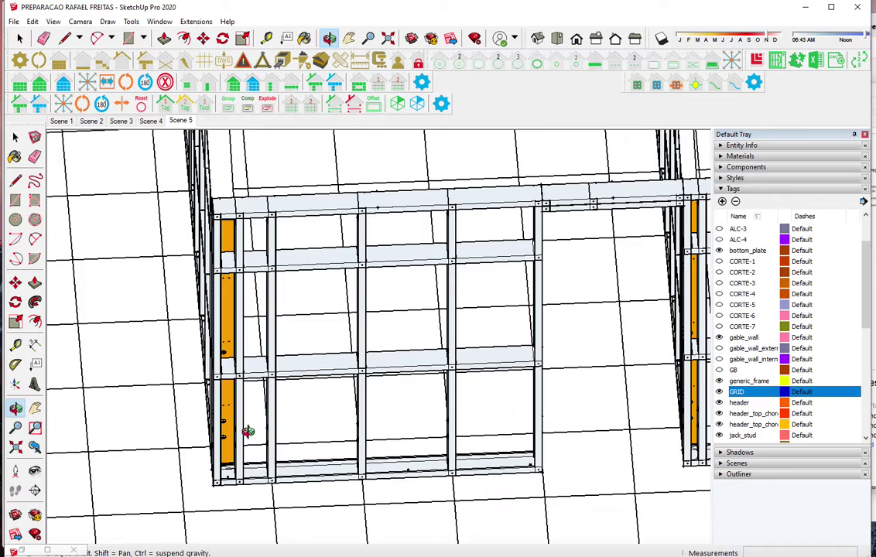
left_click(219, 82)
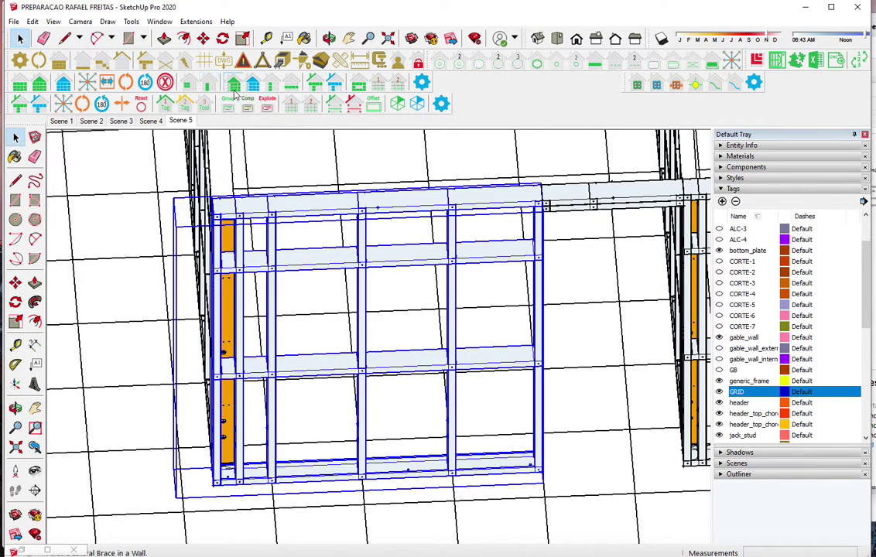
left_click(234, 91)
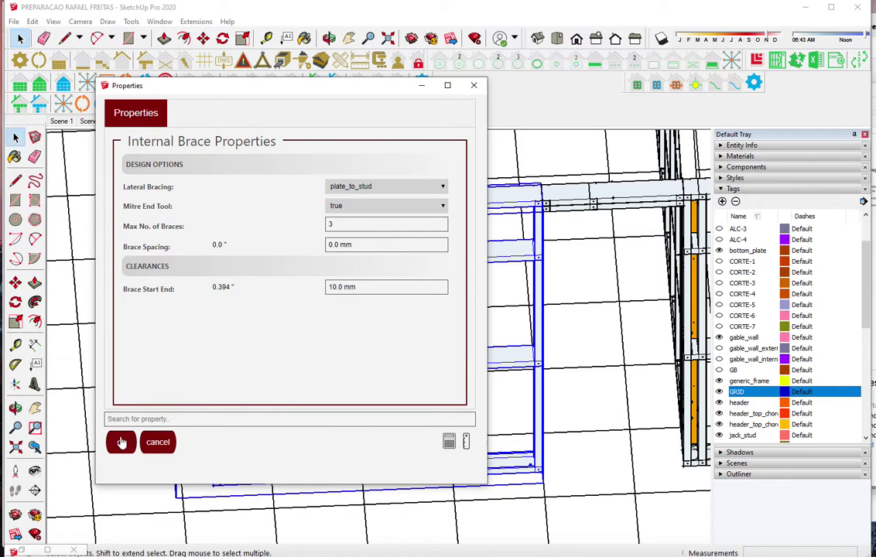
left_click(120, 441)
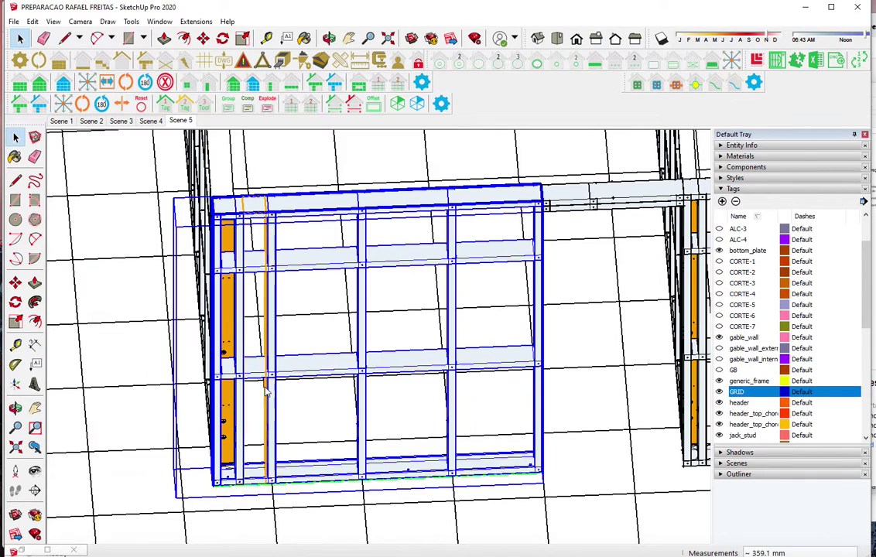
left_click(303, 373)
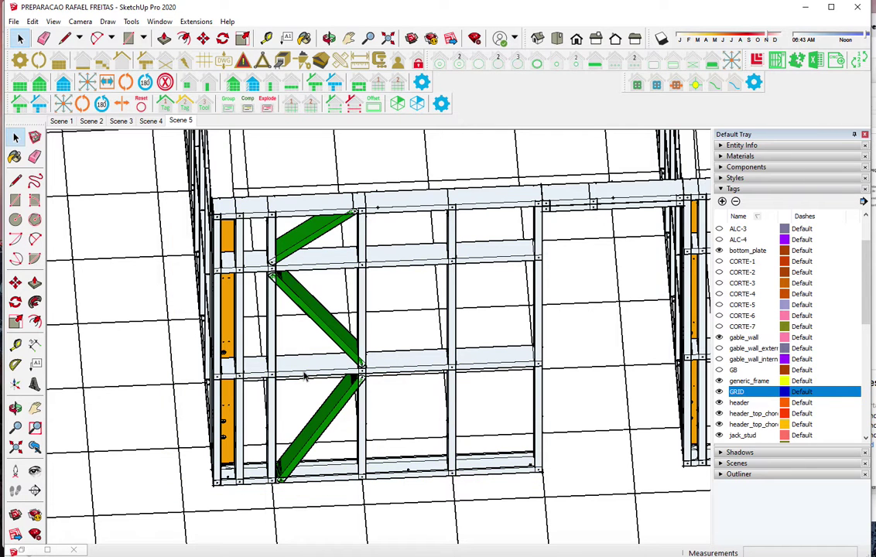
Reselect the wall frame and start another brace set with the same settings
left_click(367, 282)
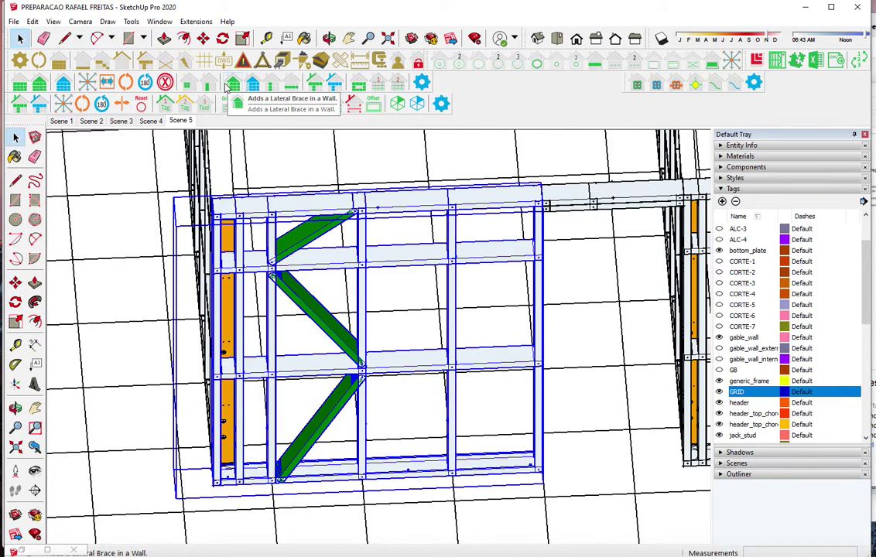
left_click(204, 77)
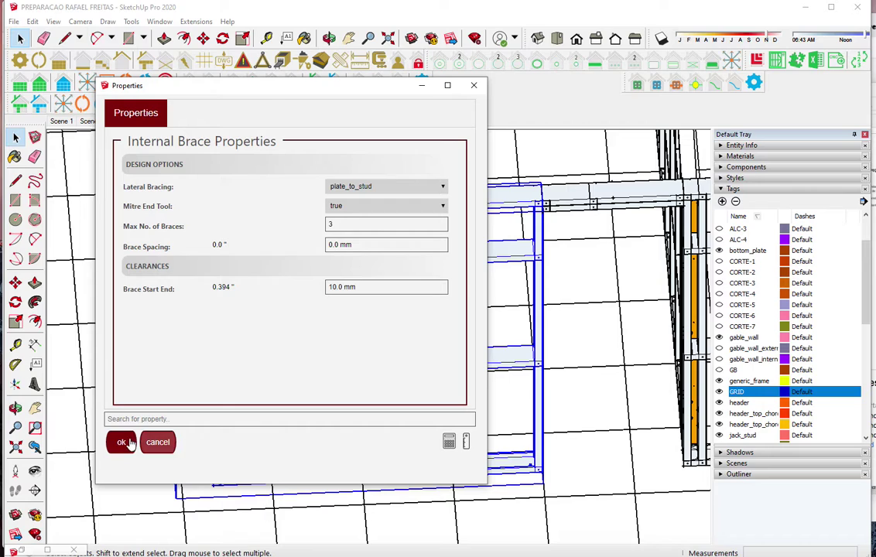
left_click(123, 443)
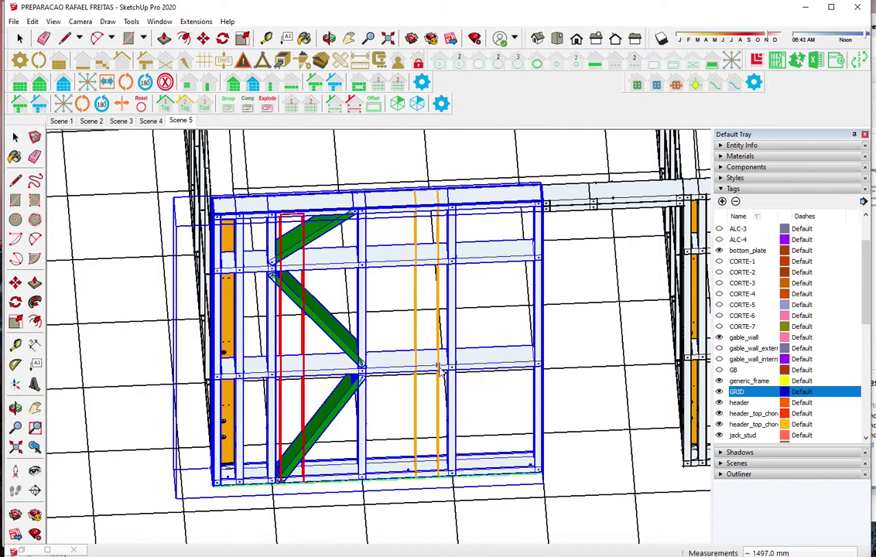
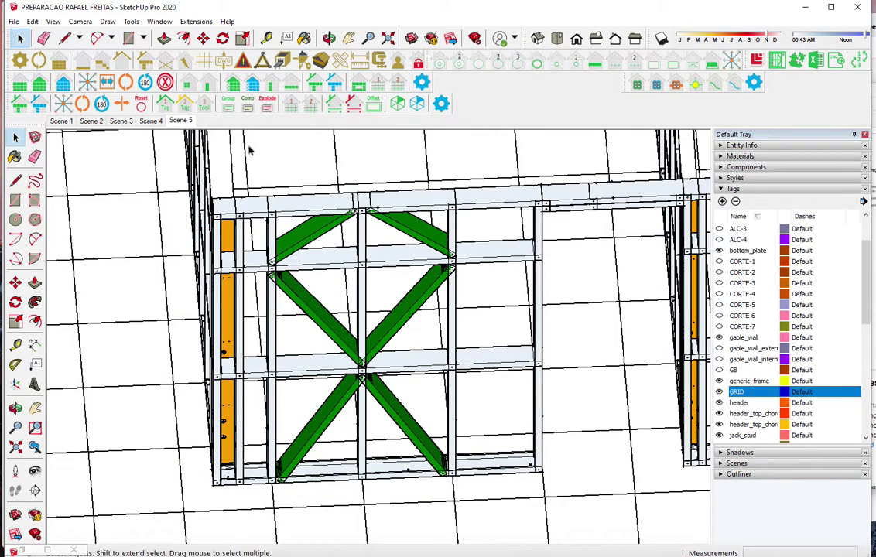
Delete the right-hand diagonal brace from the X-braced wall frame, keeping only the left braces
left_click(408, 333)
left_click(455, 313)
left_click(410, 250)
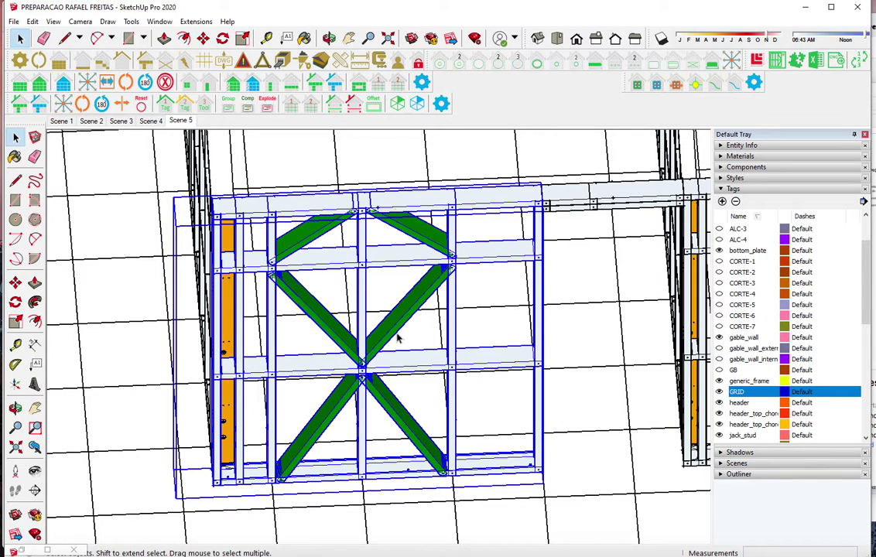
left_click(584, 333)
left_click(384, 222)
left_click(164, 82)
left_click(391, 344)
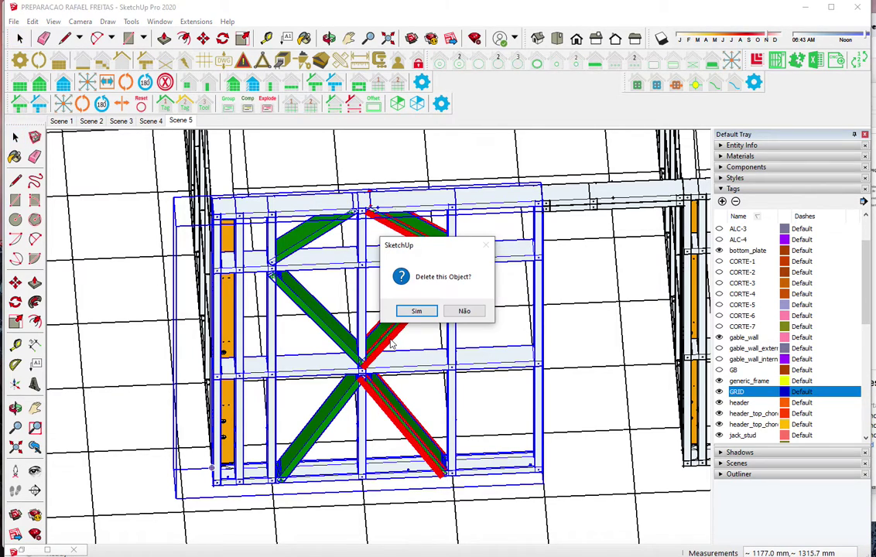
left_click(415, 308)
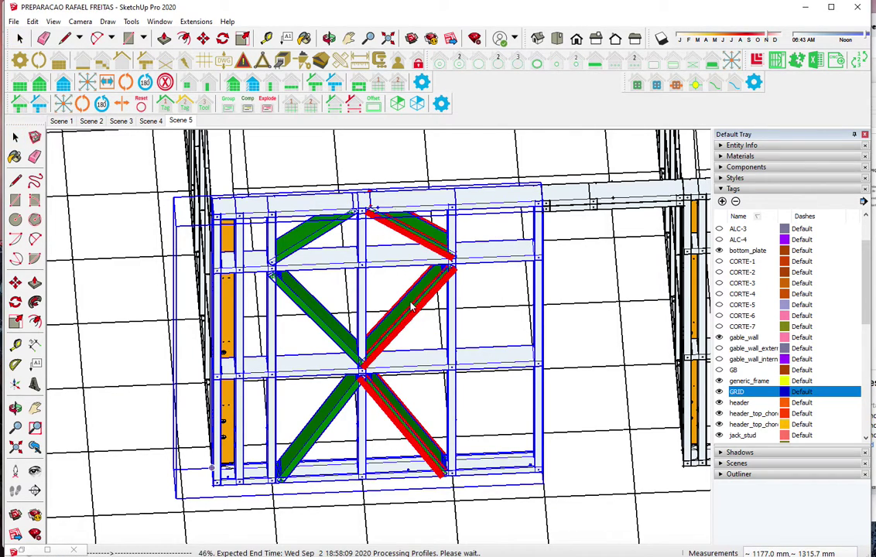
scroll(411, 305, "up", 2)
scroll(397, 231, "up", 3)
scroll(352, 172, "up", 3)
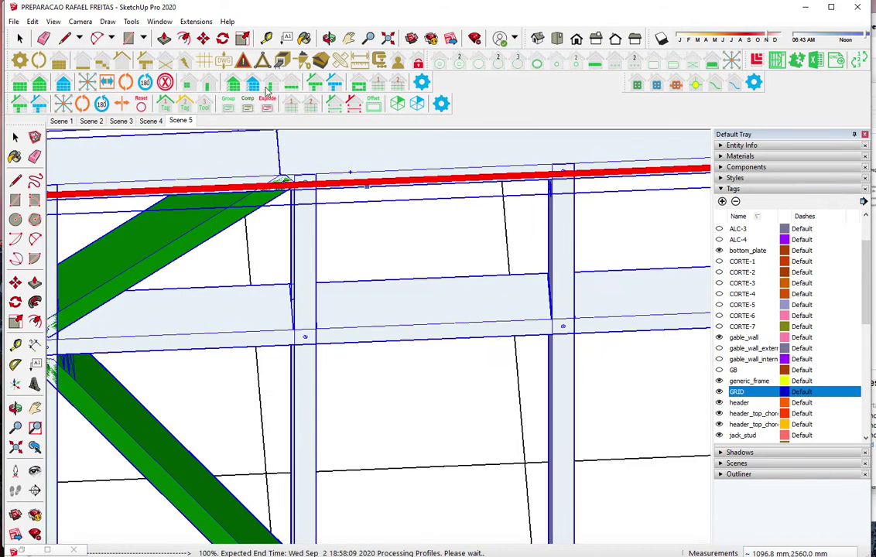
Add a stud with right draw offset beside the end of the upper green brace
left_click(267, 83)
left_click(312, 197)
left_click(316, 222)
left_click(314, 199)
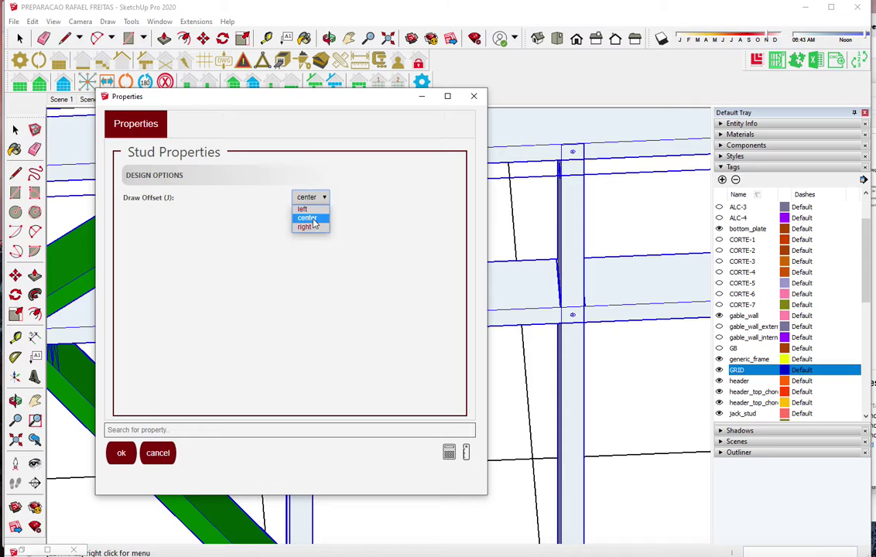
left_click(313, 228)
left_click(121, 453)
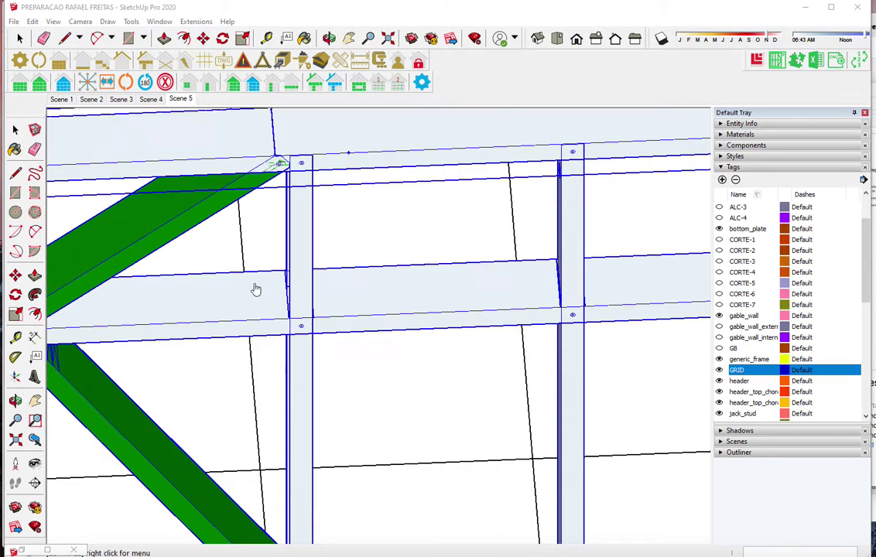
left_click(313, 193)
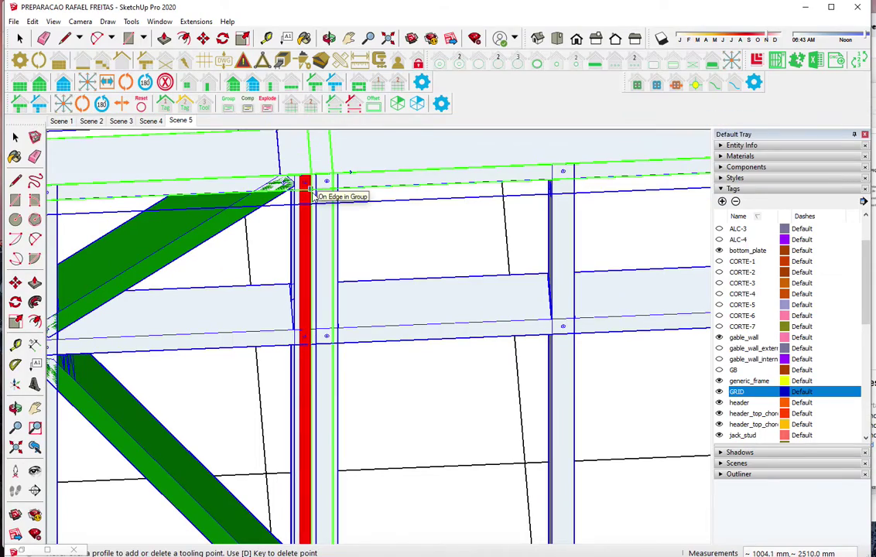
Add a tooling point on the new stud
mouse_move(294, 186)
middle_mouse_down()
mouse_move(440, 201)
mouse_move(386, 274)
middle_mouse_up()
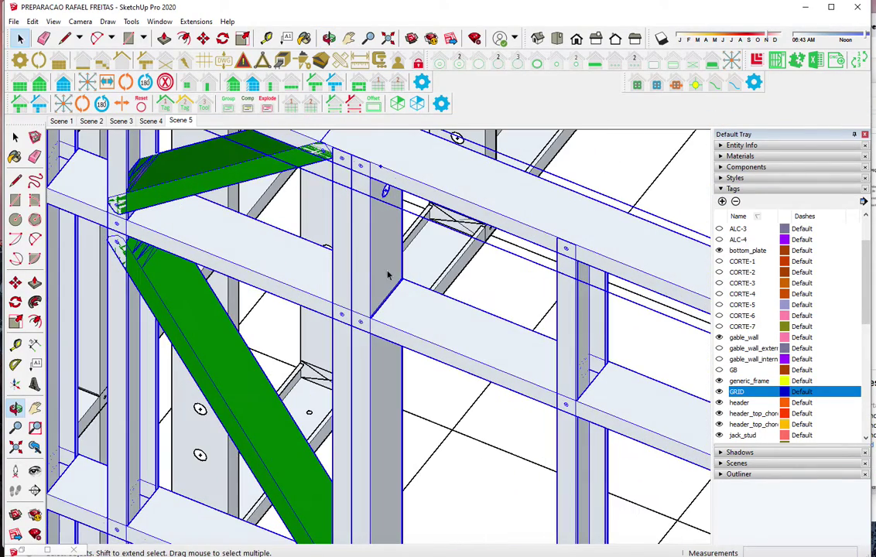
left_click(150, 85)
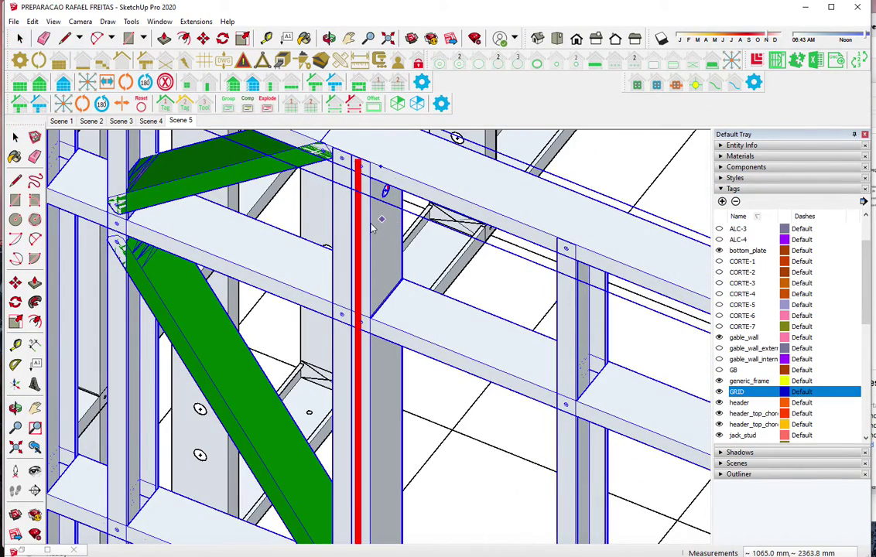
left_click(370, 224)
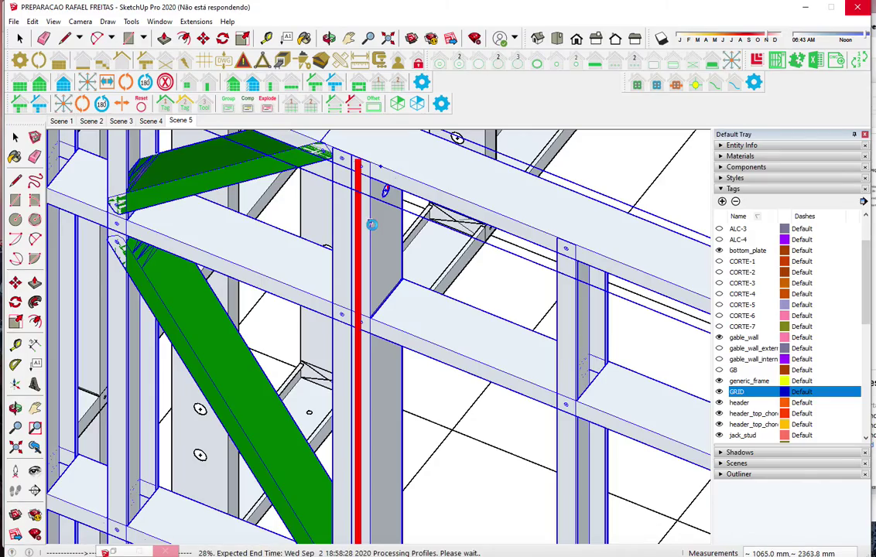
scroll(372, 226, "down", 2)
scroll(371, 226, "down", 5)
Regenerate the wall's green diagonal bracing with the Internal Brace tool
mouse_move(372, 226)
middle_mouse_down()
mouse_move(471, 295)
mouse_move(533, 309)
middle_mouse_up()
left_click(233, 82)
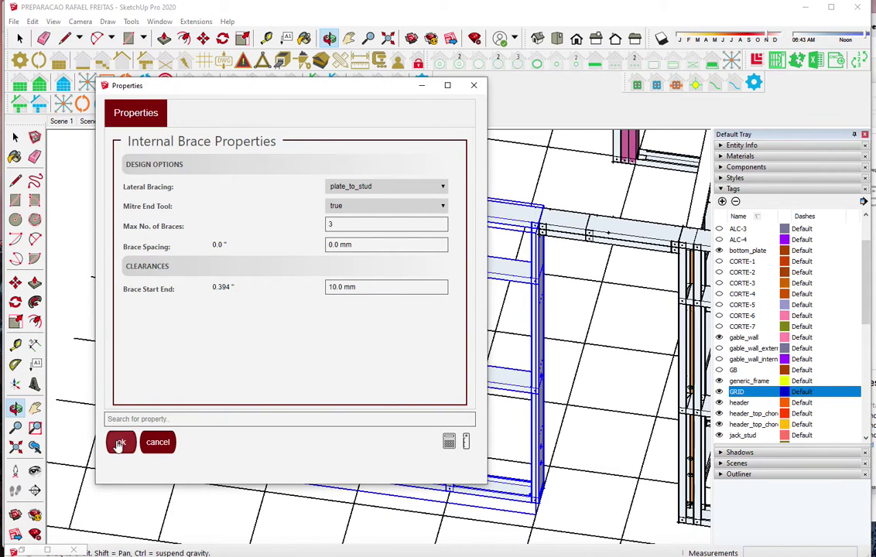
left_click(120, 443)
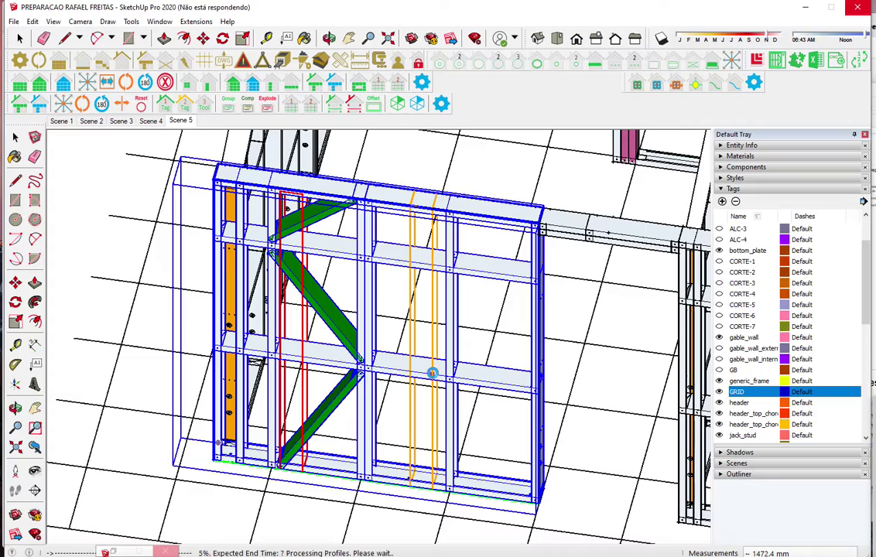
scroll(364, 334, "down", 2)
scroll(364, 334, "down", 3)
middle_click_drag(364, 334, 428, 380)
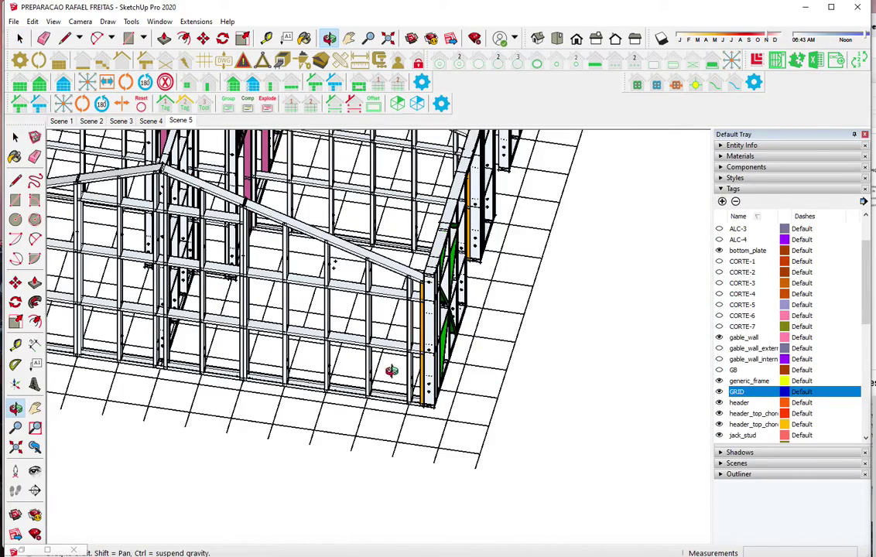
Zoom in around the new stud and select the wall framing group
scroll(428, 379, "up", 2)
scroll(361, 387, "up", 2)
scroll(372, 390, "up", 2)
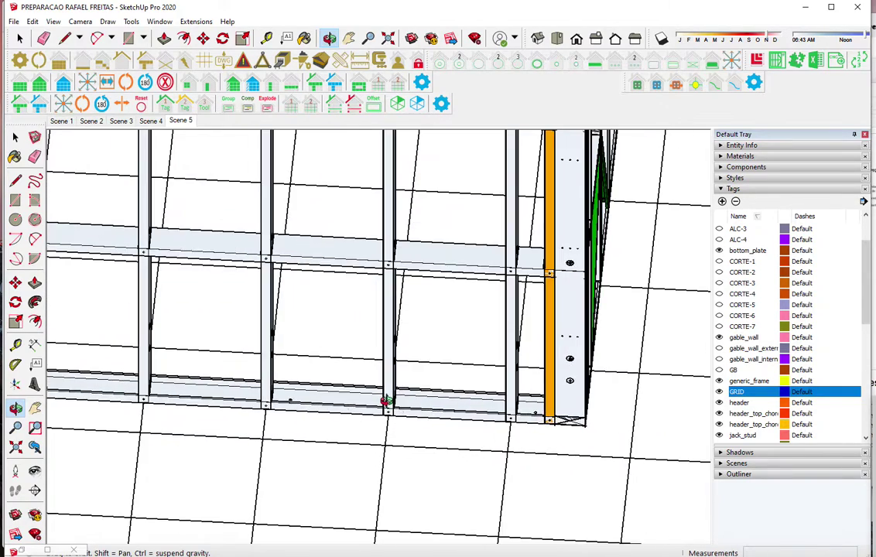
scroll(384, 402, "up", 2)
middle_click_drag(387, 400, 352, 400)
left_click(391, 397)
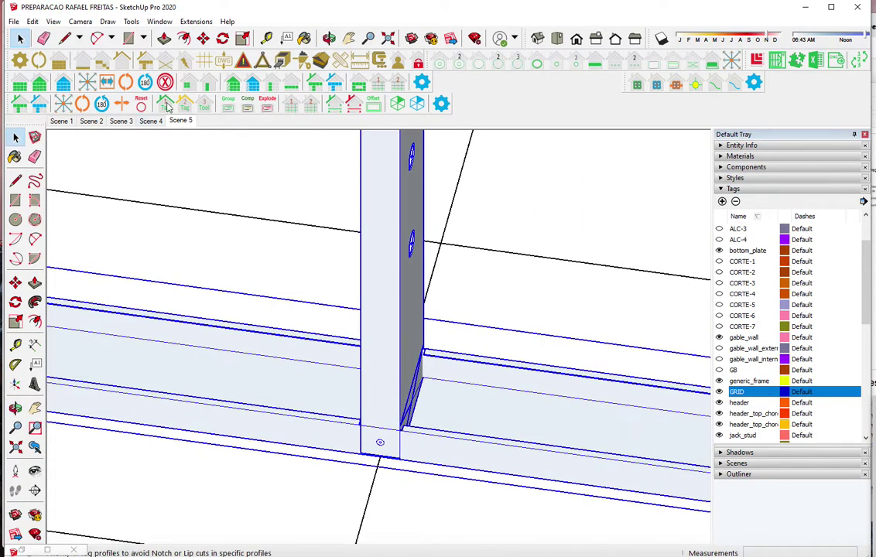
Add a left-offset stud beside the existing stud and put a tooling point on it
left_click(271, 85)
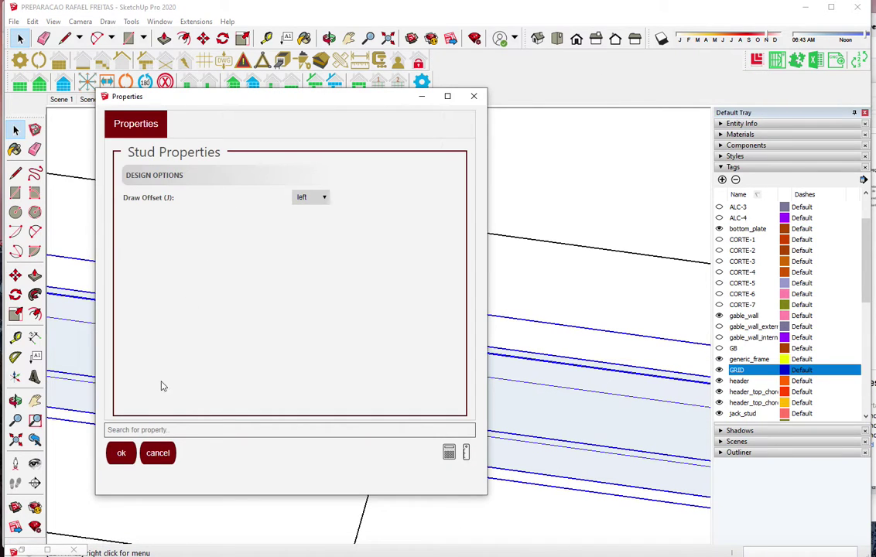
left_click(117, 453)
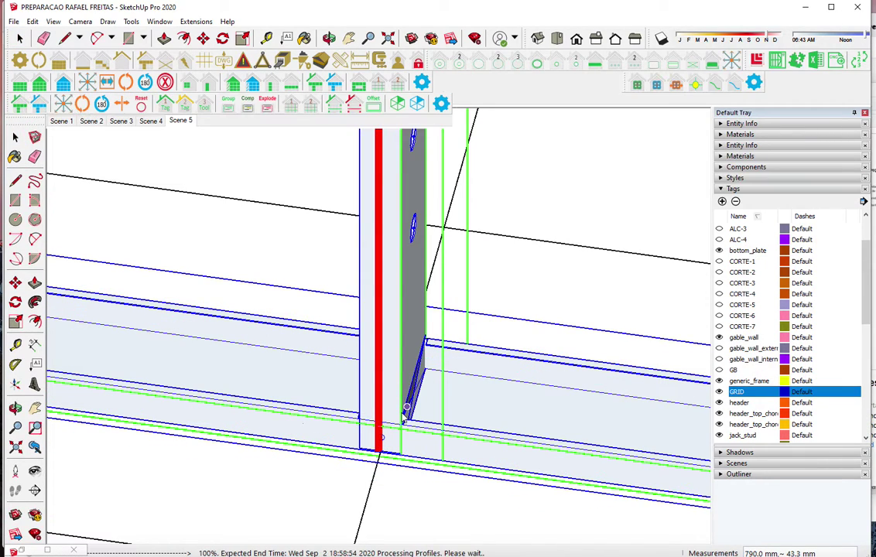
left_click(144, 81)
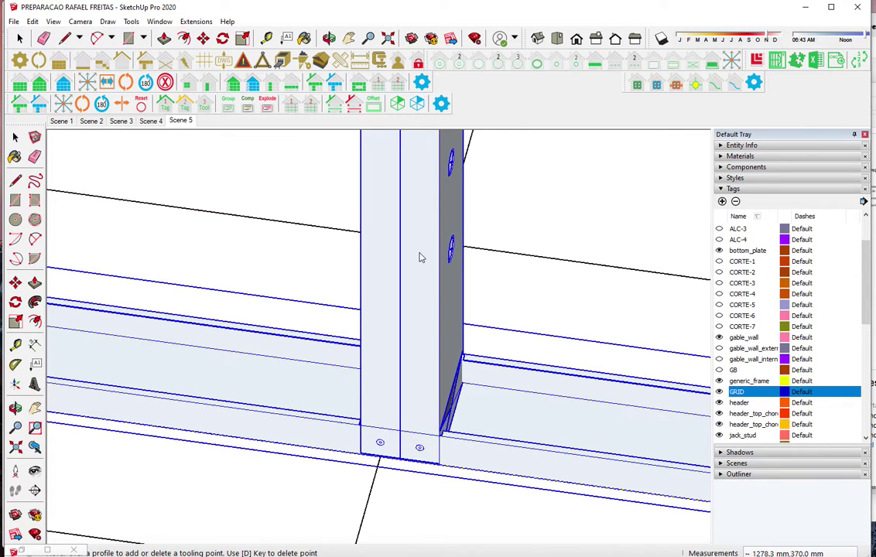
left_click(424, 264)
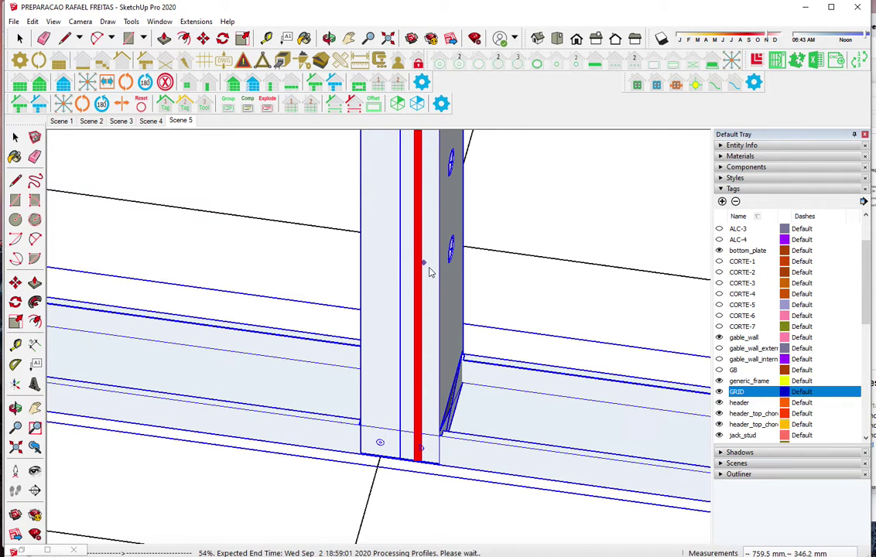
Apply plate_to_stud internal braces (max 3, 10 mm) to the wall
scroll(432, 273, "down", 2)
scroll(456, 394, "down", 2)
scroll(463, 395, "down", 2)
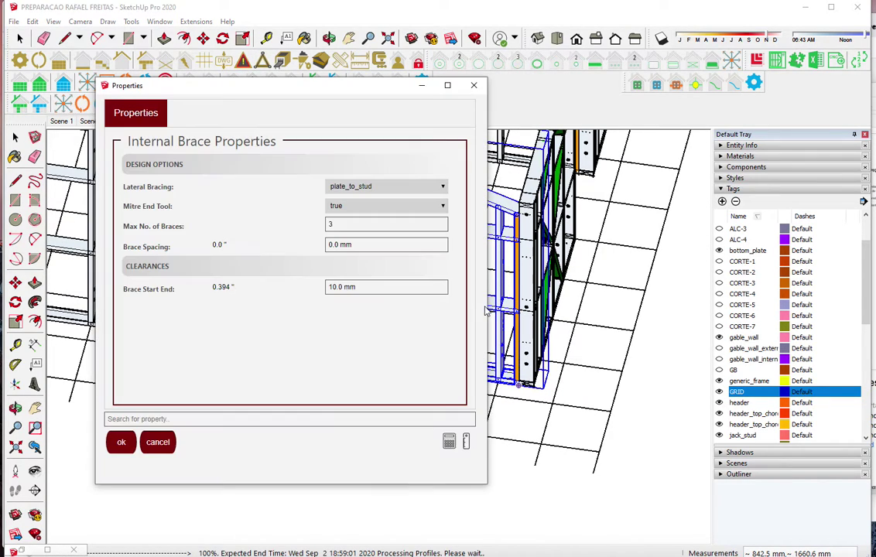
key("Return")
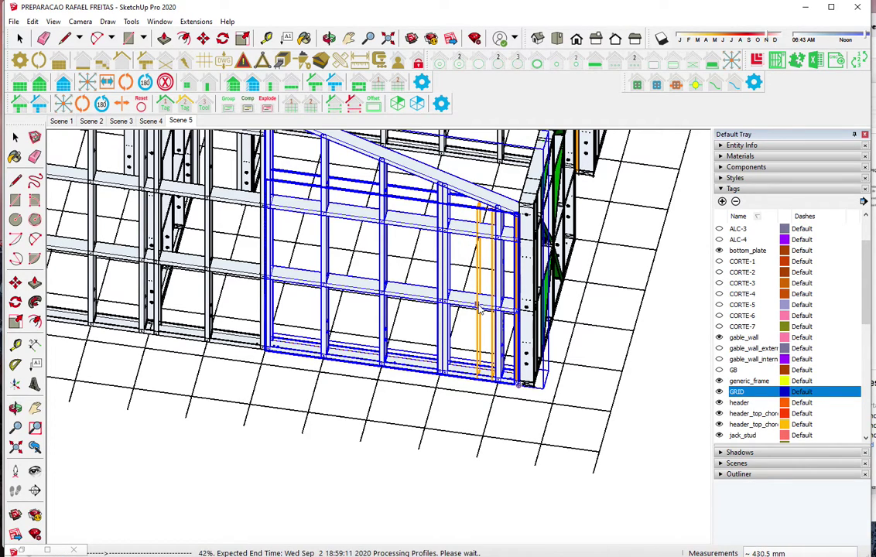
Generate internal braces on the gable wall frame and orbit to check the X braces
left_click(397, 297)
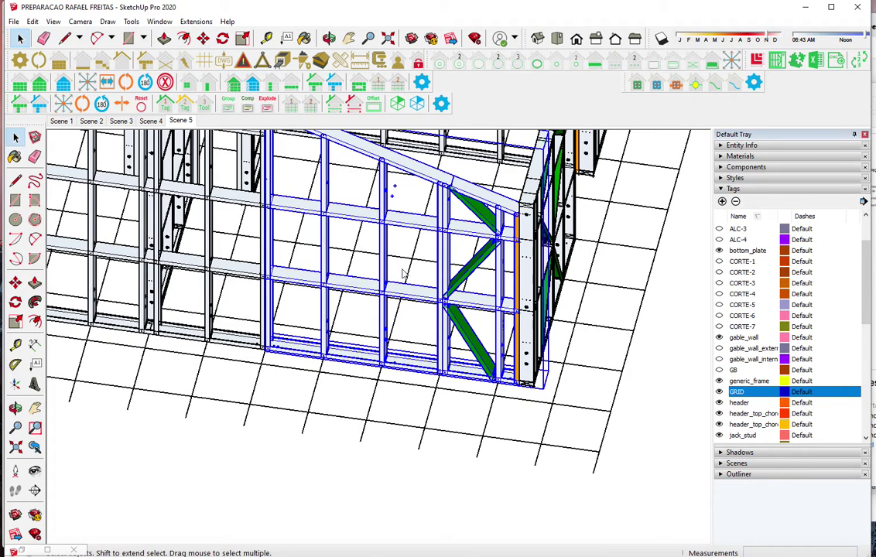
double_click(396, 295)
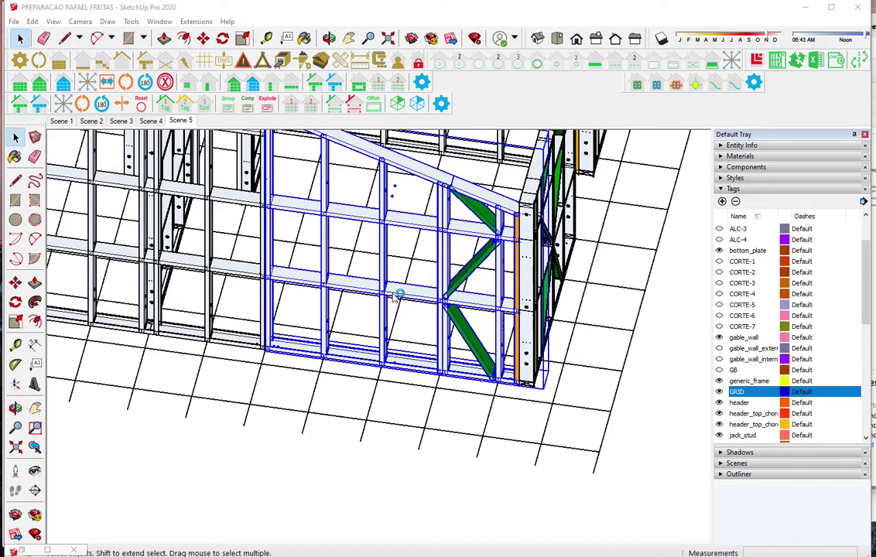
left_click(110, 439)
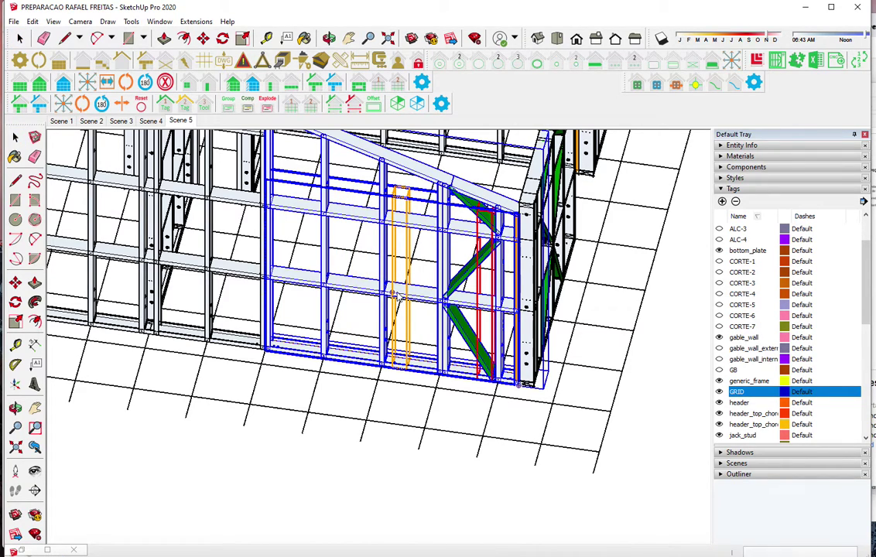
middle_click_drag(400, 296, 520, 299)
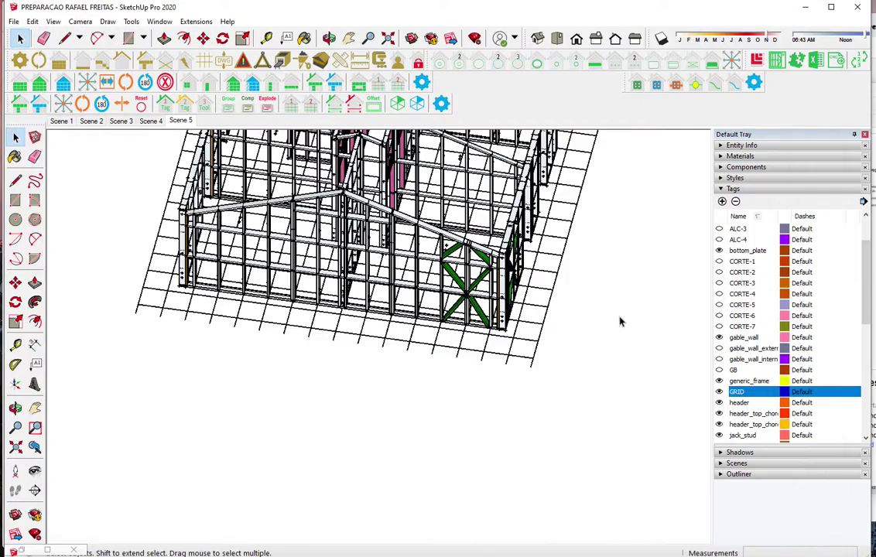
mouse_move(620, 319)
middle_mouse_down()
mouse_move(259, 272)
mouse_move(327, 281)
middle_mouse_up()
Zoom in and select the wall framing near the corner
scroll(328, 281, "up", 2)
scroll(337, 298, "up", 2)
scroll(347, 325, "up", 2)
scroll(358, 350, "up", 2)
left_click(358, 349)
scroll(358, 350, "up", 2)
scroll(325, 248, "up", 2)
left_click(270, 89)
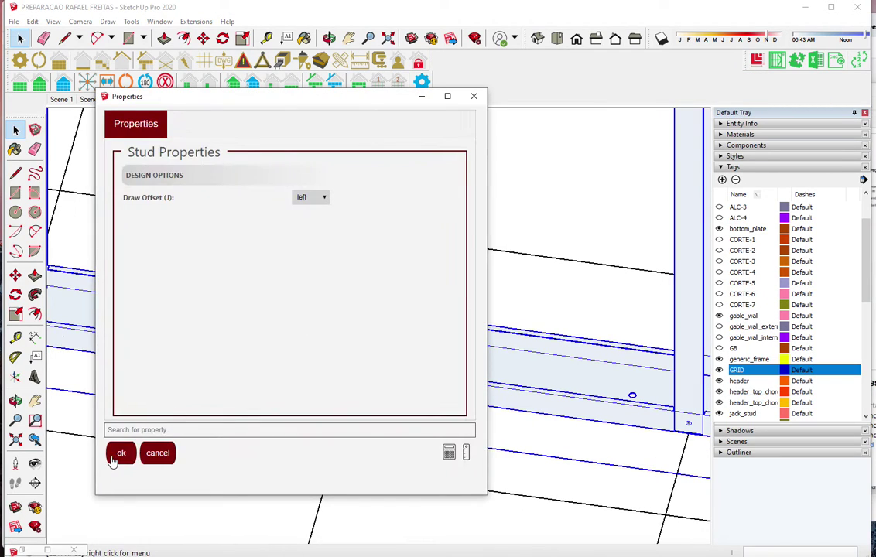
Place a second stud beside the existing stud on the corner wall
left_click(116, 454)
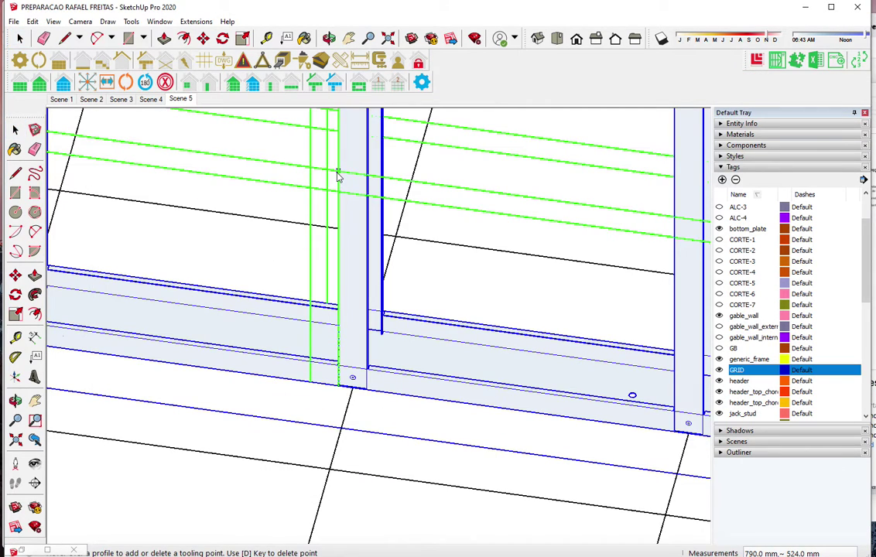
left_click(338, 176)
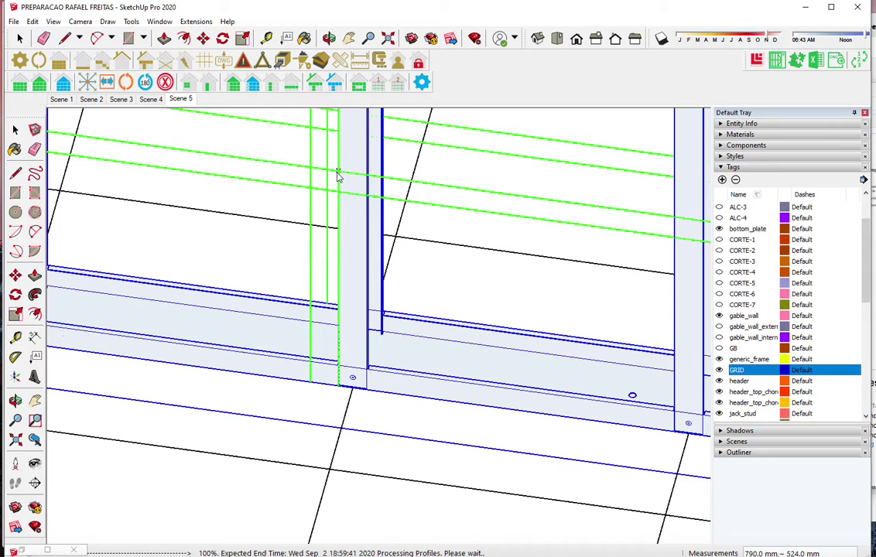
mouse_move(338, 177)
middle_mouse_down()
mouse_move(397, 211)
mouse_move(307, 238)
middle_mouse_up()
key("space")
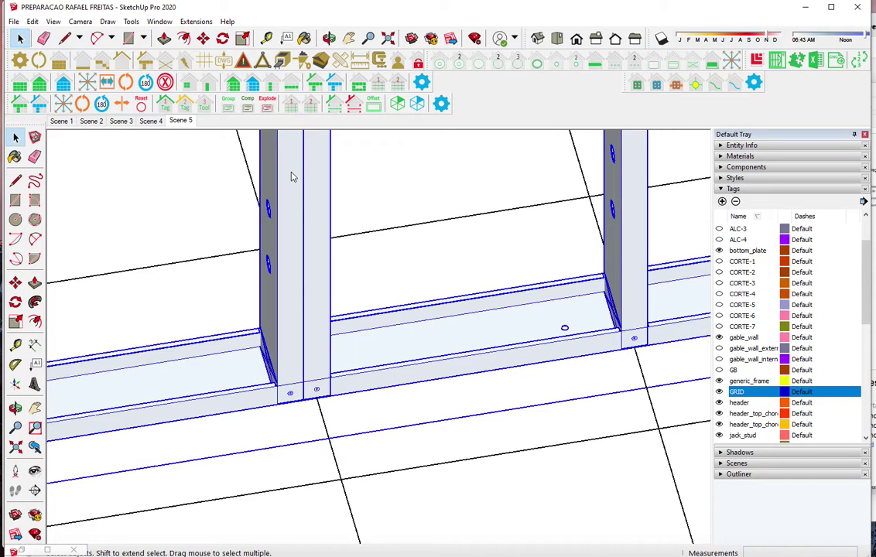
Orbit to the whole end wall and confirm the Internal Brace properties
key("r")
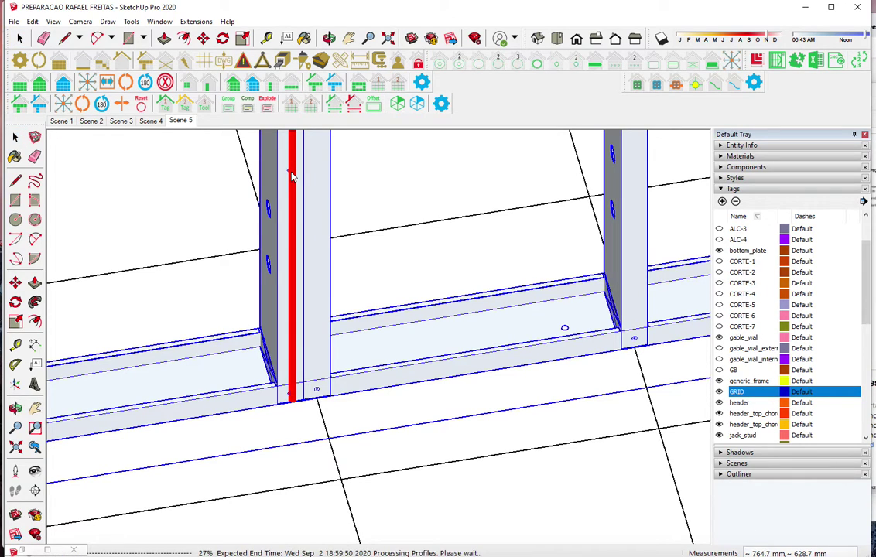
scroll(313, 352, "down", 2)
scroll(313, 356, "down", 2)
scroll(233, 370, "down", 2)
middle_click_drag(234, 370, 219, 298)
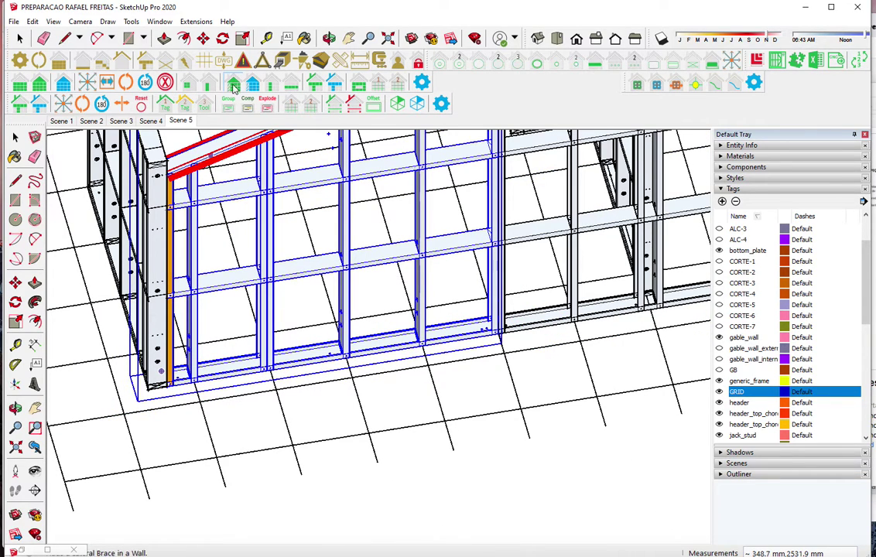
double_click(215, 290)
left_click(122, 443)
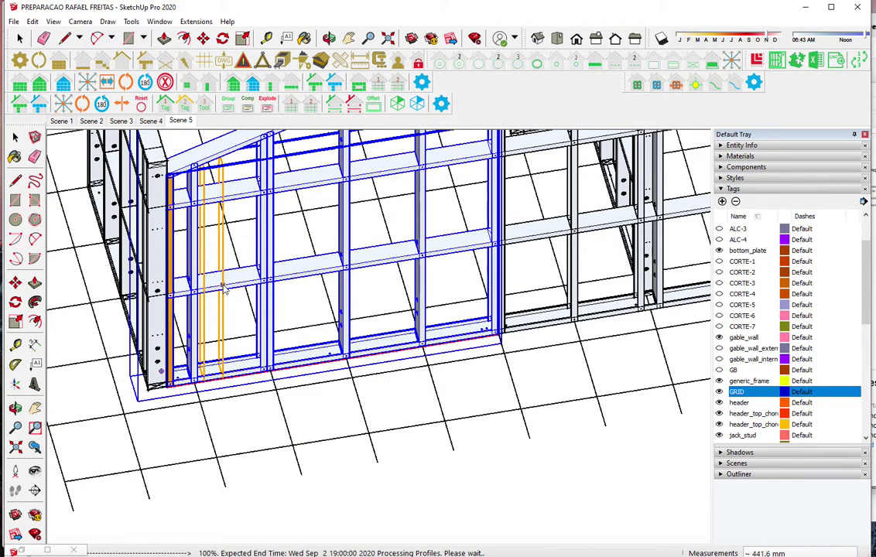
Brace the end wall frame, producing green X braces across its two end panels
left_click(314, 269)
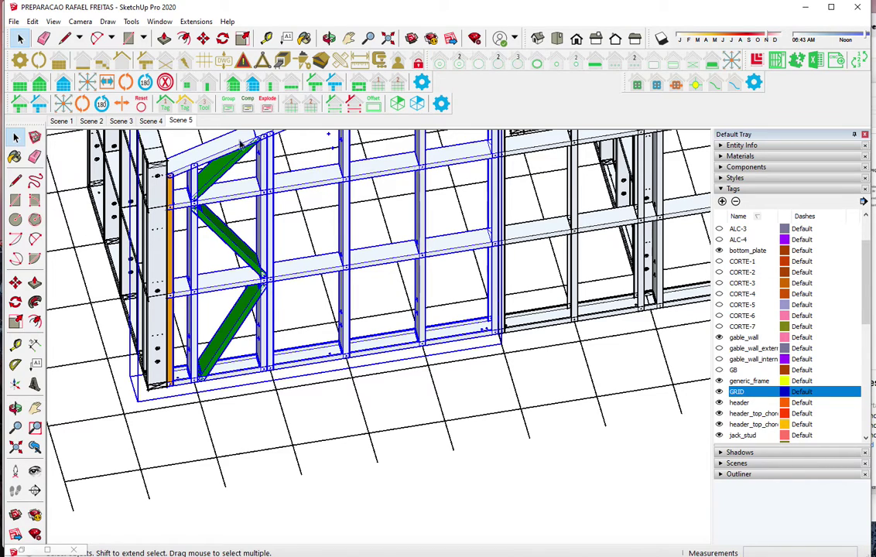
left_click(238, 89)
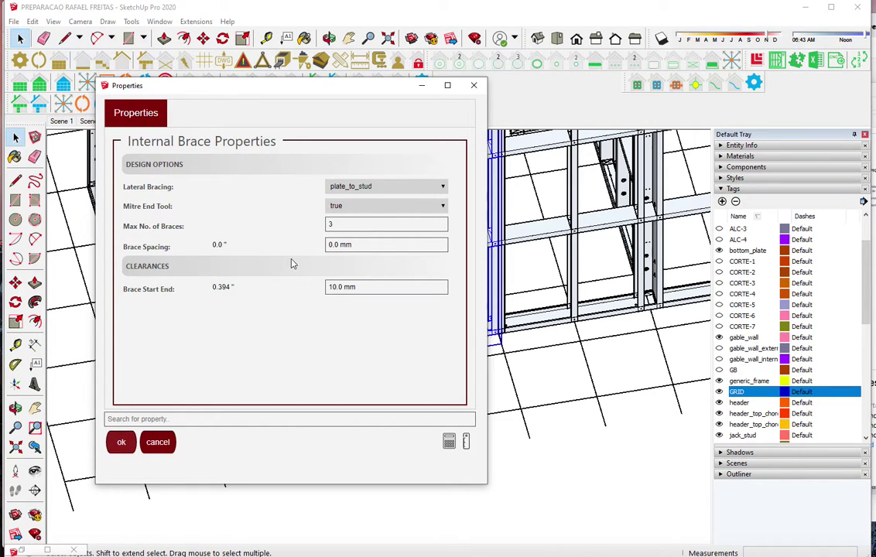
left_click(122, 441)
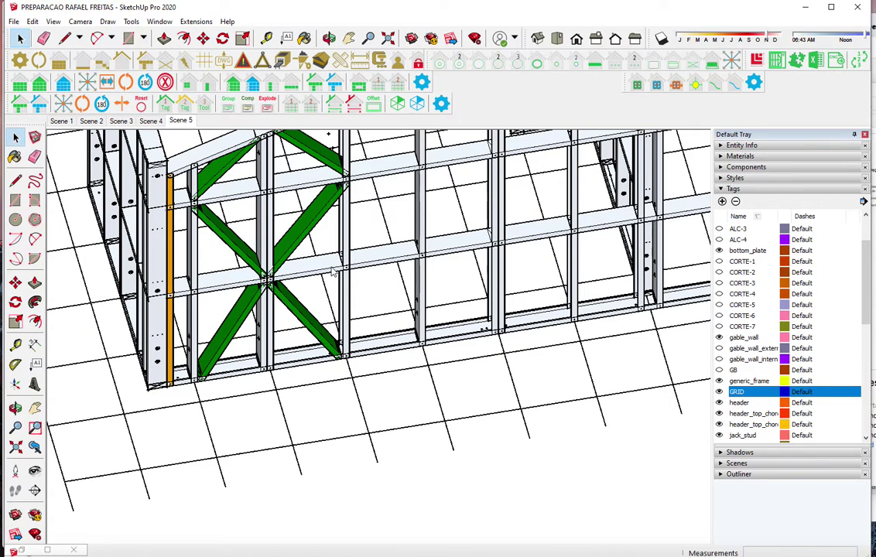
scroll(313, 375, "down", 2)
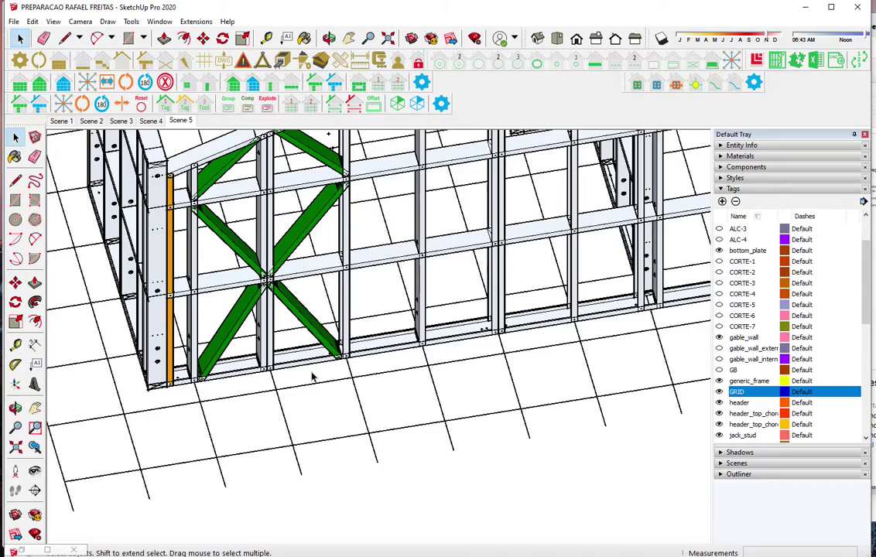
Orbit and zoom to a top-down view of the wall frames
scroll(312, 375, "down", 2)
mouse_move(313, 375)
middle_mouse_down()
mouse_move(599, 370)
mouse_move(452, 465)
mouse_move(423, 469)
mouse_move(363, 354)
mouse_move(391, 426)
mouse_move(394, 320)
middle_mouse_up()
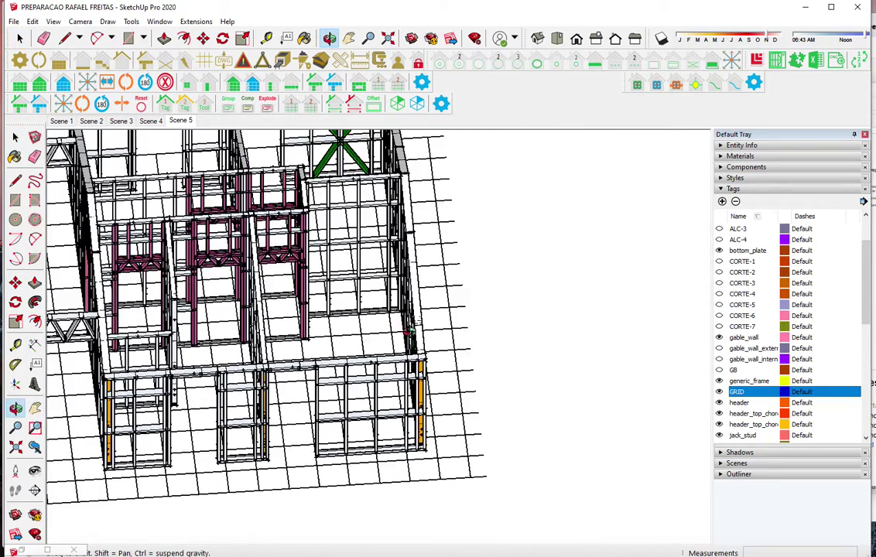
mouse_move(371, 246)
middle_mouse_down()
mouse_move(311, 389)
mouse_move(377, 468)
middle_mouse_up()
scroll(377, 469, "up", 3)
scroll(374, 467, "up", 3)
scroll(371, 448, "up", 3)
scroll(383, 442, "up", 3)
left_click(402, 415)
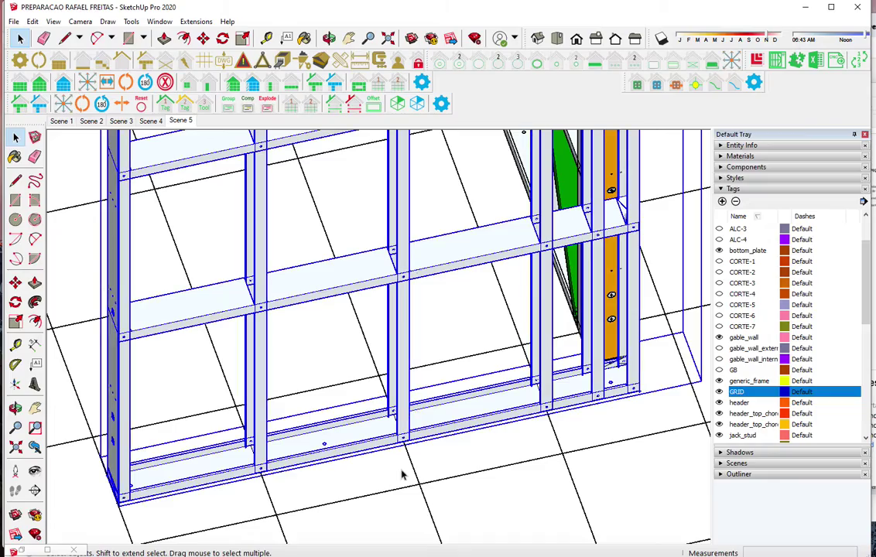
scroll(411, 463, "down", 2)
scroll(411, 463, "down", 2)
scroll(412, 463, "down", 3)
scroll(413, 462, "down", 3)
scroll(414, 462, "down", 2)
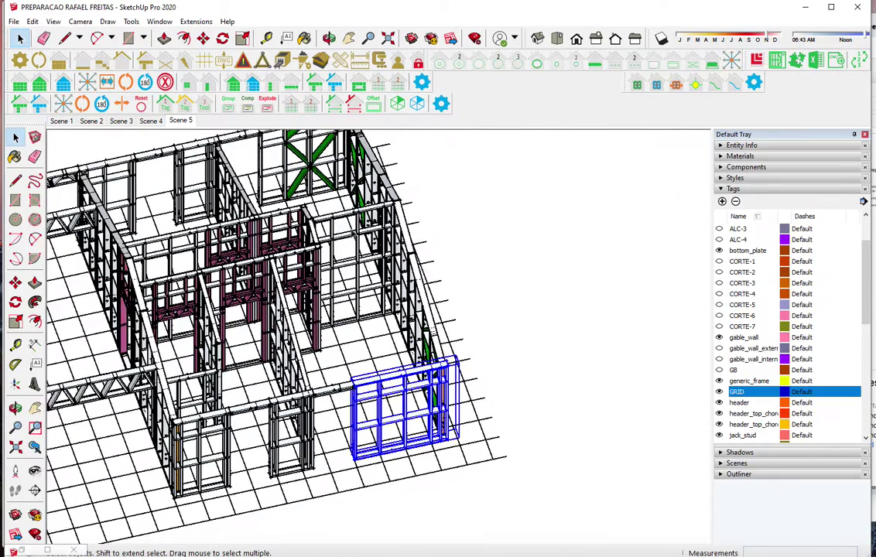
scroll(310, 154, "up", 2)
scroll(308, 163, "up", 2)
scroll(306, 174, "up", 2)
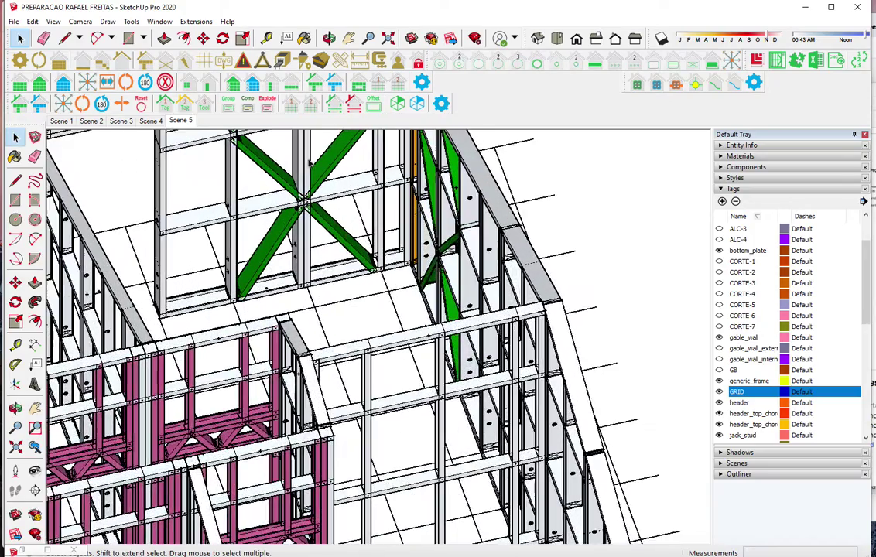
scroll(304, 183, "up", 2)
scroll(304, 183, "up", 2)
Apply profile tooling to the stud where the green X-brace crosses
left_click(301, 193)
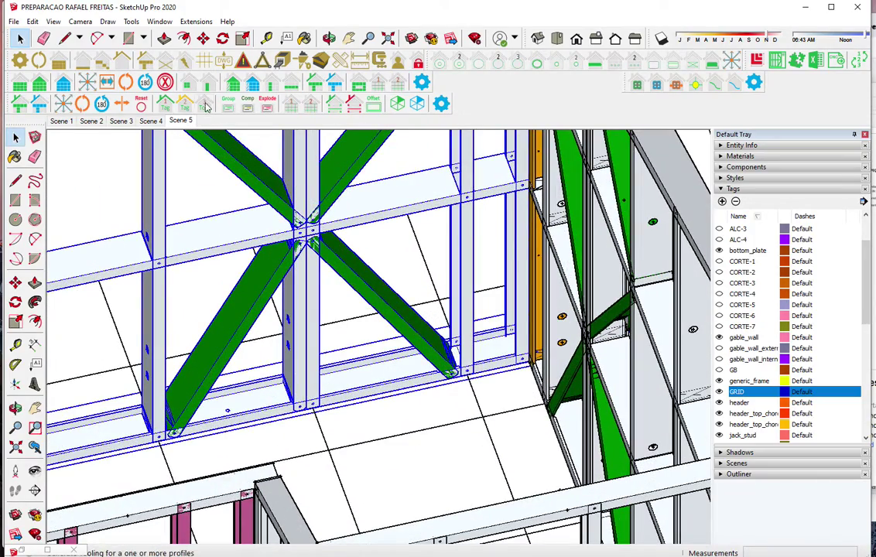
left_click(144, 84)
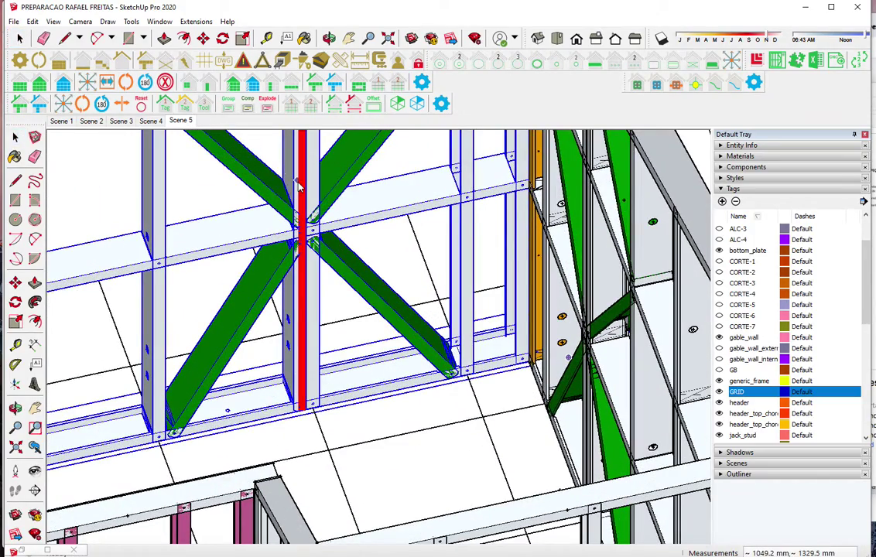
left_click(301, 186)
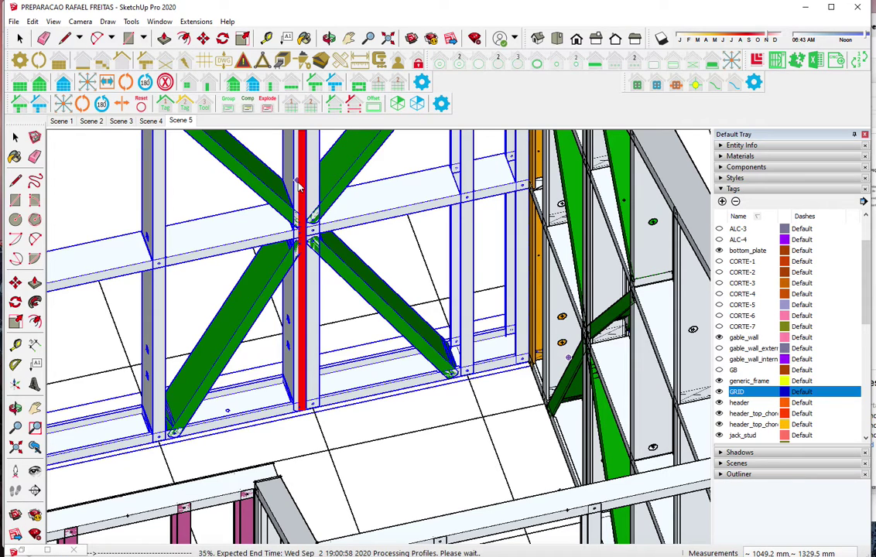
mouse_move(317, 255)
middle_mouse_down()
mouse_move(292, 288)
mouse_move(215, 294)
middle_mouse_up()
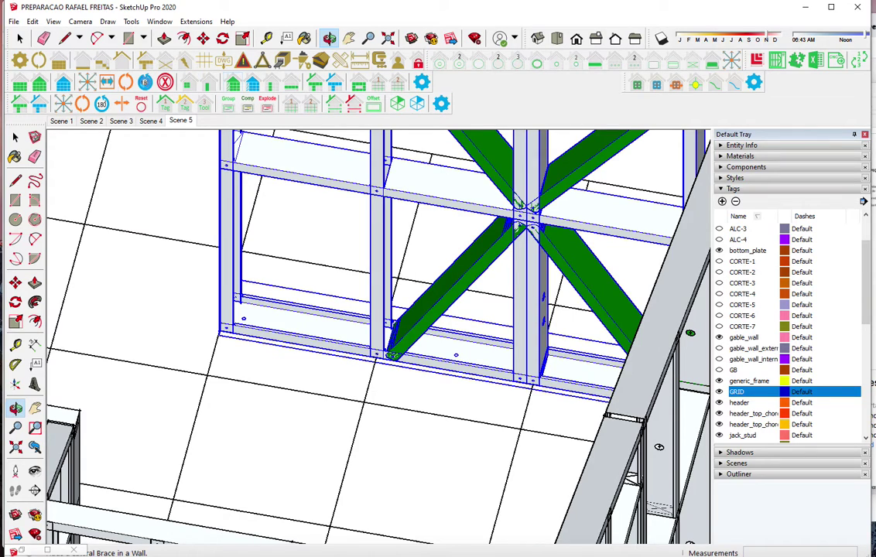
Rotate the crossing stud so it faces the other way
left_click(146, 85)
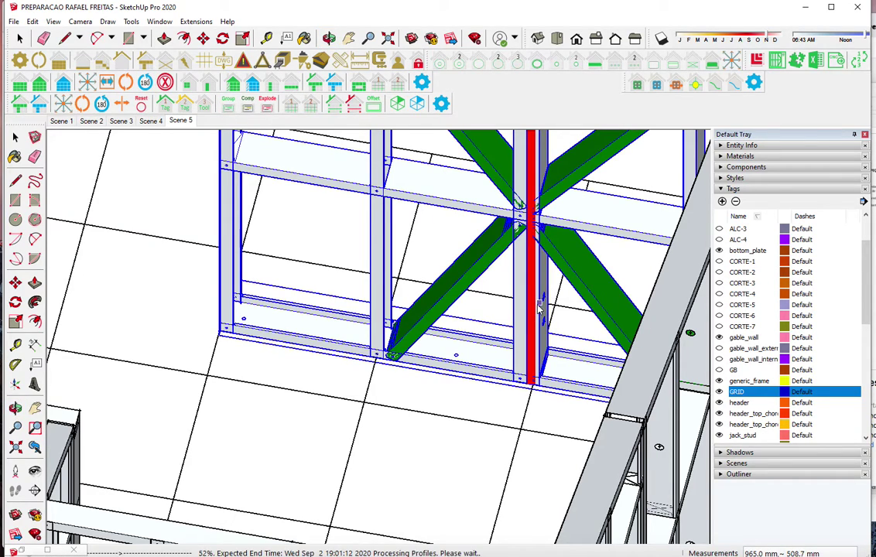
scroll(540, 306, "down", 2)
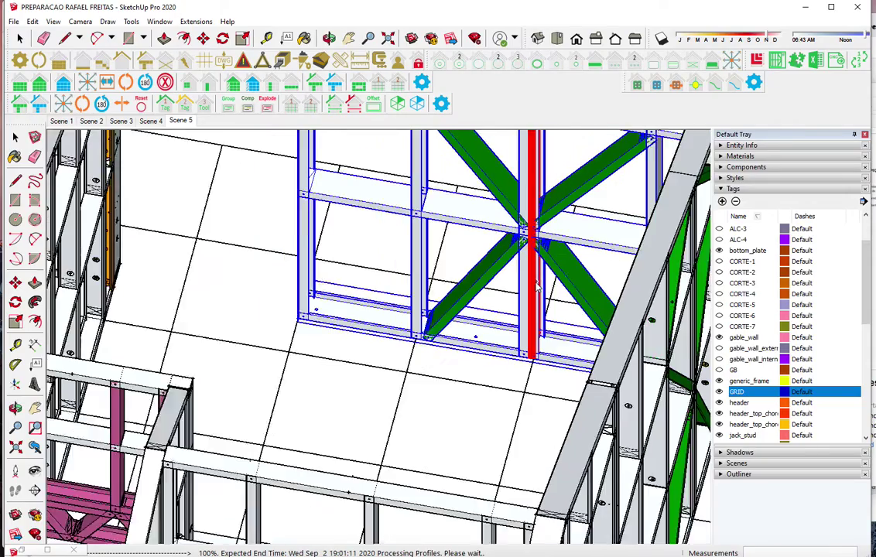
scroll(536, 288, "down", 2)
scroll(542, 284, "down", 2)
scroll(578, 269, "down", 2)
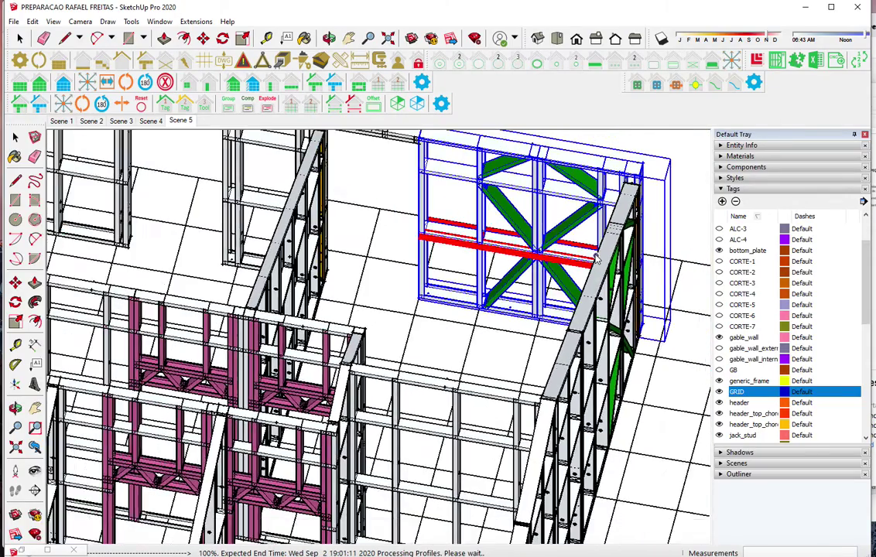
scroll(588, 263, "down", 2)
scroll(600, 256, "down", 2)
scroll(598, 257, "down", 2)
scroll(597, 257, "down", 2)
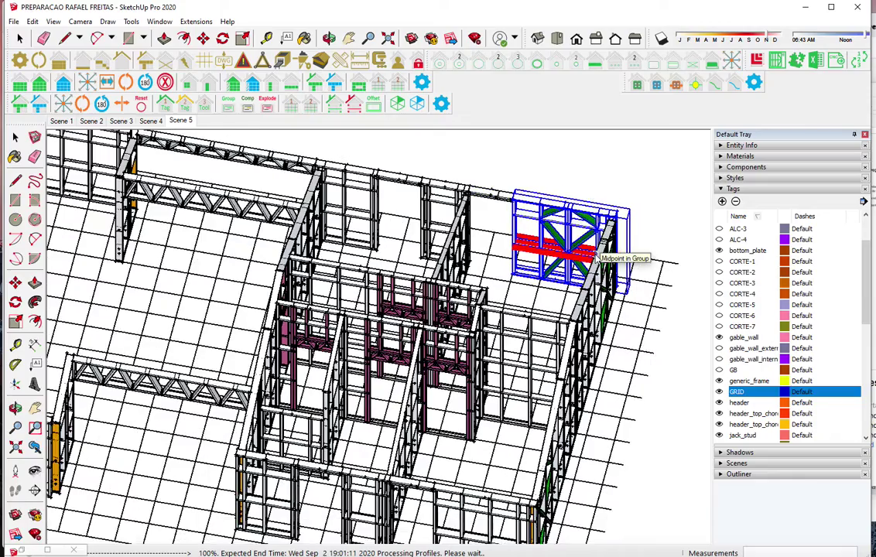
scroll(597, 257, "down", 2)
scroll(515, 520, "up", 2)
scroll(515, 520, "up", 2)
scroll(503, 511, "up", 2)
scroll(499, 503, "up", 2)
left_click(506, 463)
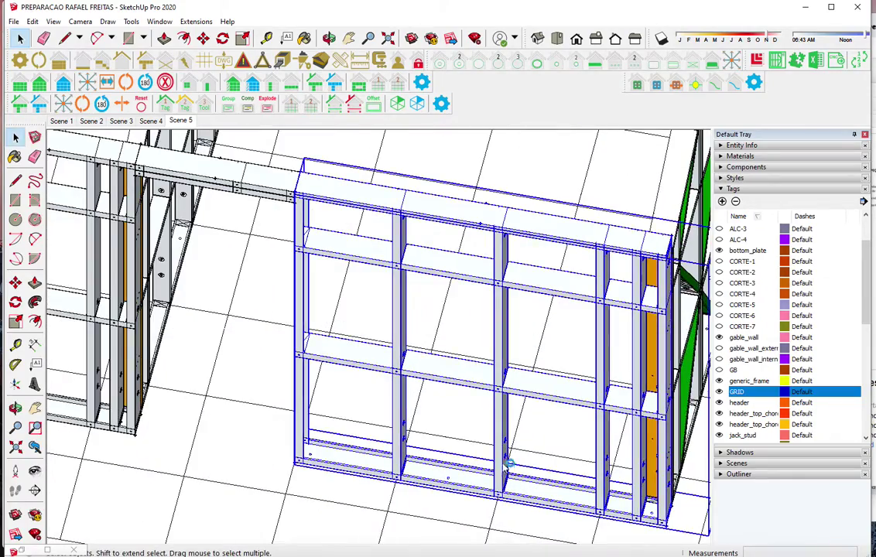
Add an extra stud with right draw offset beside the existing stud
scroll(512, 517, "up", 4)
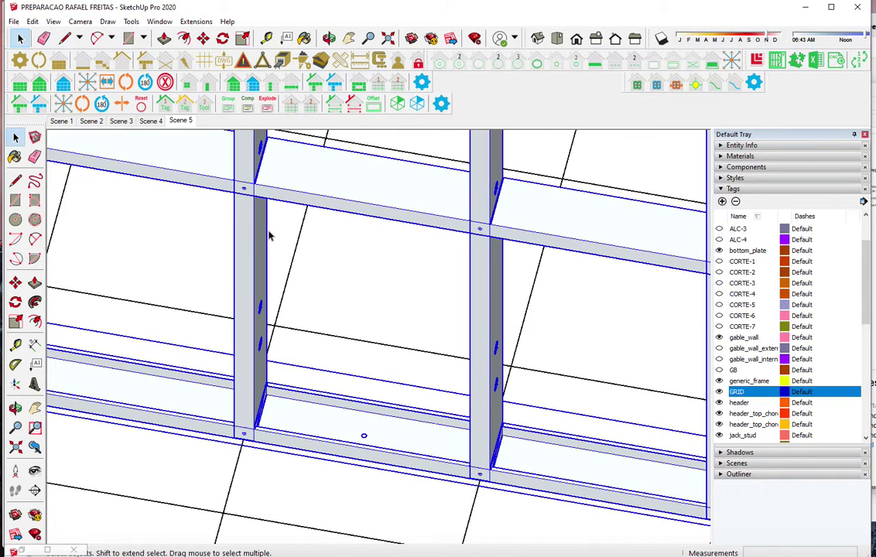
left_click(272, 87)
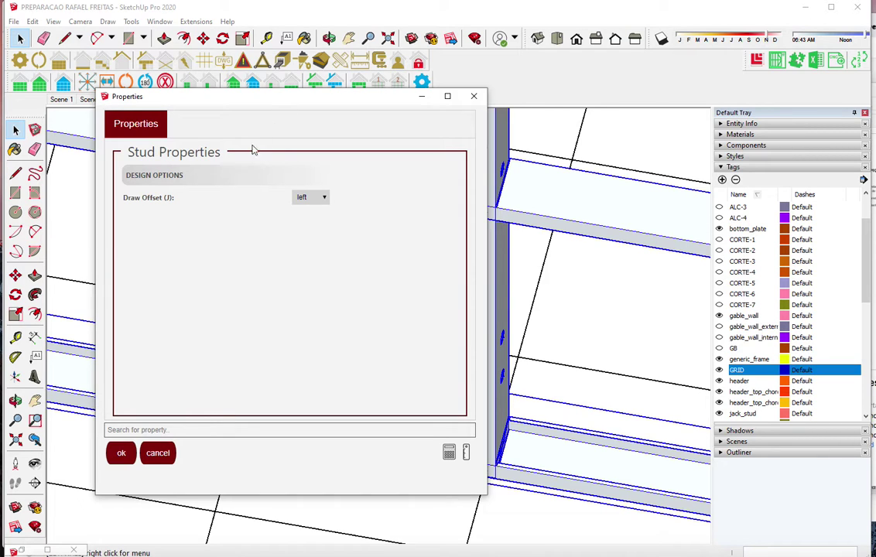
left_click(119, 457)
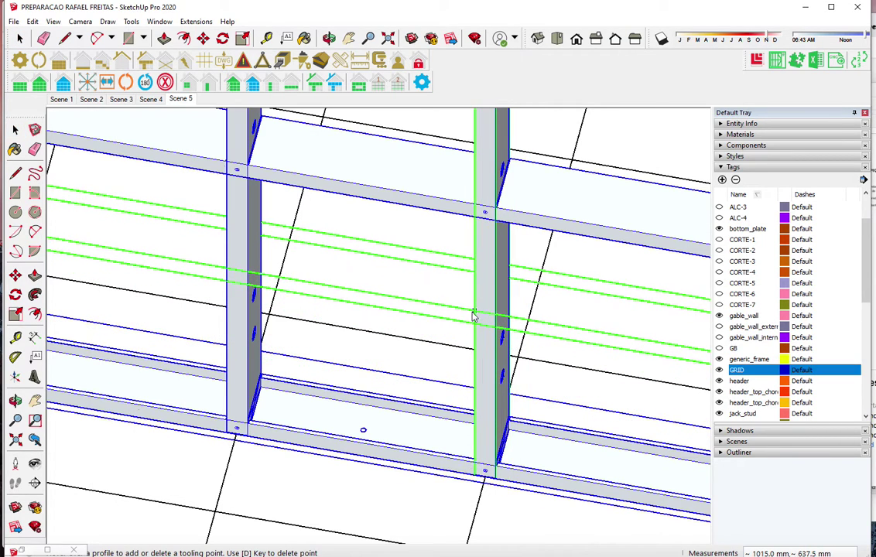
left_click(270, 88)
left_click(324, 197)
left_click(302, 227)
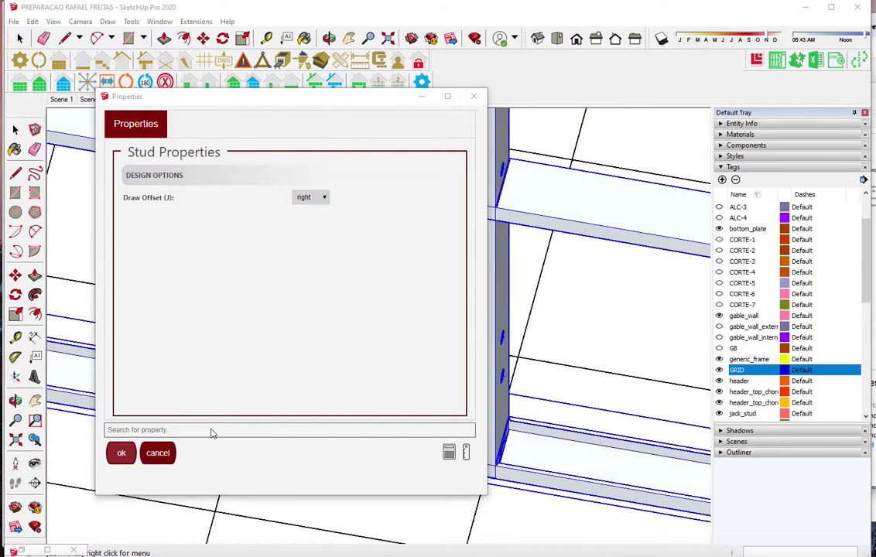
key("Return")
left_click(476, 289)
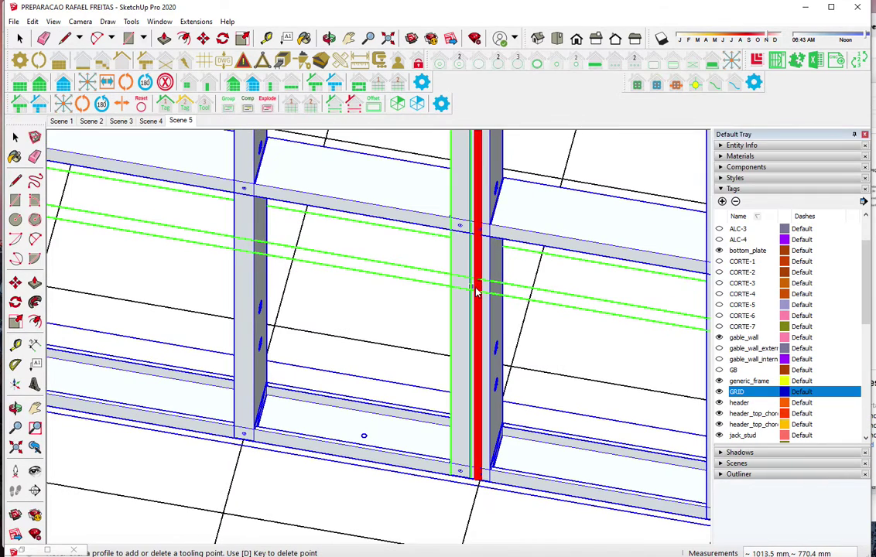
left_click(475, 292)
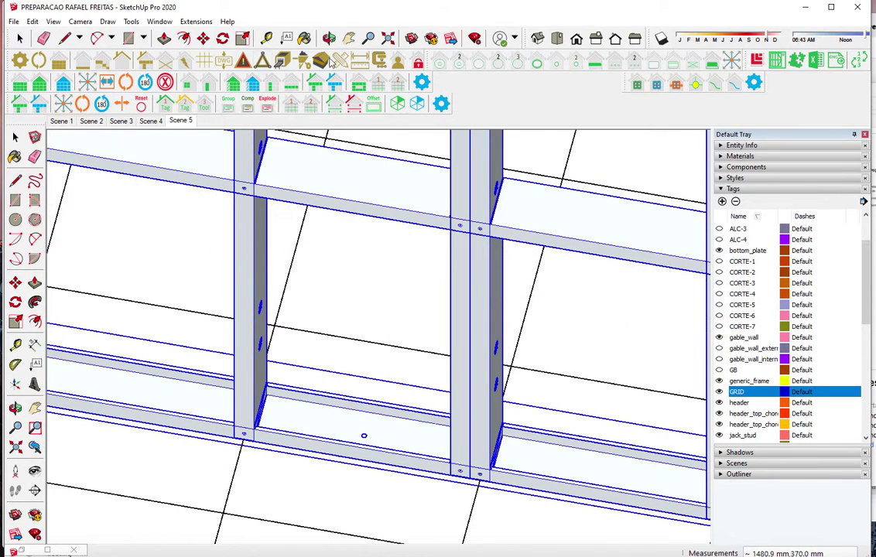
Add tooling points to the newly doubled stud pair
left_click(240, 89)
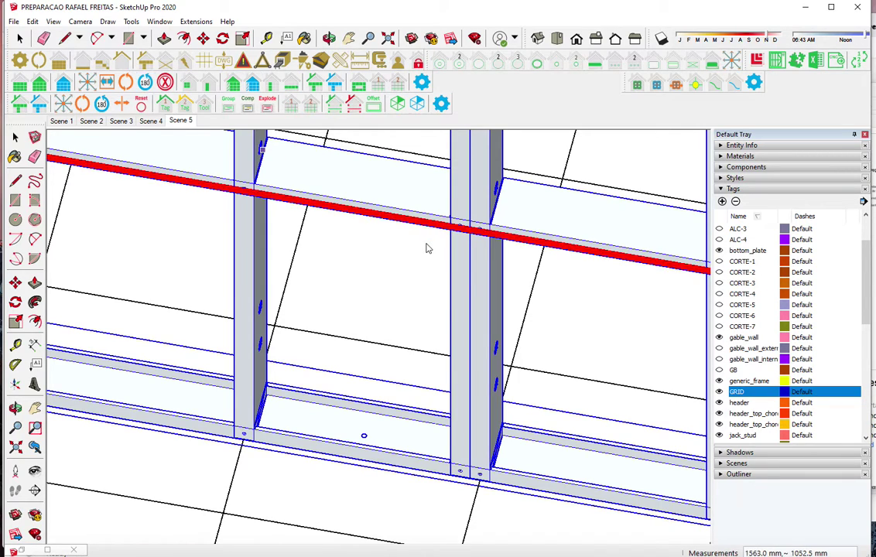
left_click(482, 288)
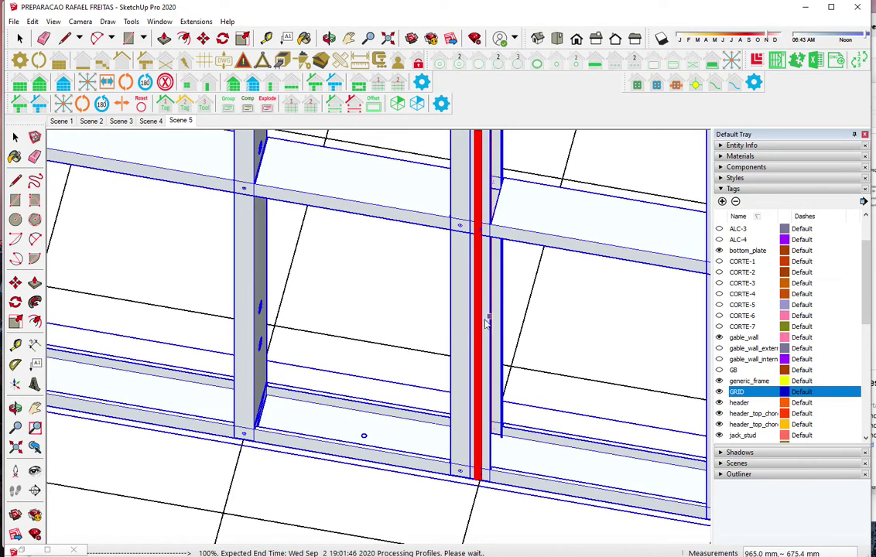
middle_click_drag(465, 319, 677, 313)
Generate plate_to_stud internal braces, max 3, on the wall
scroll(458, 364, "down", 5)
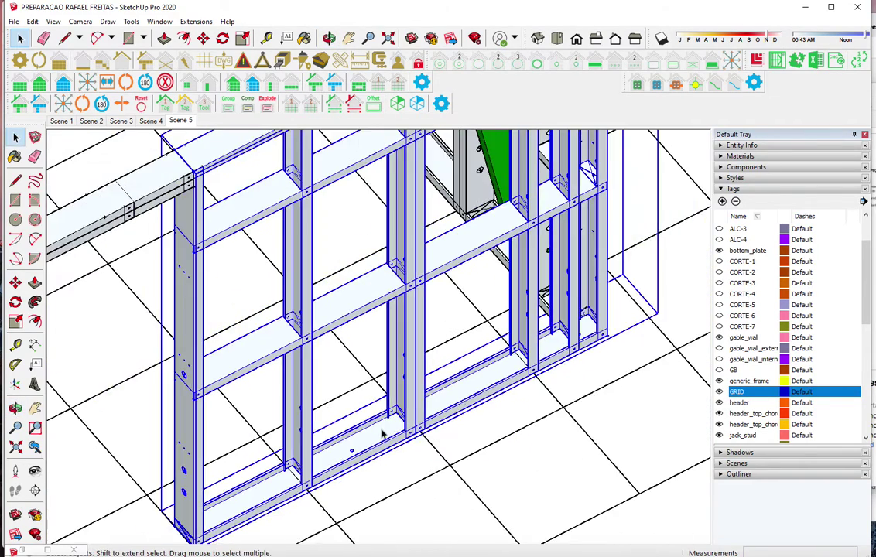
scroll(459, 364, "down", 3)
middle_click_drag(372, 362, 340, 339)
left_click(209, 81)
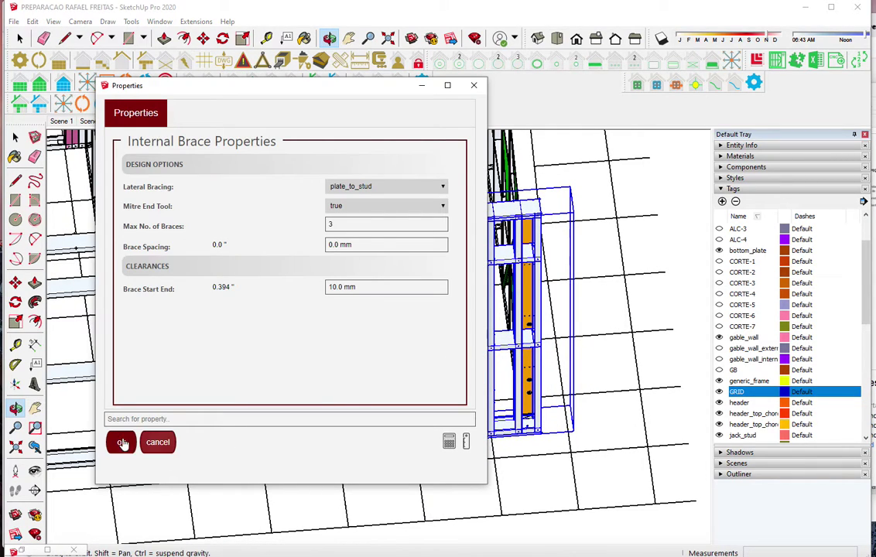
left_click(122, 442)
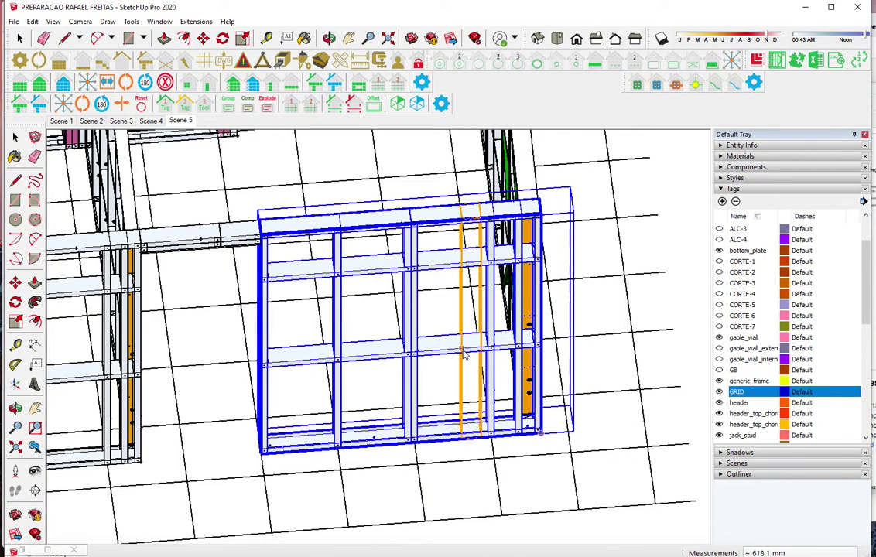
Select the wall panel and rerun Internal Brace to complete X braces across both bays
left_click(367, 358)
left_click(207, 80)
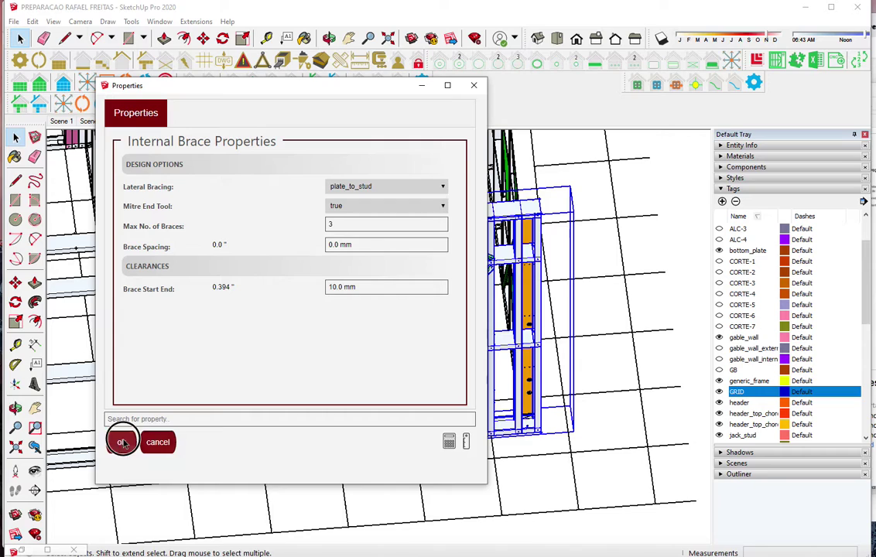
left_click(121, 442)
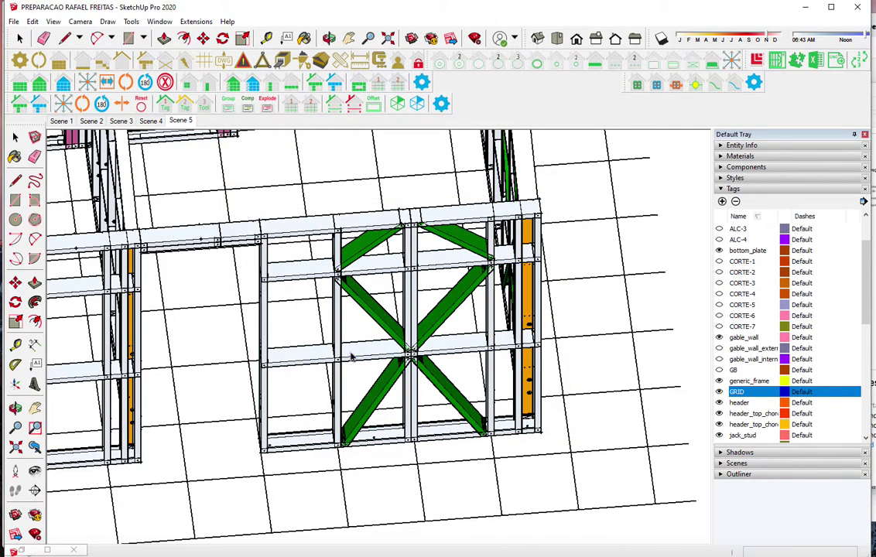
scroll(637, 297, "down", 2)
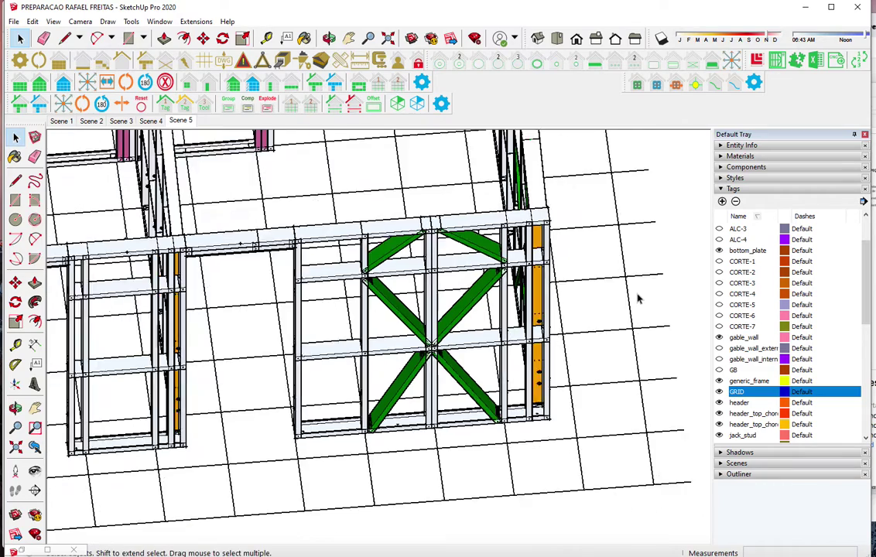
scroll(638, 297, "down", 2)
scroll(637, 297, "down", 2)
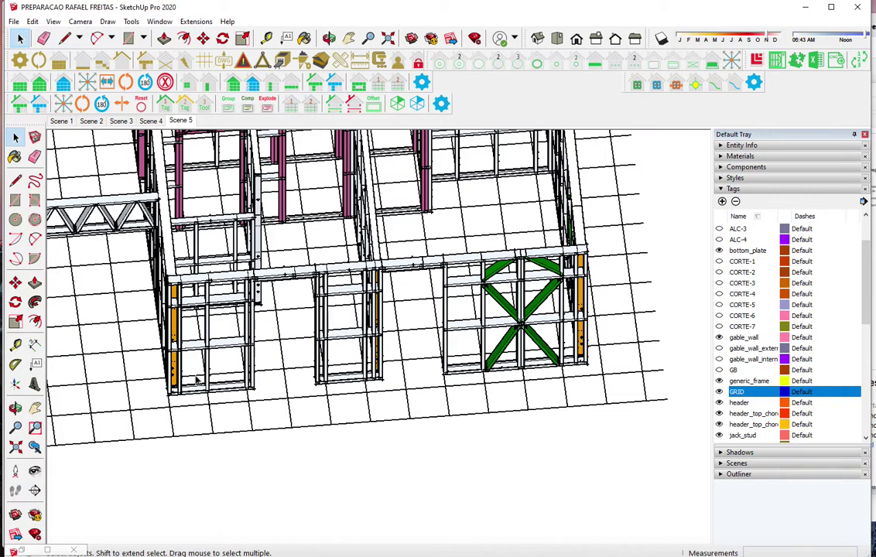
Select the wall frame and add an extra stud on its bottom plate with default Stud settings
scroll(205, 379, "up", 2)
scroll(215, 410, "up", 2)
scroll(214, 411, "up", 2)
left_click(221, 403)
scroll(217, 415, "up", 1)
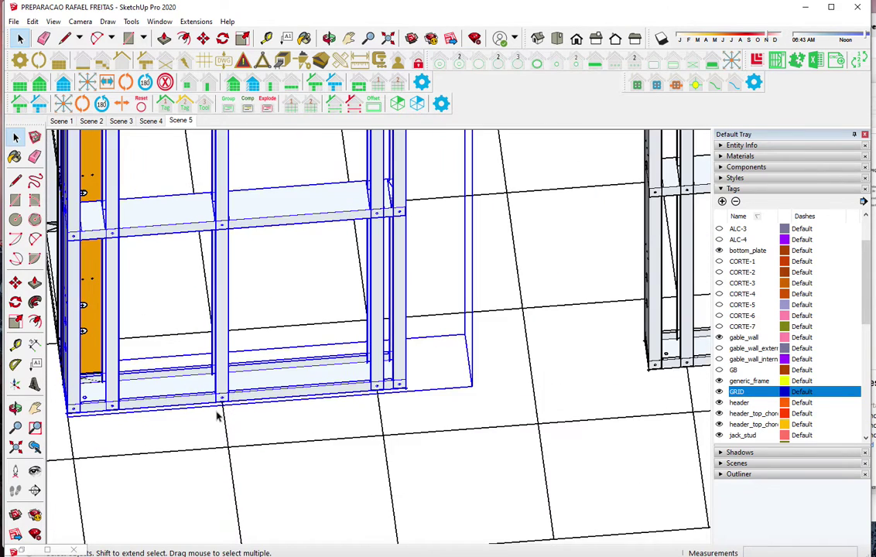
scroll(216, 415, "up", 2)
left_click(234, 82)
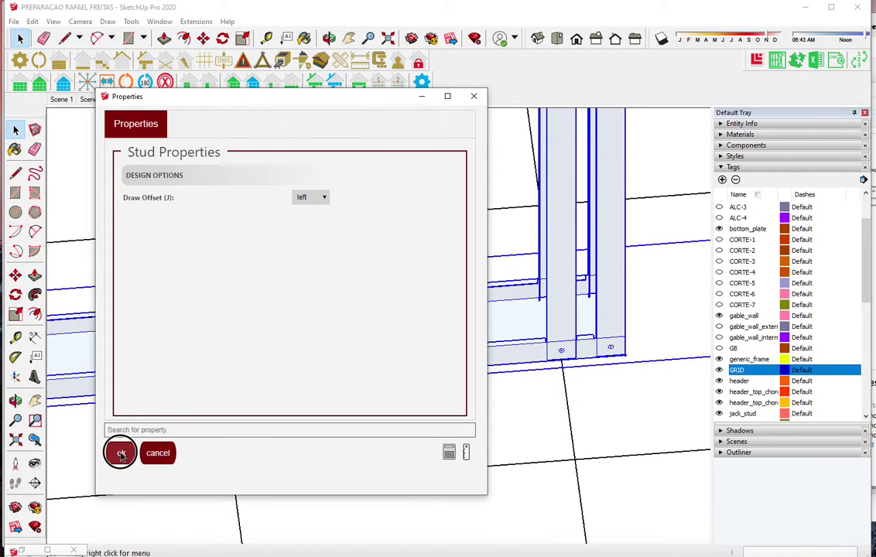
left_click(120, 453)
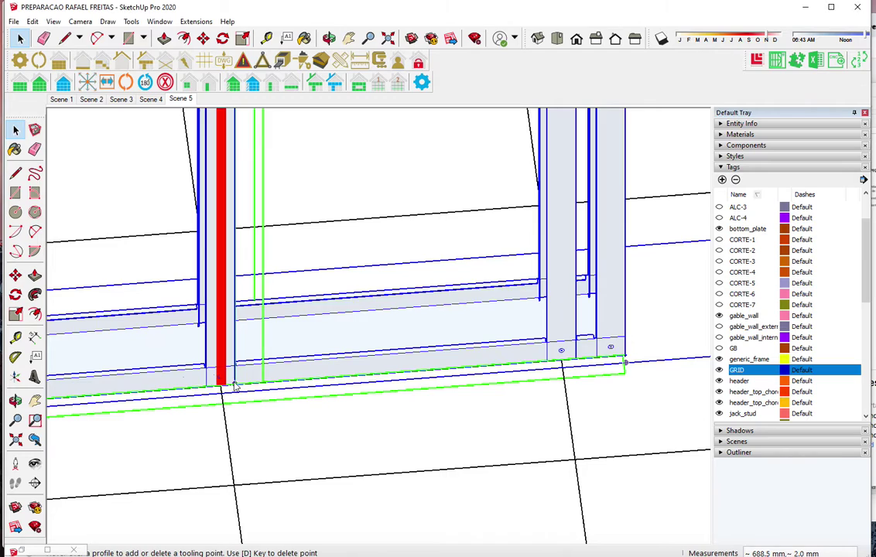
left_click(236, 361)
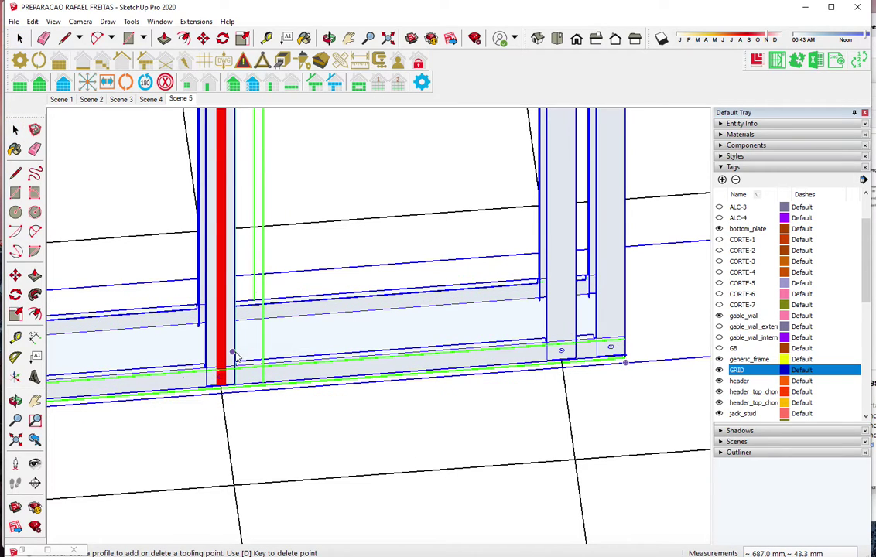
Orbit around the wall frame to view the neighbouring narrow panel
mouse_move(237, 354)
middle_mouse_down()
mouse_move(161, 353)
mouse_move(186, 333)
middle_mouse_up()
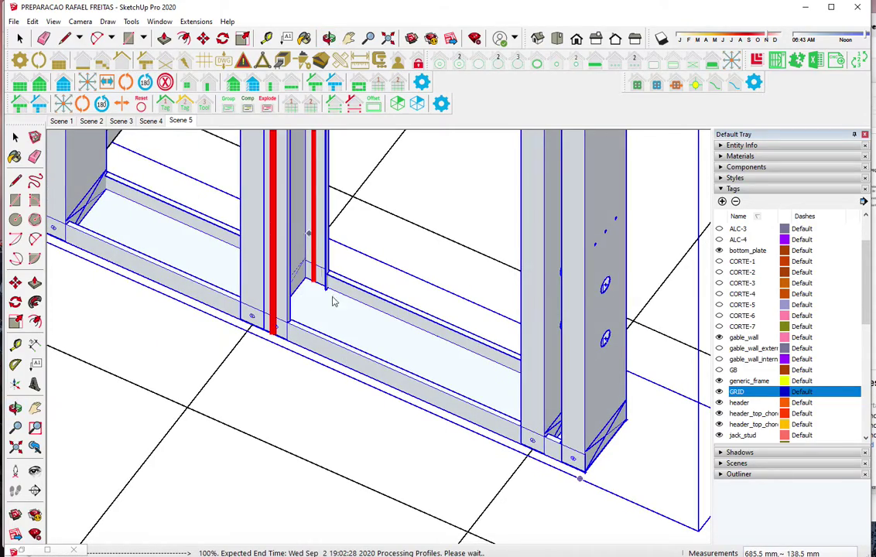
scroll(402, 460, "down", 5)
middle_click_drag(410, 460, 475, 419)
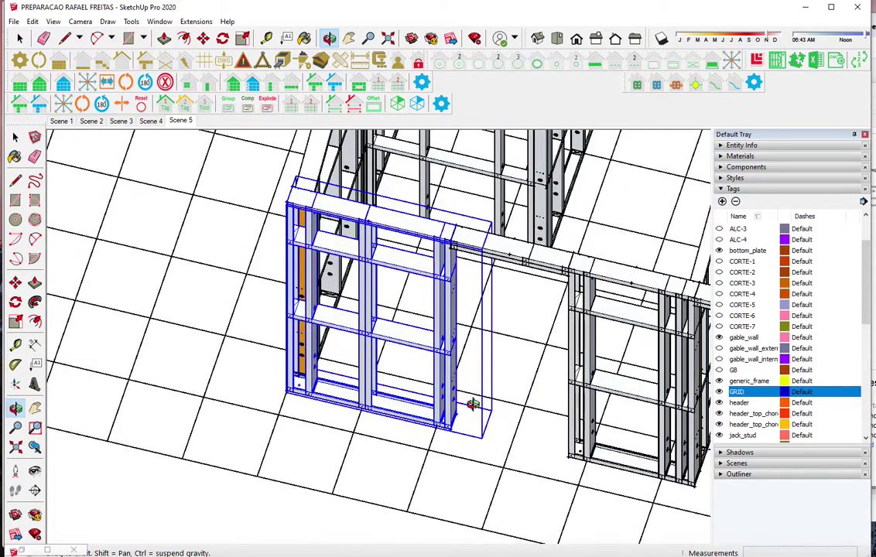
Add internal braces to the narrow panel, then delete one incorrect brace
left_click(286, 108)
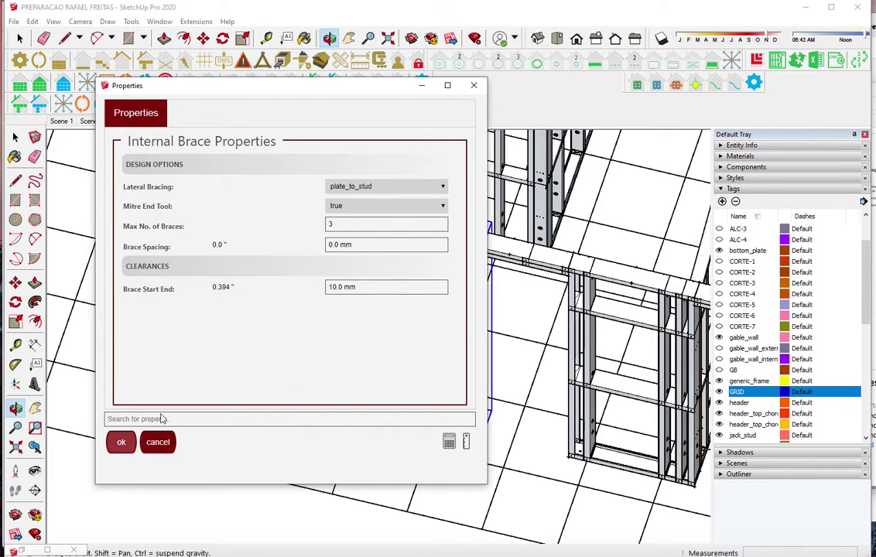
left_click(121, 442)
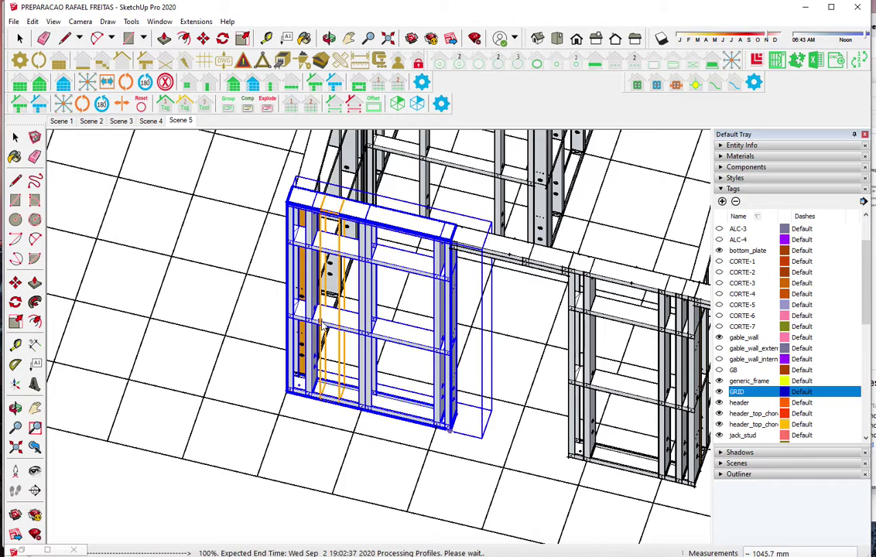
left_click(399, 344)
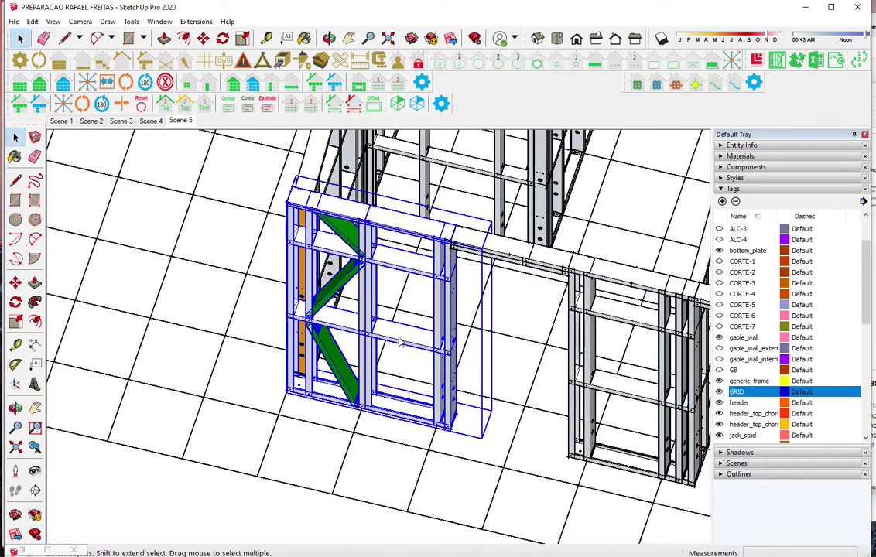
left_click(165, 82)
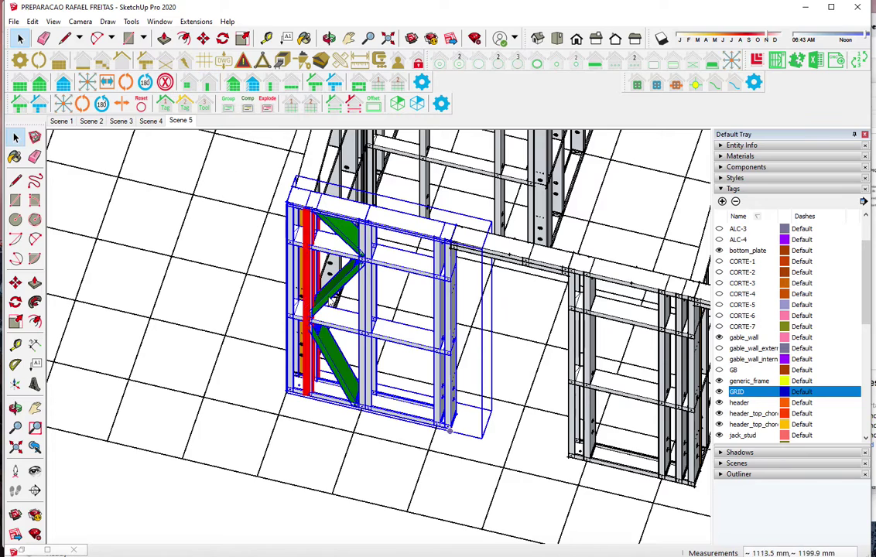
left_click(330, 297)
left_click(419, 310)
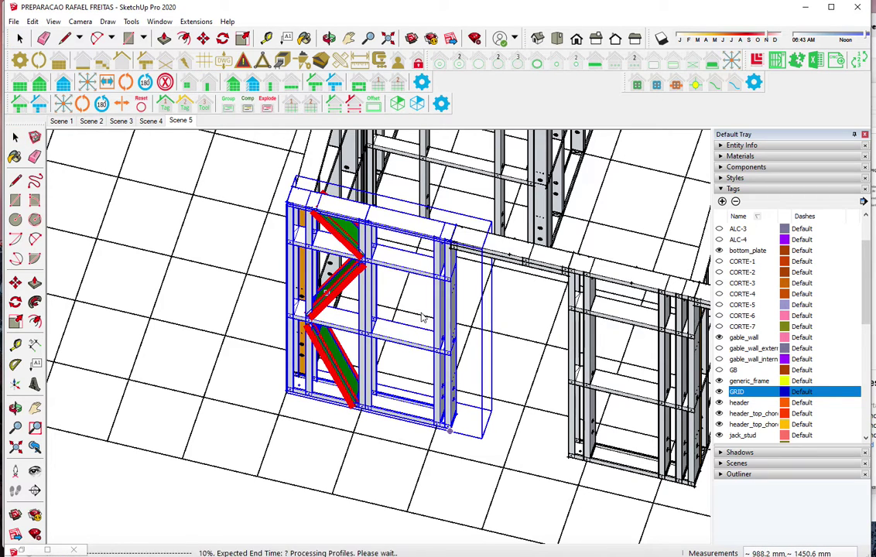
Re-run Internal Brace so green braces fill both bays of the panel
left_click(234, 83)
left_click(128, 441)
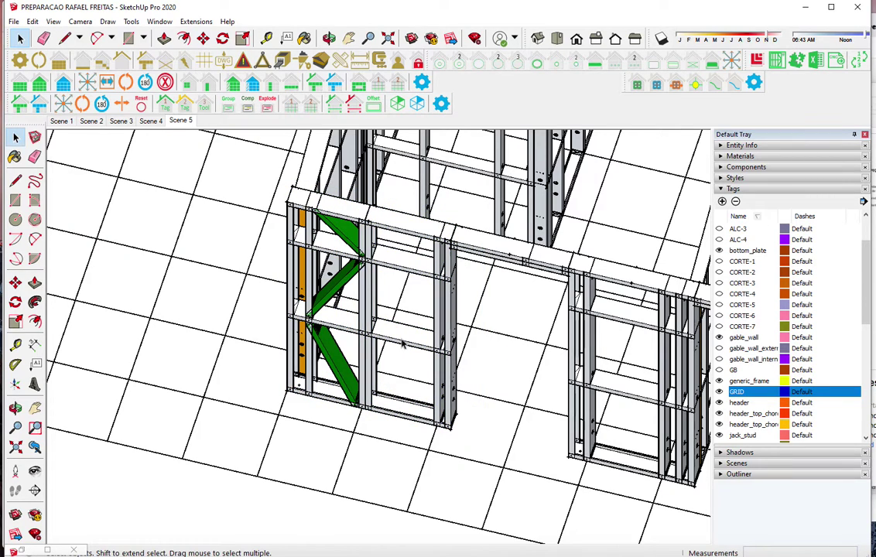
left_click(337, 332)
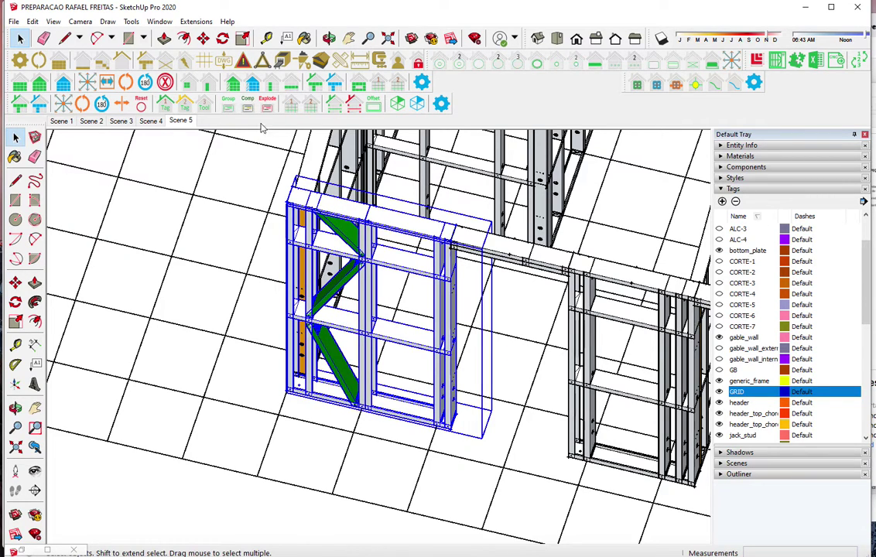
left_click(419, 349)
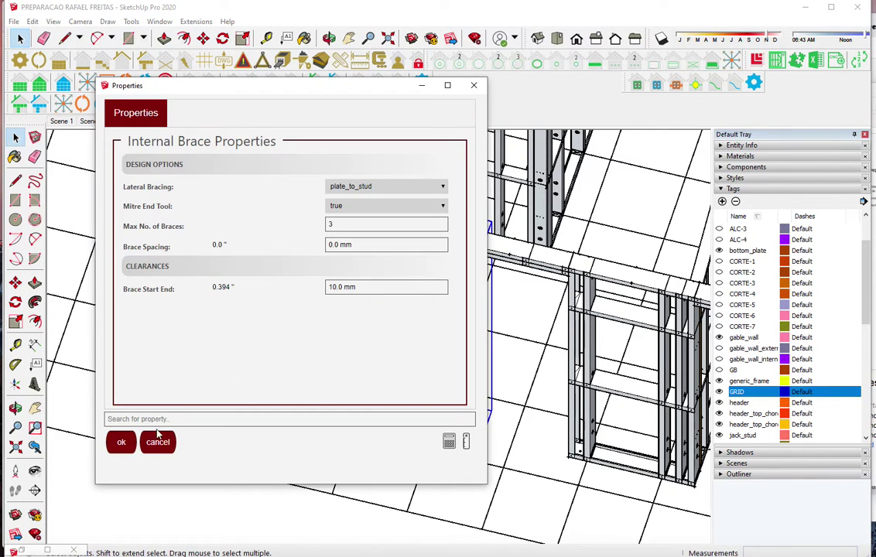
left_click(118, 443)
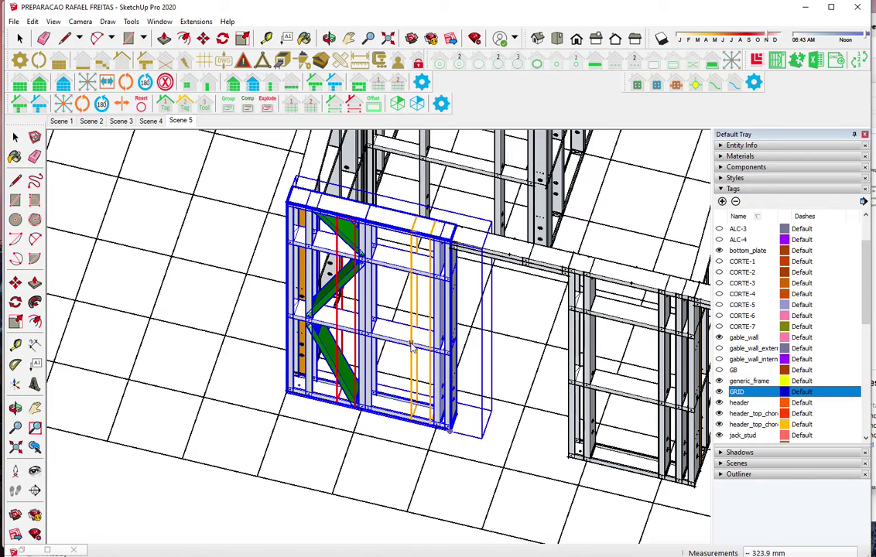
Place the extra stud in the narrow panel and reselect the braced wall
left_click(412, 350)
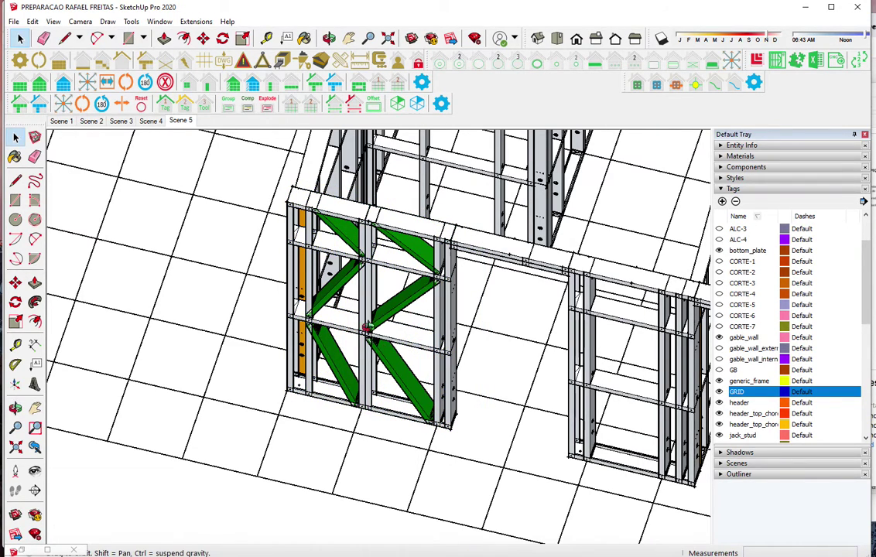
middle_click_drag(412, 350, 416, 313)
scroll(313, 393, "up", 5)
left_click(315, 408)
Delete the unwanted brace from the narrow wall panel
left_click(165, 82)
left_click(320, 238)
left_click(418, 310)
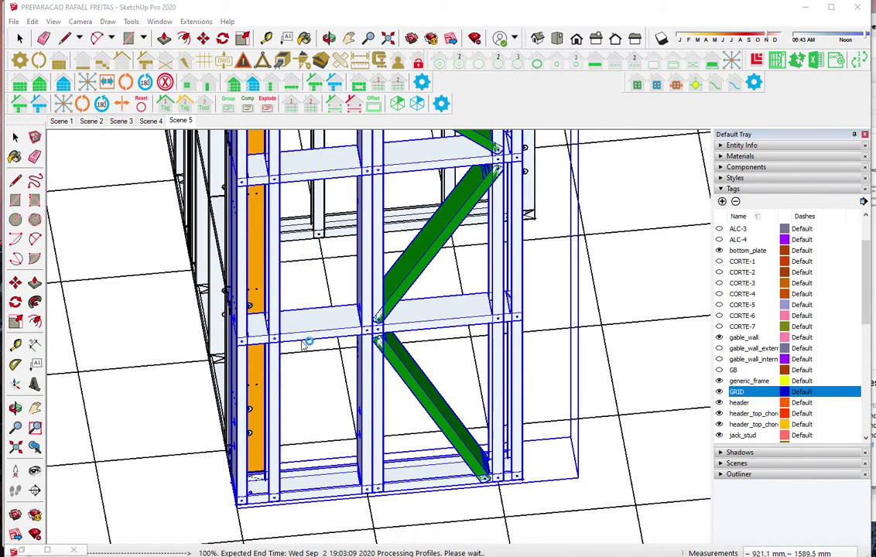
Add a new green brace to the wall bay and place an extra stud
left_click(304, 344)
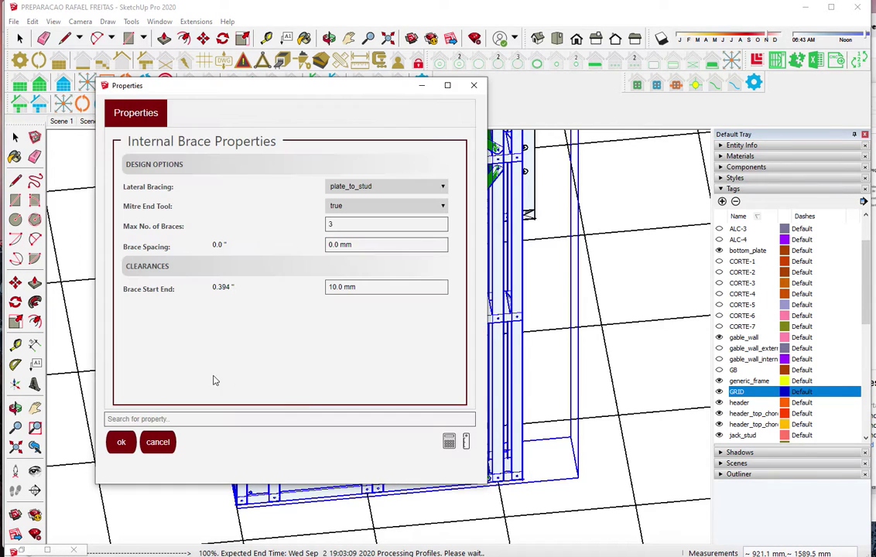
left_click(120, 443)
scroll(320, 359, "up", 2)
scroll(301, 341, "up", 2)
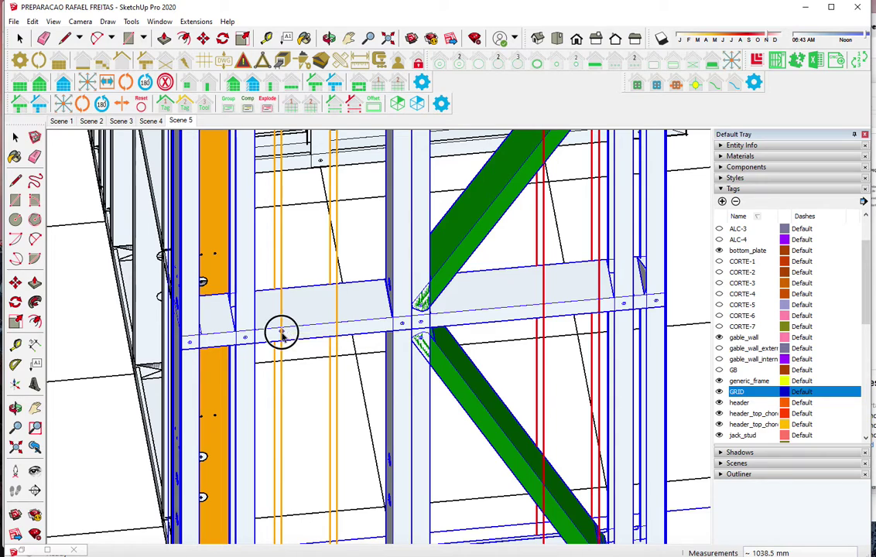
left_click(282, 333)
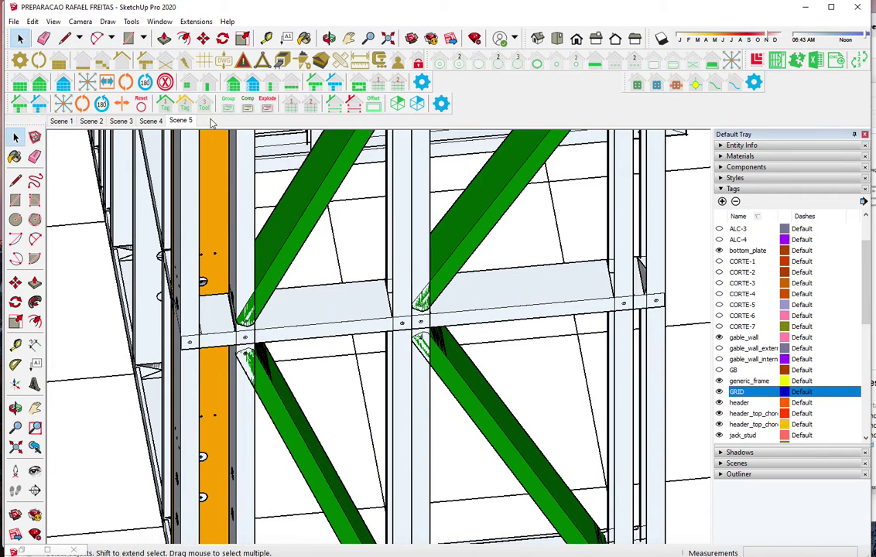
Select the wall frame and delete both left diagonal braces
left_click(164, 83)
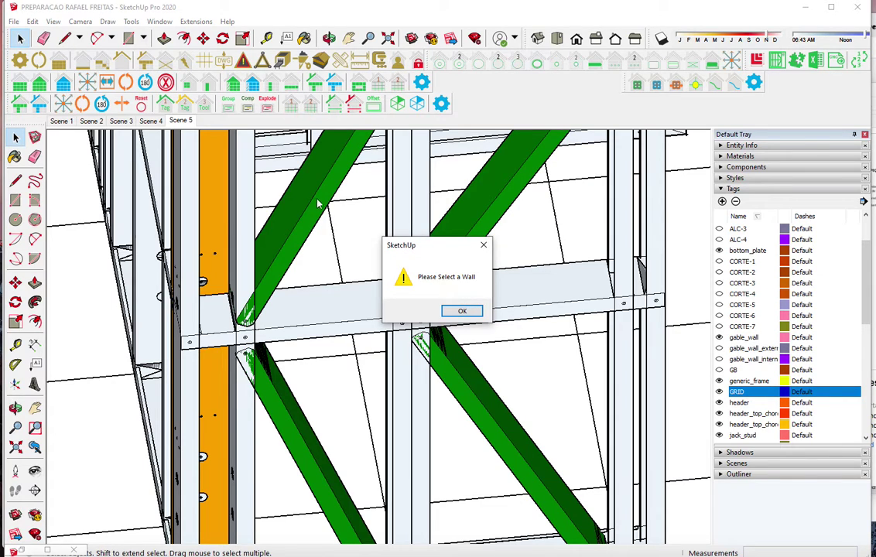
key("Return")
left_click(407, 259)
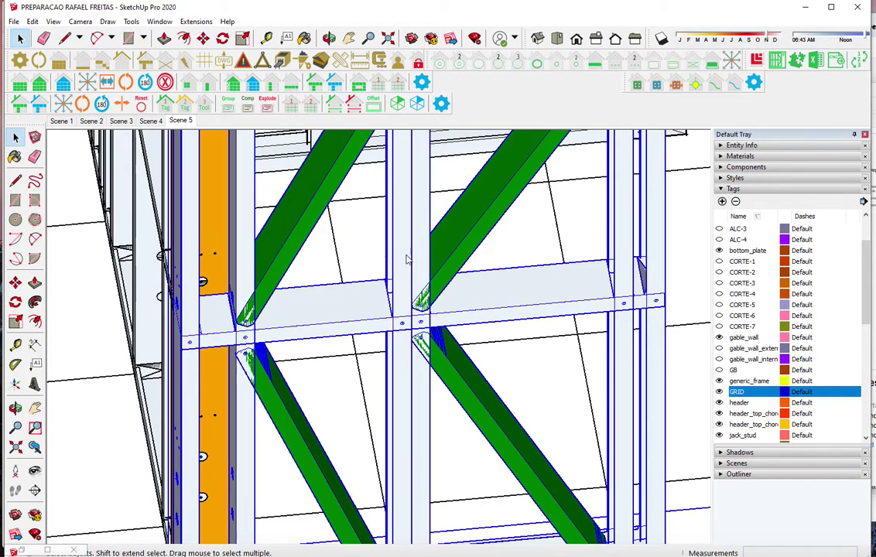
left_click(277, 254)
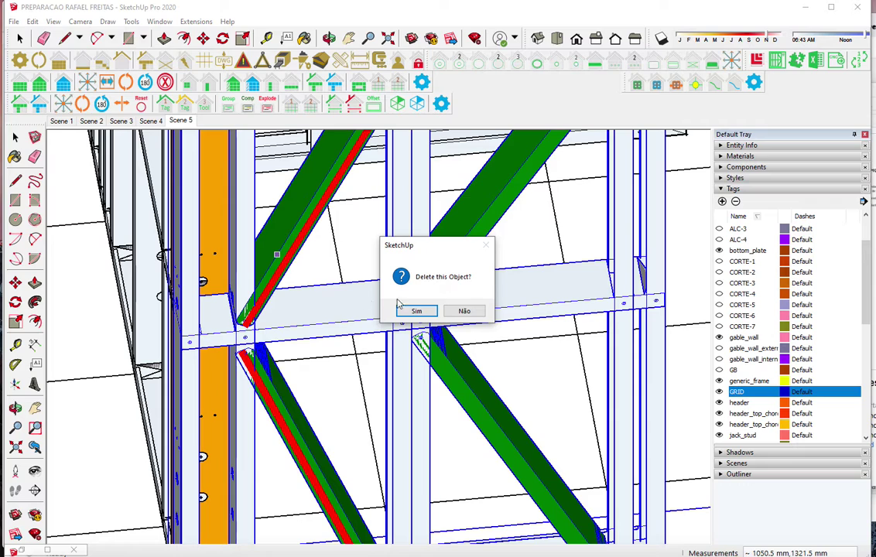
left_click(424, 311)
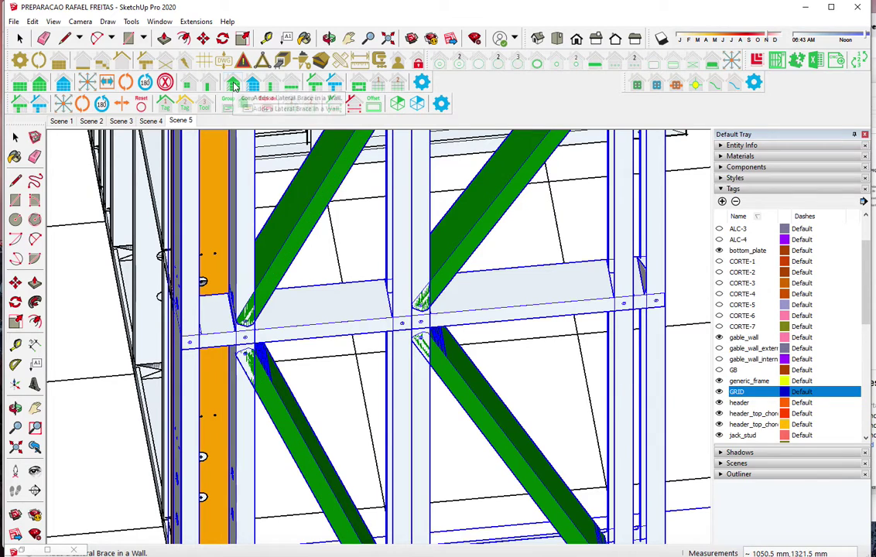
left_click(312, 203)
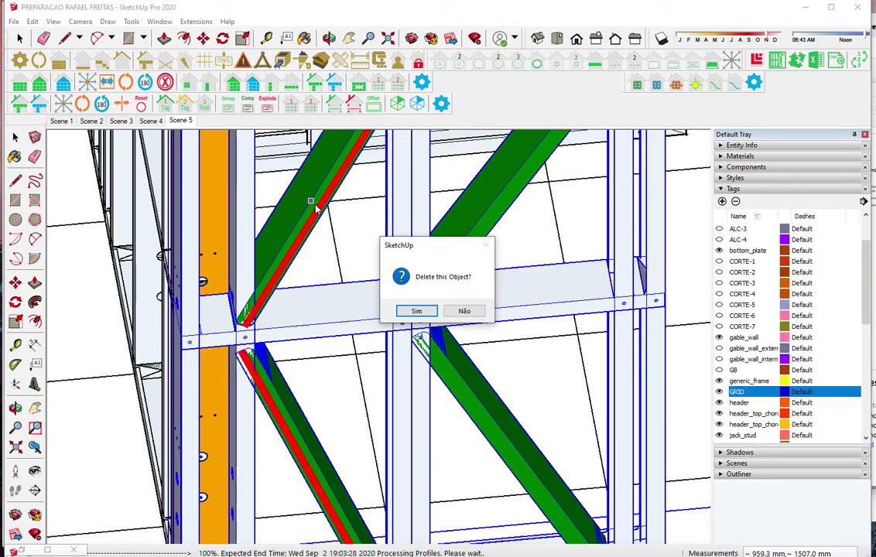
left_click(417, 309)
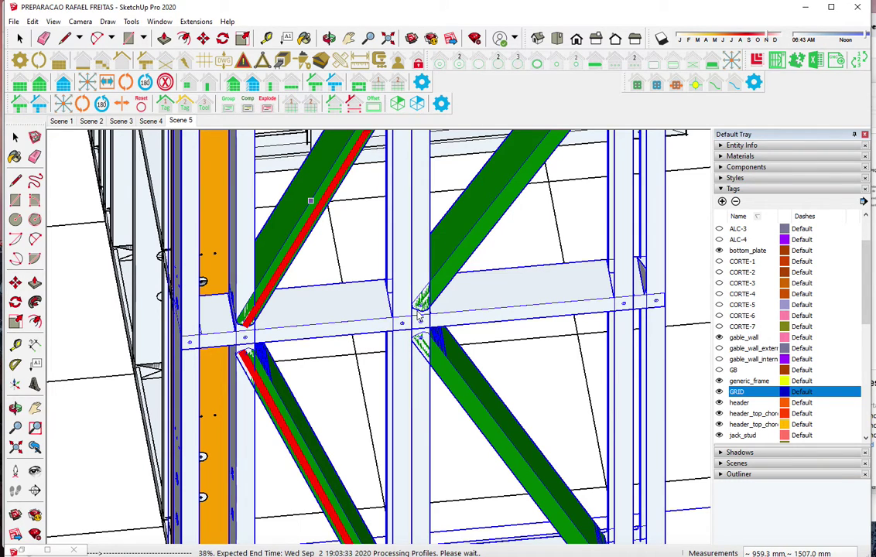
Fill the framed wall panel with green X-braces using default Internal Brace settings
left_click(233, 85)
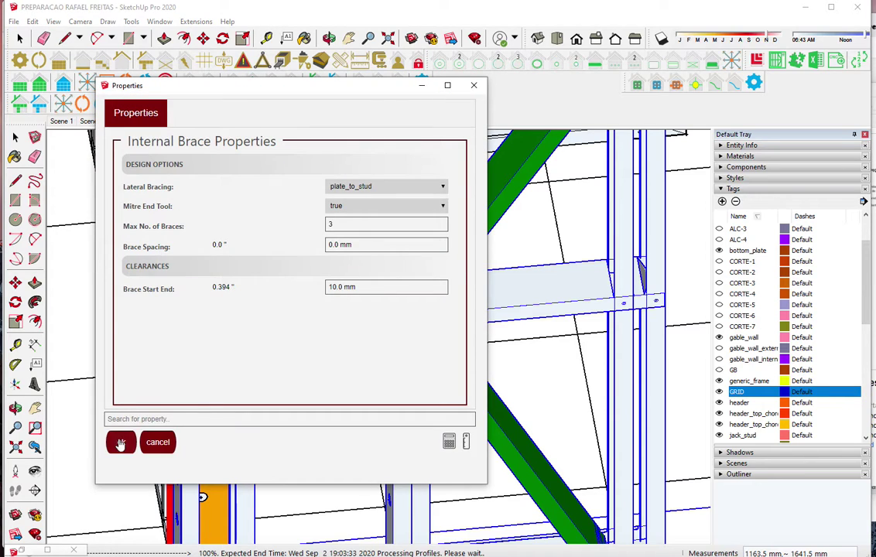
left_click(121, 443)
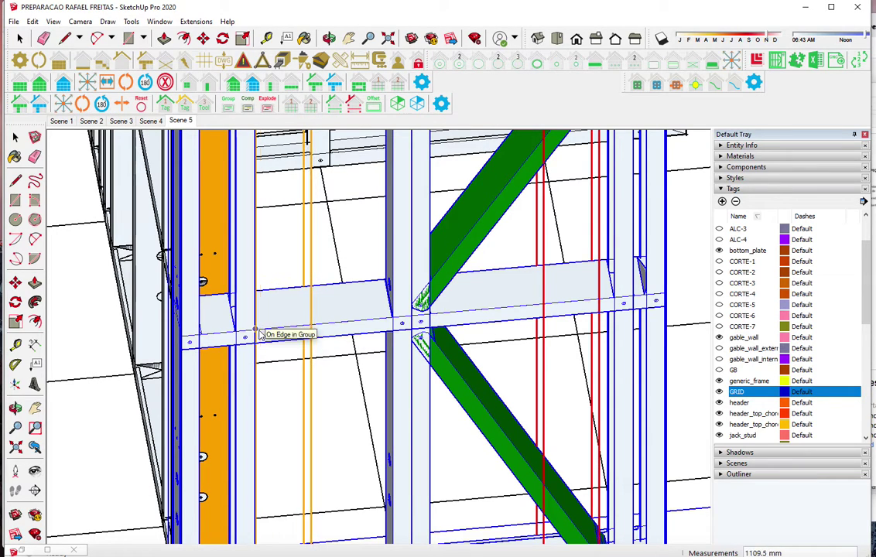
scroll(259, 334, "up", 3)
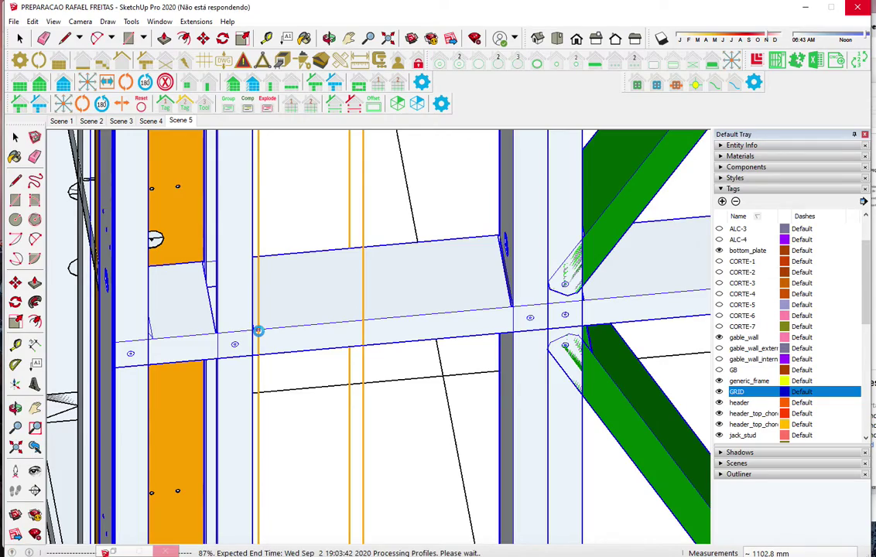
scroll(399, 357, "down", 5)
scroll(399, 361, "down", 3)
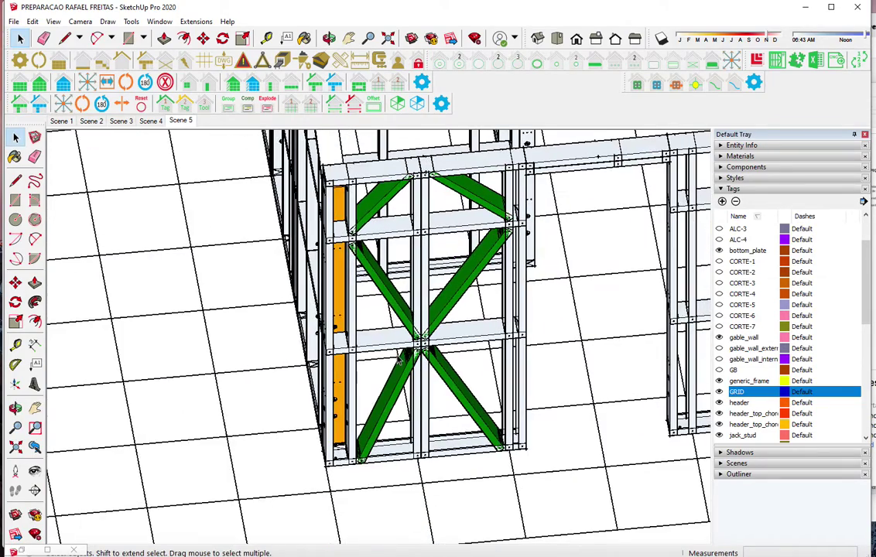
mouse_move(358, 361)
middle_mouse_down()
mouse_move(645, 405)
mouse_move(402, 422)
mouse_move(349, 391)
mouse_move(380, 425)
middle_mouse_up()
Zoom in on the gable walls and select the next wall framing group
scroll(379, 425, "up", 2)
scroll(372, 423, "up", 2)
scroll(356, 438, "up", 2)
scroll(357, 438, "up", 3)
scroll(355, 416, "up", 3)
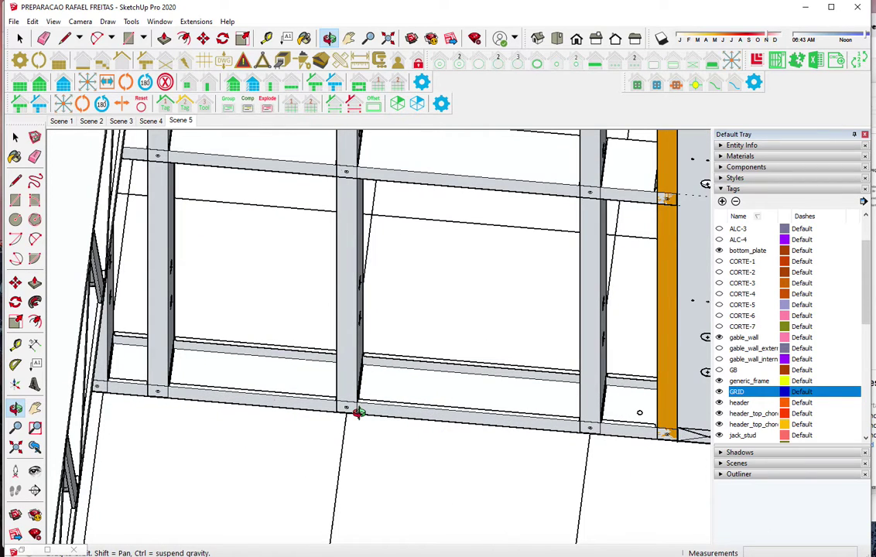
scroll(358, 411, "up", 2)
scroll(357, 412, "up", 2)
key("space")
left_click(334, 358)
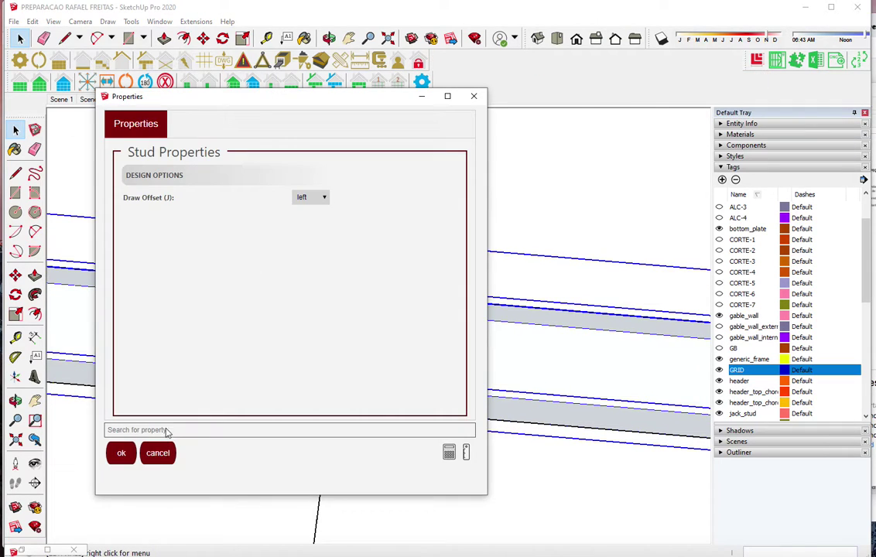
Place an extra stud in the sloped gable wall panel with default Stud settings
left_click(121, 454)
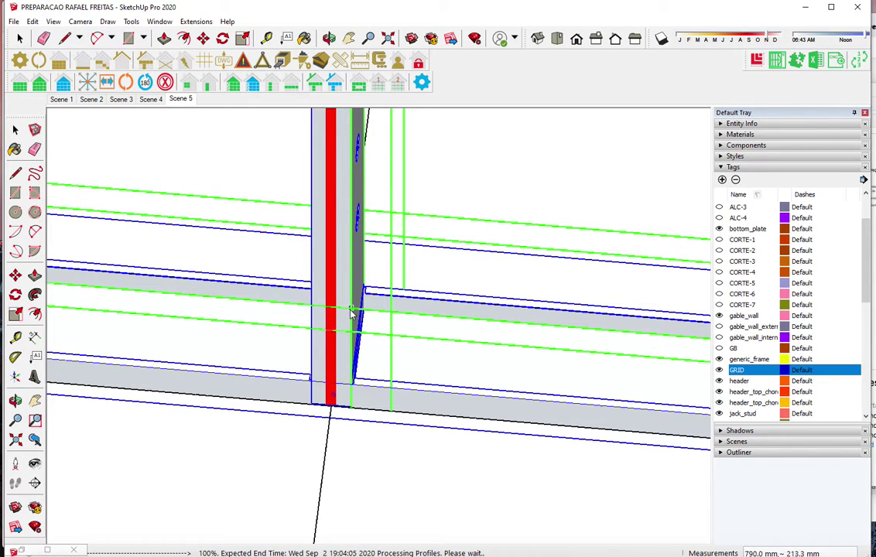
left_click(126, 82)
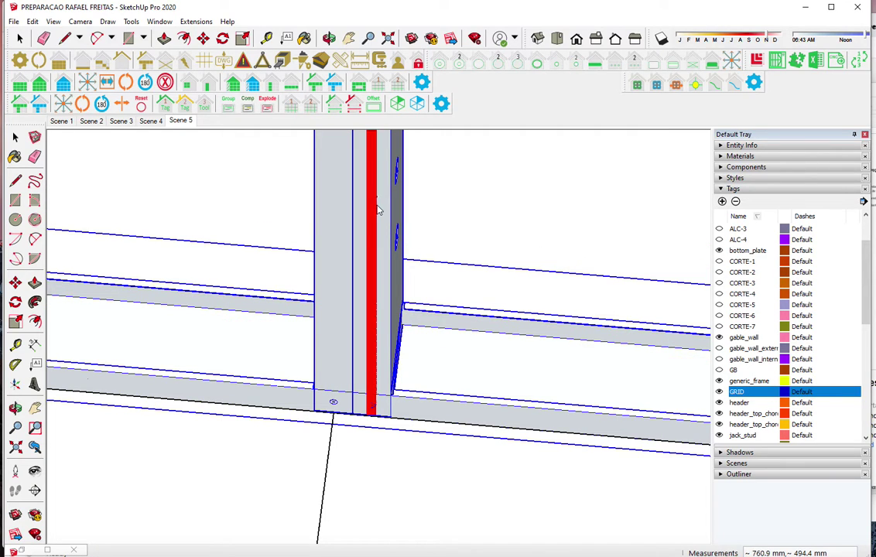
left_click(379, 214)
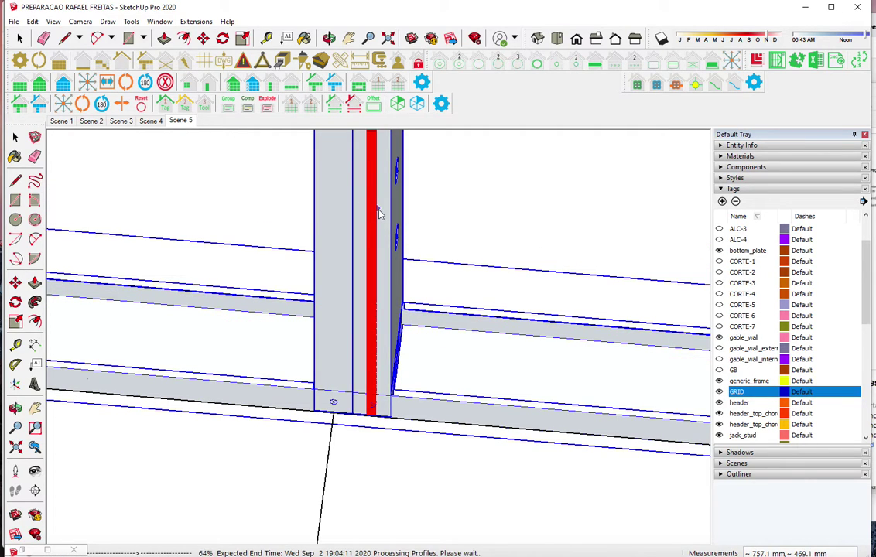
scroll(374, 364, "down", 3)
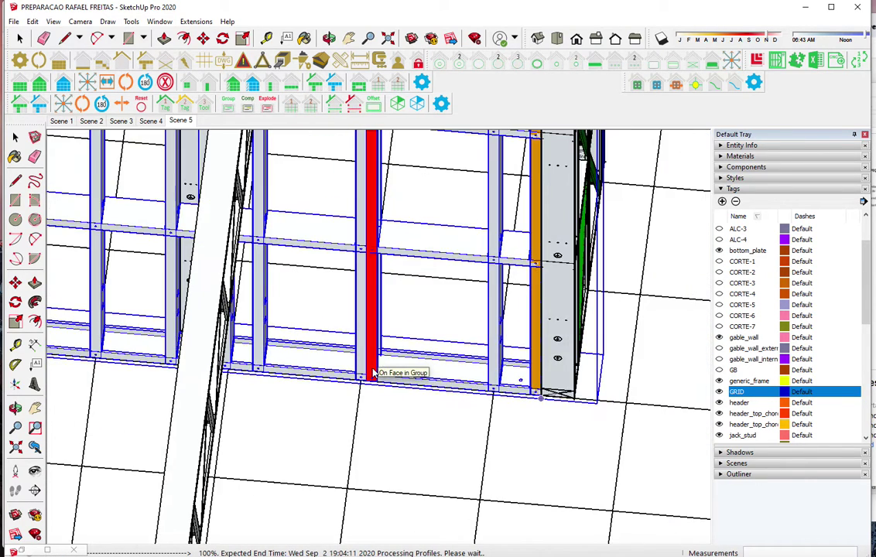
scroll(374, 373, "down", 2)
Brace the gable wall panel with green X-braces
left_click(230, 84)
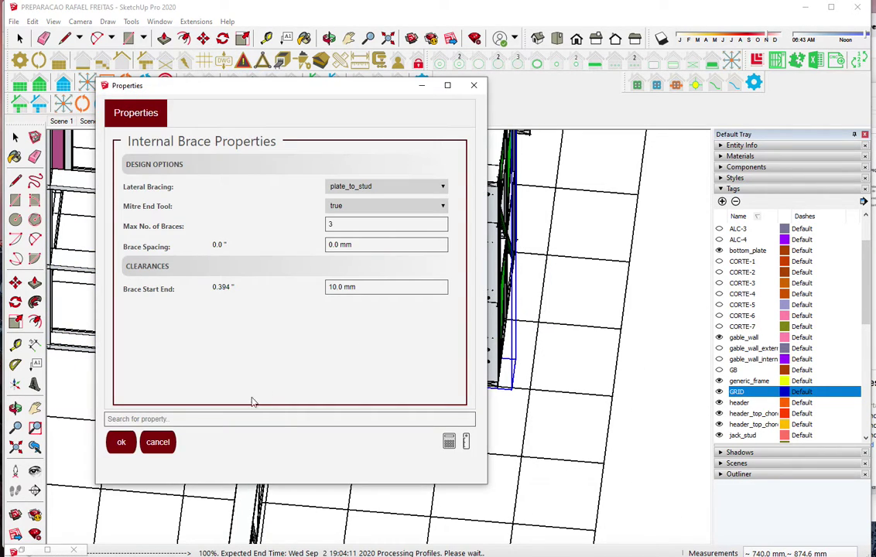
left_click(119, 442)
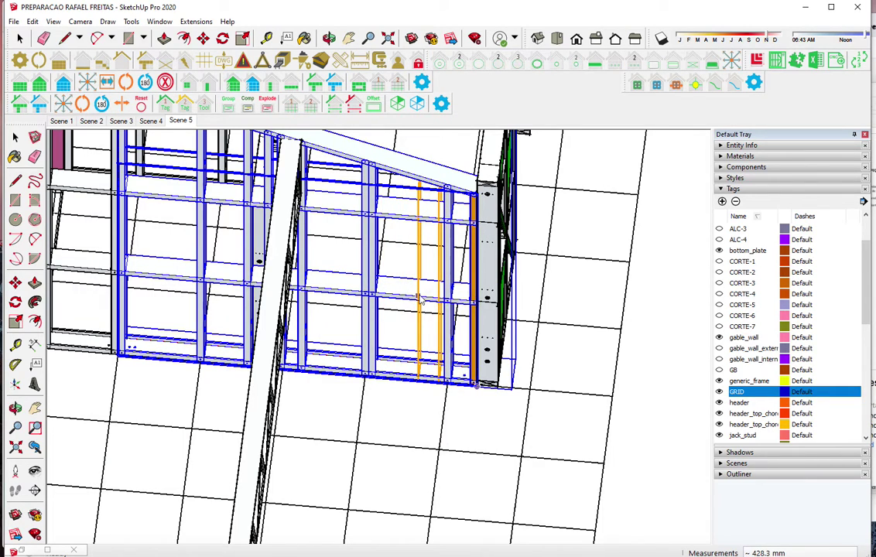
left_click(418, 298)
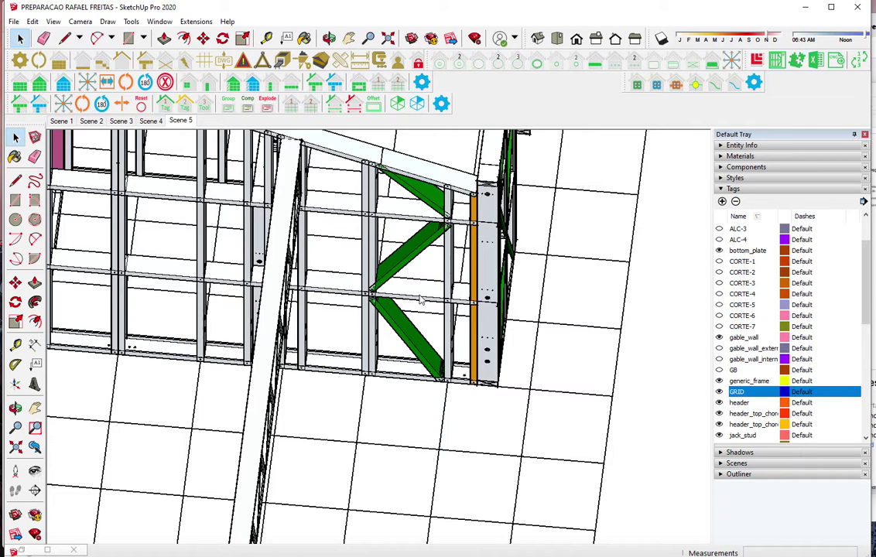
scroll(337, 293, "up", 2)
left_click(333, 294)
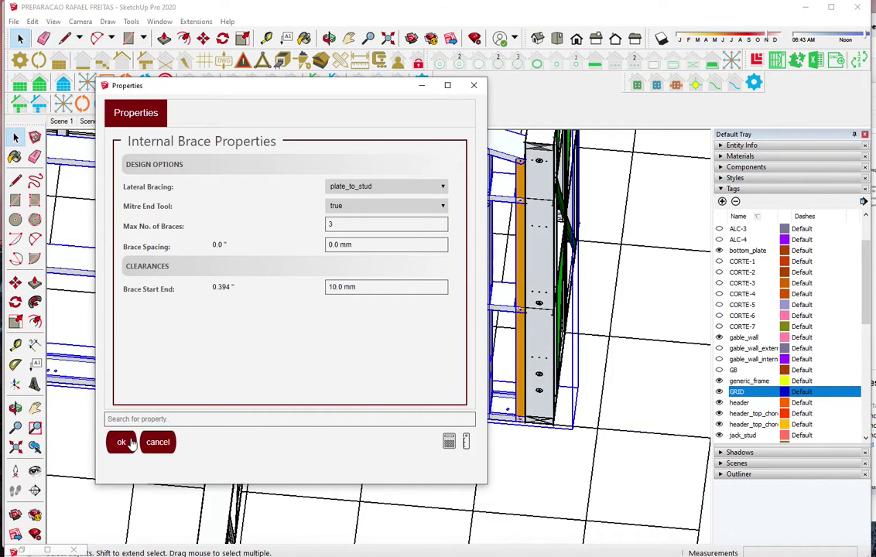
left_click(131, 442)
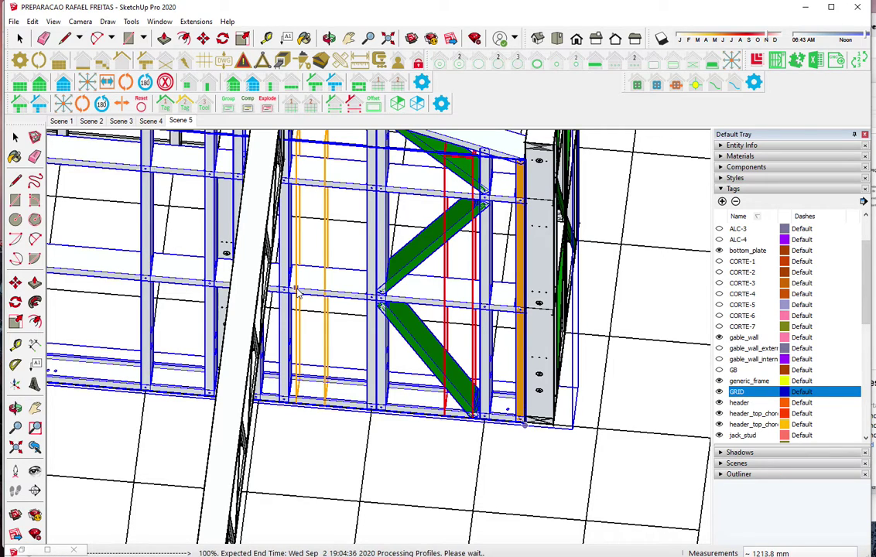
Orbit the model and check the PDF floor plan before returning to SketchUp
scroll(549, 298, "down", 3)
mouse_move(549, 296)
middle_mouse_down()
mouse_move(563, 270)
mouse_move(582, 276)
middle_mouse_up()
key("alt+Tab")
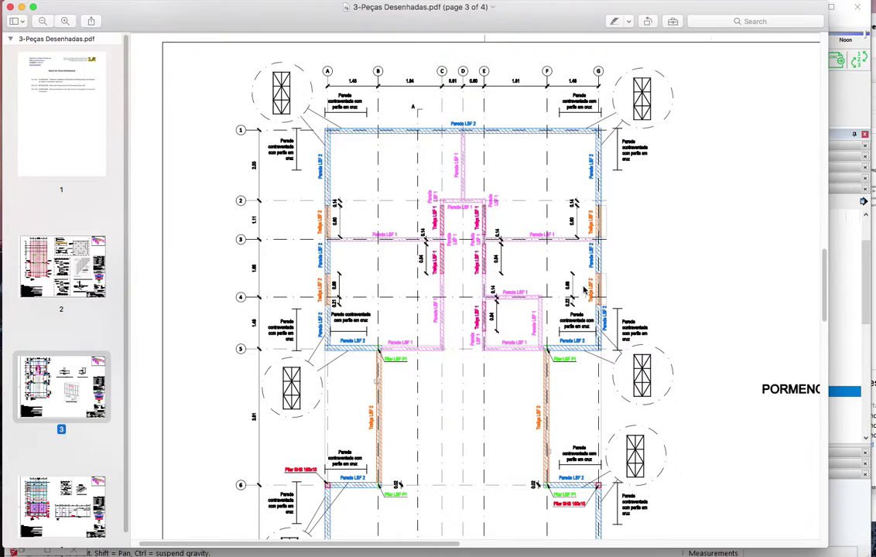
scroll(579, 319, "down", 2)
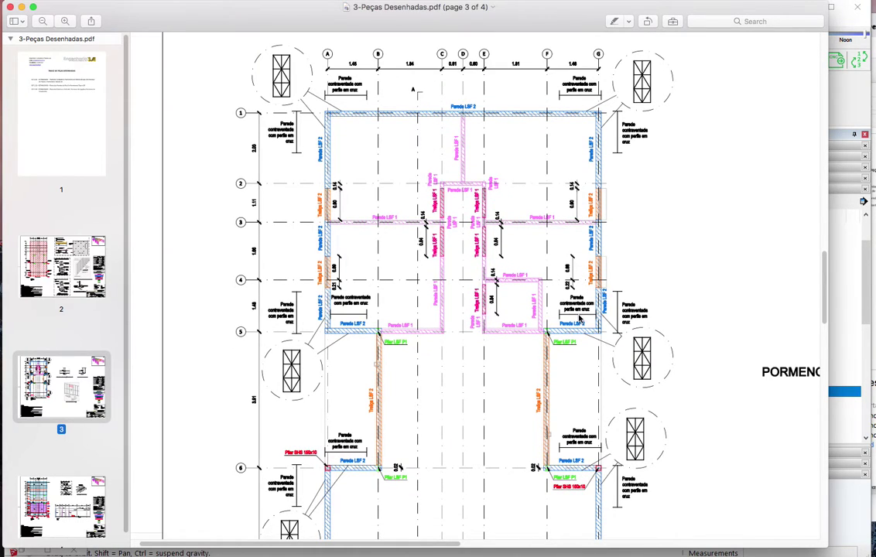
key("alt+Tab")
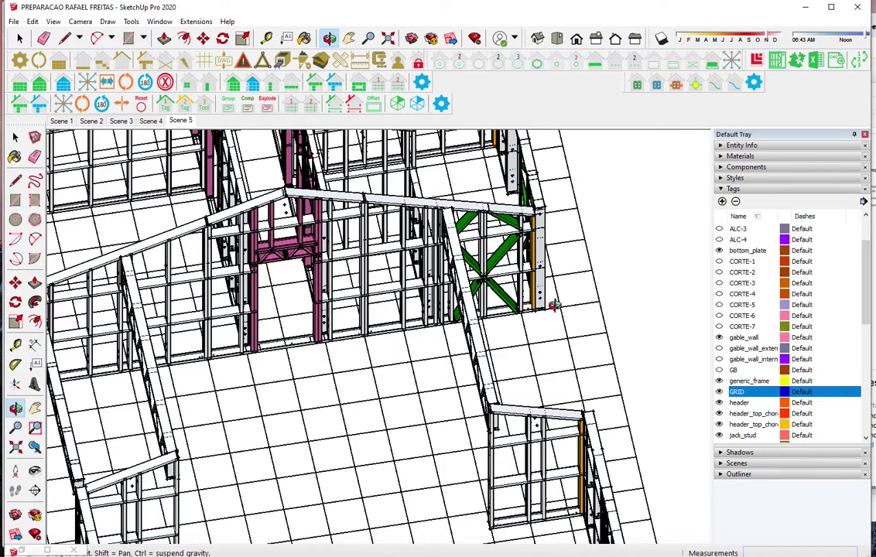
Zoom in and select the lower-left wall framing
scroll(553, 306, "up", 2)
scroll(553, 306, "up", 2)
scroll(195, 351, "up", 2)
scroll(196, 350, "up", 2)
scroll(195, 351, "up", 2)
scroll(112, 364, "up", 2)
scroll(196, 297, "up", 2)
scroll(207, 305, "up", 2)
key("space")
left_click(207, 305)
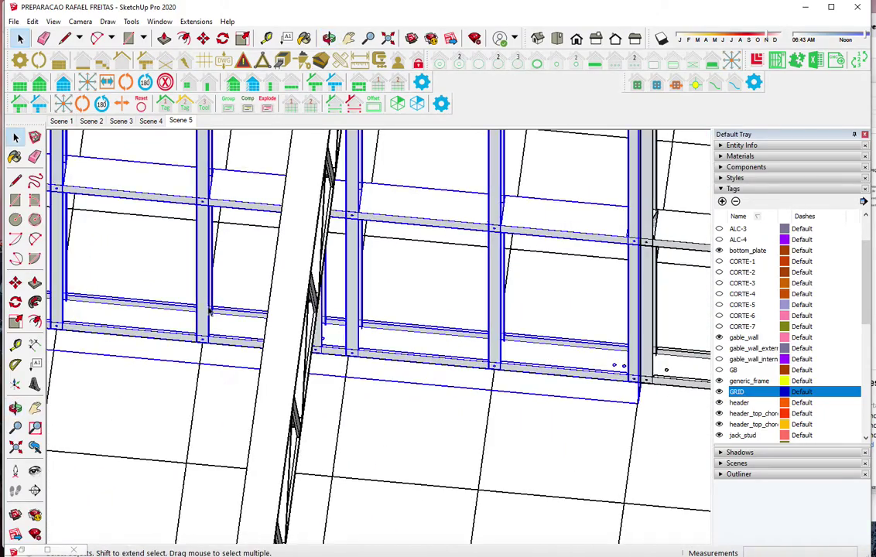
Place an extra stud in the wall with Draw Offset set to right
left_click(273, 87)
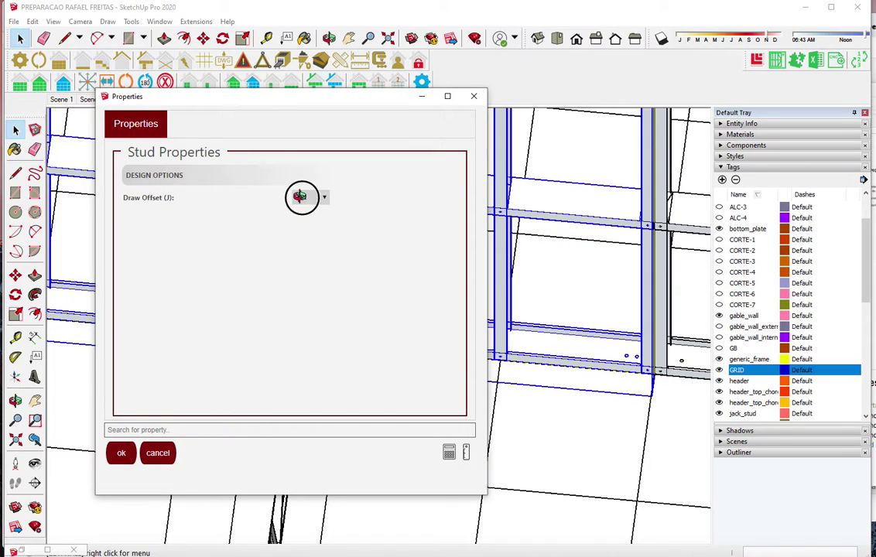
left_click(300, 196)
left_click(306, 227)
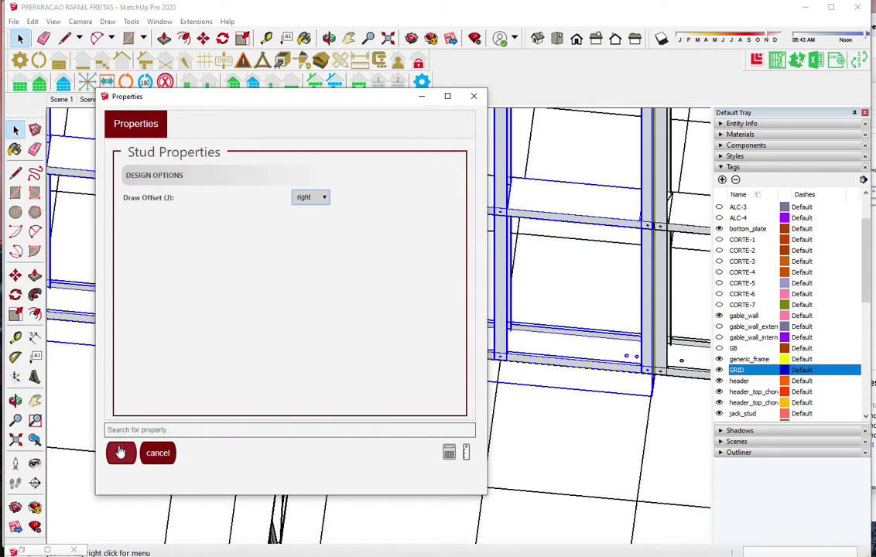
left_click(120, 452)
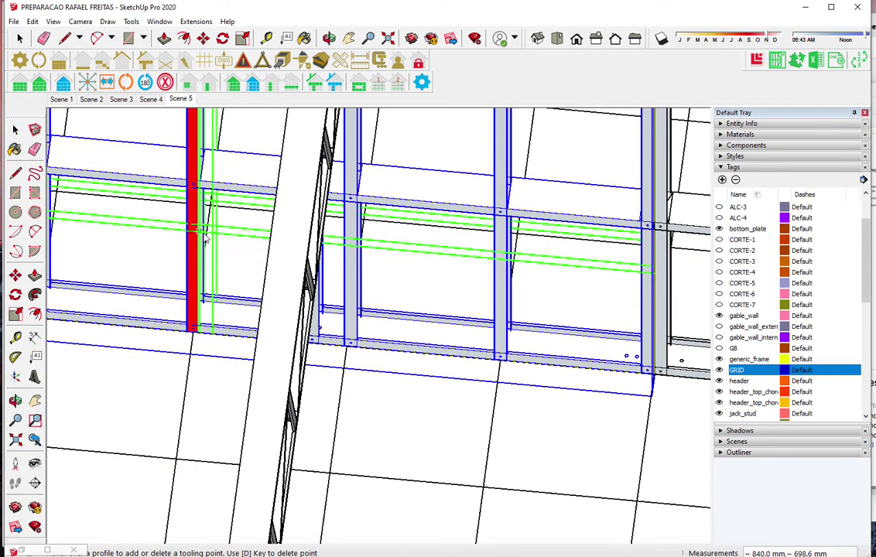
left_click(205, 240)
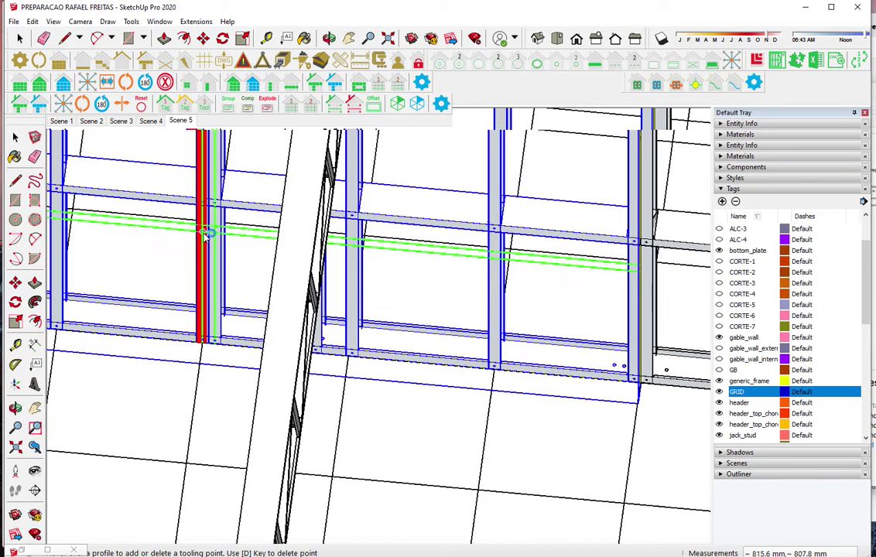
Place a second right-offset stud beside the first, then orbit toward the next wall
scroll(205, 236, "up", 2)
scroll(200, 255, "up", 1)
key("space")
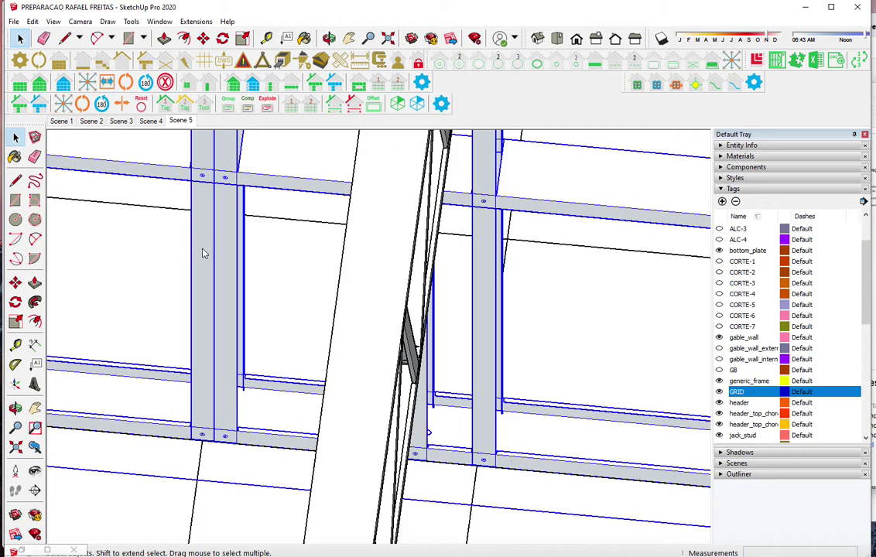
key("s")
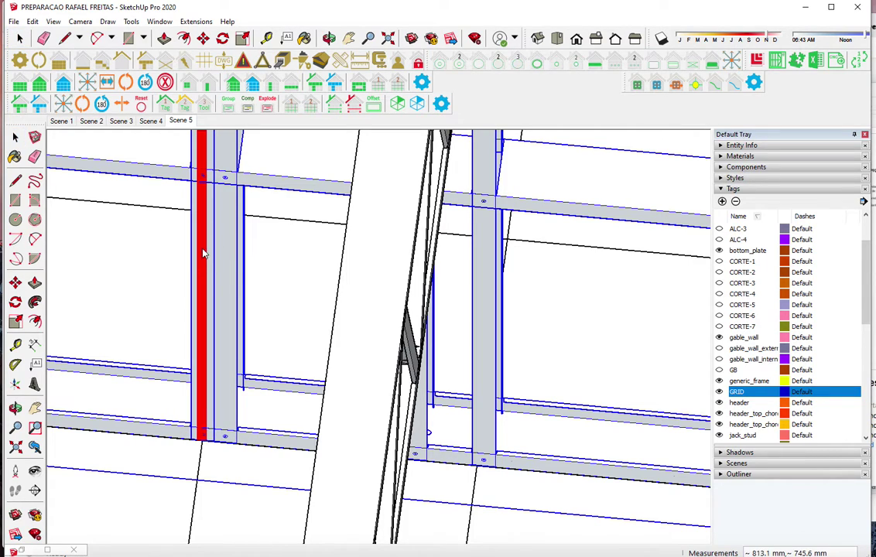
left_click(203, 254)
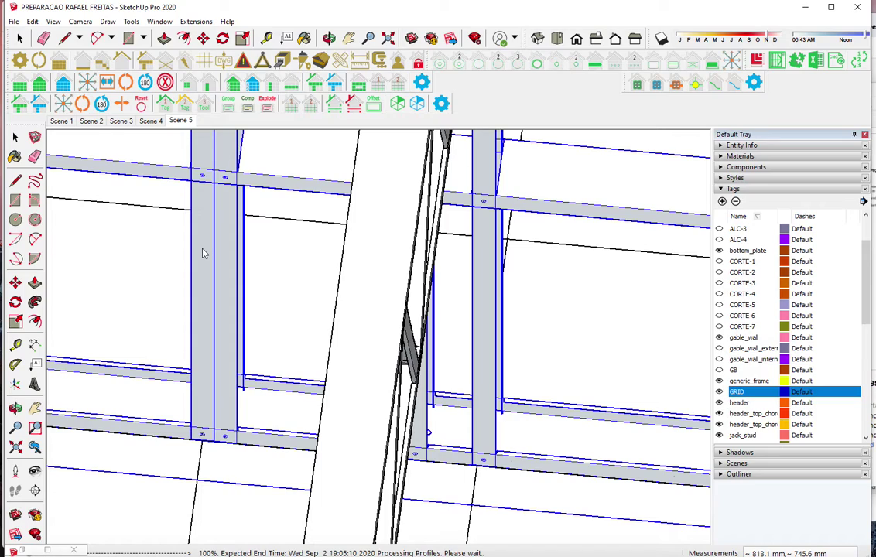
middle_click_drag(203, 254, 307, 172)
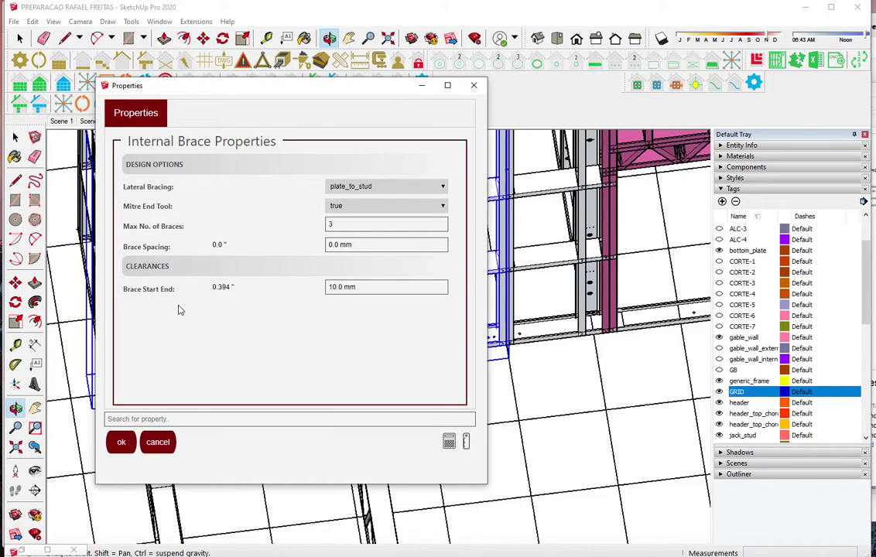
Fill the sloped wall panel with green X-braces using default Internal Brace settings
left_click(121, 442)
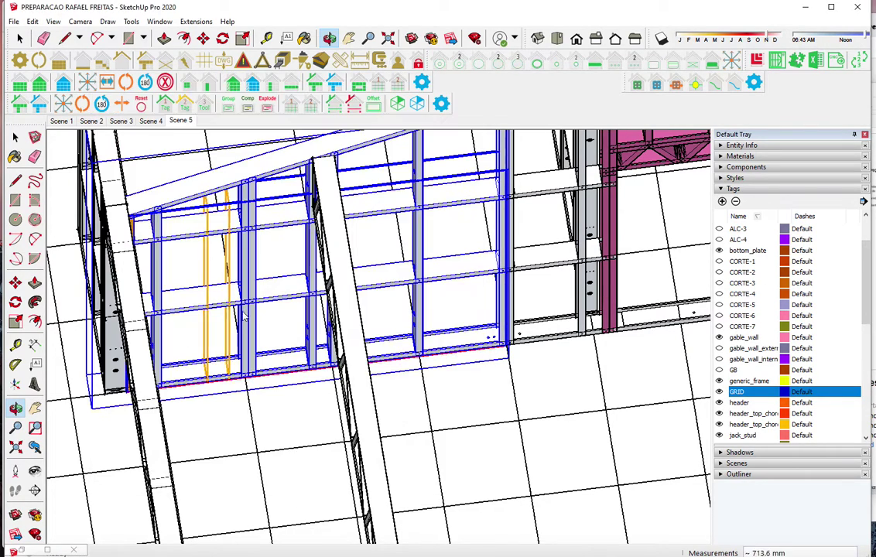
left_click(188, 310)
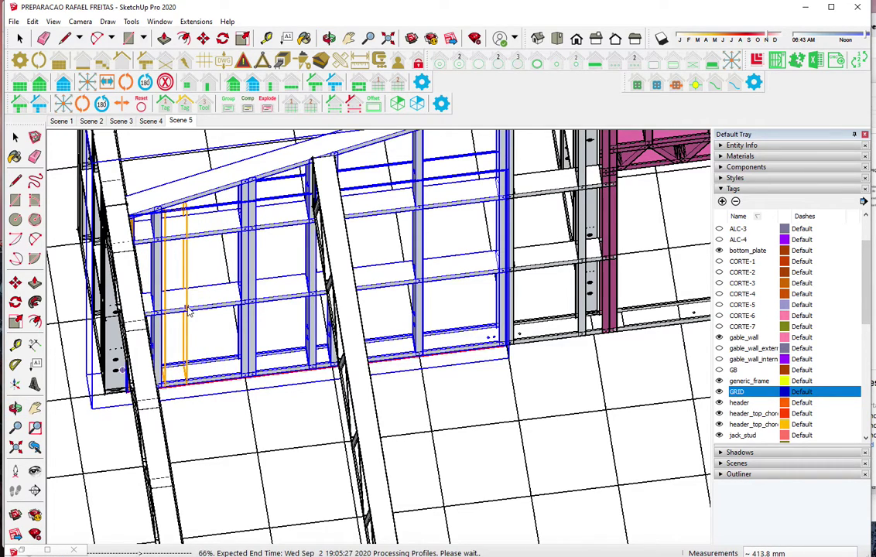
left_click(264, 290)
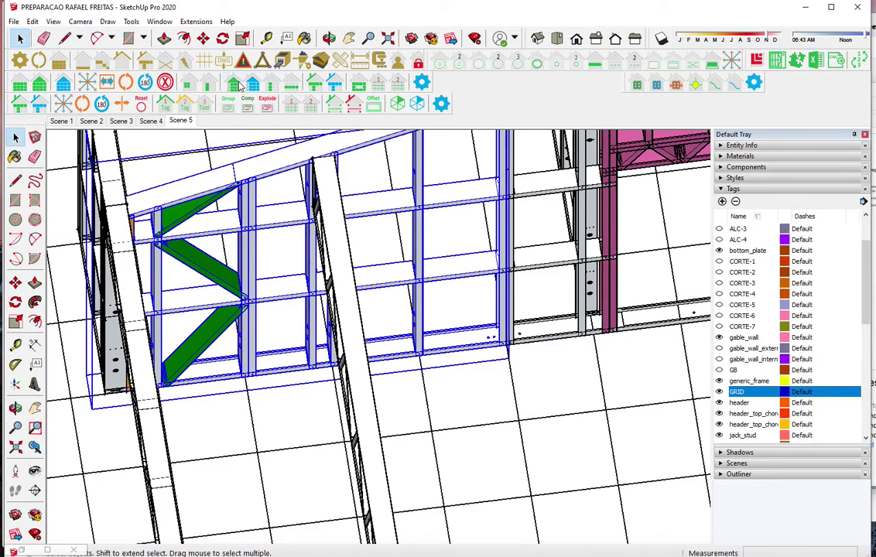
double_click(295, 304)
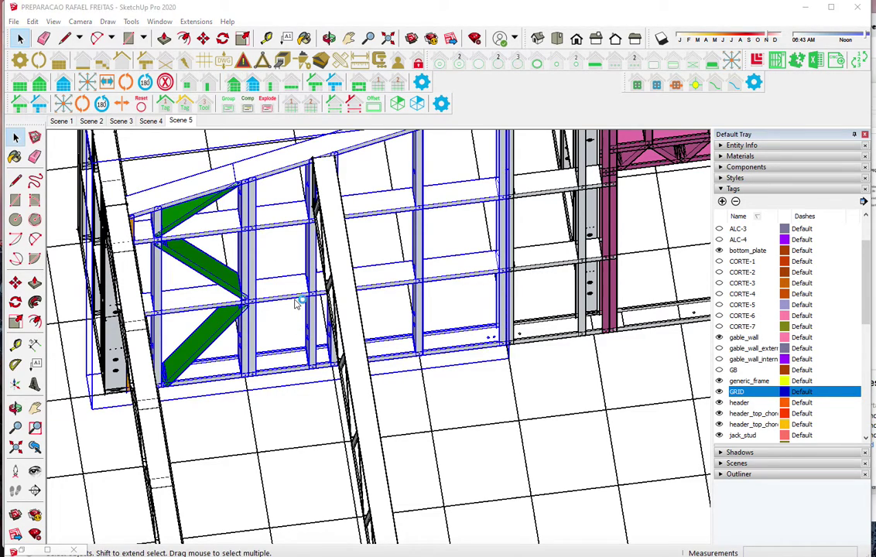
left_click(121, 442)
Move the stud guide and set the extra stud beside the brace
scroll(312, 308, "up", 3)
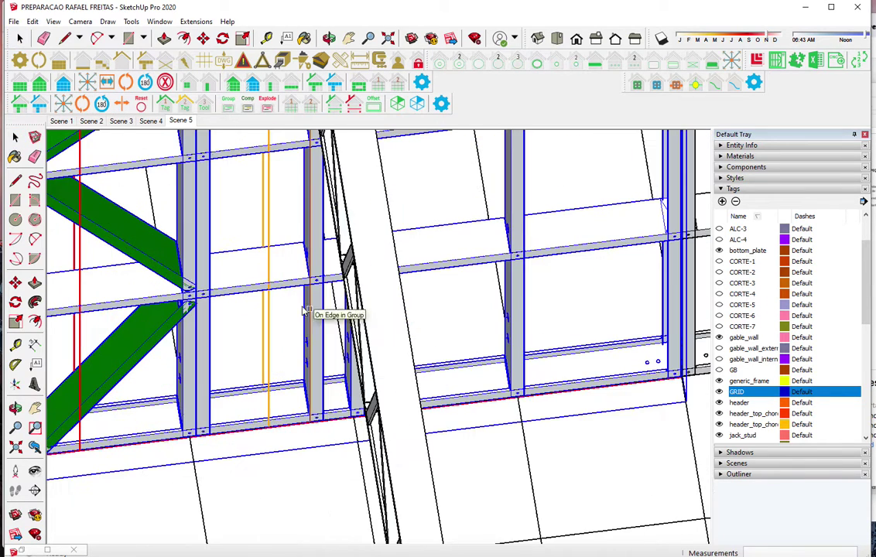
scroll(297, 279, "up", 2)
key("m")
left_click(303, 272)
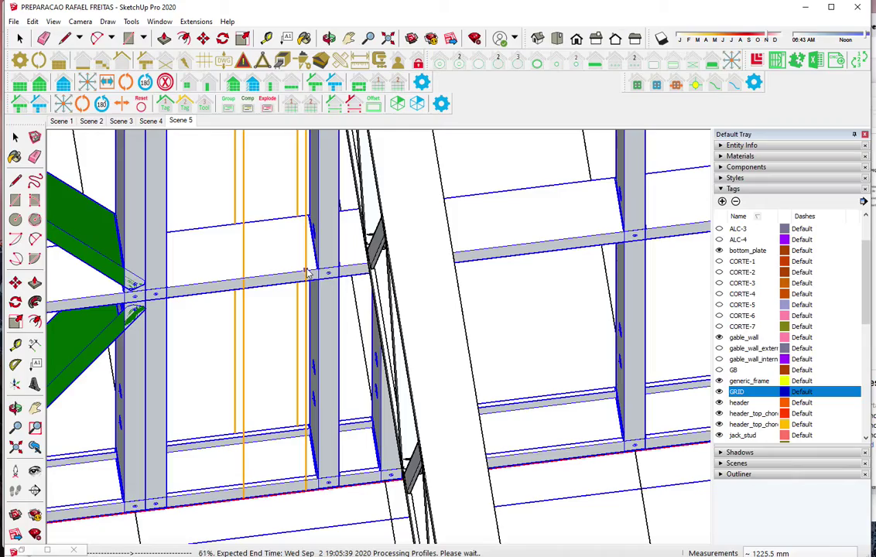
Orbit to view the wall framing from above, then from an oblique angle
scroll(307, 272, "down", 3)
mouse_move(307, 272)
middle_mouse_down()
mouse_move(249, 363)
mouse_move(319, 305)
mouse_move(336, 336)
mouse_move(587, 358)
mouse_move(593, 350)
mouse_move(383, 472)
mouse_move(426, 464)
middle_mouse_up()
scroll(425, 465, "up", 2)
scroll(425, 465, "up", 2)
scroll(425, 464, "up", 2)
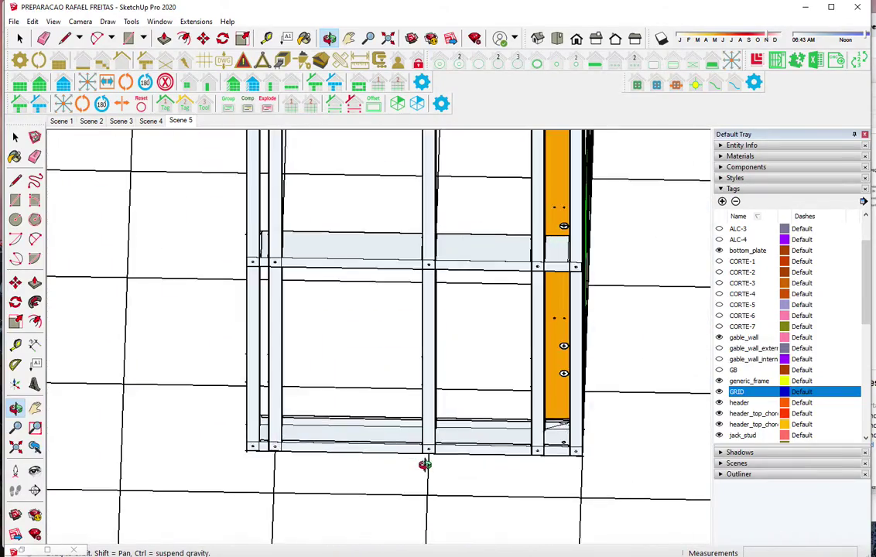
scroll(494, 416, "up", 2)
middle_click_drag(494, 416, 429, 393)
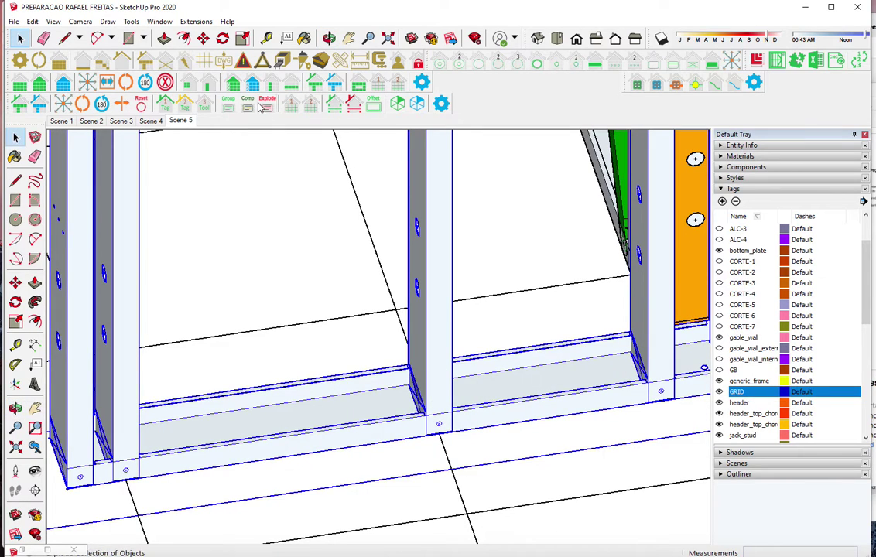
Double the stud beside the braced panel with default Stud settings
left_click(280, 85)
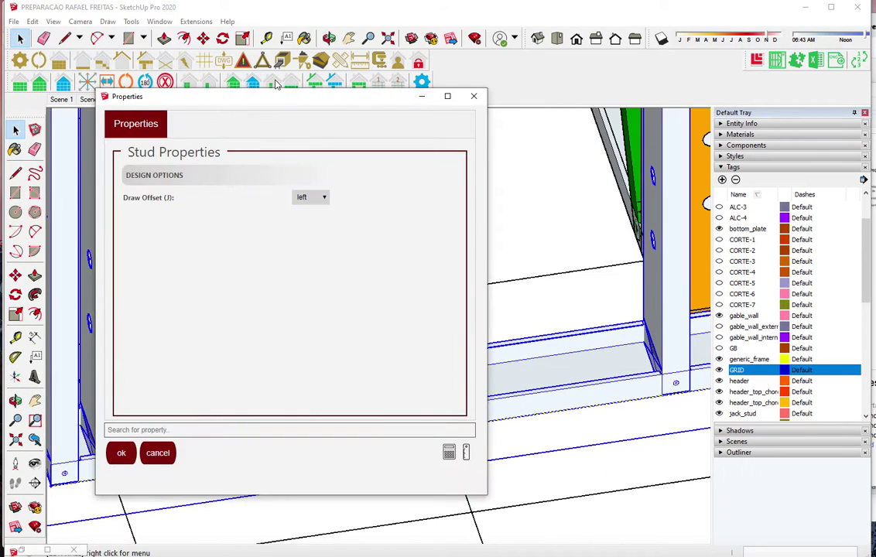
left_click(123, 454)
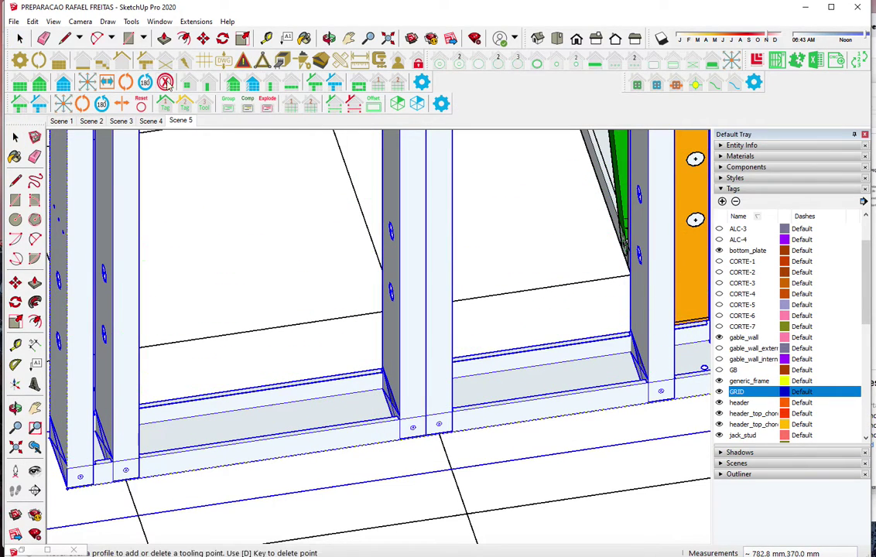
left_click(415, 198)
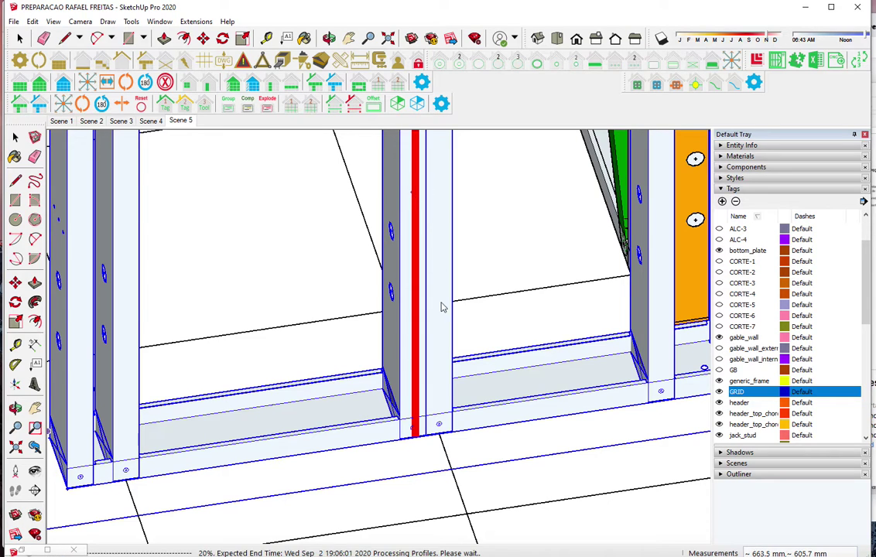
scroll(441, 307, "down", 1)
scroll(410, 333, "down", 3)
scroll(378, 362, "down", 3)
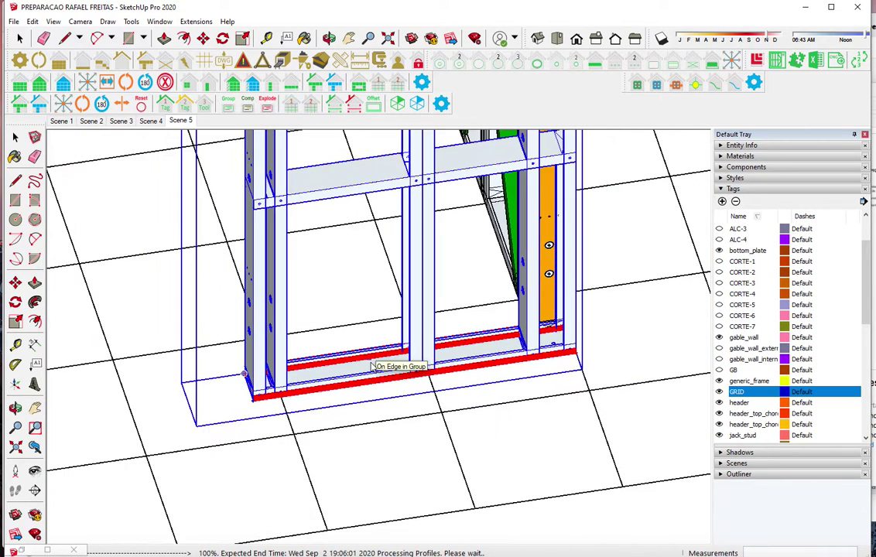
Apply default Internal Brace settings within the panel
left_click(248, 91)
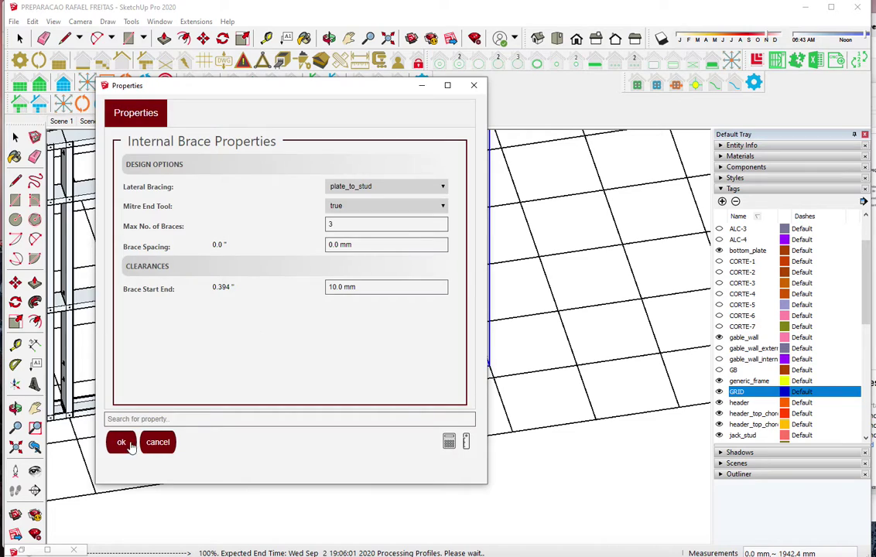
left_click(119, 442)
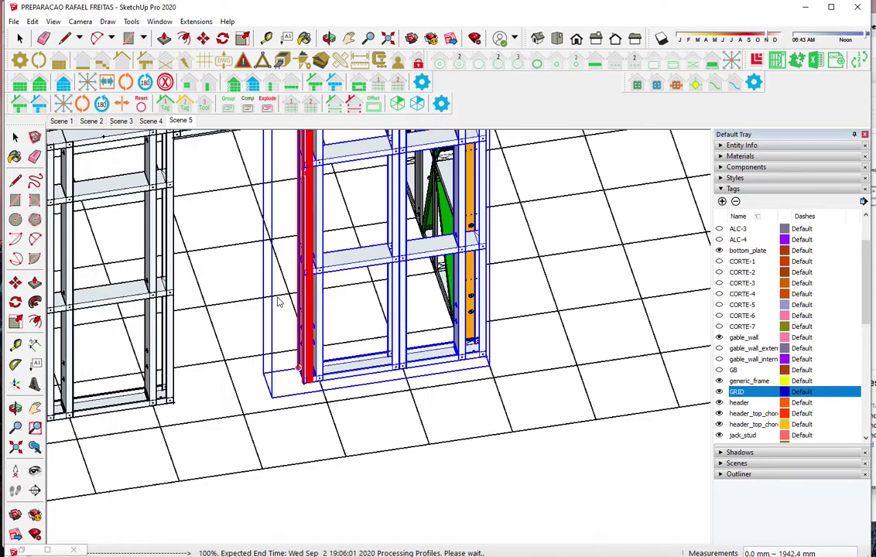
left_click(342, 263)
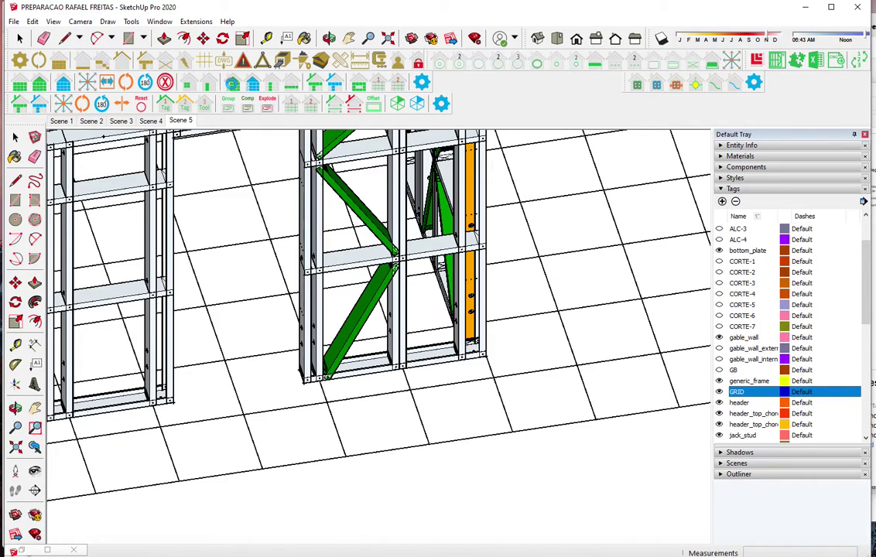
key("space")
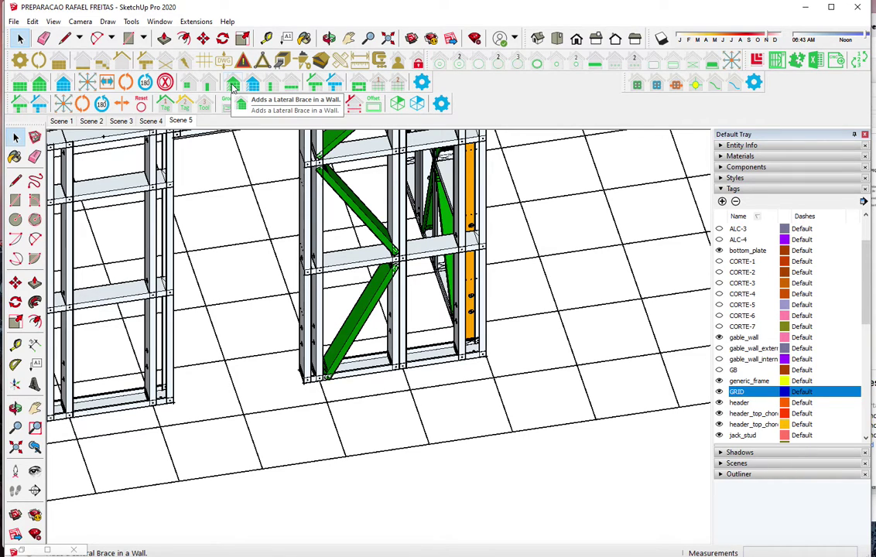
Select the next wall frame and add green X-braces to it
left_click(232, 85)
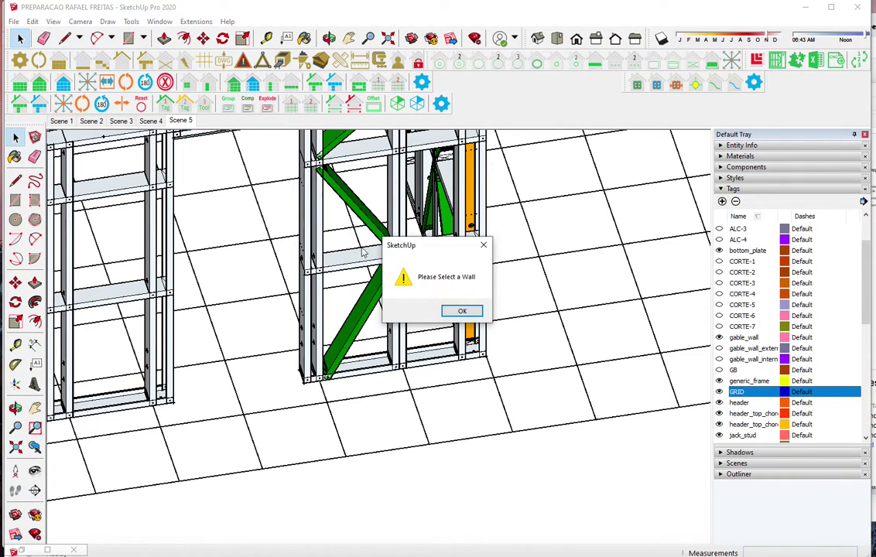
left_click(462, 310)
left_click(348, 225)
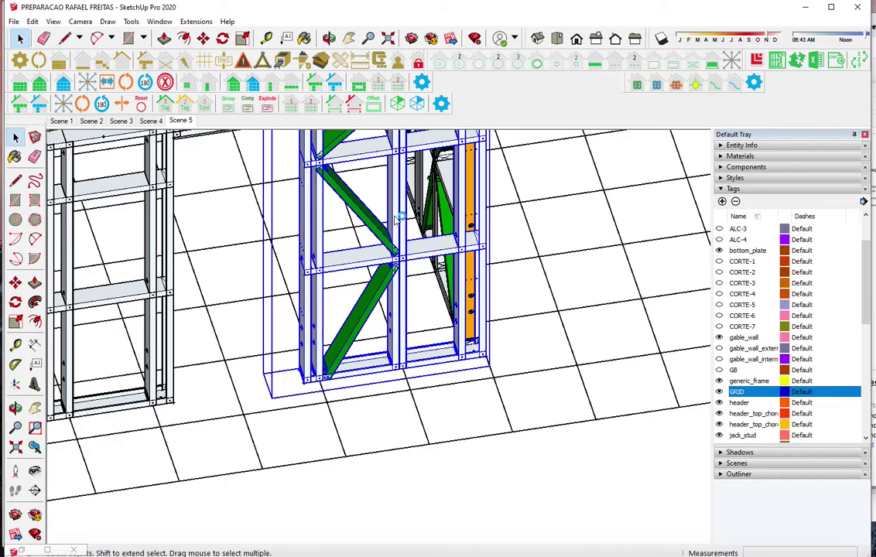
left_click(229, 91)
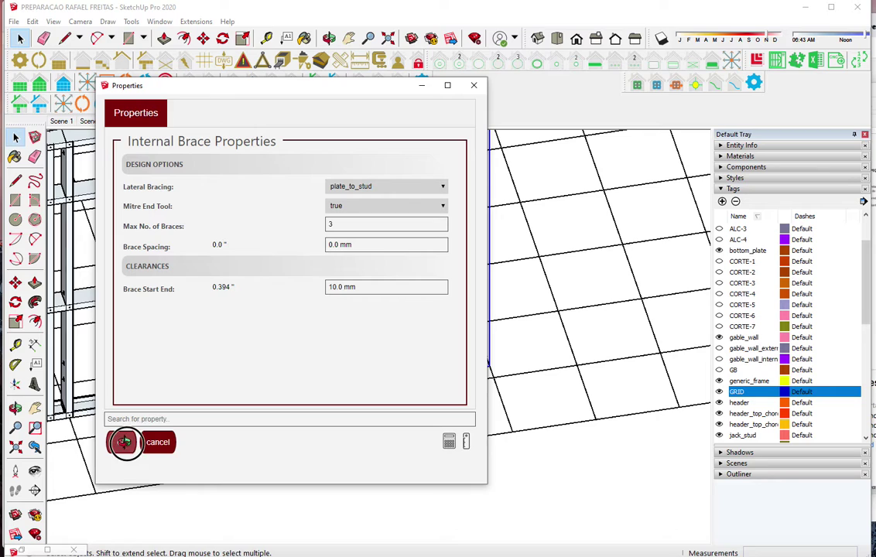
left_click(123, 443)
scroll(457, 248, "up", 2)
scroll(457, 247, "up", 3)
scroll(457, 247, "up", 3)
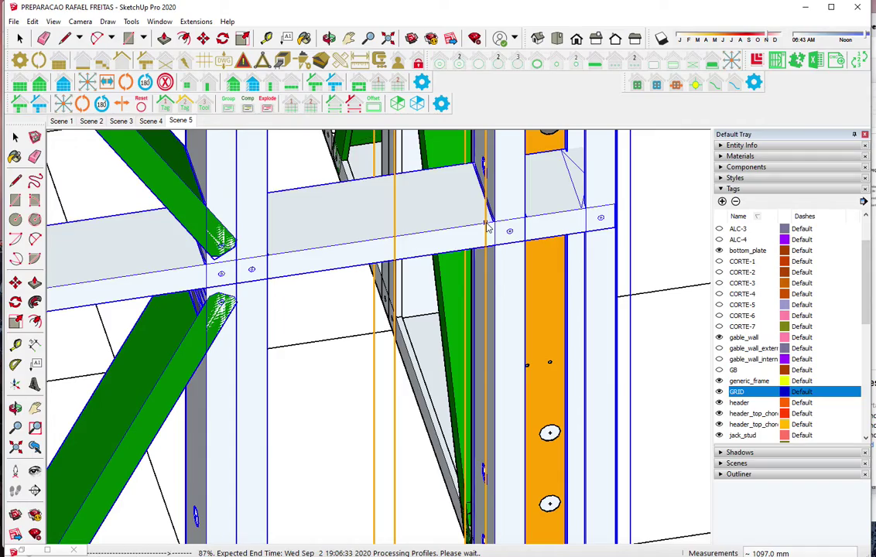
Orbit out to view the whole frame and trusses from several angles
mouse_move(415, 267)
middle_mouse_down()
mouse_move(248, 335)
mouse_move(469, 322)
mouse_move(514, 306)
mouse_move(303, 334)
mouse_move(56, 270)
mouse_move(56, 245)
mouse_move(350, 278)
mouse_move(403, 260)
mouse_move(227, 326)
middle_mouse_up()
scroll(336, 286, "down", 2)
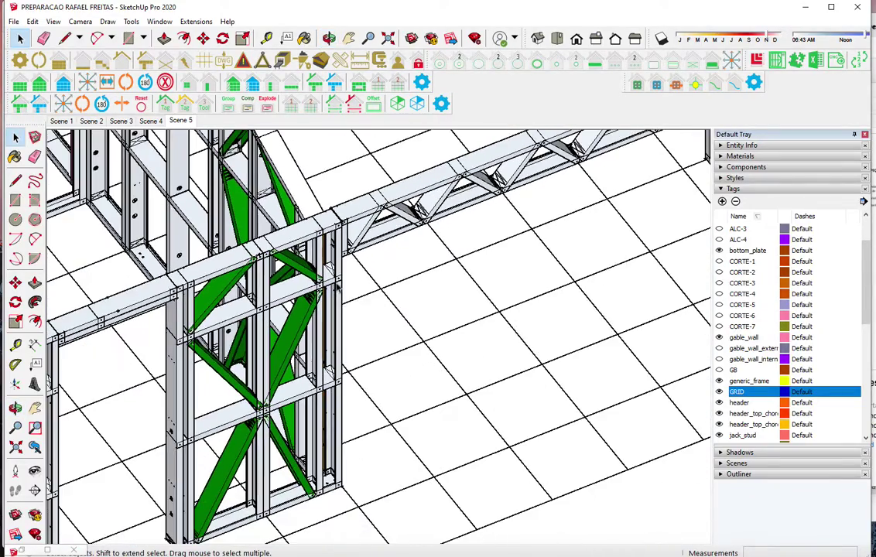
scroll(340, 292, "down", 2)
mouse_move(340, 293)
middle_mouse_down()
mouse_move(400, 316)
mouse_move(420, 336)
middle_mouse_up()
middle_click_drag(393, 381, 242, 411)
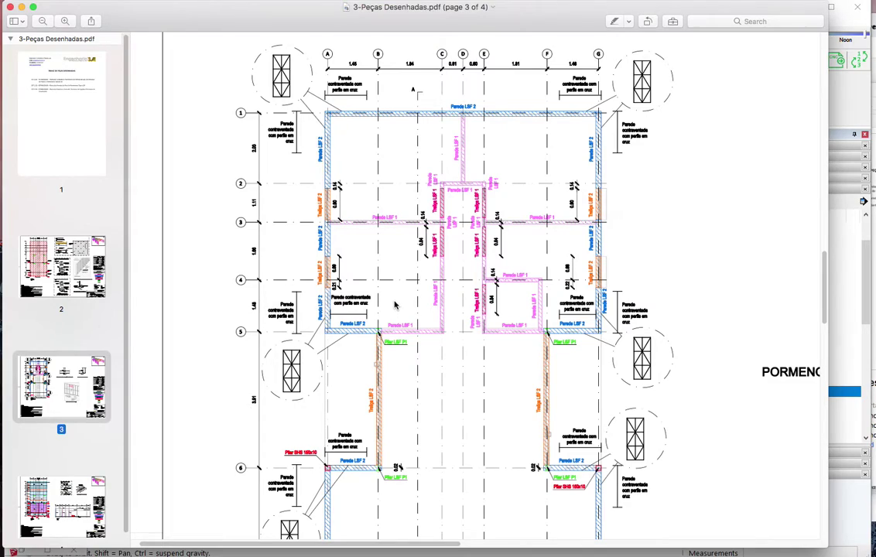
scroll(395, 305, "down", 5)
scroll(394, 305, "down", 4)
scroll(394, 305, "up", 1)
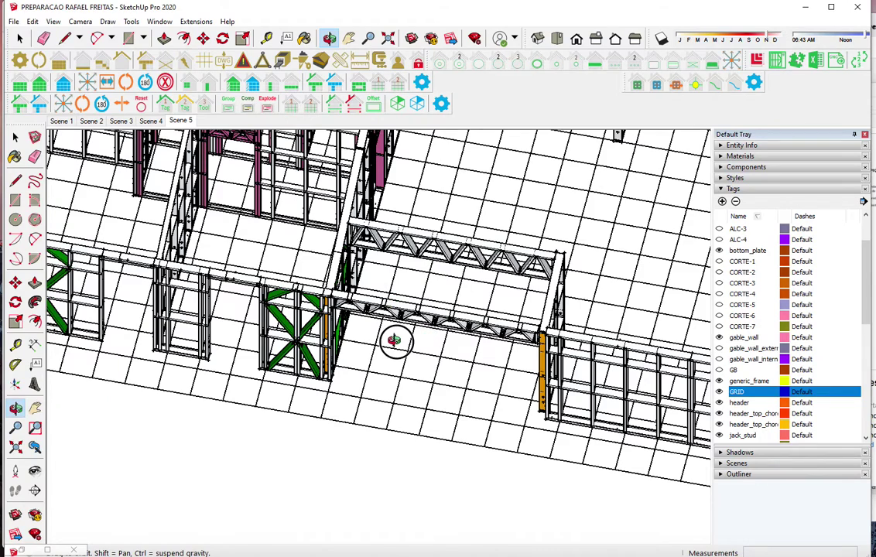
mouse_move(394, 340)
middle_mouse_down()
mouse_move(654, 387)
mouse_move(645, 414)
mouse_move(389, 439)
middle_mouse_up()
scroll(389, 439, "down", 3)
Add an extra stud to the wall panel at the left end of the wall
scroll(389, 439, "down", 3)
scroll(393, 439, "down", 1)
scroll(392, 439, "down", 2)
scroll(393, 440, "down", 2)
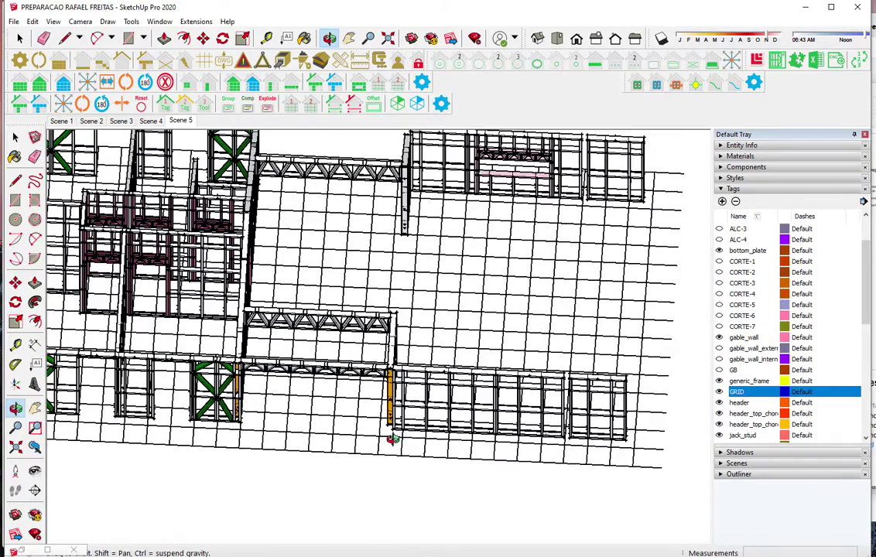
scroll(424, 436, "up", 5)
scroll(424, 436, "up", 2)
scroll(426, 428, "up", 2)
scroll(426, 426, "up", 2)
scroll(427, 424, "up", 2)
key("ctrl+a")
mouse_move(426, 421)
middle_mouse_down()
mouse_move(489, 352)
mouse_move(436, 379)
middle_mouse_up()
left_click(269, 87)
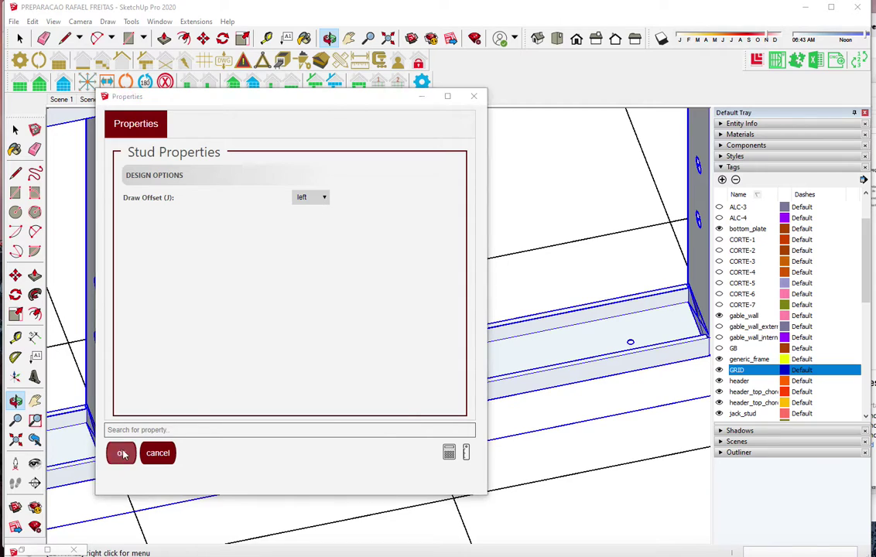
left_click(120, 455)
left_click(408, 245)
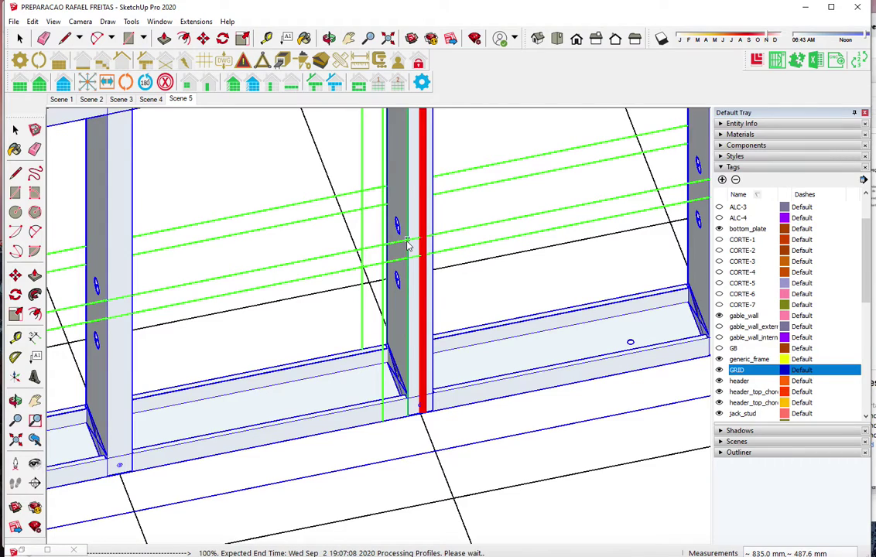
left_click(144, 83)
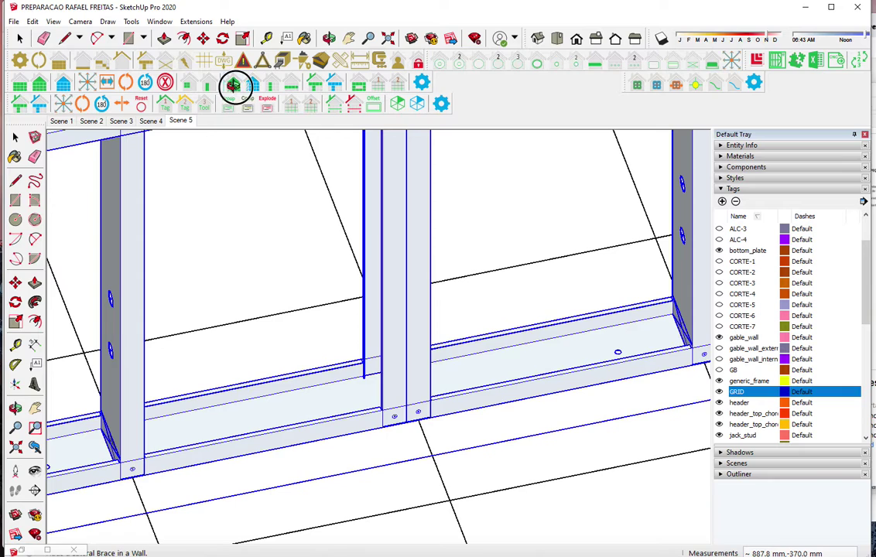
Run the internal brace settings, then delete the misplaced red stud from the wall frame
left_click(233, 85)
left_click(117, 441)
scroll(189, 476, "up", 3)
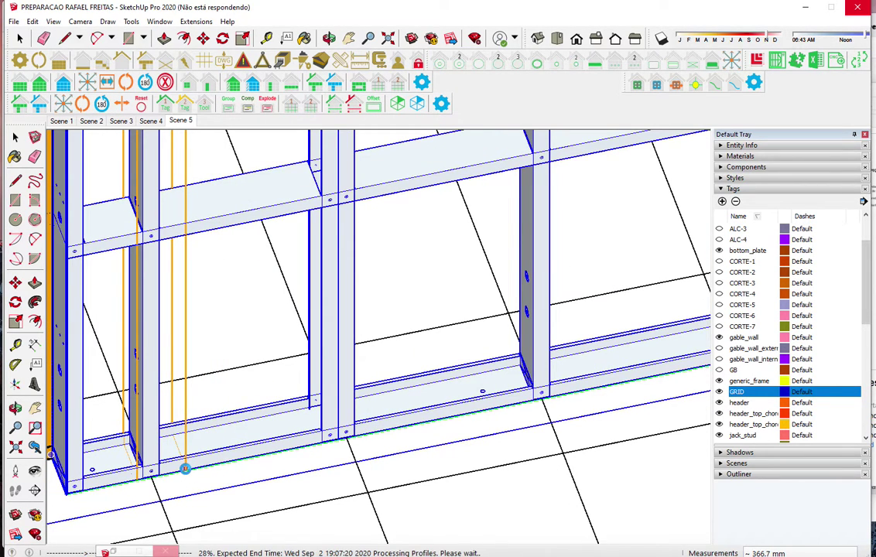
left_click(174, 84)
left_click(459, 306)
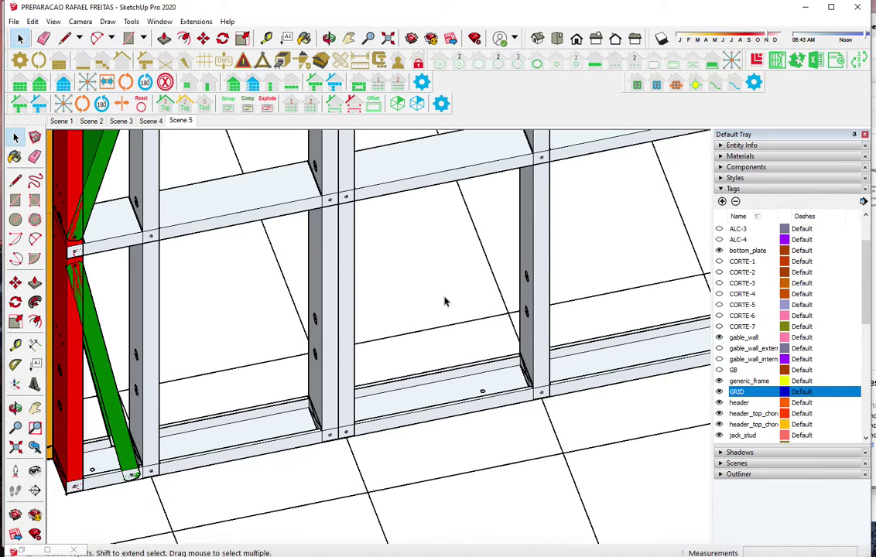
left_click(228, 211)
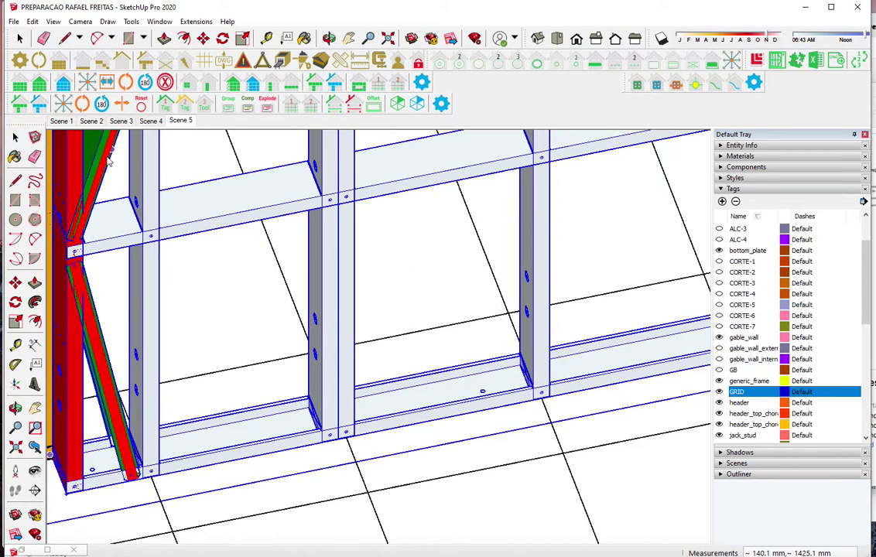
left_click(331, 308)
left_click(418, 310)
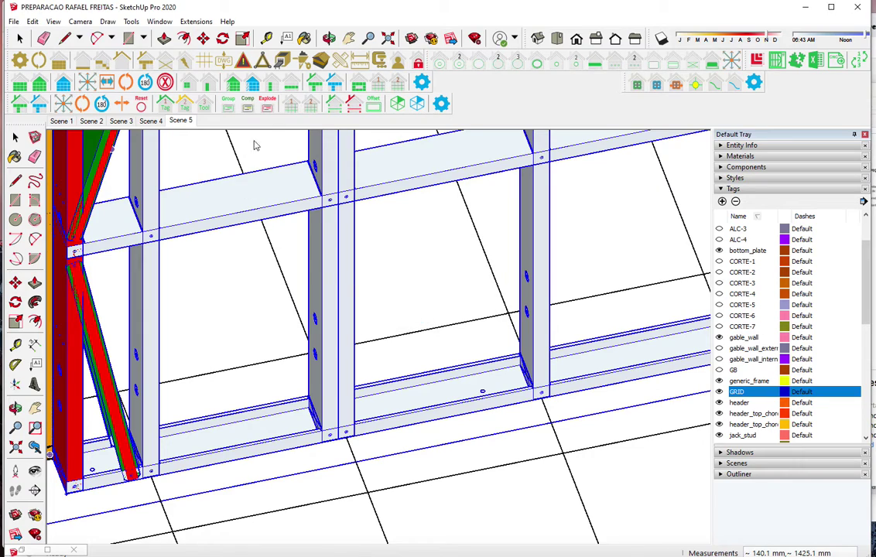
Add the opposite internal brace to finish the green X across both bays
left_click(232, 83)
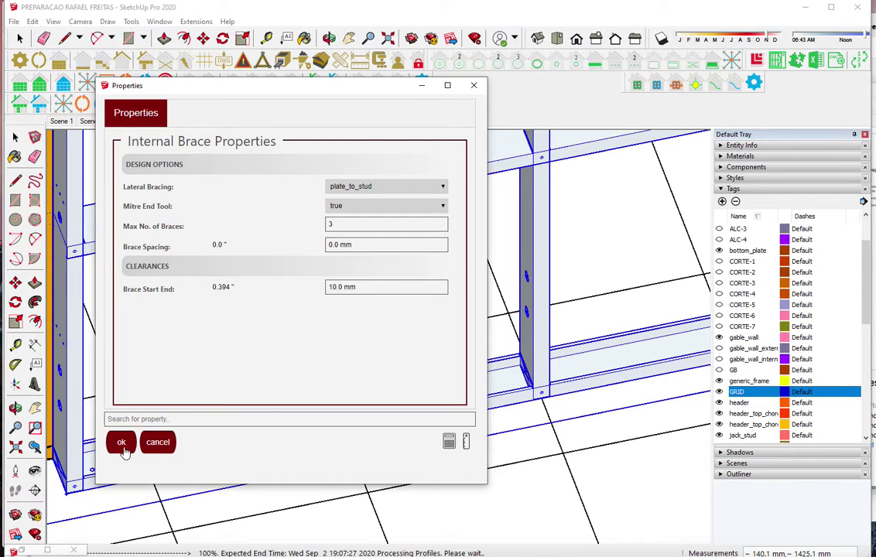
left_click(121, 443)
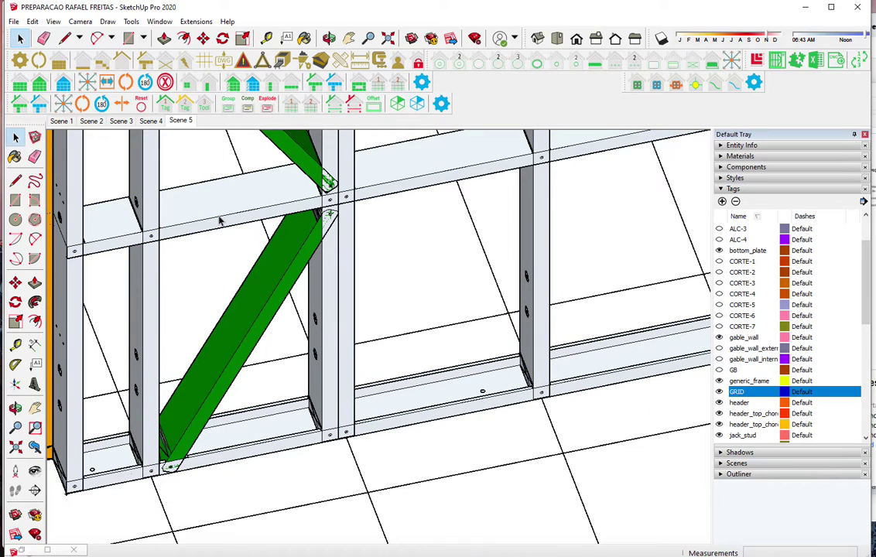
left_click(236, 84)
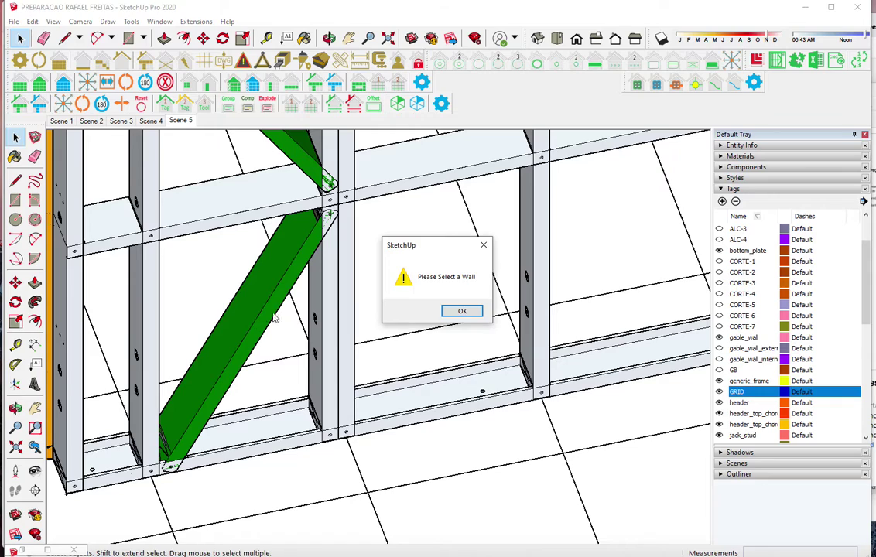
left_click(458, 310)
left_click(393, 172)
left_click(210, 77)
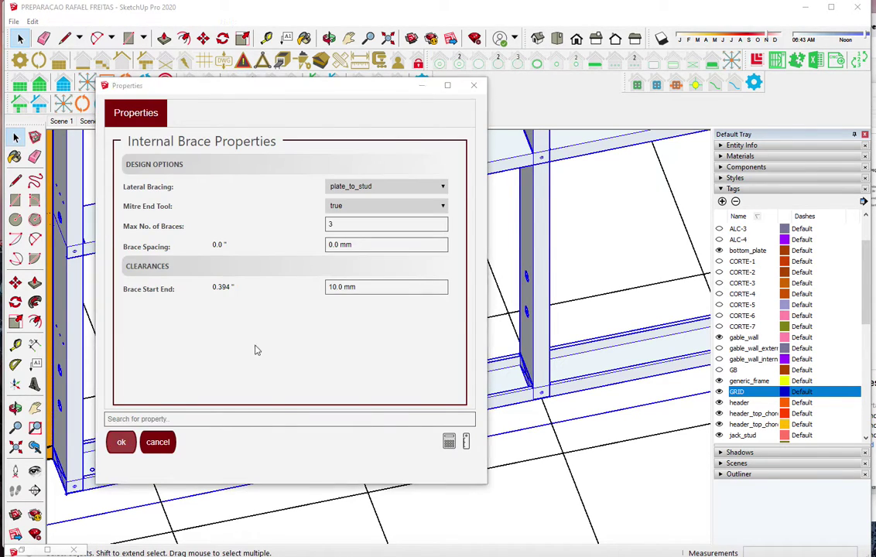
left_click(119, 441)
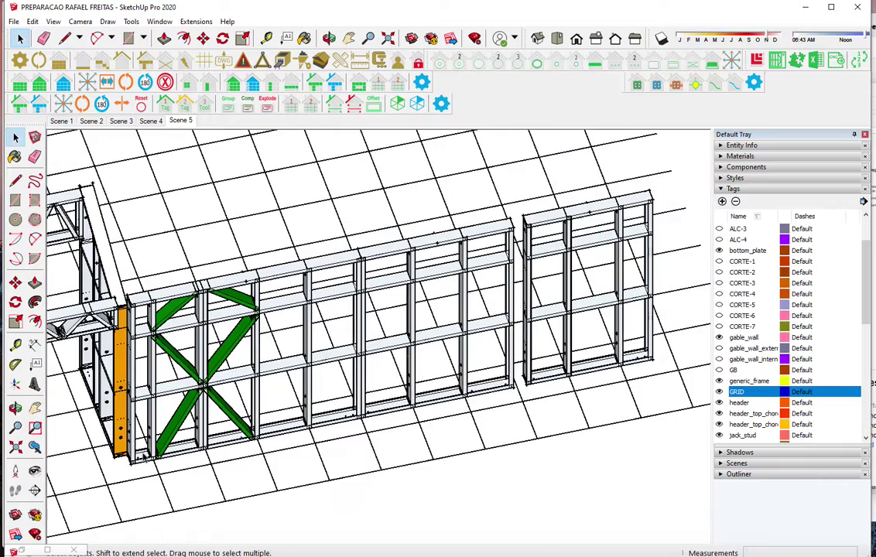
Add a stud with Draw Offset set to right beside the panel's centre stud
scroll(583, 358, "up", 2)
scroll(449, 446, "up", 2)
scroll(450, 446, "up", 2)
left_click(381, 423)
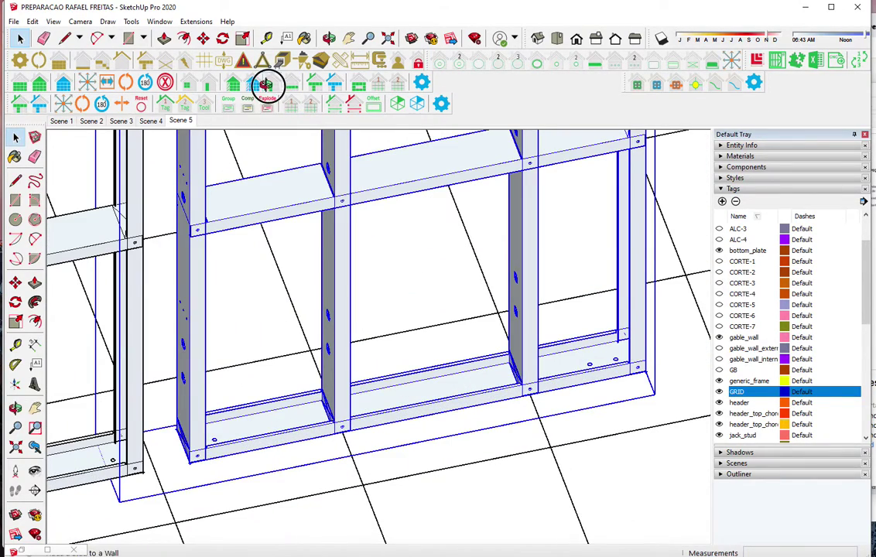
left_click(265, 83)
left_click(308, 199)
left_click(306, 227)
left_click(116, 453)
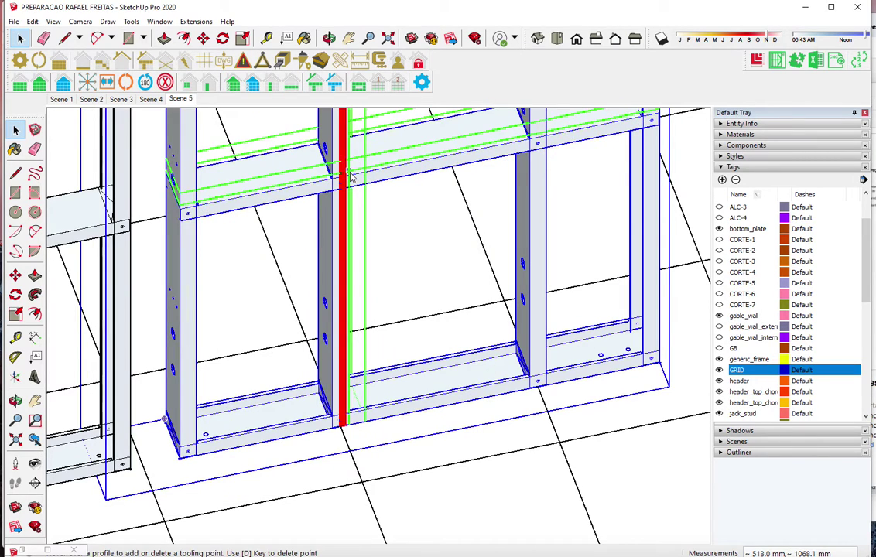
left_click(348, 170)
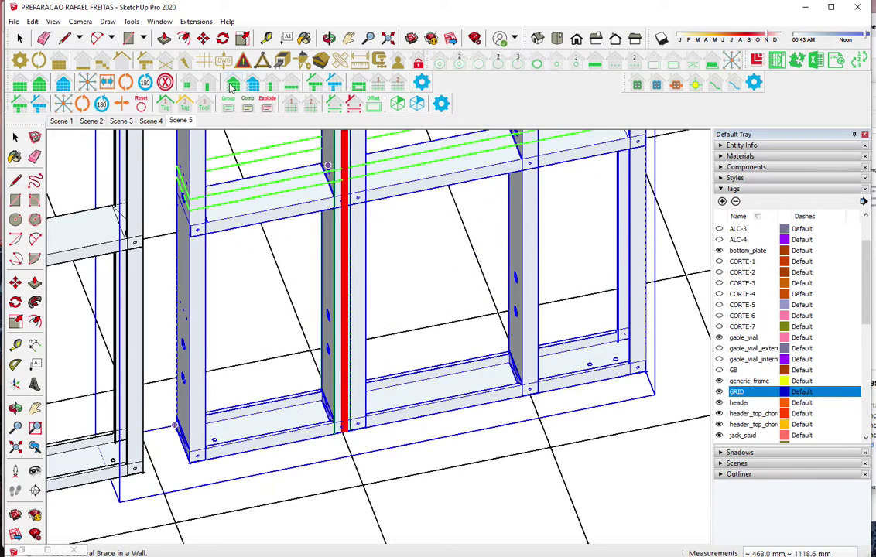
left_click(143, 83)
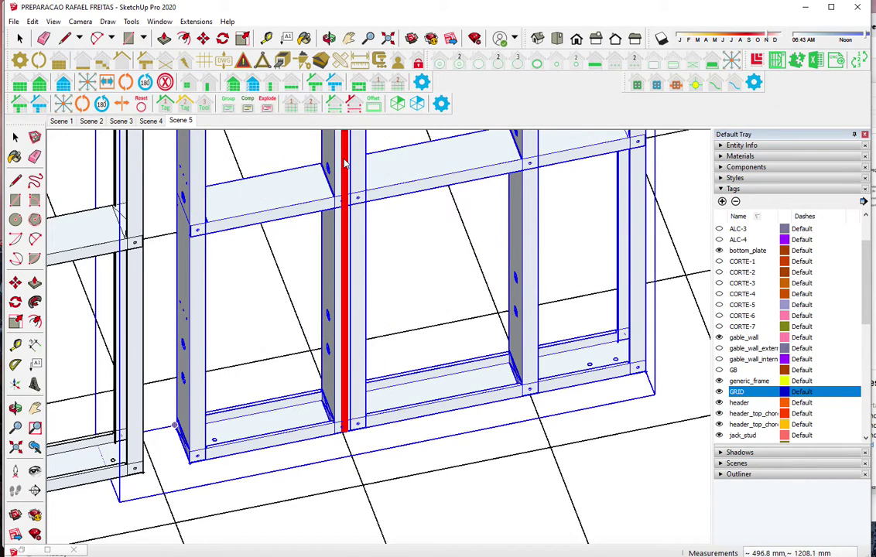
left_click(345, 162)
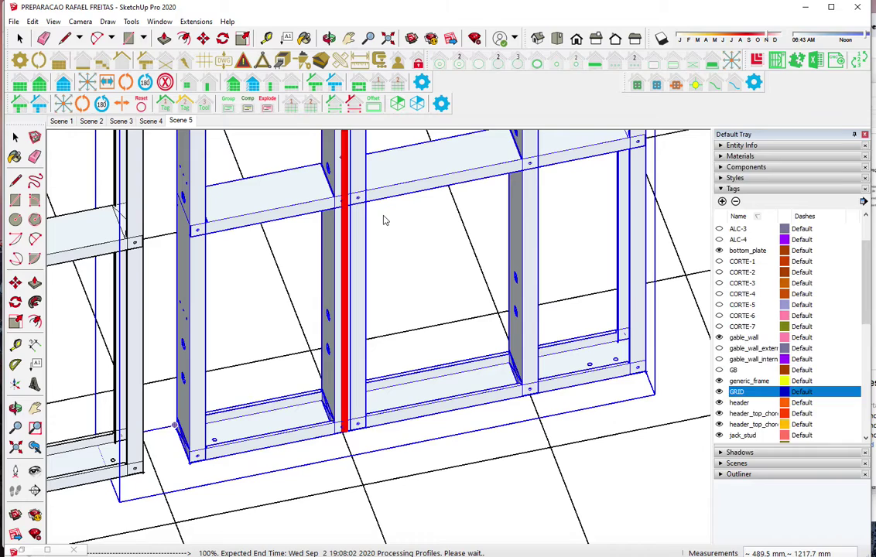
Place both internal braces to form a green X across the panel
left_click(235, 87)
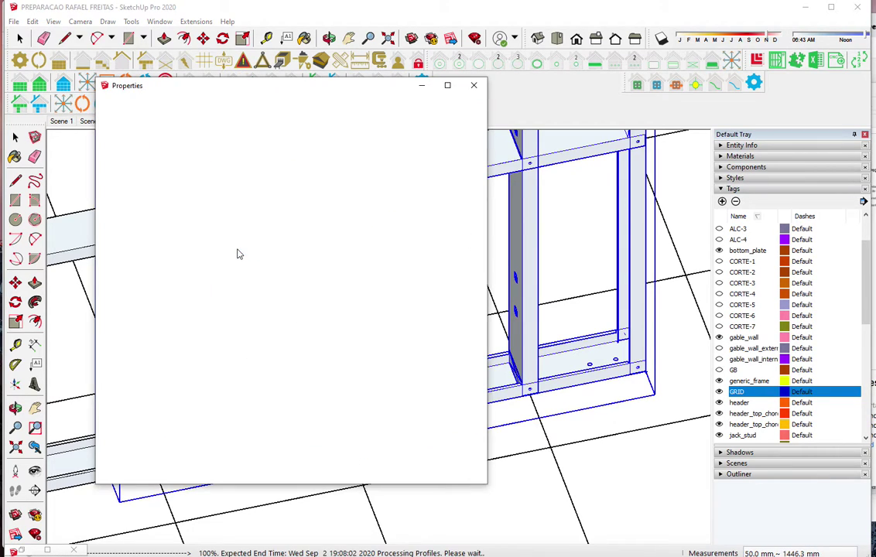
left_click(119, 441)
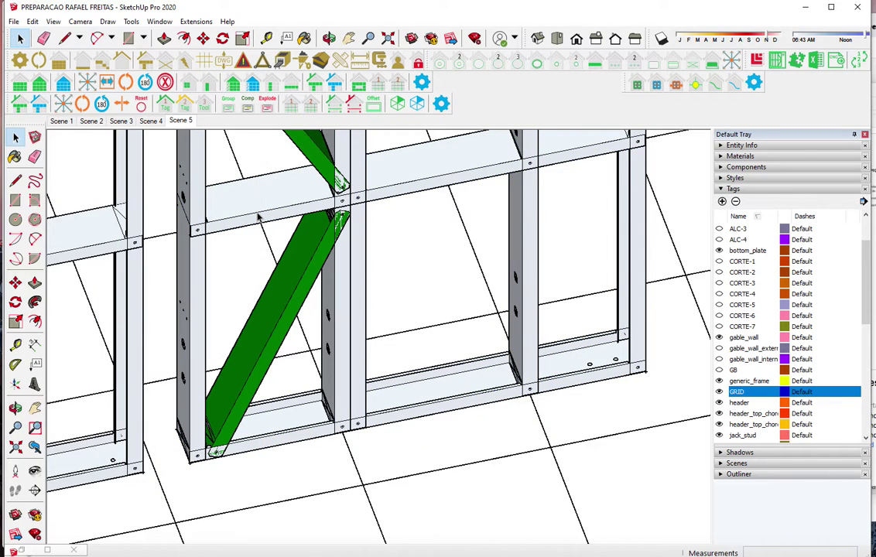
left_click(487, 170)
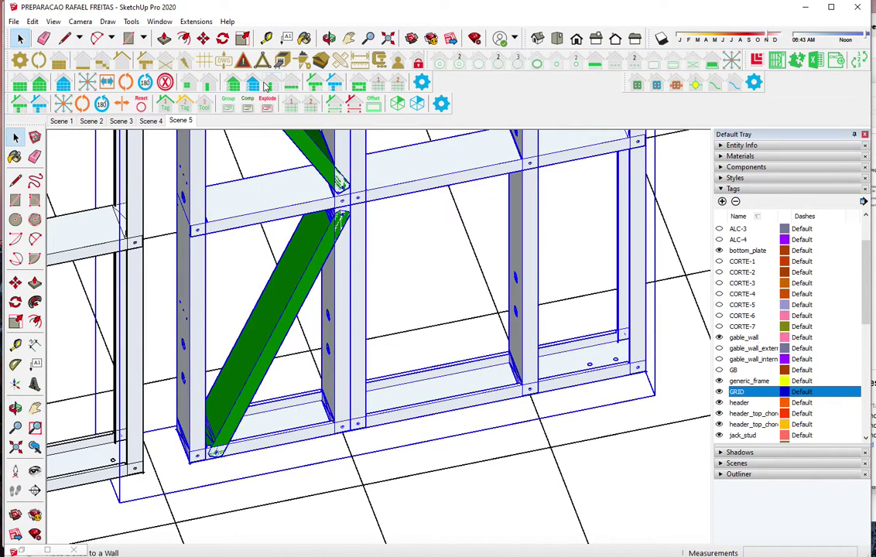
left_click(232, 80)
left_click(103, 442)
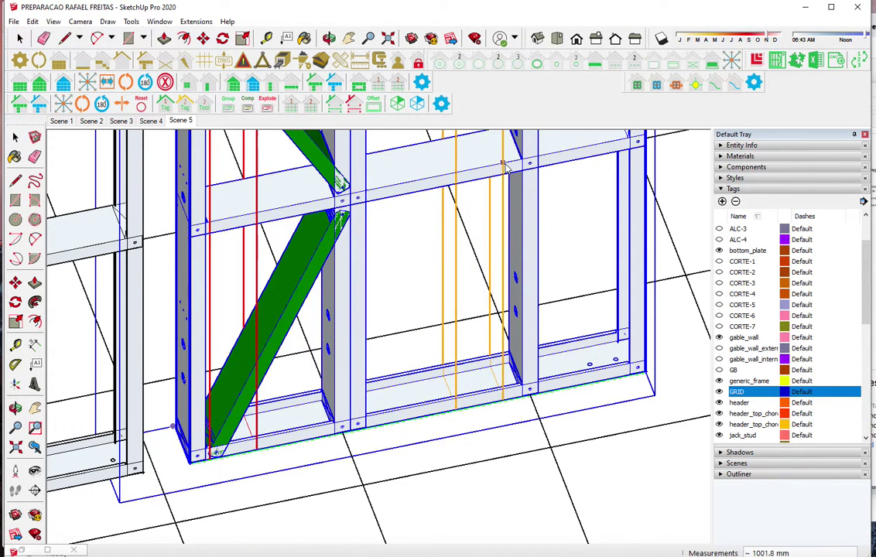
left_click(506, 164)
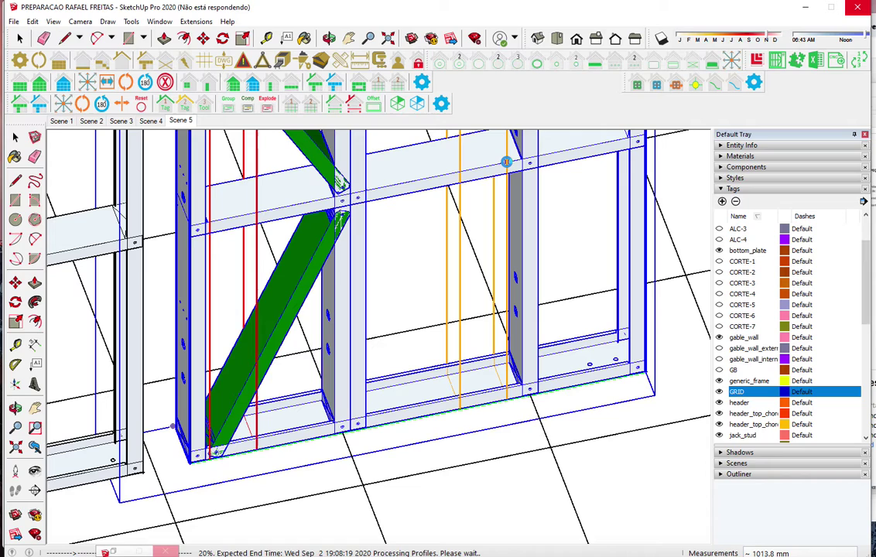
middle_click_drag(506, 163, 260, 329)
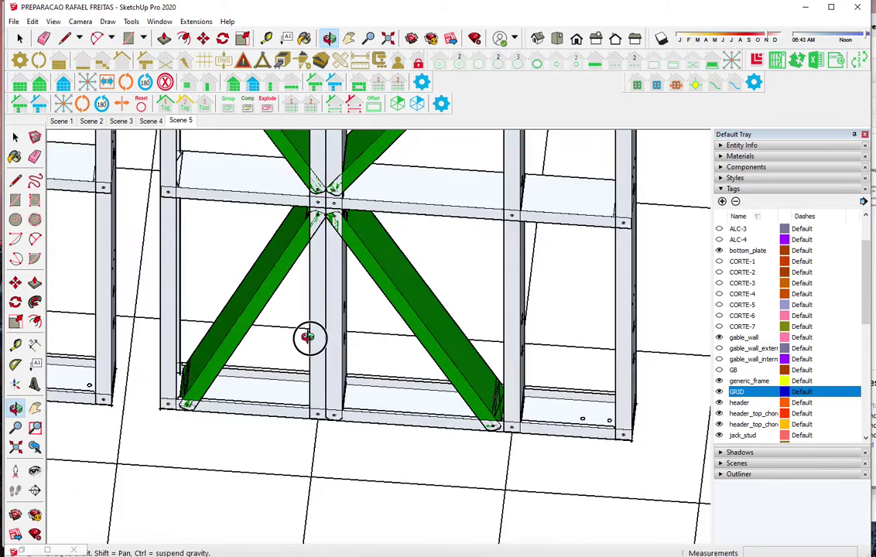
key("ctrl+a")
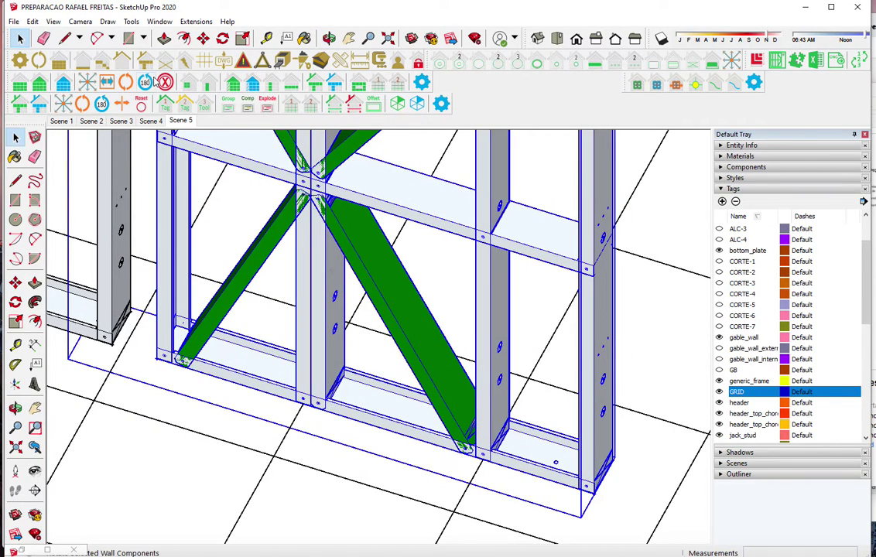
left_click(317, 274)
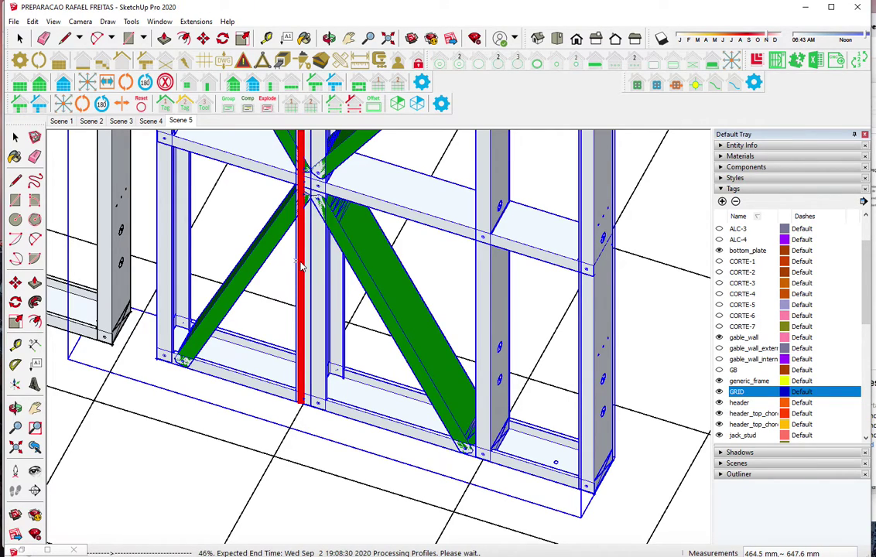
Orbit to the next braced wall panel and select its frame
mouse_move(301, 258)
middle_mouse_down()
mouse_move(517, 261)
mouse_move(485, 387)
middle_mouse_up()
scroll(487, 424, "down", 2)
scroll(487, 424, "down", 2)
scroll(460, 459, "down", 2)
scroll(460, 460, "down", 2)
scroll(460, 460, "down", 2)
scroll(304, 207, "up", 2)
scroll(304, 207, "up", 2)
scroll(304, 207, "up", 2)
left_click(297, 197)
scroll(307, 400, "up", 2)
scroll(308, 400, "up", 2)
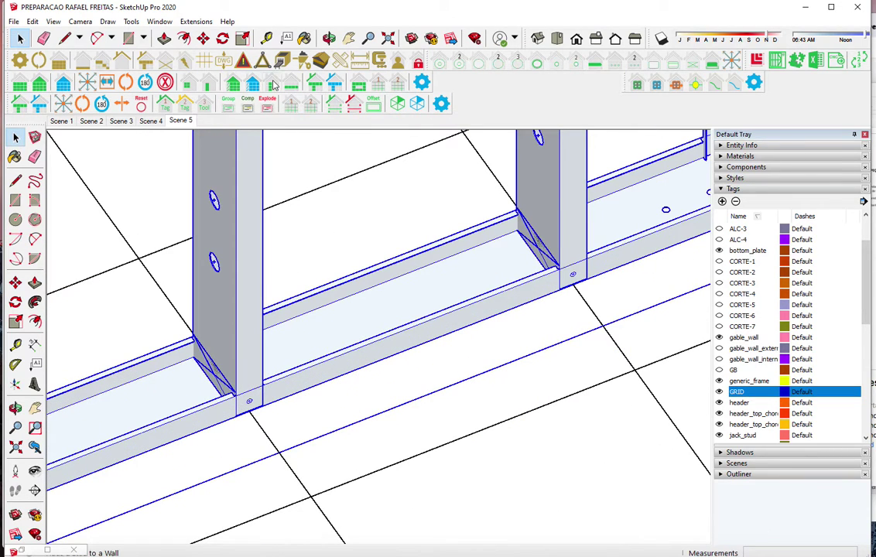
Add a stud with Draw Offset set to right beside an existing stud
left_click(273, 85)
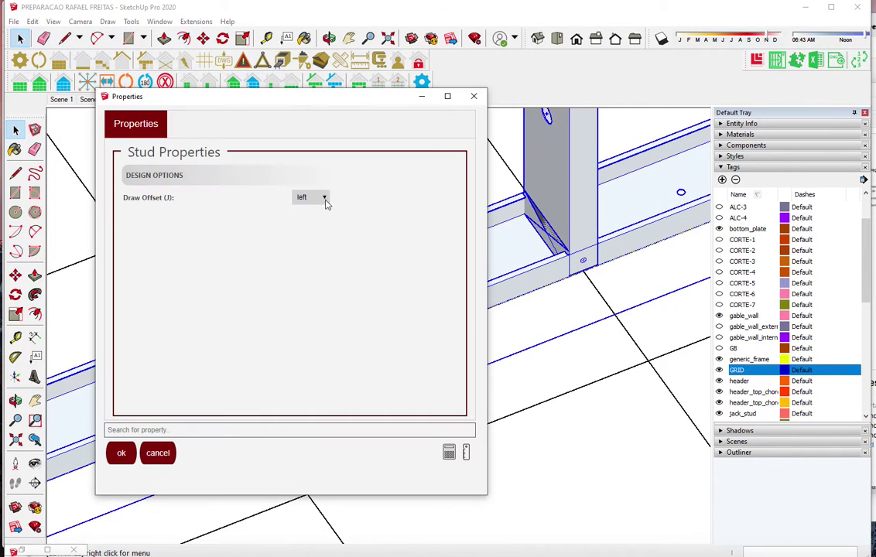
left_click(305, 226)
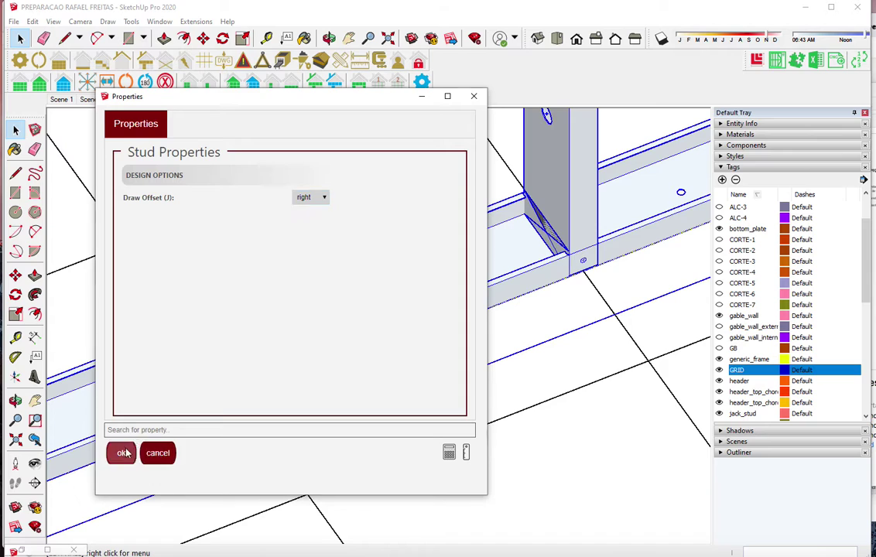
left_click(121, 452)
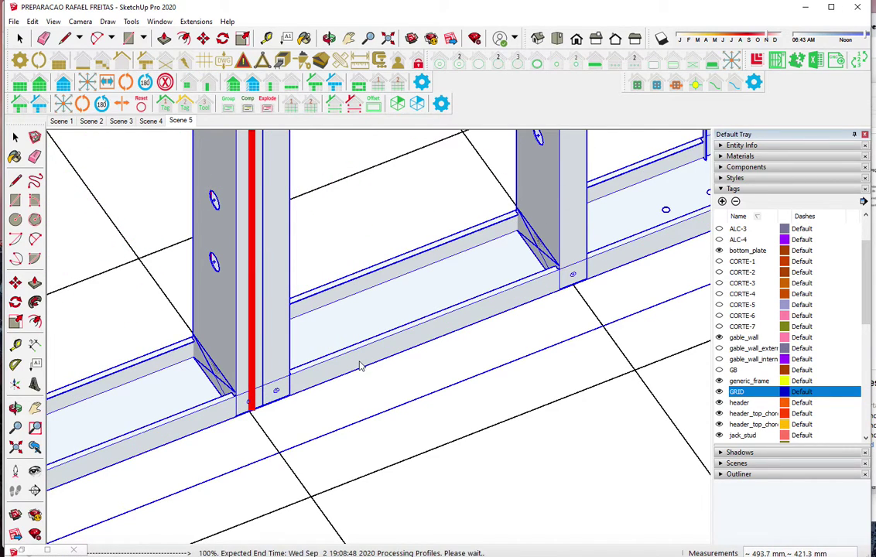
scroll(360, 366, "down", 1)
scroll(263, 456, "down", 3)
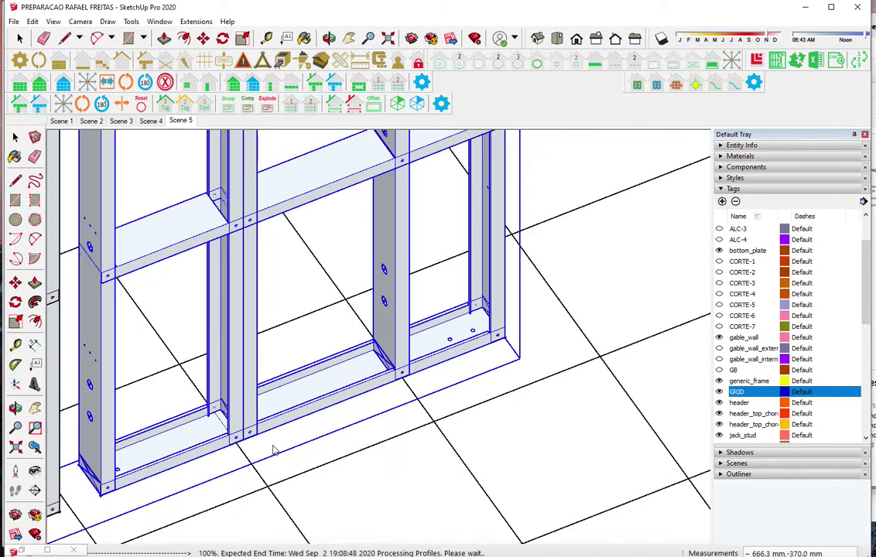
mouse_move(281, 440)
middle_mouse_down()
mouse_move(72, 443)
mouse_move(205, 342)
mouse_move(338, 443)
mouse_move(332, 393)
mouse_move(473, 407)
mouse_move(305, 133)
middle_mouse_up()
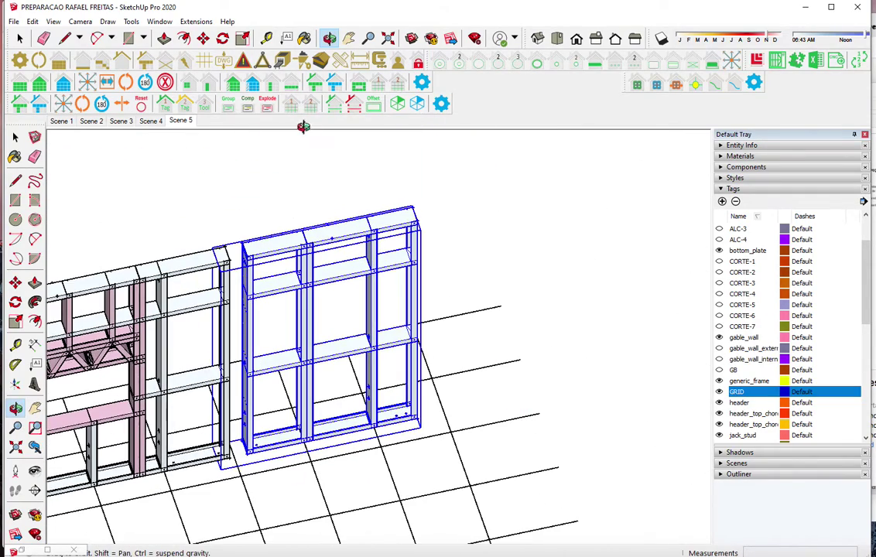
Place the first set of green diagonal braces in the standalone wall panel
left_click(239, 85)
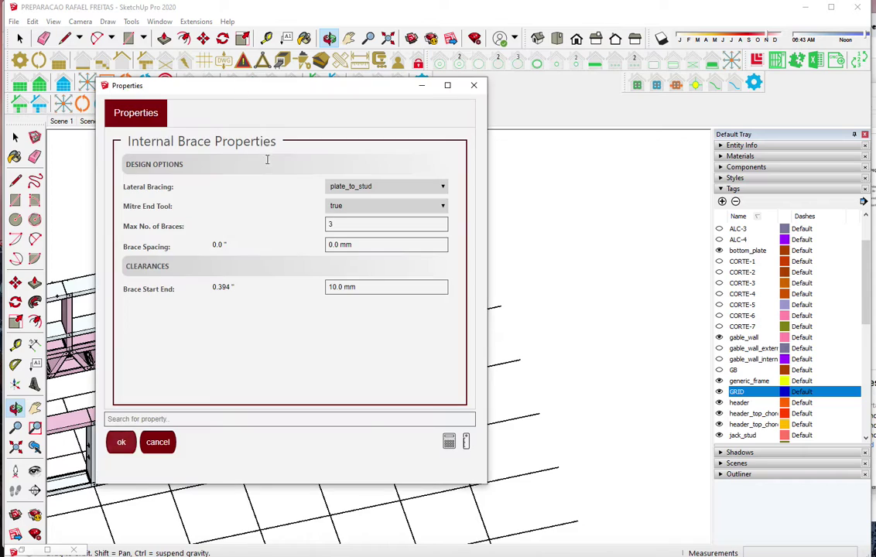
left_click(121, 443)
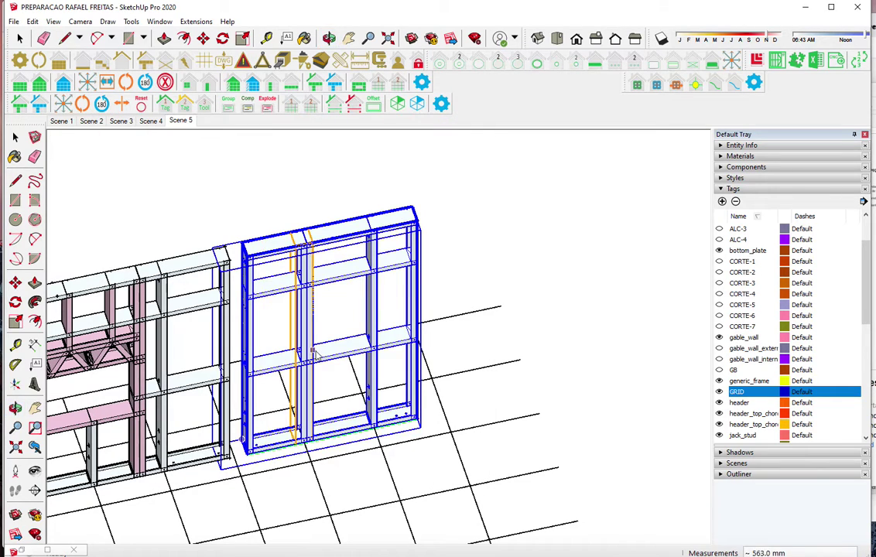
left_click(273, 365)
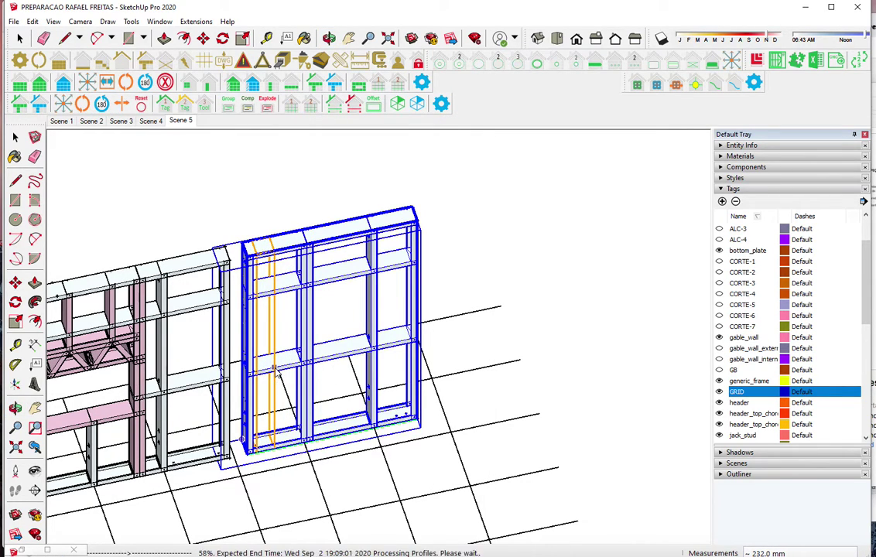
Add the opposite braces to complete the X, then orbit to a high overview
left_click(350, 347)
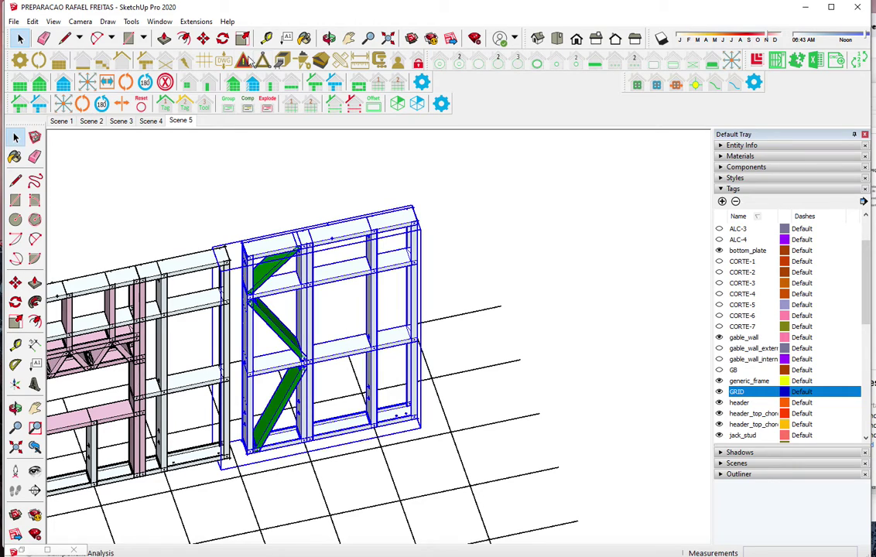
left_click(235, 84)
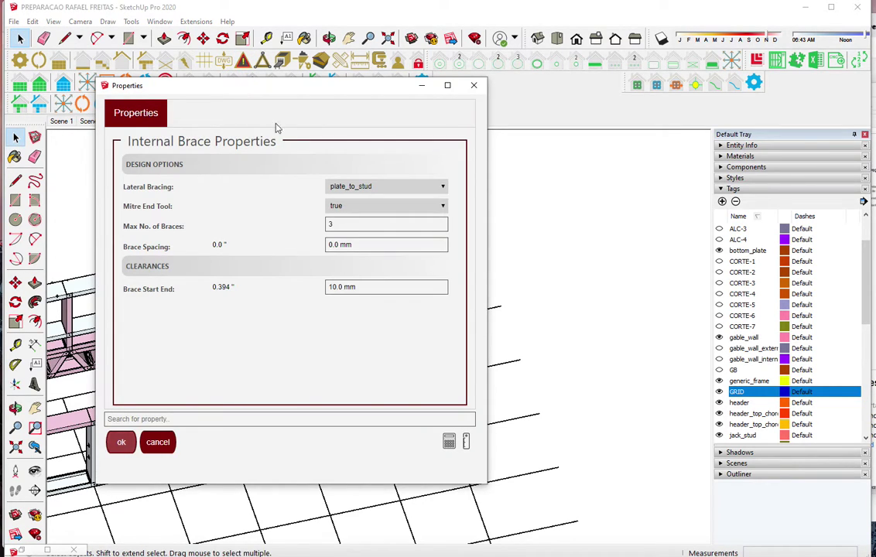
left_click(131, 448)
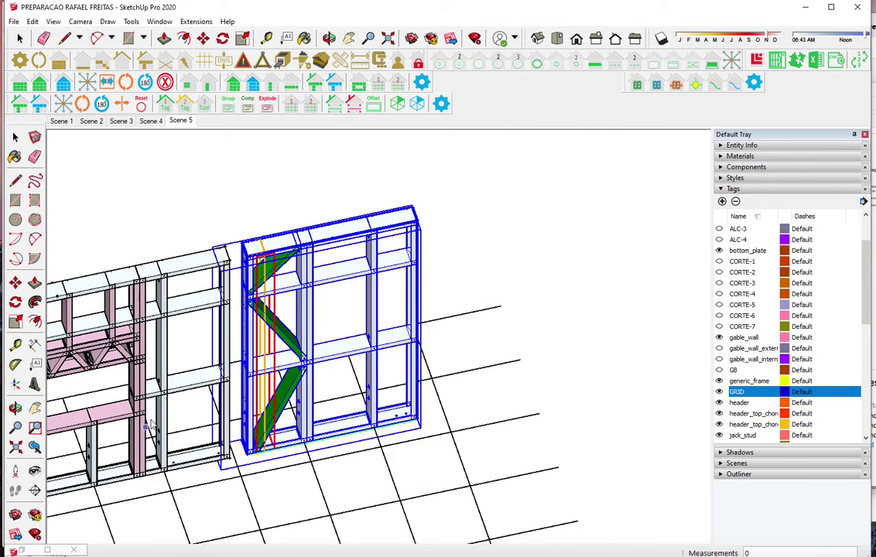
left_click(362, 355)
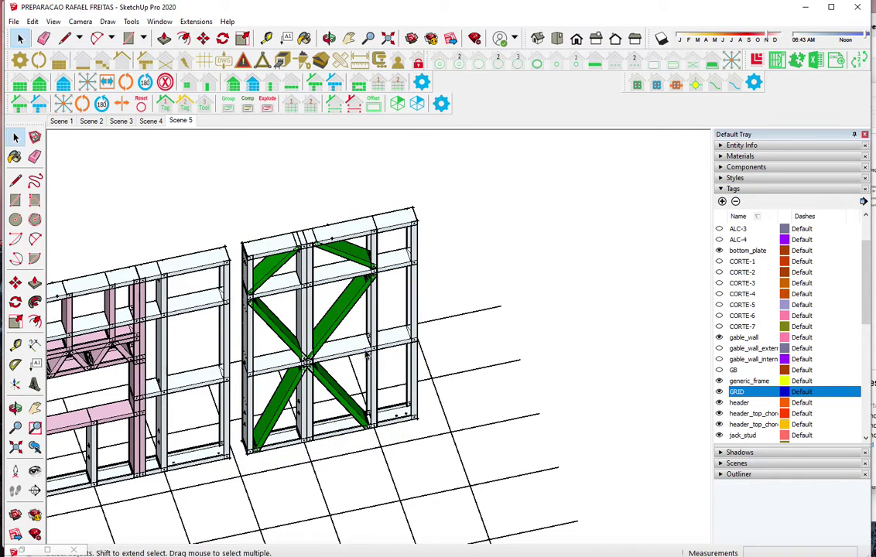
mouse_move(443, 258)
middle_mouse_down()
mouse_move(317, 319)
mouse_move(295, 237)
mouse_move(287, 241)
mouse_move(236, 172)
middle_mouse_up()
Place a left-offset stud at the midpoint of the blue wall panel
scroll(236, 172, "up", 3)
scroll(235, 172, "up", 2)
left_click(235, 205)
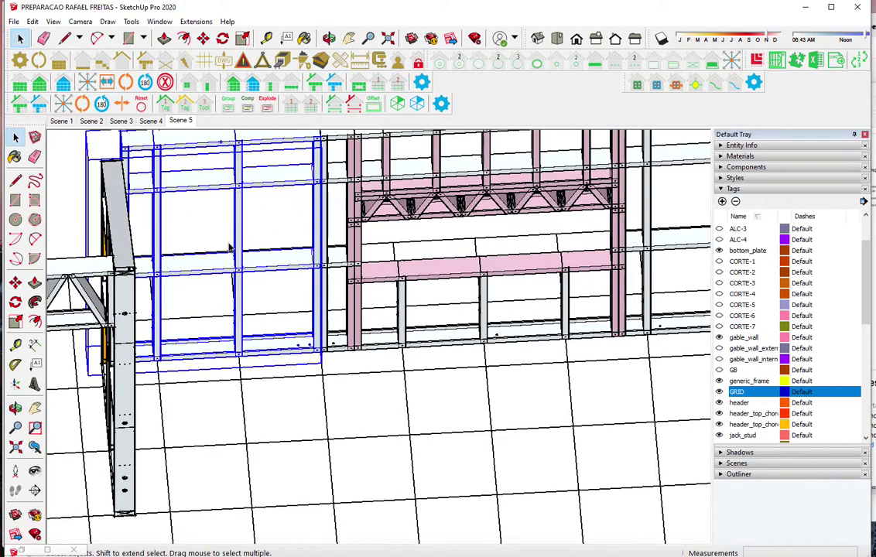
left_click(270, 87)
left_click(306, 197)
left_click(302, 209)
left_click(122, 457)
scroll(192, 229, "up", 2)
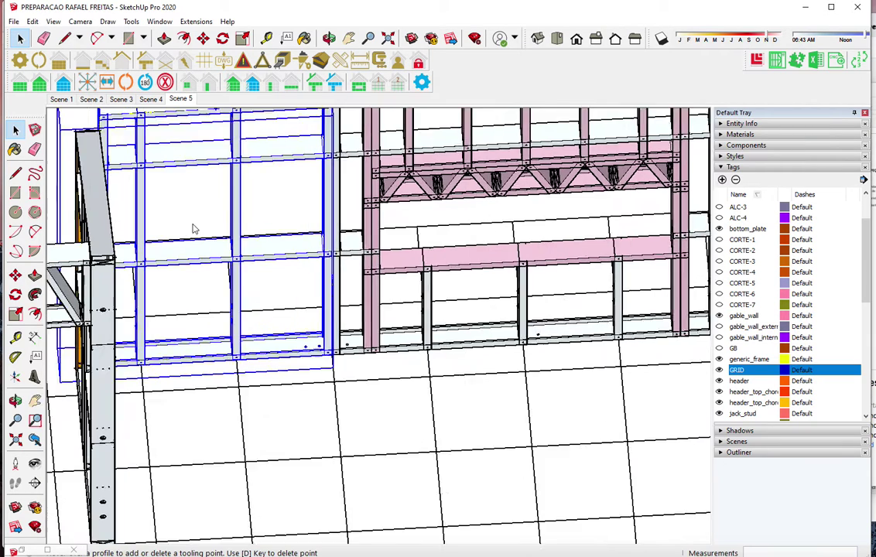
scroll(192, 229, "up", 2)
left_click(247, 206)
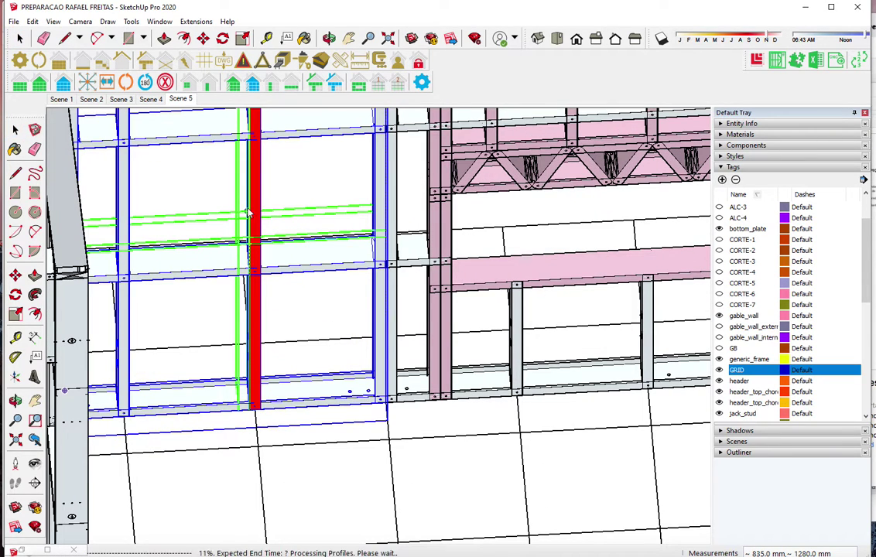
Add a second stud alongside the existing midpoint stud
scroll(246, 437, "up", 3)
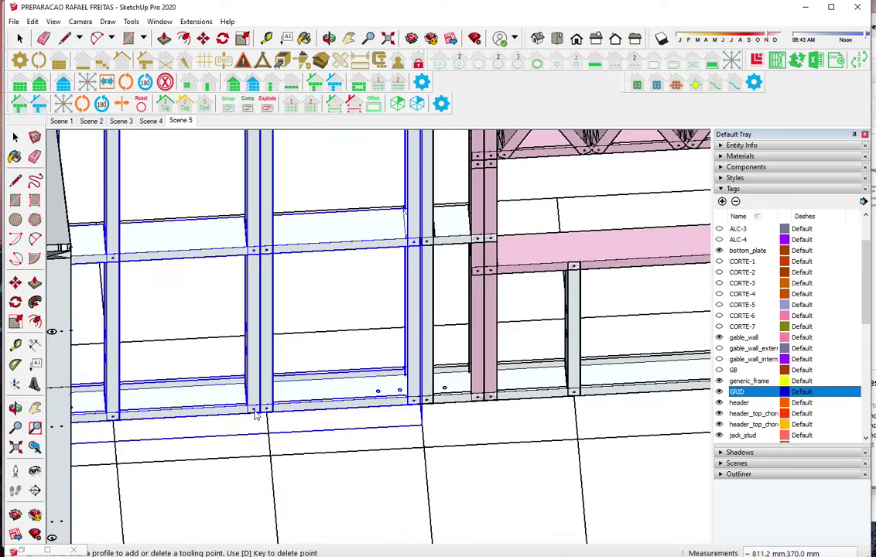
scroll(254, 401, "up", 3)
middle_click_drag(254, 401, 312, 371, "shift")
scroll(313, 372, "up", 2)
key("space")
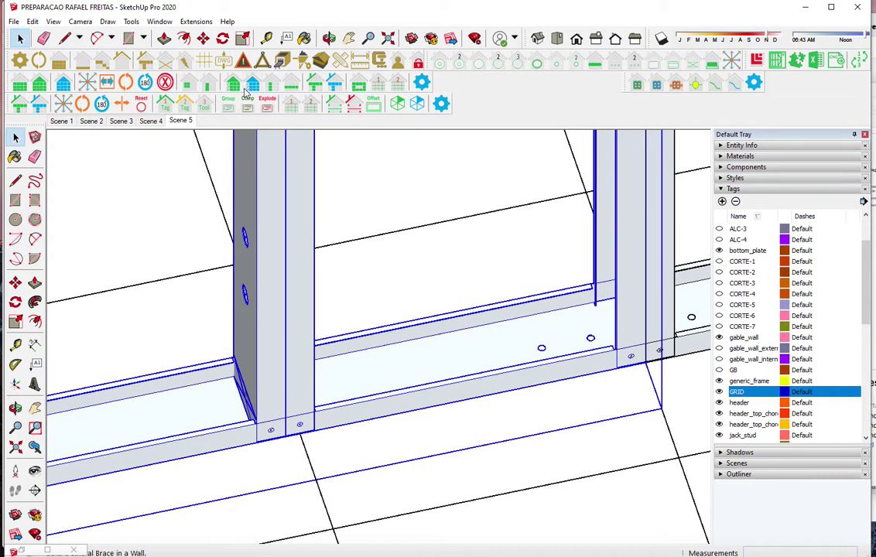
left_click(141, 83)
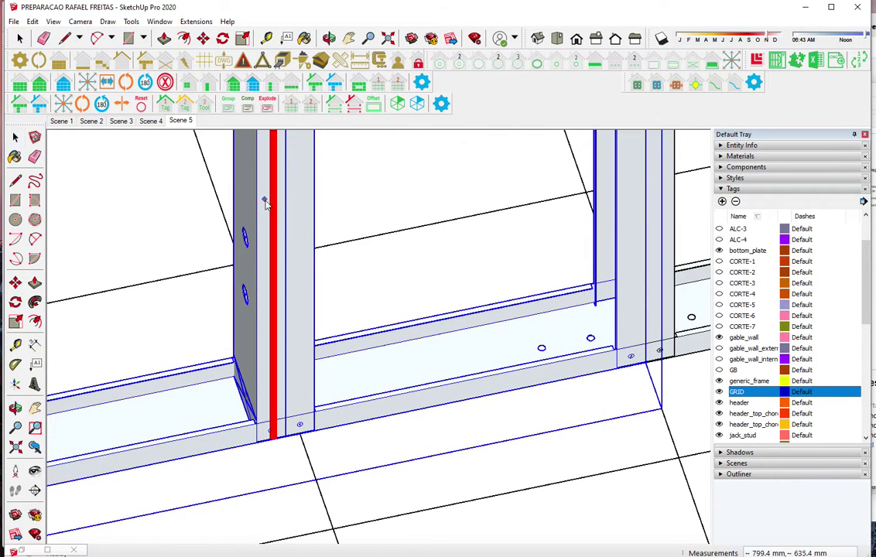
scroll(346, 452, "down", 2)
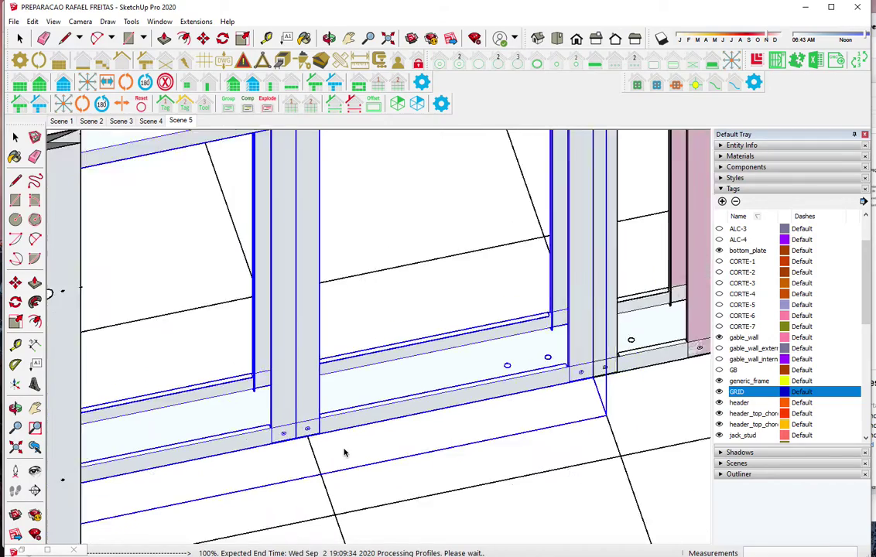
scroll(346, 452, "down", 3)
scroll(346, 452, "down", 3)
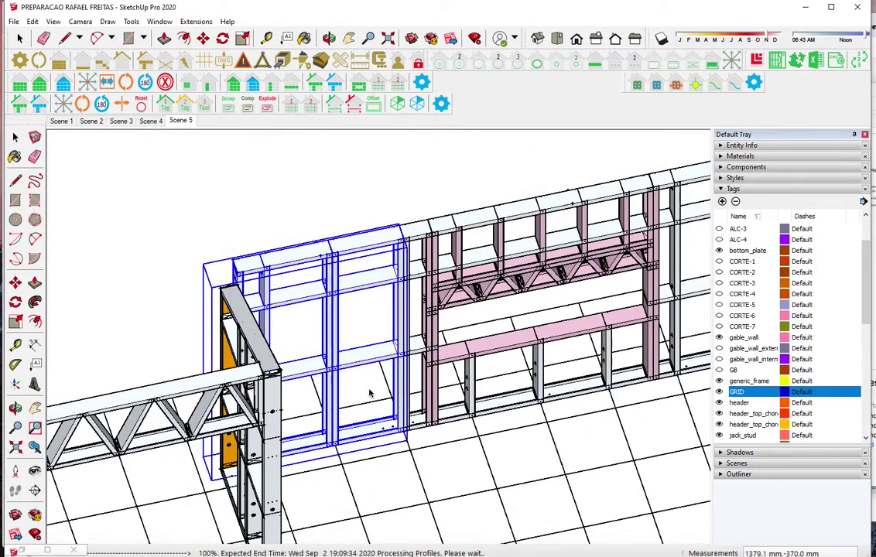
middle_click_drag(369, 393, 325, 356)
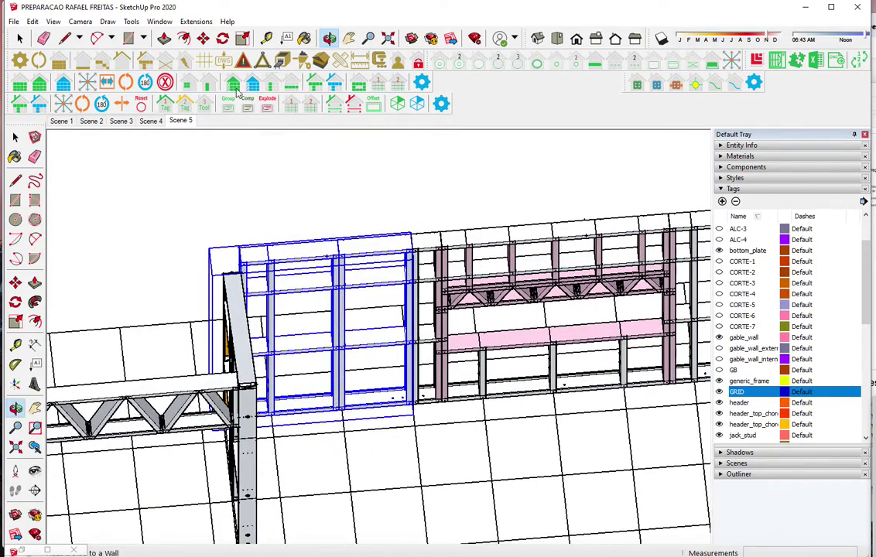
left_click(236, 92)
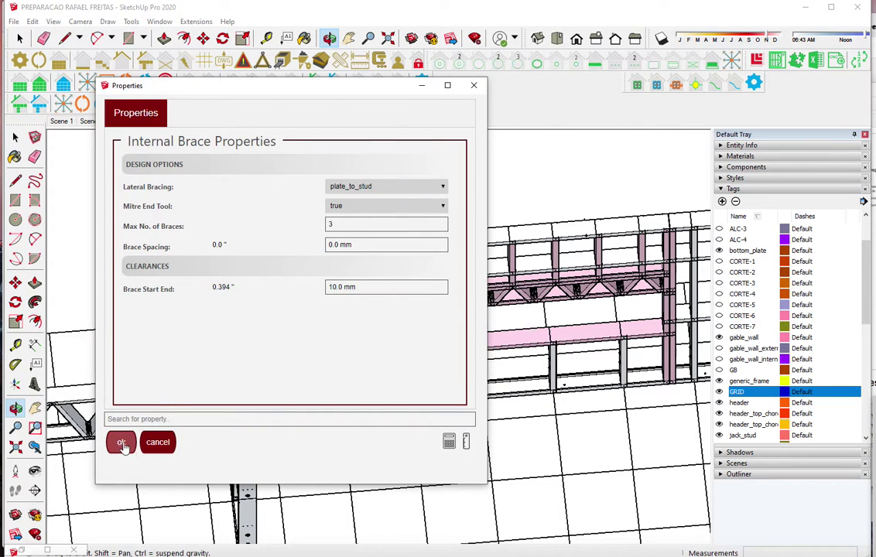
Generate internal braces both ways in the wall beside the opening, then orbit out over the walls
left_click(122, 443)
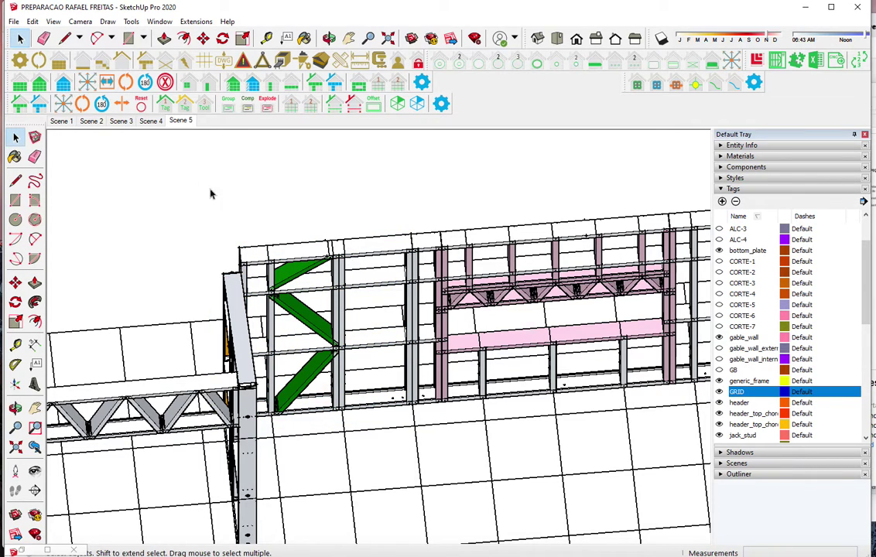
left_click(210, 78)
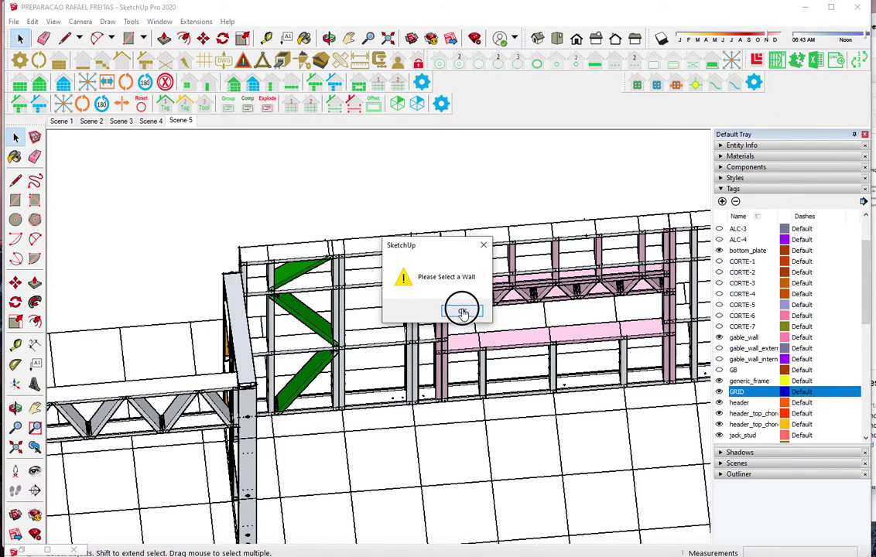
left_click(462, 311)
left_click(365, 242)
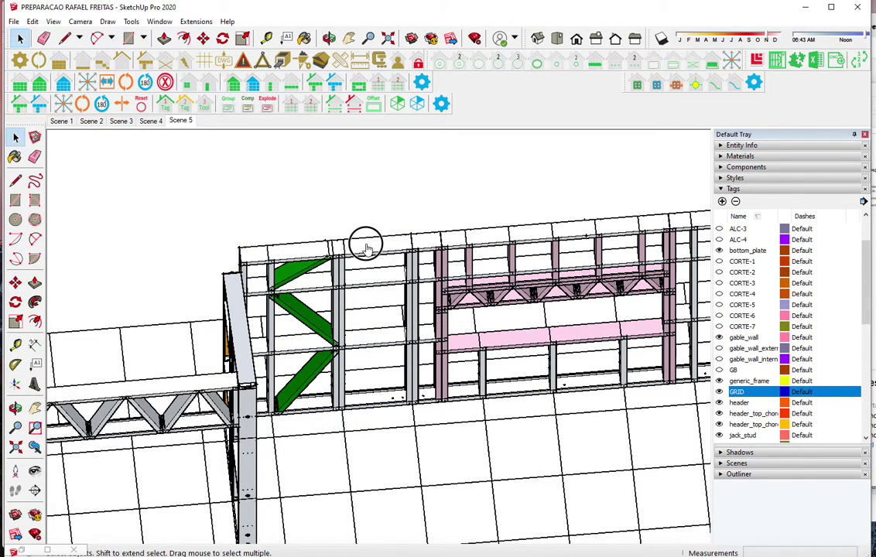
left_click(231, 89)
left_click(122, 443)
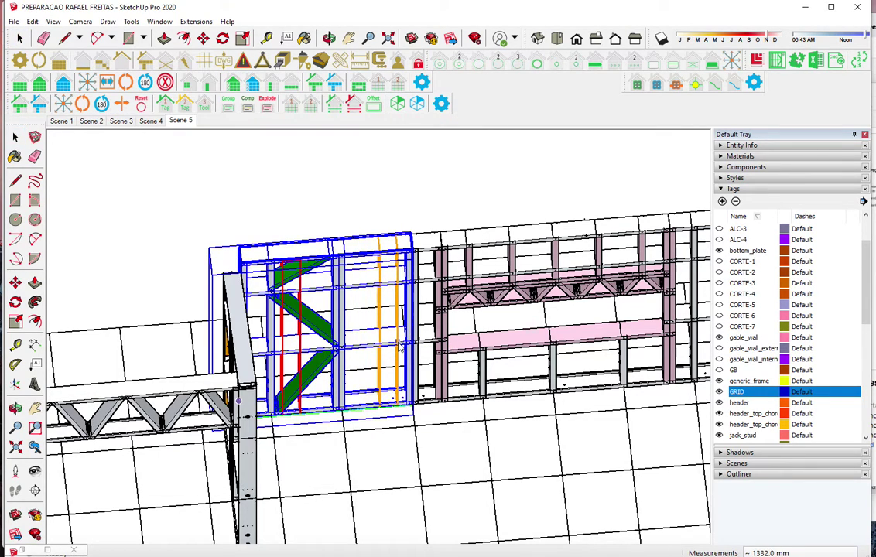
mouse_move(399, 346)
middle_mouse_down()
mouse_move(384, 341)
mouse_move(442, 352)
middle_mouse_up()
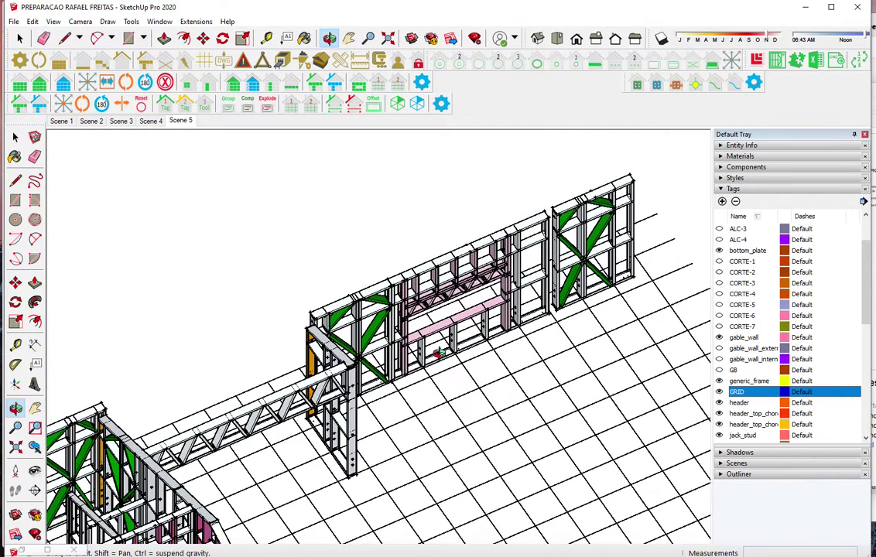
left_click_drag(437, 355, 299, 260)
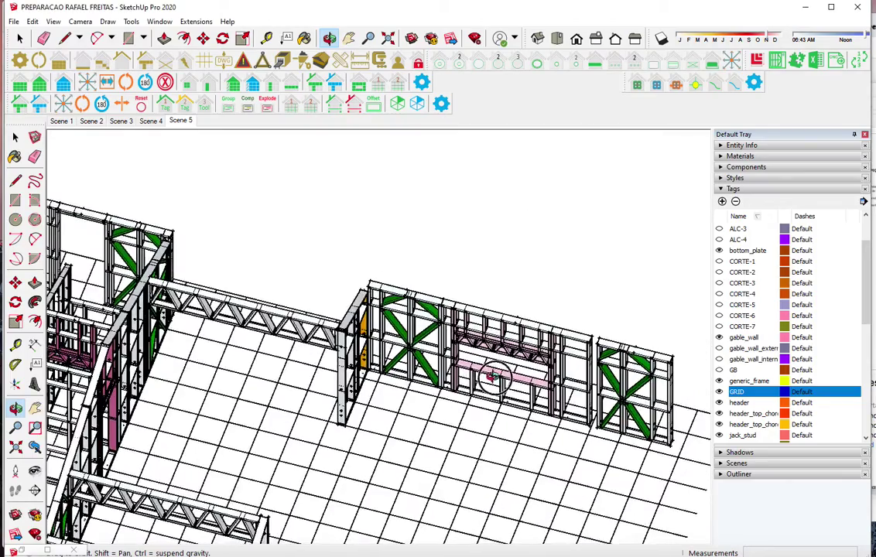
mouse_move(492, 376)
left_mouse_down()
mouse_move(631, 391)
mouse_move(679, 445)
mouse_move(366, 434)
mouse_move(287, 421)
left_mouse_up()
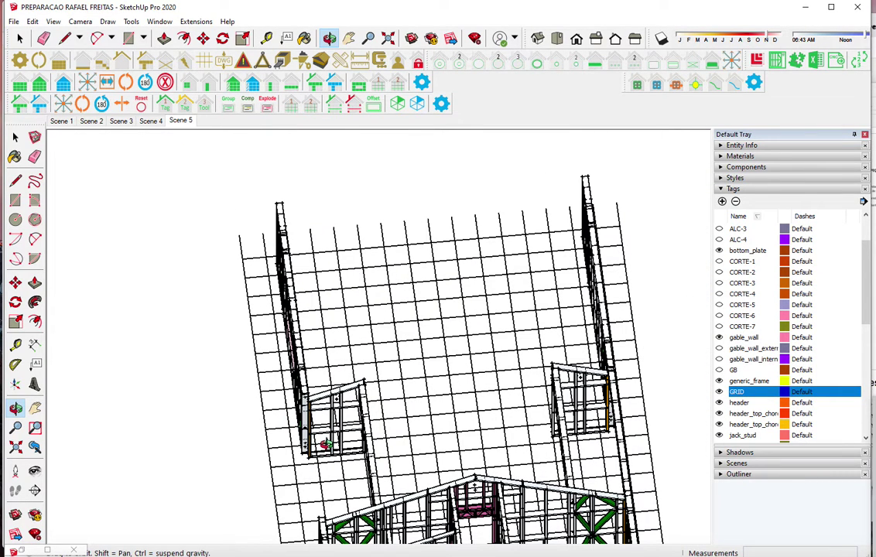
Delete the misplaced middle stud from the small wall panel
mouse_move(280, 346)
left_mouse_down()
mouse_move(303, 328)
mouse_move(268, 277)
left_mouse_up()
scroll(304, 316, "up", 2)
scroll(305, 316, "up", 3)
scroll(306, 318, "up", 3)
key("space")
left_click(308, 321)
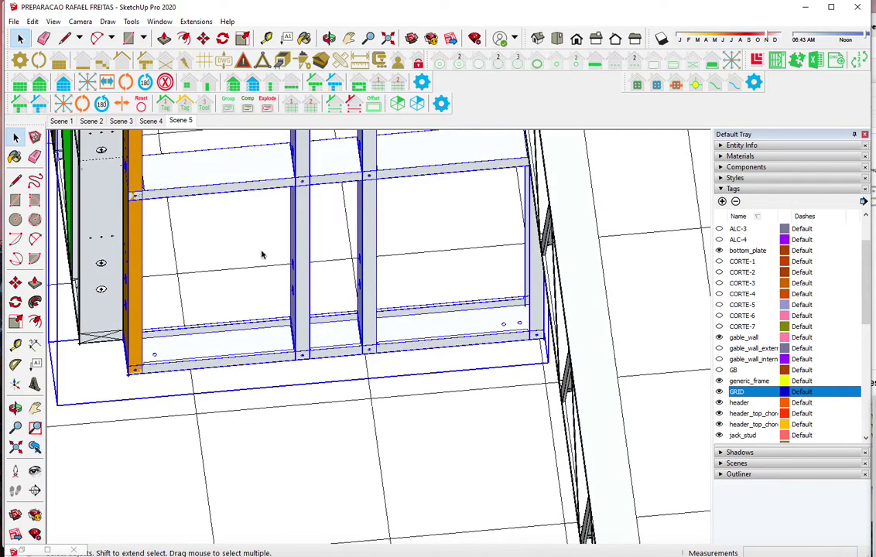
left_click(164, 80)
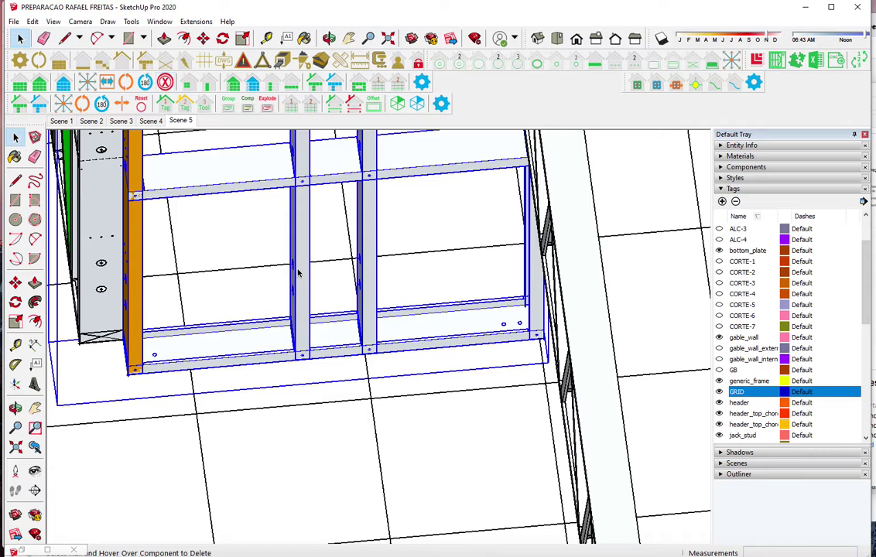
key("space")
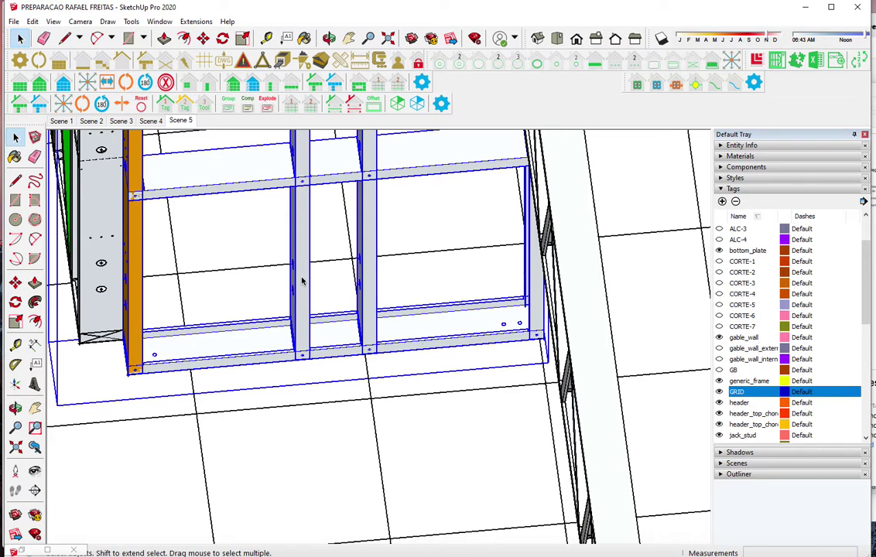
left_click(165, 83)
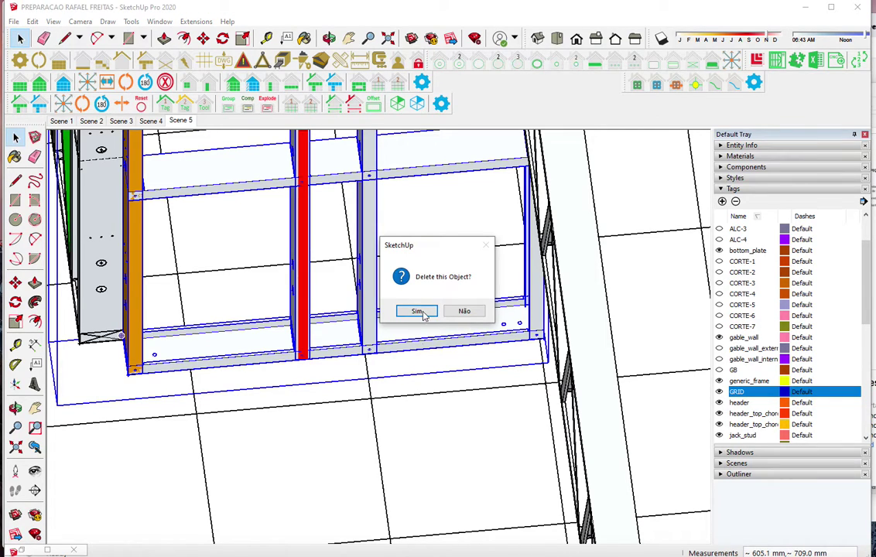
left_click(418, 311)
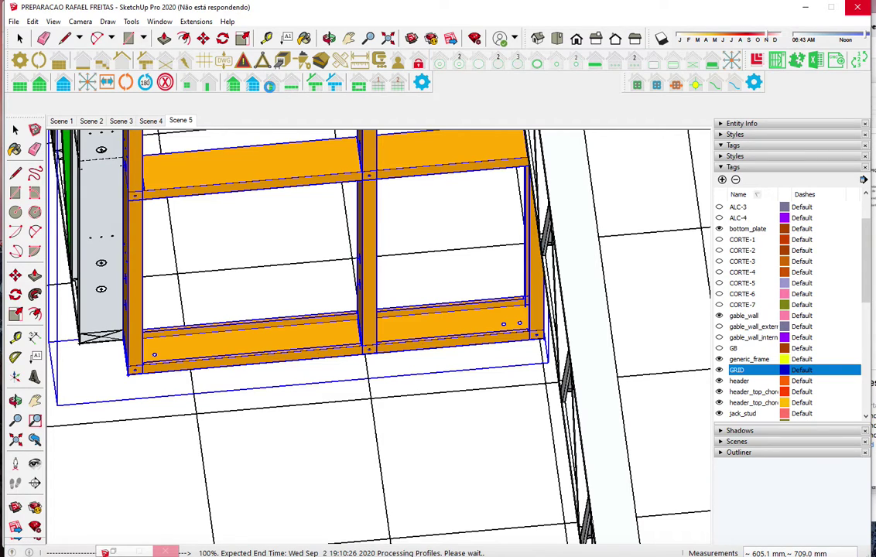
Place a new stud beside the middle stud, then set the stud Draw Offset to center
left_click(270, 85)
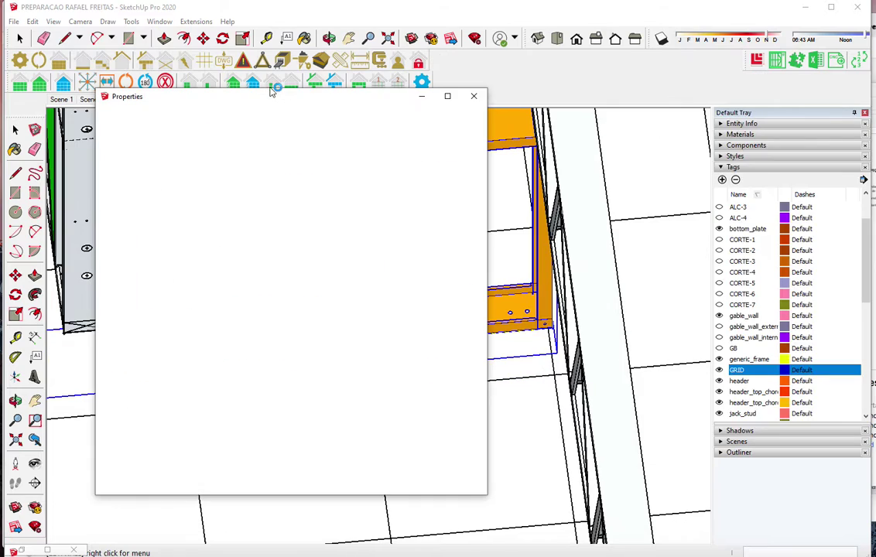
left_click(113, 452)
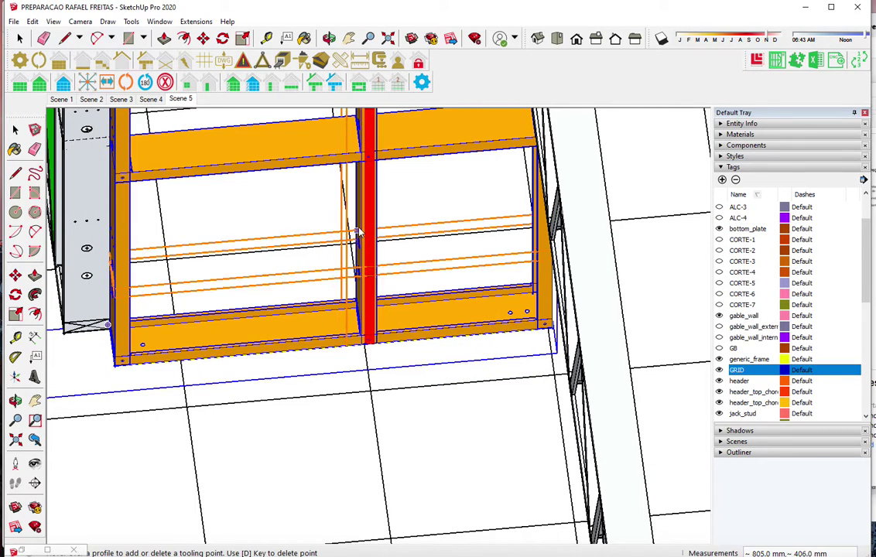
left_click(360, 224)
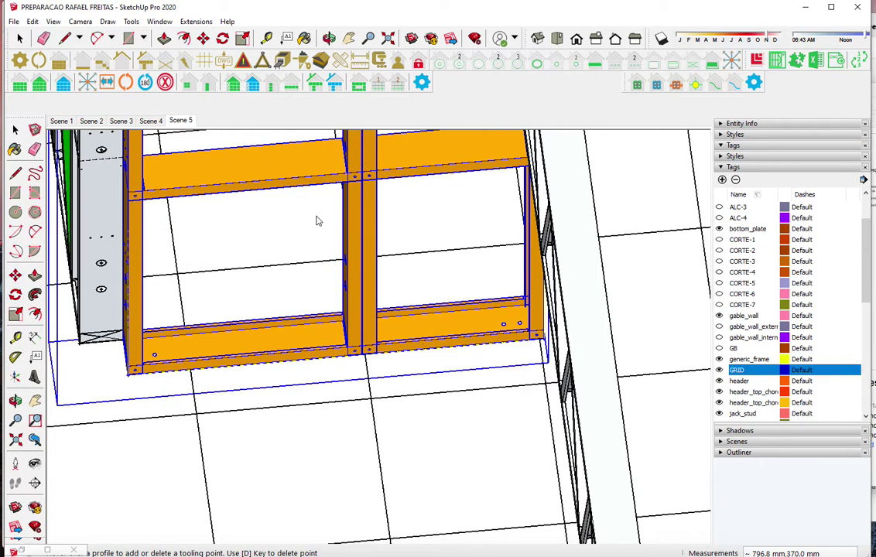
scroll(315, 220, "up", 1)
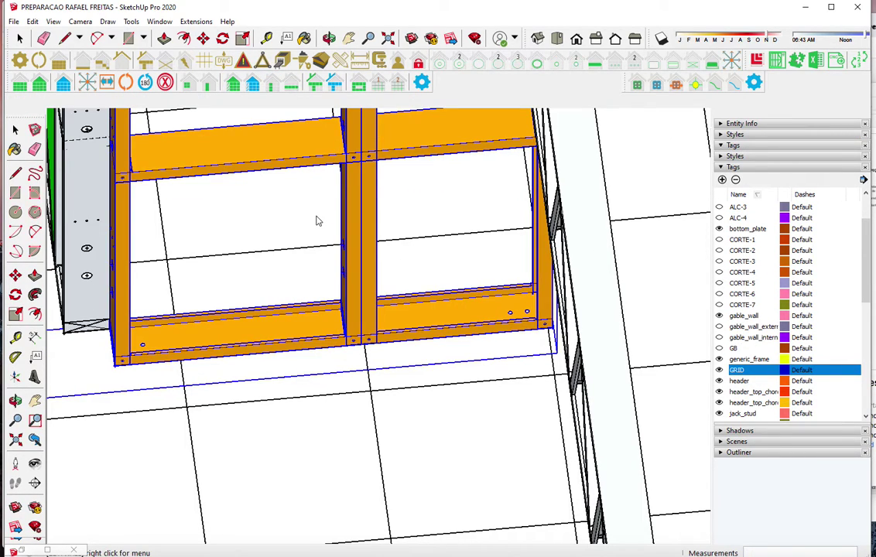
left_click(272, 83)
left_click(307, 199)
left_click(306, 217)
left_click(119, 454)
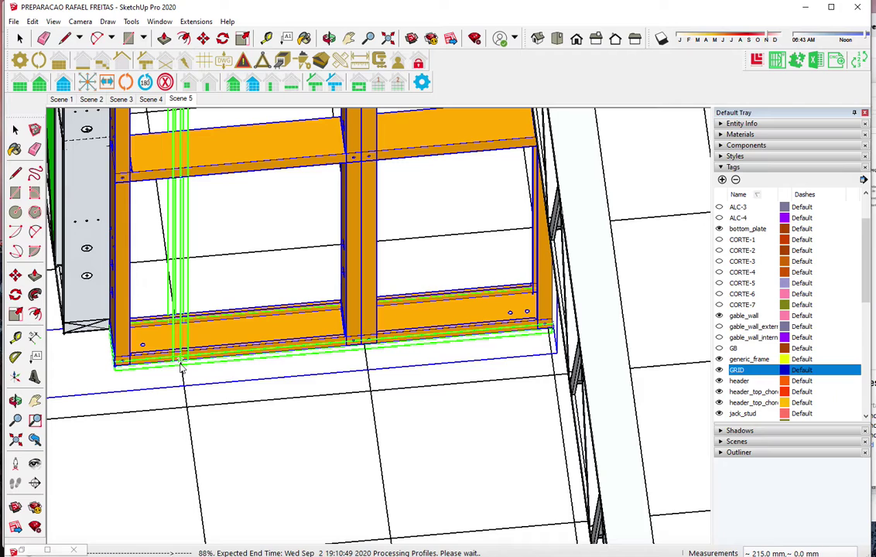
scroll(281, 379, "down", 3)
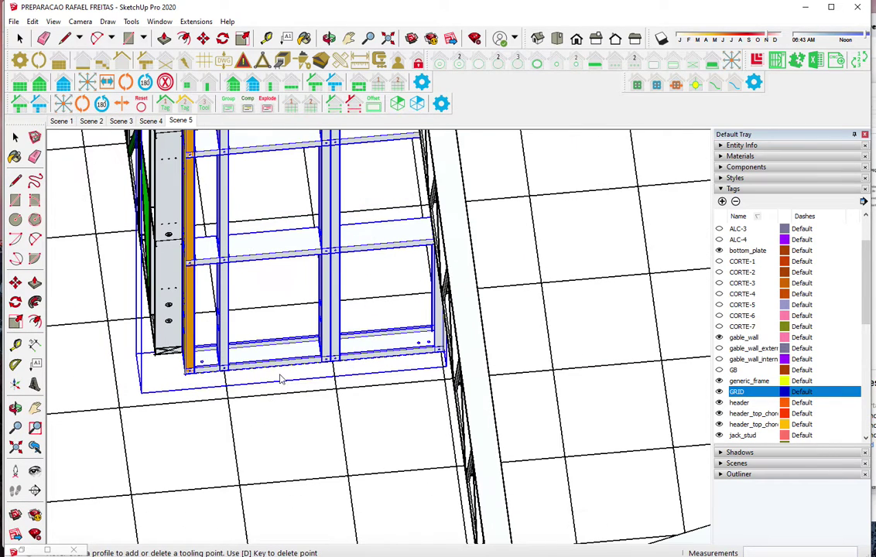
Insert a centered stud and add plate-to-stud green braces, max 3, across the small panel
middle_click_drag(361, 333, 317, 87)
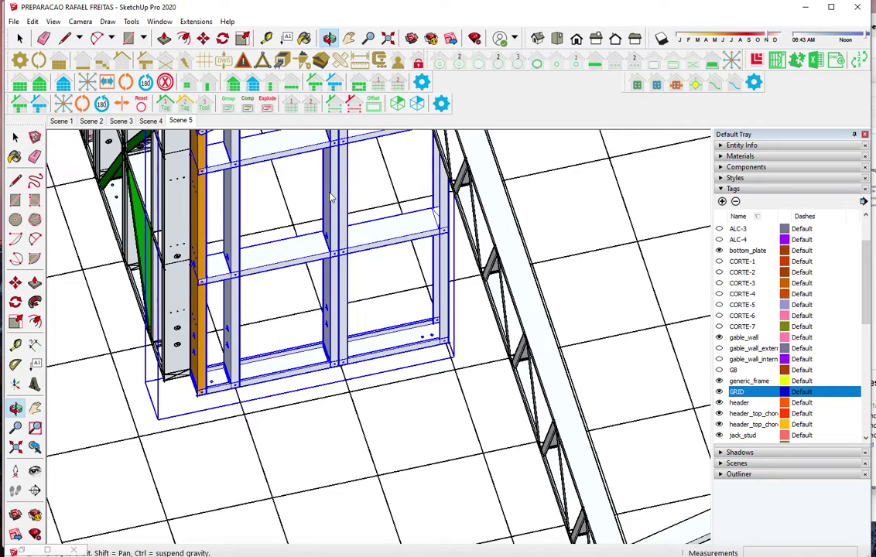
left_click(331, 198)
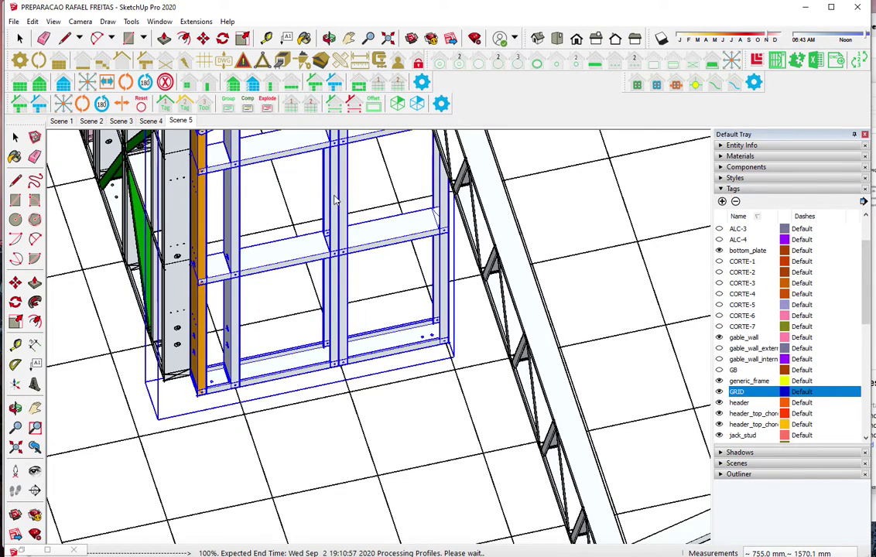
left_click(279, 164)
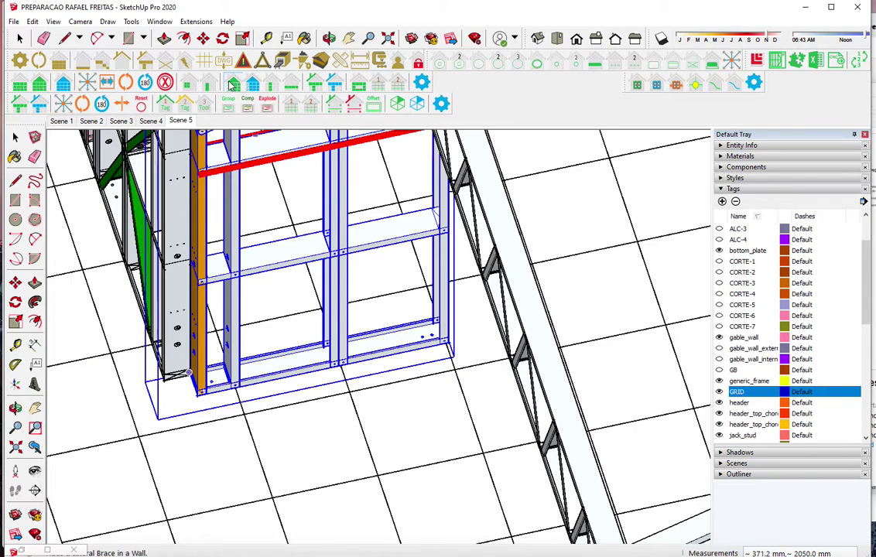
left_click(264, 274)
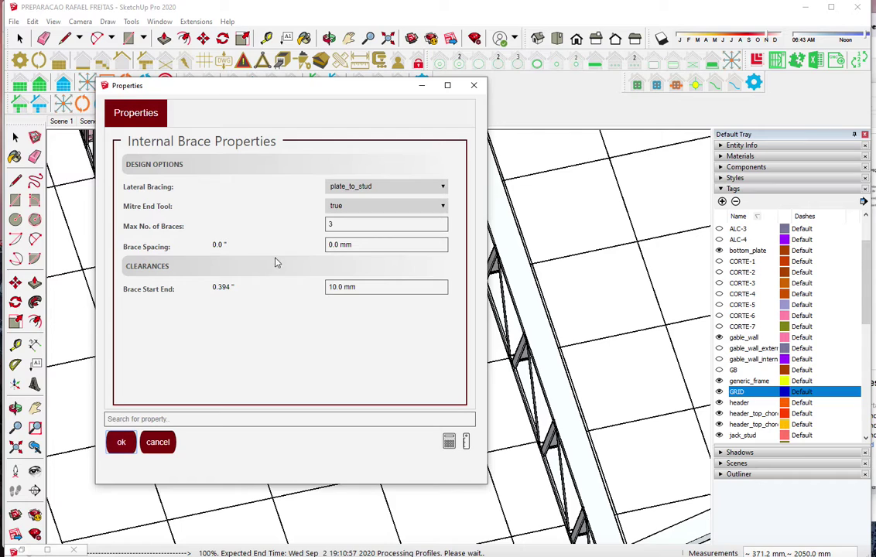
left_click(121, 443)
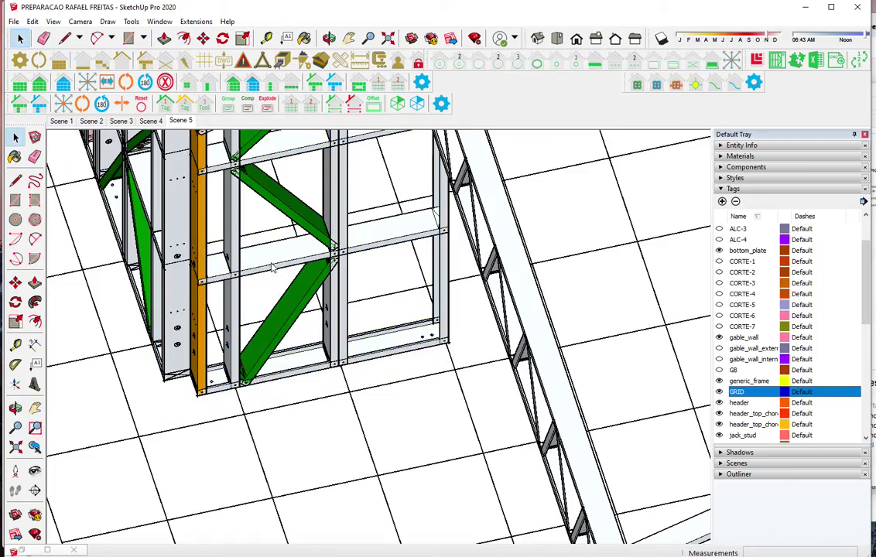
mouse_move(272, 259)
middle_mouse_down()
mouse_move(298, 224)
mouse_move(264, 263)
mouse_move(163, 296)
mouse_move(183, 333)
mouse_move(318, 281)
middle_mouse_up()
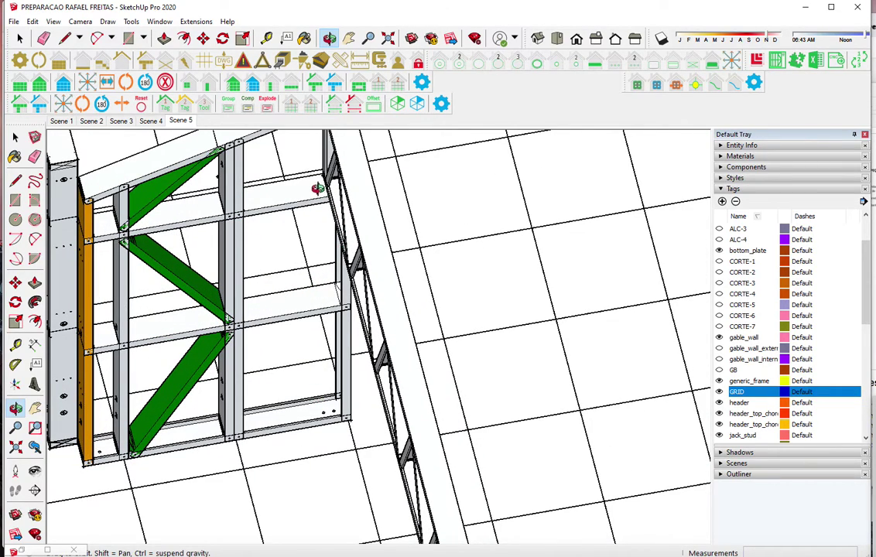
scroll(317, 189, "up", 5)
scroll(313, 227, "up", 2)
scroll(319, 246, "up", 2)
key("space")
left_click(294, 241)
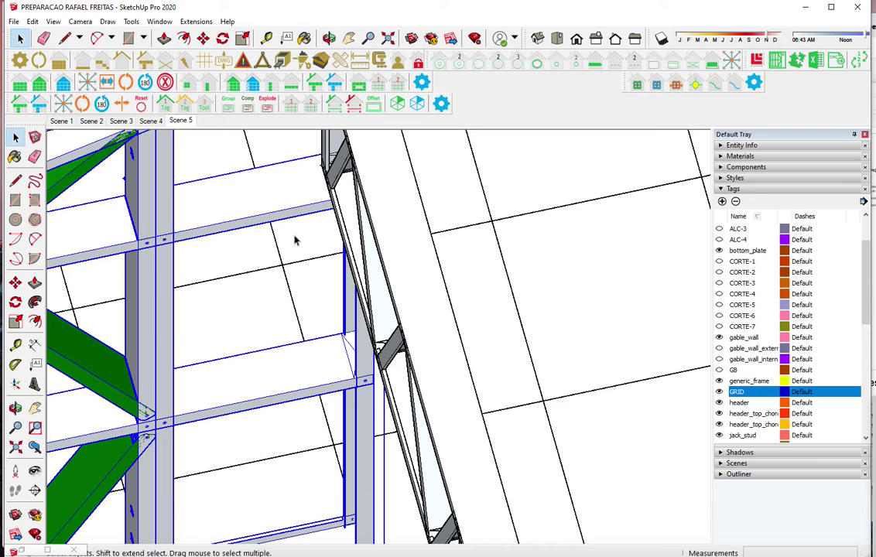
Add a centre-offset stud beside the braced panel's end post with the Add Stud tool
middle_click_drag(268, 307, 232, 232)
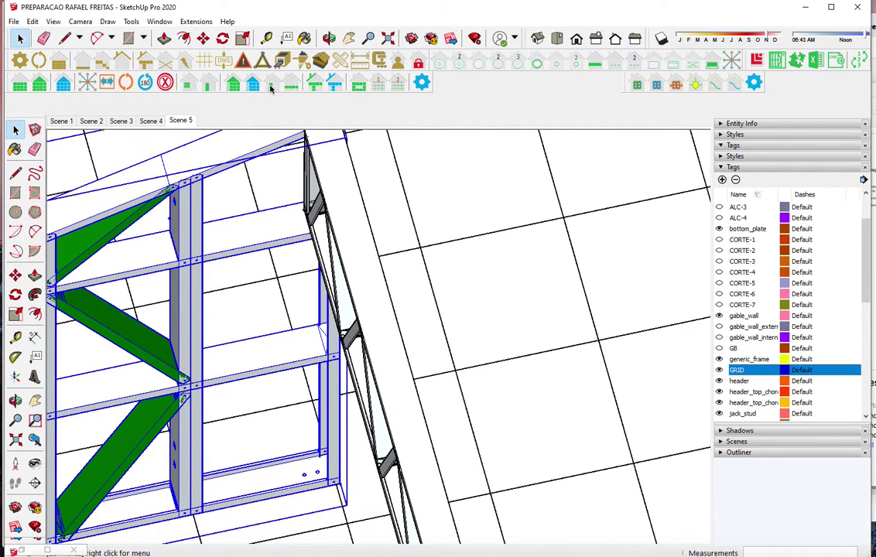
left_click(286, 226)
left_click(325, 198)
left_click(309, 219)
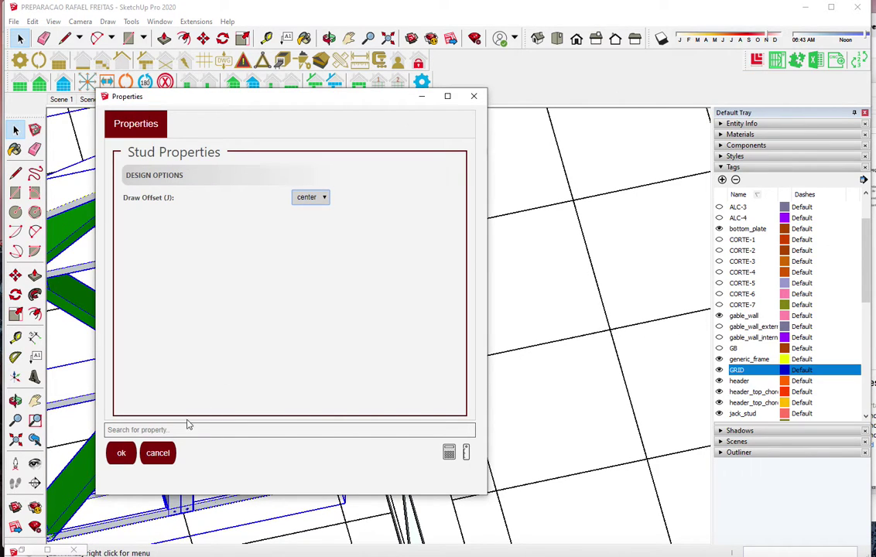
left_click(120, 453)
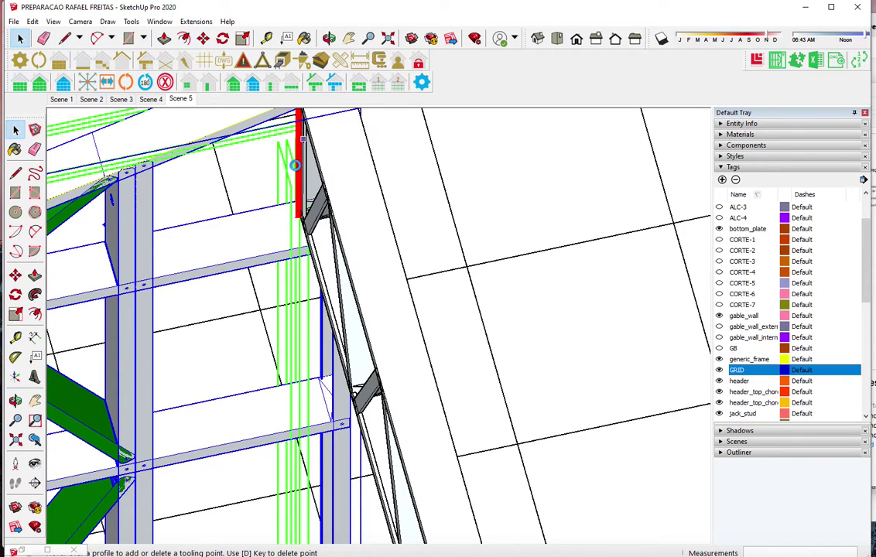
scroll(297, 171, "up", 2)
scroll(299, 165, "up", 1)
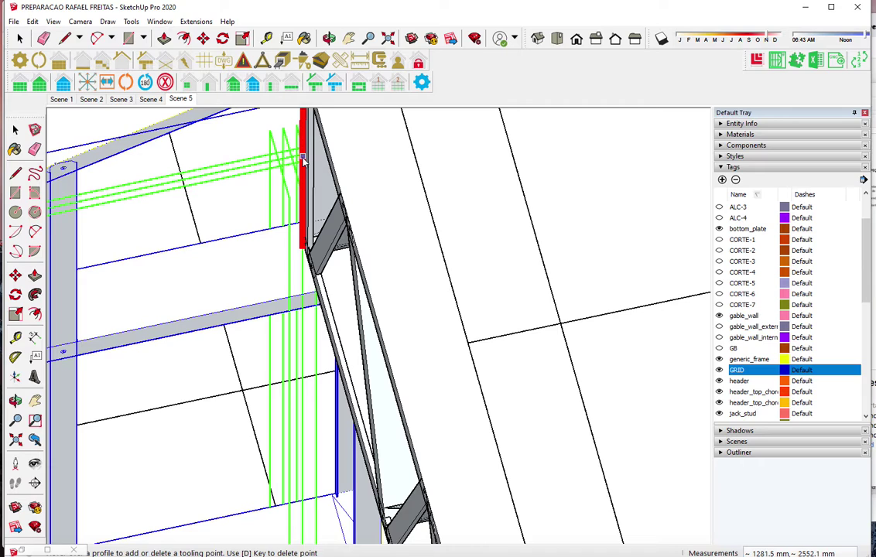
scroll(300, 243, "up", 1)
scroll(303, 245, "up", 2)
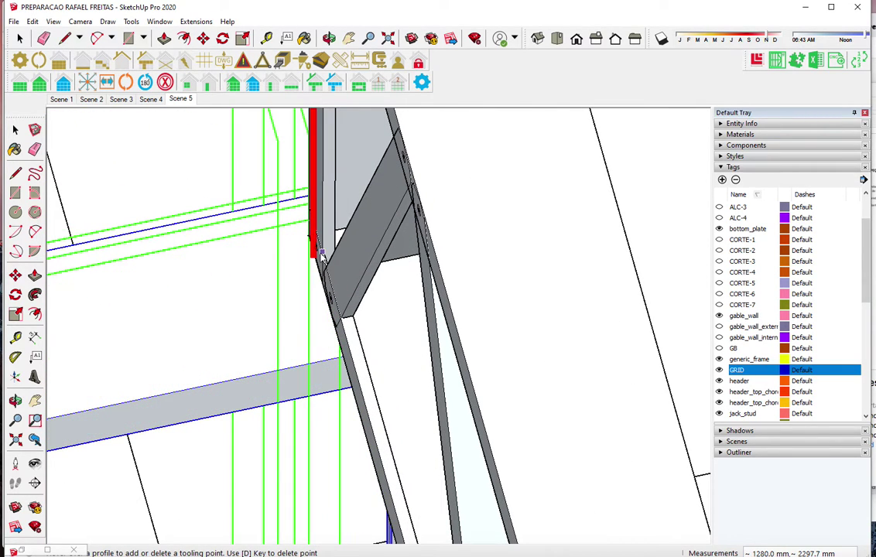
left_click(322, 256)
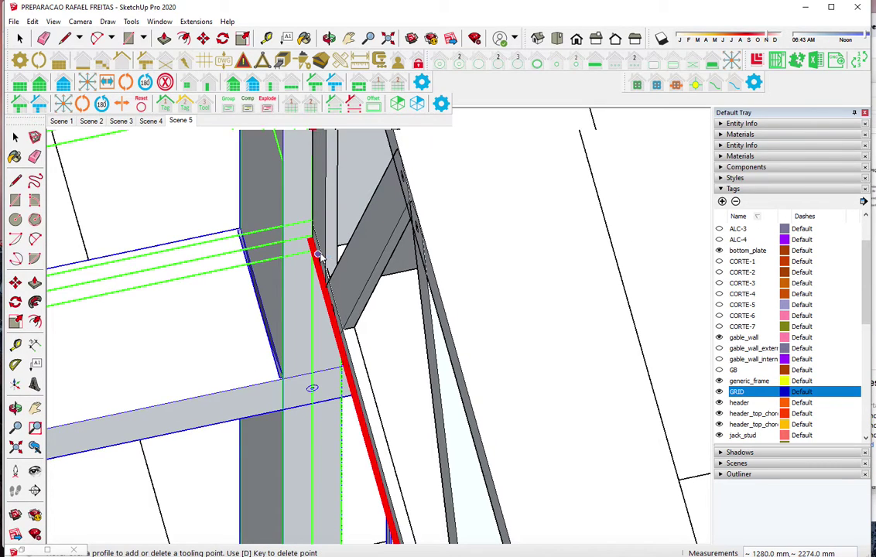
Double the end, middle and other panel studs with extra studs beside each
middle_click_drag(317, 252, 294, 209)
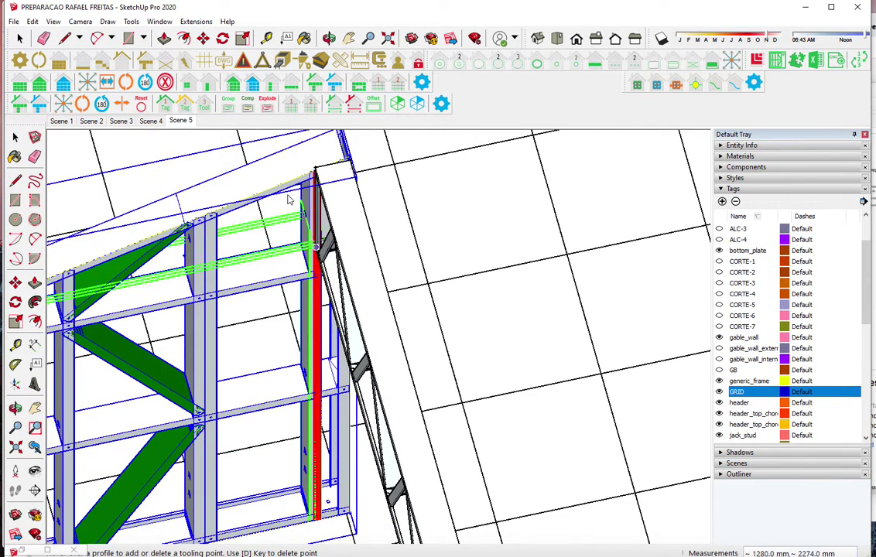
left_click(313, 329)
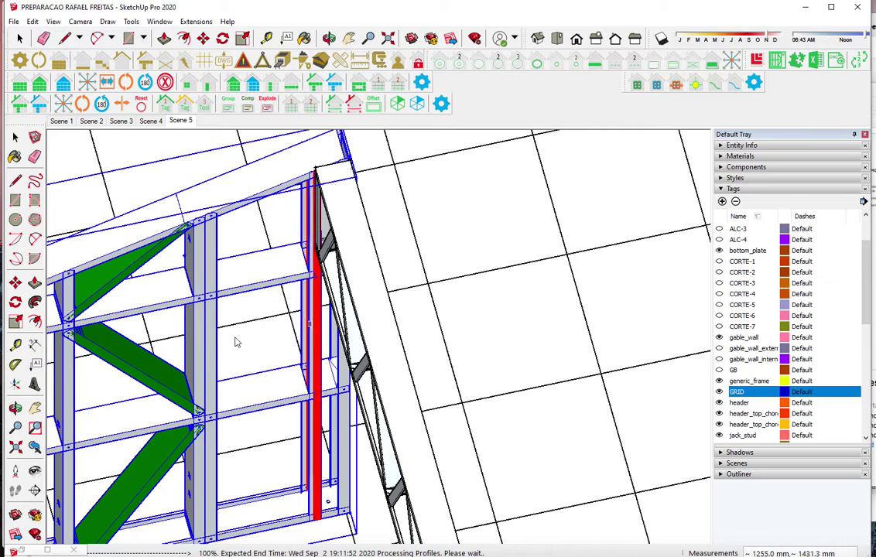
left_click(203, 341)
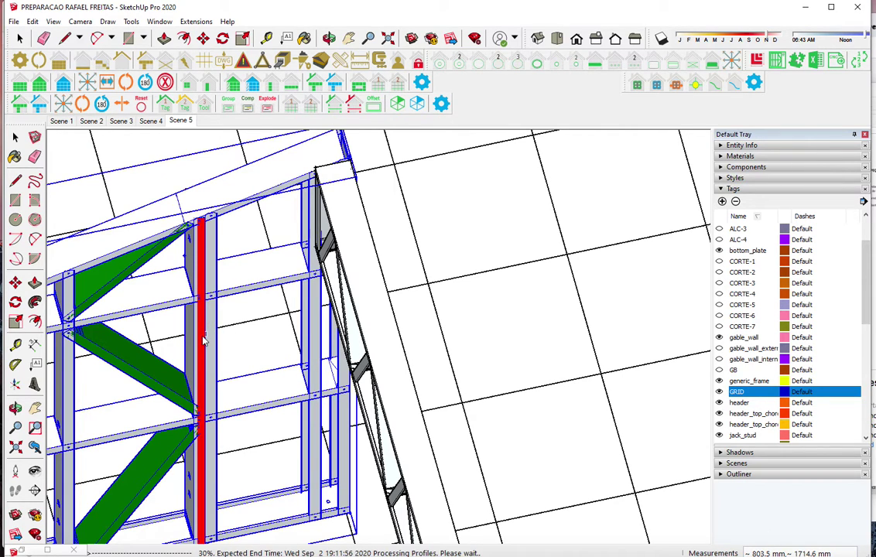
middle_click_drag(203, 341, 176, 313)
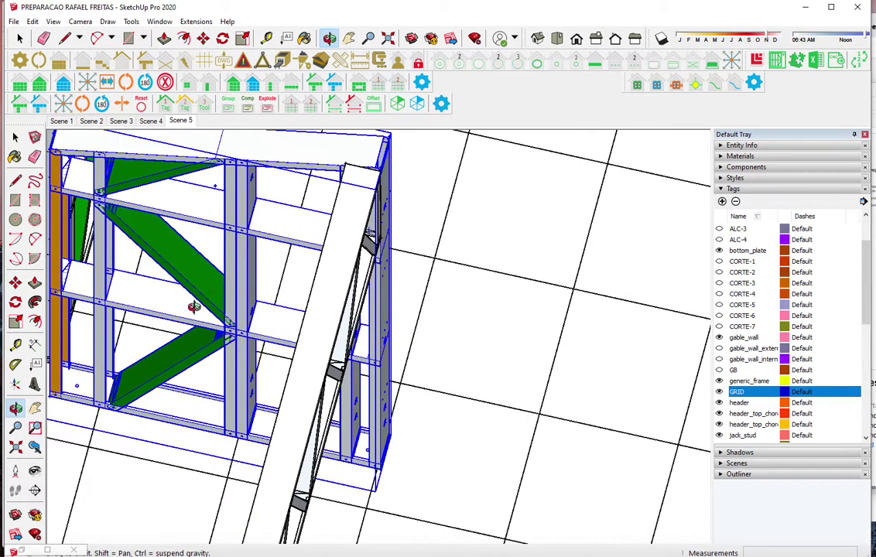
left_click(242, 269)
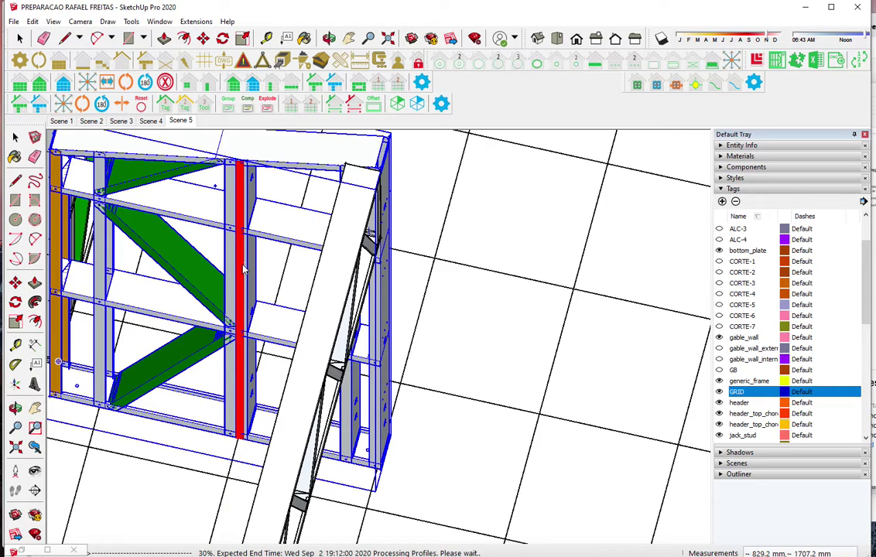
scroll(242, 269, "up", 3)
middle_click_drag(274, 276, 280, 431)
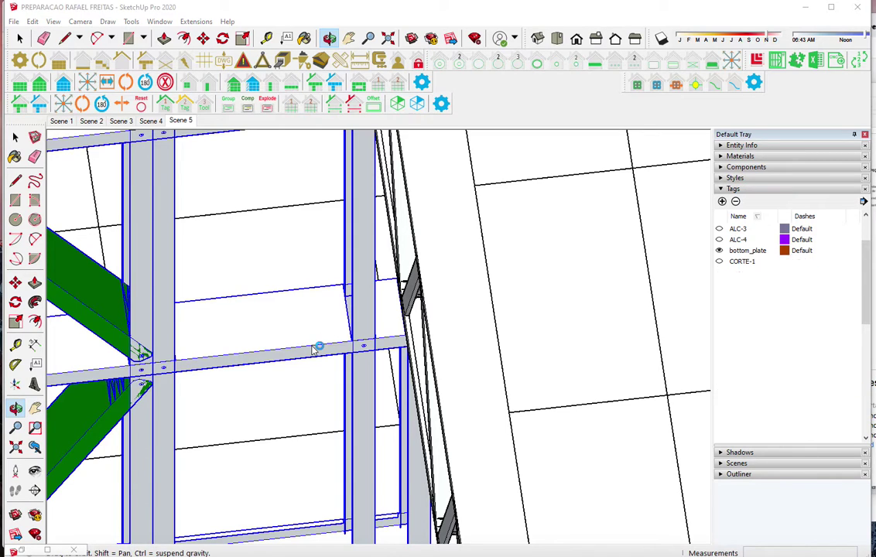
Re-run Internal Brace and place another stud at 1236.5 mm in the panel
left_click(317, 348)
left_click(121, 442)
left_click(263, 355)
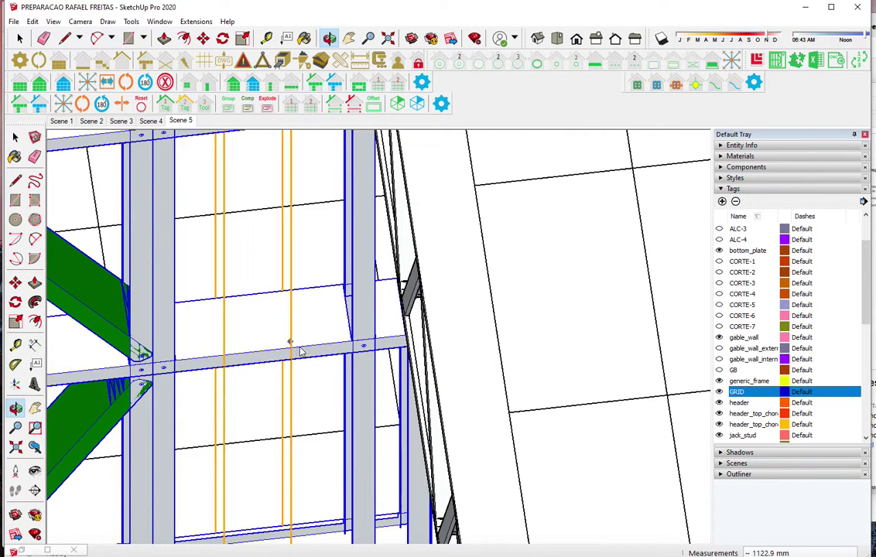
left_click(346, 348)
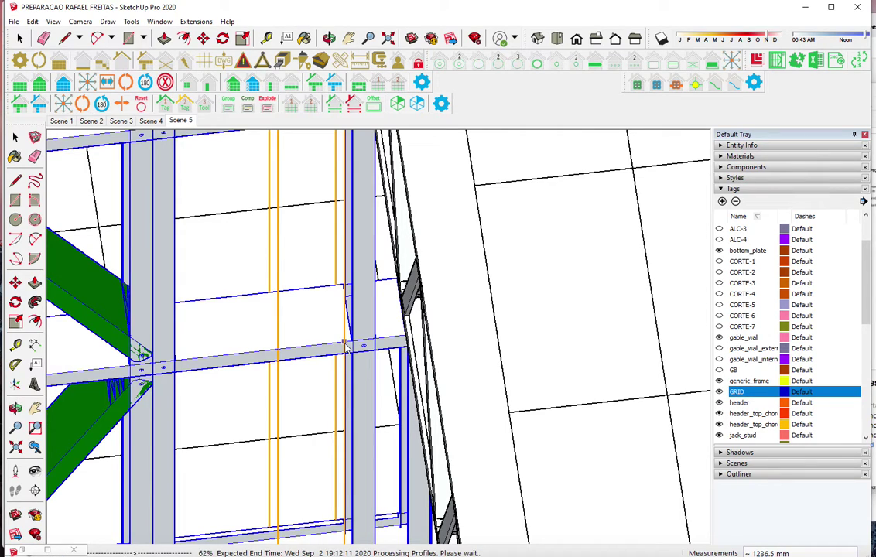
scroll(141, 342, "down", 3)
scroll(142, 342, "down", 2)
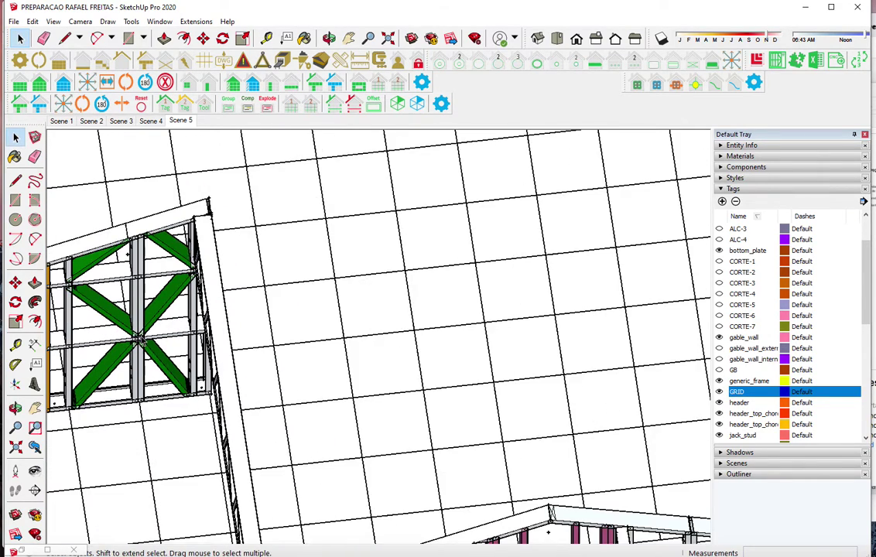
Turn to the unbraced wall panel, dismiss the select-a-wall warning, and select its frame
scroll(141, 342, "down", 3)
mouse_move(141, 342)
middle_mouse_down()
mouse_move(641, 298)
mouse_move(360, 310)
mouse_move(363, 439)
middle_mouse_up()
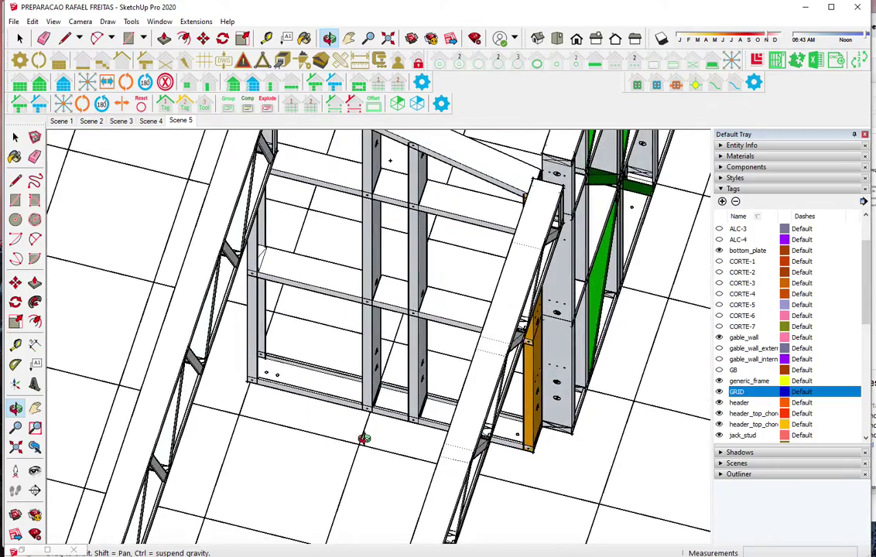
scroll(364, 438, "up", 3)
scroll(364, 391, "up", 2)
middle_click_drag(401, 391, 313, 335)
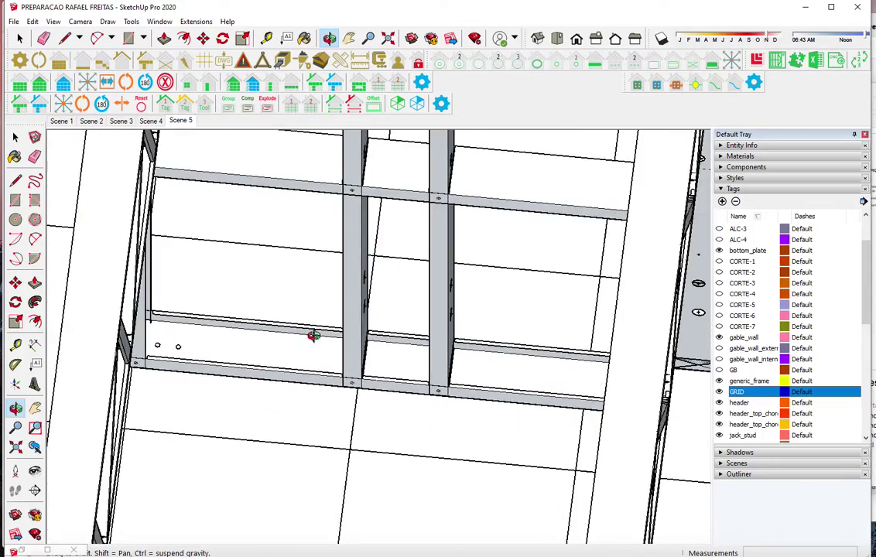
left_click(164, 81)
left_click(457, 309)
key("space")
left_click(390, 179)
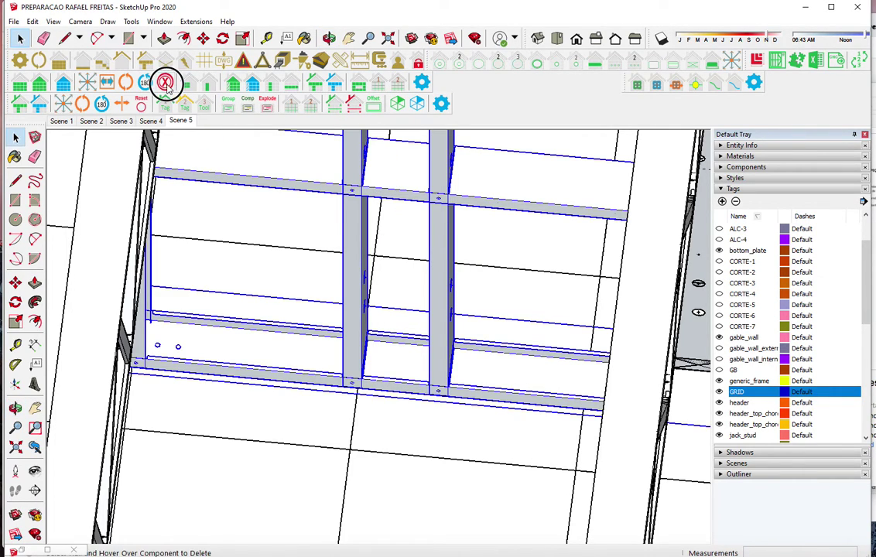
Delete the panel's two interior studs, confirming each deletion
left_click(352, 239)
left_click(415, 313)
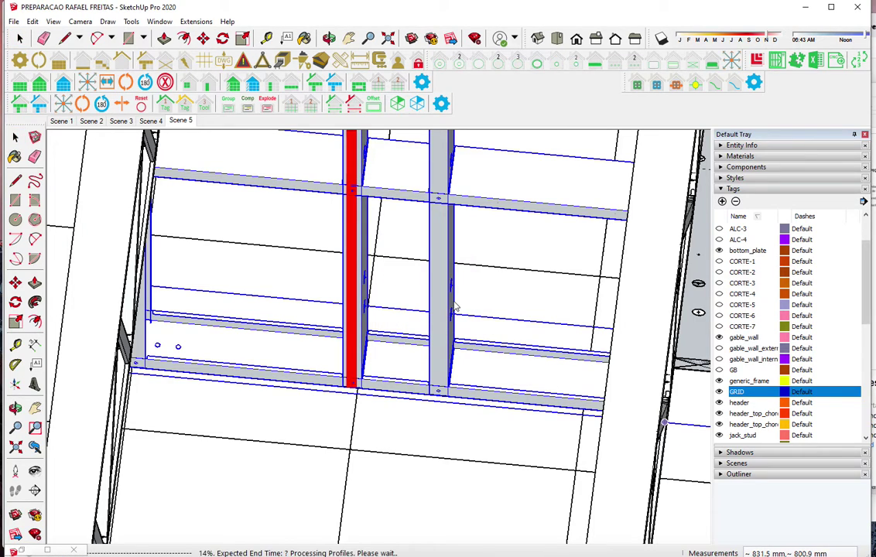
left_click(444, 289)
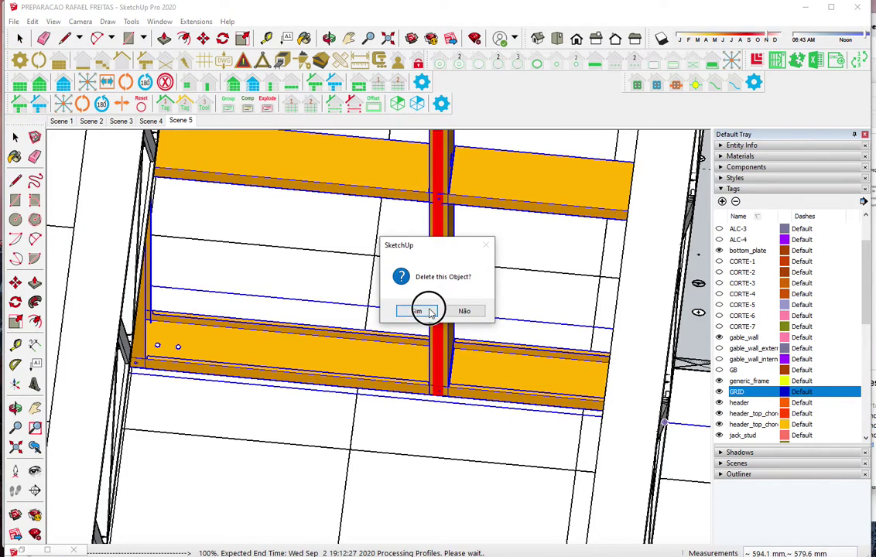
left_click(430, 312)
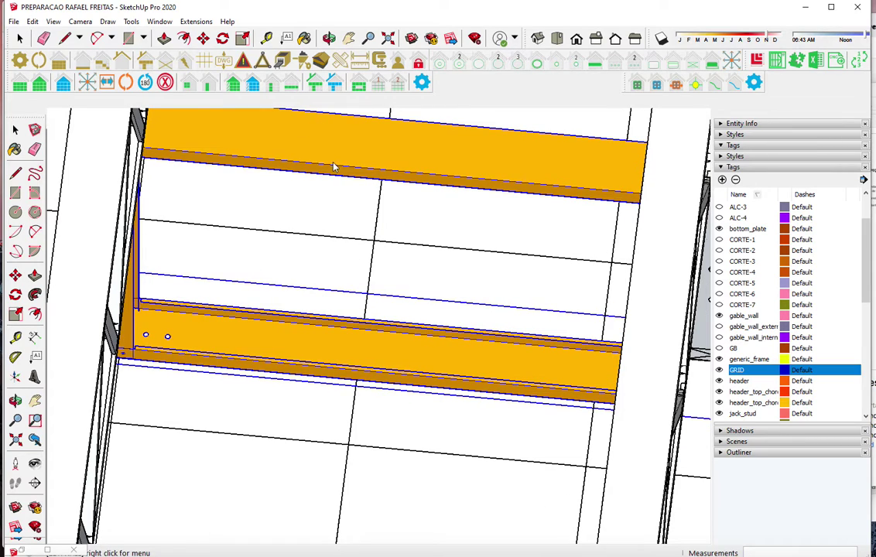
Place centre-offset studs at the gable panel's edge and right end
left_click(270, 81)
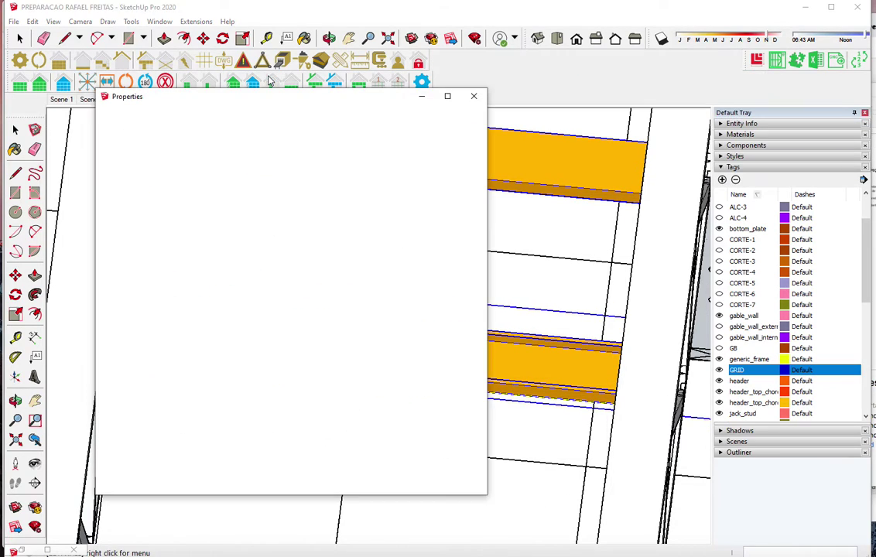
left_click(310, 197)
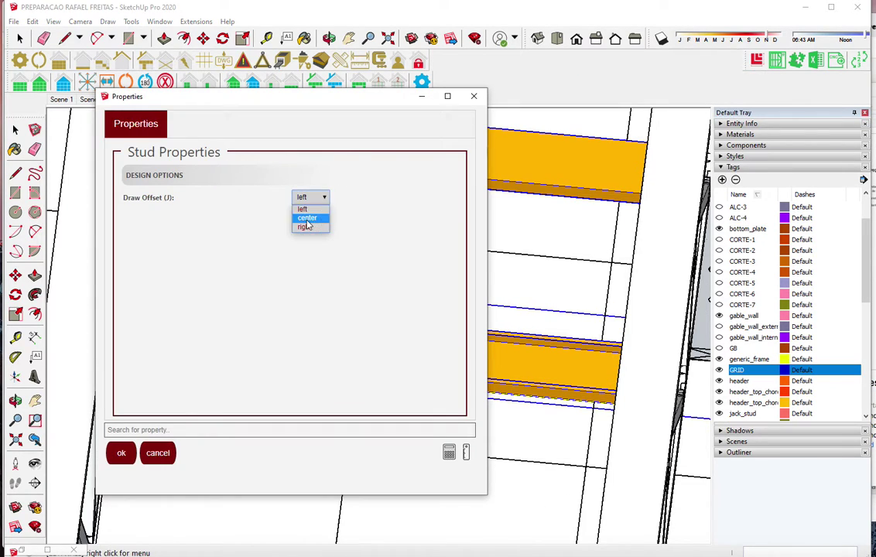
left_click(307, 219)
left_click(121, 454)
left_click(356, 408)
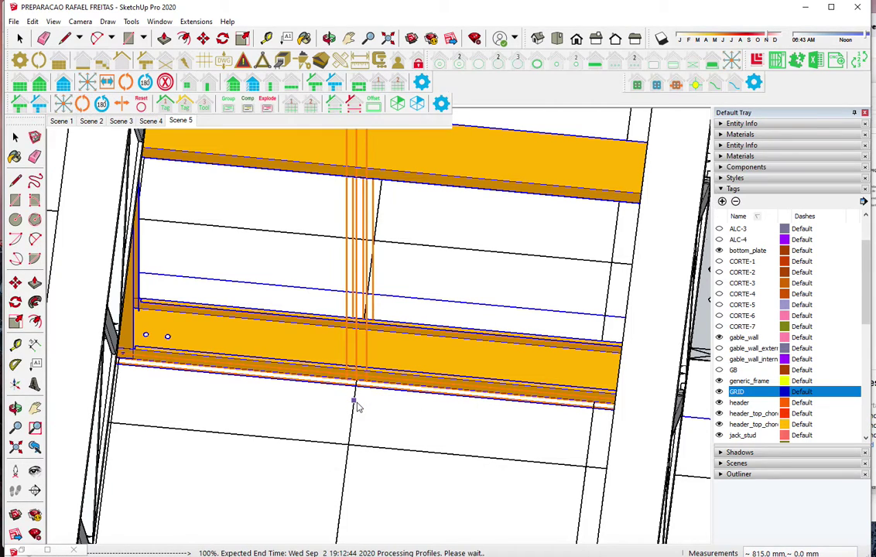
left_click(584, 429)
Add a tooling point on the gable wall profile
scroll(585, 430, "down", 3)
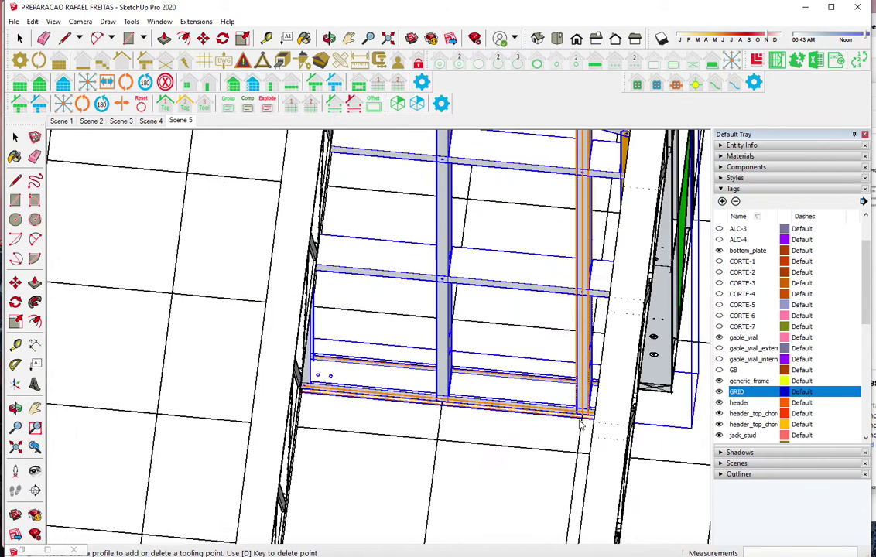
scroll(340, 139, "up", 3)
scroll(337, 137, "up", 2)
scroll(336, 137, "up", 1)
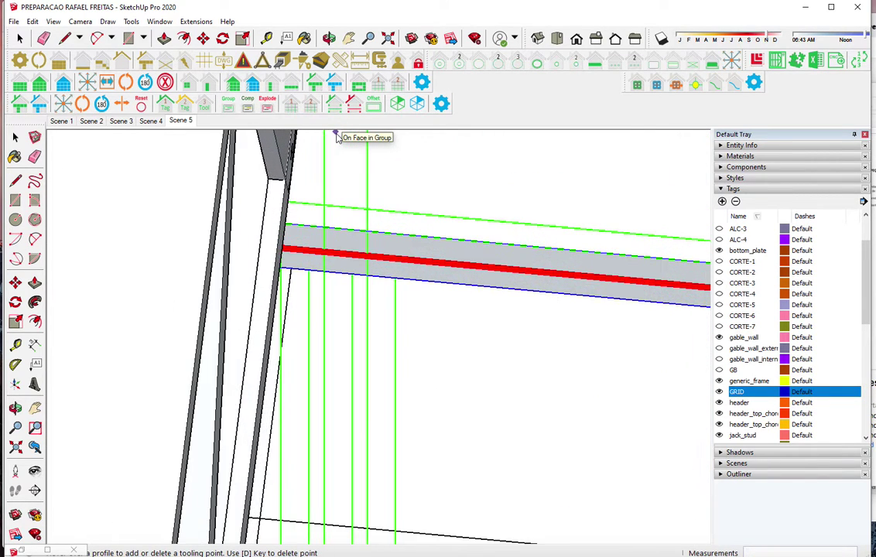
scroll(336, 137, "up", 2)
scroll(235, 264, "up", 1)
scroll(192, 275, "up", 1)
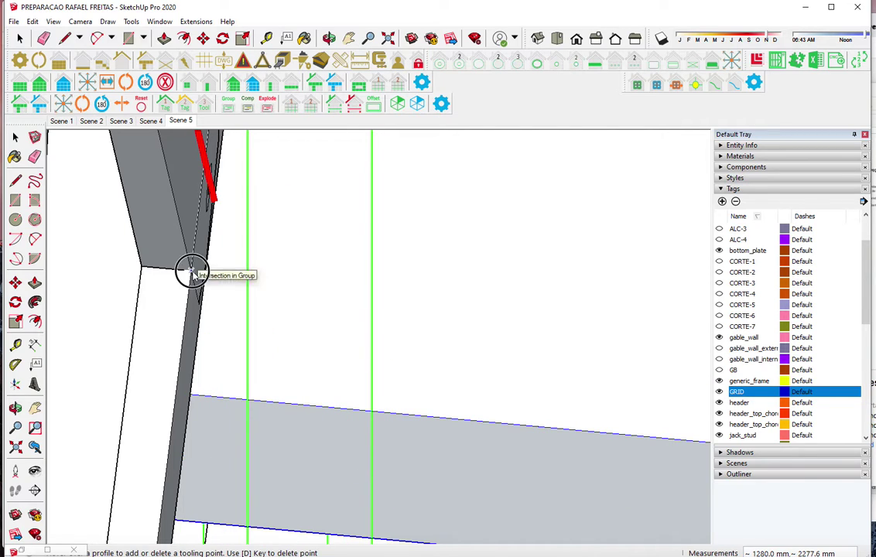
left_click(192, 275)
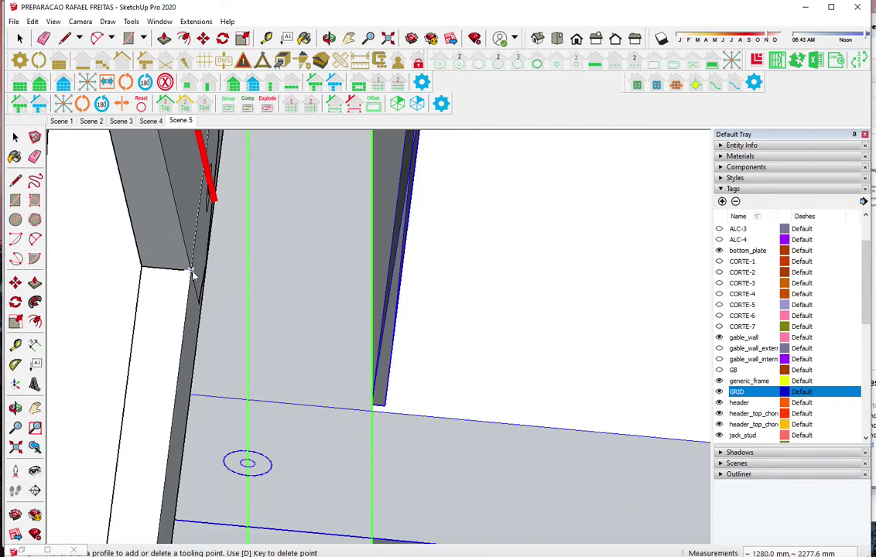
Zoom out and exit profile editing mode
scroll(192, 275, "down", 2)
scroll(192, 274, "down", 1)
scroll(193, 275, "down", 1)
scroll(193, 275, "down", 1)
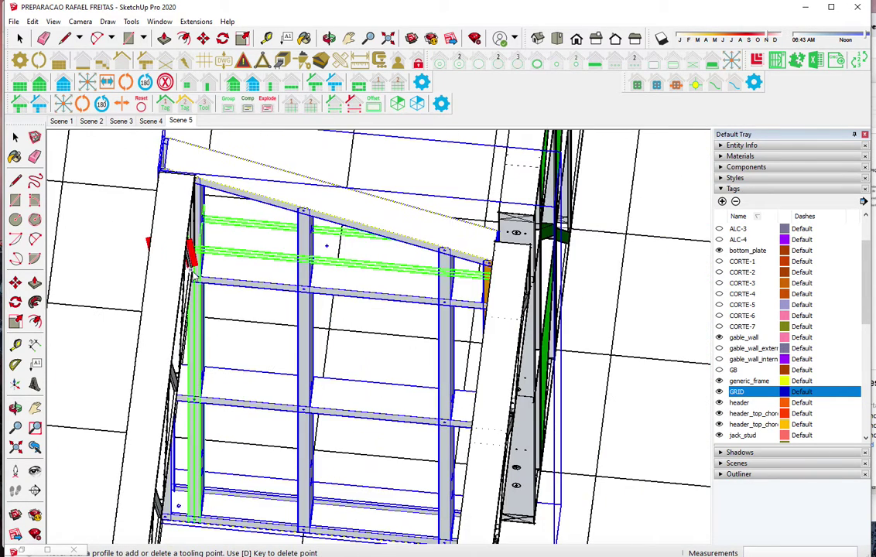
scroll(194, 274, "down", 2)
scroll(194, 274, "down", 1)
scroll(232, 279, "down", 1)
scroll(274, 283, "up", 2)
scroll(275, 284, "up", 2)
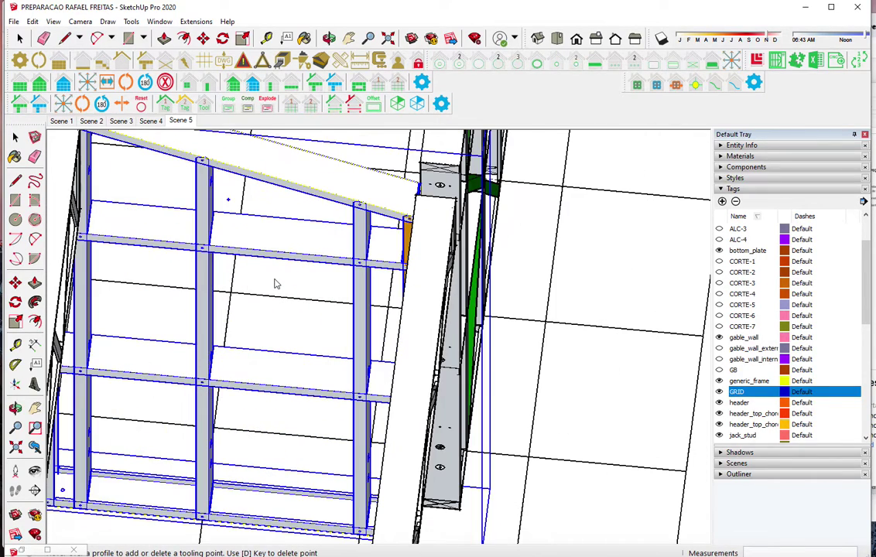
left_click(273, 87)
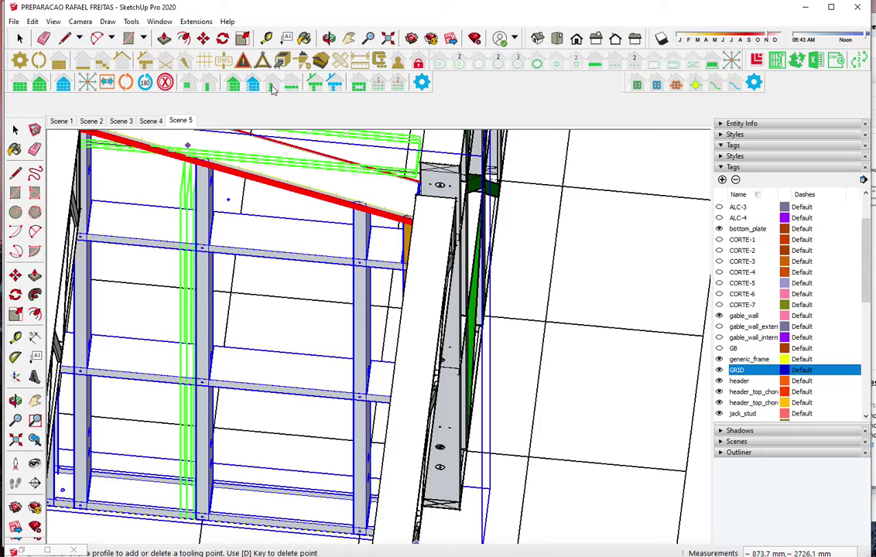
left_click(273, 89)
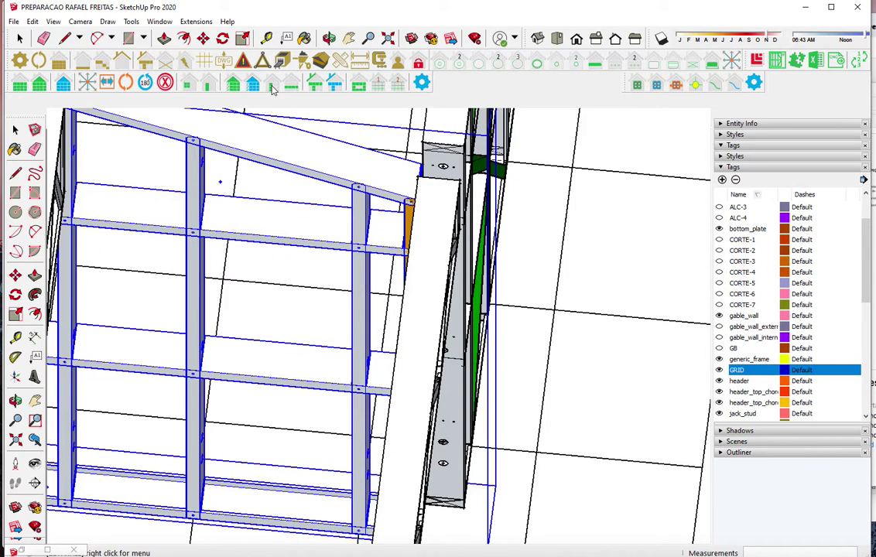
Place a left-offset extra stud beside an existing gable-wall stud
left_click(272, 90)
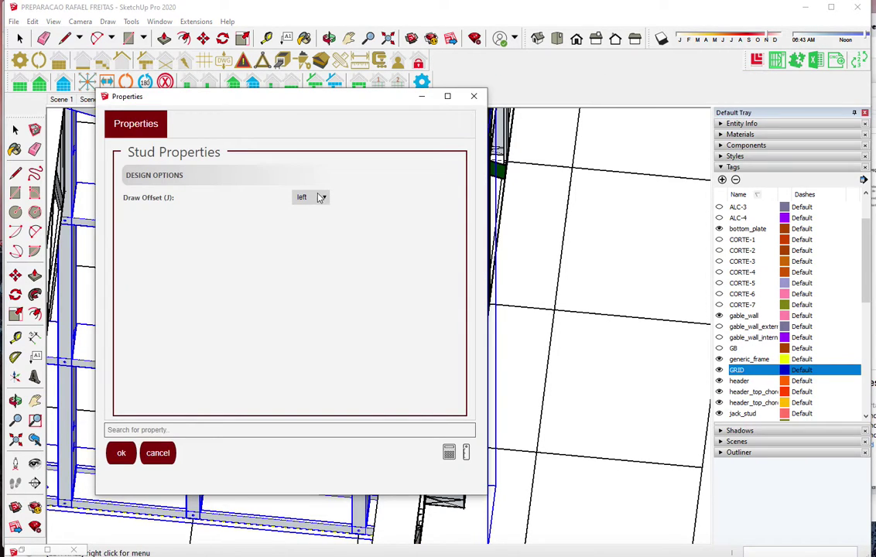
left_click(124, 455)
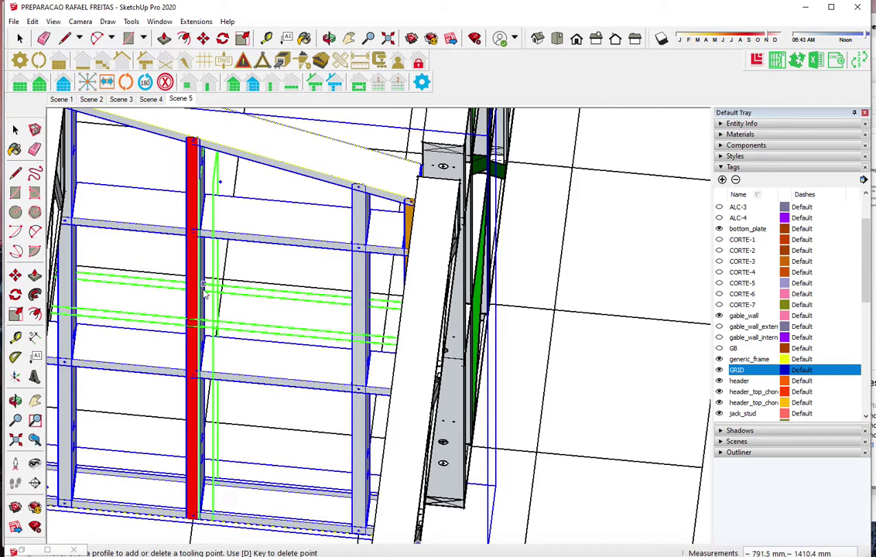
scroll(199, 297, "up", 3)
scroll(200, 298, "up", 2)
scroll(203, 303, "up", 1)
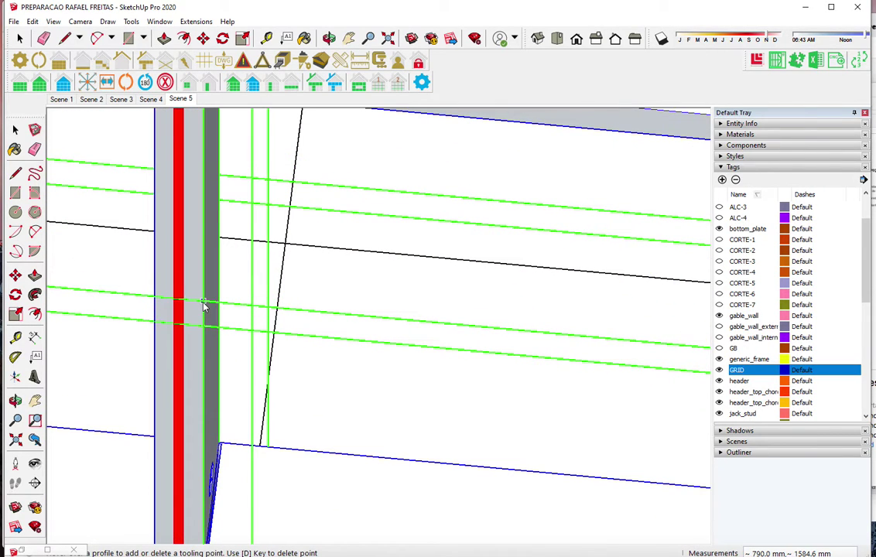
left_click(204, 306)
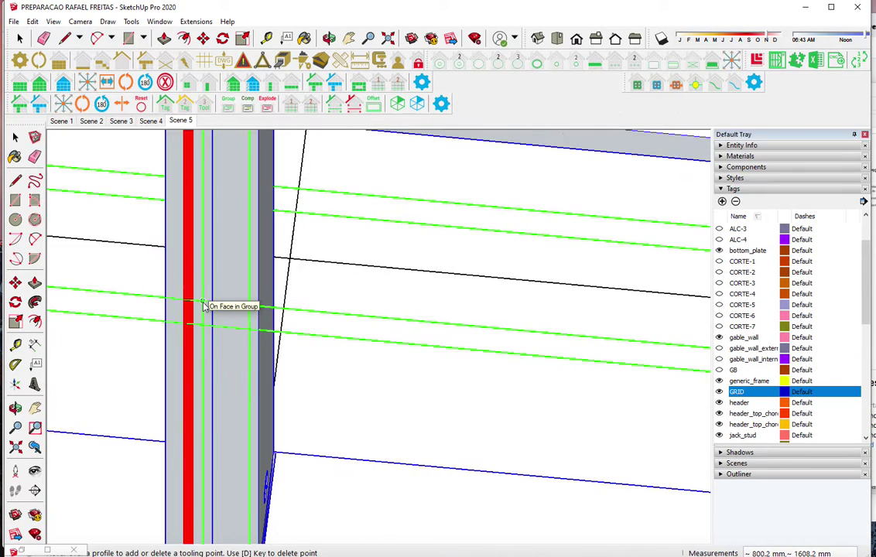
Add a tooling point on the new stud and bring up the Internal Brace tool
left_click(142, 82)
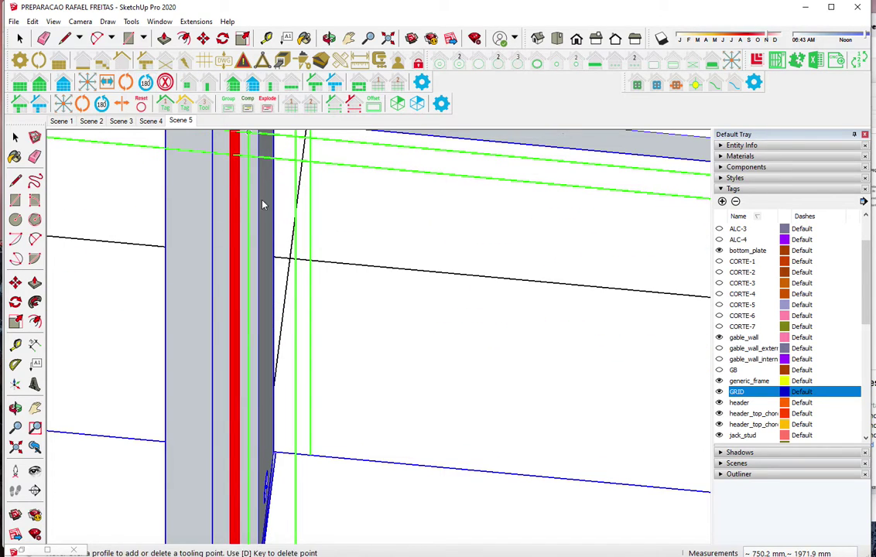
left_click(229, 232)
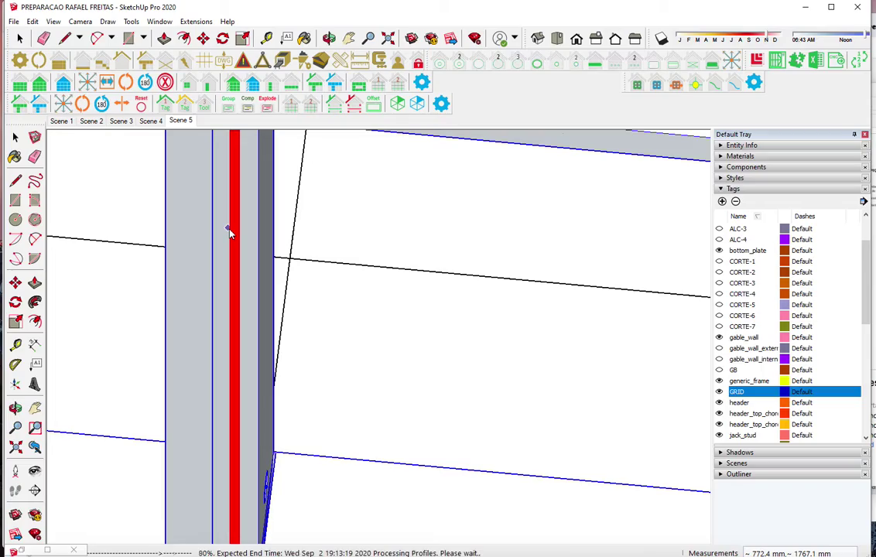
scroll(229, 232, "down", 2)
scroll(229, 232, "down", 3)
mouse_move(229, 233)
middle_mouse_down()
mouse_move(247, 246)
mouse_move(270, 308)
mouse_move(327, 297)
mouse_move(262, 310)
mouse_move(238, 137)
middle_mouse_up()
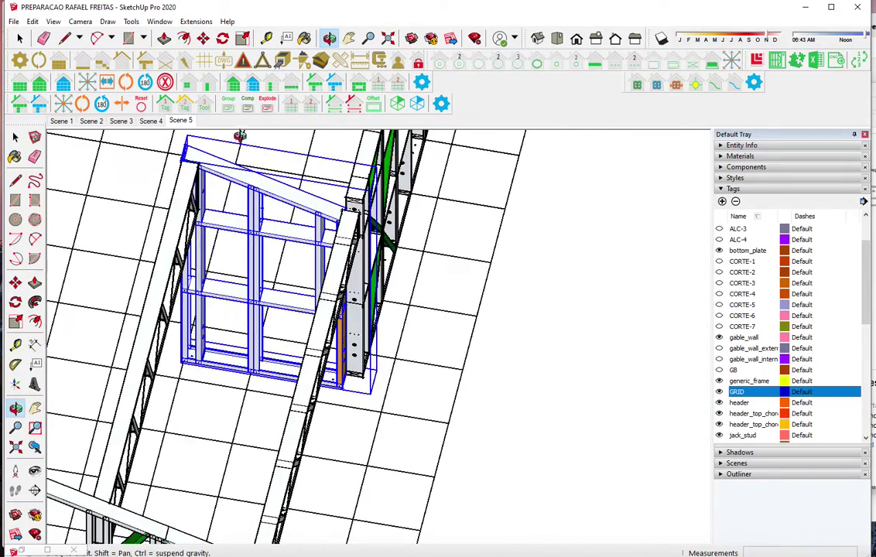
left_click(233, 85)
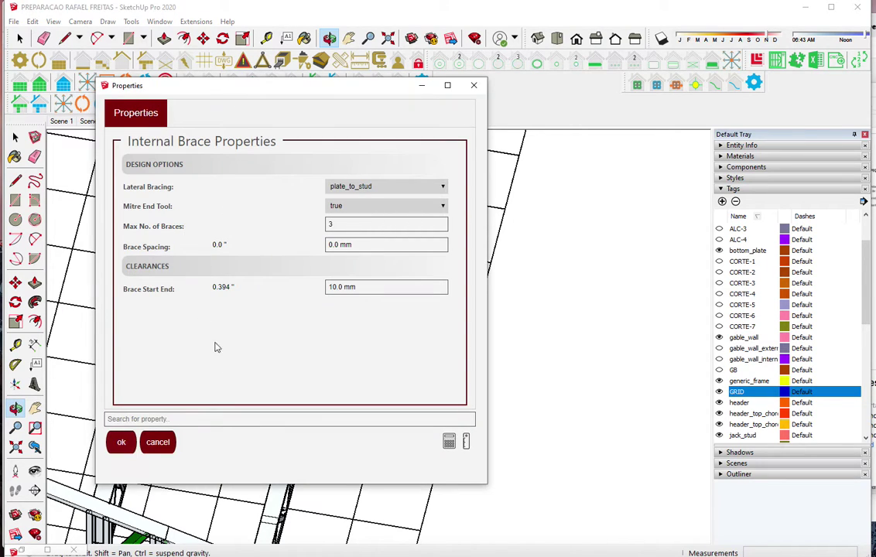
Accept the Internal Brace settings and place green X braces in the small gable panel
left_click(118, 445)
scroll(226, 267, "up", 4)
scroll(226, 267, "up", 4)
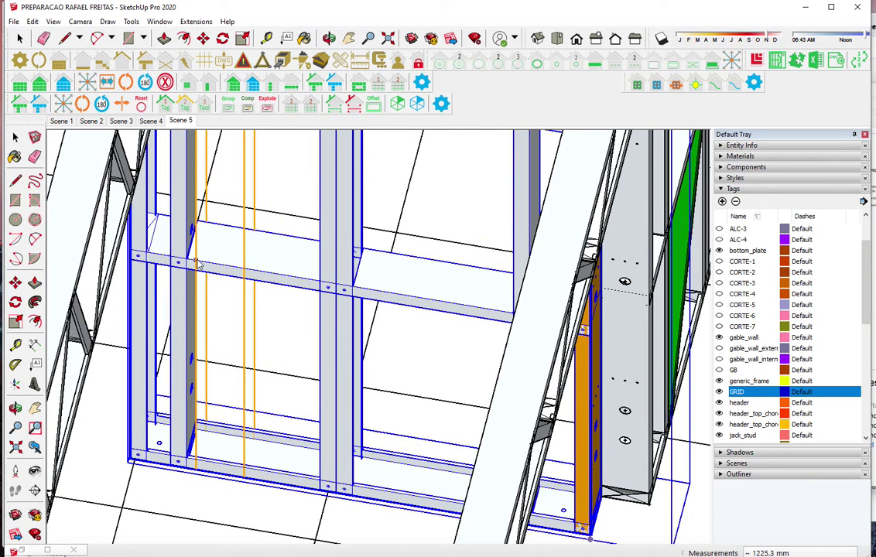
left_click(197, 263)
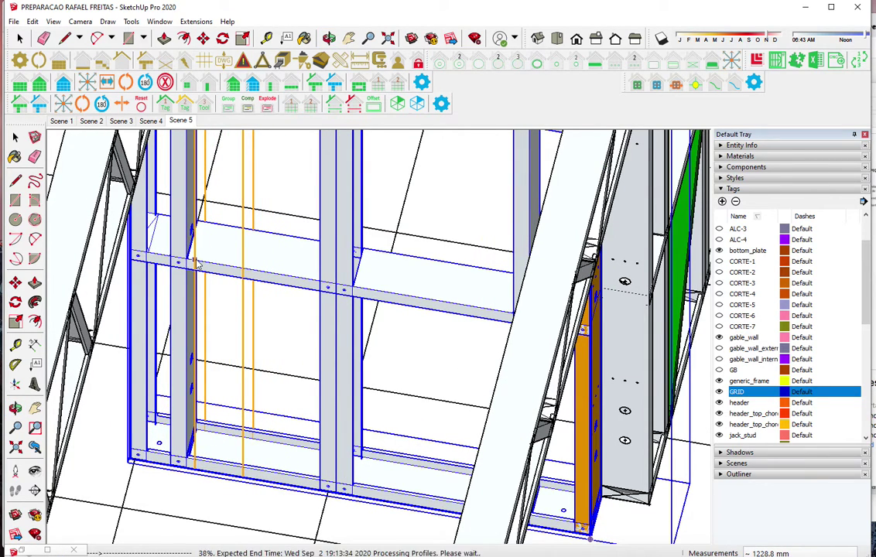
key("space")
Select the braced wall frame and add an extra stud inside the braced panel
left_click(341, 181)
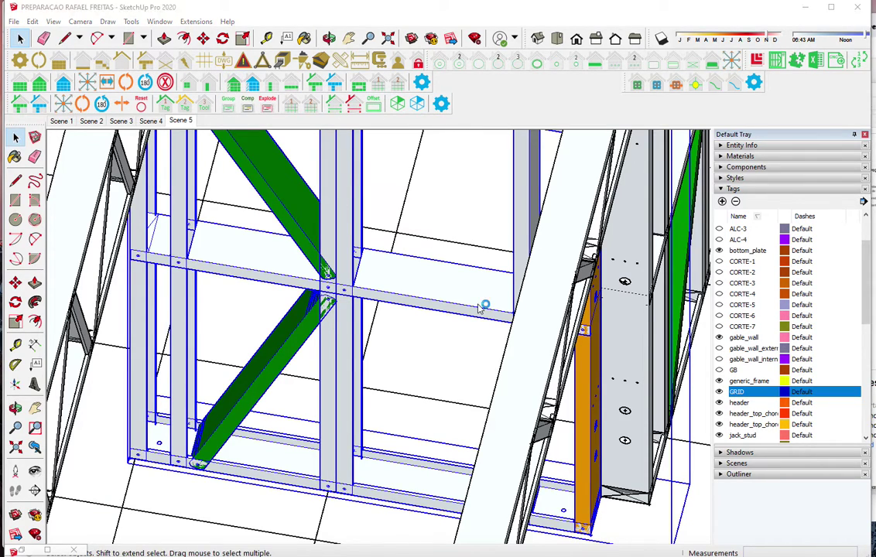
double_click(479, 307)
left_click(145, 440)
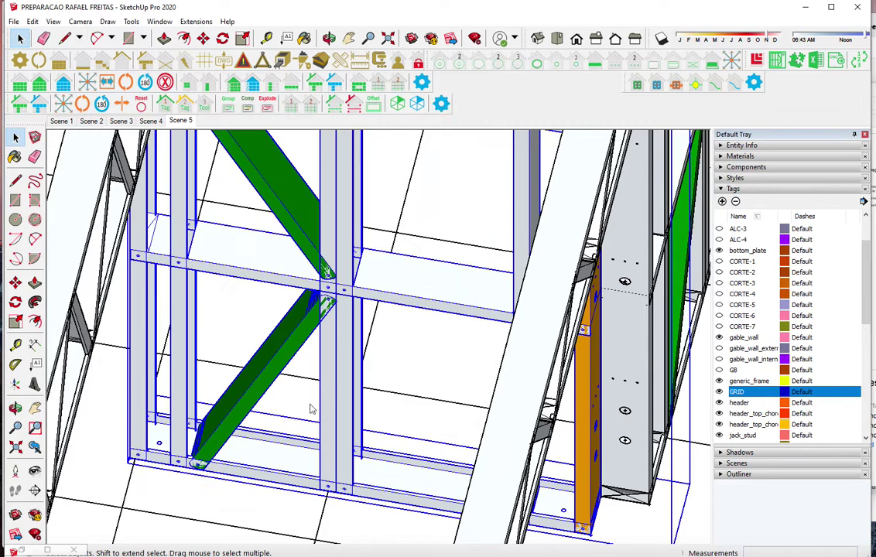
left_click(459, 310)
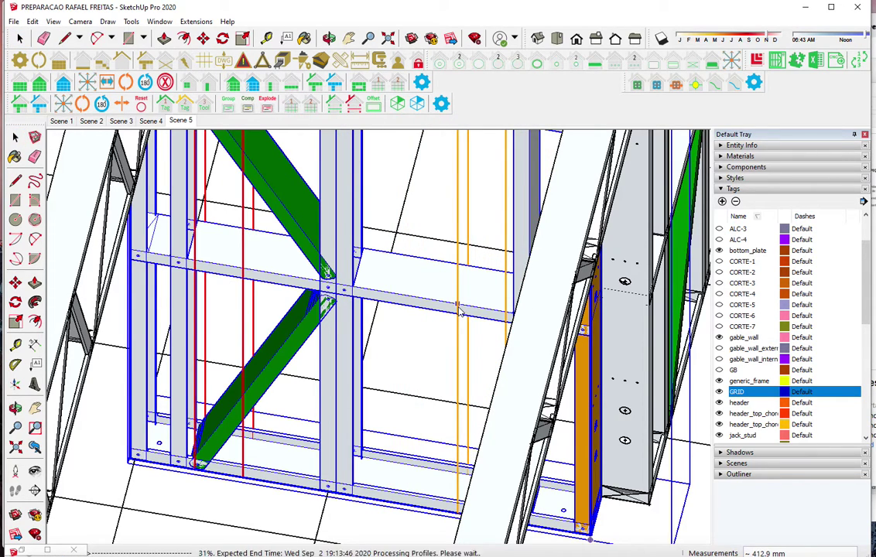
mouse_move(459, 310)
middle_mouse_down()
mouse_move(534, 269)
mouse_move(393, 358)
middle_mouse_up()
scroll(534, 270, "down", 5)
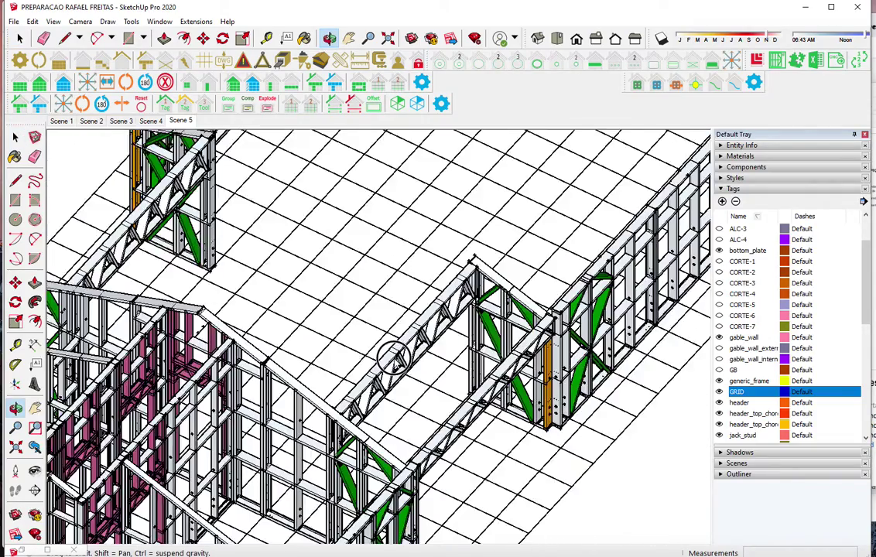
Make the PORTICOS tag visible so the blue portal frames appear
scroll(393, 357, "down", 2)
scroll(393, 357, "down", 1)
scroll(393, 358, "down", 2)
scroll(394, 358, "down", 2)
mouse_move(531, 332)
middle_mouse_down()
mouse_move(350, 346)
mouse_move(354, 359)
middle_mouse_up()
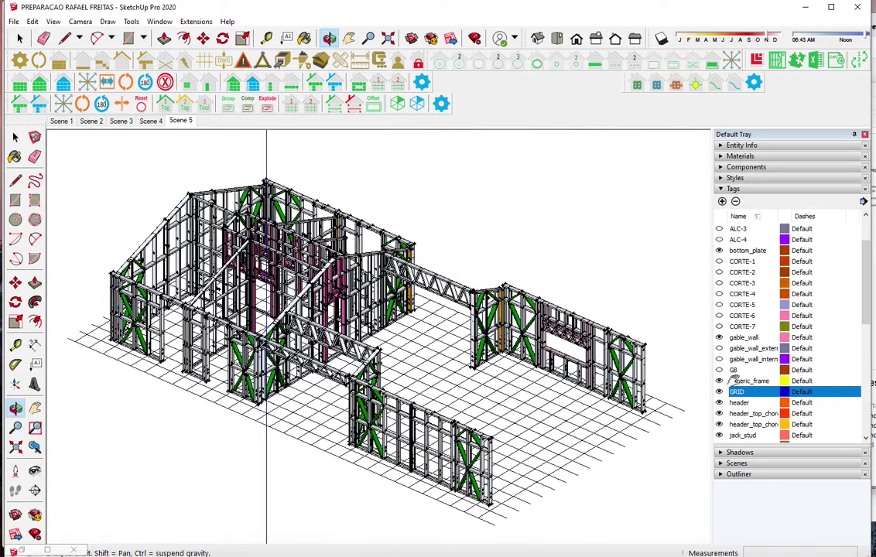
scroll(736, 378, "down", 6)
left_click(720, 349)
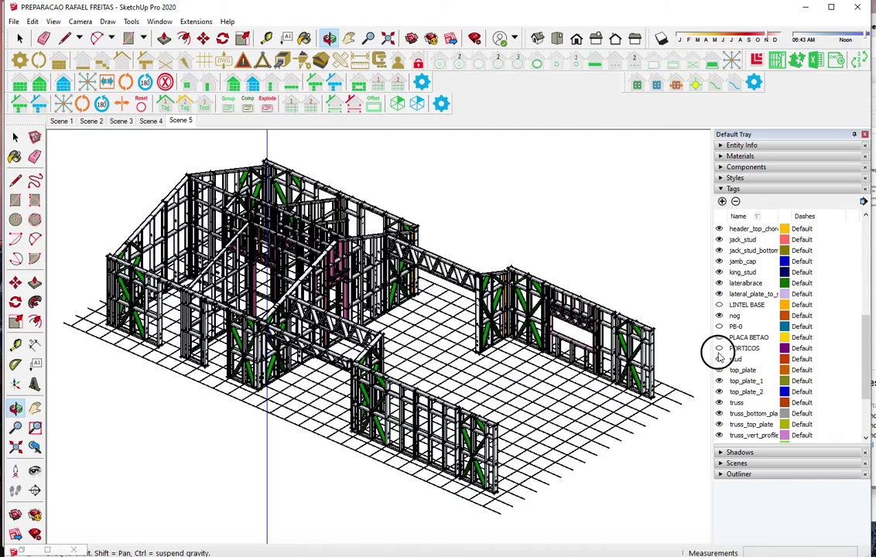
middle_click_drag(478, 272, 363, 271)
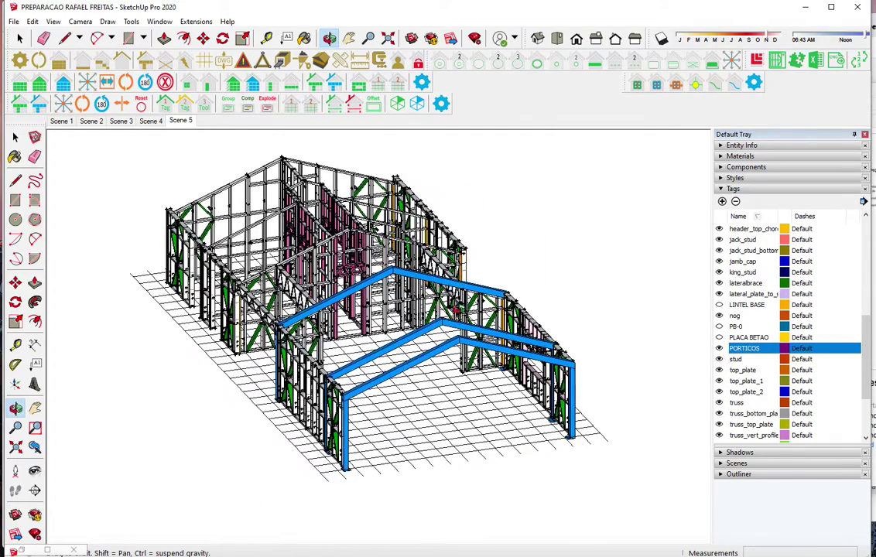
Turn off guide display from the View menu
left_click(52, 22)
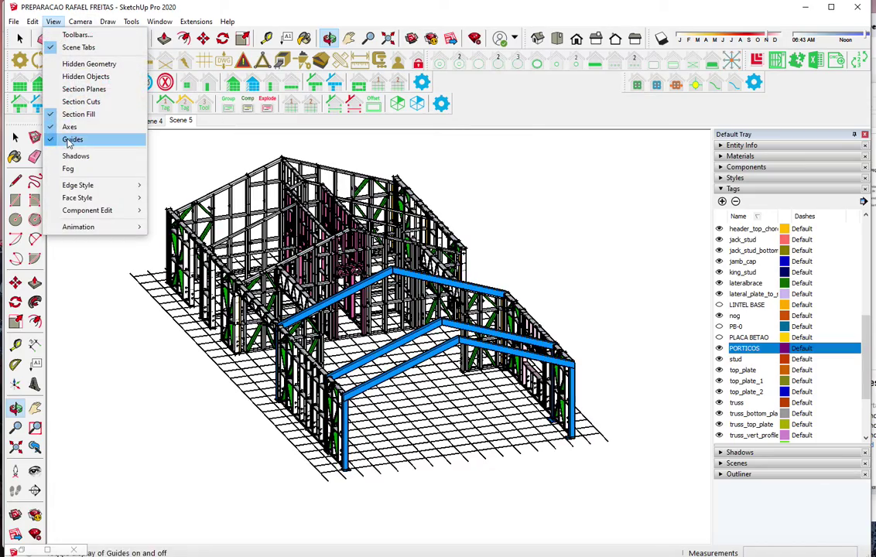
left_click(69, 126)
scroll(212, 194, "up", 1)
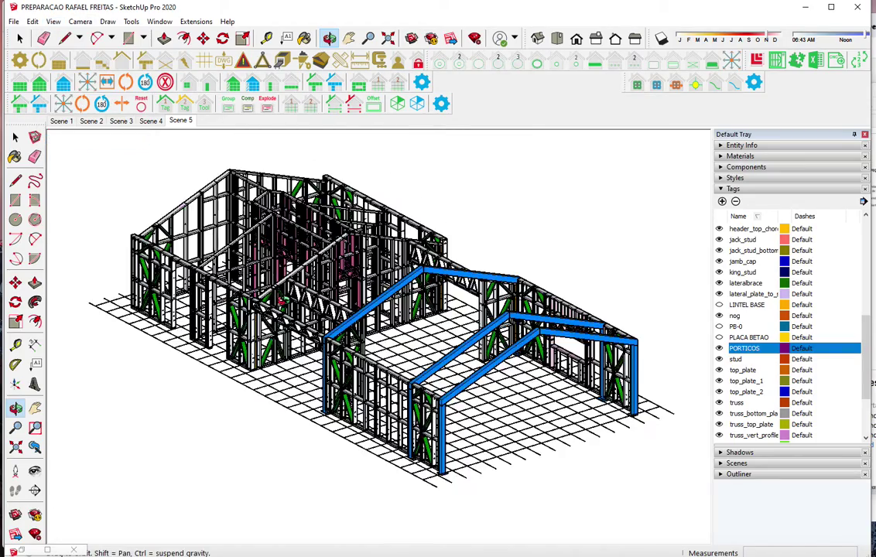
scroll(212, 194, "up", 2)
scroll(212, 194, "up", 2)
scroll(358, 362, "up", 1)
scroll(357, 362, "down", 3)
Orbit the house frame to inspect the portal frames and bracing from several angles
left_click_drag(358, 362, 506, 354)
scroll(345, 408, "up", 4)
mouse_move(344, 408)
left_mouse_down()
mouse_move(289, 323)
mouse_move(364, 196)
mouse_move(348, 303)
mouse_move(338, 329)
mouse_move(306, 352)
mouse_move(172, 309)
mouse_move(352, 352)
mouse_move(450, 346)
mouse_move(513, 321)
mouse_move(530, 288)
mouse_move(506, 206)
mouse_move(472, 141)
mouse_move(412, 101)
mouse_move(293, 104)
mouse_move(158, 155)
left_mouse_up()
scroll(234, 193, "down", 3)
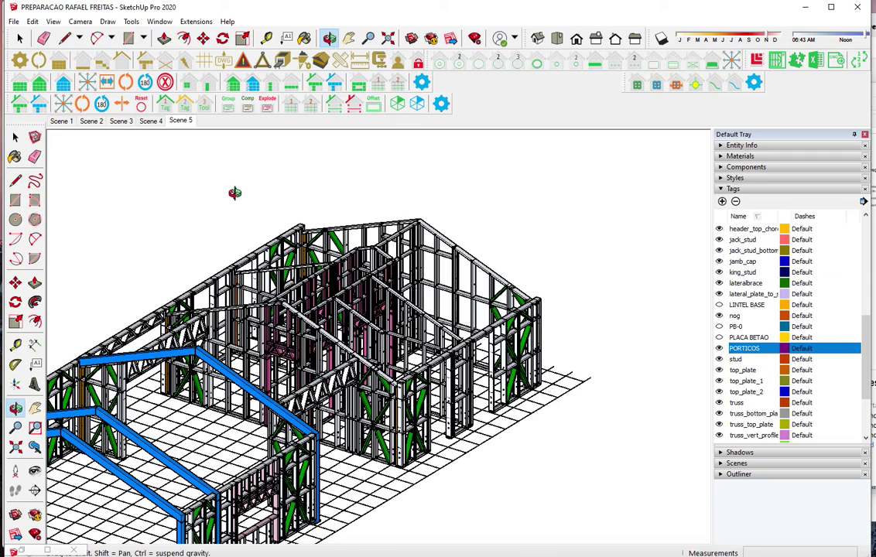
scroll(610, 339, "up", 3)
scroll(611, 339, "down", 2)
scroll(610, 338, "down", 2)
mouse_move(243, 357)
left_mouse_down()
mouse_move(79, 85)
mouse_move(91, 147)
left_mouse_up()
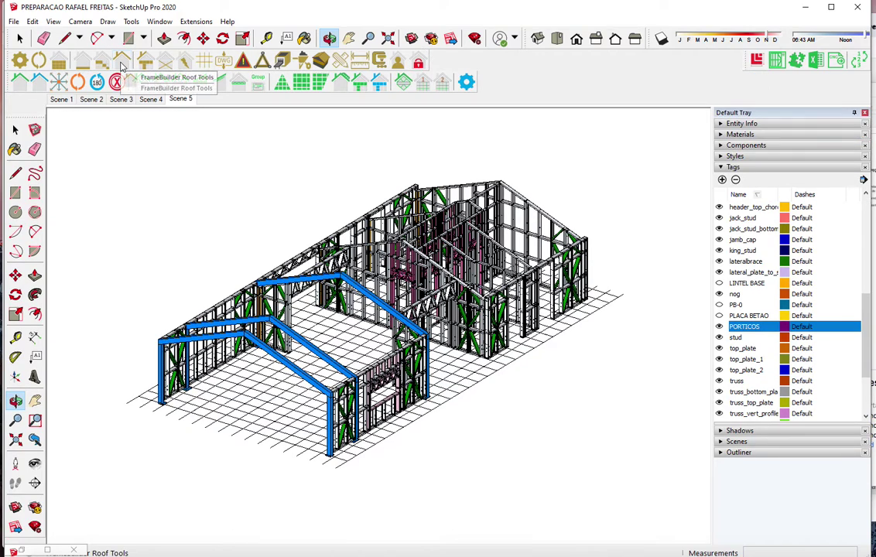
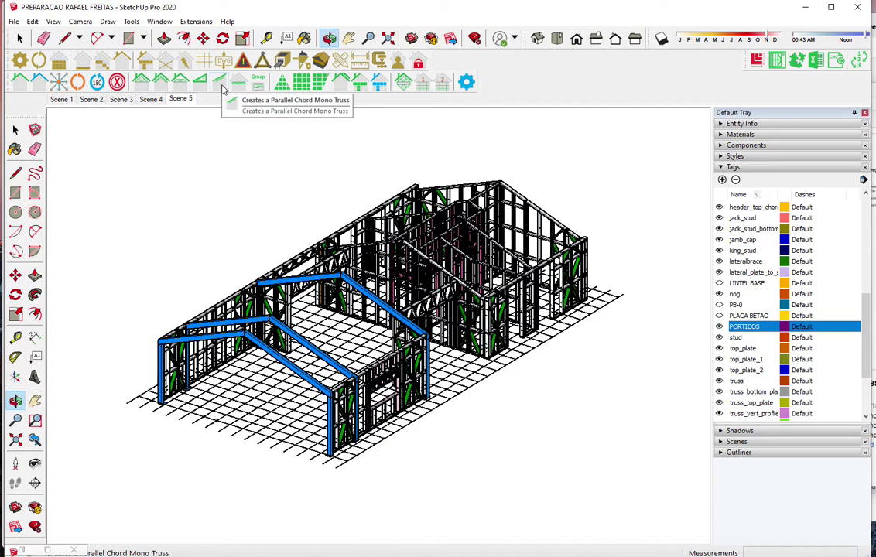
Hide the gable_wall and wall tags in the Tags panel
left_click(719, 381)
left_click(720, 381)
scroll(732, 373, "up", 1)
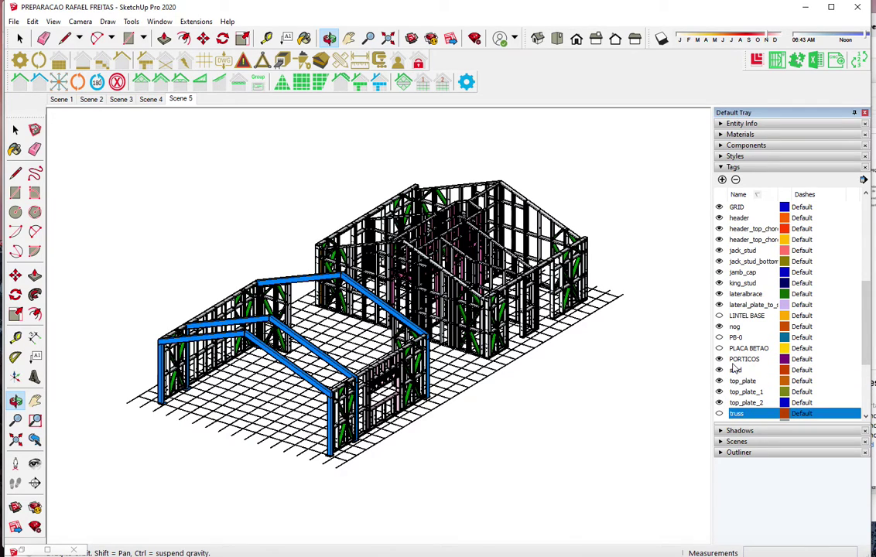
scroll(734, 370, "up", 1)
scroll(733, 370, "up", 1)
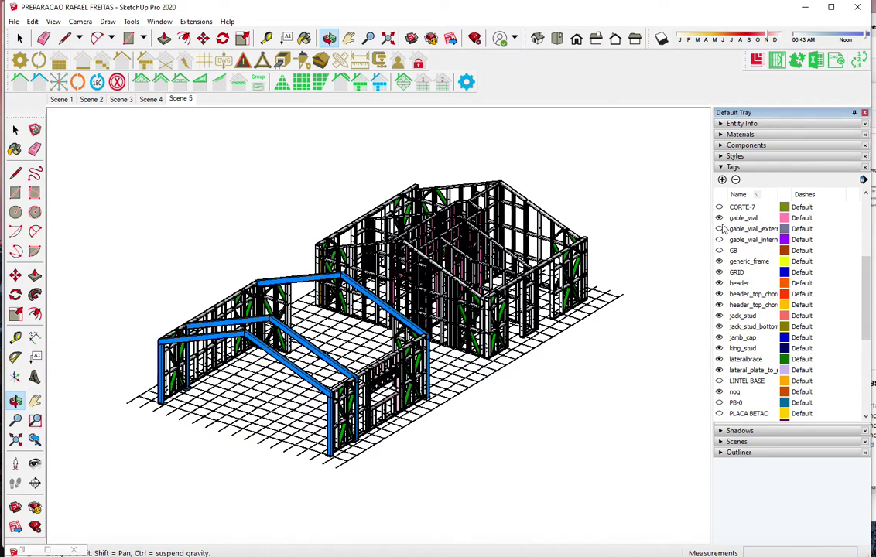
left_click(719, 217)
scroll(718, 301, "down", 1)
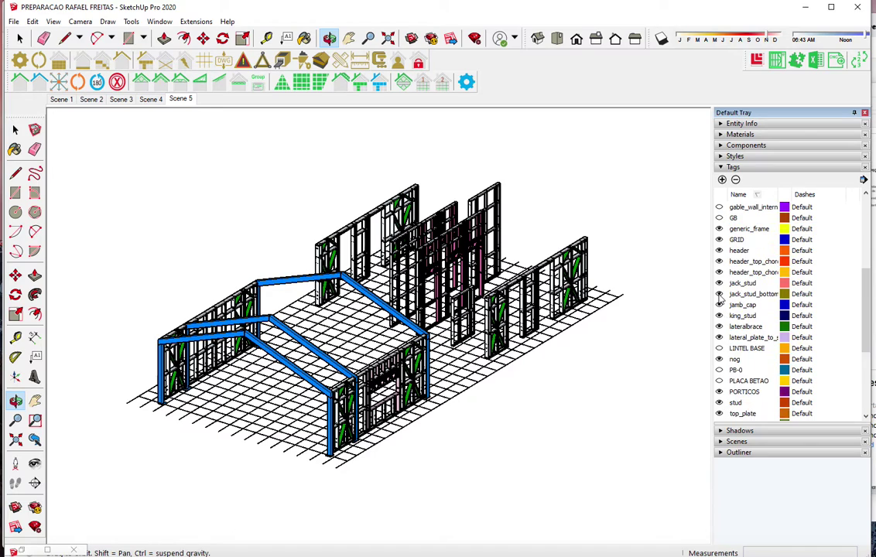
scroll(719, 300, "down", 1)
scroll(721, 318, "down", 1)
scroll(726, 348, "down", 2)
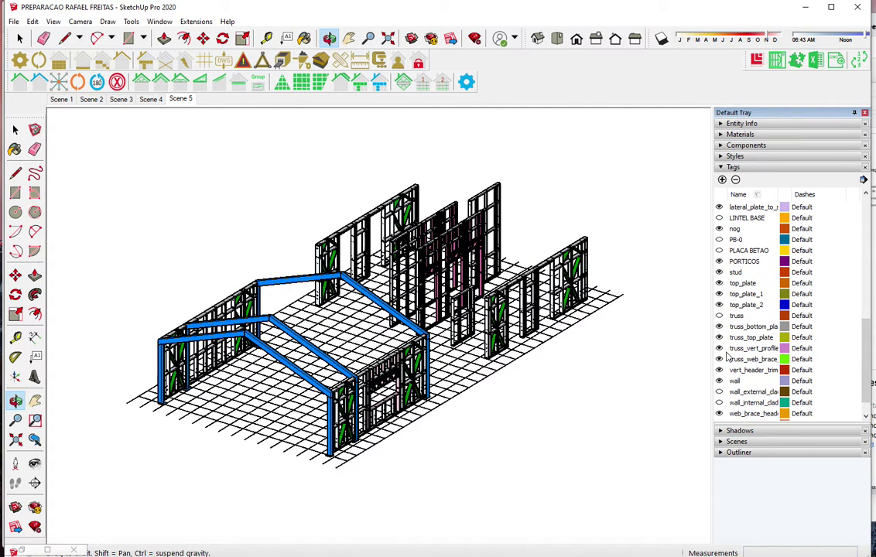
left_click(719, 381)
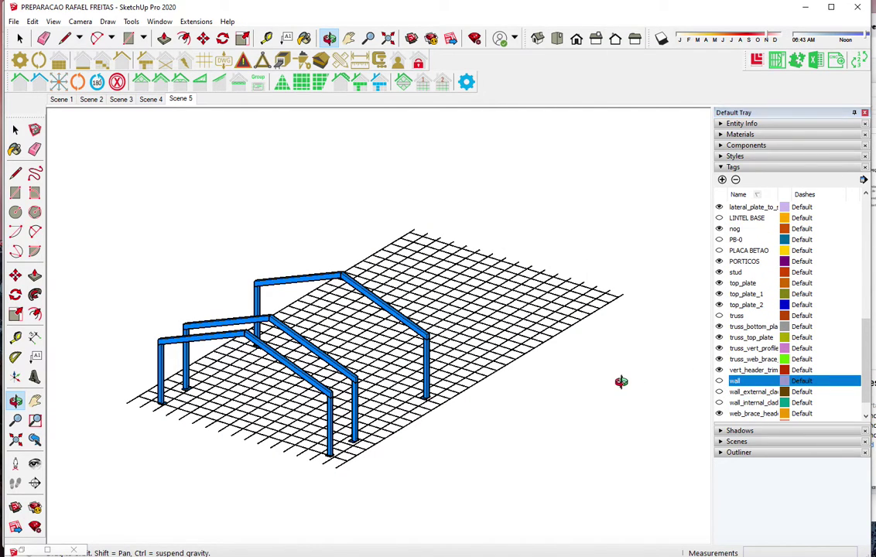
Hide the GRID and PORTICOS tags and show the 3D COBERTURA roof tag
scroll(724, 329, "up", 1)
scroll(724, 329, "up", 1)
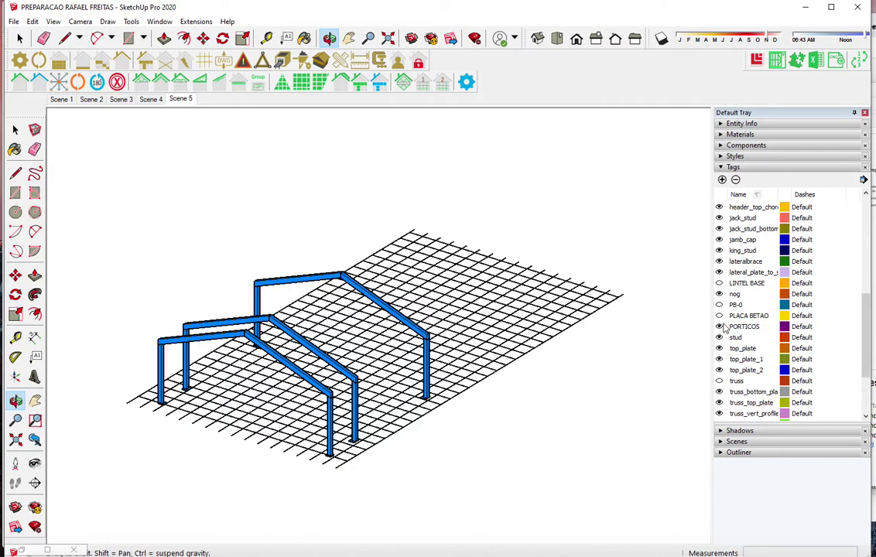
scroll(724, 329, "up", 1)
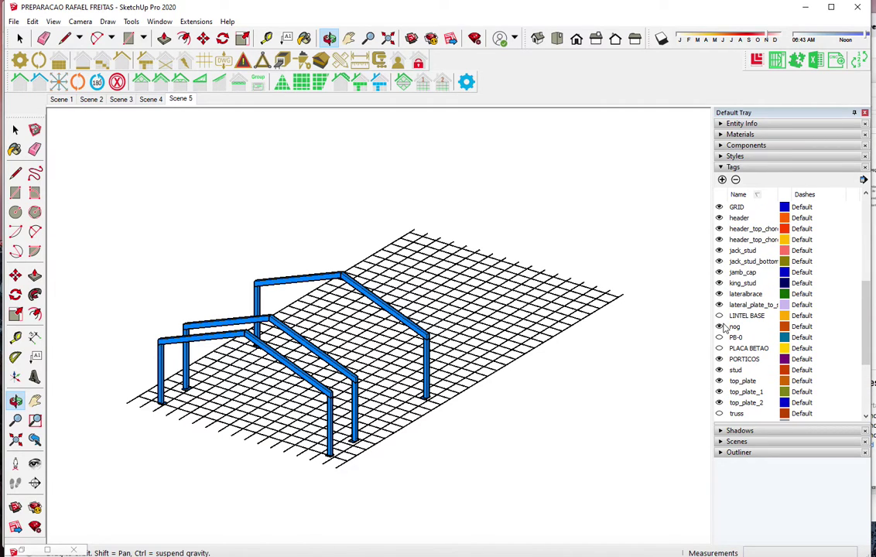
left_click(718, 208)
scroll(739, 331, "up", 6)
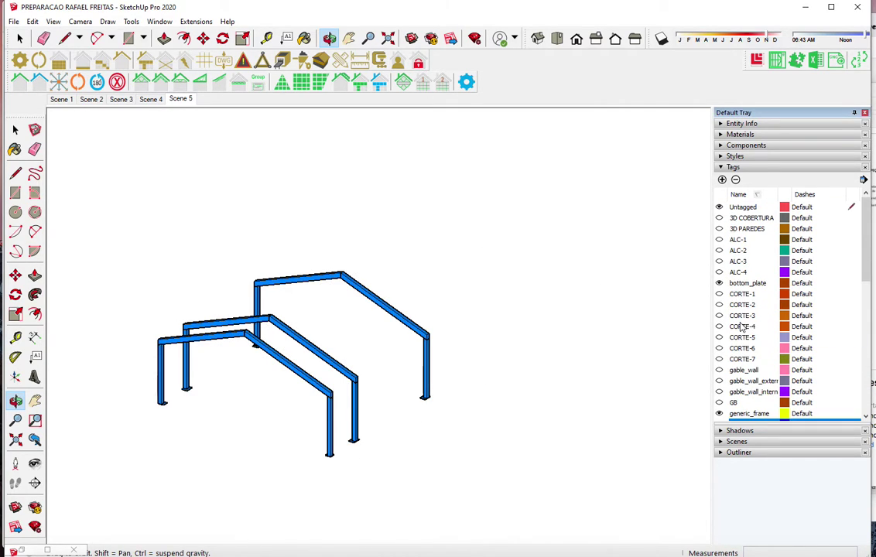
left_click(719, 218)
scroll(749, 370, "down", 5)
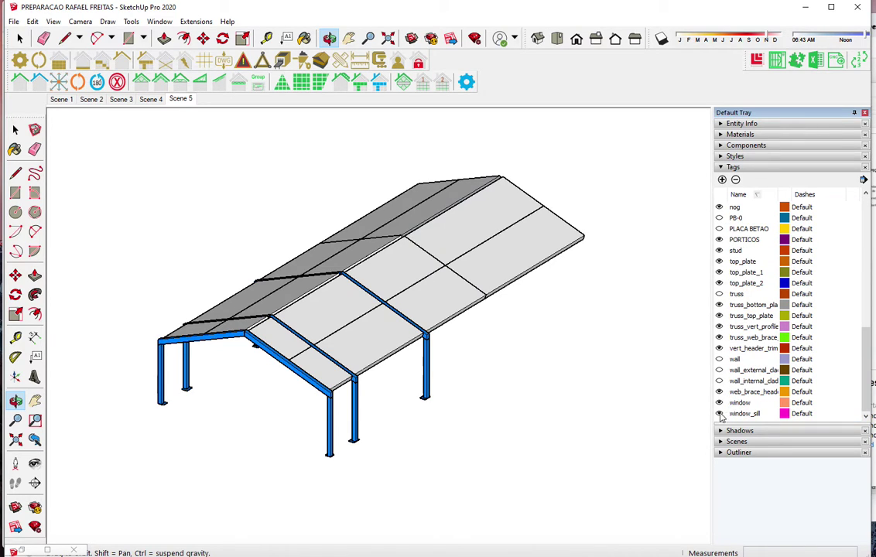
left_click(719, 239)
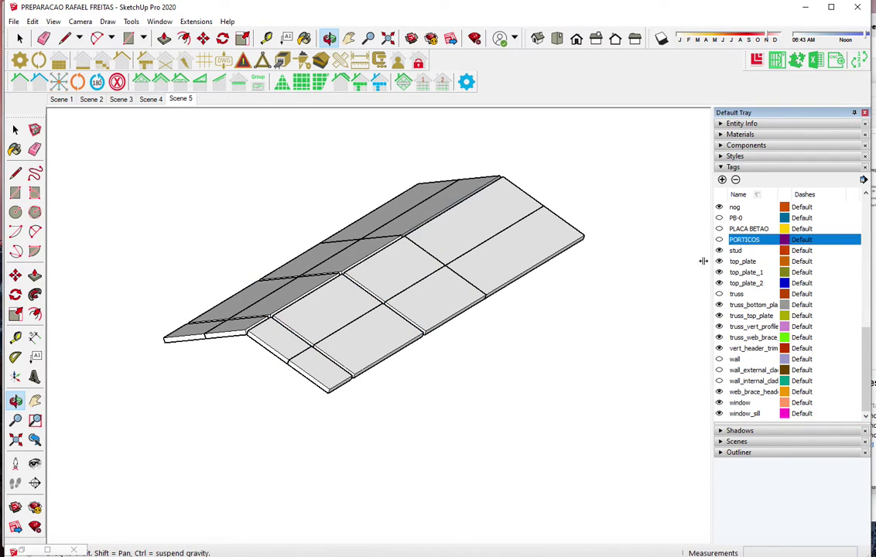
Set both the truss and bottom-chord profiles to 150S45-18 in the truss properties
left_click(221, 83)
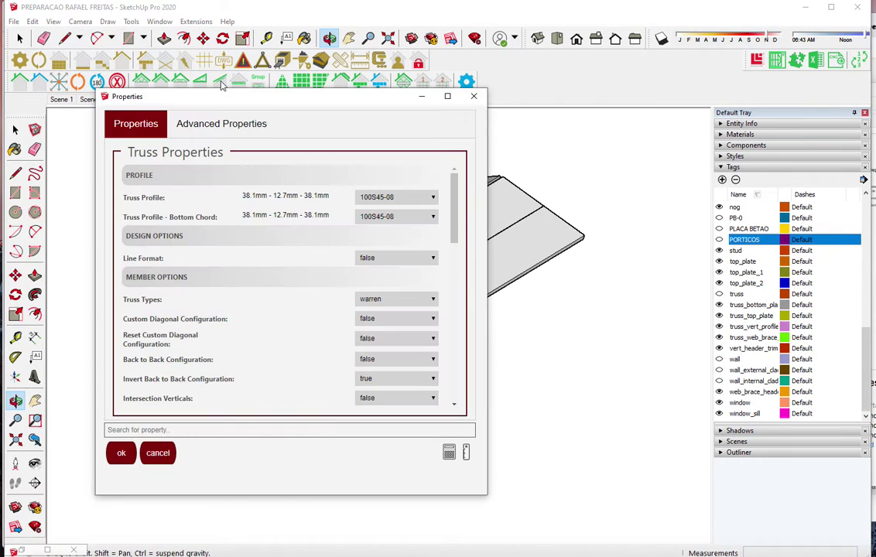
left_click(422, 199)
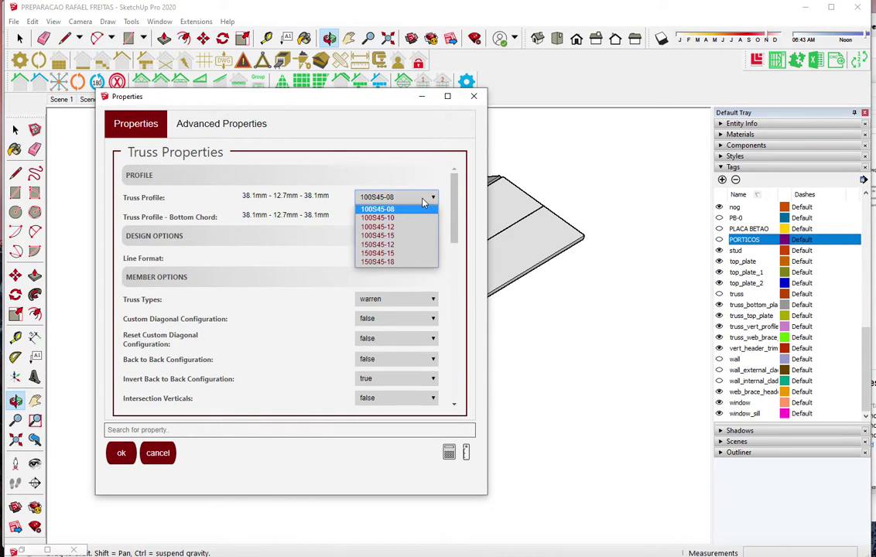
left_click(402, 261)
left_click(399, 215)
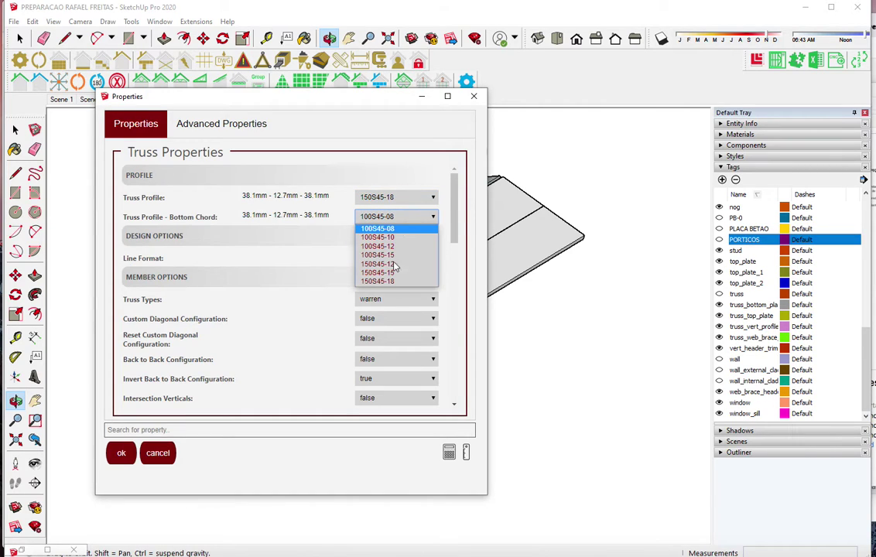
left_click(387, 281)
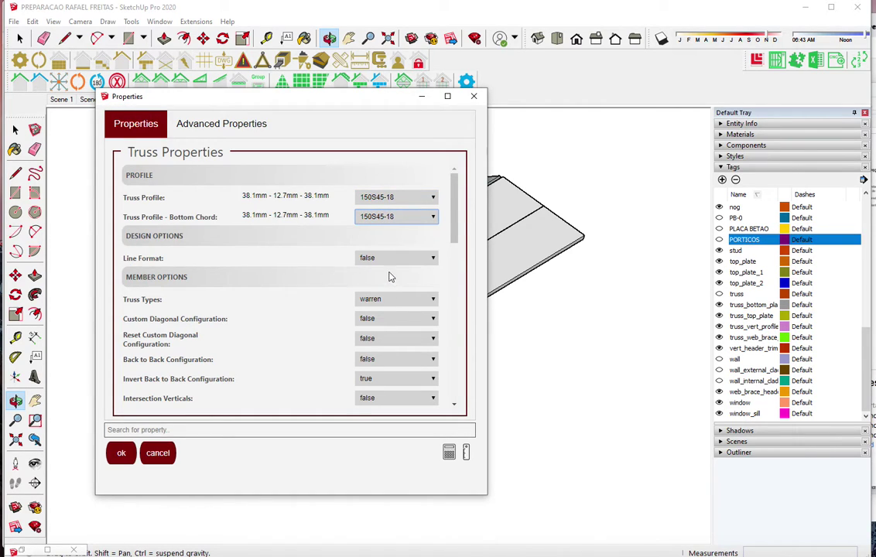
left_click(121, 452)
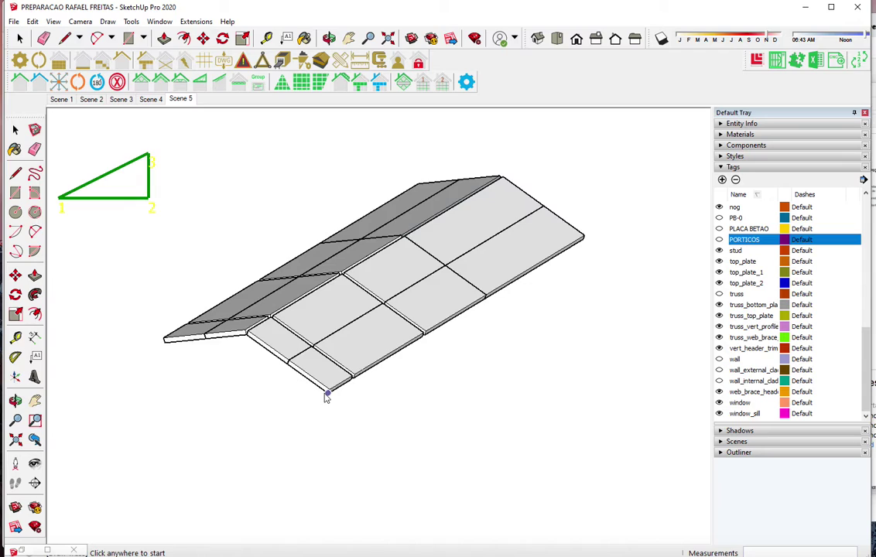
Place two trusses across the lower roof panels between the slab corner and panel edge
scroll(333, 391, "up", 3)
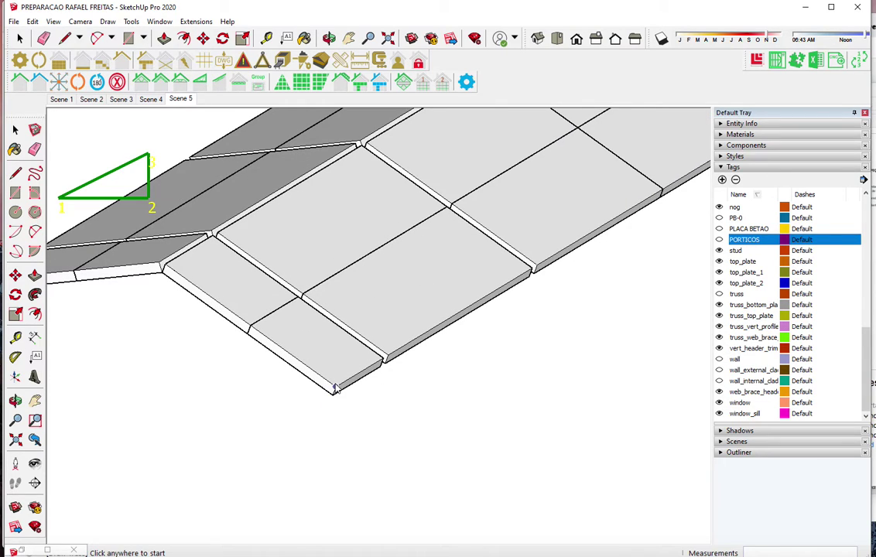
left_click(334, 385)
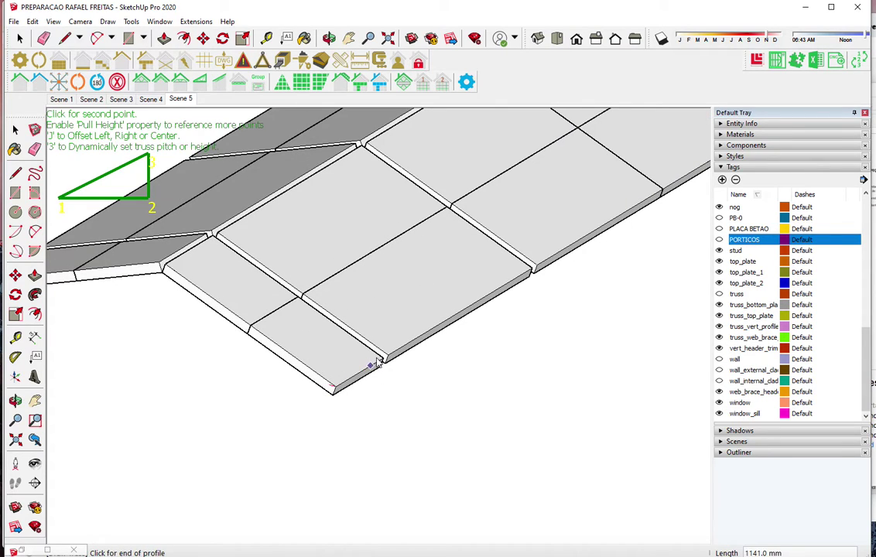
left_click(301, 304)
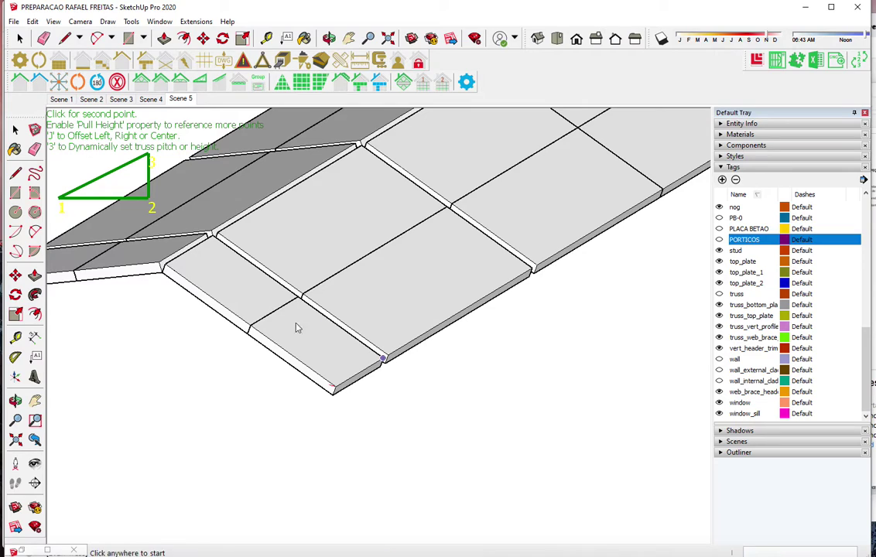
left_click(301, 299)
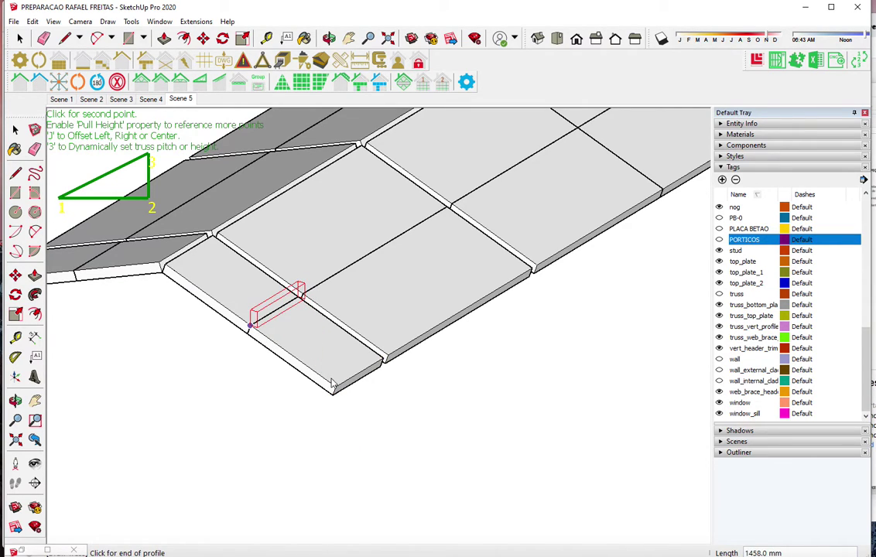
left_click(333, 384)
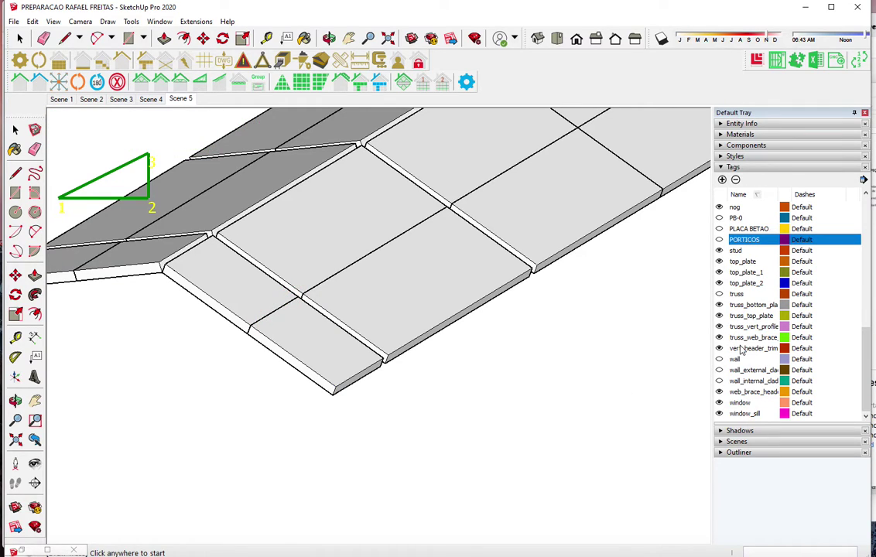
Turn on the truss tag so the placed trusses are visible
scroll(811, 357, "up", 1)
scroll(811, 357, "up", 2)
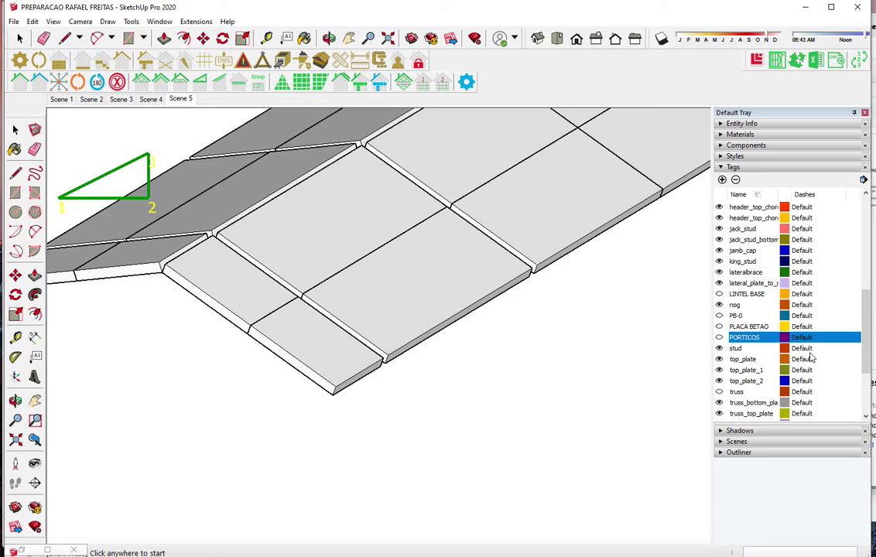
scroll(811, 356, "up", 2)
scroll(811, 357, "up", 1)
scroll(811, 356, "up", 1)
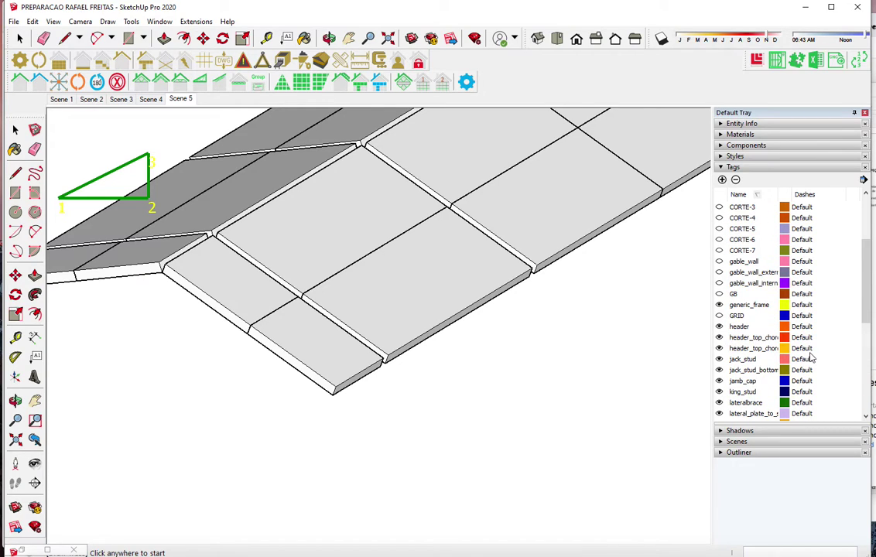
scroll(811, 356, "up", 1)
scroll(811, 356, "up", 1)
scroll(811, 356, "down", 3)
scroll(811, 357, "down", 1)
scroll(811, 356, "down", 1)
scroll(811, 357, "down", 2)
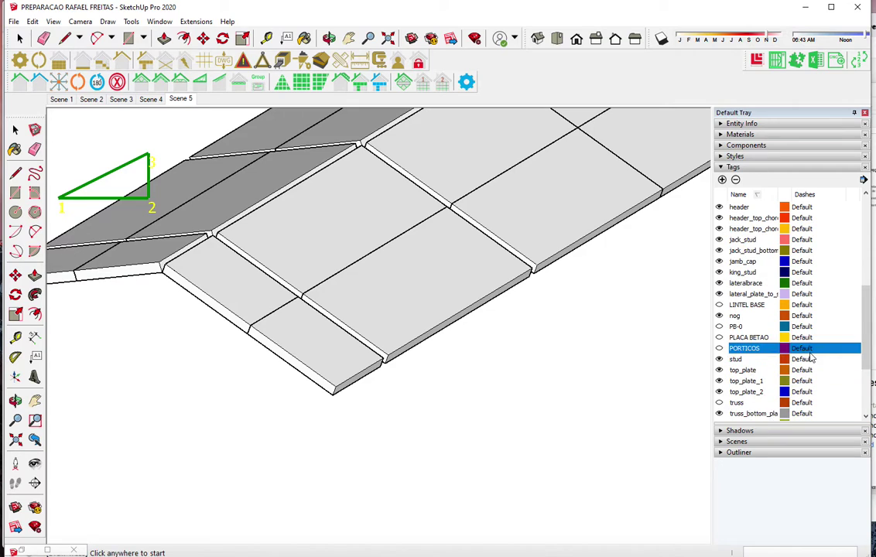
scroll(811, 357, "down", 1)
scroll(811, 356, "down", 2)
left_click(719, 305)
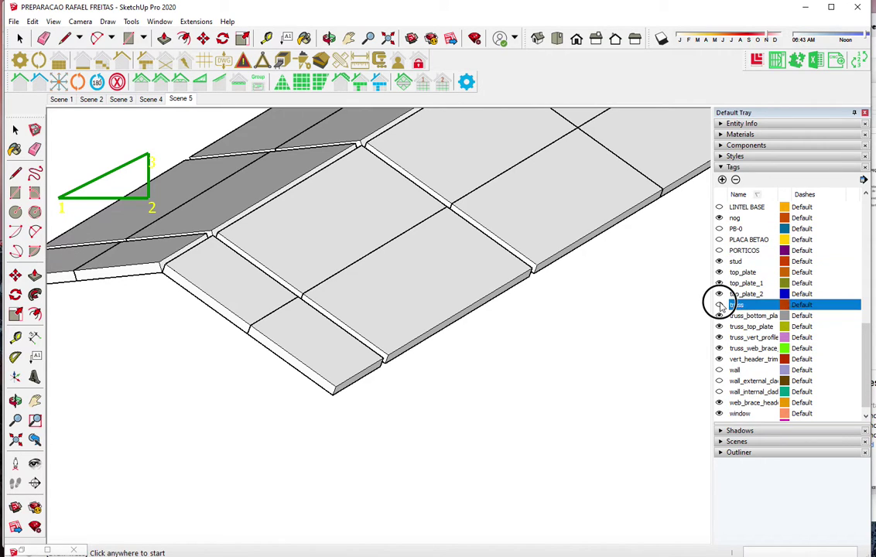
left_click(470, 398)
scroll(292, 367, "up", 3)
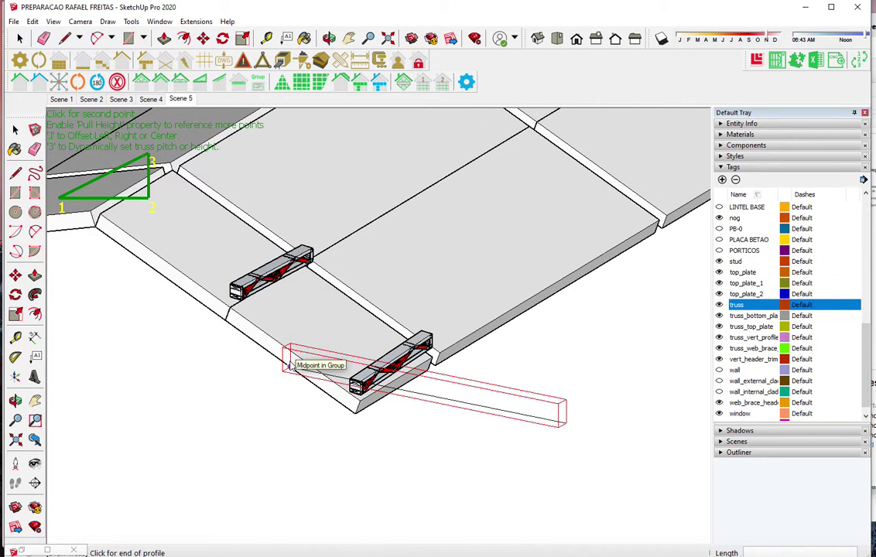
Delete the two trusses just placed
key("space")
left_click(391, 375)
key("Delete")
left_click(308, 314)
key("Delete")
Select the six slab panels, including the upper-right ones, viewed from the side
scroll(398, 441, "down", 3)
scroll(383, 421, "down", 2)
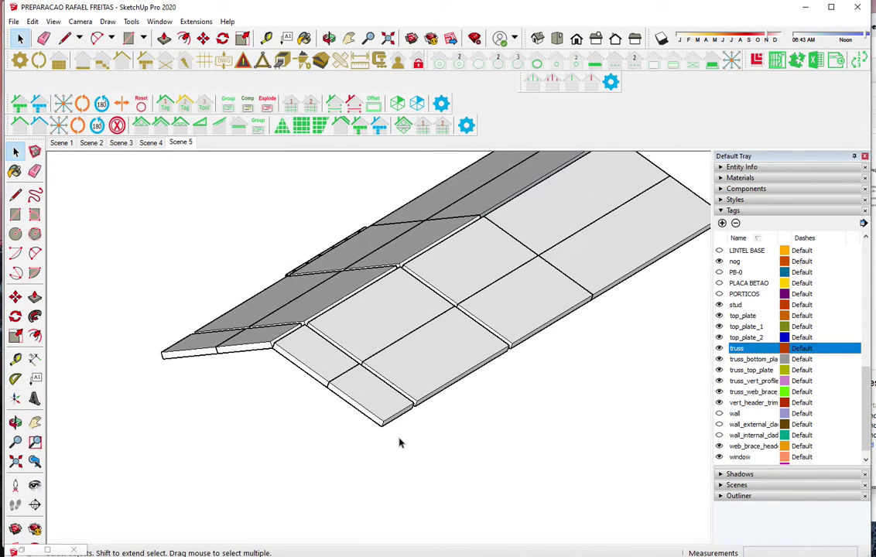
mouse_move(342, 307)
middle_mouse_down()
mouse_move(480, 246)
mouse_move(397, 307)
mouse_move(345, 375)
middle_mouse_up()
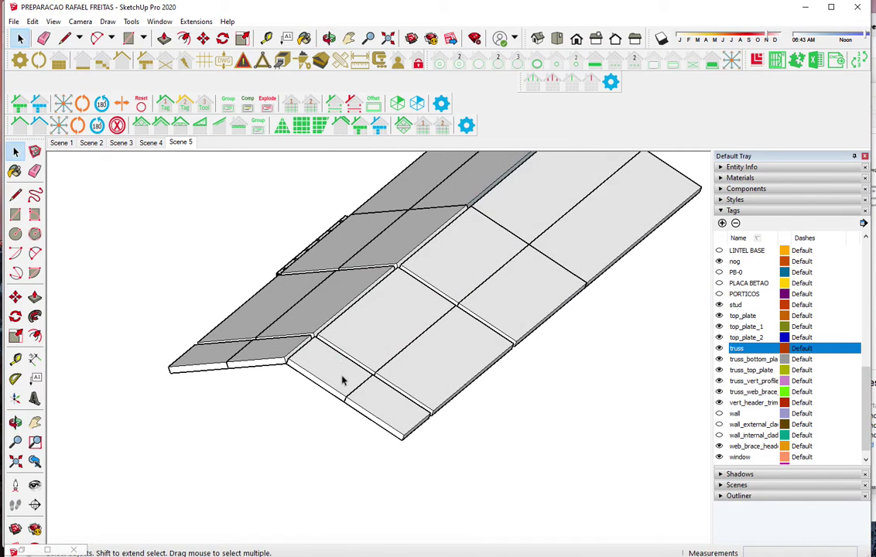
left_click(371, 415, "shift")
left_click(391, 366, "shift")
left_click(427, 378, "shift")
left_click(459, 260, "shift")
left_click(538, 212, "shift")
left_click(587, 242, "shift")
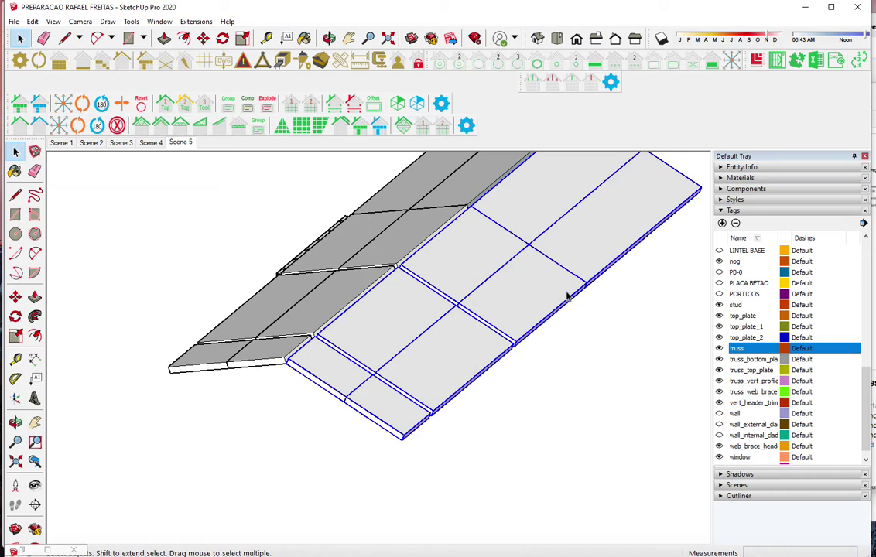
Rotate the selected panels about the slab corner until they match the adjacent slope
key("q")
left_click(287, 359)
left_click(317, 377)
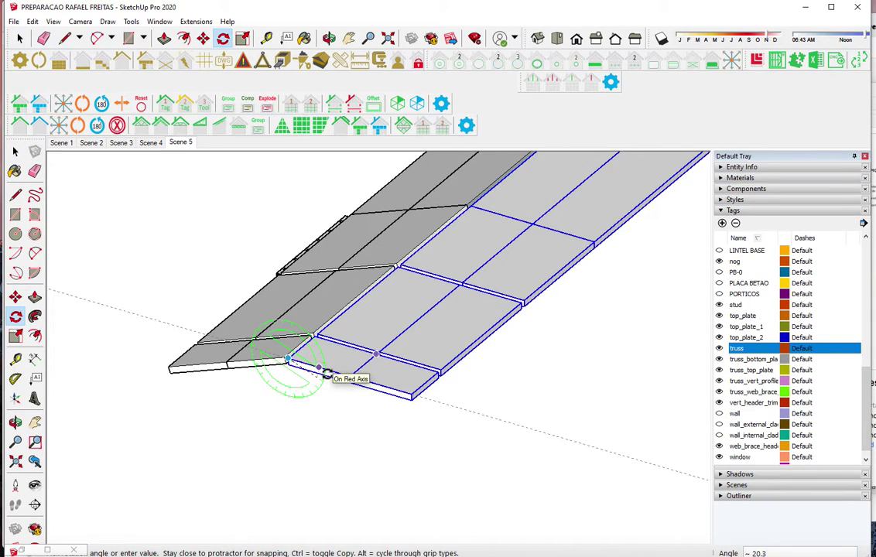
left_click(326, 374)
key("l")
left_click(287, 359)
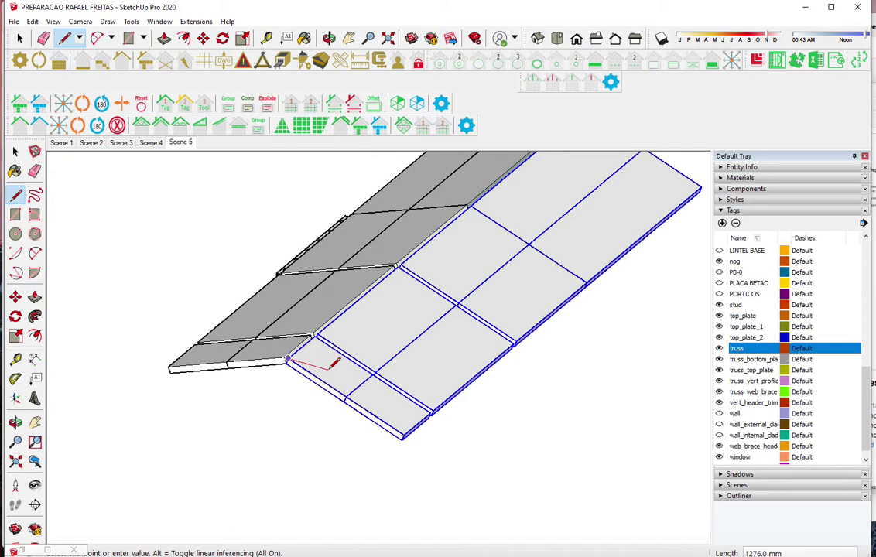
key("q")
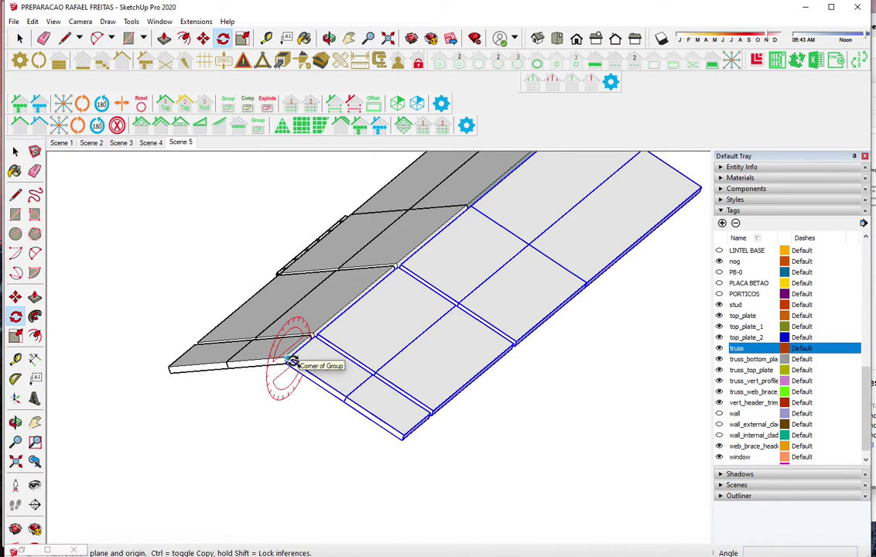
left_click(286, 360)
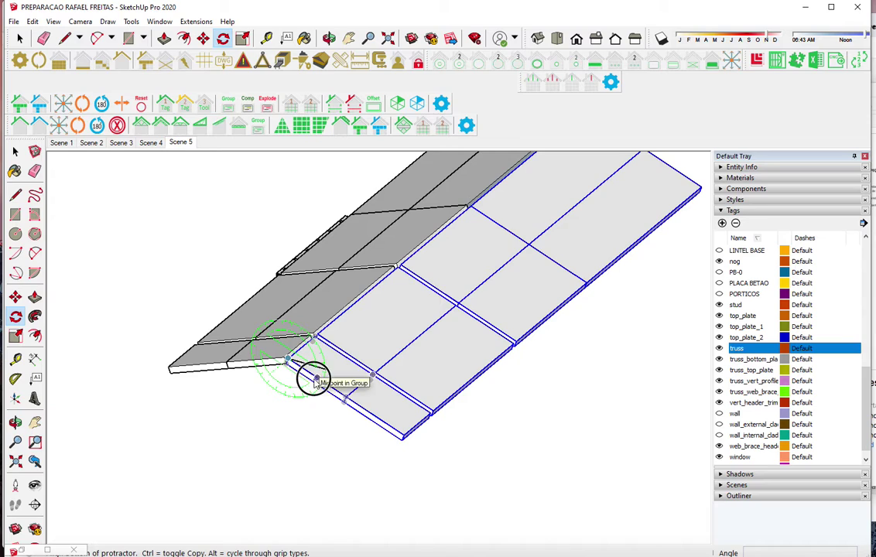
left_click(317, 380)
left_click(298, 446)
key("space")
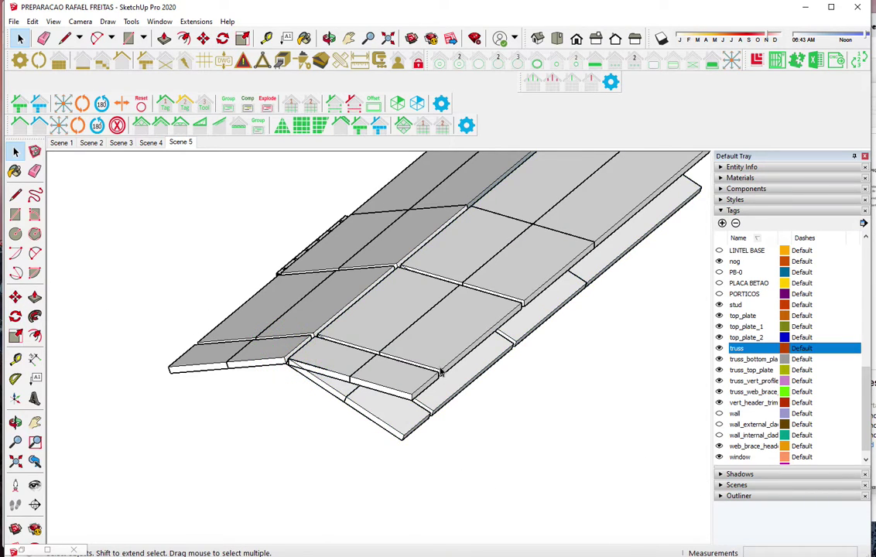
scroll(412, 392, "up", 3)
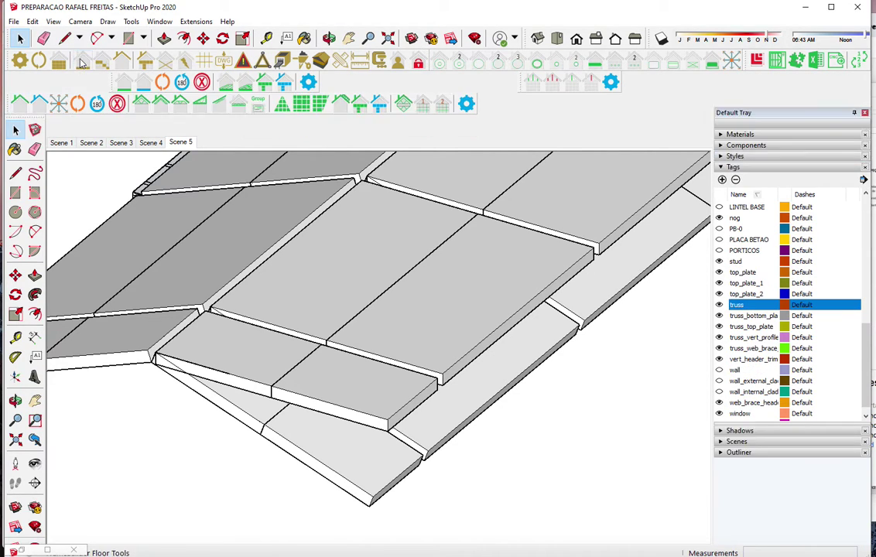
Confirm the Floor Tool settings with the 200S50-150 LSF profile
left_click(308, 81)
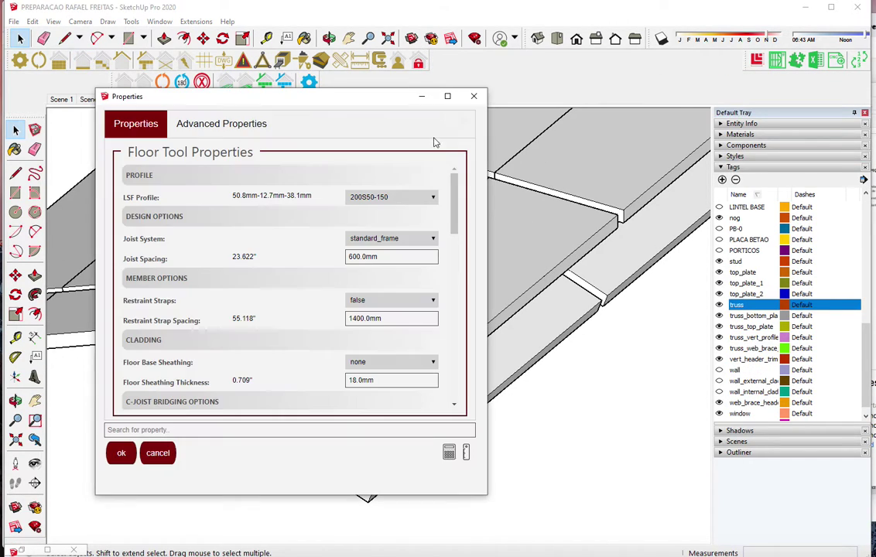
left_click(414, 198)
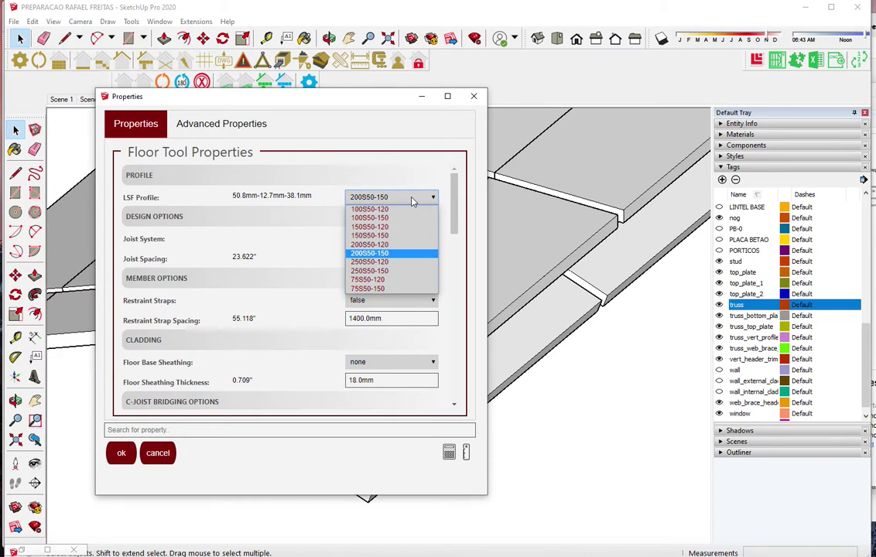
left_click(414, 201)
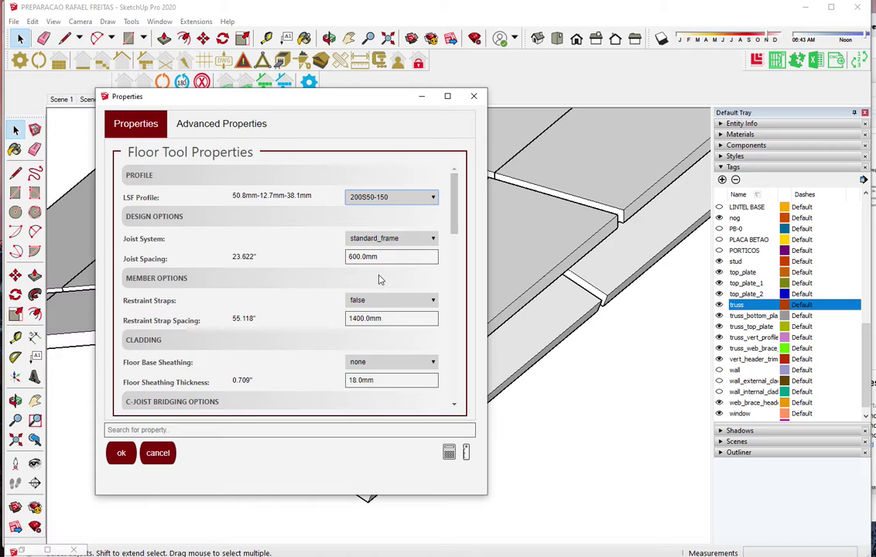
left_click(121, 454)
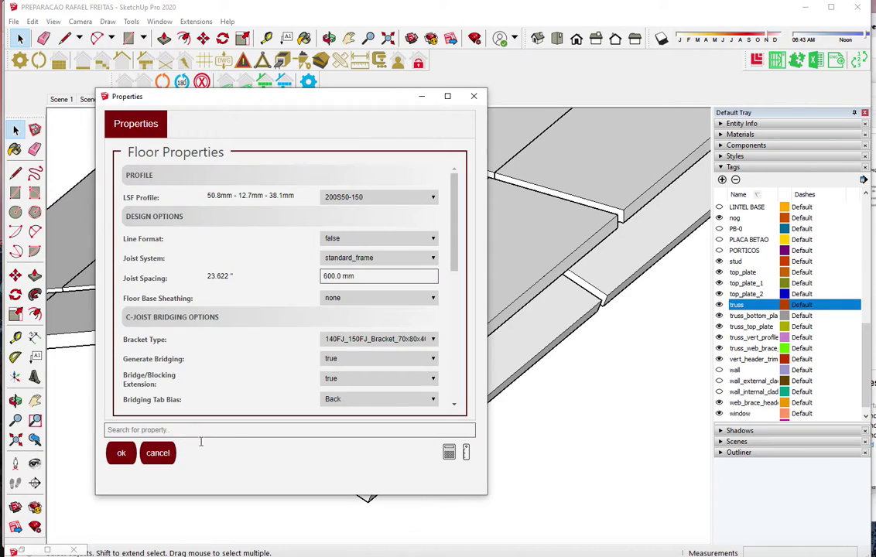
left_click(121, 456)
Generate the joist frame from the slab's two front corners and back corner
scroll(155, 367, "up", 2)
scroll(122, 325, "up", 2)
left_click(94, 289)
left_click(504, 405)
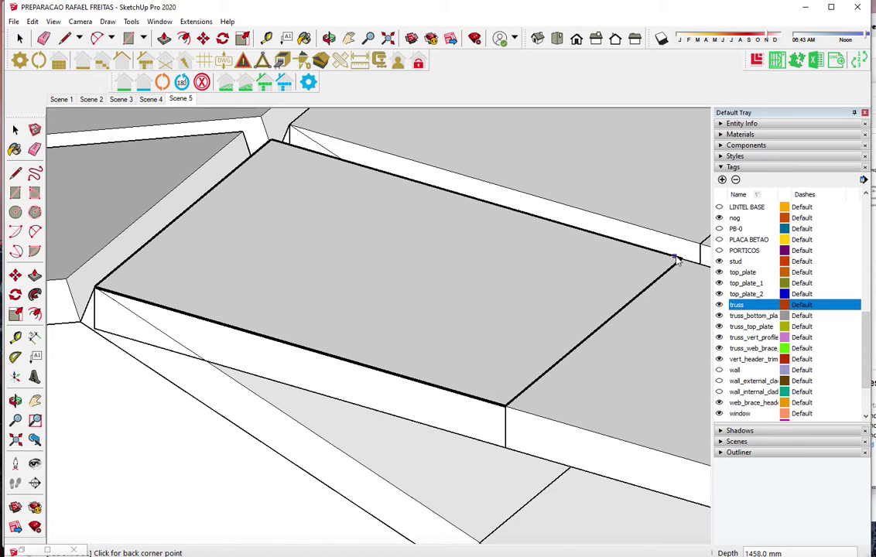
left_click(675, 261)
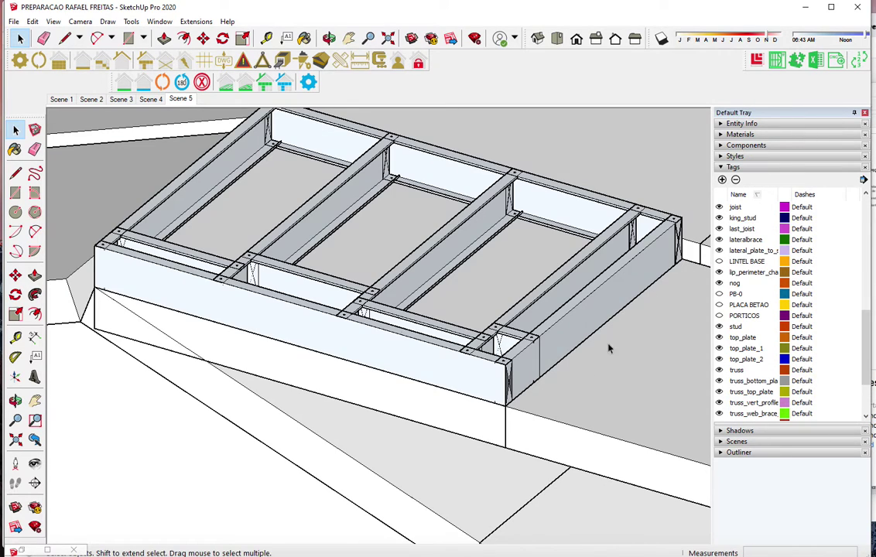
Add a second floor frame extending the first along the sloped slab
scroll(573, 428, "up", 3)
left_click(124, 83)
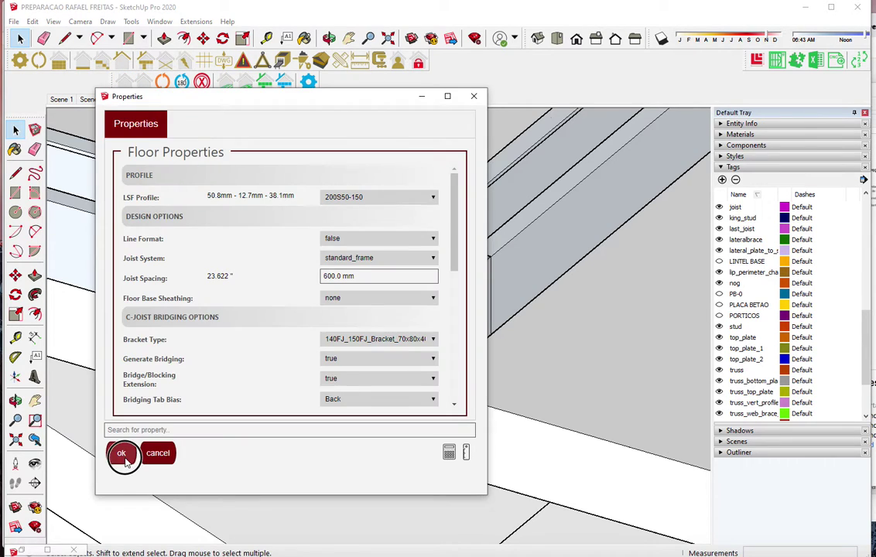
left_click(123, 457)
scroll(404, 366, "up", 3)
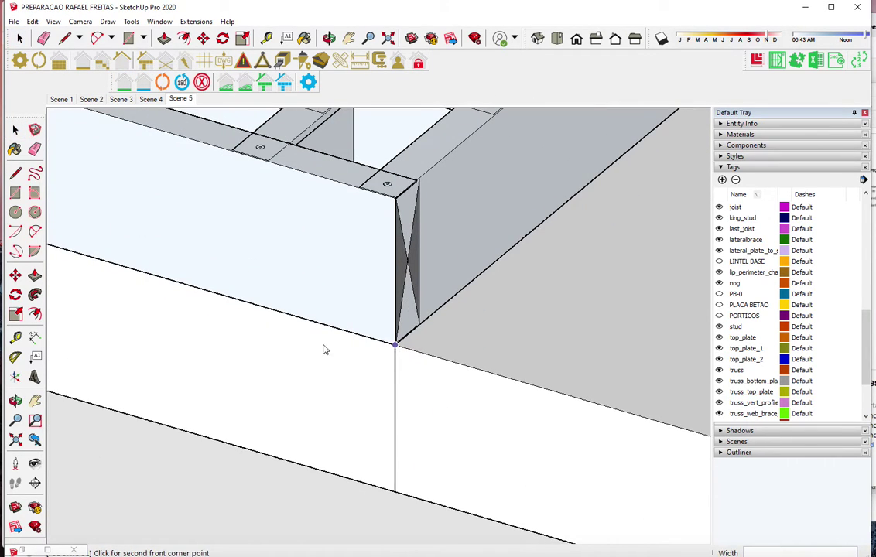
scroll(232, 338, "down", 2)
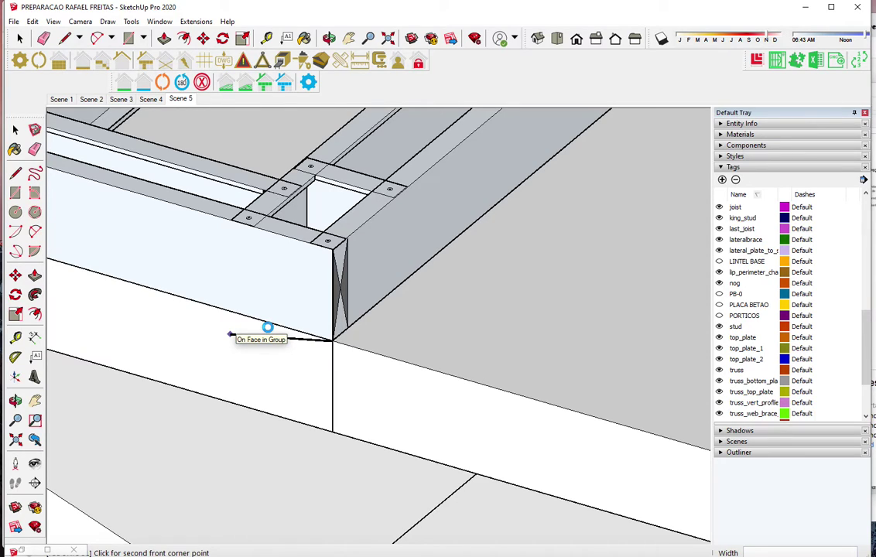
scroll(233, 336, "down", 1)
scroll(269, 328, "down", 2)
scroll(273, 329, "down", 2)
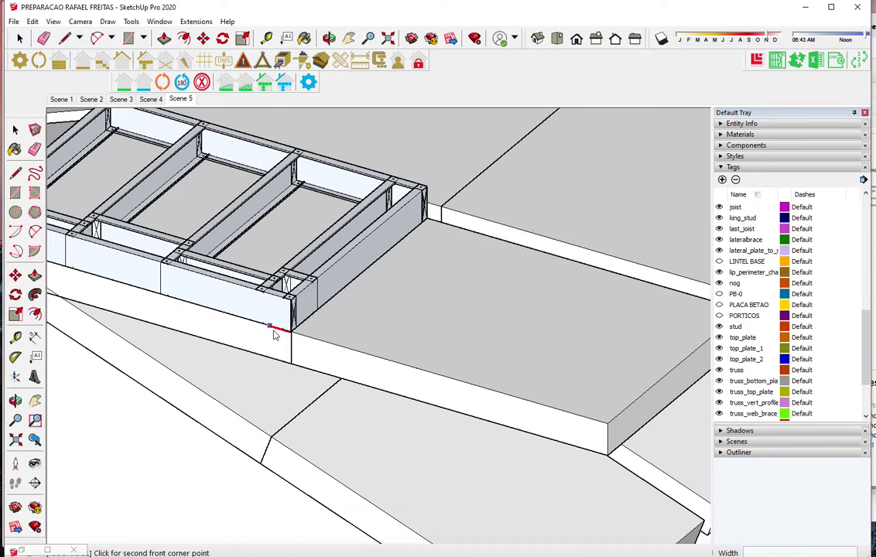
left_click(608, 425)
scroll(479, 401, "down", 2)
scroll(655, 348, "down", 2)
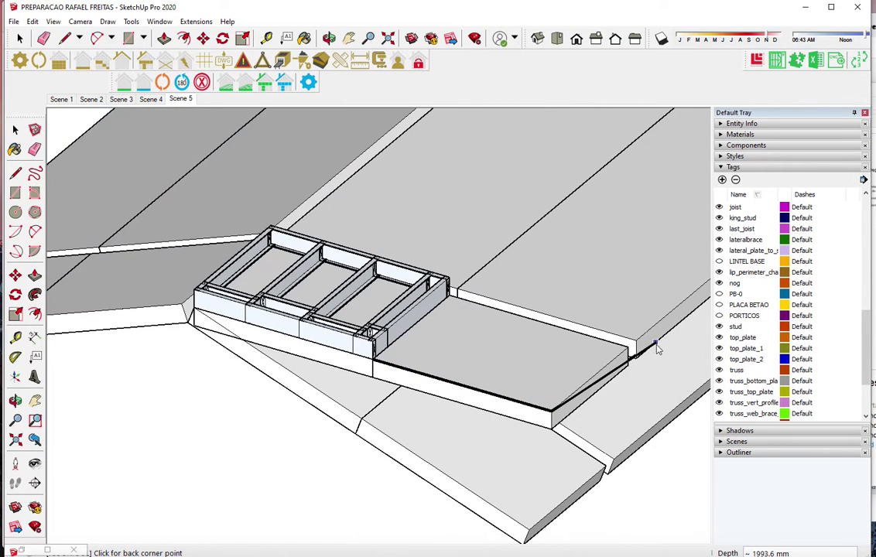
left_click(629, 350)
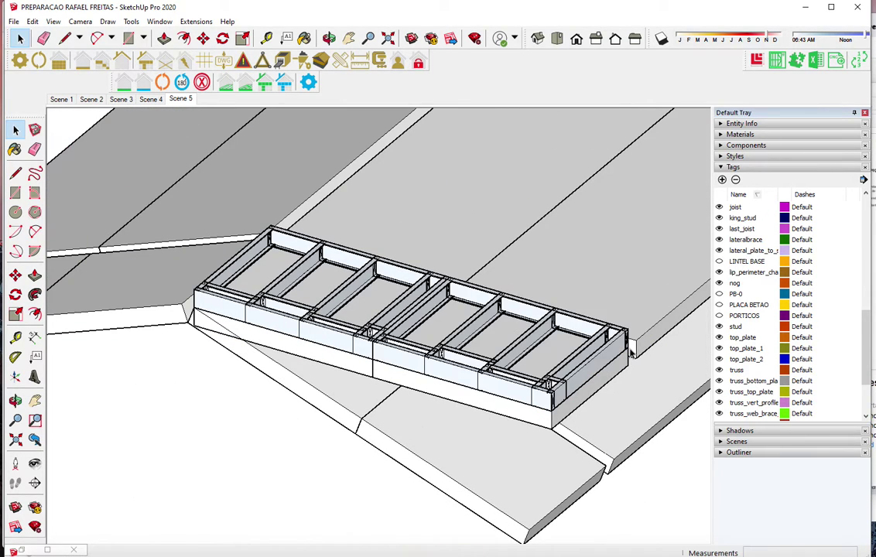
Add a third floor frame covering the neighbouring tilted panel, placed from its corners
mouse_move(580, 325)
middle_mouse_down()
mouse_move(527, 460)
mouse_move(553, 505)
mouse_move(323, 159)
middle_mouse_up()
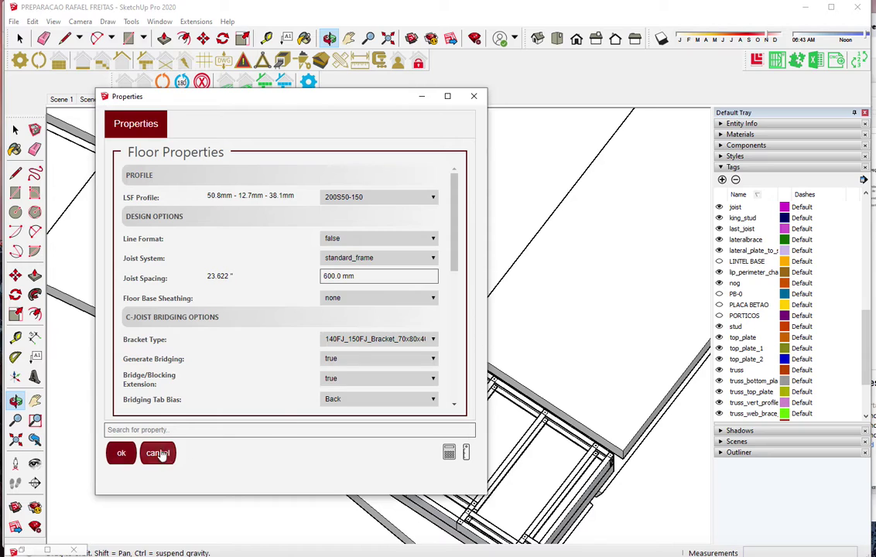
left_click(159, 453)
left_click(285, 230)
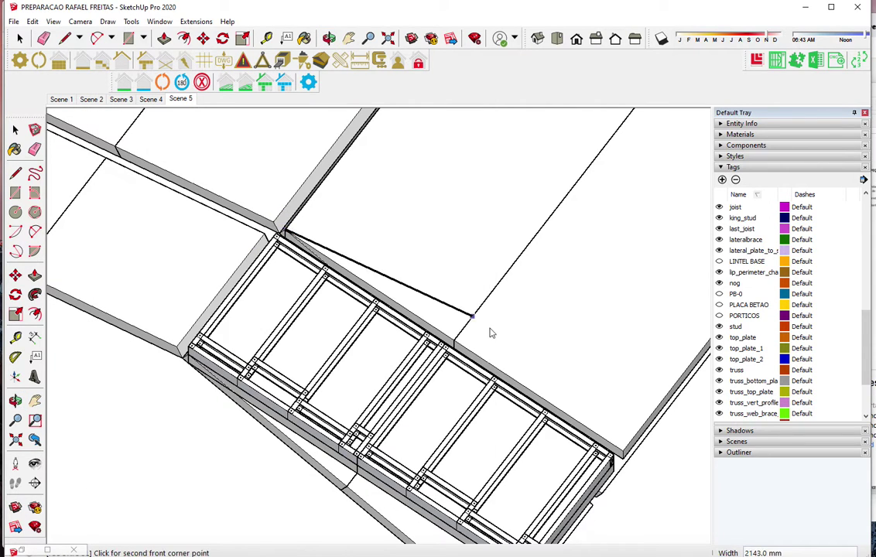
left_click(454, 340)
scroll(379, 379, "down", 2)
scroll(380, 380, "down", 1)
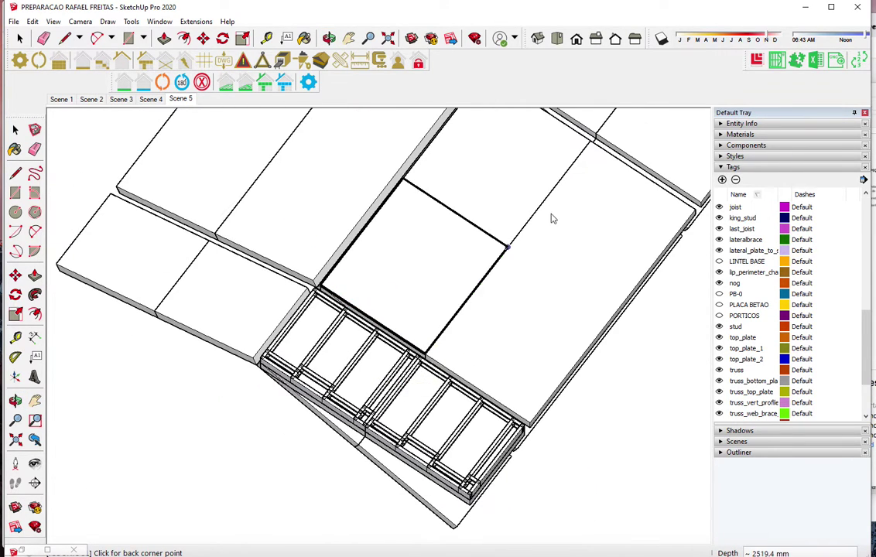
left_click(588, 146)
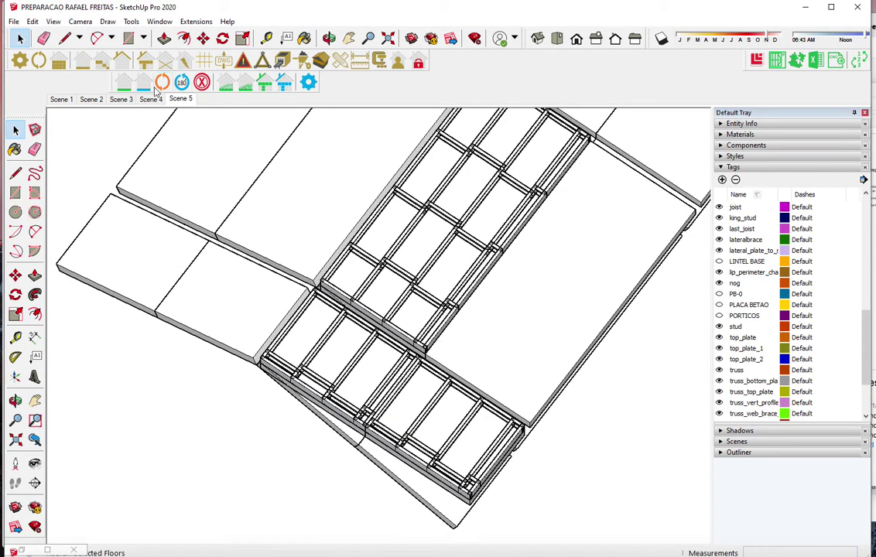
left_click(469, 299)
Accept the floor properties and set the back corner to generate another joist frame
left_click(124, 455)
scroll(577, 401, "up", 3)
scroll(250, 297, "up", 3)
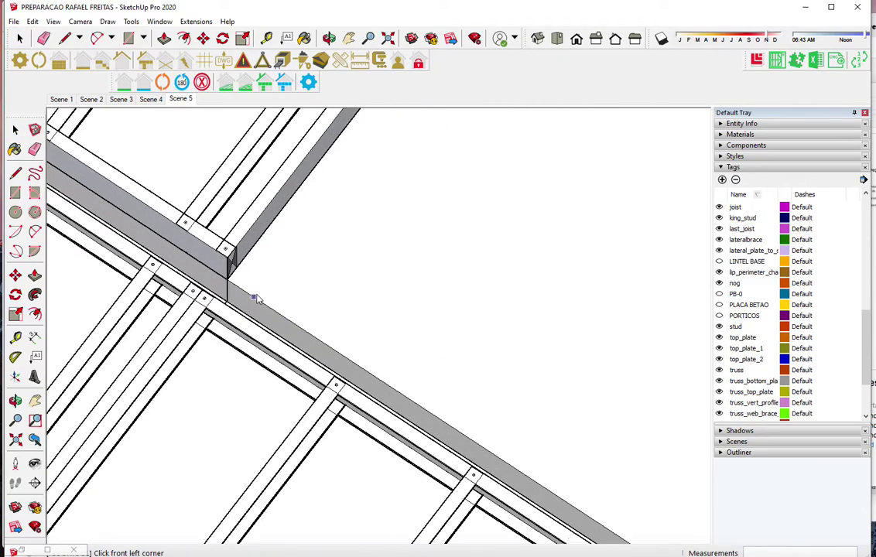
scroll(219, 292, "up", 2)
scroll(219, 291, "up", 2)
scroll(203, 271, "up", 2)
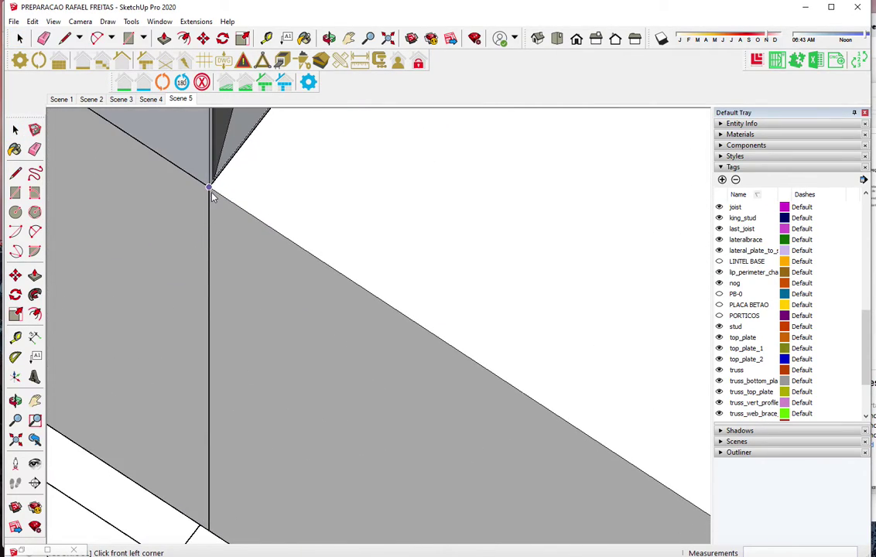
scroll(207, 245, "down", 1)
scroll(206, 247, "down", 2)
scroll(207, 248, "down", 2)
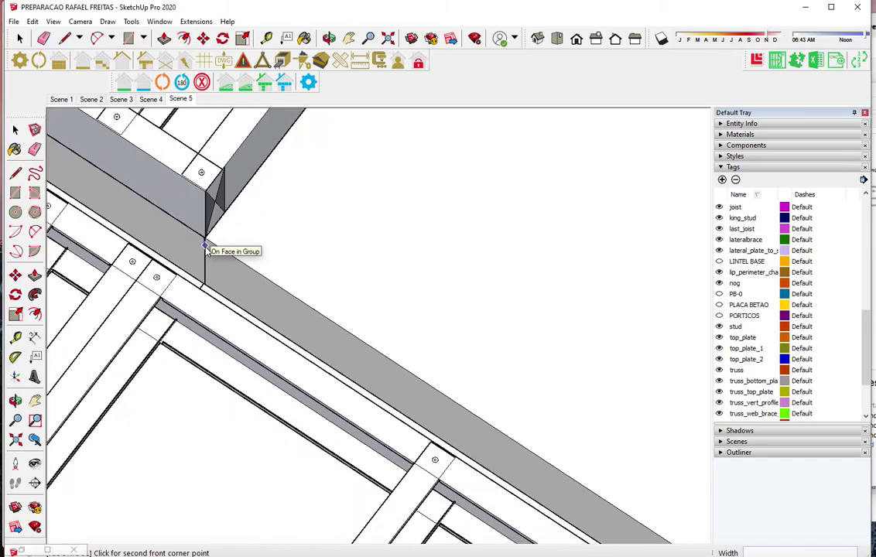
scroll(206, 248, "down", 2)
scroll(206, 248, "down", 2)
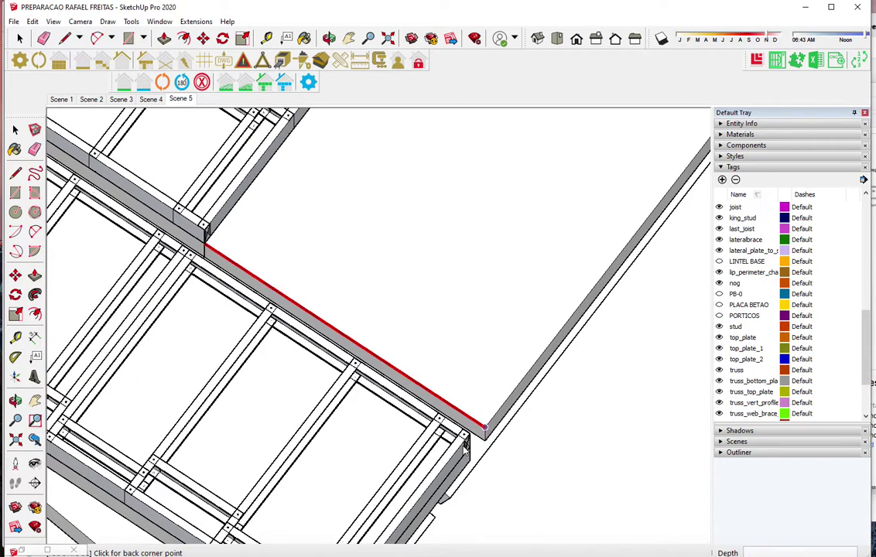
scroll(465, 446, "down", 2)
scroll(534, 263, "down", 1)
scroll(557, 249, "up", 2)
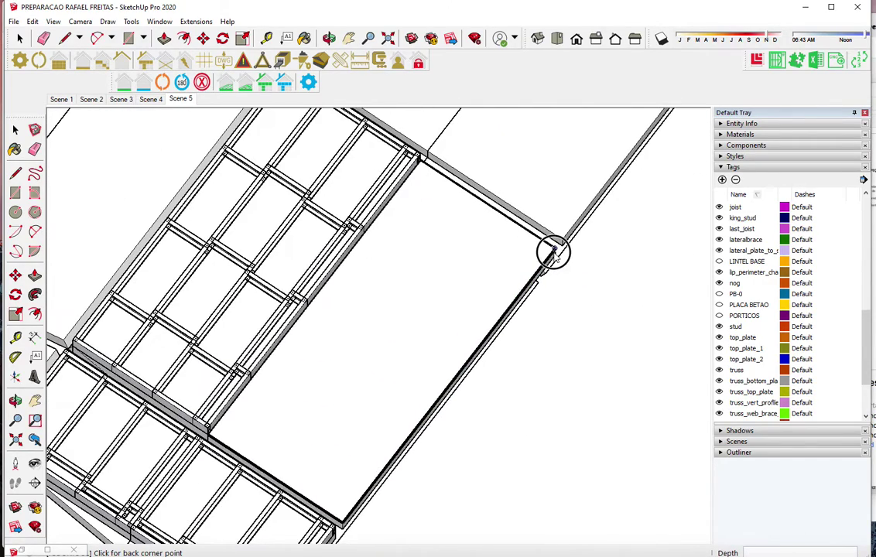
left_click(556, 250)
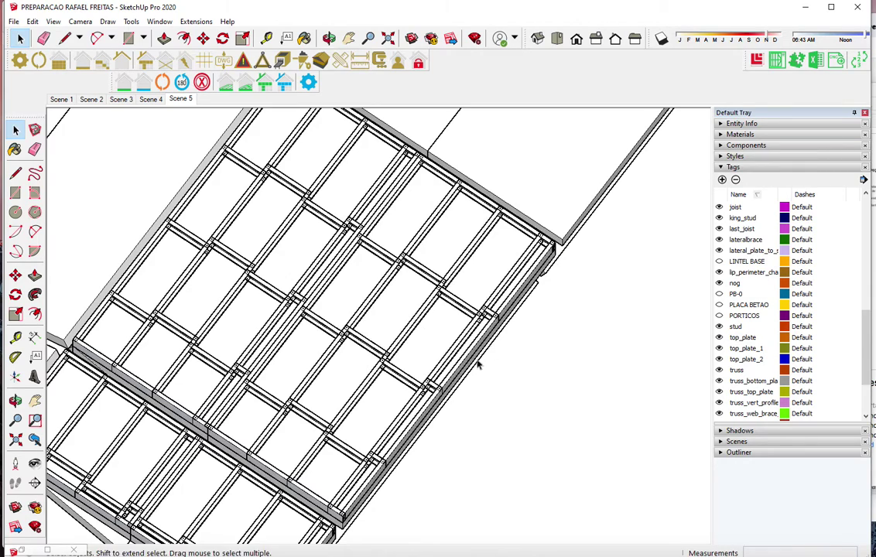
scroll(445, 395, "down", 2)
scroll(356, 167, "up", 3)
scroll(424, 186, "up", 1)
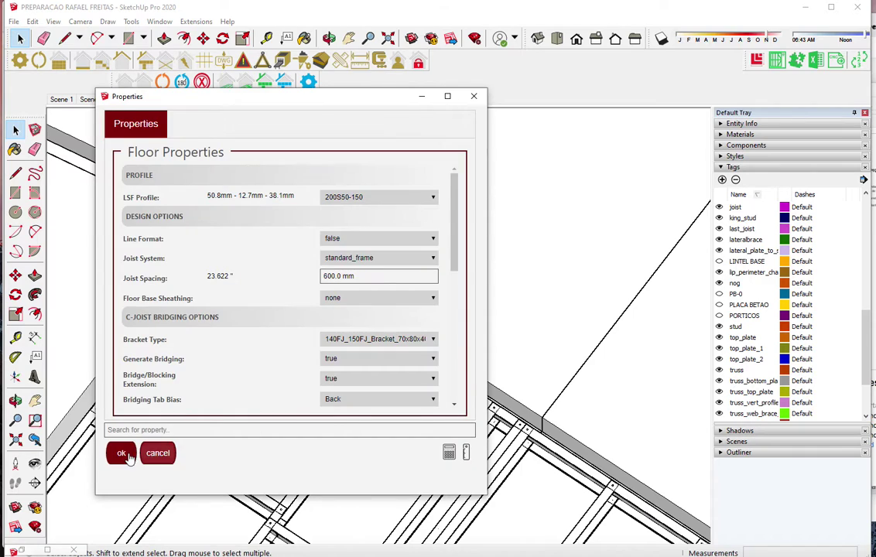
Frame the next slab panel from the beam corner, along the beam, to its back corner
left_click(129, 456)
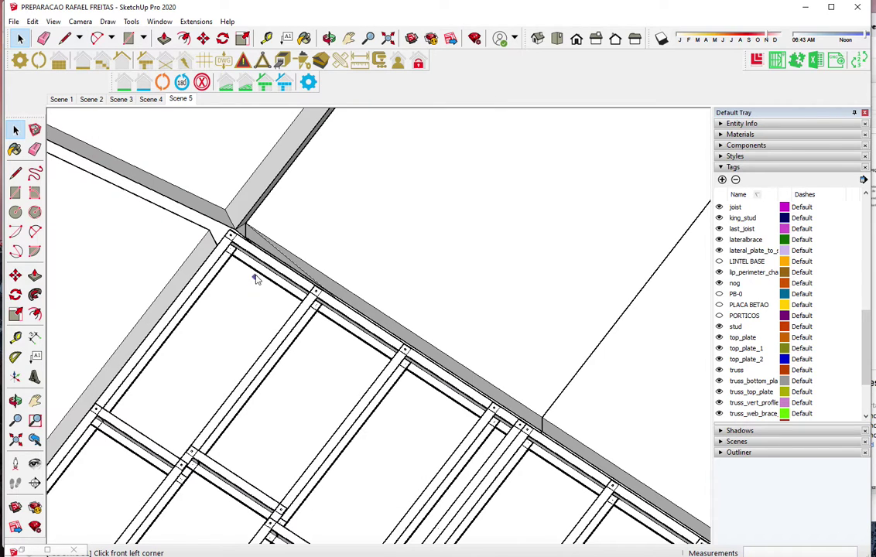
left_click(246, 224)
left_click(542, 417)
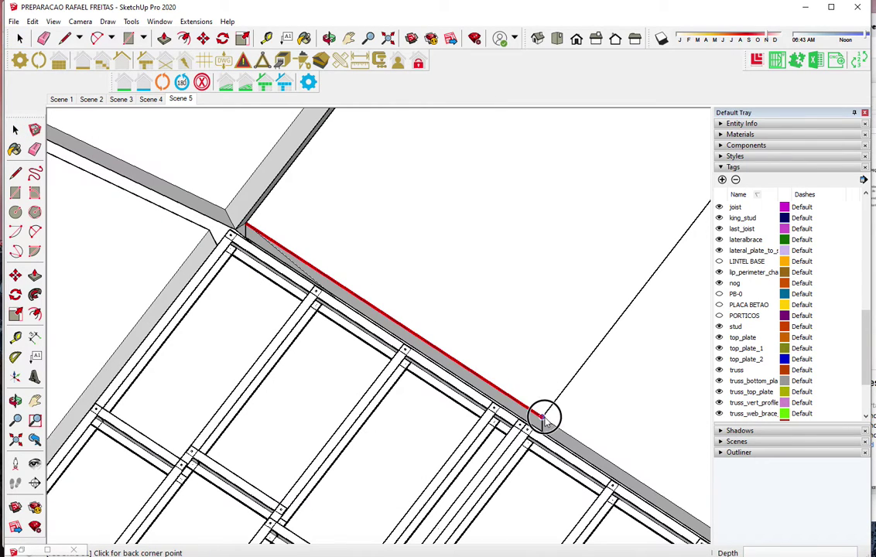
scroll(379, 478, "down", 3)
scroll(380, 479, "down", 2)
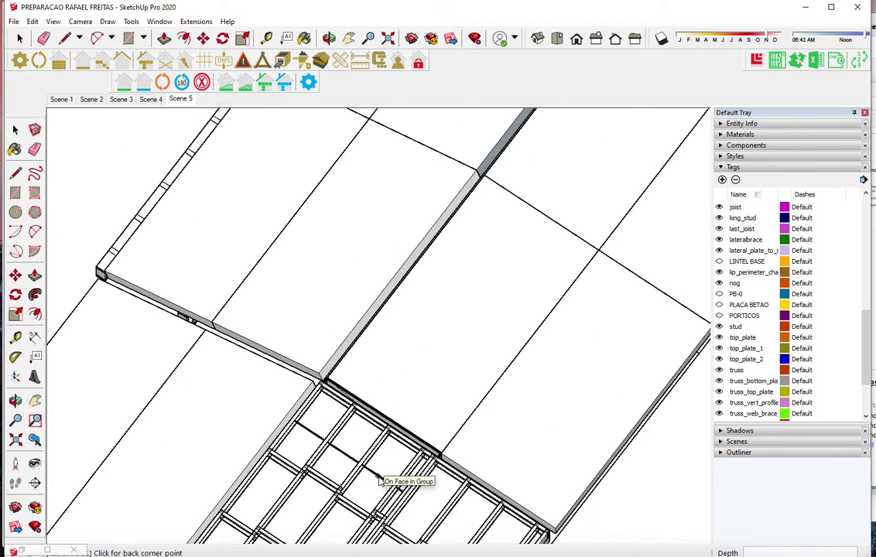
left_click(597, 253)
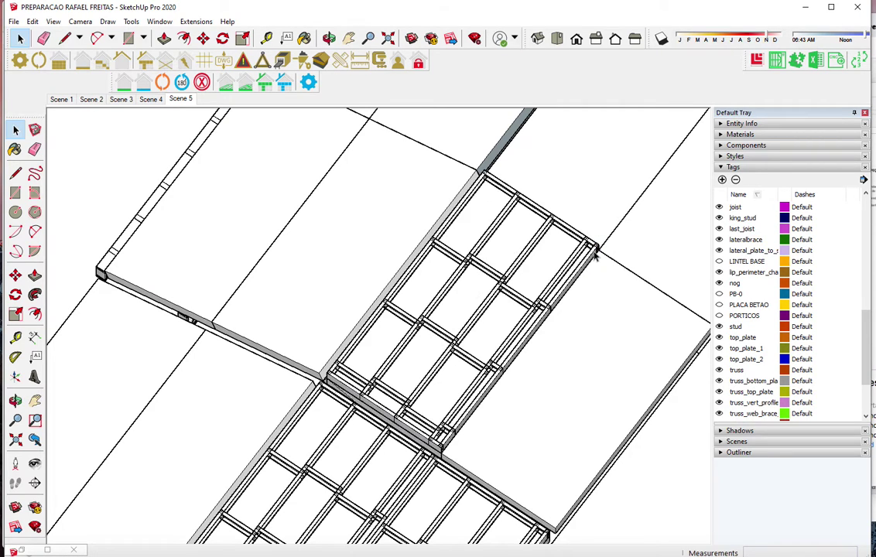
scroll(603, 495, "up", 2)
scroll(593, 524, "up", 2)
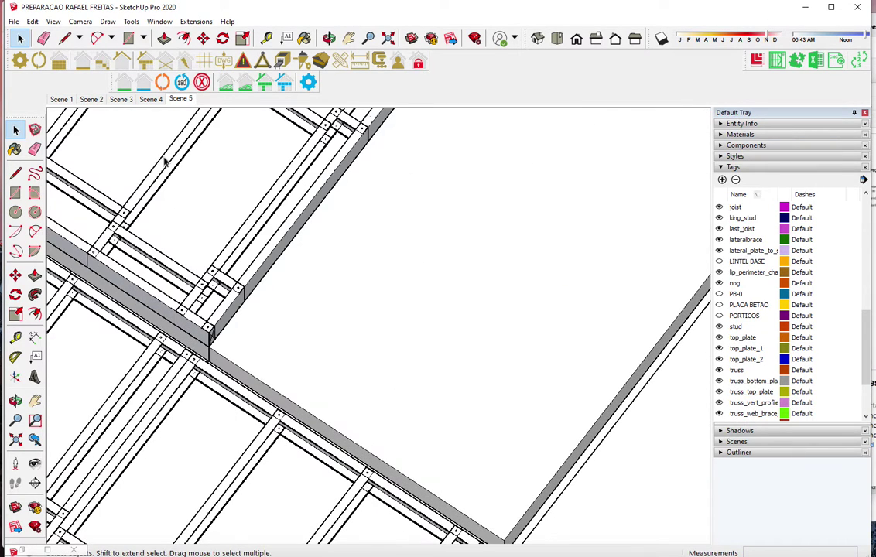
Add a floor panel about 1828 mm wide and 3632 mm deep in the bare strip
left_click(130, 86)
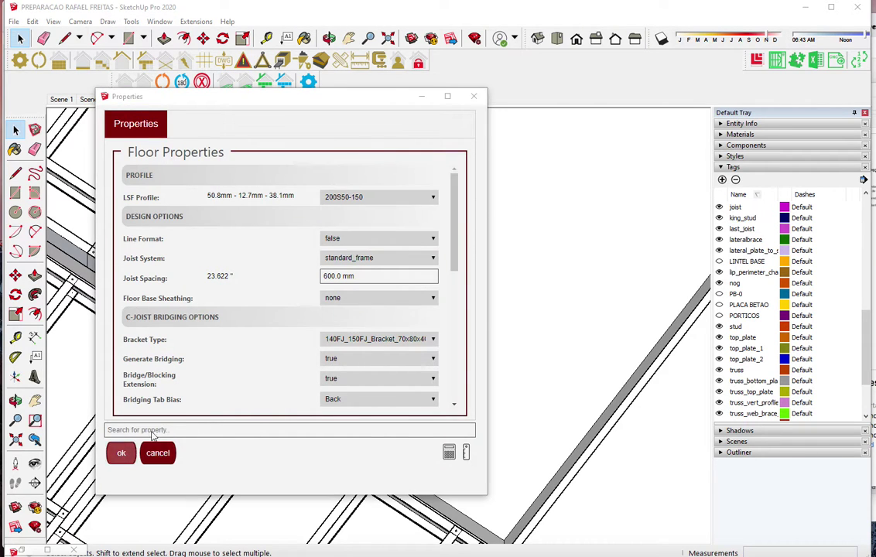
left_click(159, 451)
scroll(219, 371, "up", 2)
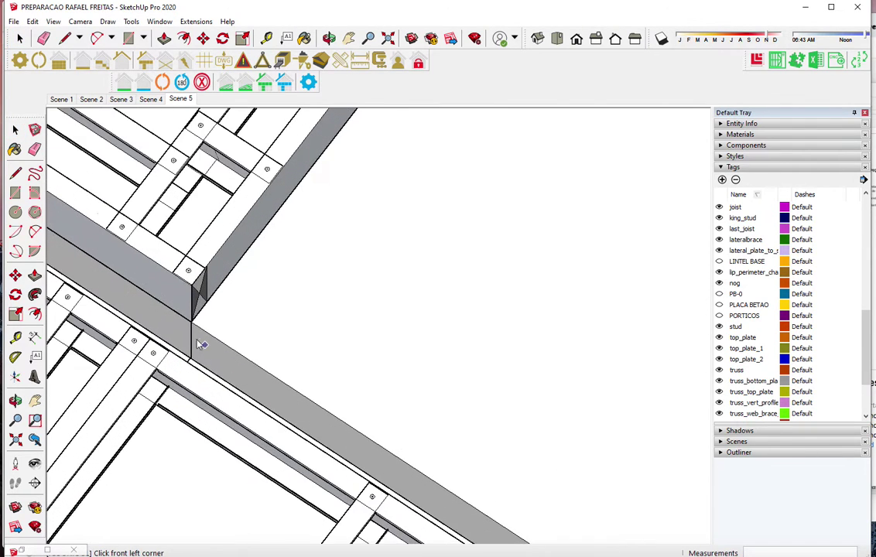
scroll(186, 333, "up", 2)
scroll(193, 327, "up", 1)
left_click(201, 310)
scroll(205, 232, "down", 2)
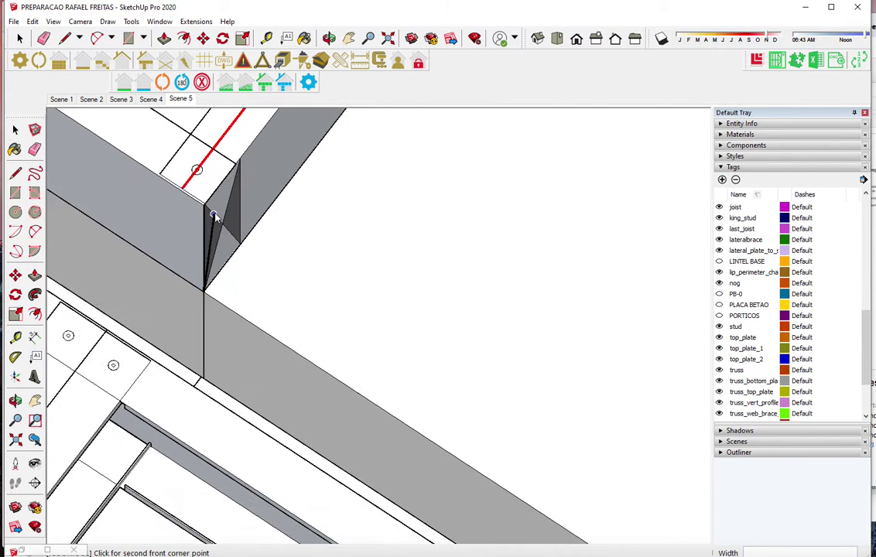
scroll(213, 219, "down", 2)
scroll(216, 219, "down", 2)
scroll(215, 219, "down", 1)
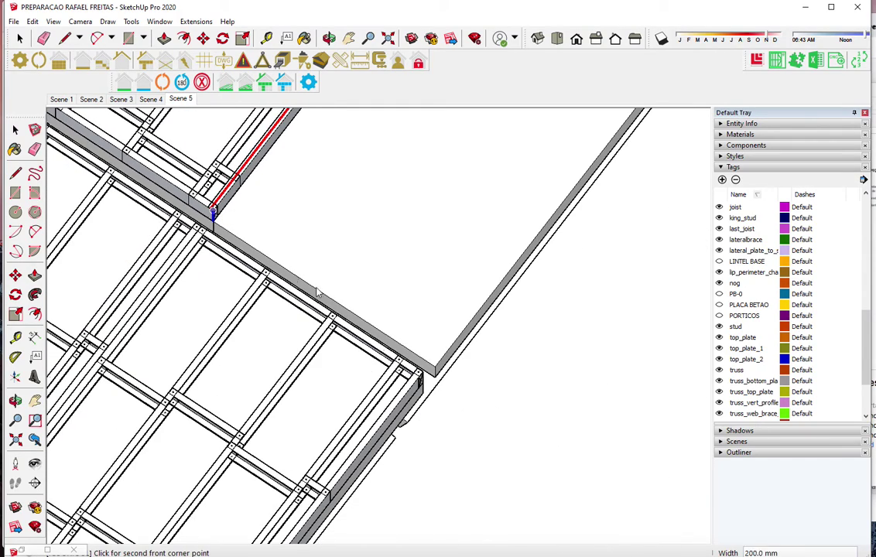
left_click(436, 368)
scroll(436, 369, "down", 2)
scroll(403, 387, "down", 2)
scroll(383, 406, "down", 1)
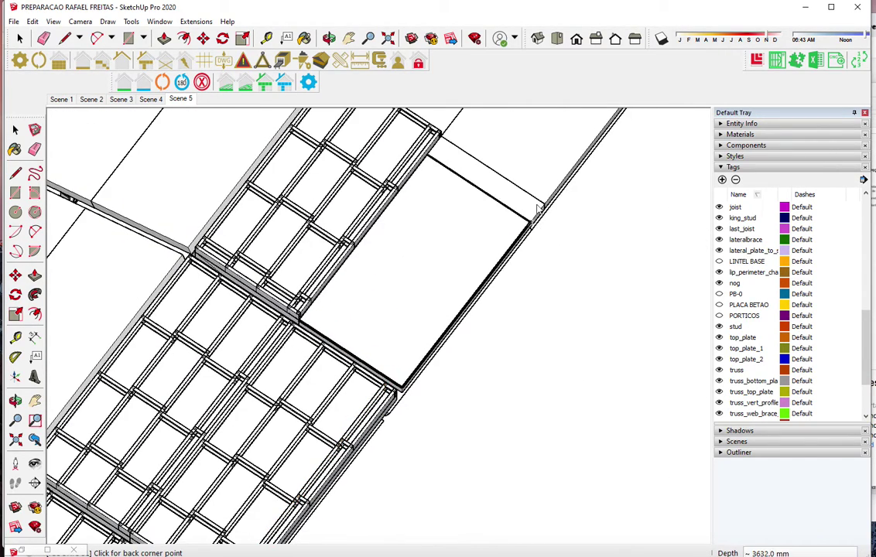
left_click(537, 203)
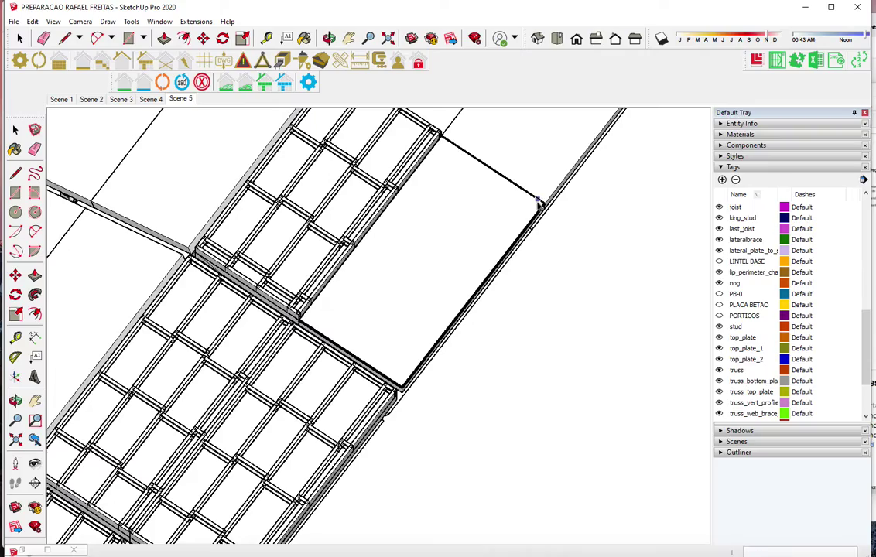
Orbit over the joist panels and turn on the 'wall' tag to show the wall framing
scroll(465, 387, "down", 3)
middle_click_drag(479, 352, 571, 390)
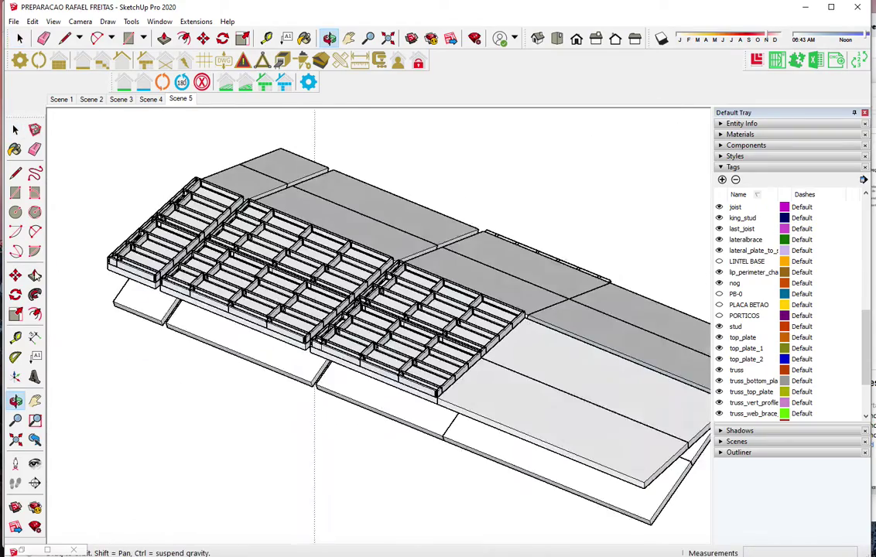
scroll(542, 356, "up", 2)
scroll(503, 314, "up", 3)
scroll(433, 340, "up", 2)
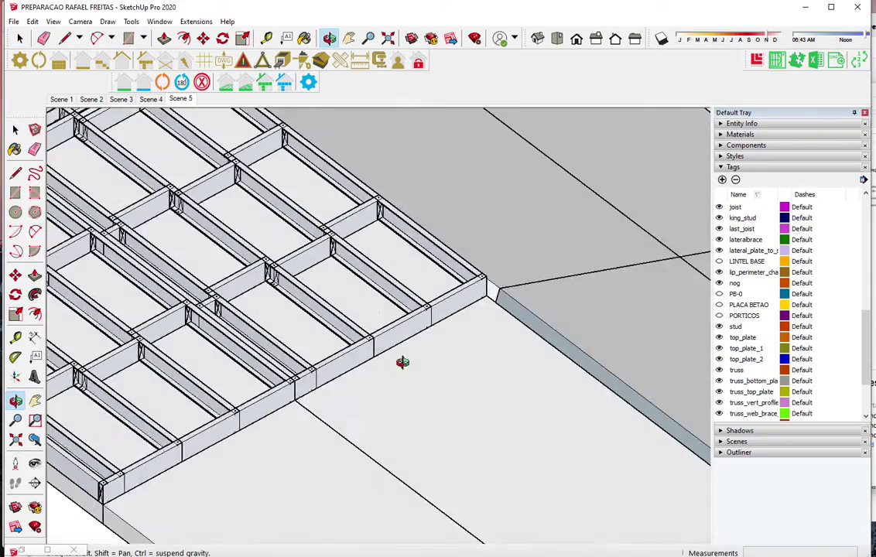
scroll(364, 383, "up", 2)
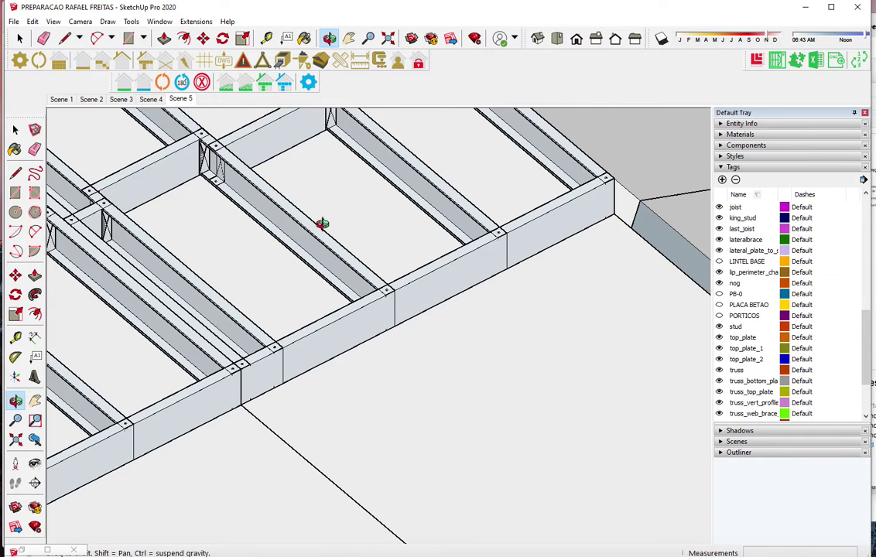
scroll(322, 223, "down", 3)
scroll(324, 224, "down", 2)
left_click_drag(325, 225, 377, 278)
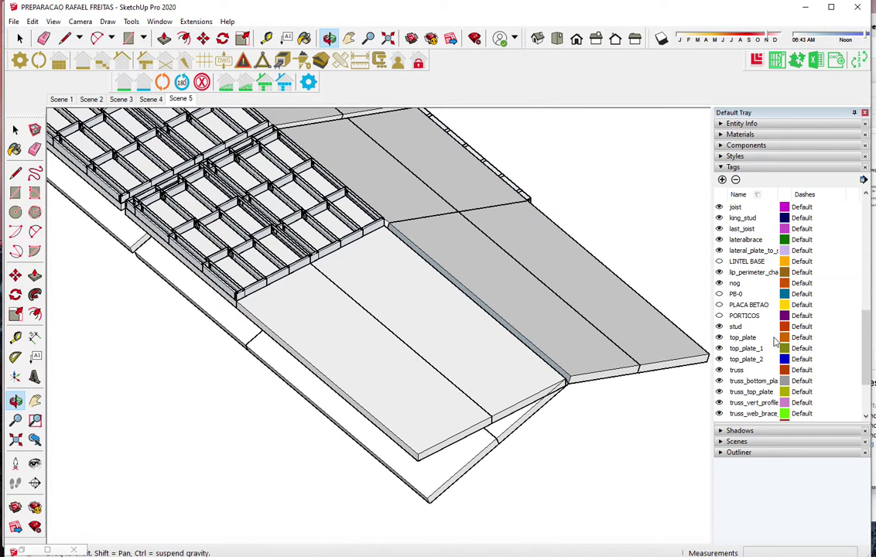
scroll(741, 265, "down", 1)
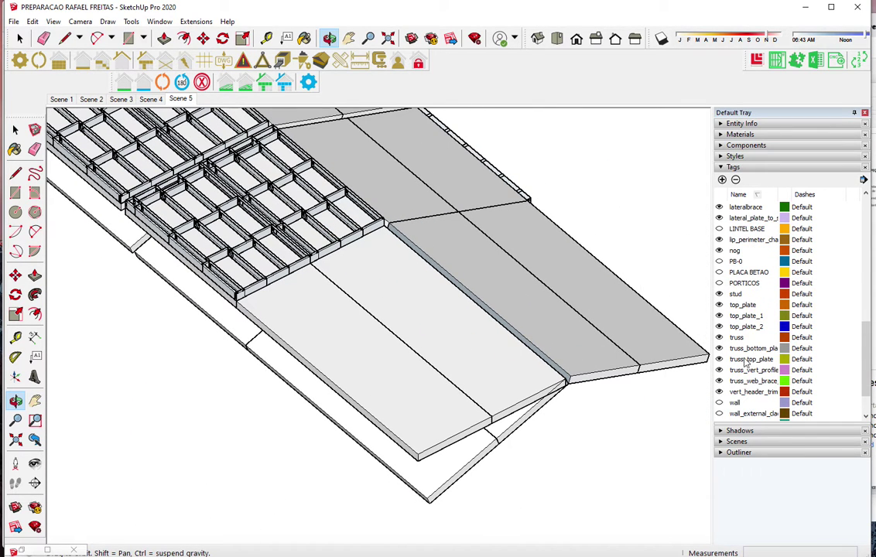
left_click(719, 403)
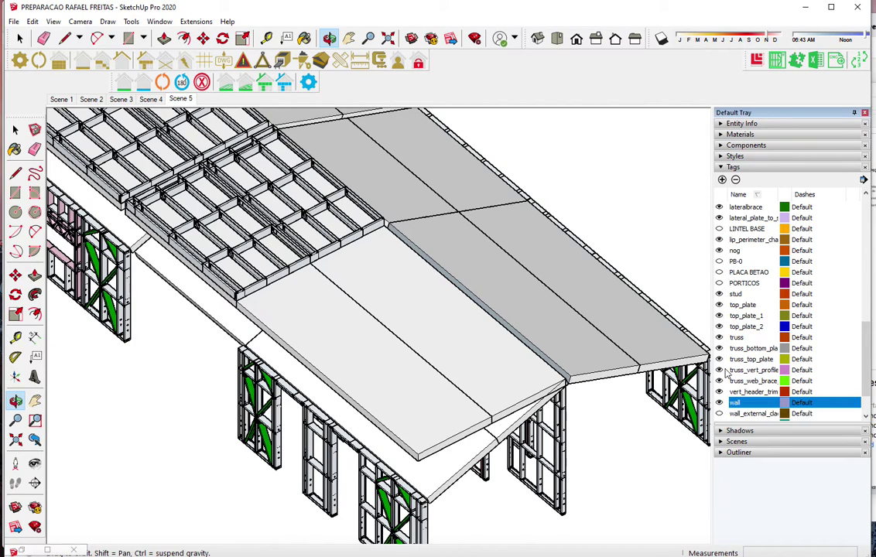
Turn on the 'gable_wall' tag to show the gable framing beneath the roof slabs
scroll(728, 374, "up", 1)
scroll(727, 374, "up", 3)
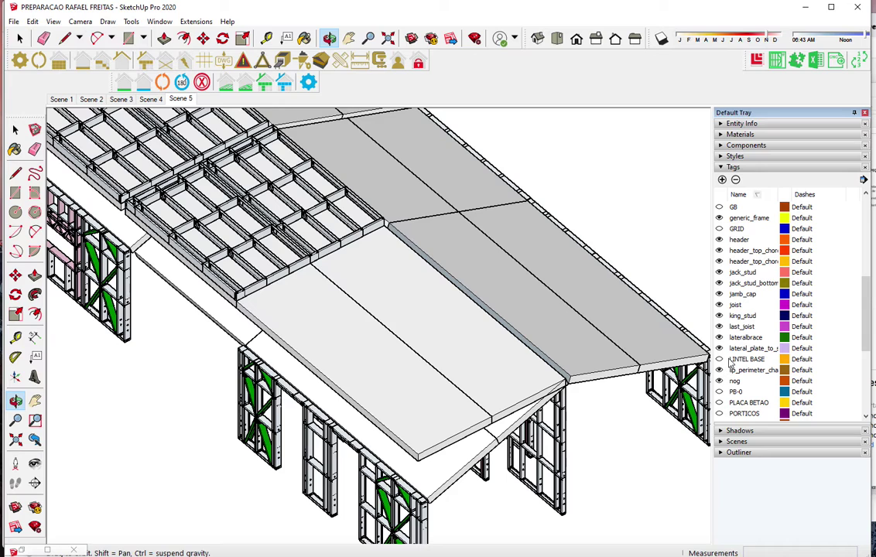
scroll(729, 364, "up", 1)
left_click(719, 207)
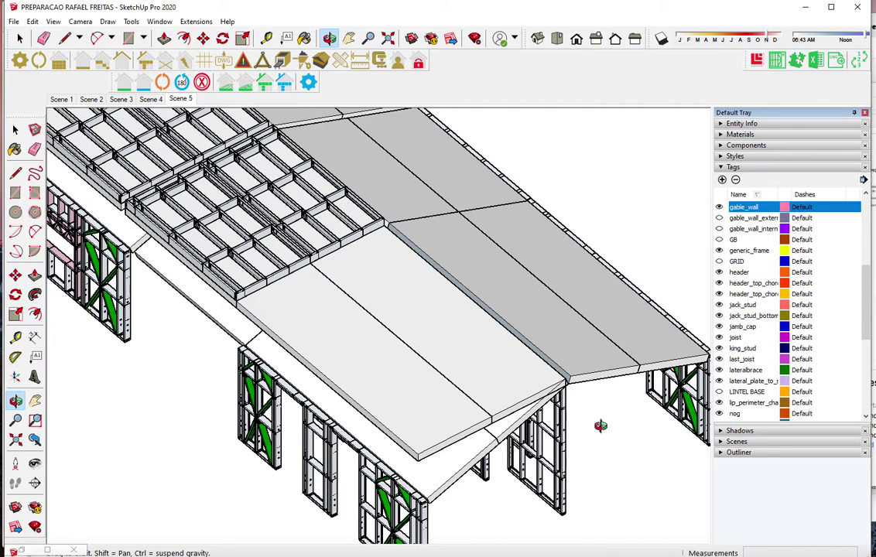
left_click_drag(503, 475, 454, 480)
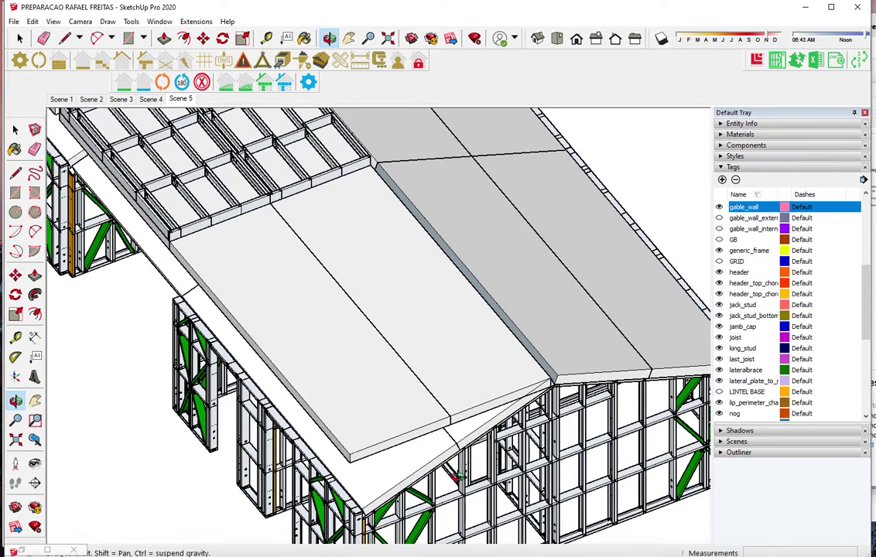
scroll(360, 157, "up", 2)
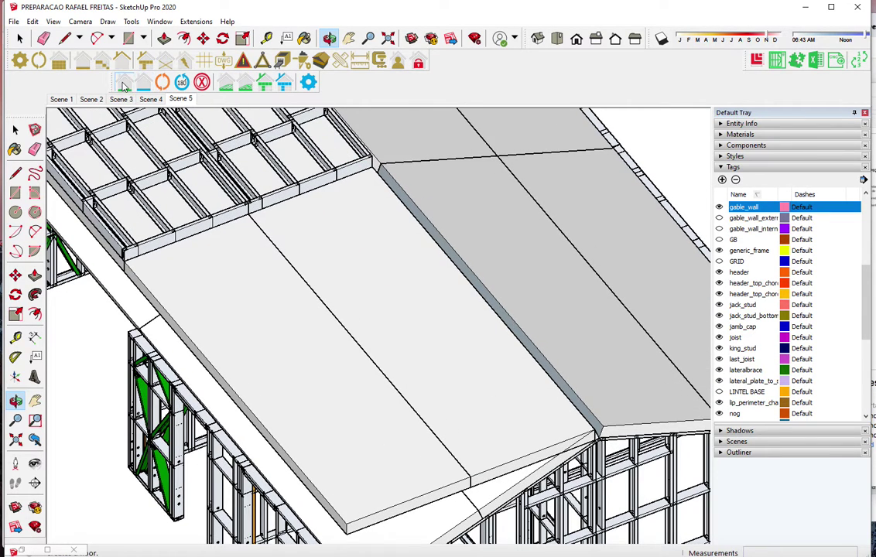
Generate a joist panel from the panel corner, 2000 mm along the edge, to its back corner
double_click(294, 235)
left_click(118, 452)
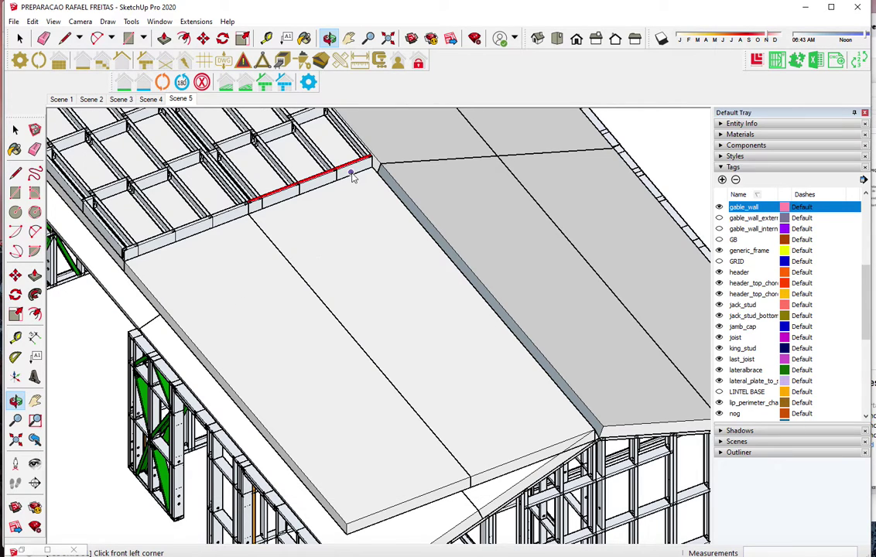
scroll(370, 166, "up", 2)
scroll(379, 174, "up", 2)
scroll(379, 173, "up", 2)
scroll(375, 170, "up", 1)
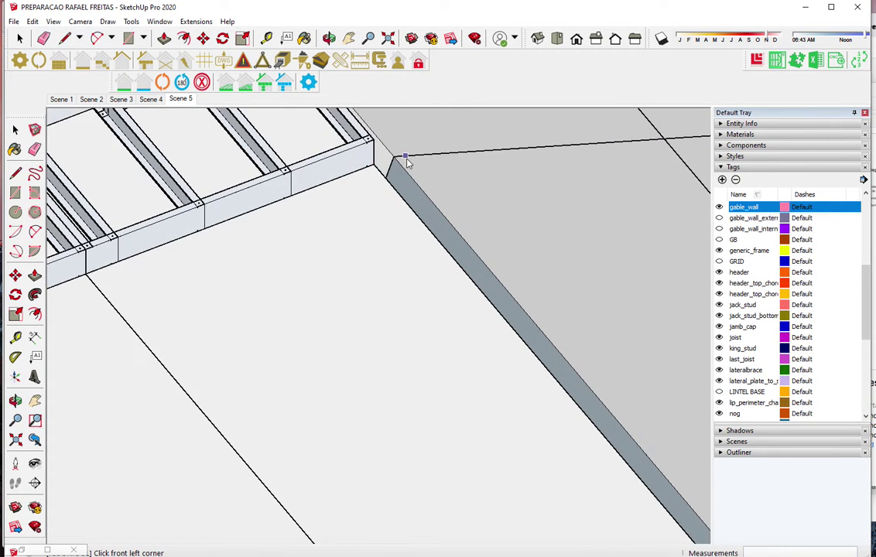
scroll(368, 166, "up", 2)
scroll(358, 162, "up", 2)
scroll(362, 166, "up", 2)
scroll(379, 197, "up", 2)
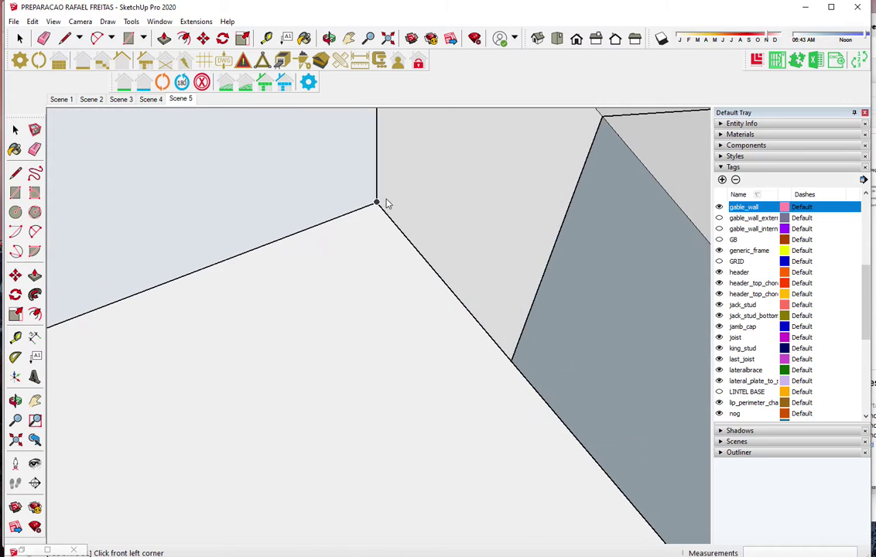
scroll(380, 224, "up", 1)
left_click(369, 208)
scroll(503, 161, "down", 2)
scroll(505, 160, "down", 2)
scroll(507, 162, "down", 2)
scroll(507, 161, "down", 2)
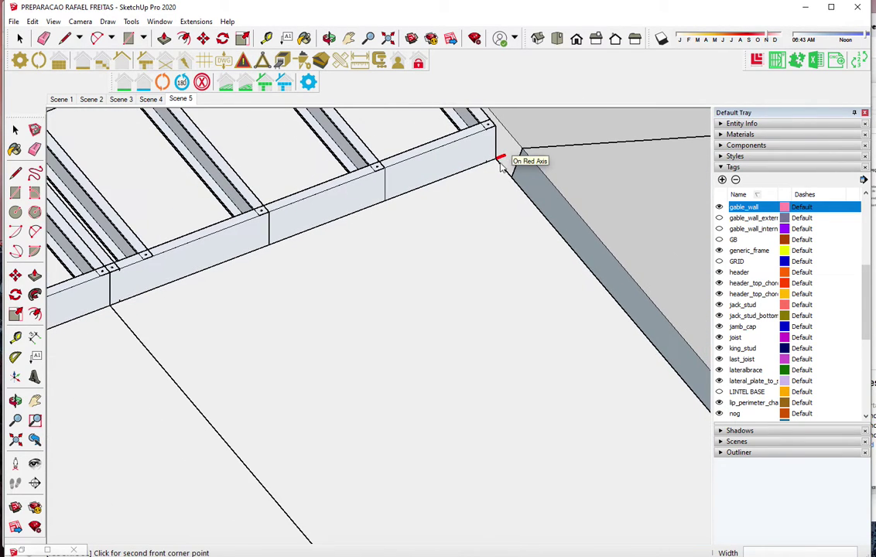
scroll(132, 301, "up", 2)
scroll(115, 324, "up", 2)
scroll(105, 328, "up", 1)
scroll(78, 339, "up", 1)
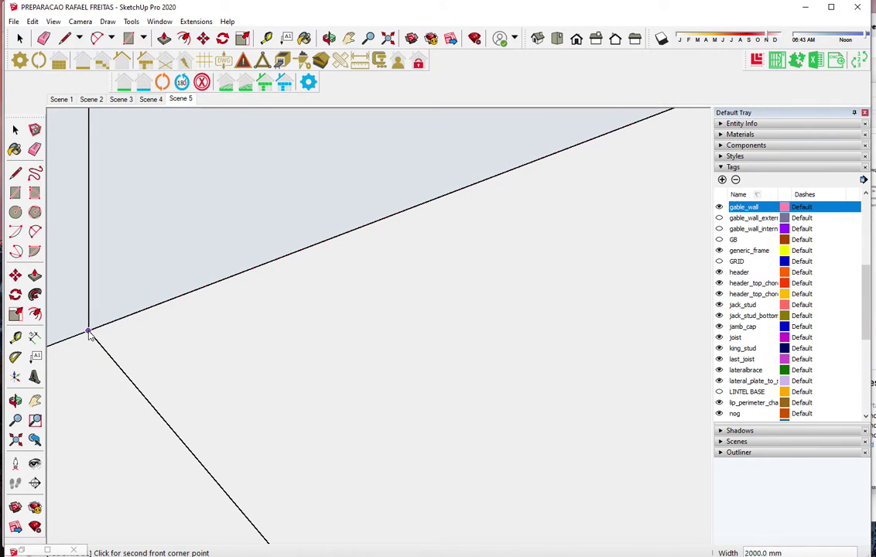
left_click(89, 333)
scroll(230, 230, "down", 2)
scroll(230, 230, "down", 2)
scroll(230, 230, "down", 2)
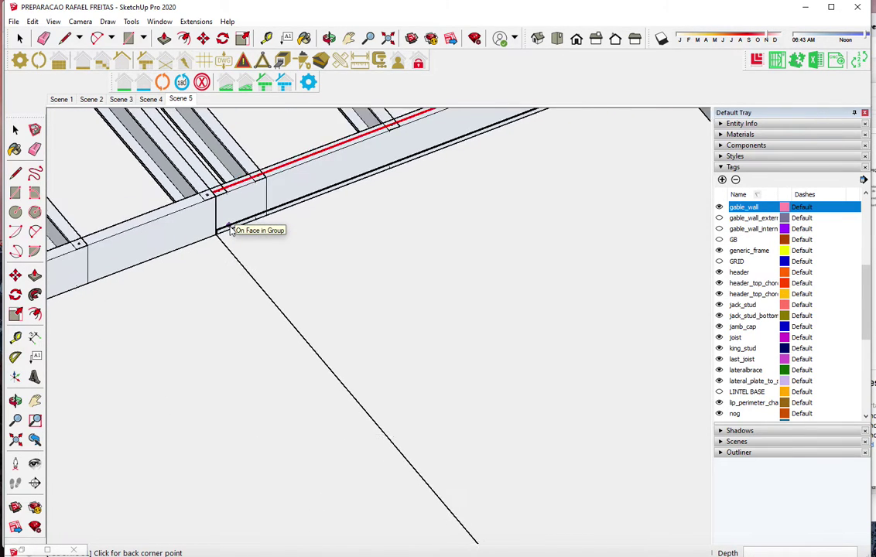
scroll(230, 229, "down", 2)
scroll(230, 230, "down", 2)
scroll(230, 230, "down", 1)
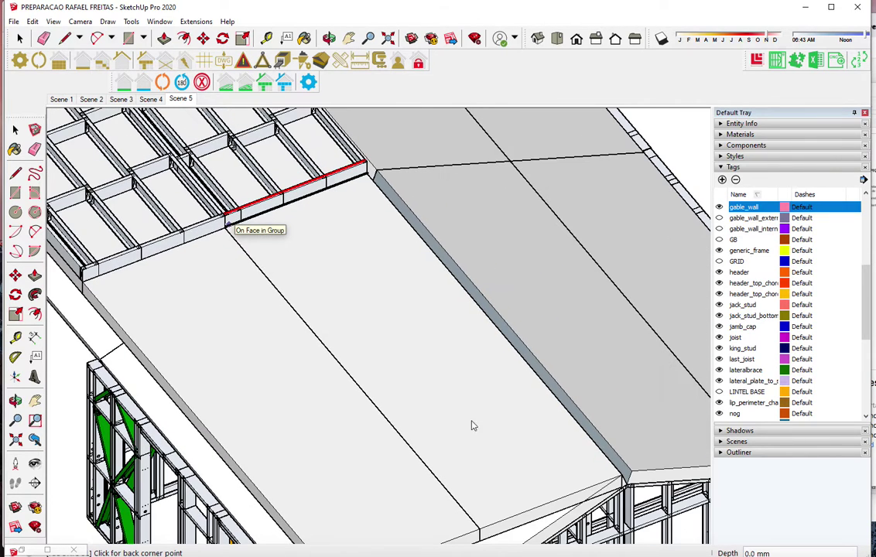
left_click(534, 511)
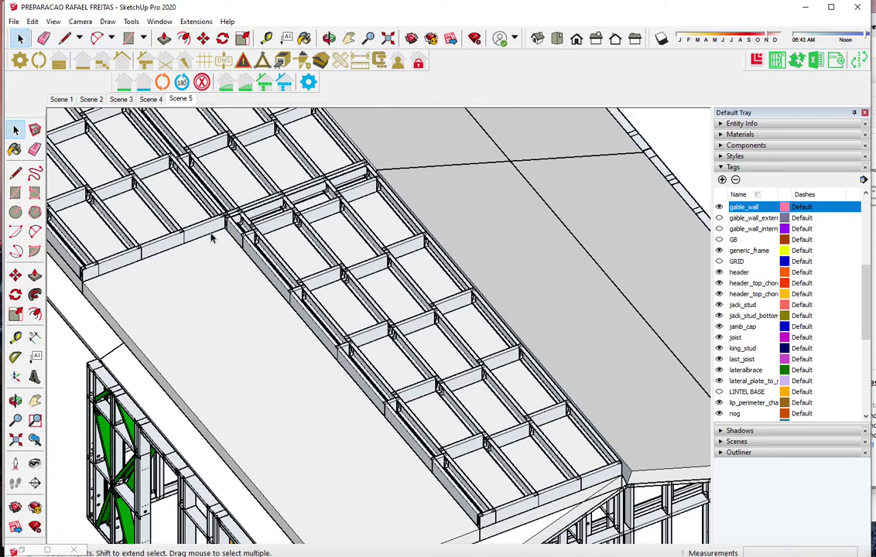
scroll(213, 238, "up", 2)
scroll(220, 232, "up", 2)
scroll(228, 229, "up", 2)
scroll(239, 222, "up", 2)
scroll(239, 222, "up", 2)
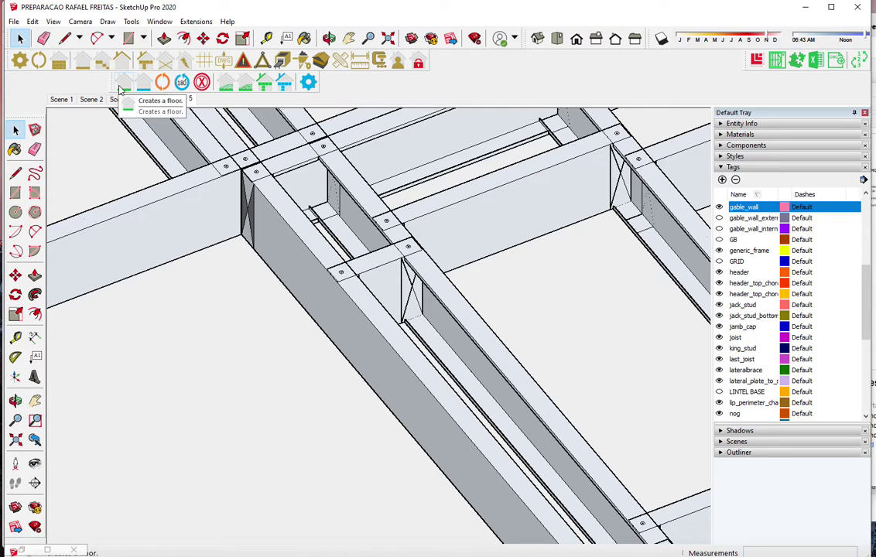
Generate another joist panel with its second front corner at the wall corner
left_click(122, 85)
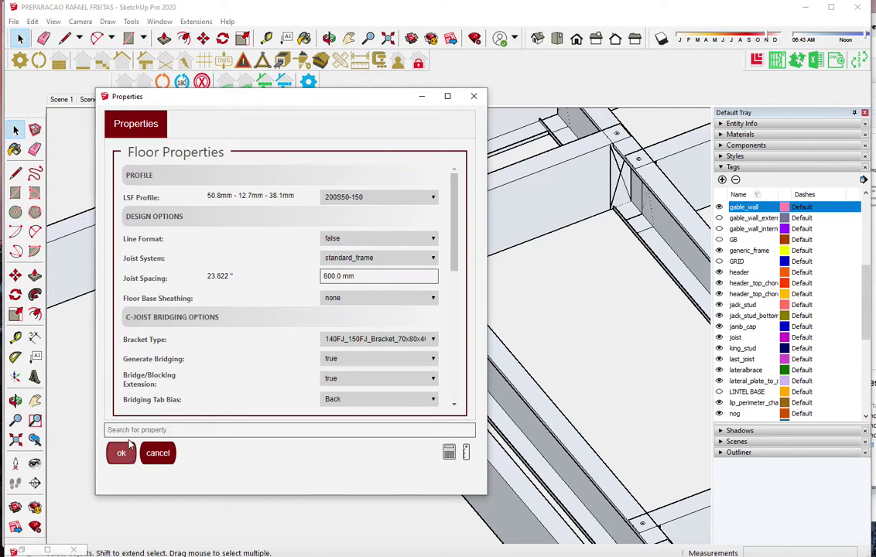
left_click(121, 453)
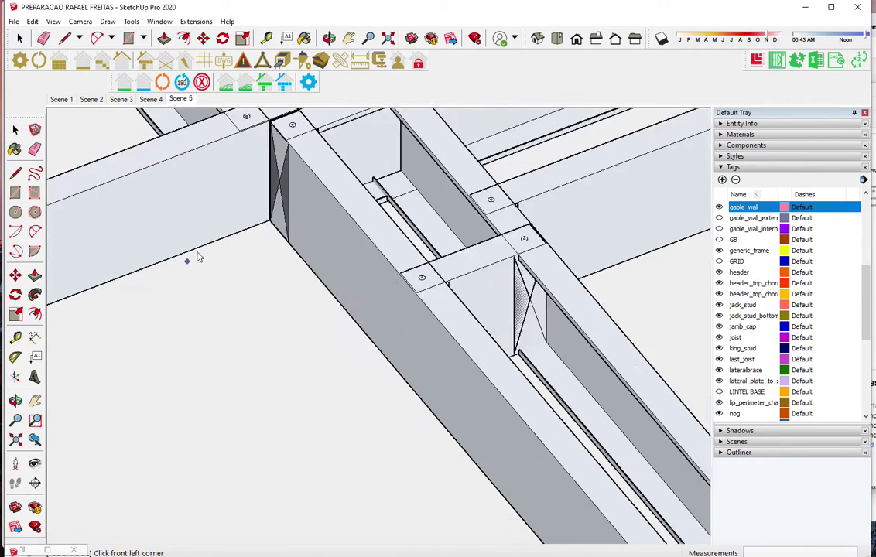
scroll(192, 260, "up", 5)
scroll(319, 201, "up", 3)
scroll(316, 190, "up", 2)
scroll(344, 208, "up", 1)
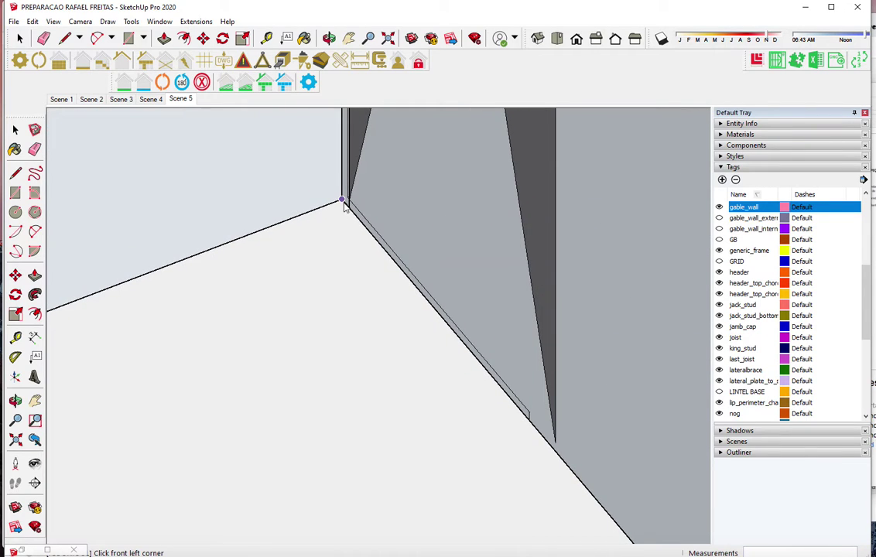
scroll(460, 138, "down", 2)
scroll(460, 137, "down", 1)
scroll(460, 137, "down", 1)
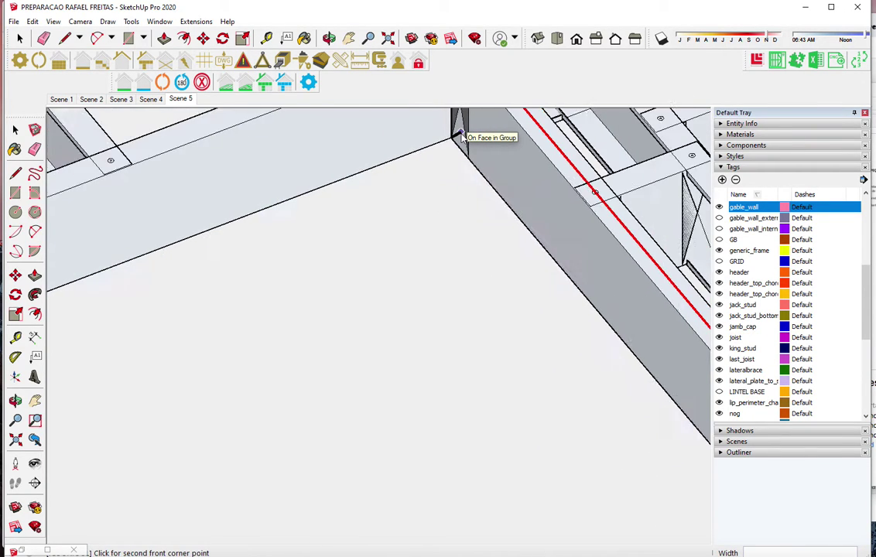
scroll(460, 136, "down", 1)
scroll(460, 137, "down", 2)
scroll(325, 193, "down", 1)
scroll(209, 248, "up", 3)
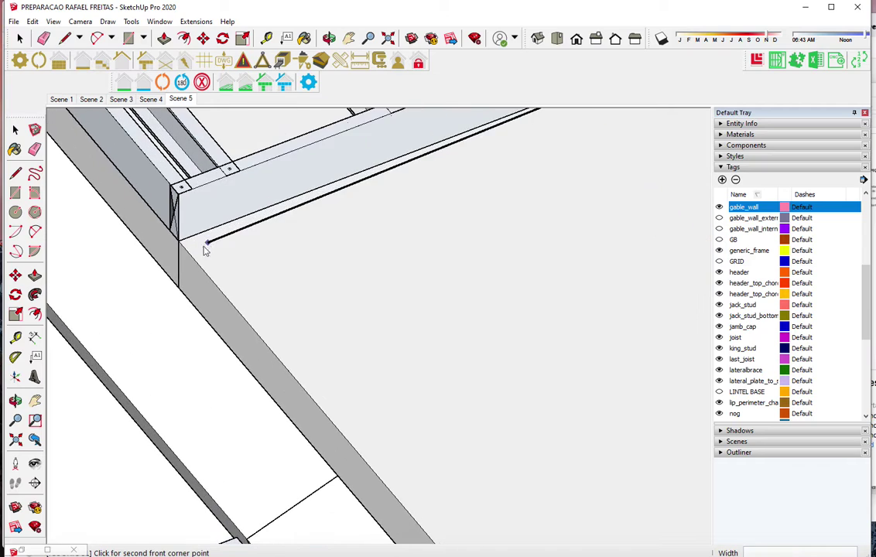
scroll(167, 261, "up", 2)
scroll(170, 256, "up", 2)
scroll(189, 224, "up", 2)
scroll(205, 209, "up", 1)
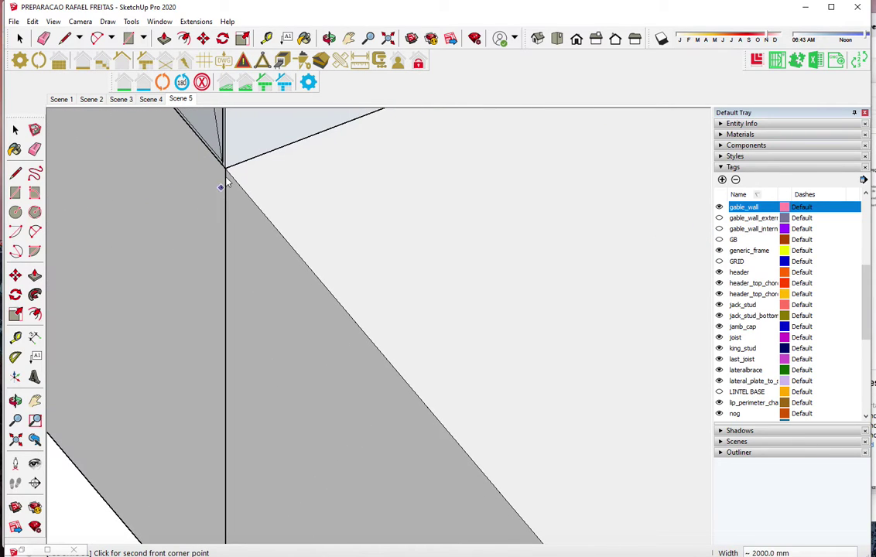
left_click(225, 168)
scroll(244, 148, "down", 2)
scroll(244, 147, "down", 1)
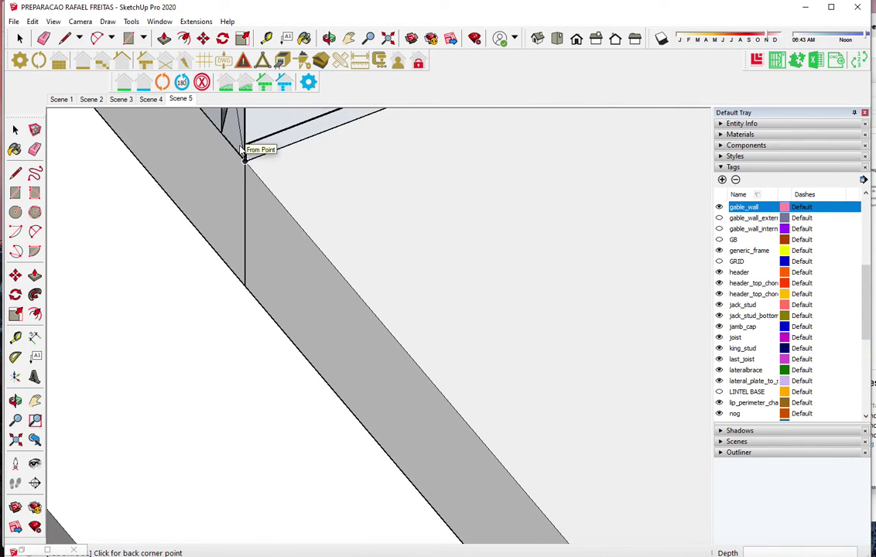
scroll(241, 150, "down", 1)
scroll(245, 144, "down", 2)
scroll(245, 144, "down", 2)
scroll(245, 144, "down", 2)
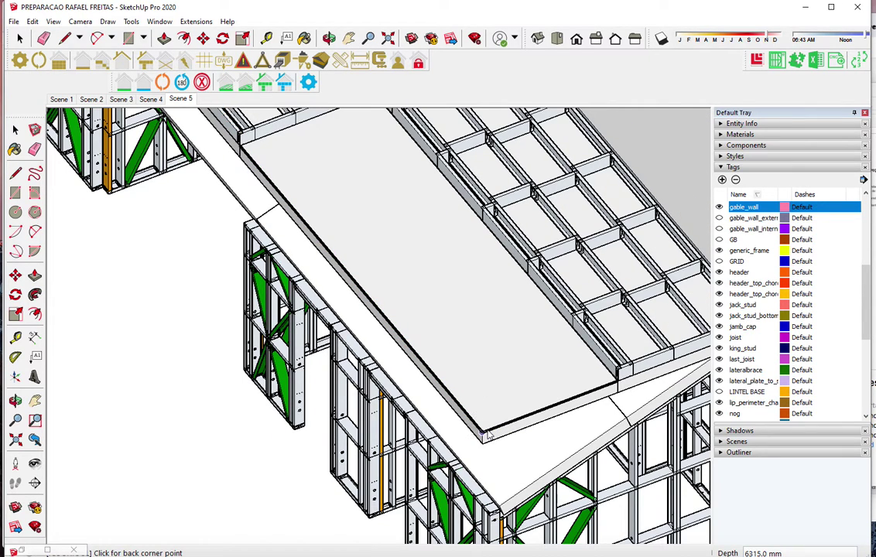
left_click(488, 437)
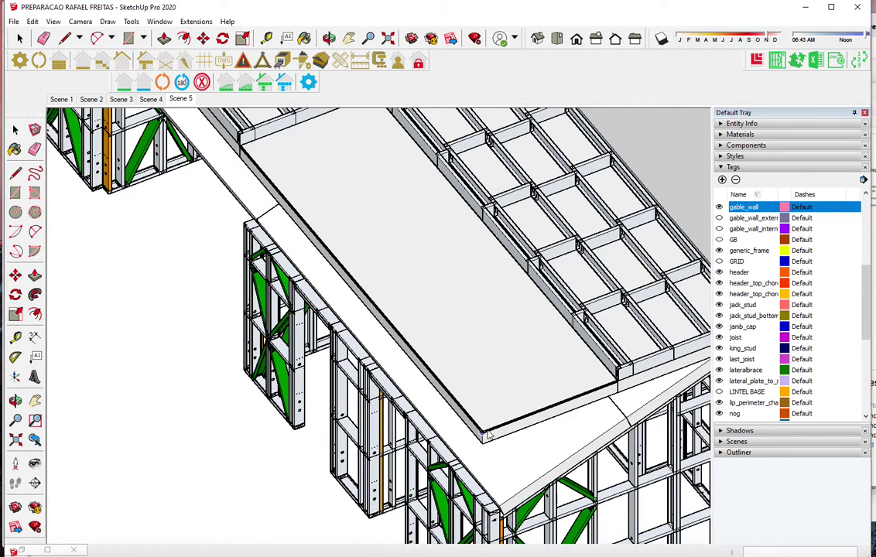
scroll(642, 372, "up", 3)
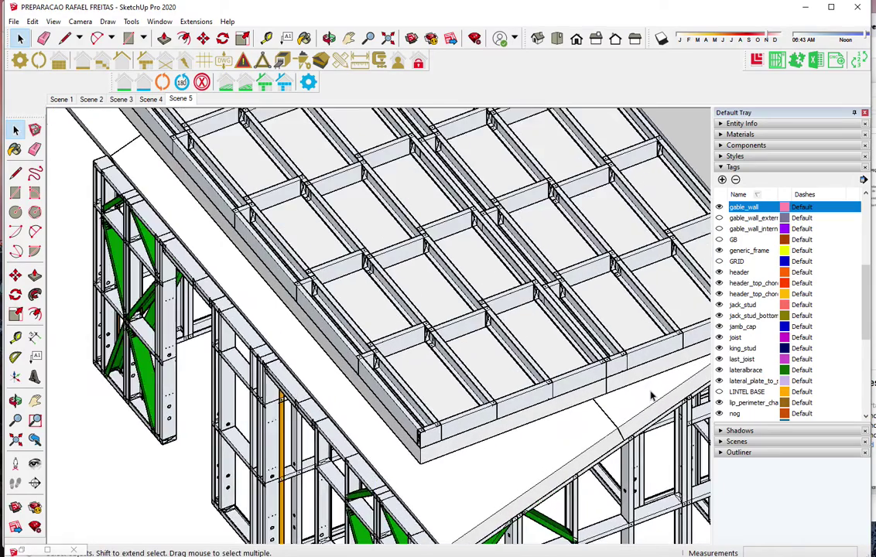
Check the roughly 2.0 mm gap from joist end to wall frame, then select the floor panel
key("t")
scroll(619, 329, "up", 2)
scroll(613, 323, "up", 2)
scroll(613, 323, "up", 2)
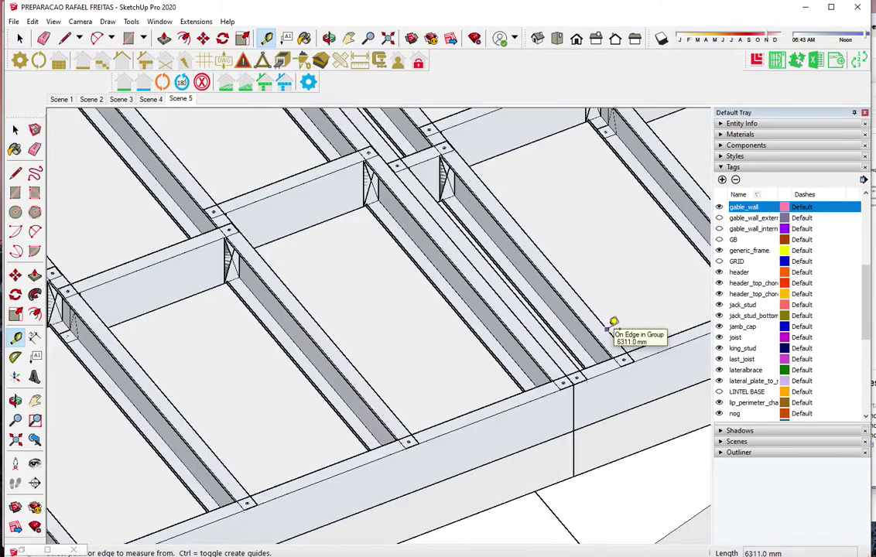
scroll(612, 325, "up", 3)
scroll(654, 387, "up", 1)
scroll(655, 389, "up", 2)
left_click(634, 385)
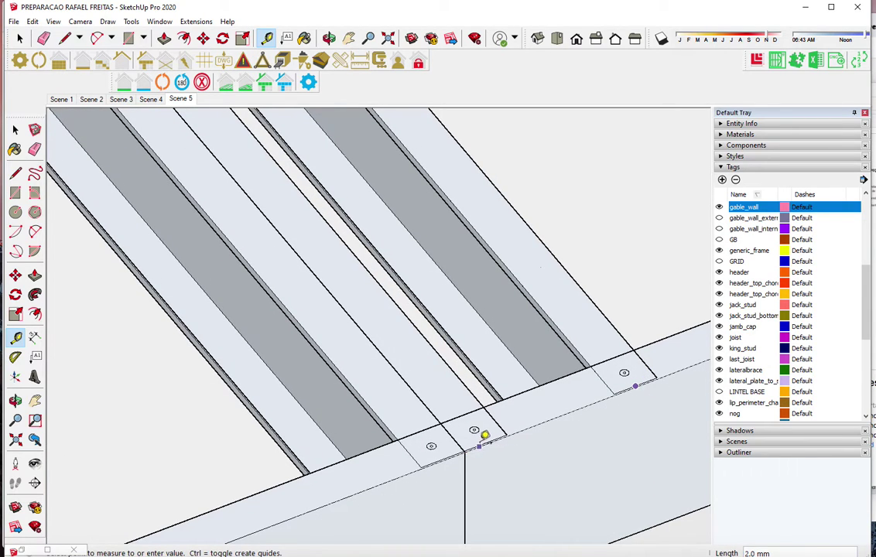
key("l")
left_click(634, 385)
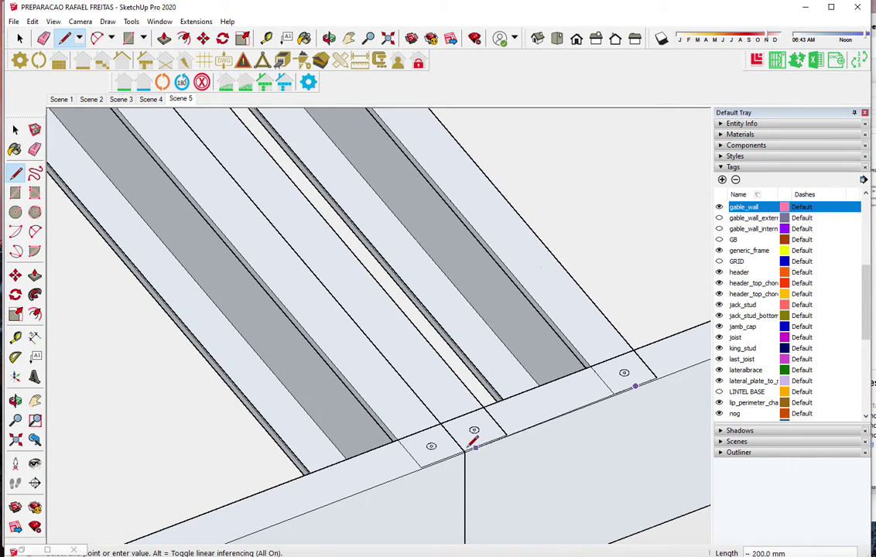
key("space")
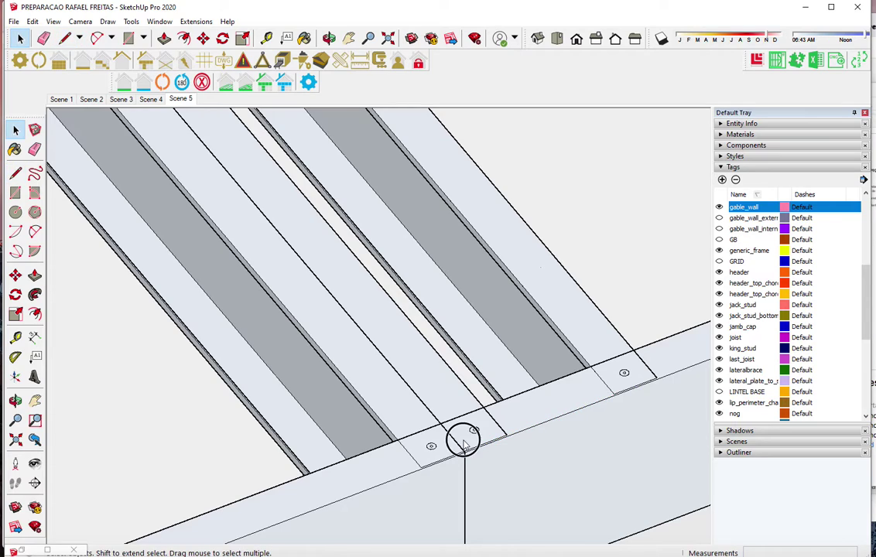
left_click(438, 361)
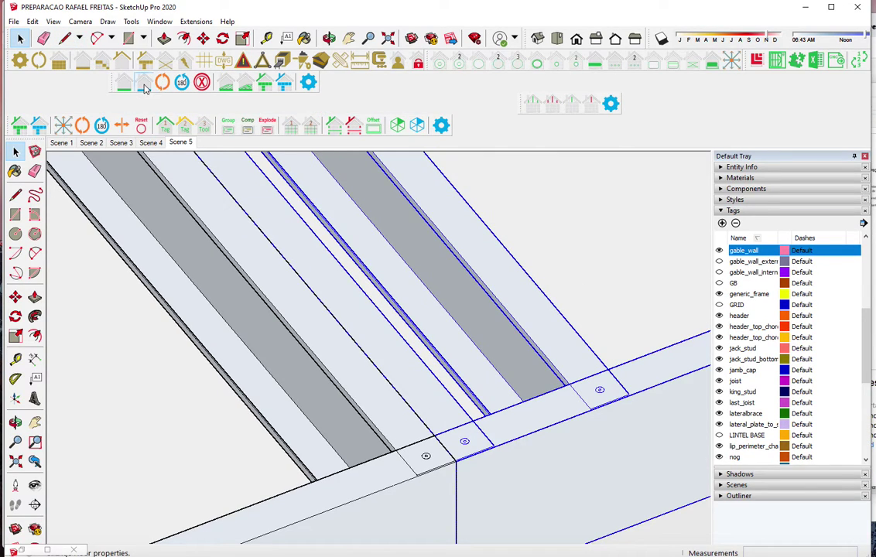
Set the floor panel's First Joist Adjust Position to 0
double_click(328, 282)
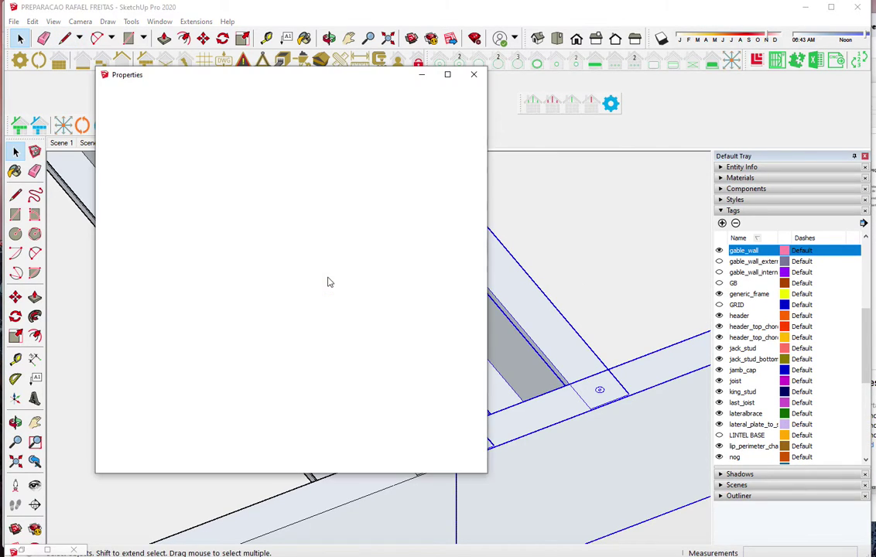
left_click(396, 257)
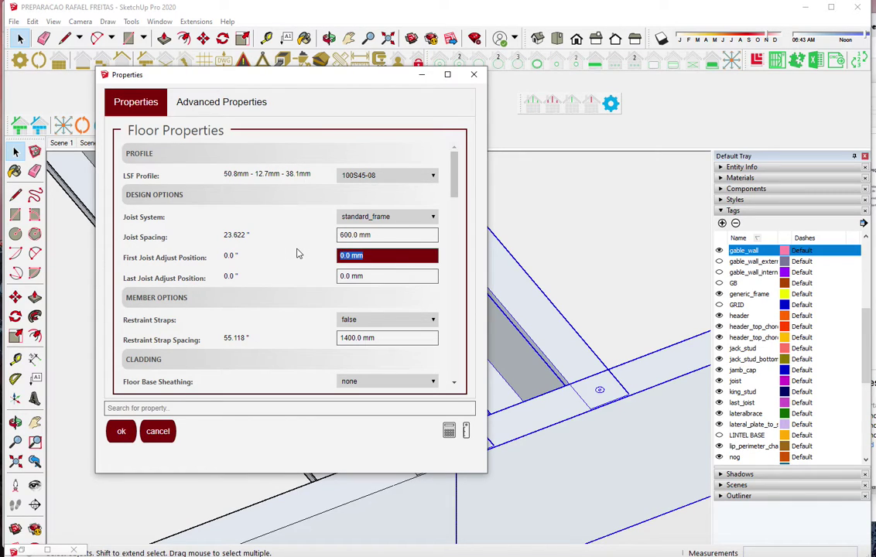
key("Return")
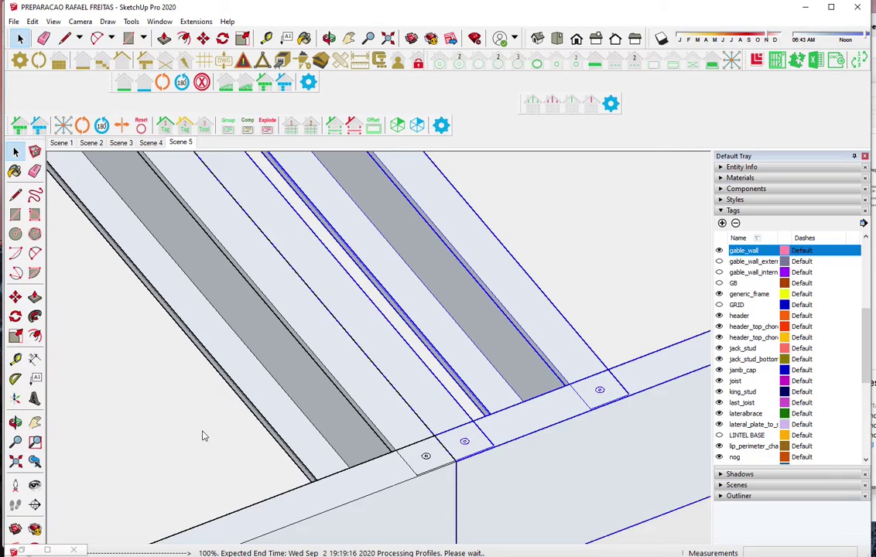
scroll(203, 436, "down", 3)
scroll(203, 436, "down", 3)
scroll(203, 435, "down", 3)
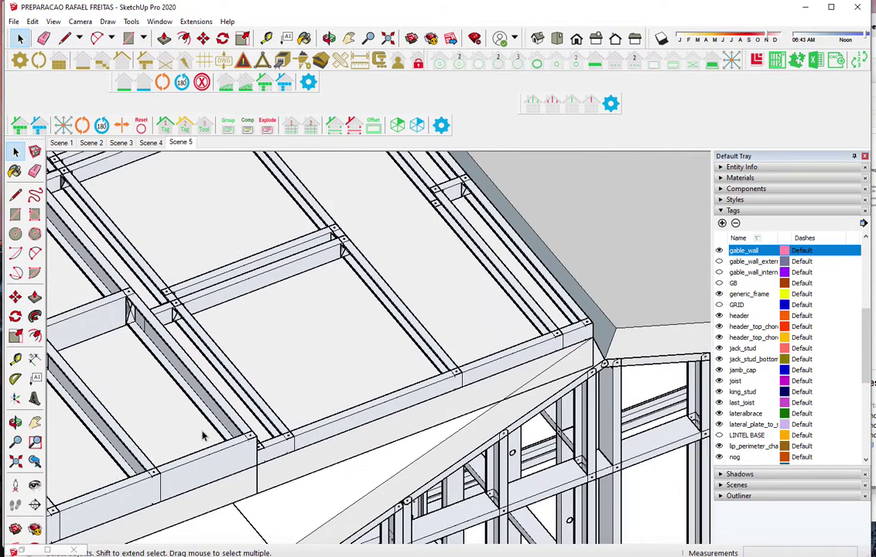
scroll(202, 436, "down", 1)
scroll(203, 435, "down", 1)
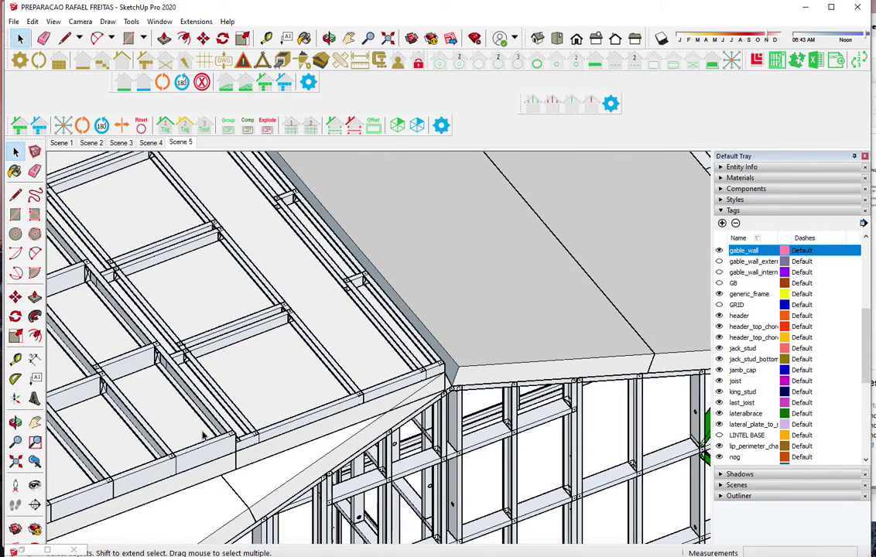
Change the roof framing panel's first joist offset from -400.0 mm to 0, then delete the panel
left_click(254, 438)
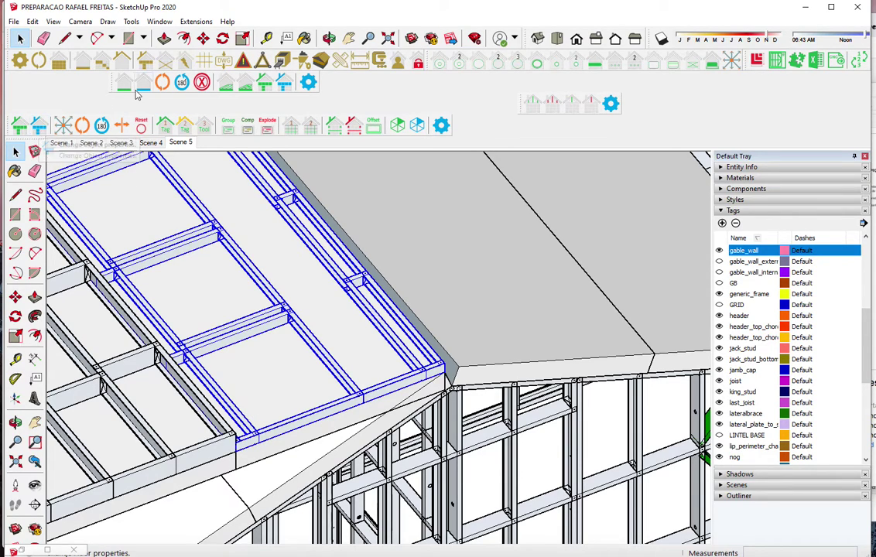
double_click(379, 288)
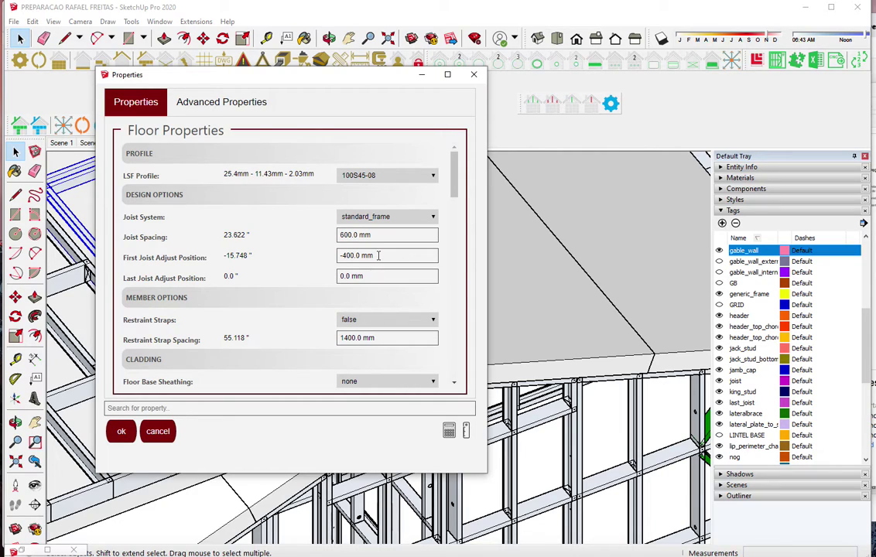
left_click_drag(378, 255, 222, 246)
type("0")
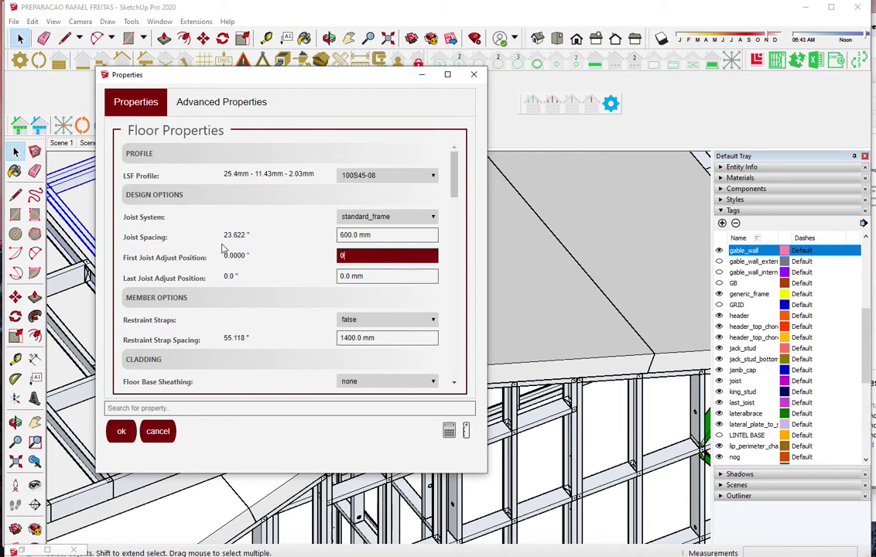
left_click(368, 176)
left_click(368, 178)
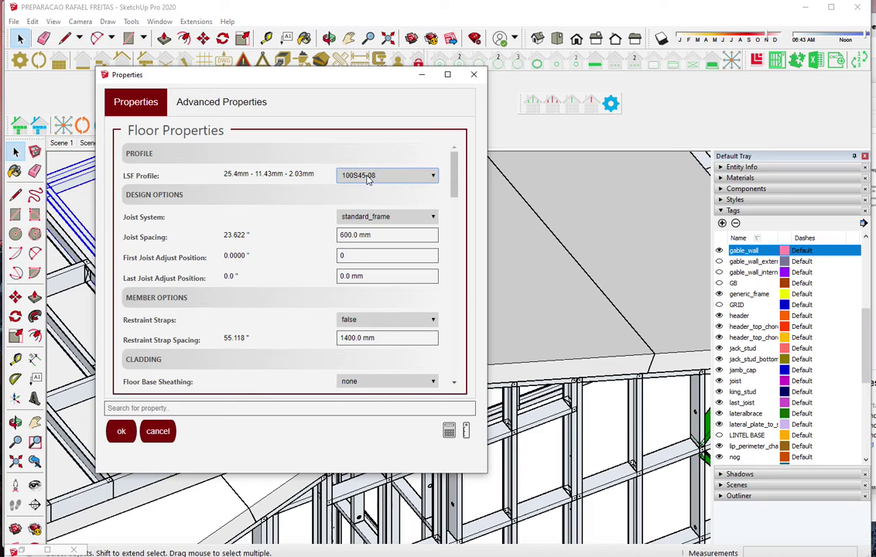
key("Return")
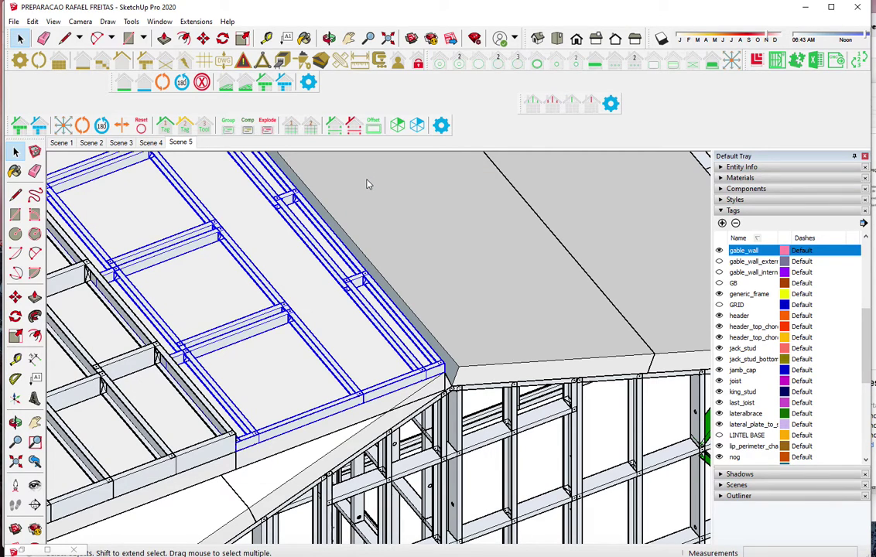
left_click(388, 396)
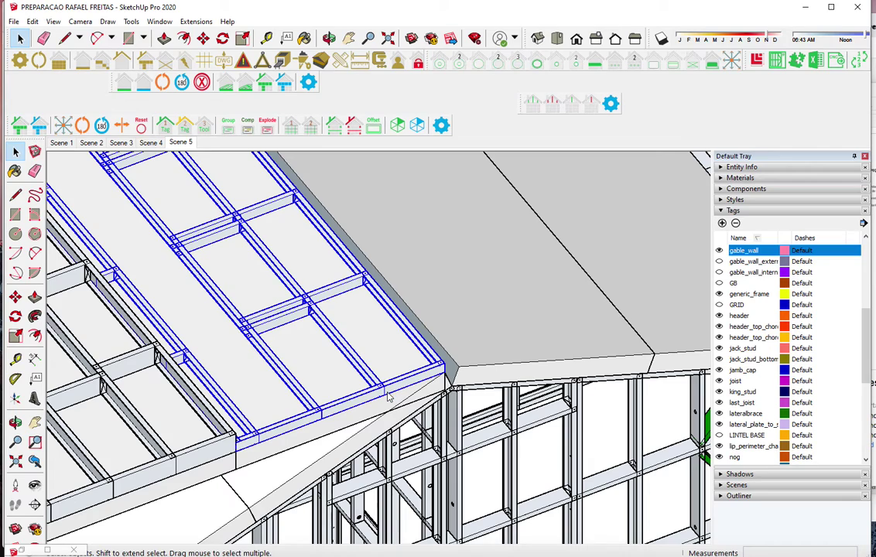
key("Delete")
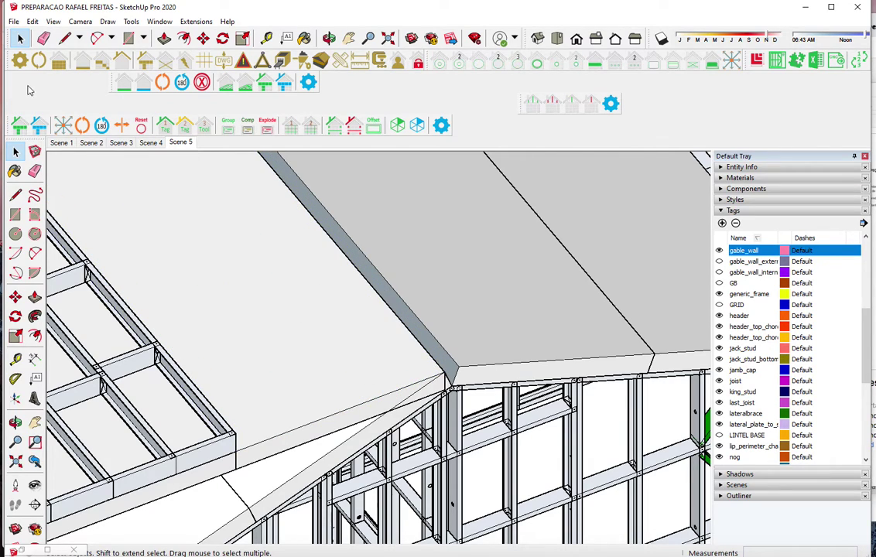
Review the Floor Properties with 600 mm joist spacing and confirm them
double_click(376, 427)
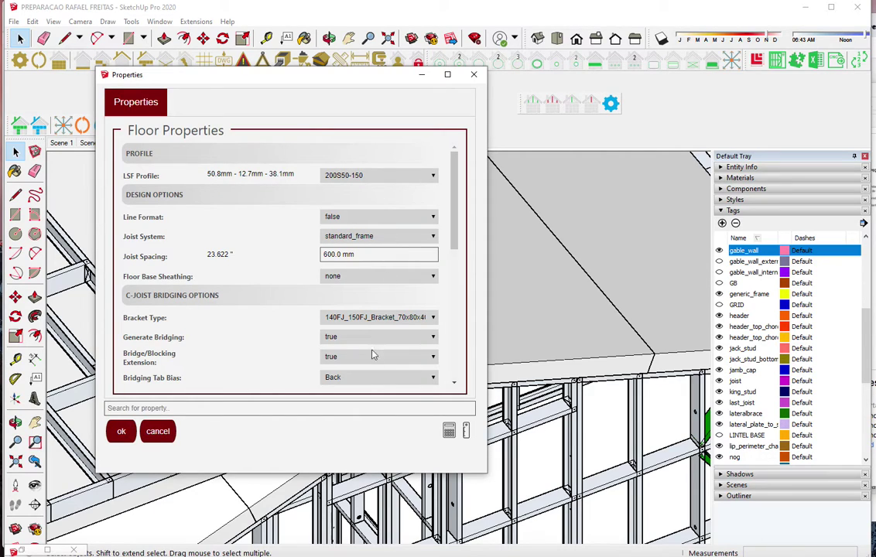
scroll(364, 325, "down", 3)
scroll(360, 310, "down", 1)
scroll(365, 316, "down", 2)
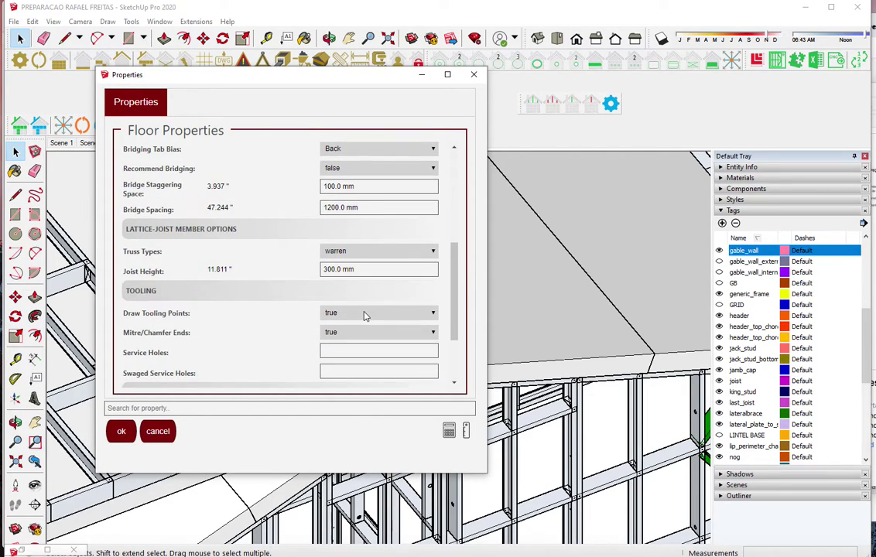
scroll(366, 315, "down", 2)
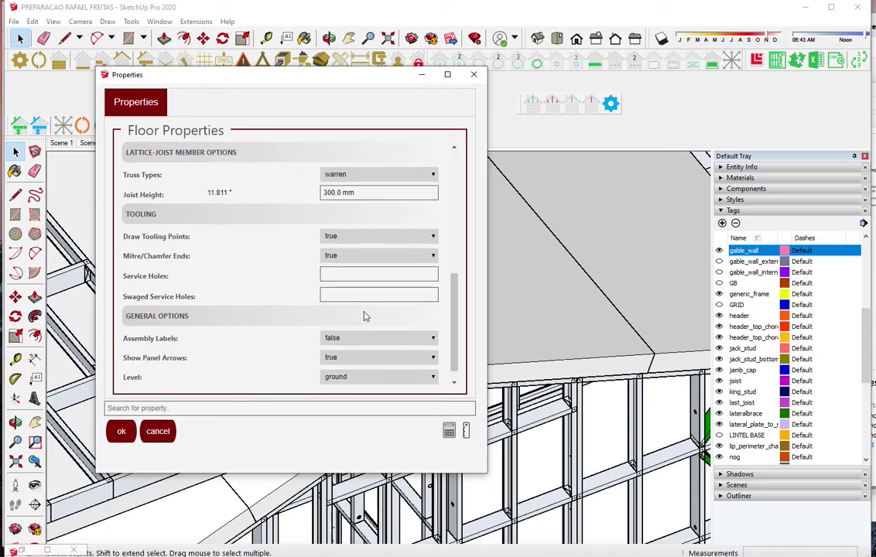
scroll(366, 316, "down", 1)
scroll(365, 315, "up", 8)
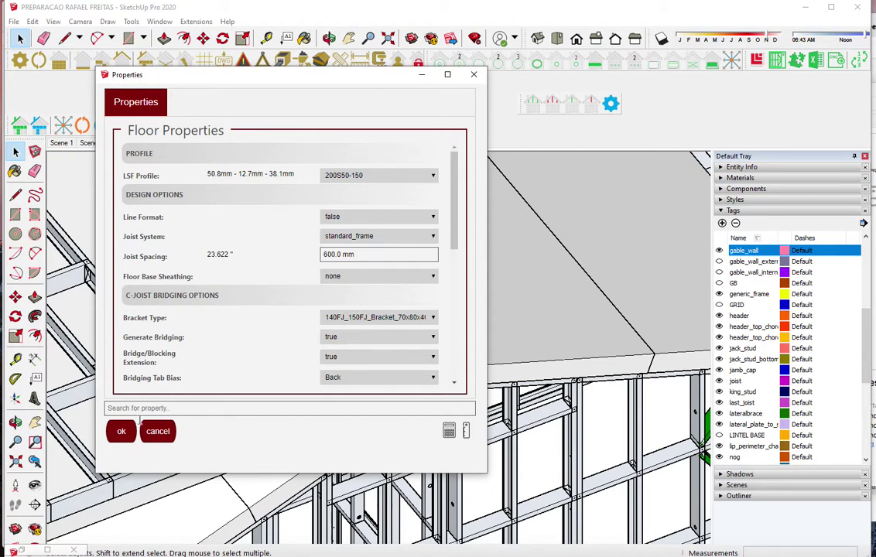
left_click(121, 430)
scroll(325, 377, "up", 1)
scroll(325, 371, "up", 1)
Orbit around the roof and accept the 200S50-150 floor settings to start a new panel
mouse_move(327, 371)
middle_mouse_down()
mouse_move(126, 352)
mouse_move(142, 397)
mouse_move(201, 211)
middle_mouse_up()
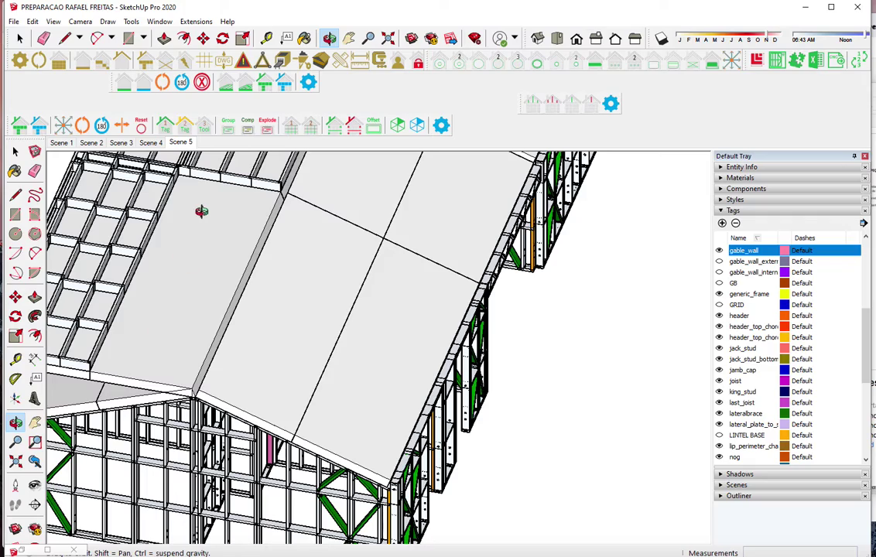
scroll(202, 211, "up", 2)
scroll(202, 211, "up", 1)
scroll(312, 212, "down", 2)
scroll(312, 203, "down", 2)
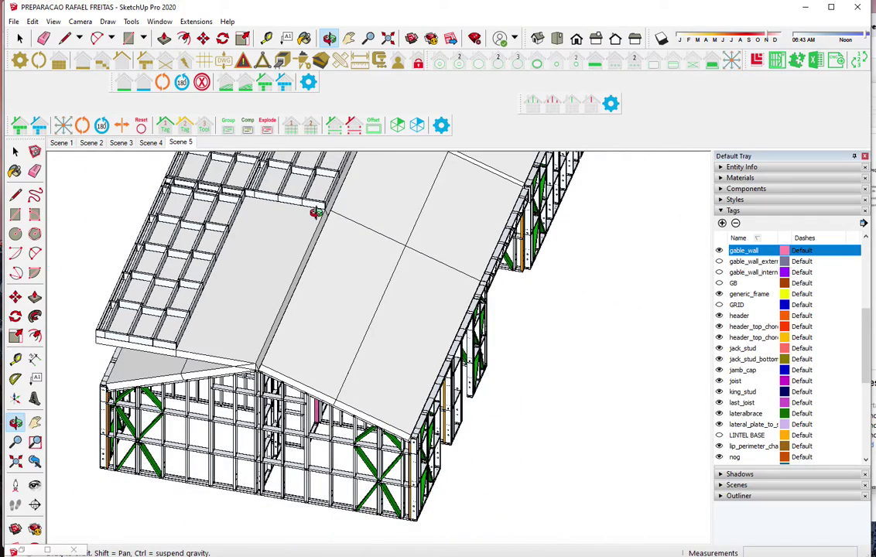
scroll(254, 191, "up", 2)
scroll(251, 188, "up", 2)
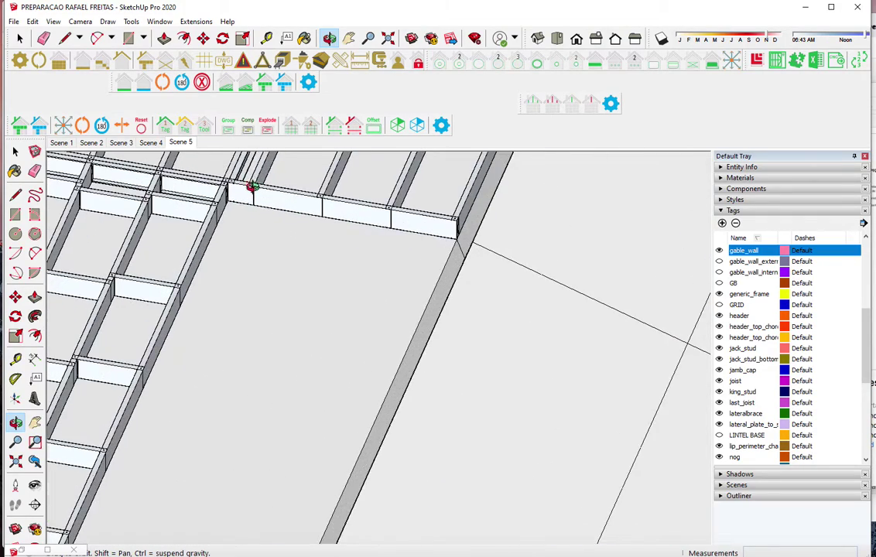
scroll(205, 216, "up", 2)
scroll(205, 216, "up", 2)
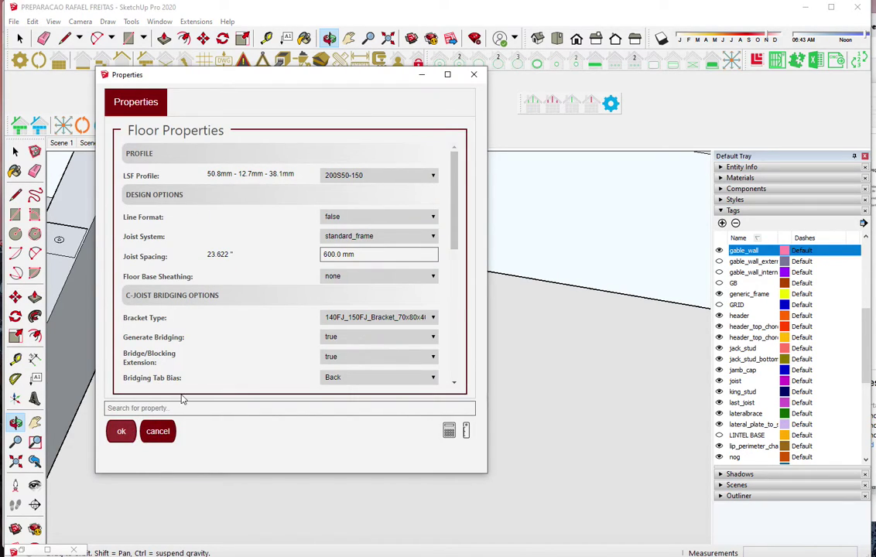
scroll(270, 285, "down", 4)
scroll(271, 284, "down", 2)
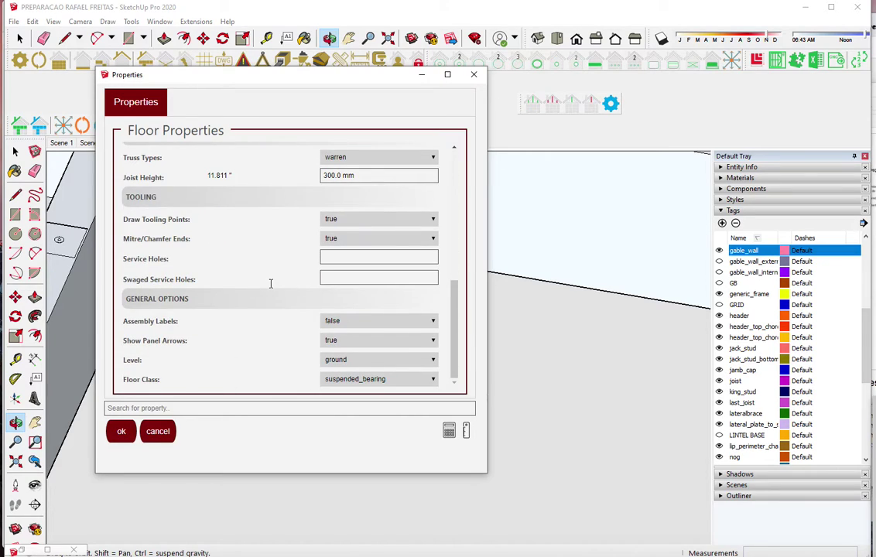
scroll(270, 284, "up", 6)
left_click(121, 431)
scroll(131, 220, "up", 2)
Place the new floor panel's two front corners 2000 mm apart, starting at the wall corner
left_click(132, 220)
scroll(72, 232, "down", 3)
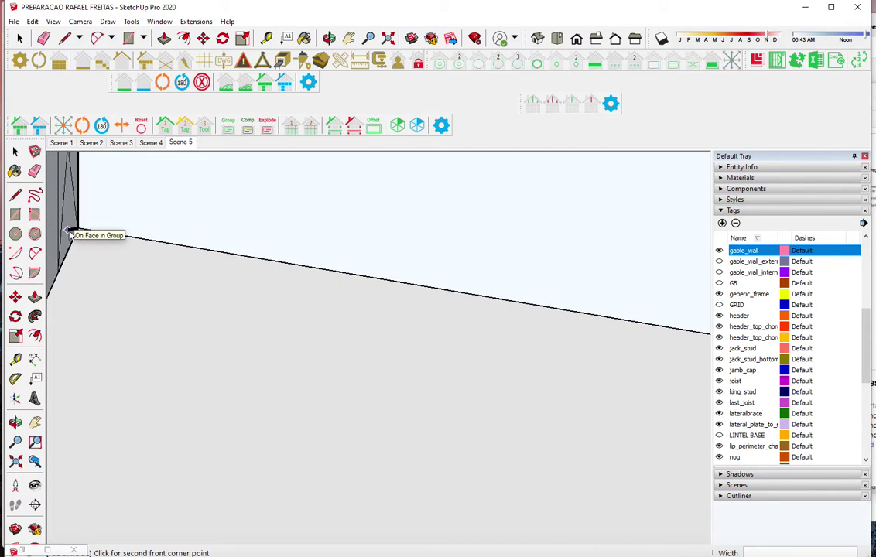
scroll(70, 232, "down", 2)
scroll(70, 232, "down", 3)
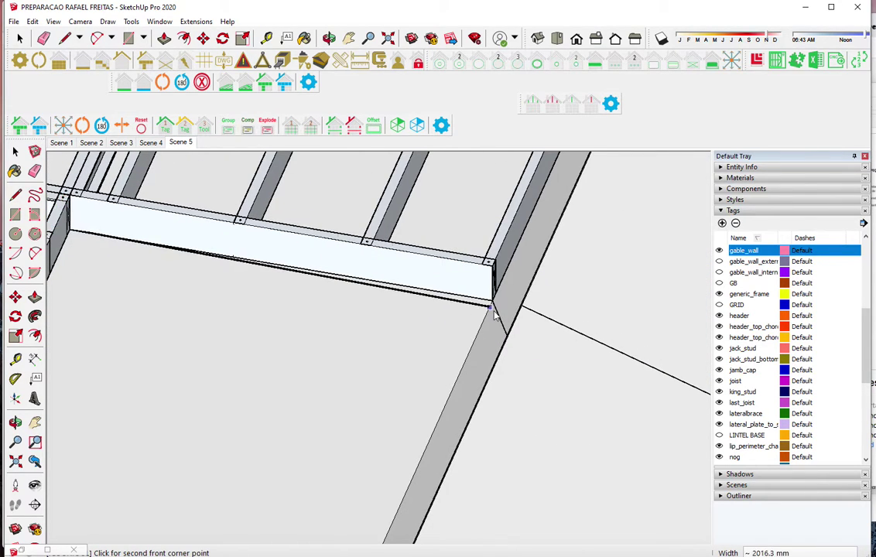
scroll(493, 306, "up", 2)
scroll(493, 303, "up", 2)
scroll(491, 294, "up", 2)
left_click(495, 270)
Set the back corner to generate the joist panel across the roof gap
scroll(494, 271, "down", 1)
scroll(495, 244, "down", 2)
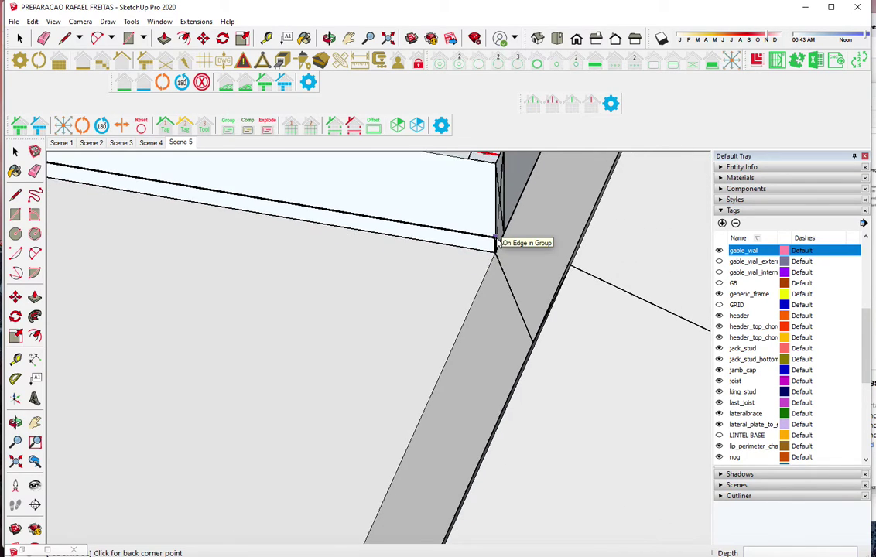
scroll(495, 241, "down", 2)
scroll(496, 241, "down", 2)
scroll(498, 243, "down", 1)
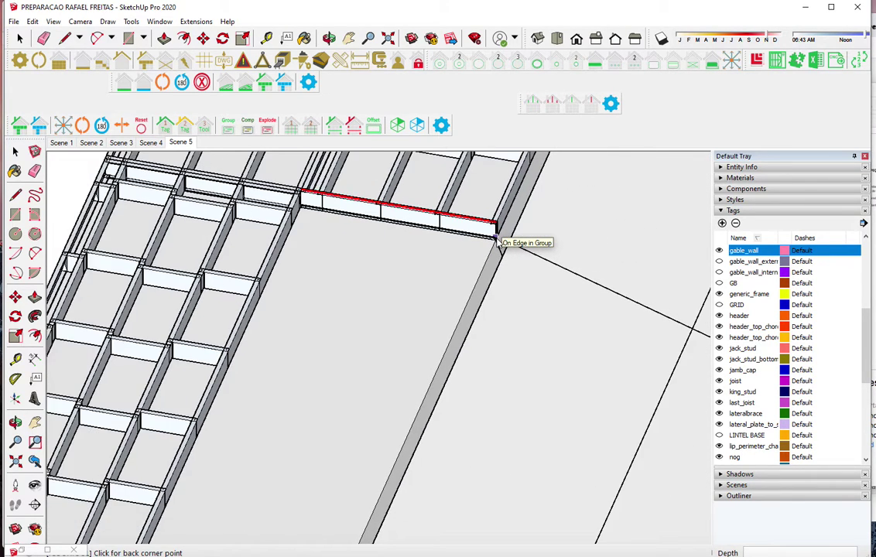
scroll(498, 243, "down", 1)
scroll(498, 243, "down", 1)
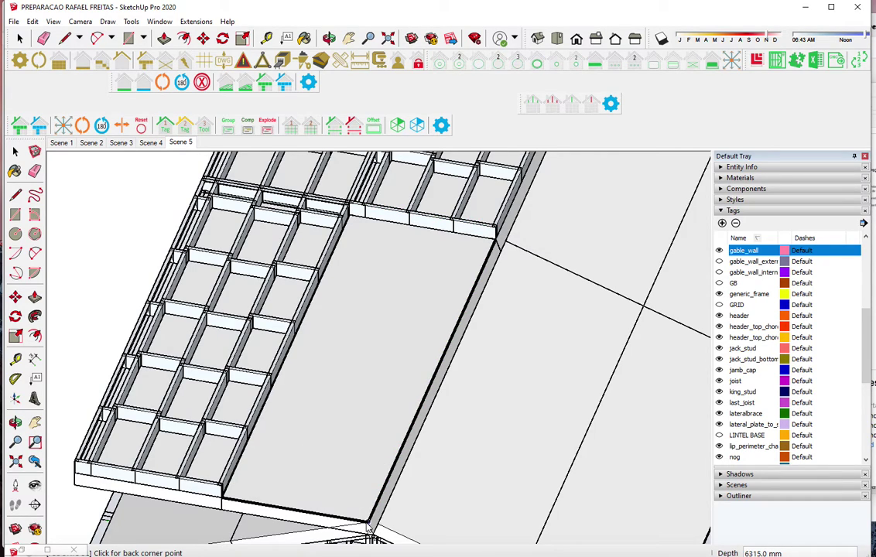
left_click(370, 528)
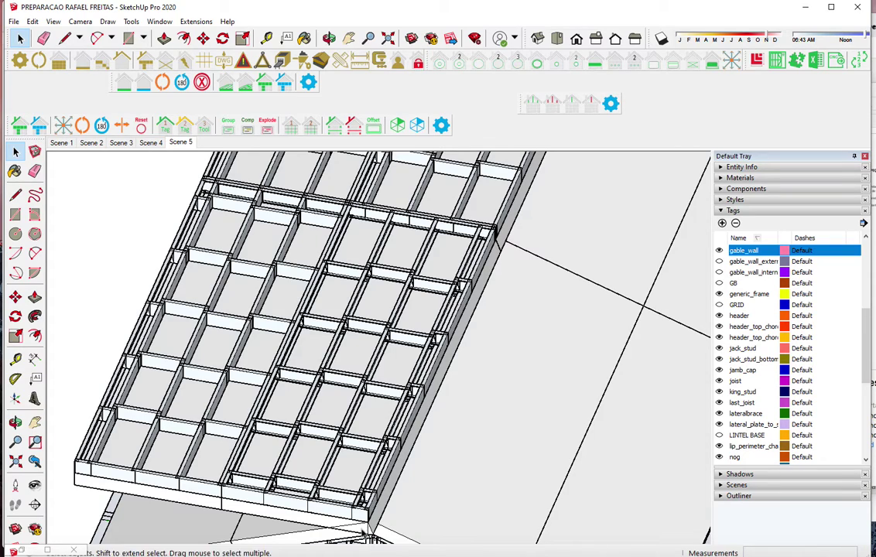
Delete the newly created joist panel
scroll(463, 508, "down", 2)
scroll(463, 508, "down", 2)
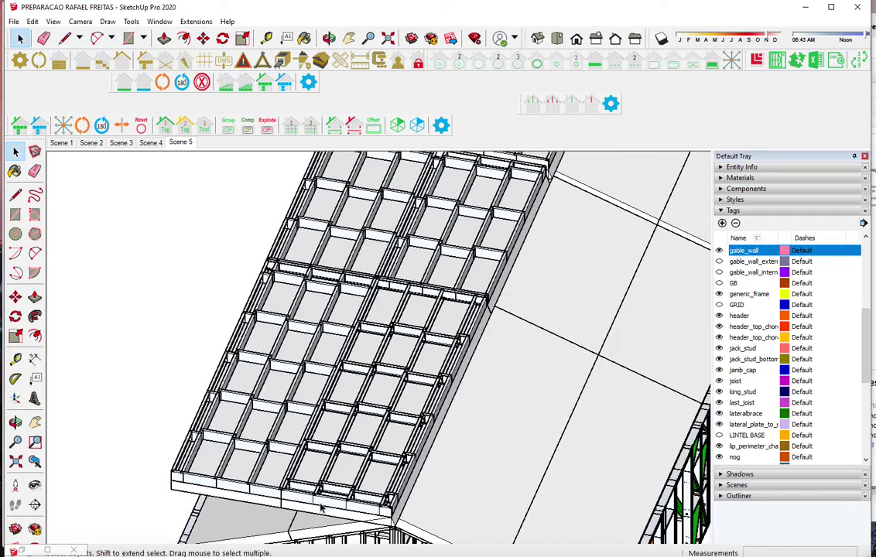
scroll(448, 425, "down", 2)
scroll(431, 326, "down", 1)
scroll(429, 326, "up", 2)
scroll(417, 340, "up", 2)
left_click(407, 359)
key("Delete")
scroll(392, 369, "up", 2)
scroll(341, 340, "up", 2)
scroll(407, 340, "up", 2)
scroll(435, 346, "up", 2)
scroll(429, 348, "up", 2)
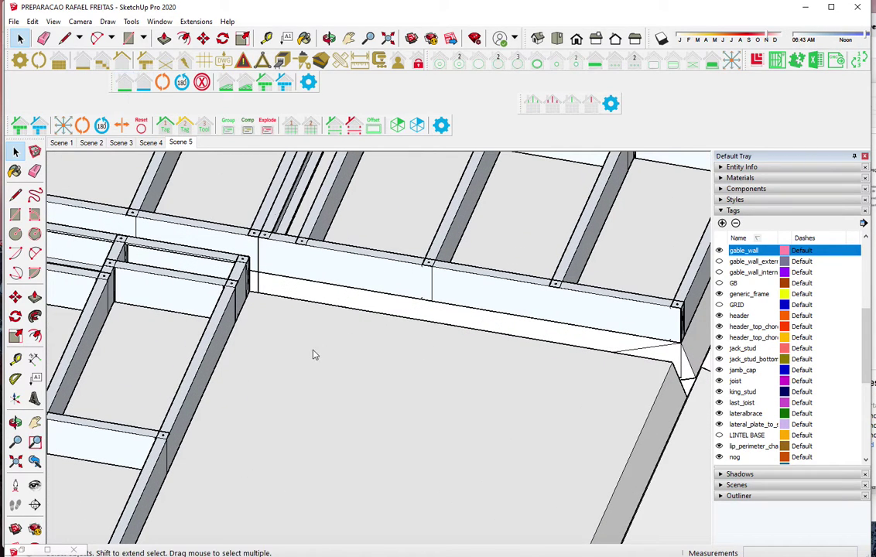
Start another floor panel with F and accept the existing floor settings
key("f")
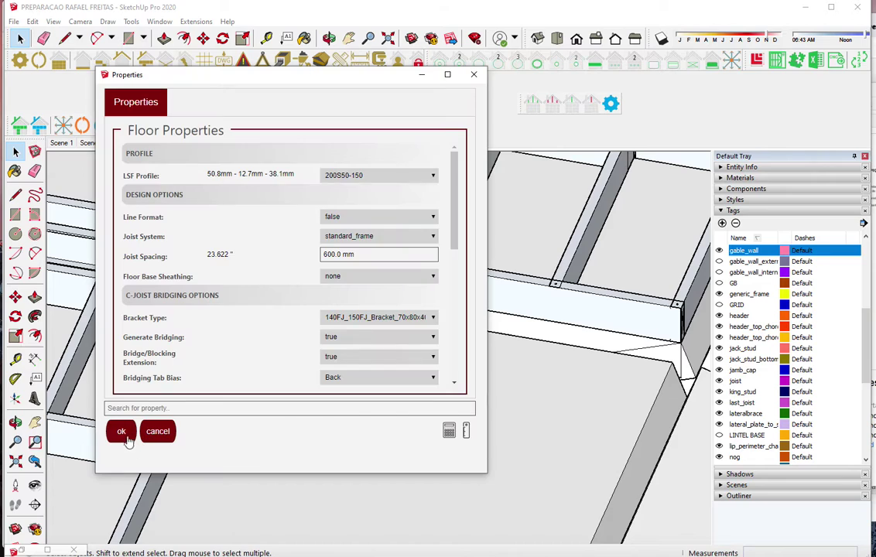
left_click(120, 431)
scroll(263, 310, "up", 2)
scroll(232, 259, "up", 2)
scroll(230, 257, "up", 2)
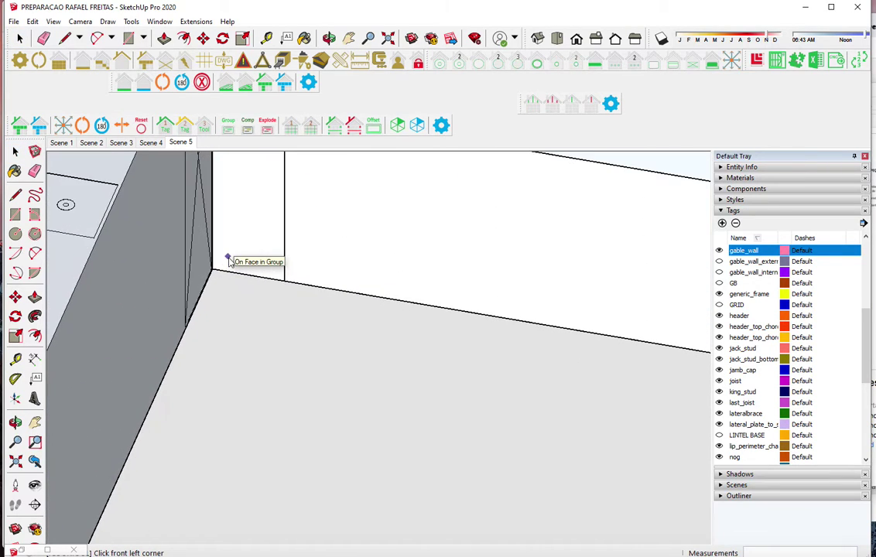
scroll(209, 292, "up", 2)
scroll(205, 288, "up", 2)
Place the panel's front corners at the wall corner and the far corner of the gap
left_click(192, 265)
scroll(194, 266, "down", 1)
scroll(193, 266, "down", 2)
scroll(193, 266, "down", 2)
scroll(193, 268, "down", 2)
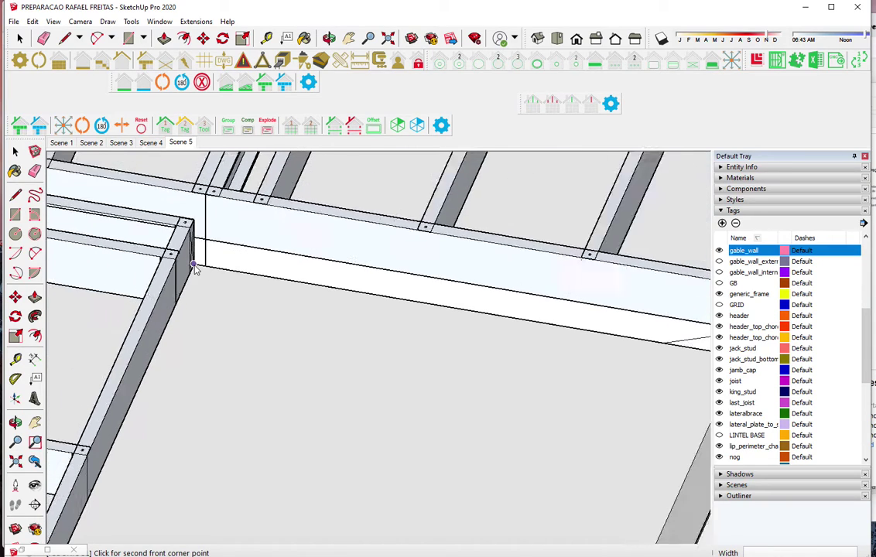
scroll(197, 272, "down", 2)
left_click(473, 312)
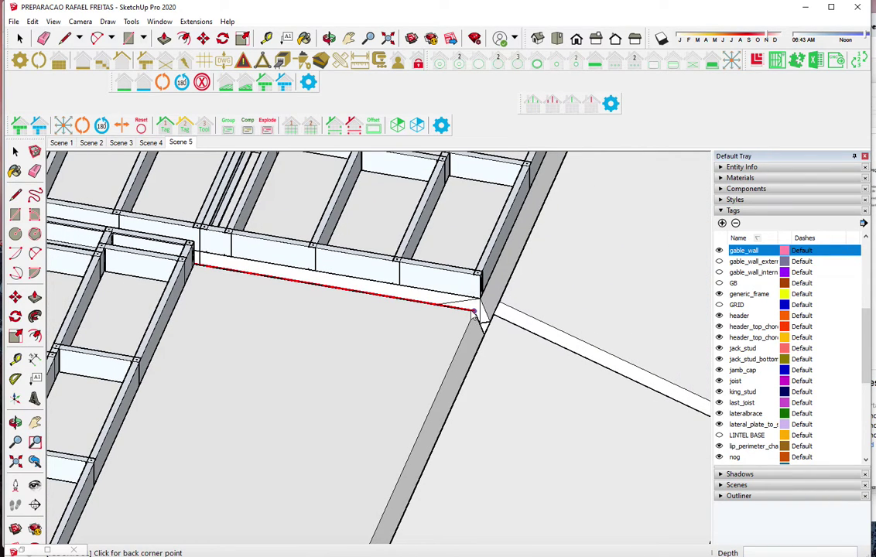
scroll(474, 312, "down", 2)
scroll(474, 312, "down", 2)
scroll(391, 495, "up", 2)
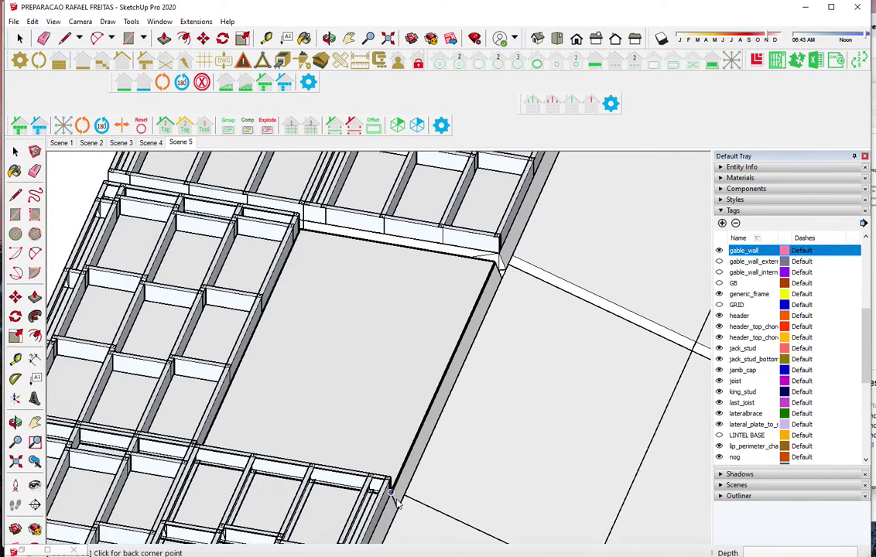
scroll(391, 499, "up", 2)
scroll(391, 499, "up", 2)
scroll(389, 499, "up", 2)
scroll(390, 461, "up", 2)
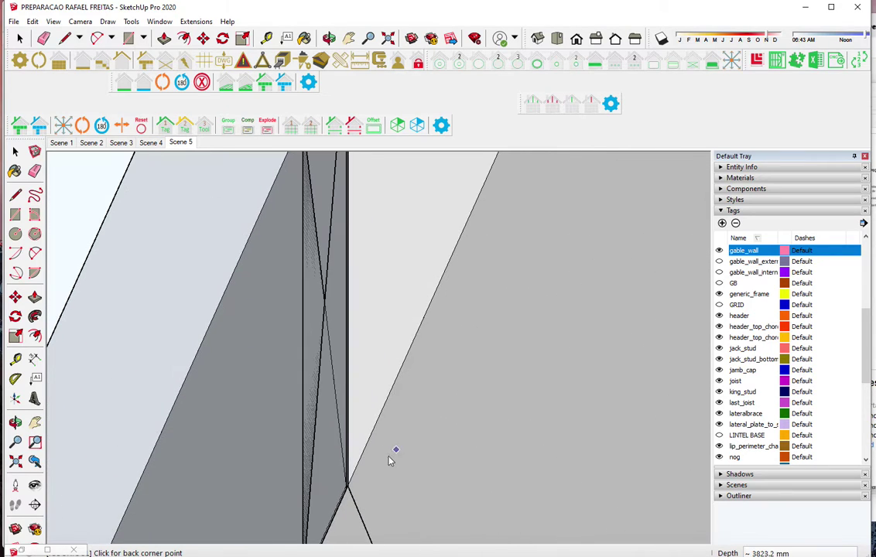
scroll(391, 461, "up", 2)
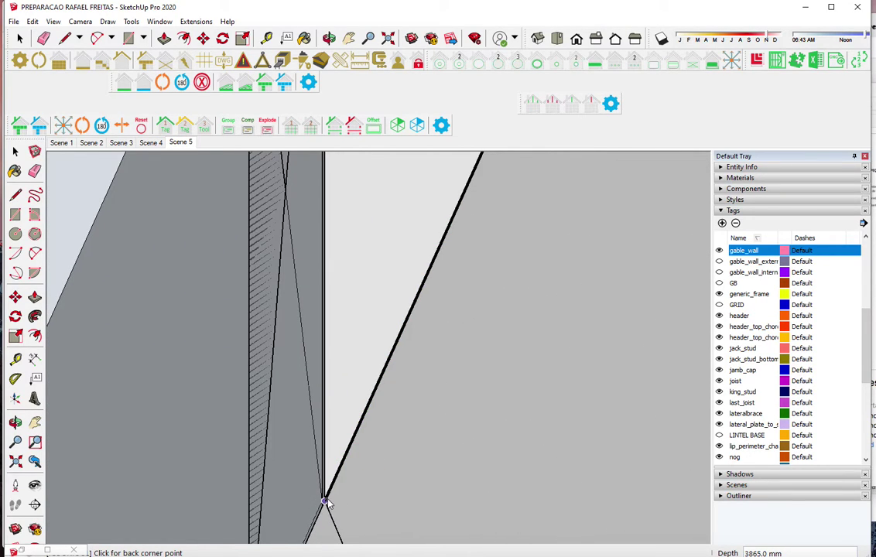
Set the back corner to create the roughly 3865 mm deep joist panel
left_click(325, 502)
scroll(328, 503, "down", 2)
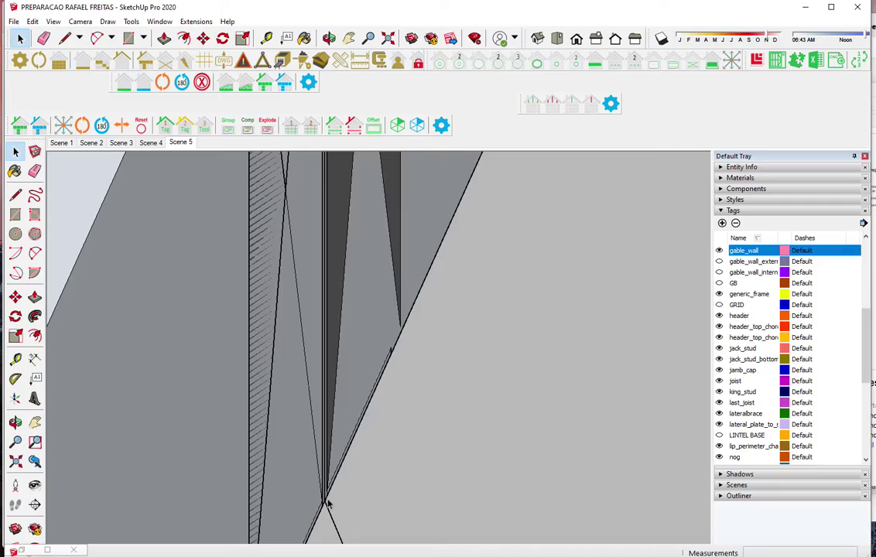
scroll(327, 503, "down", 3)
scroll(327, 503, "down", 3)
scroll(328, 504, "down", 2)
scroll(328, 503, "down", 2)
scroll(327, 503, "down", 2)
scroll(328, 504, "down", 2)
scroll(329, 503, "down", 1)
middle_click_drag(328, 503, 425, 242)
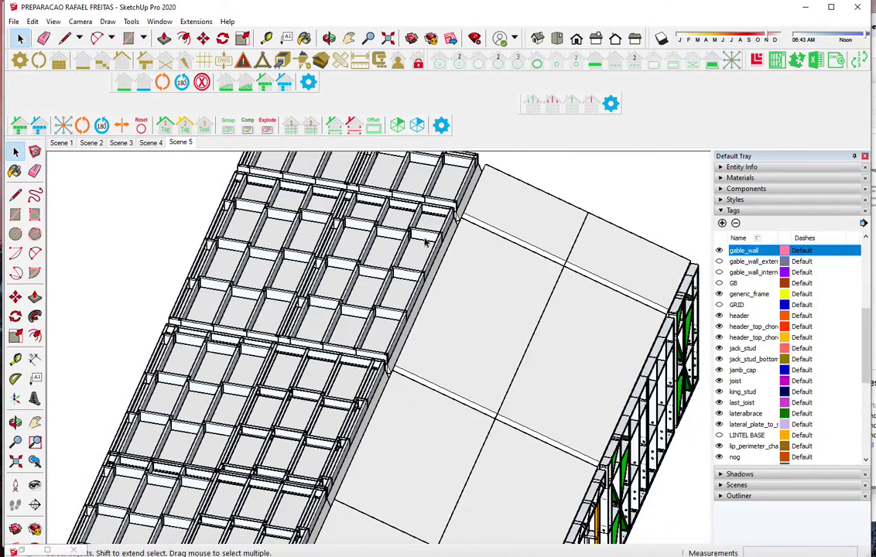
Start a new floor panel with the accepted floor settings
left_click(418, 223)
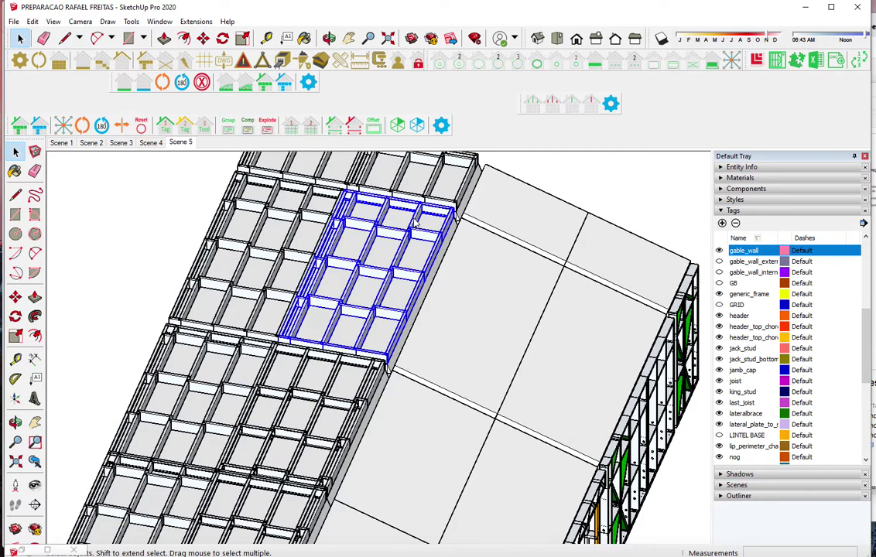
scroll(333, 167, "up", 2)
scroll(333, 167, "up", 2)
scroll(311, 192, "up", 2)
scroll(352, 221, "up", 1)
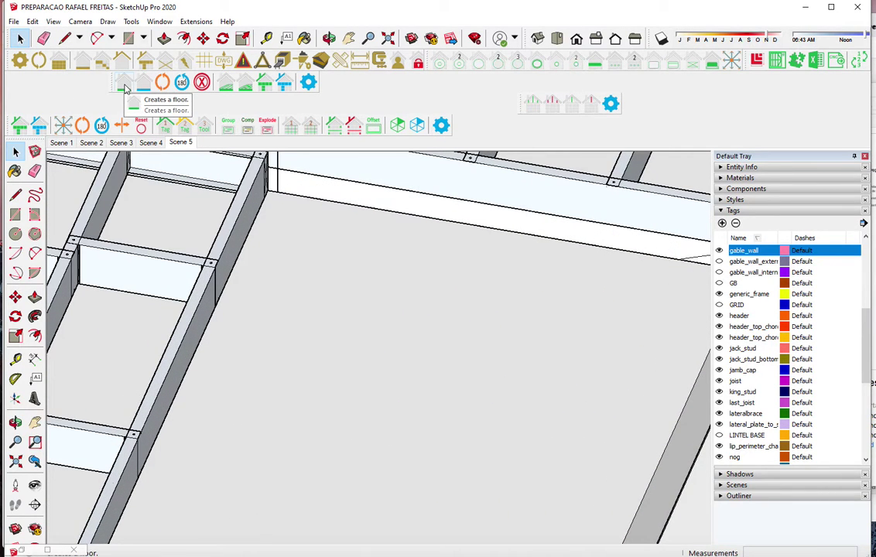
left_click(125, 87)
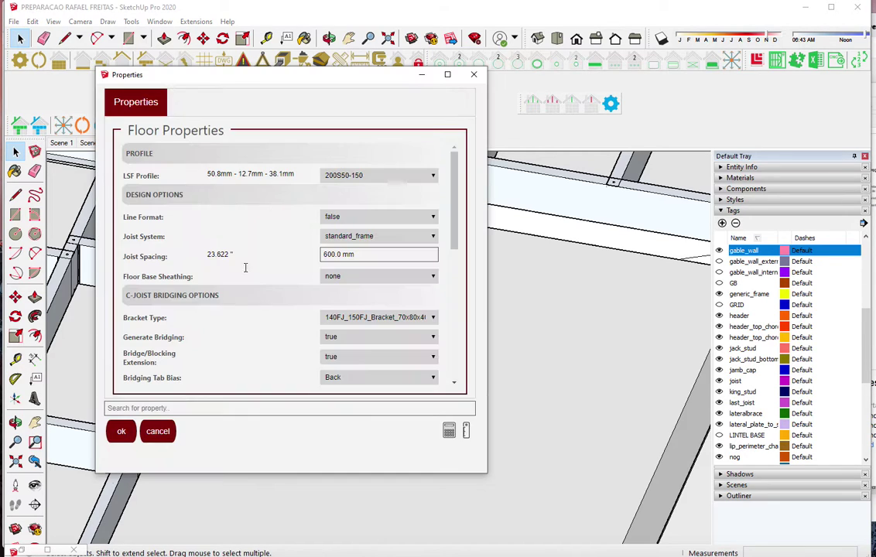
left_click(121, 432)
Place the panel's first corner on the endpoint and its second front corner
scroll(277, 200, "up", 2)
scroll(271, 185, "up", 2)
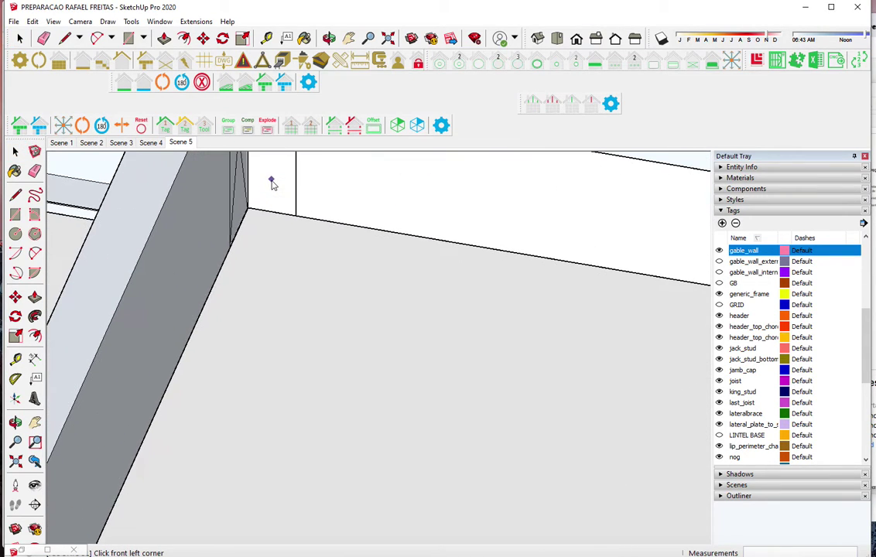
scroll(263, 209, "up", 2)
scroll(261, 194, "up", 3)
left_click(225, 161)
scroll(205, 274, "down", 2)
scroll(198, 278, "down", 2)
scroll(197, 279, "down", 2)
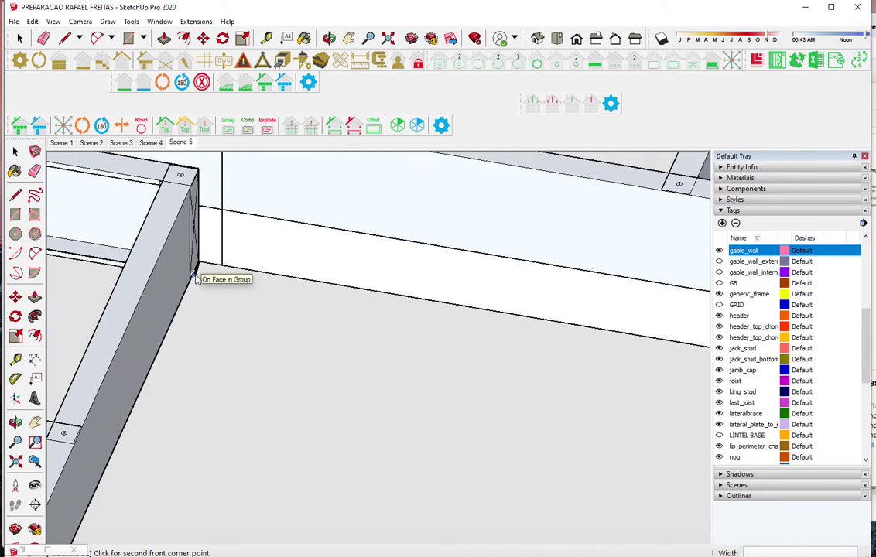
scroll(200, 277, "down", 2)
scroll(203, 276, "down", 1)
left_click(462, 317)
Set the back corner to create the 2000 mm wide, 4422 mm deep panel, then select it
scroll(376, 213, "down", 2)
scroll(345, 422, "down", 2)
scroll(345, 422, "up", 1)
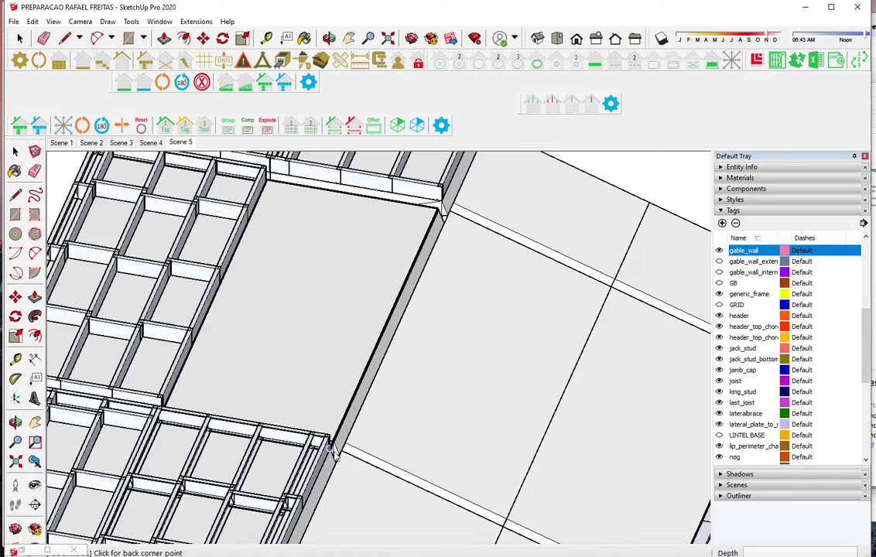
scroll(341, 429, "up", 2)
scroll(337, 437, "up", 1)
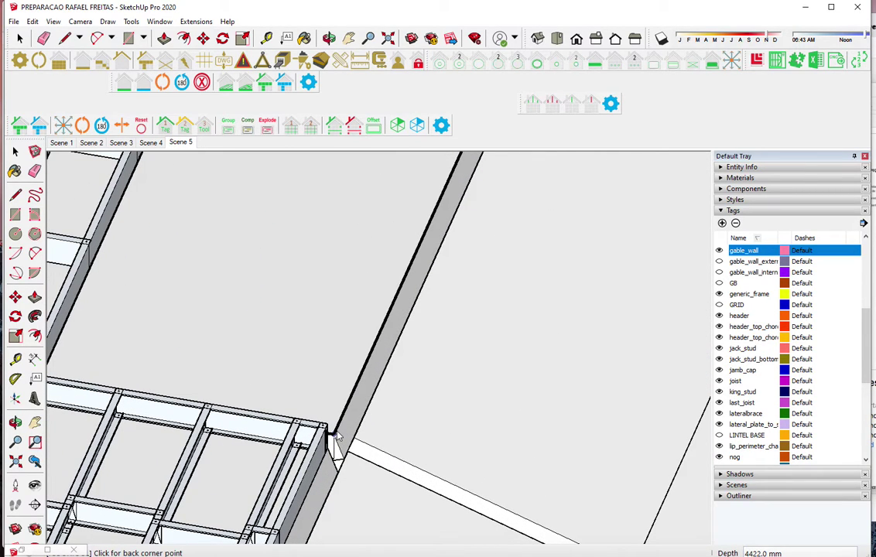
left_click(336, 437)
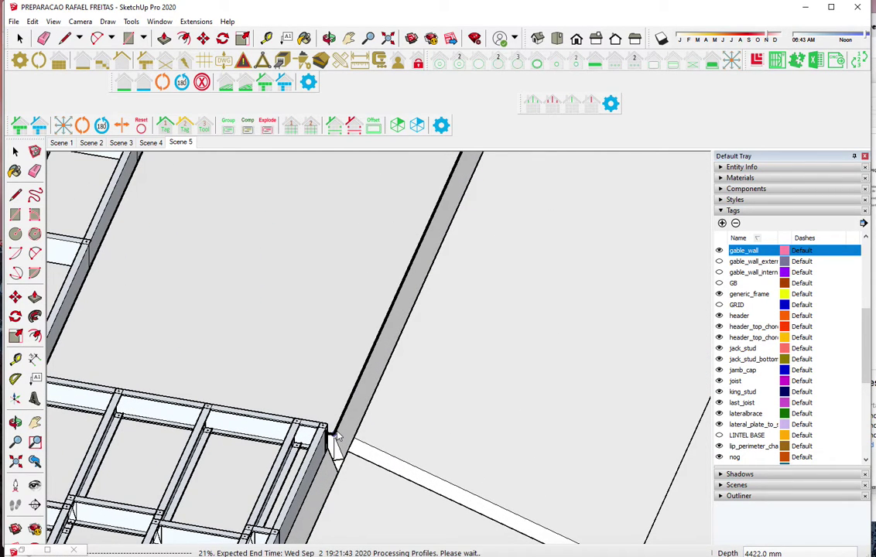
scroll(337, 438, "down", 2)
scroll(336, 438, "down", 2)
scroll(336, 437, "down", 2)
scroll(340, 433, "down", 1)
scroll(358, 266, "up", 1)
scroll(353, 265, "up", 2)
left_click(349, 263)
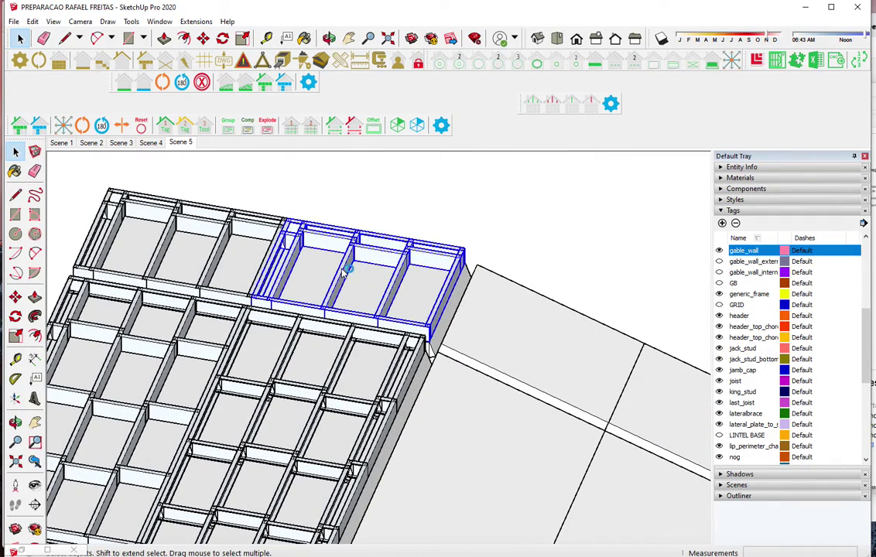
Delete the selected framing panel and dismiss the floor selection warning
key("Delete")
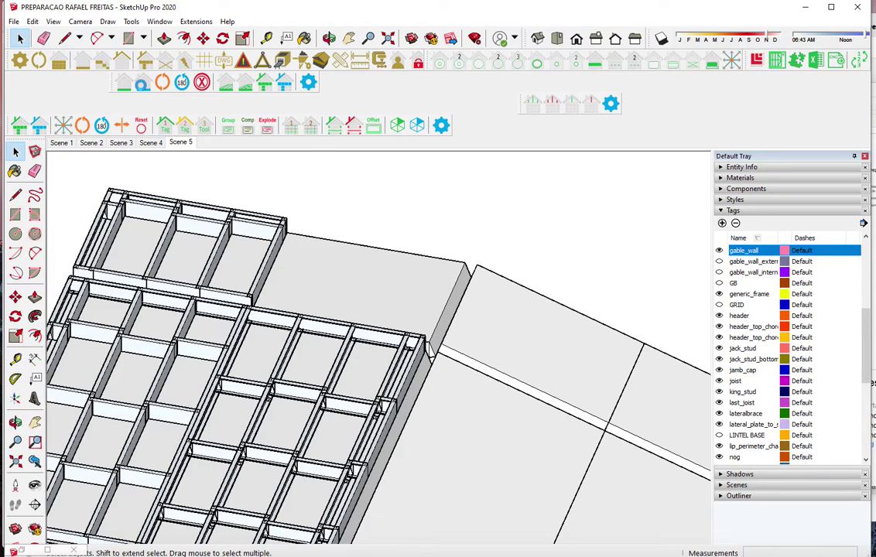
left_click(142, 85)
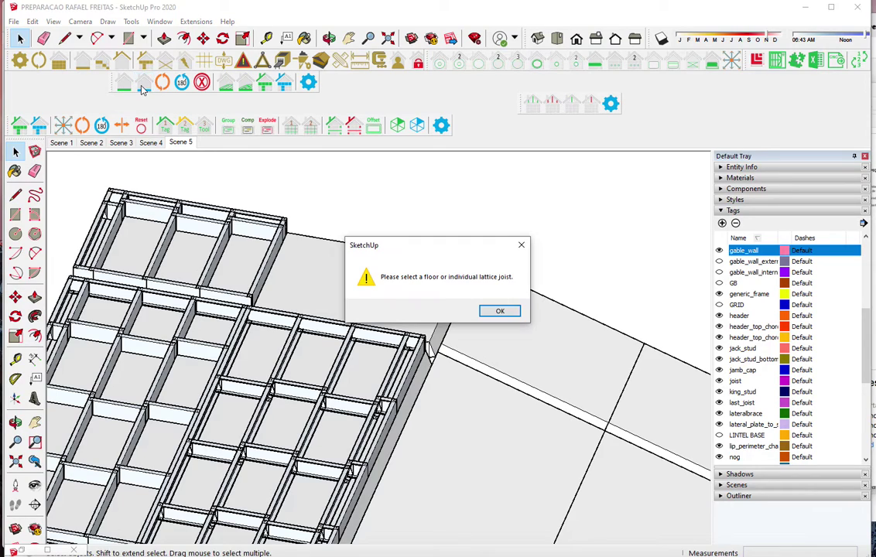
left_click(499, 311)
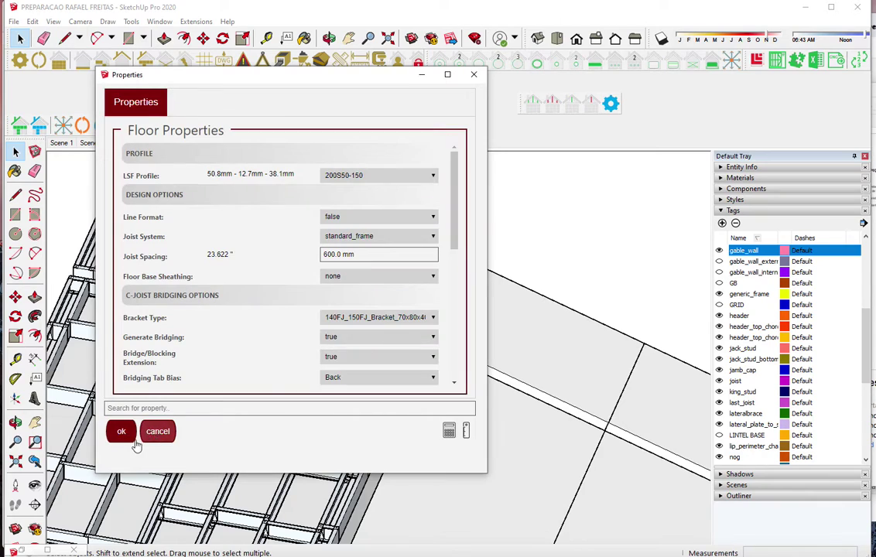
Accept the floor settings and set the first floor corner at the slab's front-left corner
left_click(128, 434)
scroll(314, 255, "up", 2)
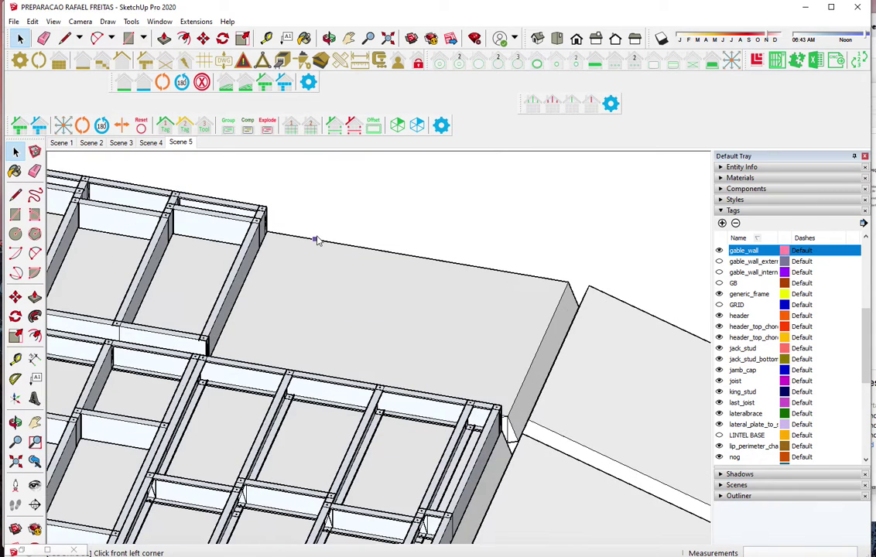
scroll(294, 241, "up", 3)
scroll(268, 239, "up", 3)
scroll(254, 230, "up", 2)
scroll(229, 219, "up", 2)
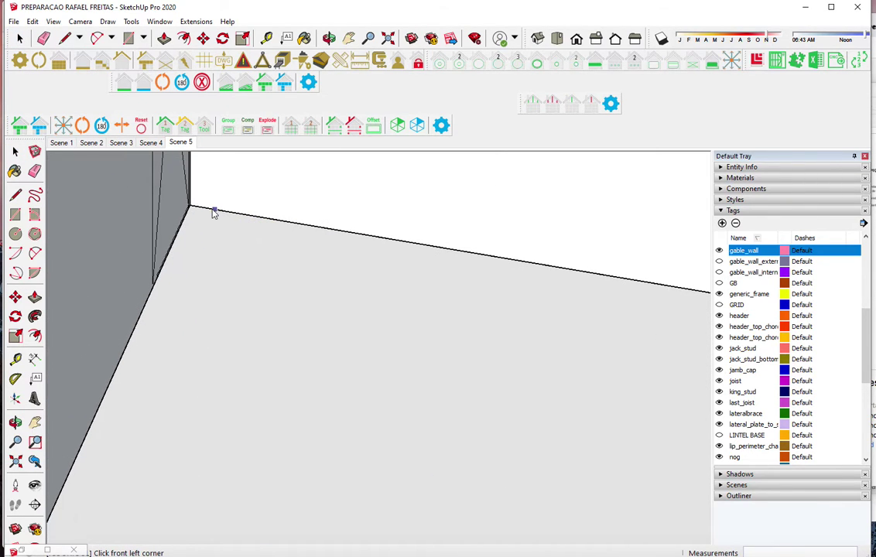
scroll(209, 209, "up", 2)
scroll(190, 205, "up", 1)
left_click(164, 206)
Set the second front and back corners for a 1431 by 1458 mm panel, then select it
scroll(147, 228, "down", 1)
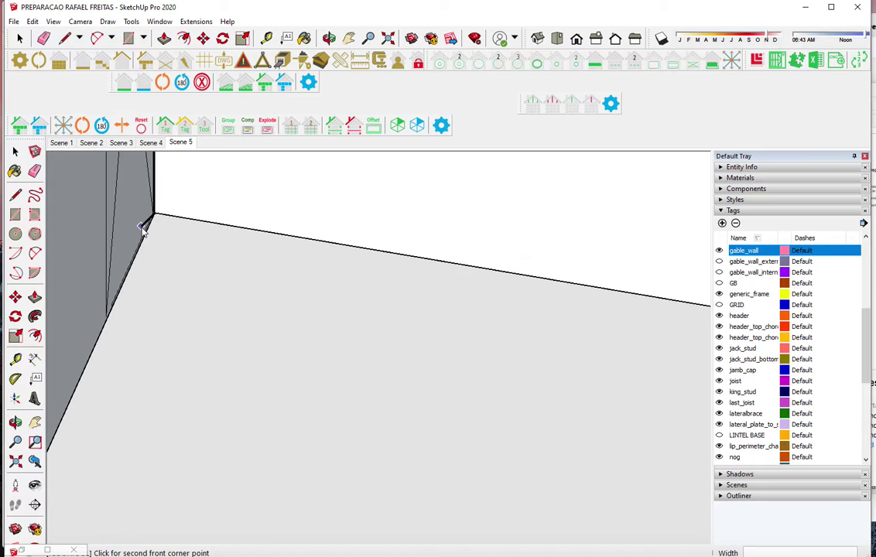
scroll(144, 228, "down", 1)
scroll(143, 228, "down", 1)
scroll(142, 229, "down", 2)
scroll(141, 231, "down", 2)
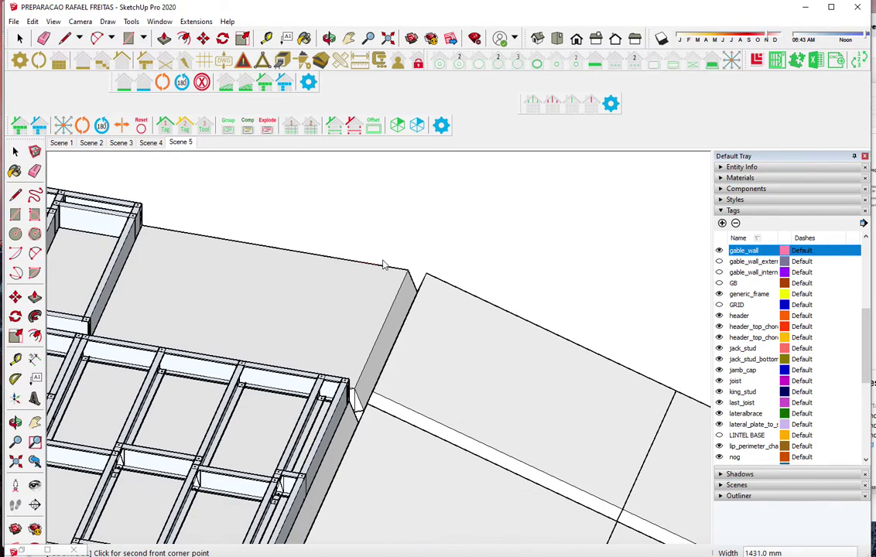
left_click(404, 268)
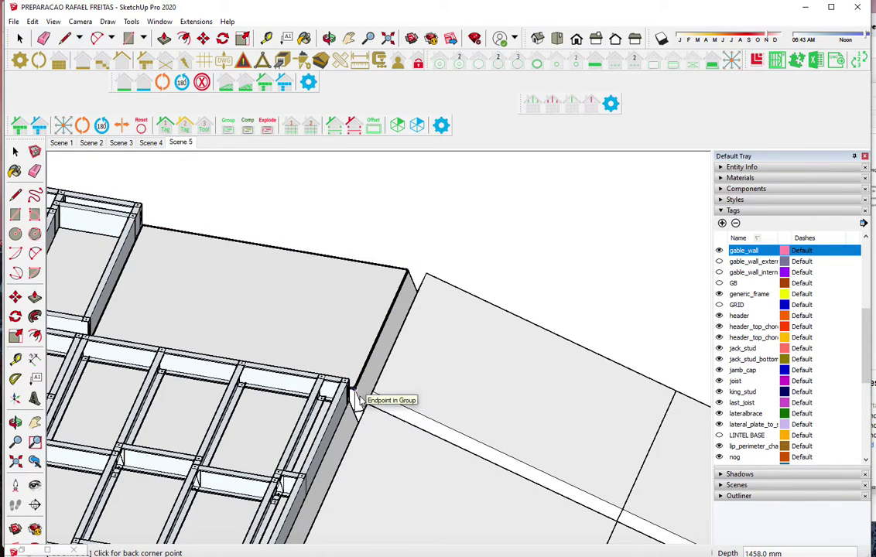
left_click(356, 397)
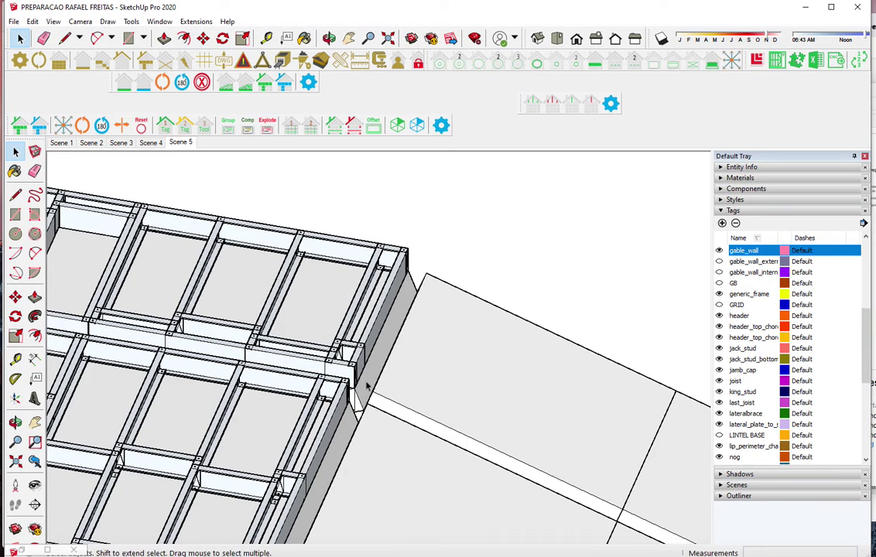
scroll(416, 302, "down", 2)
left_click(384, 301)
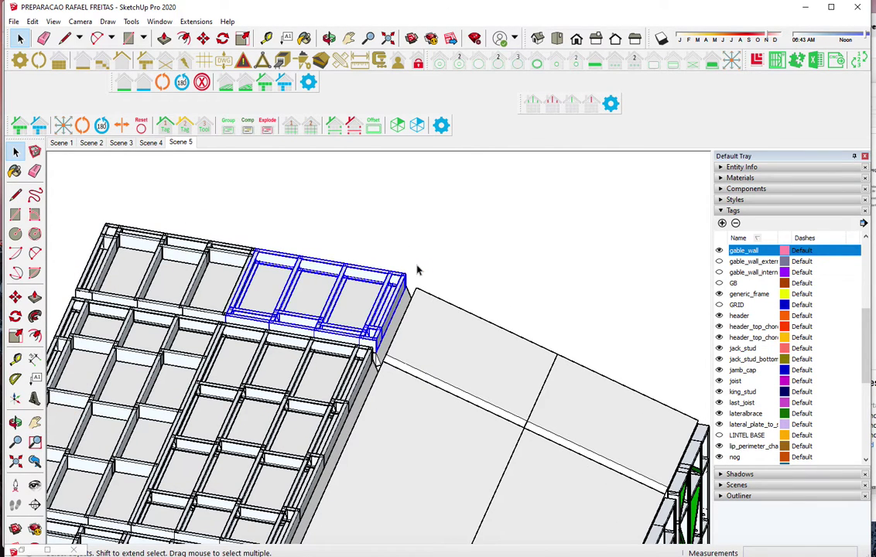
Set the middle floor panel's Back to Back (C-Joist) option to true
scroll(416, 270, "down", 1)
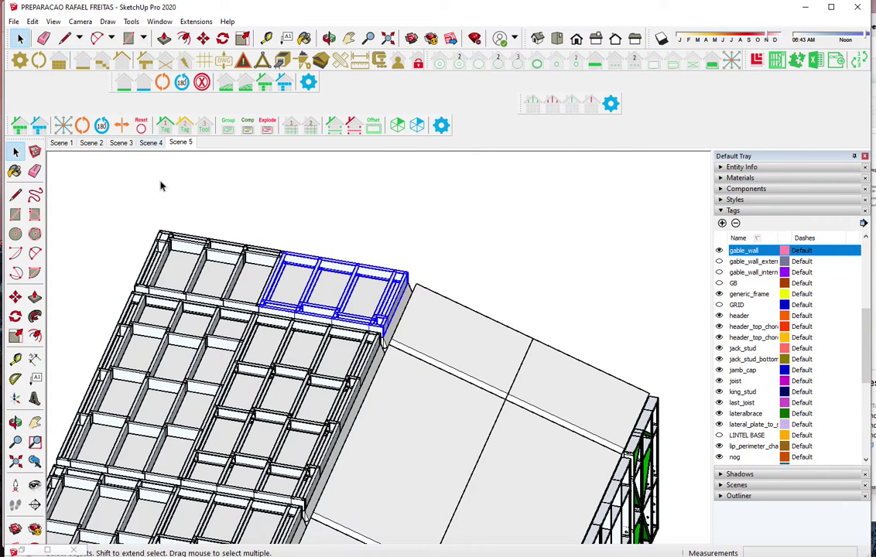
left_click(291, 346)
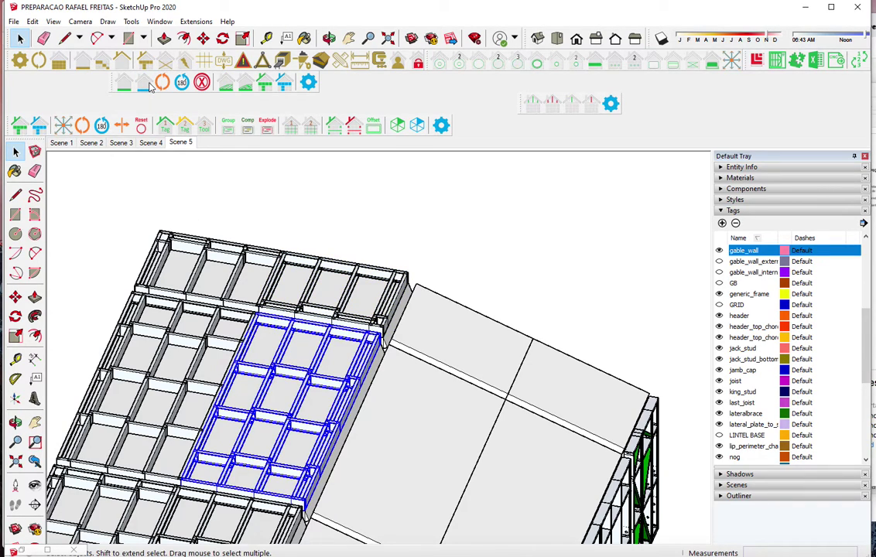
left_click(150, 86)
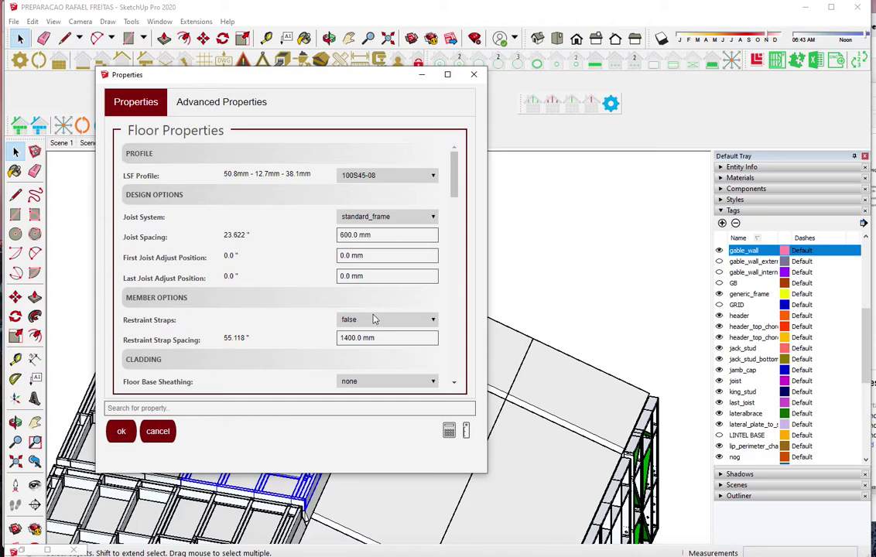
scroll(385, 221, "down", 3)
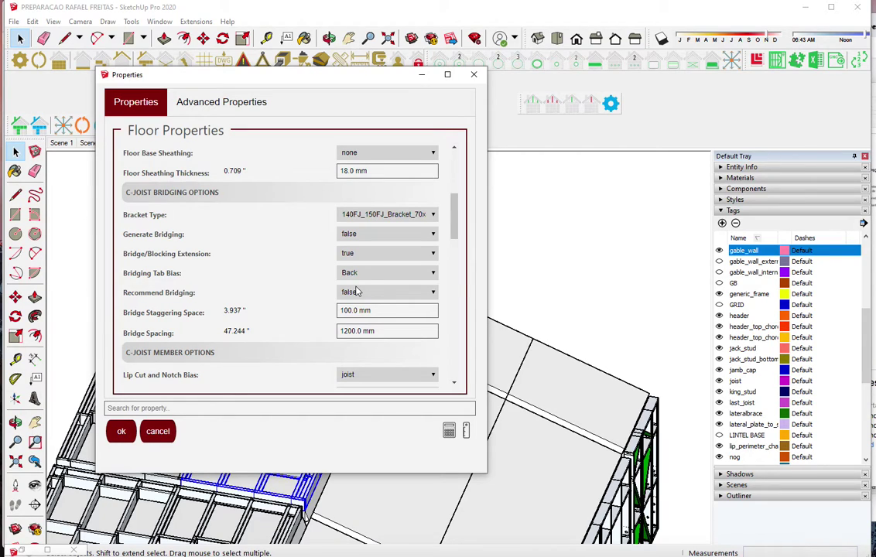
scroll(358, 291, "down", 1)
left_click(367, 344)
left_click(356, 349)
left_click(120, 431)
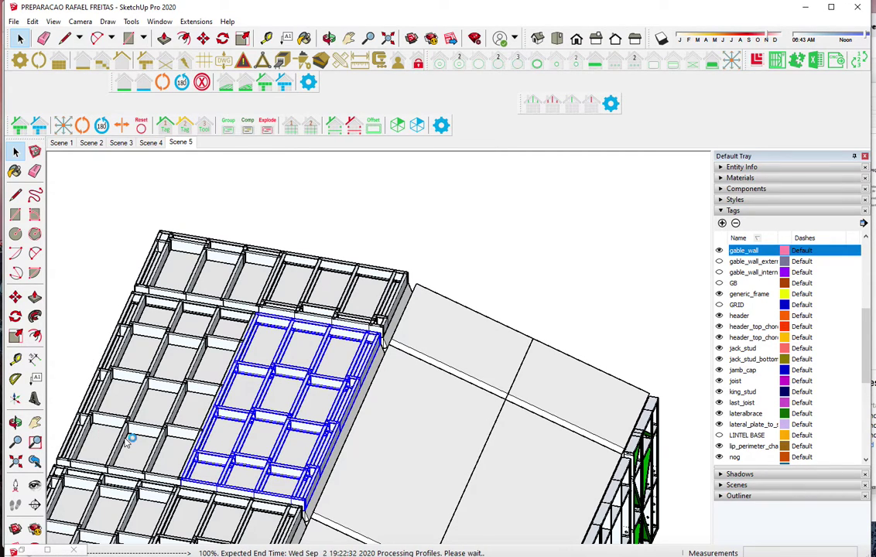
Select the middle floor panel's framing and delete it
scroll(272, 388, "up", 3)
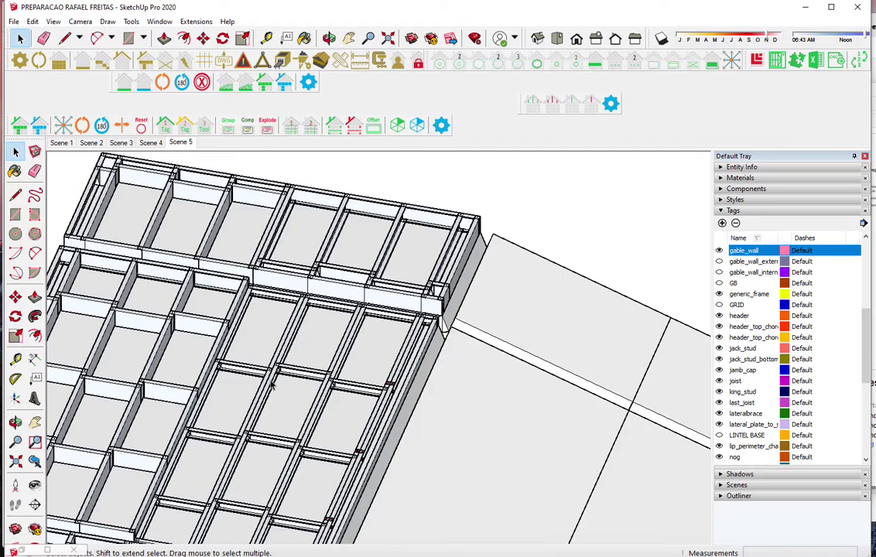
left_click(344, 350)
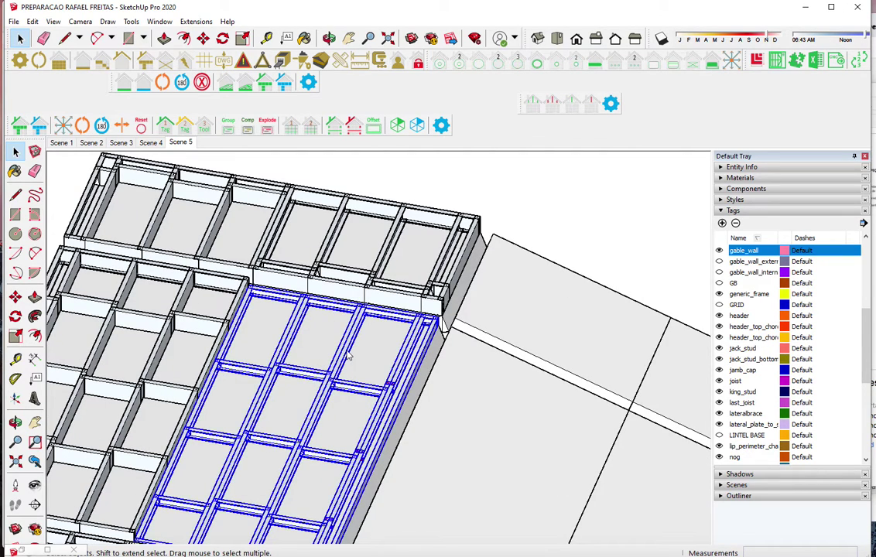
scroll(346, 354, "down", 2)
scroll(348, 356, "down", 2)
key("Delete")
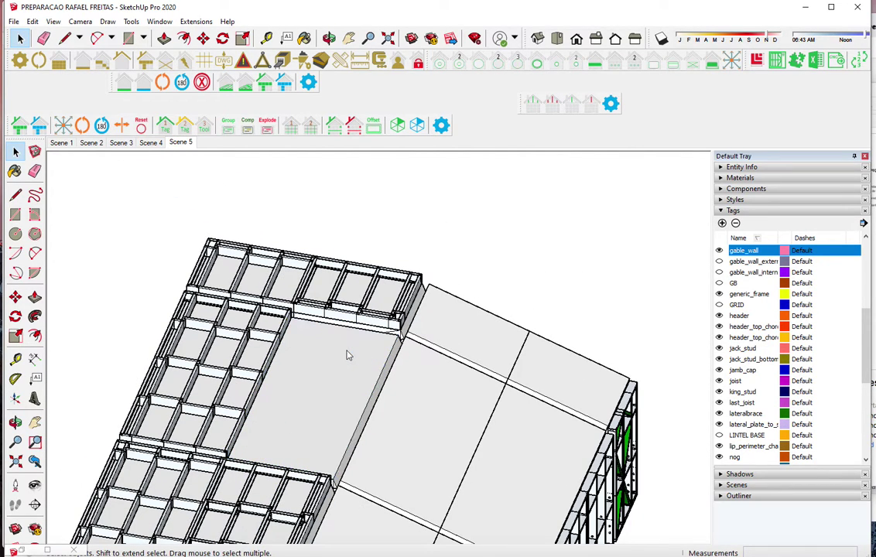
Review the new floor's settings in the Floor Properties dialog and accept them
left_click(123, 87)
scroll(310, 217, "down", 2)
scroll(330, 230, "down", 3)
scroll(330, 231, "down", 2)
scroll(330, 231, "down", 1)
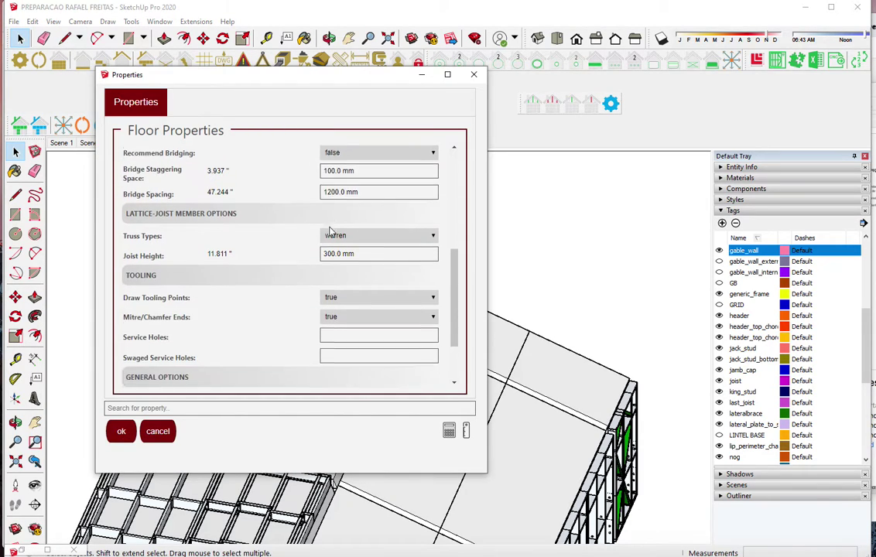
scroll(331, 230, "down", 2)
scroll(331, 230, "up", 2)
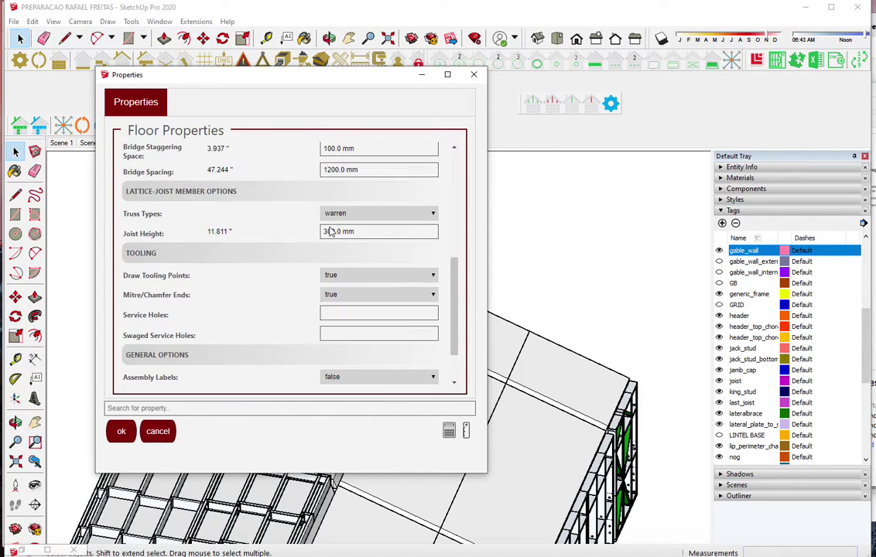
scroll(331, 231, "up", 3)
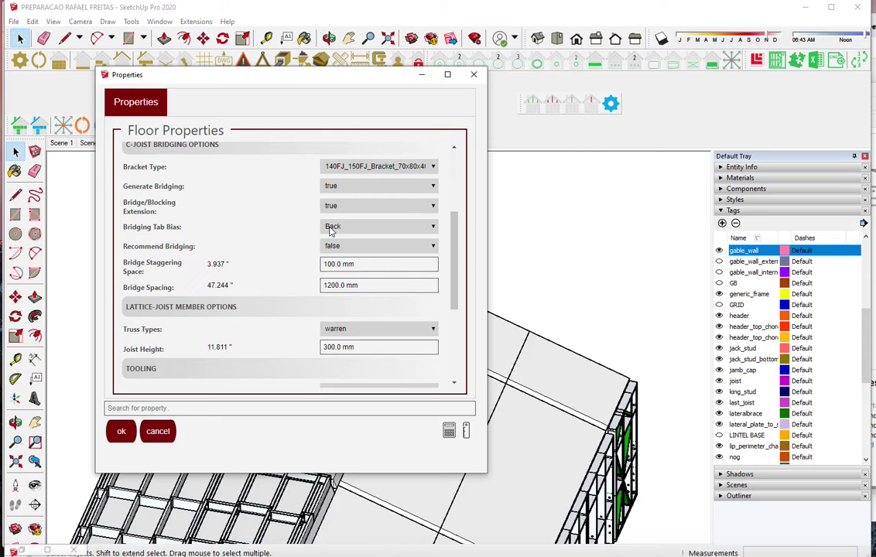
scroll(330, 230, "down", 2)
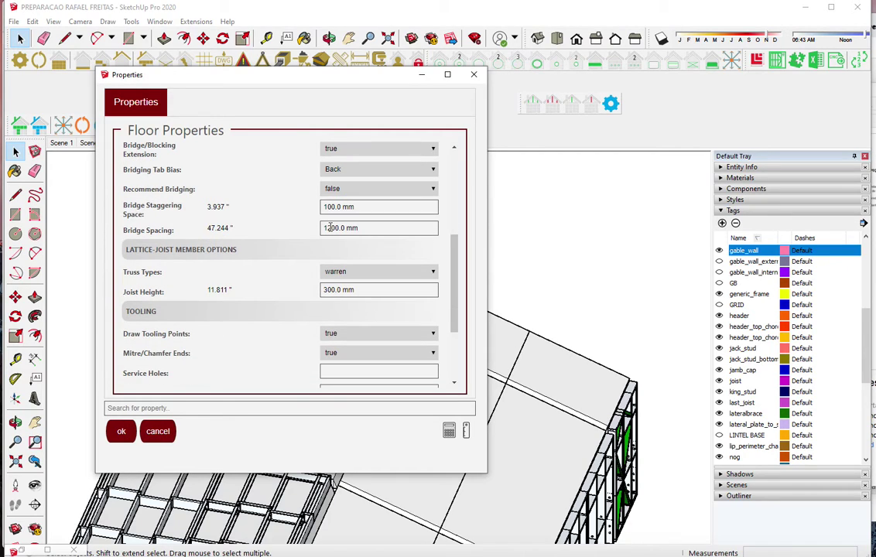
scroll(330, 229, "down", 3)
scroll(331, 231, "down", 1)
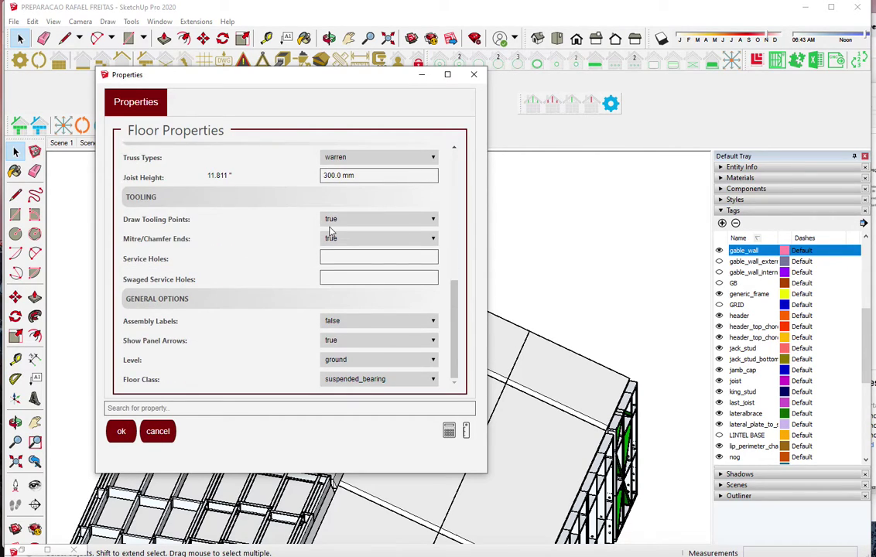
left_click_drag(454, 288, 443, 157)
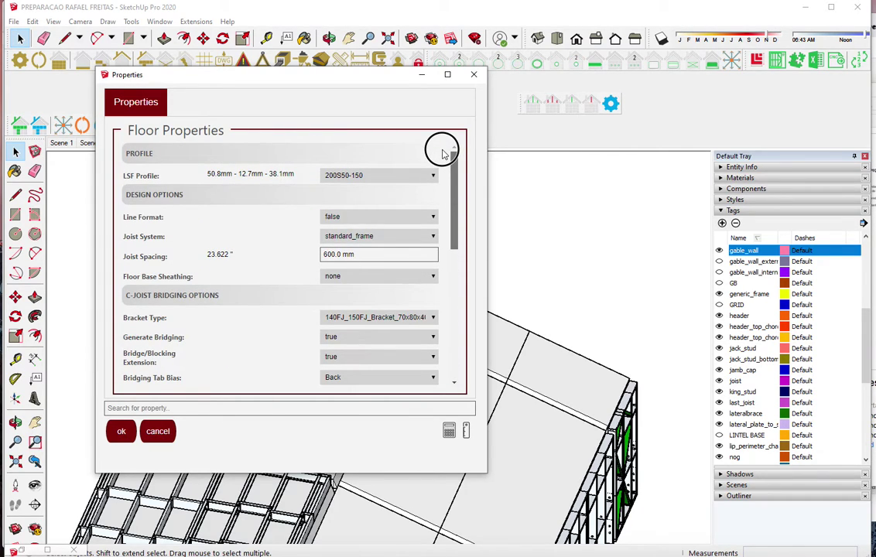
left_click_drag(444, 154, 445, 188)
left_click_drag(444, 194, 452, 296)
left_click(172, 437)
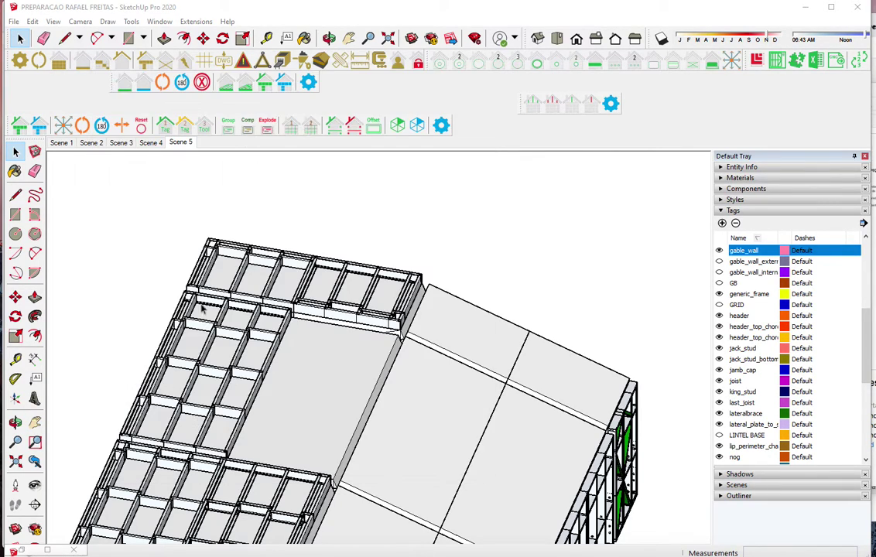
Set the new floor's Back to Back (C-Joist) option to true and confirm
left_click(307, 84)
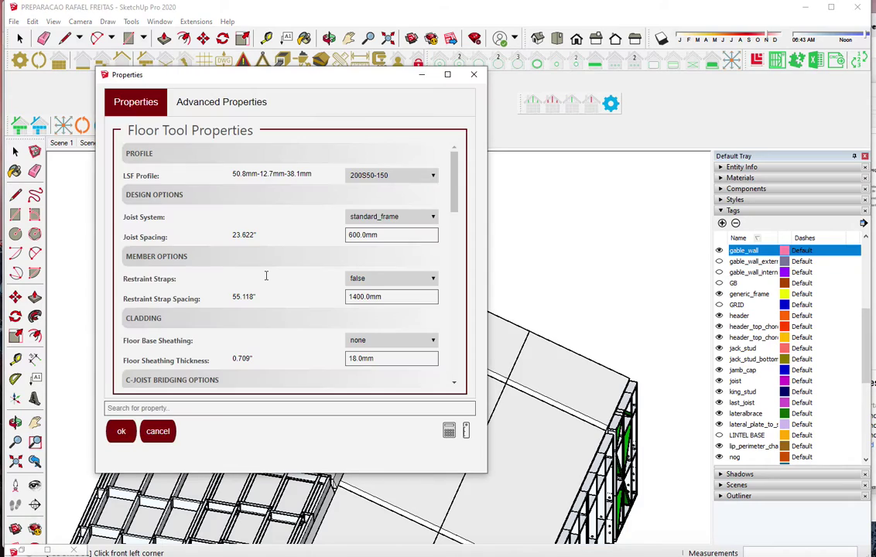
scroll(270, 258, "down", 3)
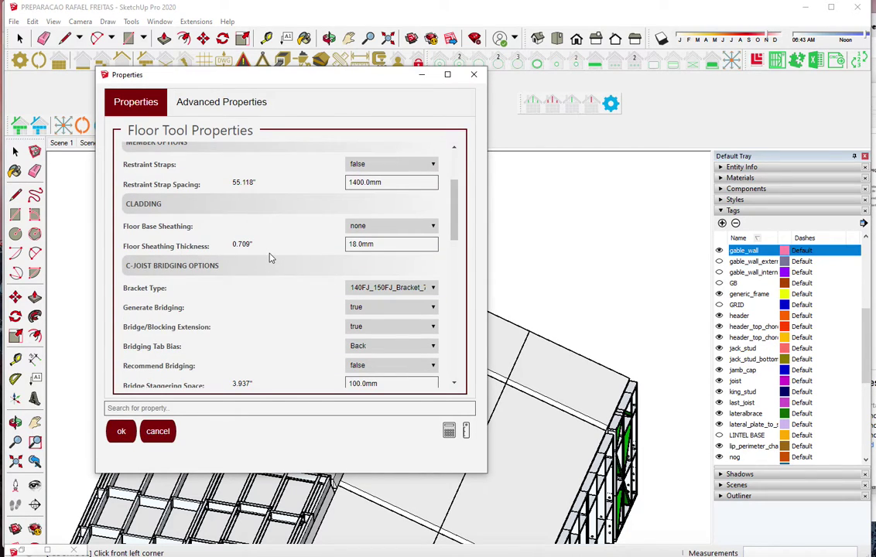
scroll(270, 258, "down", 2)
scroll(270, 253, "down", 2)
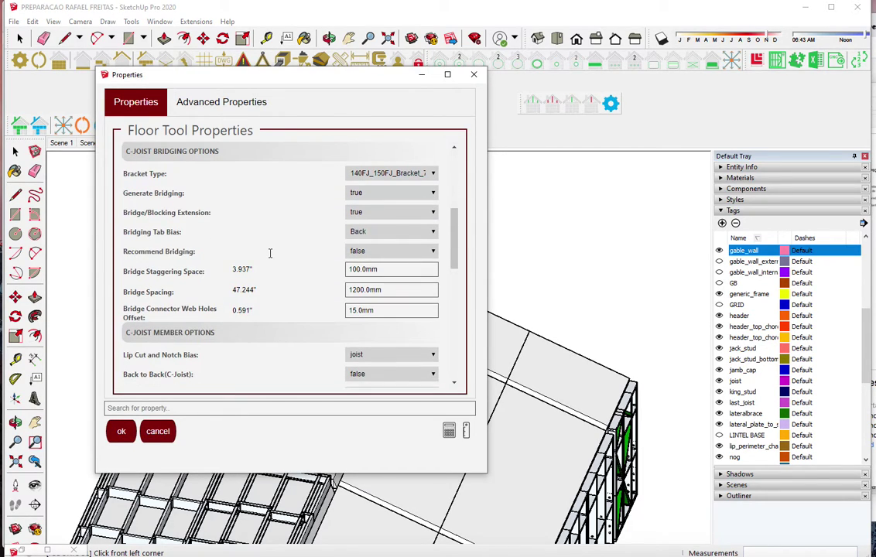
left_click(392, 375)
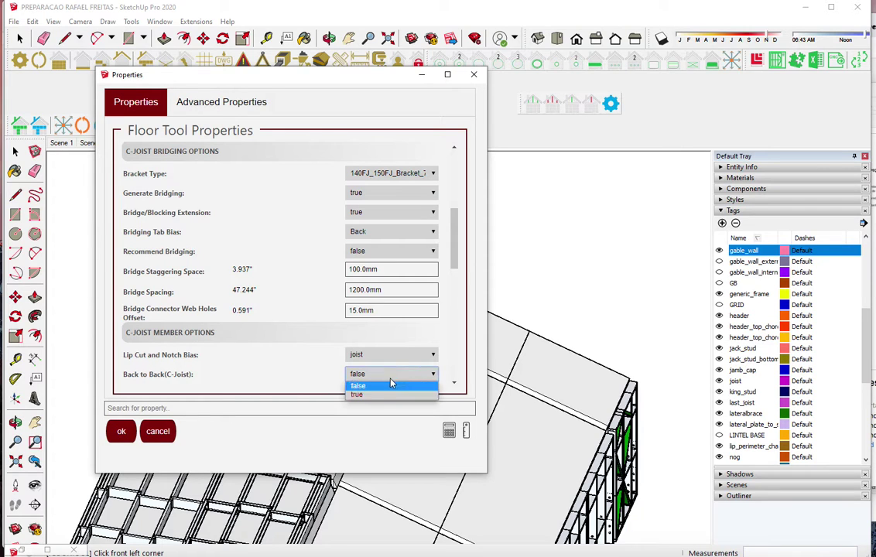
left_click(357, 395)
left_click(113, 436)
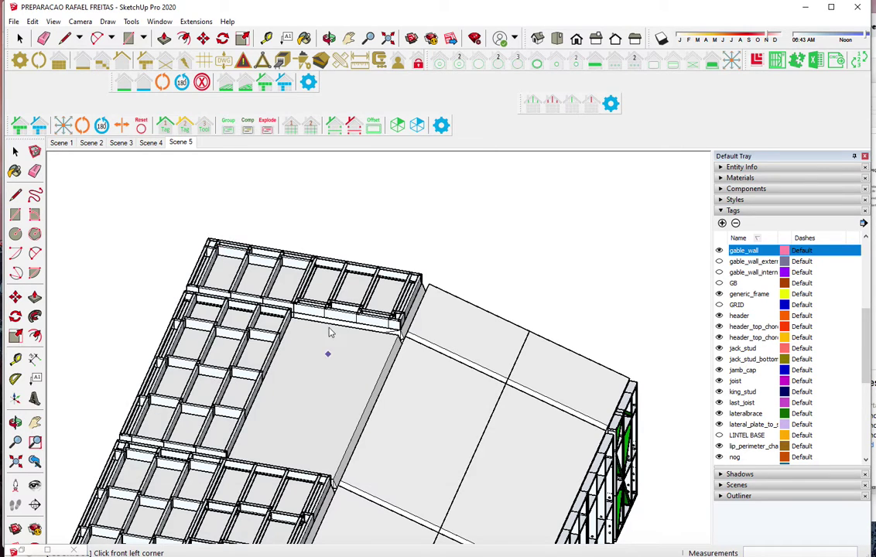
scroll(303, 332, "up", 1)
scroll(297, 328, "up", 1)
scroll(286, 313, "up", 2)
scroll(280, 308, "up", 2)
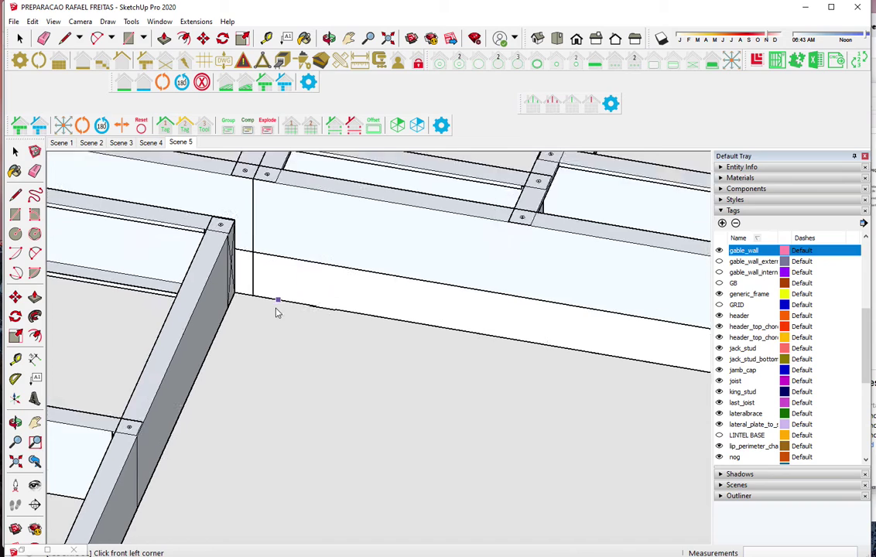
scroll(255, 303, "up", 2)
scroll(232, 298, "up", 1)
scroll(225, 274, "up", 1)
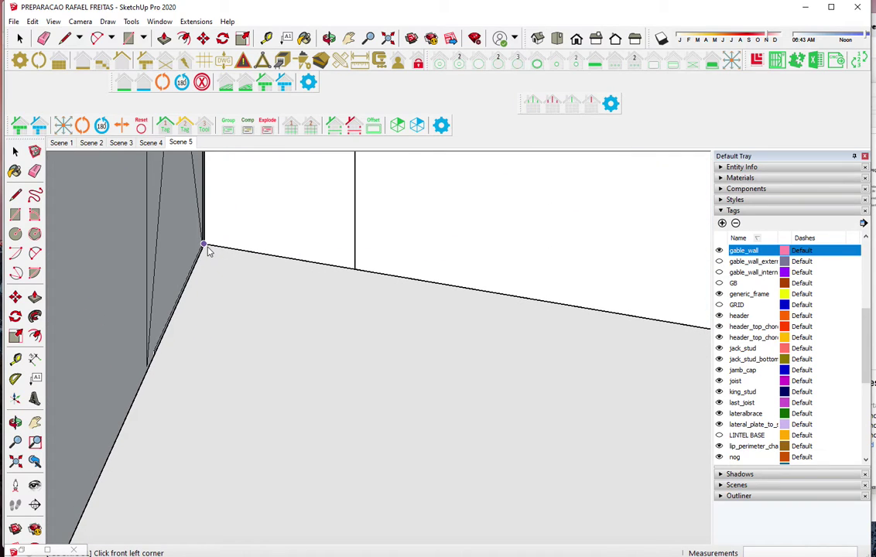
scroll(205, 247, "up", 2)
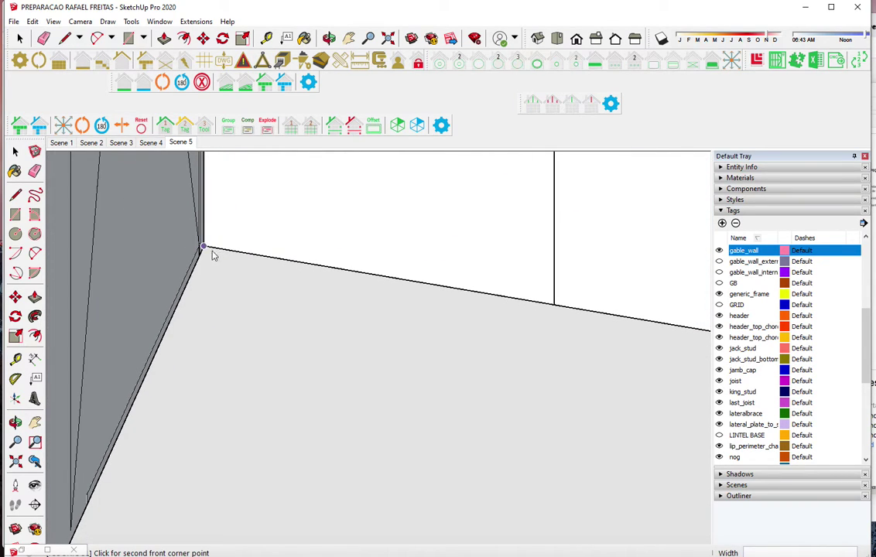
scroll(210, 251, "down", 2)
scroll(213, 253, "down", 1)
scroll(217, 257, "down", 2)
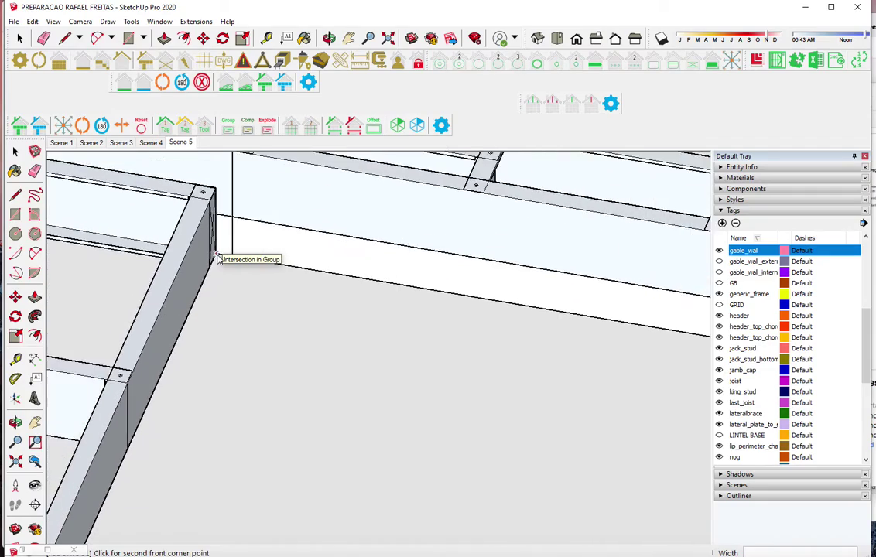
scroll(217, 259, "down", 2)
scroll(217, 259, "down", 2)
left_click(449, 294)
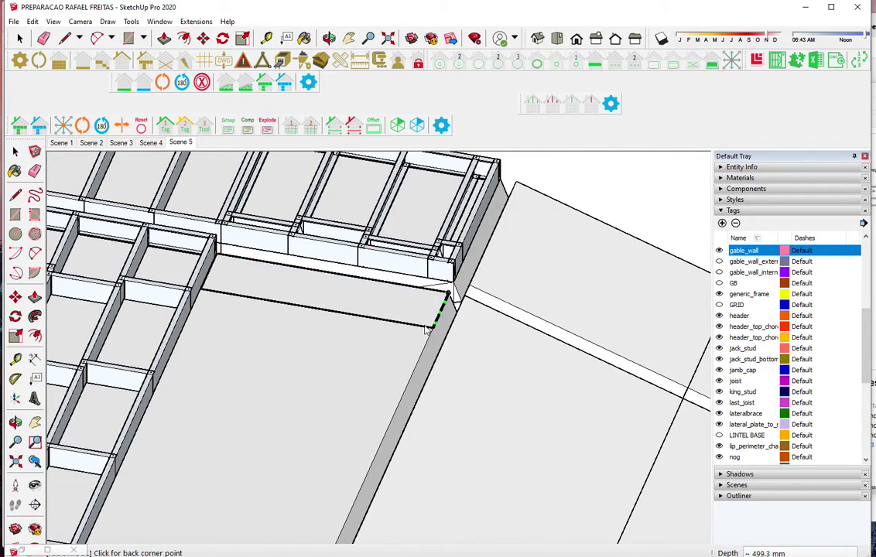
scroll(425, 329, "down", 2)
scroll(371, 488, "down", 1)
scroll(361, 469, "up", 2)
scroll(358, 470, "up", 1)
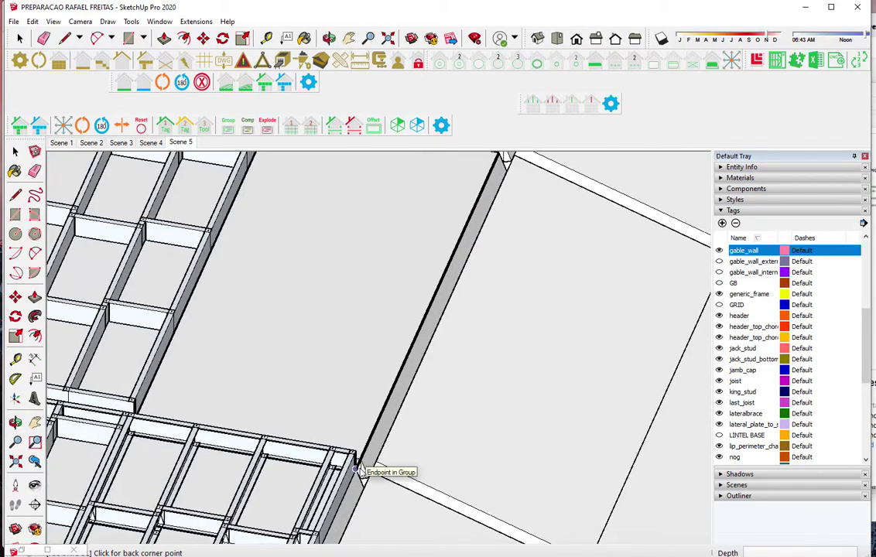
scroll(360, 470, "up", 2)
scroll(356, 465, "up", 1)
scroll(352, 449, "up", 2)
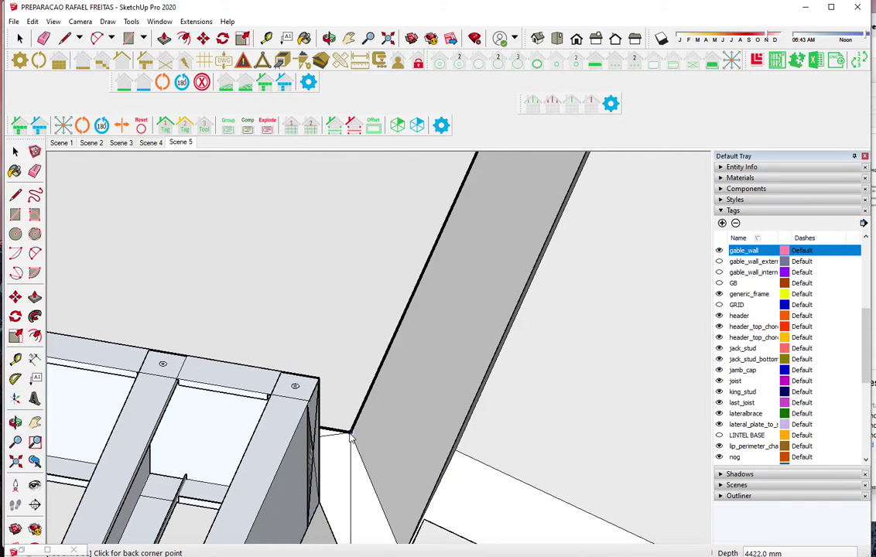
key("space")
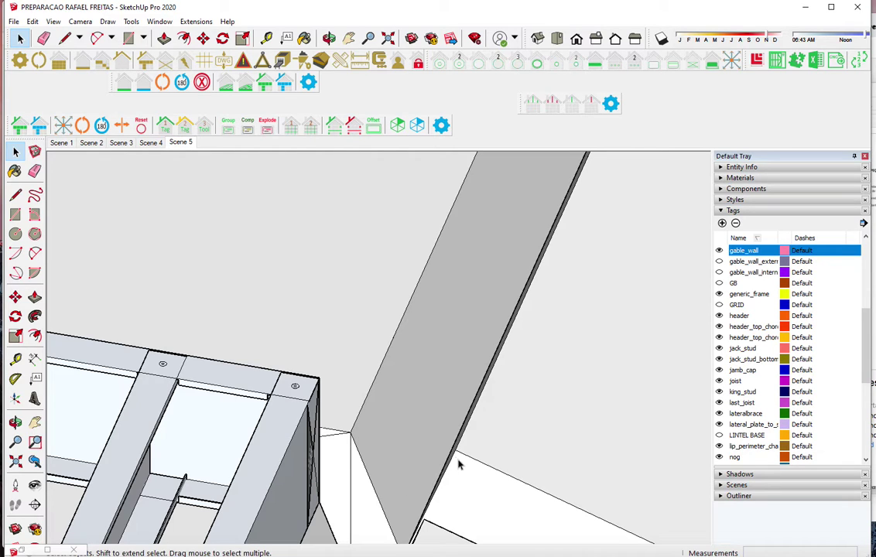
scroll(467, 467, "down", 2)
scroll(465, 467, "down", 2)
scroll(472, 456, "down", 2)
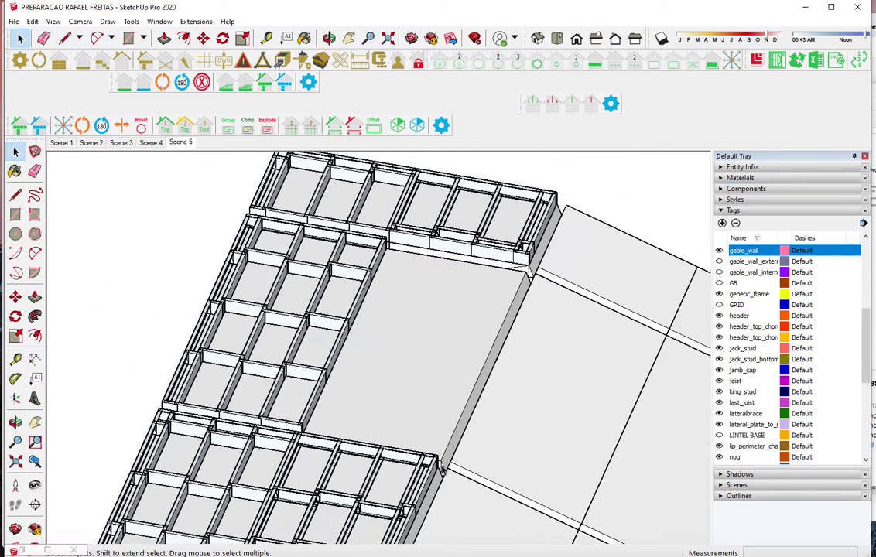
scroll(483, 443, "down", 1)
scroll(483, 443, "down", 1)
key("x")
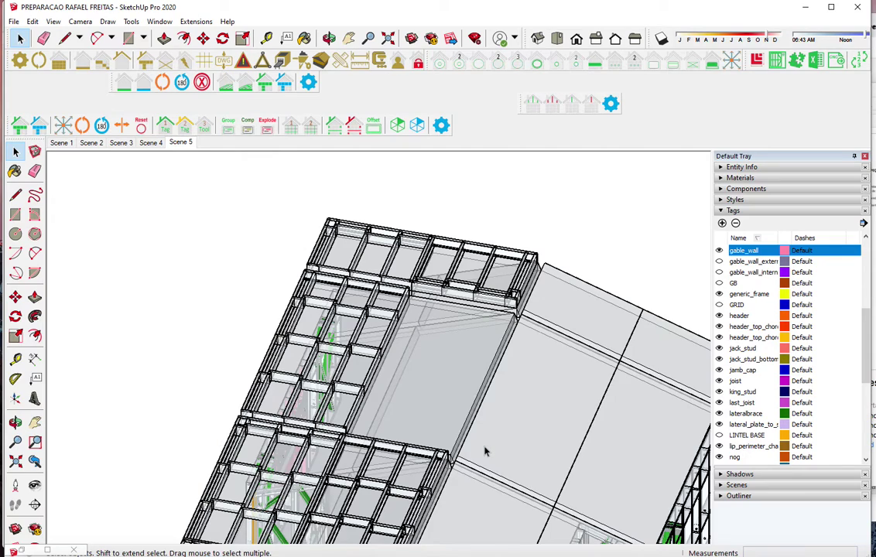
key("x")
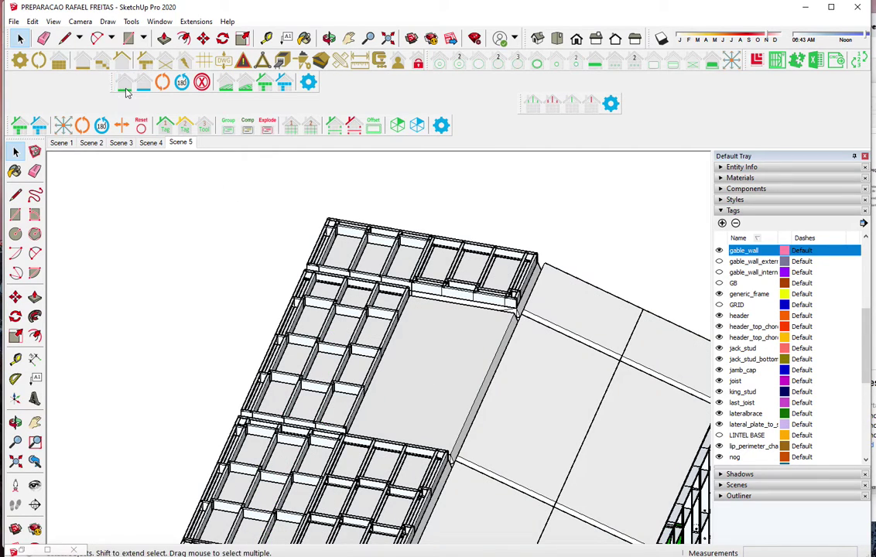
double_click(526, 321)
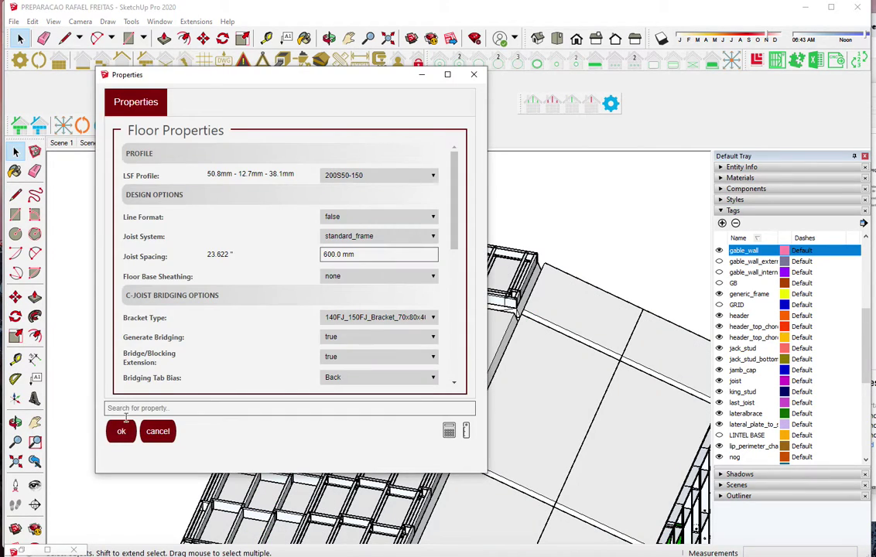
Accept the floor properties and set the floor's front-left corner at the wall corner
left_click(122, 430)
scroll(401, 308, "up", 2)
scroll(392, 289, "up", 2)
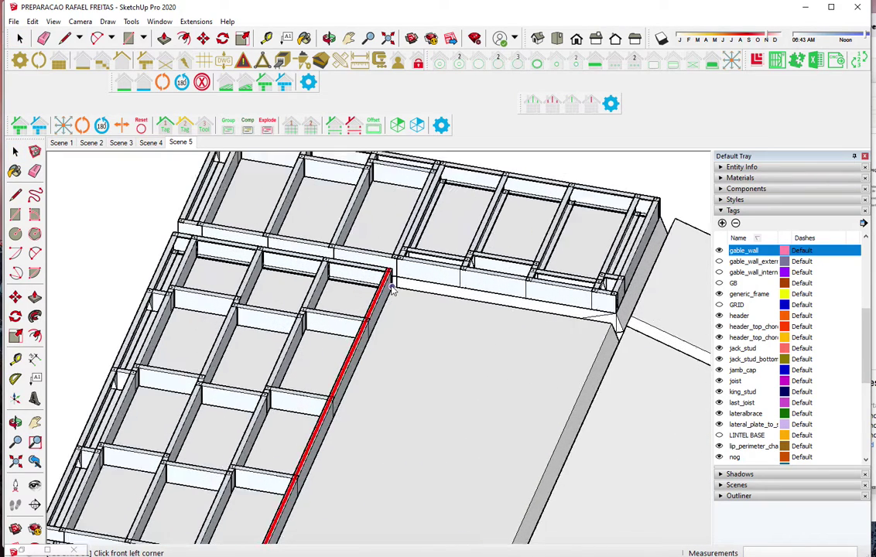
scroll(393, 288, "up", 2)
scroll(402, 282, "up", 2)
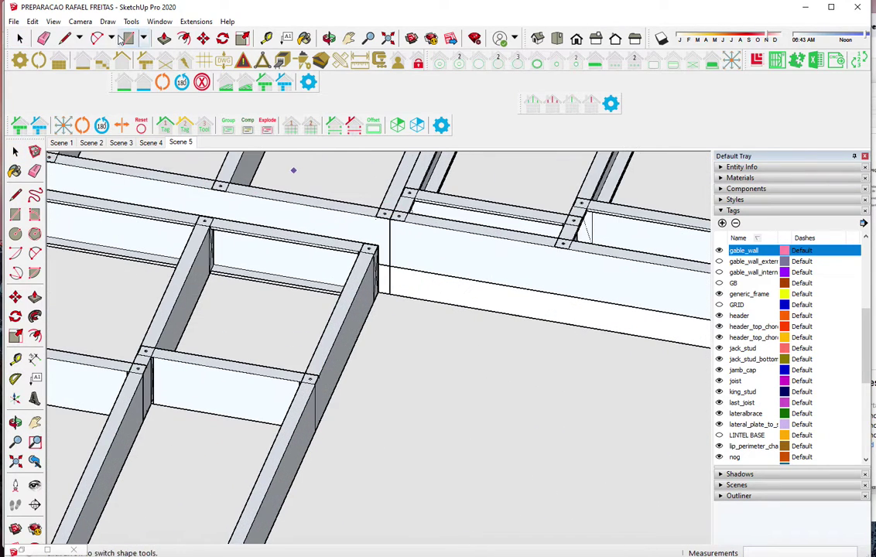
left_click(125, 85)
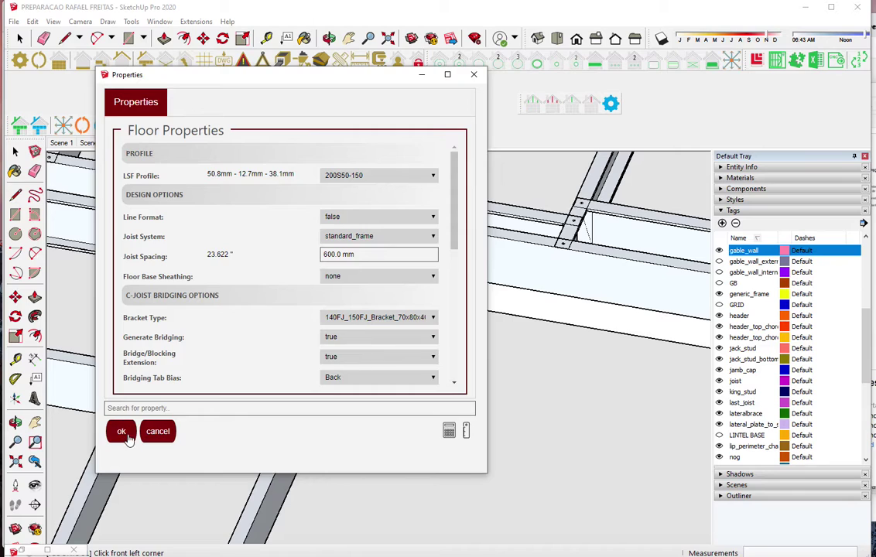
left_click(121, 431)
scroll(407, 283, "up", 2)
scroll(354, 260, "up", 2)
scroll(341, 266, "up", 2)
scroll(341, 267, "up", 2)
left_click(296, 274)
Set the second front and back corners to generate a 2000 by 4422 mm joist panel
scroll(298, 276, "down", 2)
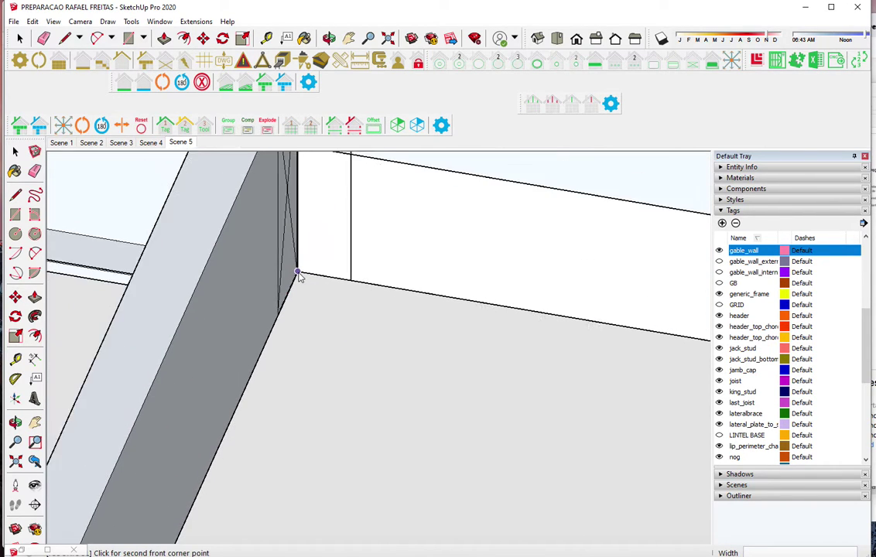
scroll(297, 276, "down", 2)
scroll(299, 276, "down", 2)
scroll(298, 277, "down", 3)
left_click(493, 304)
middle_click_drag(493, 304, 438, 375)
scroll(430, 446, "up", 2)
scroll(422, 464, "up", 1)
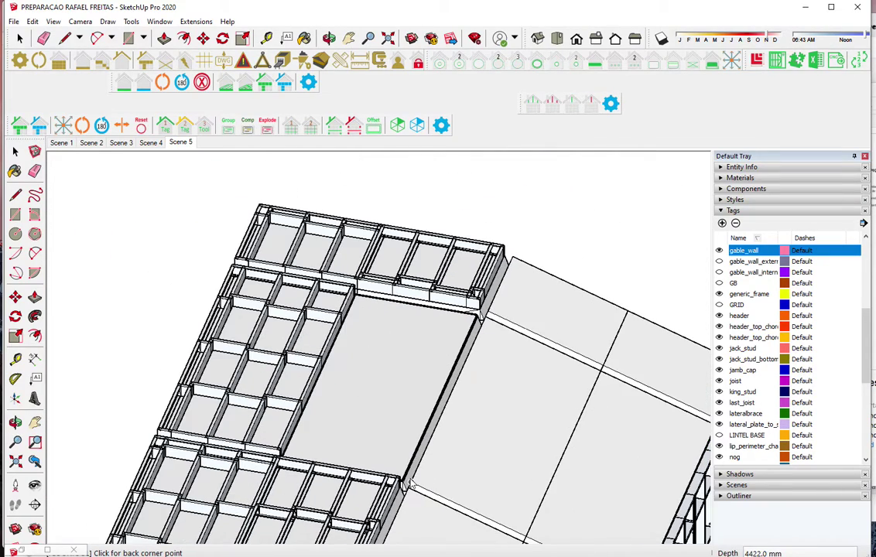
scroll(410, 476, "up", 1)
scroll(403, 486, "up", 2)
scroll(404, 484, "up", 1)
scroll(399, 489, "up", 1)
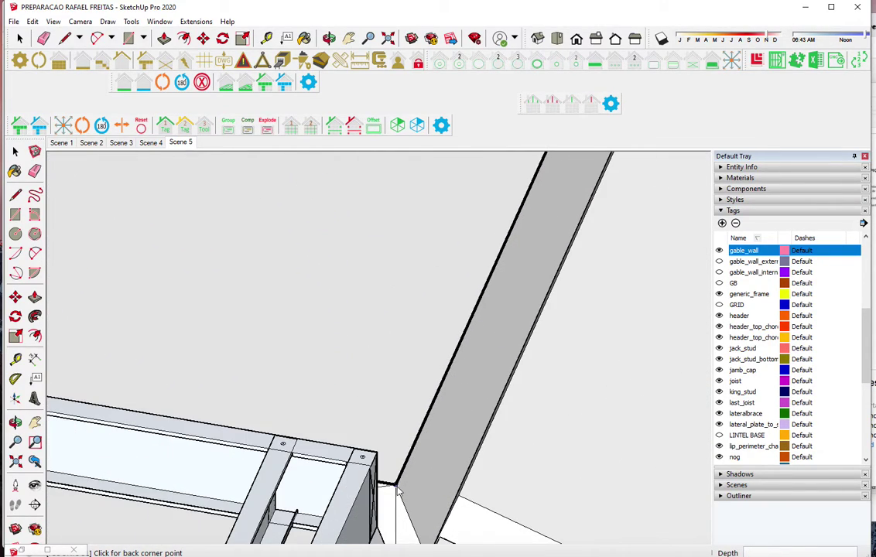
left_click(396, 488)
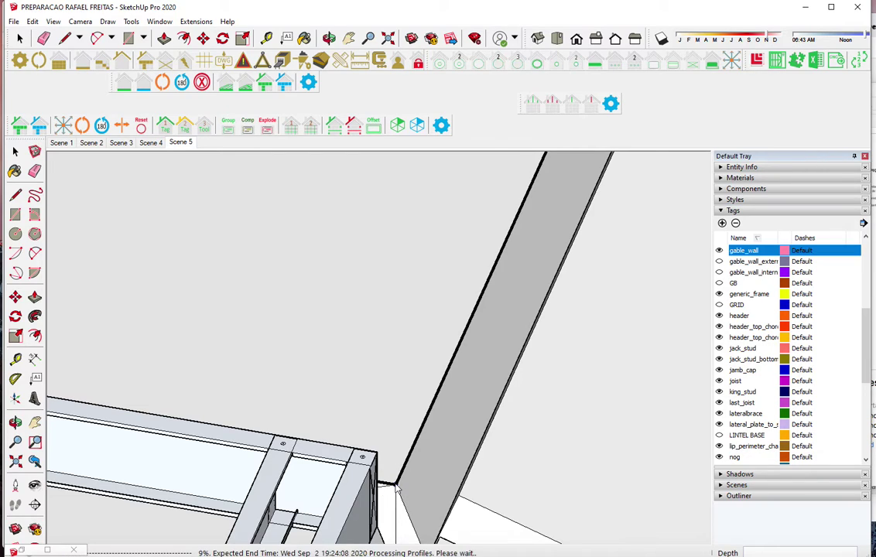
scroll(417, 454, "down", 2)
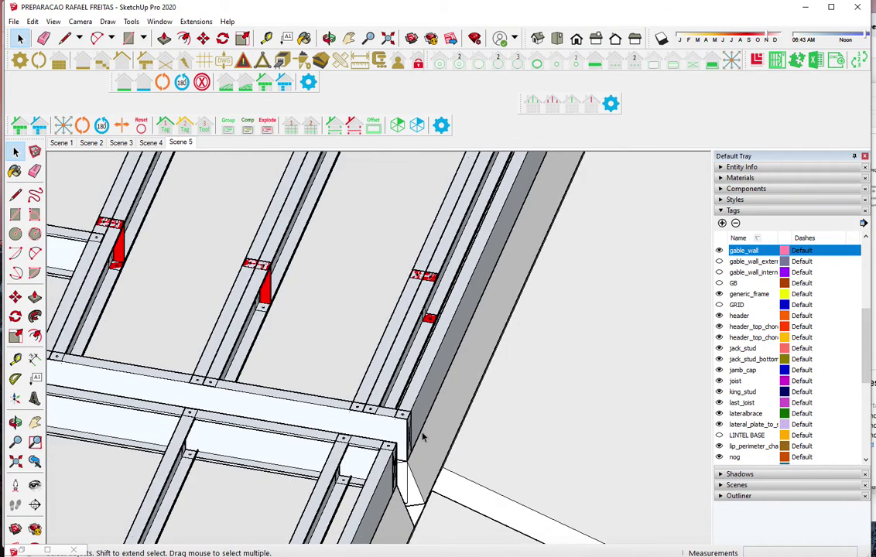
Orbit to a top-down view of the new joist floor and select the panel
scroll(418, 449, "down", 2)
scroll(419, 445, "down", 1)
scroll(421, 440, "down", 1)
middle_click_drag(424, 385, 406, 307)
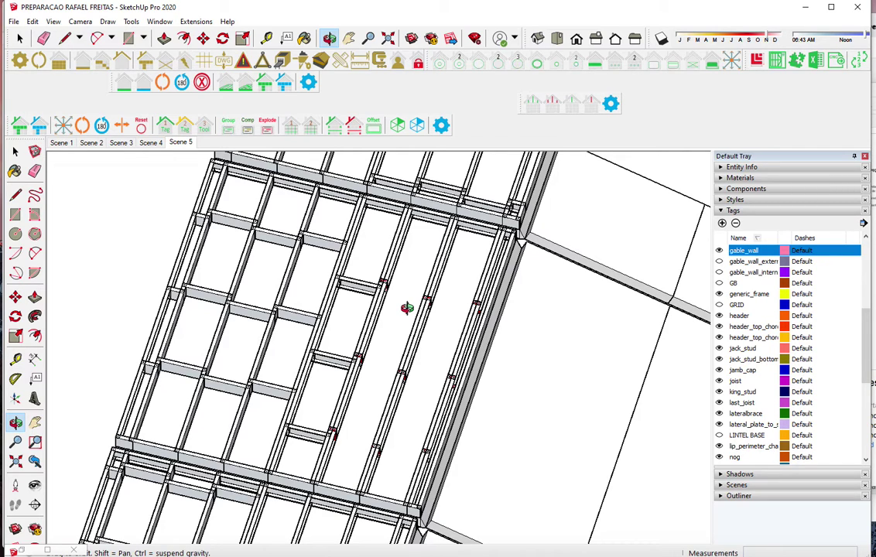
scroll(406, 307, "down", 2)
scroll(406, 308, "down", 2)
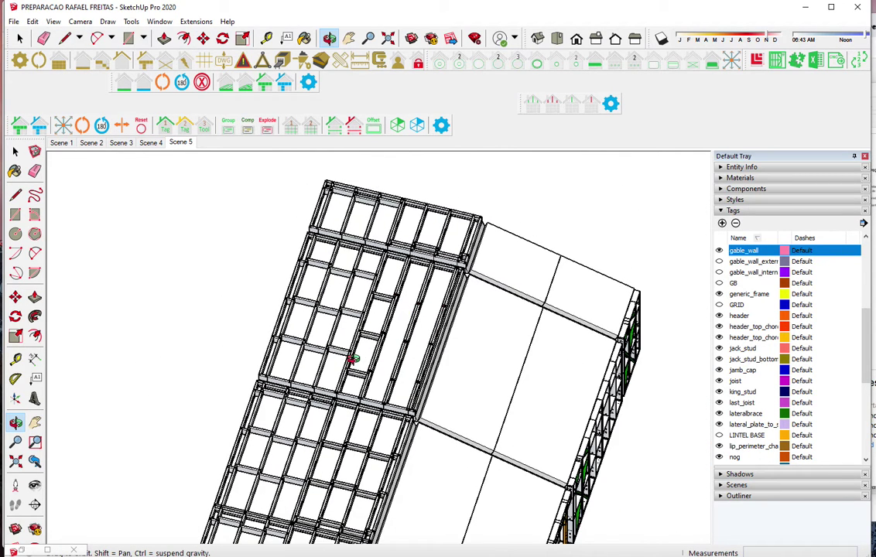
scroll(354, 358, "up", 2)
scroll(420, 322, "up", 2)
mouse_move(420, 323)
middle_mouse_down()
mouse_move(614, 238)
mouse_move(435, 262)
middle_mouse_up()
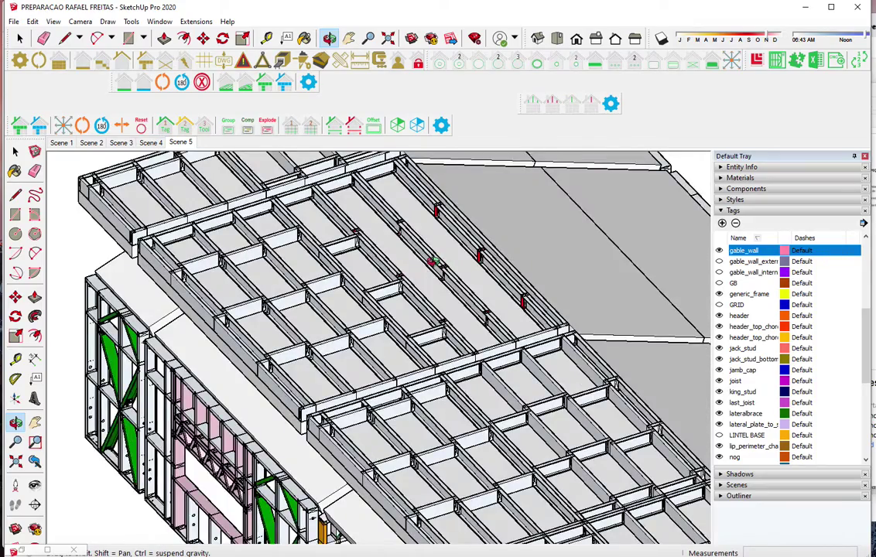
scroll(426, 294, "up", 2)
scroll(422, 325, "up", 2)
key("space")
left_click(416, 341)
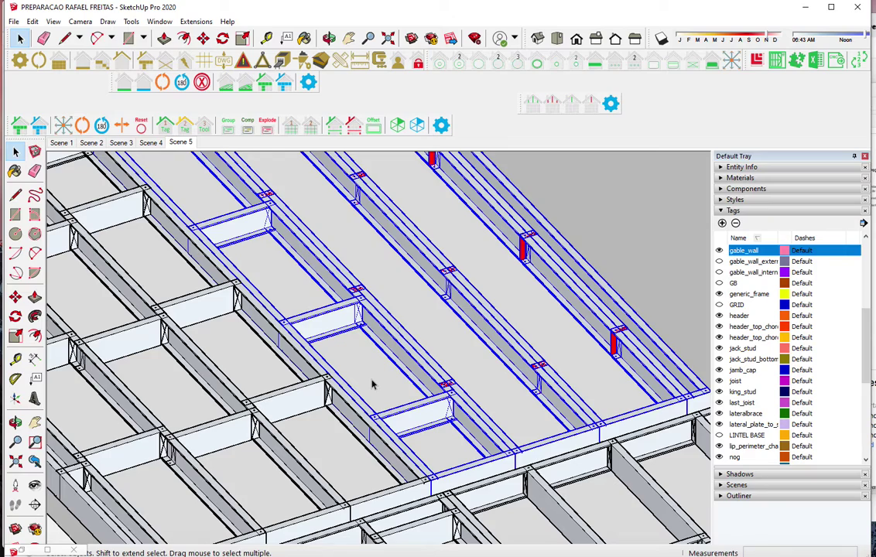
Change the new floor's Back to Back (C-Joist) option to false and apply it
left_click(309, 83)
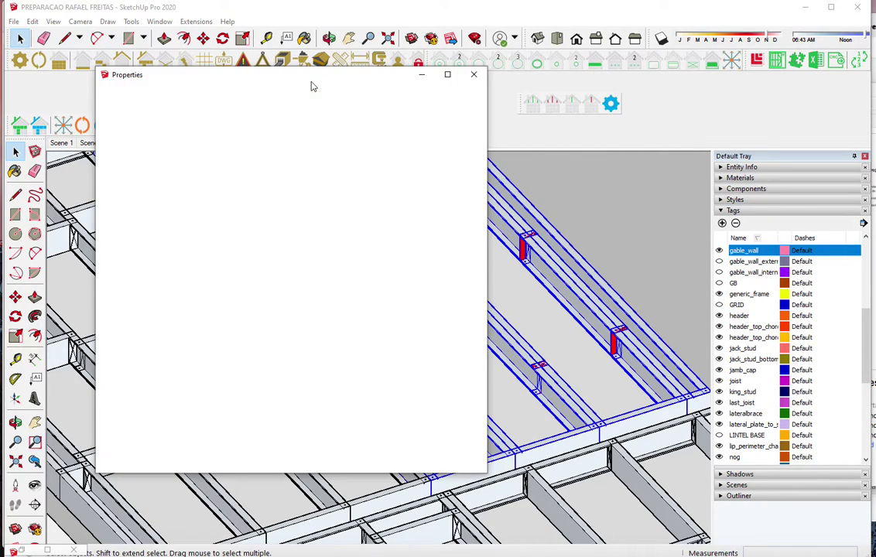
scroll(356, 257, "down", 1)
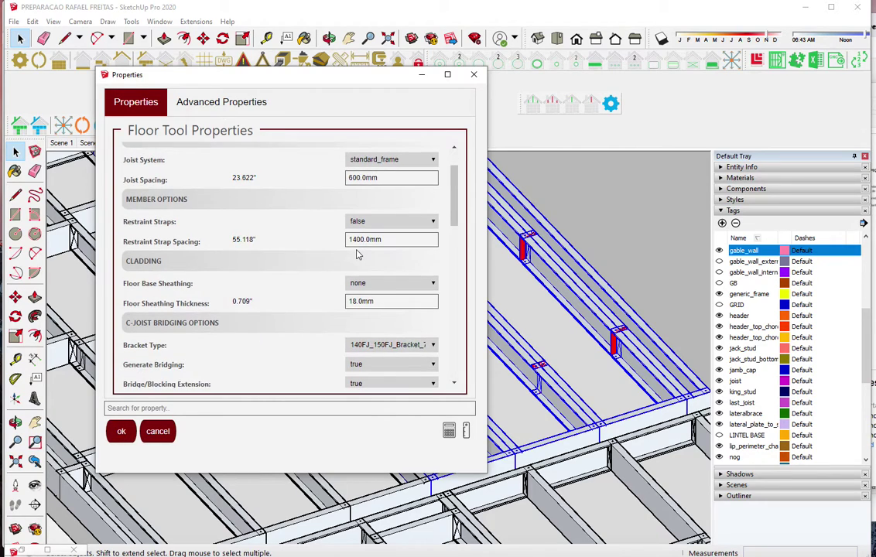
scroll(358, 253, "down", 2)
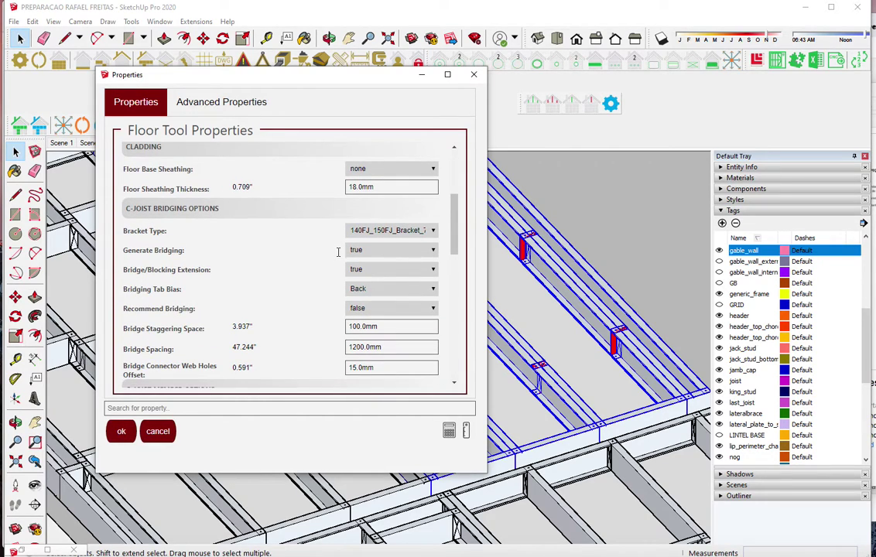
scroll(338, 251, "down", 1)
scroll(338, 251, "down", 1)
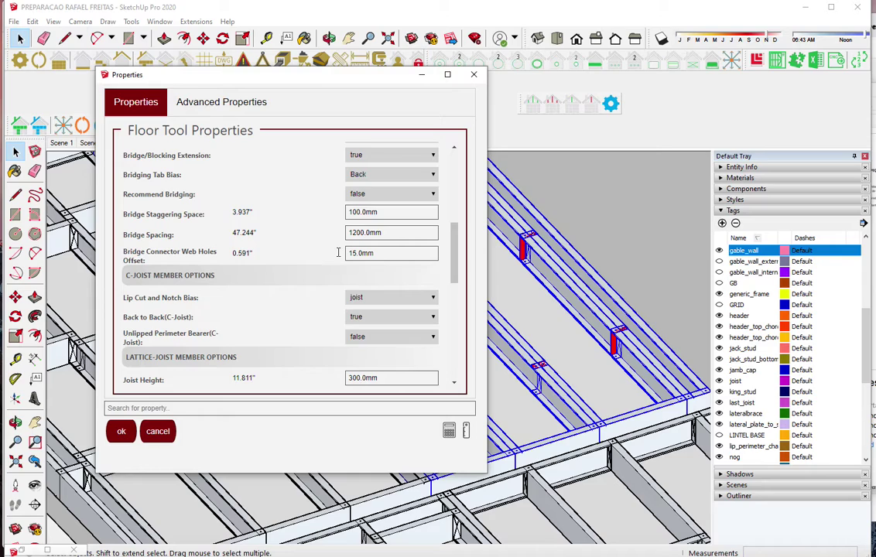
left_click(379, 316)
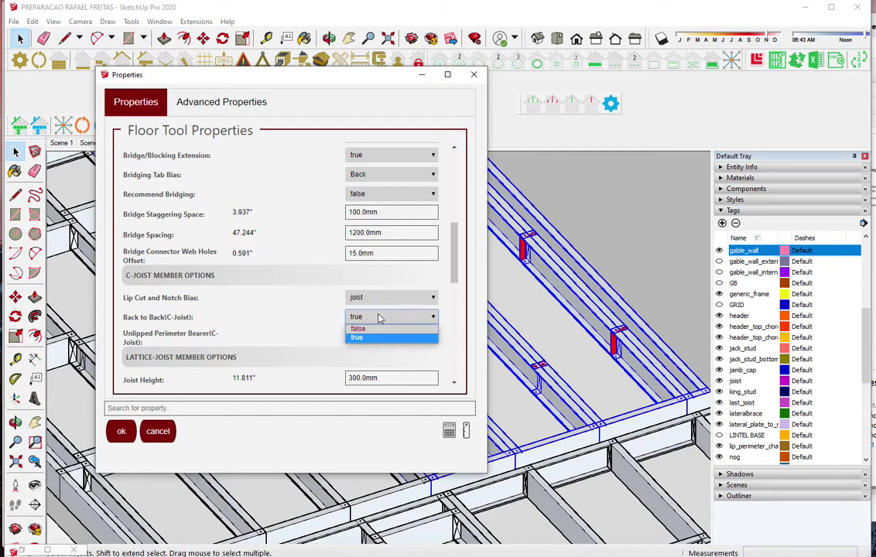
left_click(370, 331)
left_click(120, 431)
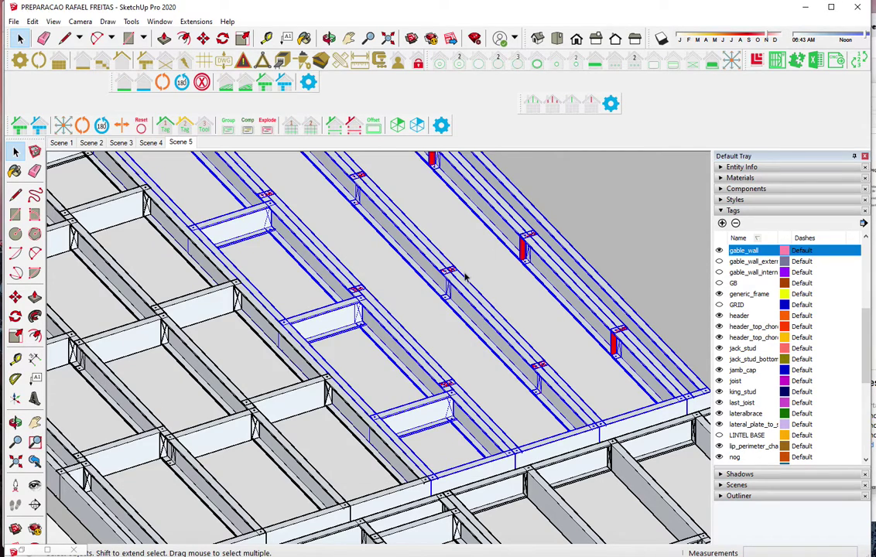
mouse_move(458, 294)
middle_mouse_down()
mouse_move(264, 366)
mouse_move(431, 229)
mouse_move(462, 182)
middle_mouse_up()
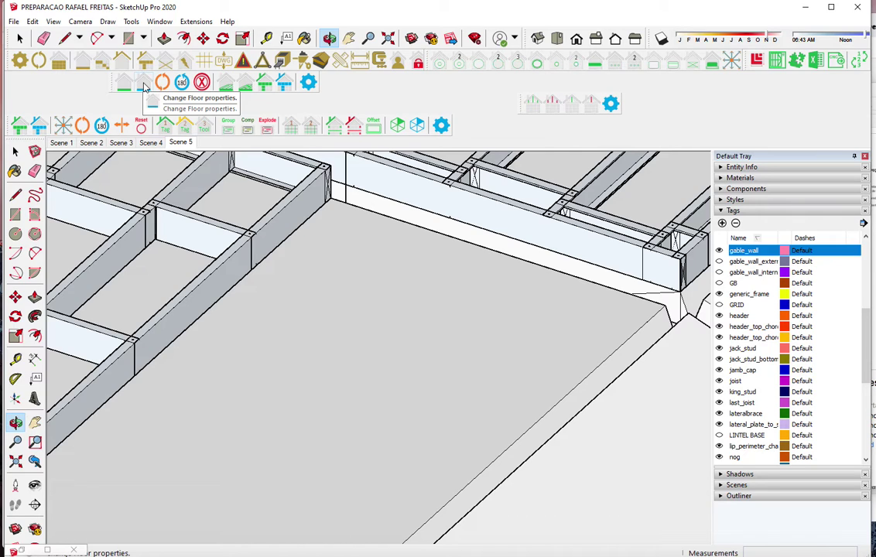
Confirm the floor properties and place the floor's first front corner
left_click(176, 253)
left_click(116, 428)
scroll(368, 179, "up", 3)
scroll(303, 215, "up", 2)
scroll(302, 221, "up", 2)
scroll(304, 202, "up", 2)
scroll(304, 203, "up", 2)
left_click(267, 173)
Set the second front and back corners to frame a 4422 mm deep joist panel
scroll(160, 300, "down", 2)
scroll(159, 298, "down", 3)
scroll(160, 299, "down", 2)
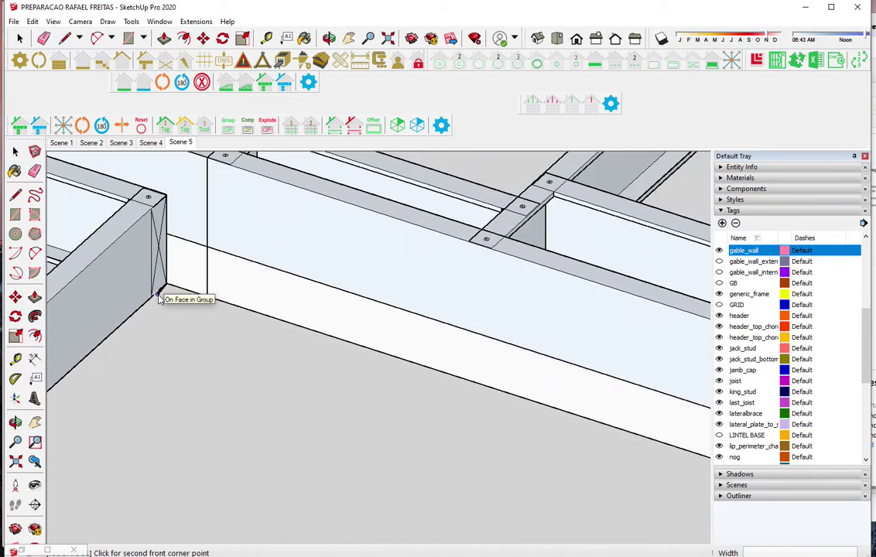
scroll(160, 299, "down", 2)
scroll(159, 299, "down", 1)
left_click(512, 404)
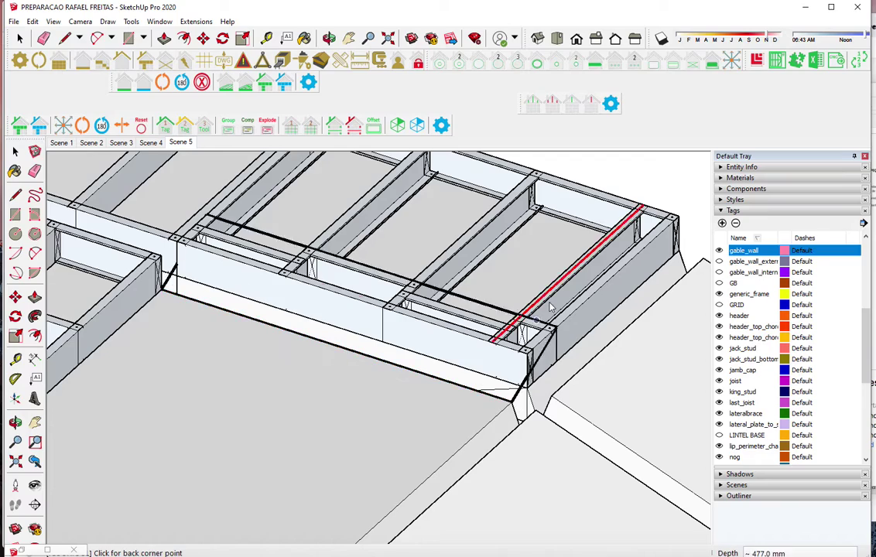
scroll(538, 317, "down", 2)
scroll(538, 317, "down", 1)
scroll(561, 301, "down", 1)
scroll(360, 505, "up", 2)
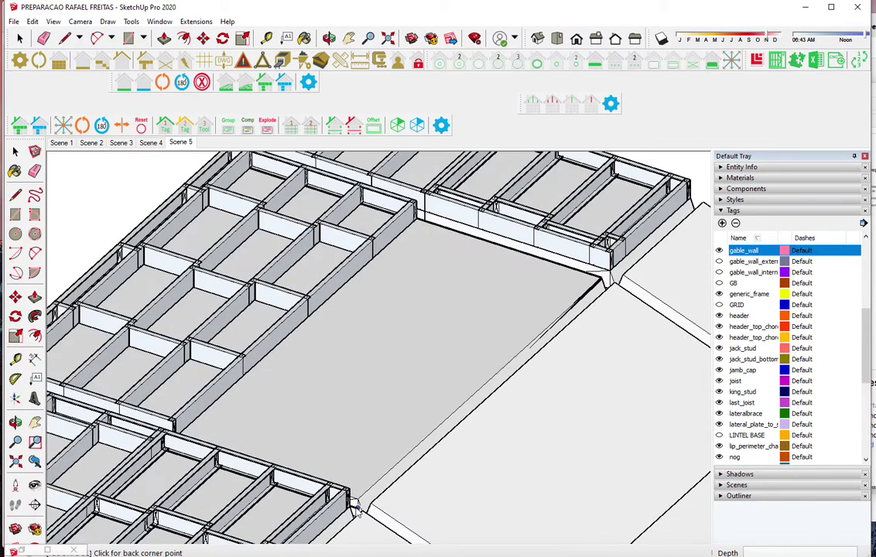
scroll(361, 504, "up", 1)
scroll(362, 503, "up", 1)
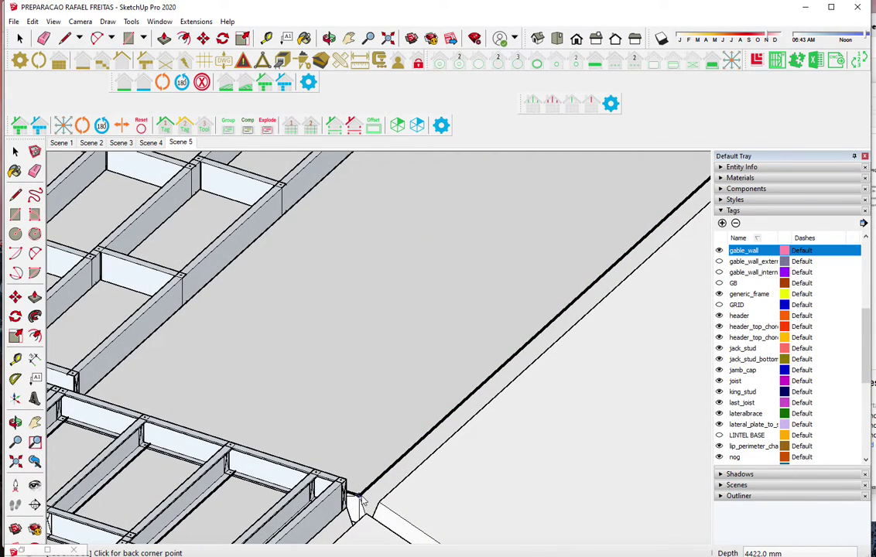
left_click(361, 501)
scroll(453, 379, "down", 2)
scroll(453, 380, "down", 2)
scroll(454, 379, "down", 2)
middle_click_drag(524, 298, 589, 250)
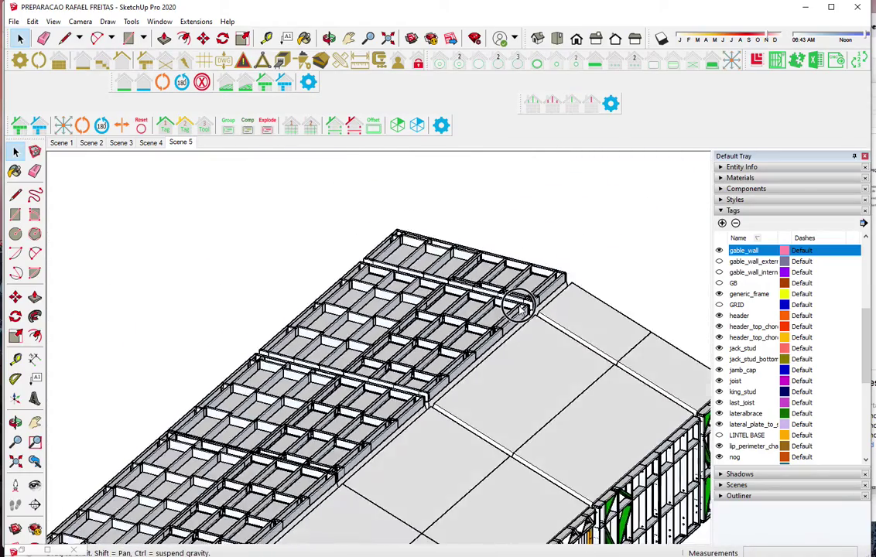
In Front view, select the floating floor panel and move it 200 mm down
key("o")
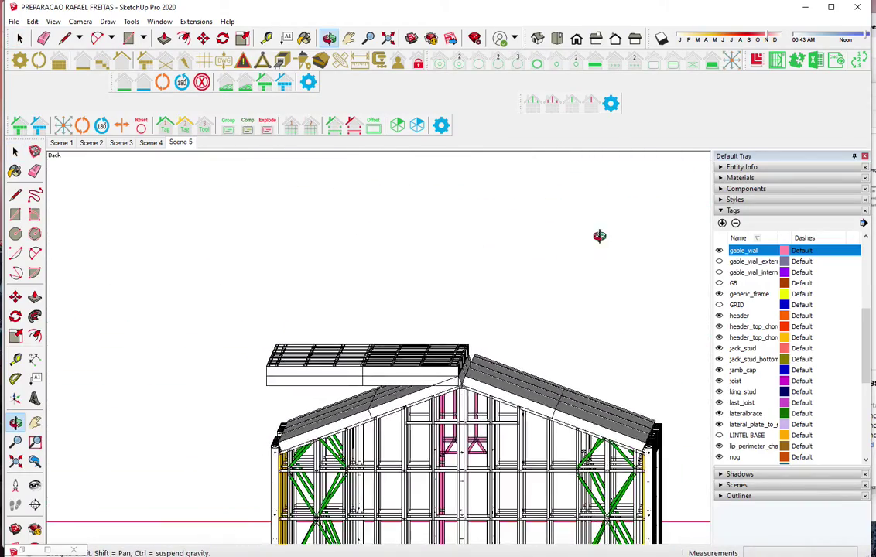
left_click(577, 40)
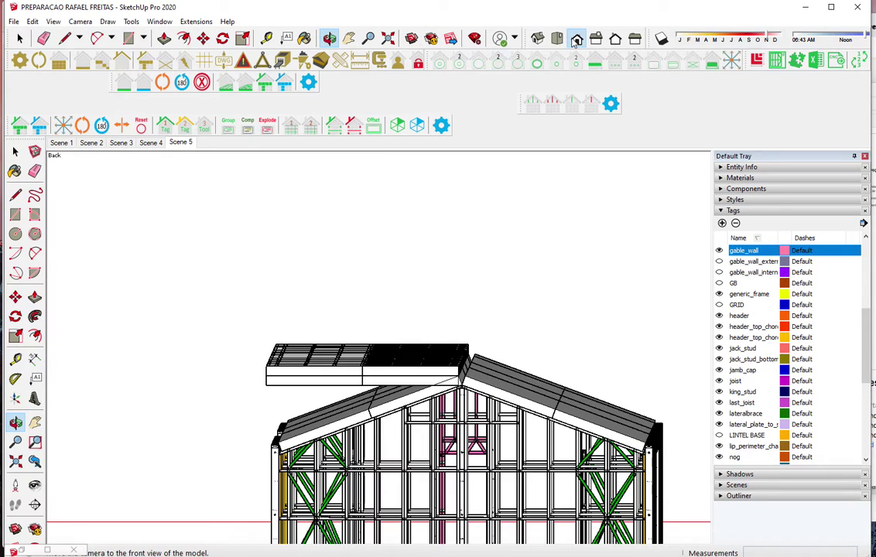
key("space")
left_click_drag(583, 313, 357, 253)
key("m")
left_click(591, 255)
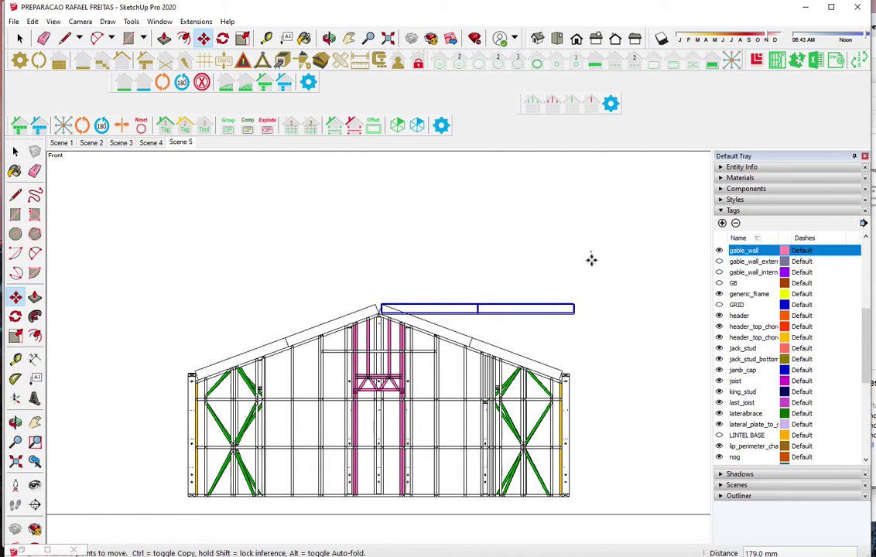
type("200")
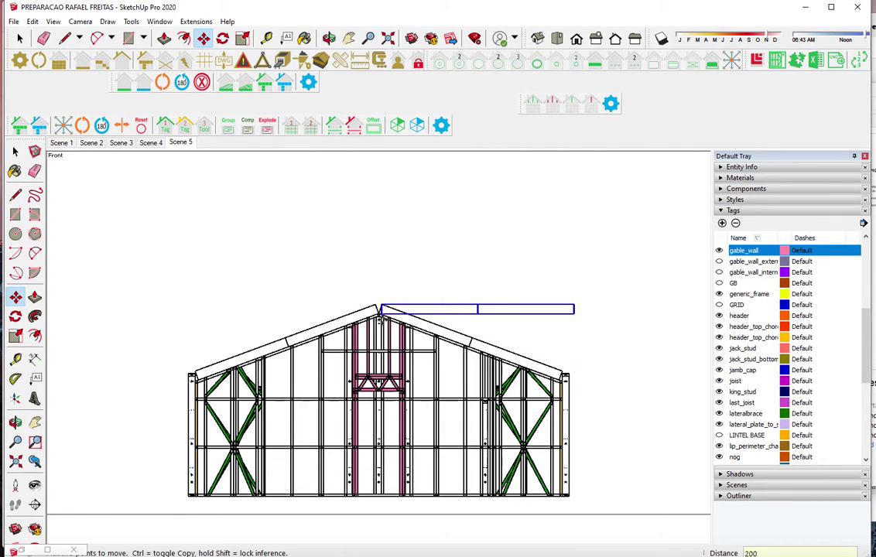
key("Return")
Zoom and orbit toward the ridge, then shift the panel closer to the ridge corner
scroll(382, 313, "up", 1)
scroll(382, 308, "up", 1)
scroll(382, 308, "up", 1)
scroll(381, 307, "up", 1)
scroll(381, 304, "up", 1)
scroll(382, 306, "up", 1)
key("q")
scroll(371, 269, "up", 1)
scroll(364, 240, "up", 1)
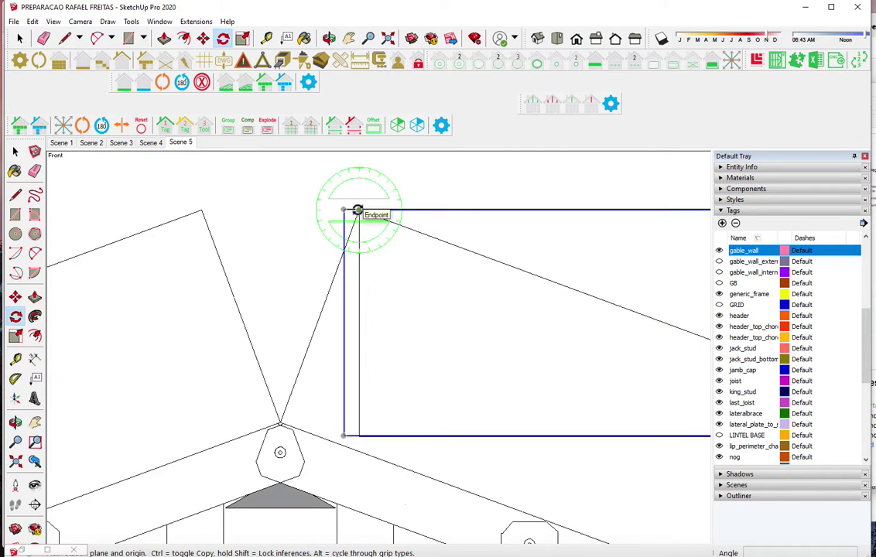
mouse_move(358, 210)
middle_mouse_down()
mouse_move(397, 267)
mouse_move(445, 304)
mouse_move(516, 407)
mouse_move(536, 390)
mouse_move(482, 355)
middle_mouse_up()
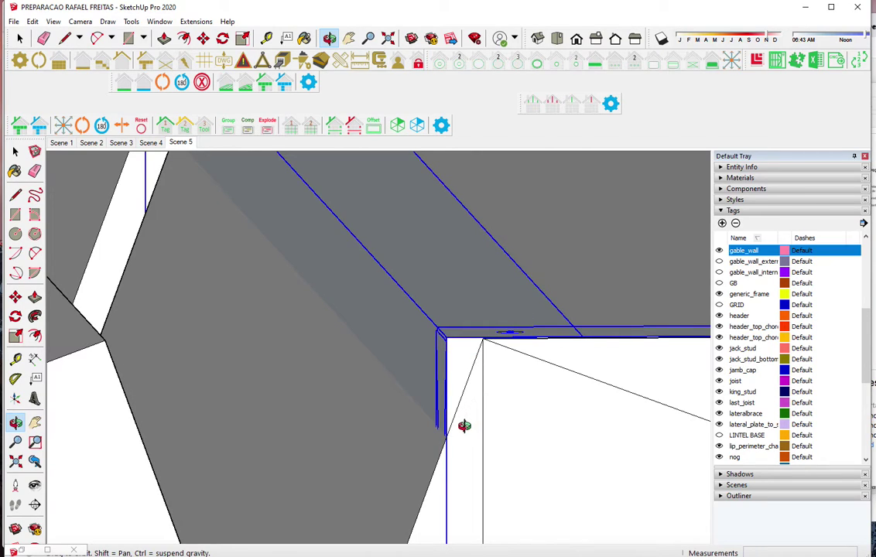
key("m")
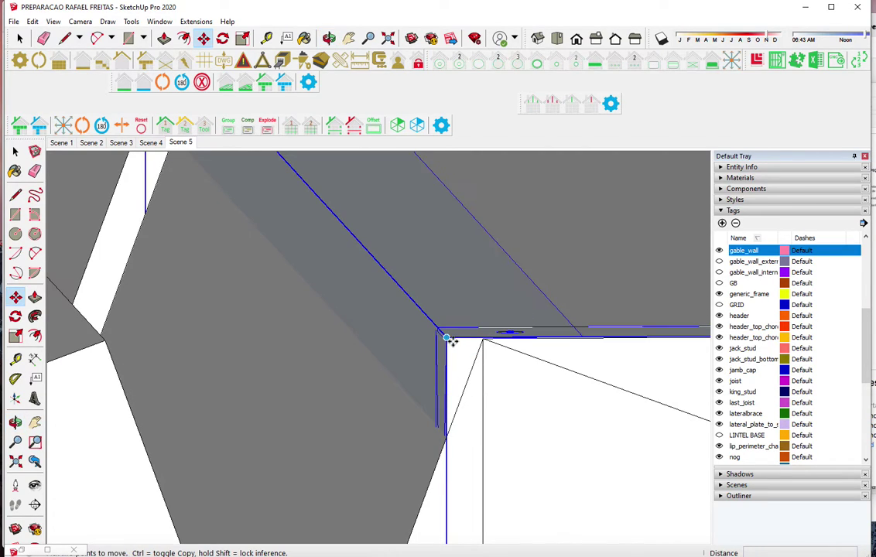
left_click(448, 341)
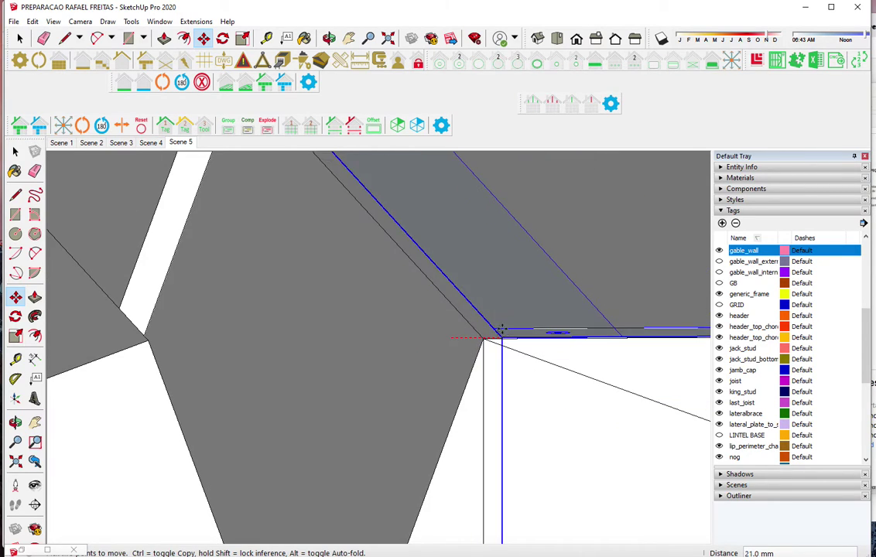
left_click(499, 320)
Snap the panel's corner exactly onto the roof ridge corner
scroll(499, 319, "up", 3)
scroll(500, 325, "up", 1)
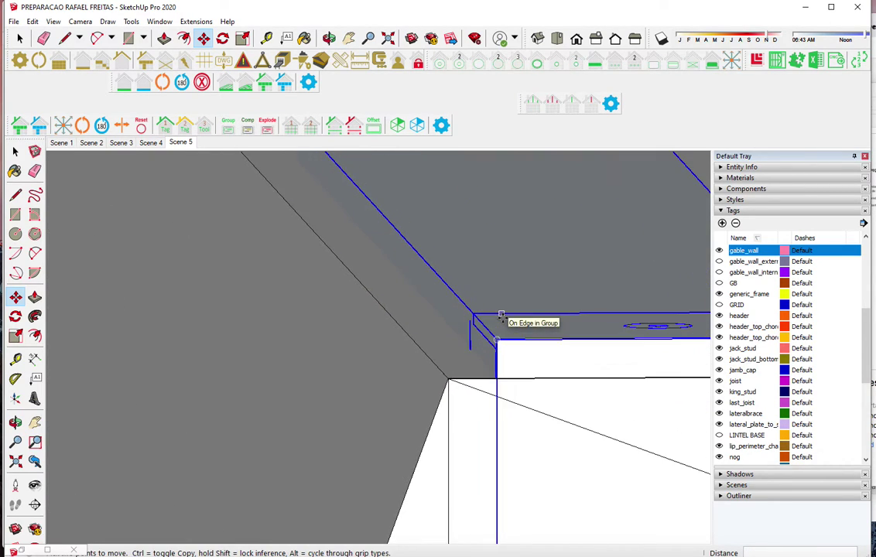
scroll(500, 333, "up", 1)
left_click(491, 364)
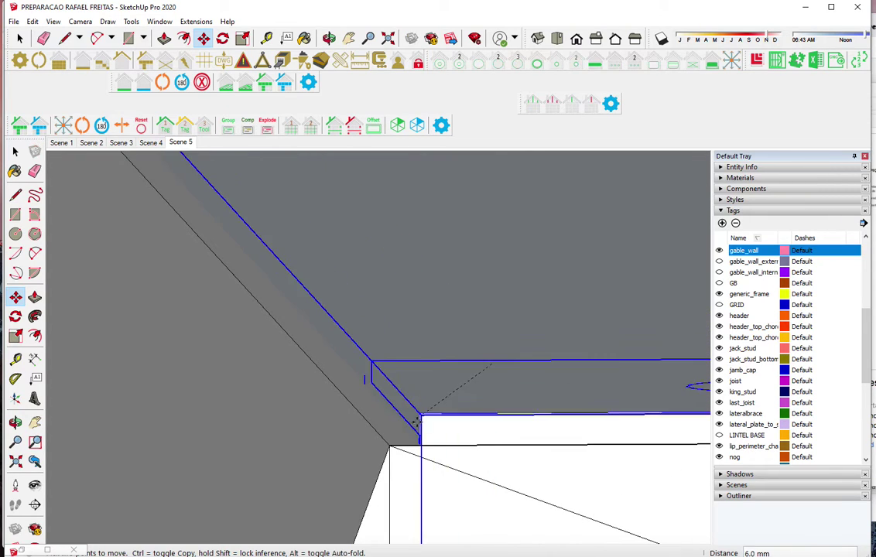
left_click(391, 448)
Rotate the panel about that corner roughly 20.3° to follow the roof pitch
key("q")
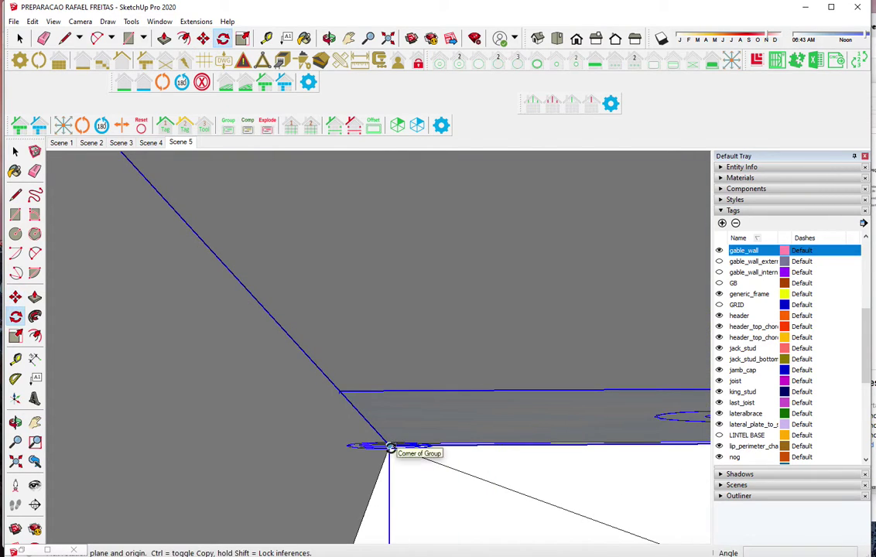
left_click(389, 447)
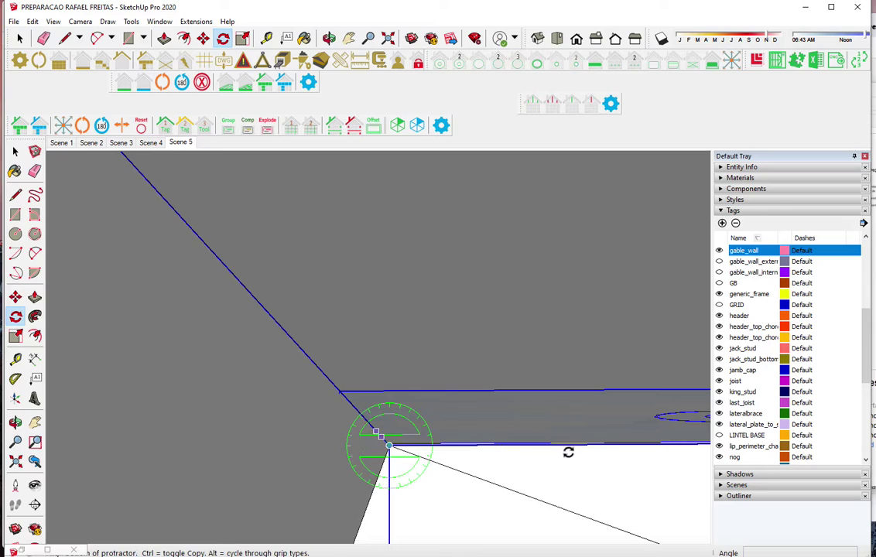
left_click(578, 445)
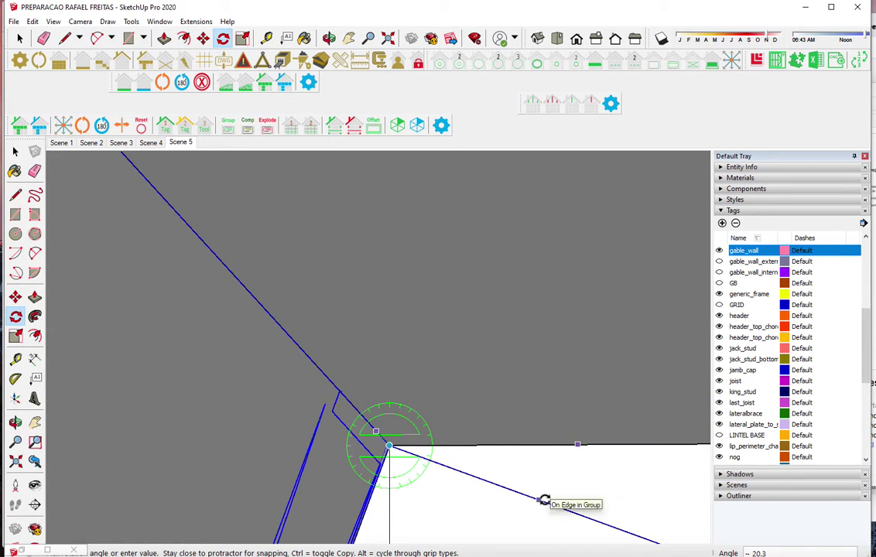
left_click(542, 501)
scroll(379, 356, "down", 3)
scroll(378, 357, "down", 2)
scroll(378, 357, "down", 3)
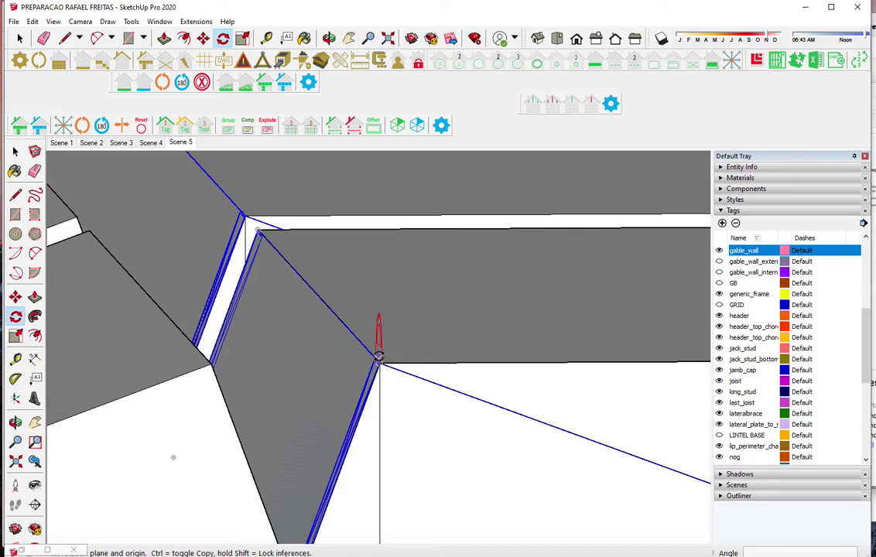
Fit the house in view, return to Front view and select the panel on the roof
key("shift+z")
key("o")
mouse_move(588, 288)
left_mouse_down()
mouse_move(542, 279)
mouse_move(541, 263)
mouse_move(551, 268)
left_mouse_up()
key("f")
key("space")
mouse_move(567, 231)
left_mouse_down()
mouse_move(512, 197)
mouse_move(515, 206)
left_mouse_up()
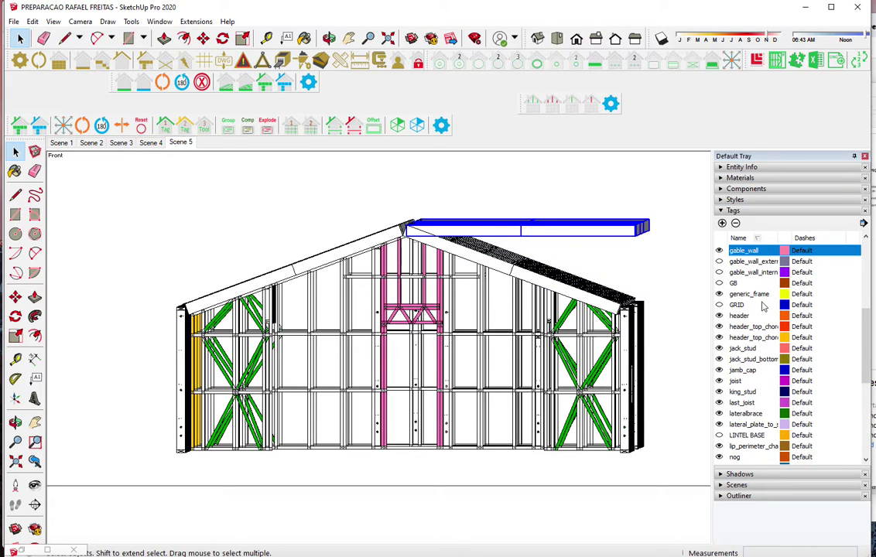
scroll(762, 307, "up", 5)
Hide the 3D COBERTURA tag and orbit around the exposed roof framing
left_click(719, 261)
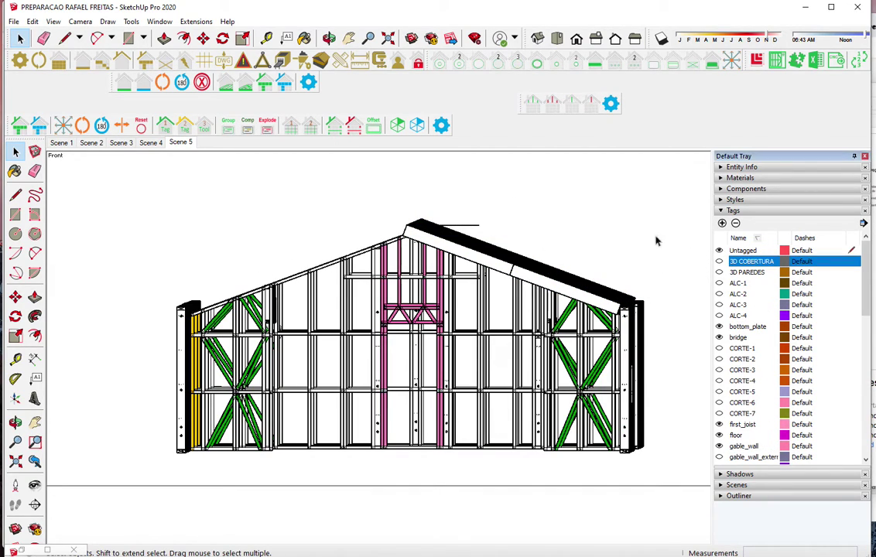
middle_click_drag(602, 237, 548, 288)
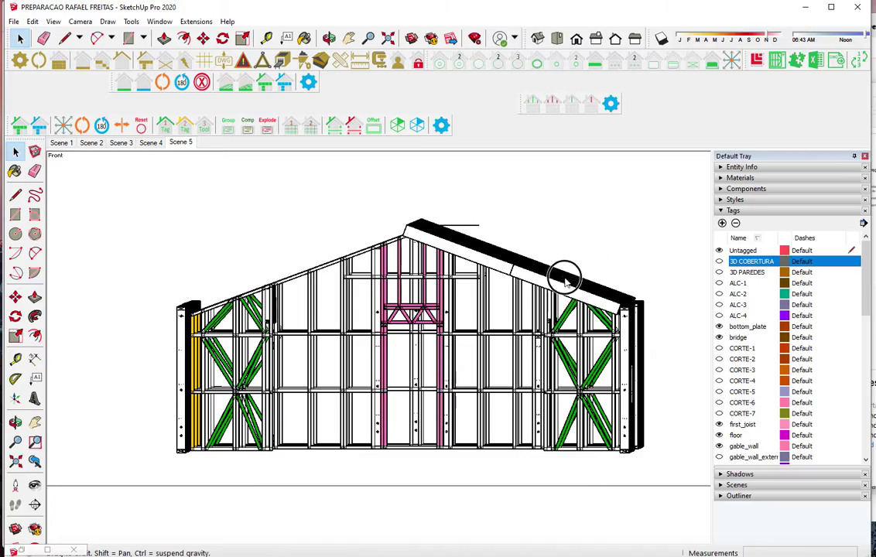
scroll(548, 288, "up", 3)
scroll(547, 288, "up", 3)
scroll(450, 377, "up", 3)
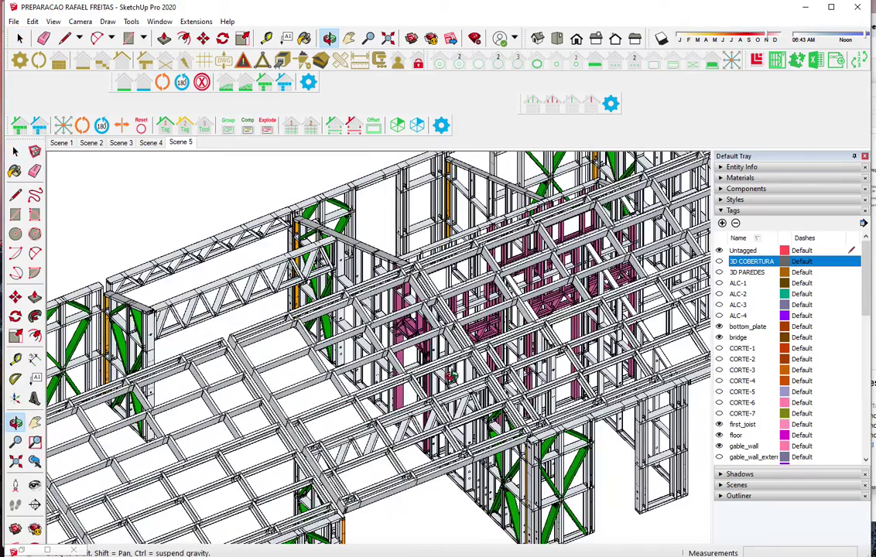
scroll(451, 377, "down", 3)
scroll(520, 360, "down", 3)
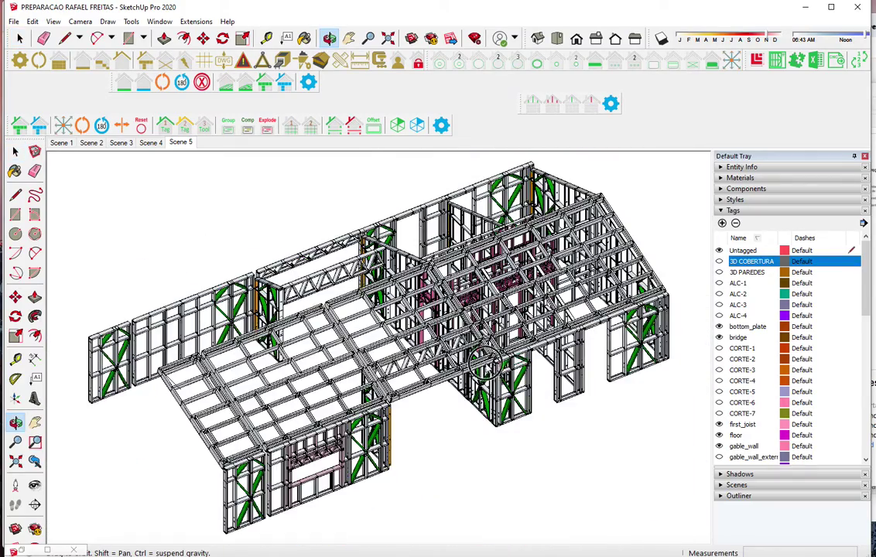
middle_click_drag(488, 360, 480, 340)
scroll(629, 361, "up", 3)
scroll(629, 361, "up", 3)
scroll(630, 361, "up", 3)
mouse_move(629, 361)
left_mouse_down()
mouse_move(229, 354)
mouse_move(151, 333)
mouse_move(361, 316)
mouse_move(596, 349)
left_mouse_up()
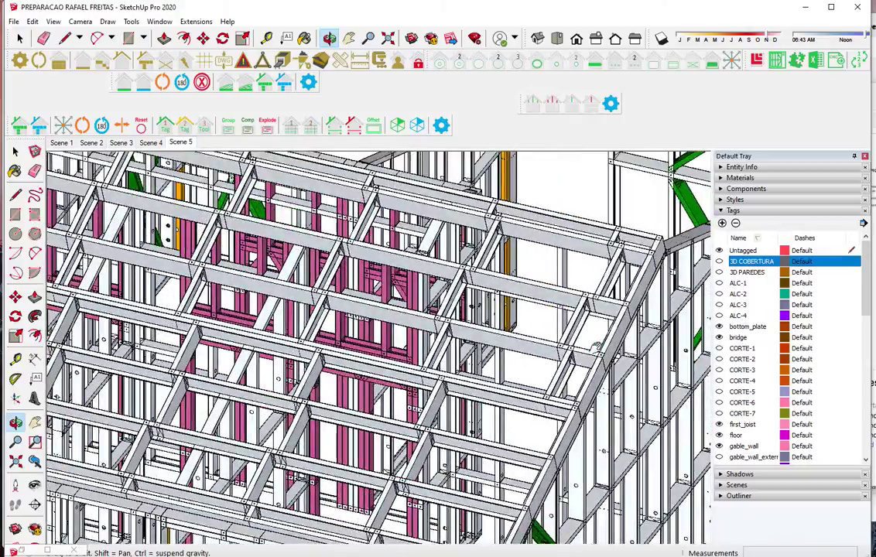
key("shift+z")
Toggle 3D COBERTURA on and off, then show PORTICOS and inspect the portal frames
left_click(718, 261)
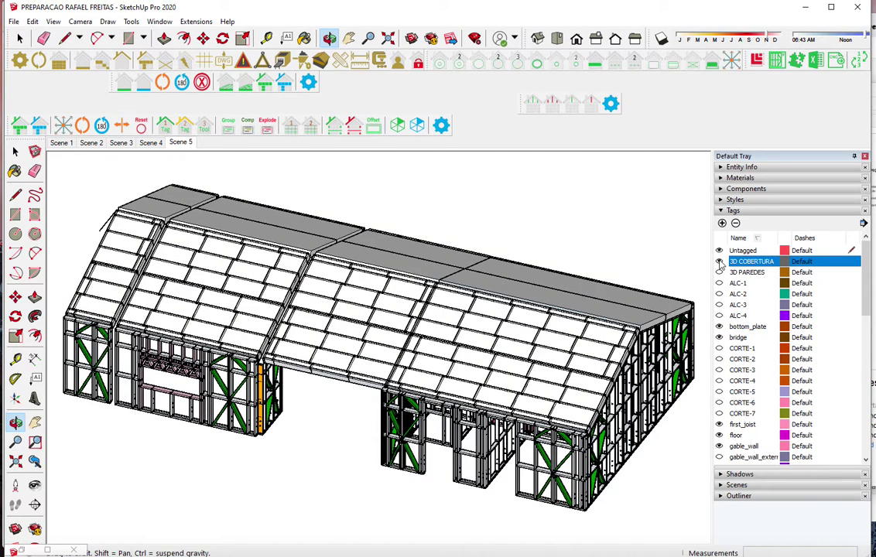
left_click(719, 261)
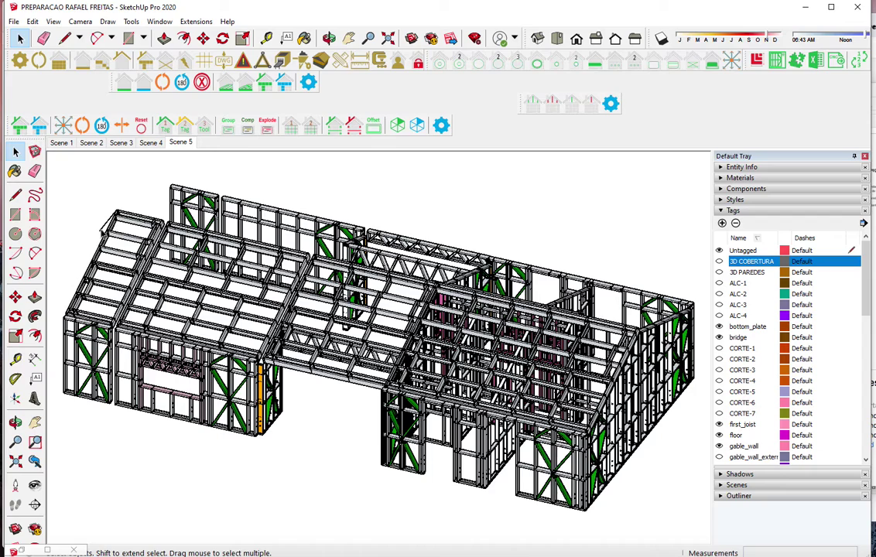
scroll(792, 402, "down", 4)
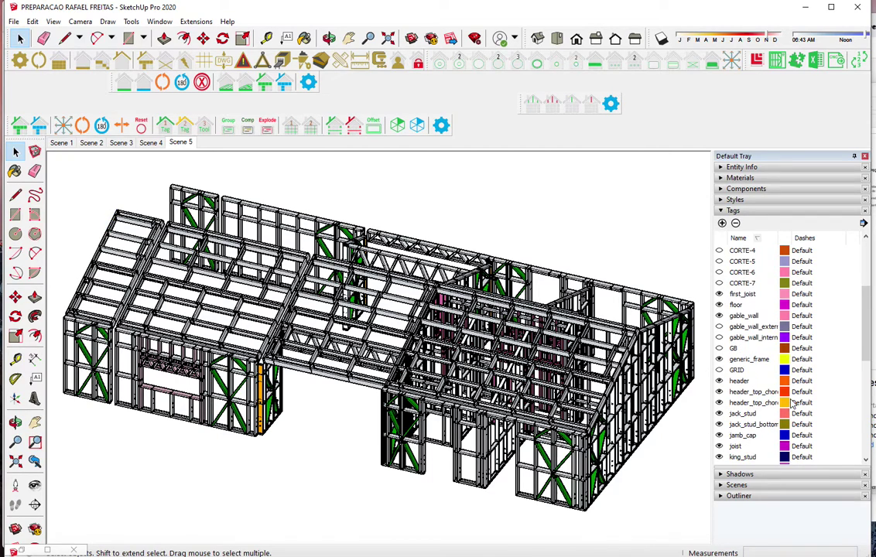
scroll(792, 402, "down", 6)
scroll(792, 403, "down", 3)
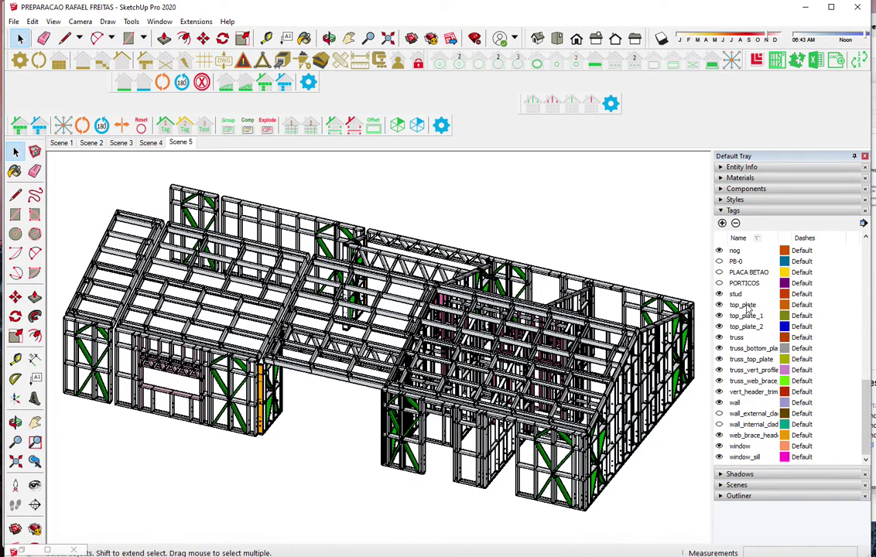
left_click(719, 283)
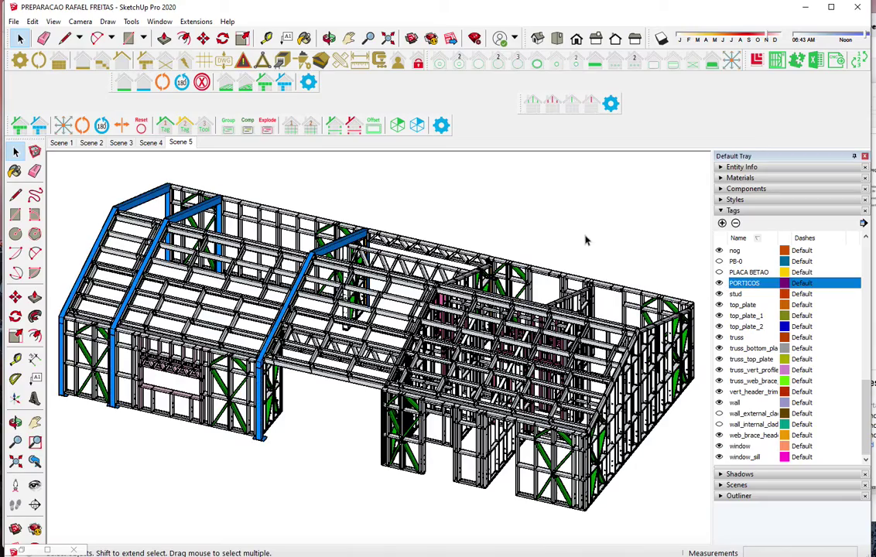
middle_click_drag(688, 312, 338, 385)
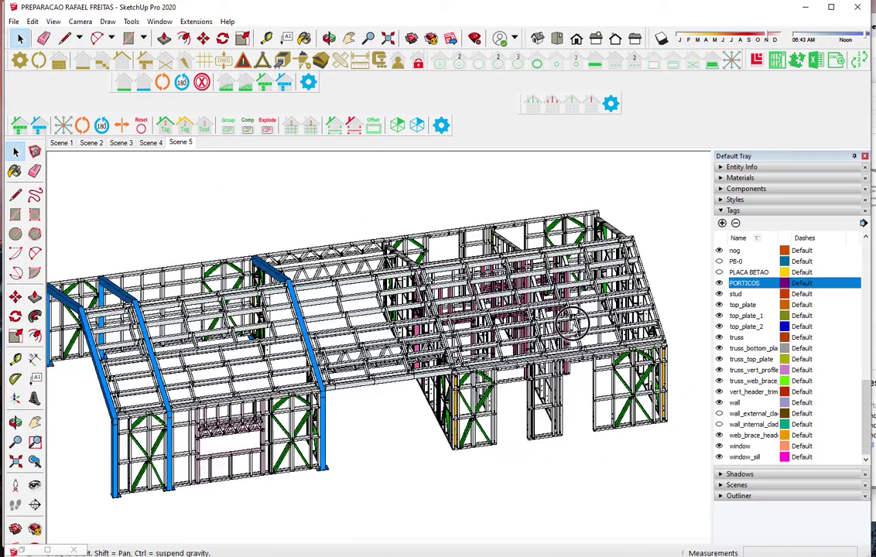
scroll(338, 384, "up", 3)
mouse_move(323, 407)
middle_mouse_down()
mouse_move(475, 378)
mouse_move(441, 405)
mouse_move(283, 434)
mouse_move(294, 452)
mouse_move(323, 434)
mouse_move(622, 445)
mouse_move(340, 361)
mouse_move(287, 363)
mouse_move(520, 374)
mouse_move(661, 328)
mouse_move(668, 336)
mouse_move(719, 319)
middle_mouse_up()
scroll(282, 433, "down", 3)
scroll(297, 458, "up", 2)
scroll(622, 446, "up", 2)
scroll(520, 374, "up", 3)
scroll(520, 375, "down", 3)
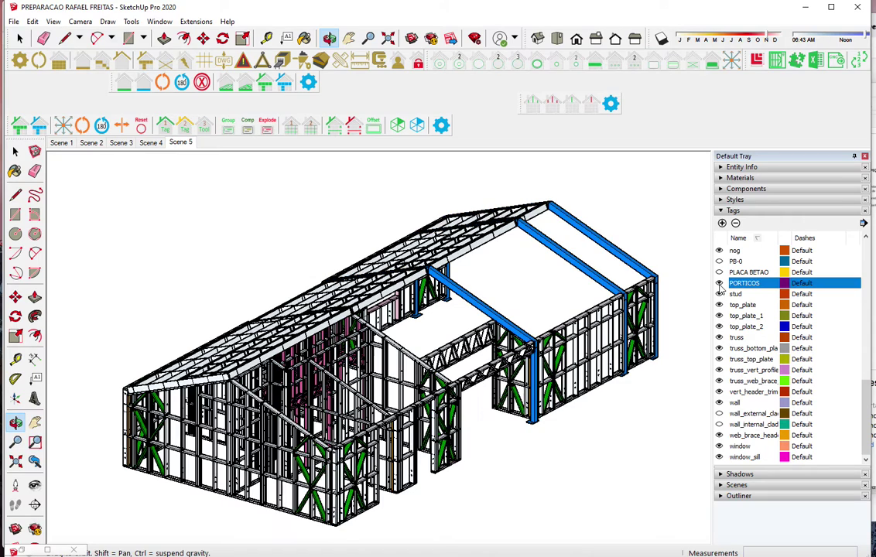
Hide the PORTICOS, wall and gable_wall tags and show 3D COBERTURA again
left_click(720, 283)
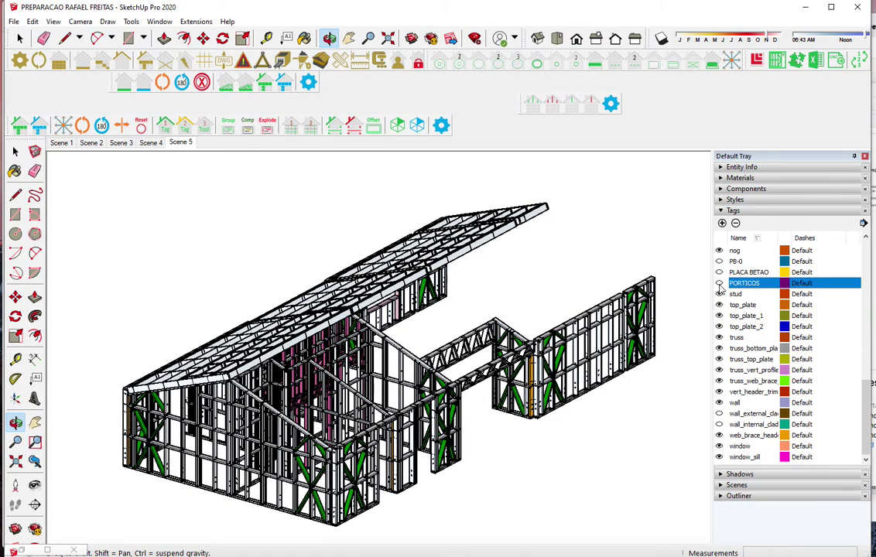
left_click(719, 403)
scroll(739, 341, "up", 1)
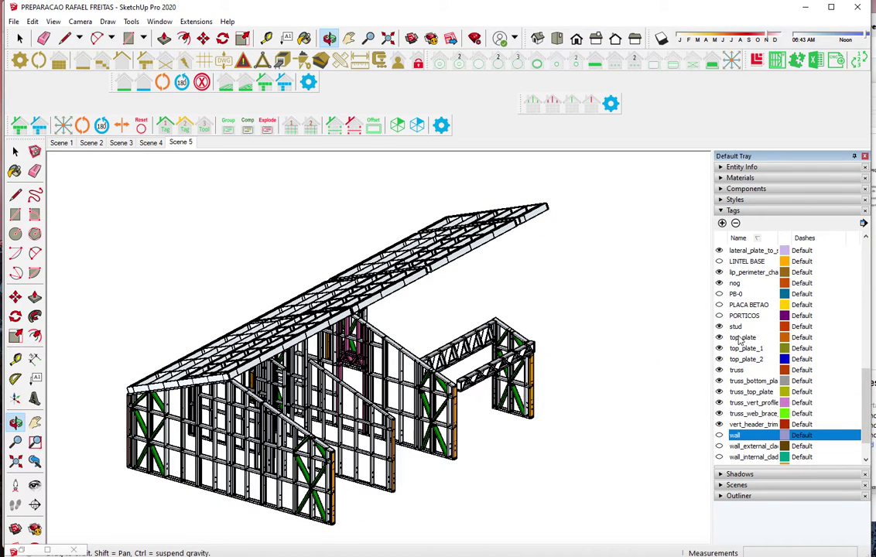
scroll(739, 341, "up", 1)
scroll(739, 341, "up", 1)
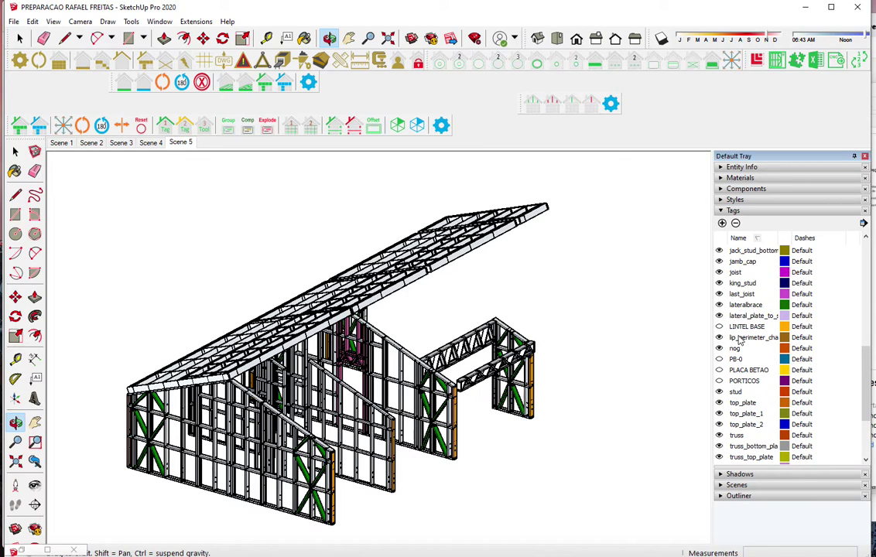
scroll(739, 341, "up", 2)
scroll(739, 341, "up", 1)
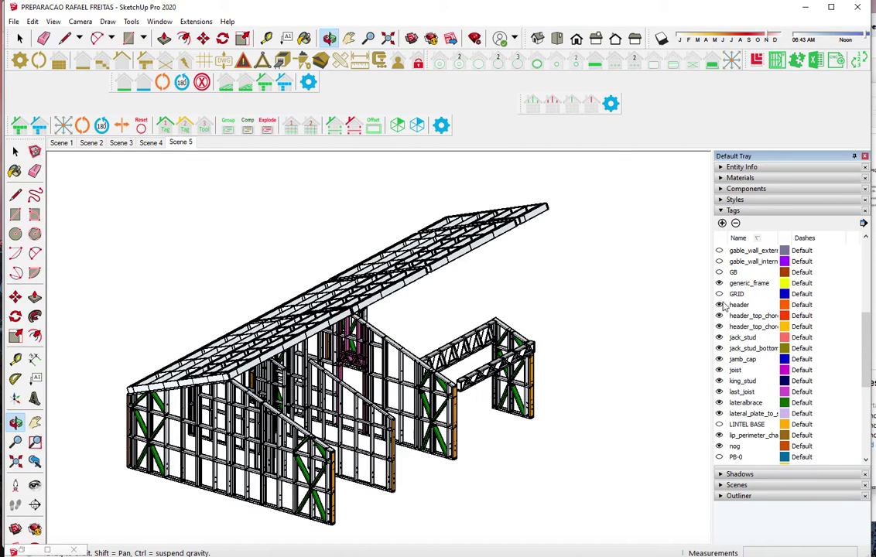
scroll(724, 307, "up", 1)
left_click(719, 272)
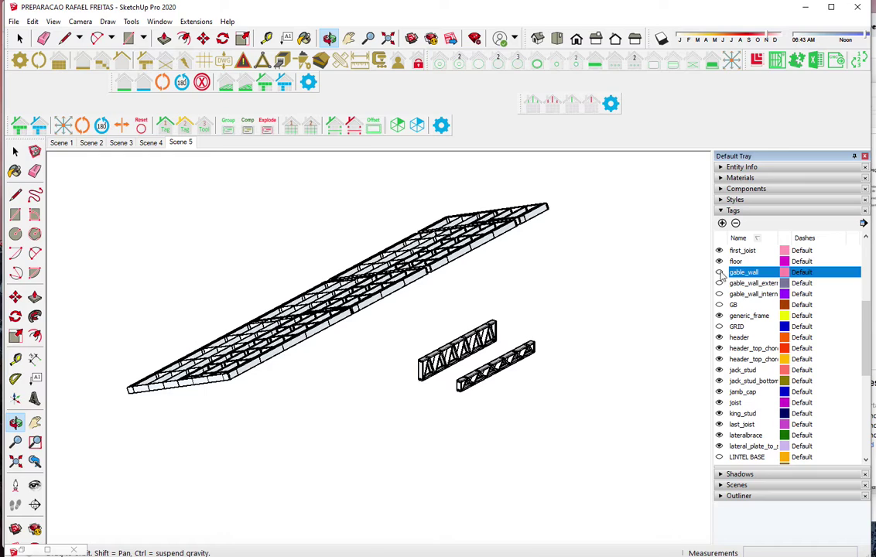
scroll(720, 275, "up", 1)
scroll(725, 276, "up", 3)
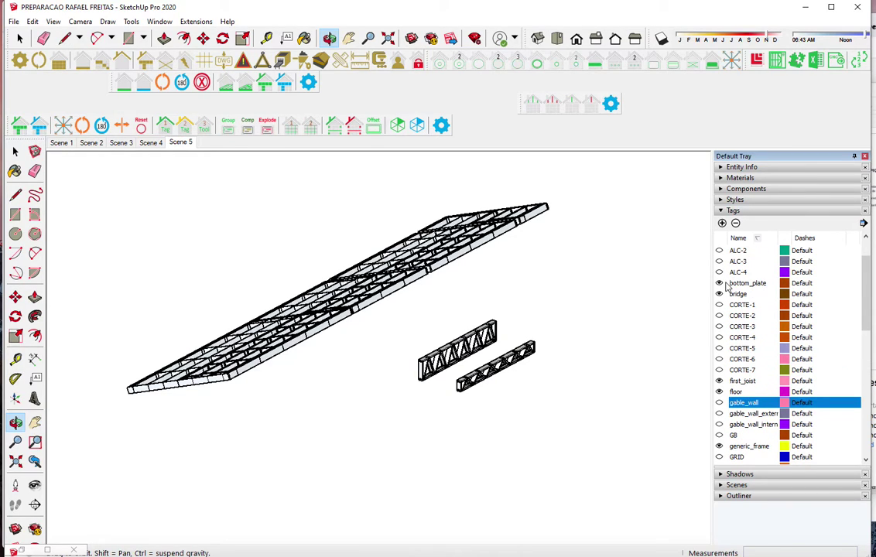
scroll(726, 287, "up", 1)
left_click(719, 262)
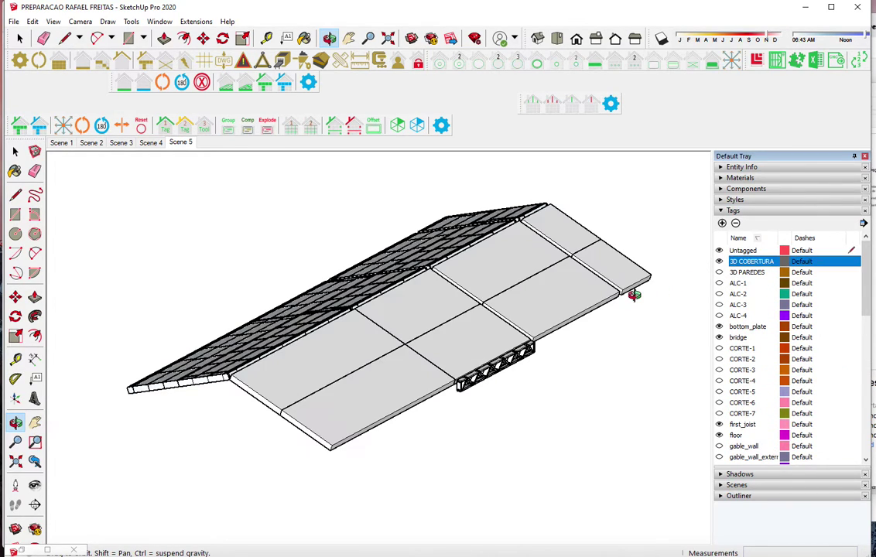
Draw a short reference line at the ridge end and select all the floor panel groups
key("l")
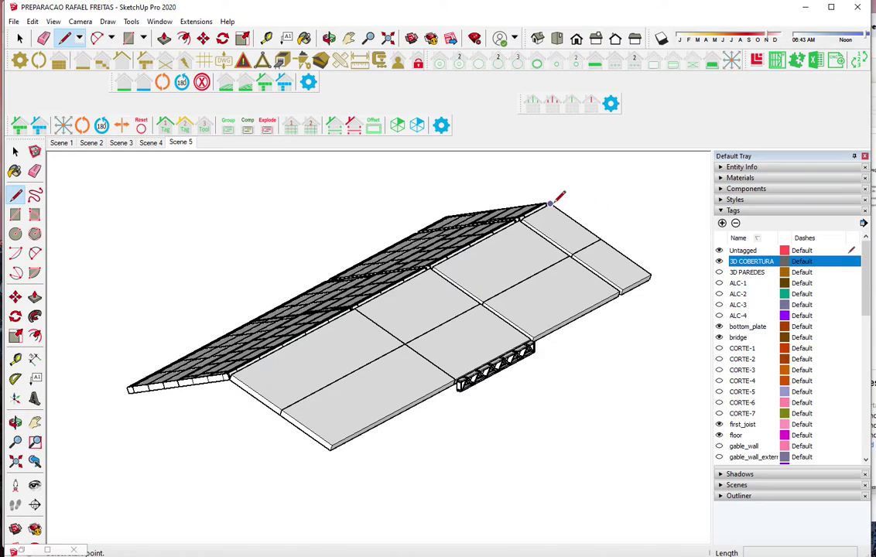
left_click(551, 203)
left_click(584, 212)
key("space")
left_click(551, 264)
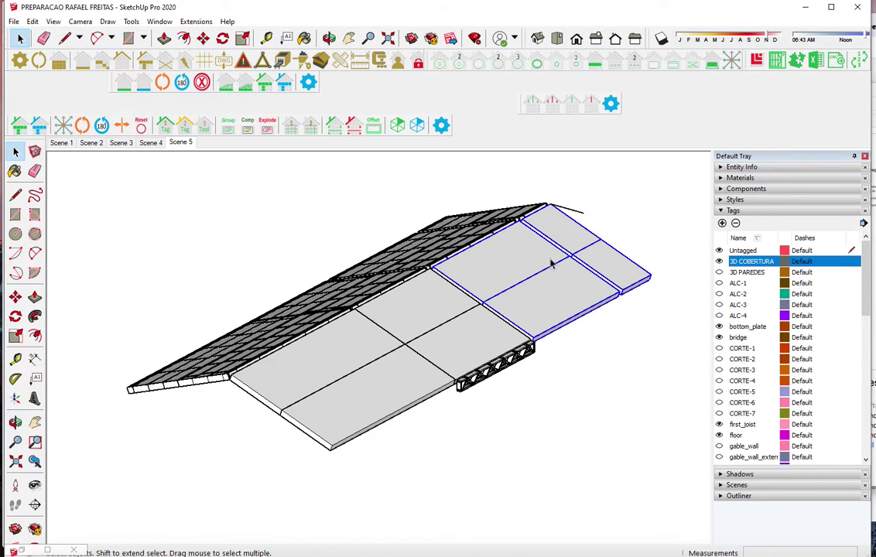
left_click(464, 335, "shift")
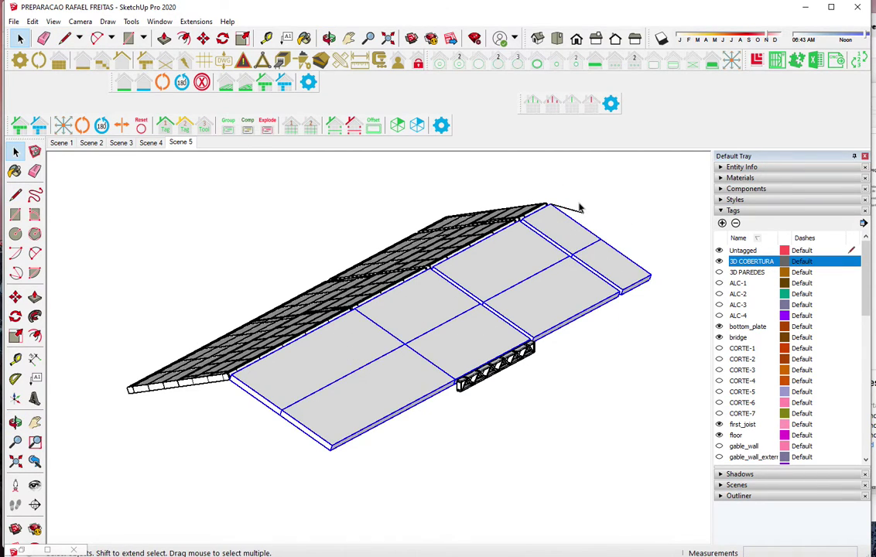
scroll(551, 209, "up", 2)
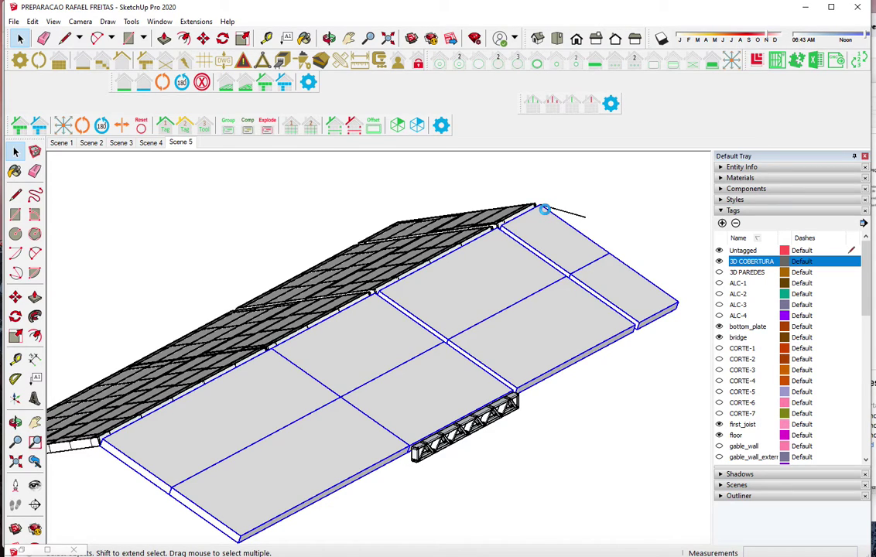
scroll(545, 209, "up", 2)
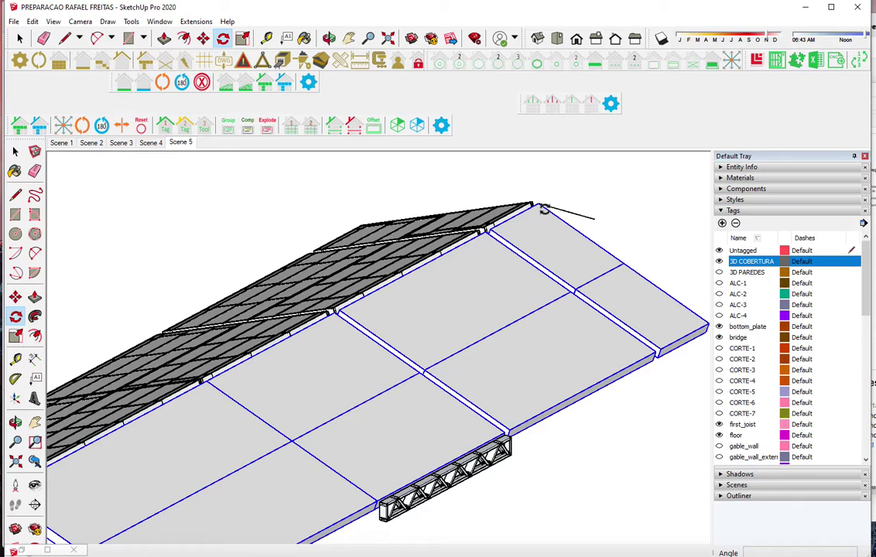
Rotate the selected slabs about 20.3° around the roof corner to match the slope
key("q")
scroll(540, 203, "up", 2)
scroll(540, 202, "up", 1)
scroll(529, 205, "up", 1)
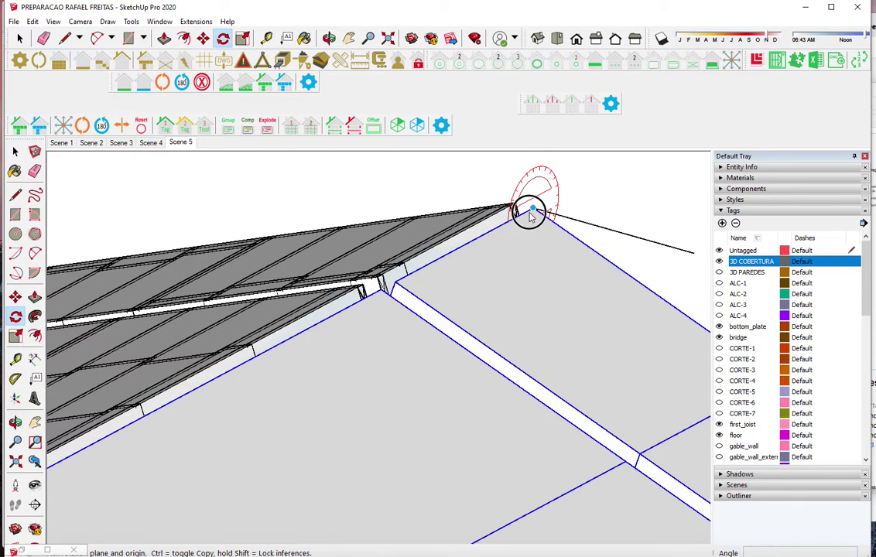
left_click(534, 210)
left_click(568, 232)
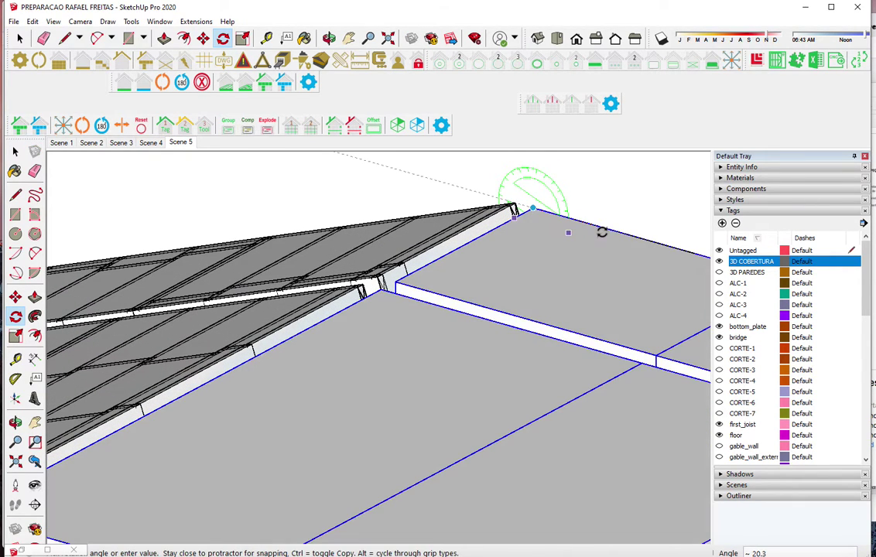
key("space")
scroll(602, 234, "down", 2)
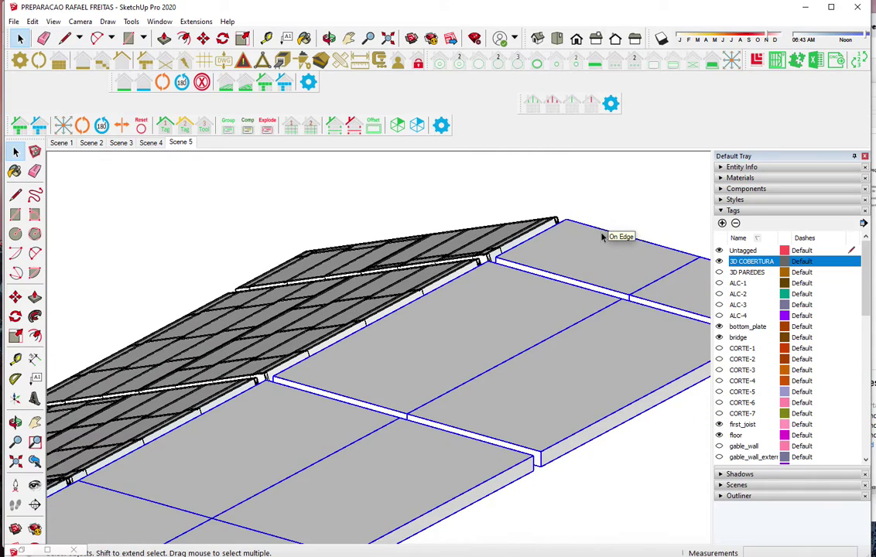
key("ctrl+z")
key("q")
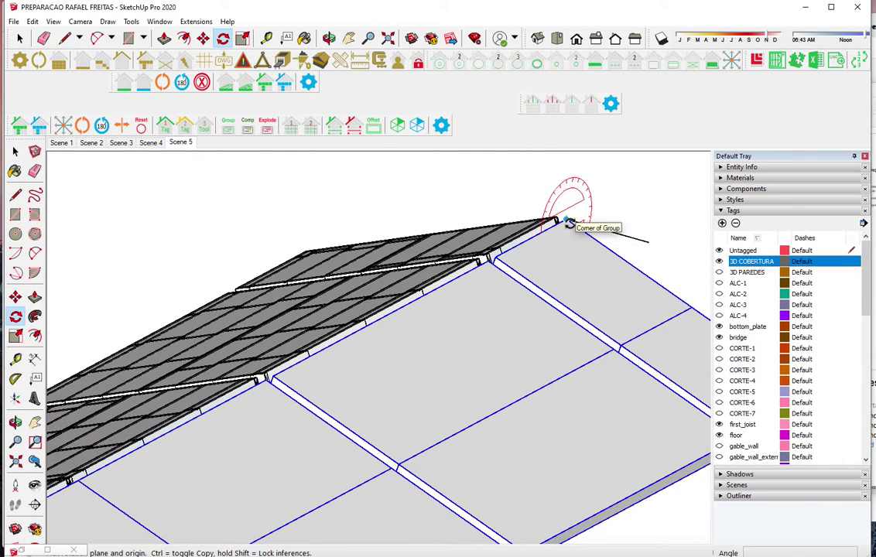
left_click(565, 221)
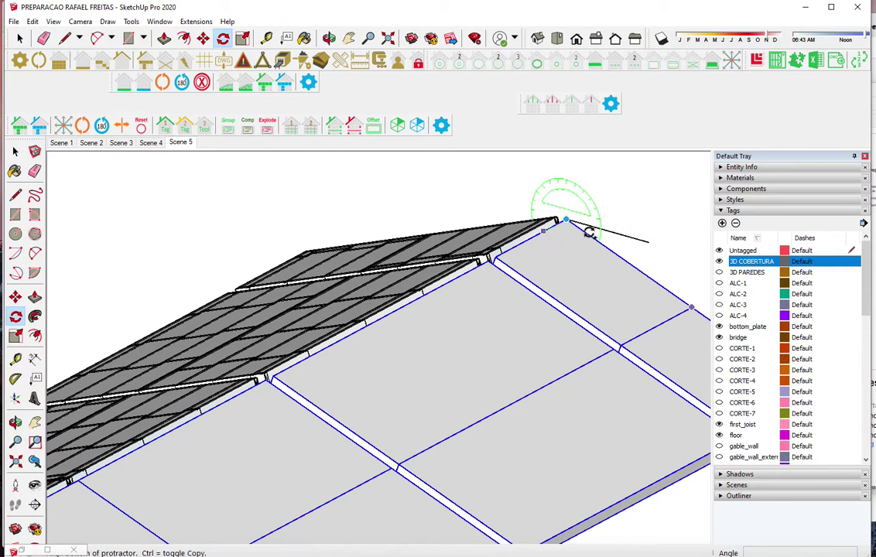
left_click(596, 238)
left_click(633, 234)
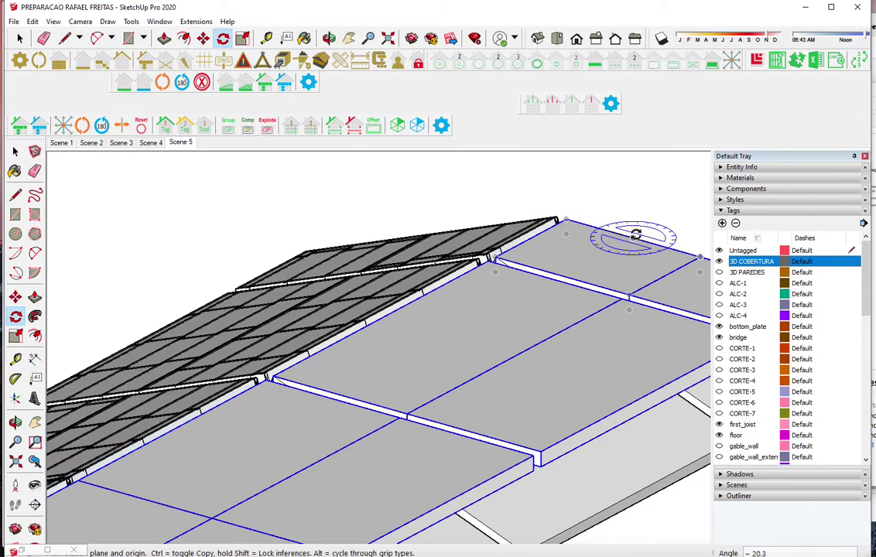
Lower the tilted slabs 100 mm vertically, deselect them and check them against the roof
key("m")
left_click(642, 215)
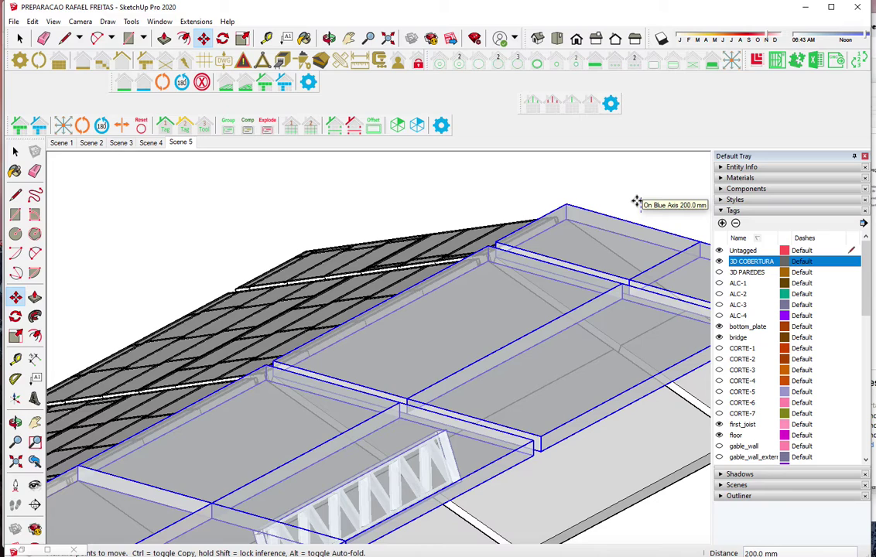
type("100")
left_click(636, 202)
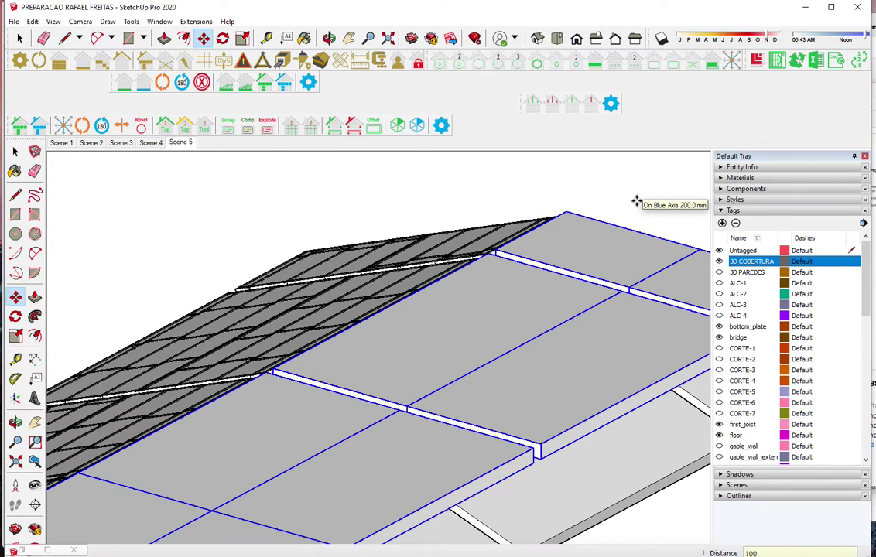
key("space")
left_click(612, 202)
mouse_move(428, 257)
middle_mouse_down()
mouse_move(527, 274)
mouse_move(596, 316)
mouse_move(436, 161)
middle_mouse_up()
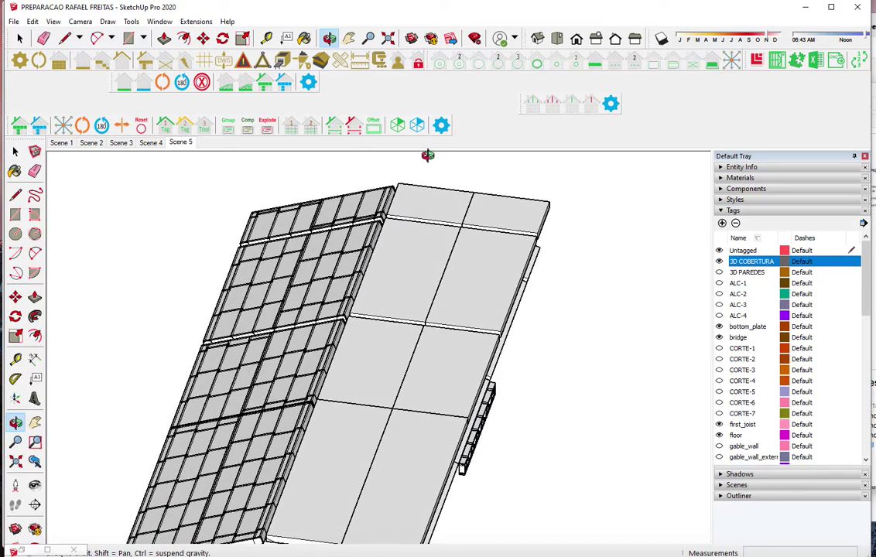
Generate 600 mm steel floor joist framing on the first deck panel beside the roof
left_click(504, 237)
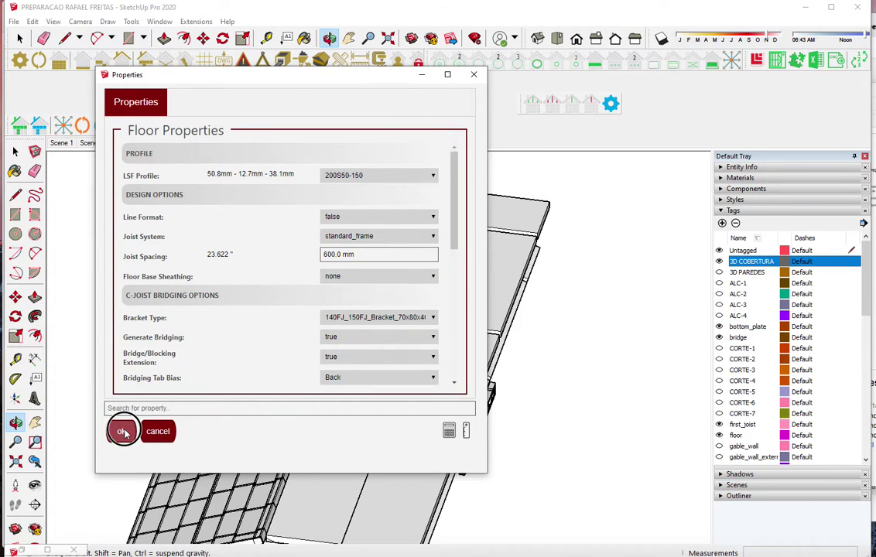
left_click(124, 433)
left_click(418, 173)
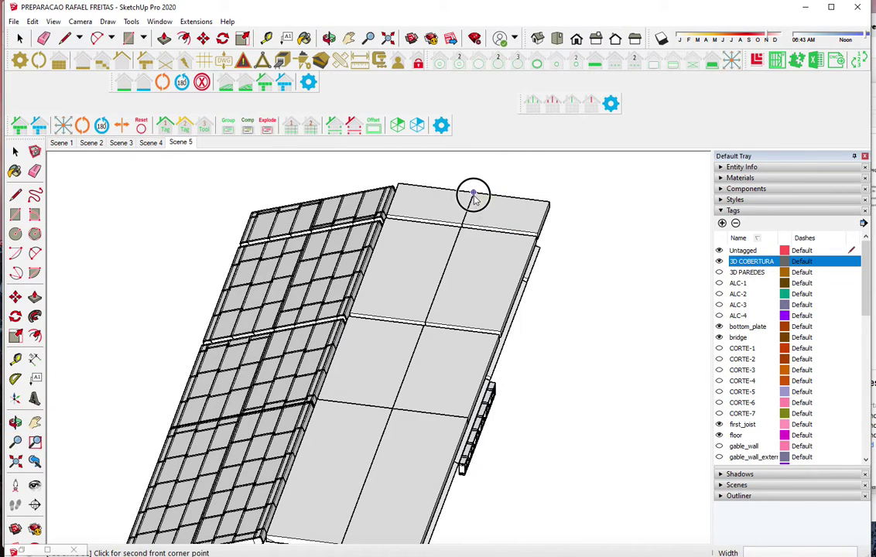
left_click(397, 217)
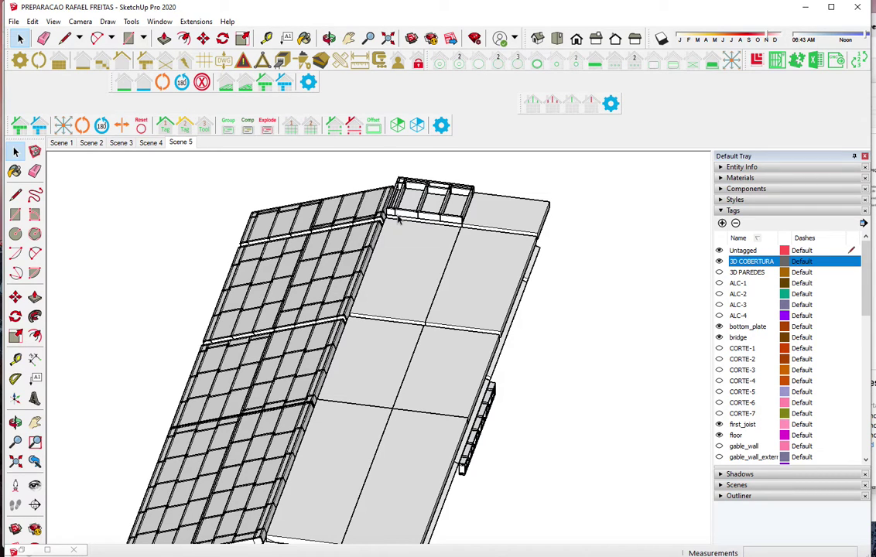
scroll(446, 178, "up", 2)
scroll(438, 188, "up", 3)
scroll(437, 188, "up", 2)
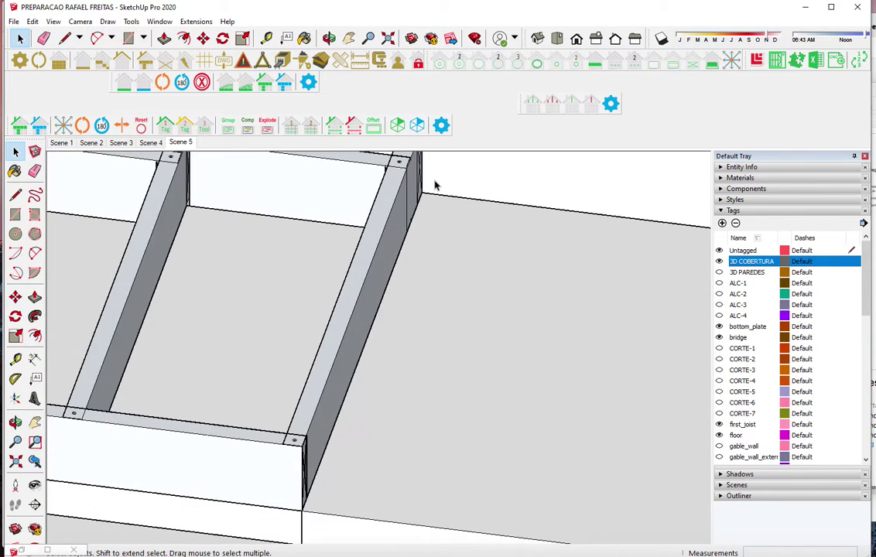
scroll(434, 185, "up", 2)
mouse_move(453, 244)
middle_mouse_down()
mouse_move(376, 284)
mouse_move(416, 195)
mouse_move(289, 167)
middle_mouse_up()
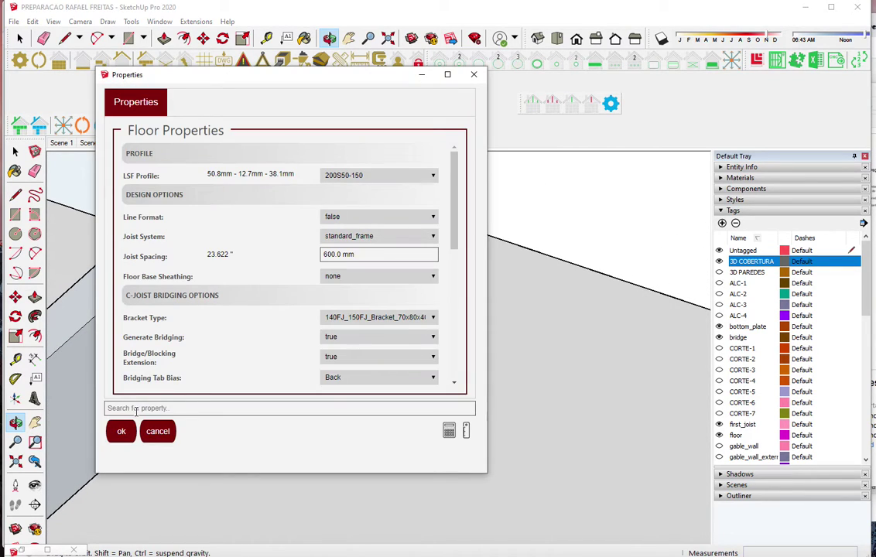
Frame the second deck panel with joists, from its slab front corners to its back corner
key("Return")
left_click(380, 177)
scroll(255, 270, "down", 2)
scroll(255, 271, "down", 3)
scroll(256, 271, "down", 3)
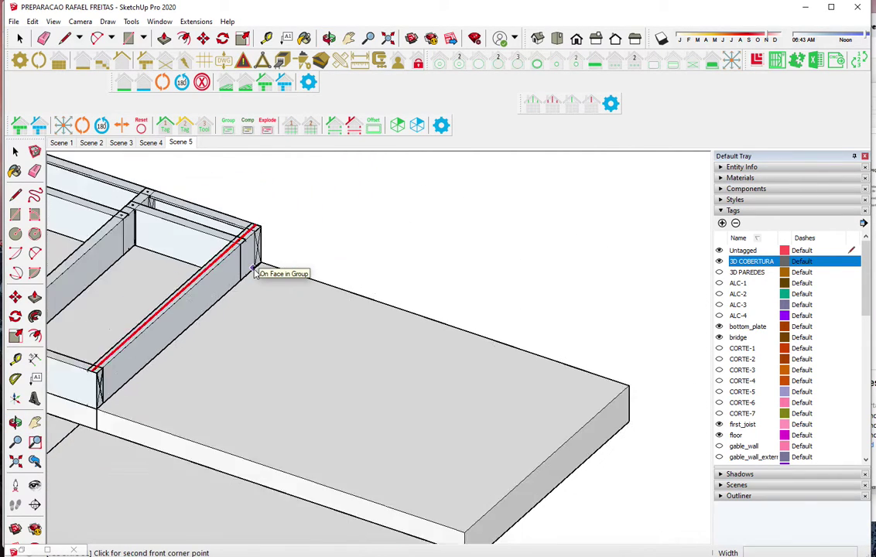
scroll(255, 270, "down", 2)
left_click(533, 358)
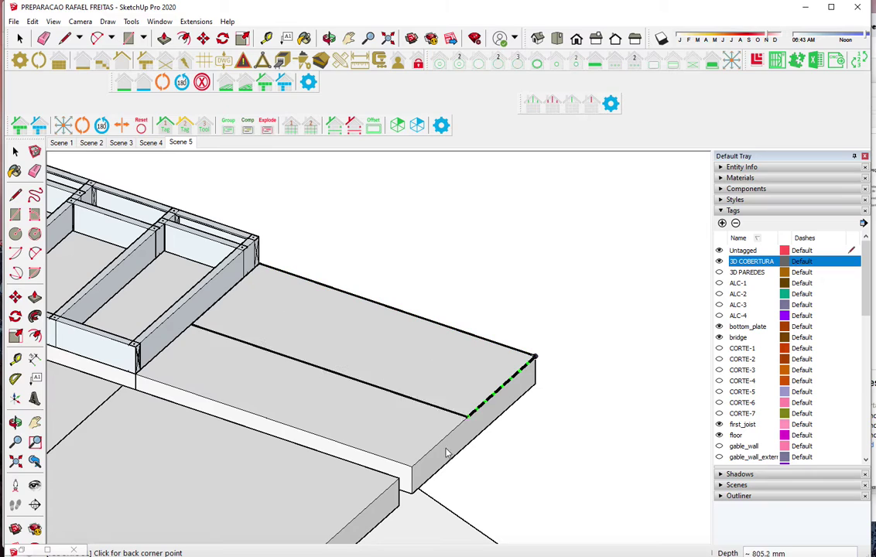
left_click(414, 470)
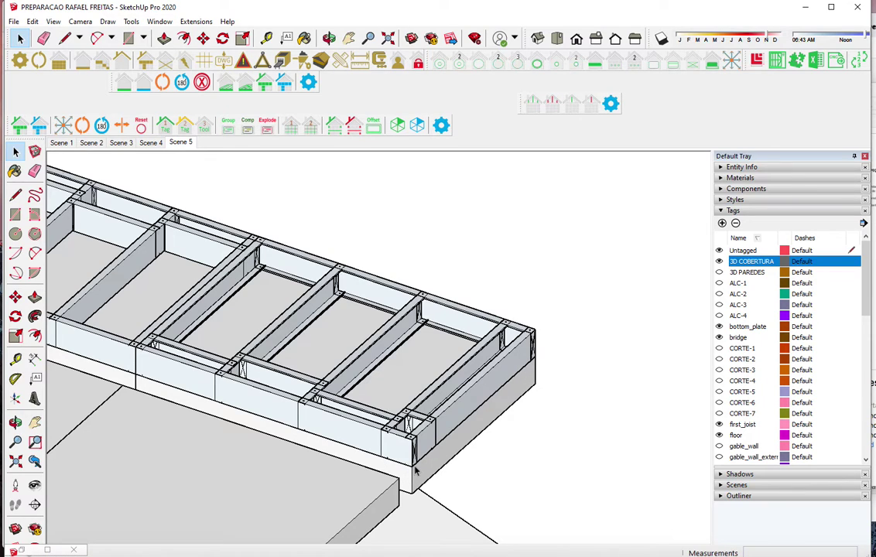
scroll(241, 394, "down", 2)
scroll(241, 394, "up", 2)
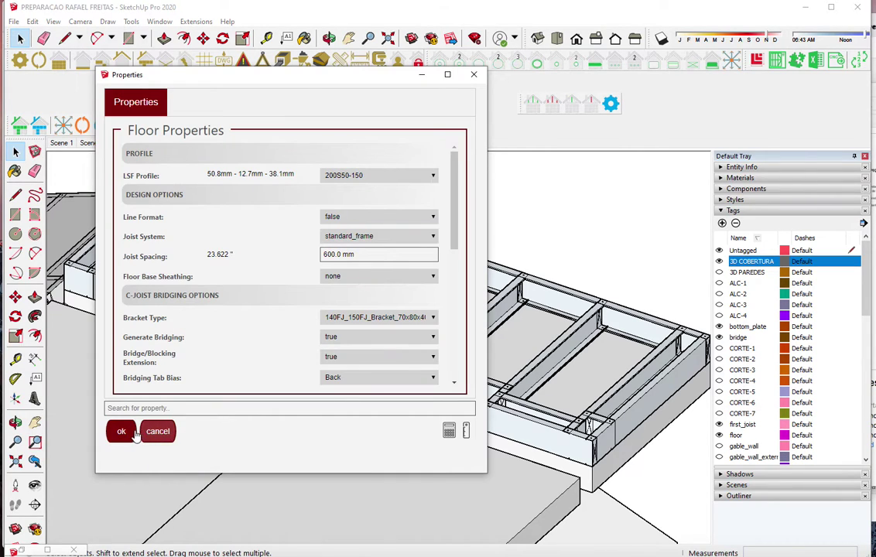
Frame the next deck panel with 600 mm floor joists using the same floor properties
left_click(119, 430)
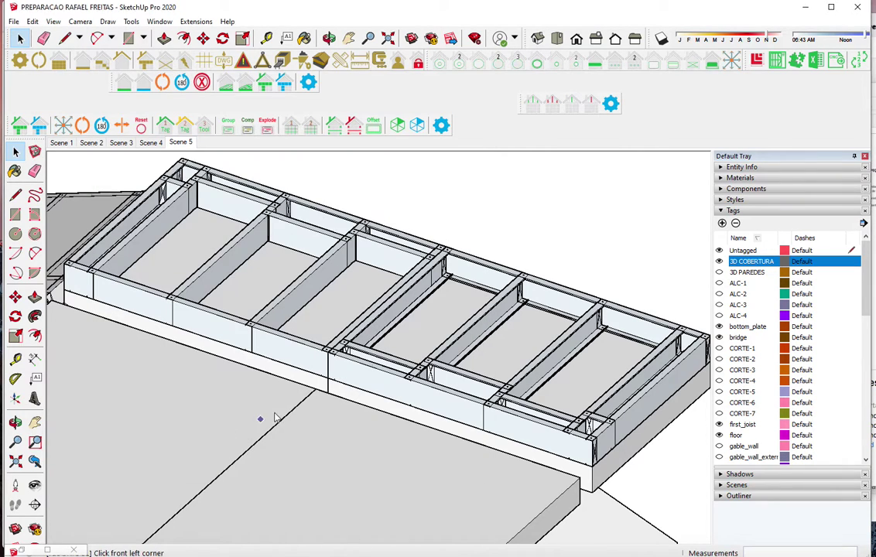
left_click(281, 350)
scroll(280, 349, "down", 2)
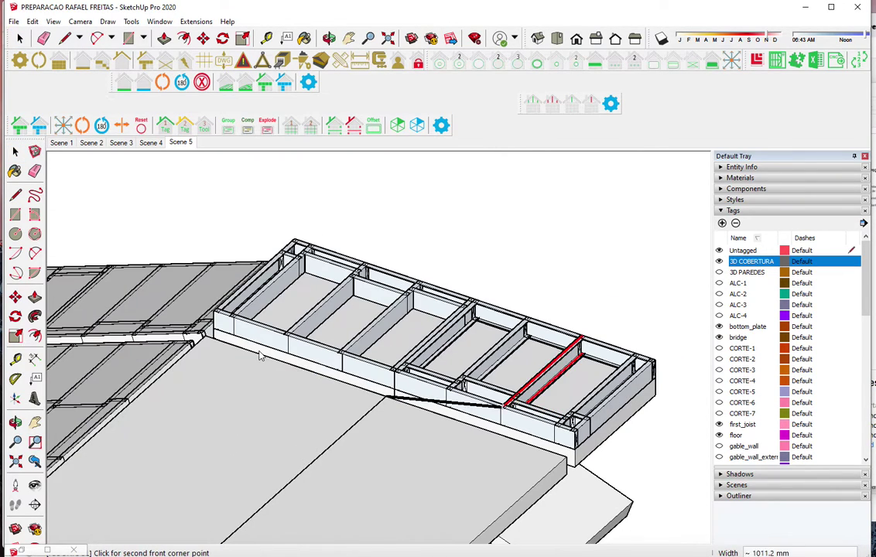
left_click(208, 340)
scroll(459, 308, "down", 3)
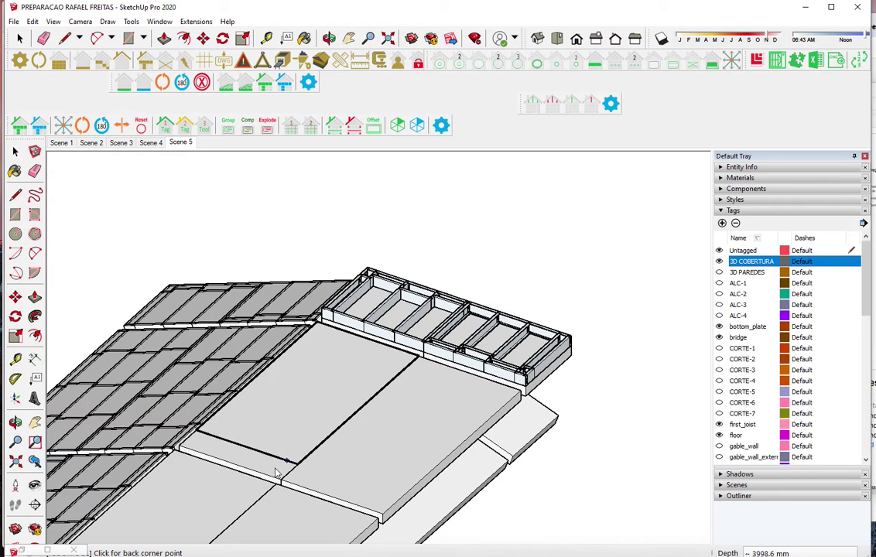
left_click(269, 479)
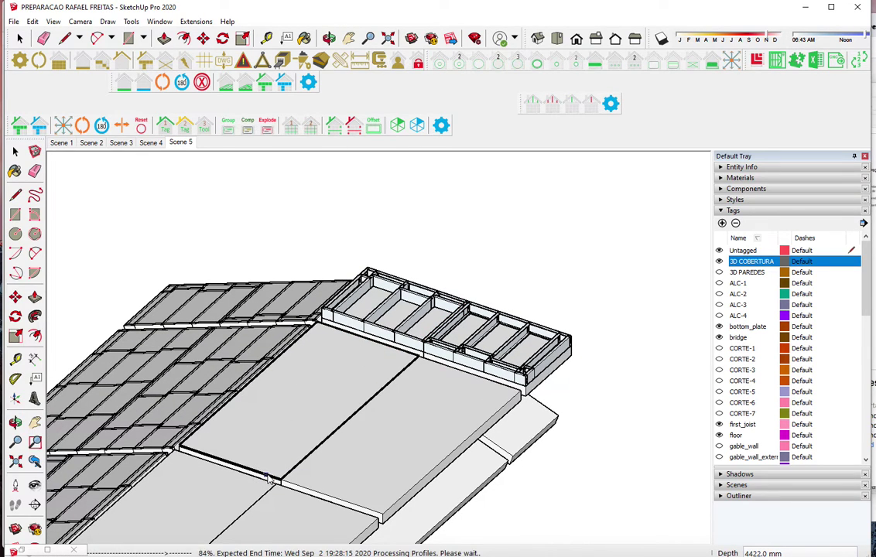
scroll(456, 422, "up", 2)
scroll(519, 377, "up", 2)
scroll(519, 377, "up", 3)
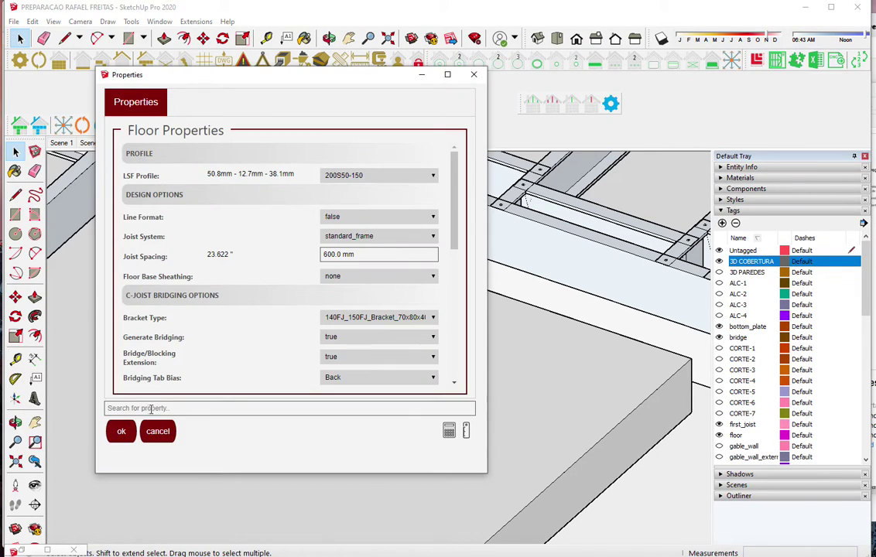
Add joist framing on the front slab panel, running from the wall corner to the slab edge
left_click(119, 429)
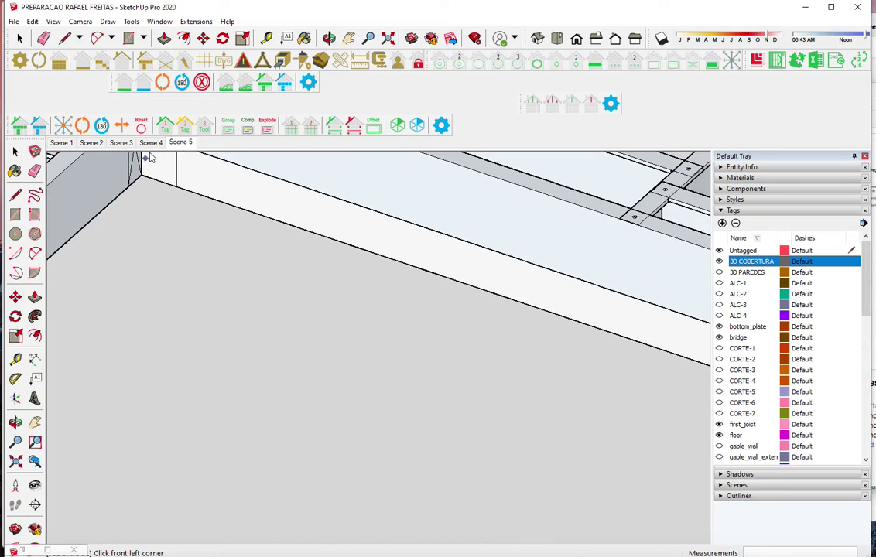
scroll(123, 244, "up", 5)
scroll(123, 244, "up", 2)
scroll(122, 239, "up", 2)
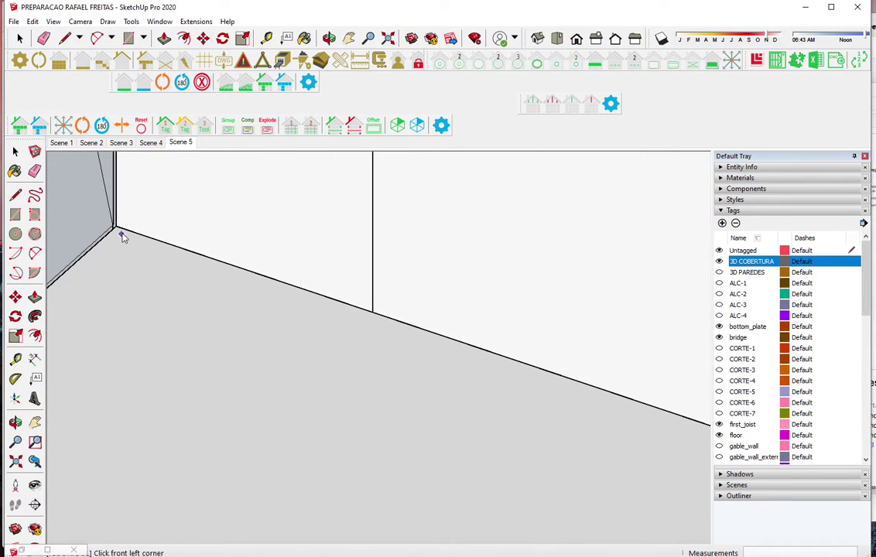
left_click(116, 228)
scroll(117, 230, "down", 1)
scroll(118, 230, "down", 2)
scroll(118, 230, "down", 1)
scroll(117, 228, "down", 1)
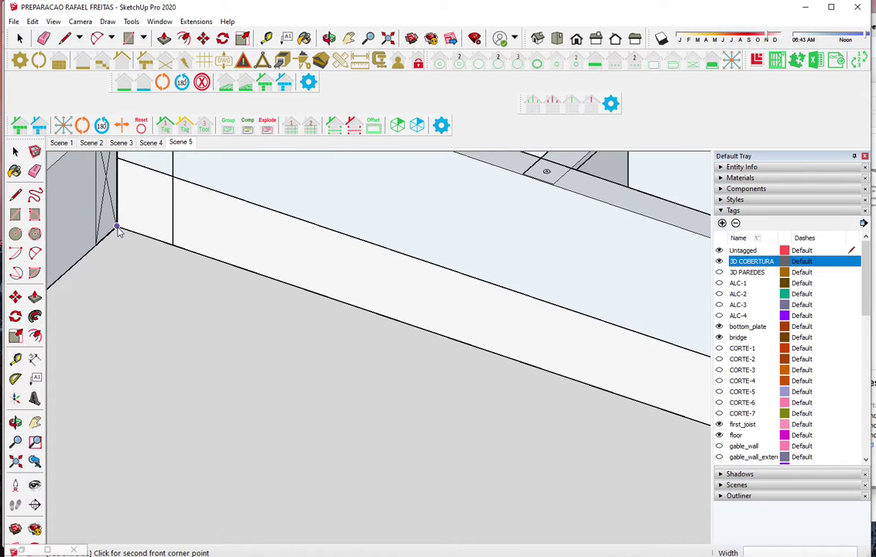
scroll(117, 229, "down", 1)
scroll(116, 228, "down", 1)
scroll(117, 228, "down", 2)
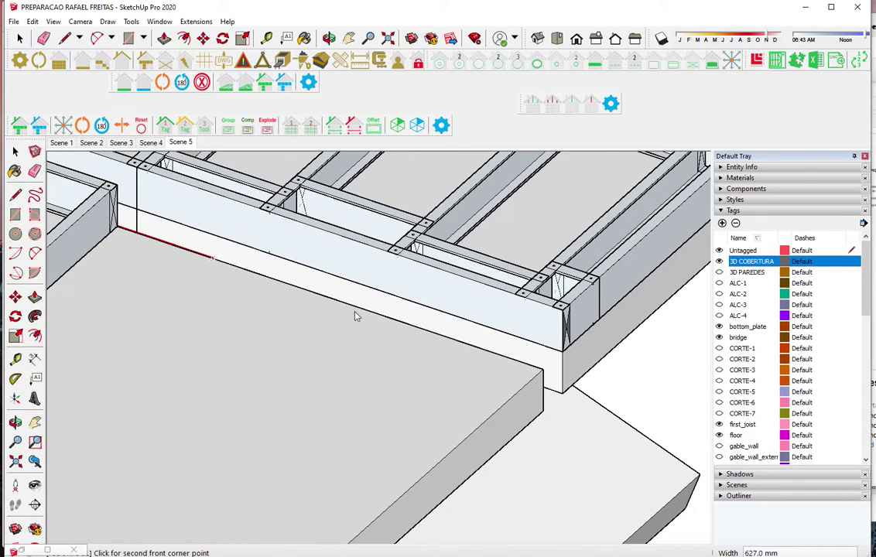
left_click(542, 370)
scroll(580, 307, "down", 1)
scroll(582, 309, "down", 2)
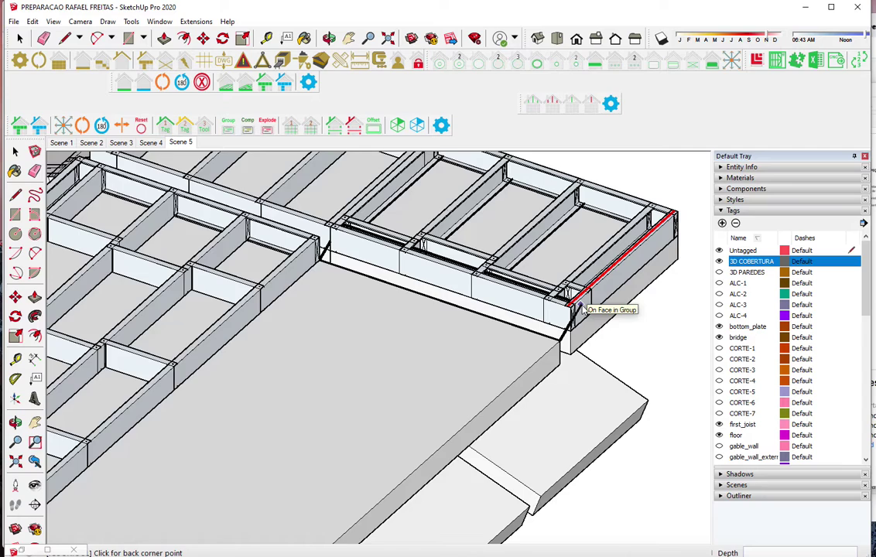
scroll(581, 308, "down", 2)
scroll(584, 308, "down", 1)
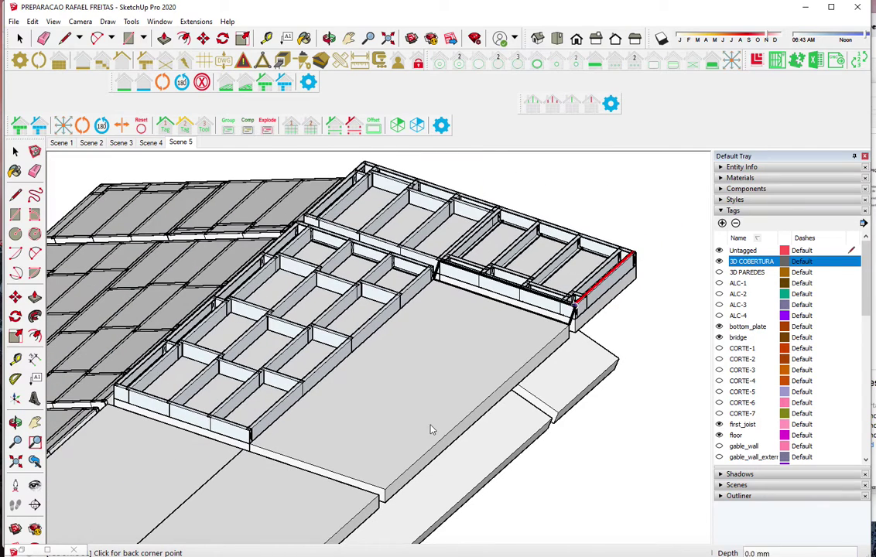
left_click(382, 494)
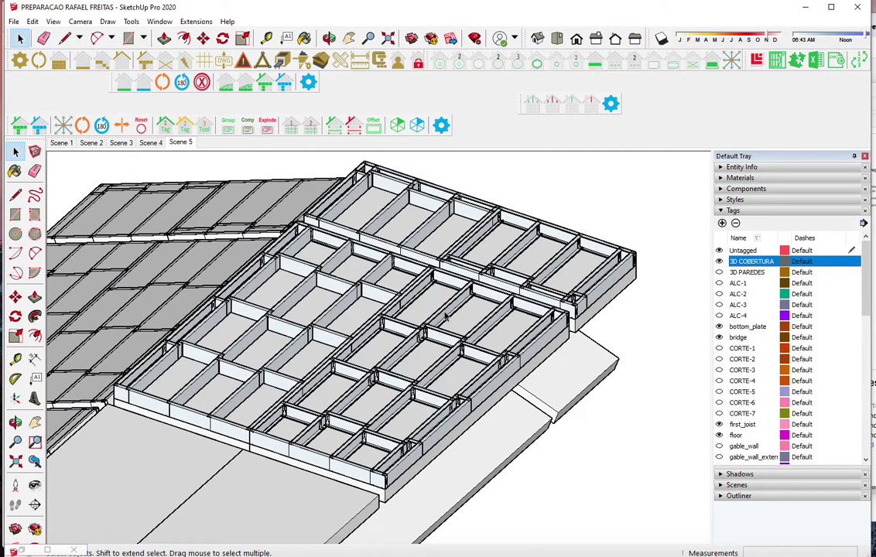
scroll(511, 265, "down", 2)
scroll(261, 429, "up", 2)
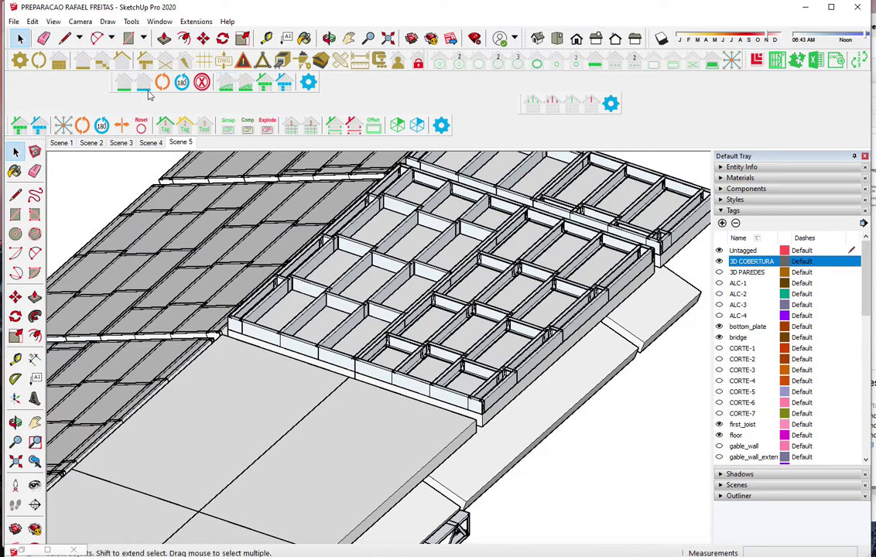
double_click(250, 260)
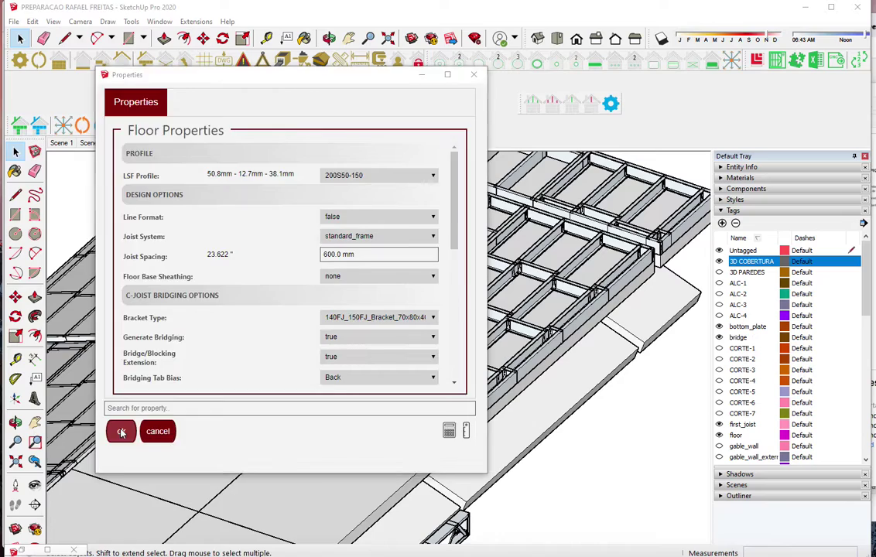
Frame a 2000 mm-wide floor panel with 600 mm joists on the remaining slab
left_click(122, 433)
left_click(231, 349)
scroll(228, 350, "up", 2)
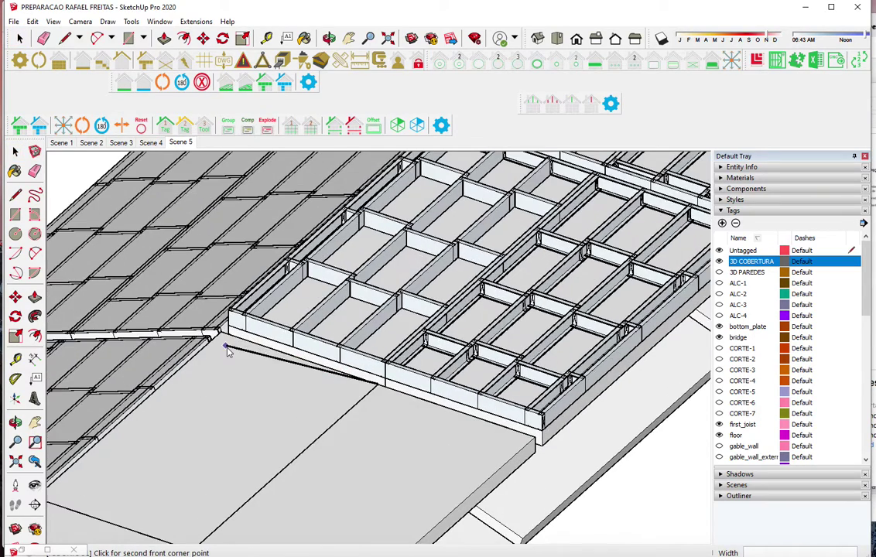
scroll(228, 351, "up", 3)
scroll(220, 340, "up", 3)
left_click(200, 284)
scroll(255, 252, "down", 2)
scroll(275, 245, "down", 2)
scroll(283, 246, "down", 2)
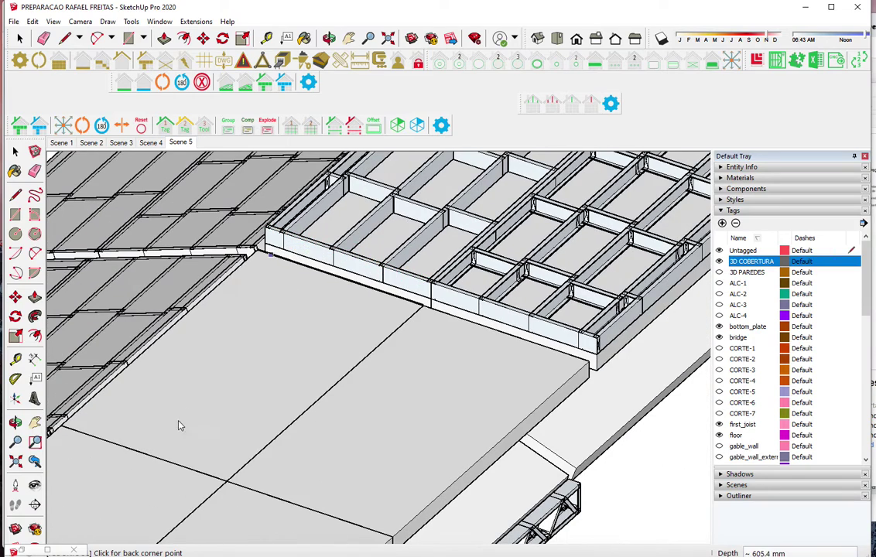
left_click(158, 460)
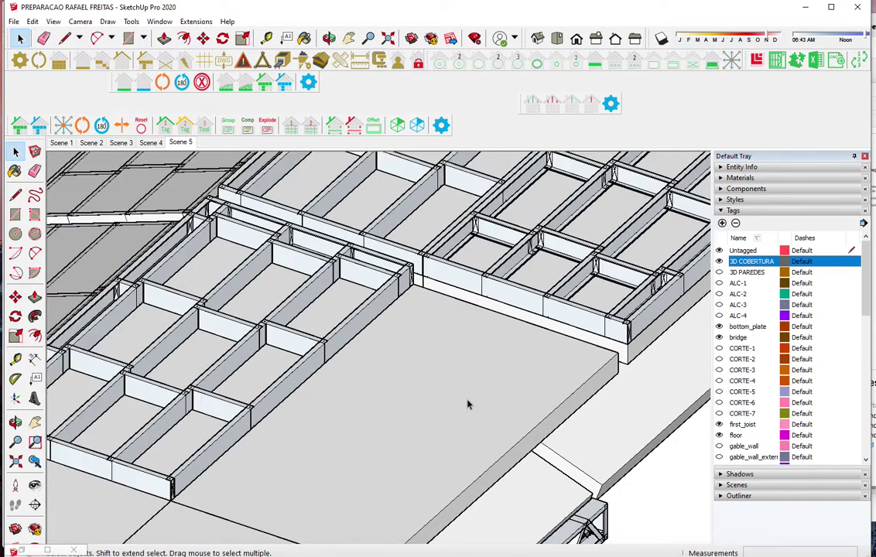
scroll(467, 404, "up", 1)
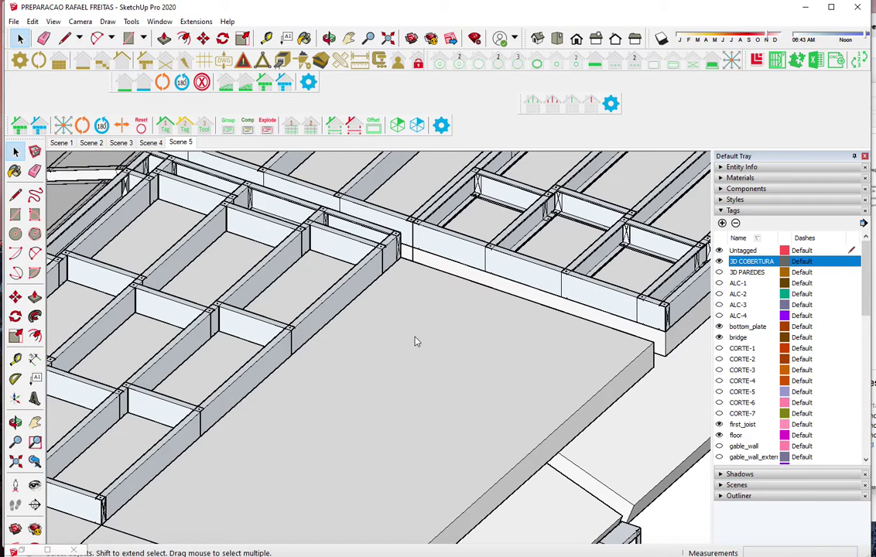
Add another joist floor panel with the F floor tool and inspect the generated framing
key("f")
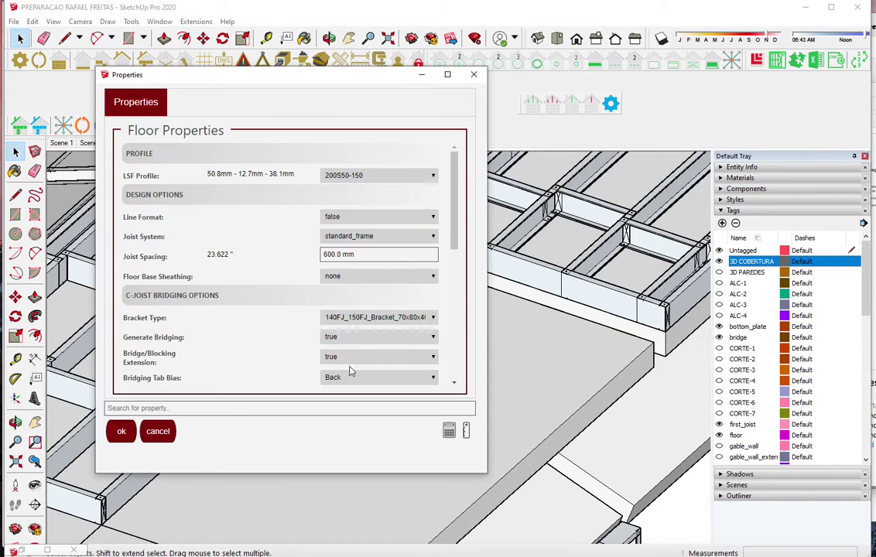
left_click(116, 427)
scroll(409, 275, "up", 2)
scroll(415, 254, "up", 2)
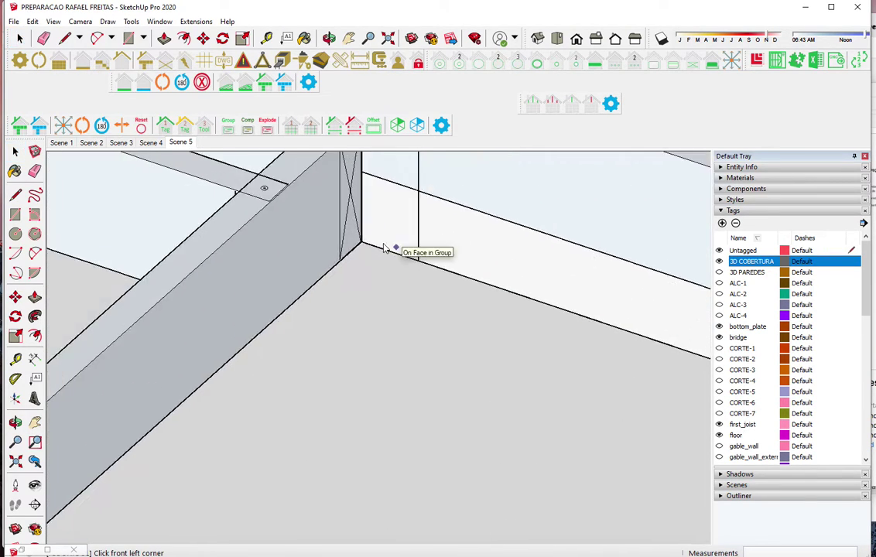
scroll(387, 248, "up", 2)
scroll(378, 242, "up", 1)
scroll(352, 258, "up", 1)
left_click(294, 258)
scroll(222, 270, "down", 1)
scroll(221, 270, "down", 1)
scroll(221, 270, "down", 2)
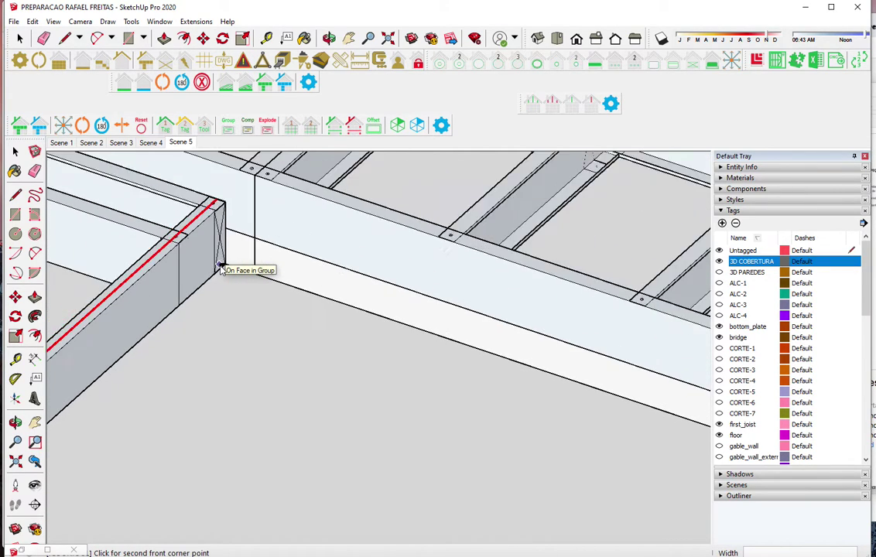
scroll(221, 270, "down", 2)
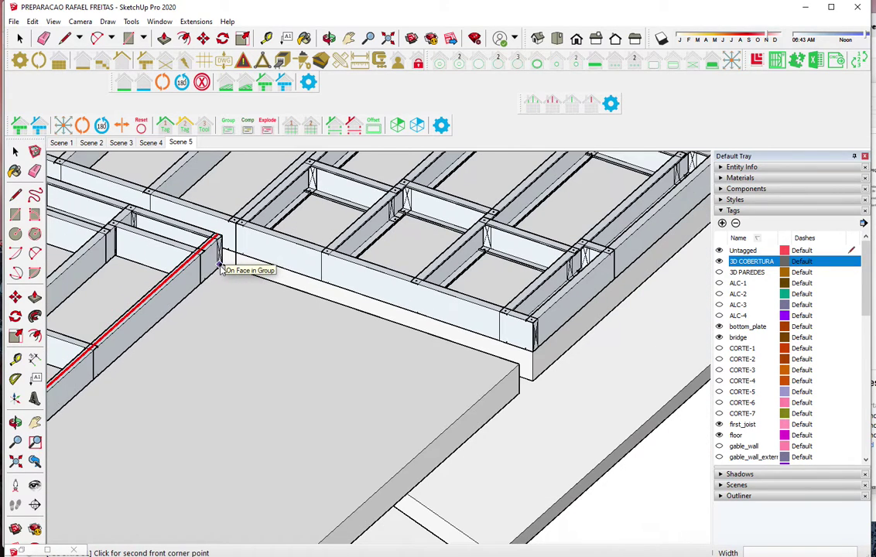
left_click(518, 367)
scroll(553, 283, "down", 2)
middle_click_drag(553, 283, 383, 442)
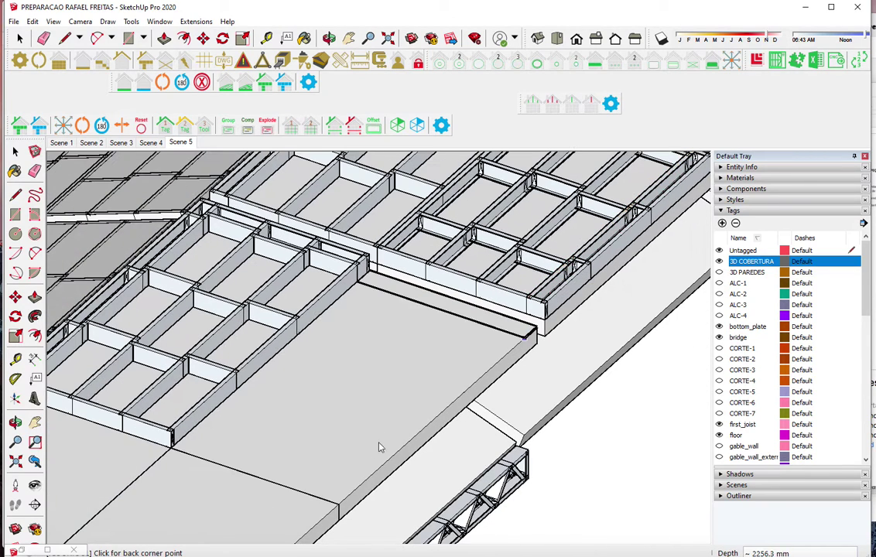
left_click(336, 503)
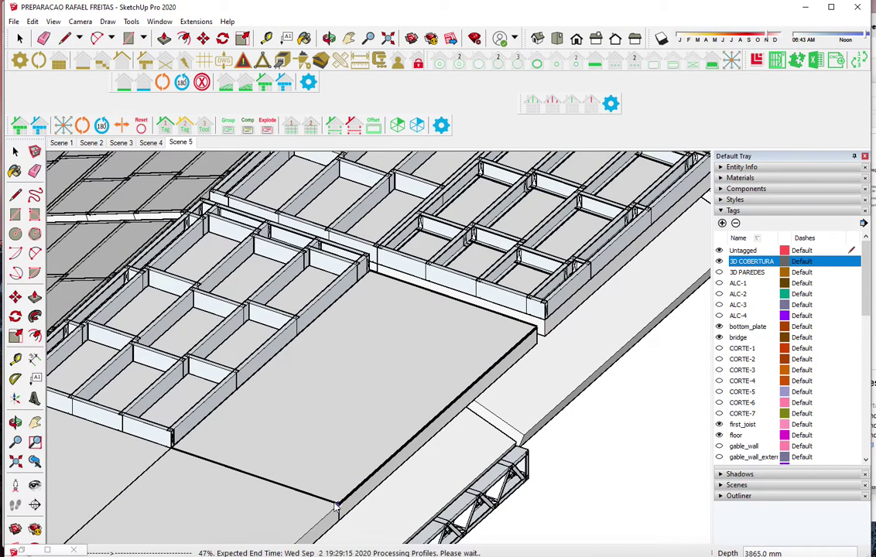
mouse_move(336, 505)
middle_mouse_down()
mouse_move(472, 431)
mouse_move(175, 453)
mouse_move(336, 465)
middle_mouse_up()
scroll(336, 467, "up", 3)
scroll(271, 442, "up", 3)
scroll(291, 461, "up", 3)
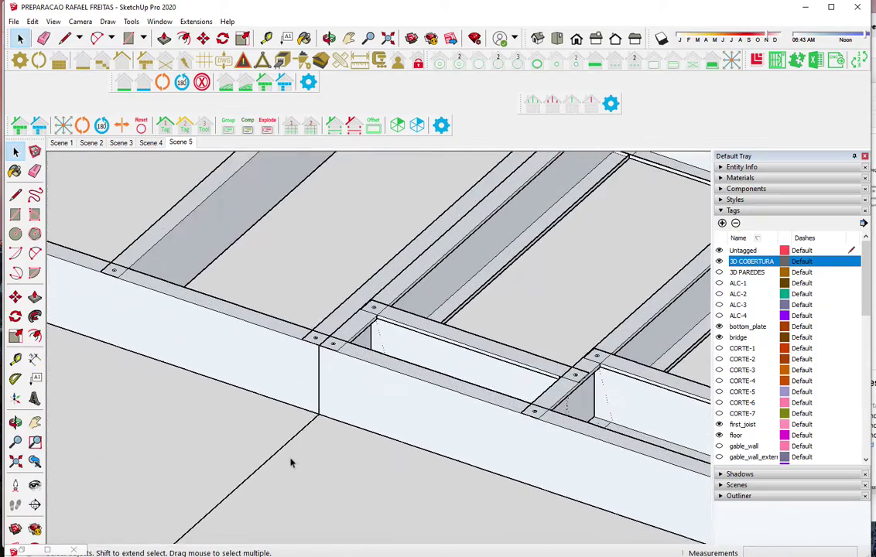
Frame the floor area starting at the wall–floor corner with 600 mm joists
left_click(124, 87)
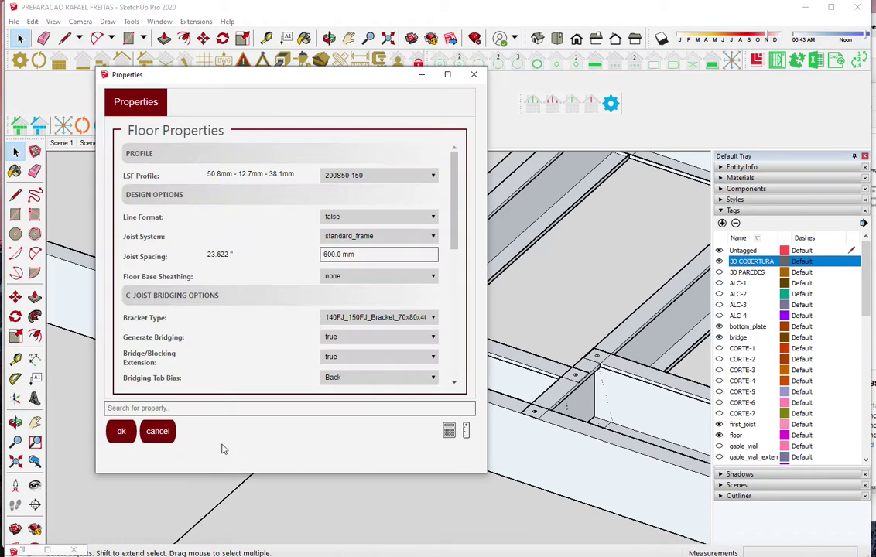
left_click(123, 430)
scroll(326, 438, "up", 3)
scroll(306, 398, "up", 2)
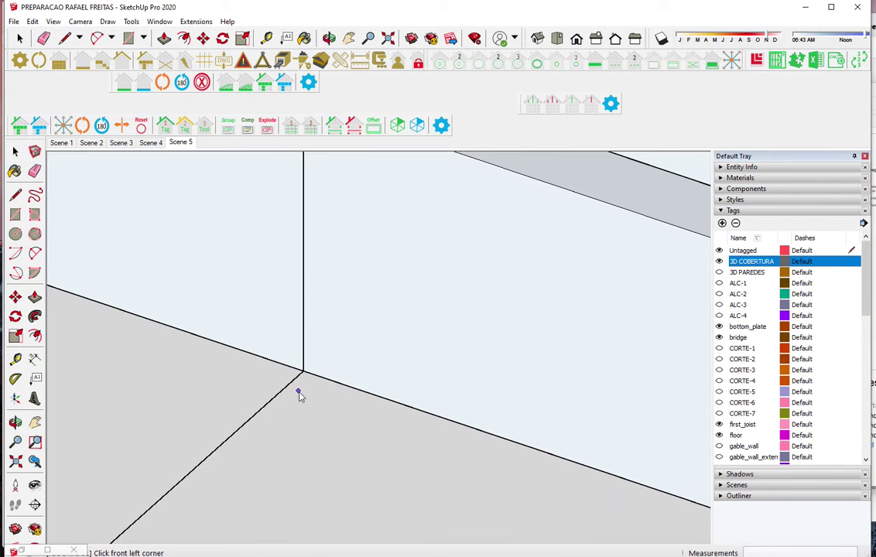
left_click(303, 373)
scroll(505, 415, "down", 2)
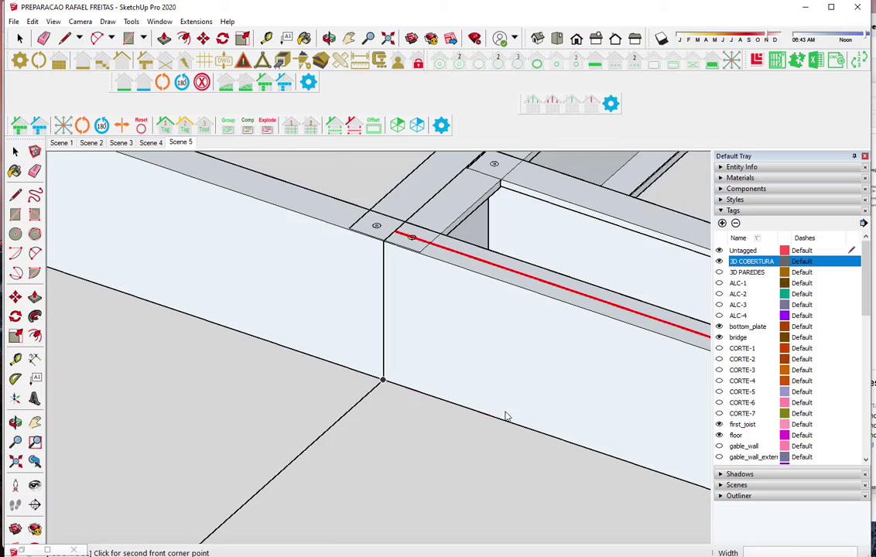
scroll(510, 415, "down", 1)
scroll(511, 415, "down", 2)
scroll(511, 415, "down", 2)
scroll(271, 325, "down", 1)
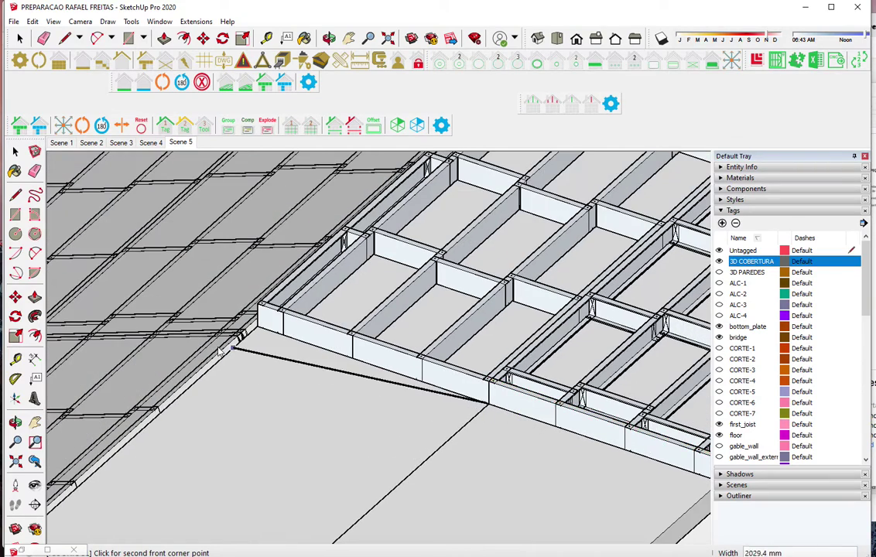
scroll(272, 329, "up", 2)
scroll(273, 331, "up", 2)
scroll(272, 331, "up", 2)
scroll(275, 325, "up", 2)
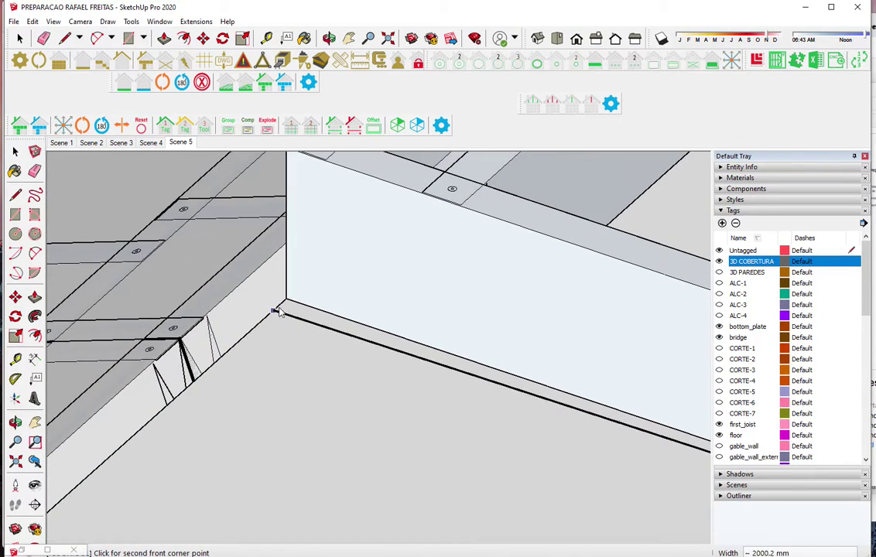
left_click(286, 300)
scroll(437, 236, "down", 2)
scroll(437, 236, "down", 1)
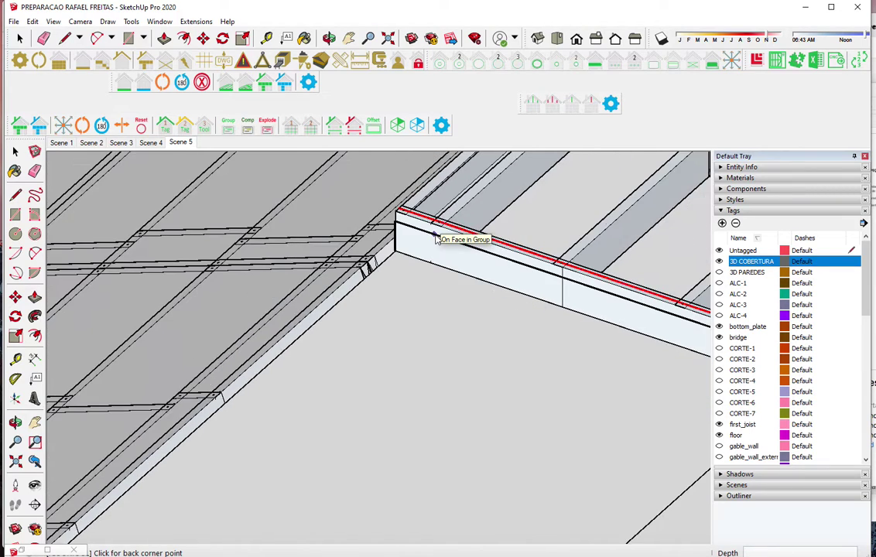
scroll(437, 236, "down", 1)
scroll(422, 263, "down", 2)
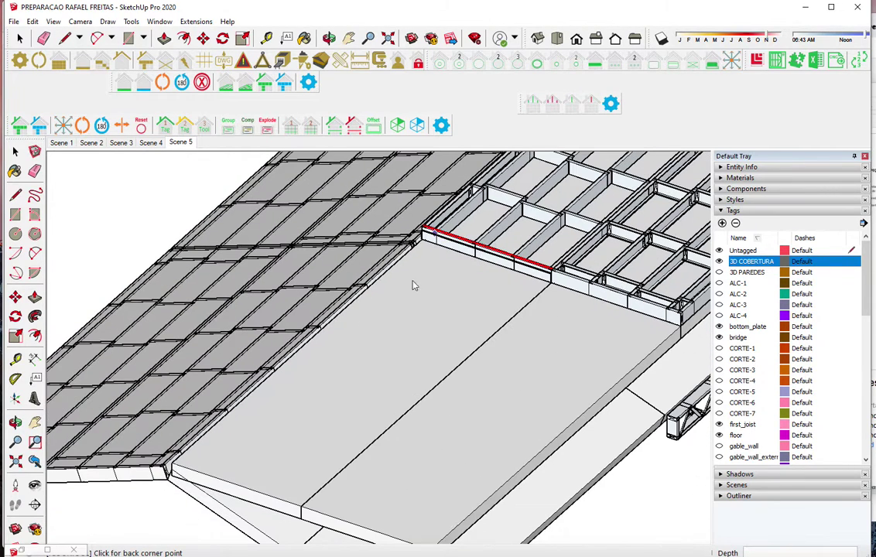
left_click(250, 496)
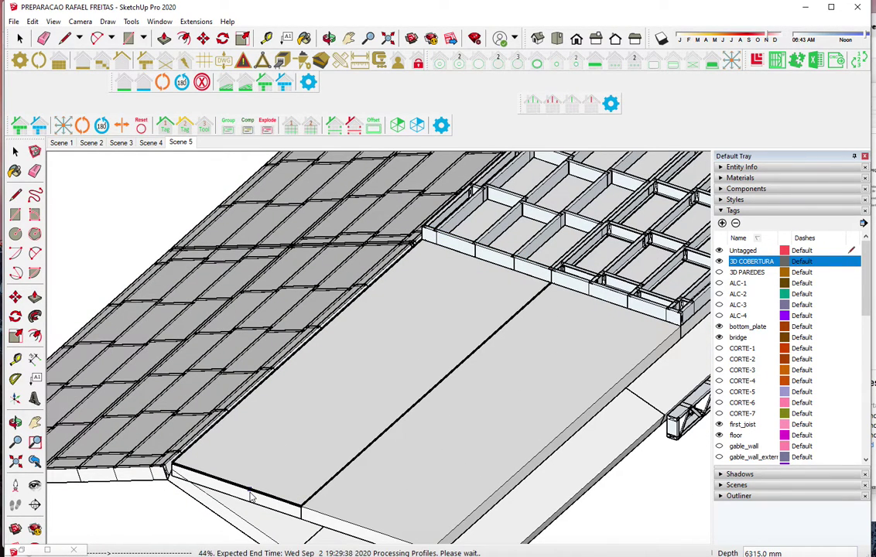
scroll(538, 247, "up", 2)
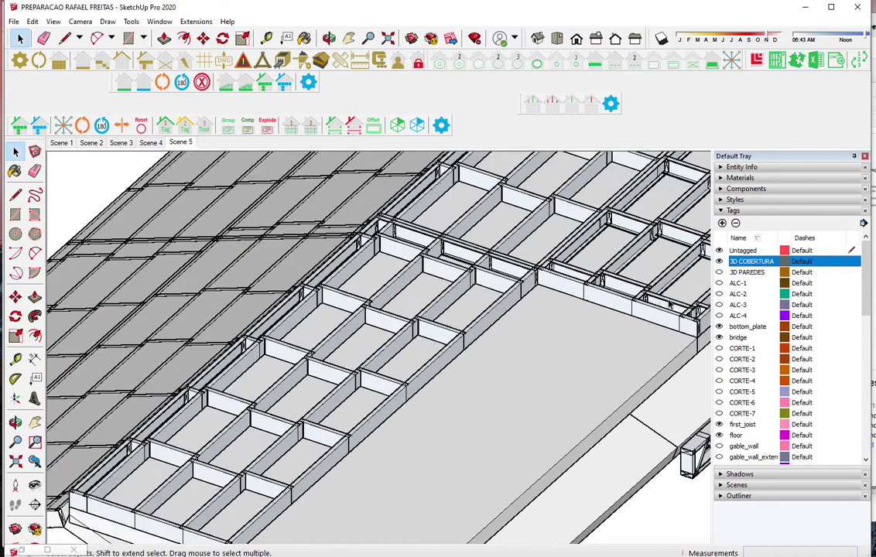
scroll(541, 309, "up", 3)
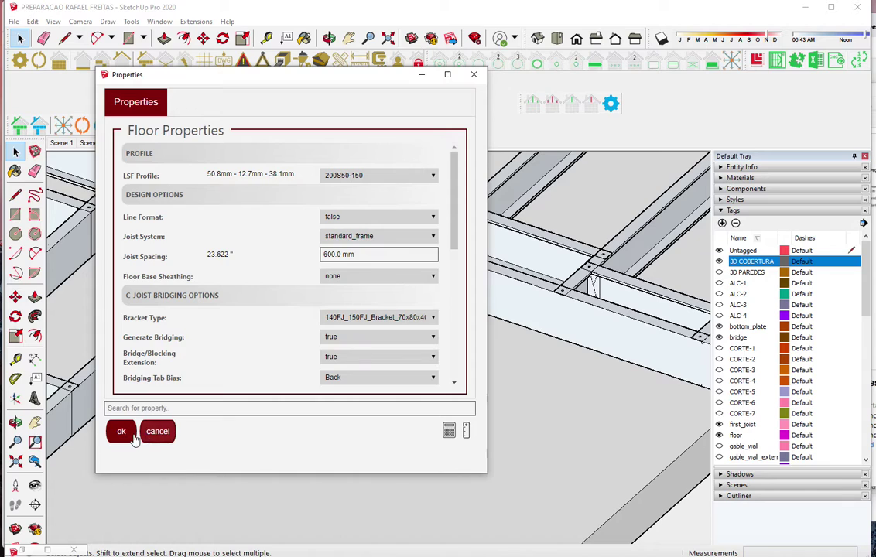
Frame the last front slab area from the beam corner and select the new joist group
left_click(128, 430)
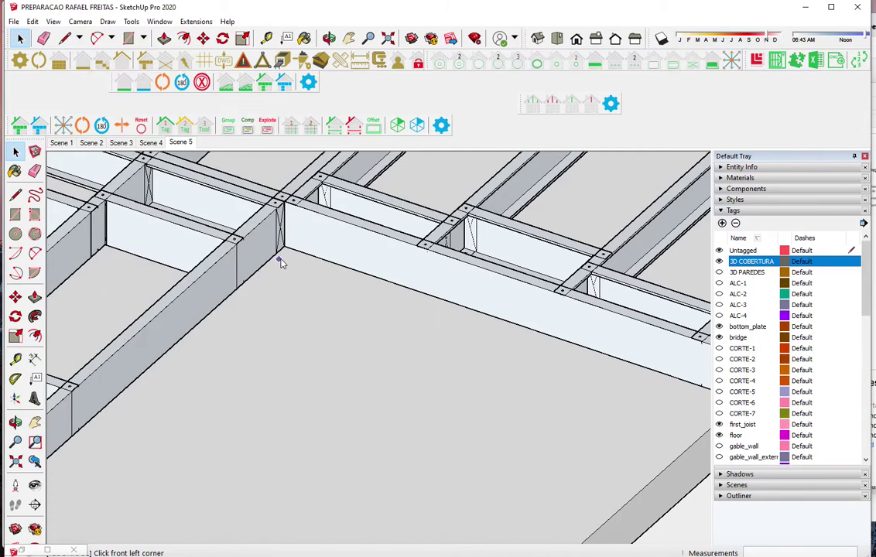
scroll(281, 263, "up", 3)
scroll(279, 263, "up", 1)
scroll(278, 263, "up", 1)
scroll(281, 271, "up", 1)
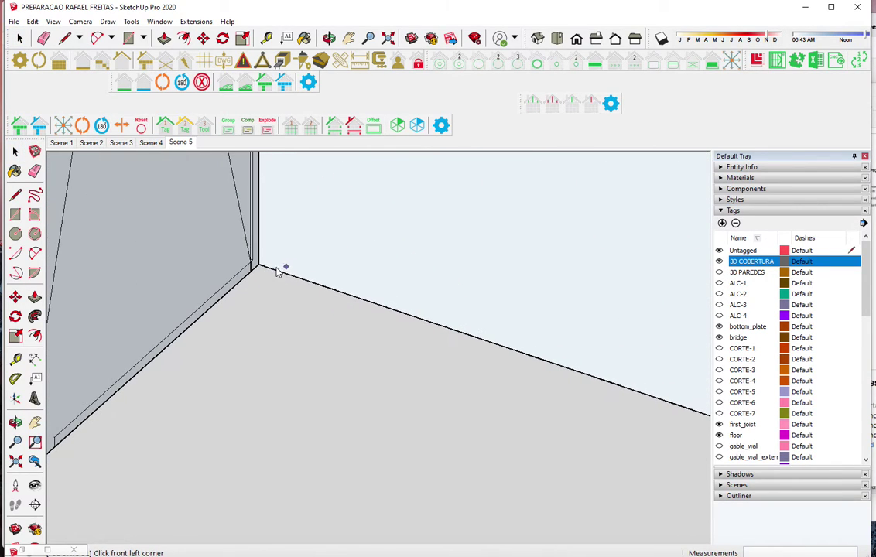
left_click(261, 266)
scroll(263, 266, "down", 1)
scroll(267, 266, "down", 1)
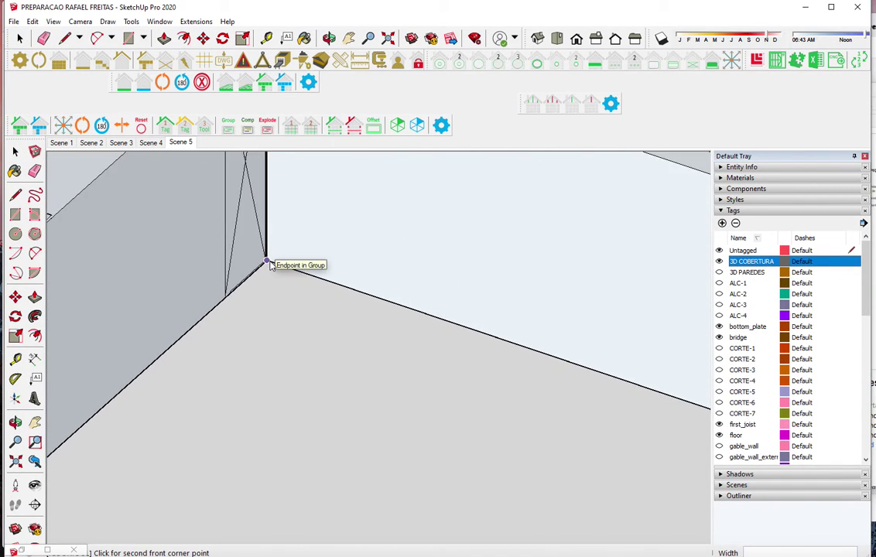
scroll(271, 266, "down", 2)
scroll(271, 266, "down", 2)
scroll(283, 263, "down", 2)
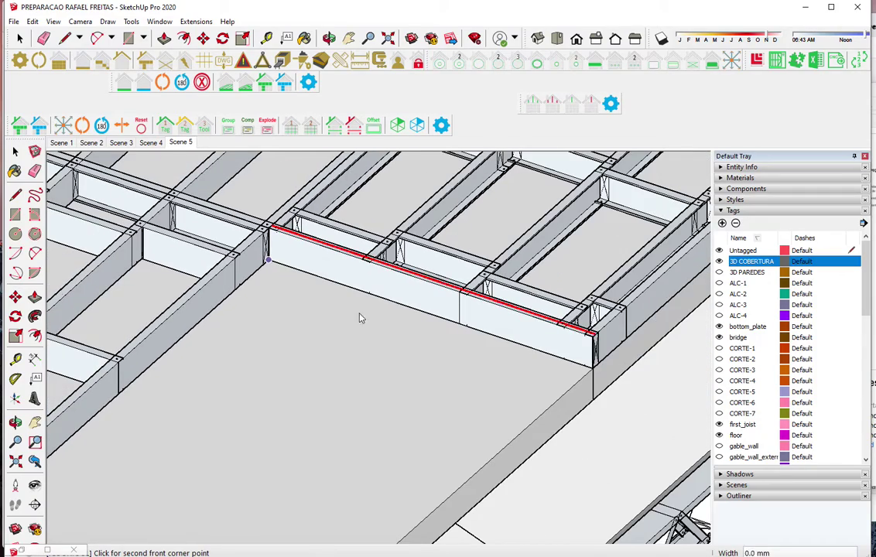
left_click(593, 375)
scroll(604, 321, "down", 2)
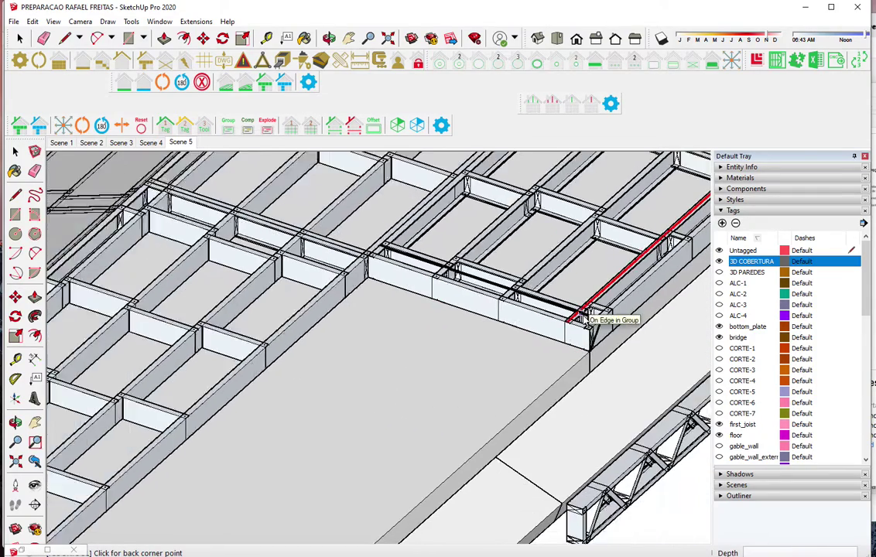
scroll(585, 316, "down", 2)
scroll(584, 315, "down", 2)
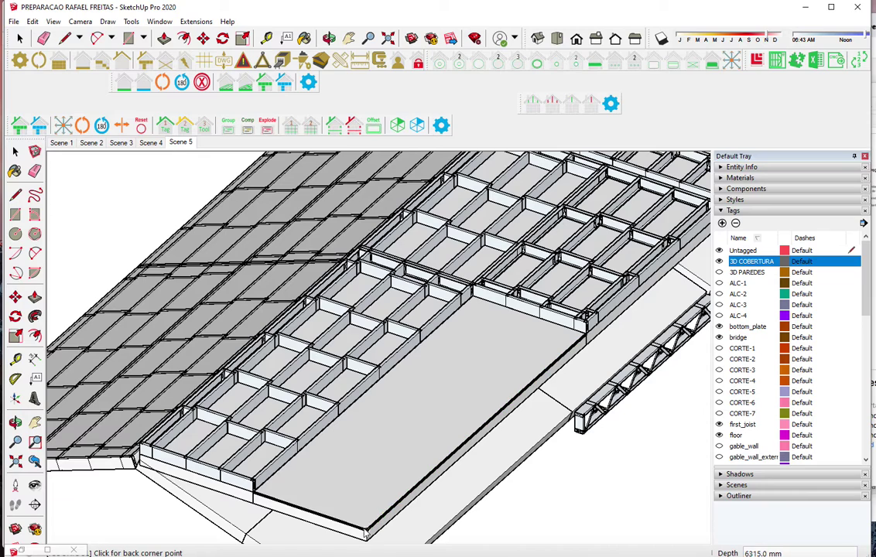
left_click(366, 534)
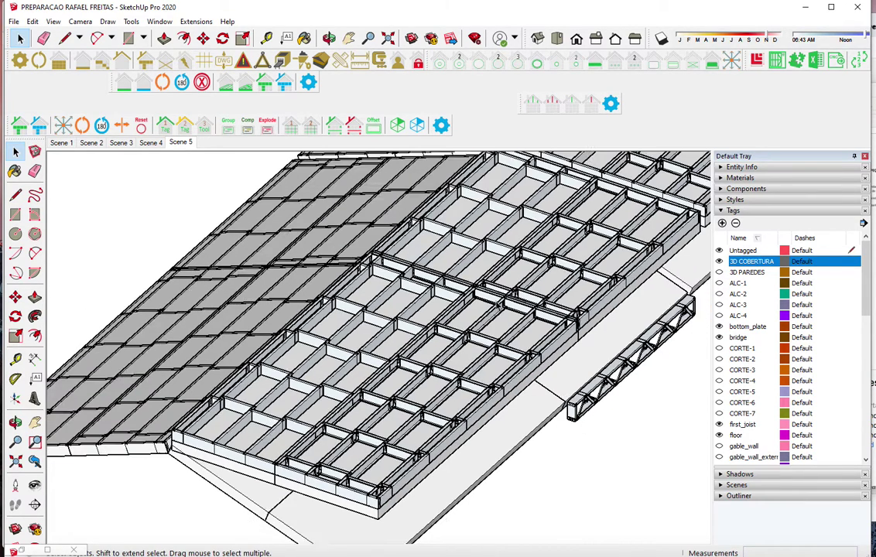
scroll(449, 301, "down", 1)
left_click(451, 301)
Select the three joist framing groups and lower them along the vertical axis
left_click(465, 341, "shift")
left_click(501, 282, "shift")
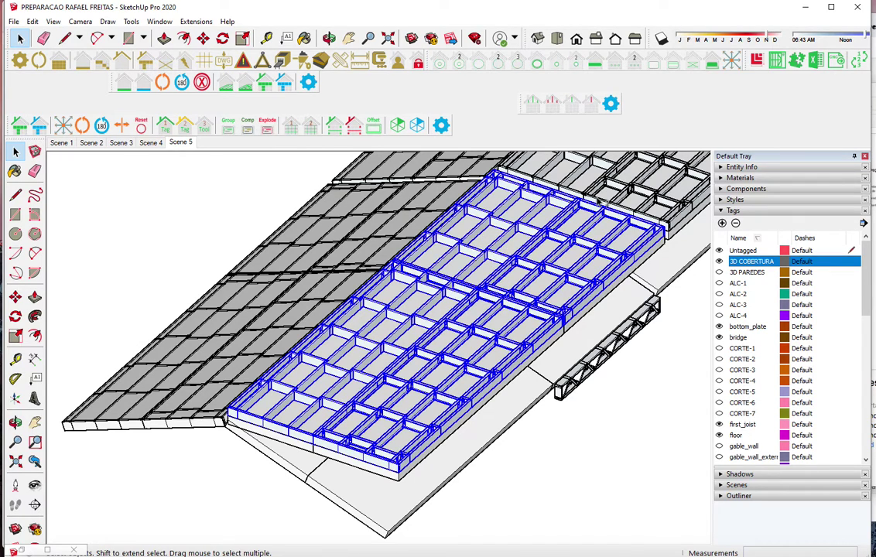
scroll(445, 352, "down", 1)
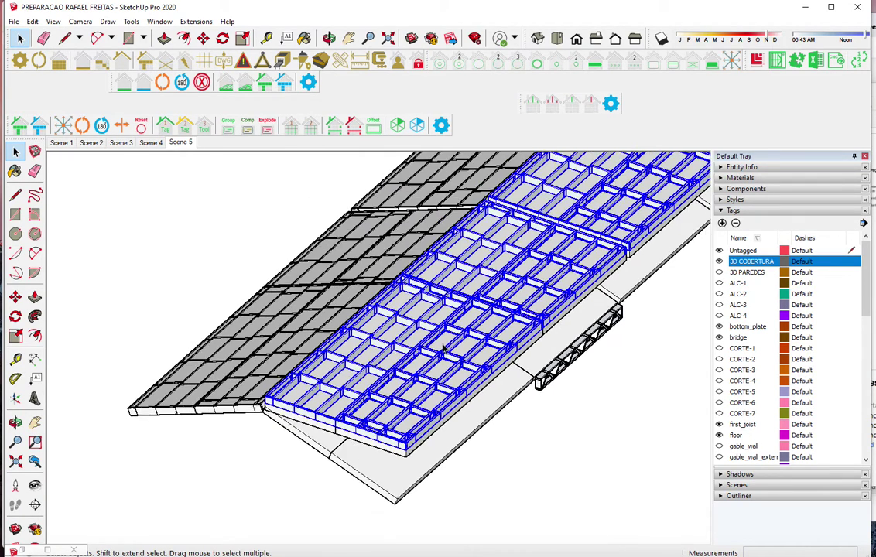
scroll(445, 352, "down", 1)
scroll(445, 352, "down", 2)
scroll(631, 180, "up", 2)
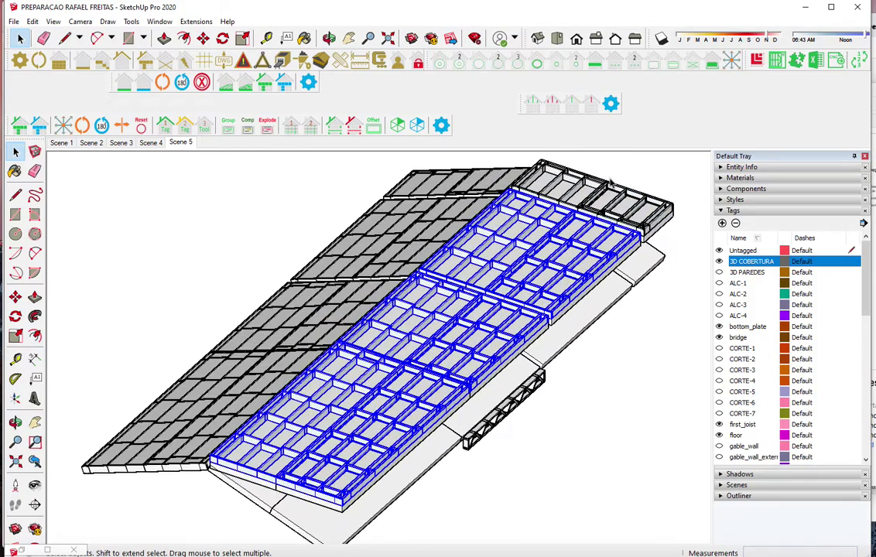
scroll(630, 180, "up", 2)
scroll(631, 179, "up", 1)
left_click(588, 183, "shift")
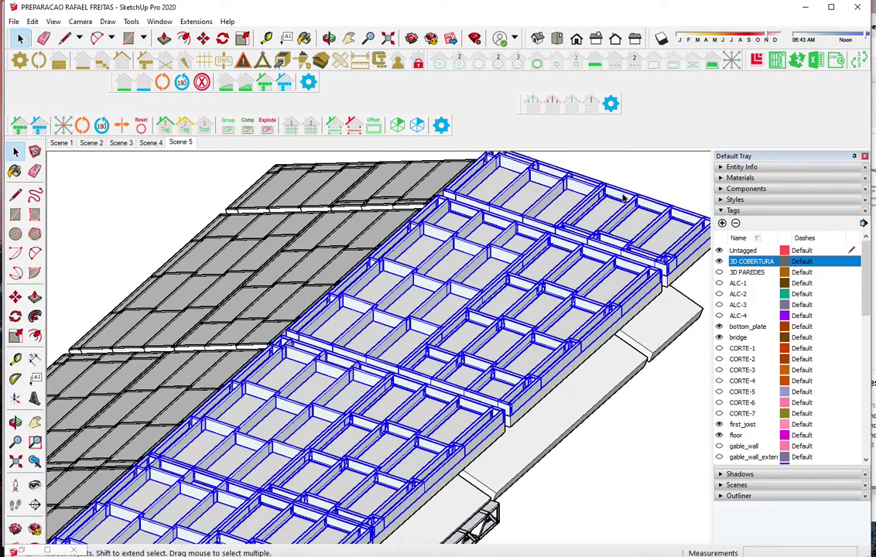
key("m")
left_click(676, 176)
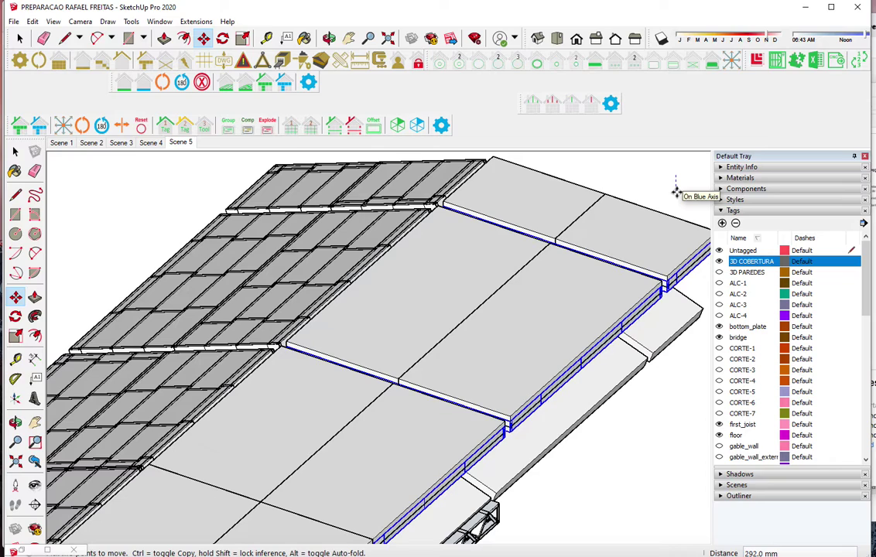
key("Return")
Switch to the front view and orbit slightly to bring the roof panels into view
left_click(511, 37)
scroll(377, 222, "up", 1)
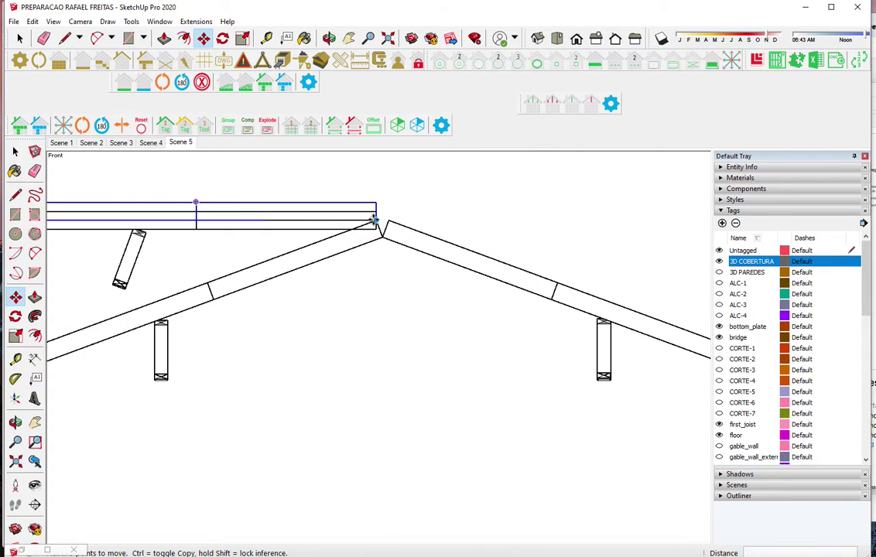
scroll(375, 222, "up", 1)
scroll(373, 221, "up", 2)
scroll(373, 221, "up", 2)
scroll(383, 229, "up", 2)
scroll(370, 241, "up", 2)
middle_click_drag(366, 246, 367, 266)
scroll(366, 265, "up", 2)
scroll(325, 279, "down", 2)
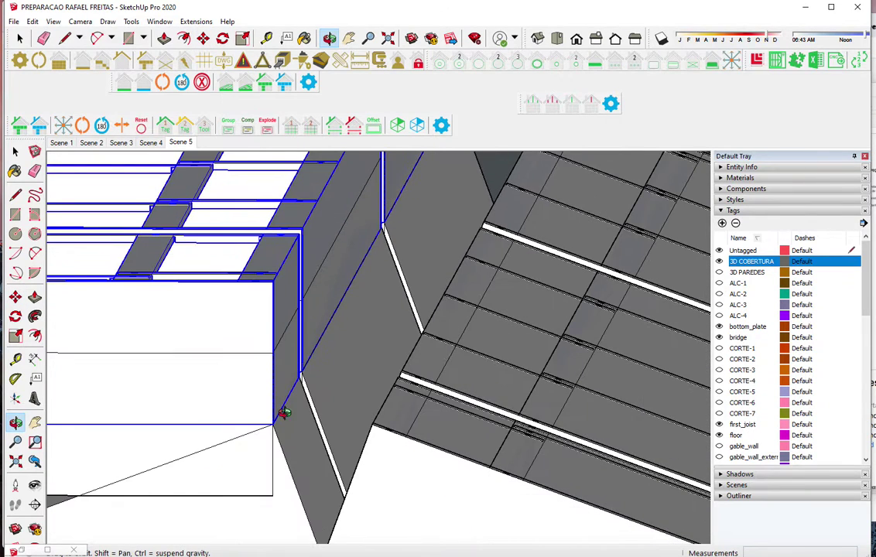
scroll(274, 420, "up", 2)
Lower the roof group vertically with the Move tool
key("q")
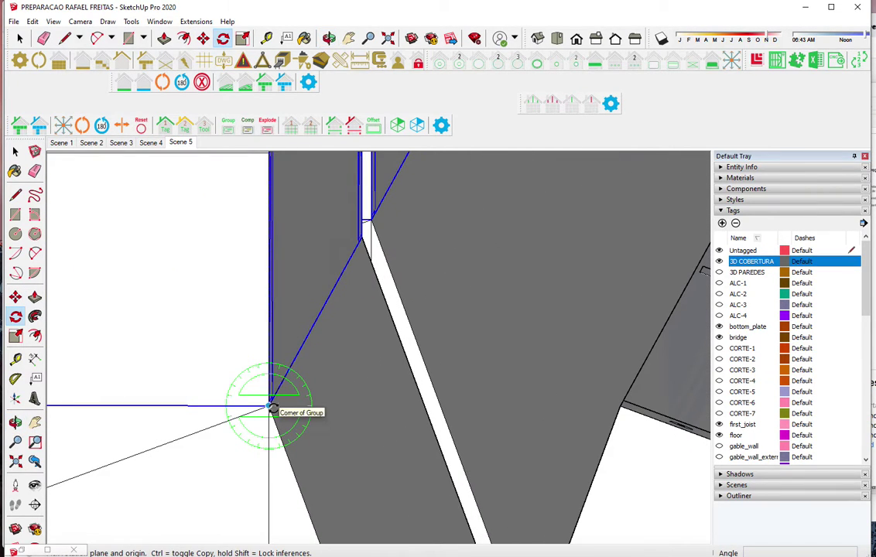
scroll(272, 408, "down", 1)
scroll(273, 408, "down", 1)
scroll(272, 408, "down", 1)
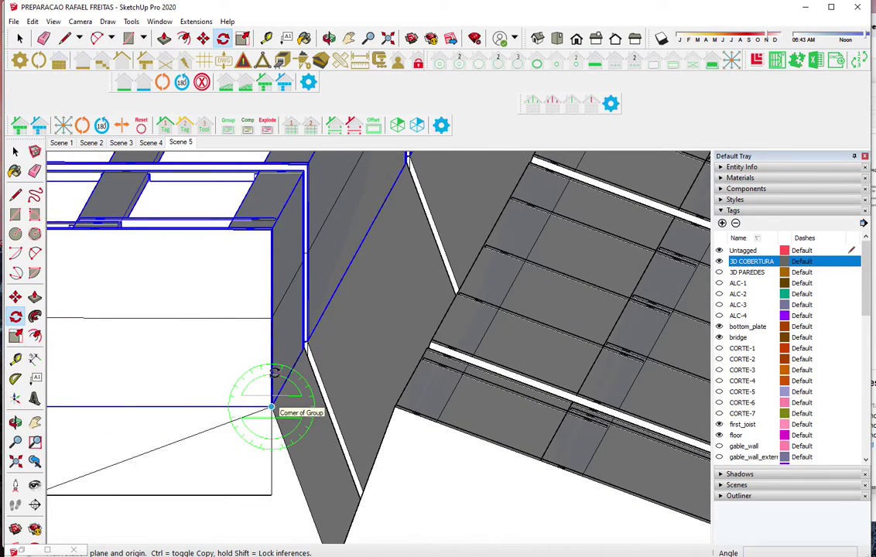
key("m")
left_click(245, 287)
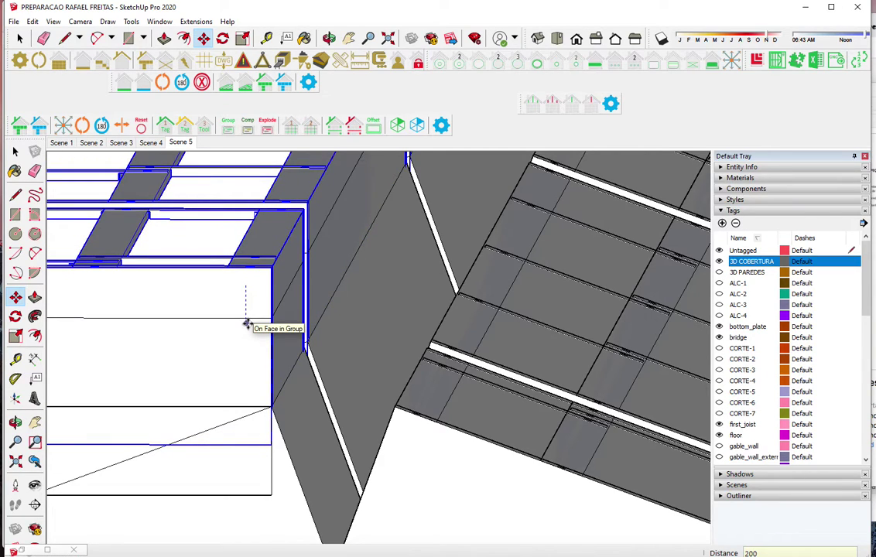
key("Return")
Rotate the hatched roof group about 20° around its corner
key("q")
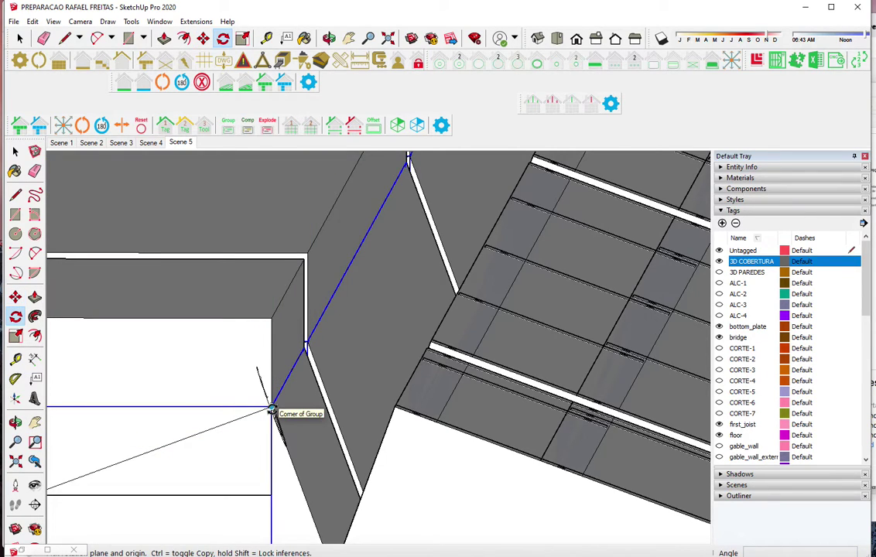
scroll(271, 410, "up", 1)
scroll(270, 410, "up", 2)
scroll(270, 407, "up", 2)
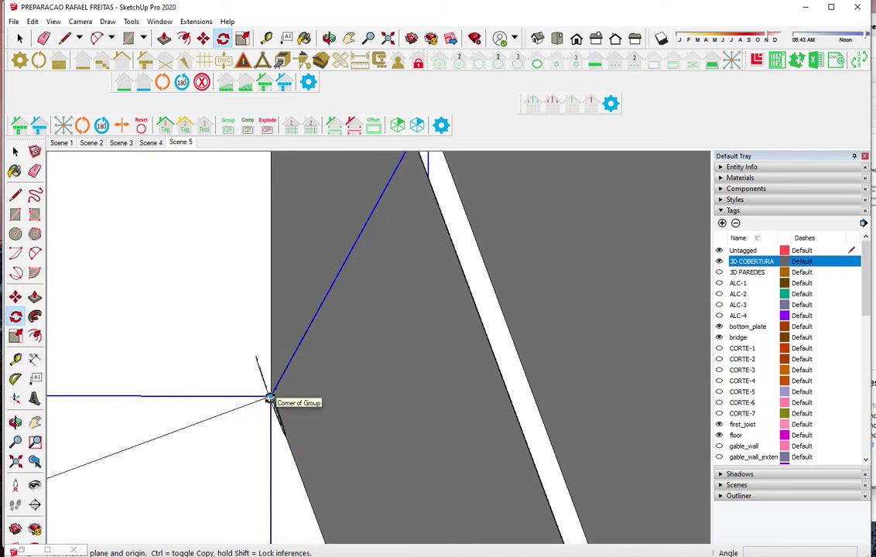
scroll(271, 397, "up", 1)
scroll(270, 397, "up", 1)
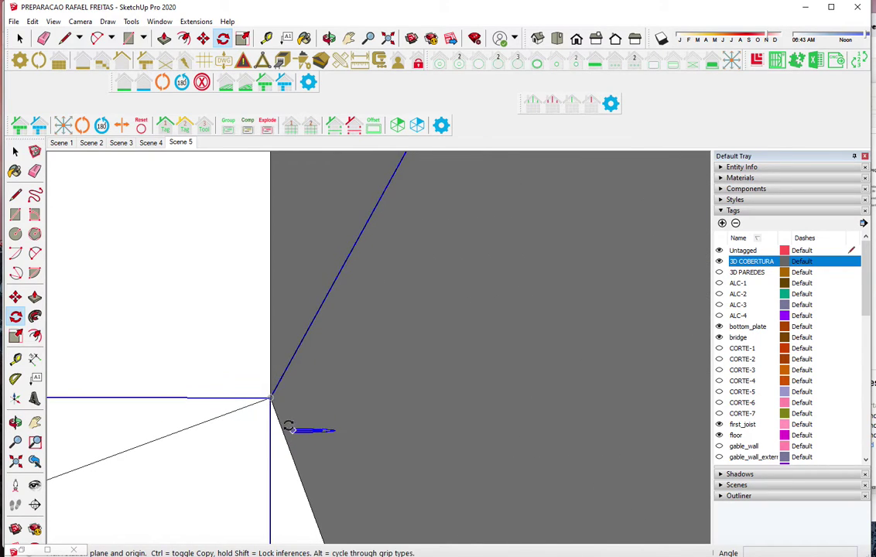
scroll(270, 399, "up", 1)
scroll(270, 399, "down", 1)
left_click(271, 399)
left_click(215, 399)
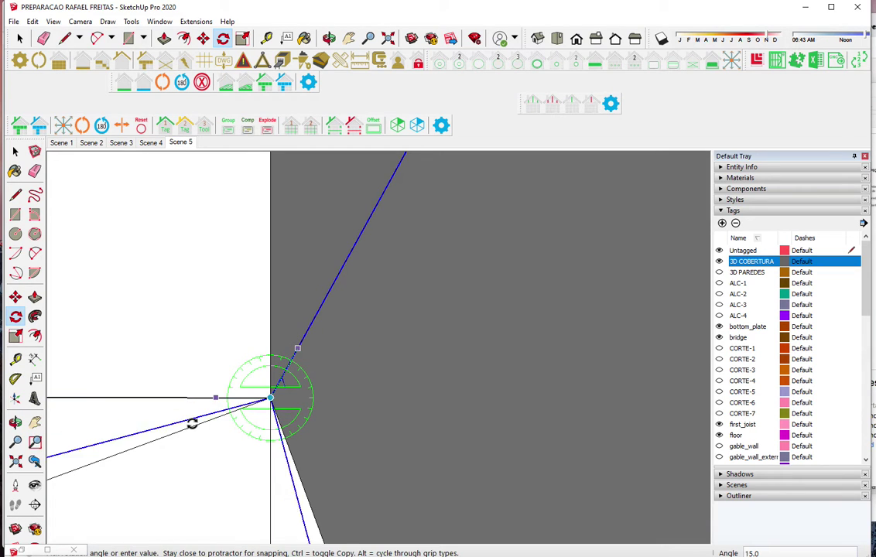
left_click(310, 362)
Undo the rotation so the hatched group keeps its original orientation
scroll(456, 302, "up", 3)
scroll(456, 302, "down", 1)
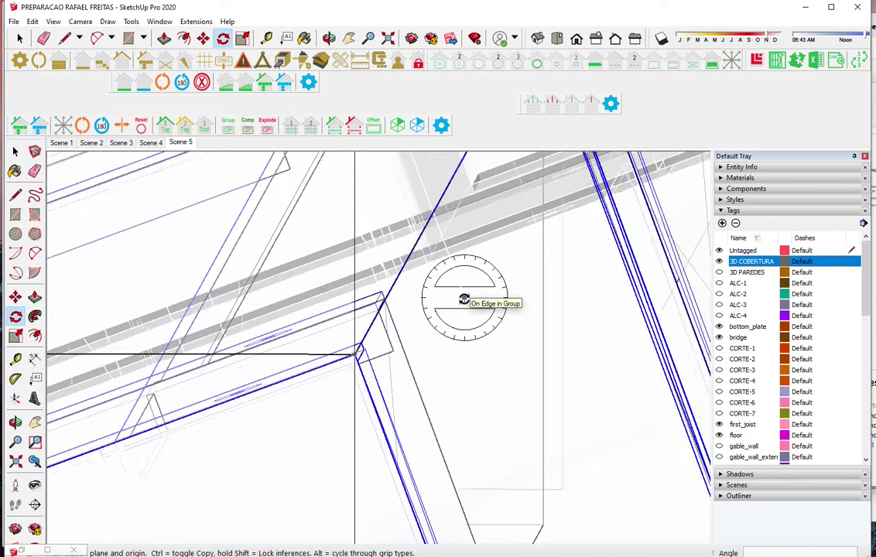
scroll(464, 300, "down", 2)
scroll(463, 299, "down", 2)
scroll(464, 299, "down", 1)
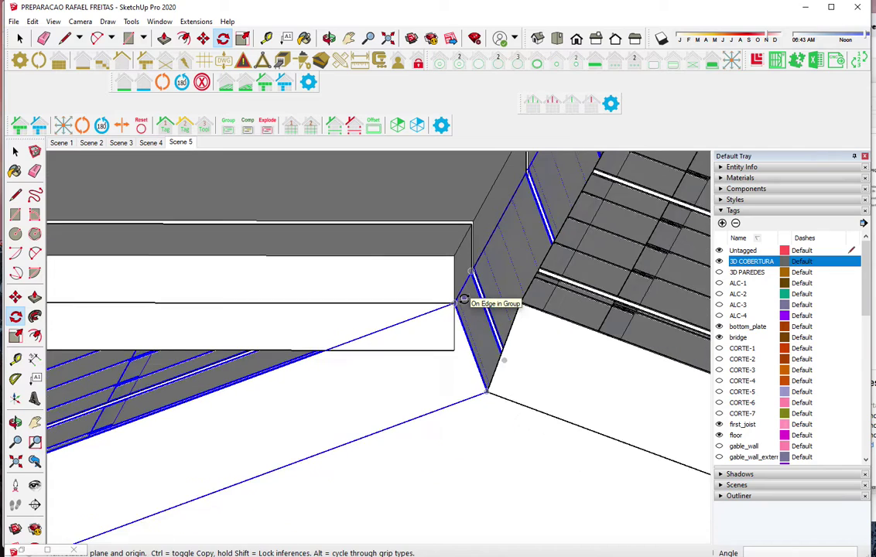
scroll(463, 300, "down", 1)
scroll(464, 301, "down", 1)
key("ctrl+z")
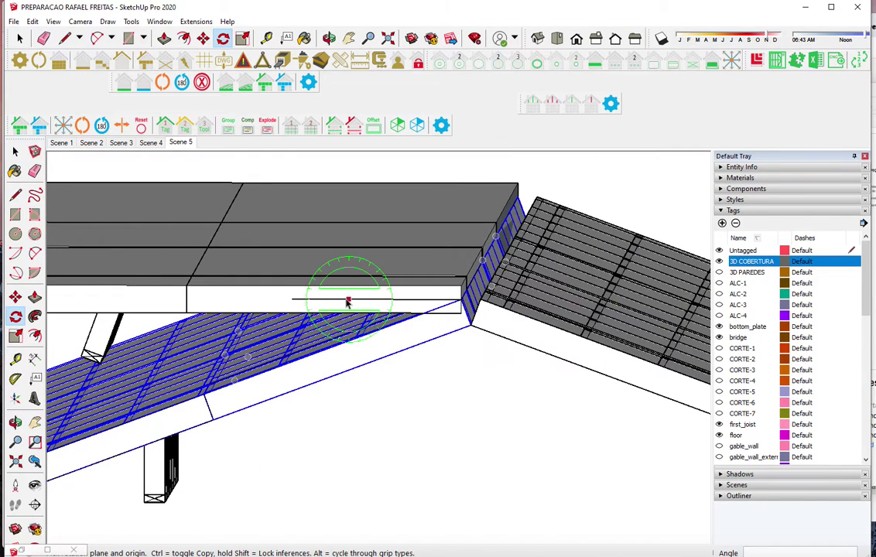
Erase the stray horizontal edge across the white beam face
key("space")
left_click(339, 302)
key("Delete")
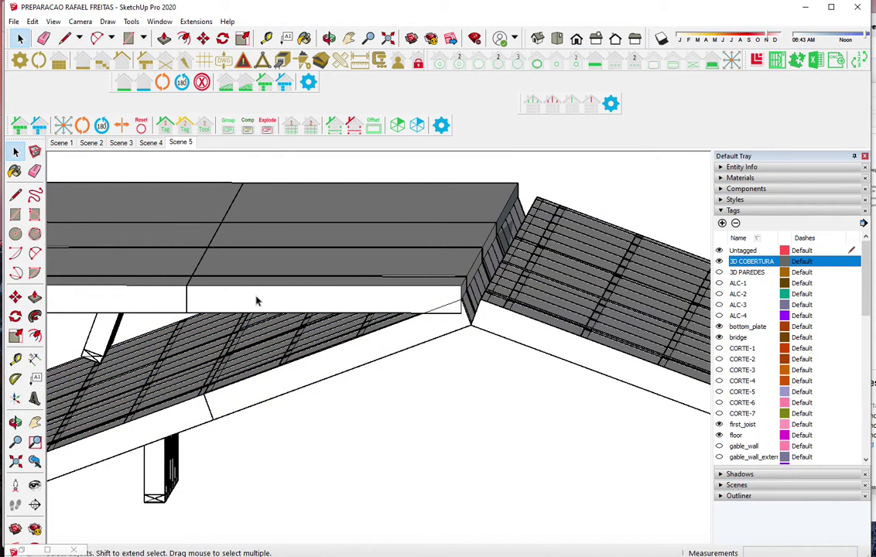
Delete the loose rafter and both segments of the flat top beam
middle_click_drag(233, 299, 271, 265)
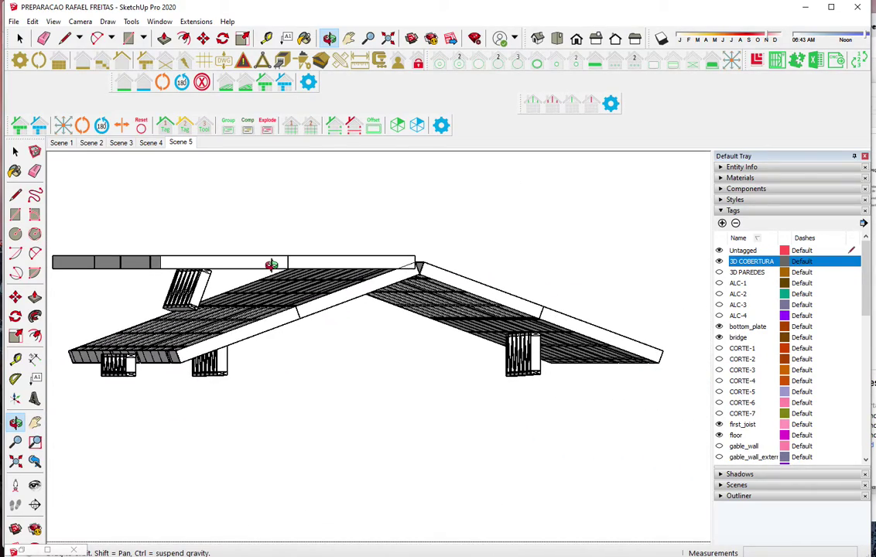
key("space")
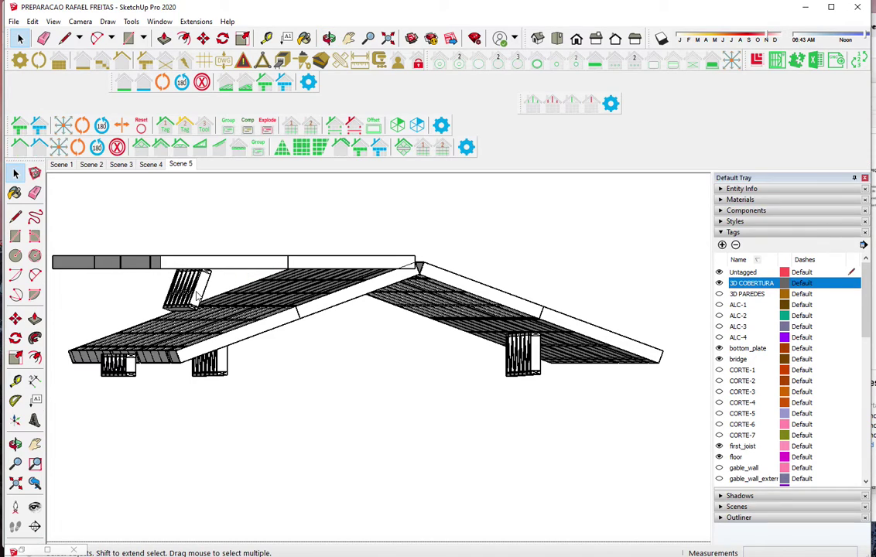
left_click(215, 289)
key("Delete")
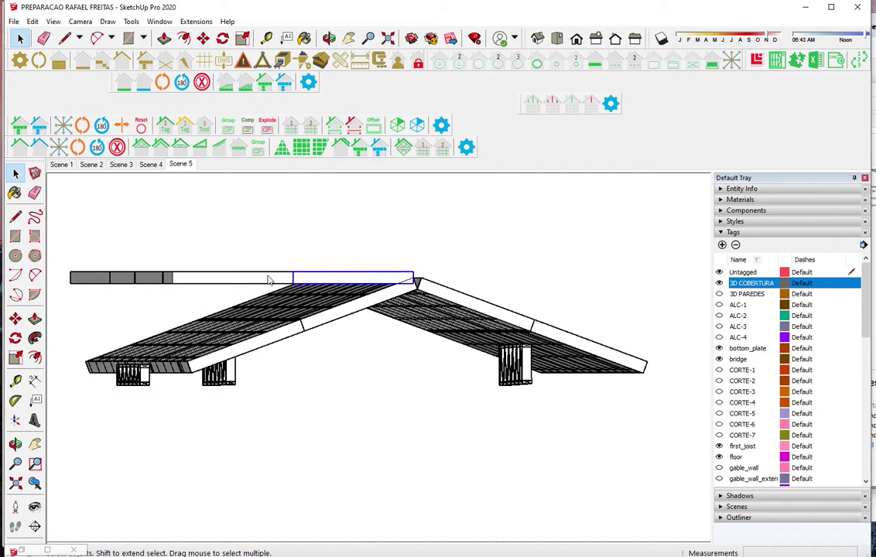
left_click(258, 279)
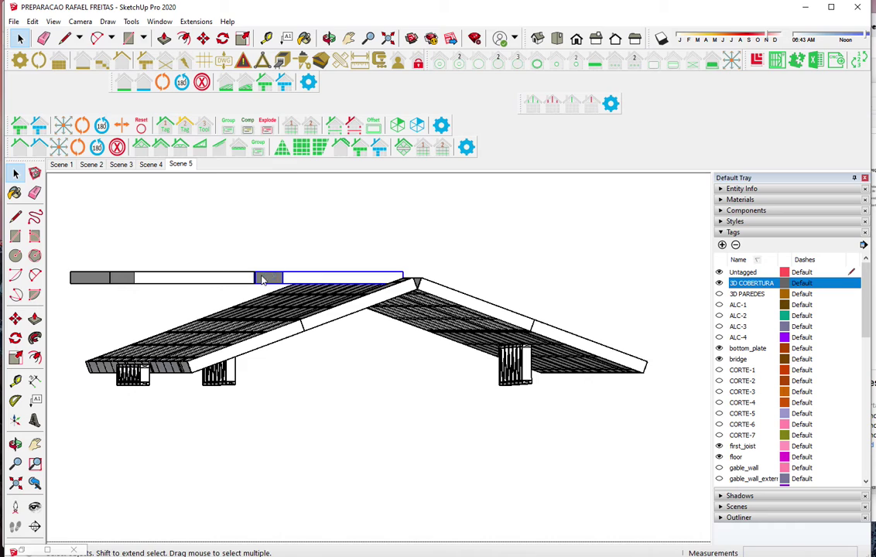
key("Delete")
left_click(249, 277)
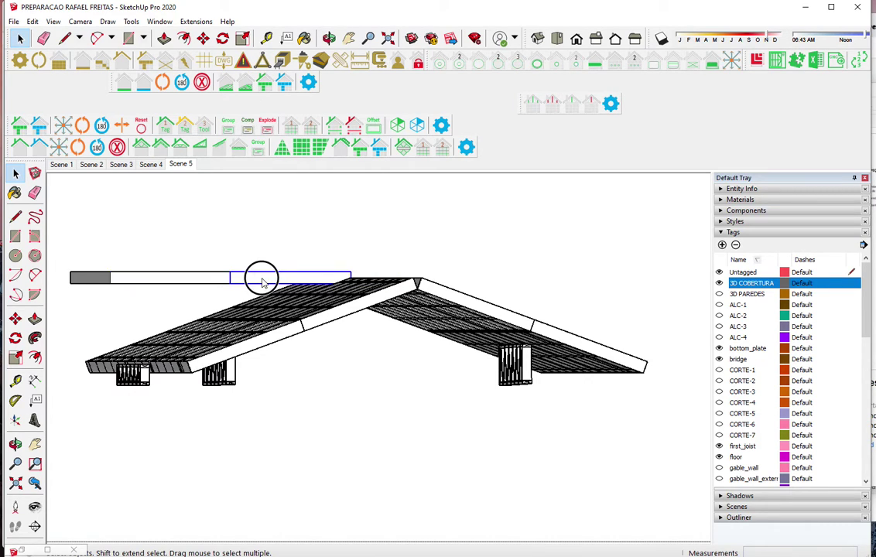
key("Delete")
Hide the 3D COBERTURA tag and view the exposed roof framing from low
middle_click_drag(209, 263, 309, 348)
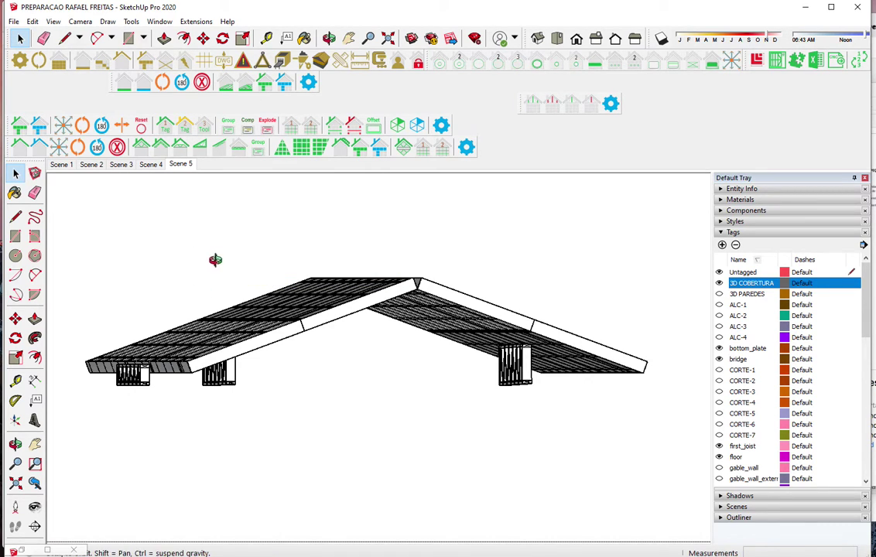
scroll(310, 344, "up", 3)
left_click(719, 283)
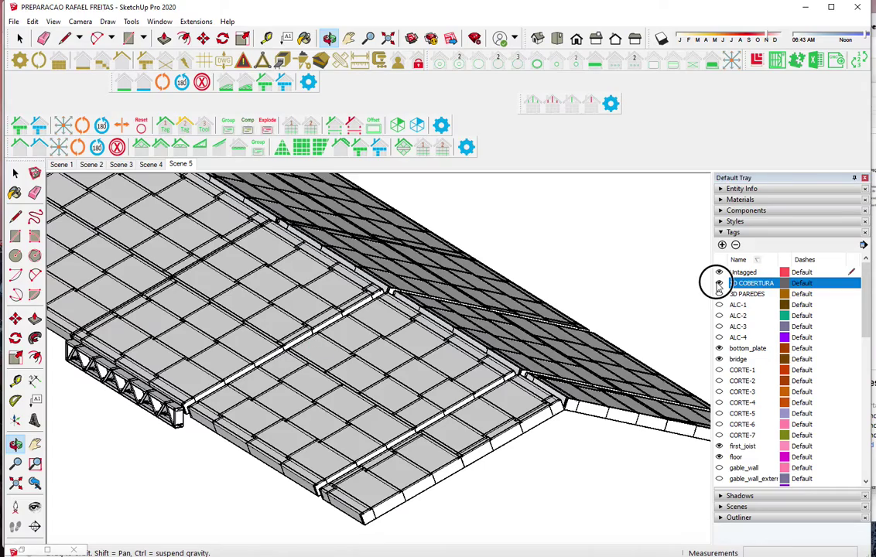
mouse_move(590, 257)
left_mouse_down()
mouse_move(430, 219)
mouse_move(436, 263)
mouse_move(285, 343)
mouse_move(475, 372)
mouse_move(645, 342)
mouse_move(524, 292)
left_mouse_up()
left_click(57, 166)
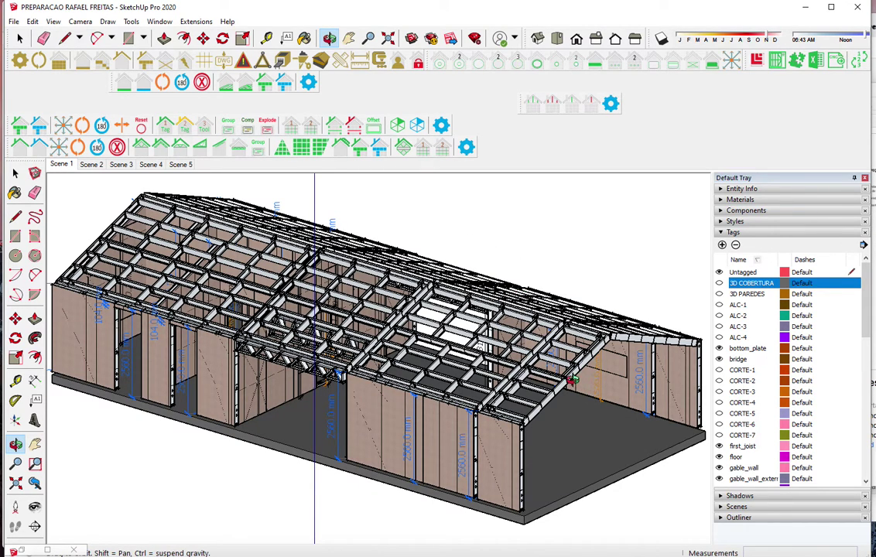
Select the framing group near the right wall and check its entity details
key("space")
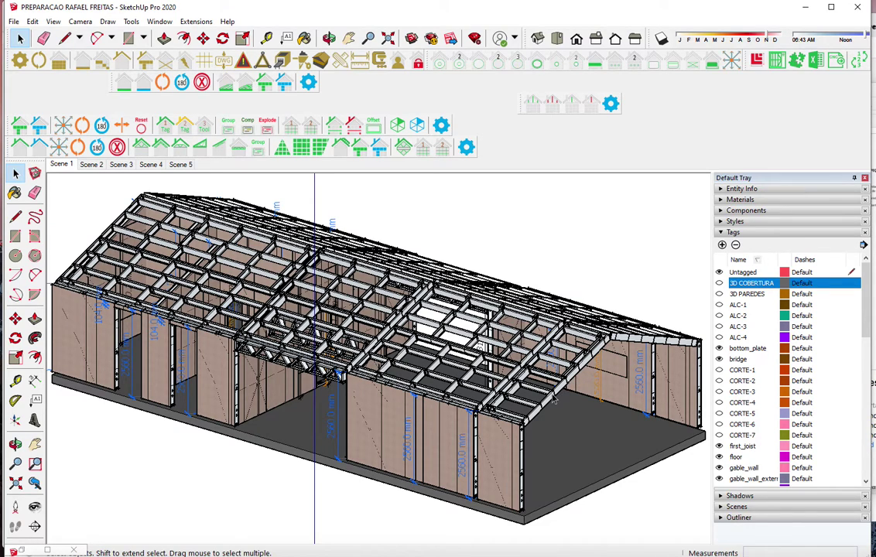
left_click(554, 399)
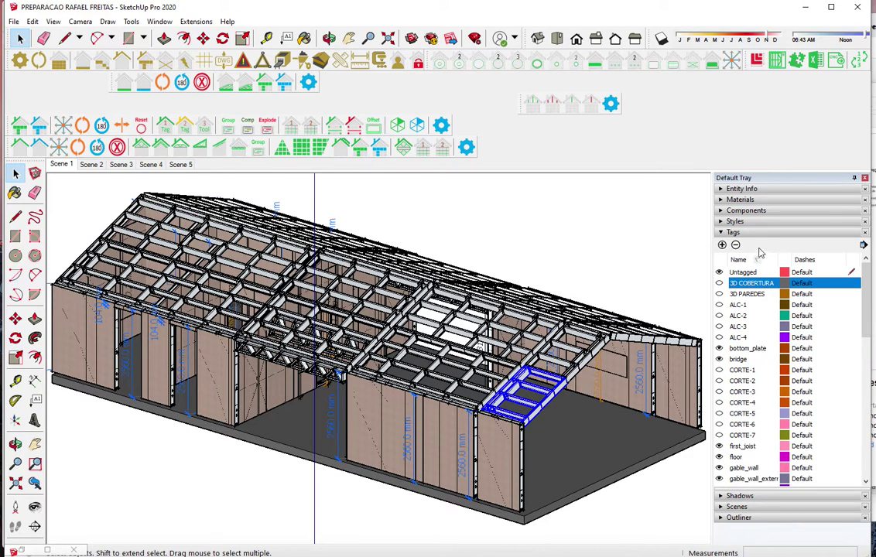
left_click(749, 190)
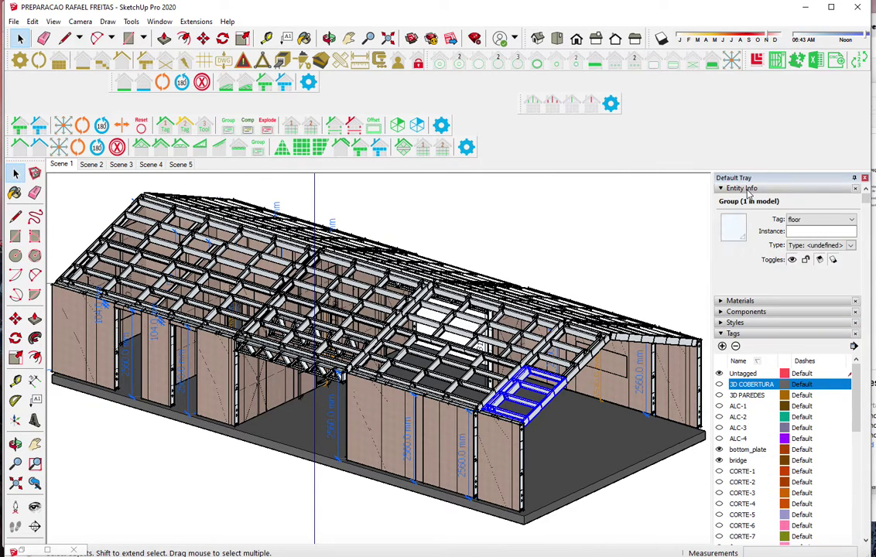
left_click(748, 191)
Create three new tags: LSF PN, LSF VG and LSF COB
left_click(722, 244)
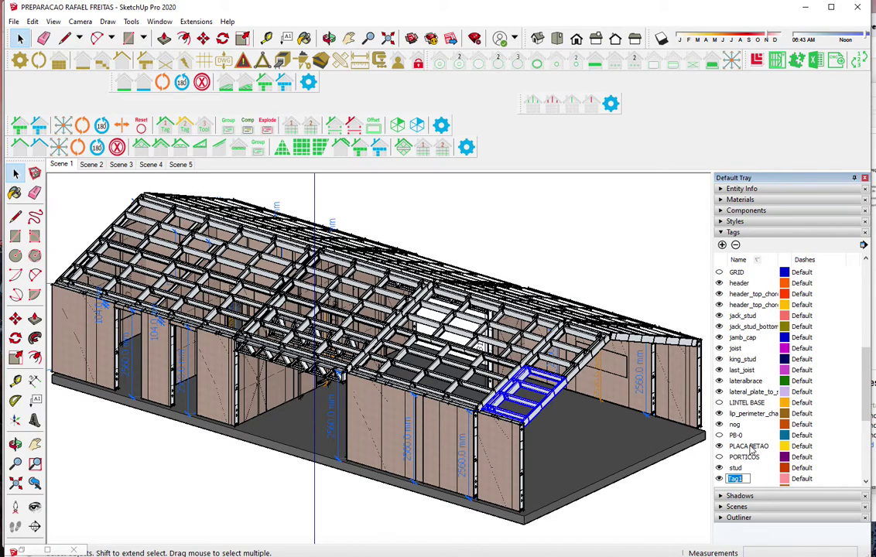
type("LSF PN")
key("Return")
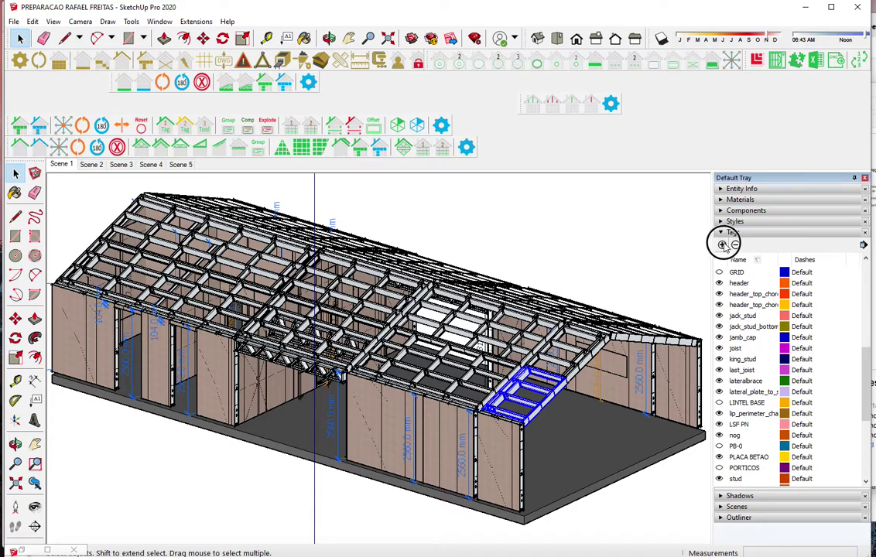
left_click(722, 245)
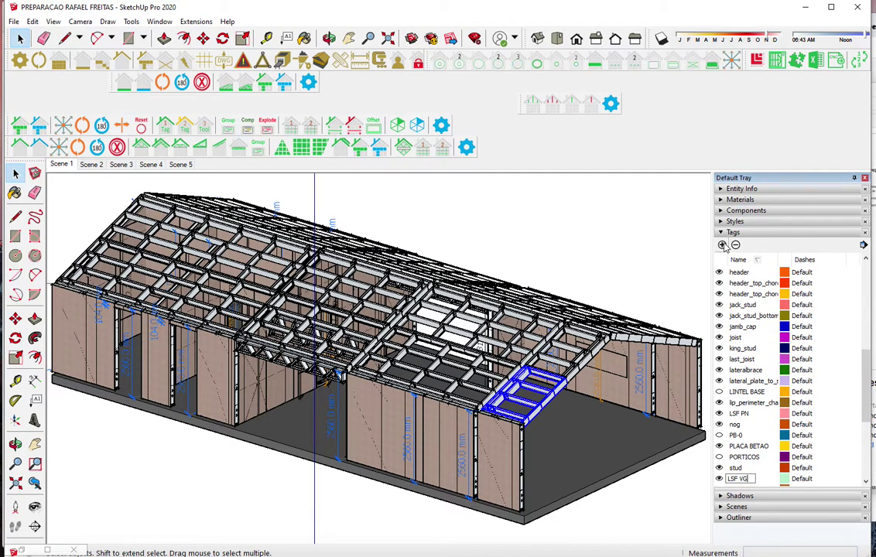
key("Return")
left_click(722, 244)
type("LSF COB")
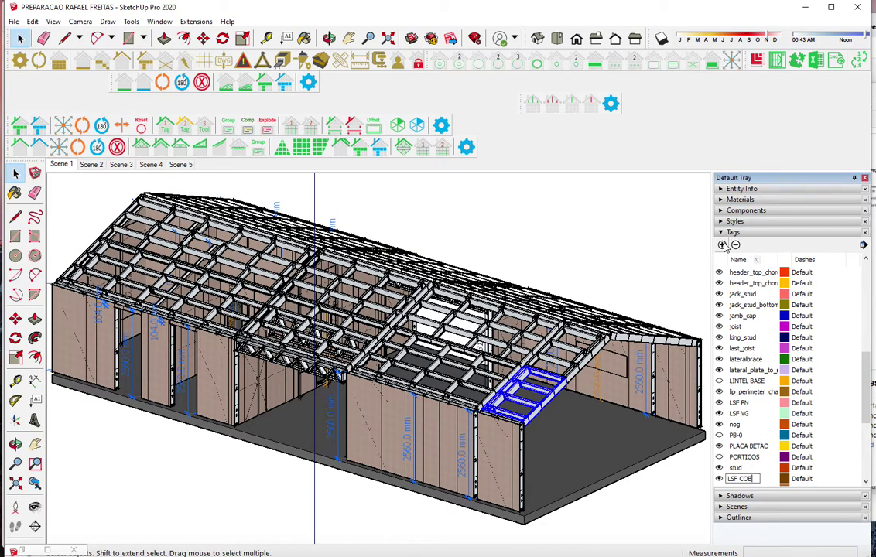
key("Return")
Clear the selection, compare Scene 2, and return to Scene 1
left_click(526, 228)
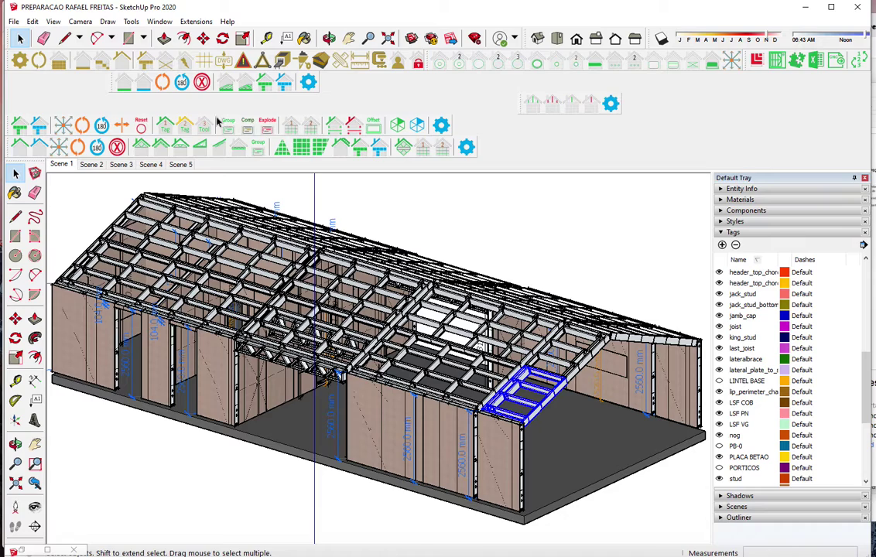
scroll(728, 400, "down", 1)
scroll(731, 404, "down", 2)
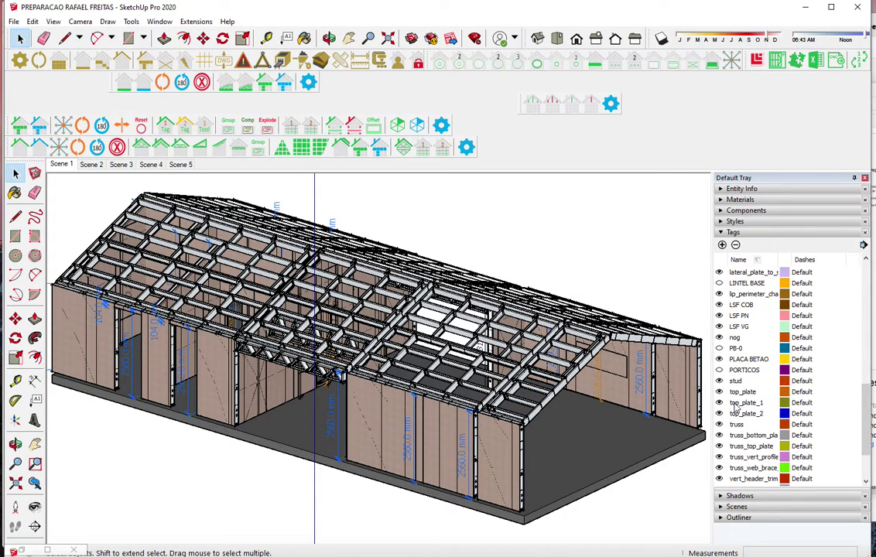
scroll(735, 410, "down", 2)
left_click(91, 166)
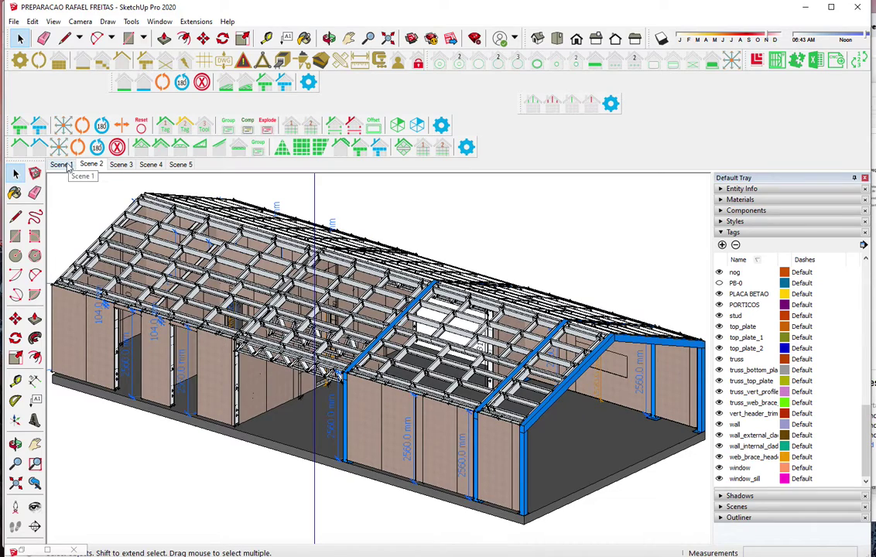
left_click(64, 166)
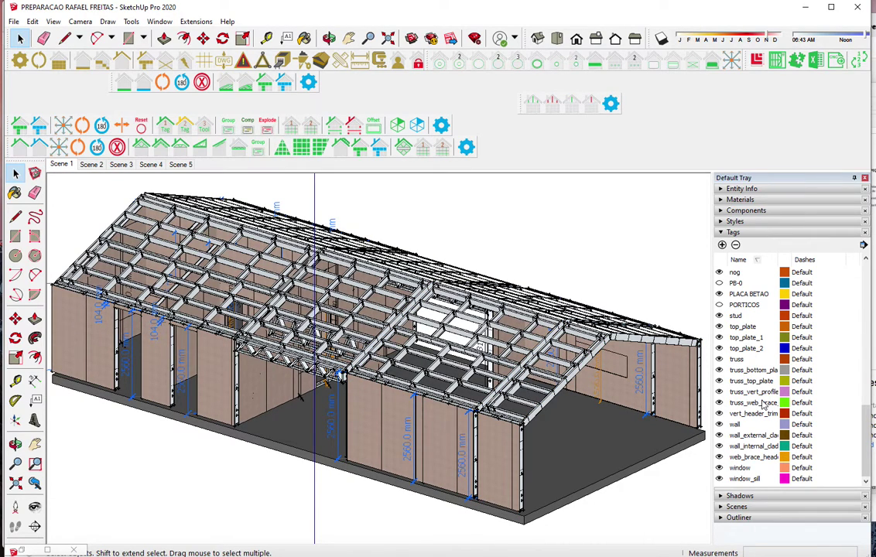
Hide the wall cladding, PLACA BETAO slab and both gable wall tags
left_click(719, 447)
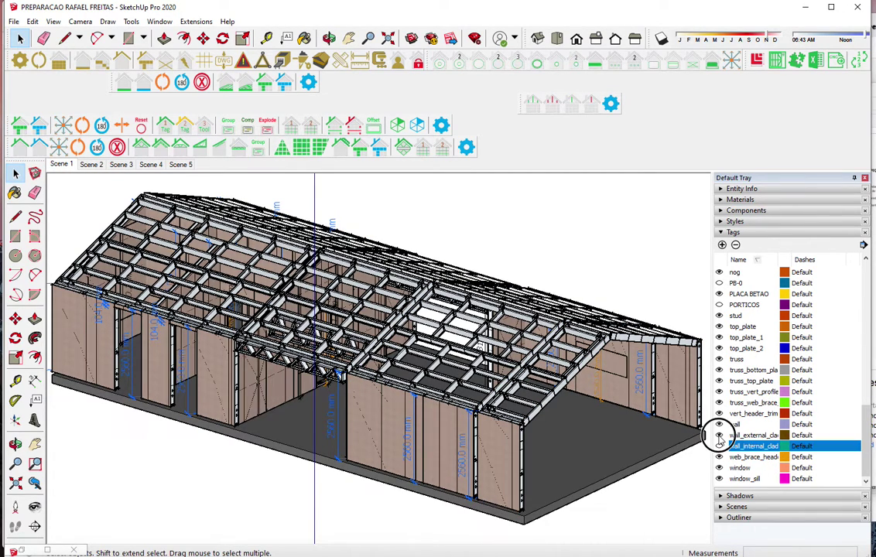
left_click(719, 436)
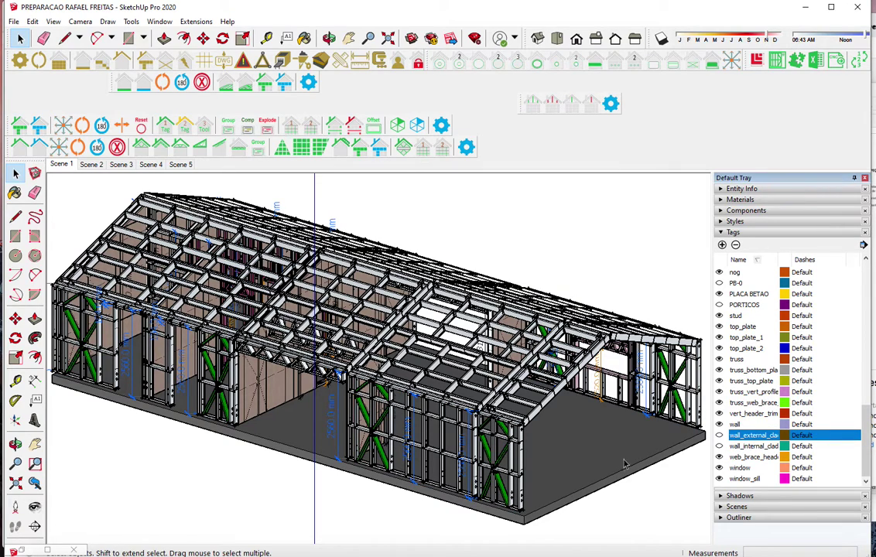
left_click(718, 295)
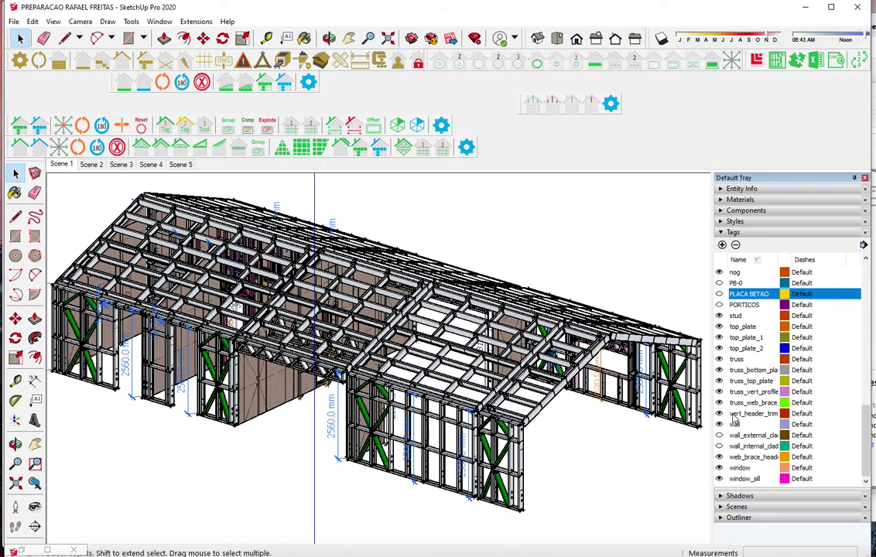
scroll(734, 418, "up", 1)
scroll(733, 418, "up", 1)
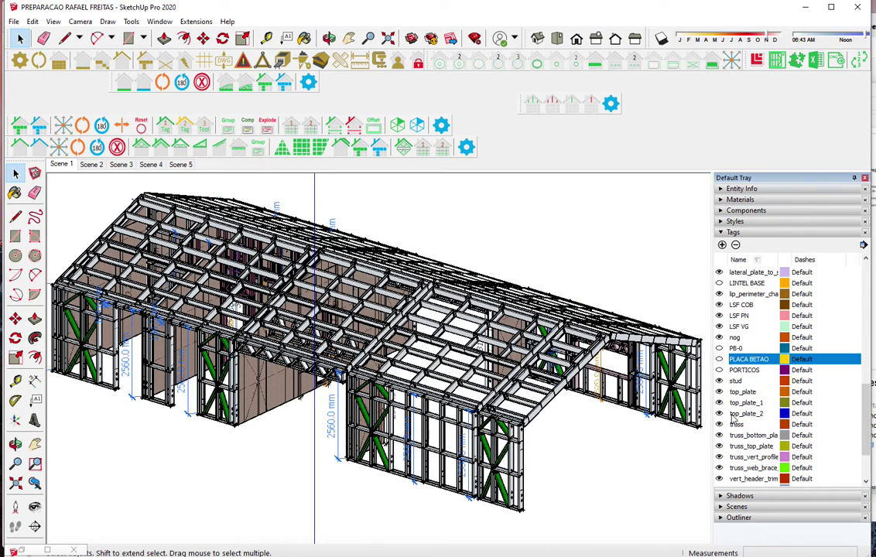
scroll(733, 417, "up", 1)
scroll(734, 418, "up", 3)
scroll(733, 418, "up", 1)
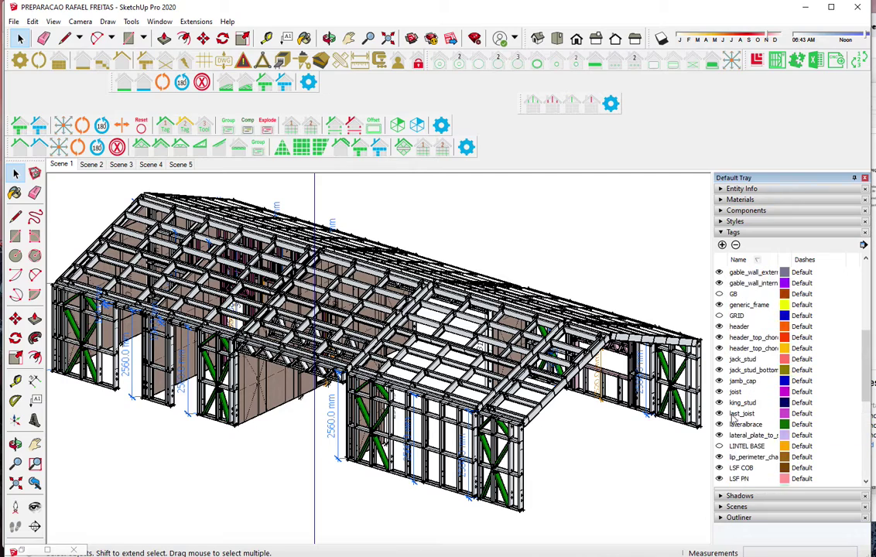
scroll(733, 418, "up", 1)
left_click(719, 305)
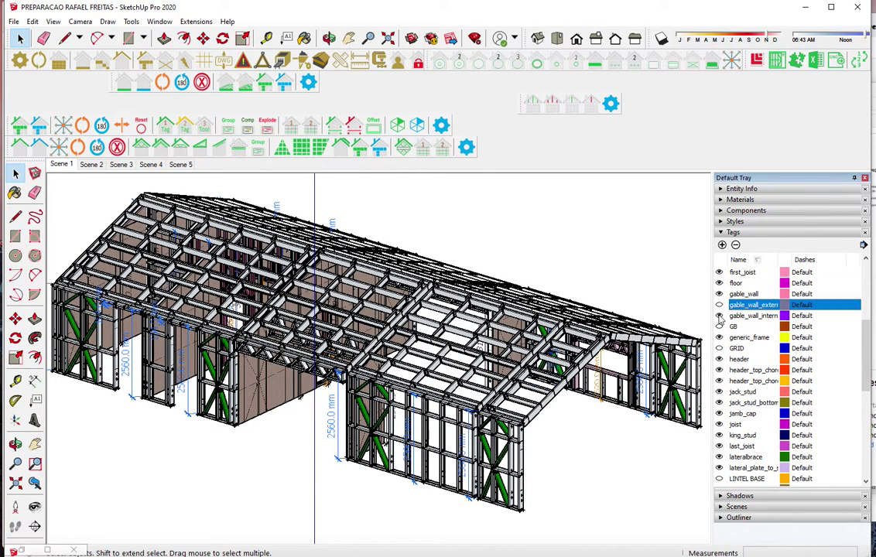
left_click(719, 315)
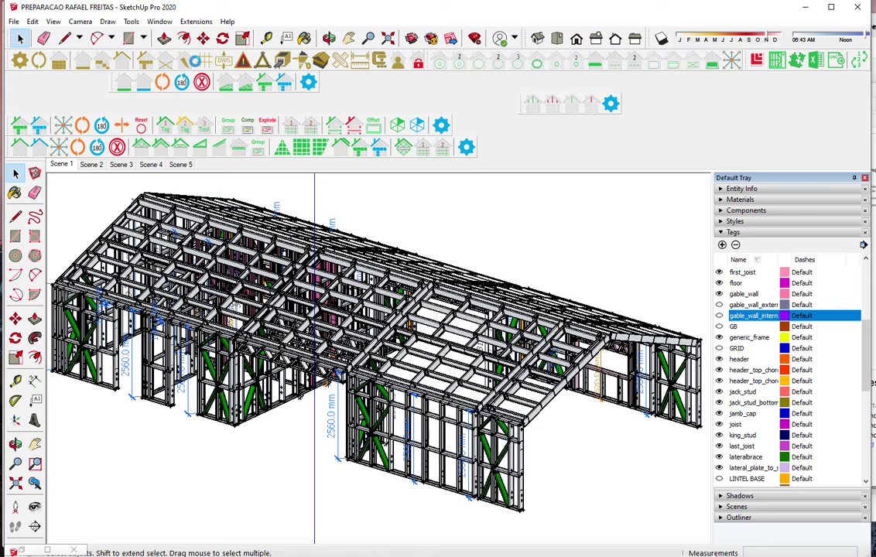
left_click(321, 63)
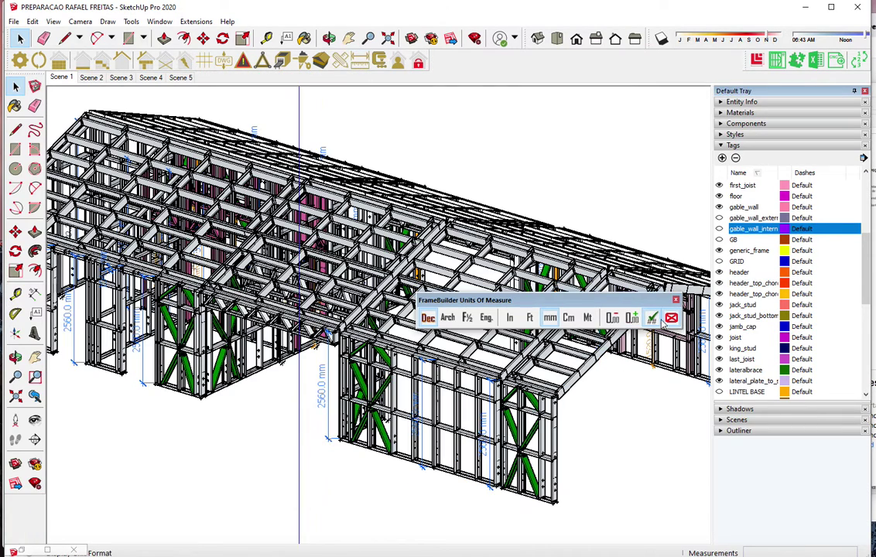
In front view, select the whole wall frame and assign it to LSF PN
left_click(654, 319)
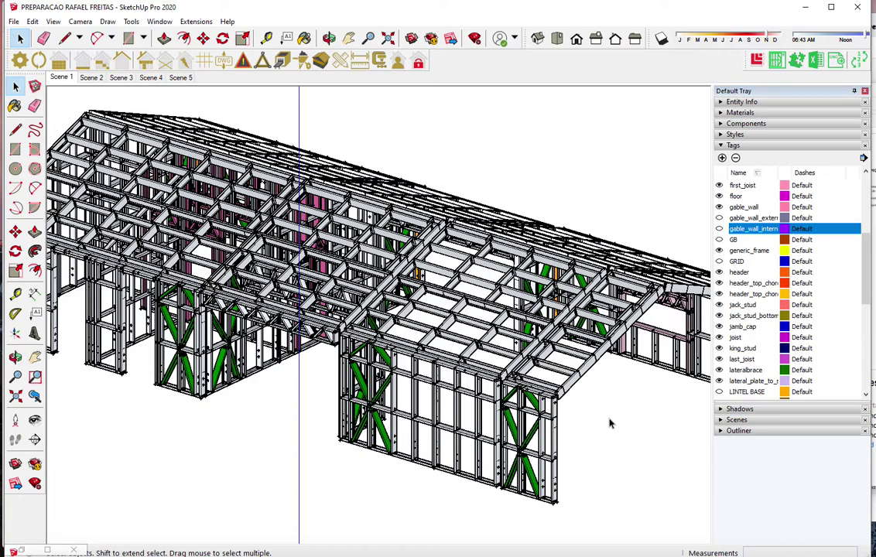
left_click(556, 38)
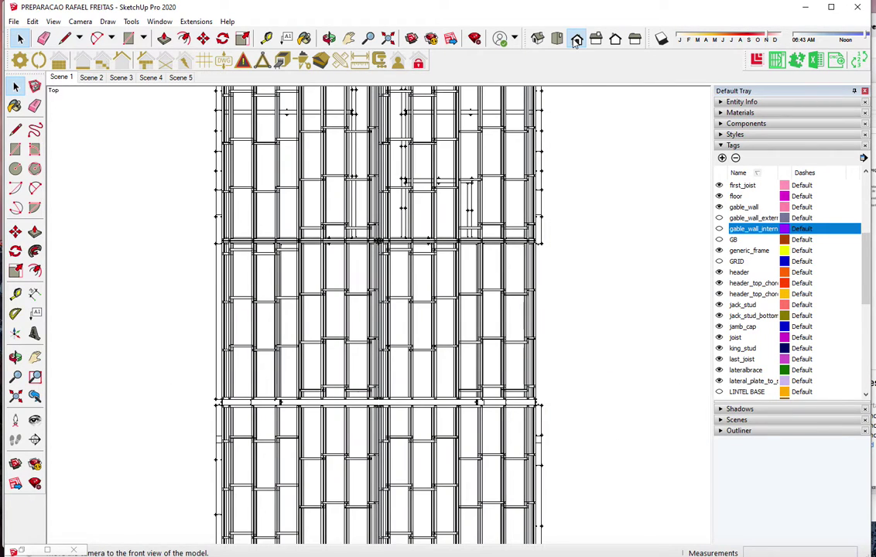
left_click(576, 37)
left_click_drag(559, 414, 203, 384)
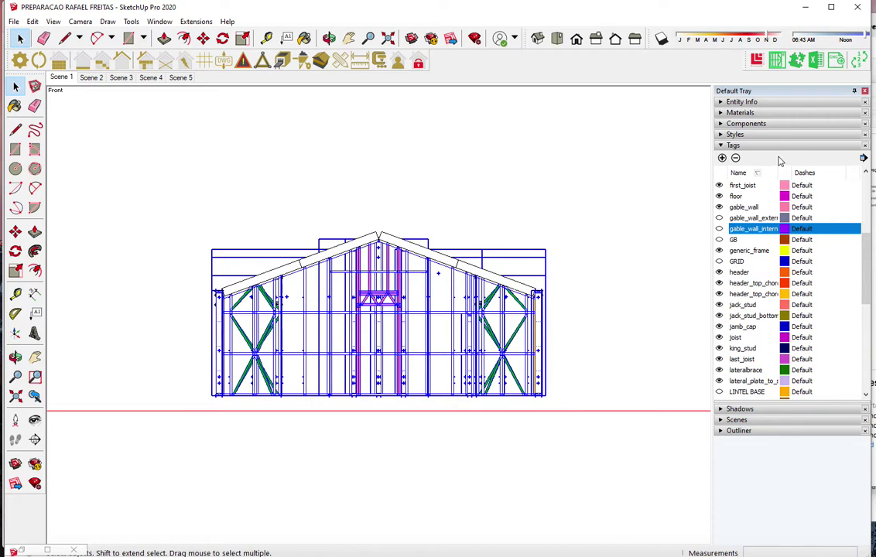
left_click(780, 103)
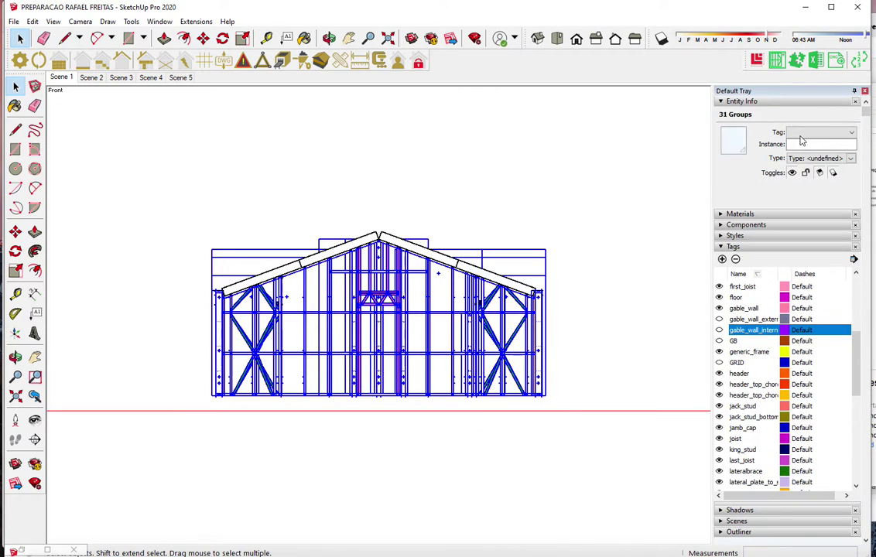
left_click(820, 133)
scroll(822, 242, "down", 3)
scroll(822, 246, "down", 4)
scroll(820, 251, "down", 2)
left_click(820, 247)
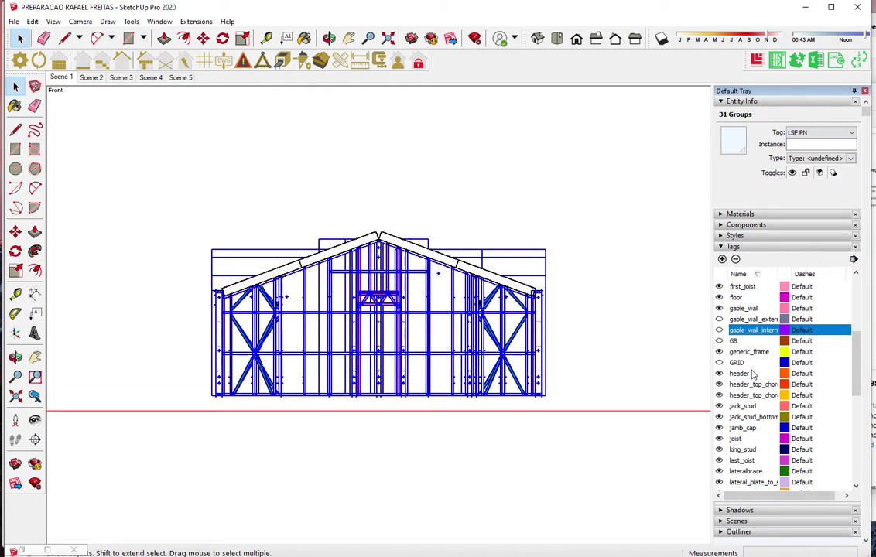
Hide the LSF COB, LSF PN and LSF VG tags
scroll(752, 375, "down", 4)
left_click(718, 384)
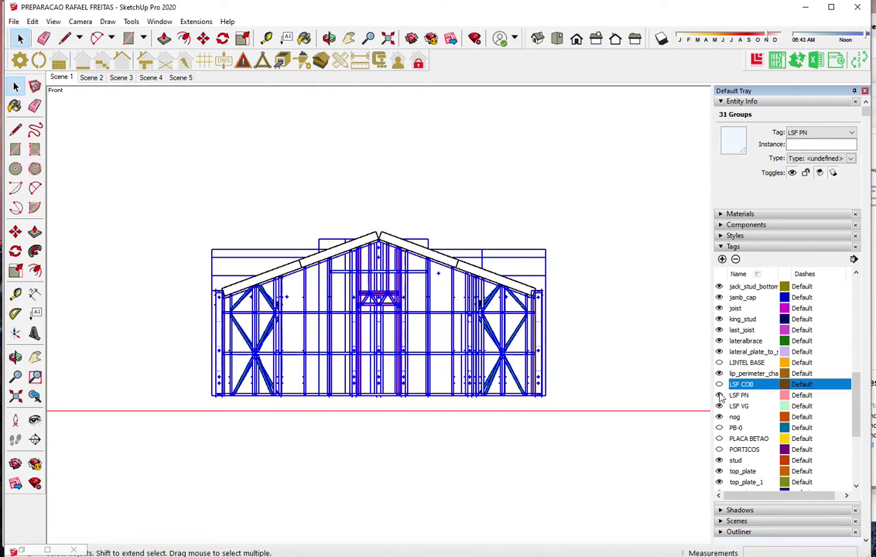
left_click(718, 396)
left_click(718, 406)
Select the roof rafters and put them on the LSF COB tag
left_click_drag(403, 257, 367, 229)
left_click_drag(461, 275, 293, 215)
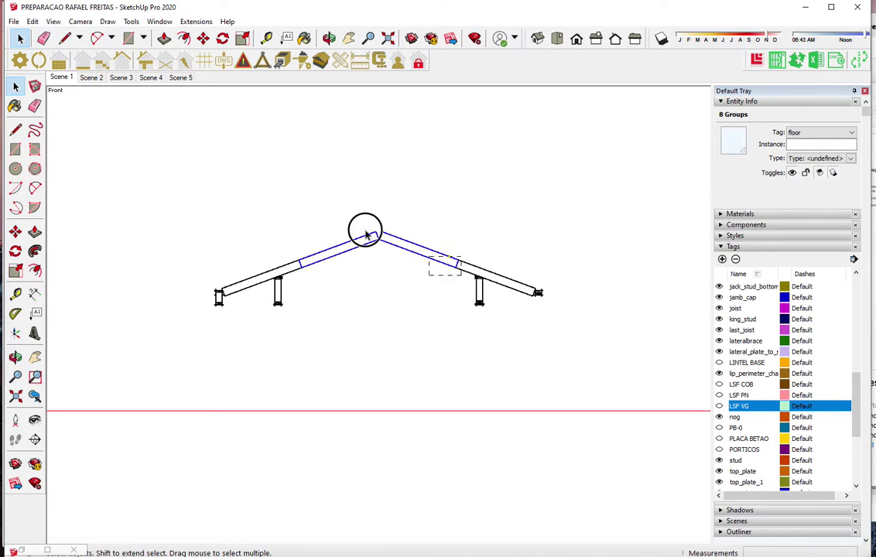
left_click(822, 132)
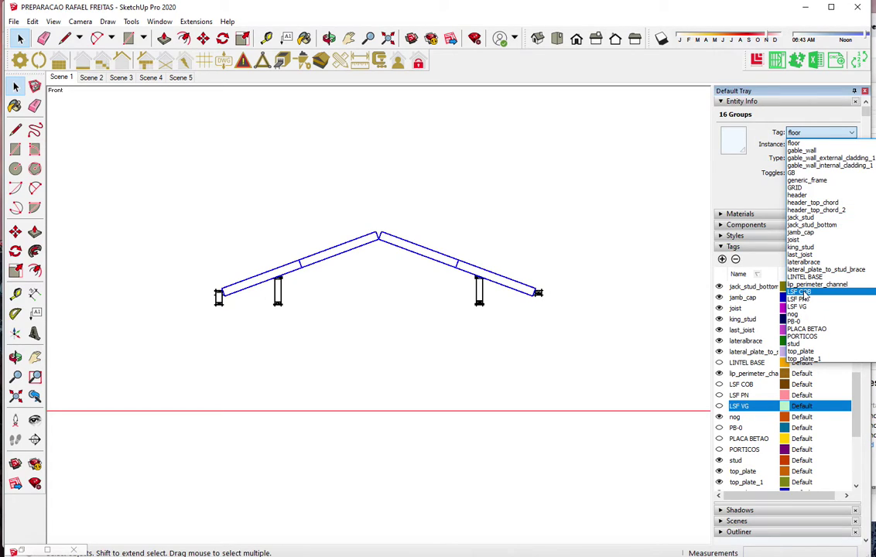
left_click(801, 290)
left_click(538, 254)
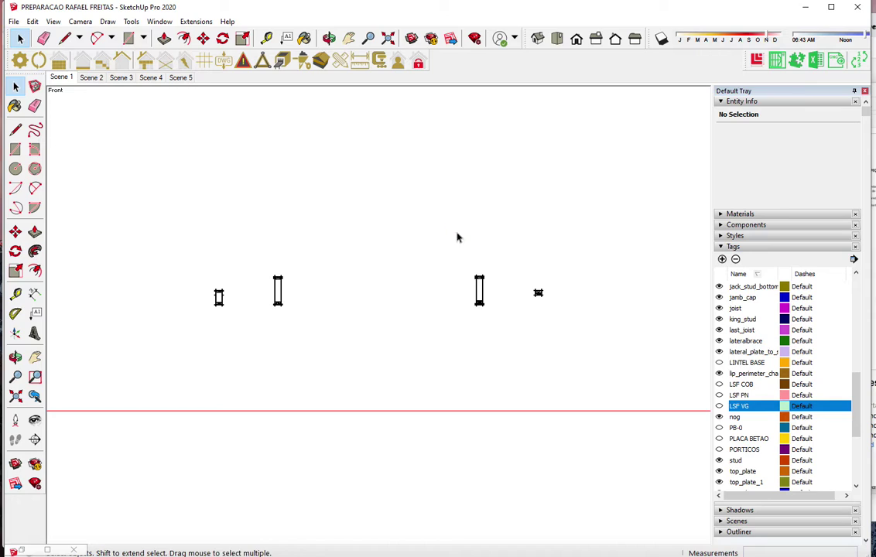
Select the three trusses and assign them to LSF VG
middle_click_drag(456, 238, 586, 383)
mouse_move(570, 455)
left_mouse_down()
mouse_move(364, 387)
mouse_move(258, 271)
left_mouse_up()
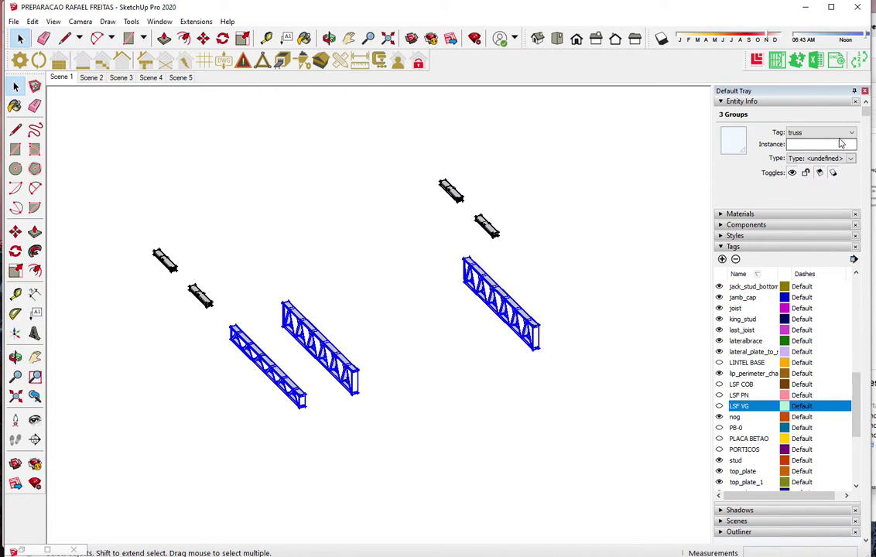
left_click(849, 134)
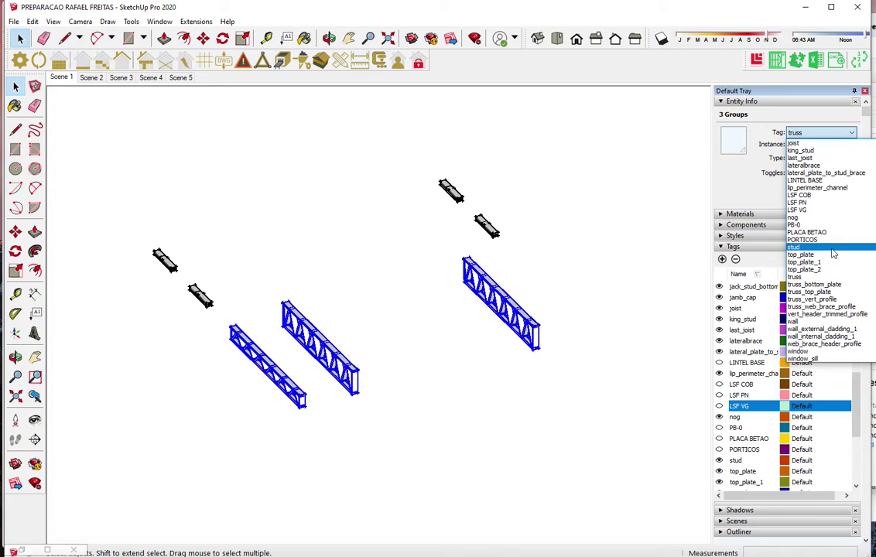
left_click(805, 210)
Move the remaining four short groups onto the hidden LSF PN tag
left_click_drag(496, 324, 147, 166)
left_click(848, 134)
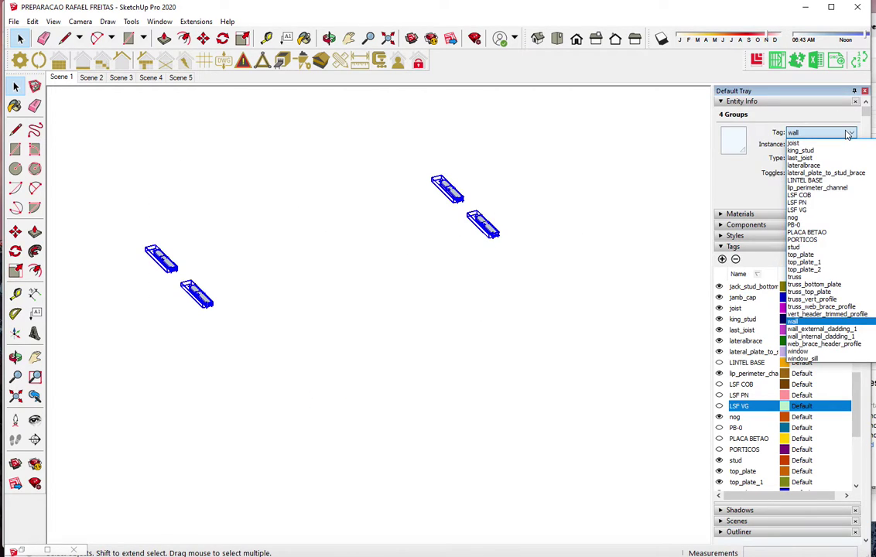
left_click(828, 195)
left_click(467, 293)
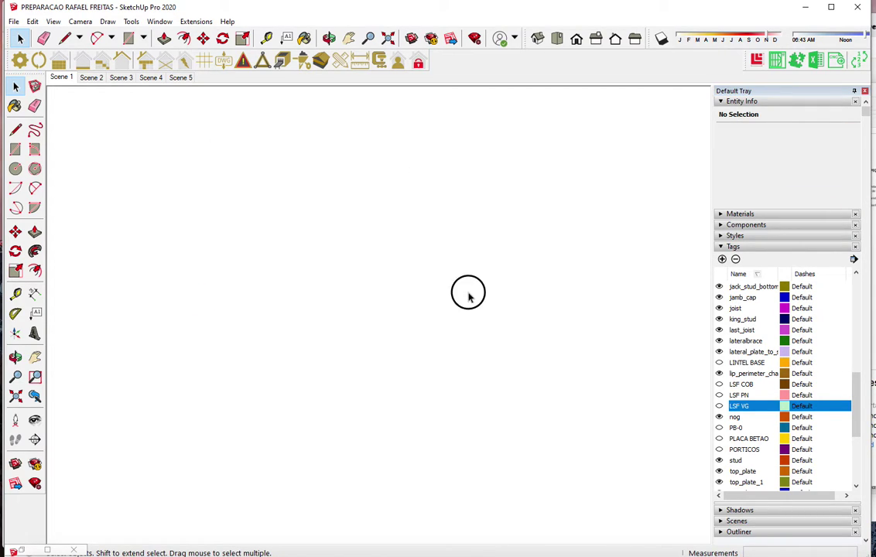
Show the PLACA BETAO slab and PORTICOS portal frames at an angle and save as a scene
scroll(743, 346, "down", 1)
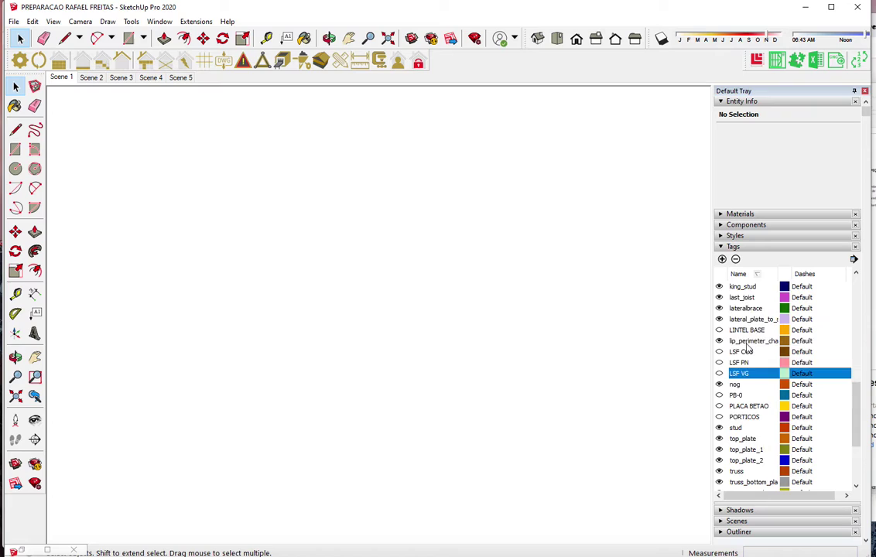
scroll(747, 348, "down", 1)
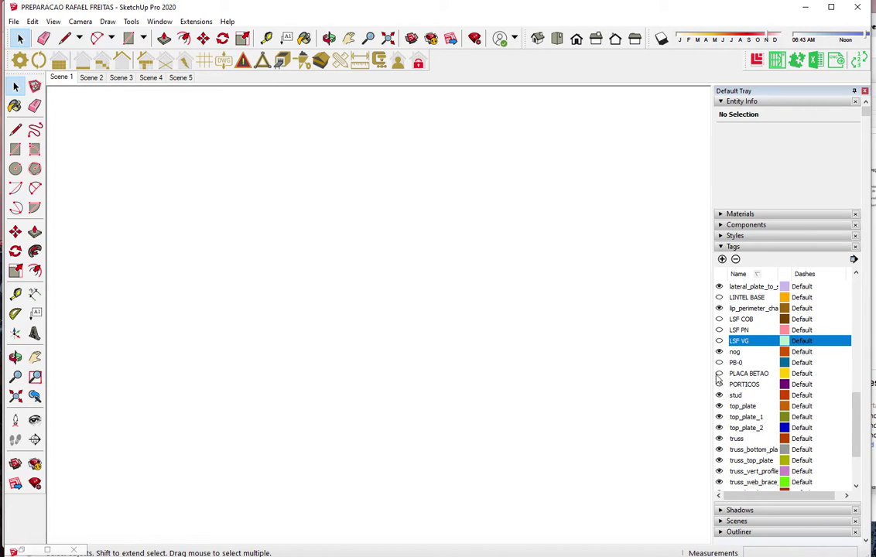
left_click(718, 374)
key("shift+z")
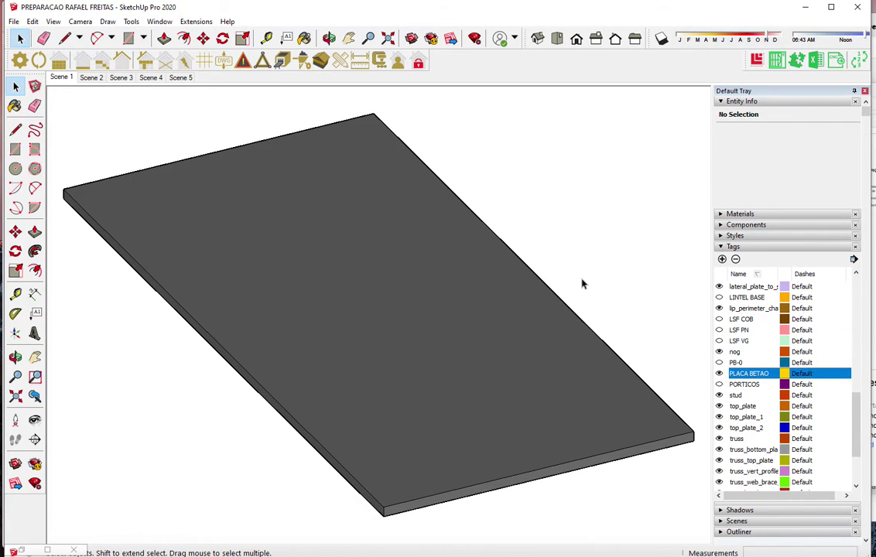
mouse_move(464, 233)
middle_mouse_down()
mouse_move(543, 216)
mouse_move(708, 368)
mouse_move(721, 395)
middle_mouse_up()
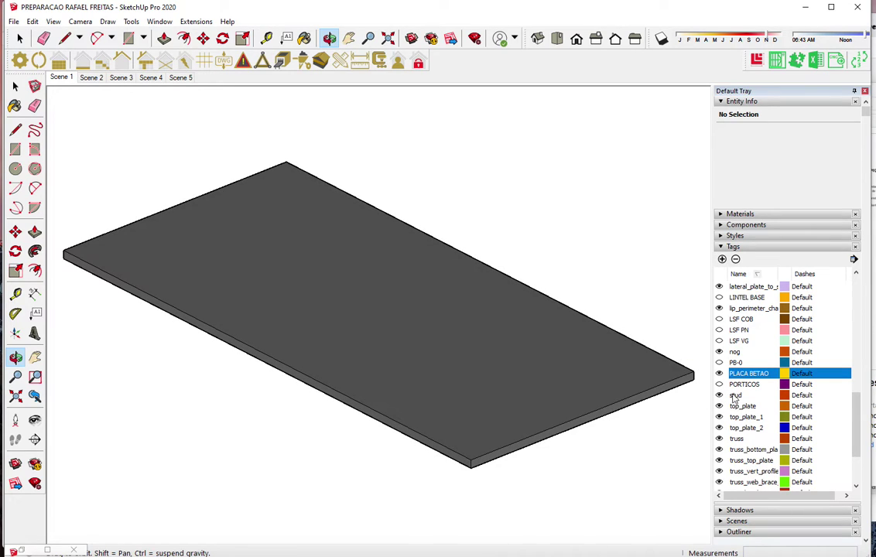
left_click(719, 385)
key("ctrl+shift+s")
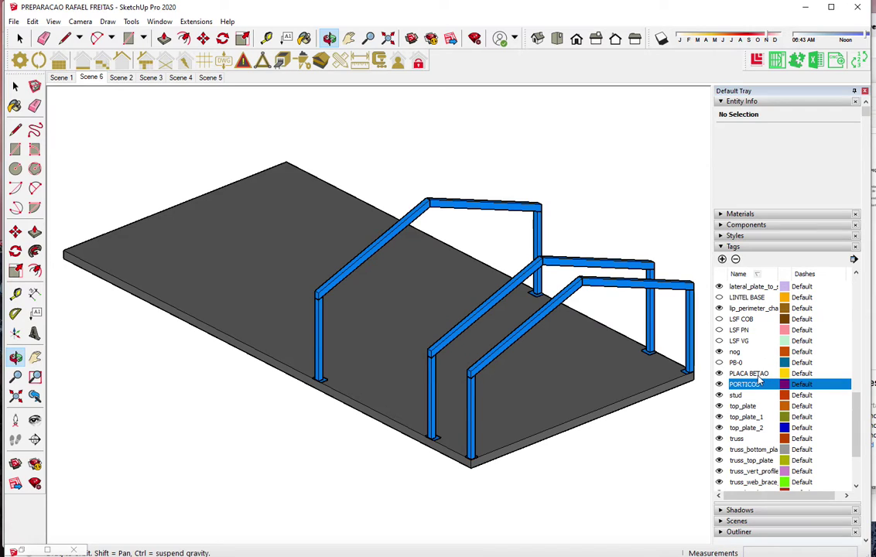
Add a LINTEL BASE scene, then an LSF PN walls scene, updating the current style
left_click(719, 297)
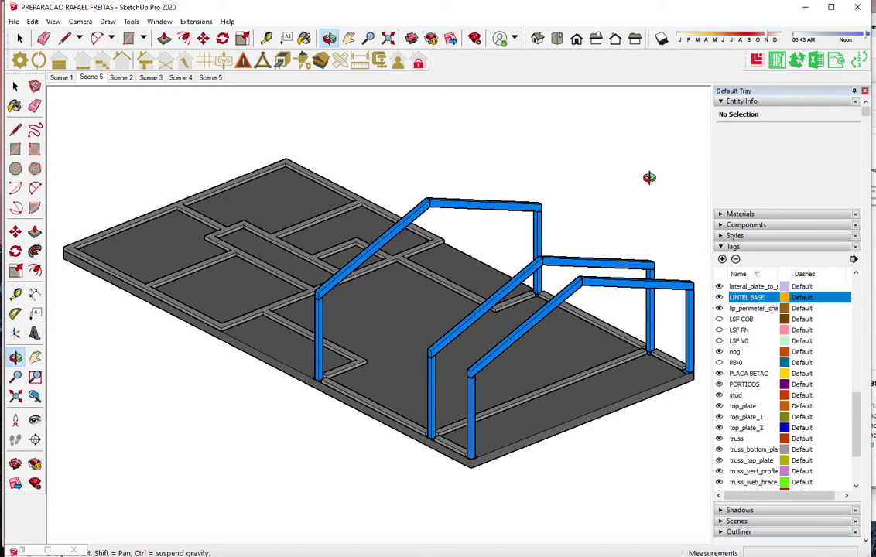
key("ctrl+shift+s")
left_click(719, 330)
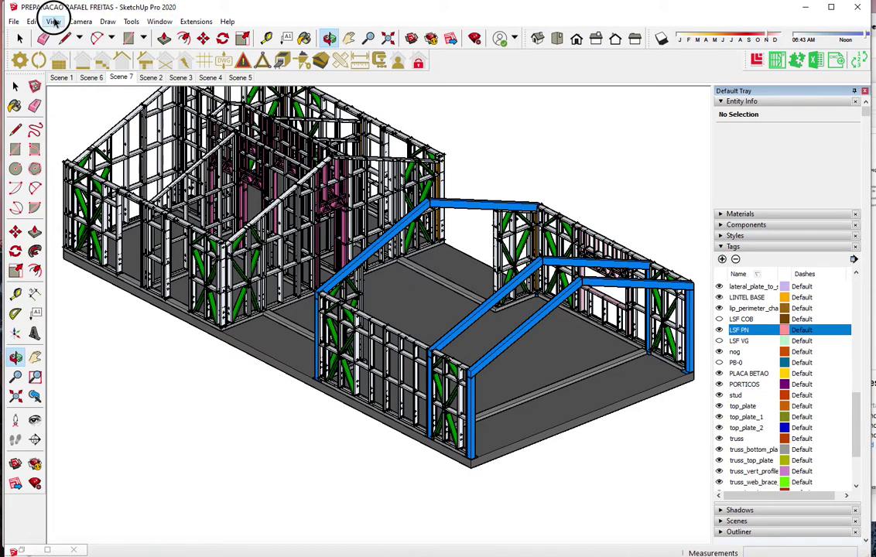
left_click(53, 22)
left_click(73, 139)
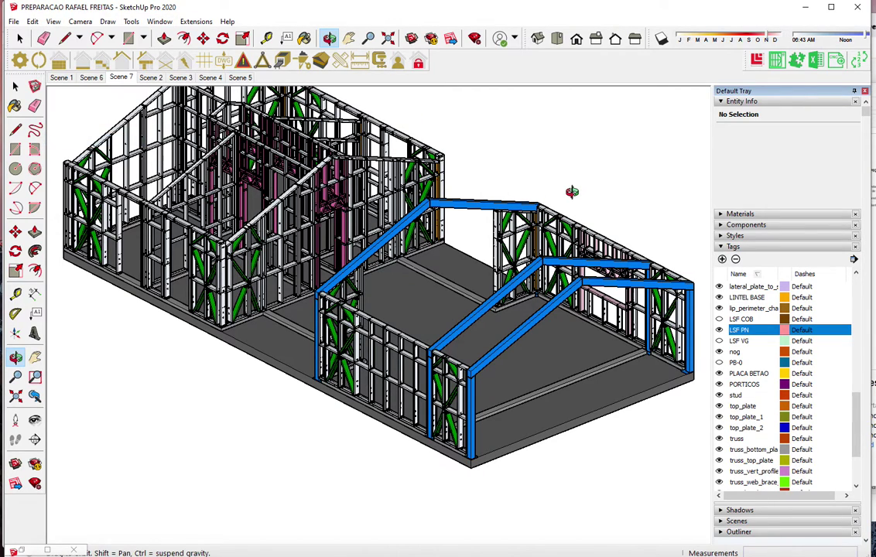
key("ctrl+shift+s")
left_click(398, 290)
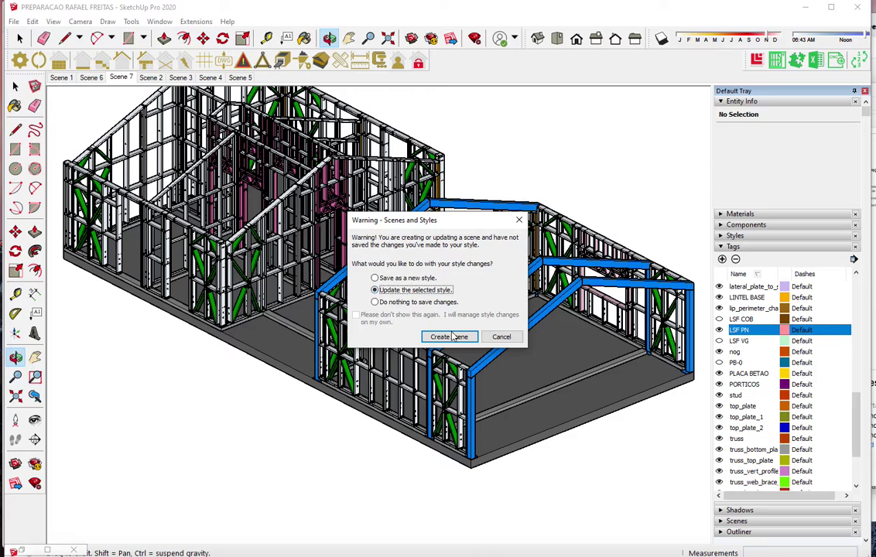
left_click(449, 337)
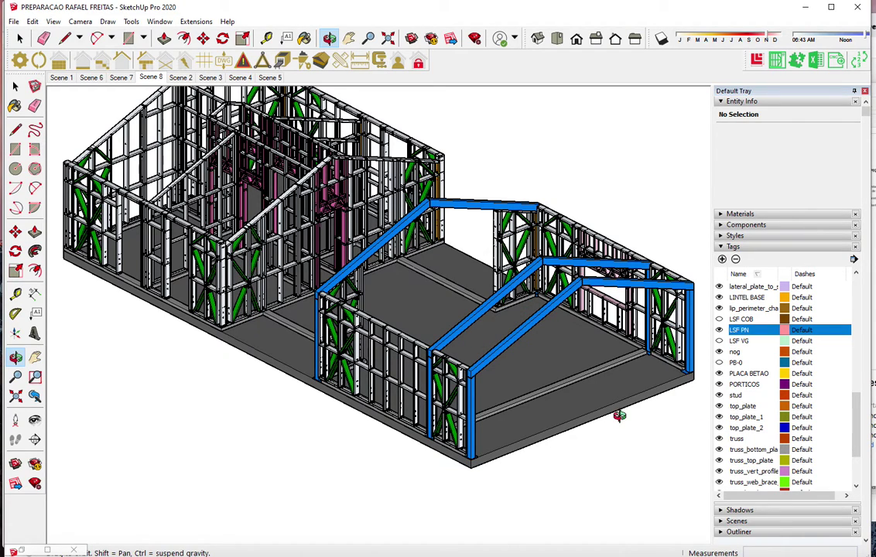
Add scenes revealing the LSF VG floor framing and then the LSF COB roof framing
scroll(619, 415, "down", 2)
left_click(719, 340)
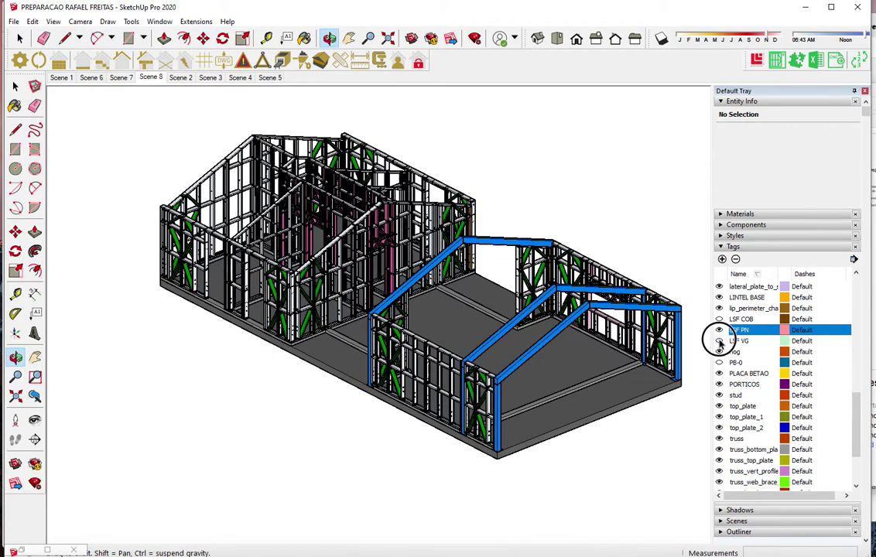
left_click(607, 197)
left_click(719, 319)
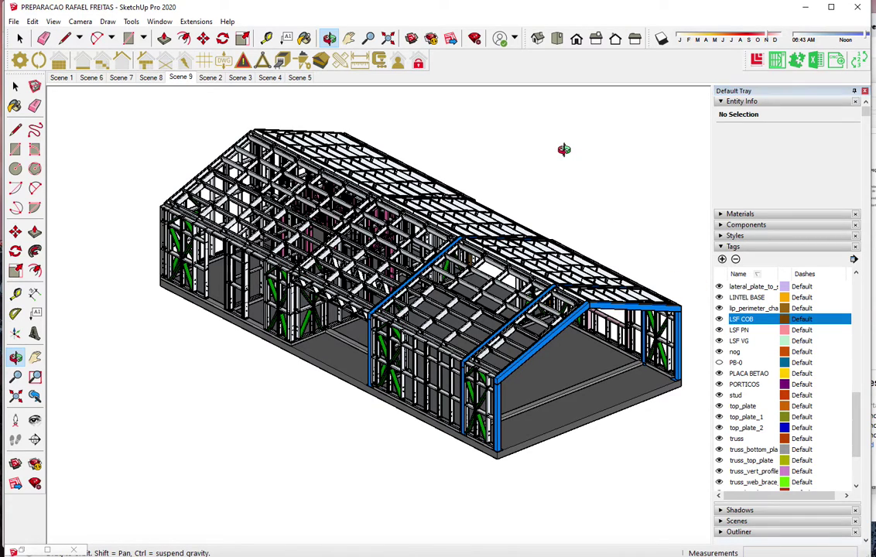
key("shift+s")
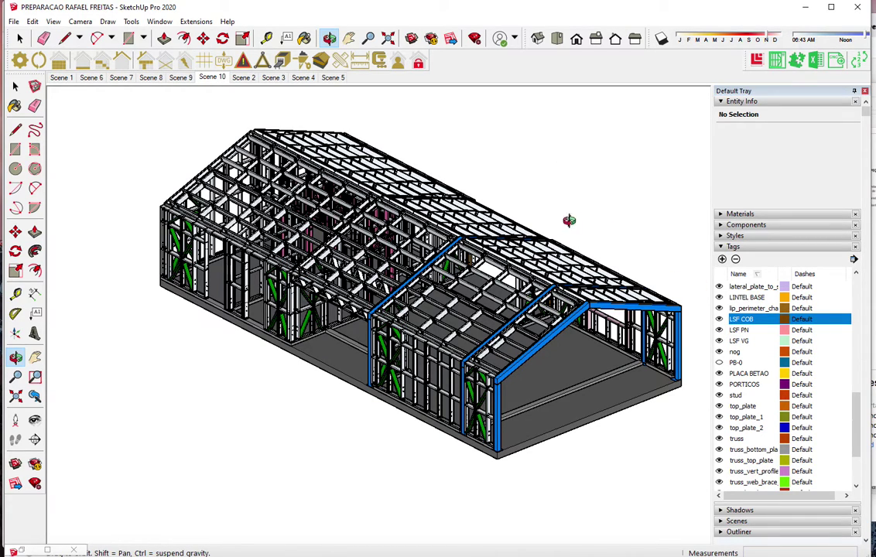
Orbit and zoom the roofed model, then let SketchUp fix the reported model problem
left_click_drag(475, 232, 532, 255)
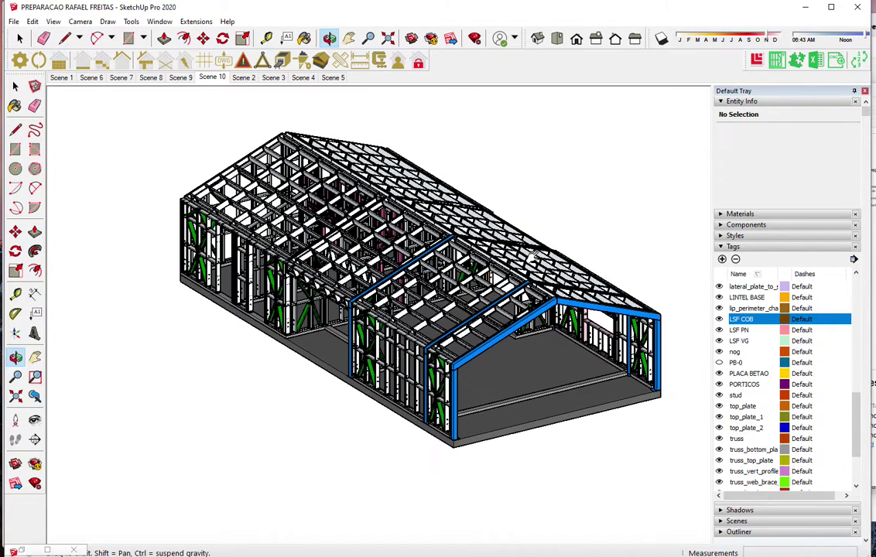
scroll(532, 255, "up", 2)
left_click_drag(533, 255, 538, 256)
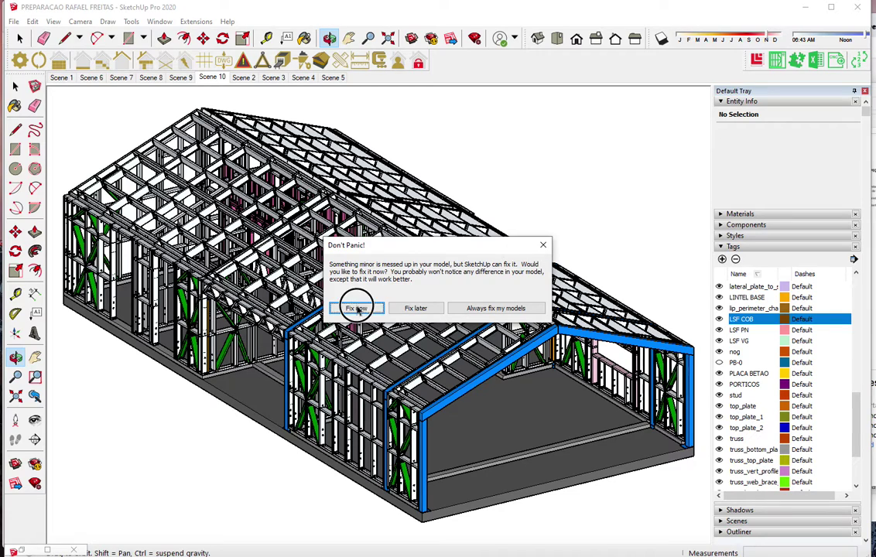
left_click(356, 308)
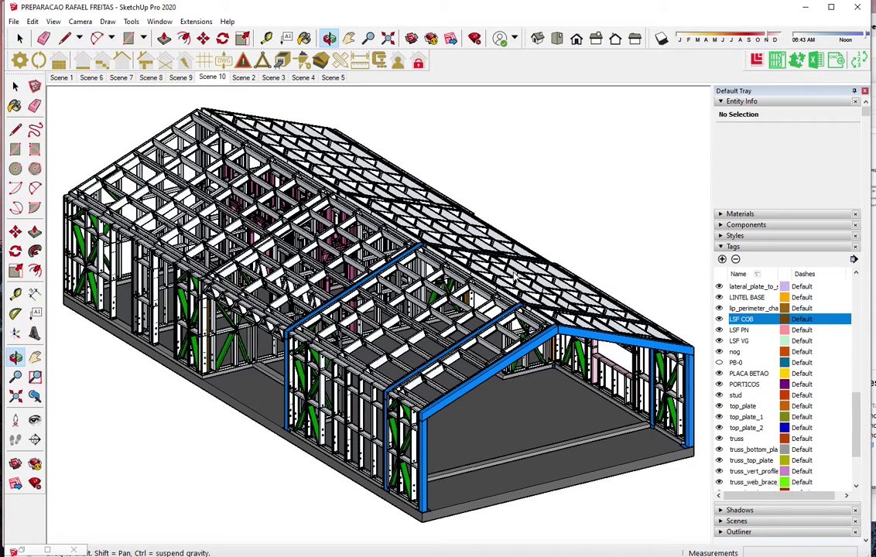